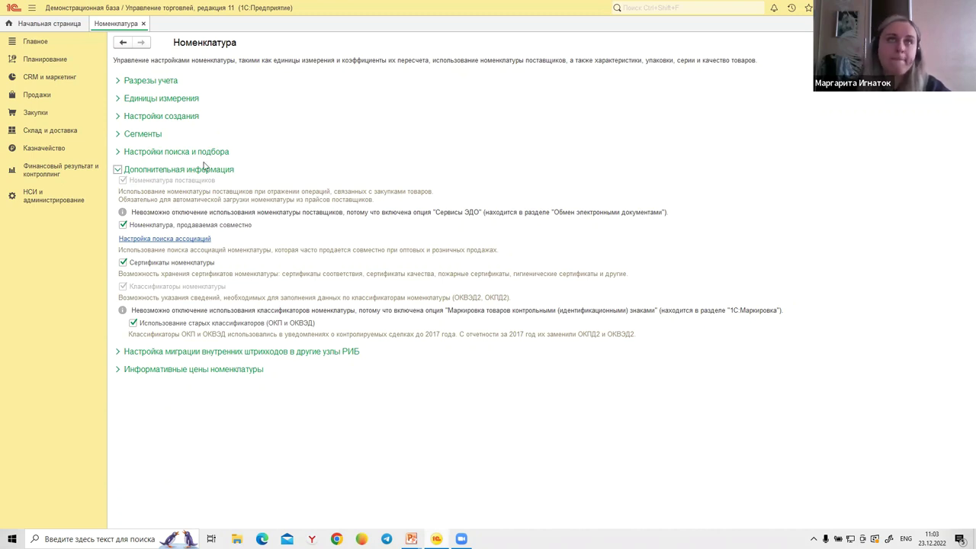
# Close the Номенклатура settings and review the Закупки settings in НСИ и администрирование, including the Статусы документов section.
pyautogui.click(143, 24)
pyautogui.click(50, 196)
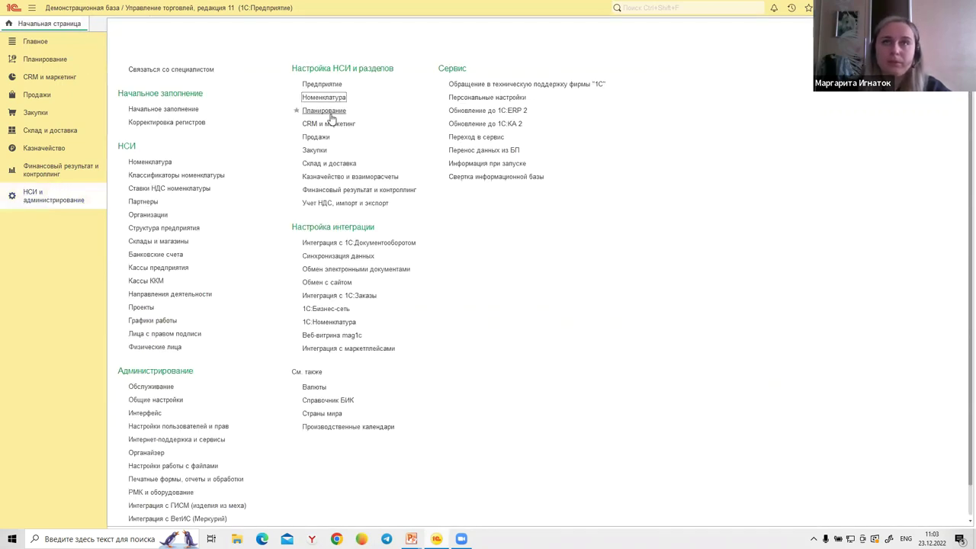
pyautogui.click(319, 151)
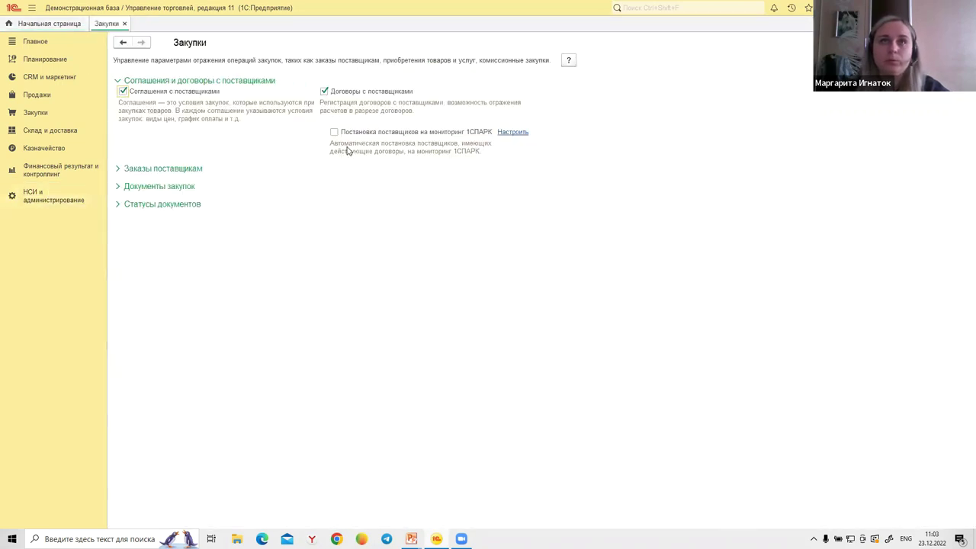
pyautogui.click(146, 205)
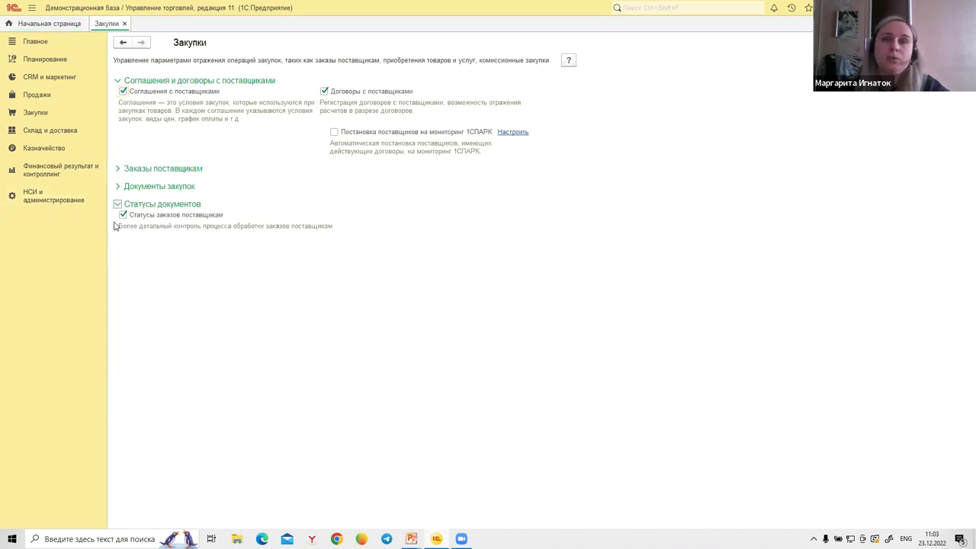
pyautogui.click(128, 205)
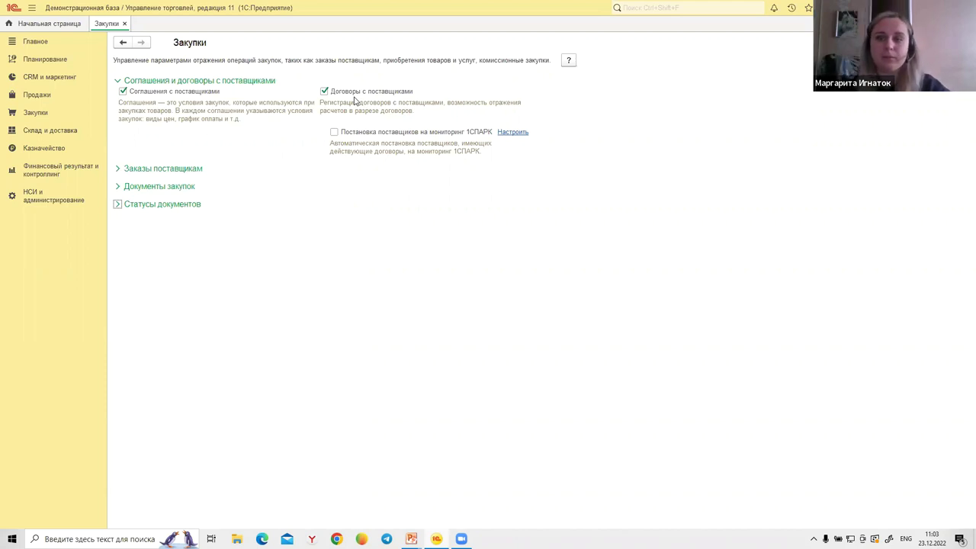
pyautogui.click(124, 24)
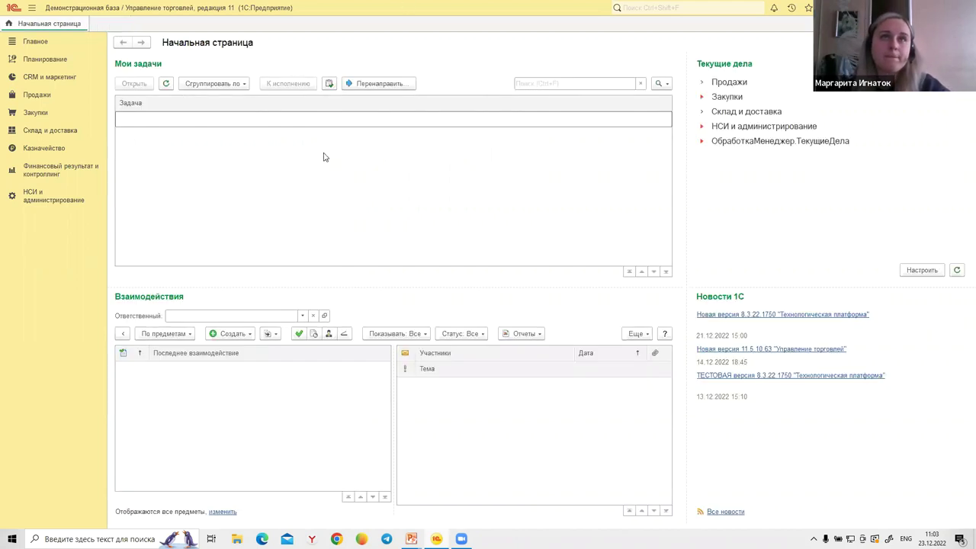
# View the counterparties of partner _АТОЛ ООО from its card in the Партнеры list, and close the card.
pyautogui.click(63, 199)
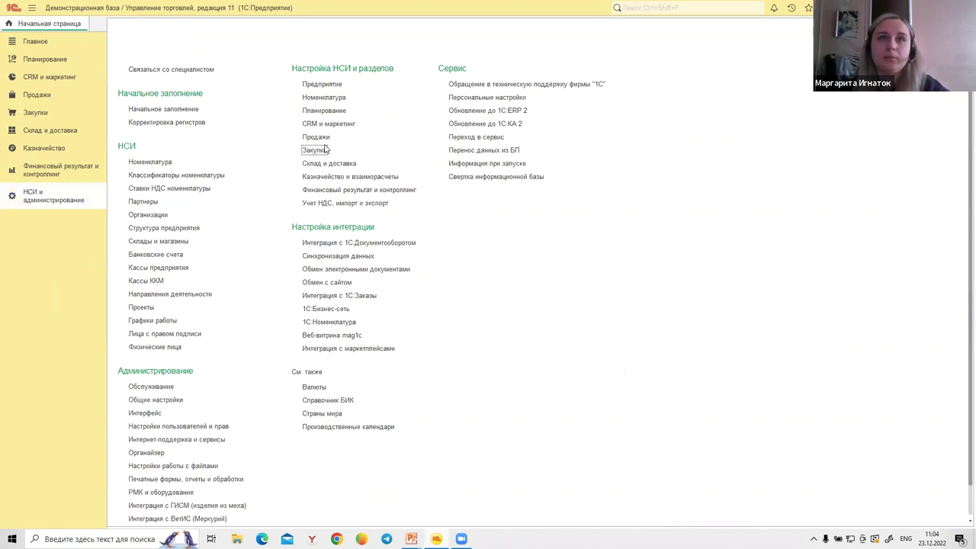
pyautogui.click(142, 202)
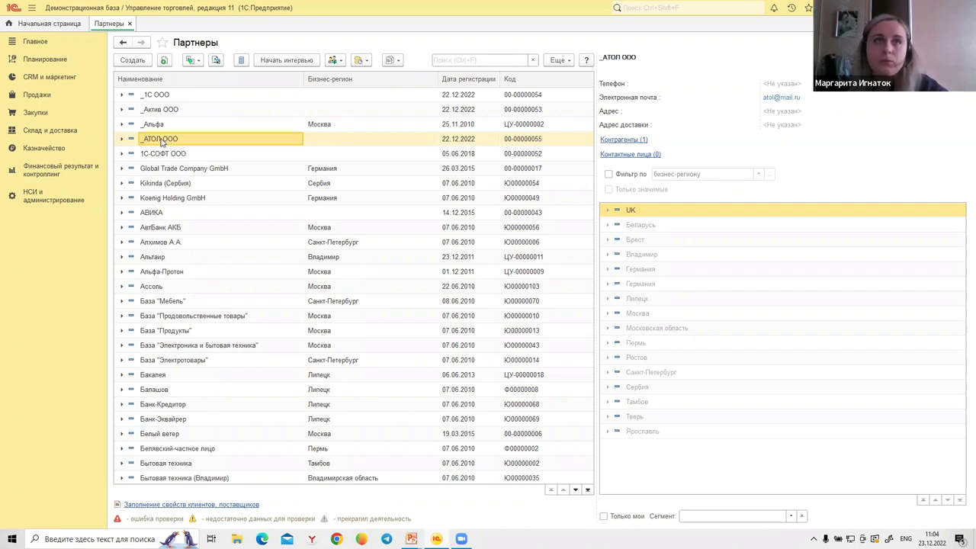
pyautogui.doubleClick(167, 141)
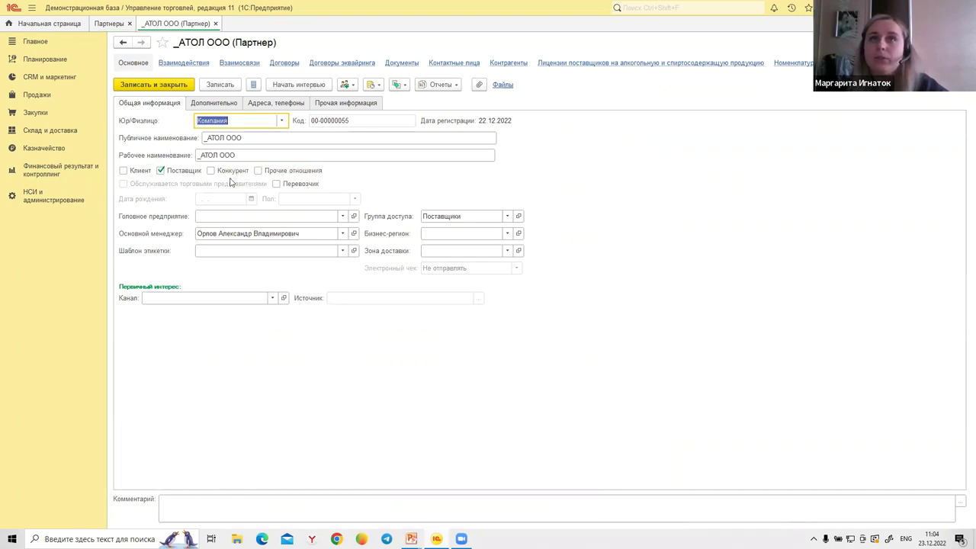
pyautogui.click(502, 66)
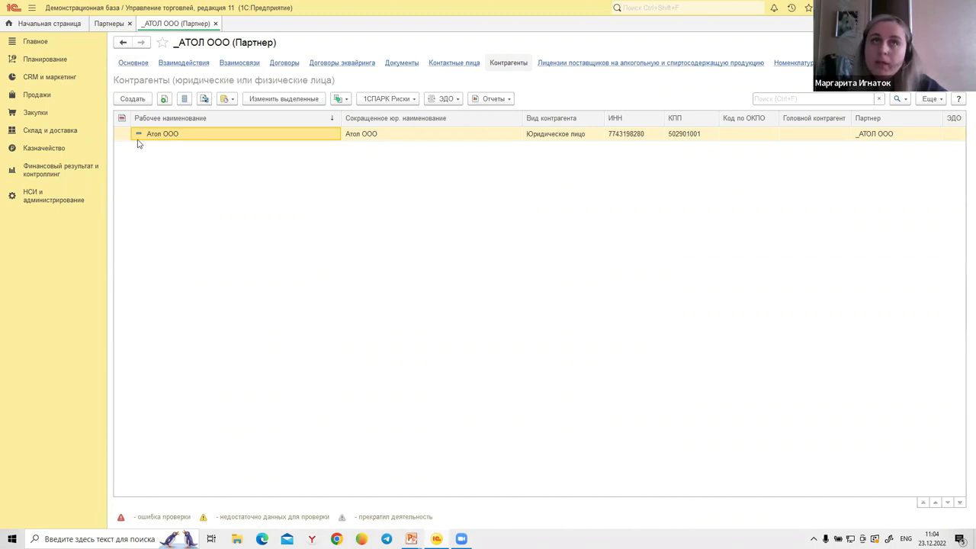
pyautogui.click(539, 136)
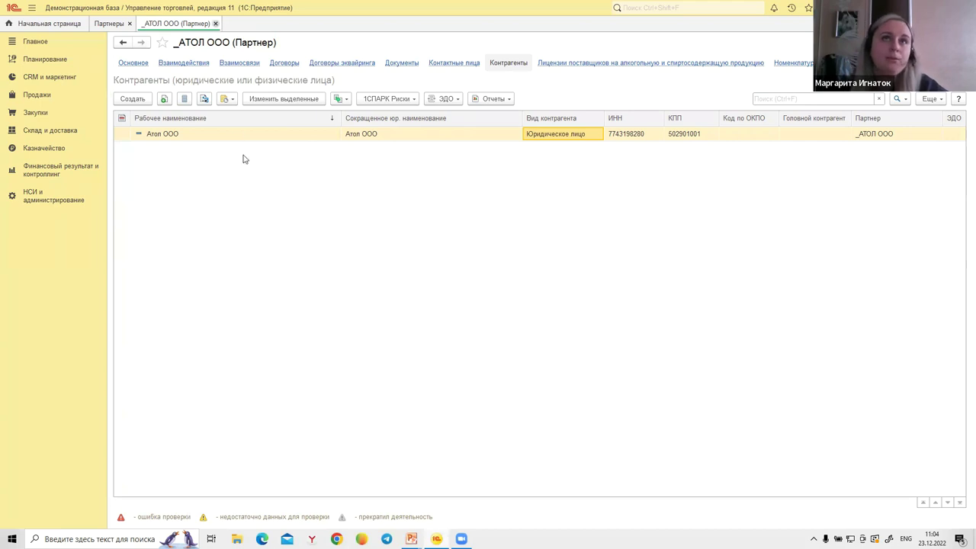
pyautogui.press('Escape')
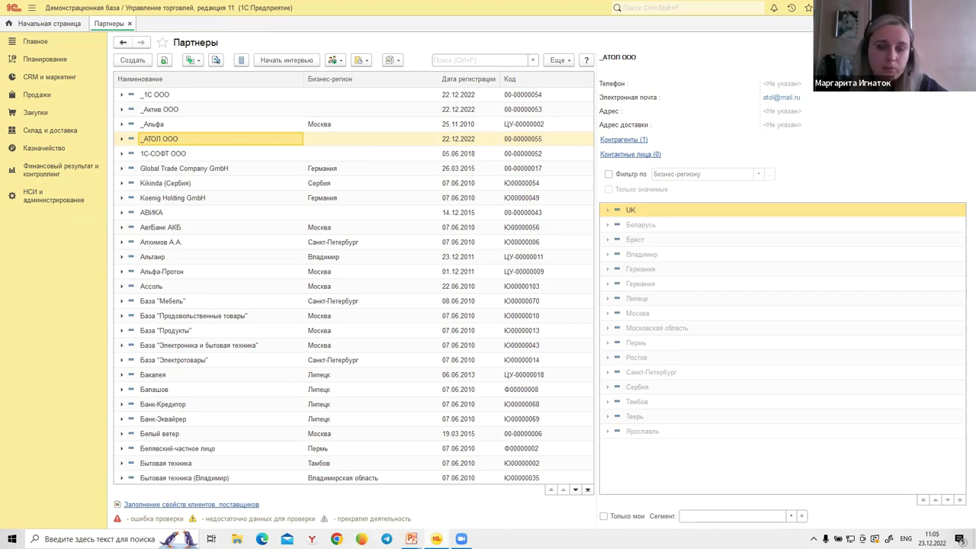
# Switch to the PowerPoint slide show, advance to the supplier price-list slide and return to 1С.
pyautogui.hotkey('alt', 'Tab')
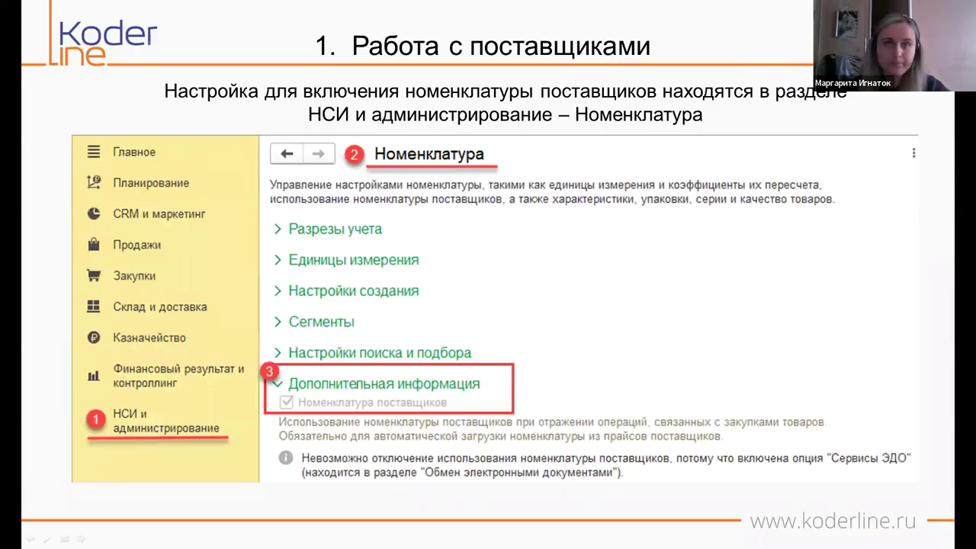
pyautogui.press('Right')
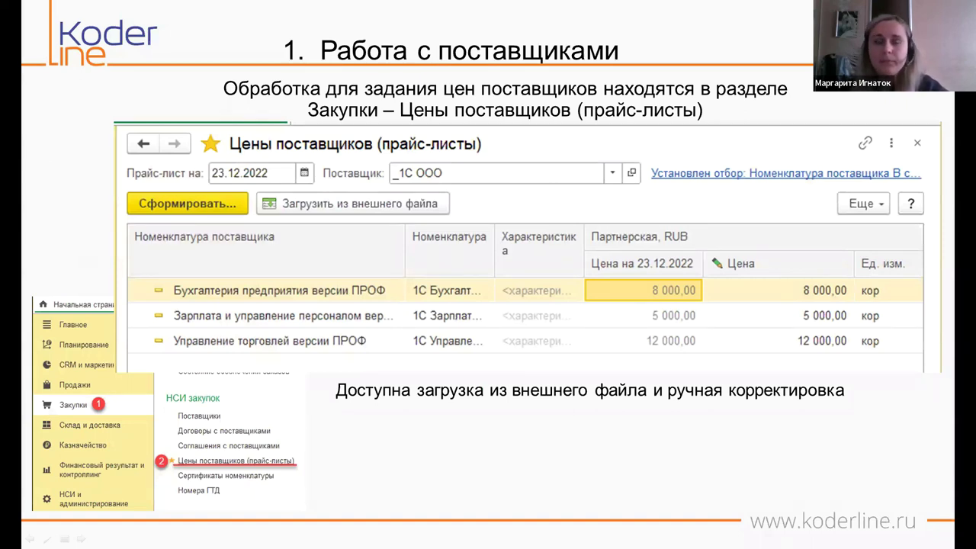
pyautogui.hotkey('alt', 'Tab')
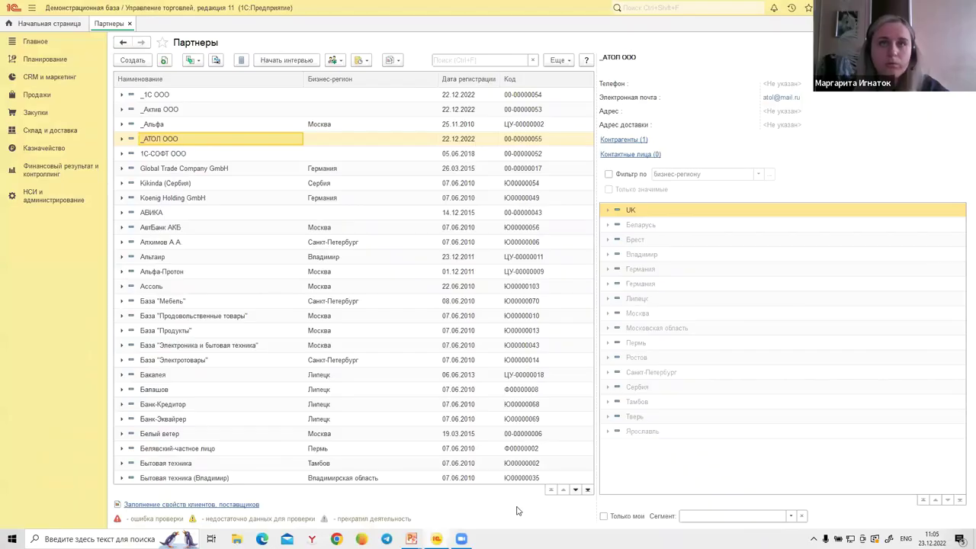
# Replace the Партнеры list with the Склад и доставка settings and examine the Перемещение товаров options.
pyautogui.click(130, 23)
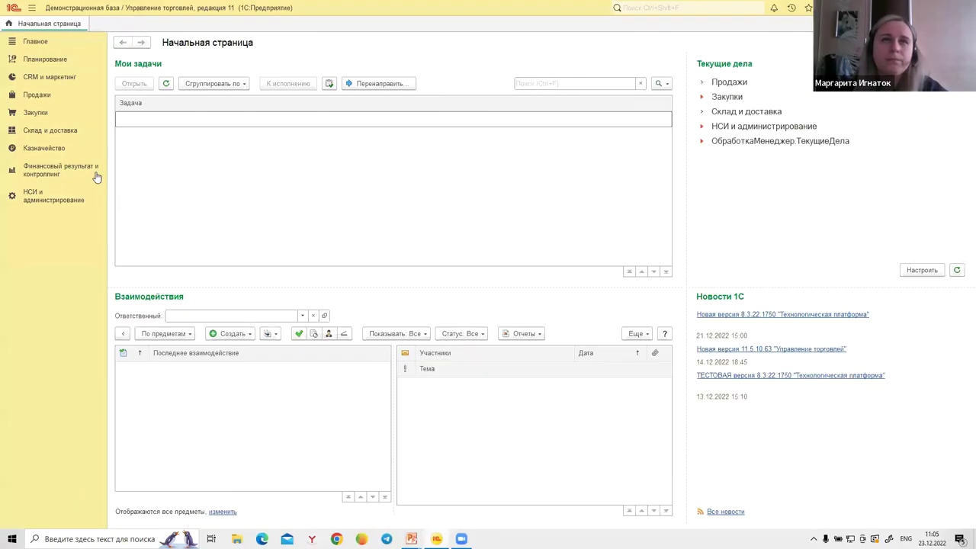
pyautogui.click(67, 200)
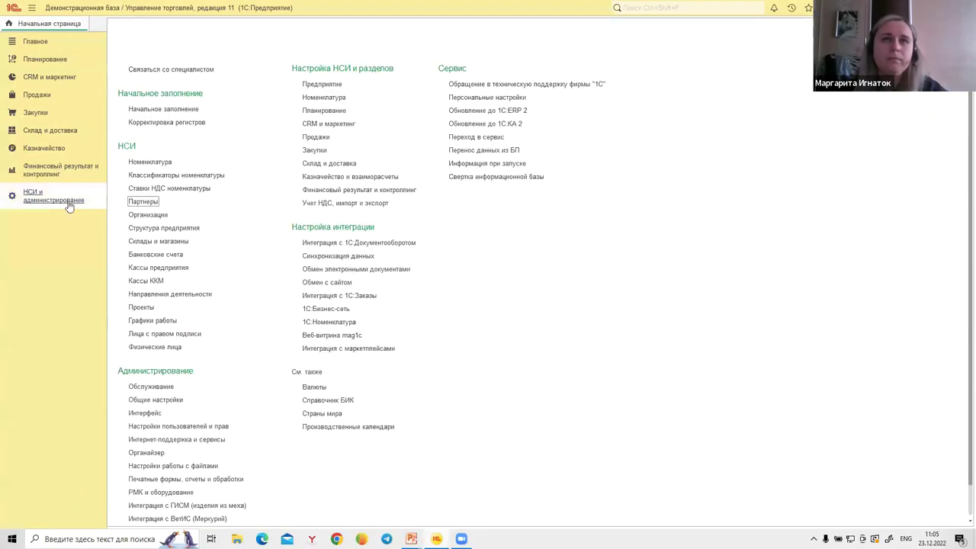
pyautogui.click(328, 164)
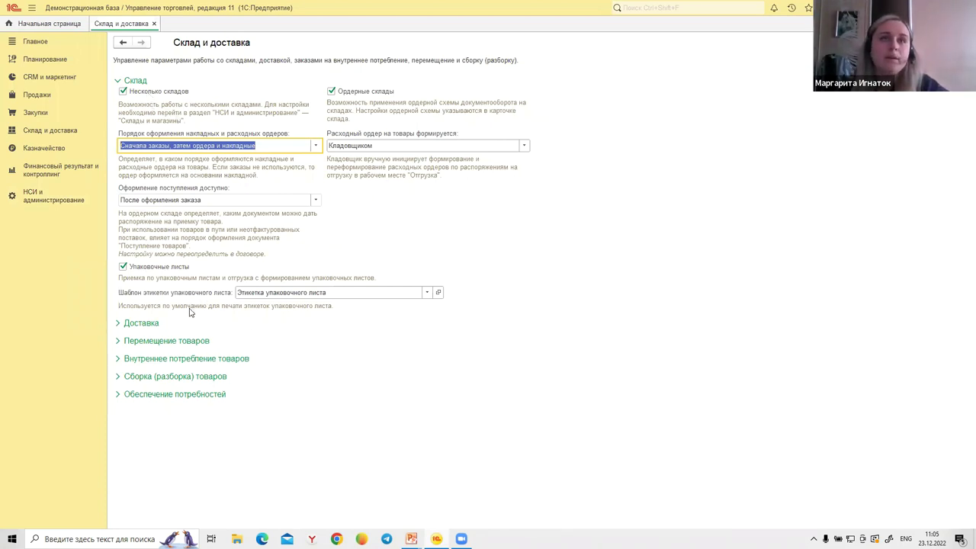
pyautogui.click(134, 342)
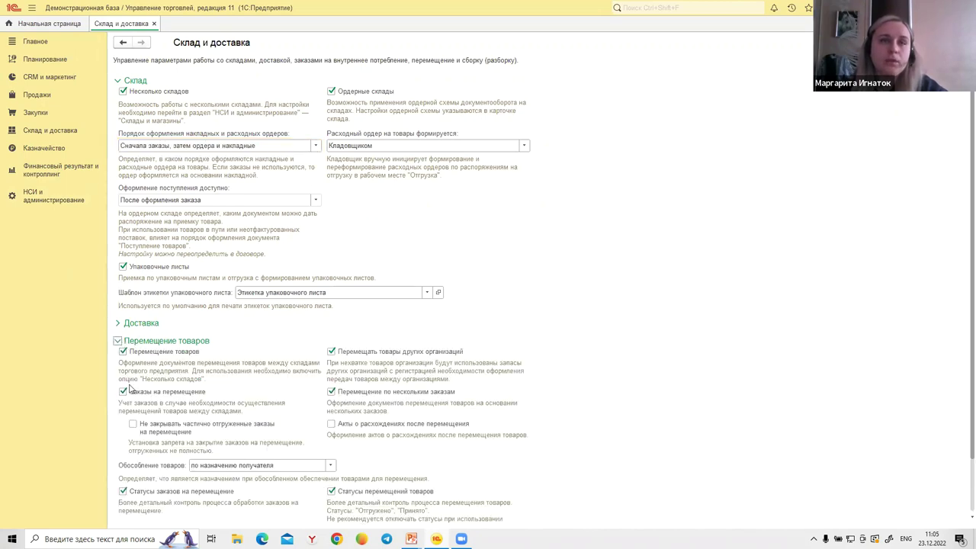
pyautogui.scroll(-2, 158, 390)
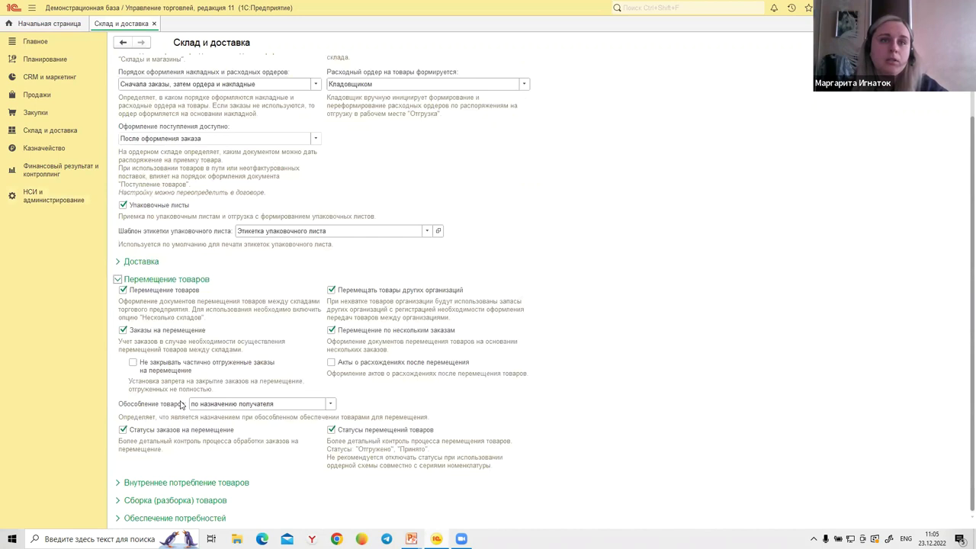
# Review the Внутреннее потребление, Сборка (разборка) товаров and Обеспечение потребностей settings, and close the Склад и доставка page.
pyautogui.click(129, 485)
pyautogui.click(128, 485)
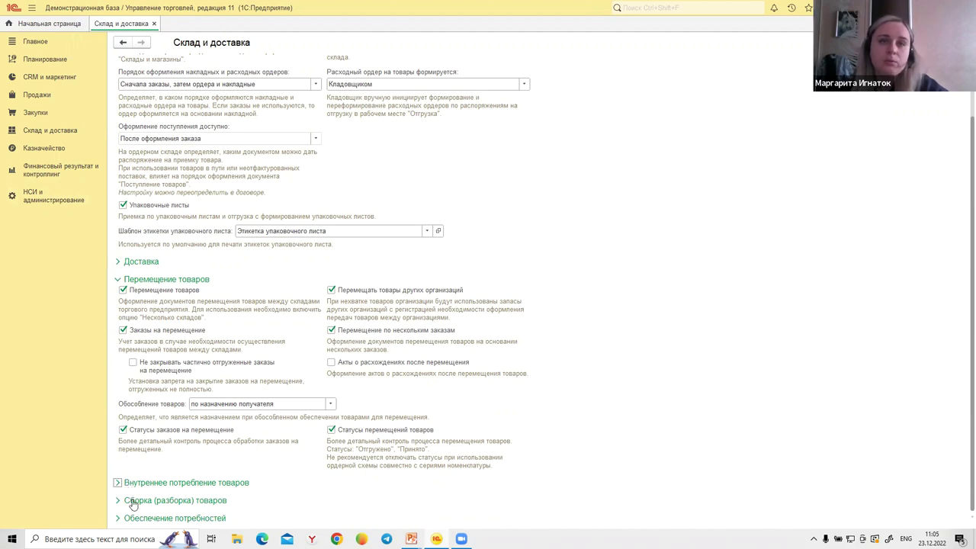
pyautogui.click(133, 504)
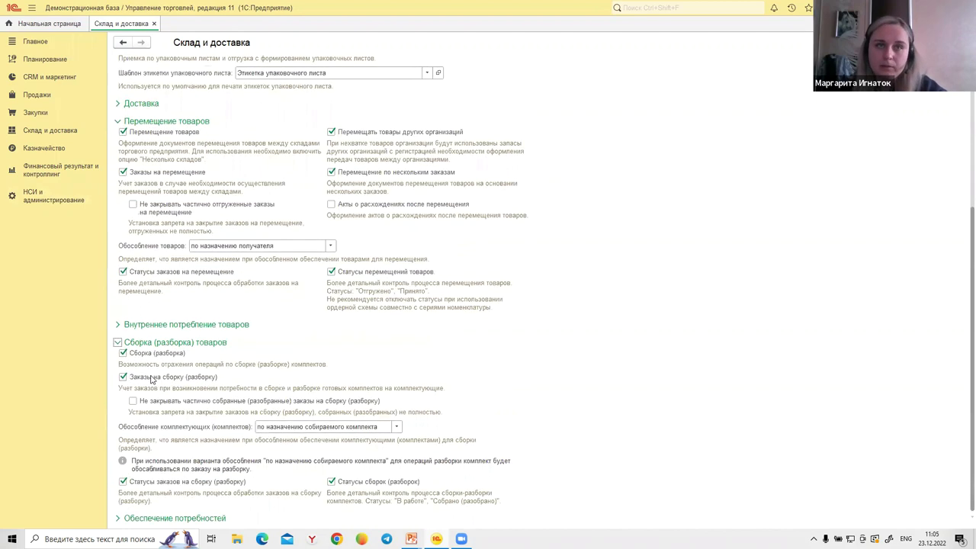
pyautogui.click(139, 518)
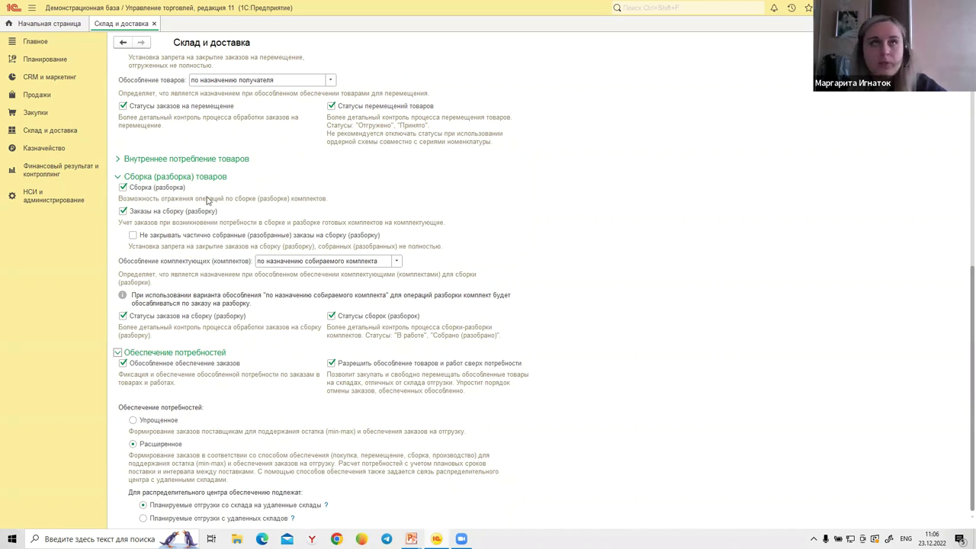
pyautogui.click(154, 23)
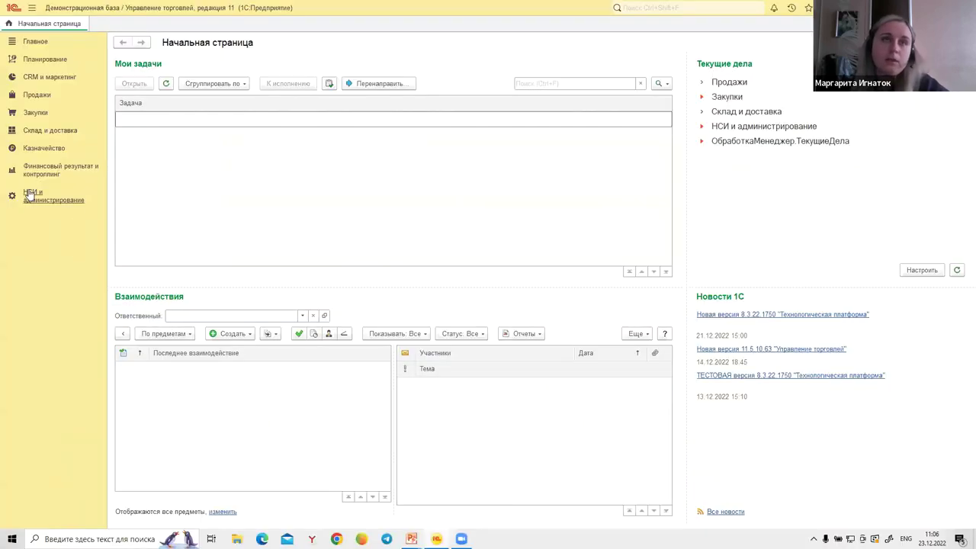
# Reopen the Партнеры list and look through the suppliers _1С ООО, _Актив ООО and _АТОЛ ООО.
pyautogui.click(29, 196)
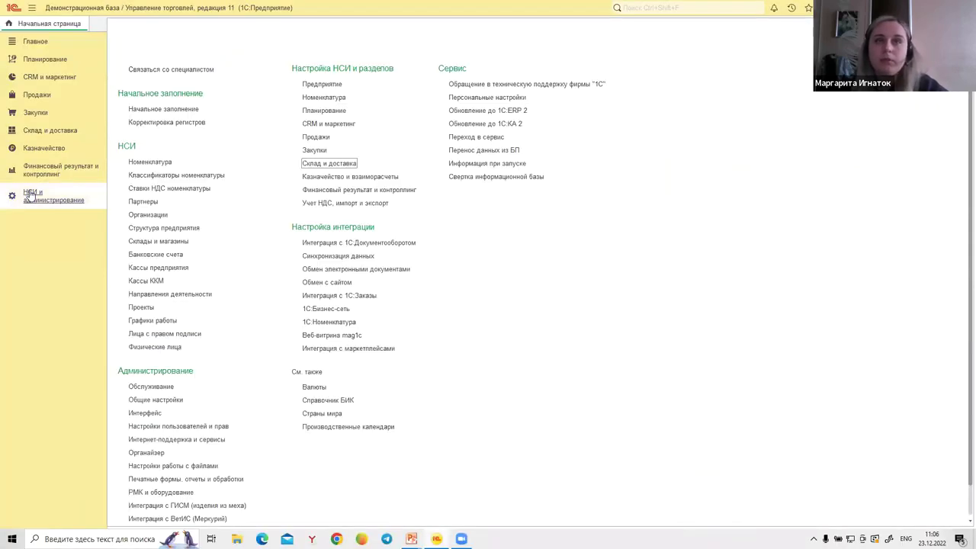
pyautogui.click(143, 202)
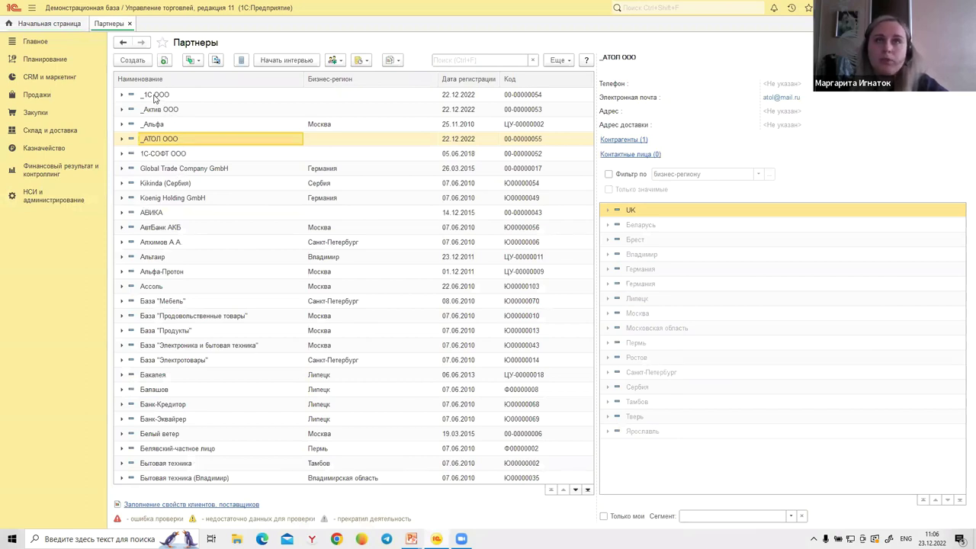
pyautogui.click(155, 97)
pyautogui.click(156, 112)
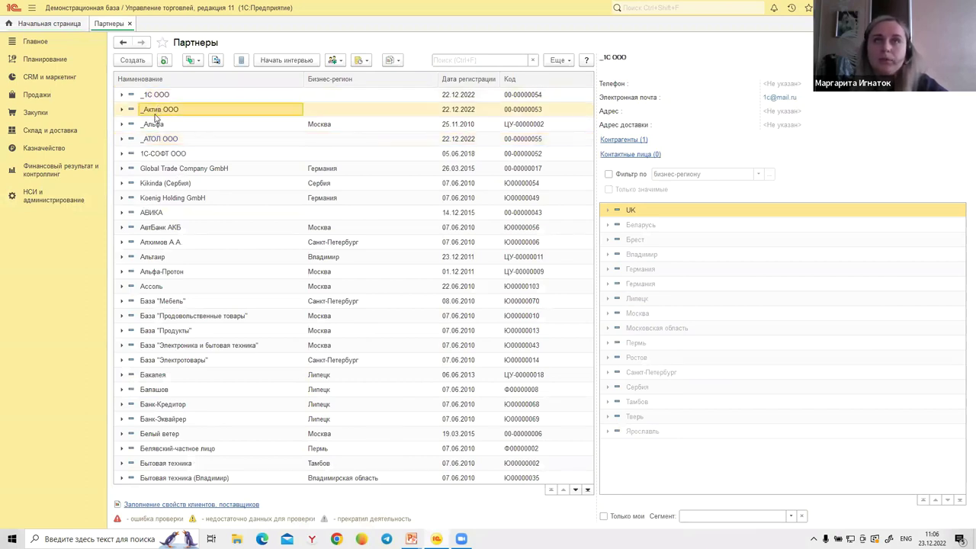
pyautogui.click(151, 141)
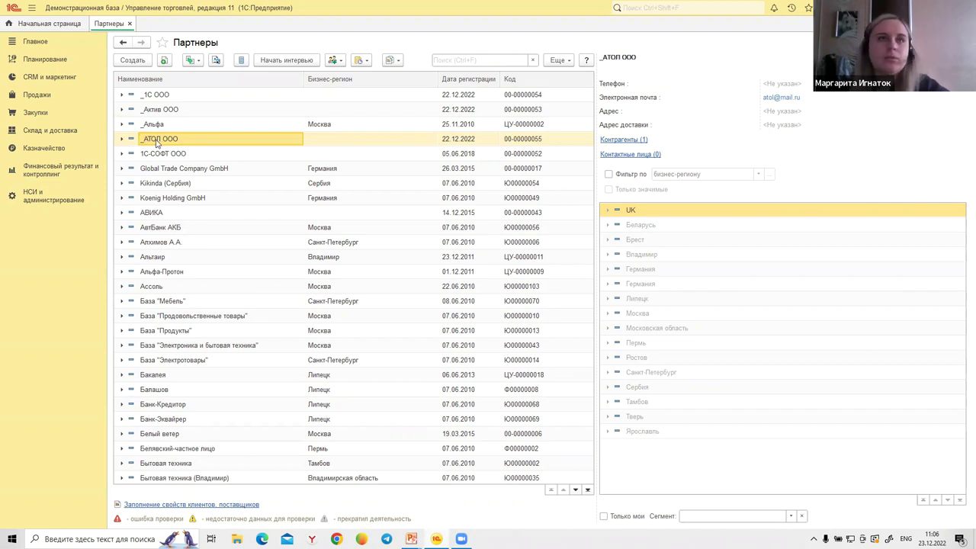
pyautogui.click(158, 111)
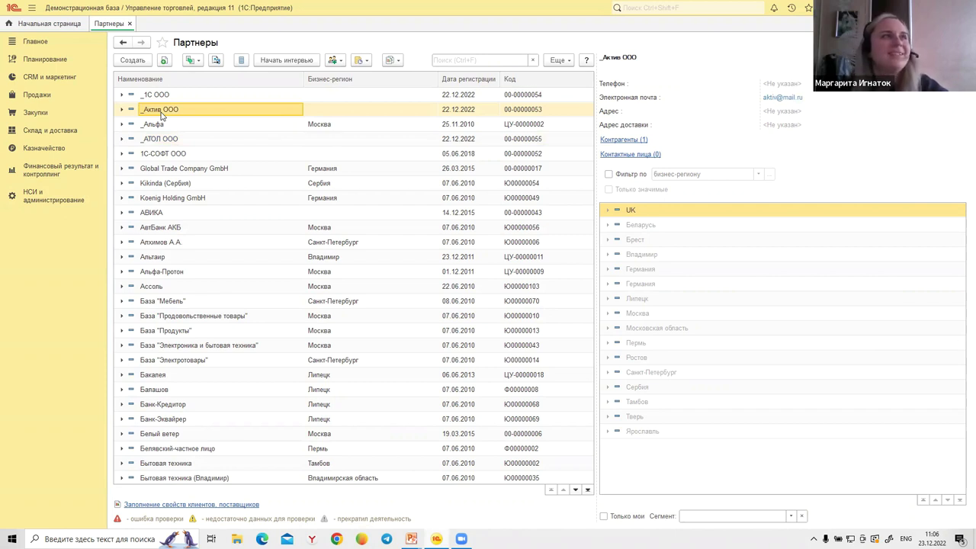
pyautogui.click(156, 96)
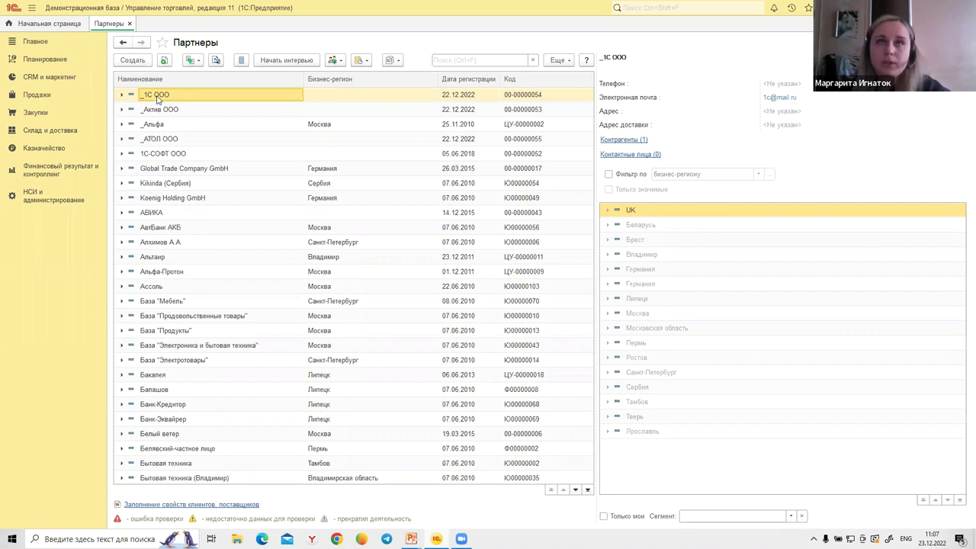
# Open the card of partner _1С ООО and show its agreements with the supplier.
pyautogui.doubleClick(198, 98)
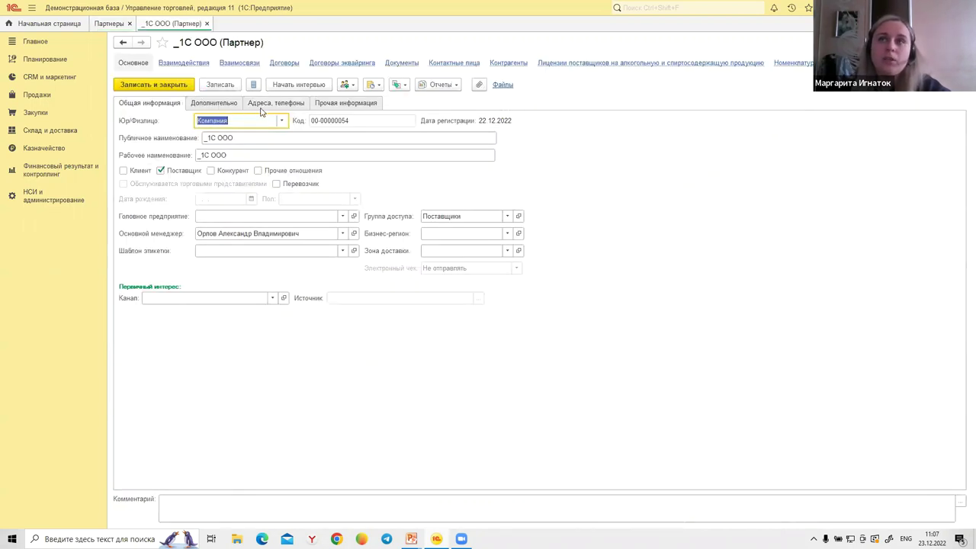
pyautogui.click(896, 63)
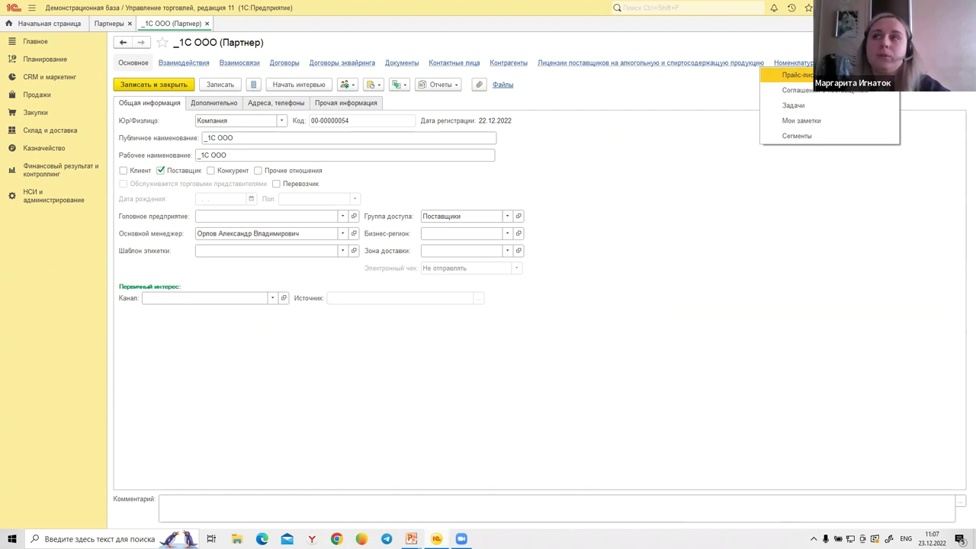
pyautogui.click(832, 90)
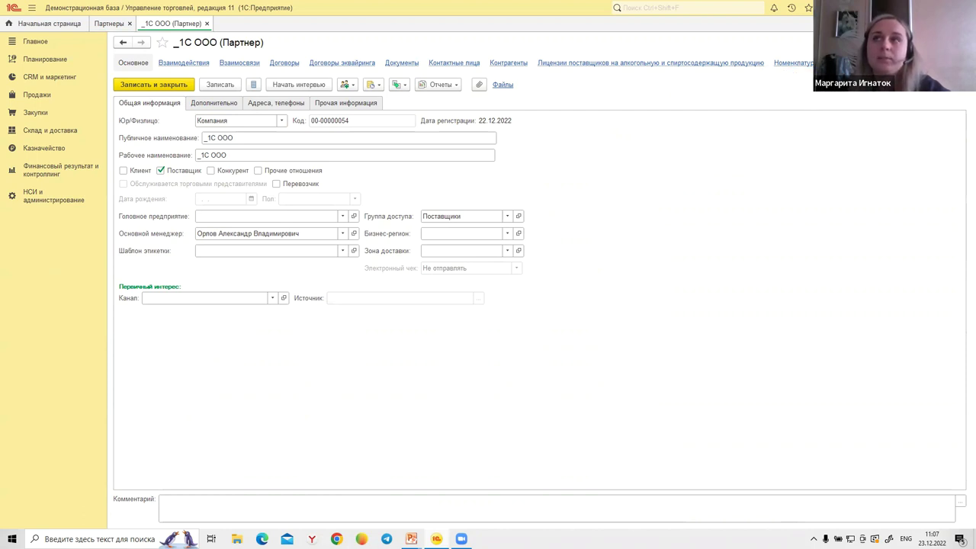
# Open the agreement Соглашение о закупках софта and examine its main details and purchase conditions.
pyautogui.click(325, 164)
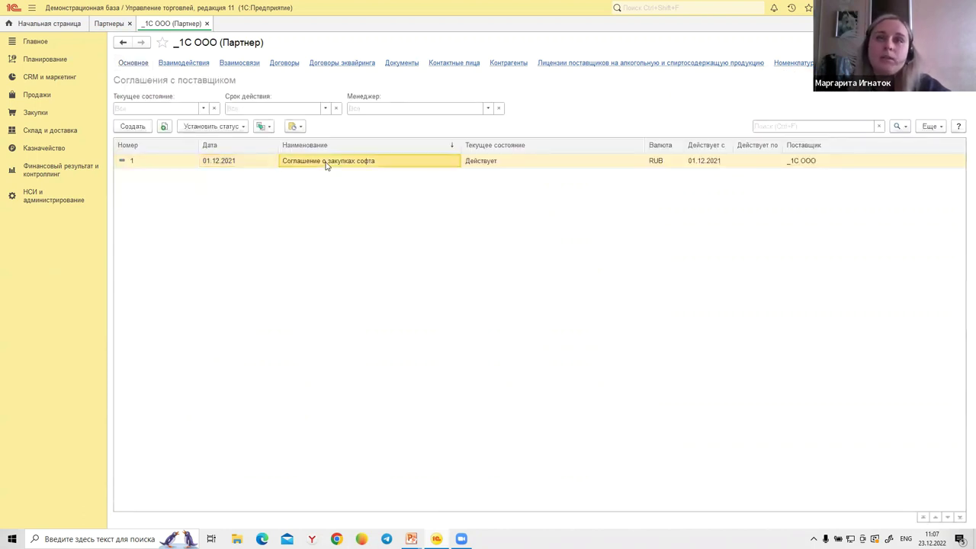
pyautogui.doubleClick(326, 163)
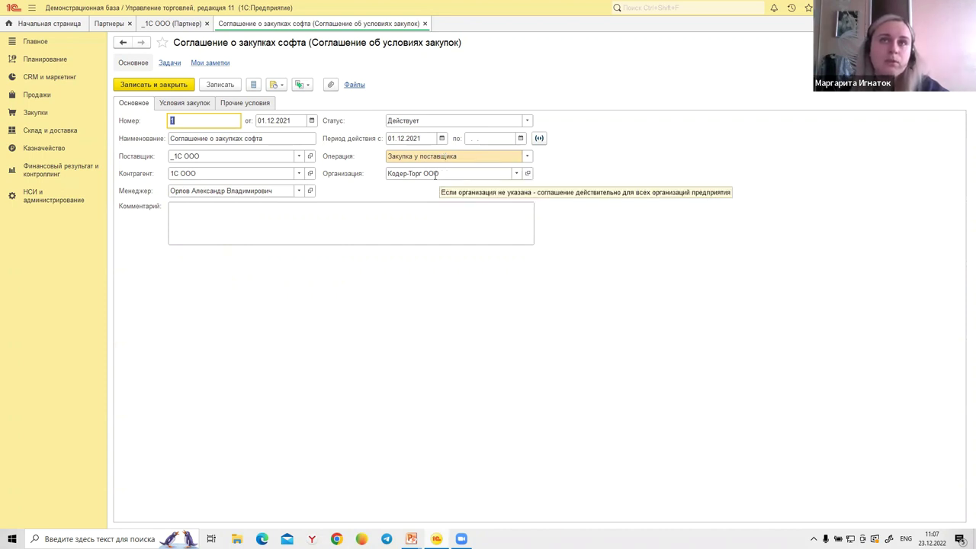
pyautogui.click(199, 105)
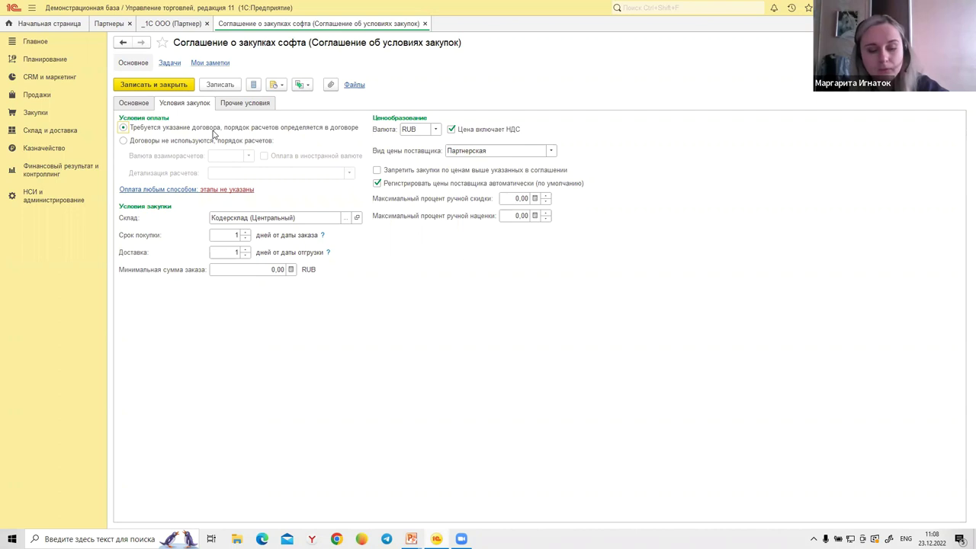
# Switch the payment terms to Договоры не используются, view the Детализация расчетов options, and restore Требуется указание договора.
pyautogui.click(123, 141)
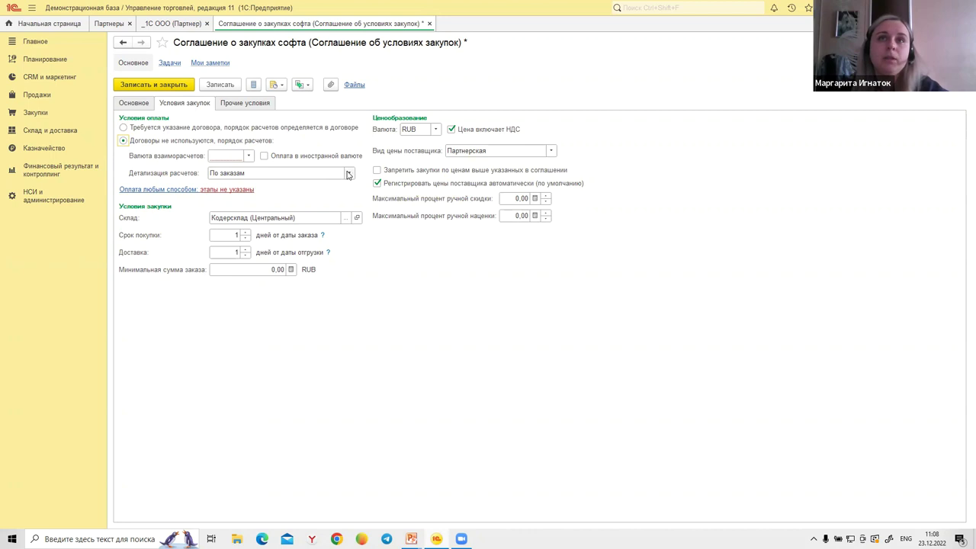
pyautogui.click(349, 173)
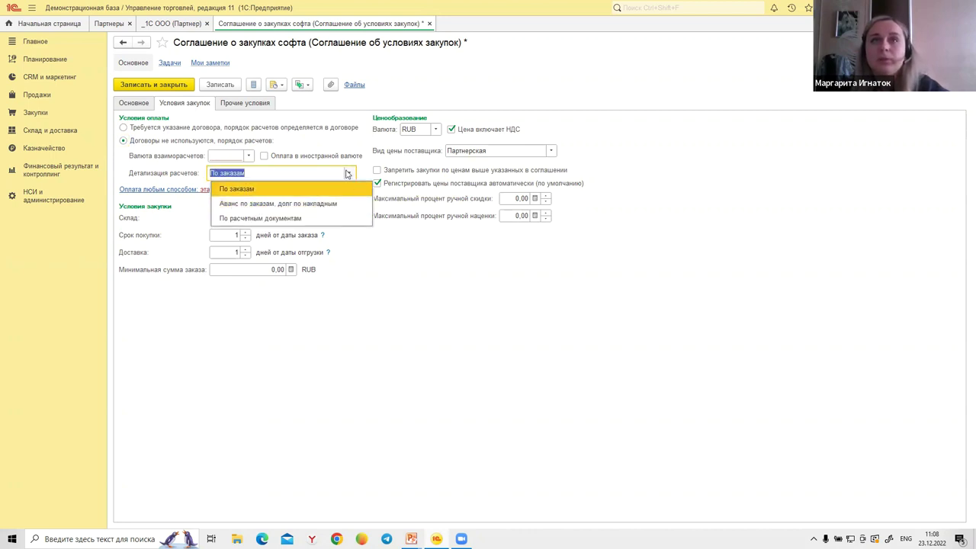
pyautogui.click(319, 144)
pyautogui.click(123, 128)
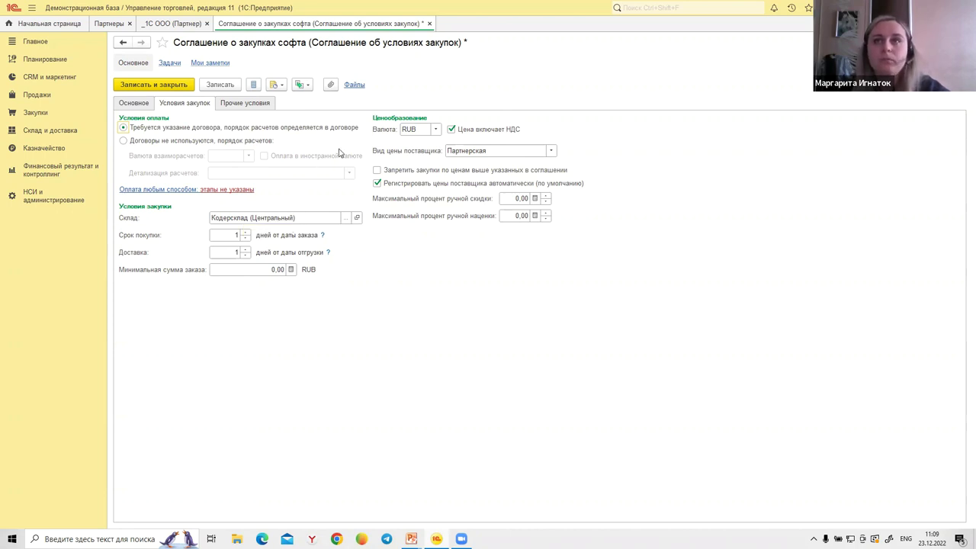
# Save and close the purchase agreement, and open the contract Договор поставка from the partner's contracts.
pyautogui.click(255, 106)
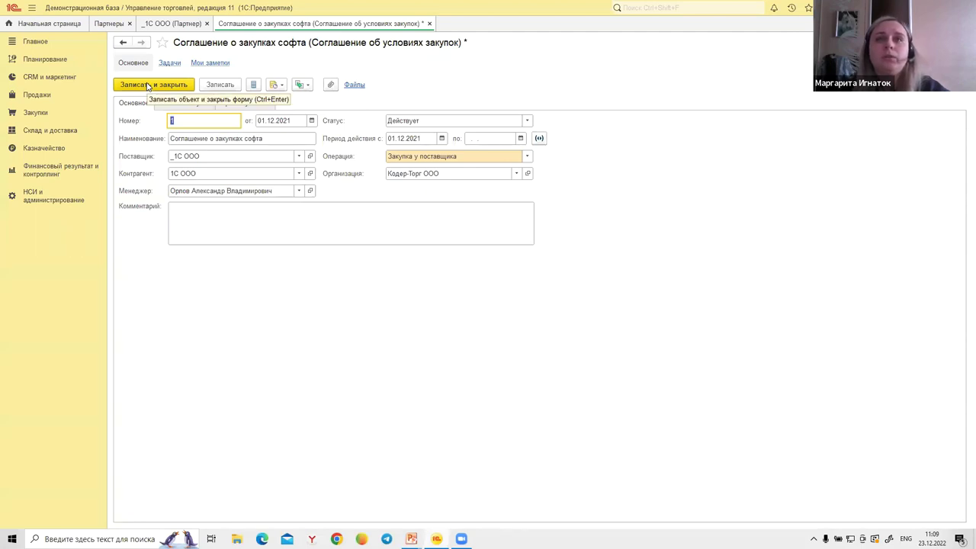
pyautogui.click(149, 86)
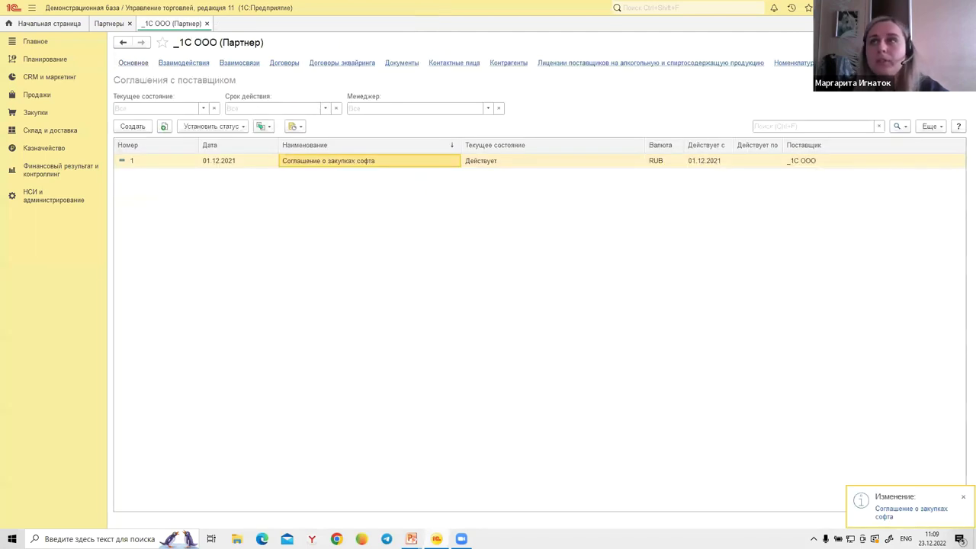
pyautogui.click(283, 65)
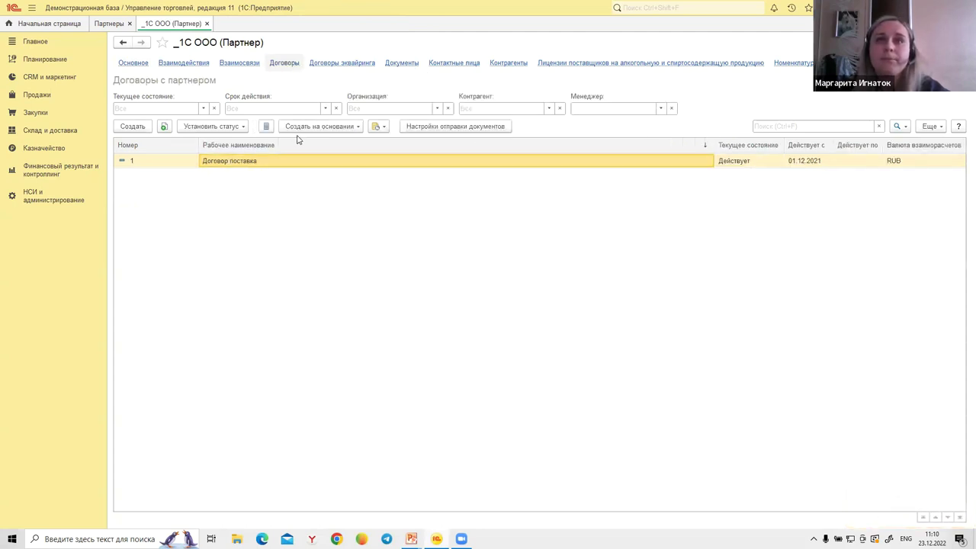
pyautogui.doubleClick(255, 160)
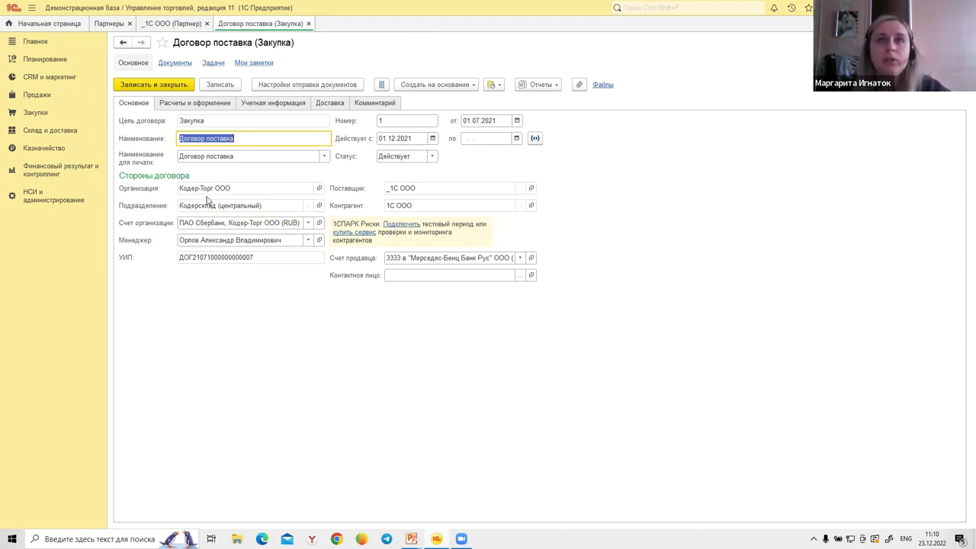
# Review the contract's settlement, accounting and delivery details, and save and close the contract.
pyautogui.click(204, 106)
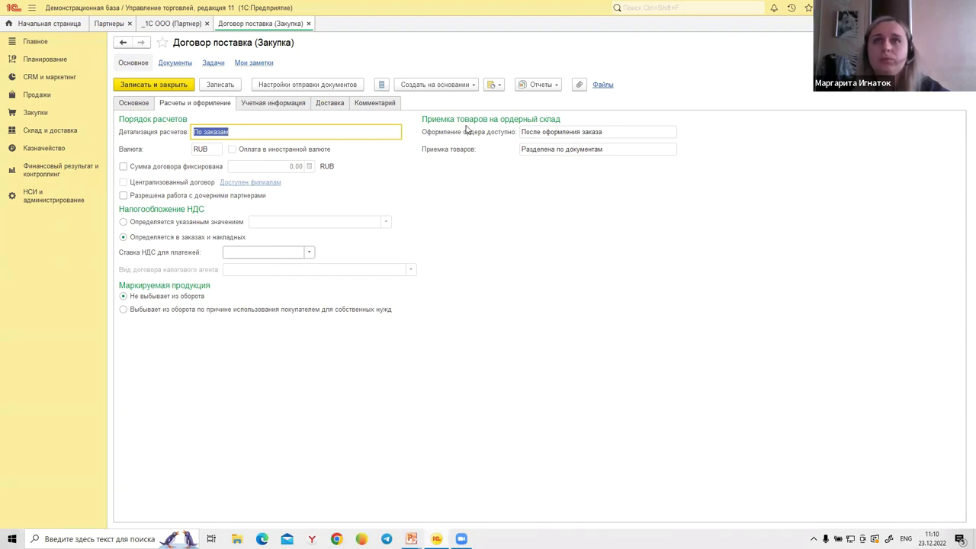
pyautogui.moveTo(528, 136)
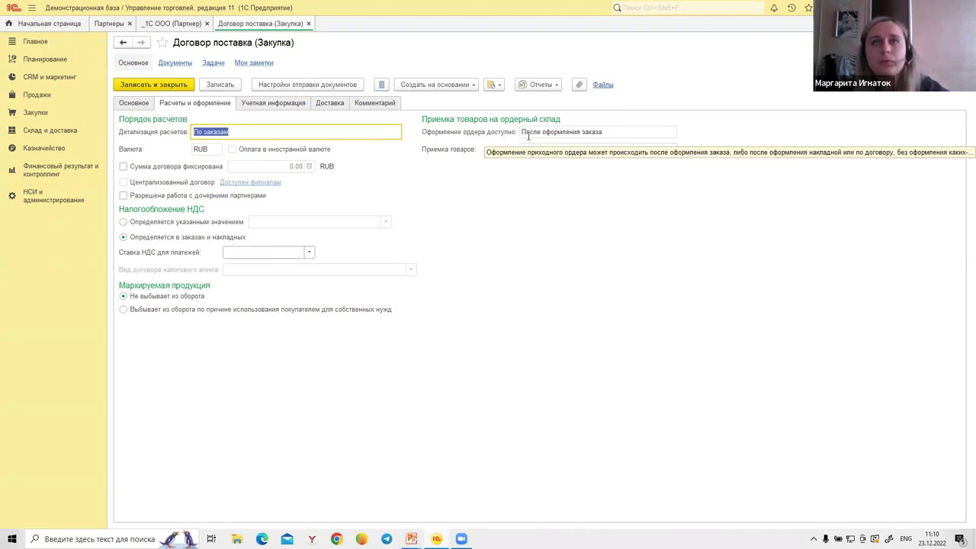
pyautogui.moveTo(534, 158)
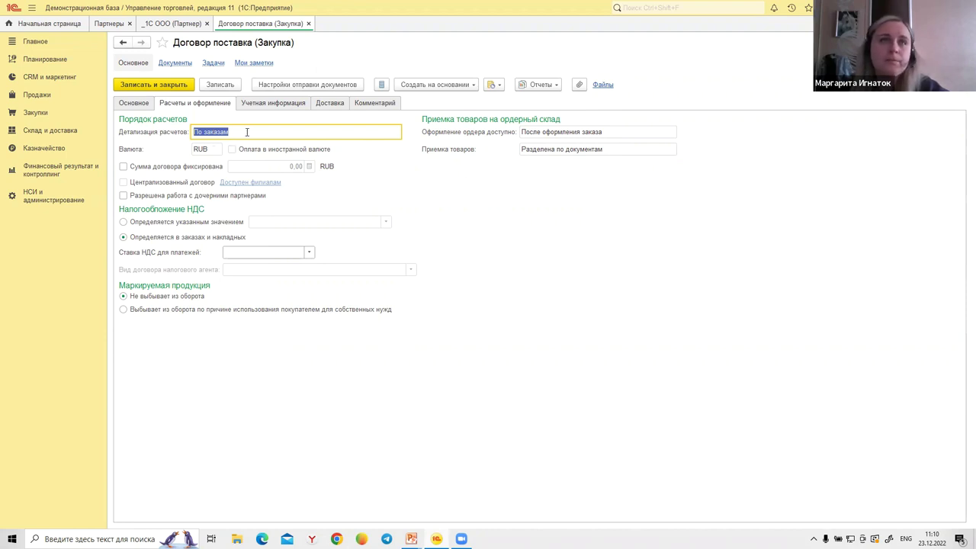
pyautogui.click(272, 103)
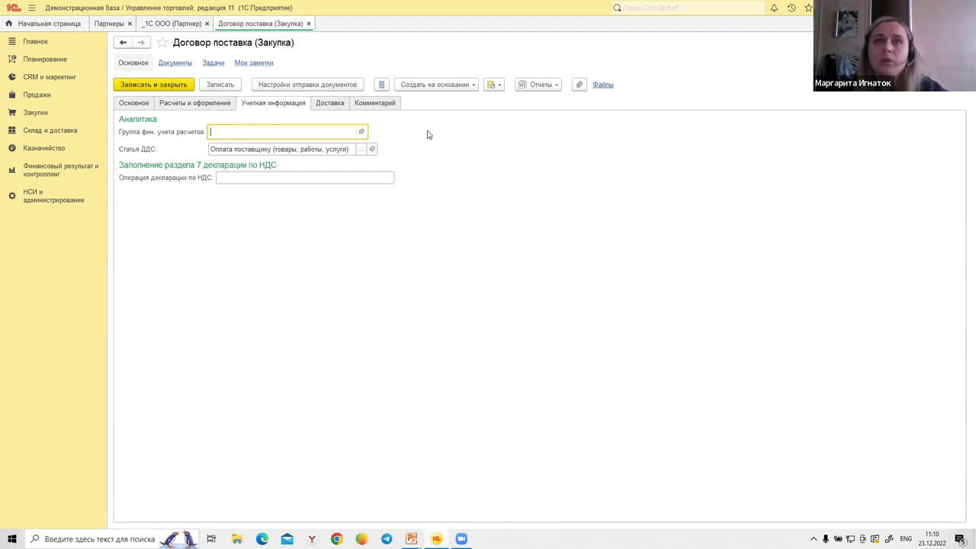
pyautogui.click(334, 104)
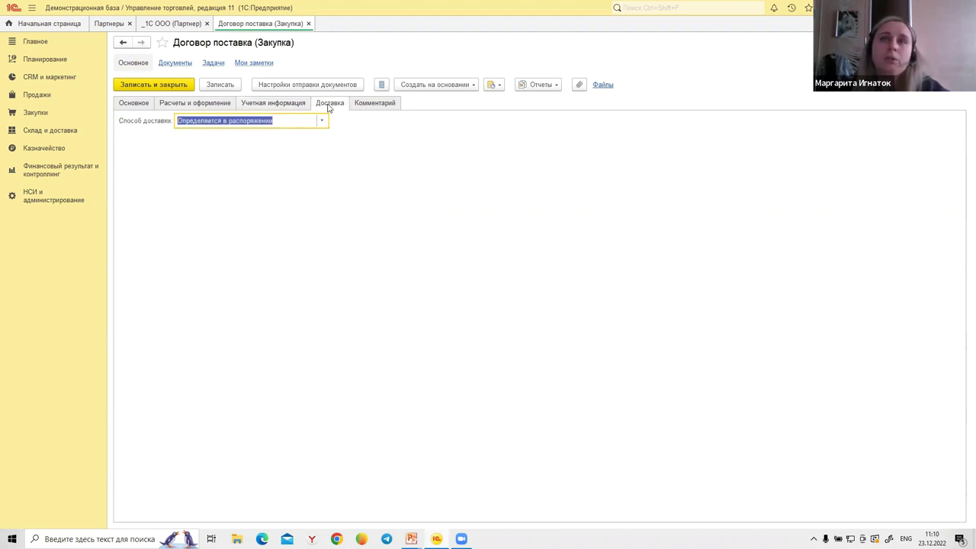
pyautogui.click(359, 110)
pyautogui.click(128, 103)
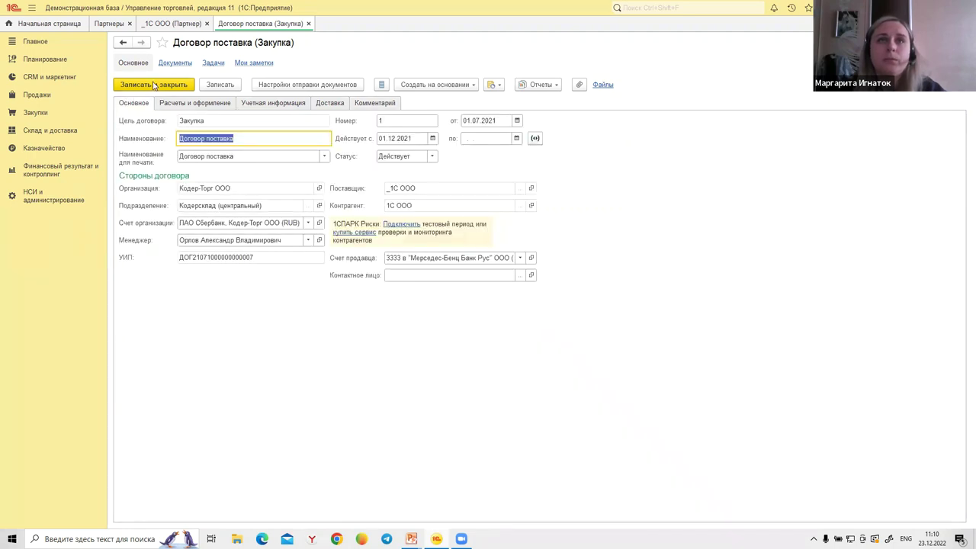
pyautogui.click(153, 84)
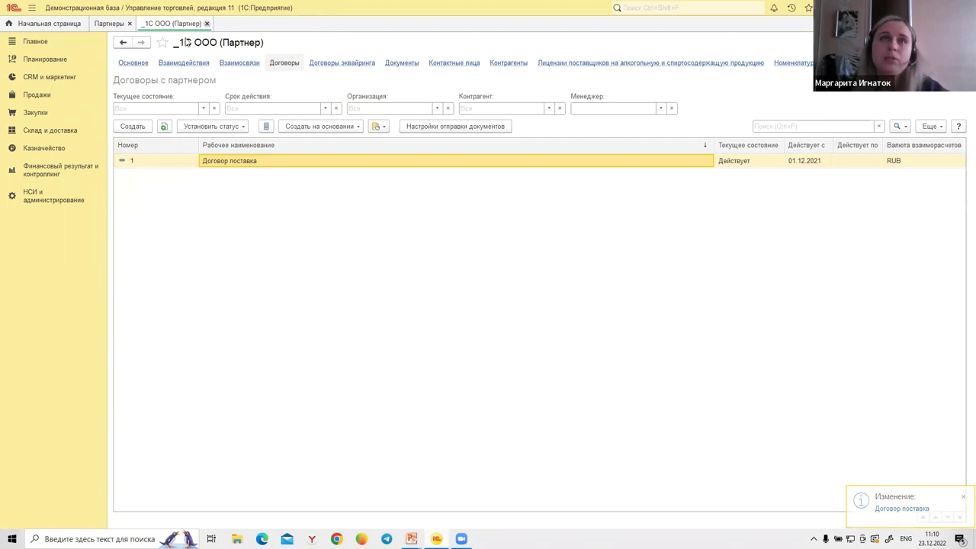
# Close the _1С ООО partner card and look through the suppliers in the Партнеры list.
pyautogui.click(206, 23)
pyautogui.click(162, 111)
pyautogui.click(164, 143)
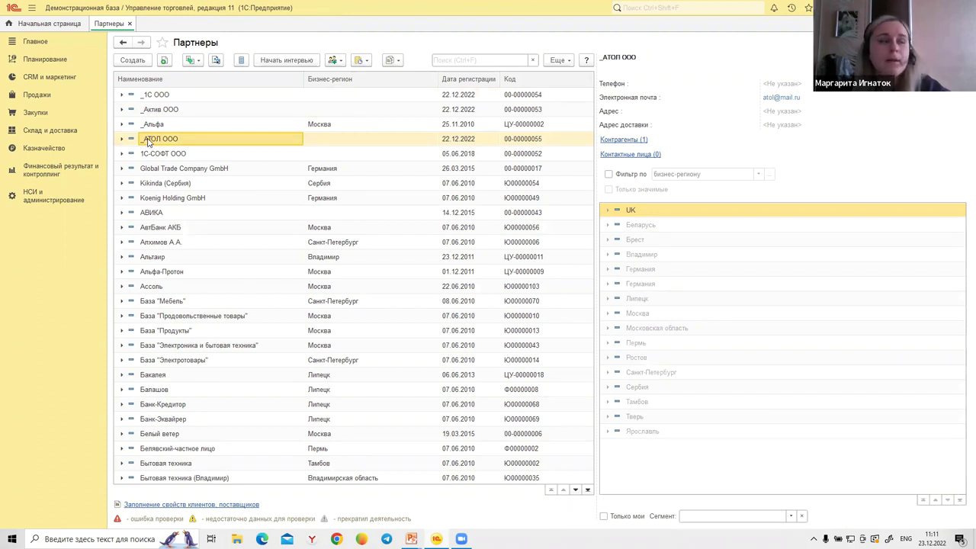
pyautogui.click(158, 95)
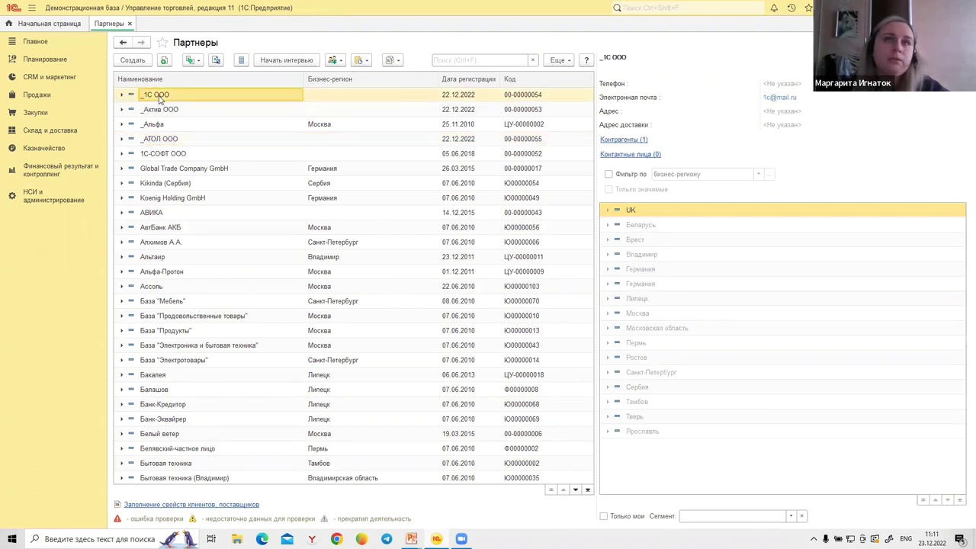
# Reopen partner _1С ООО and show the purchase conditions of its supplier agreement Соглашение о закупках софта.
pyautogui.doubleClick(157, 94)
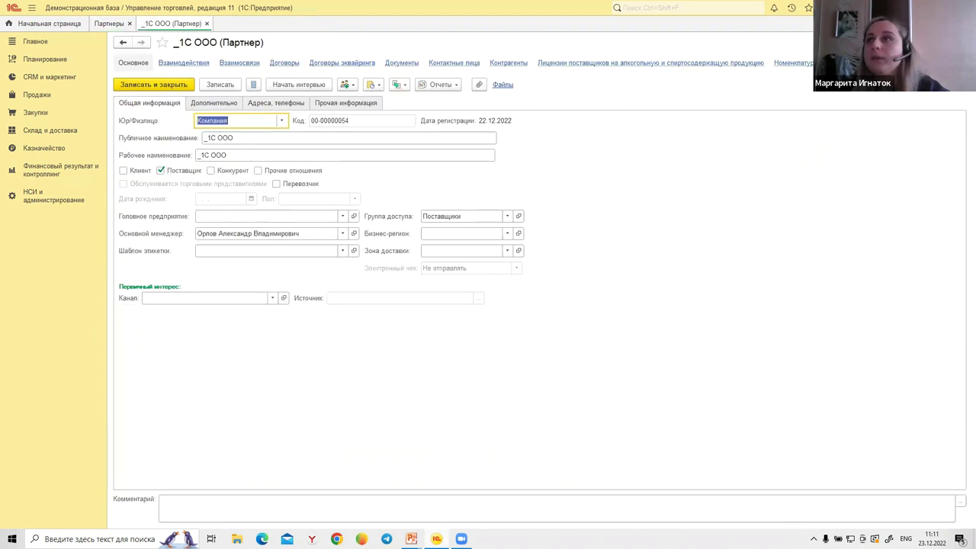
pyautogui.click(893, 62)
pyautogui.click(809, 90)
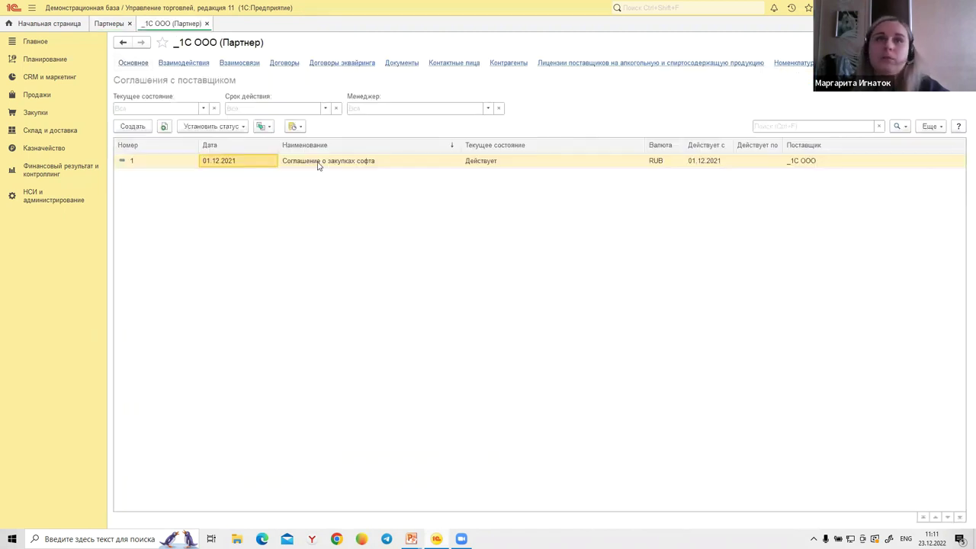
pyautogui.doubleClick(243, 168)
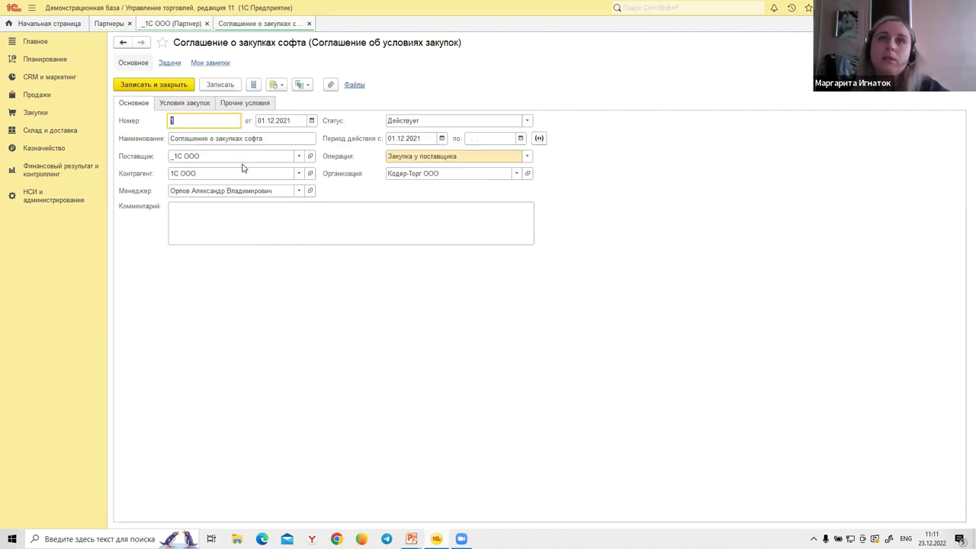
pyautogui.click(165, 106)
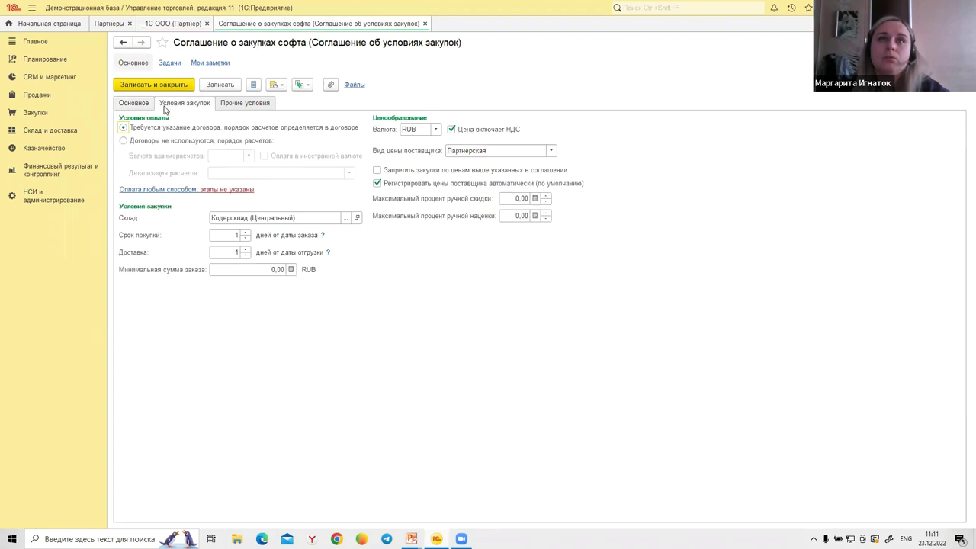
# Try adding a payment stage to the agreement, discard it, and close the agreement and the partner card.
pyautogui.click(197, 189)
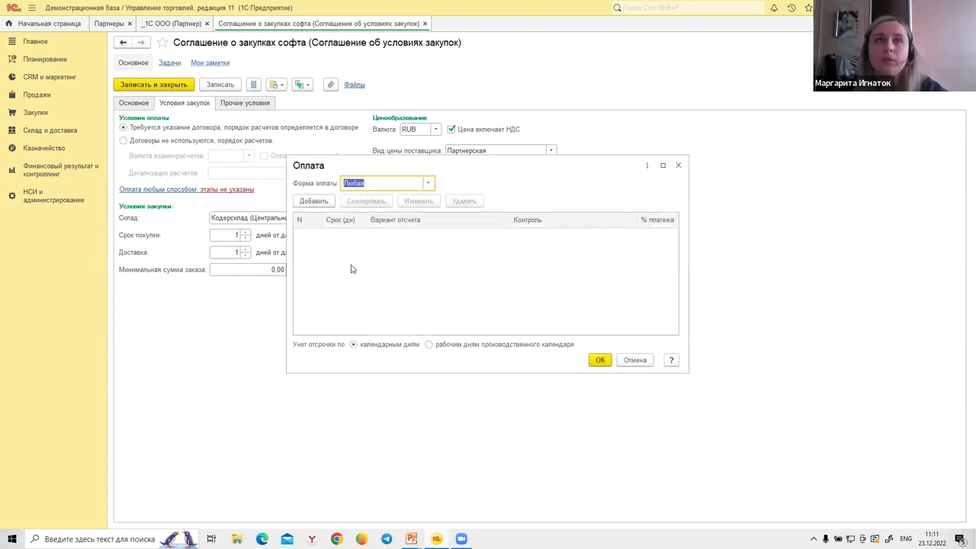
pyautogui.click(325, 202)
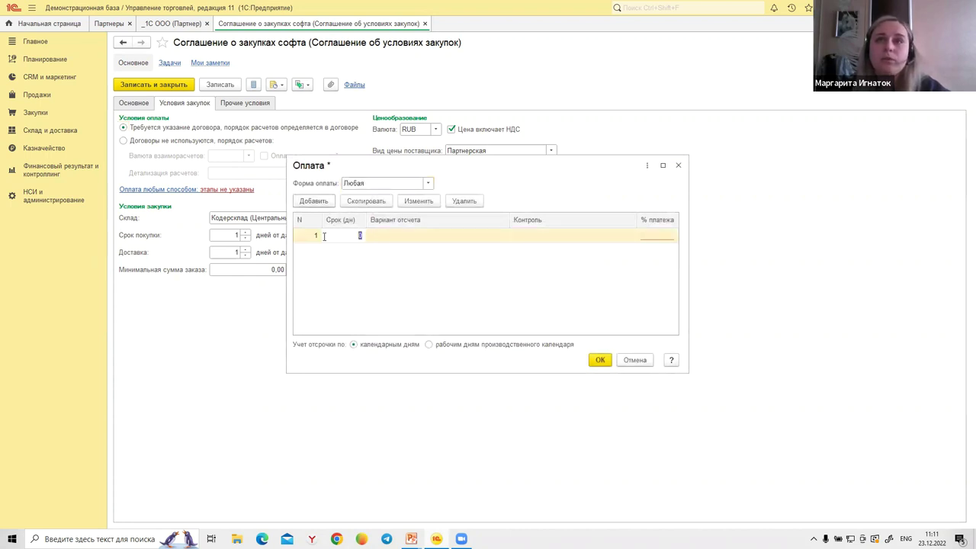
pyautogui.click(545, 261)
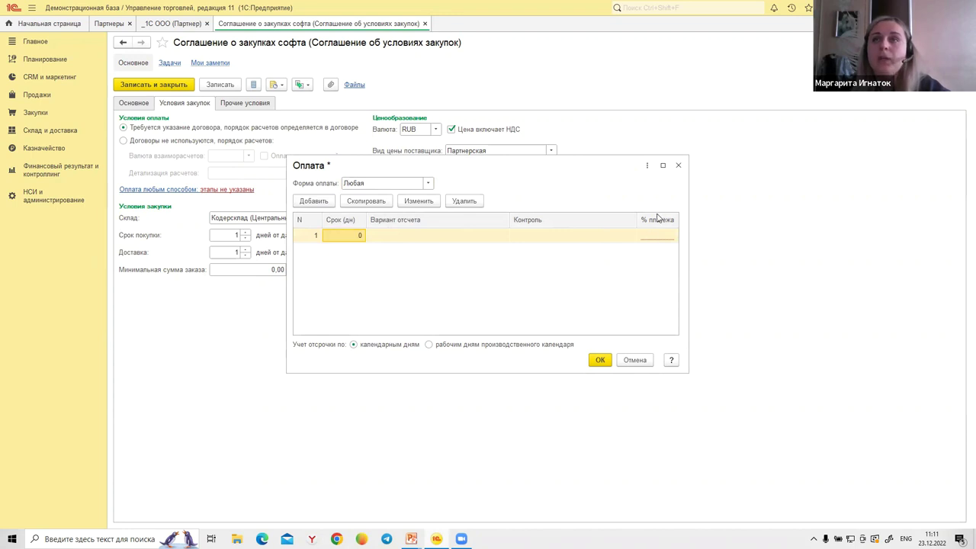
pyautogui.click(642, 360)
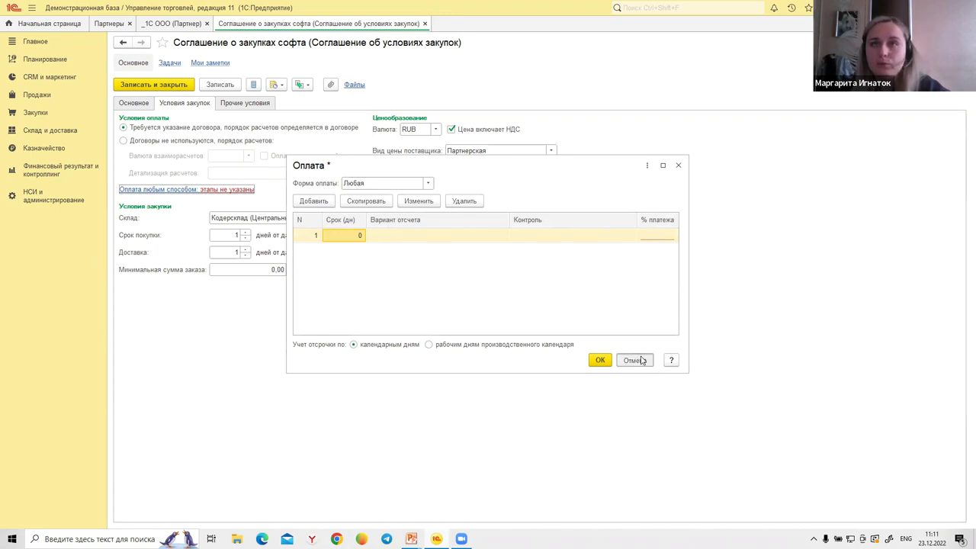
pyautogui.click(425, 24)
pyautogui.click(205, 23)
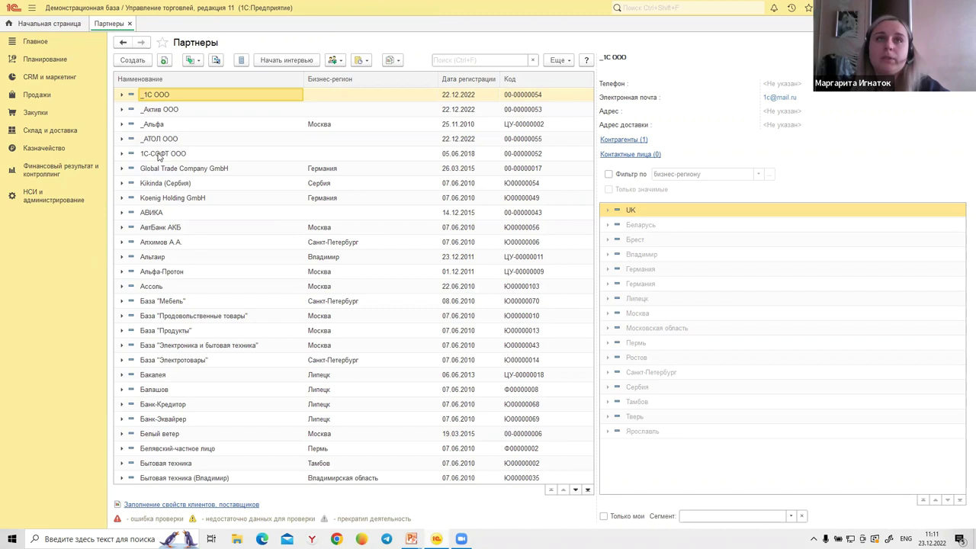
# Open partner _Альфа, examine the settlement terms of its contract ТД Договор продажи, and close the contract.
pyautogui.click(154, 126)
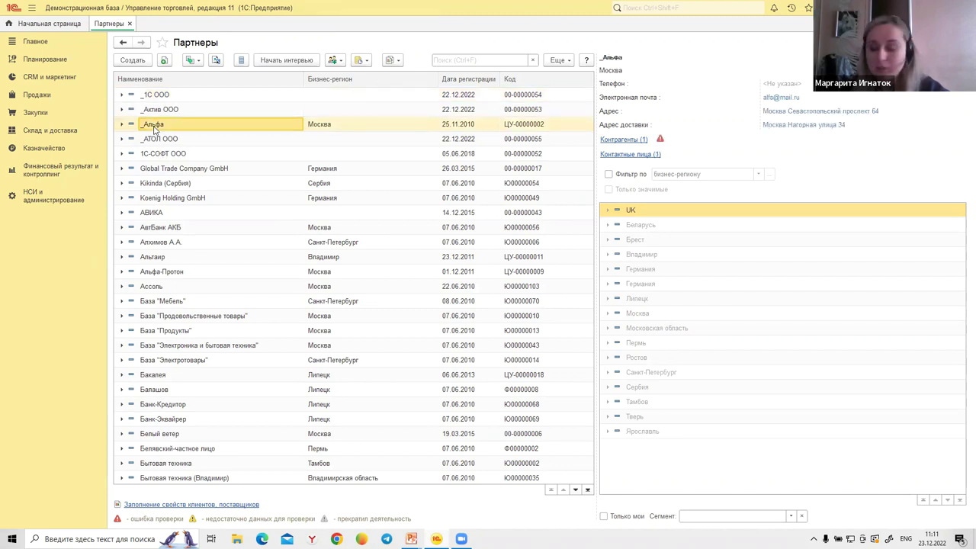
pyautogui.doubleClick(154, 128)
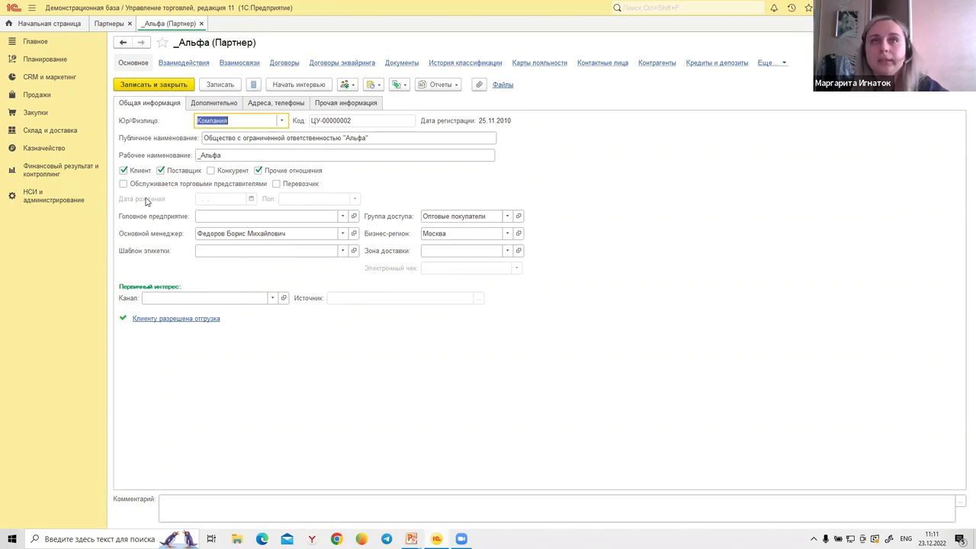
pyautogui.click(285, 63)
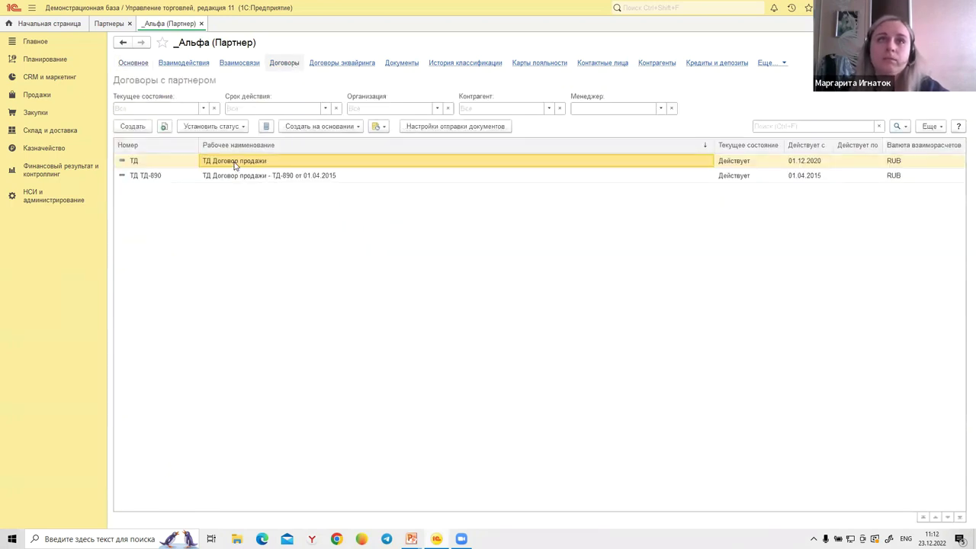
pyautogui.doubleClick(229, 161)
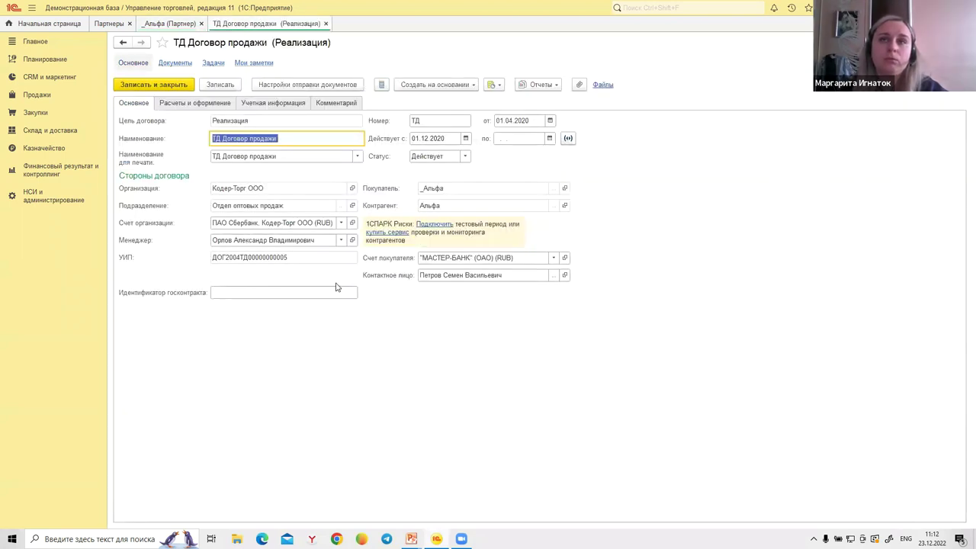
pyautogui.click(219, 107)
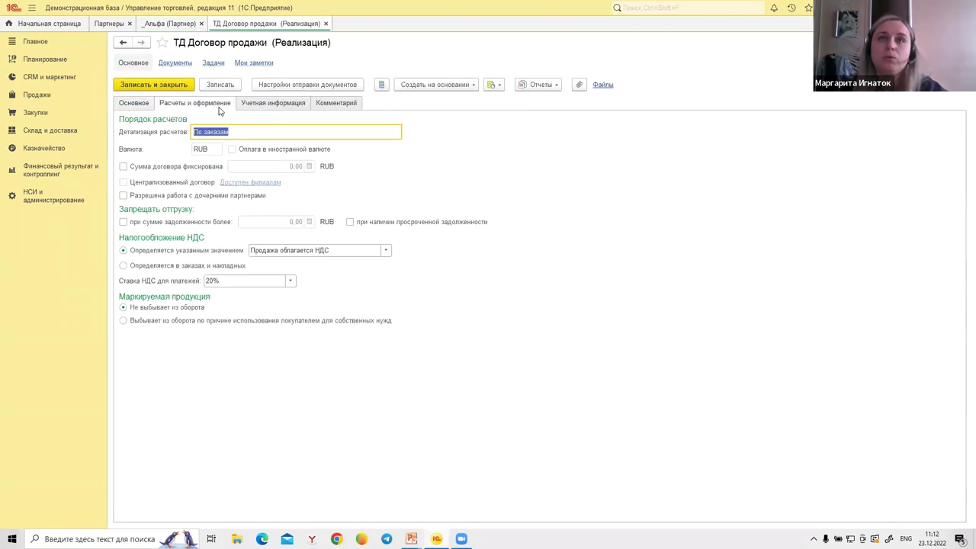
pyautogui.click(327, 24)
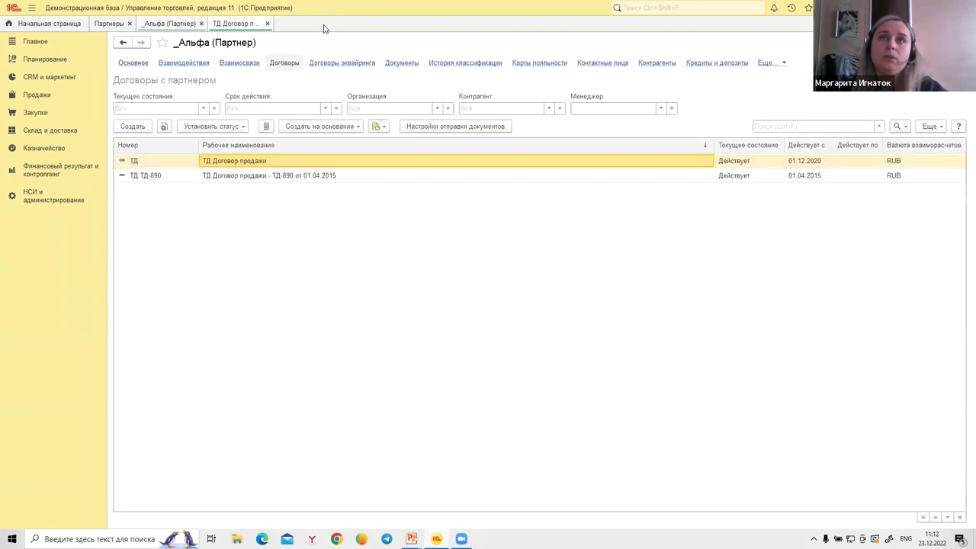
# Open the client agreement _Оптовые продажи (предоплата) of partner _Альфа and show its sales conditions.
pyautogui.click(766, 63)
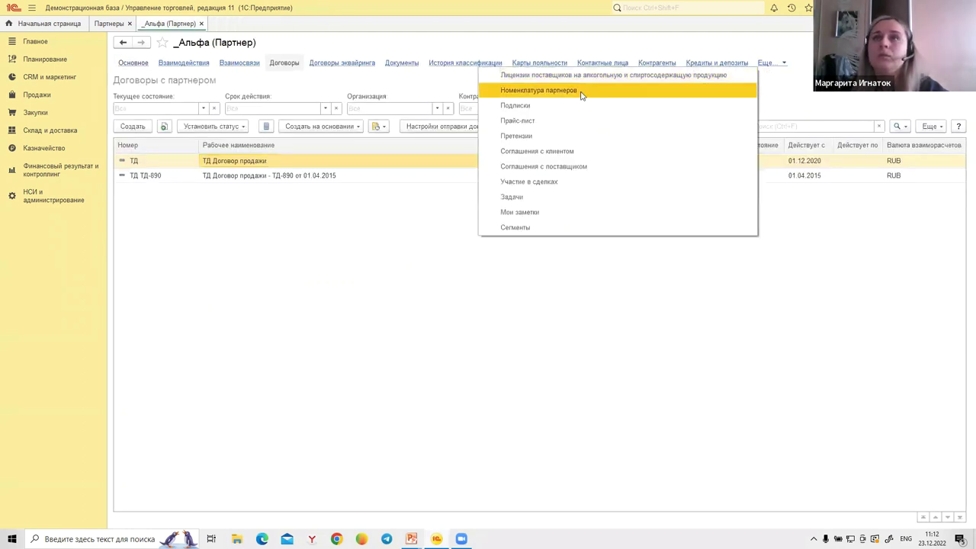
pyautogui.click(544, 152)
pyautogui.doubleClick(214, 163)
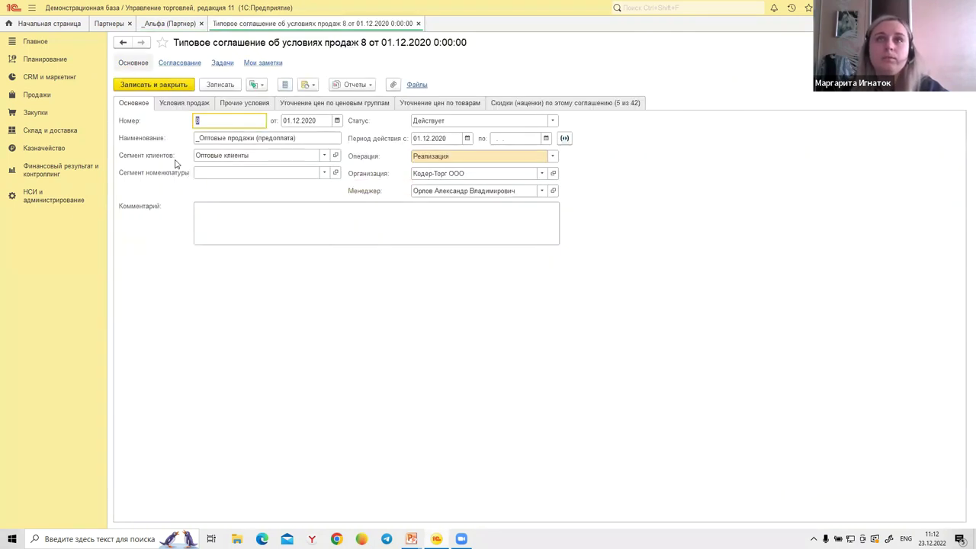
pyautogui.click(180, 104)
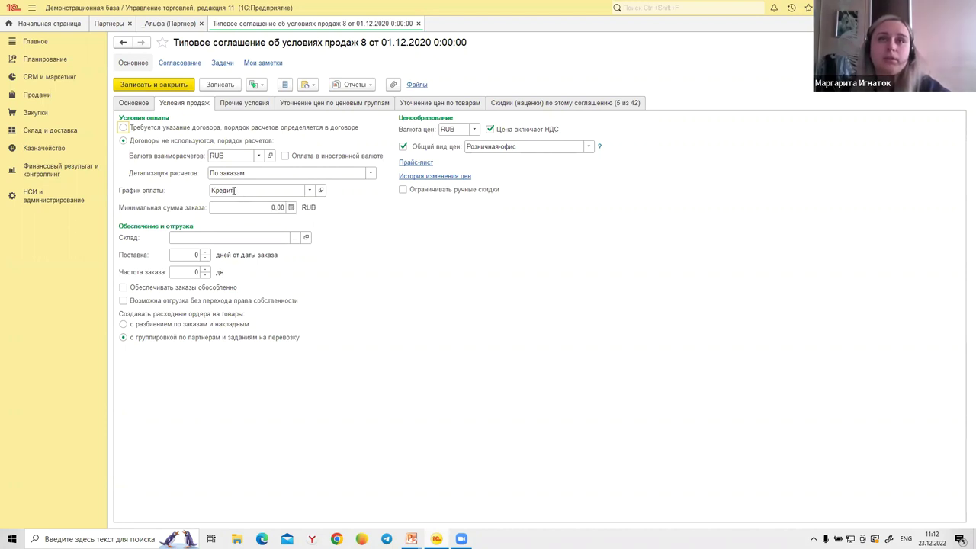
# Examine the stages of the agreement's payment schedule Кредит, and close the schedule, the agreement and the partner card.
pyautogui.click(309, 190)
pyautogui.click(308, 190)
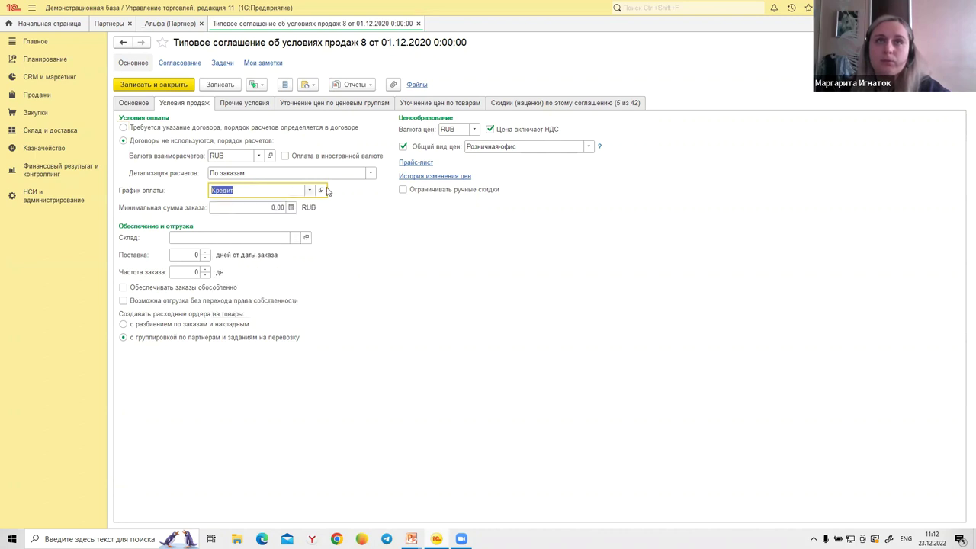
pyautogui.click(321, 190)
pyautogui.click(336, 265)
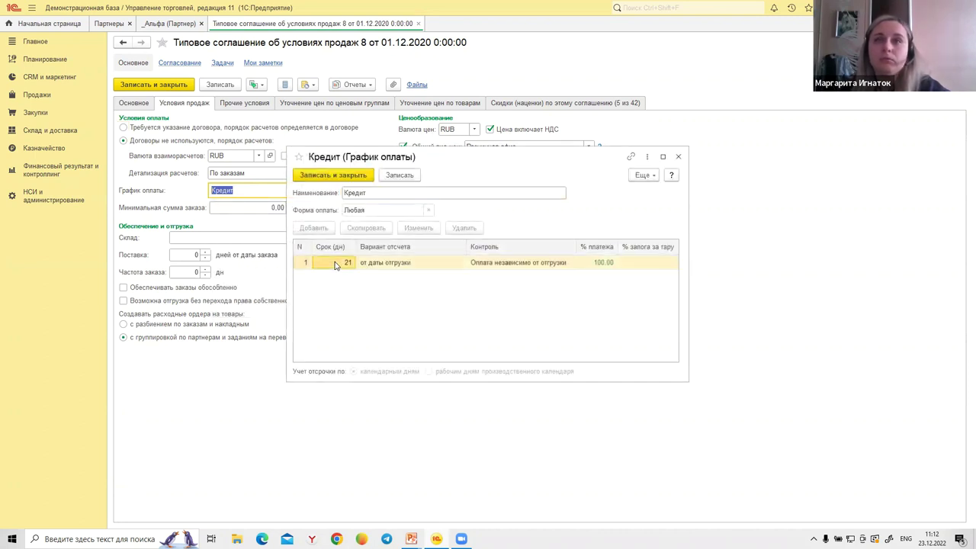
pyautogui.click(437, 267)
pyautogui.click(492, 265)
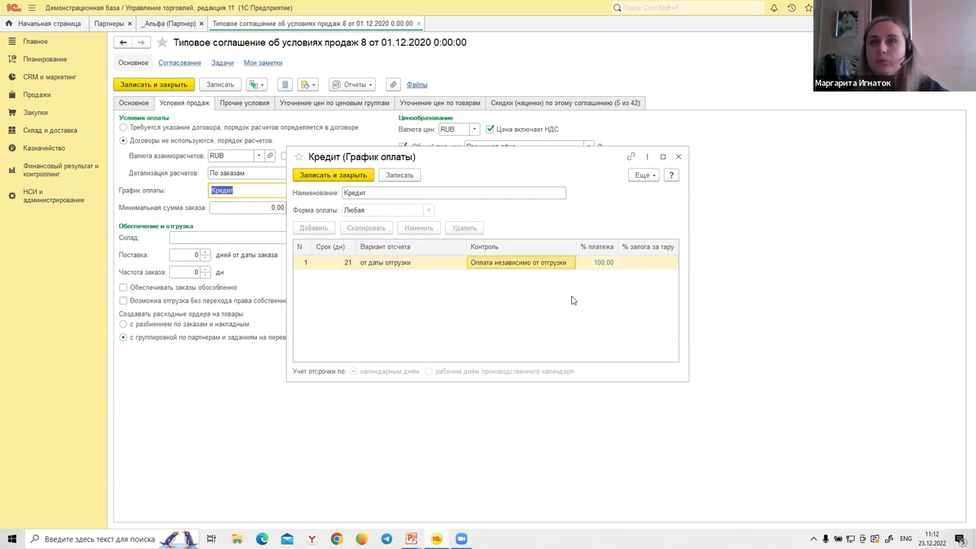
pyautogui.click(678, 157)
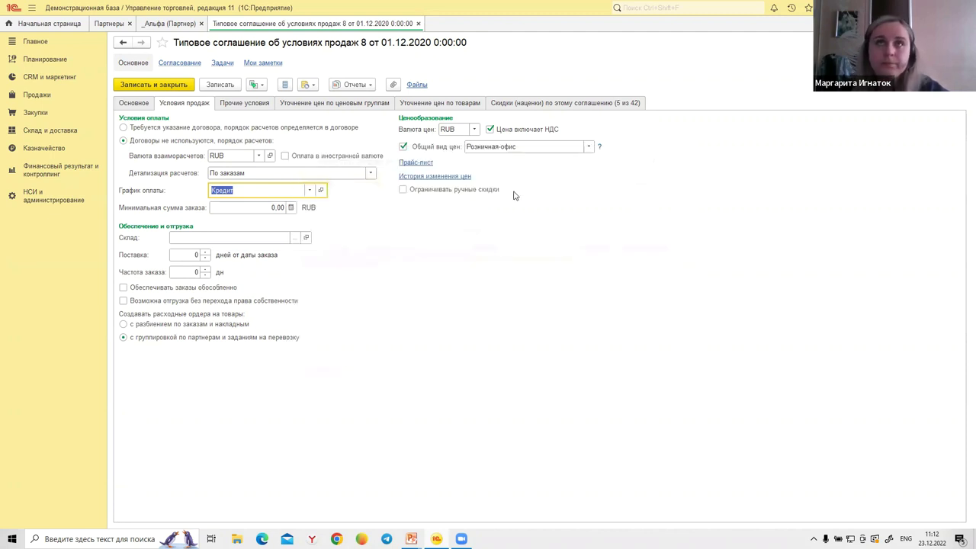
pyautogui.click(419, 23)
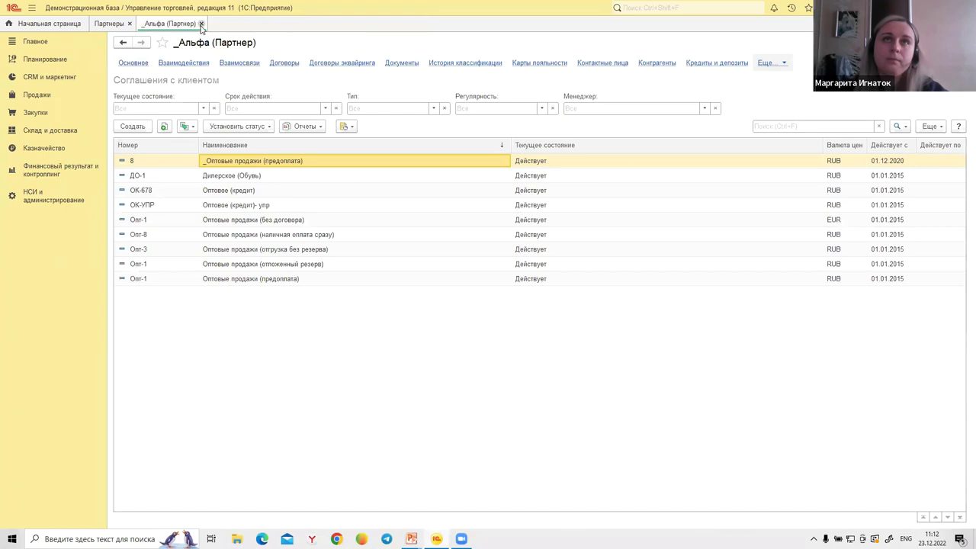
pyautogui.click(200, 25)
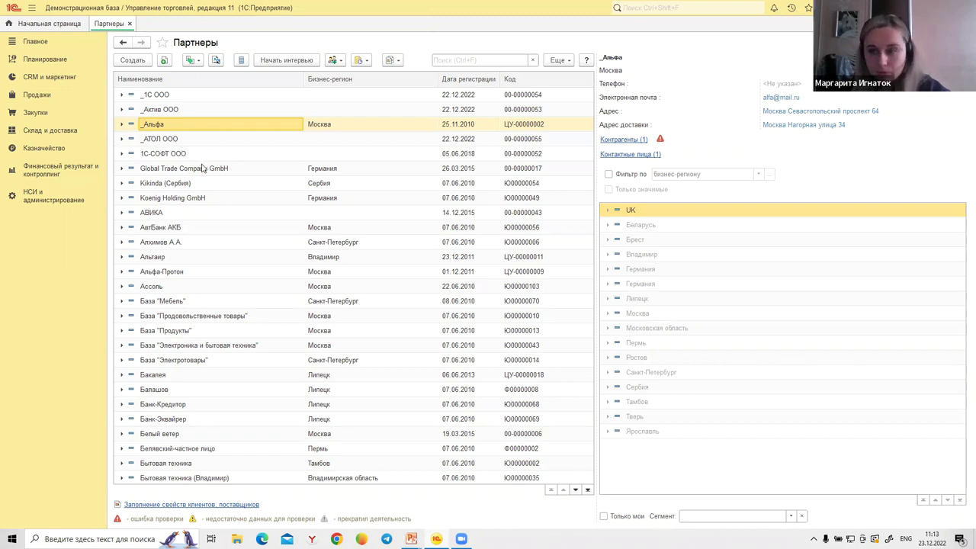
# Open the Номенклатура list and look through the items of kinds Кассовое оборудование, Программное обеспечение and Токены.
pyautogui.click(26, 192)
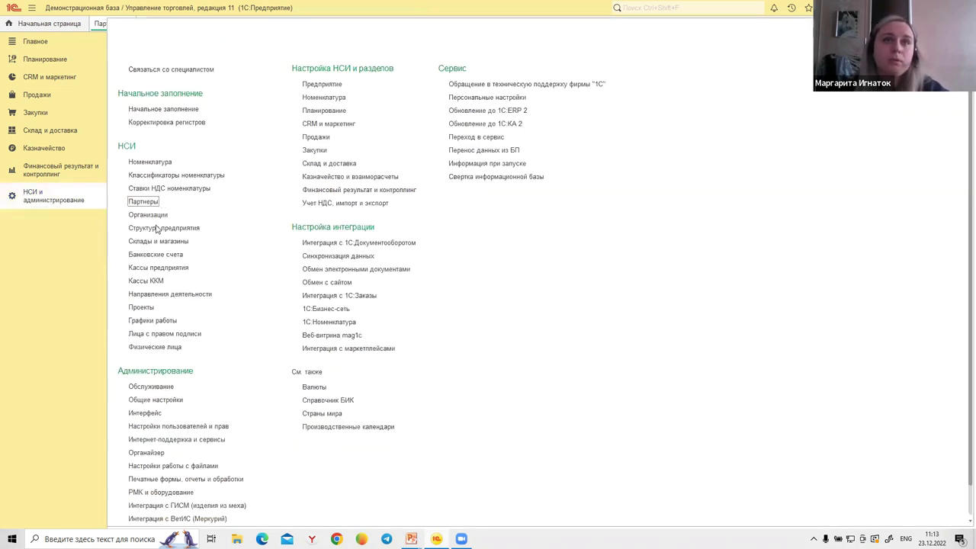
pyautogui.click(158, 163)
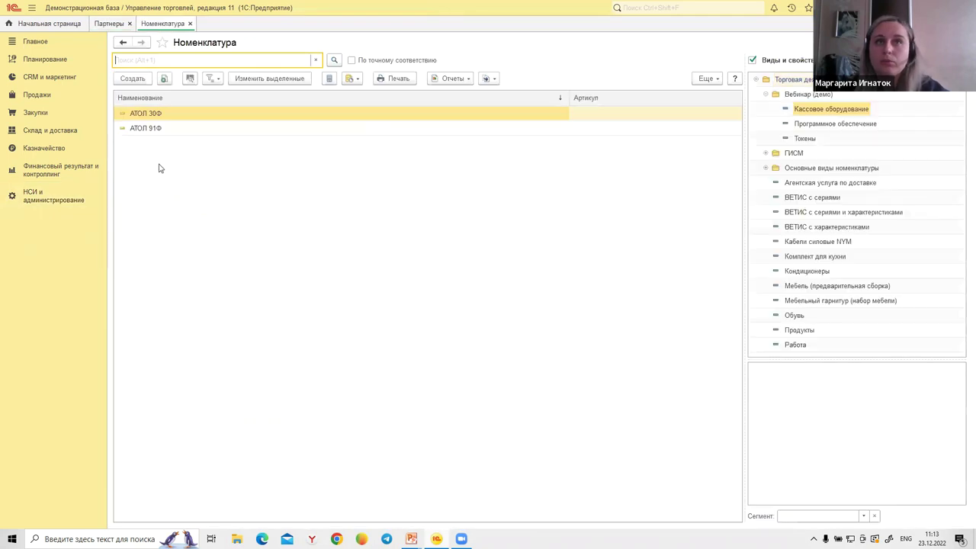
pyautogui.click(803, 93)
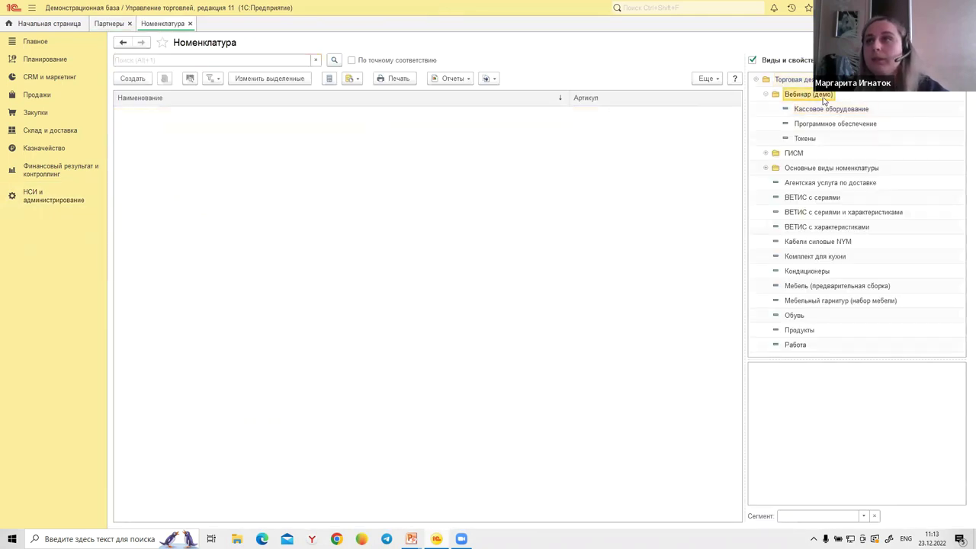
pyautogui.click(808, 110)
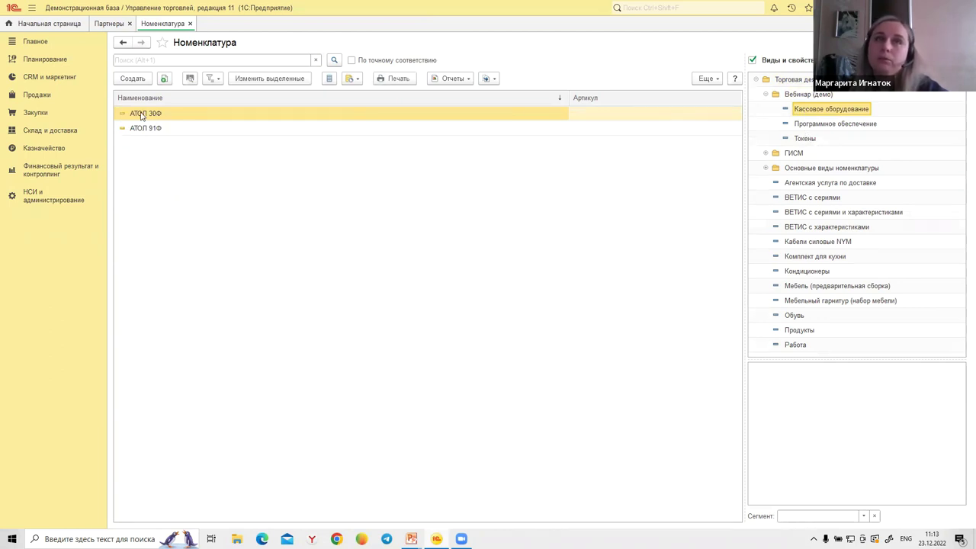
pyautogui.click(828, 128)
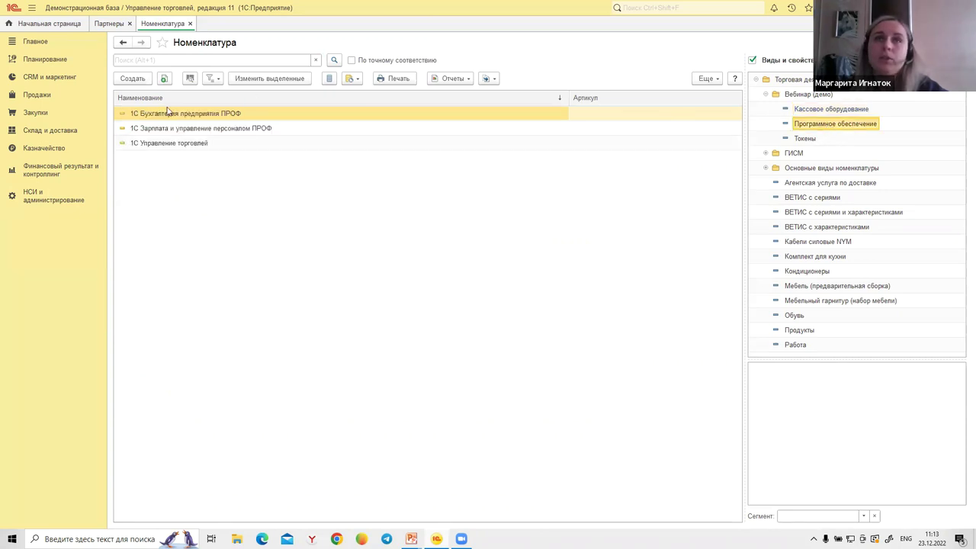
pyautogui.click(158, 130)
pyautogui.click(160, 143)
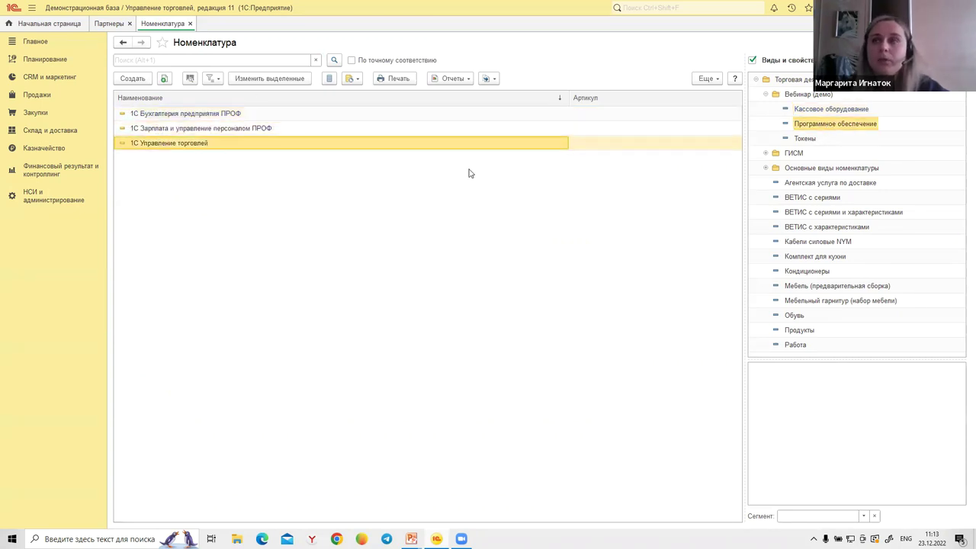
pyautogui.click(798, 140)
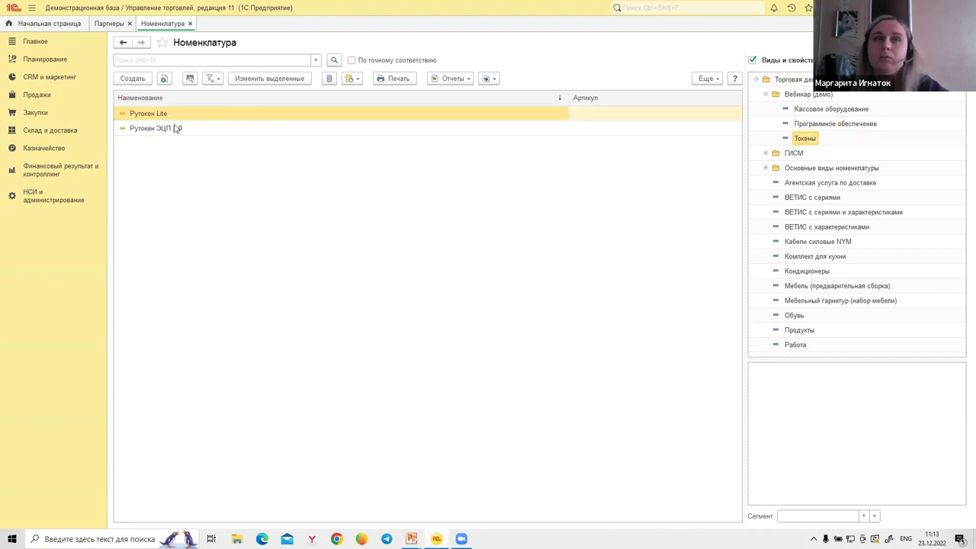
pyautogui.click(148, 122)
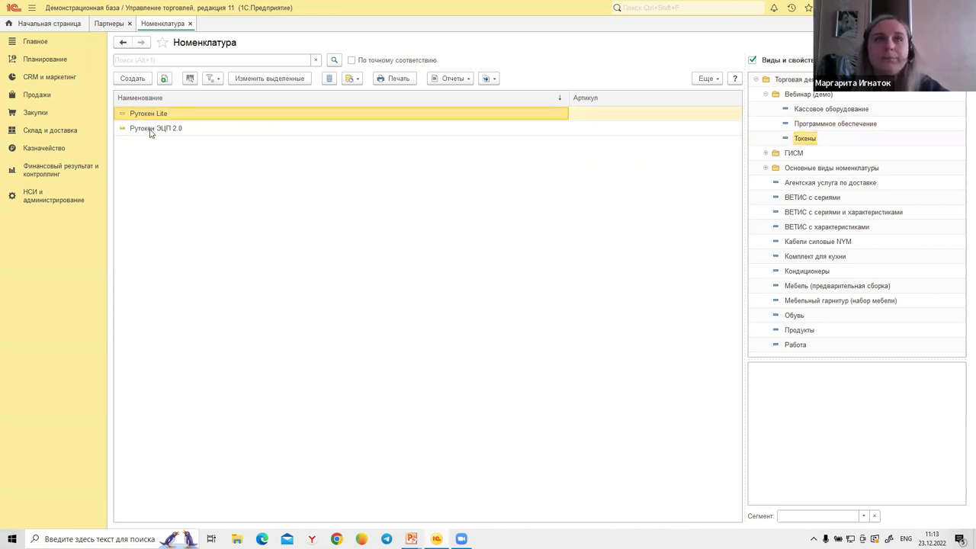
pyautogui.click(151, 130)
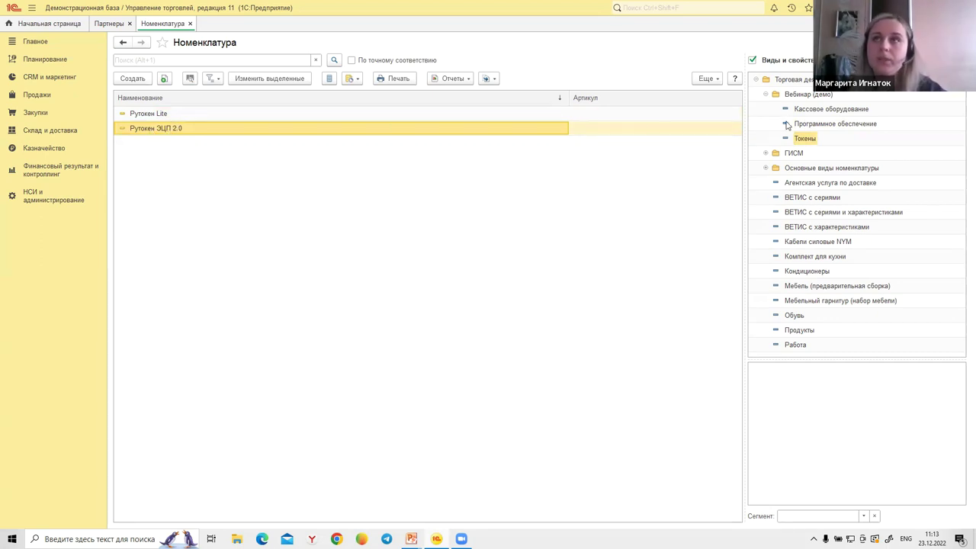
# Examine the default creation values of item kind Кассовое оборудование, and close its card and the Номенклатура list.
pyautogui.click(815, 114)
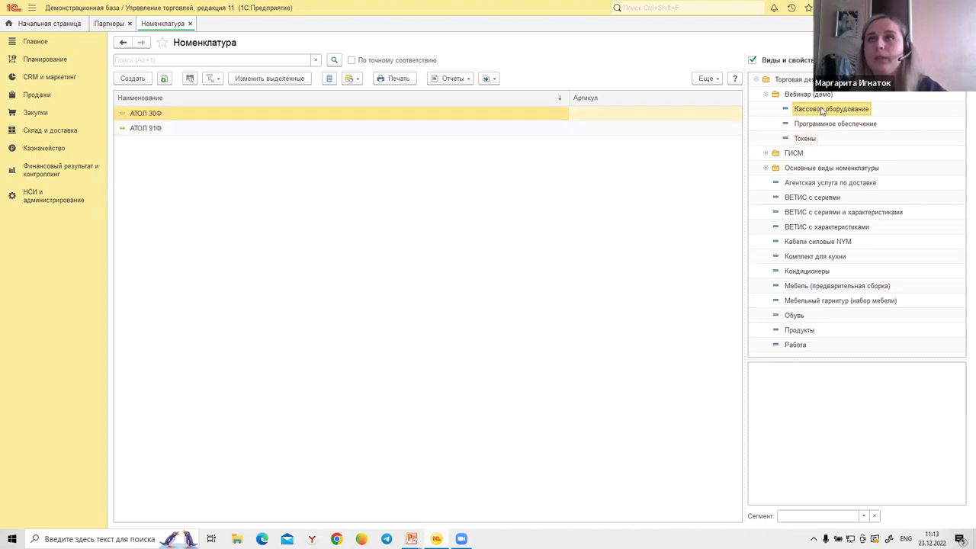
pyautogui.doubleClick(822, 112)
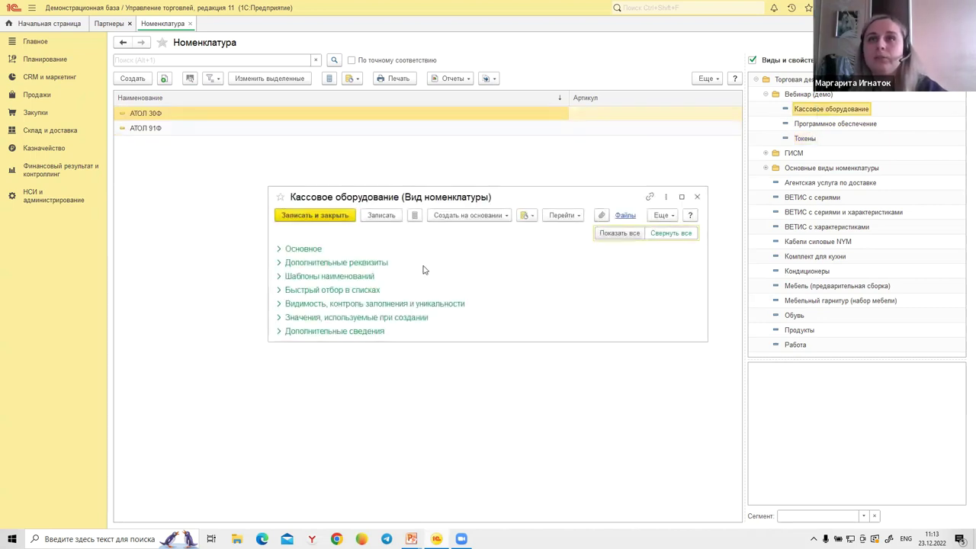
pyautogui.click(303, 318)
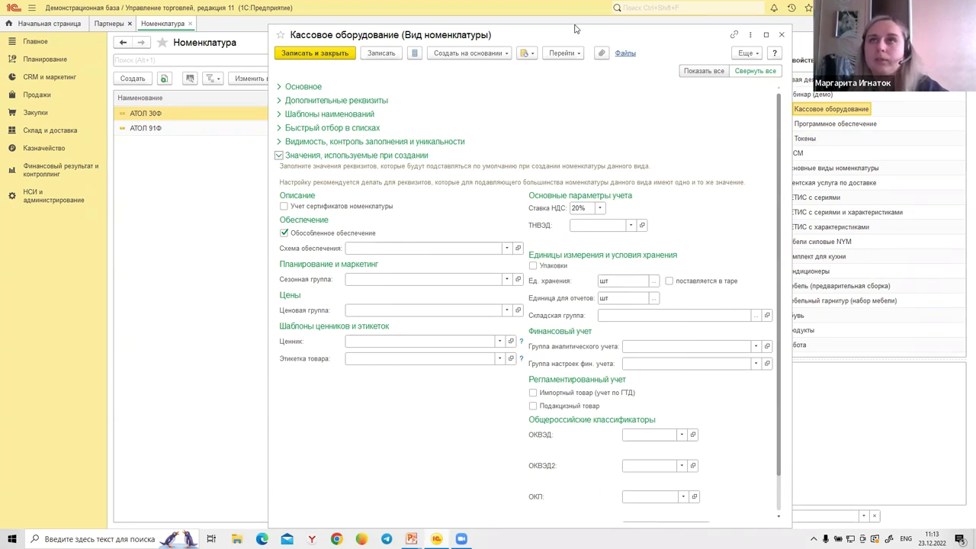
pyautogui.moveTo(575, 29); pyautogui.dragTo(576, 82)
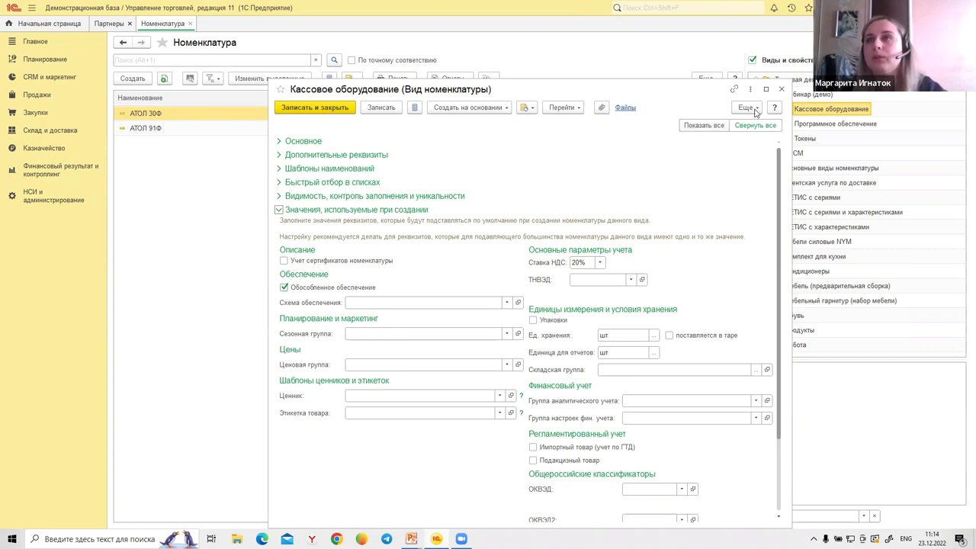
pyautogui.click(783, 90)
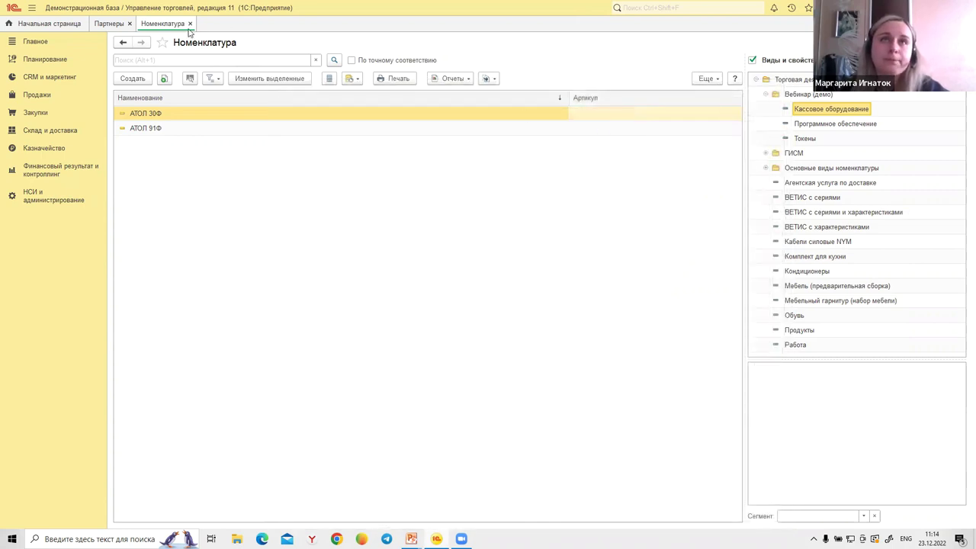
pyautogui.click(190, 23)
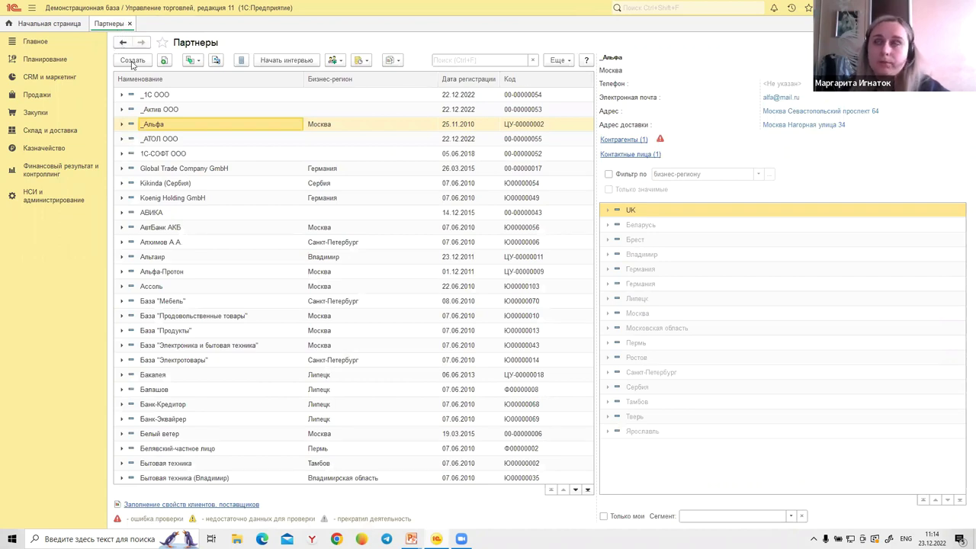
# Open supplier _1С ООО and show the partner items inside its group 1С ПО.
pyautogui.click(162, 99)
pyautogui.doubleClick(164, 98)
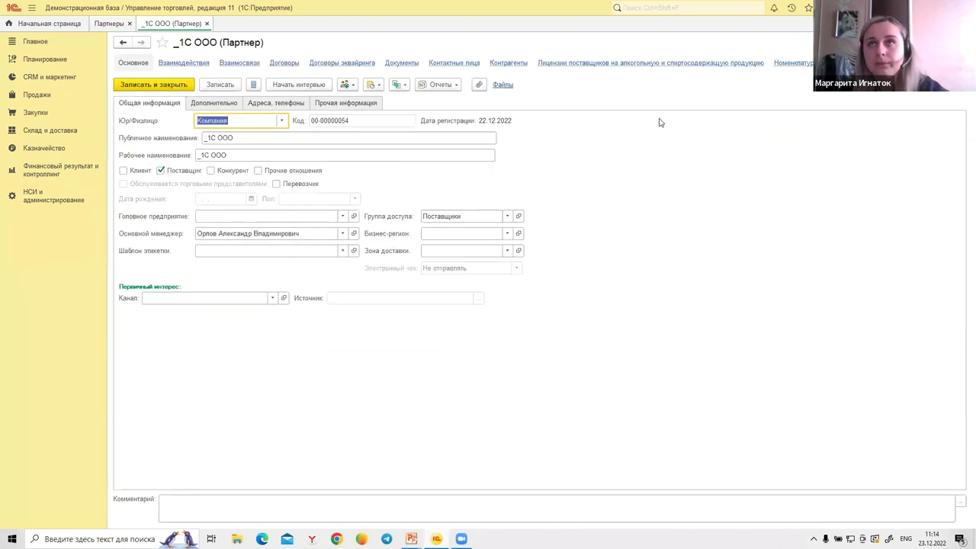
pyautogui.click(807, 64)
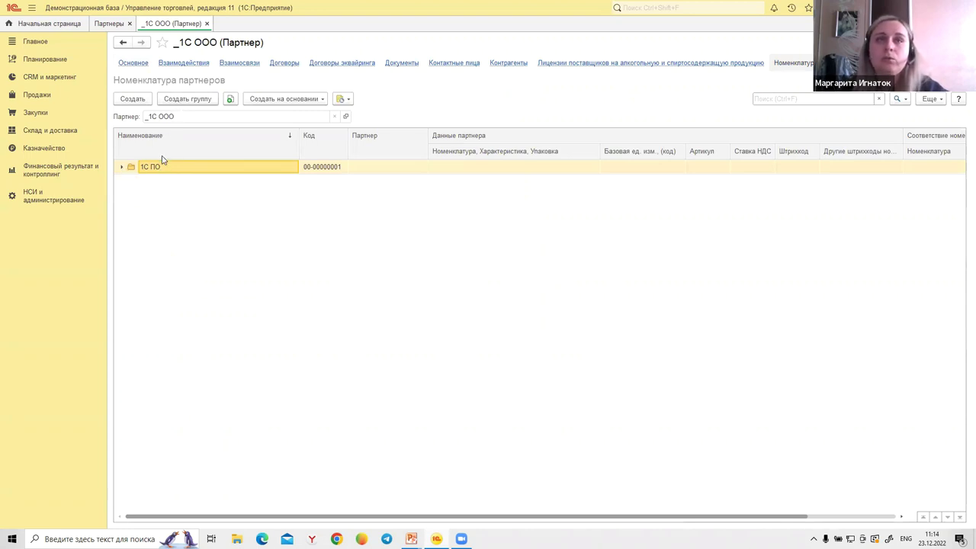
pyautogui.click(123, 167)
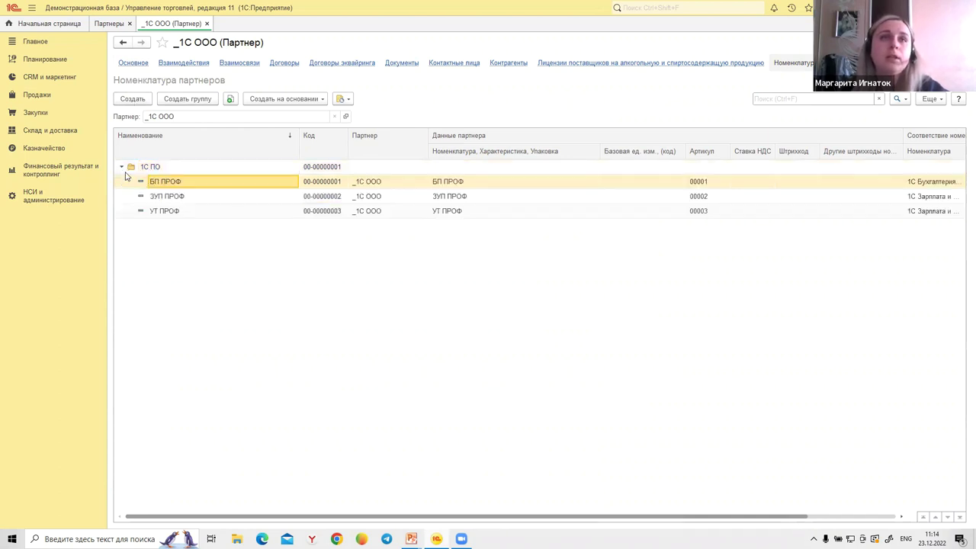
# Open partner item БП ПРОФ and examine how the supplier's item name is matched to the company's own item.
pyautogui.doubleClick(180, 185)
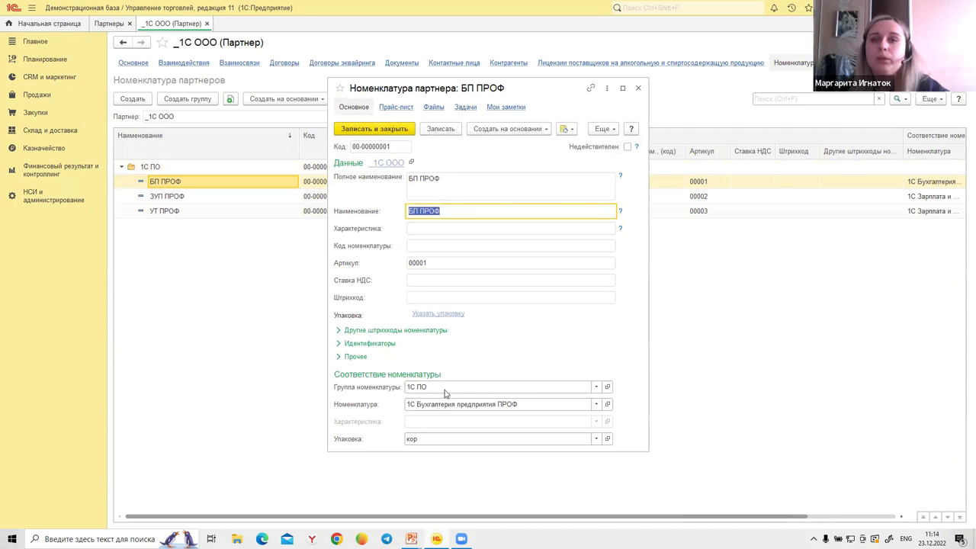
pyautogui.click(408, 405)
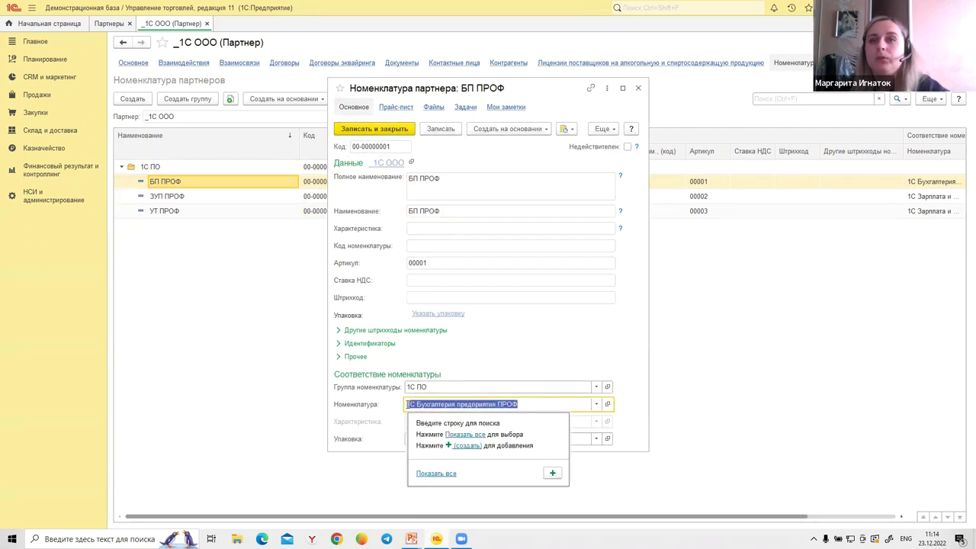
pyautogui.click(494, 405)
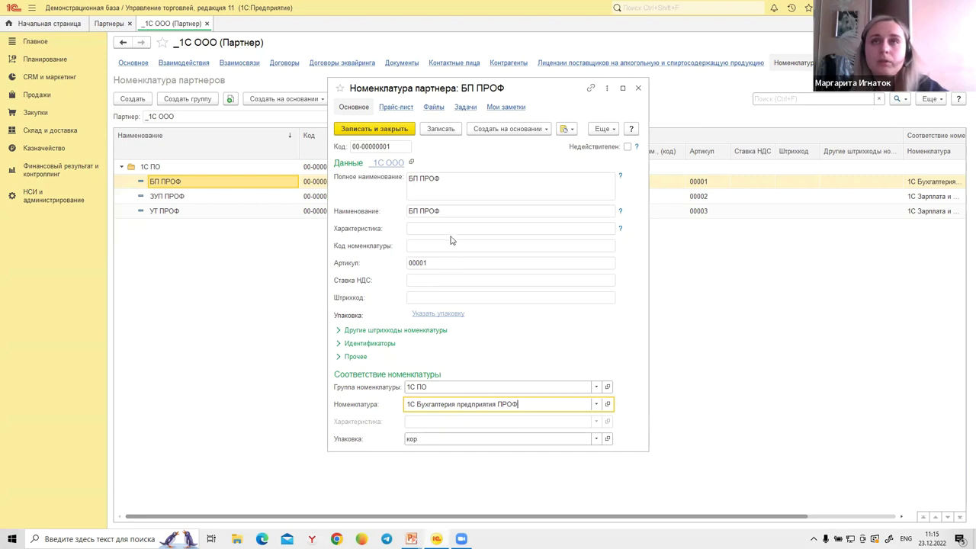
pyautogui.tripleClick(424, 213)
pyautogui.click(419, 178)
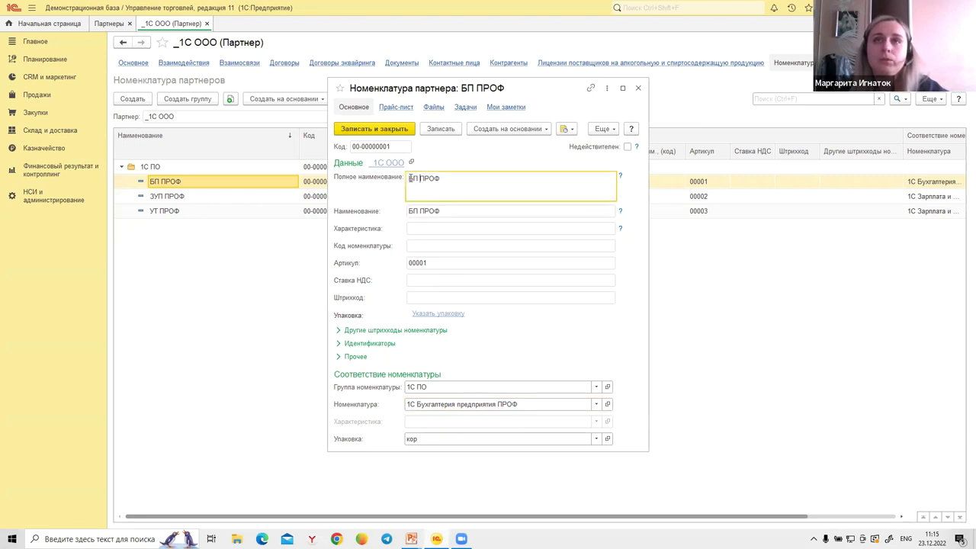
pyautogui.moveTo(409, 179); pyautogui.dragTo(442, 180)
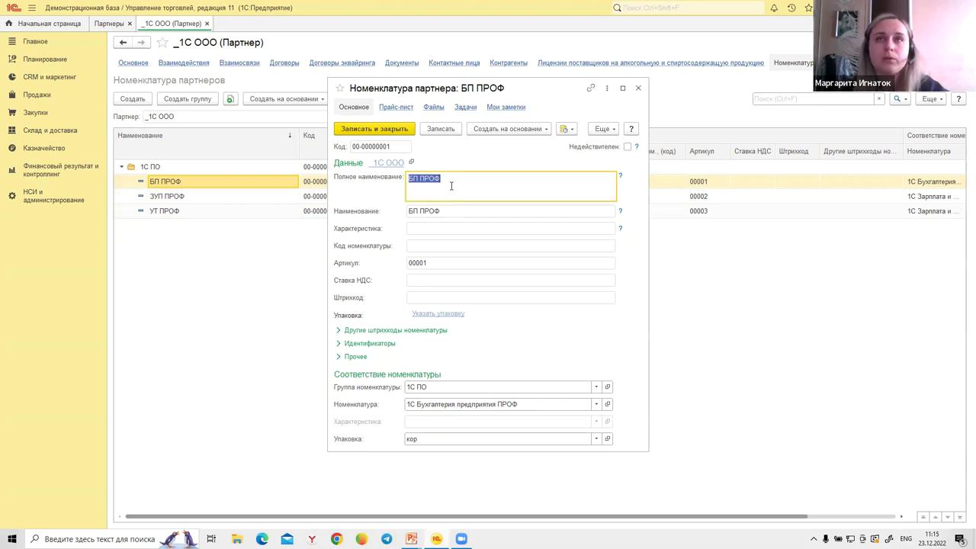
pyautogui.click(451, 187)
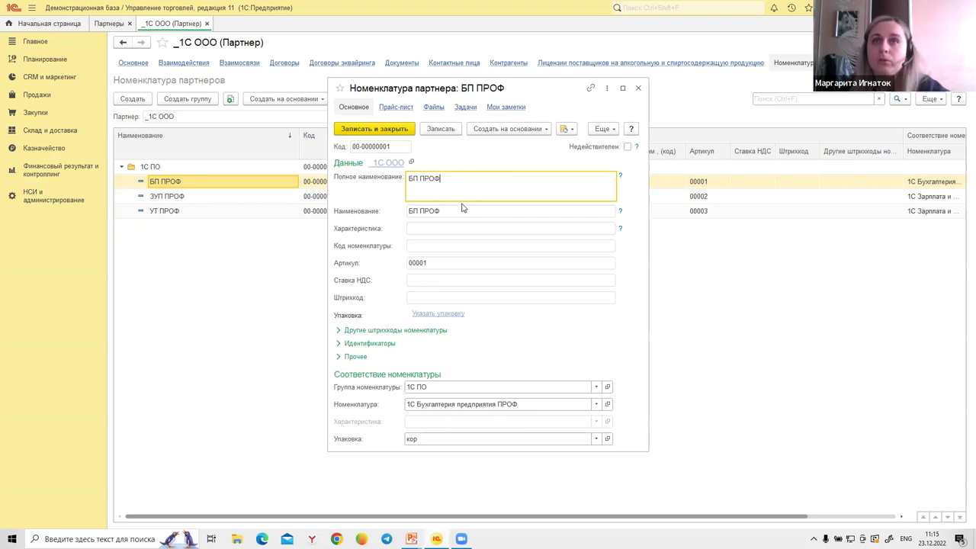
pyautogui.moveTo(484, 177); pyautogui.dragTo(398, 181)
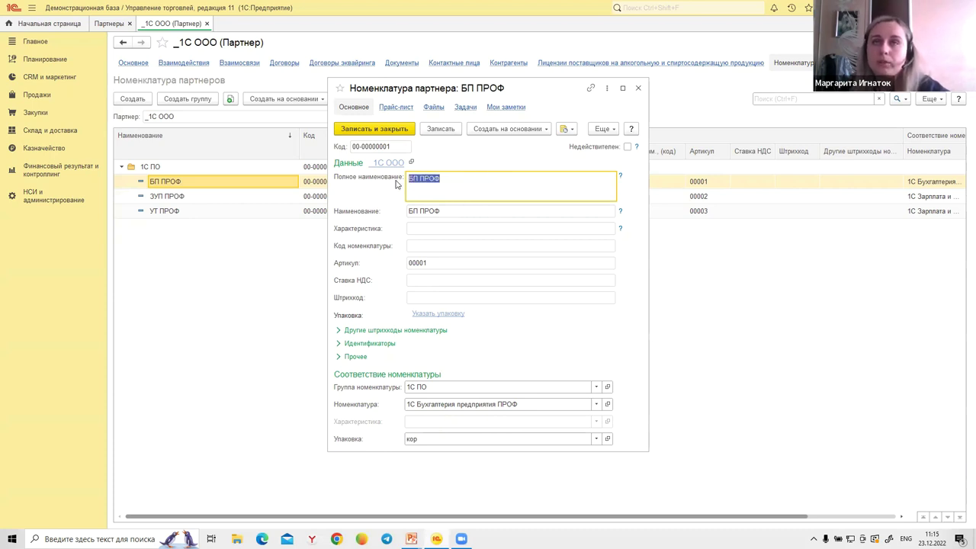
pyautogui.click(531, 405)
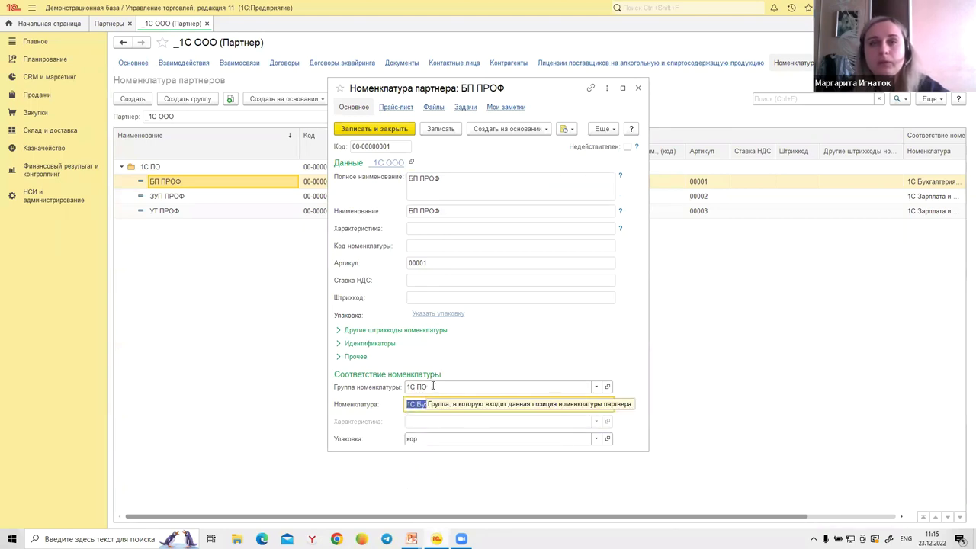
# Check the item group, article and full name of partner item БП ПРОФ, and close its card and supplier _1С ООО.
pyautogui.click(433, 387)
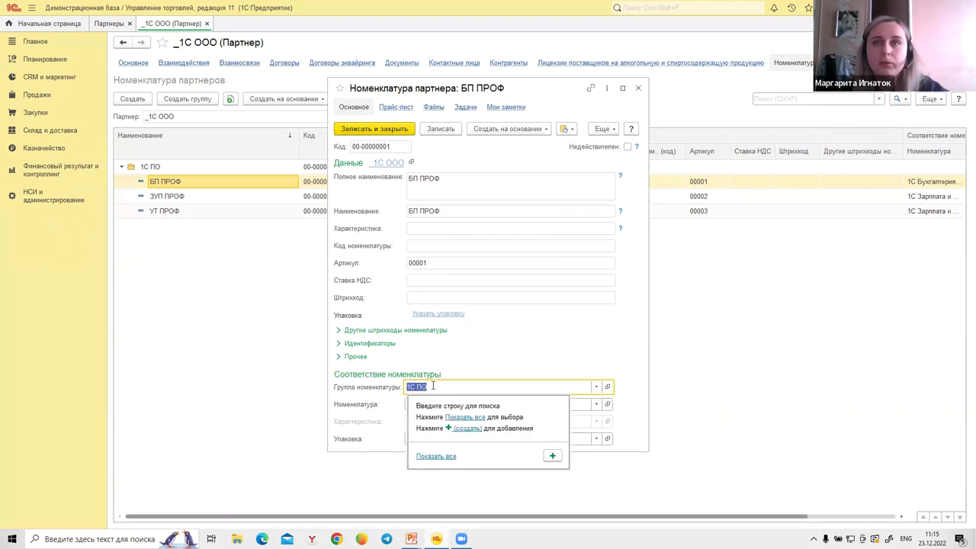
pyautogui.click(431, 262)
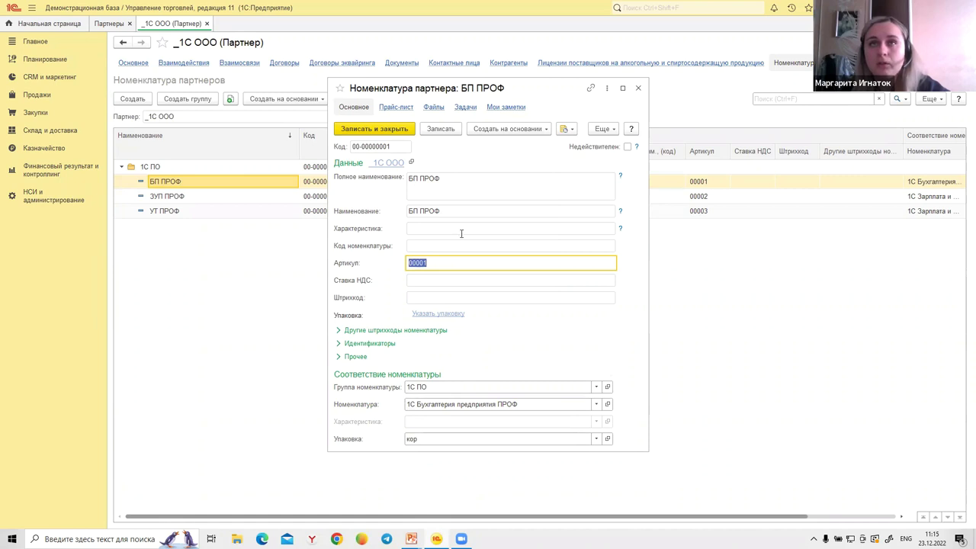
pyautogui.click(456, 187)
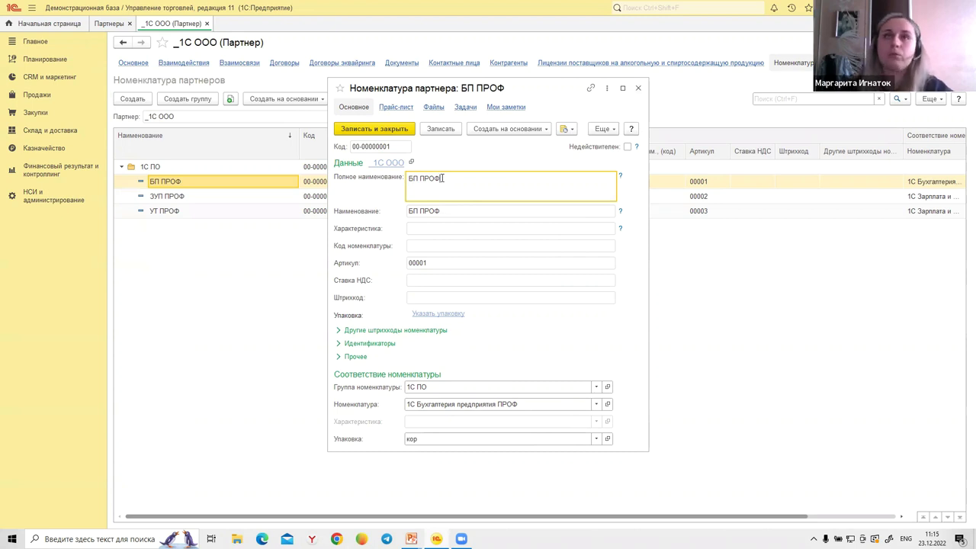
pyautogui.click(639, 88)
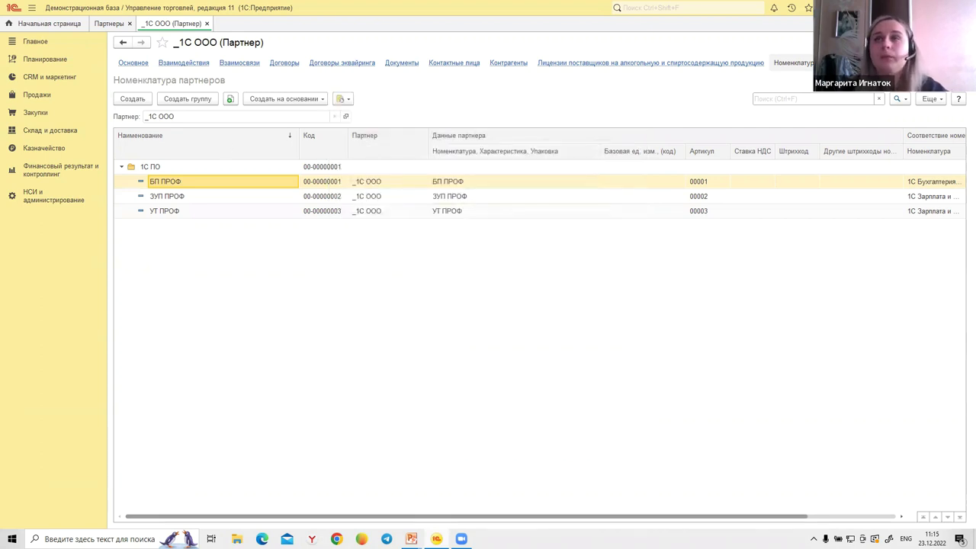
pyautogui.press('Escape')
# Open supplier _Актив ООО and examine the partner items RUTOKEN ECP and RUTOKEN LITE inside its group Токены.
pyautogui.click(161, 111)
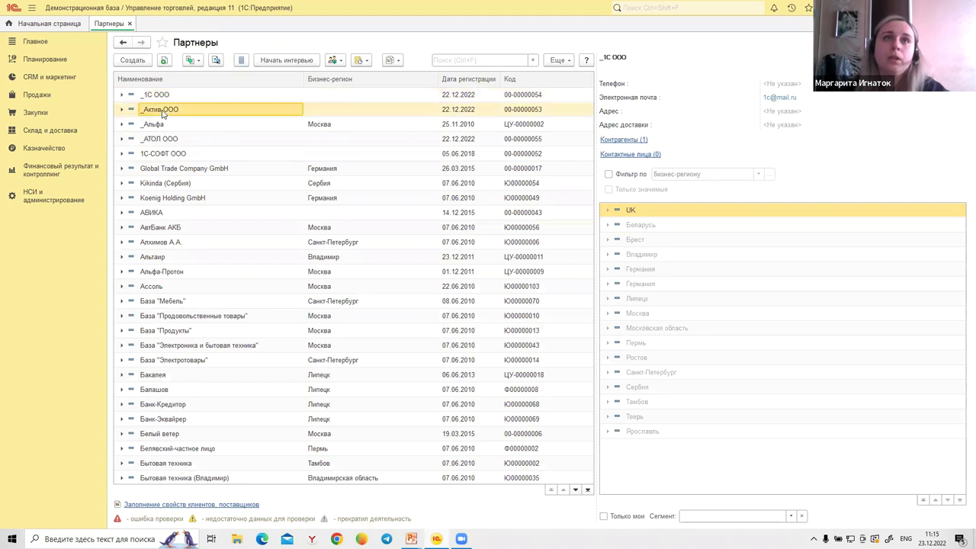
pyautogui.doubleClick(161, 111)
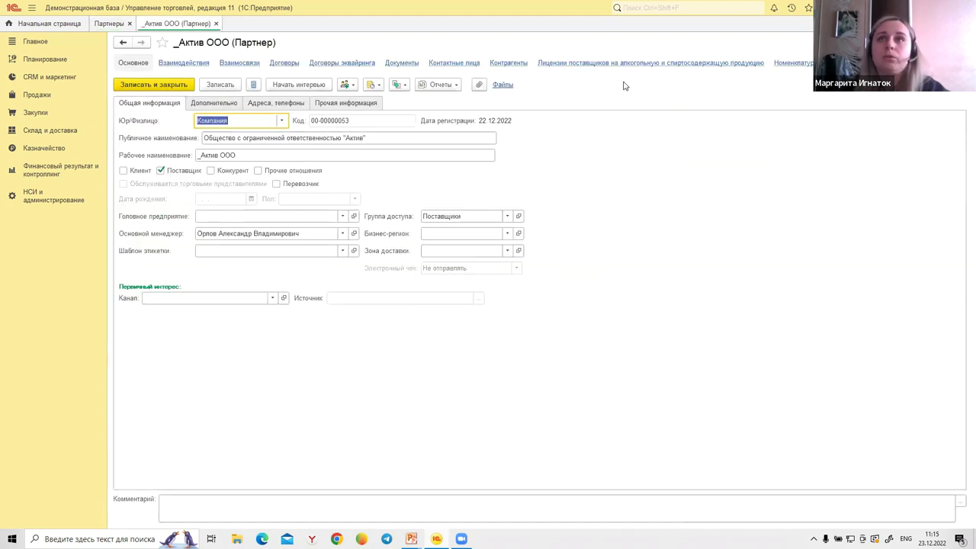
pyautogui.click(794, 63)
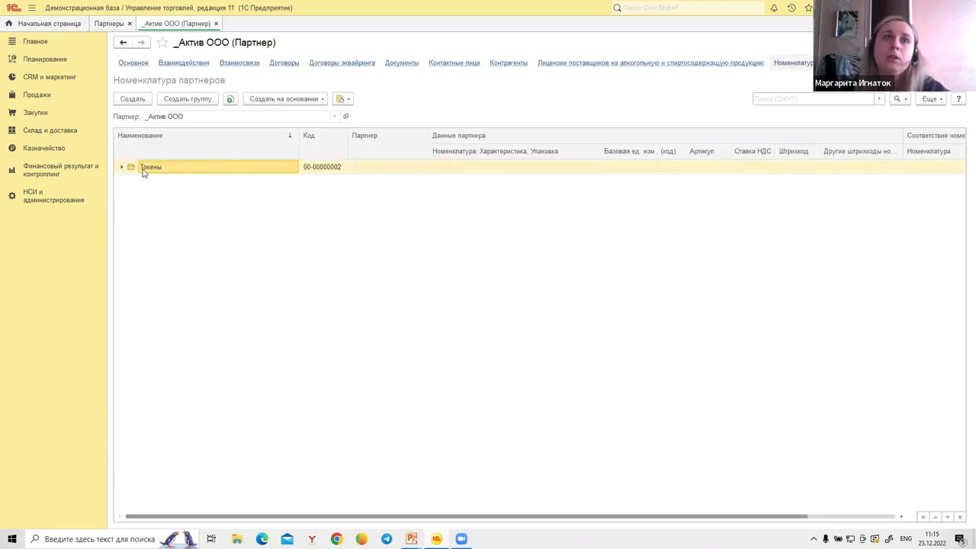
pyautogui.click(121, 166)
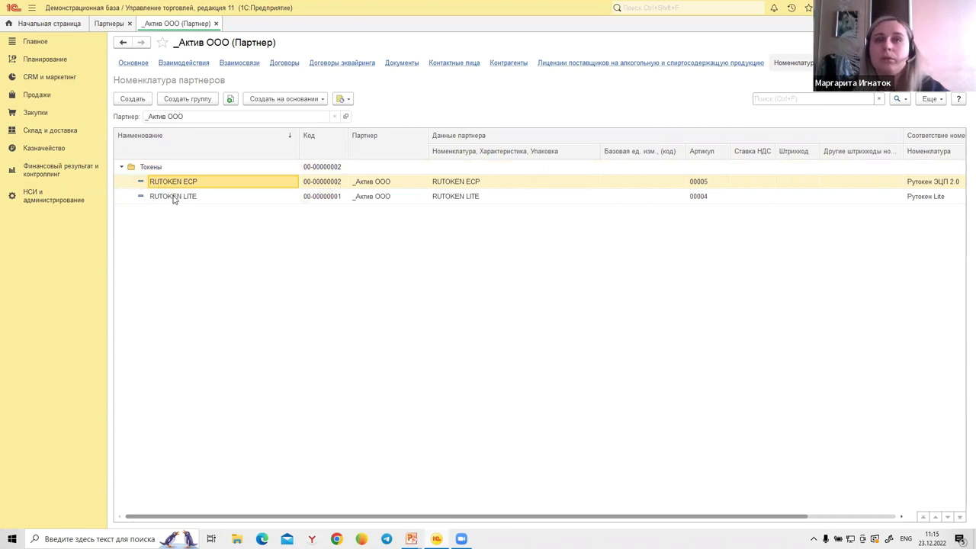
pyautogui.click(174, 197)
pyautogui.click(187, 184)
pyautogui.click(189, 198)
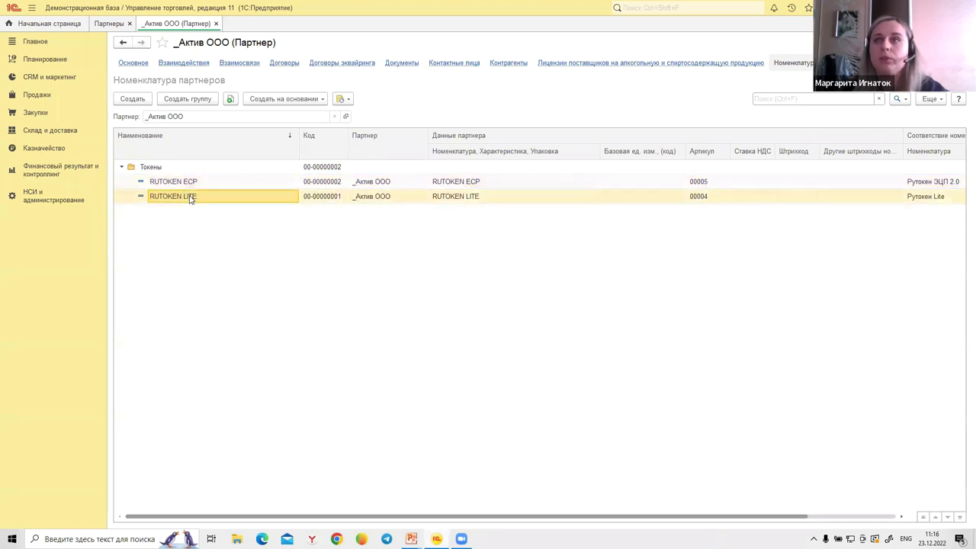
# Widen the matching section to compare which own items the RUTOKEN partner items are matched to, and close the supplier.
pyautogui.moveTo(904, 144); pyautogui.dragTo(772, 145)
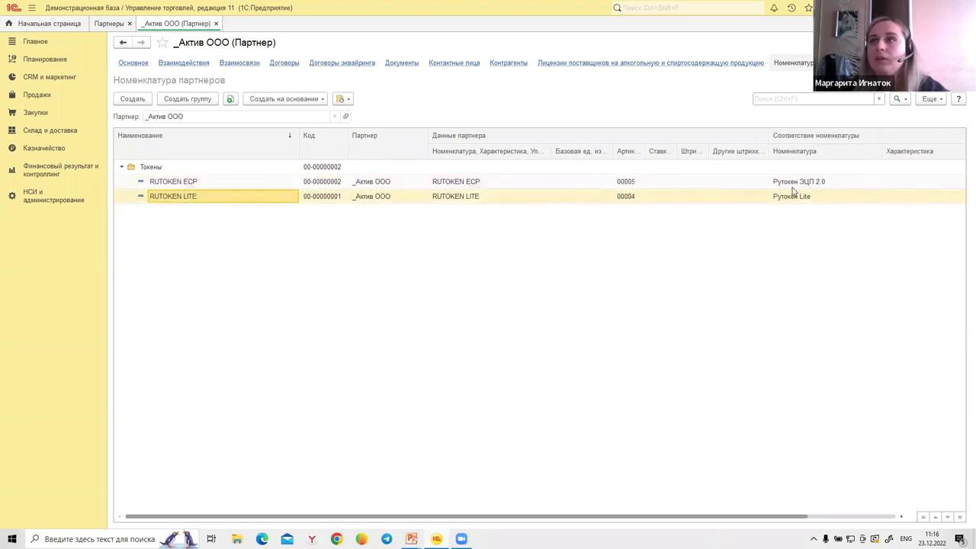
pyautogui.click(801, 185)
pyautogui.click(799, 196)
pyautogui.click(797, 185)
pyautogui.click(798, 196)
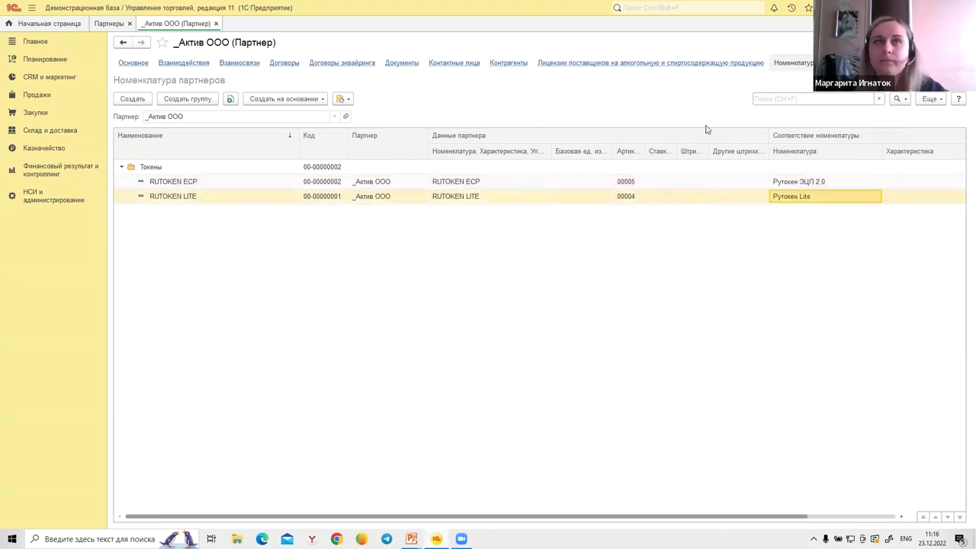
pyautogui.click(216, 23)
# Open supplier _АТОЛ ООО, show its partner items and check which own items they are matched to.
pyautogui.doubleClick(166, 139)
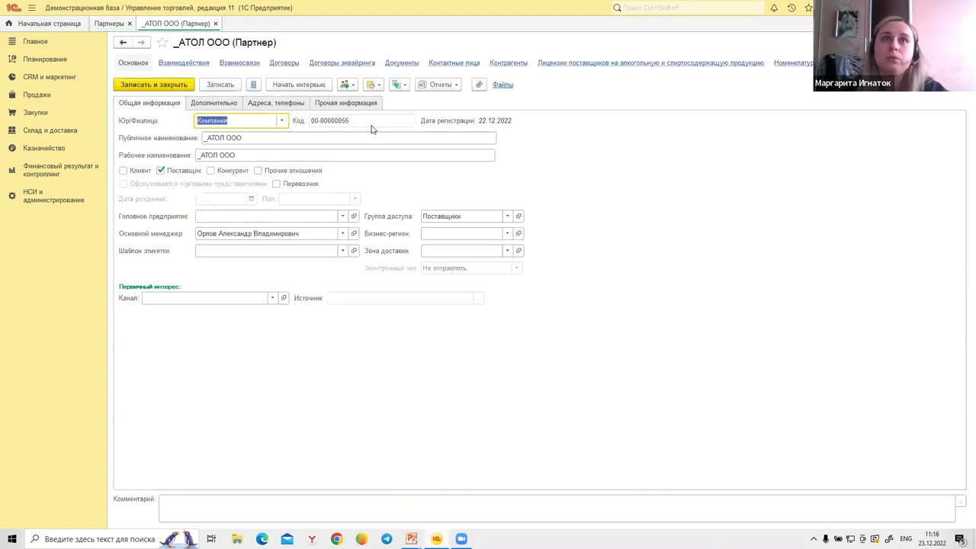
pyautogui.click(805, 66)
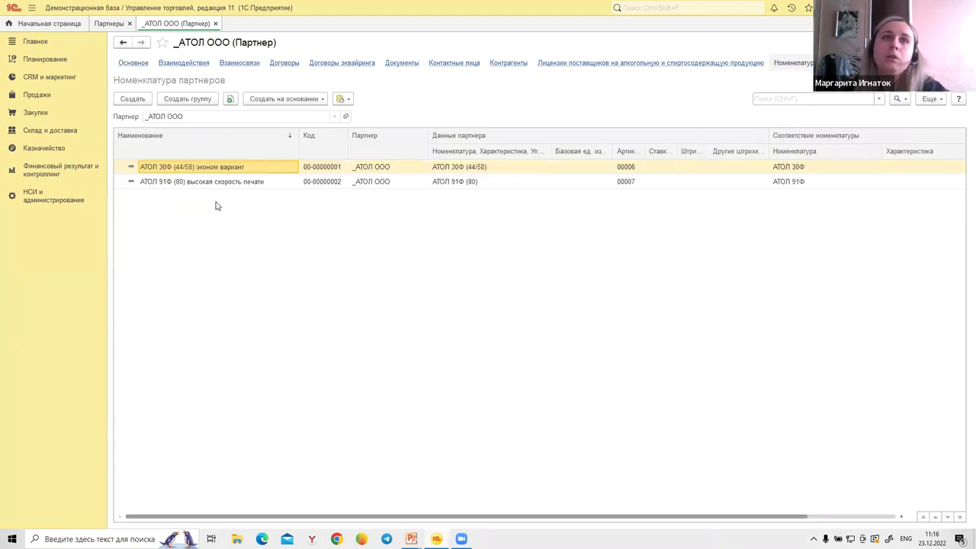
pyautogui.click(180, 186)
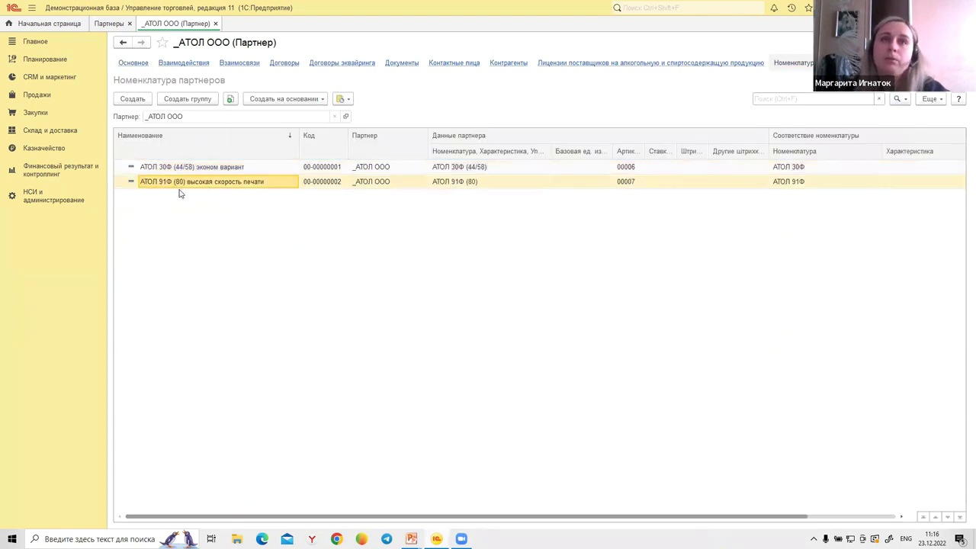
pyautogui.click(793, 172)
pyautogui.click(793, 183)
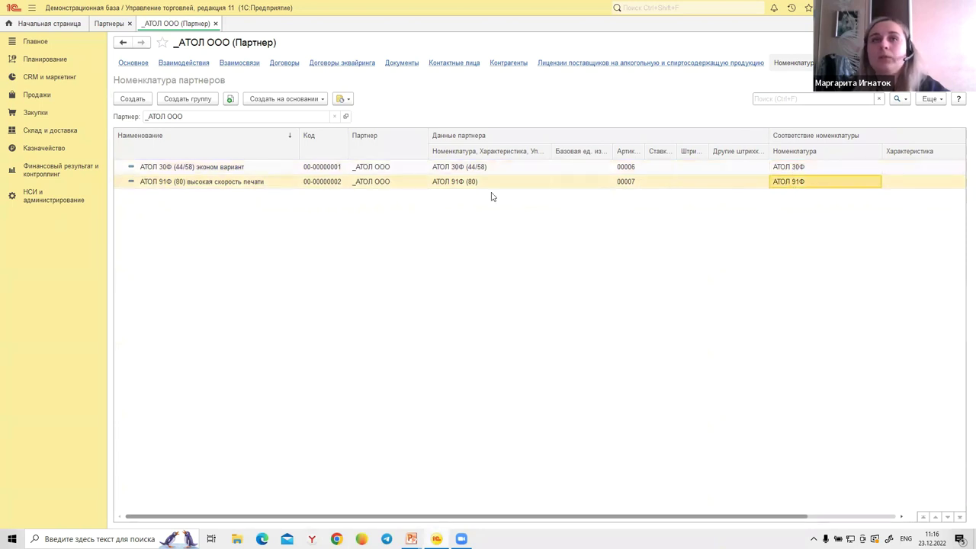
# Compare the working names of the two АТОЛ partner items with the supplier's own names, and close the supplier and the Партнеры list.
pyautogui.click(175, 167)
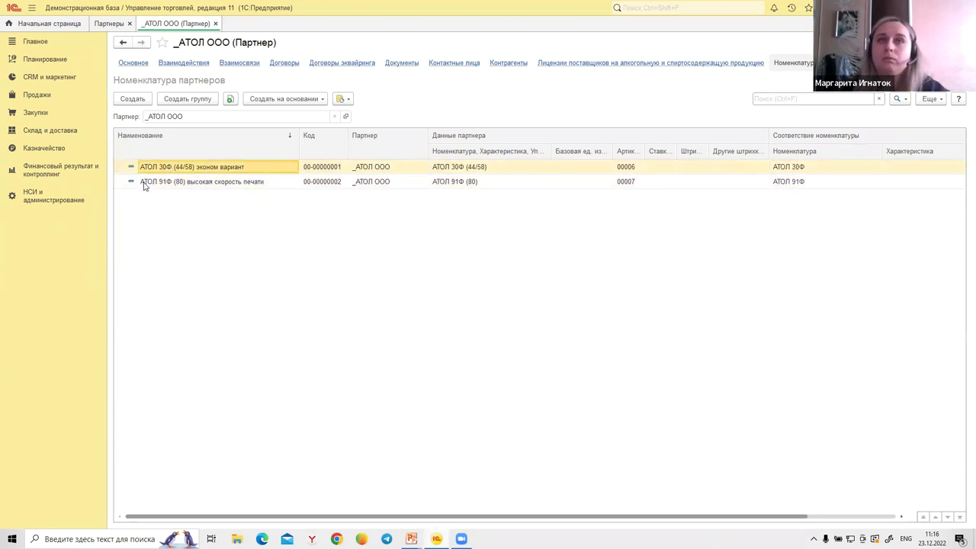
pyautogui.click(163, 184)
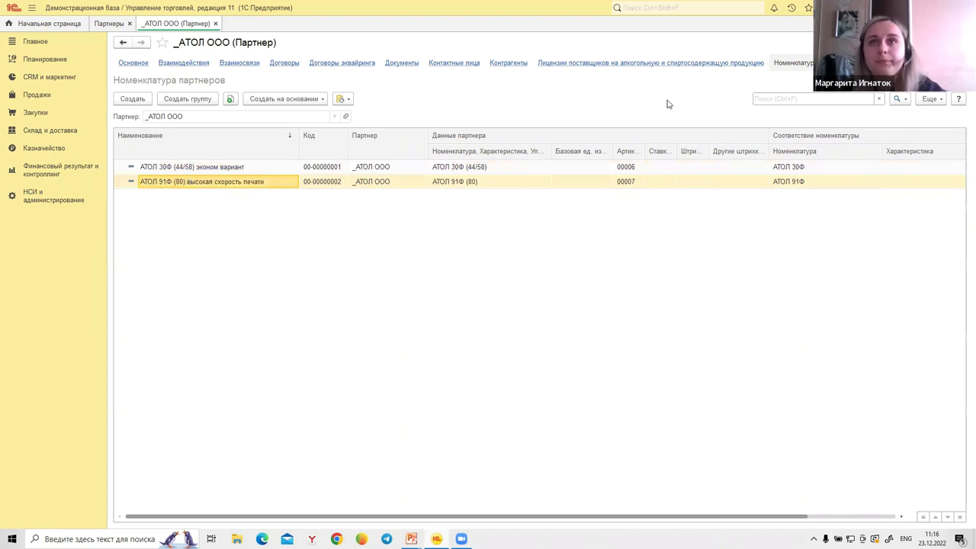
pyautogui.click(531, 166)
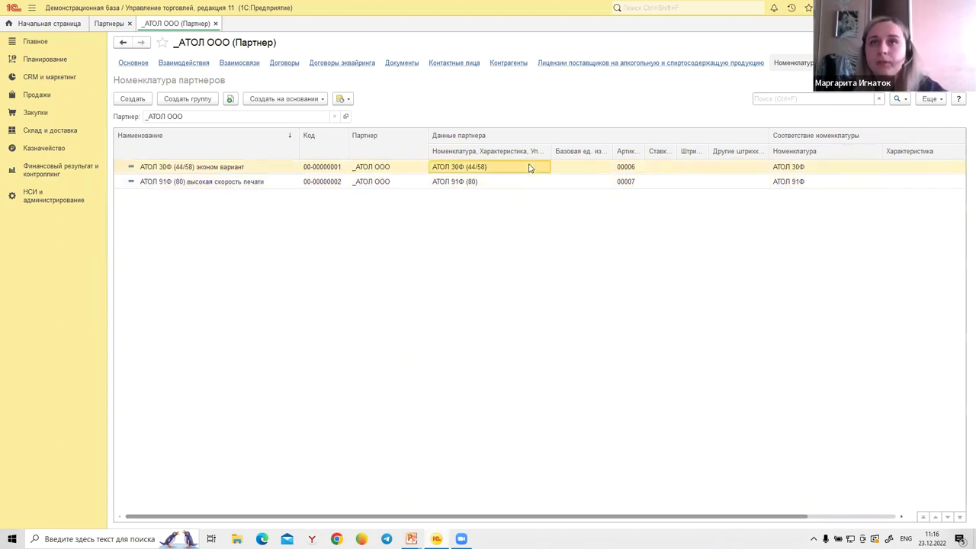
pyautogui.click(530, 183)
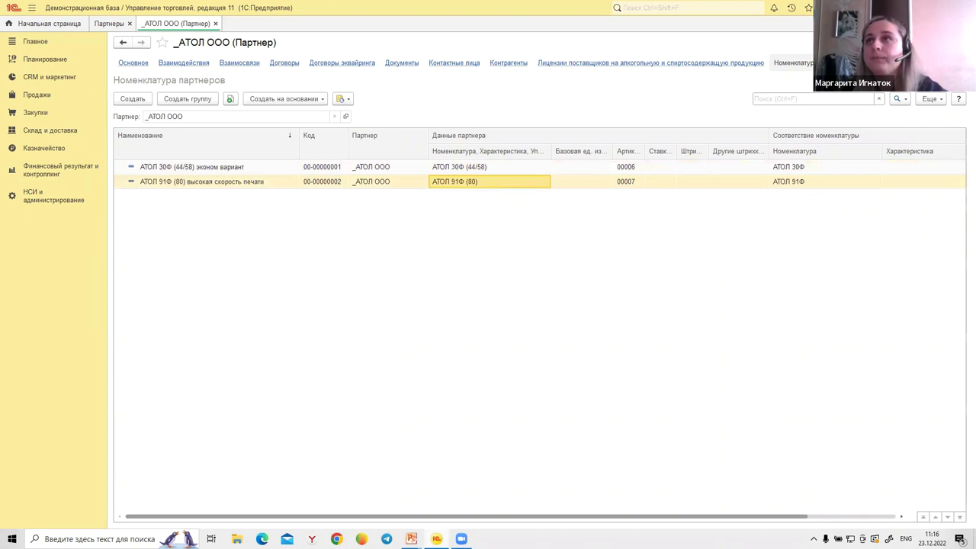
pyautogui.press('Escape')
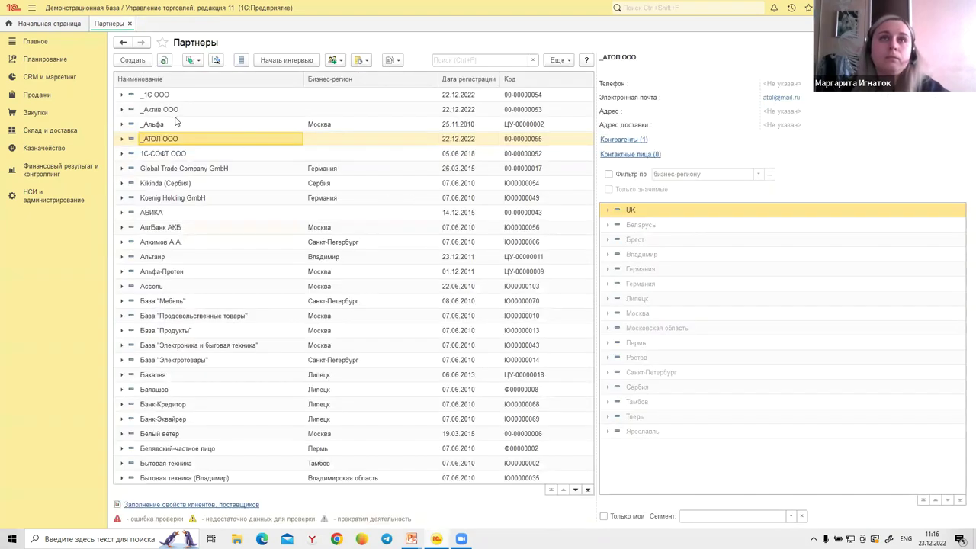
pyautogui.click(130, 24)
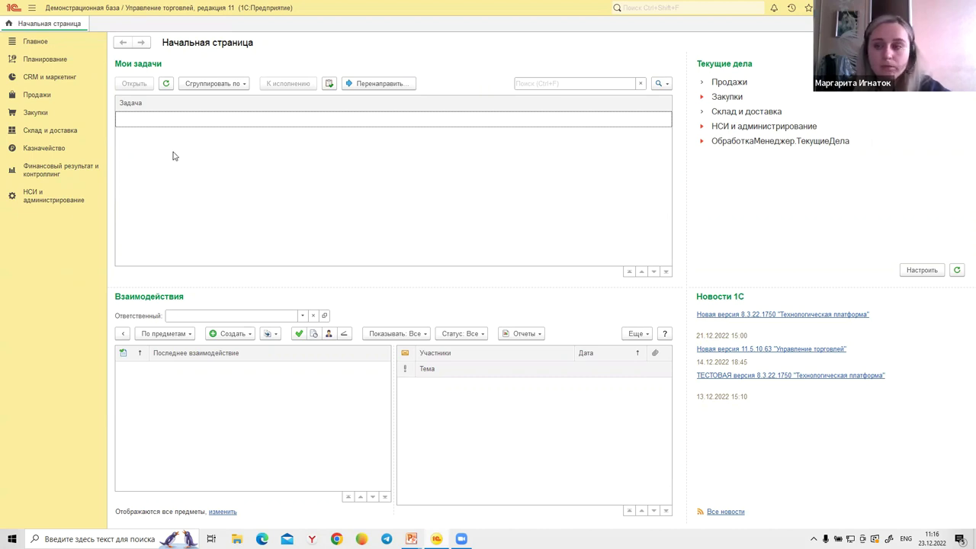
# Open Цены поставщиков (прайс-листы) from the purchasing section and choose _АТОЛ ООО as the supplier.
pyautogui.click(34, 116)
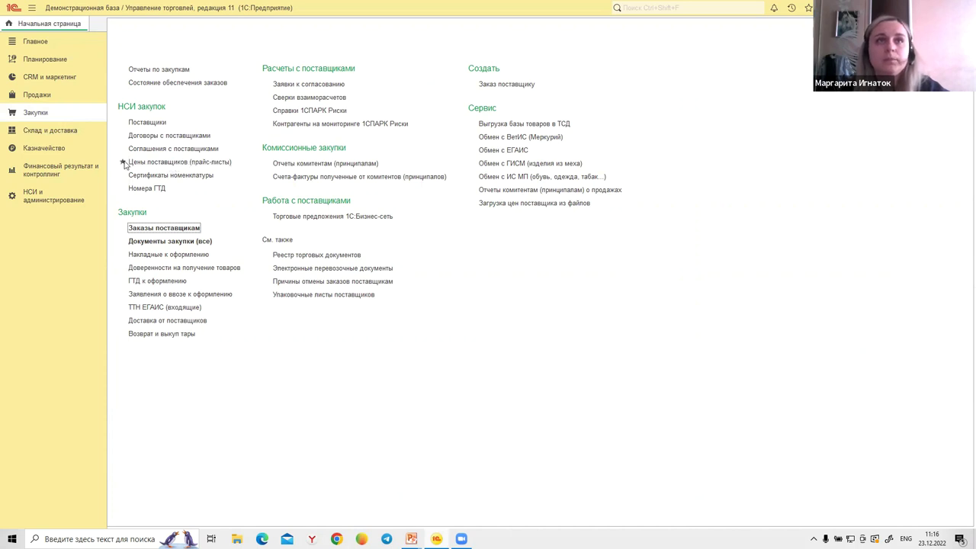
pyautogui.click(165, 162)
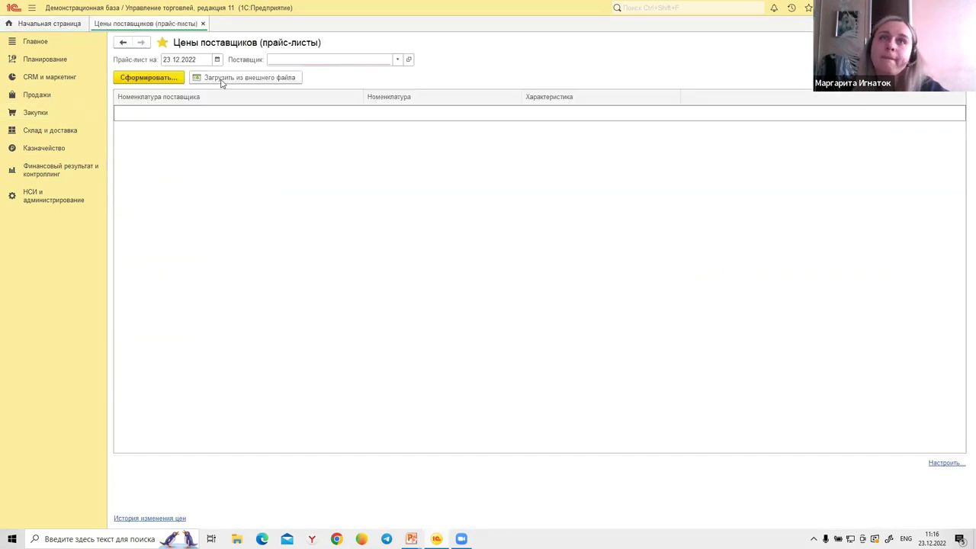
pyautogui.click(397, 60)
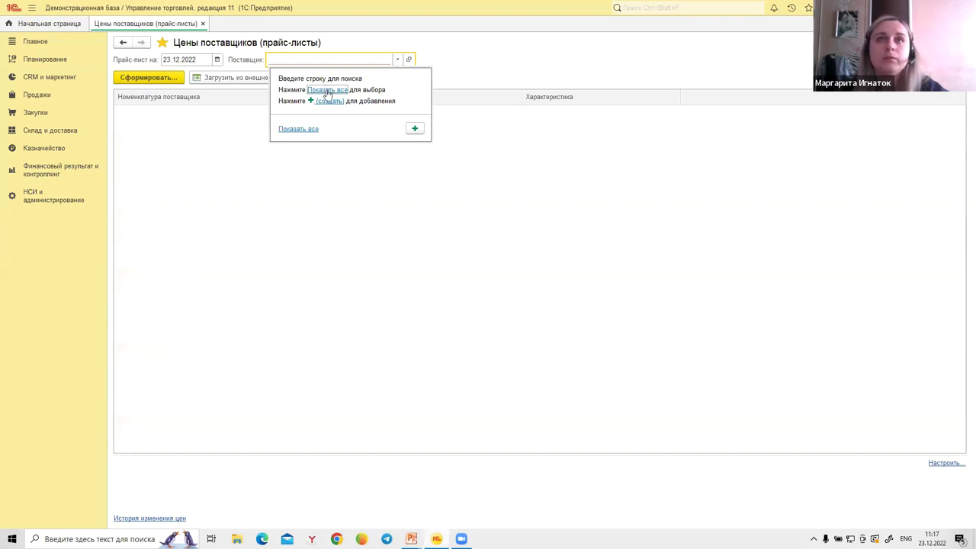
pyautogui.press('F4')
pyautogui.doubleClick(284, 147)
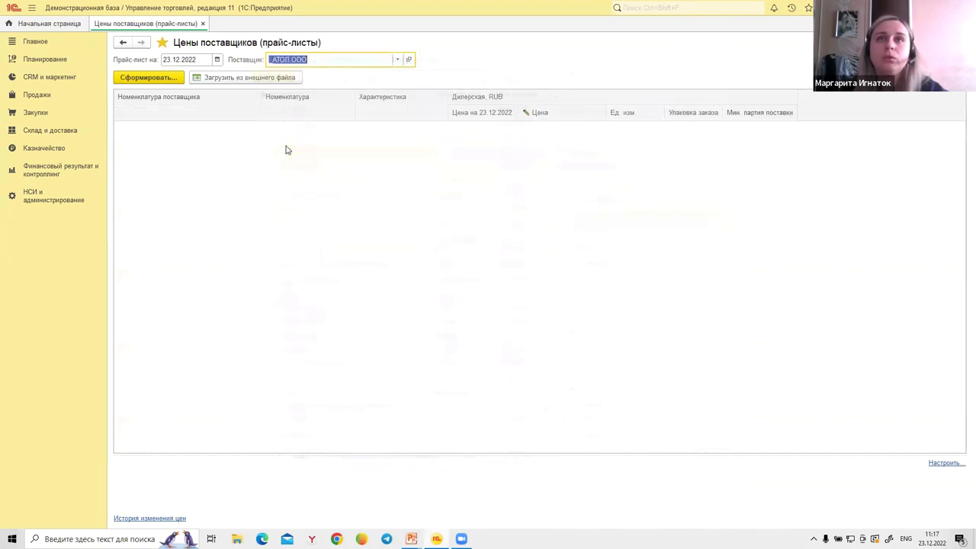
pyautogui.click(174, 130)
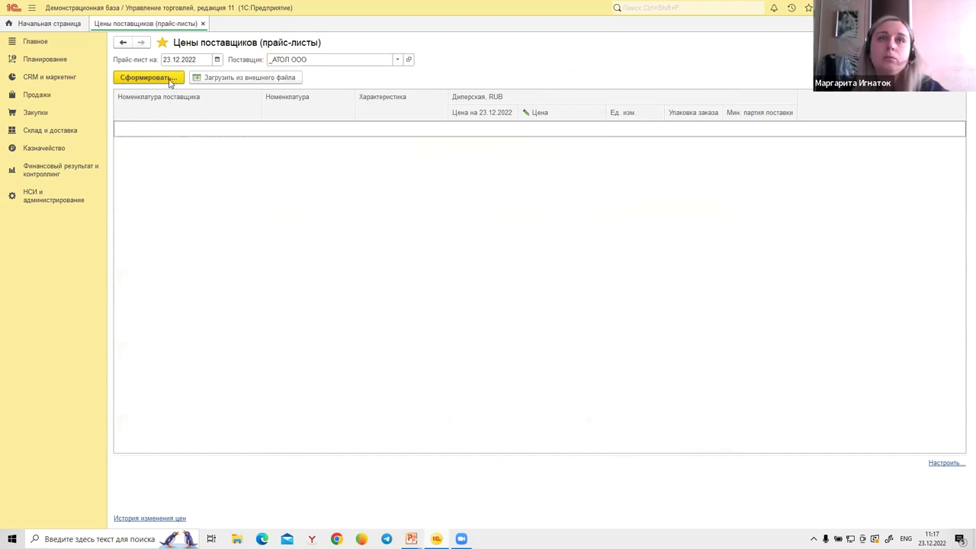
# Open the price list parameters, review the price columns and sorting settings, and include Корневая группа номенклатуры in the hierarchy filter.
pyautogui.click(148, 77)
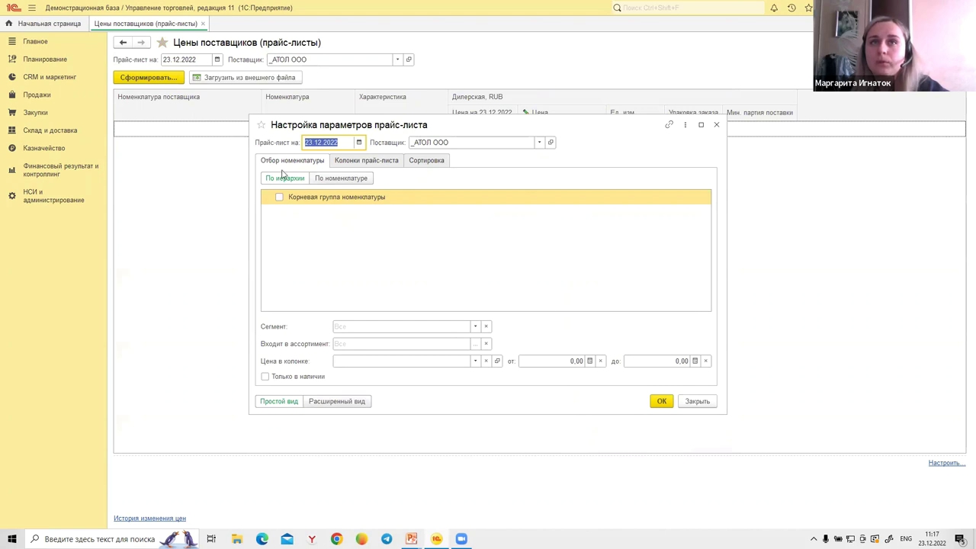
pyautogui.click(372, 162)
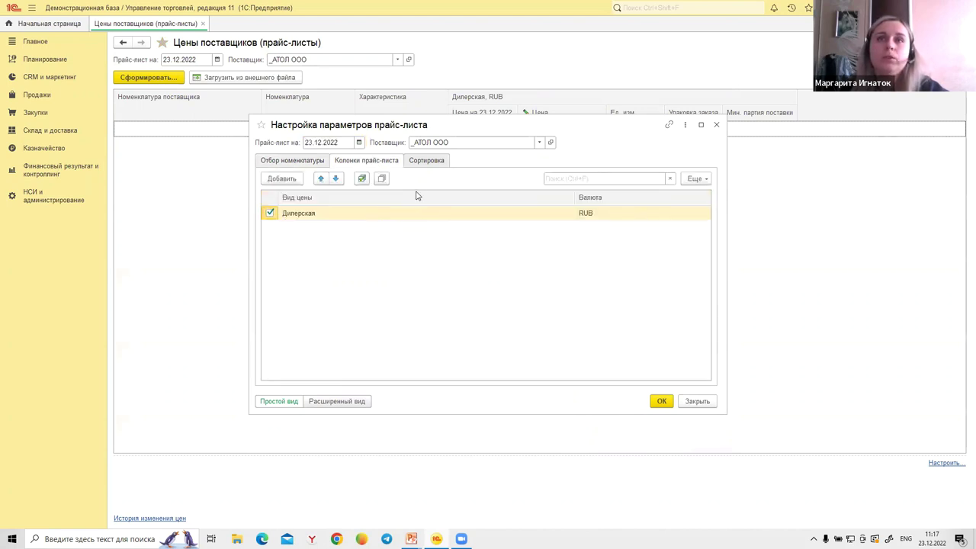
pyautogui.click(428, 166)
pyautogui.click(374, 166)
pyautogui.click(309, 162)
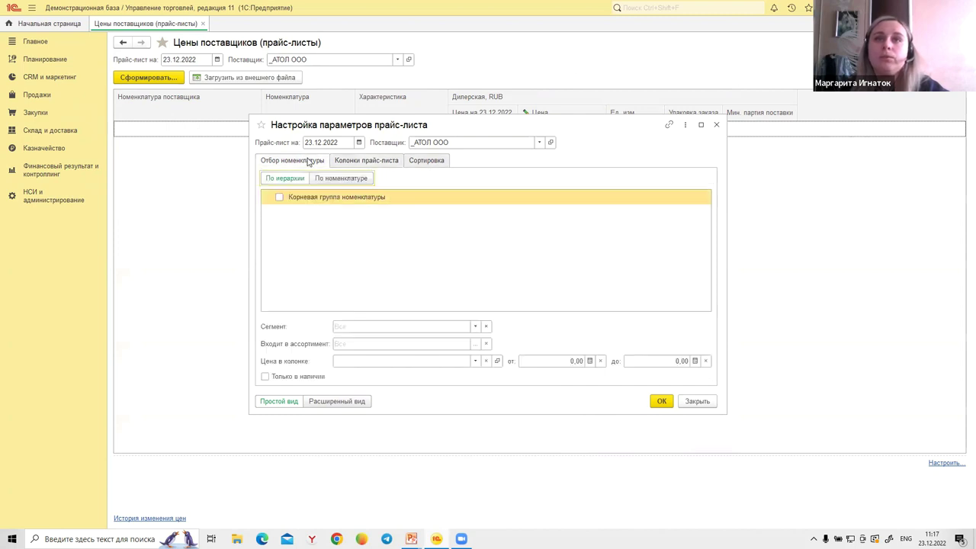
pyautogui.click(279, 198)
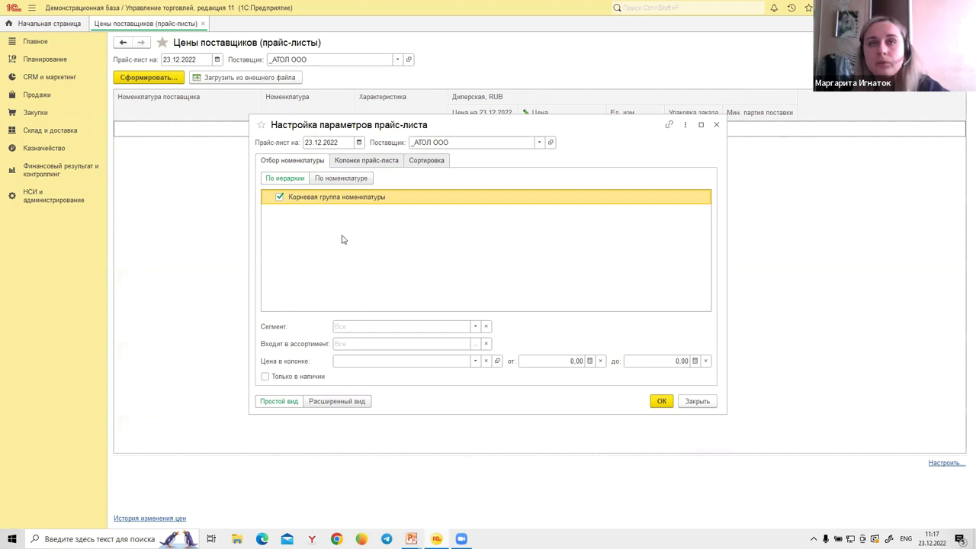
# Switch the item filter to По номенклатуре, view the partner items offered for selection without choosing any, and generate the price list.
pyautogui.click(328, 180)
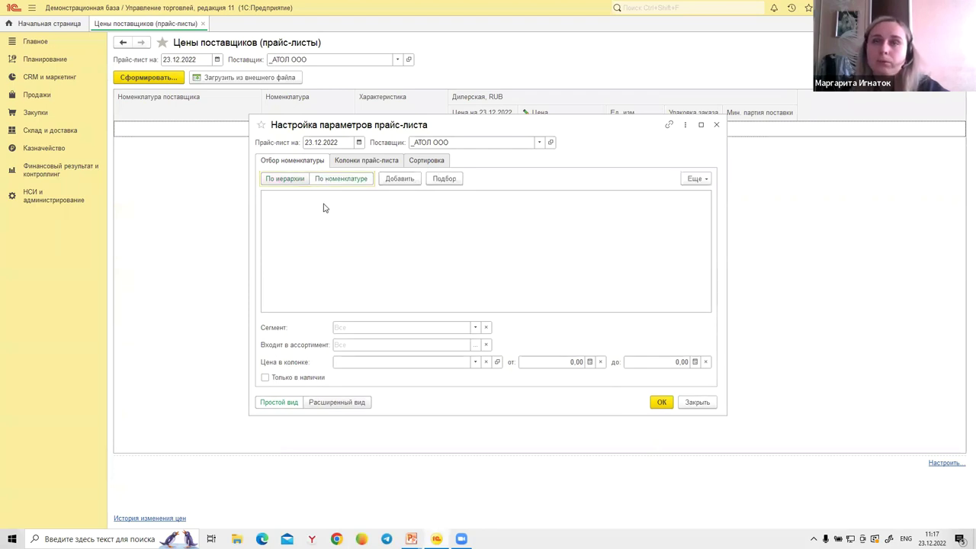
pyautogui.click(442, 180)
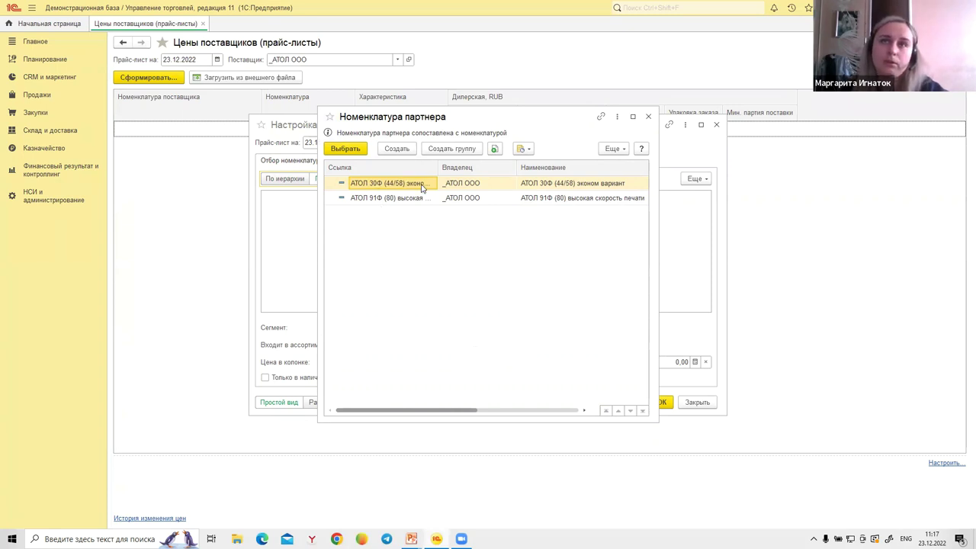
pyautogui.moveTo(438, 167); pyautogui.dragTo(480, 166)
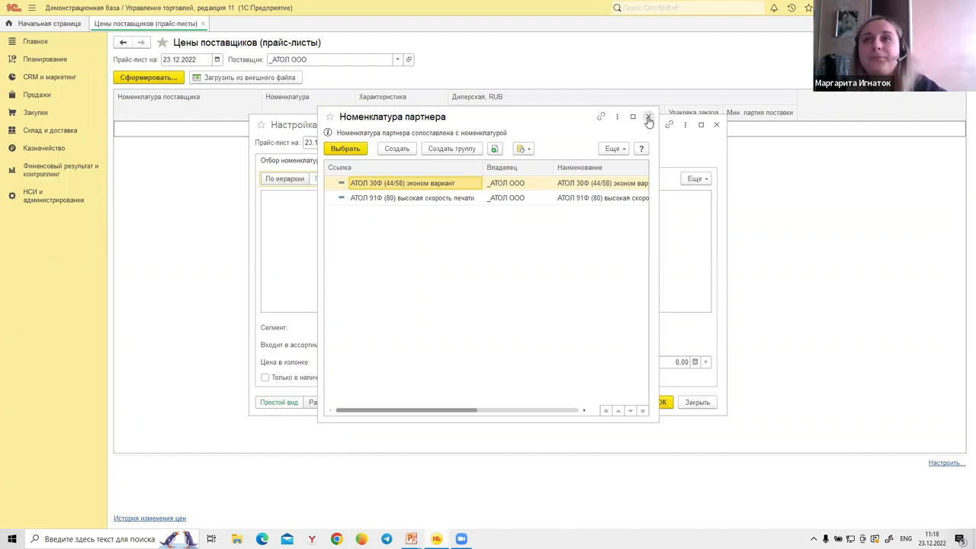
pyautogui.click(648, 117)
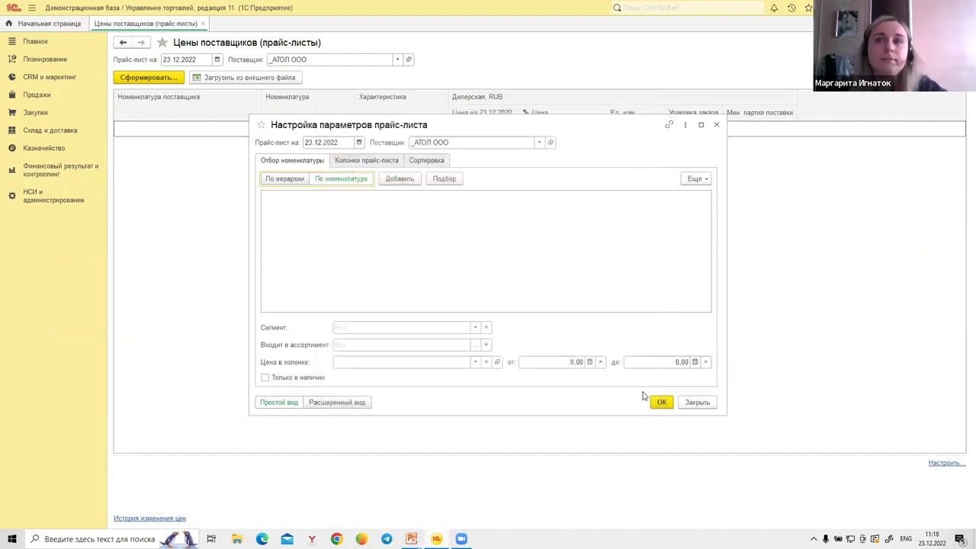
pyautogui.click(660, 404)
pyautogui.click(163, 79)
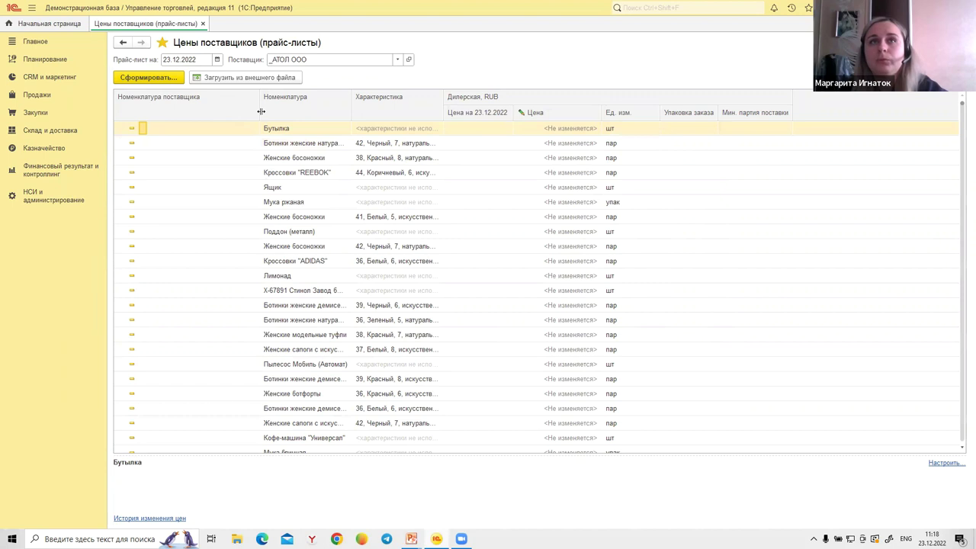
# Narrow the Номенклатура поставщика column and examine which rows have no supplier item matched.
pyautogui.moveTo(261, 112); pyautogui.dragTo(217, 115)
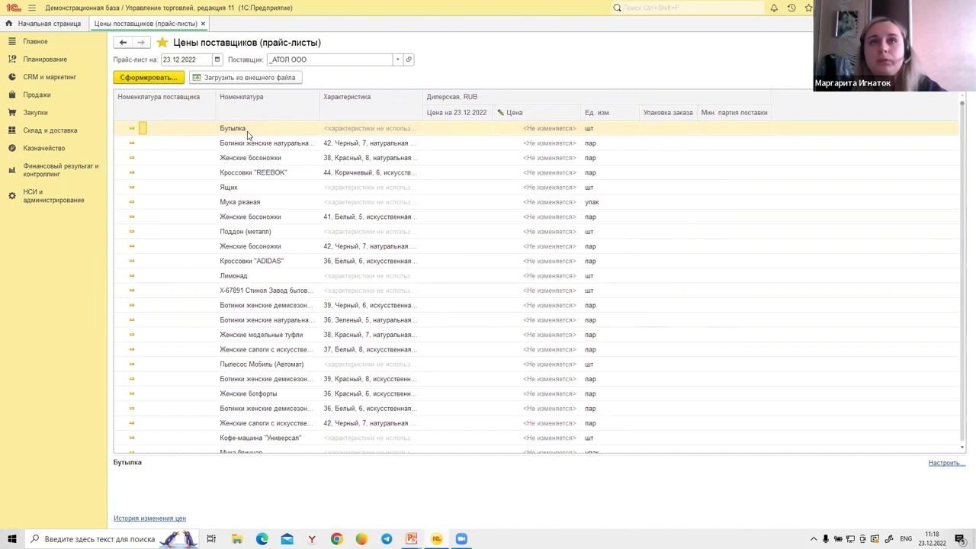
pyautogui.click(149, 142)
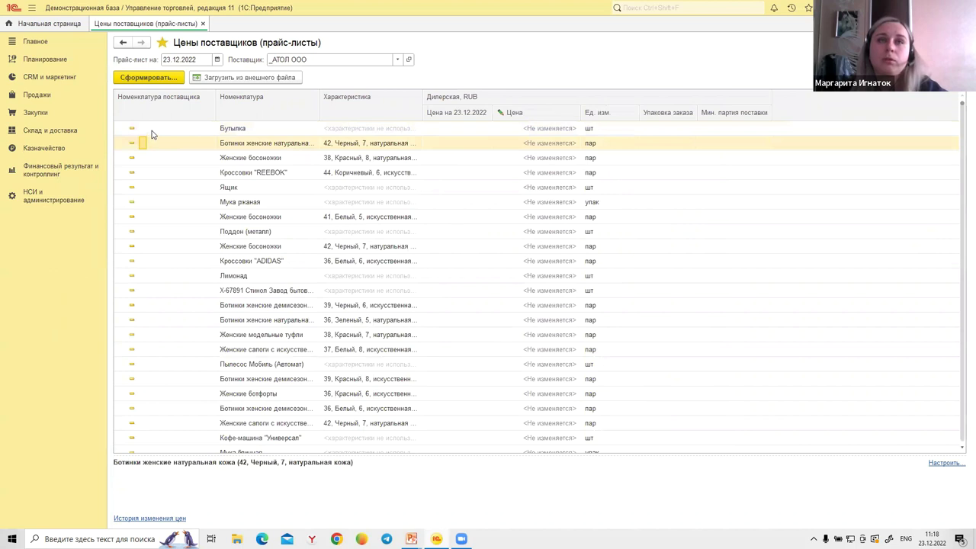
pyautogui.click(150, 132)
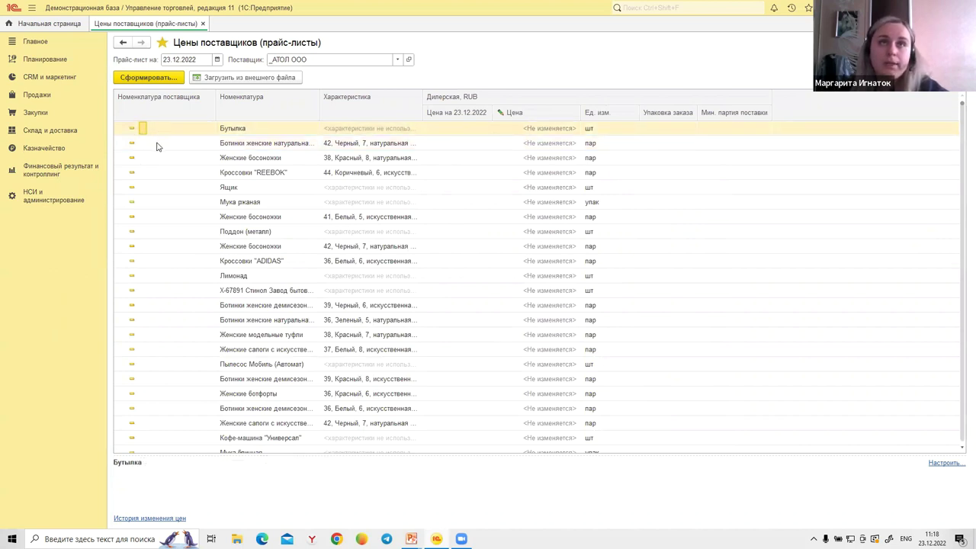
pyautogui.click(159, 144)
pyautogui.click(152, 163)
pyautogui.click(158, 186)
pyautogui.click(164, 216)
# Open the Женские босоножки item card from the price list, view its Реквизиты, and close the card.
pyautogui.click(264, 217)
pyautogui.click(282, 217)
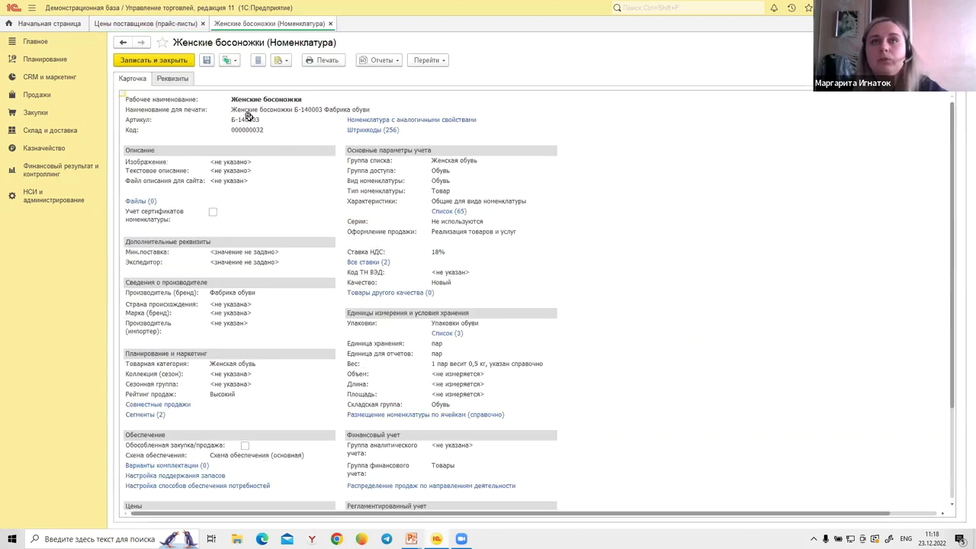
pyautogui.click(172, 80)
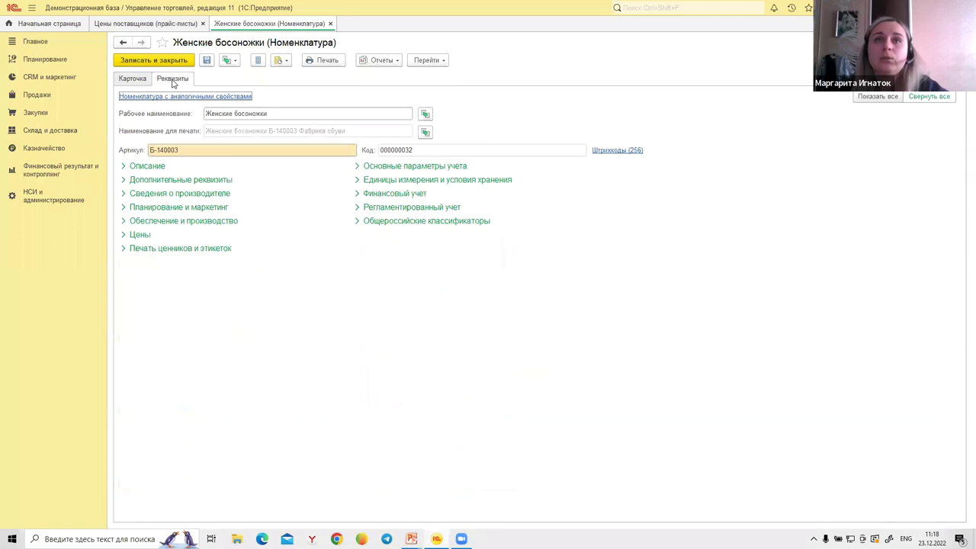
pyautogui.click(331, 23)
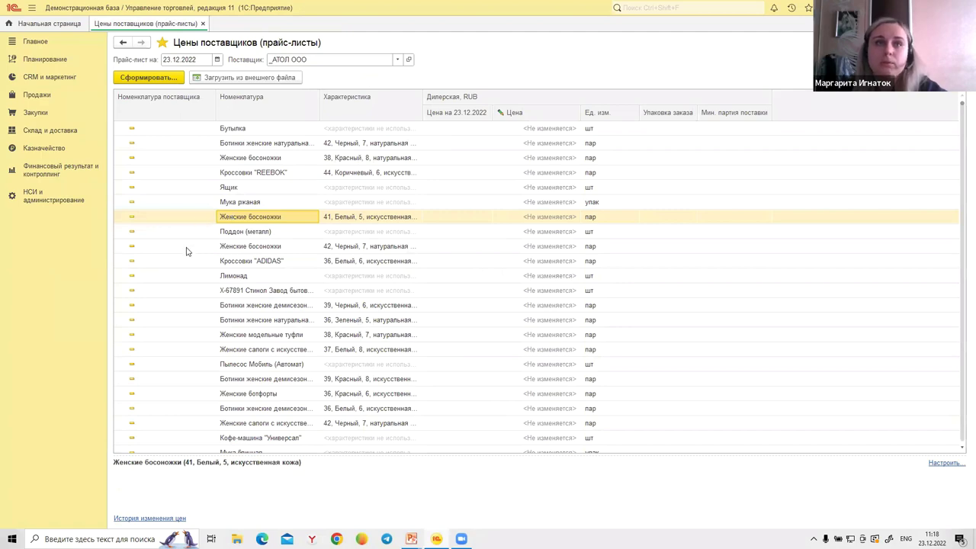
# Find the matched АТОЛ items at the end of the price list and compare their supplier names.
pyautogui.scroll(-20, 187, 252)
pyautogui.moveTo(962, 124); pyautogui.dragTo(963, 444)
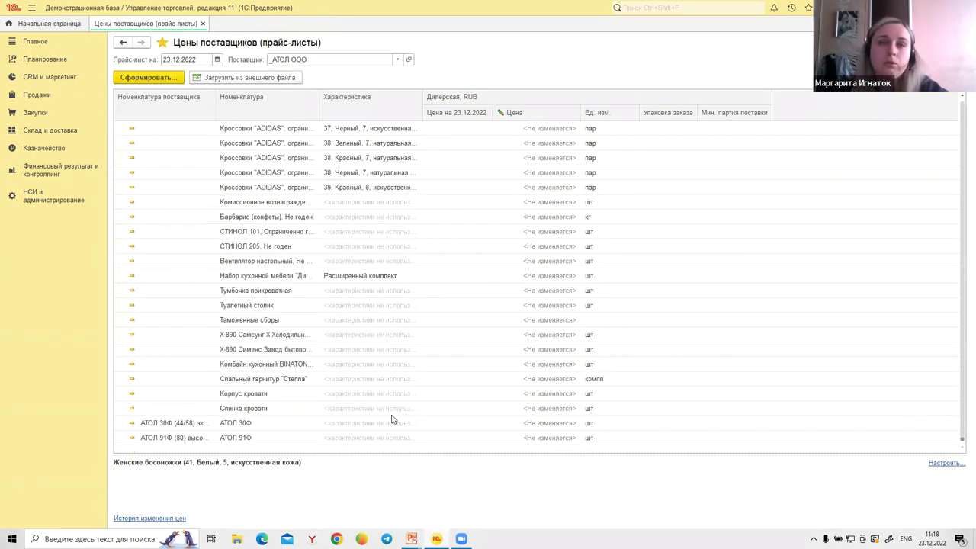
pyautogui.click(163, 429)
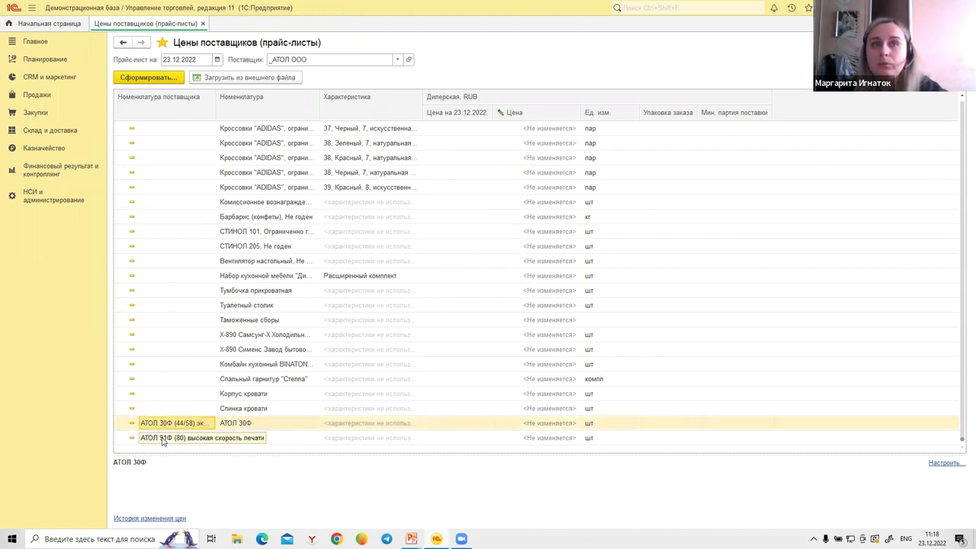
# Regenerate the price list by hierarchy with Корневая группа номенклатуры included, and widen the Номенклатура поставщика column to fit the names.
pyautogui.click(148, 77)
pyautogui.click(283, 199)
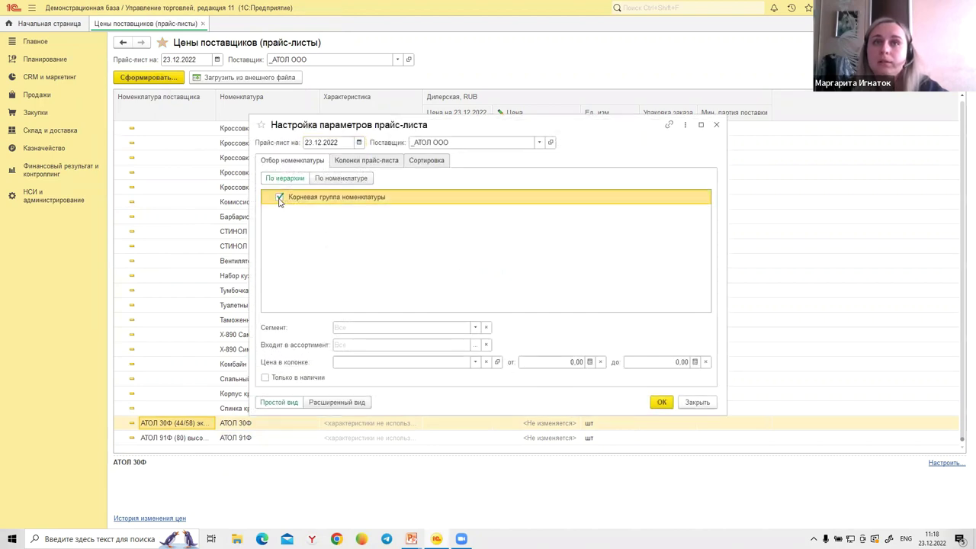
pyautogui.click(659, 400)
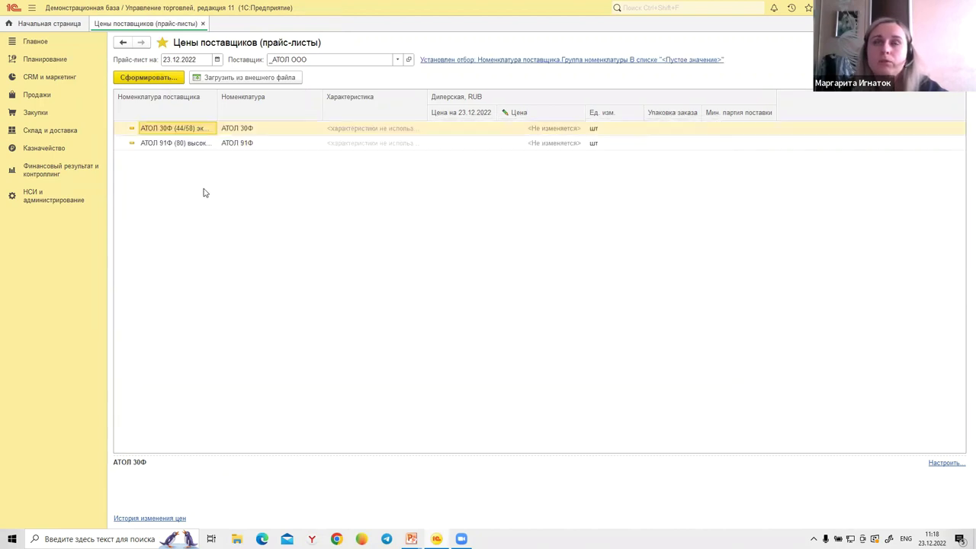
pyautogui.doubleClick(219, 103)
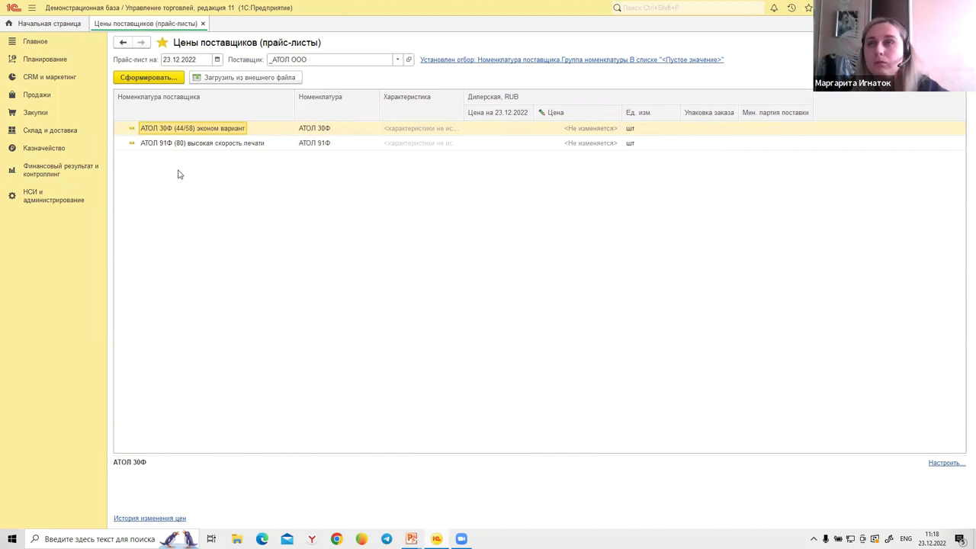
# Set the price list date to 20.12.2022 and the Дилерская price of АТОЛ 30Ф to 11 500,00.
pyautogui.click(588, 130)
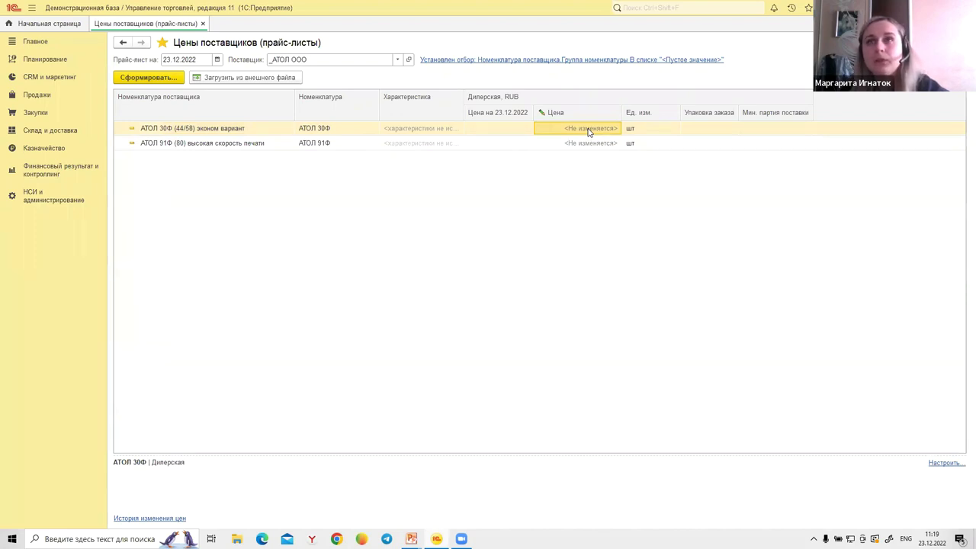
pyautogui.click(589, 131)
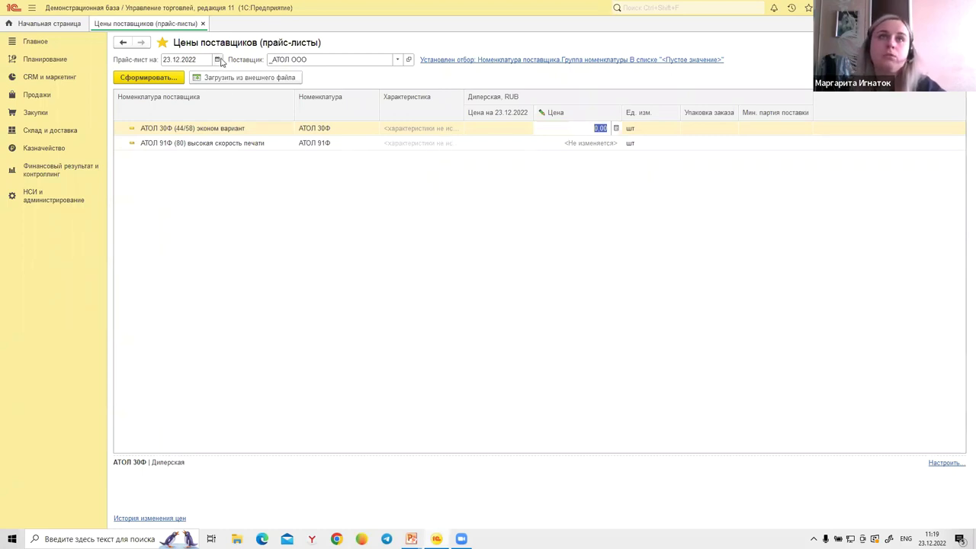
pyautogui.click(218, 59)
pyautogui.click(254, 160)
pyautogui.click(574, 131)
pyautogui.click(580, 129)
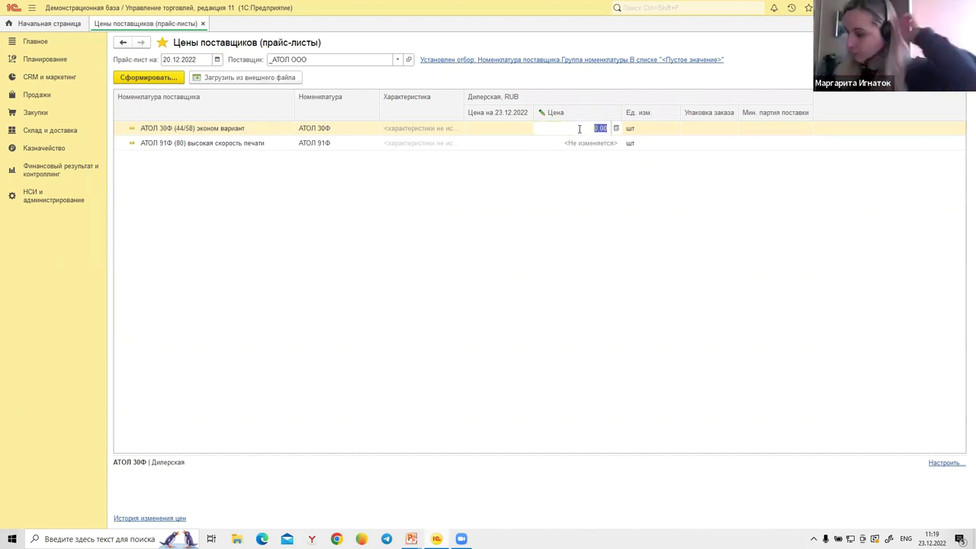
pyautogui.write('11 5')
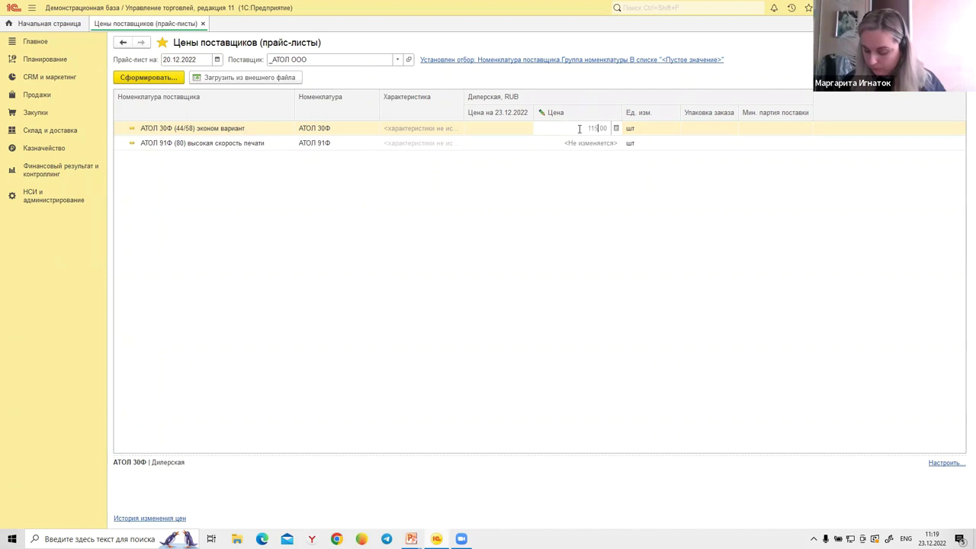
pyautogui.write('00')
pyautogui.press('Return')
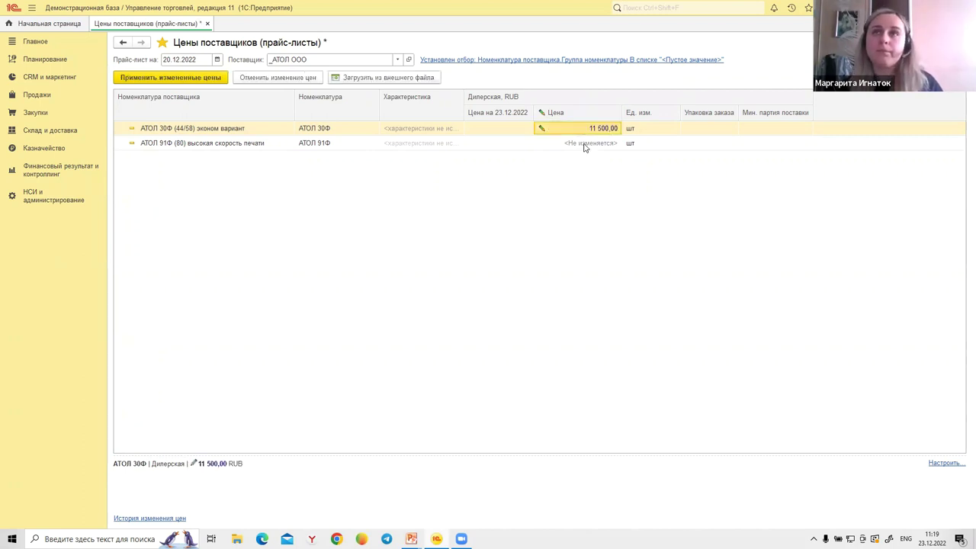
# Set the Дилерская price of АТОЛ 91Ф to 20 900,00.
pyautogui.click(586, 144)
pyautogui.click(593, 145)
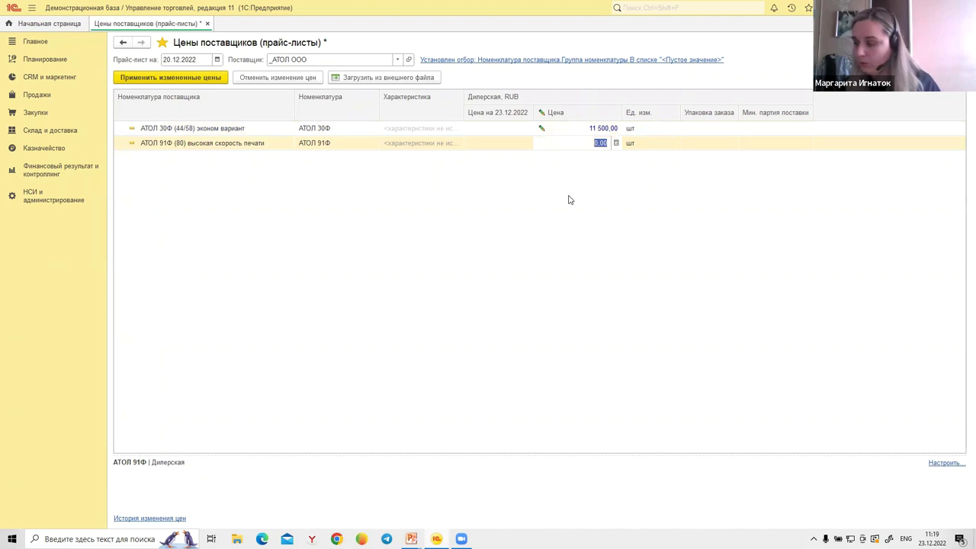
pyautogui.write('20 90')
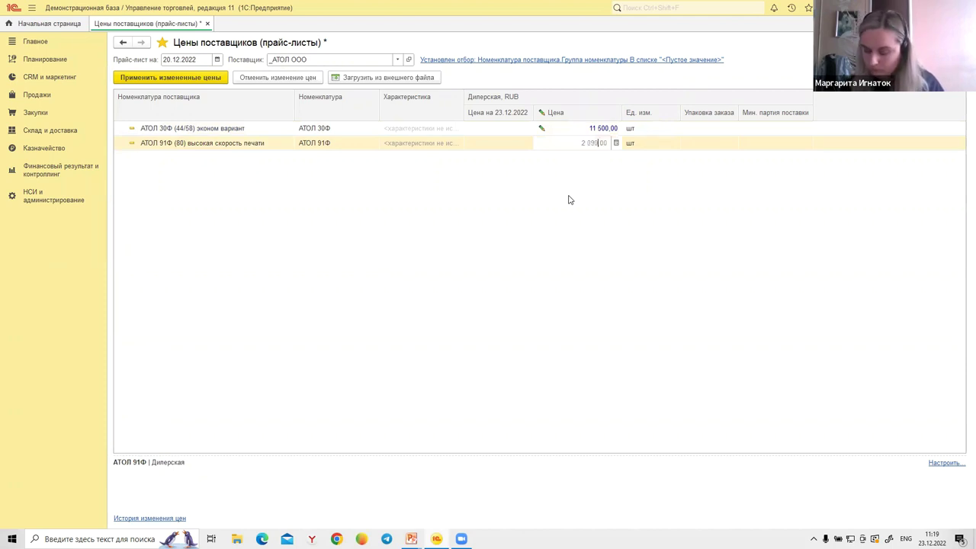
pyautogui.write('0')
pyautogui.press('Return')
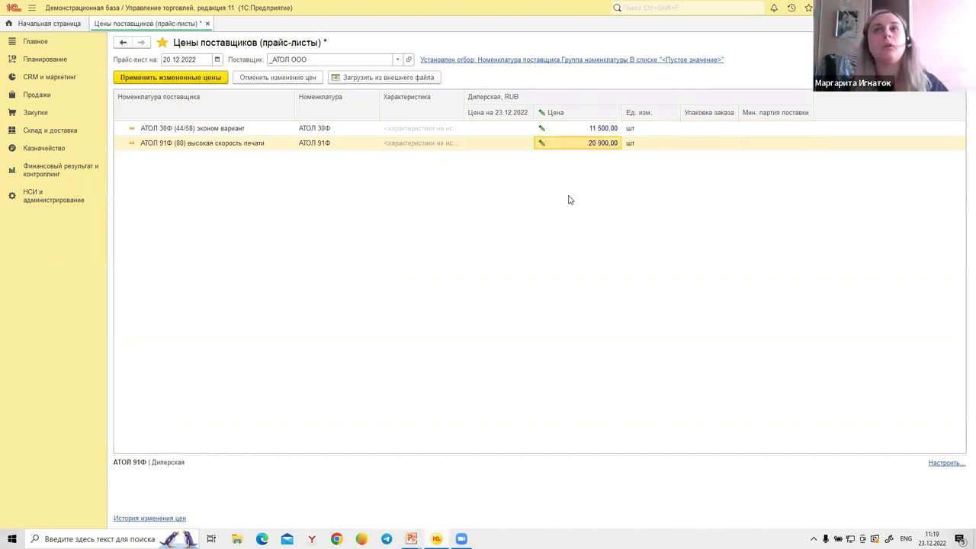
# Apply the changed prices with the action Записать и провести, leaving the comment empty.
pyautogui.click(219, 79)
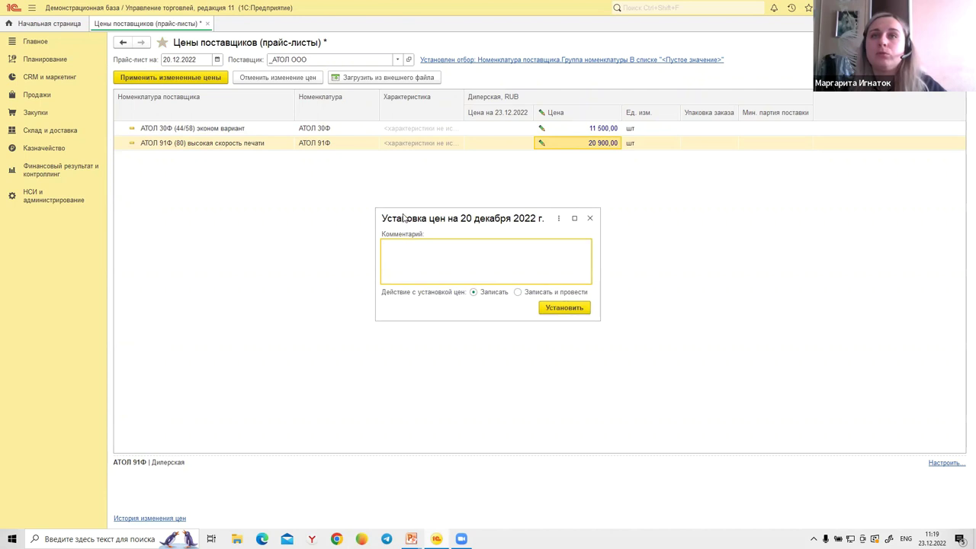
pyautogui.moveTo(397, 216); pyautogui.dragTo(336, 207)
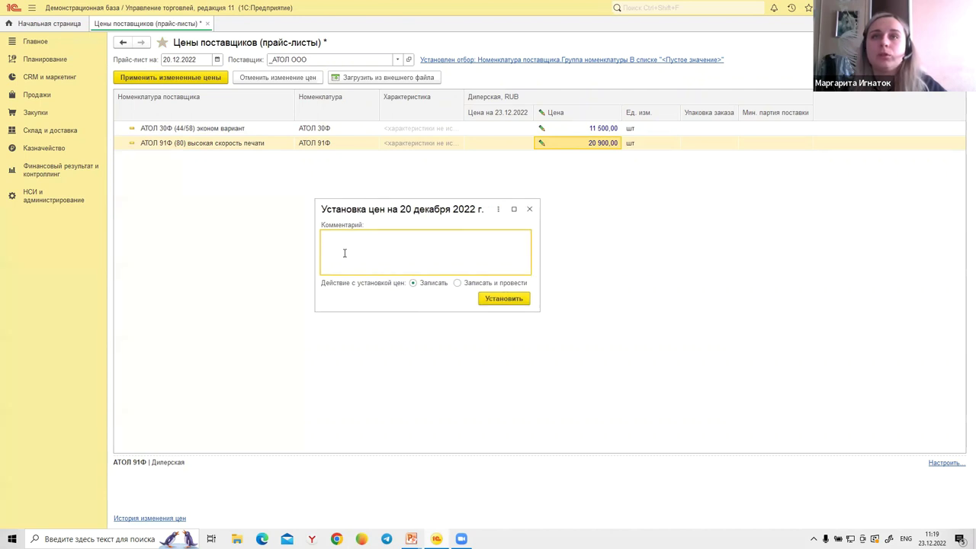
pyautogui.click(457, 284)
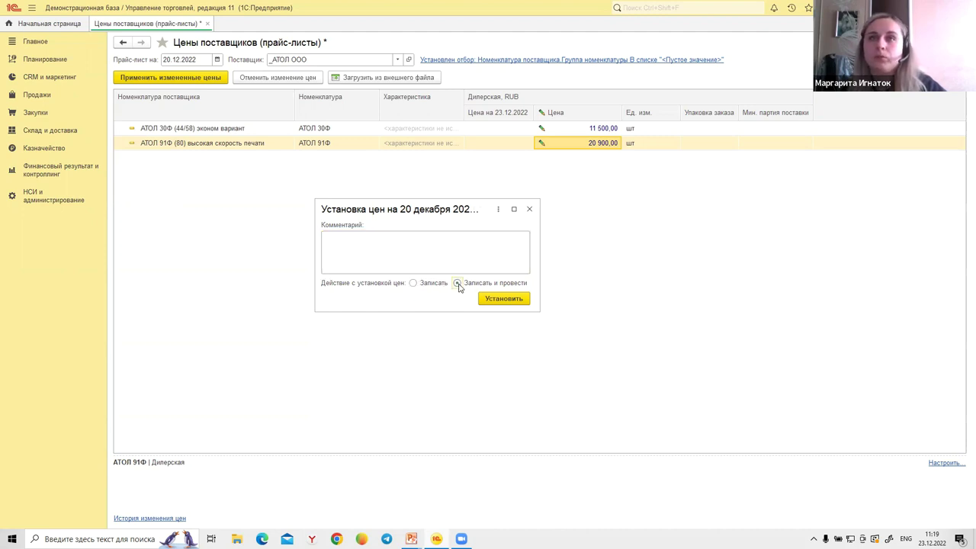
pyautogui.click(500, 299)
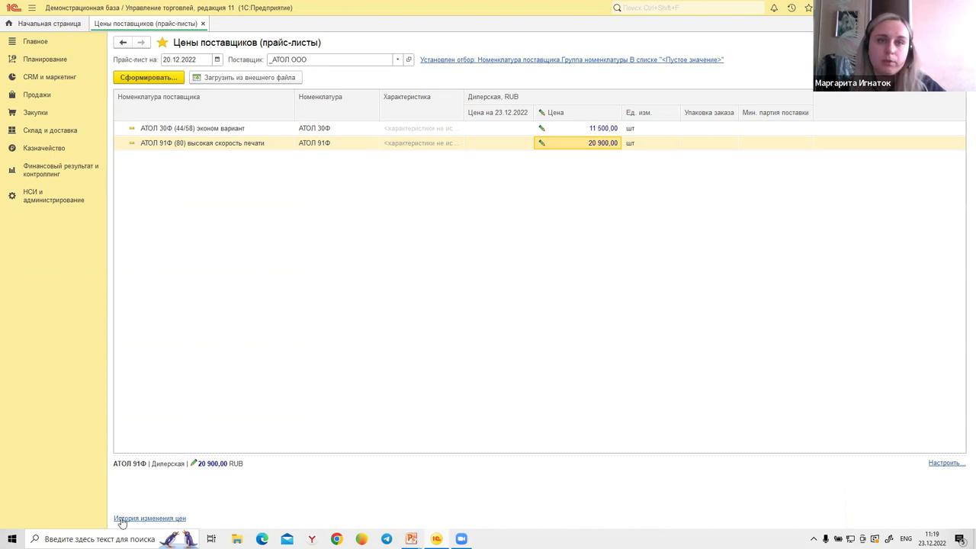
# Open the price change history, open the _АТОЛ ООО price registration document, and check the prices of both items.
pyautogui.click(150, 520)
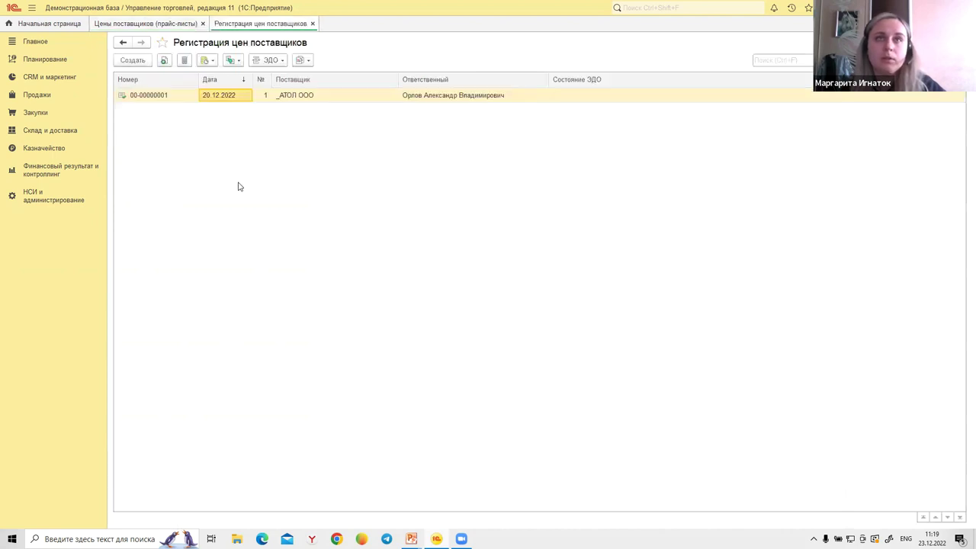
pyautogui.click(288, 98)
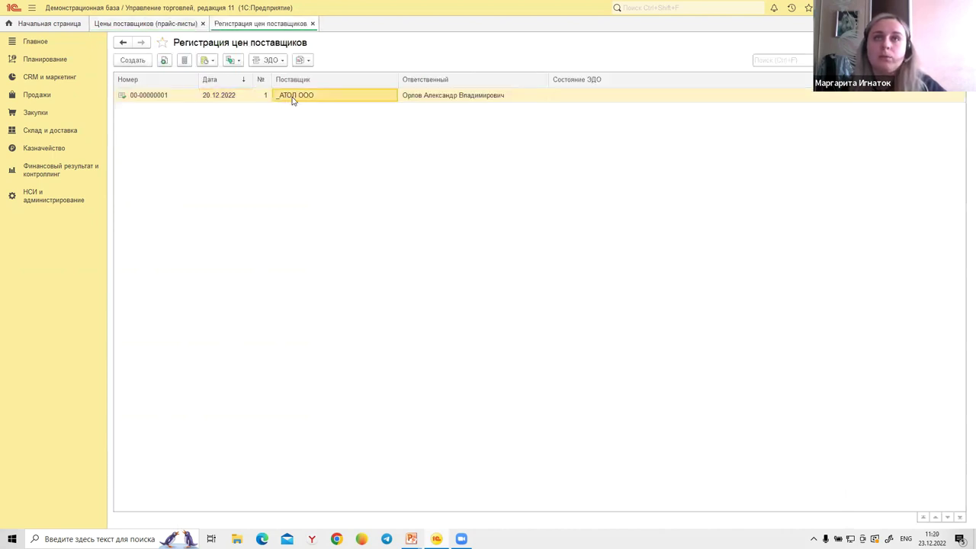
pyautogui.doubleClick(299, 98)
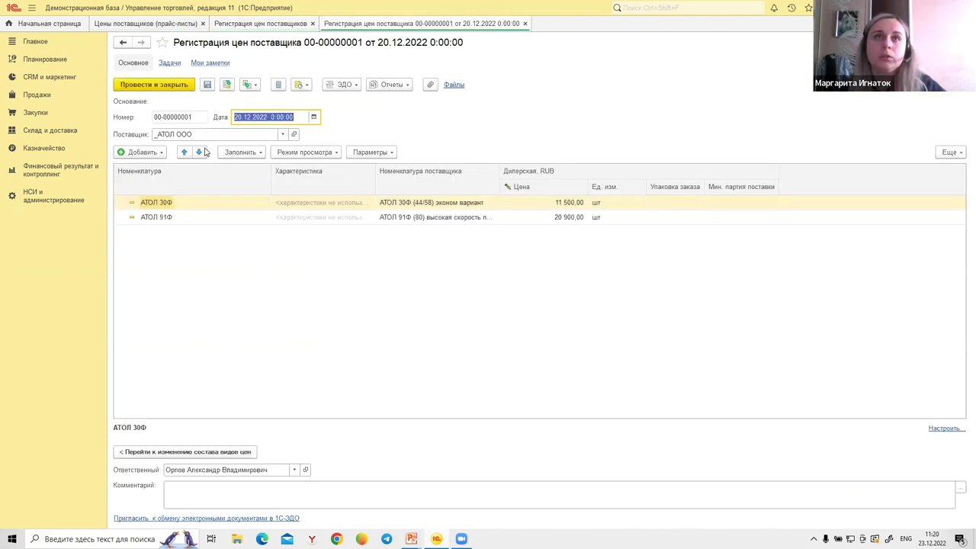
pyautogui.click(531, 203)
pyautogui.click(530, 216)
pyautogui.click(532, 205)
pyautogui.click(532, 218)
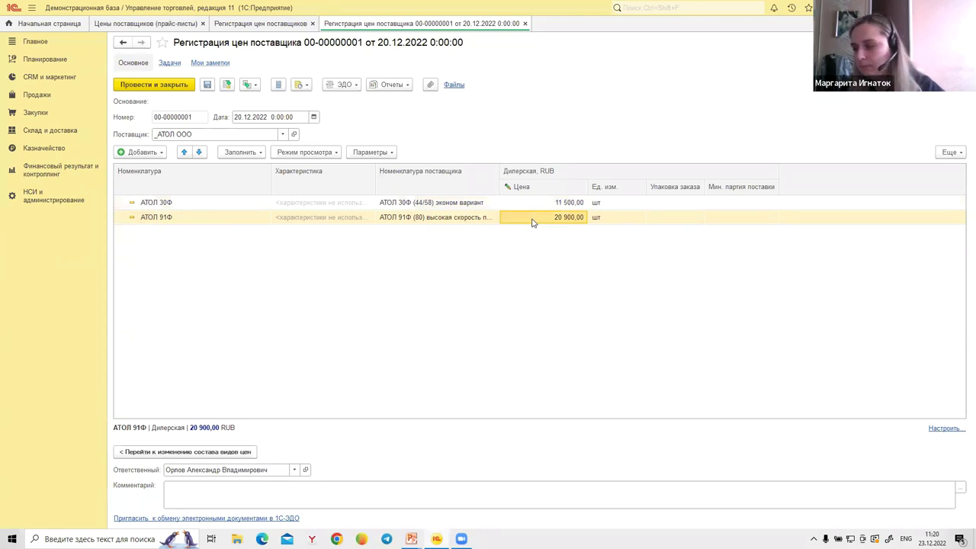
# Try to edit the АТОЛ 30Ф price in the registration document, and close the document and the registration list.
pyautogui.doubleClick(535, 204)
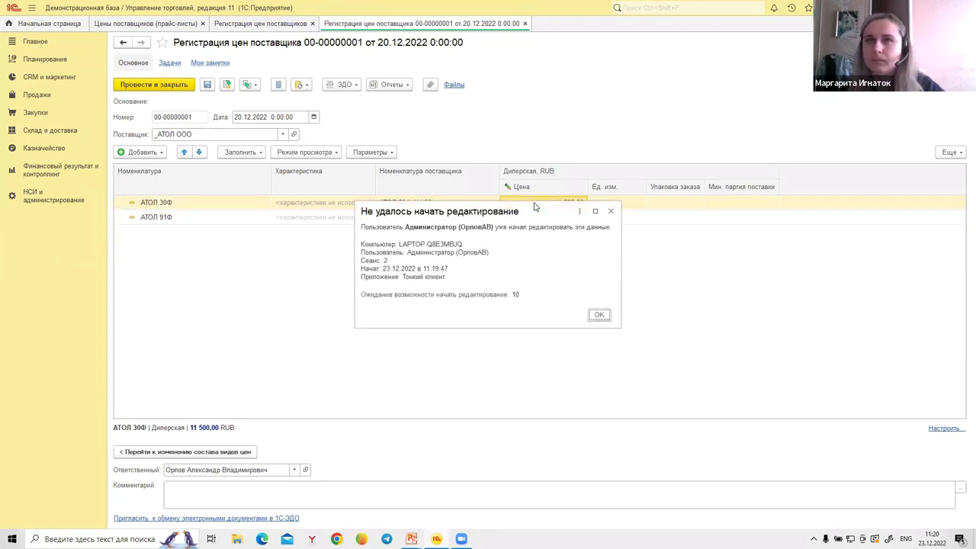
pyautogui.click(611, 212)
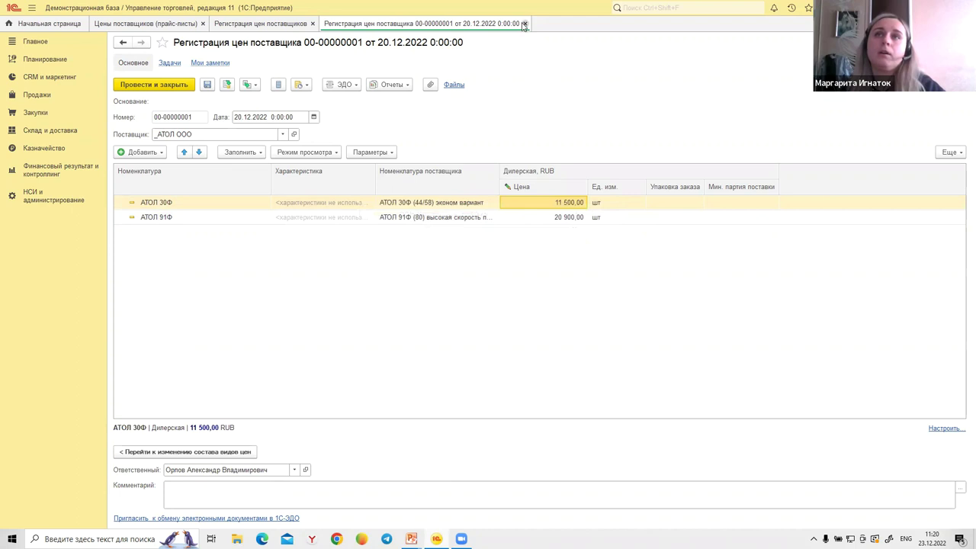
pyautogui.click(525, 23)
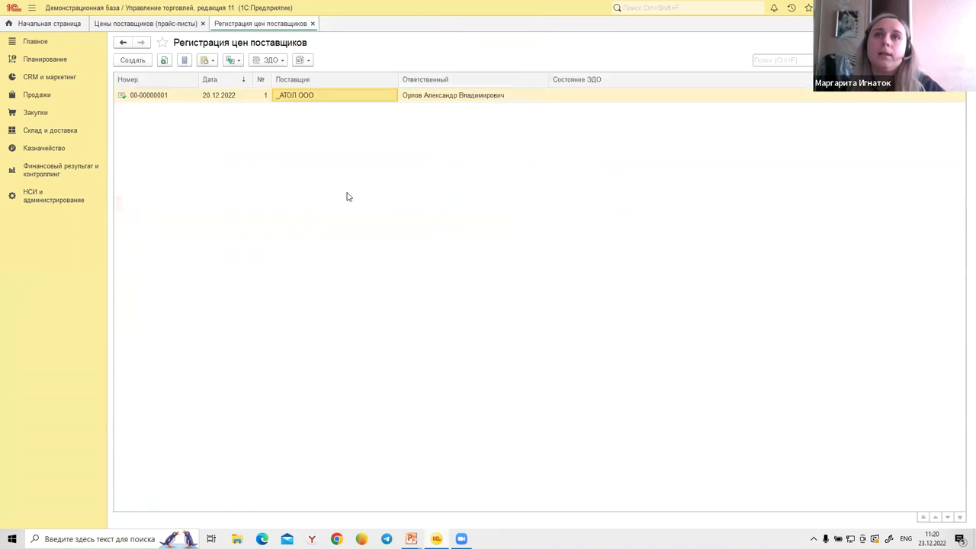
pyautogui.click(312, 24)
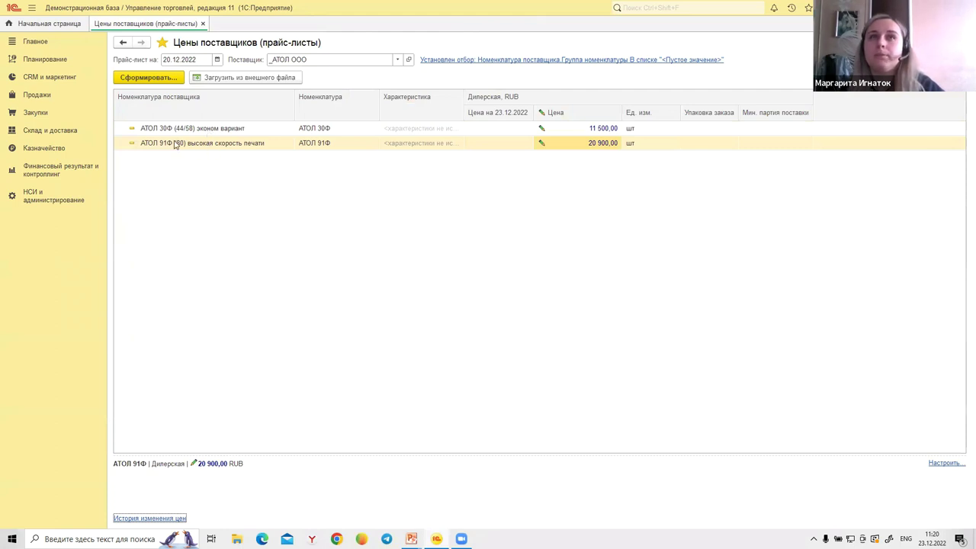
# View the price change history for _АТОЛ ООО again, and close it together with the supplier price list.
pyautogui.click(139, 519)
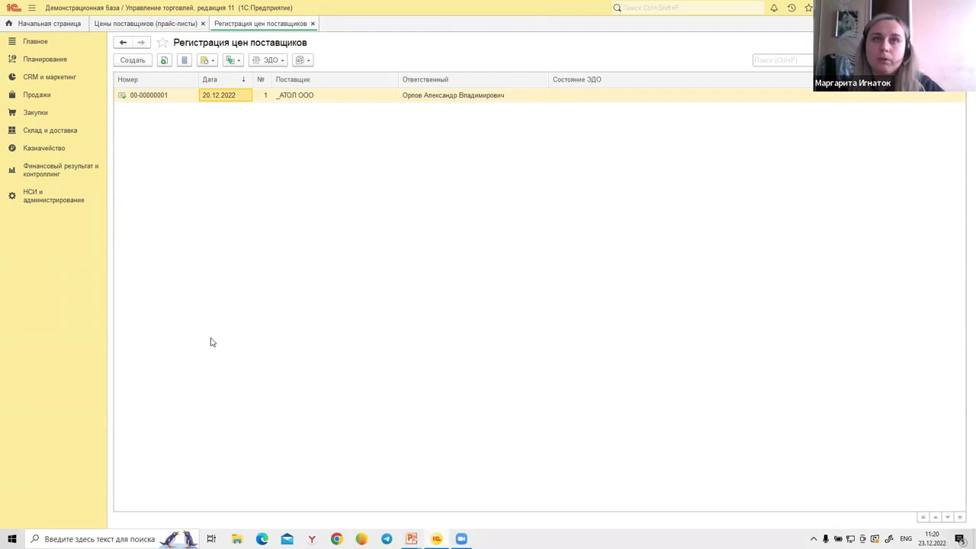
pyautogui.click(294, 95)
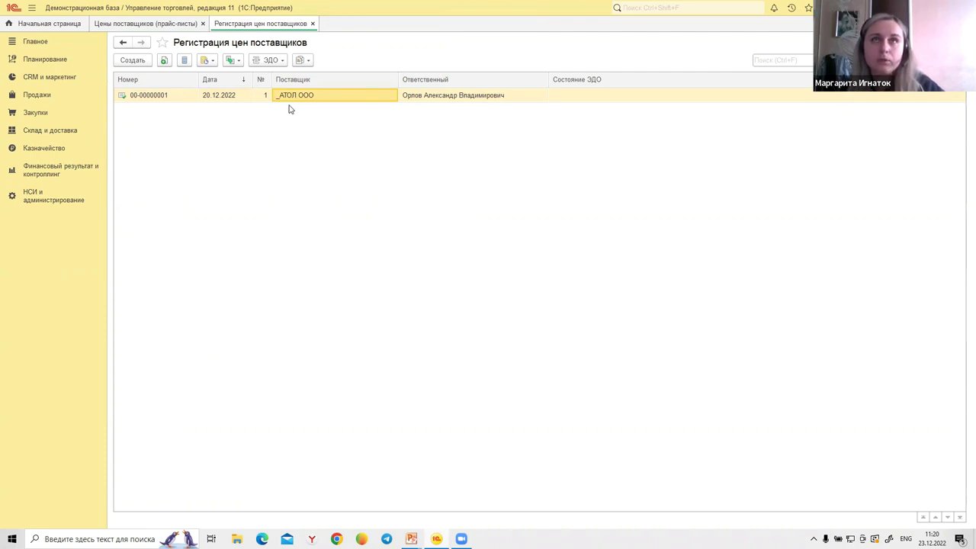
pyautogui.click(312, 24)
pyautogui.click(203, 23)
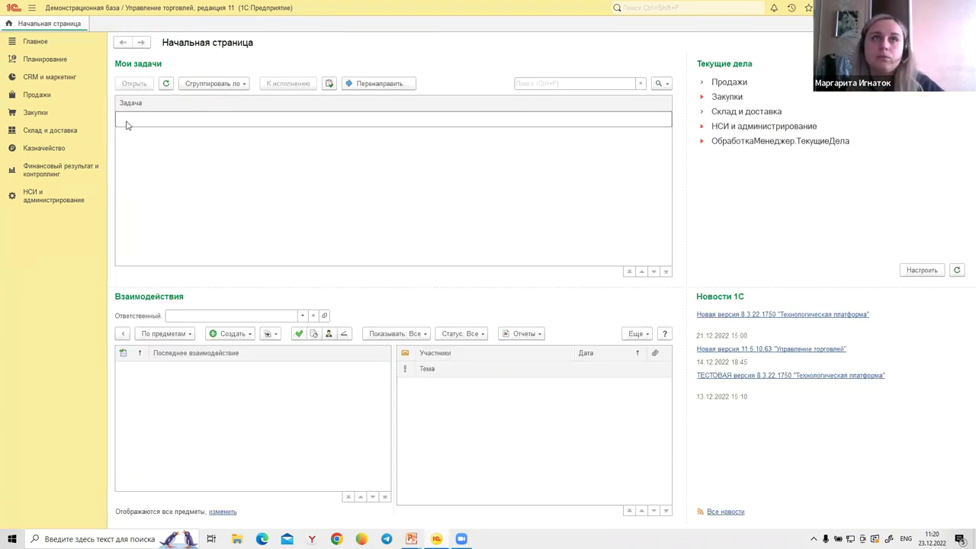
# Open the Партнеры list from the НСИ и администрирование section.
pyautogui.click(46, 196)
pyautogui.click(137, 201)
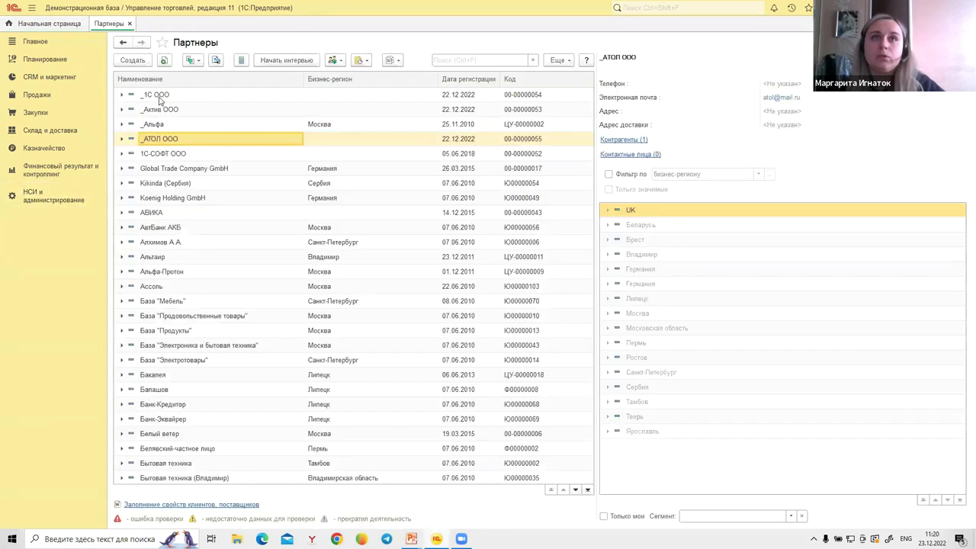
# Open the Соглашение о закупках софта agreement of partner _1С ООО and check its other conditions and purchase conditions.
pyautogui.doubleClick(157, 96)
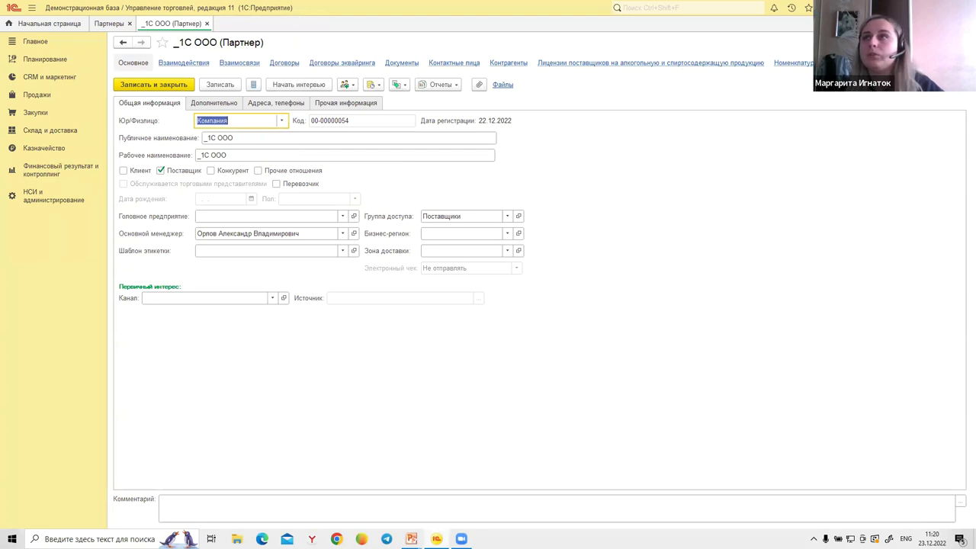
pyautogui.click(896, 63)
pyautogui.click(785, 87)
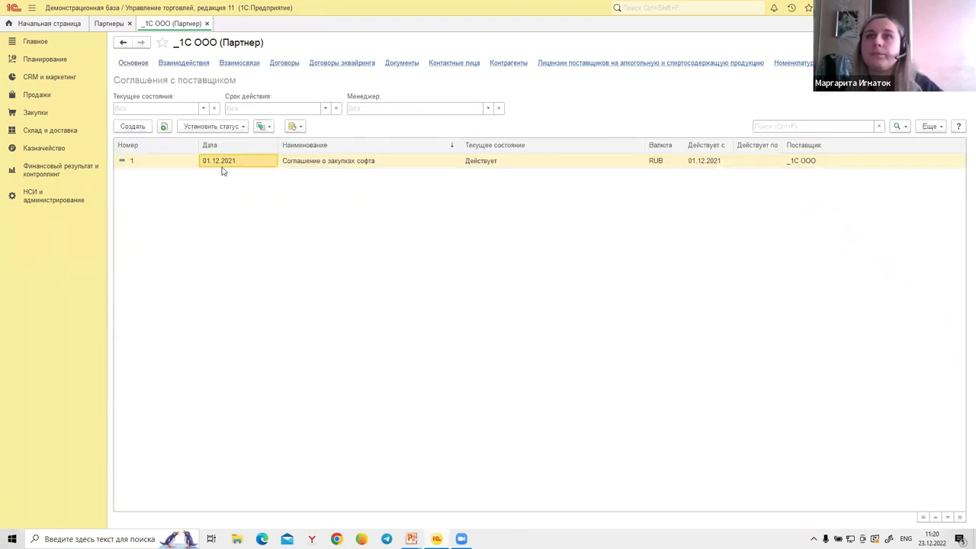
pyautogui.doubleClick(214, 163)
pyautogui.click(229, 104)
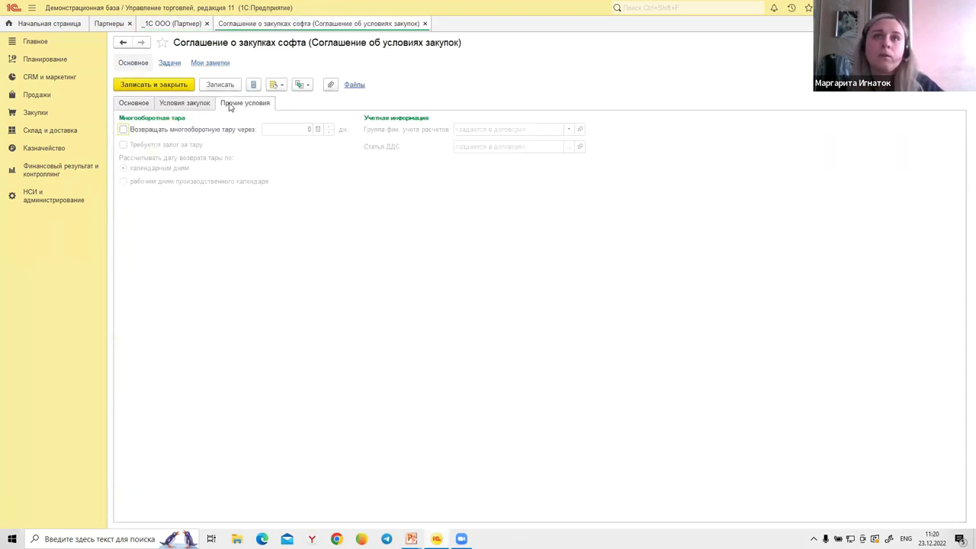
pyautogui.click(185, 103)
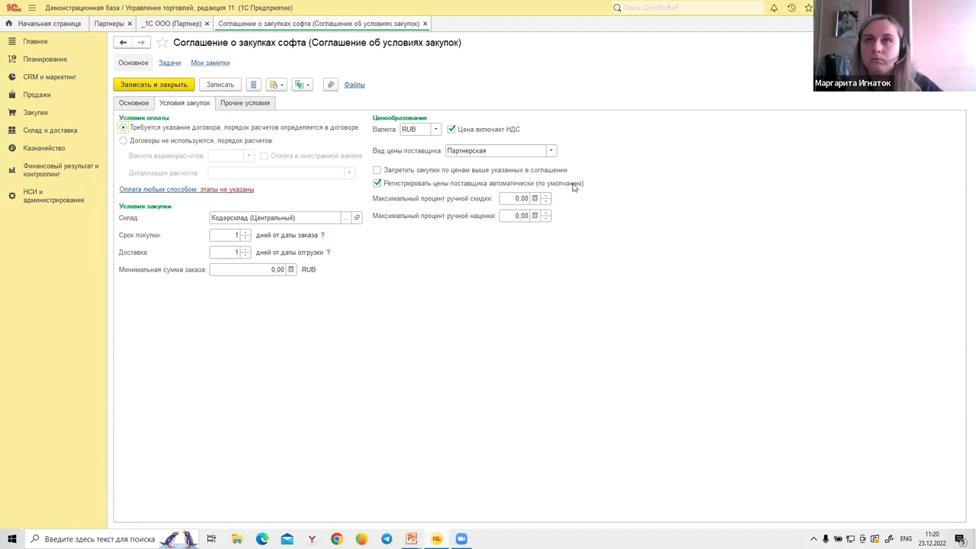
# Close the purchase agreement, the _1С ООО partner card, and the Партнеры list.
pyautogui.click(425, 24)
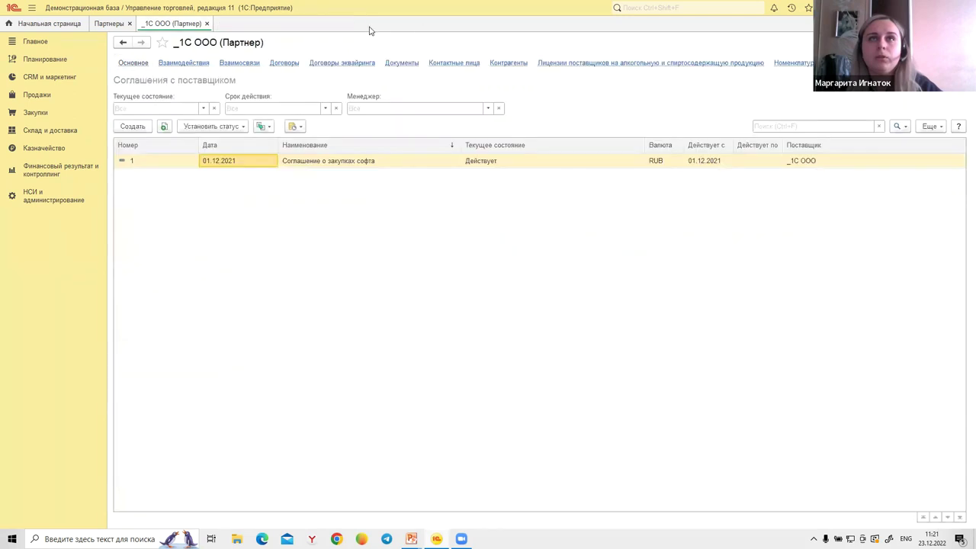
pyautogui.click(207, 24)
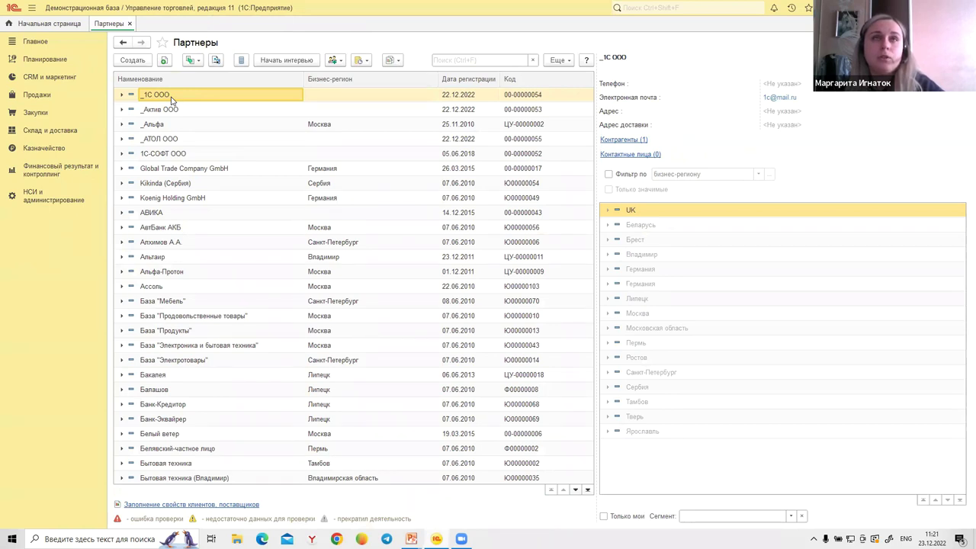
pyautogui.click(129, 23)
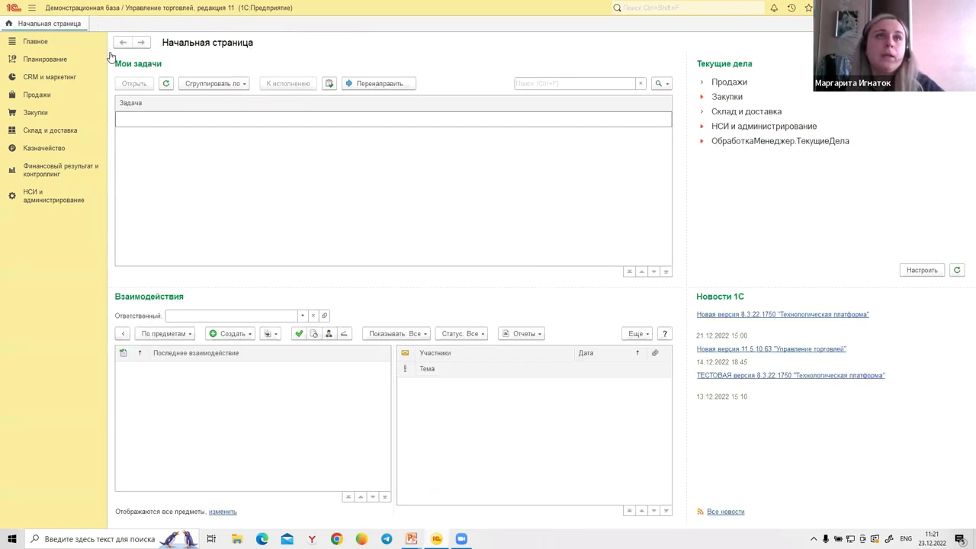
# Open the supplier price lists from Закупки, choose supplier _АТОЛ ООО, and start loading prices from an external file.
pyautogui.click(37, 114)
pyautogui.click(170, 163)
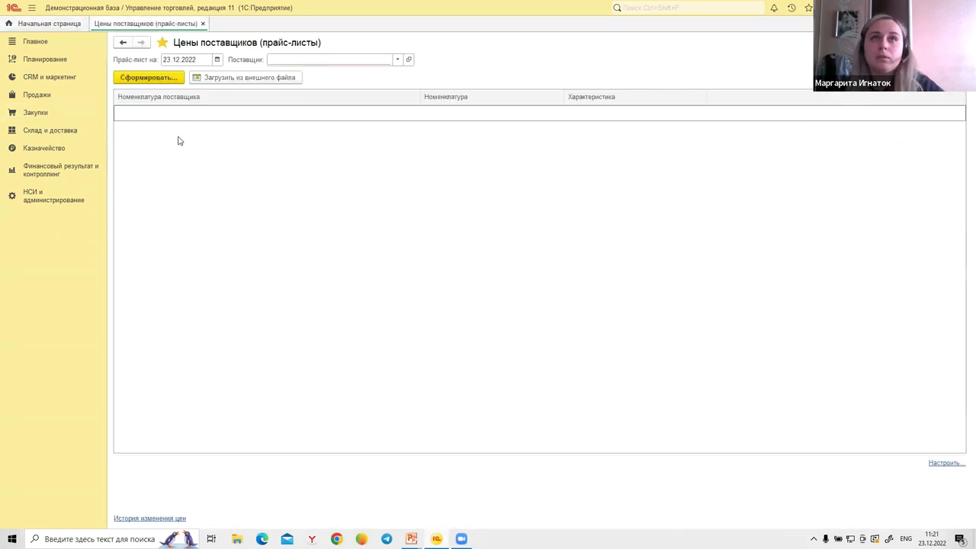
pyautogui.click(392, 61)
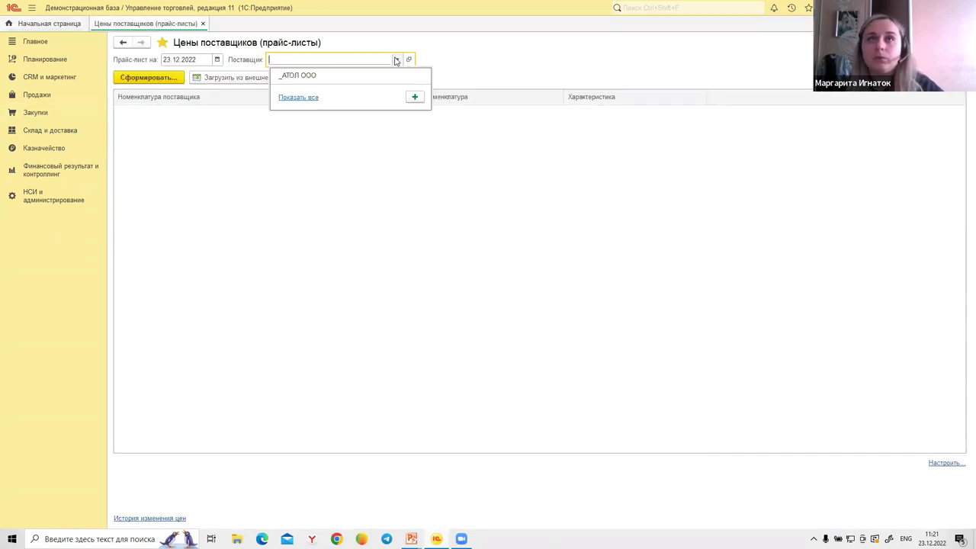
pyautogui.click(294, 74)
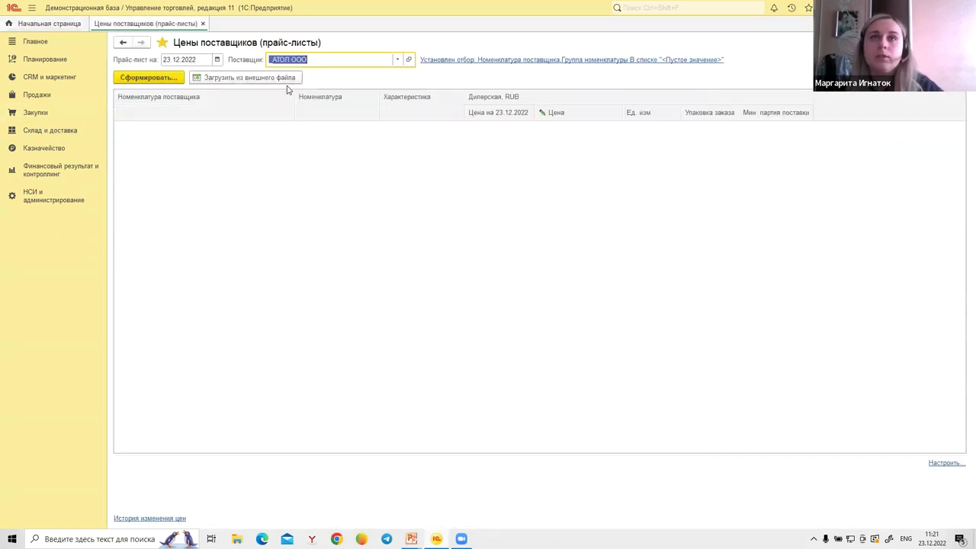
pyautogui.click(244, 77)
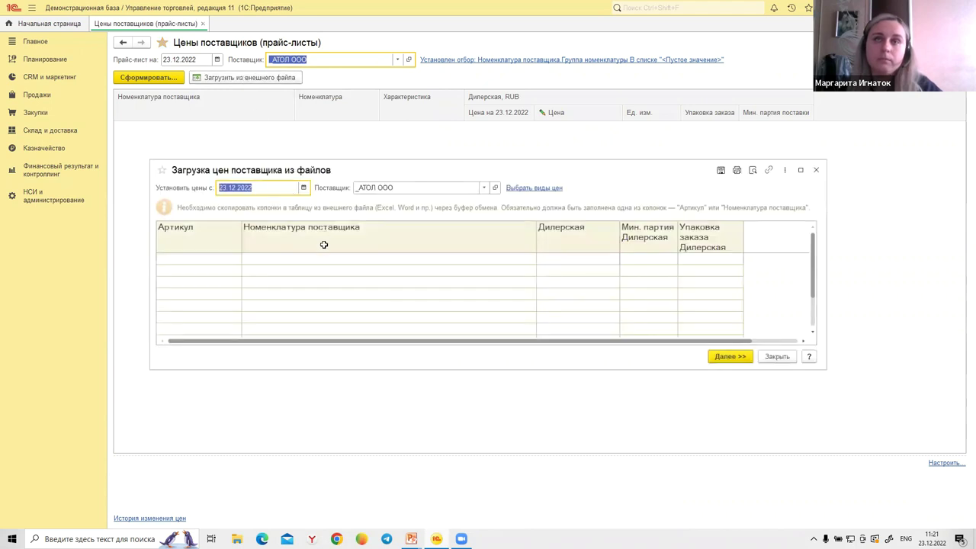
# Examine the columns of the price loading table and the price type selection, keeping Дилерская selected.
pyautogui.click(215, 259)
pyautogui.click(263, 264)
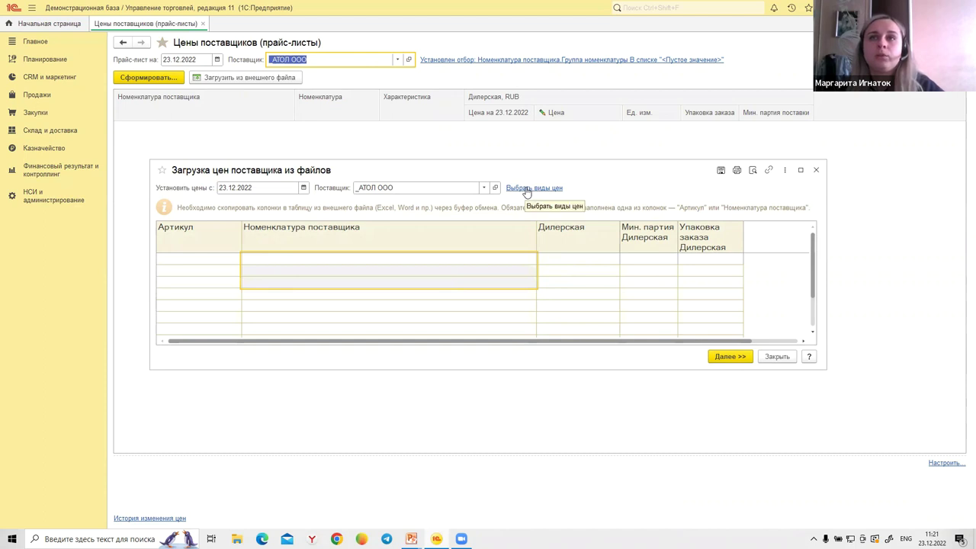
pyautogui.click(561, 283)
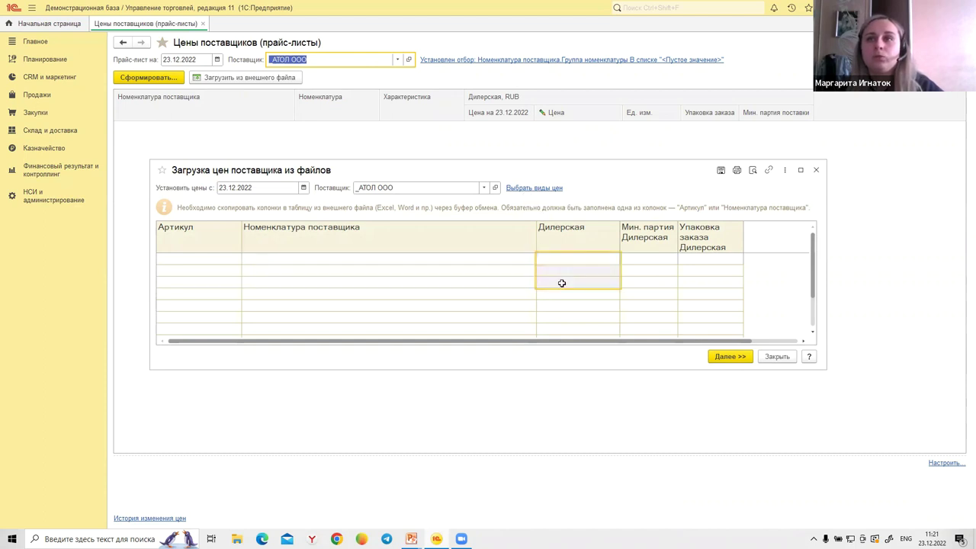
pyautogui.click(646, 257)
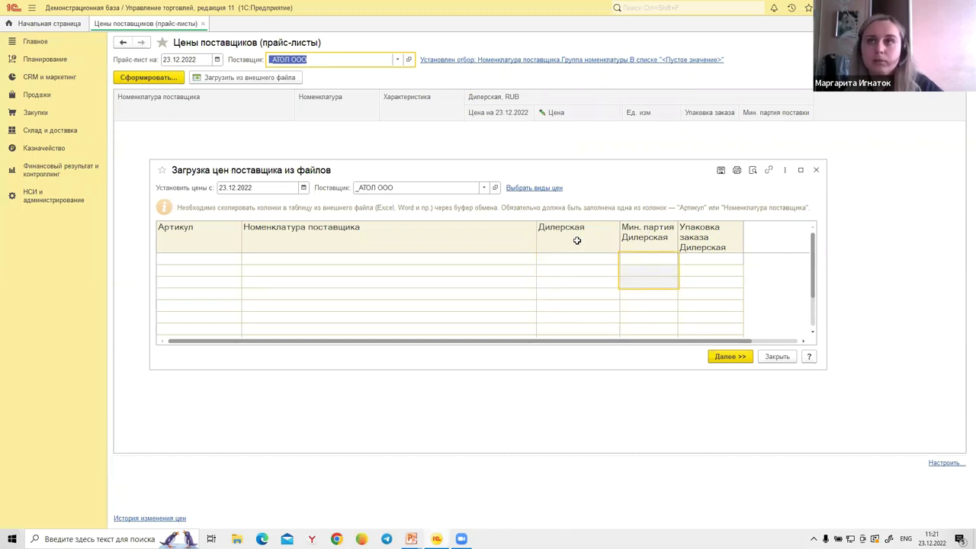
pyautogui.click(704, 259)
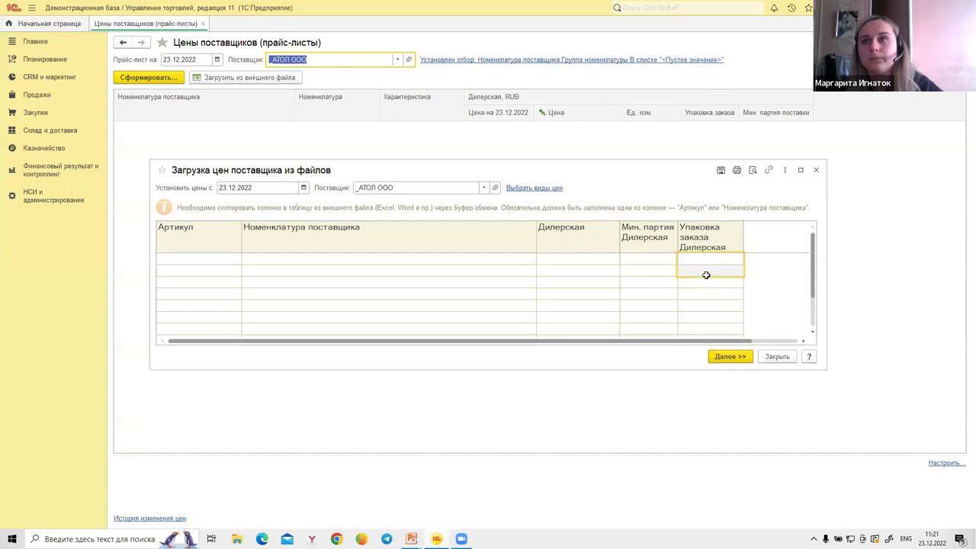
pyautogui.click(537, 190)
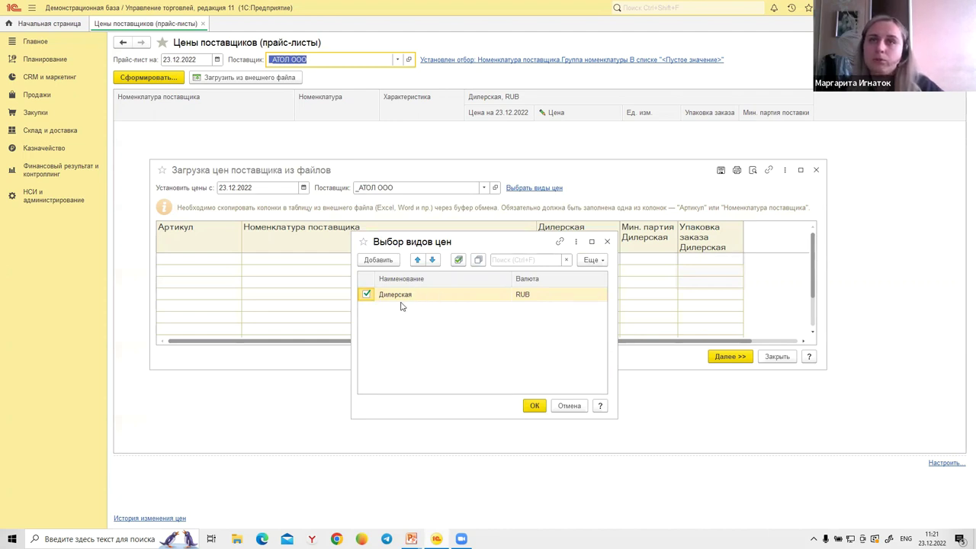
pyautogui.click(533, 407)
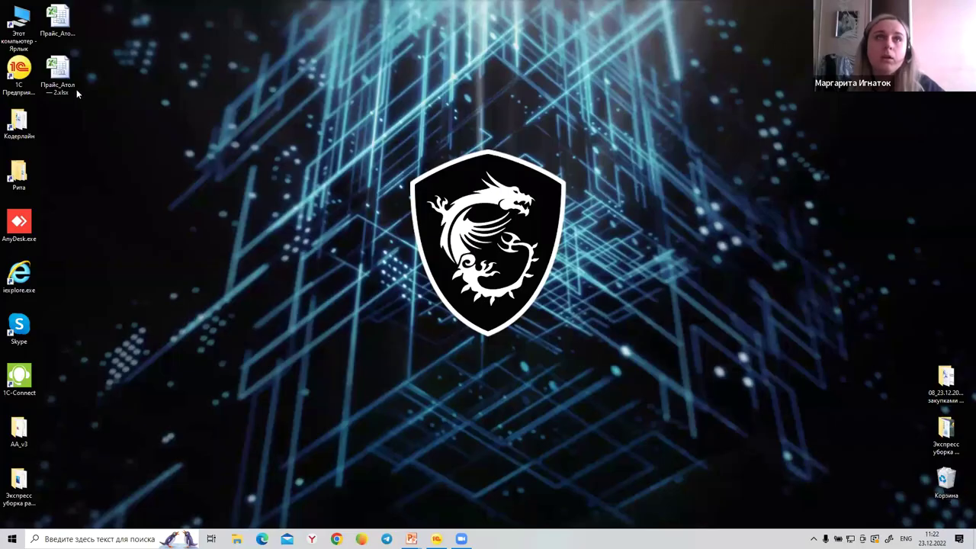
# Open Прайс_Атол — 2.xlsx from the desktop and set the prices to 12500 for АТОЛ 30Ф, 21900 for АТОЛ 91Ф and 15500 for АТОЛ Fprint 22-ПТК.
pyautogui.doubleClick(72, 90)
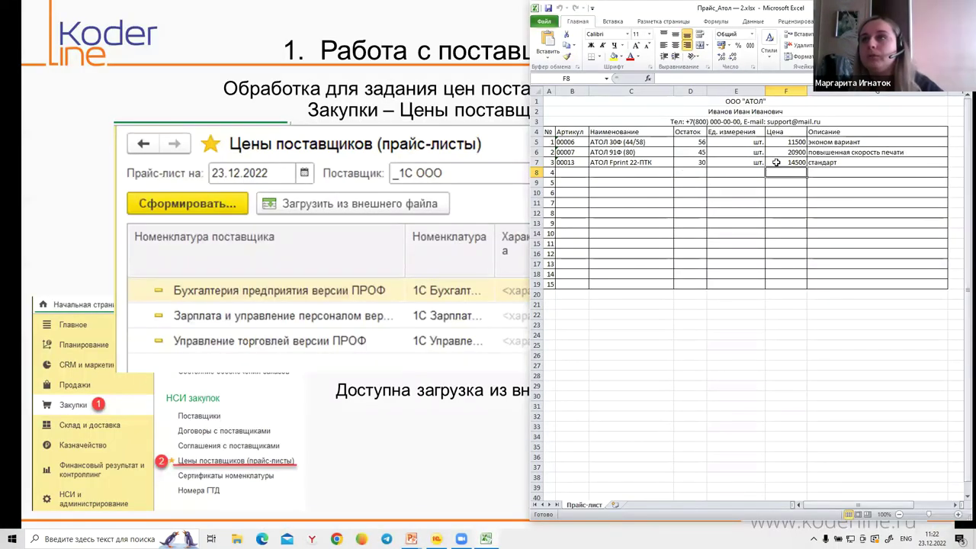
pyautogui.click(785, 144)
pyautogui.doubleClick(788, 143)
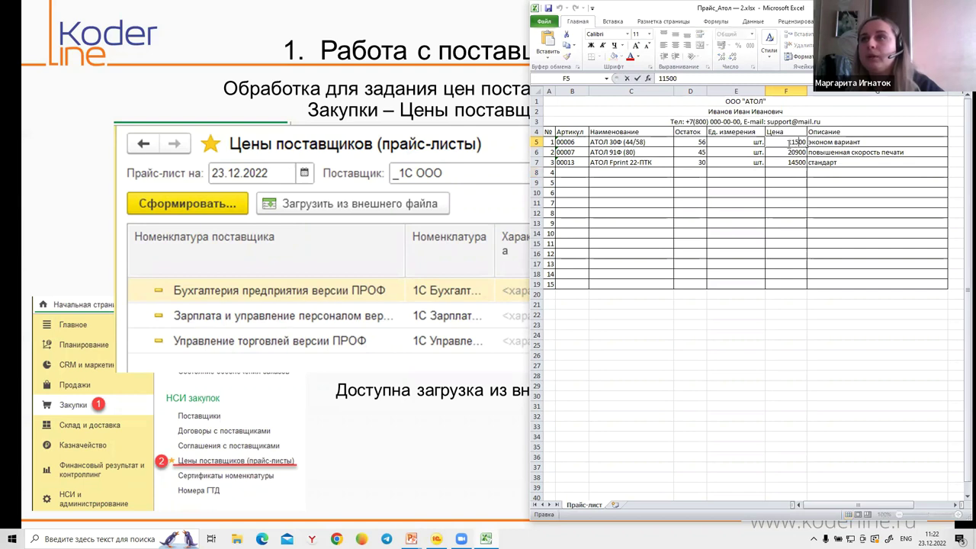
pyautogui.press('Delete')
pyautogui.write('2')
pyautogui.doubleClick(790, 152)
pyautogui.press('Delete')
pyautogui.write('1')
pyautogui.click(788, 162)
pyautogui.doubleClick(790, 163)
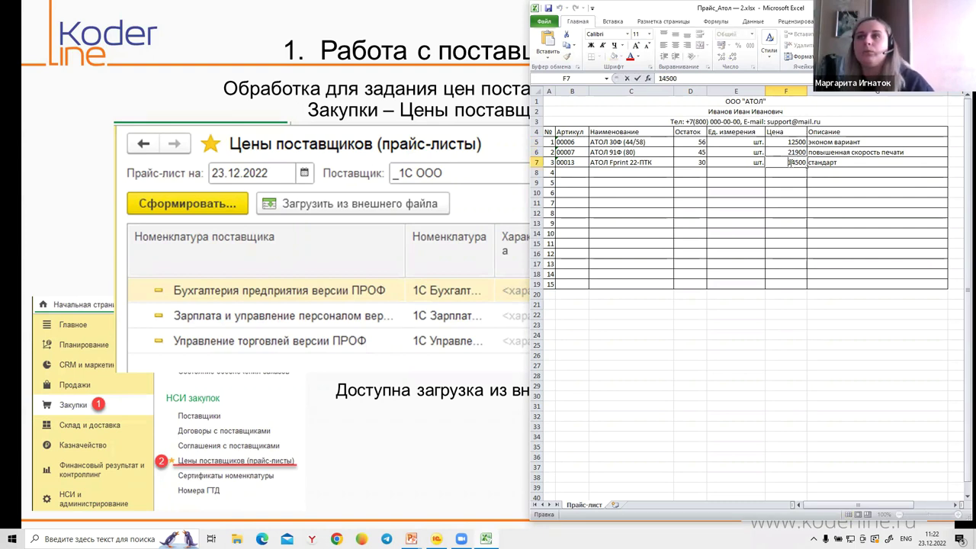
pyautogui.press('Delete')
pyautogui.write('5')
pyautogui.press('Return')
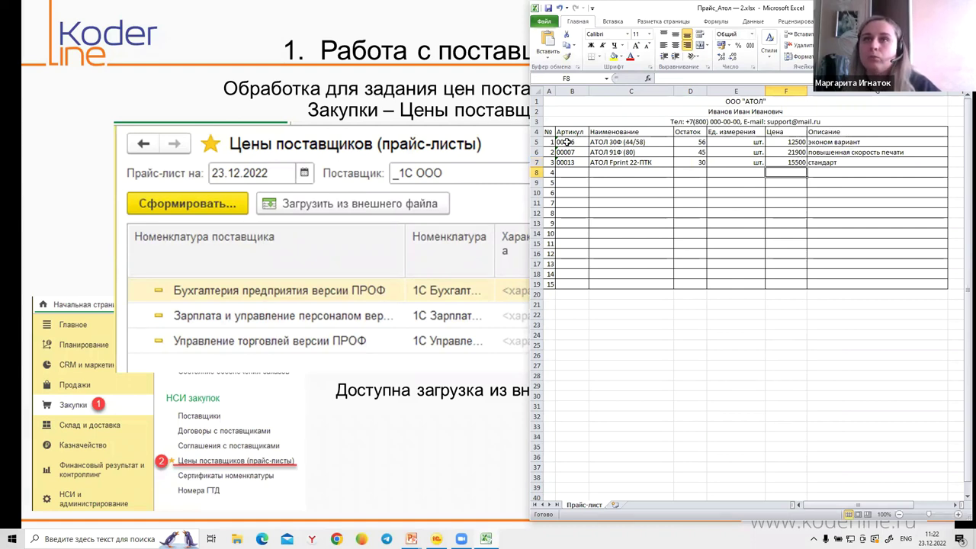
# Copy the article numbers and names of the three items from Excel into the Артикул and Номенклатура поставщика columns in 1С.
pyautogui.moveTo(568, 142); pyautogui.dragTo(618, 160)
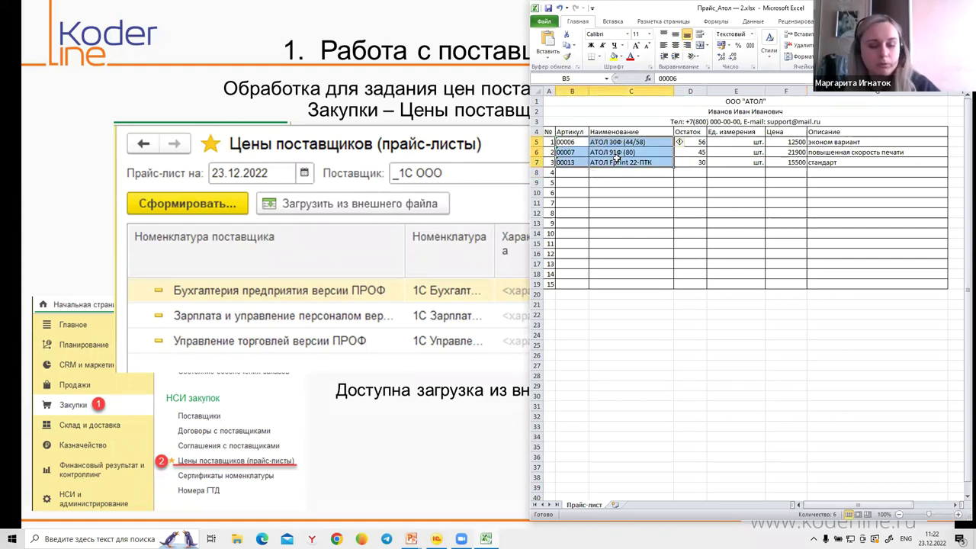
pyautogui.hotkey('ctrl', 'c')
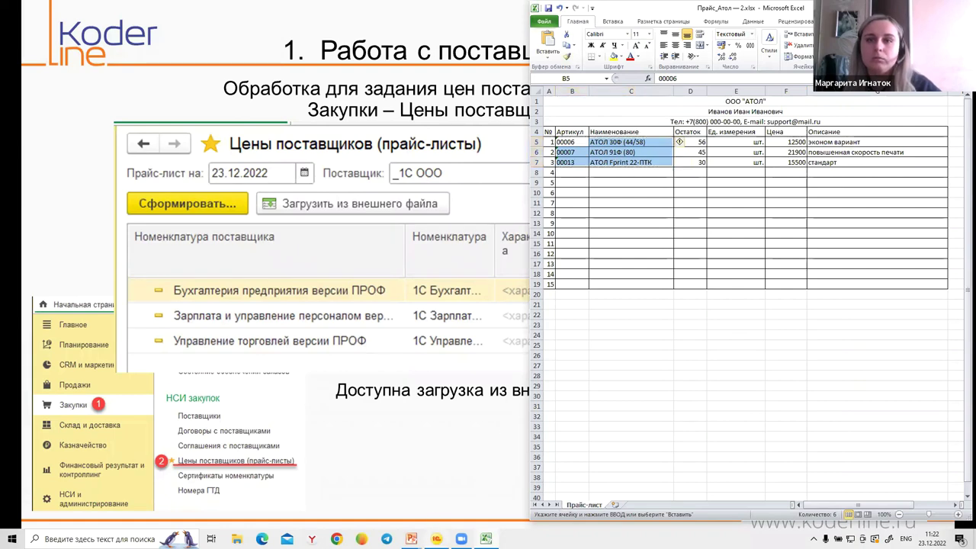
pyautogui.hotkey('alt', 'Tab')
pyautogui.click(210, 259)
pyautogui.hotkey('ctrl', 'v')
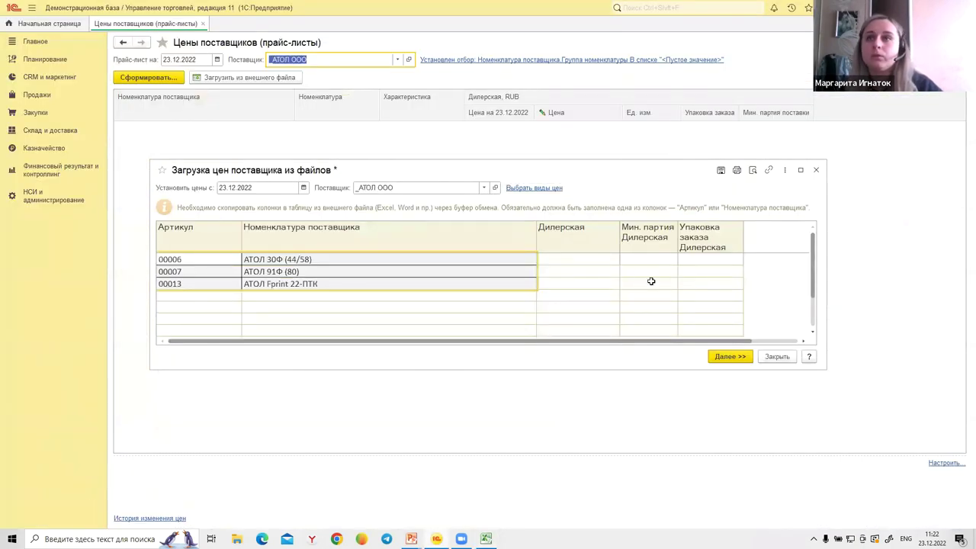
# Copy the three item prices from the Excel price list into the Дилерская column of the 1С loading table.
pyautogui.click(595, 260)
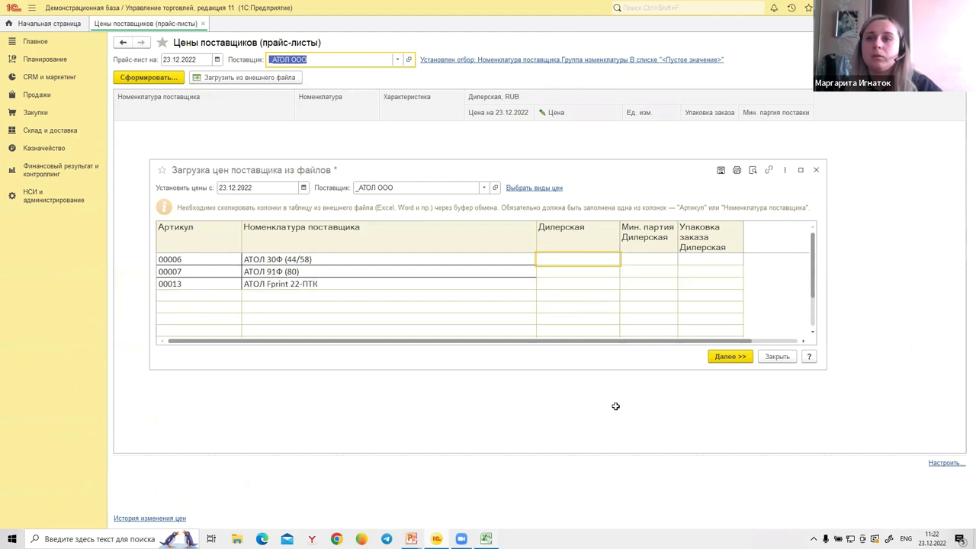
pyautogui.hotkey('alt', 'Tab')
pyautogui.moveTo(788, 143); pyautogui.dragTo(790, 164)
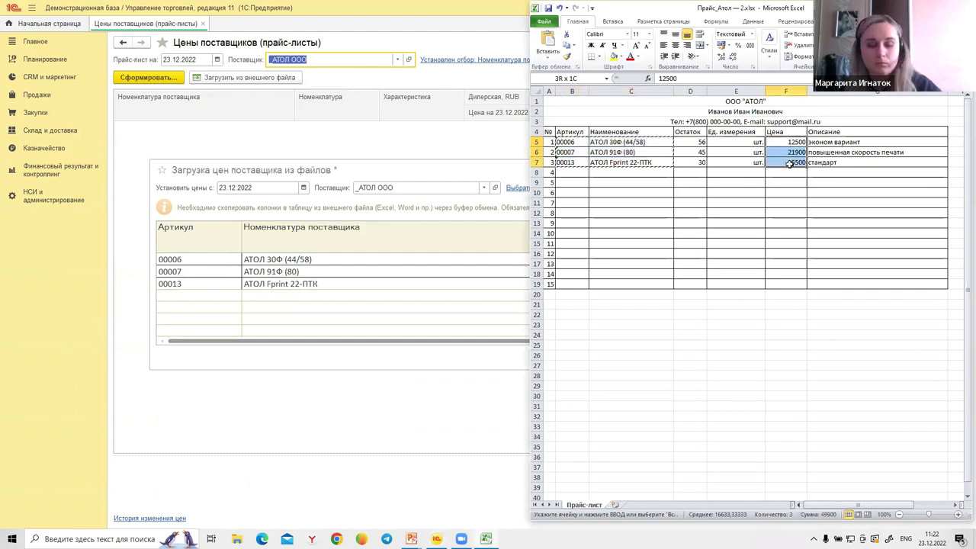
pyautogui.hotkey('ctrl', 'c')
pyautogui.click(436, 538)
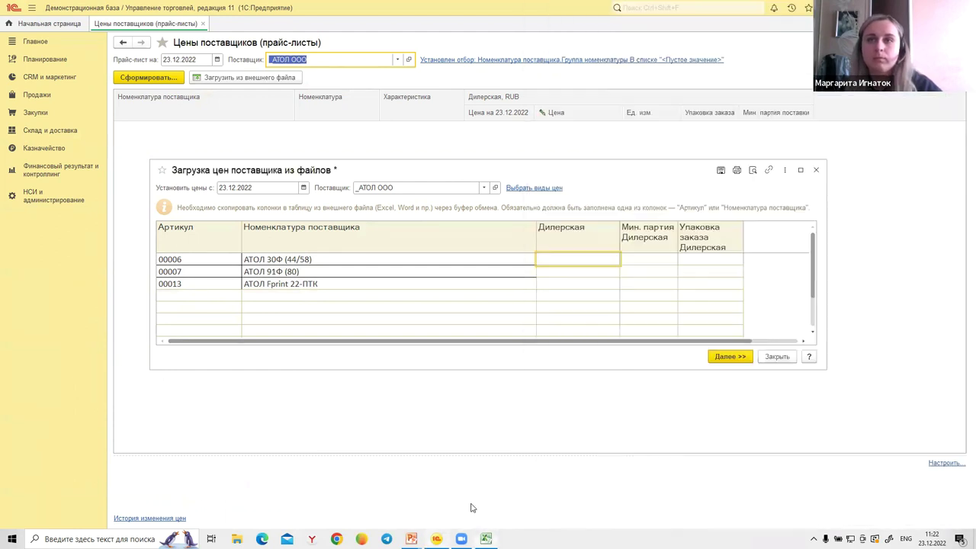
pyautogui.hotkey('ctrl', 'v')
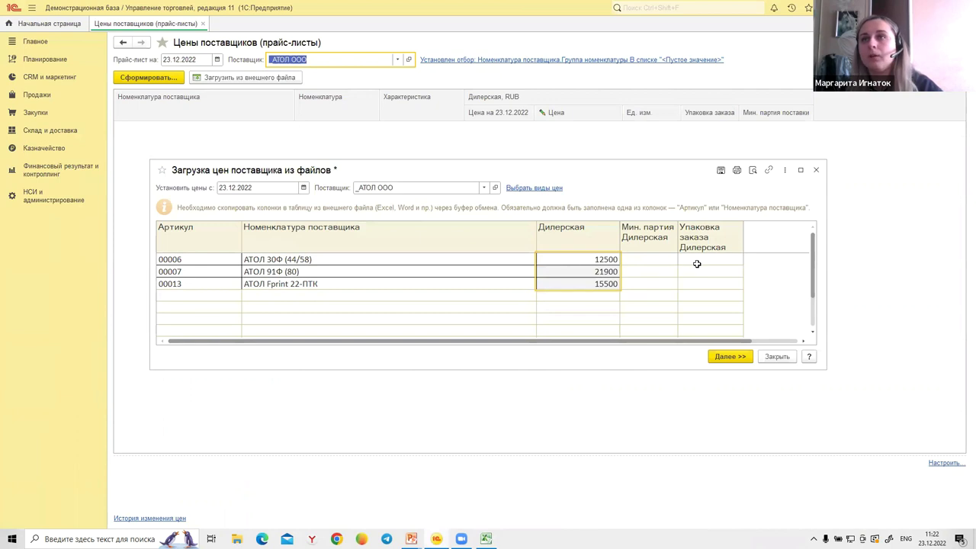
# Copy the three units of measure from Excel into the Упаковка заказа Дилерская column in 1С, and proceed to the item matching stage.
pyautogui.click(664, 259)
pyautogui.click(698, 260)
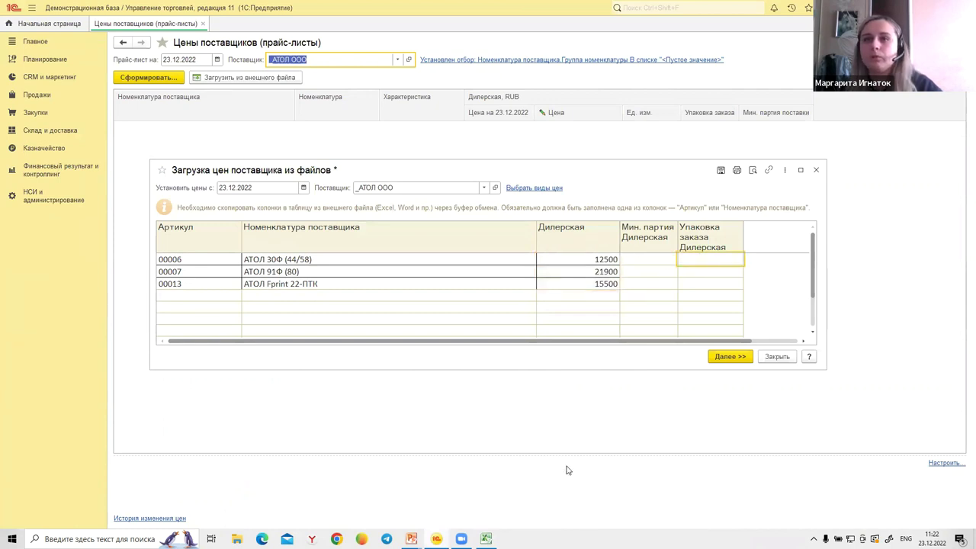
pyautogui.click(486, 538)
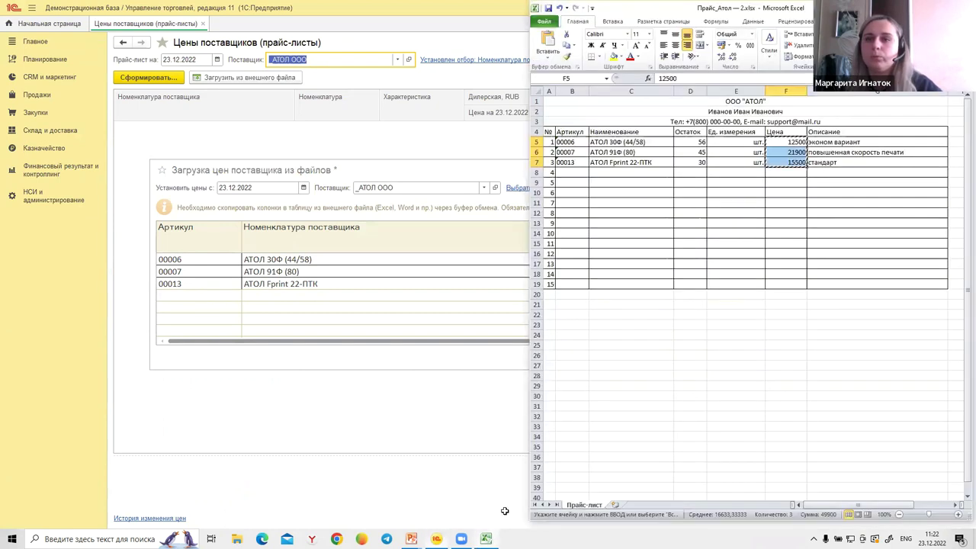
pyautogui.click(736, 143)
pyautogui.moveTo(737, 143); pyautogui.dragTo(738, 162)
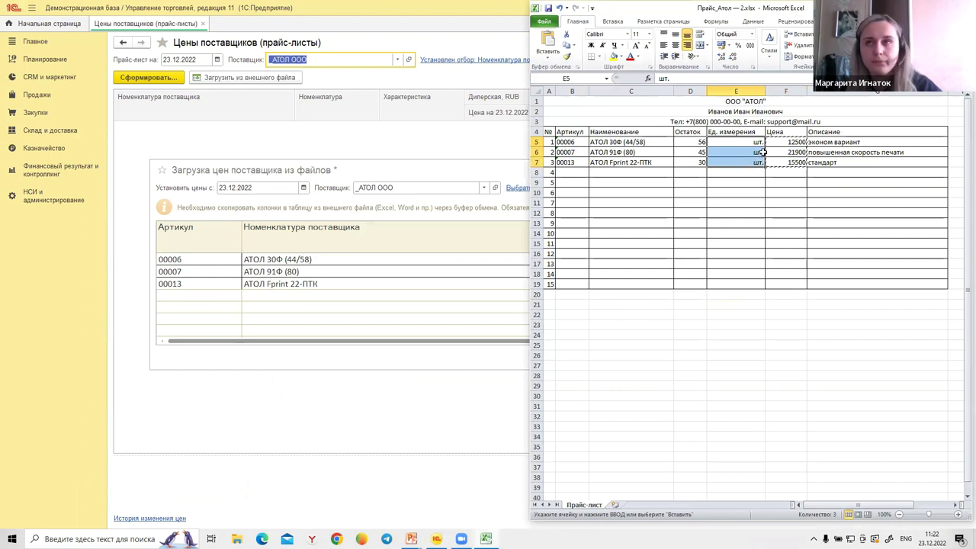
pyautogui.hotkey('ctrl', 'c')
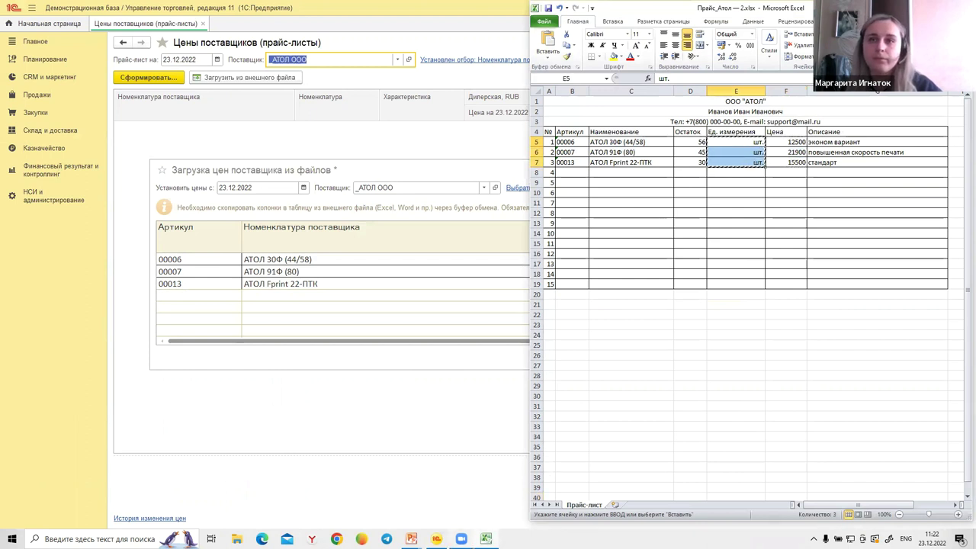
pyautogui.hotkey('alt', 'Tab')
pyautogui.hotkey('ctrl', 'v')
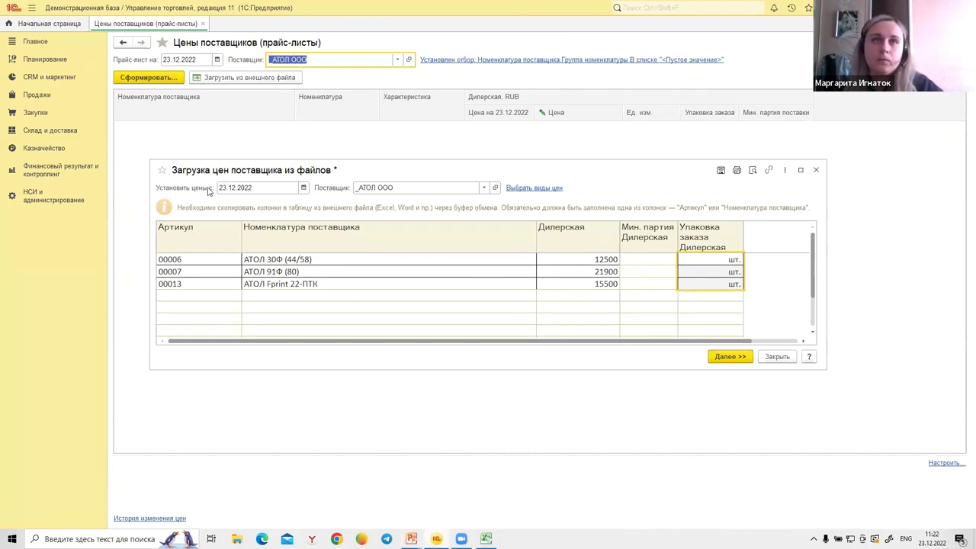
pyautogui.click(232, 190)
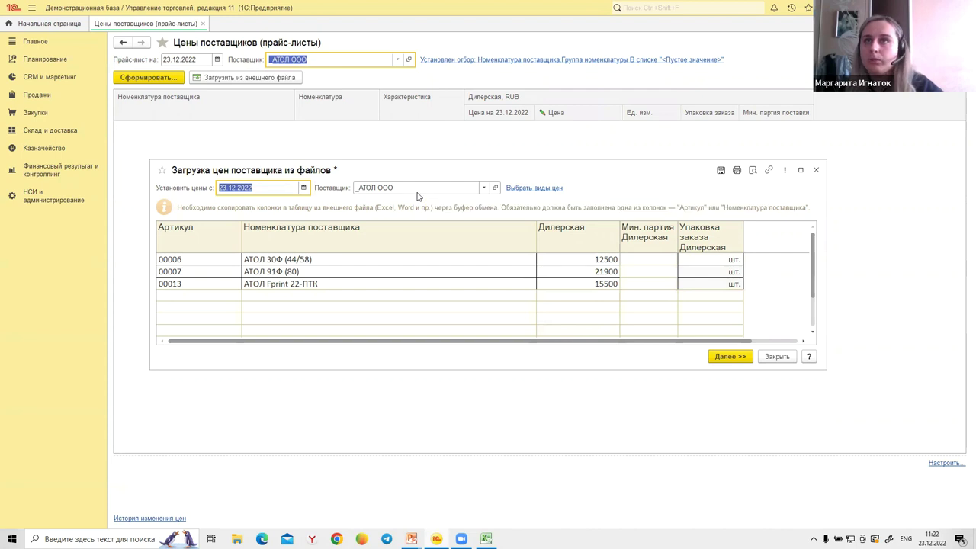
pyautogui.click(730, 356)
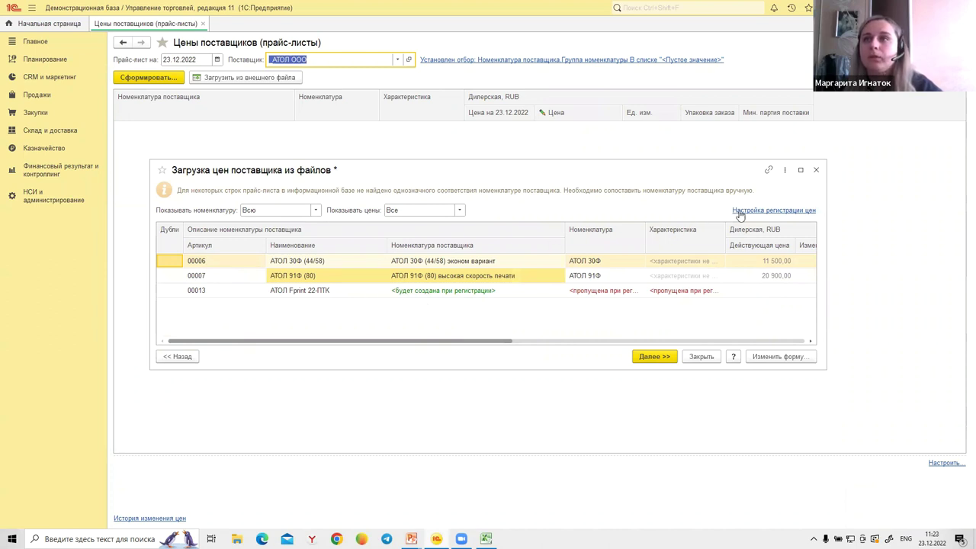
# Open the price registration settings, try Не регистрировать for items with errors, and apply the settings with Регистрировать chosen instead.
pyautogui.click(783, 216)
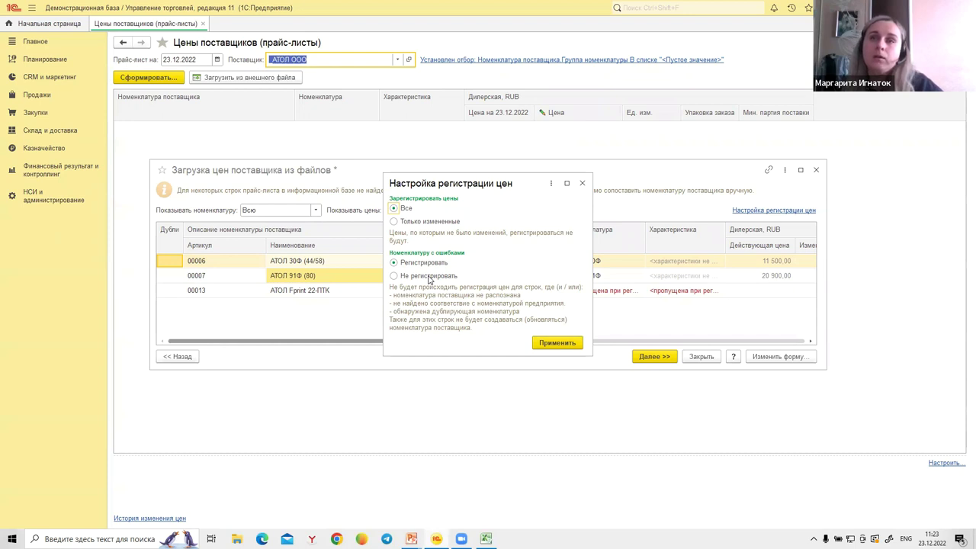
pyautogui.click(403, 278)
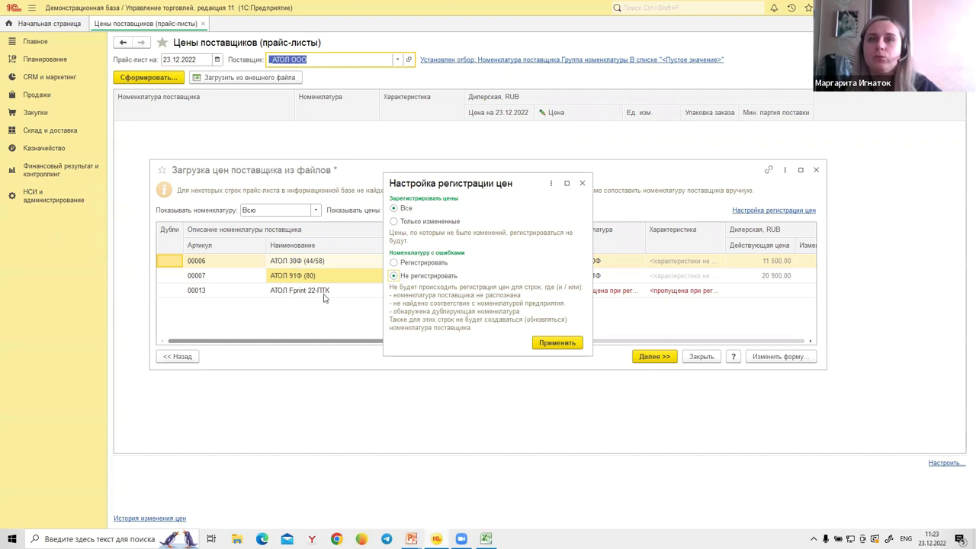
pyautogui.moveTo(456, 185); pyautogui.dragTo(521, 315)
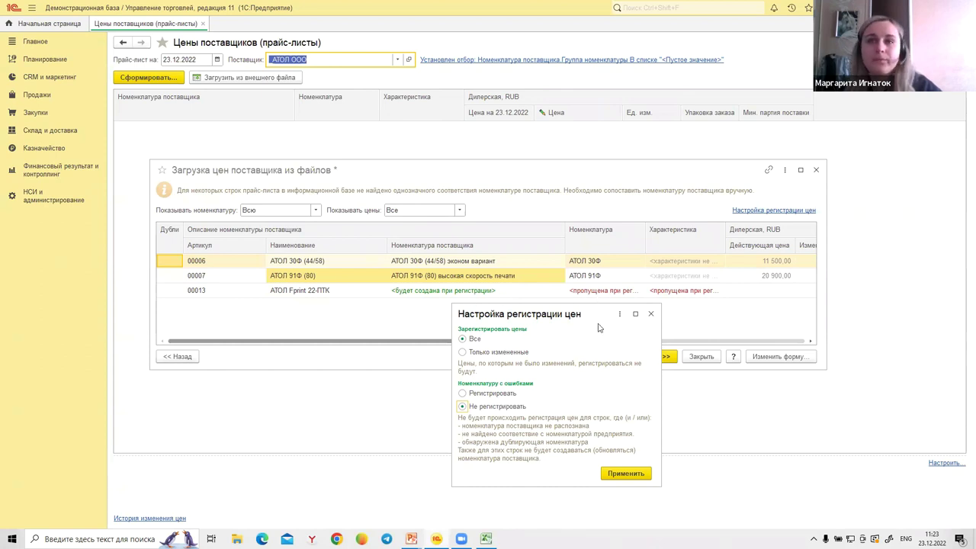
pyautogui.click(463, 393)
pyautogui.click(625, 475)
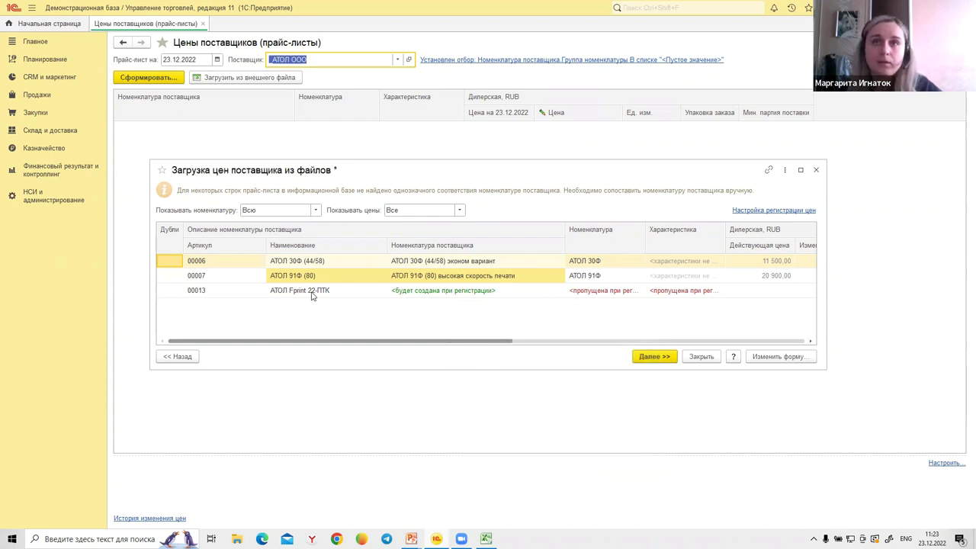
# Open the full item list to choose the Номенклатура match for the АТОЛ Fprint 22-ПТК row.
pyautogui.click(505, 266)
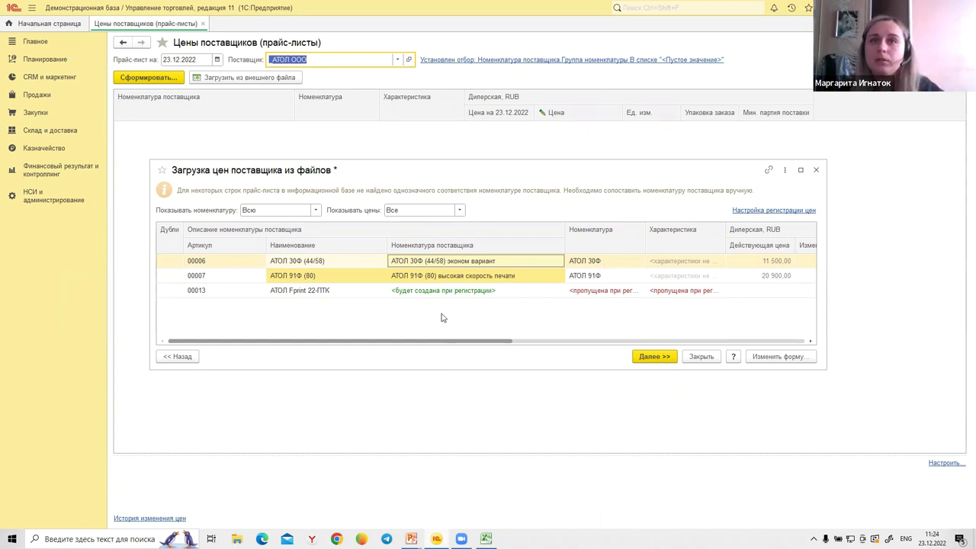
pyautogui.click(341, 293)
pyautogui.click(426, 294)
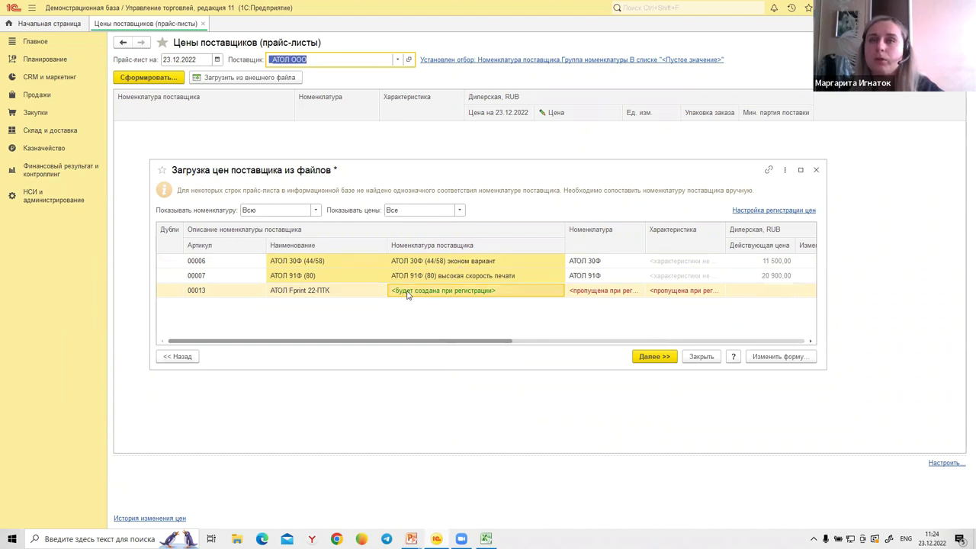
pyautogui.click(271, 292)
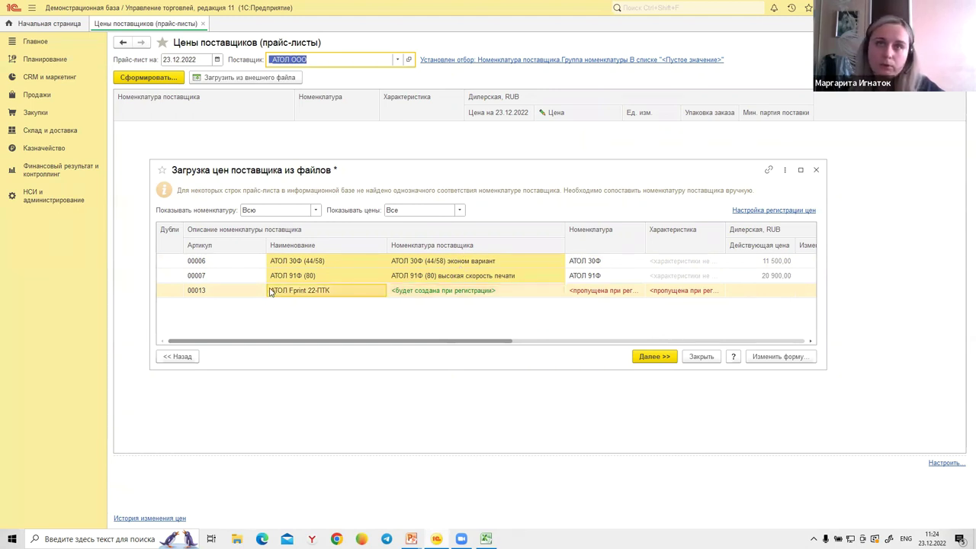
pyautogui.click(450, 295)
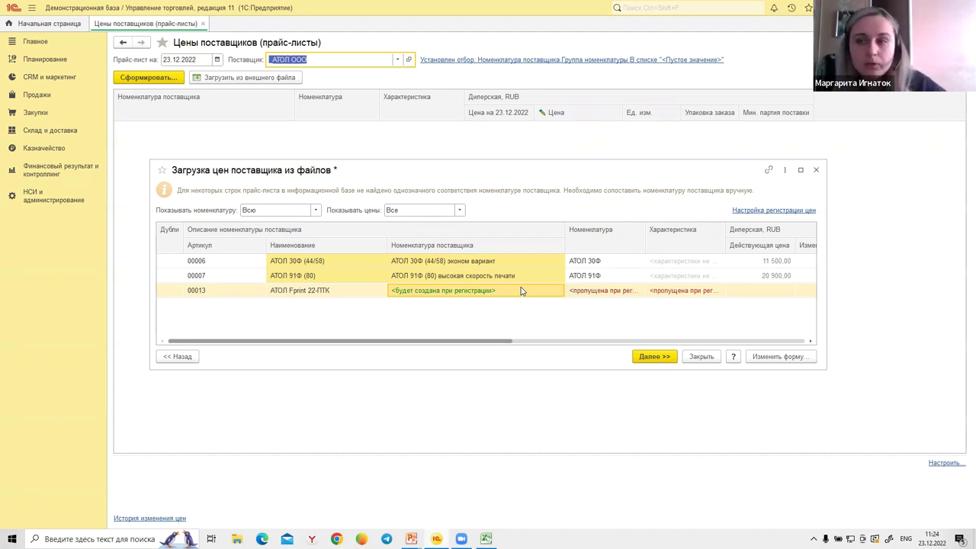
pyautogui.click(610, 294)
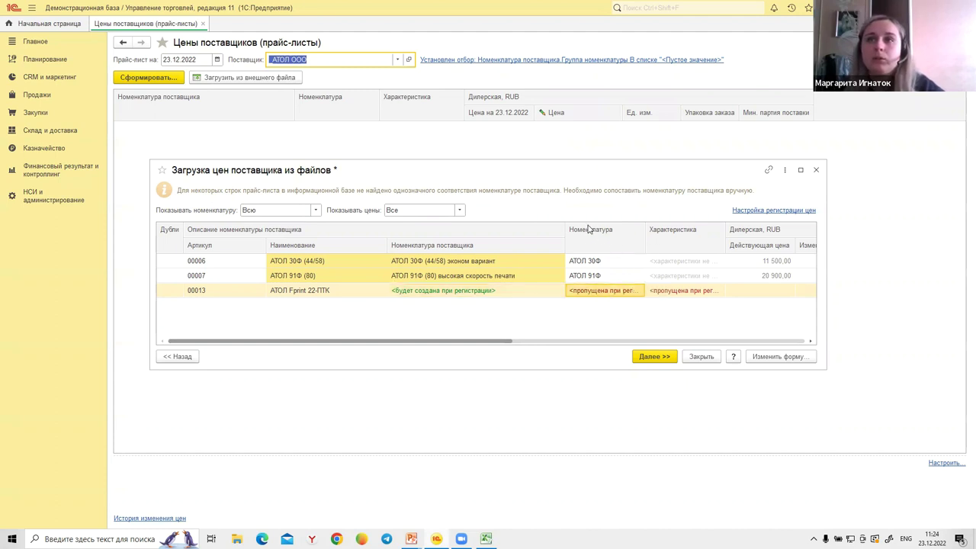
pyautogui.click(610, 291)
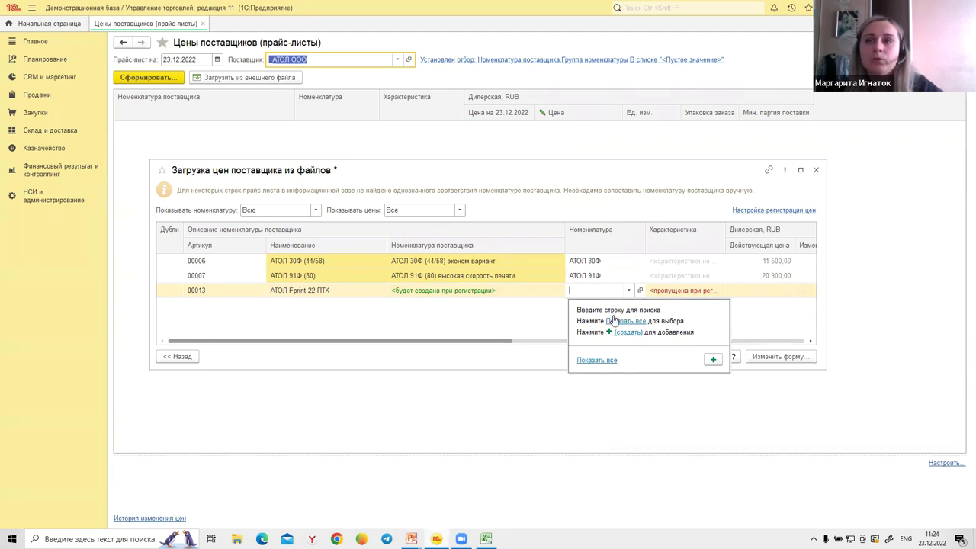
pyautogui.click(614, 321)
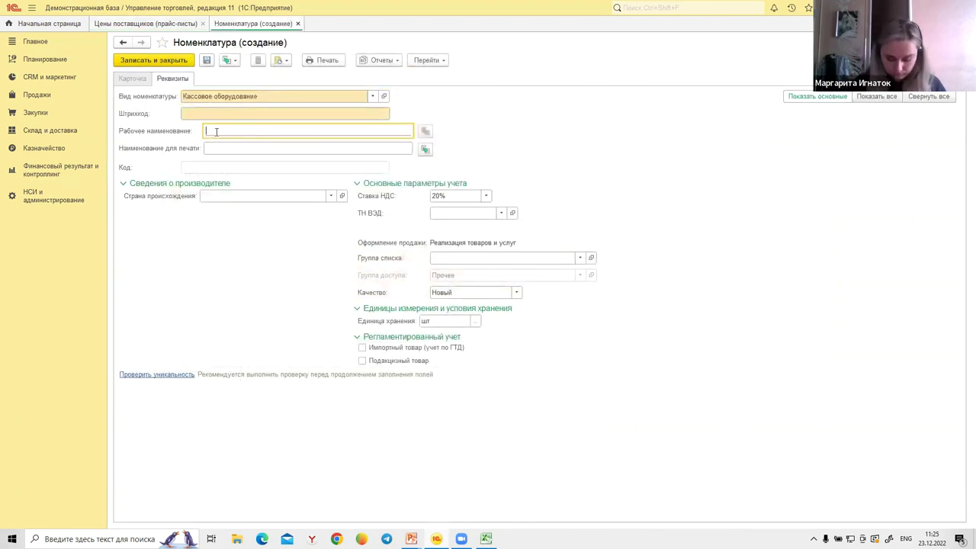
# Create the item АТОЛ FPRINT of kind Кассовое оборудование, save it, and select it as the match for АТОЛ Fprint 22-ПТК.
pyautogui.write('FN')
pyautogui.press('BackSpace')
pyautogui.press('BackSpace')
pyautogui.press('BackSpace')
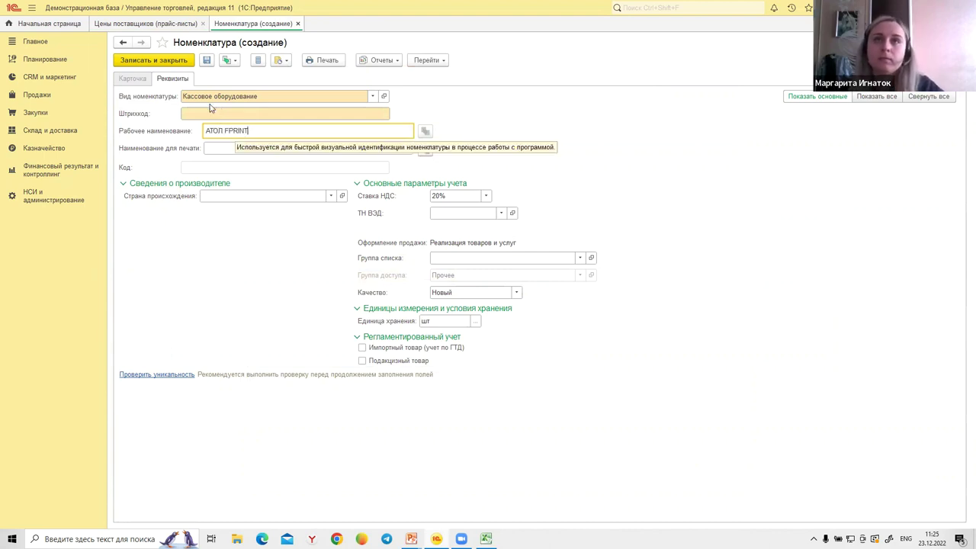
pyautogui.click(157, 61)
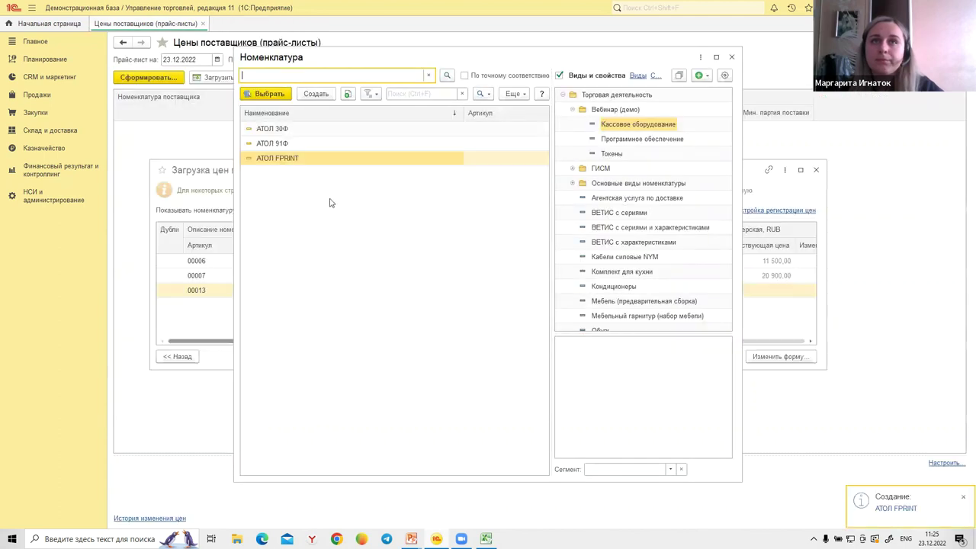
pyautogui.click(268, 96)
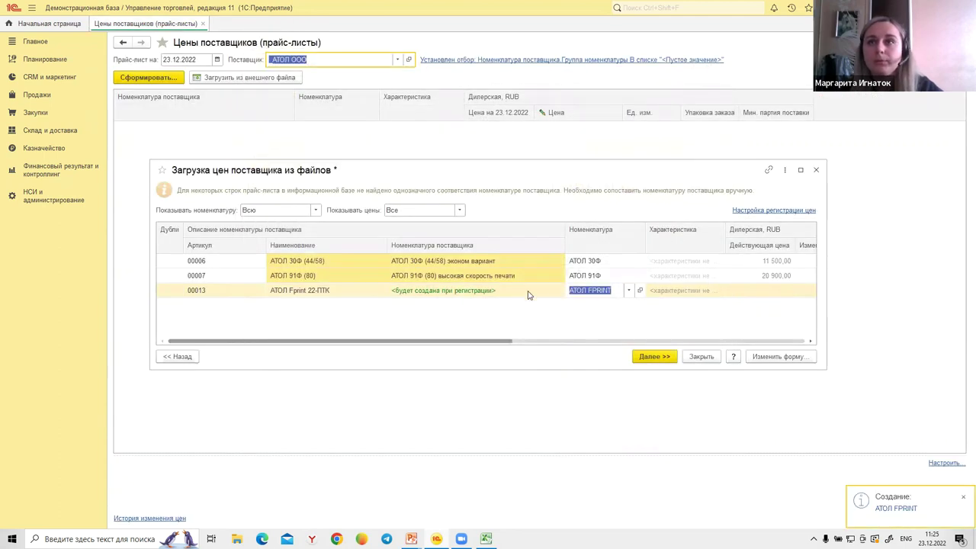
# Compare the current Дилерская prices with the new prices of the three items in the loading table.
pyautogui.moveTo(486, 346); pyautogui.dragTo(597, 343)
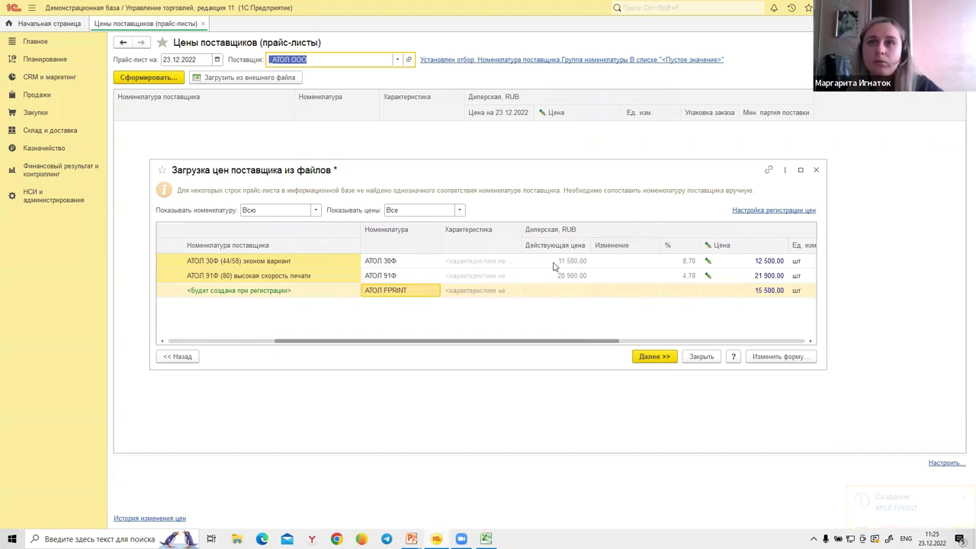
pyautogui.click(554, 274)
pyautogui.click(559, 265)
pyautogui.click(557, 276)
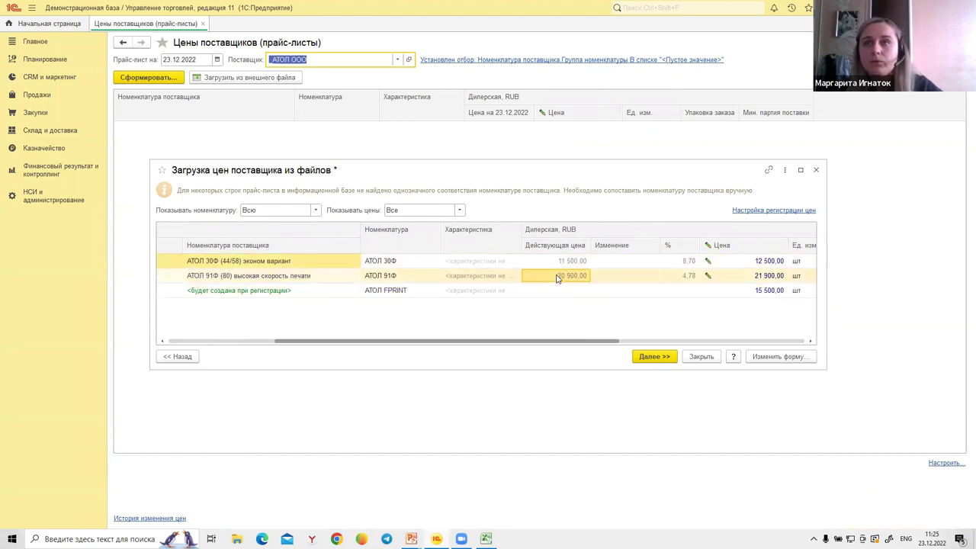
pyautogui.moveTo(589, 341); pyautogui.dragTo(653, 344)
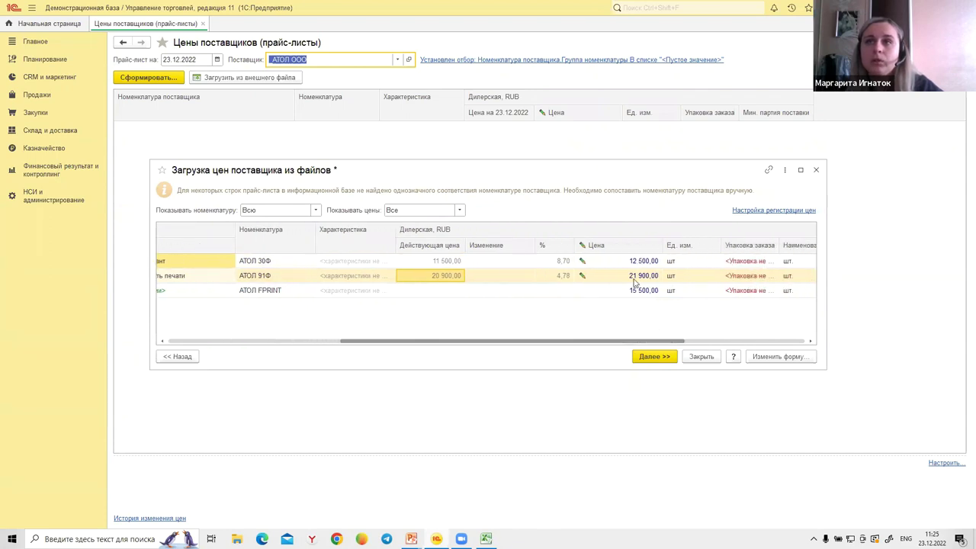
pyautogui.click(633, 273)
pyautogui.click(630, 290)
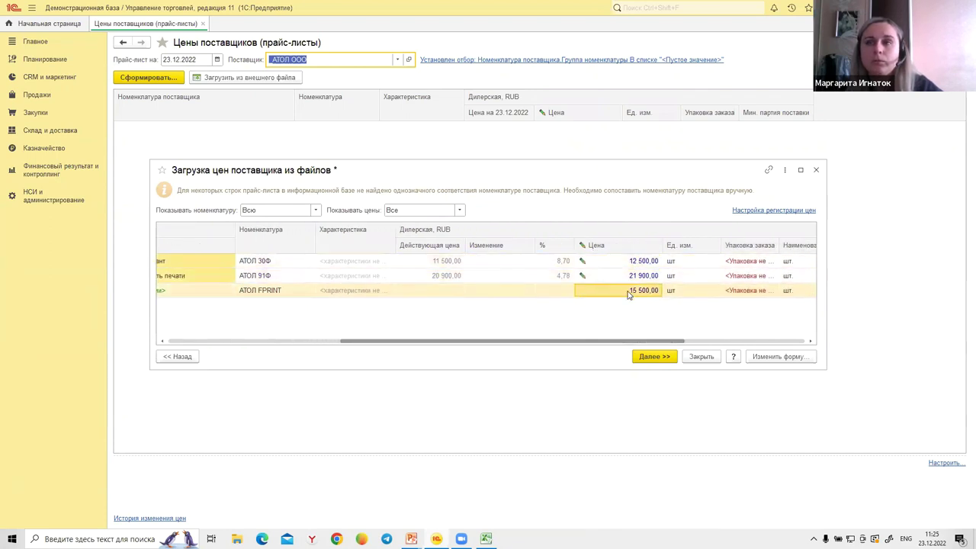
# Check the Упаковка заказа choice for the АТОЛ 30Ф row without selecting one, and widen the Упаковка заказа and Наименование упак. columns.
pyautogui.moveTo(636, 345); pyautogui.dragTo(688, 343)
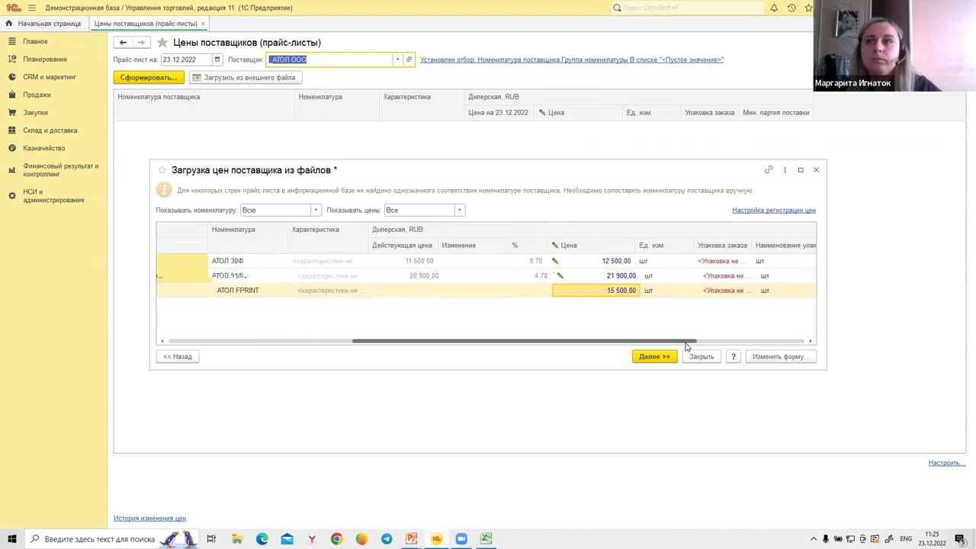
pyautogui.click(660, 260)
pyautogui.click(658, 261)
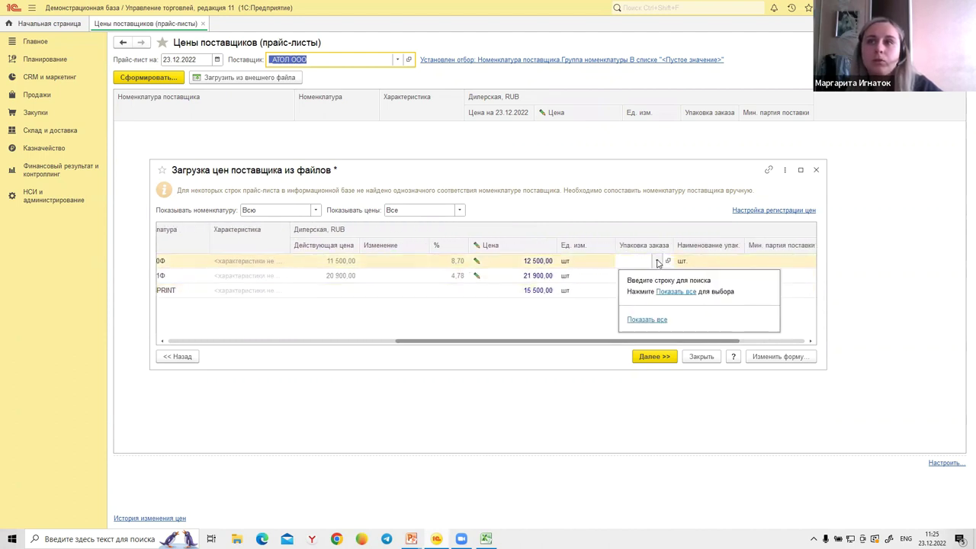
pyautogui.click(664, 293)
pyautogui.press('Escape')
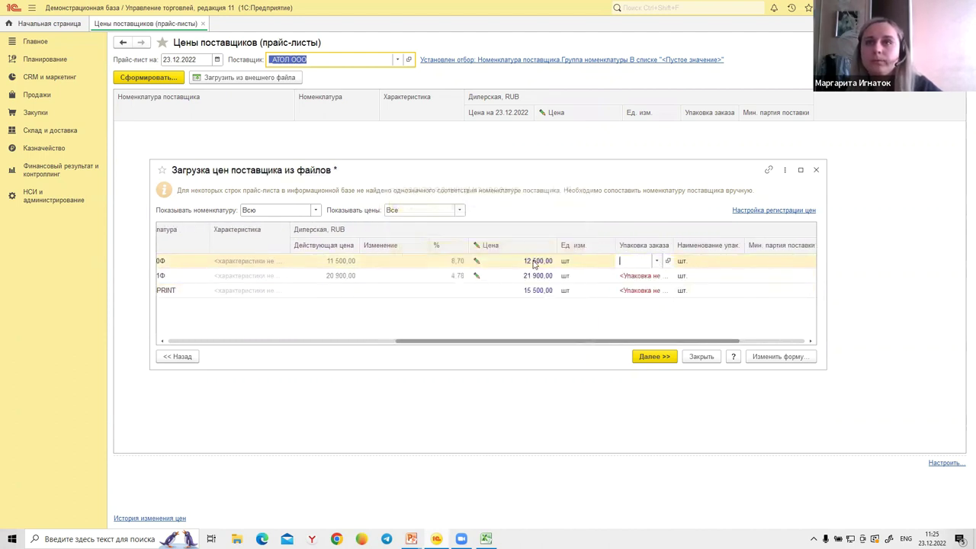
pyautogui.click(651, 279)
pyautogui.click(707, 264)
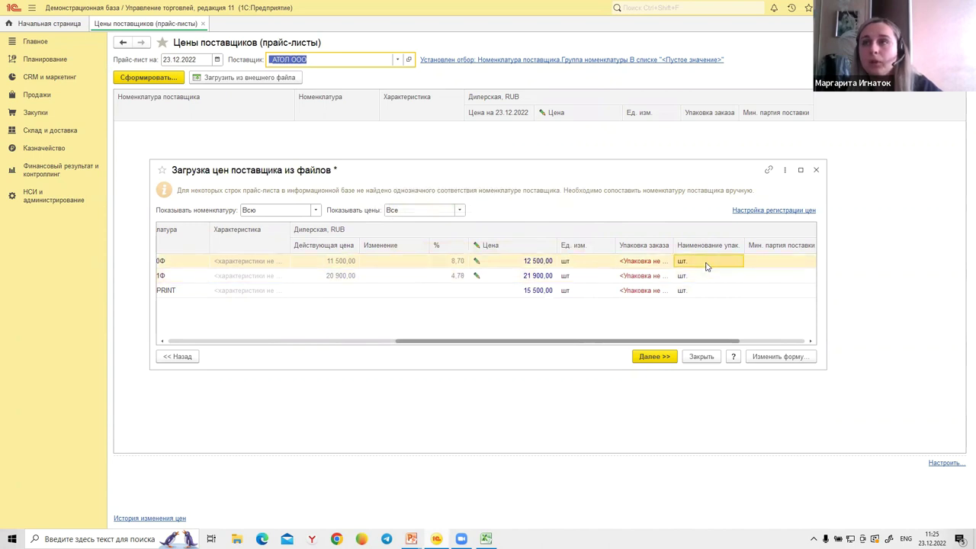
pyautogui.moveTo(676, 248); pyautogui.dragTo(683, 249)
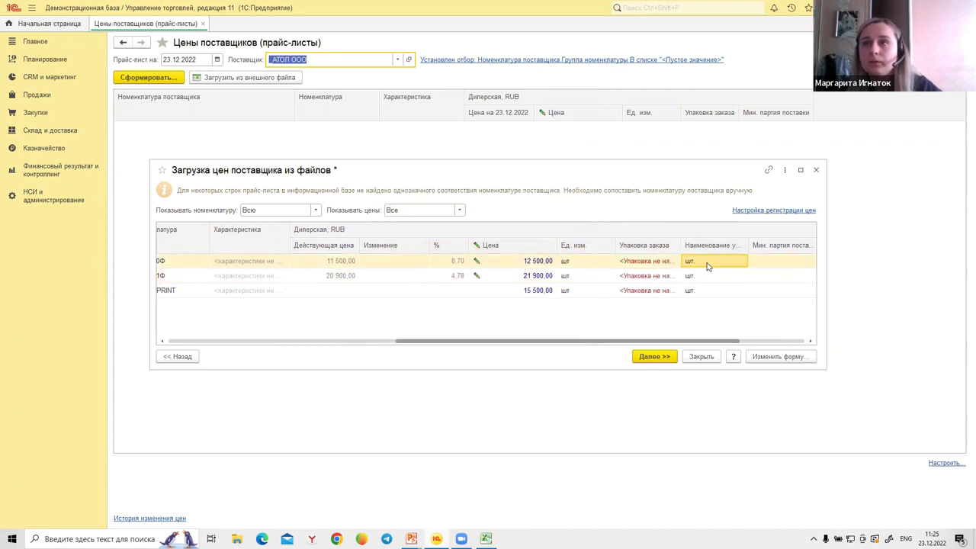
pyautogui.moveTo(749, 249); pyautogui.dragTo(755, 249)
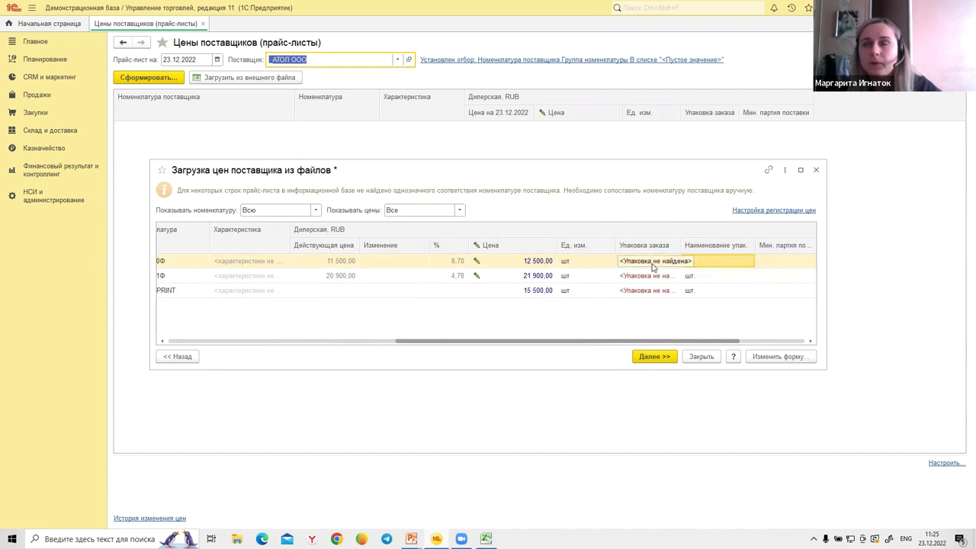
# Proceed to the final stage of the price loading and complete it without a comment.
pyautogui.click(655, 357)
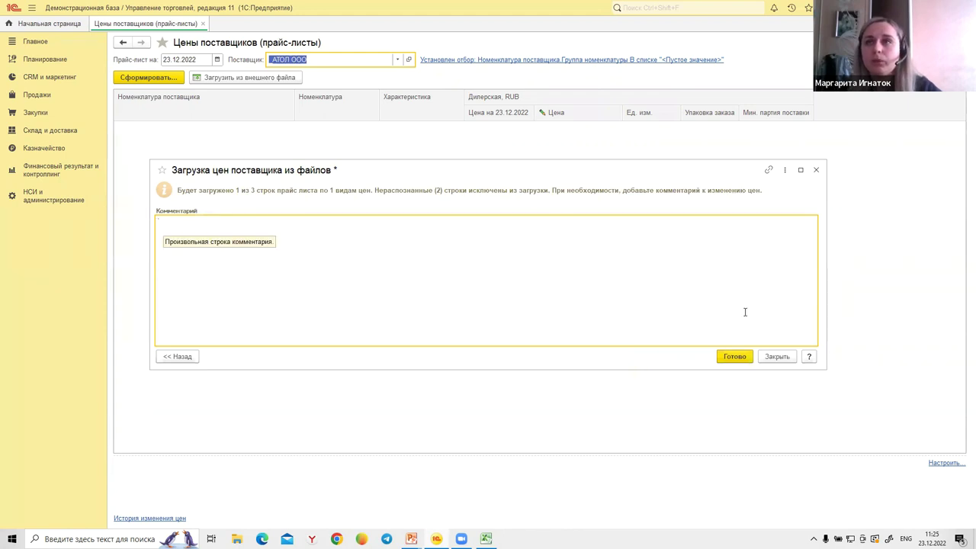
pyautogui.click(725, 360)
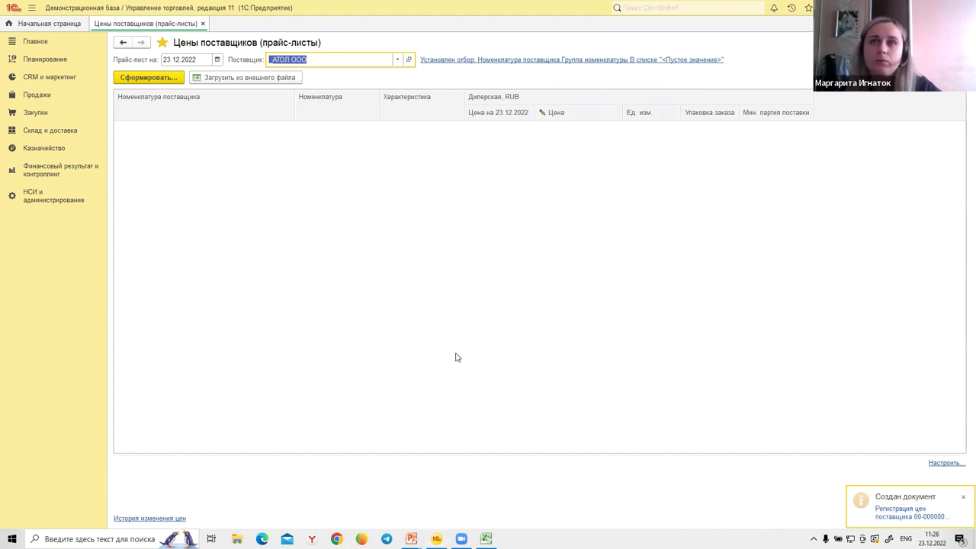
# Open the newest document from the price change history and check the loaded prices and the matched АТОЛ FPRINT item.
pyautogui.click(156, 518)
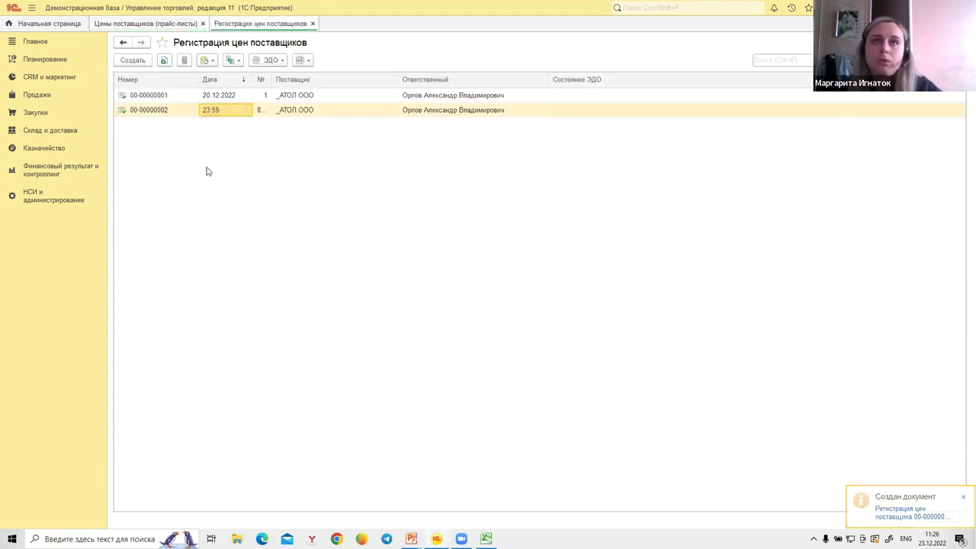
pyautogui.doubleClick(224, 110)
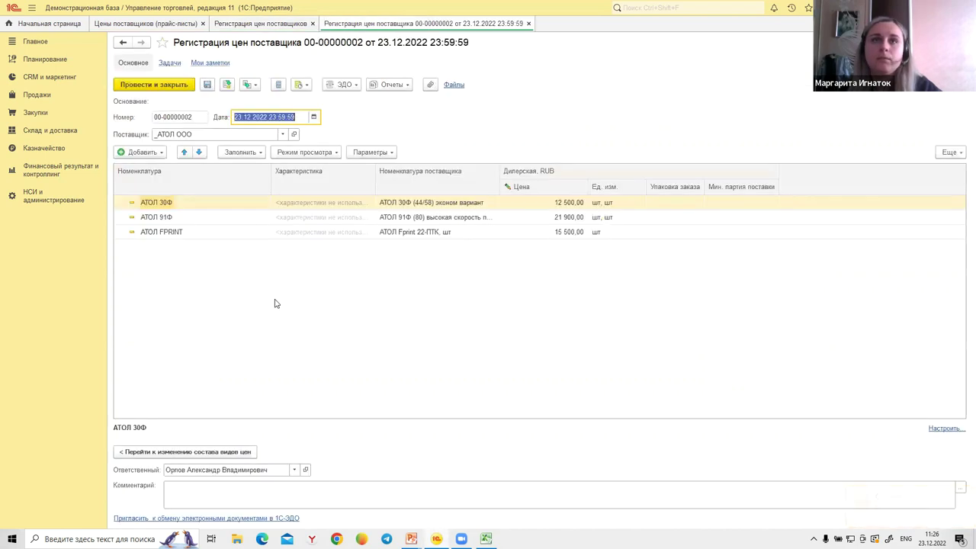
pyautogui.click(534, 207)
pyautogui.click(538, 218)
pyautogui.click(536, 233)
pyautogui.click(413, 233)
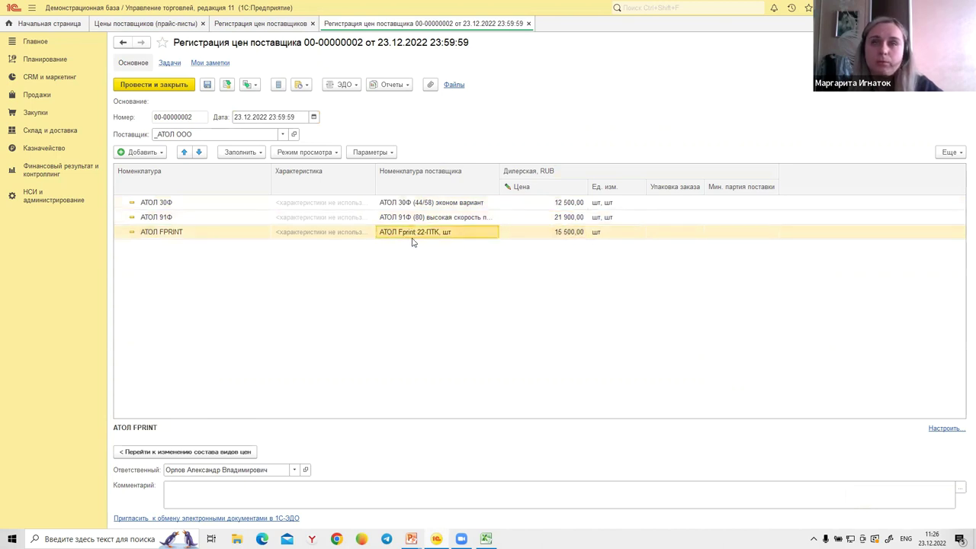
pyautogui.click(158, 235)
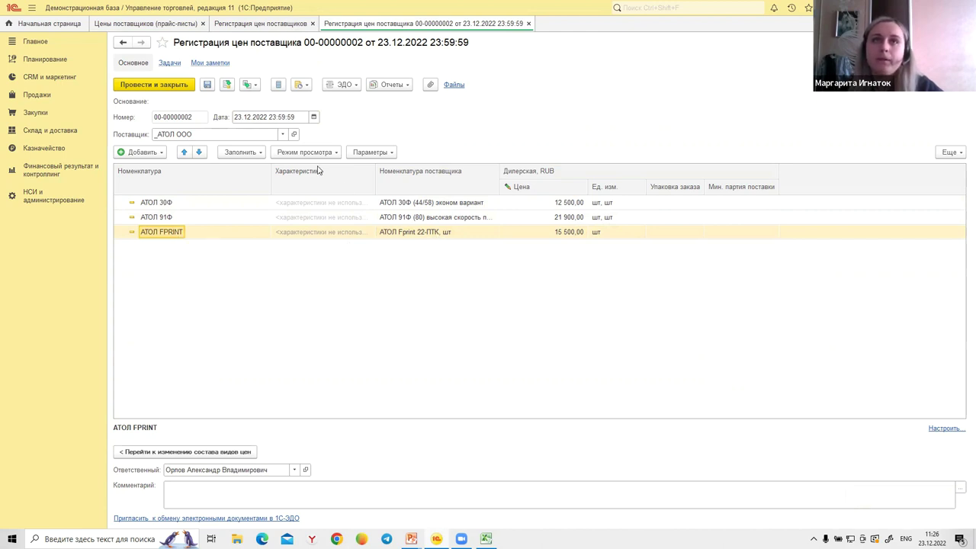
# Check the АТОЛ Fprint 22-ПТК entry in the supplier's partner item list, and close the partner card, the document and the history.
pyautogui.click(279, 134)
pyautogui.click(293, 134)
pyautogui.click(792, 63)
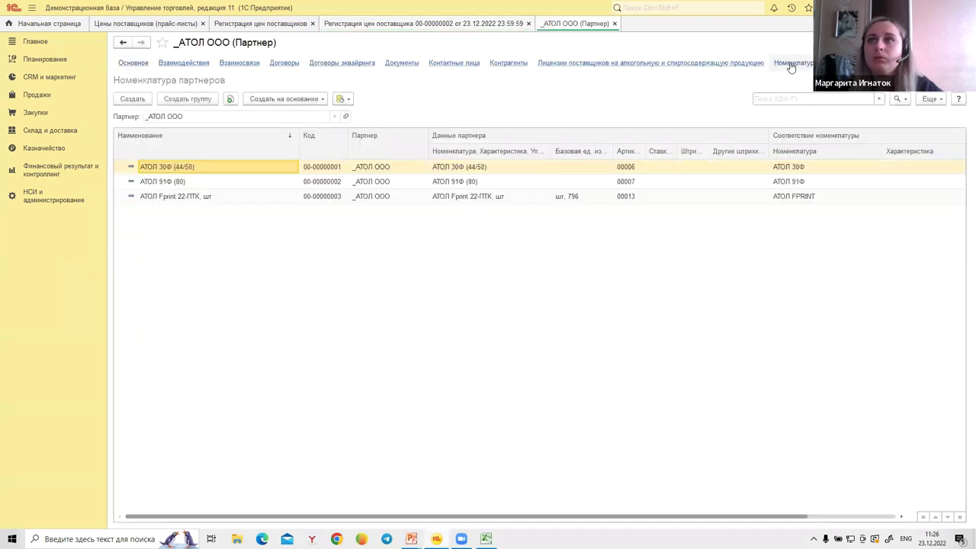
pyautogui.click(179, 198)
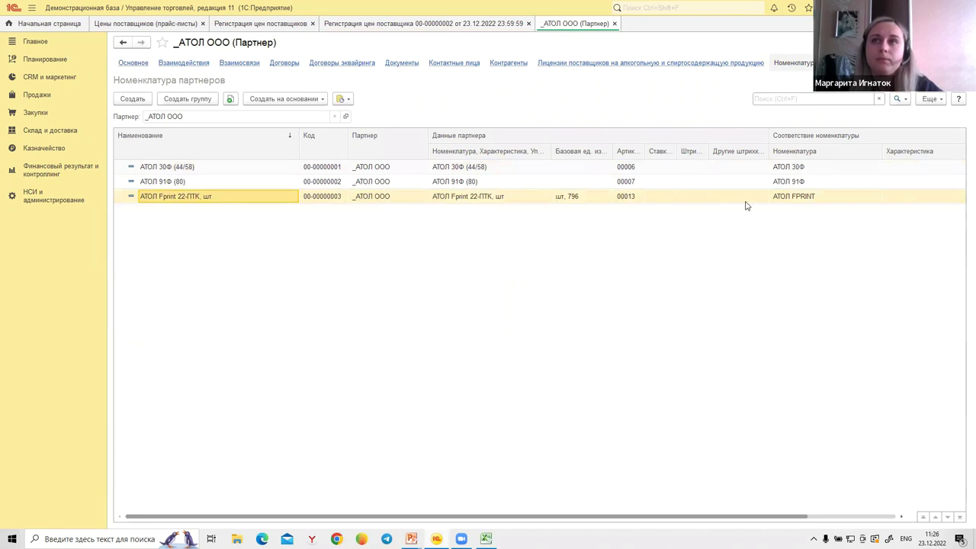
pyautogui.press('Escape')
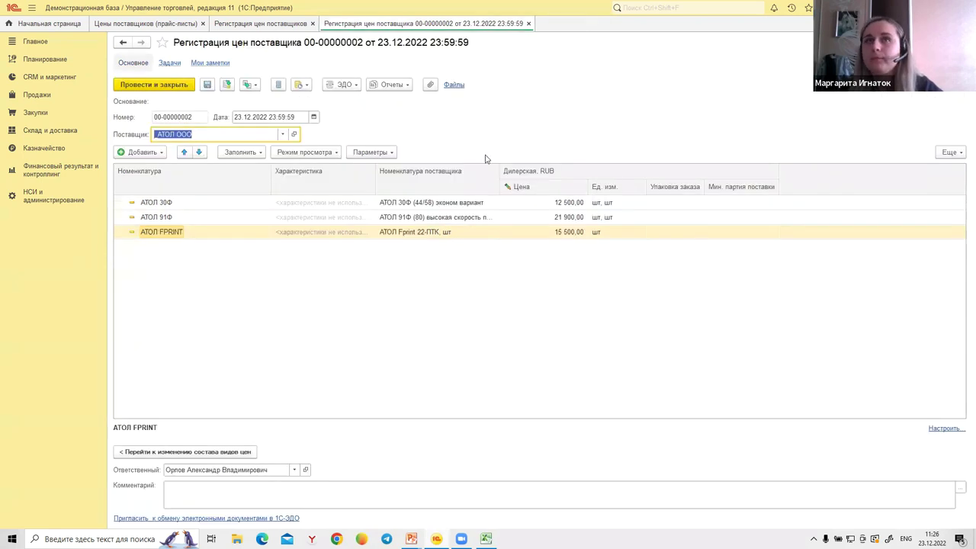
pyautogui.click(529, 24)
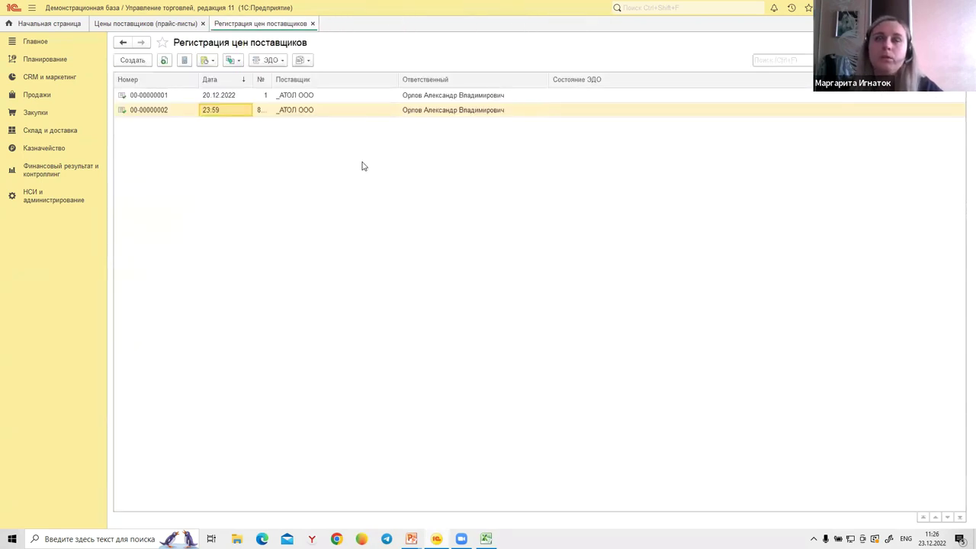
pyautogui.click(312, 24)
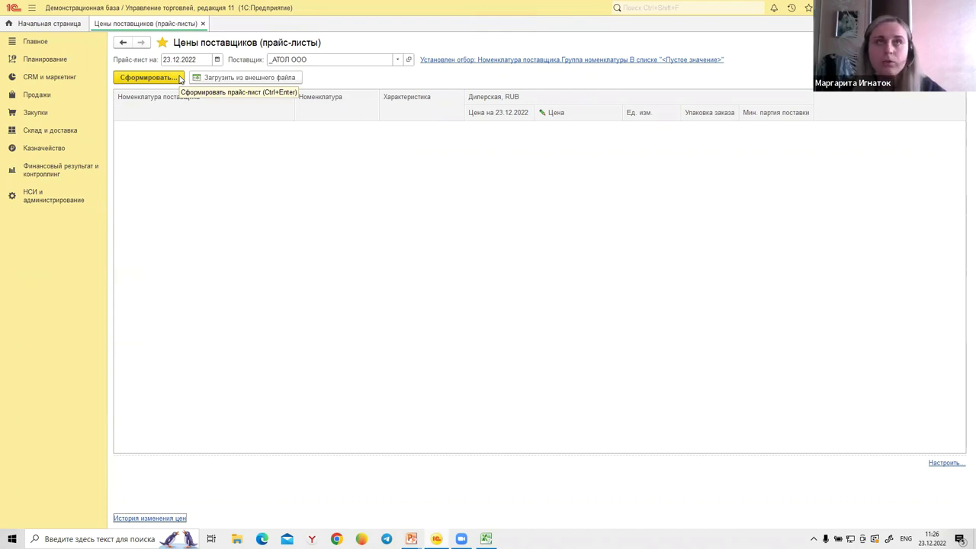
pyautogui.click(179, 78)
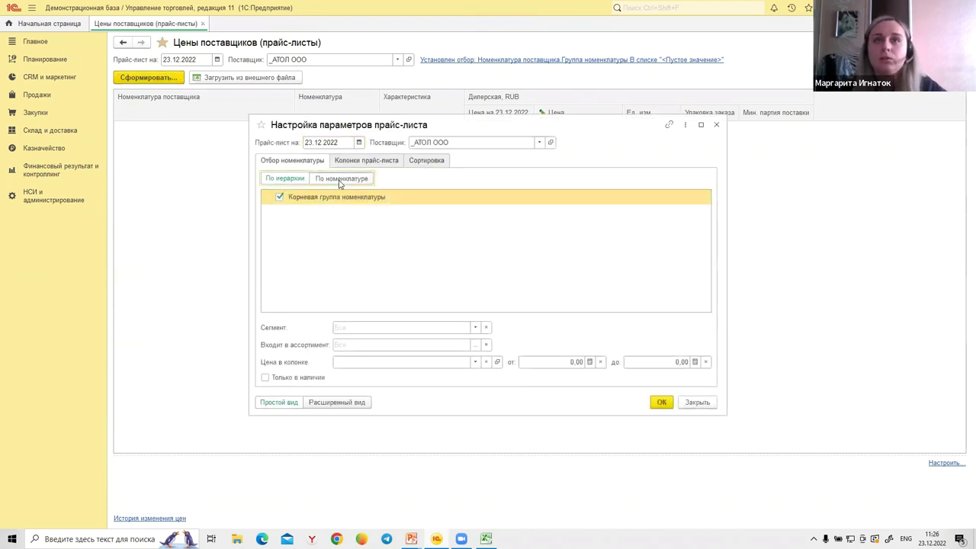
pyautogui.click(340, 180)
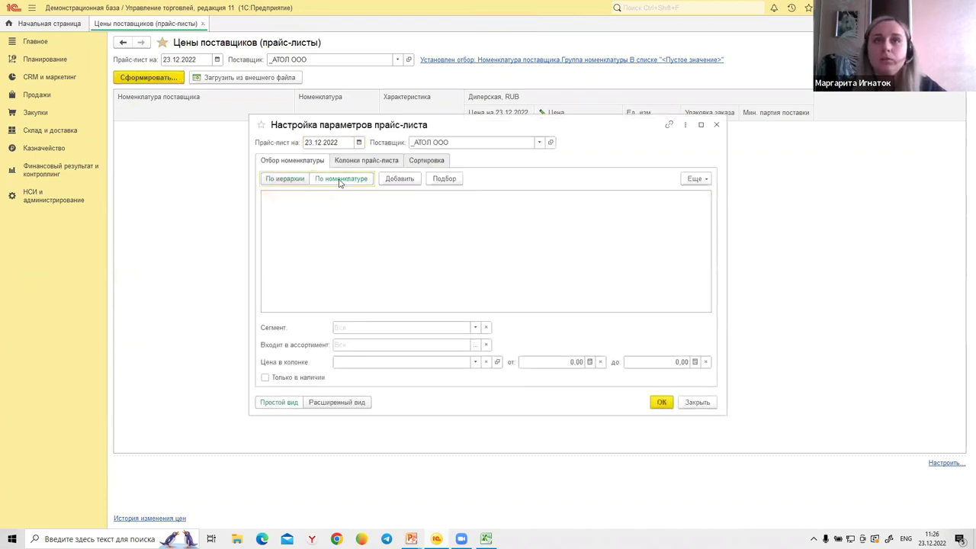
pyautogui.click(445, 178)
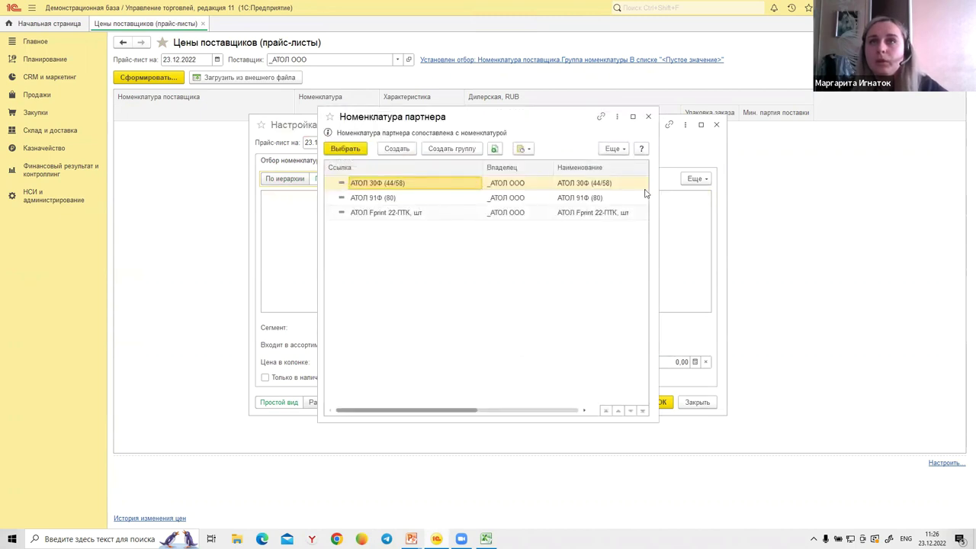
pyautogui.click(648, 116)
pyautogui.click(716, 125)
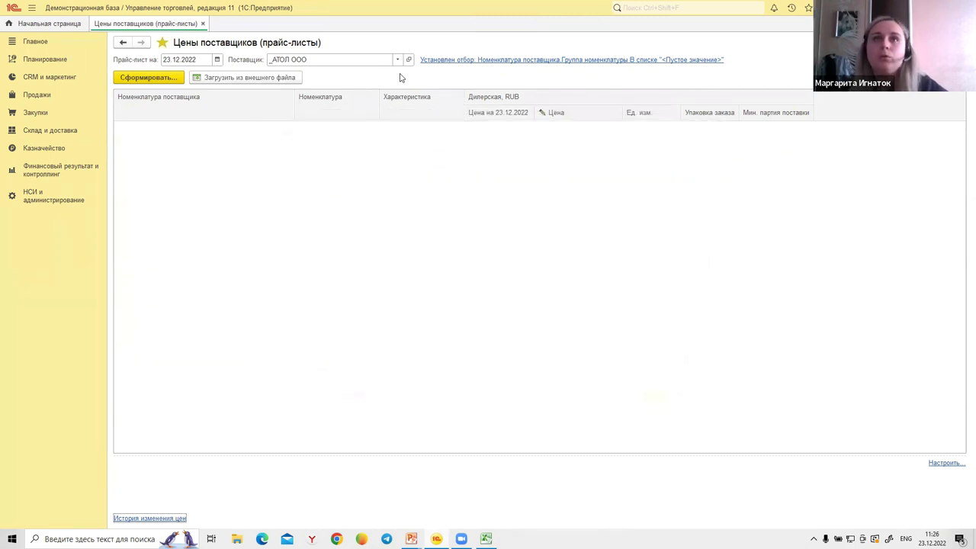
# Change the price list's supplier to _1С ООО from the full list of partners.
pyautogui.click(398, 60)
pyautogui.click(300, 98)
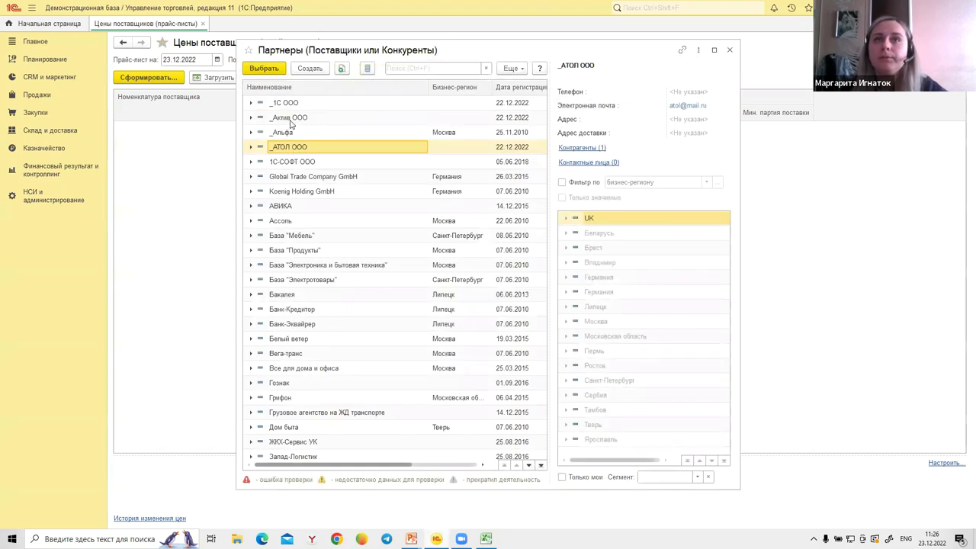
pyautogui.click(290, 119)
pyautogui.click(291, 104)
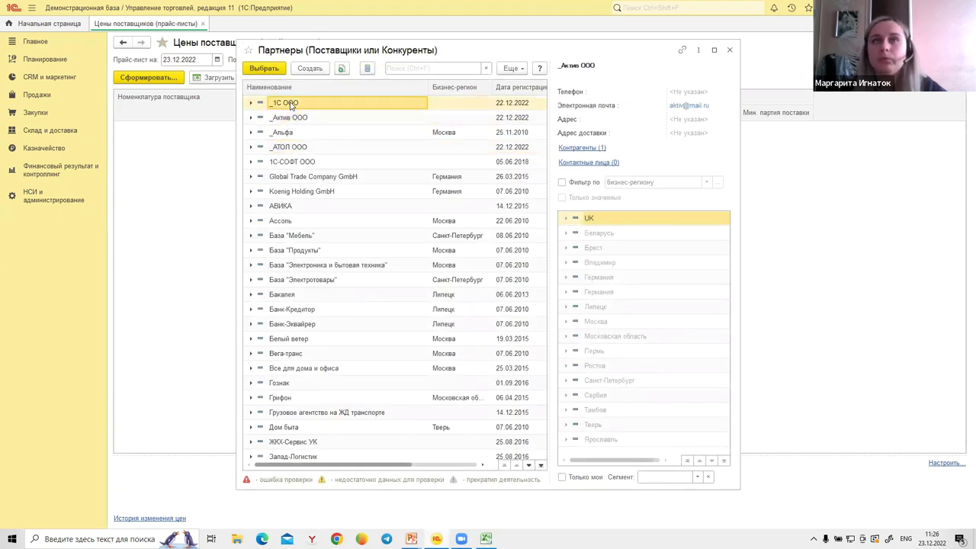
pyautogui.doubleClick(291, 104)
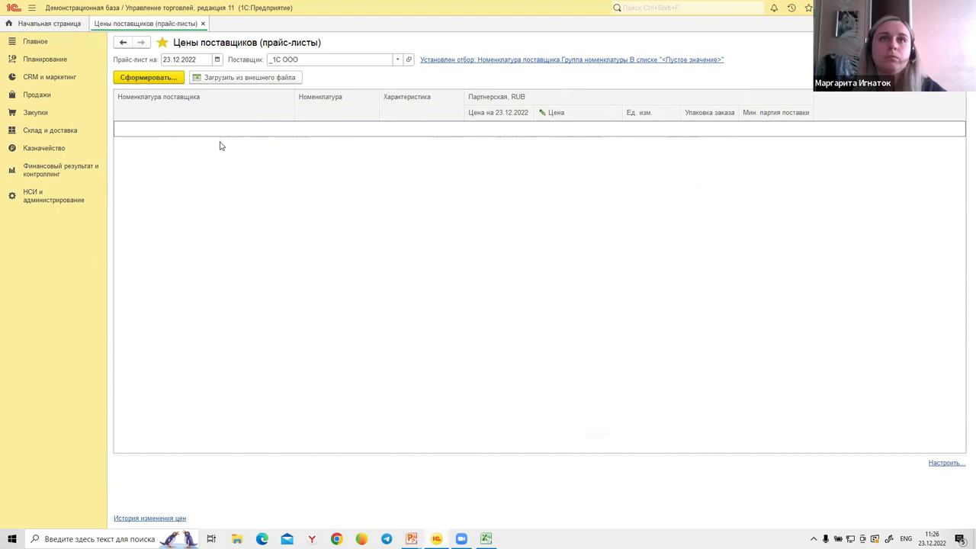
# In the price-list parameters, filter by individual items and pick БП ПРОФ, ЗУП ПРОФ and УТ ПРОФ from the 1С ПО group.
pyautogui.click(169, 80)
pyautogui.click(339, 178)
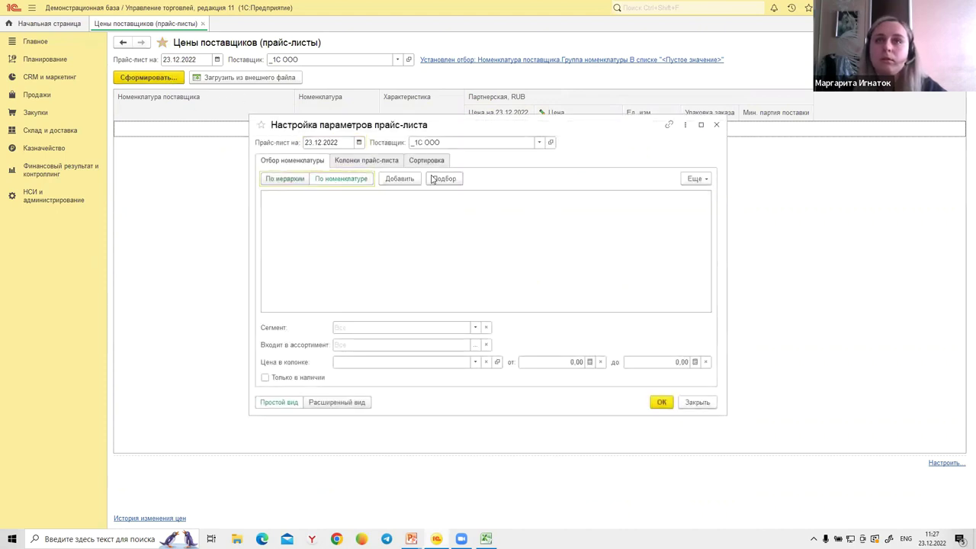
pyautogui.click(444, 178)
pyautogui.click(332, 183)
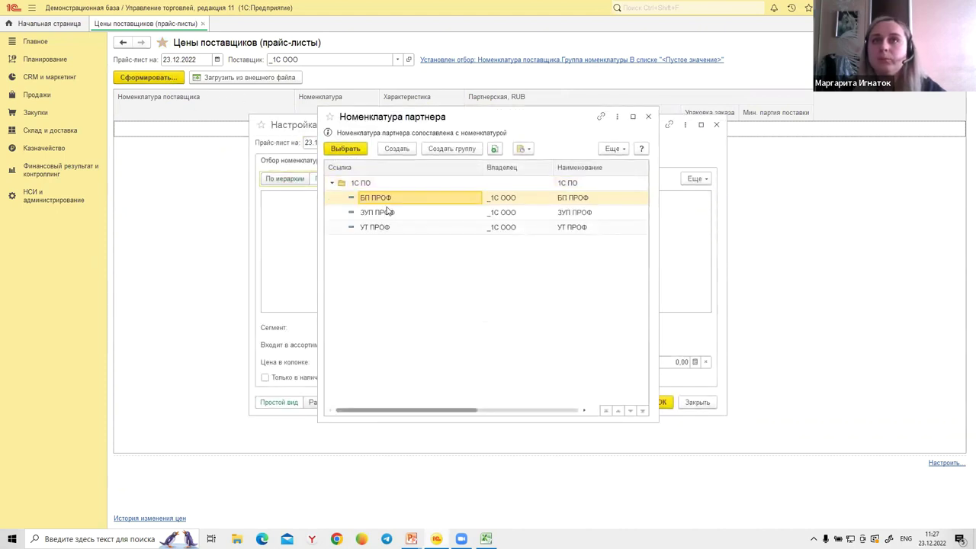
pyautogui.doubleClick(387, 200)
pyautogui.doubleClick(388, 213)
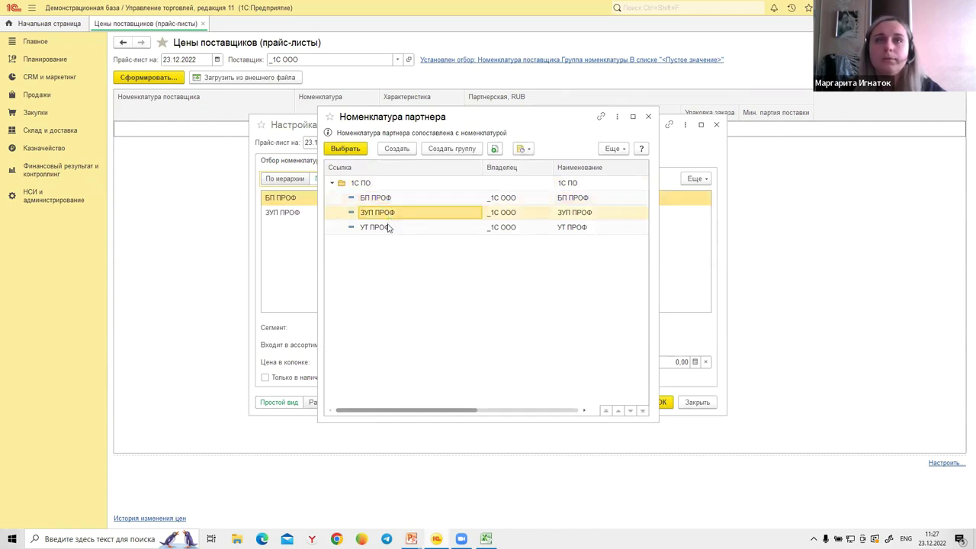
pyautogui.doubleClick(389, 228)
pyautogui.click(648, 116)
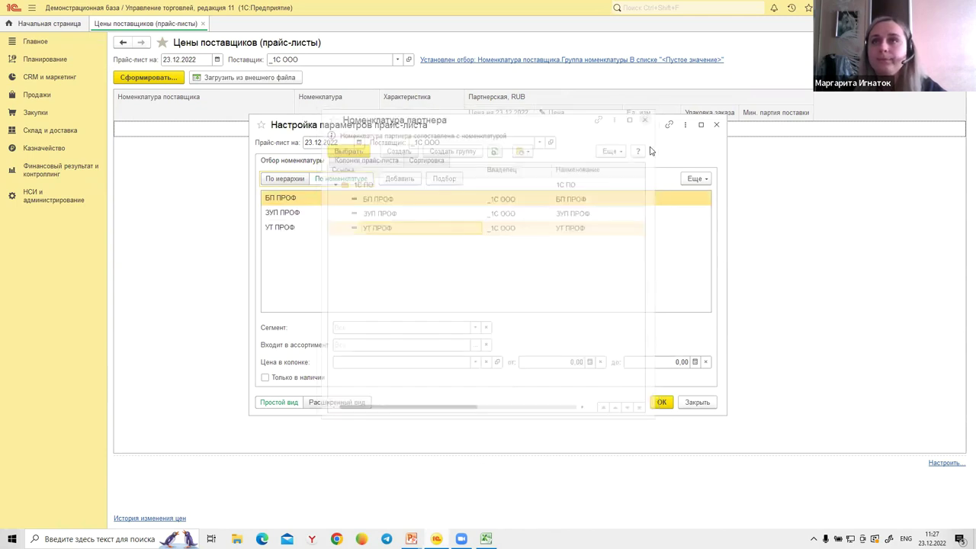
# Check that the Партнерская price type is included among the price-list columns, and generate the price list.
pyautogui.click(389, 161)
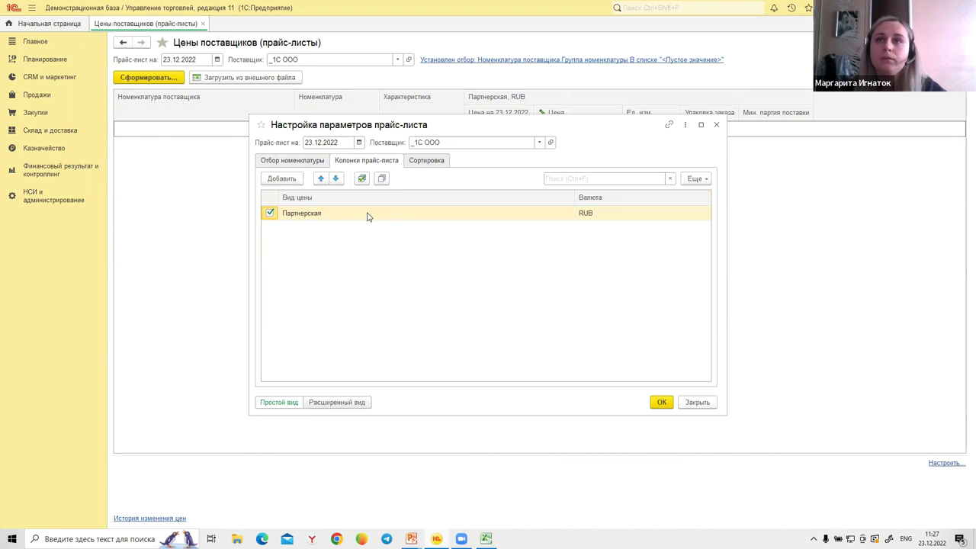
pyautogui.click(285, 219)
pyautogui.click(296, 164)
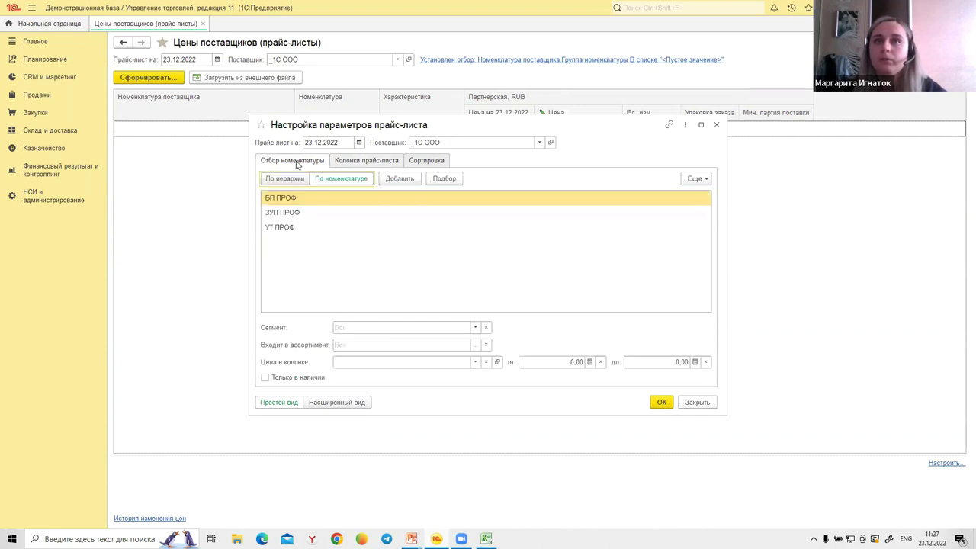
pyautogui.click(654, 404)
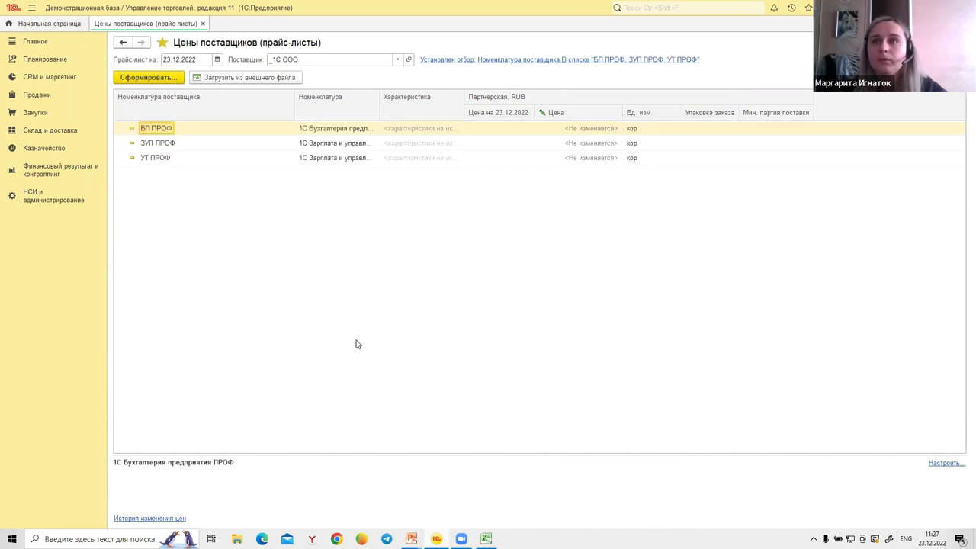
# Set the Партнерская price to 8 000 RUB for БП ПРОФ and 5 000 RUB for ЗУП ПРОФ.
pyautogui.click(578, 130)
pyautogui.click(585, 129)
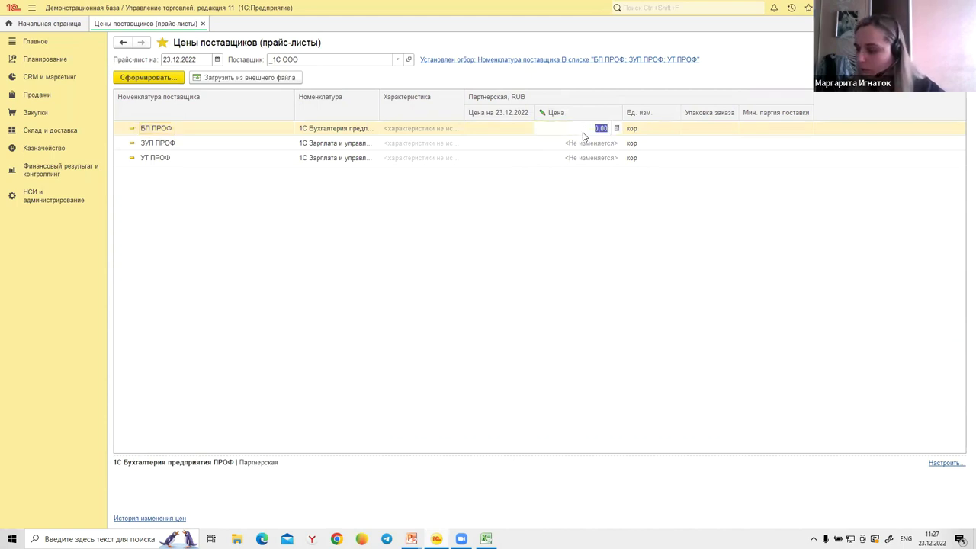
pyautogui.write('8 000')
pyautogui.press('Return')
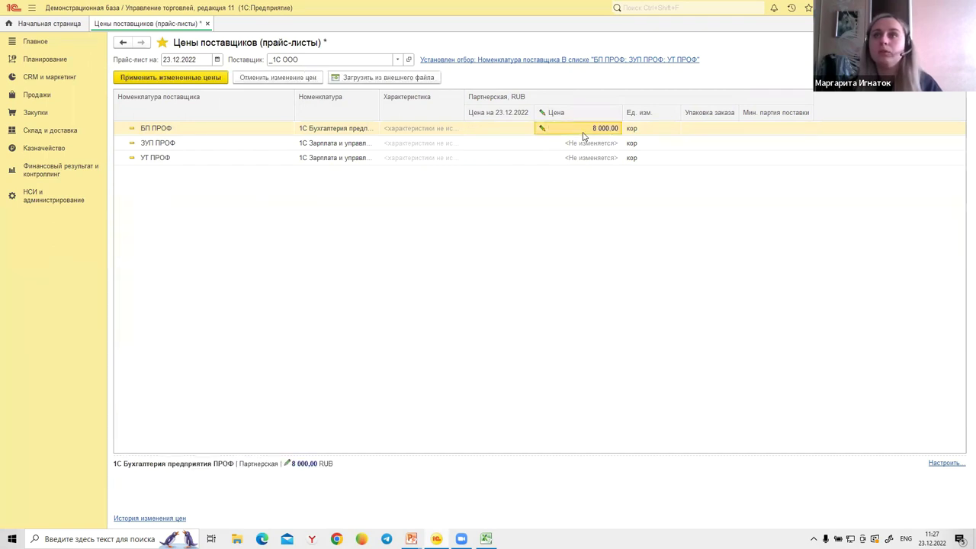
pyautogui.click(584, 143)
pyautogui.click(584, 144)
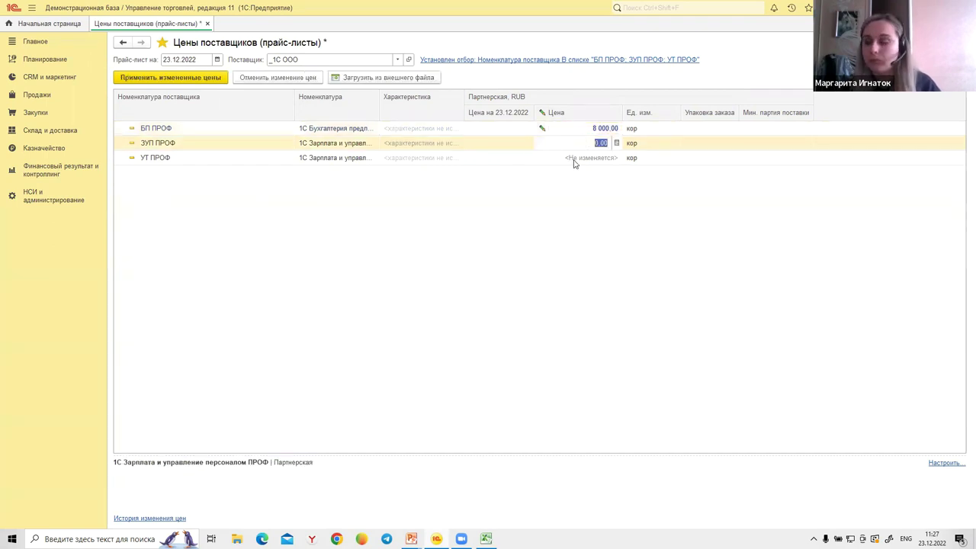
pyautogui.write('5000')
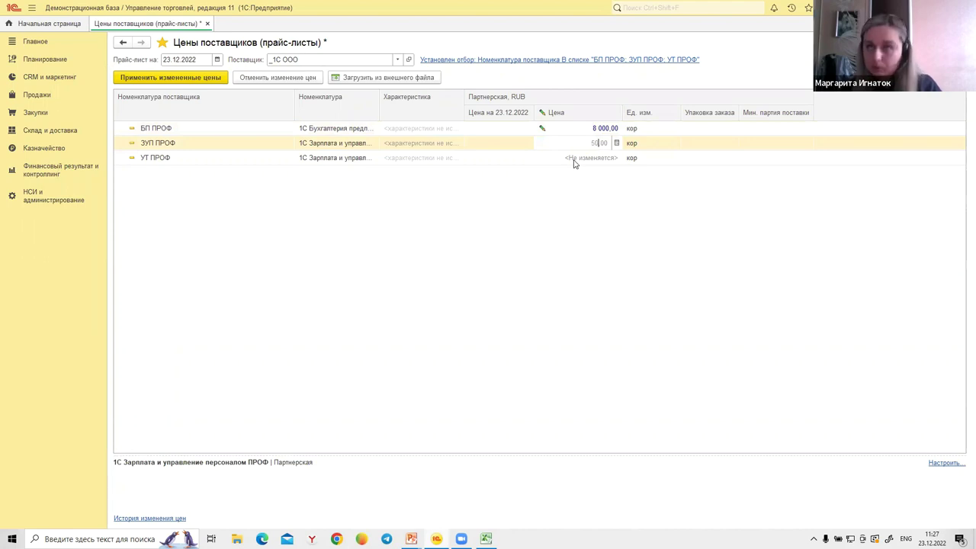
pyautogui.press('Return')
# Set the Партнерская price of УТ ПРОФ to 12 000 RUB, keeping its unit of measure.
pyautogui.click(579, 161)
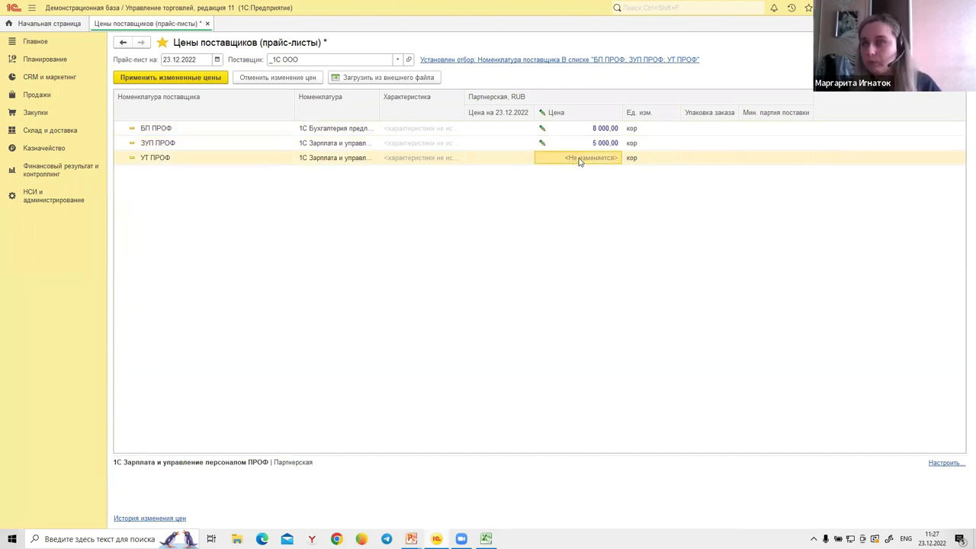
pyautogui.click(579, 161)
pyautogui.write('12 000,00')
pyautogui.press('Return')
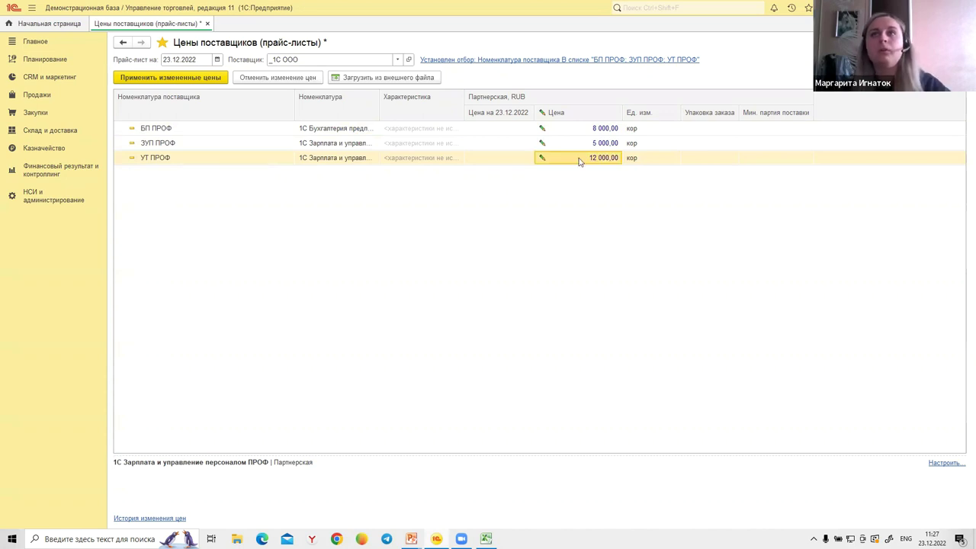
pyautogui.click(664, 134)
pyautogui.click(651, 157)
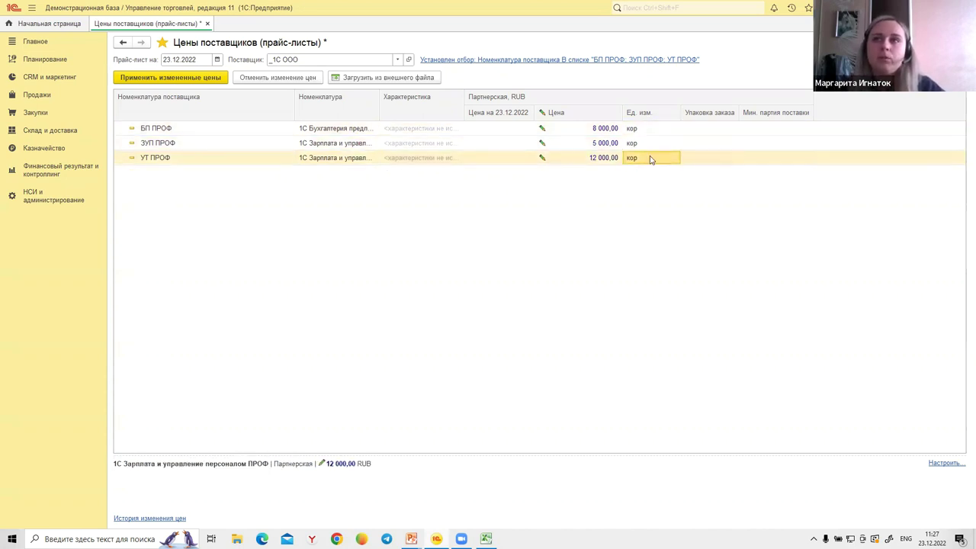
# Set the price-list date to 20.12.2022.
pyautogui.click(218, 59)
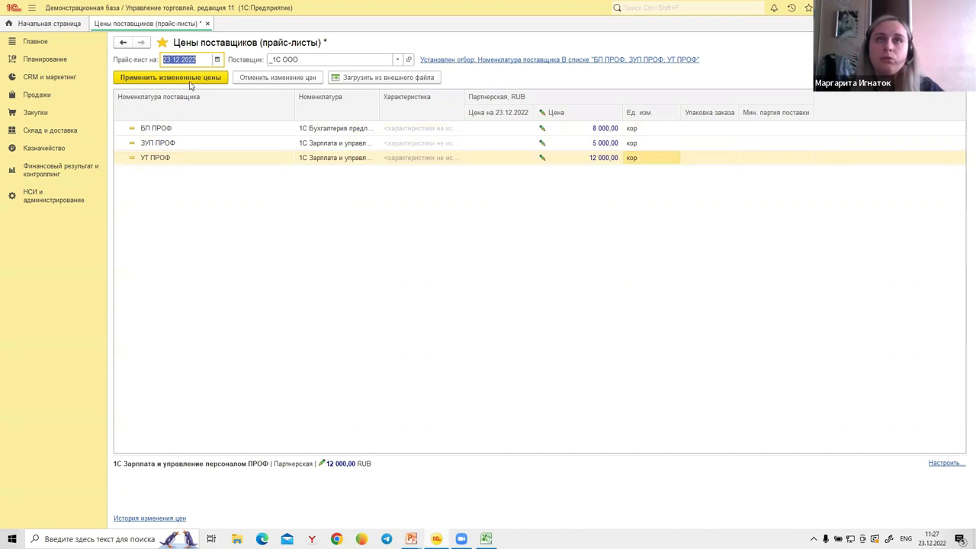
pyautogui.click(216, 60)
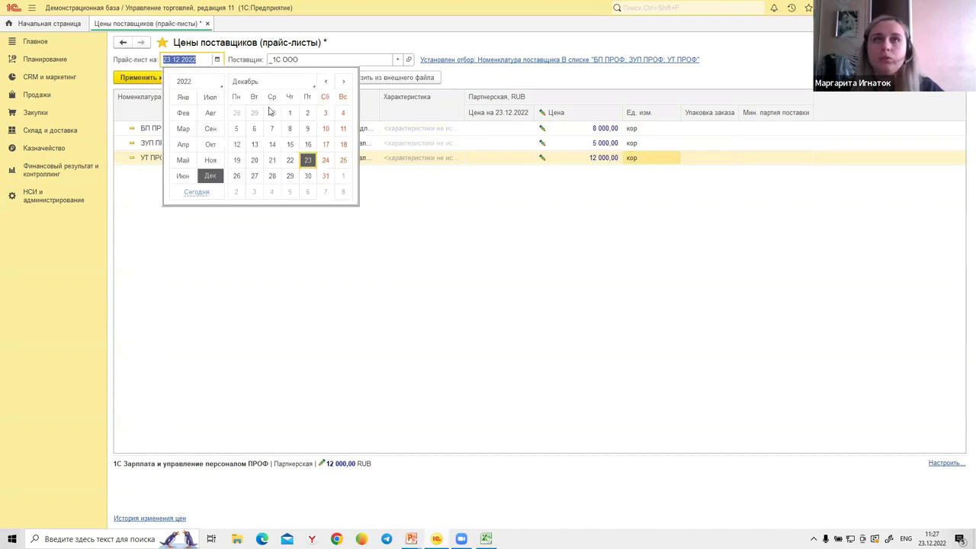
pyautogui.click(252, 160)
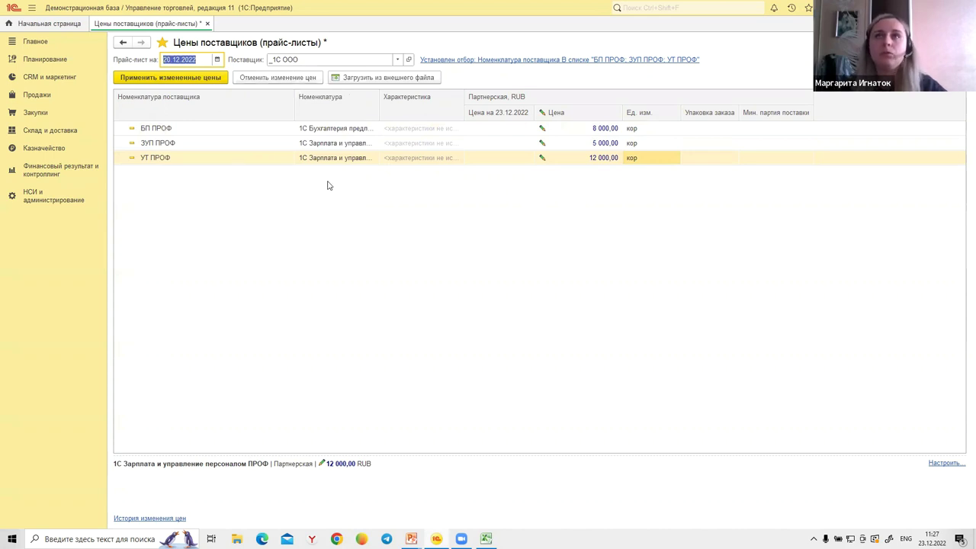
# Try to apply the changed prices with Записать и провести and no comment, and check the price change history.
pyautogui.click(207, 79)
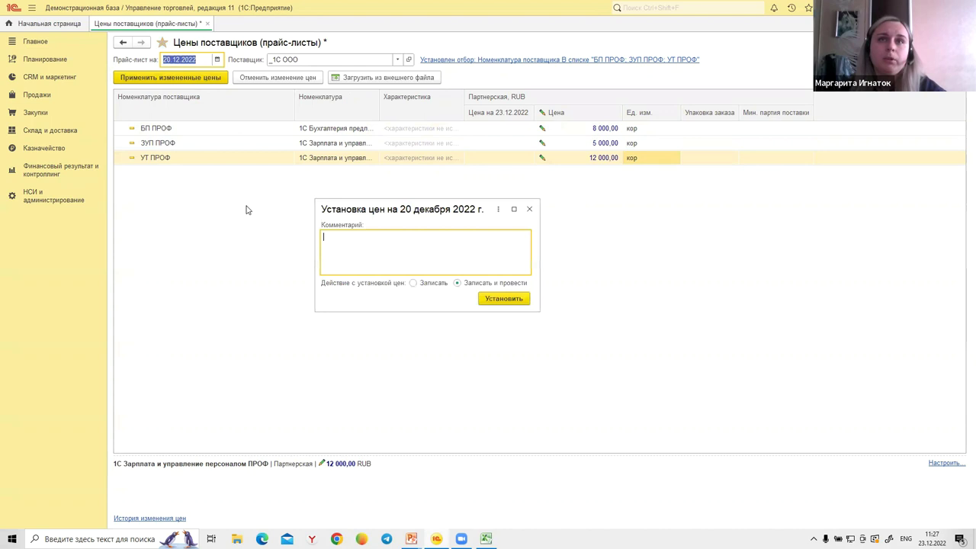
pyautogui.click(494, 300)
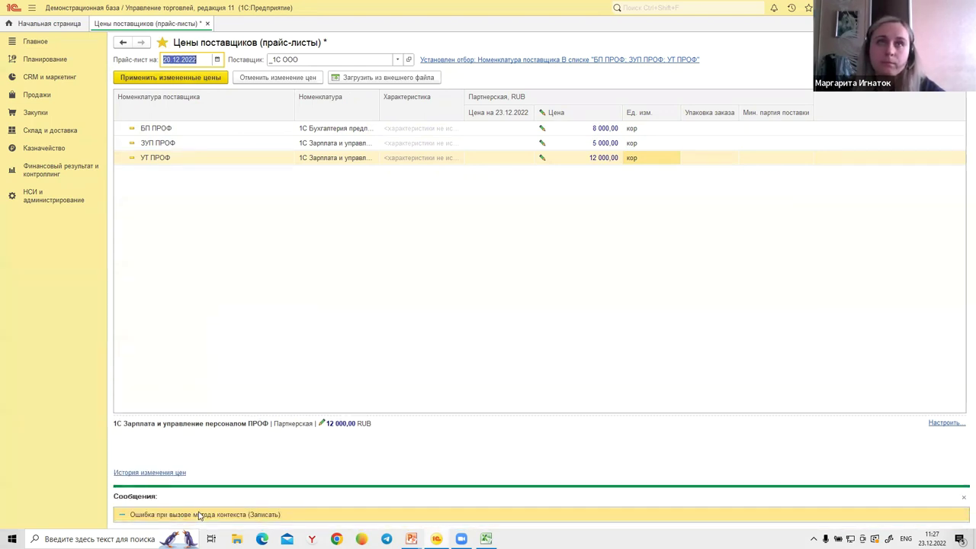
pyautogui.click(962, 501)
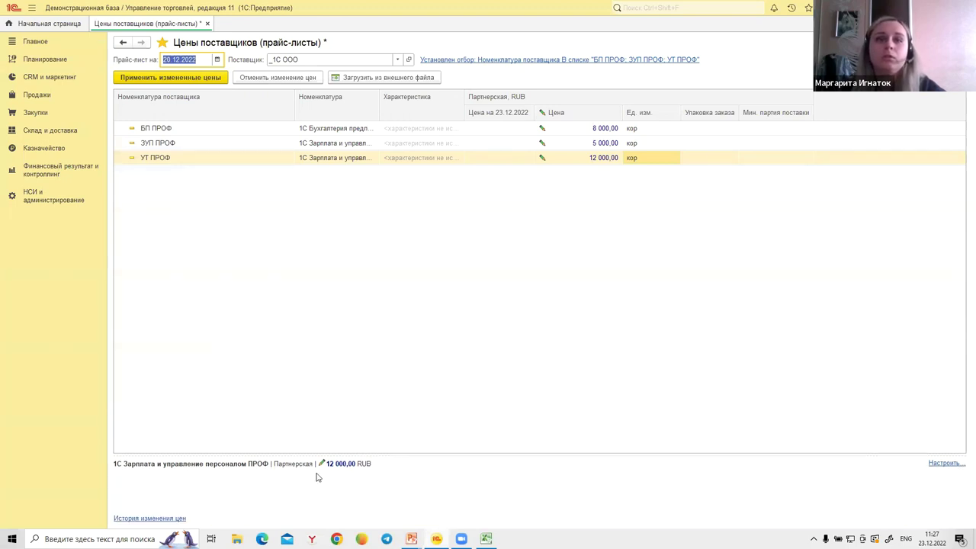
pyautogui.click(155, 518)
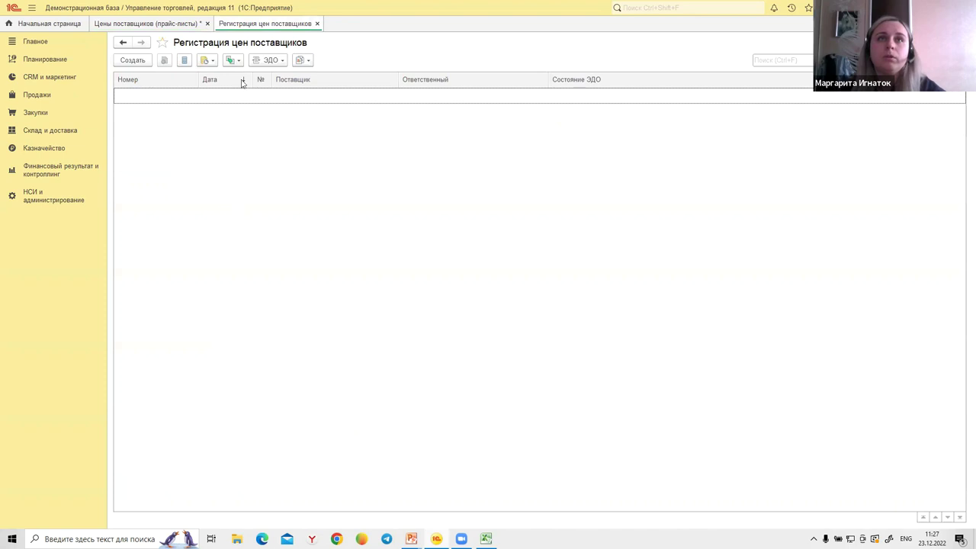
pyautogui.click(317, 23)
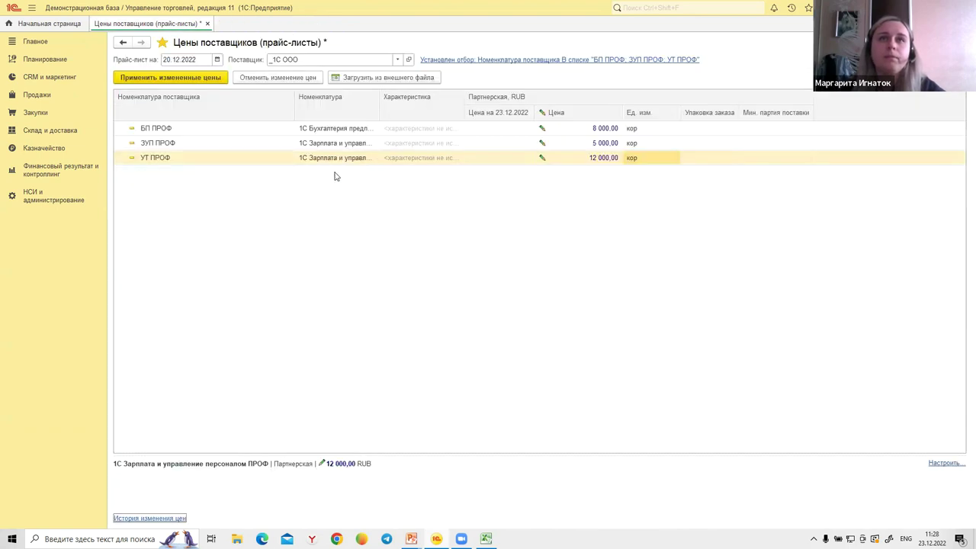
# Set the price-list date to 23.12.2022 and apply the changed prices with the Записать option, without a comment.
pyautogui.click(216, 59)
pyautogui.click(307, 161)
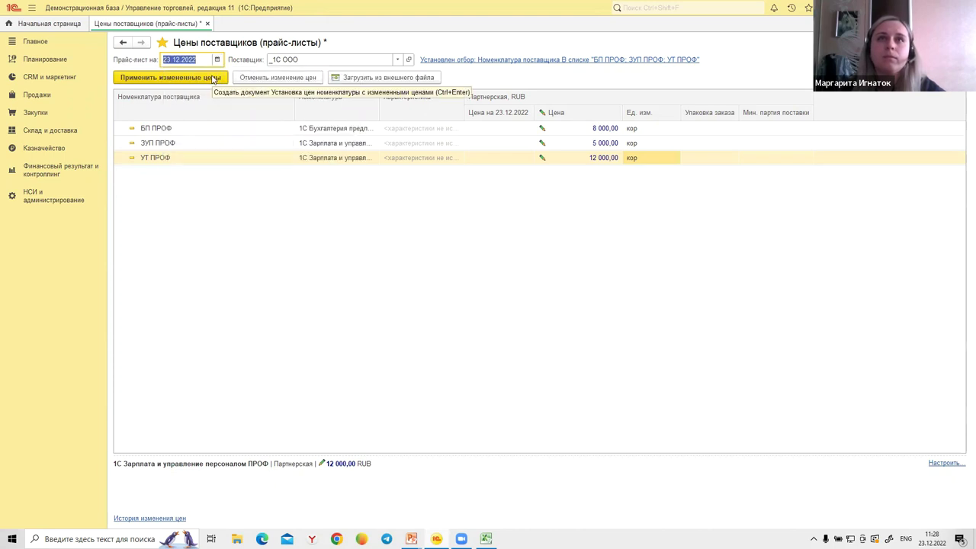
pyautogui.click(214, 79)
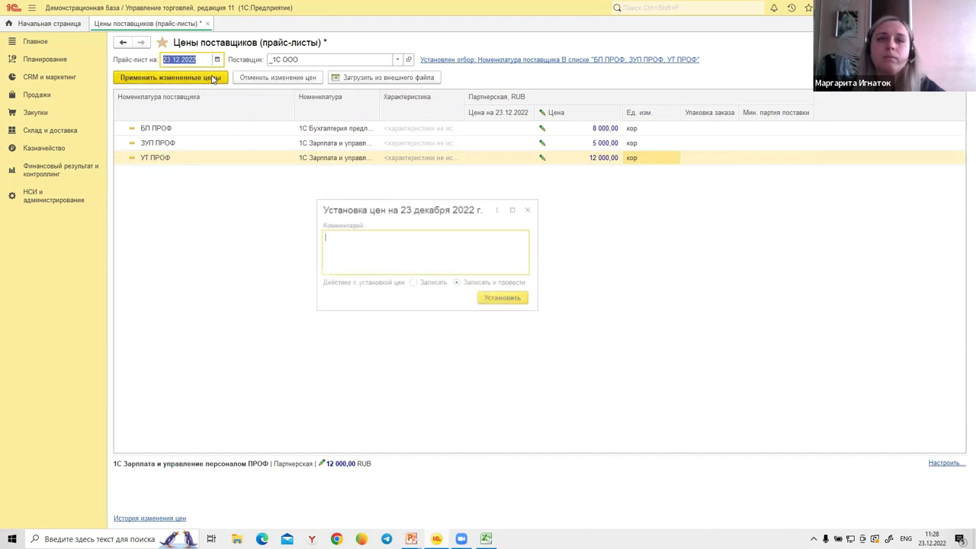
pyautogui.click(436, 286)
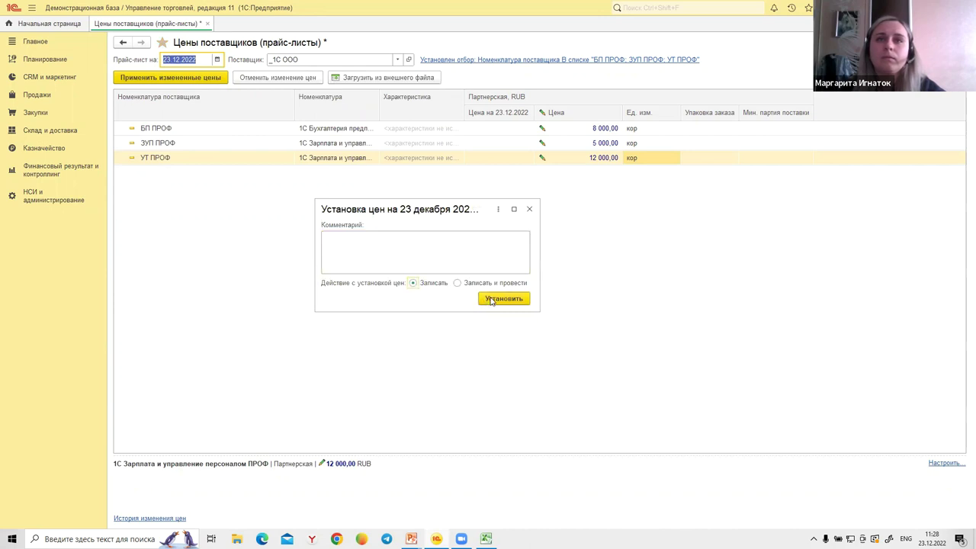
pyautogui.click(492, 299)
# Open the _1С ООО price registration document from the price change history, and widen its Номенклатура column to check the item rows.
pyautogui.click(169, 519)
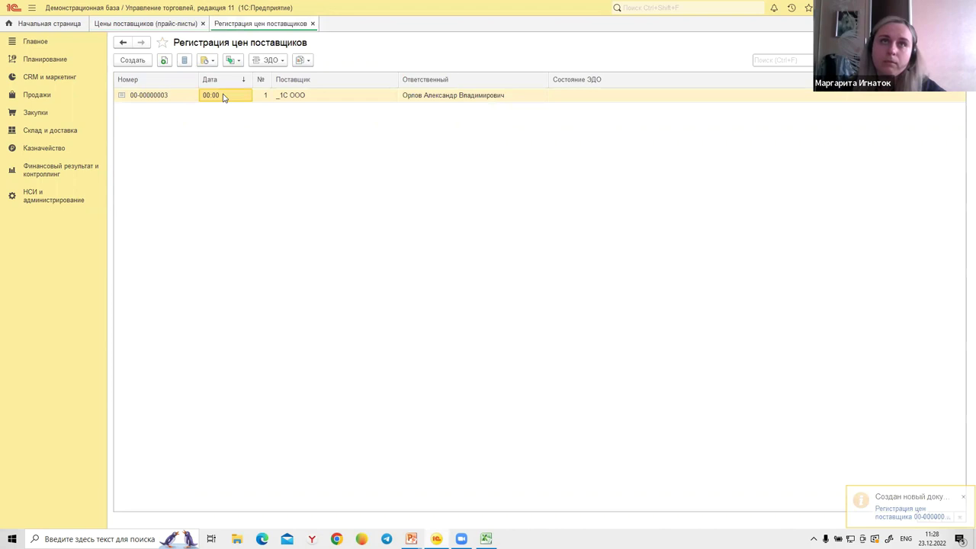
pyautogui.doubleClick(224, 96)
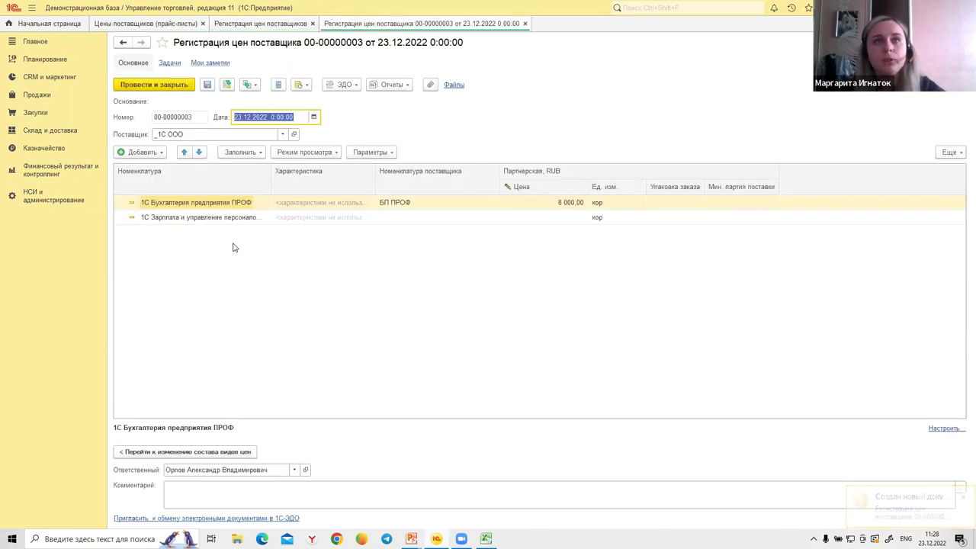
pyautogui.click(562, 219)
pyautogui.moveTo(271, 182); pyautogui.dragTo(312, 194)
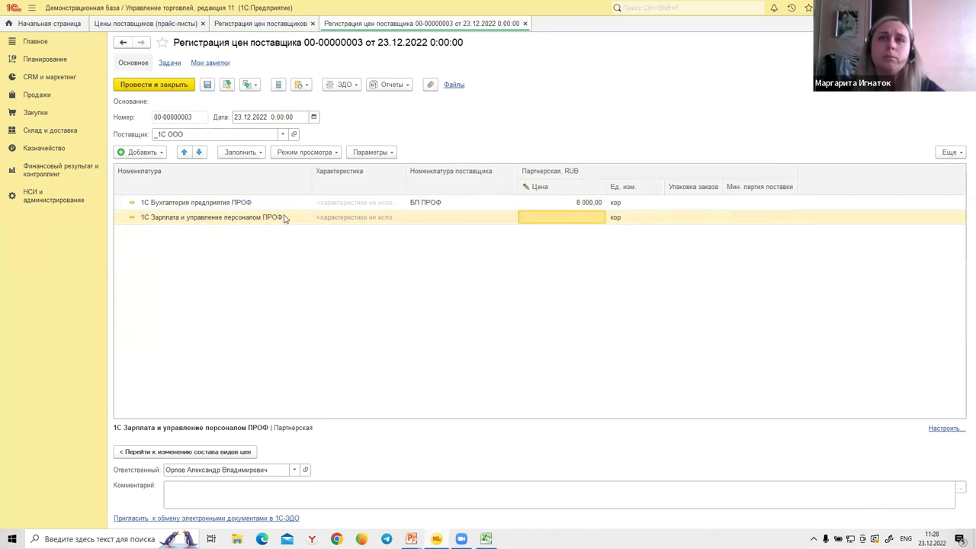
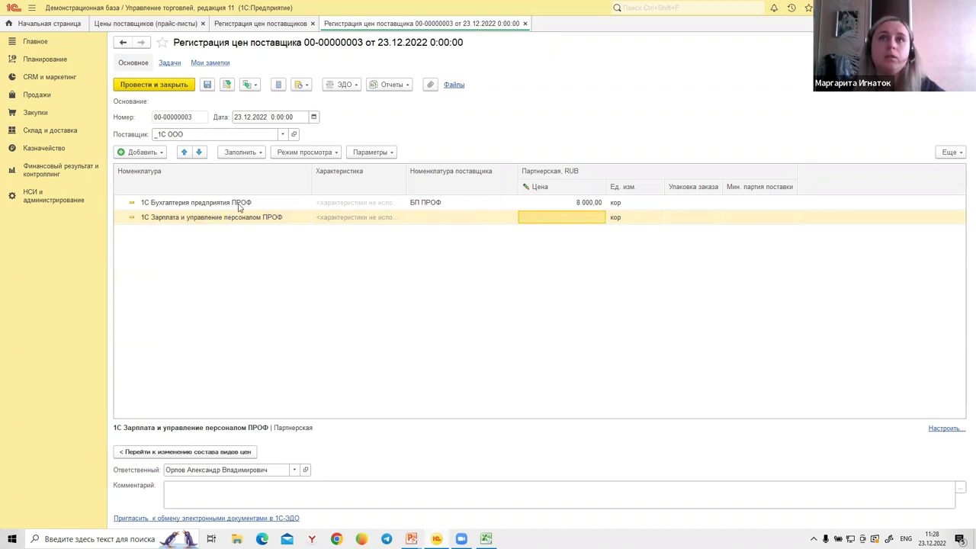
# Check the item matching of БП ПРОФ and ЗУП ПРОФ in the _1С ООО partner's item list, under the 1С ПО group.
pyautogui.click(293, 134)
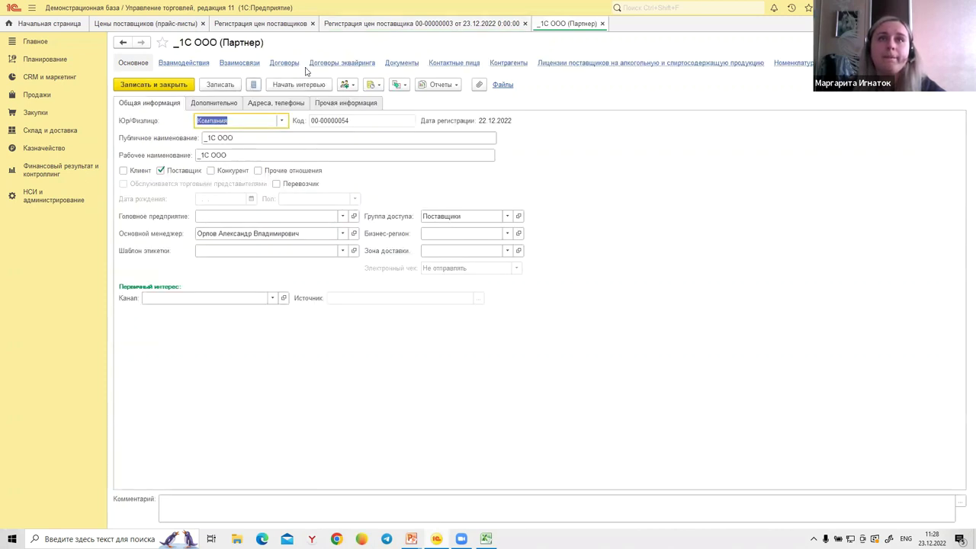
pyautogui.click(777, 63)
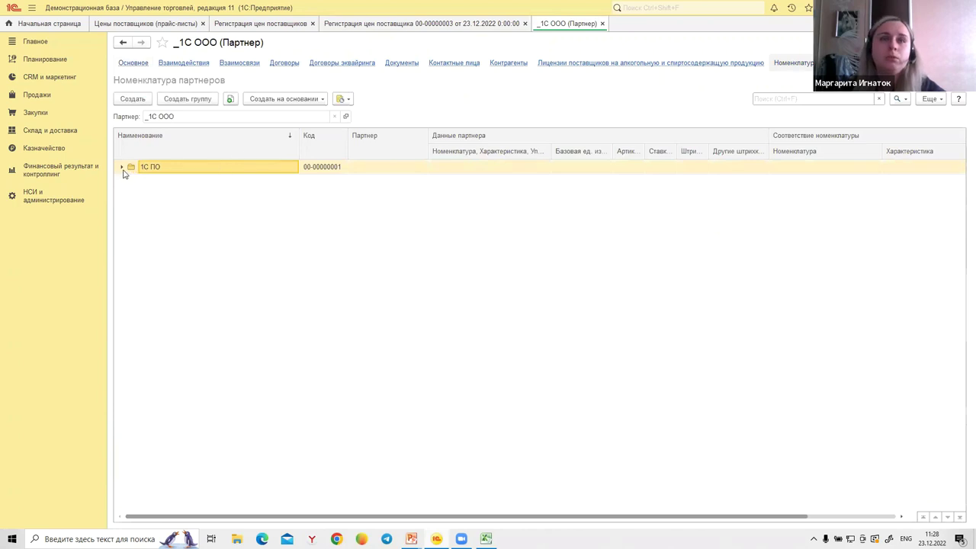
pyautogui.click(123, 168)
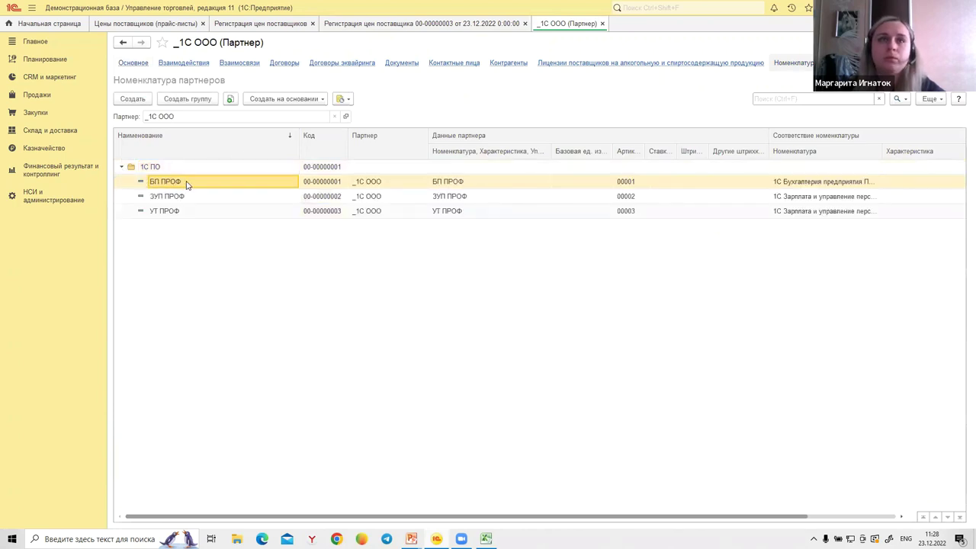
pyautogui.doubleClick(180, 183)
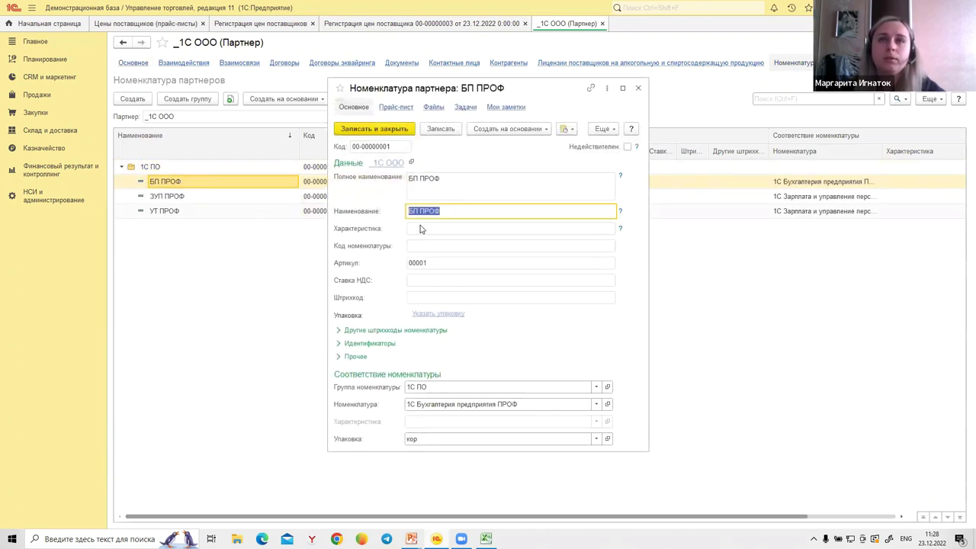
pyautogui.click(468, 405)
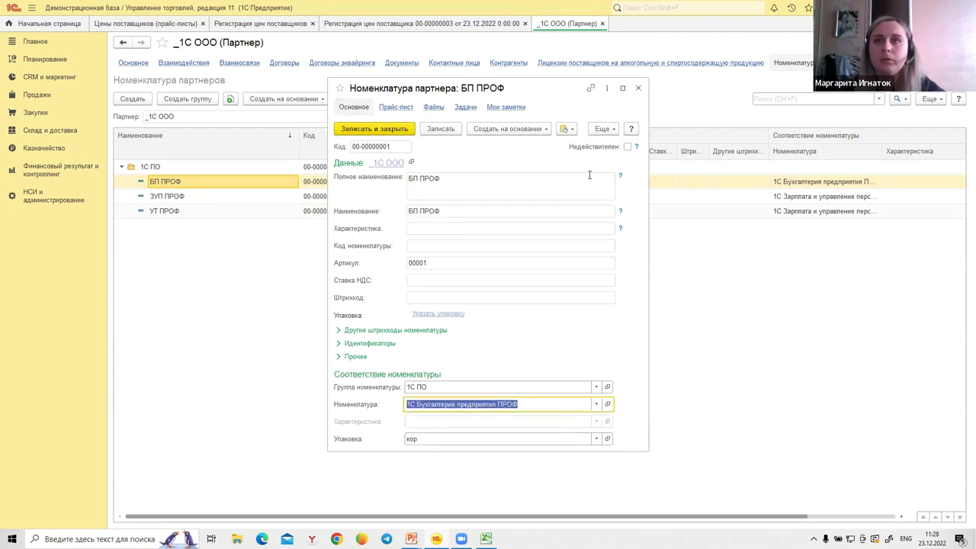
pyautogui.click(639, 88)
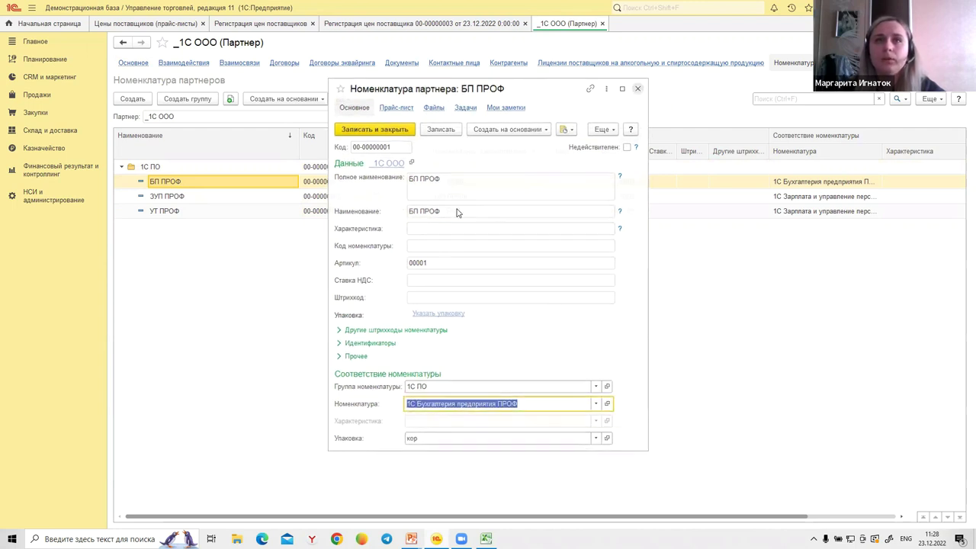
pyautogui.click(172, 197)
pyautogui.doubleClick(172, 196)
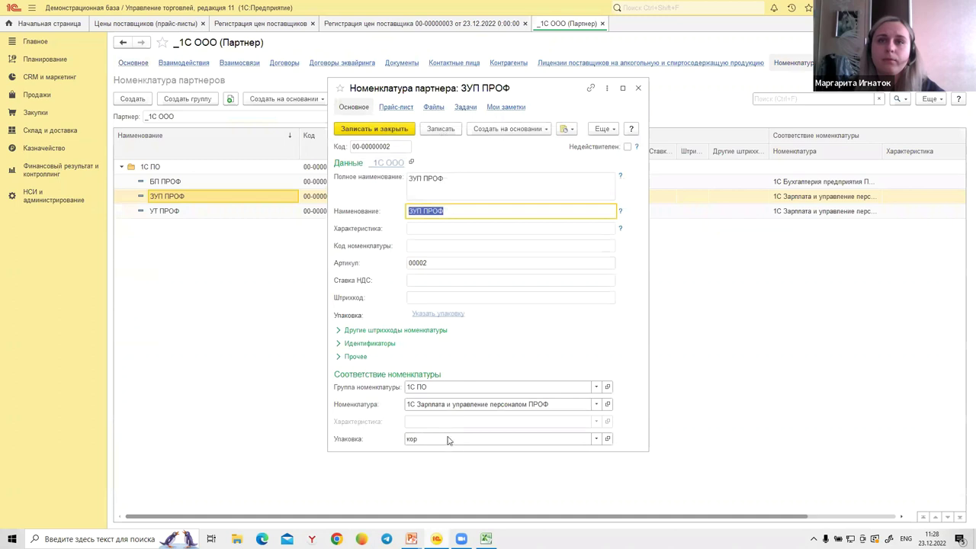
pyautogui.click(638, 88)
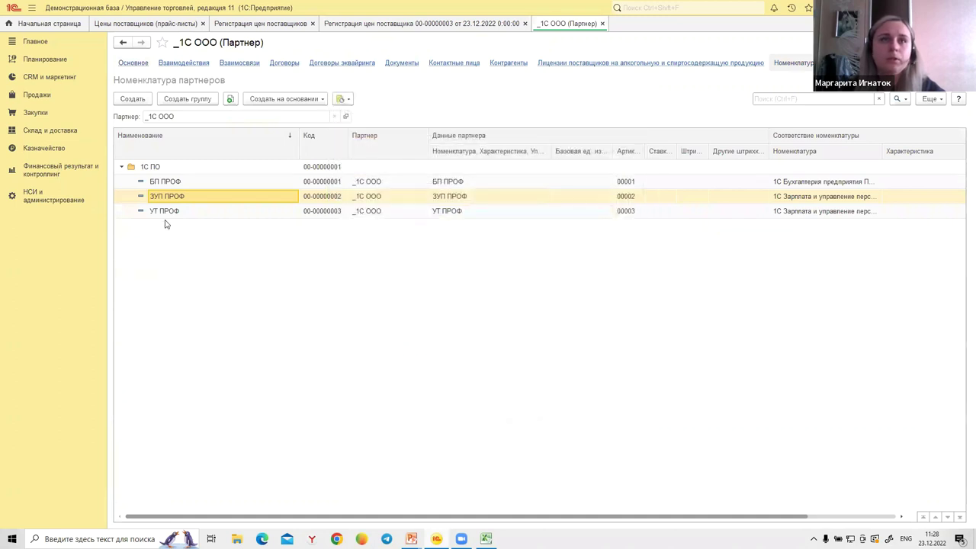
# Match the partner item УТ ПРОФ to 1С Управление торговлей, save it, and close the _1С ООО partner card.
pyautogui.click(162, 214)
pyautogui.doubleClick(162, 214)
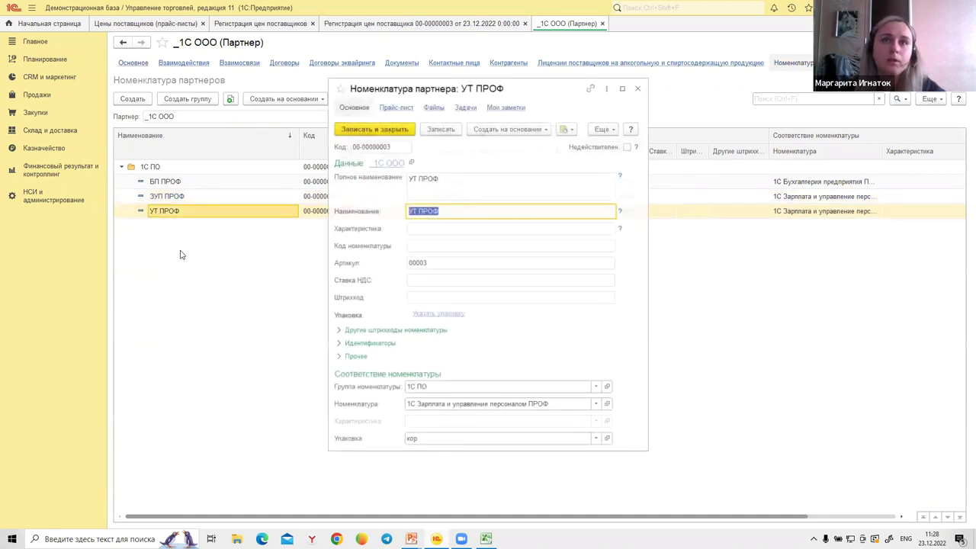
pyautogui.click(441, 404)
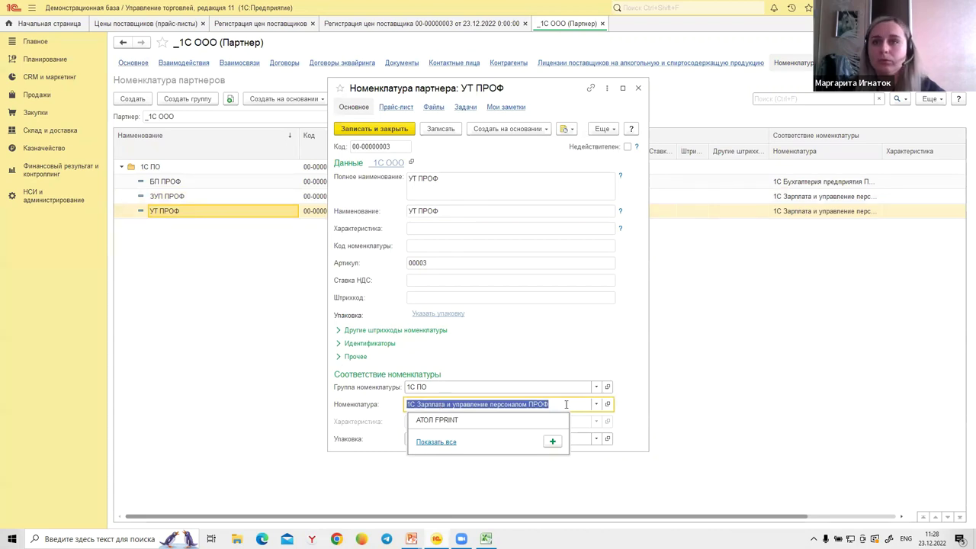
pyautogui.click(439, 444)
pyautogui.doubleClick(299, 161)
pyautogui.click(393, 131)
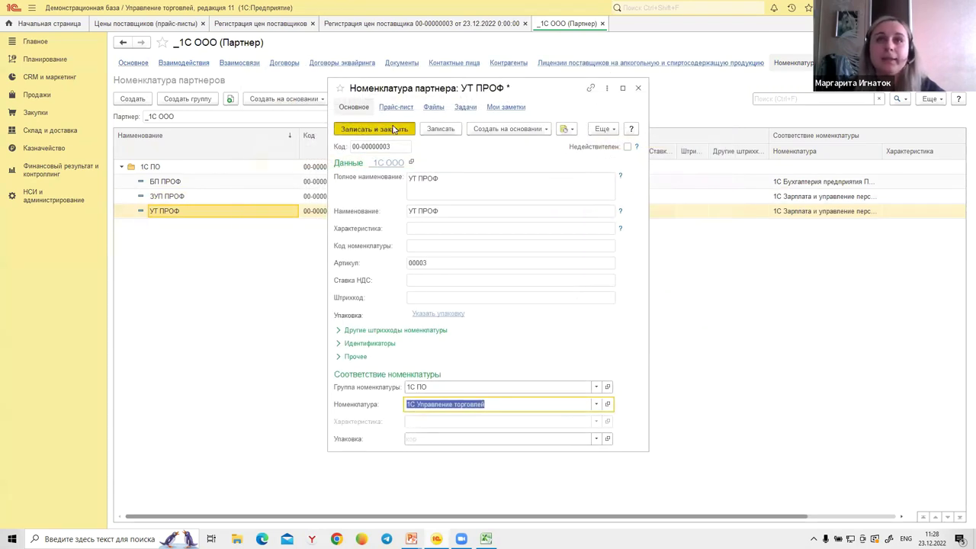
pyautogui.click(602, 24)
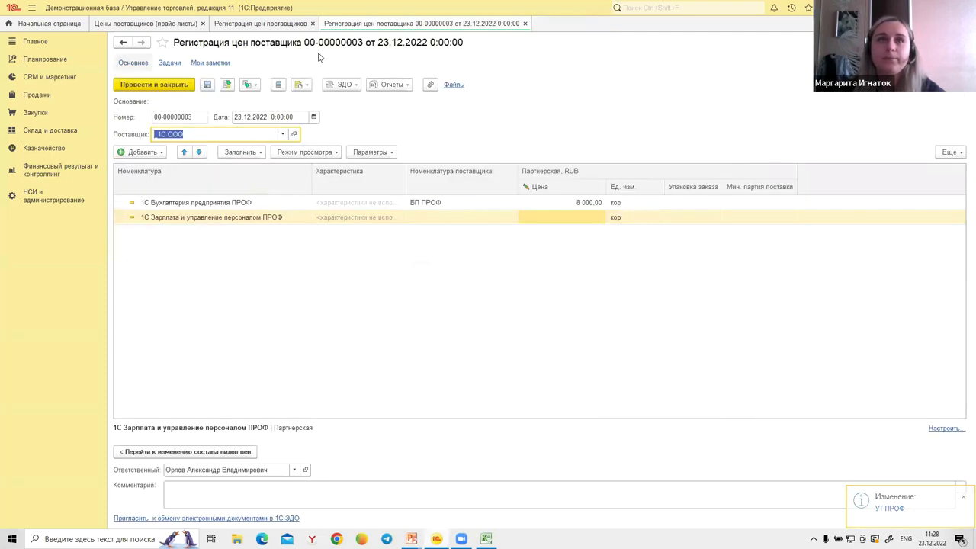
# Close the _1С ООО price registration document and try to mark it for deletion in the Регистрация цен поставщиков list.
pyautogui.click(284, 220)
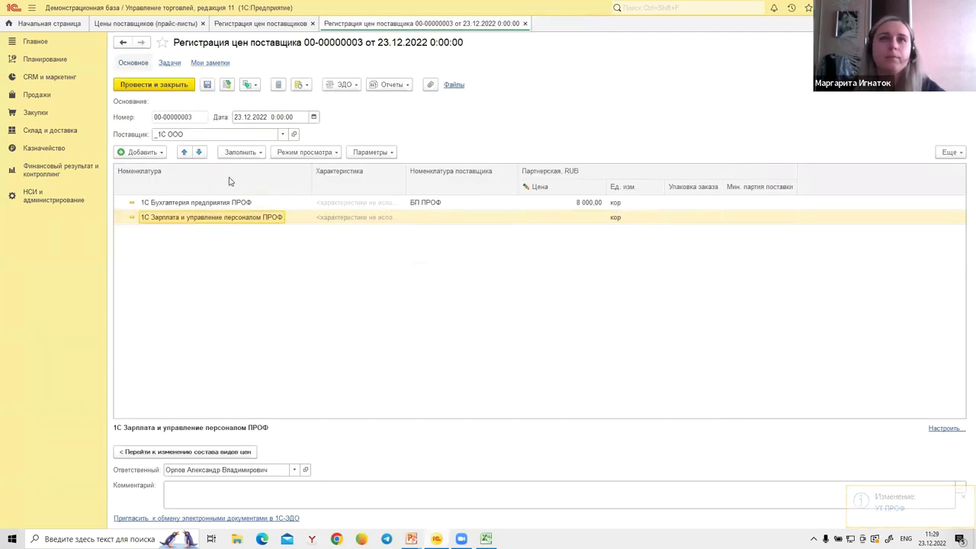
pyautogui.click(183, 25)
pyautogui.click(359, 23)
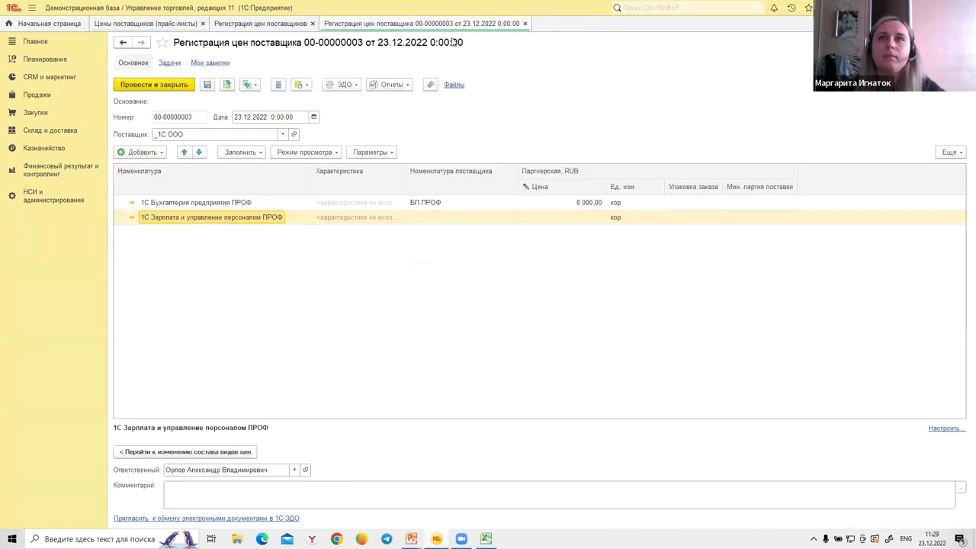
pyautogui.click(525, 24)
pyautogui.click(150, 518)
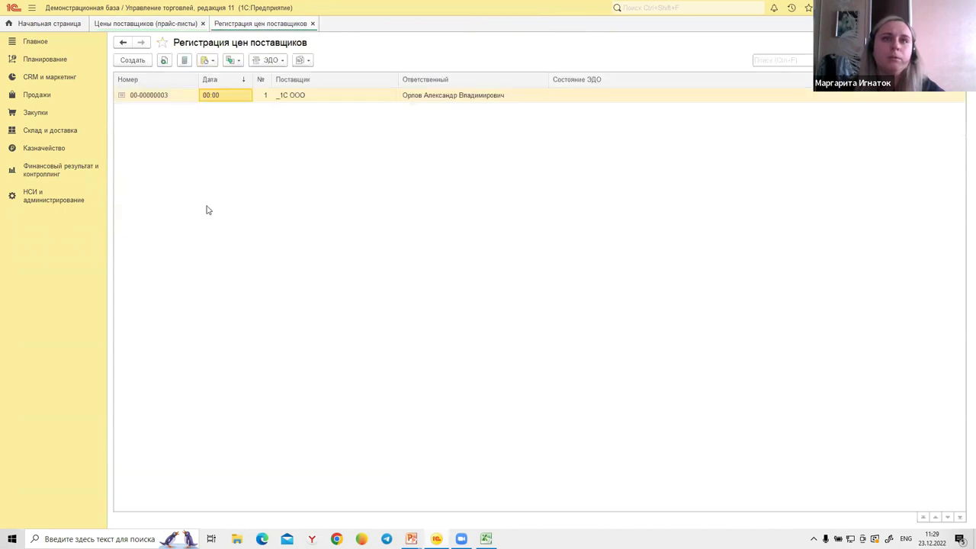
pyautogui.rightClick(195, 96)
pyautogui.click(229, 158)
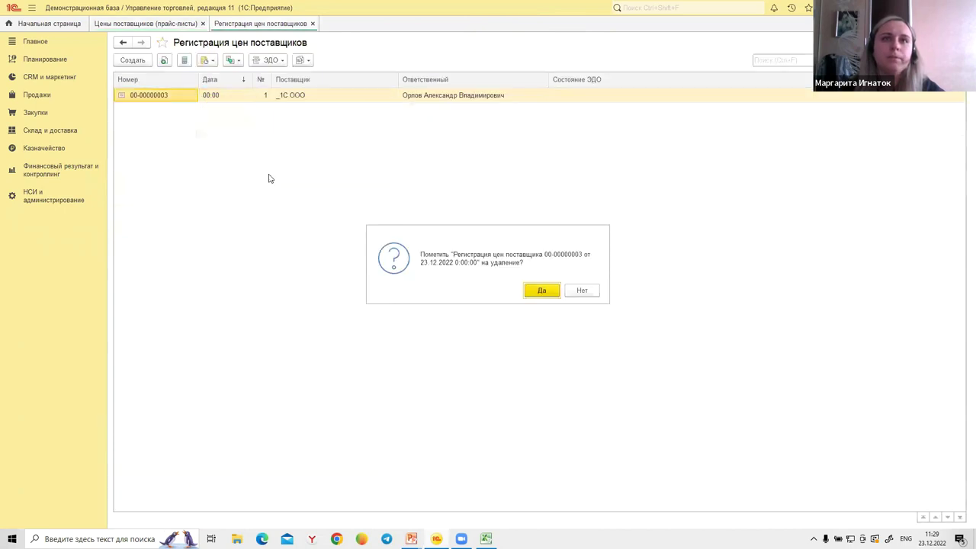
pyautogui.click(524, 289)
pyautogui.click(594, 297)
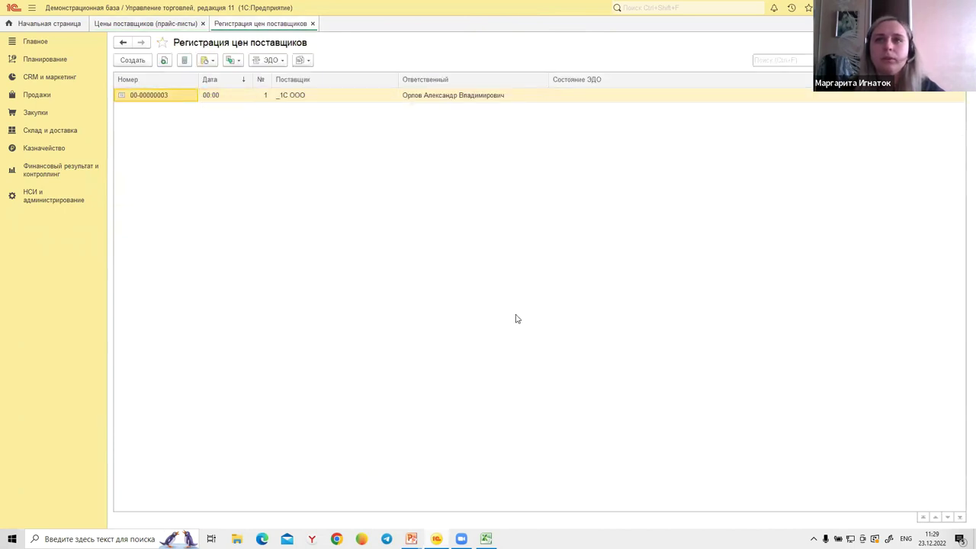
# Retry marking the 23.12.2022 price registration document for deletion, and examine the details of the error report.
pyautogui.rightClick(191, 96)
pyautogui.click(229, 154)
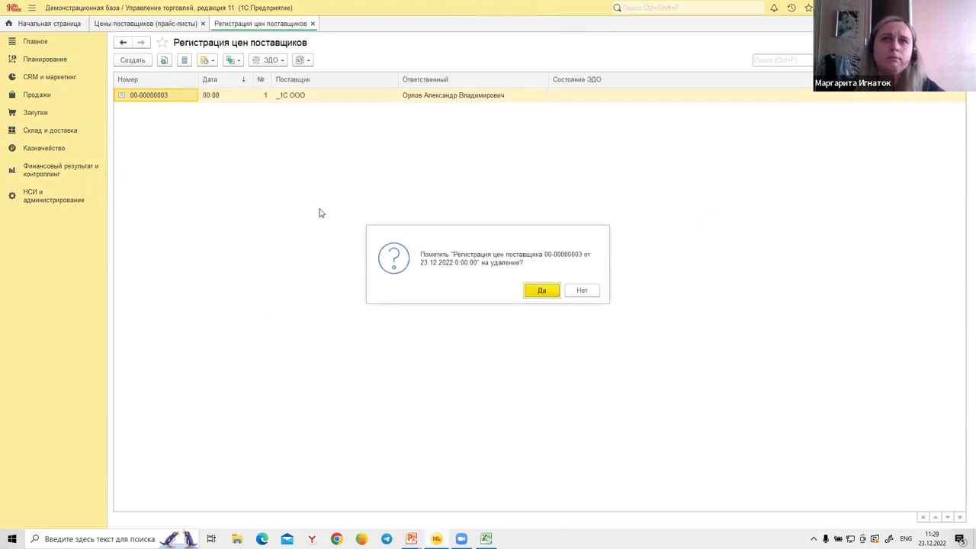
pyautogui.click(542, 292)
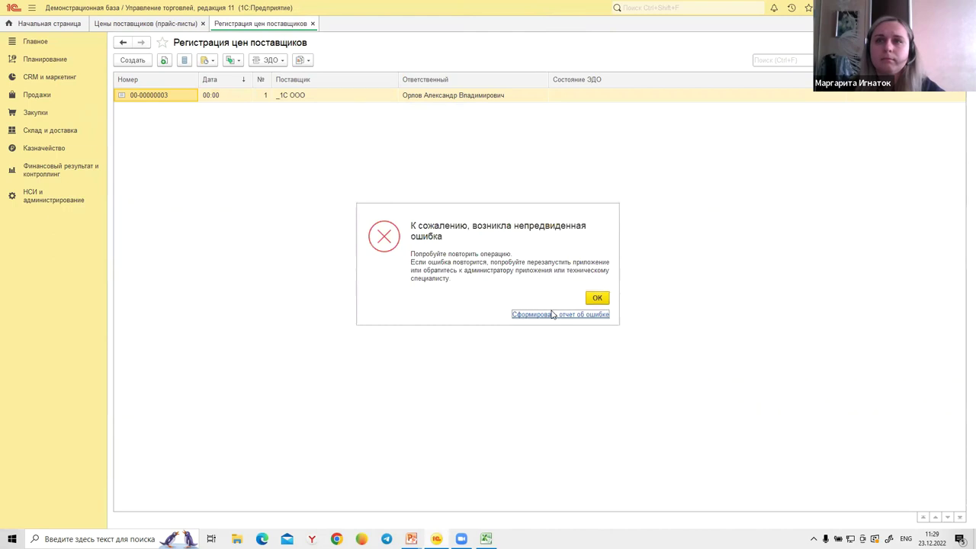
pyautogui.click(525, 314)
pyautogui.click(488, 286)
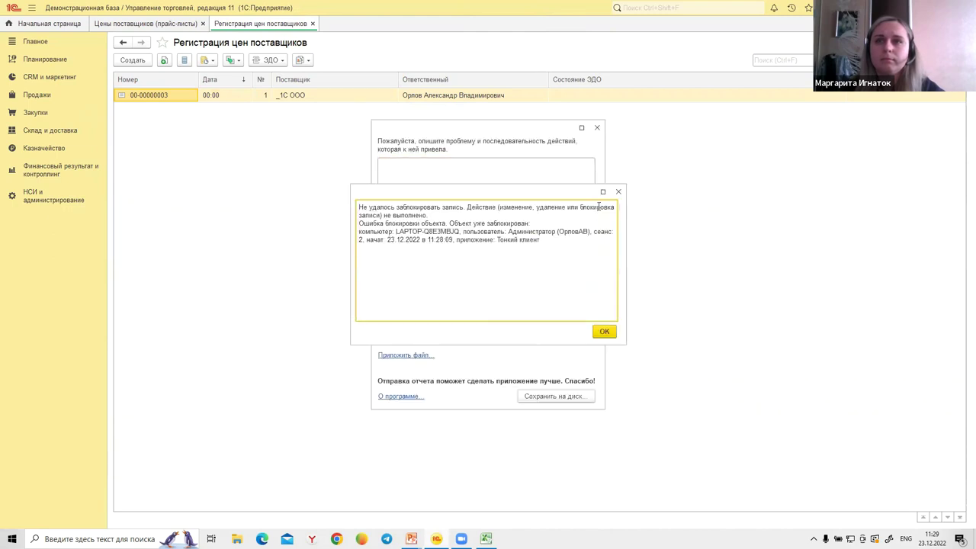
pyautogui.click(618, 191)
pyautogui.click(598, 127)
pyautogui.click(588, 303)
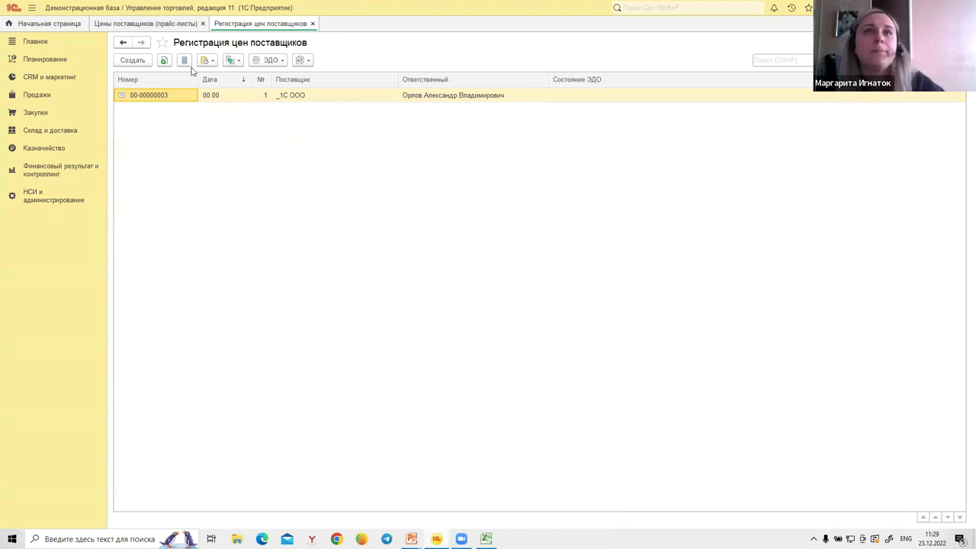
# Regenerate the _1С ООО supplier price list as of 23.12.2022 for the items БП ПРОФ, ЗУП ПРОФ and УТ ПРОФ.
pyautogui.click(153, 24)
pyautogui.click(169, 79)
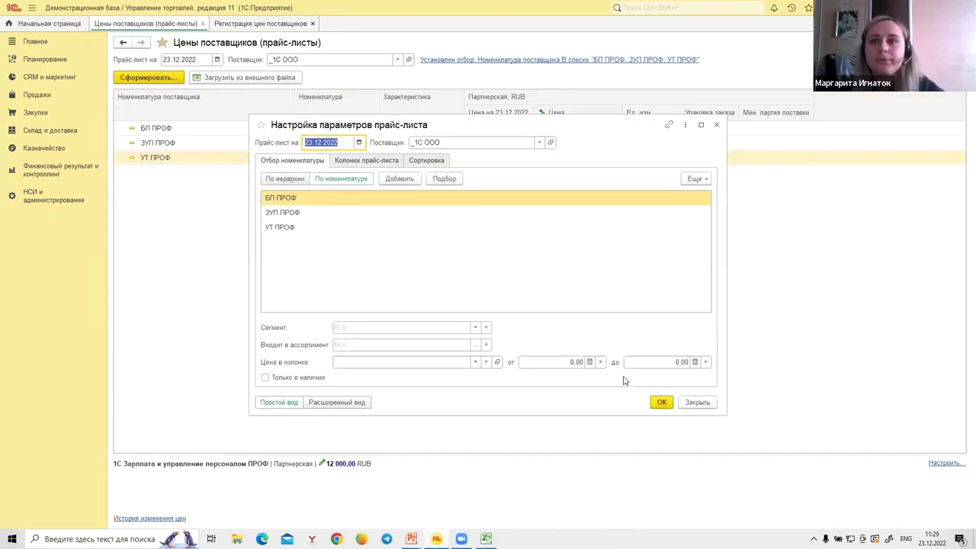
pyautogui.click(366, 161)
pyautogui.click(285, 162)
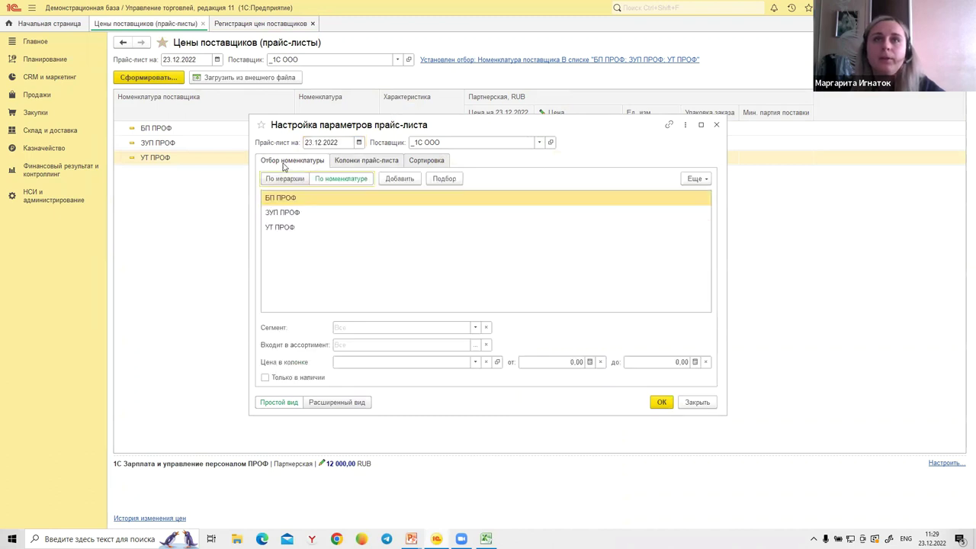
pyautogui.click(660, 402)
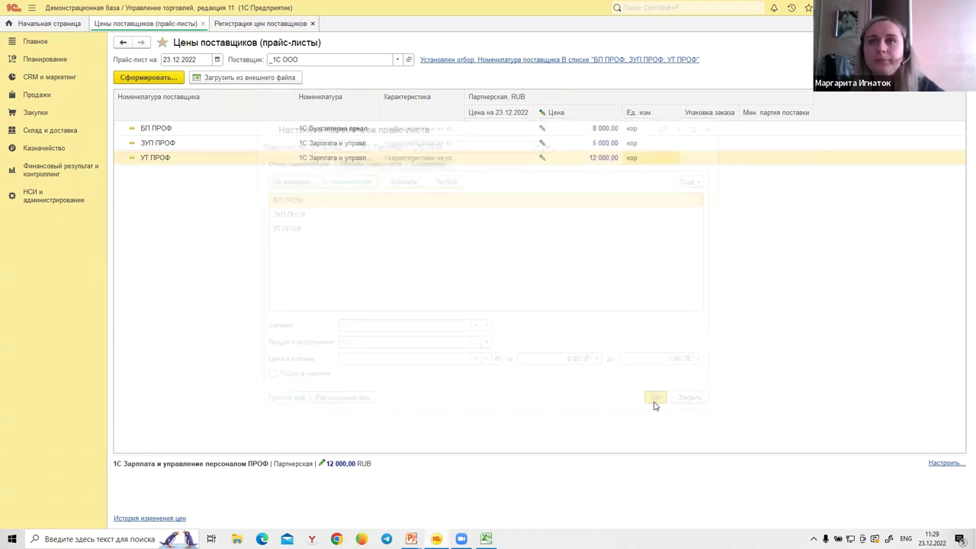
# Set the Партнерская prices to 8 000 for БП ПРОФ, 5 000 for ЗУП ПРОФ and 12 000 for УТ ПРОФ.
pyautogui.doubleClick(587, 129)
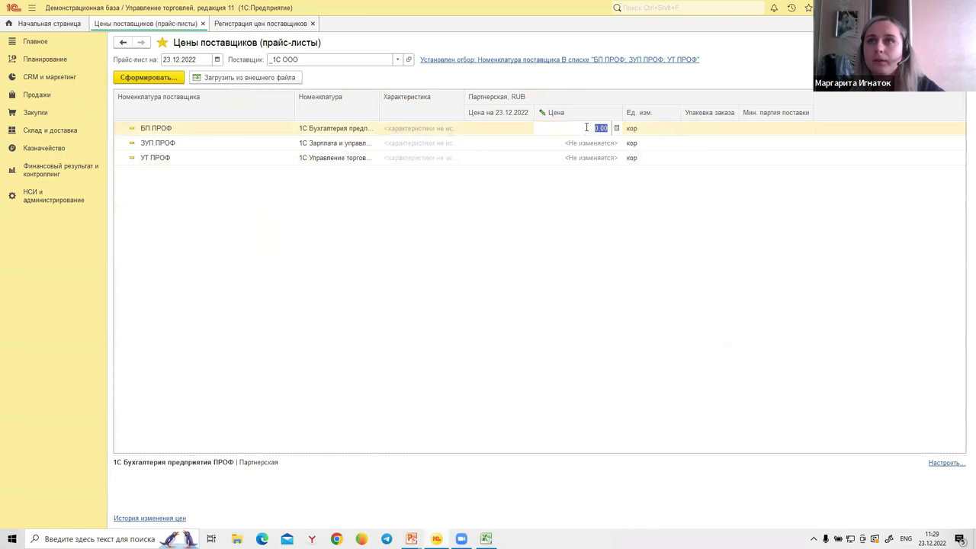
pyautogui.write('8000')
pyautogui.press('Return')
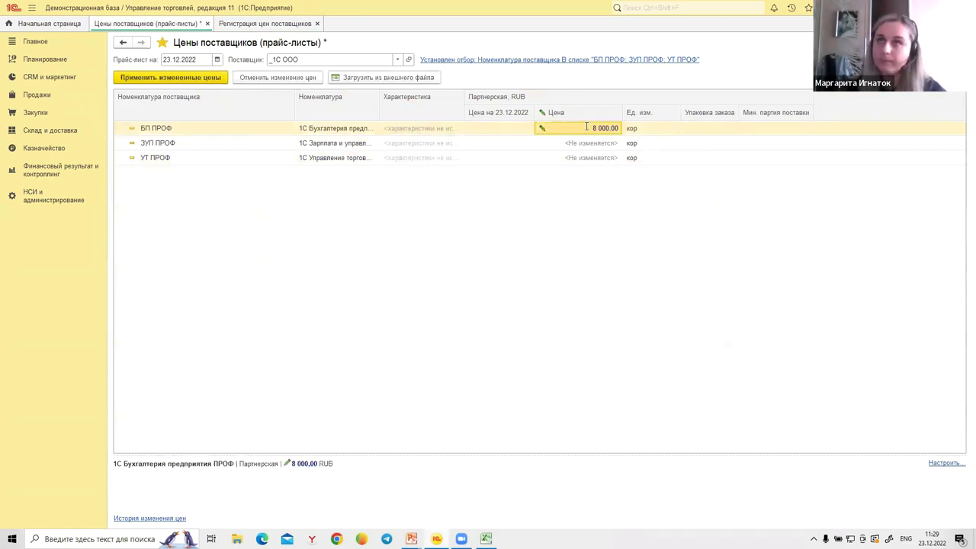
pyautogui.doubleClick(586, 141)
pyautogui.write('5000,00')
pyautogui.press('Return')
pyautogui.doubleClick(586, 157)
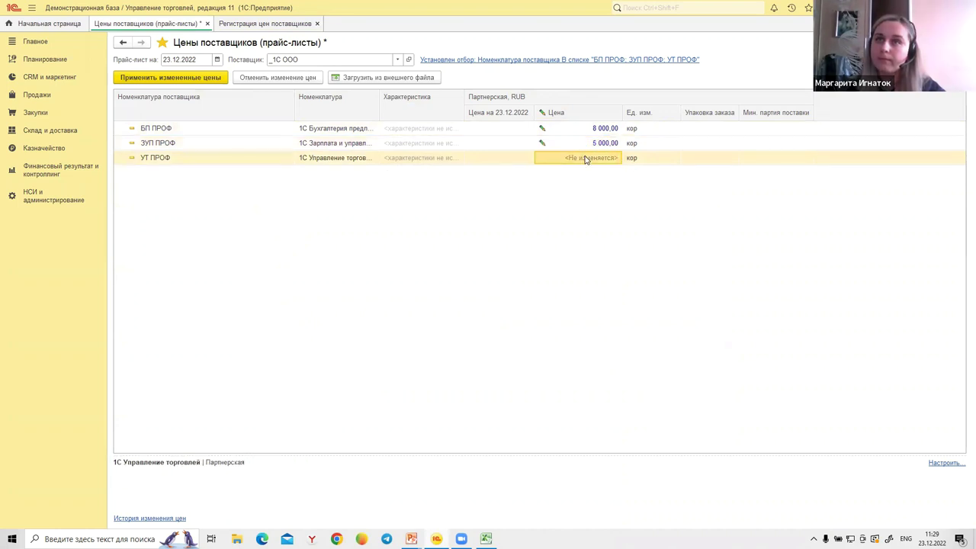
pyautogui.write('12 000')
pyautogui.press('Return')
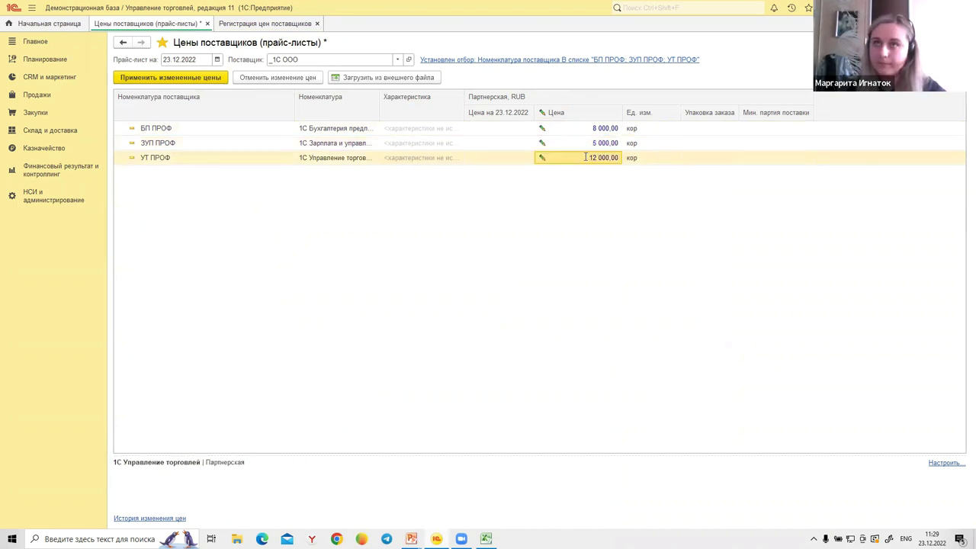
# Apply the changed prices with the Записать option and no comment, and open the resulting registration document from the price change history.
pyautogui.click(170, 77)
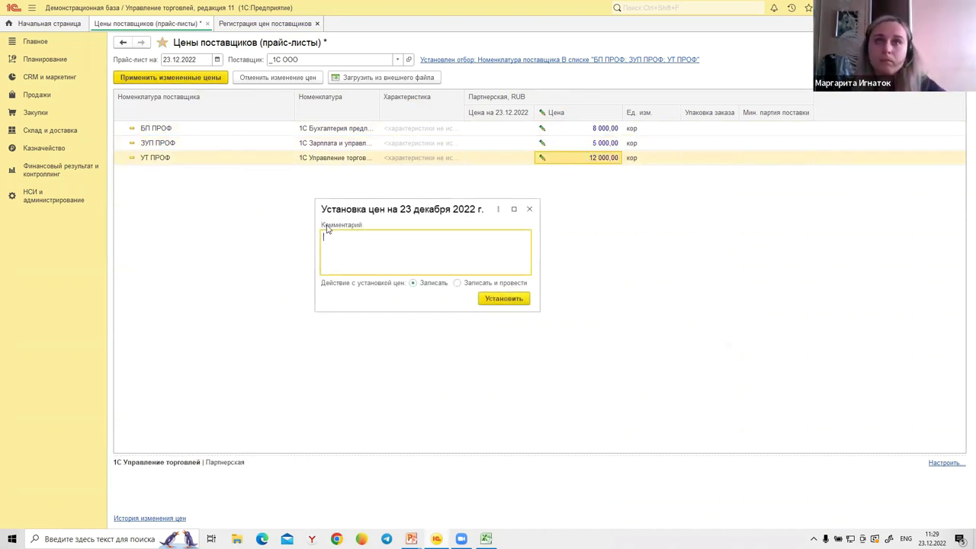
pyautogui.click(501, 299)
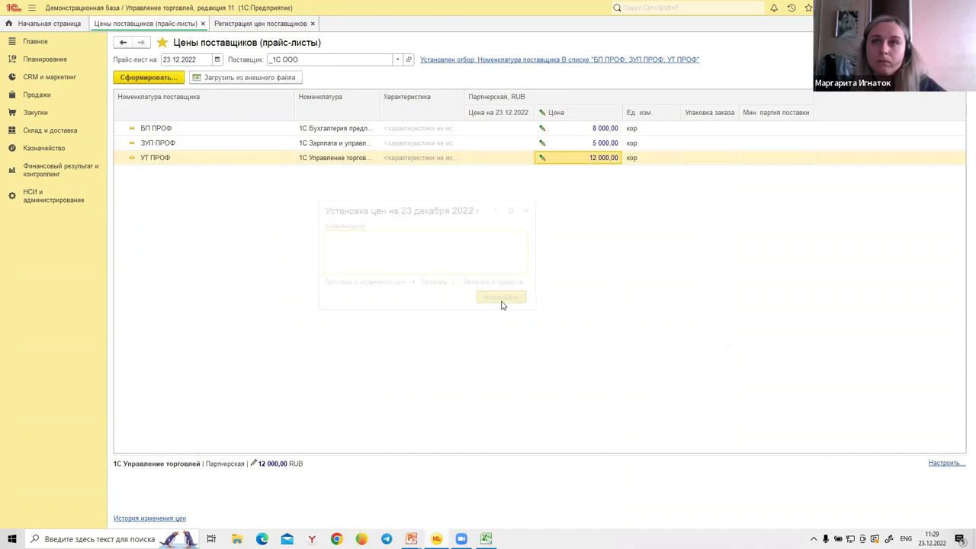
pyautogui.click(163, 518)
pyautogui.doubleClick(192, 111)
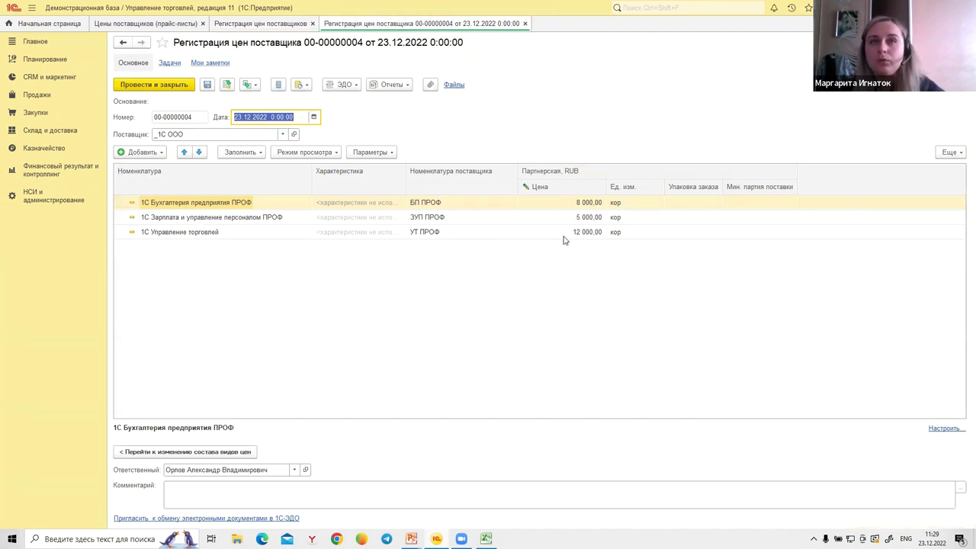
# Try to edit the УТ ПРОФ price in the unposted _1С ООО registration document, and close the document.
pyautogui.click(176, 221)
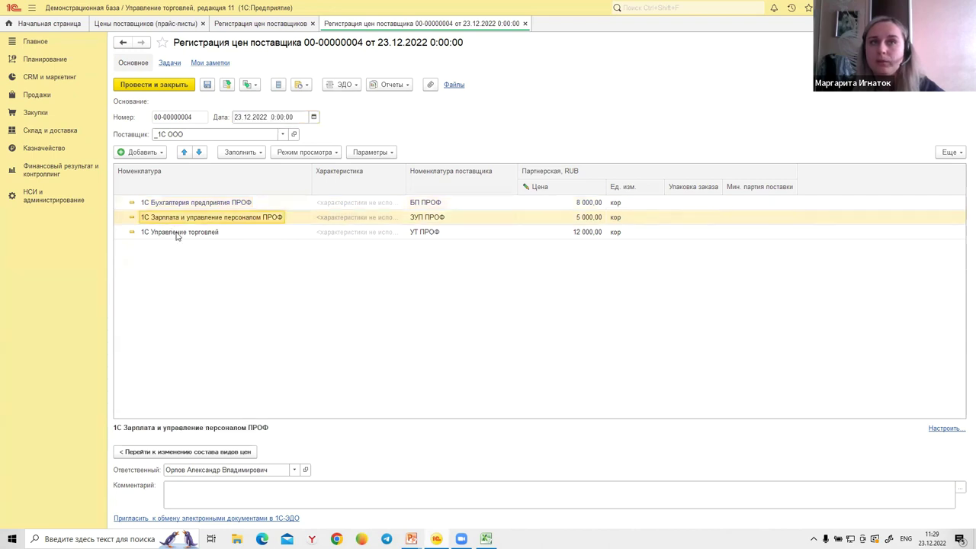
pyautogui.click(176, 234)
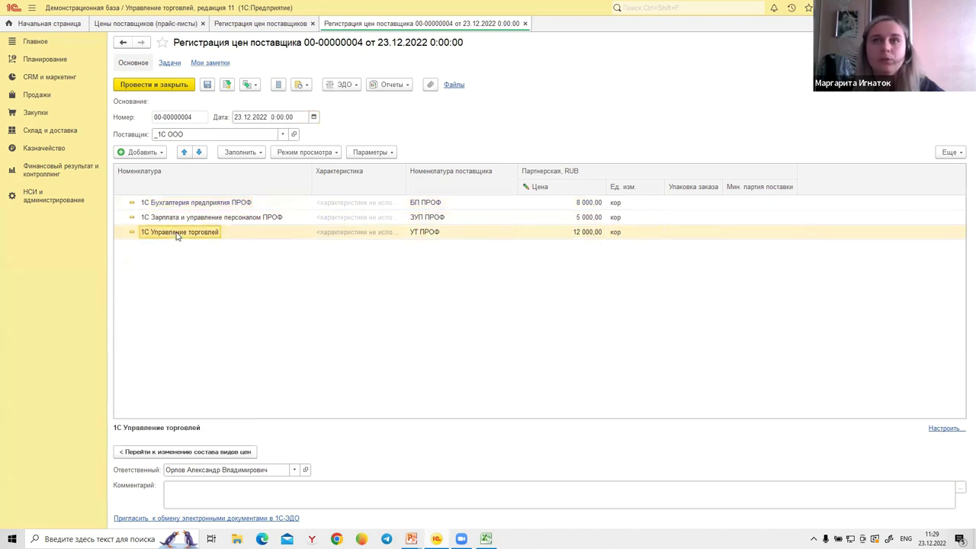
pyautogui.click(554, 234)
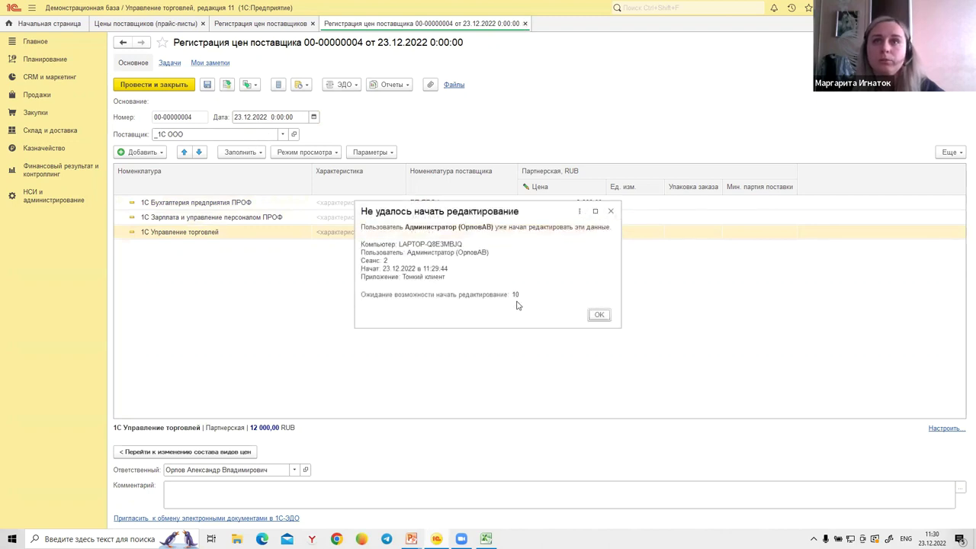
pyautogui.click(614, 213)
pyautogui.click(524, 24)
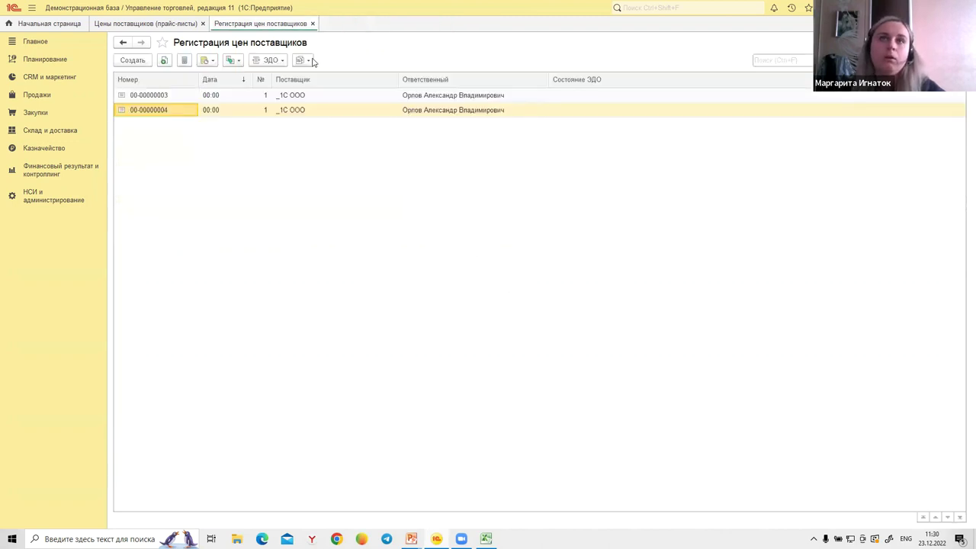
# Close the _1С ООО supplier price list, and post the second registration document with the 8 000, 5 000 and 12 000 prices.
pyautogui.click(155, 27)
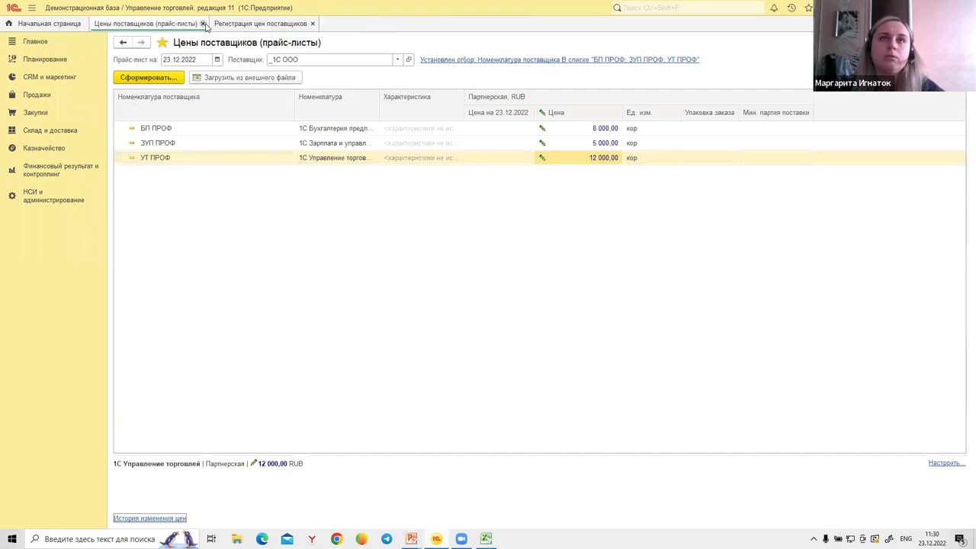
pyautogui.click(203, 23)
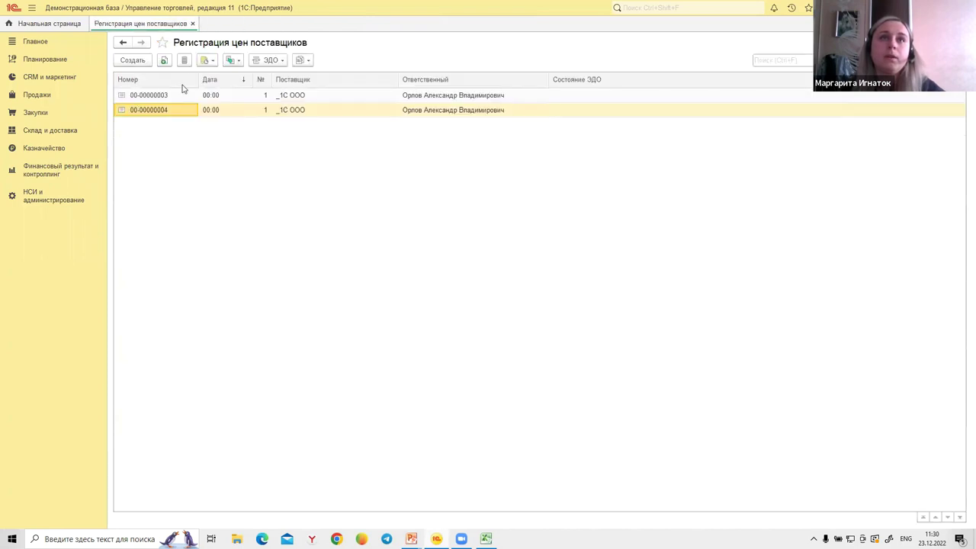
pyautogui.doubleClick(168, 111)
pyautogui.click(223, 89)
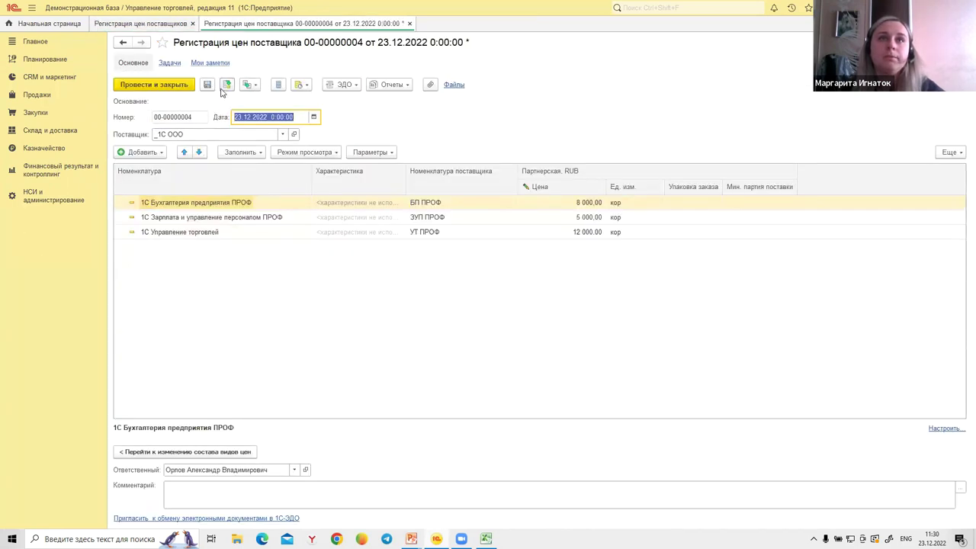
pyautogui.click(405, 24)
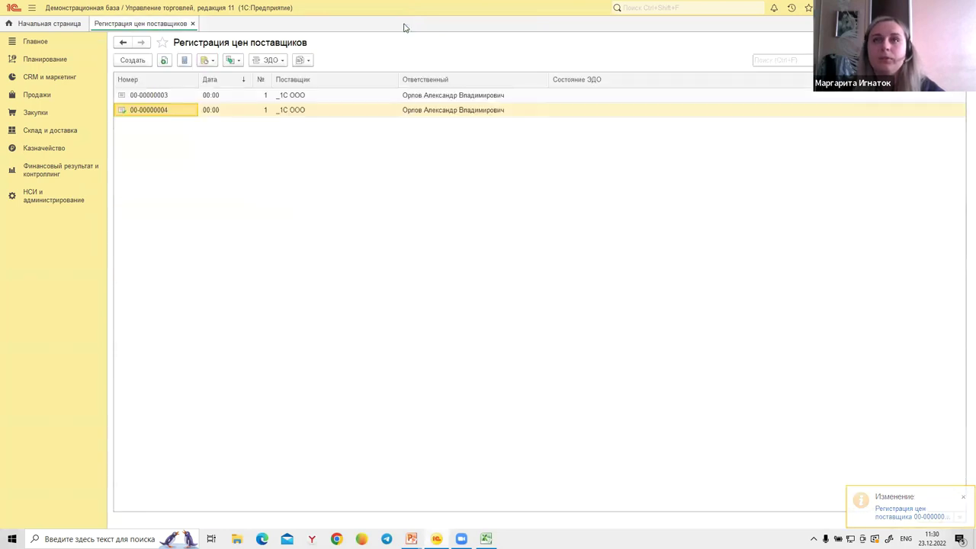
# Mark the first _1С ООО price registration for deletion, and check the contents of the second one.
pyautogui.rightClick(174, 96)
pyautogui.click(196, 153)
pyautogui.click(539, 290)
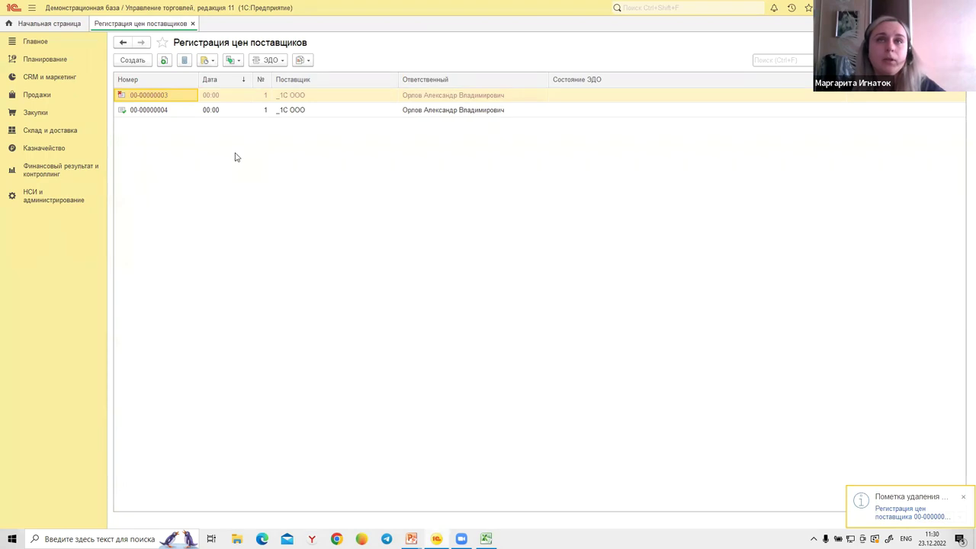
pyautogui.click(162, 111)
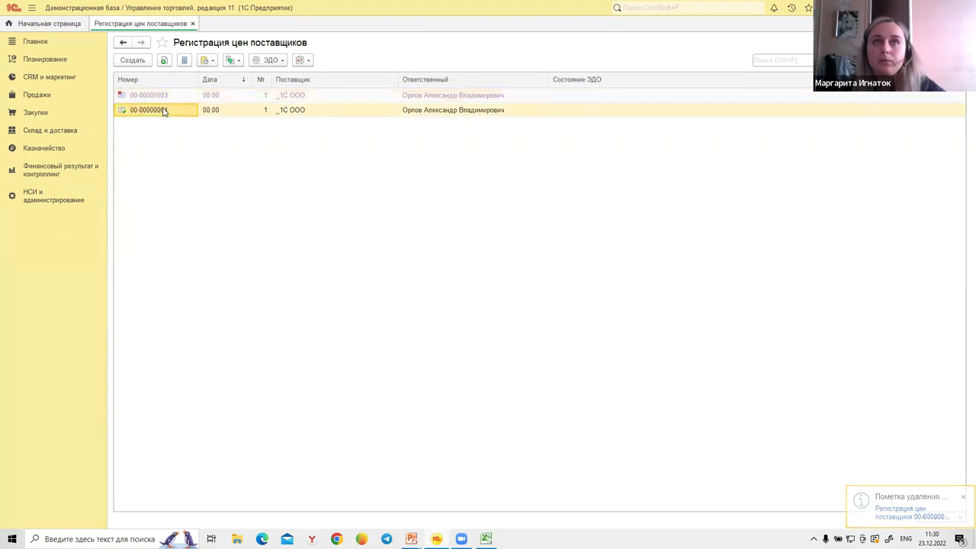
pyautogui.doubleClick(162, 112)
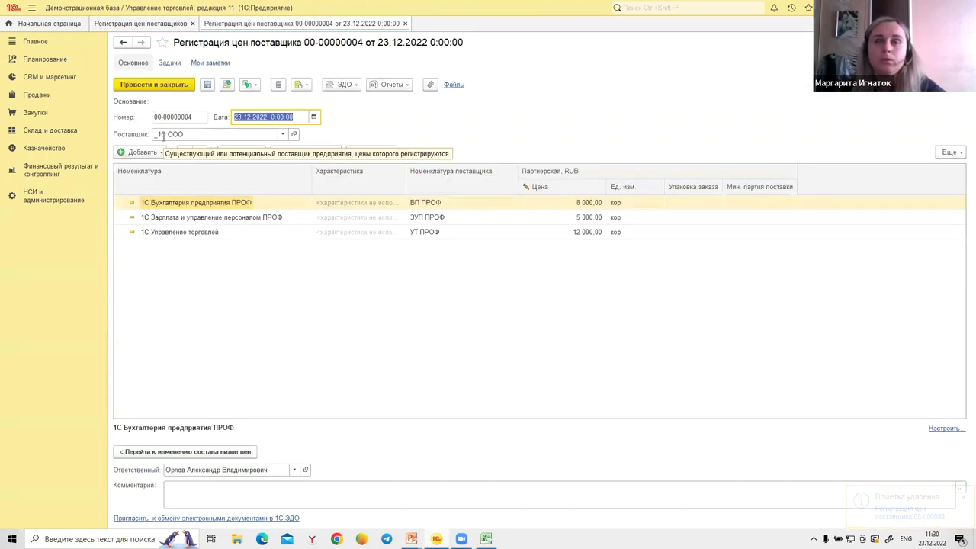
pyautogui.click(405, 24)
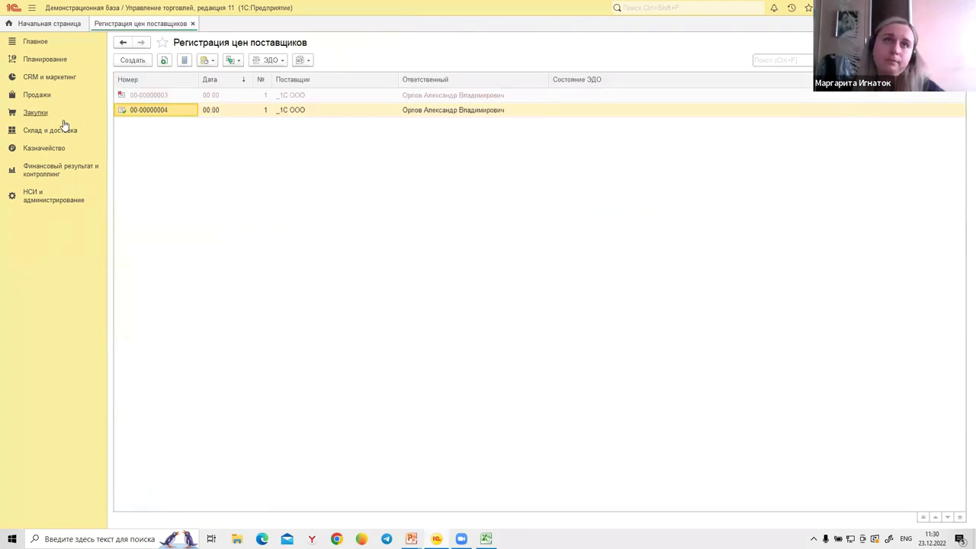
# Open the supplier price lists from the purchasing section and choose _Актив ООО from the full partner list as the supplier.
pyautogui.click(35, 112)
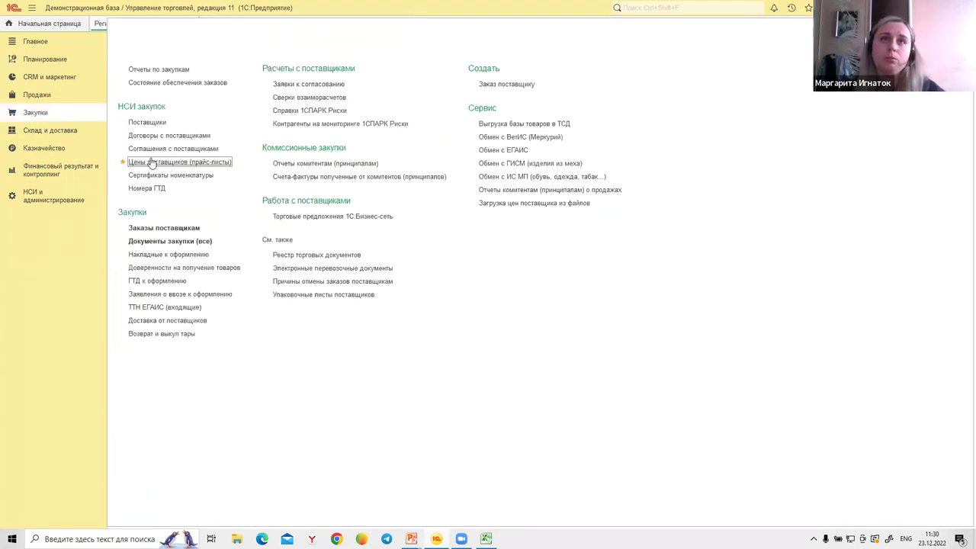
pyautogui.click(176, 162)
pyautogui.click(397, 59)
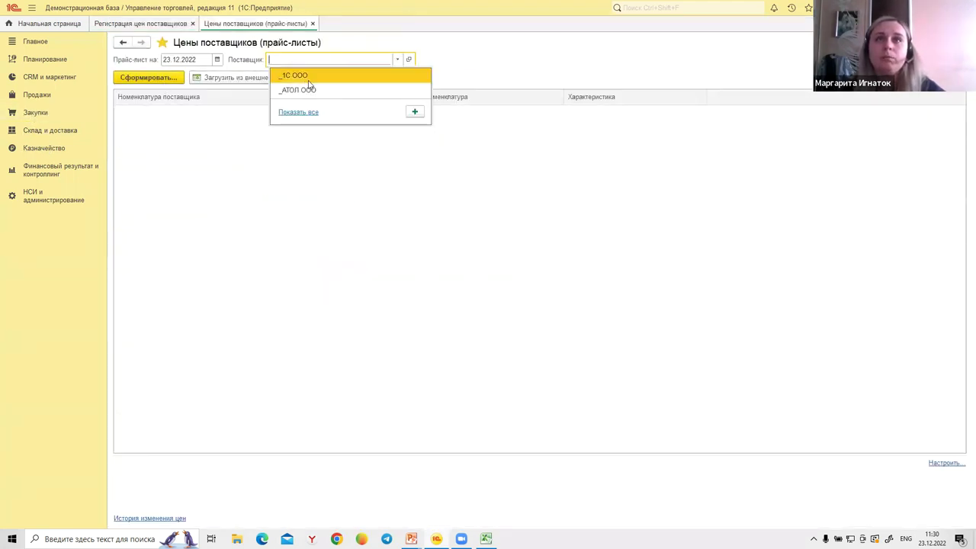
pyautogui.click(294, 112)
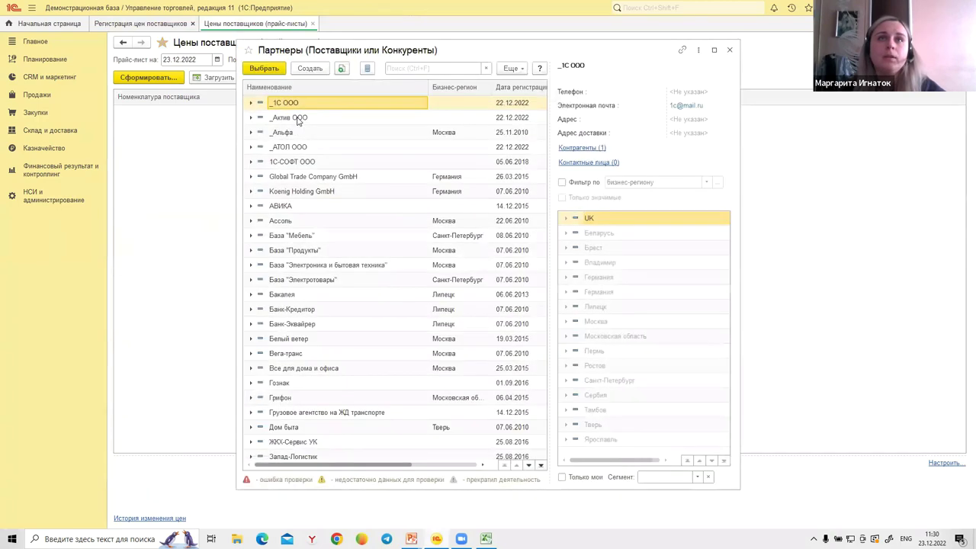
pyautogui.click(296, 119)
pyautogui.doubleClick(296, 118)
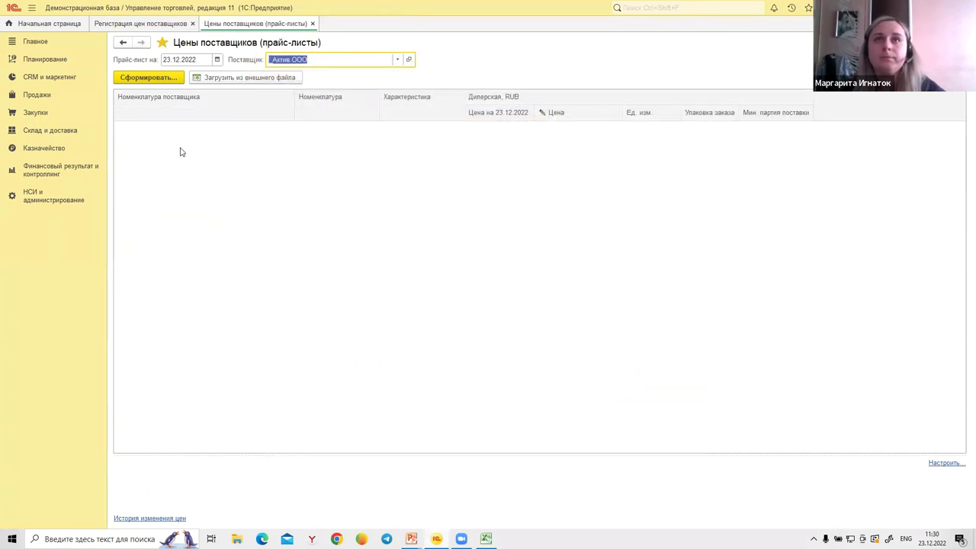
# Generate the _Актив ООО price list filtered by item to RUTOKEN ECP and RUTOKEN LITE from the Токены group.
pyautogui.click(164, 85)
pyautogui.click(340, 181)
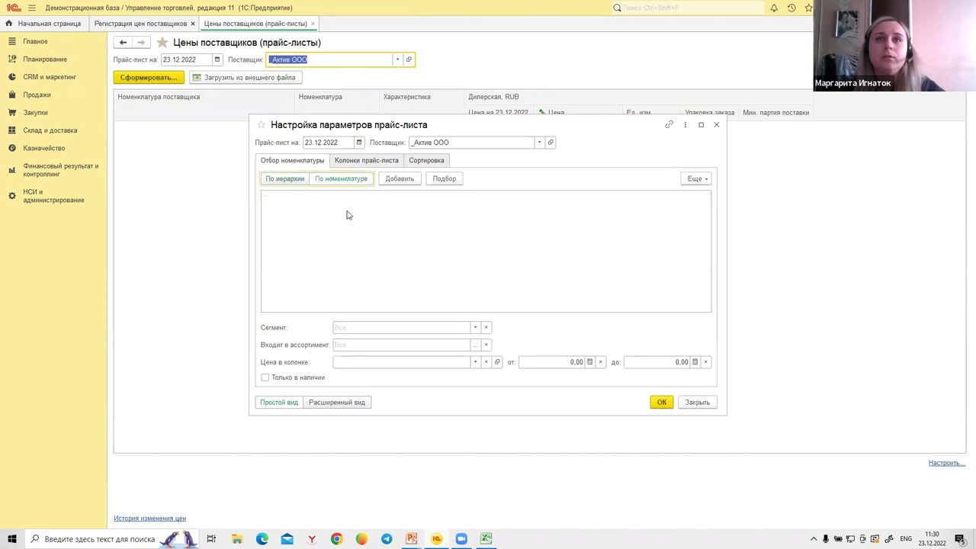
pyautogui.click(398, 178)
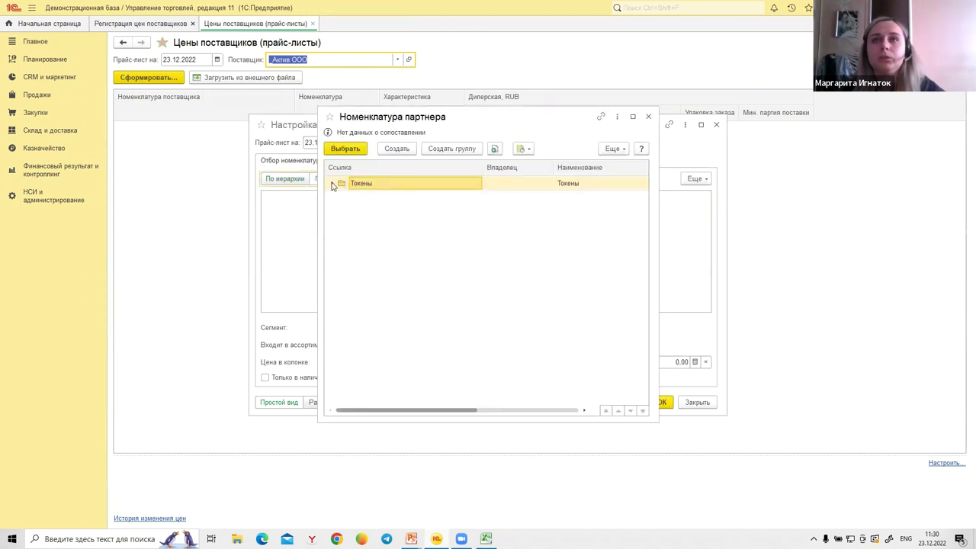
pyautogui.click(332, 184)
pyautogui.click(340, 199)
pyautogui.doubleClick(389, 199)
pyautogui.doubleClick(390, 217)
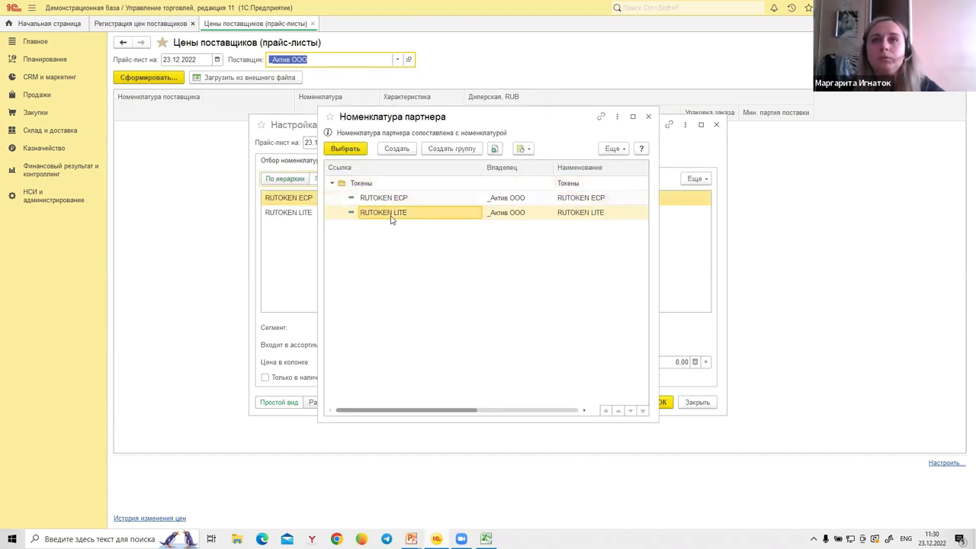
pyautogui.click(649, 116)
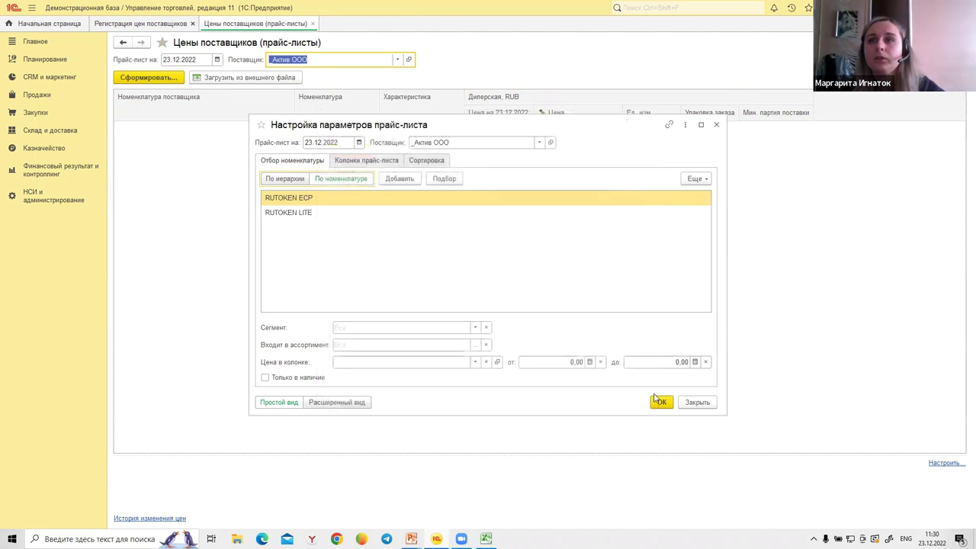
pyautogui.click(658, 404)
# Set the Дилерская prices to 2 500 for RUTOKEN LITE and 4 500 for RUTOKEN ECP.
pyautogui.click(608, 133)
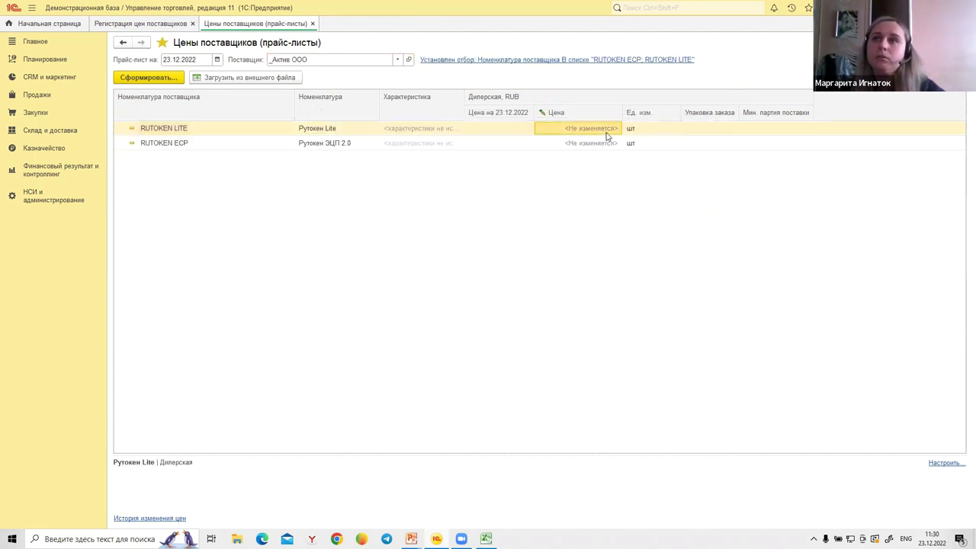
pyautogui.click(601, 131)
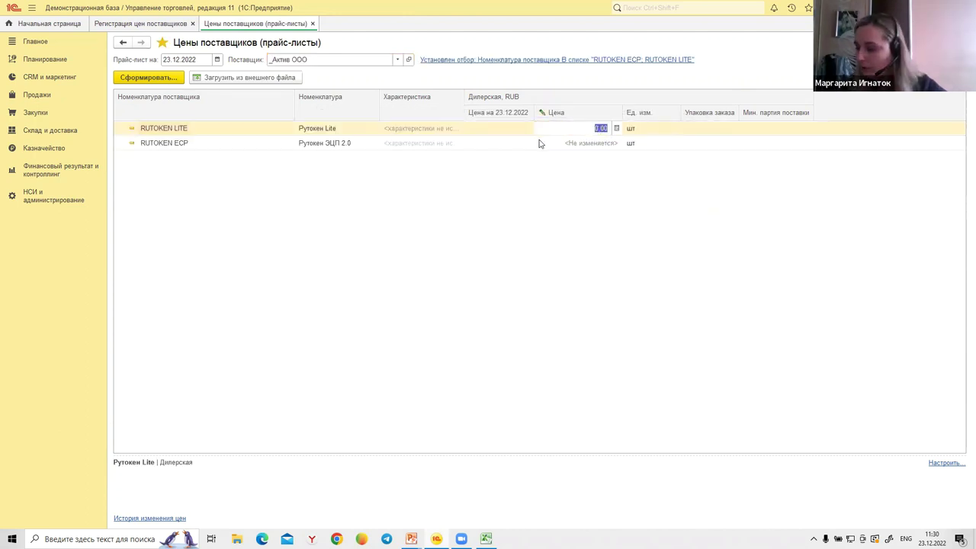
pyautogui.write('2 50')
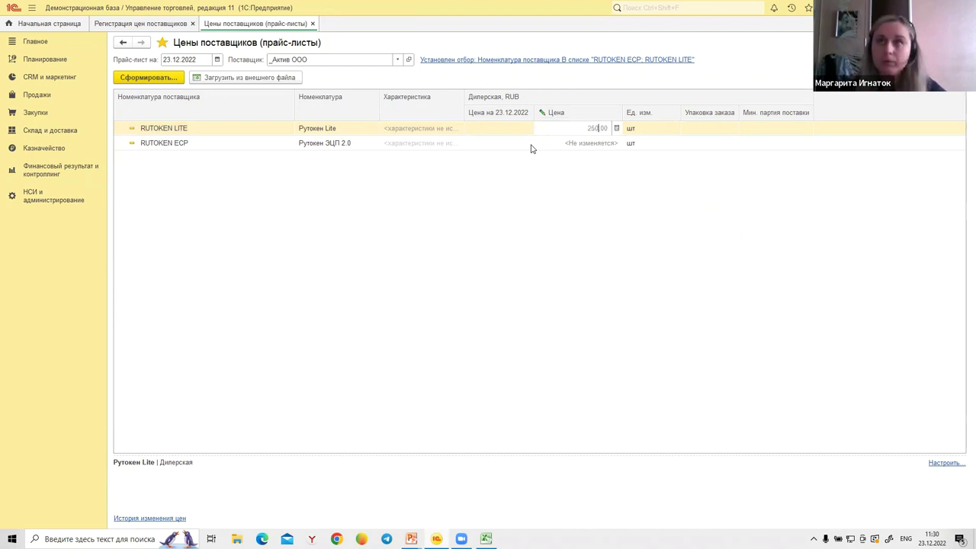
pyautogui.write('0')
pyautogui.press('Return')
pyautogui.click(572, 146)
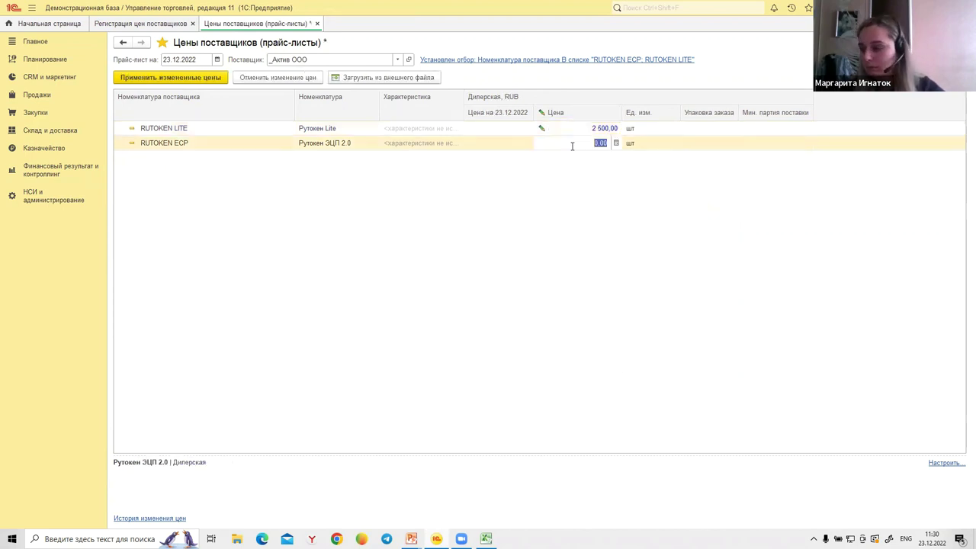
pyautogui.write('4 500')
pyautogui.press('Return')
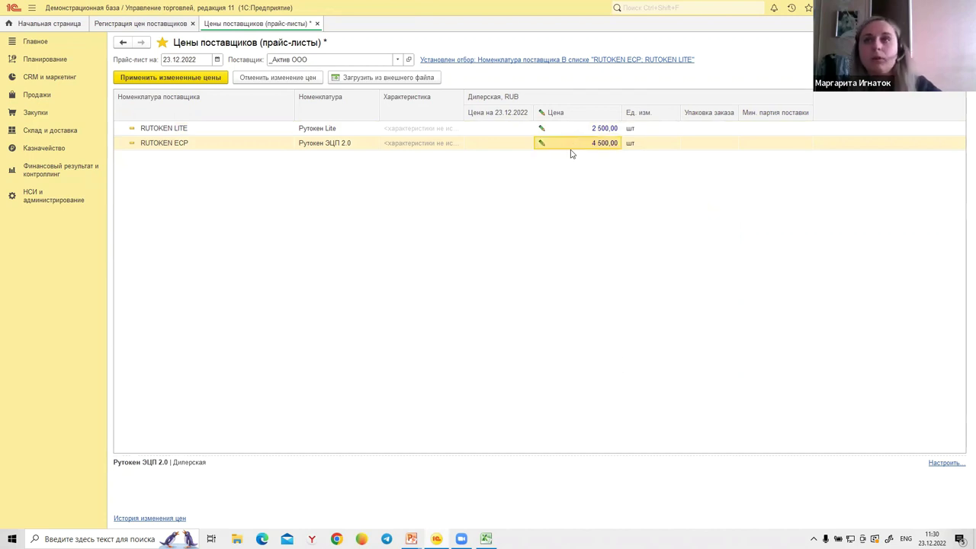
# Change the Дилерская price of RUTOKEN LITE to 2 000.
pyautogui.doubleClick(587, 131)
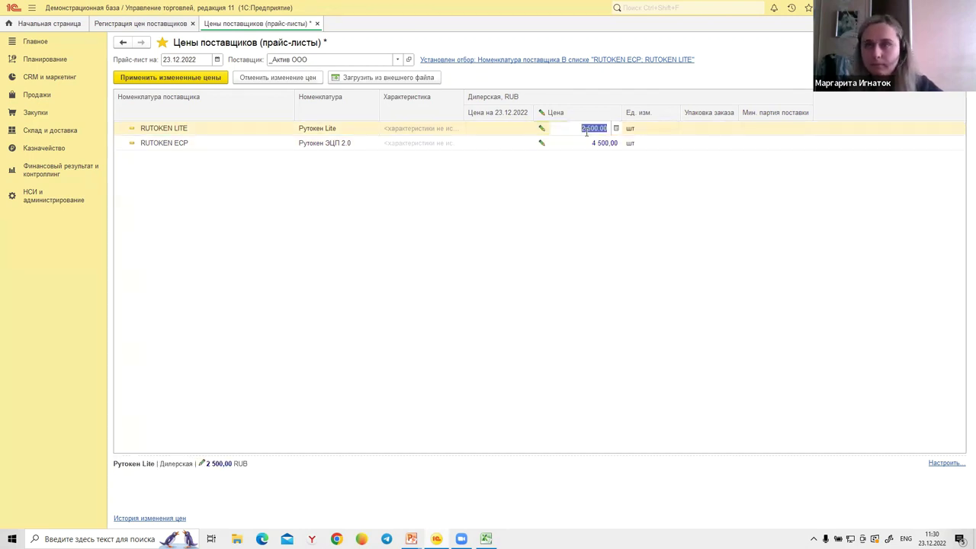
pyautogui.write('2000')
pyautogui.press('Return')
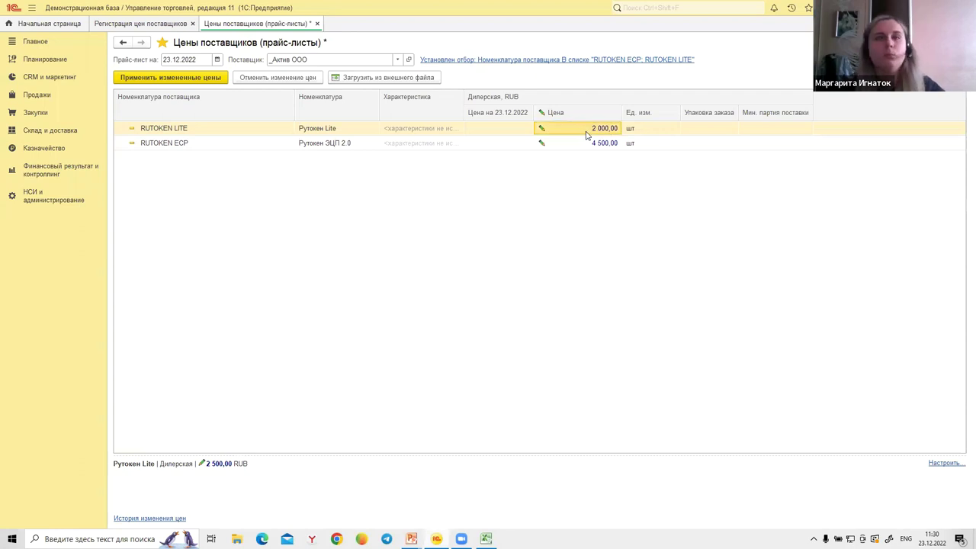
# Apply the changed _Актив ООО prices, recording them as a posted price registration document.
pyautogui.click(218, 79)
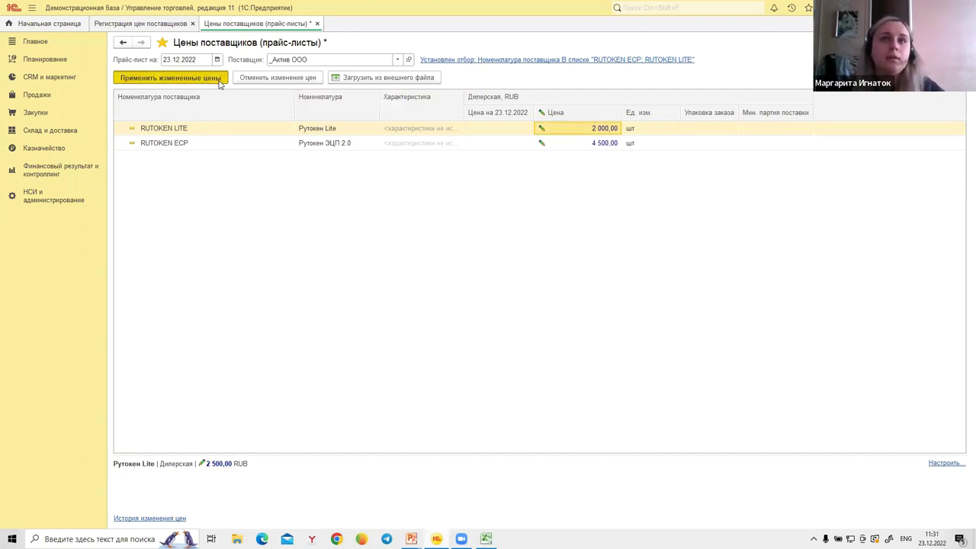
pyautogui.click(467, 284)
pyautogui.click(499, 298)
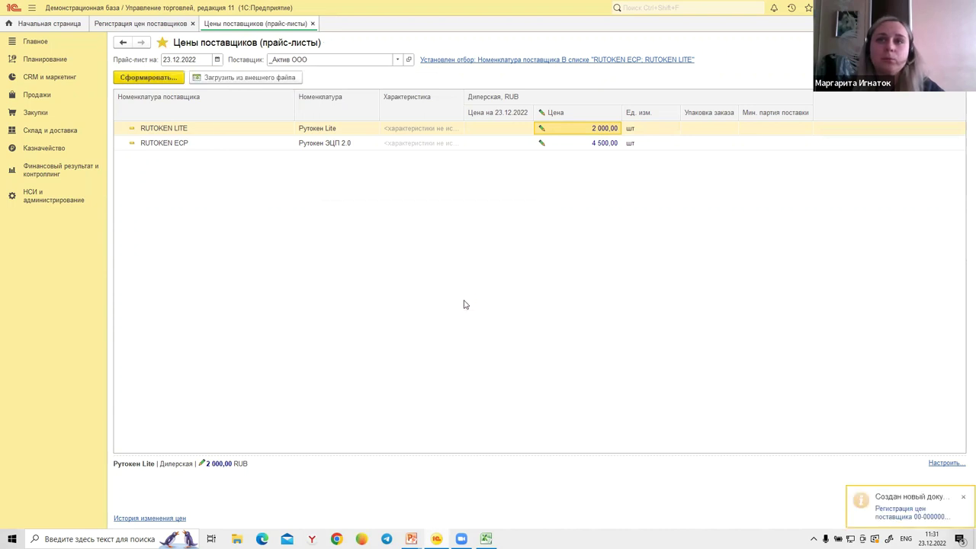
# Reopen the price change history for _Актив ООО, and check the RUTOKEN LITE and RUTOKEN ECP prices in its registration document.
pyautogui.click(142, 519)
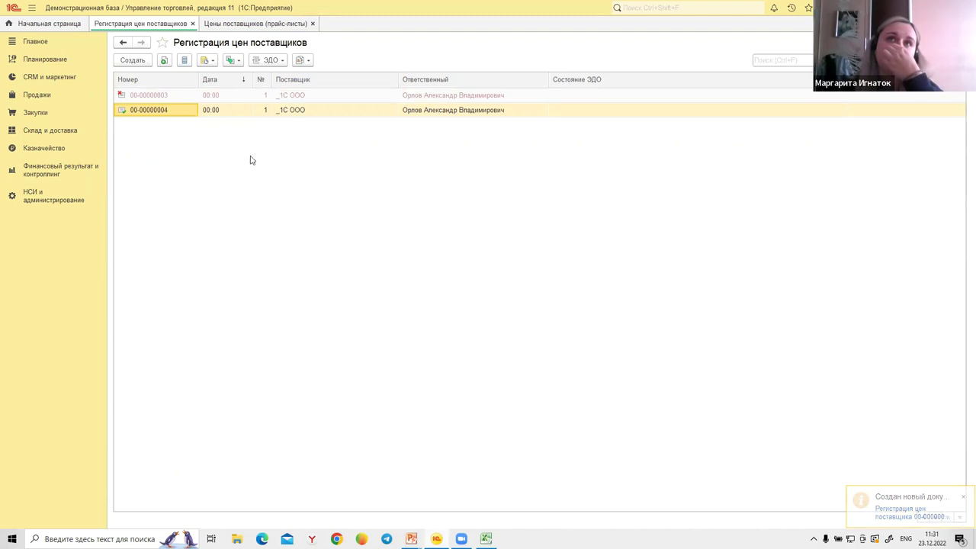
pyautogui.click(192, 24)
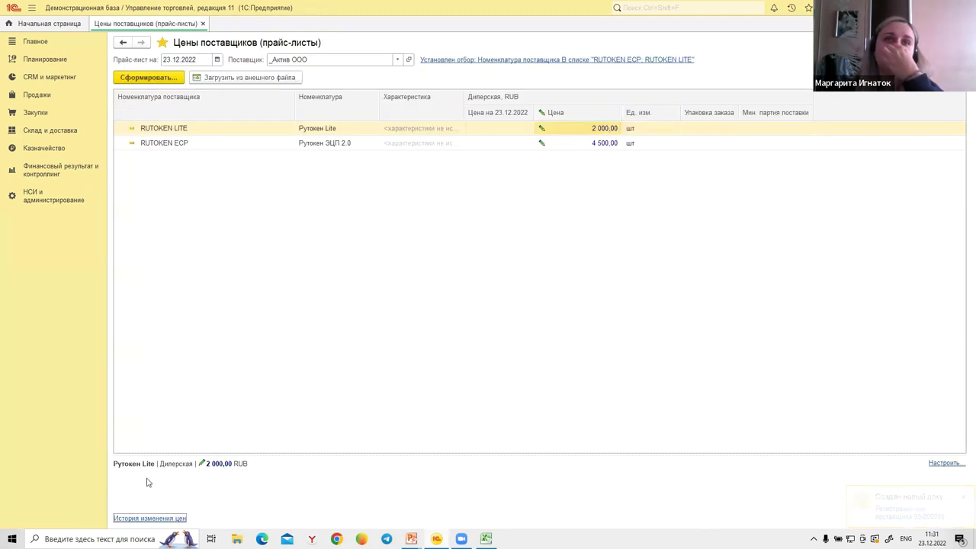
pyautogui.click(147, 519)
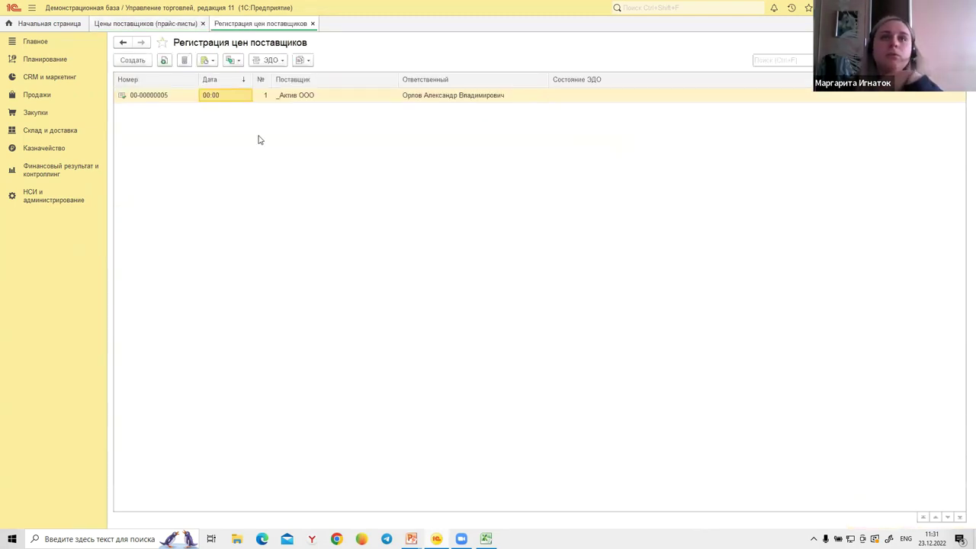
pyautogui.click(313, 99)
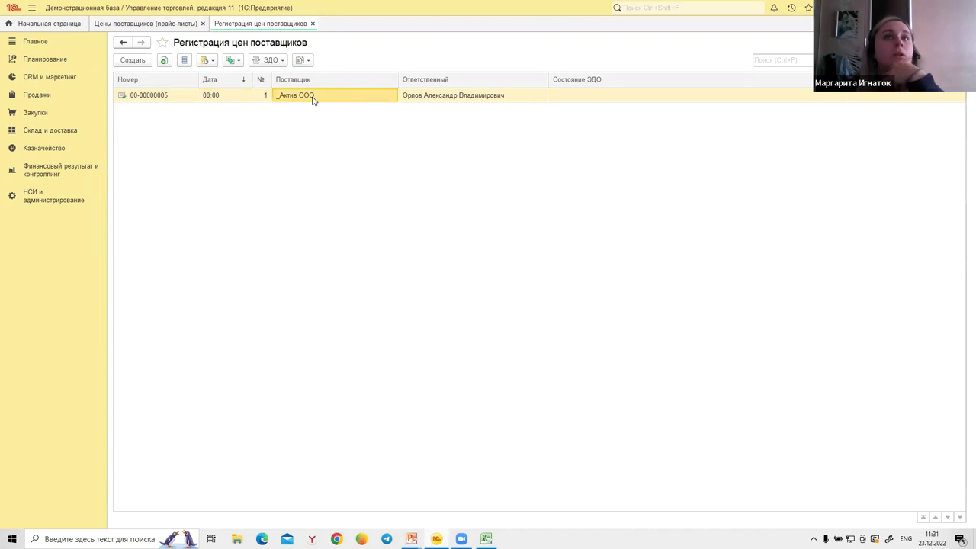
pyautogui.doubleClick(311, 96)
pyautogui.click(544, 204)
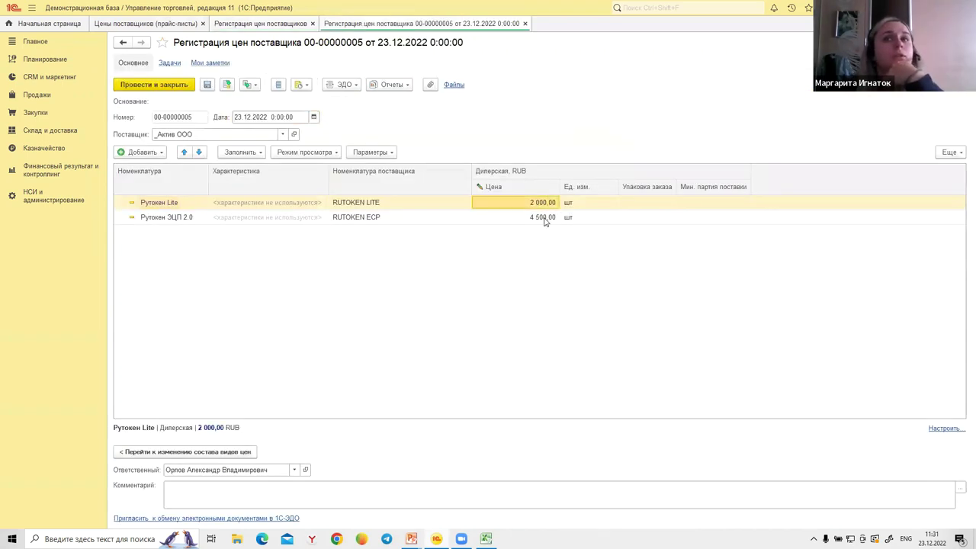
pyautogui.click(546, 218)
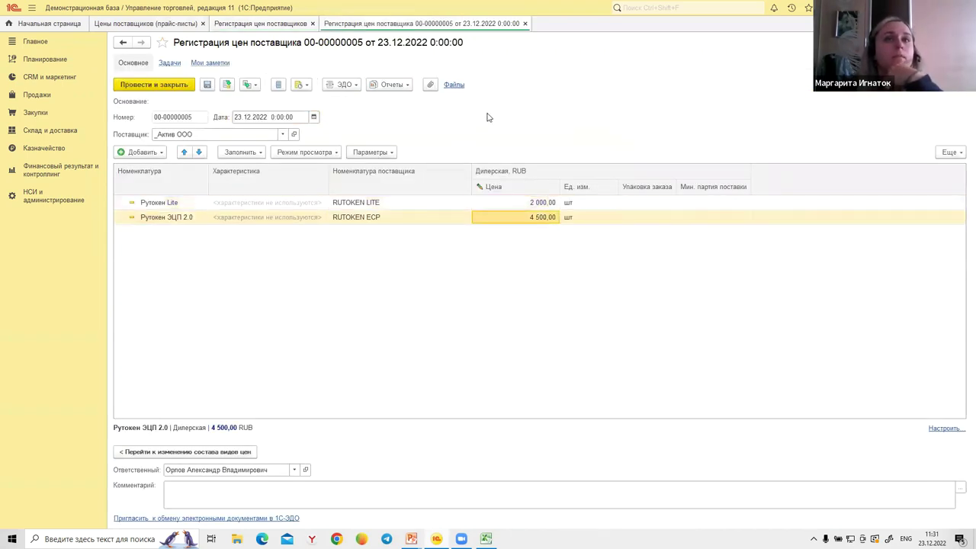
# Close the price registration document, the price registration list and the supplier price list.
pyautogui.click(524, 24)
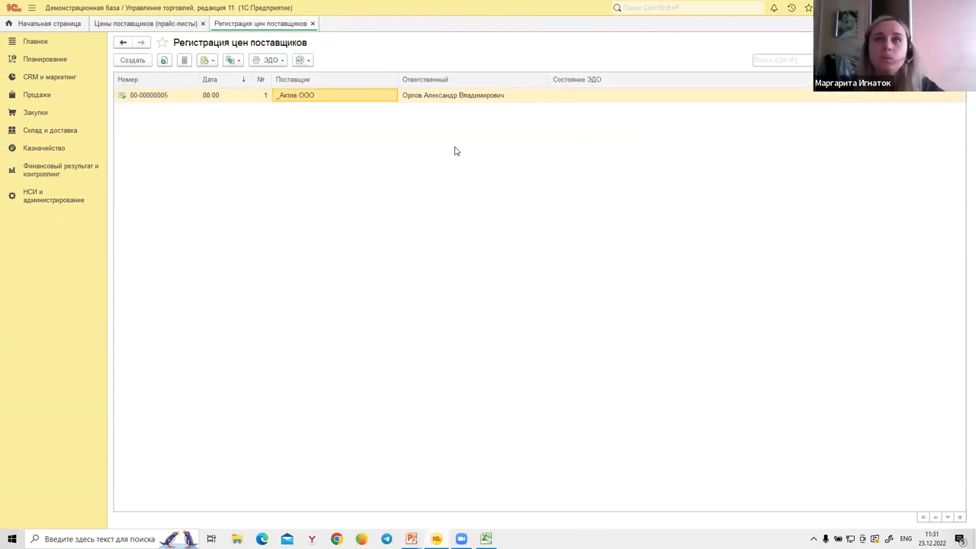
pyautogui.click(312, 24)
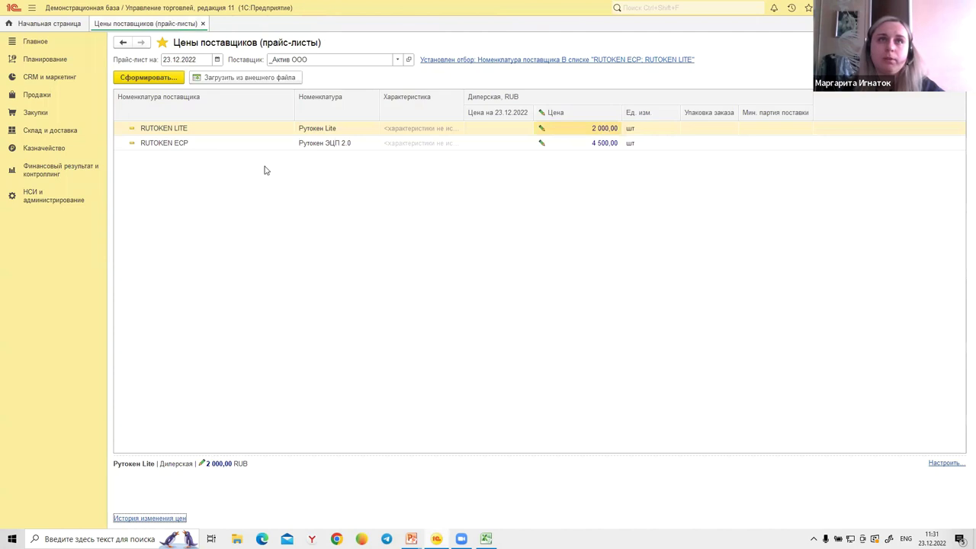
pyautogui.click(203, 24)
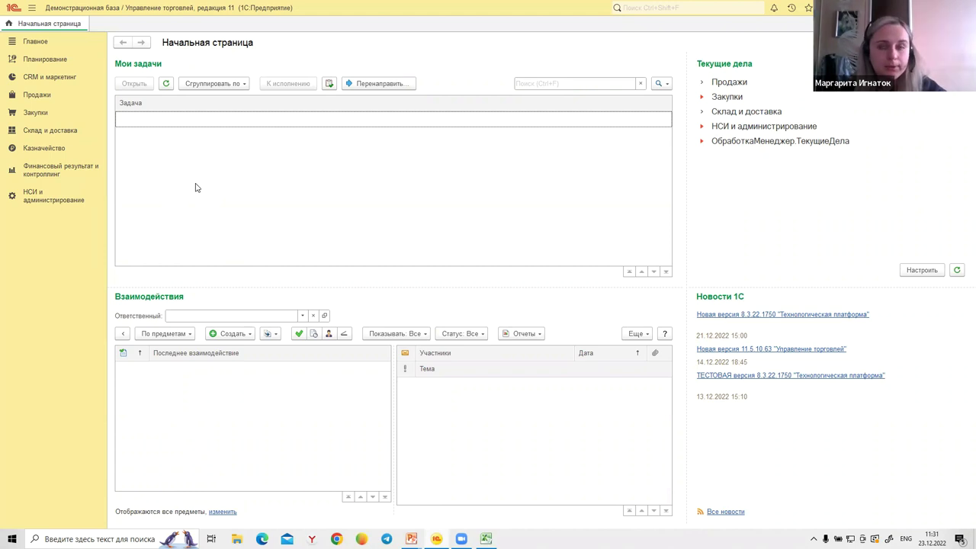
# Open the supplier orders (Заказы поставщикам) in the purchasing section and start a new blank order.
pyautogui.click(35, 113)
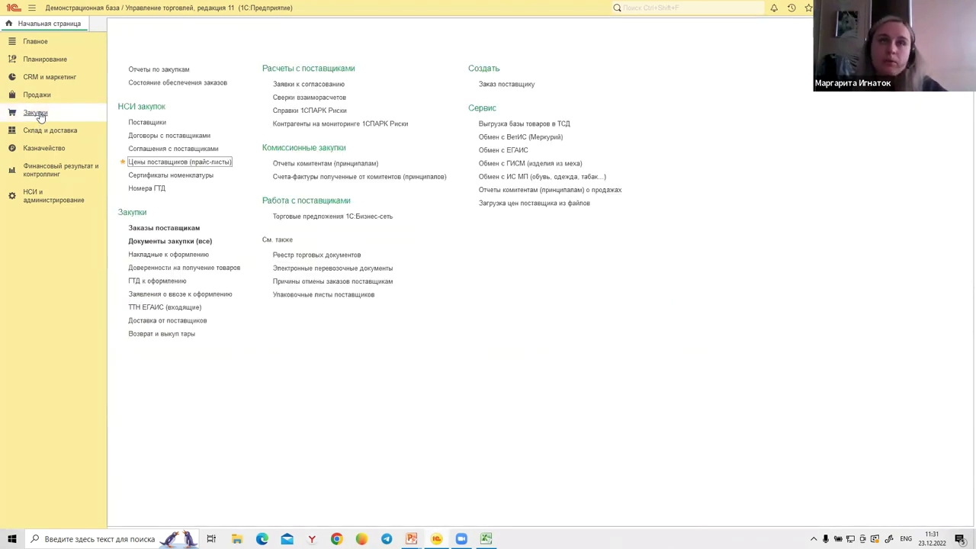
pyautogui.click(166, 229)
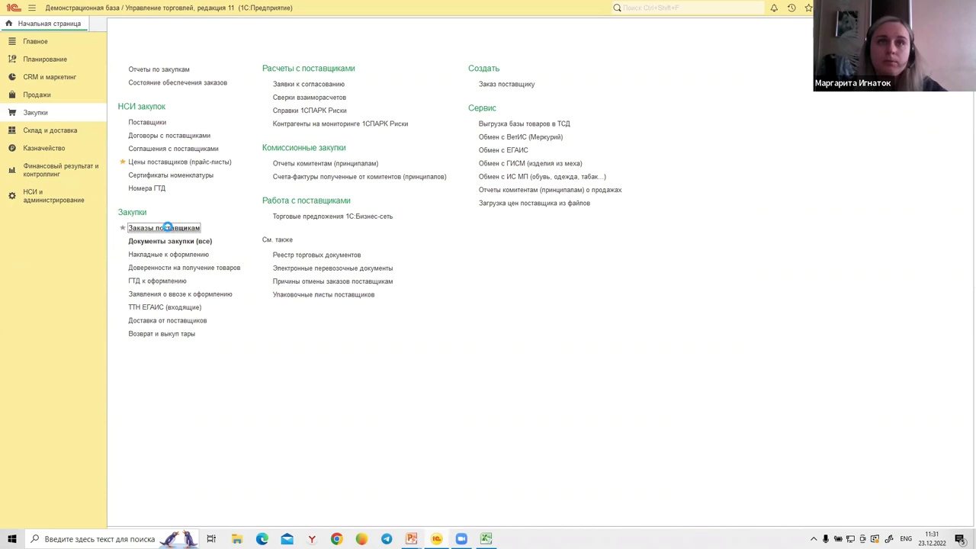
pyautogui.click(150, 91)
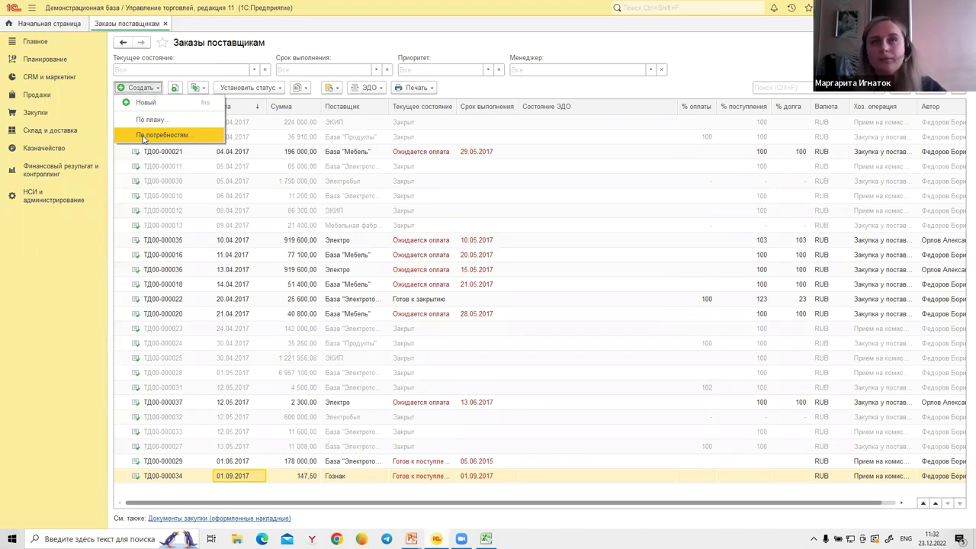
pyautogui.click(146, 102)
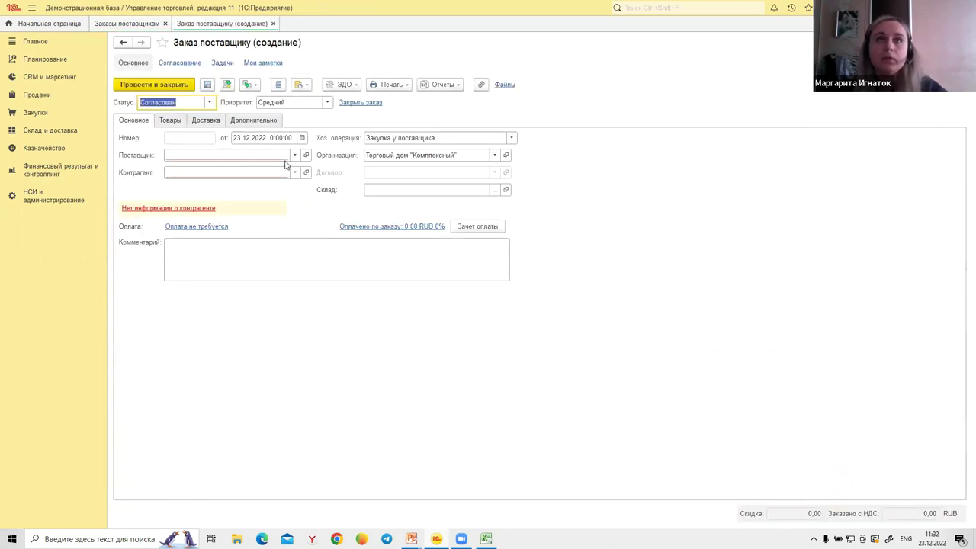
# Choose _1С ООО as the order's supplier from the full list of supplier partners.
pyautogui.click(294, 155)
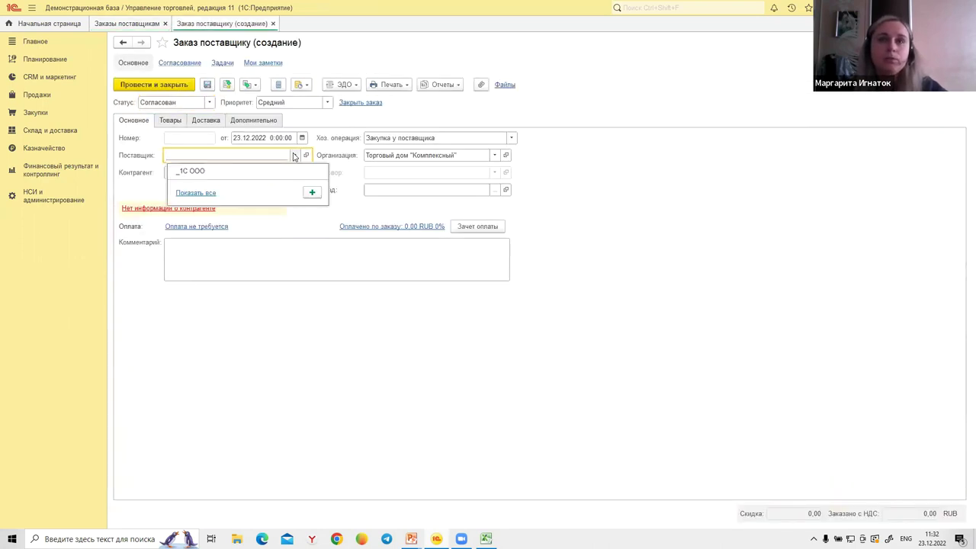
pyautogui.click(196, 193)
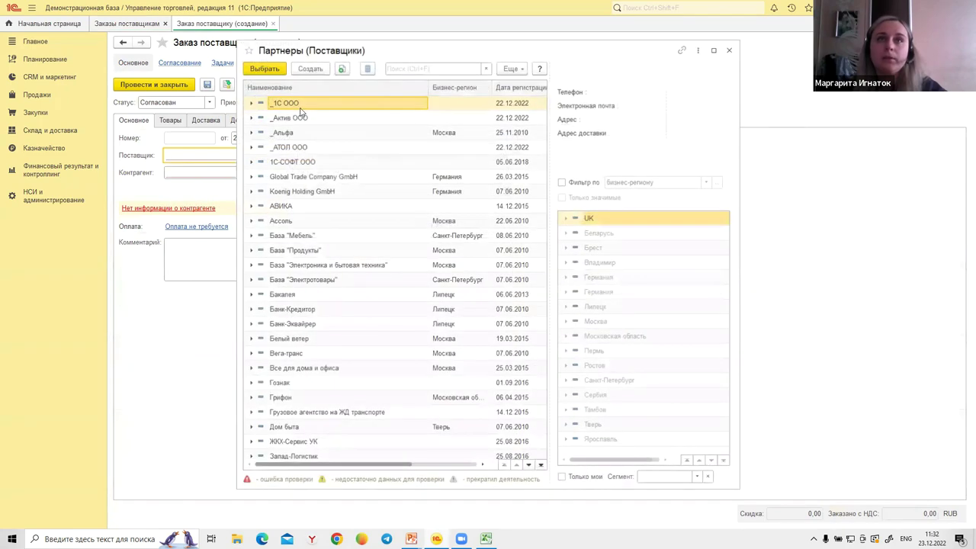
pyautogui.doubleClick(294, 106)
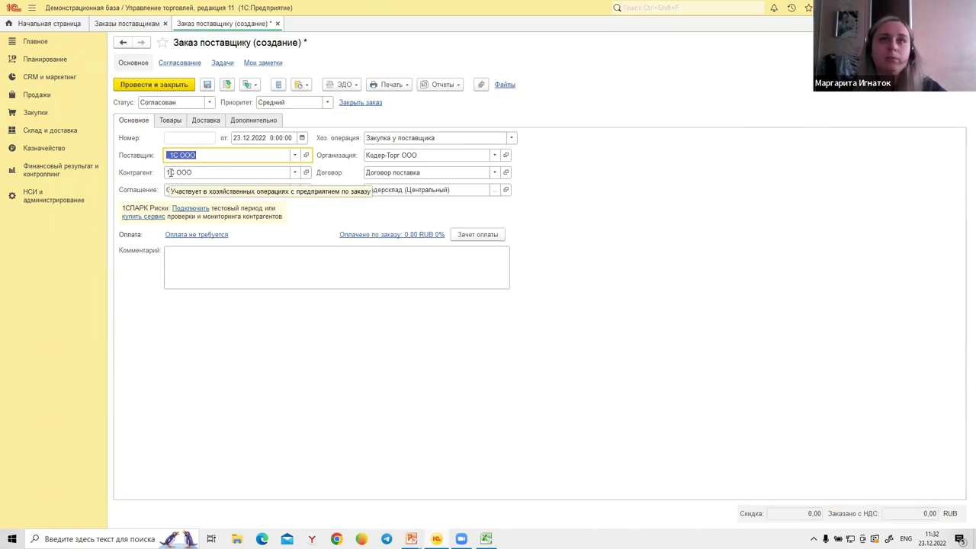
# Review the order's counterparty, agreement, contract and warehouse, plus its additional settings such as VAT taxation and automatic supplier price registration.
pyautogui.click(171, 173)
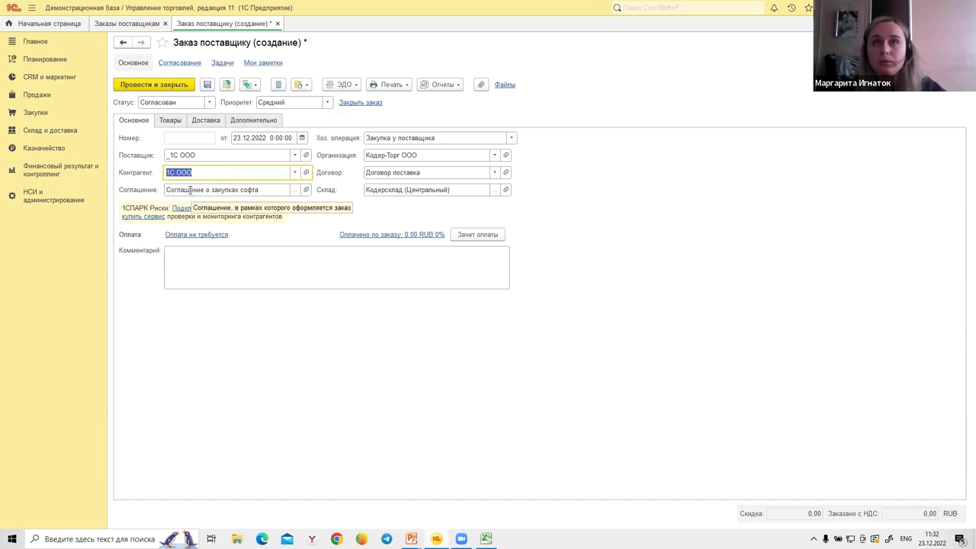
pyautogui.click(191, 190)
pyautogui.click(263, 189)
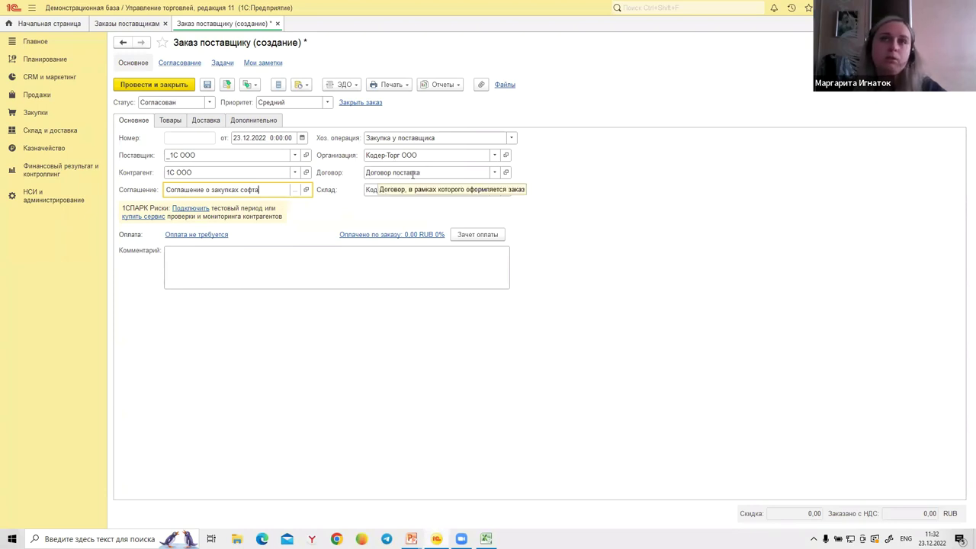
pyautogui.click(374, 190)
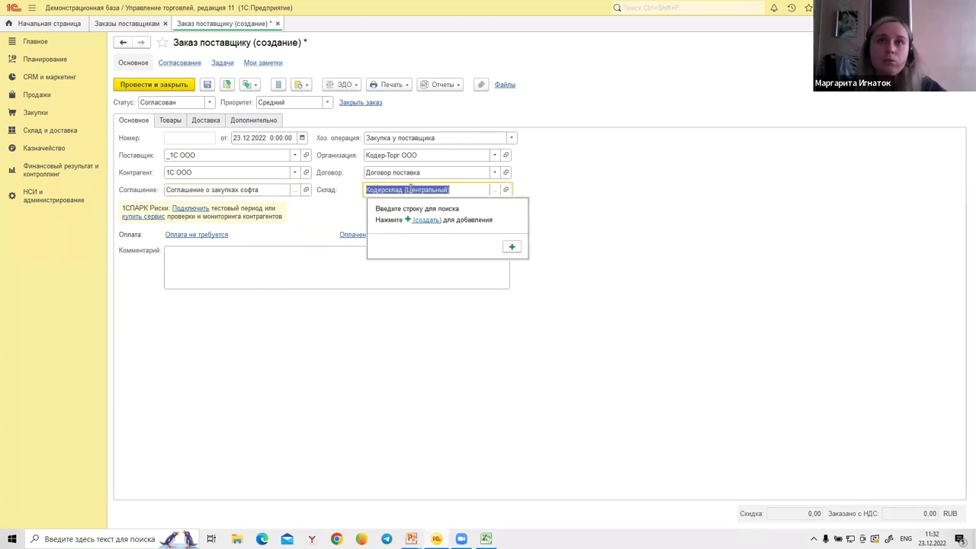
pyautogui.press('Escape')
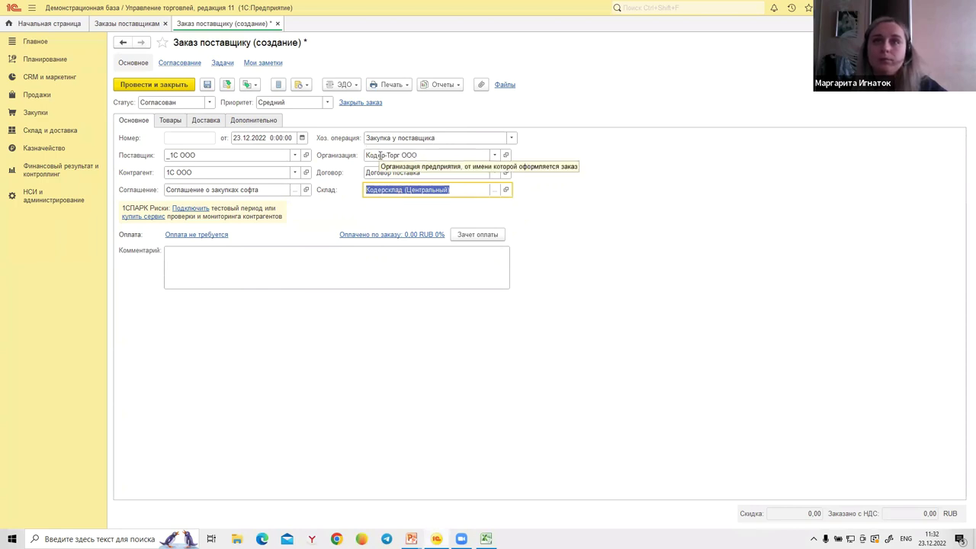
pyautogui.click(166, 122)
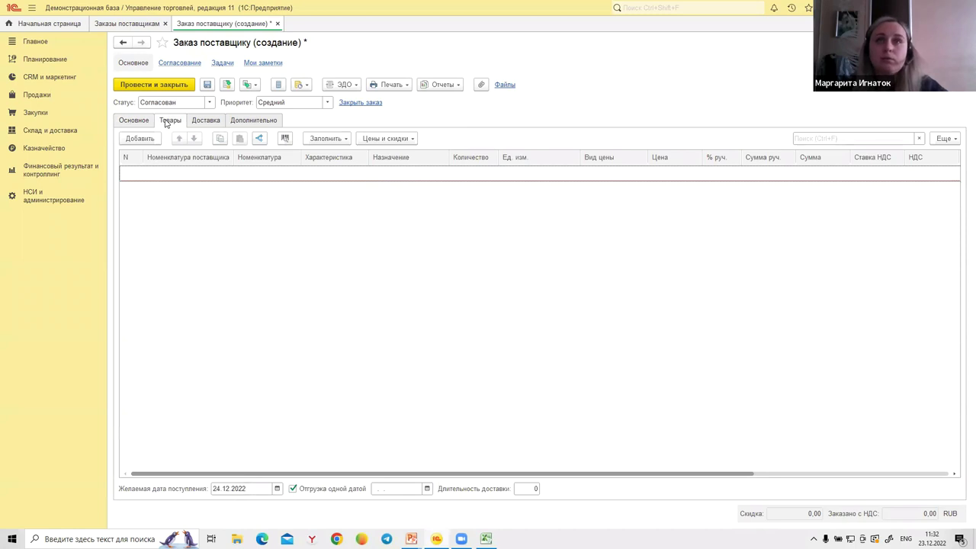
pyautogui.click(230, 122)
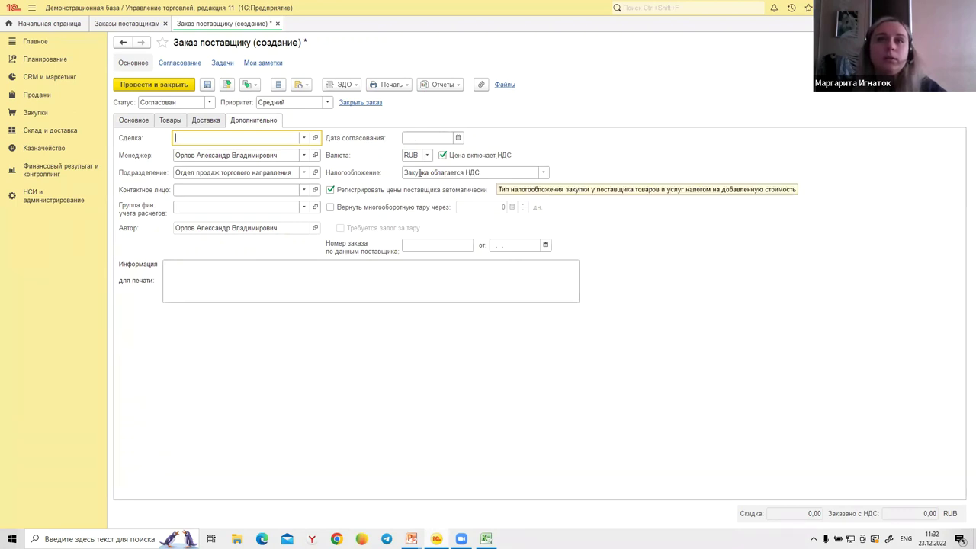
pyautogui.click(330, 190)
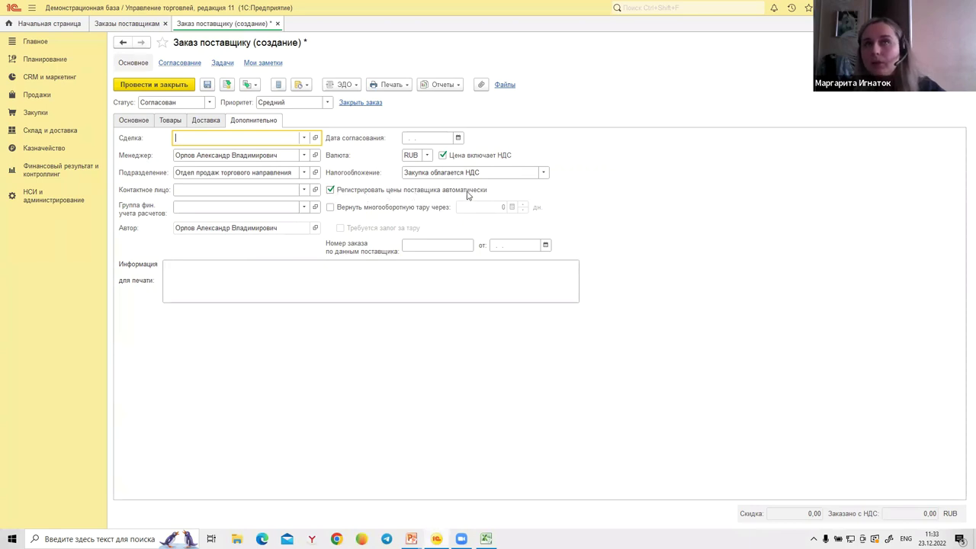
pyautogui.click(206, 122)
# Widen the Номенклатура column in the order's goods table and add a line with the supplier item БП ПРОФ.
pyautogui.click(172, 123)
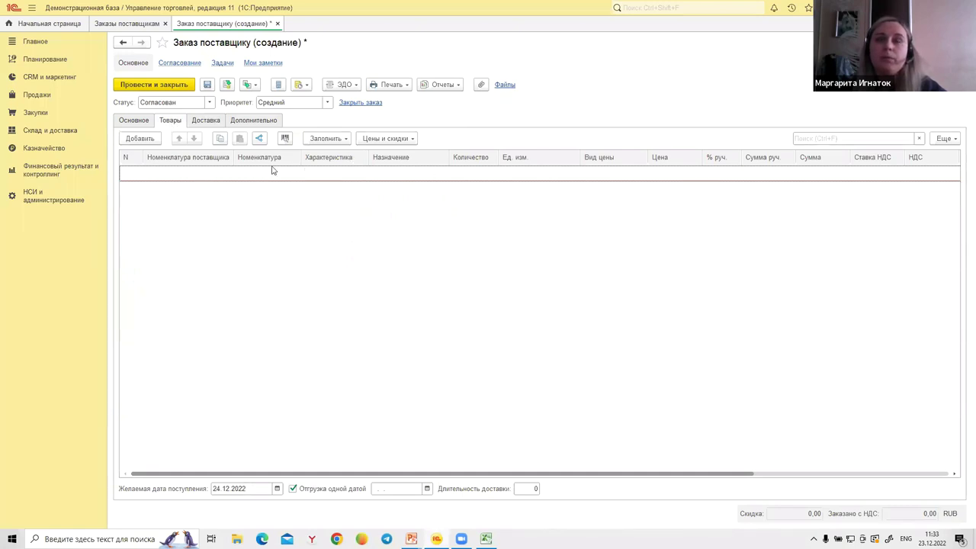
pyautogui.moveTo(301, 159); pyautogui.dragTo(354, 166)
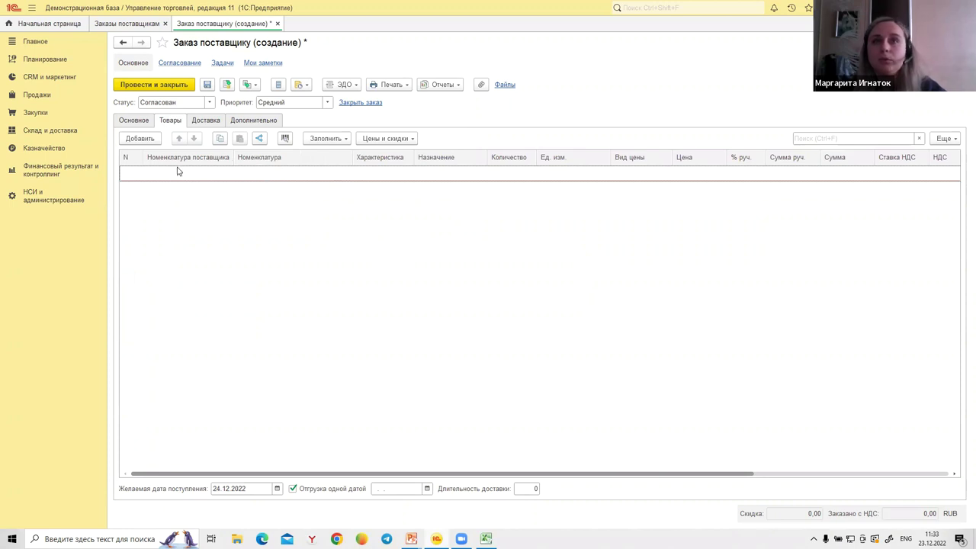
pyautogui.click(143, 138)
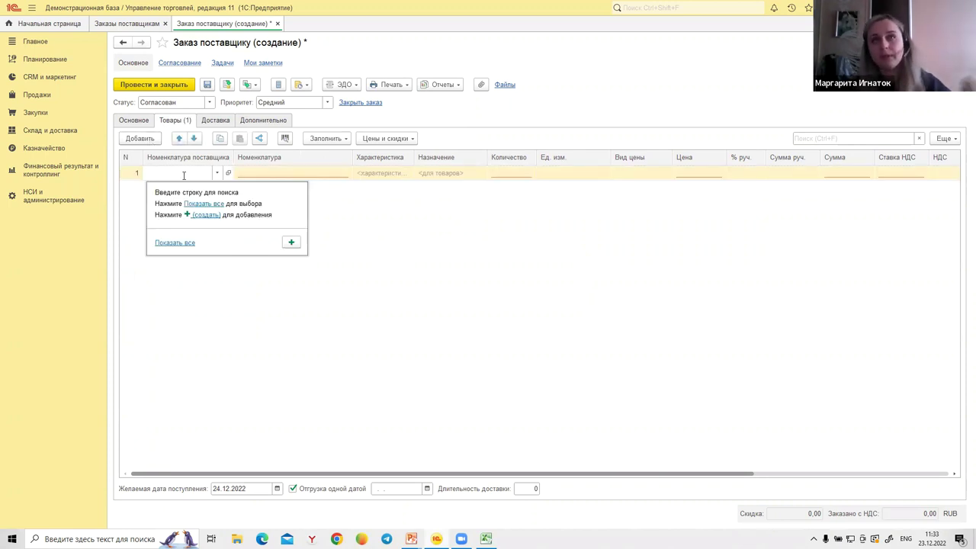
pyautogui.write('<G')
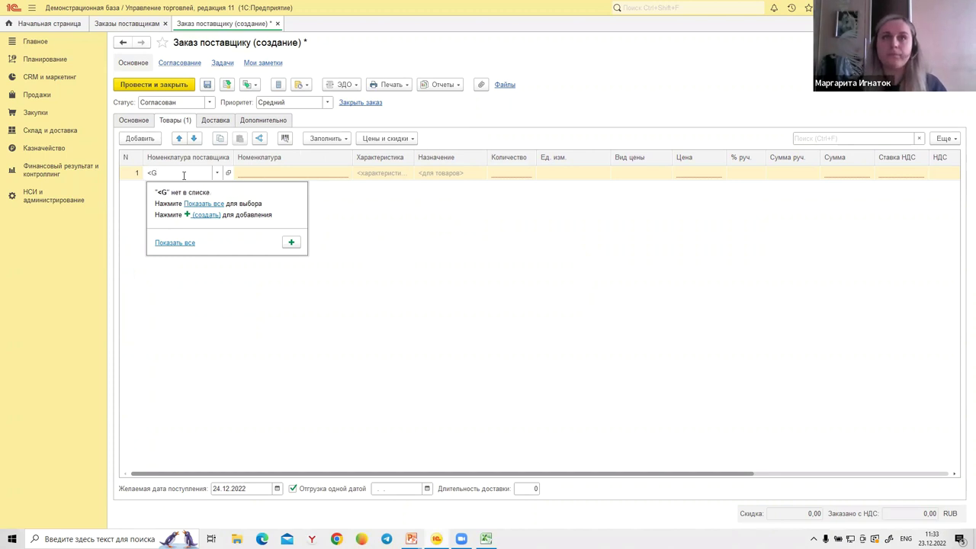
pyautogui.hotkey('alt', 'shift')
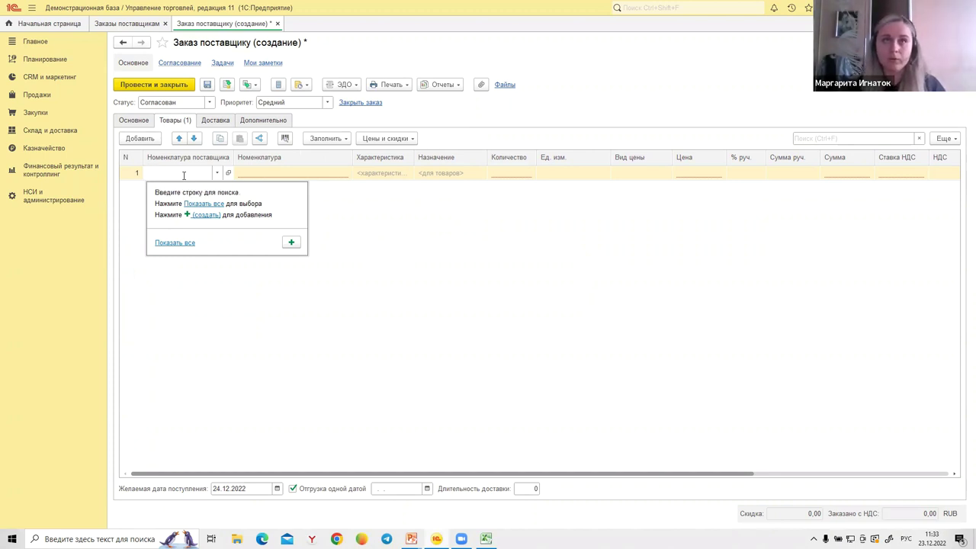
pyautogui.write('БП')
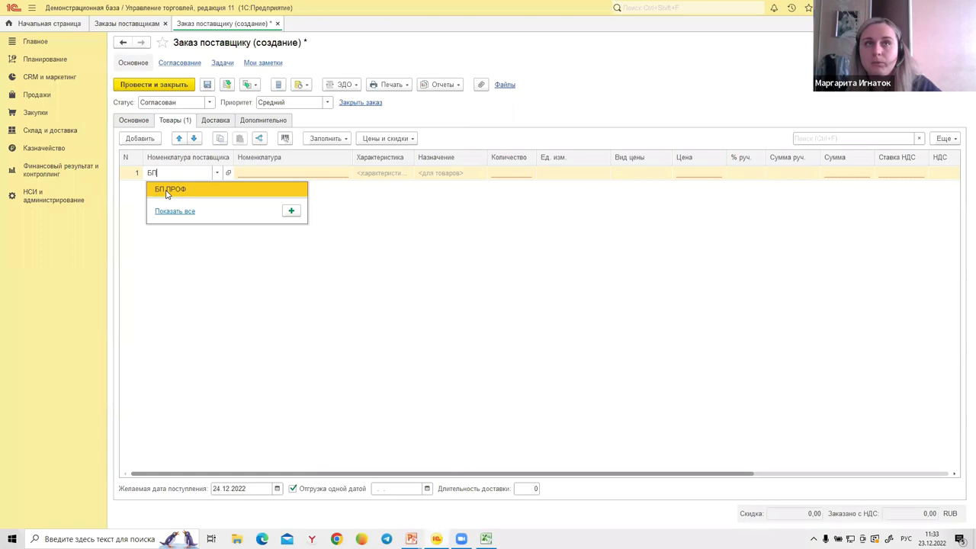
pyautogui.click(175, 192)
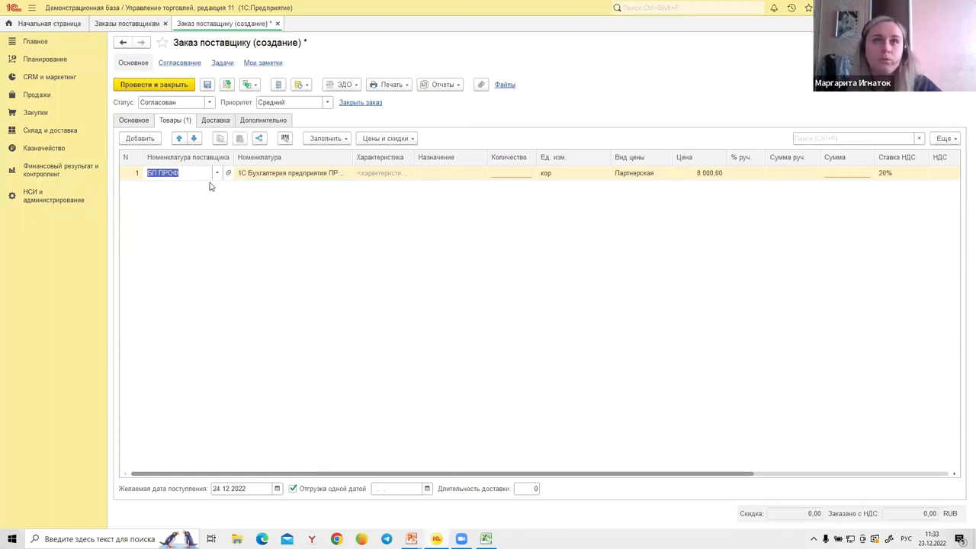
pyautogui.click(282, 174)
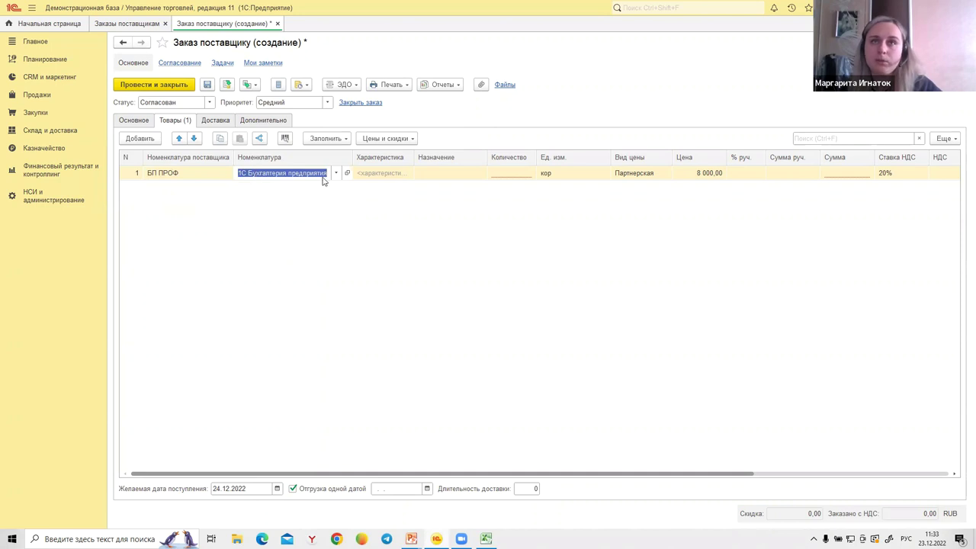
# Set the quantity of the БП ПРОФ line to 1 in the supplier order's goods table.
pyautogui.click(515, 175)
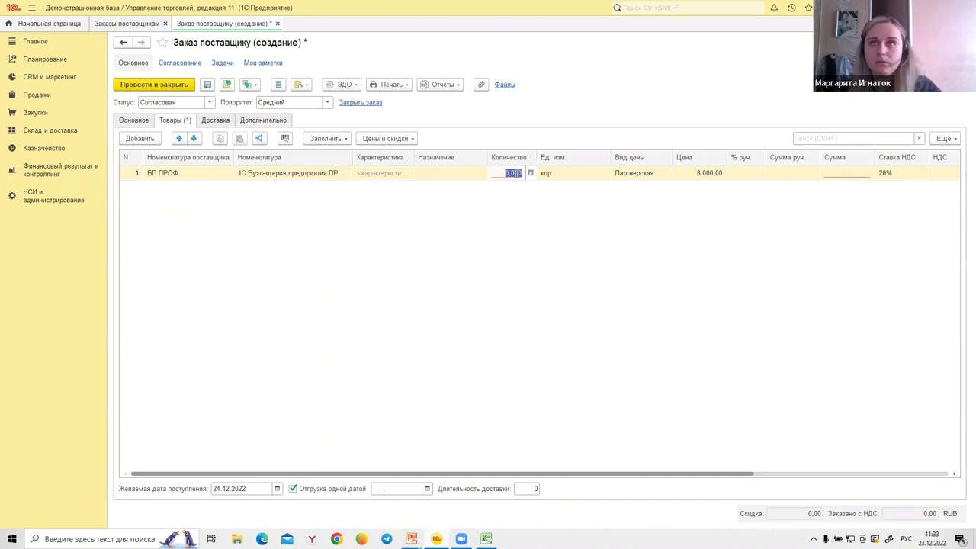
pyautogui.write('1')
pyautogui.press('Tab')
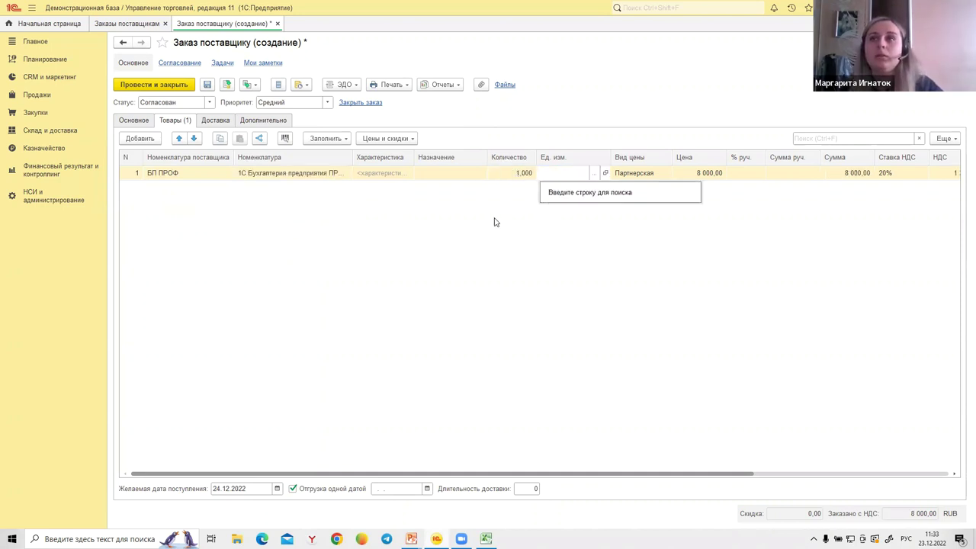
pyautogui.press('Tab')
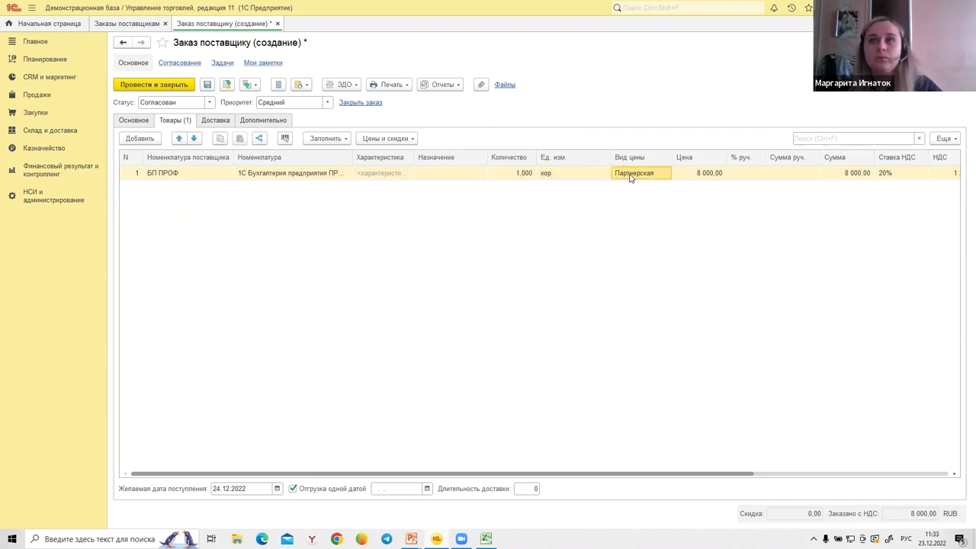
pyautogui.click(684, 177)
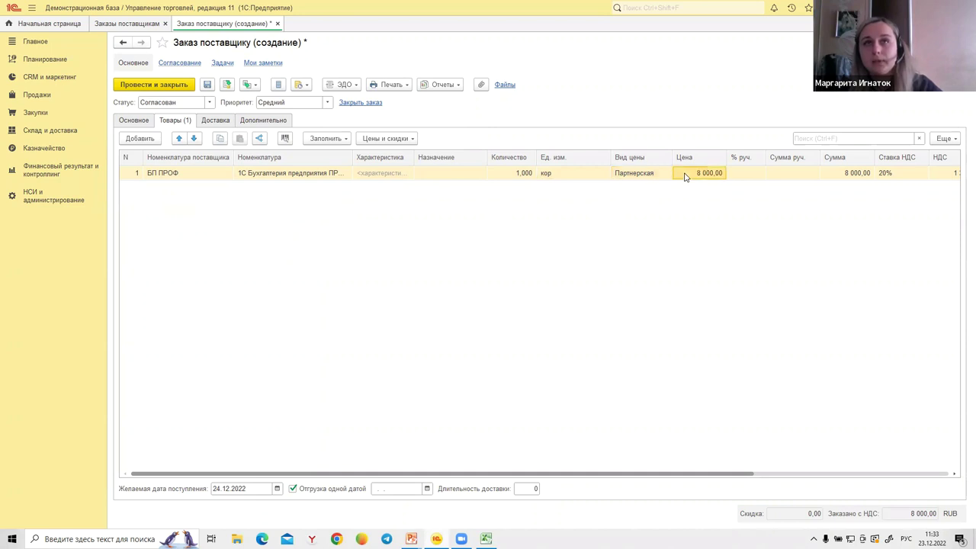
# Open the goods selection for the order, show its list of picked items and enlarge the selection window.
pyautogui.click(168, 174)
pyautogui.click(326, 140)
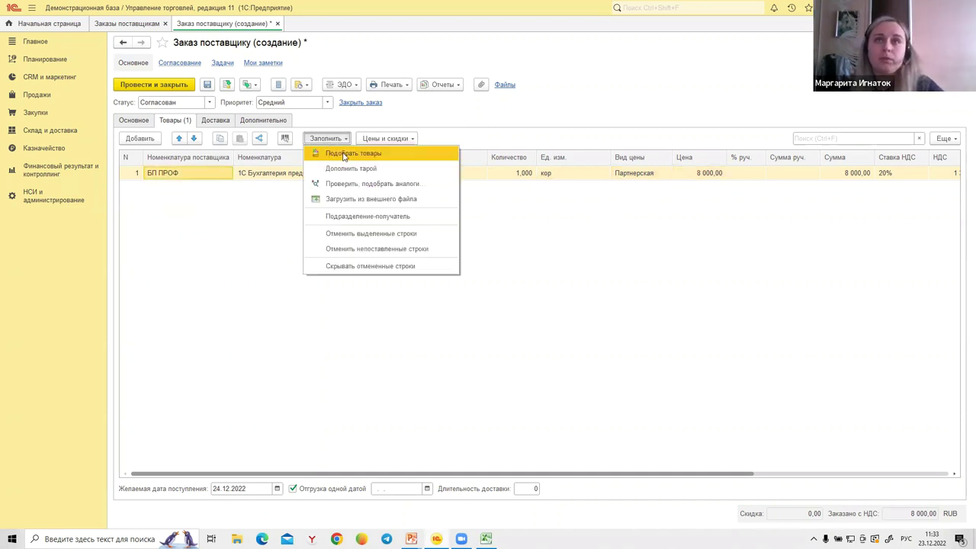
pyautogui.click(375, 154)
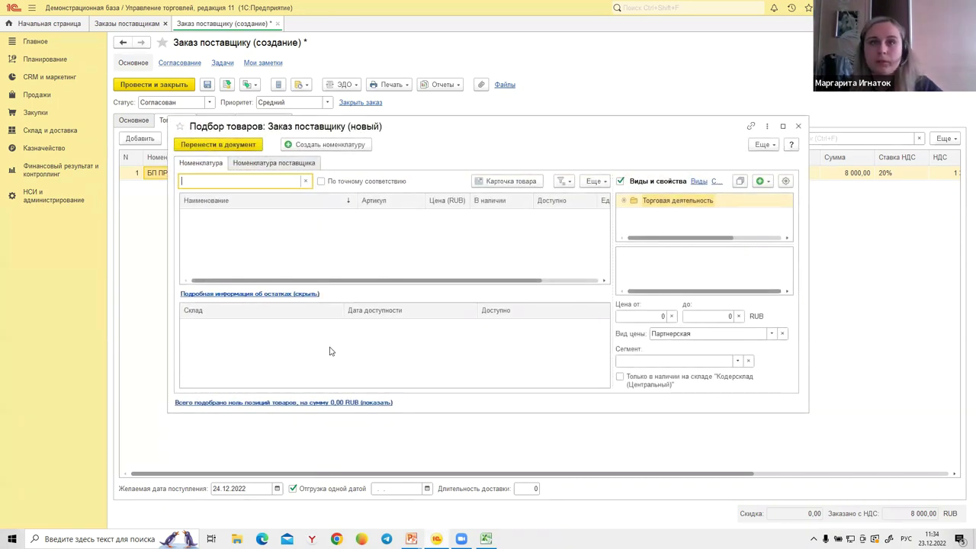
pyautogui.click(300, 402)
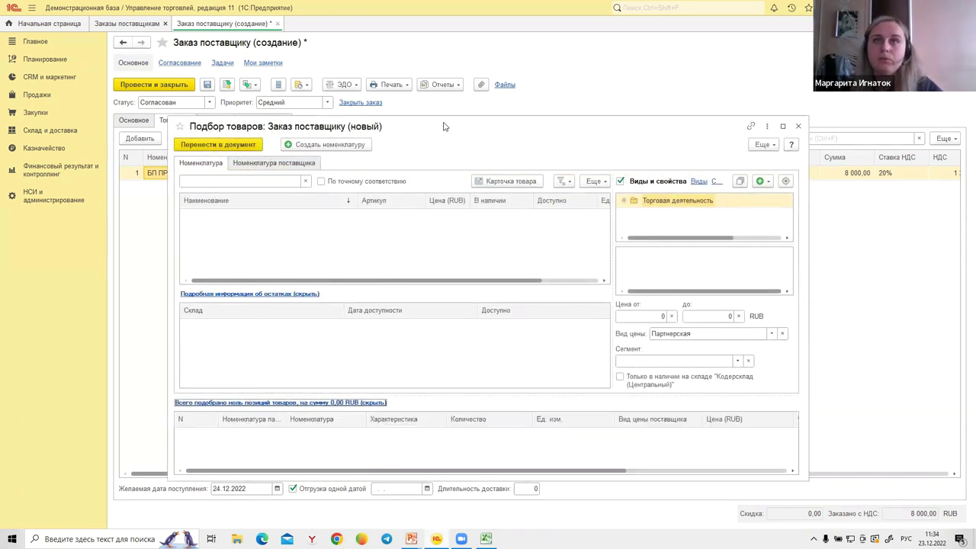
pyautogui.moveTo(445, 124); pyautogui.dragTo(445, 121)
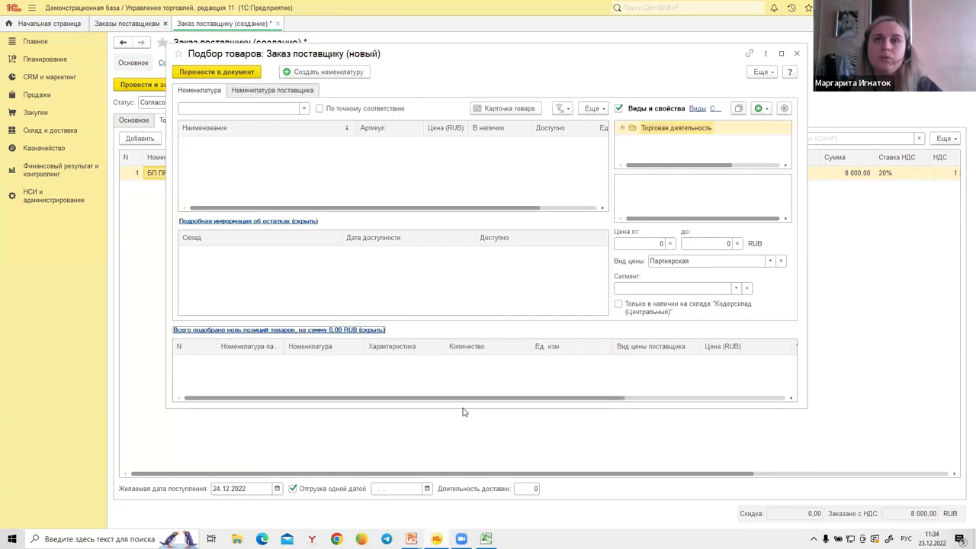
pyautogui.moveTo(464, 409); pyautogui.dragTo(462, 461)
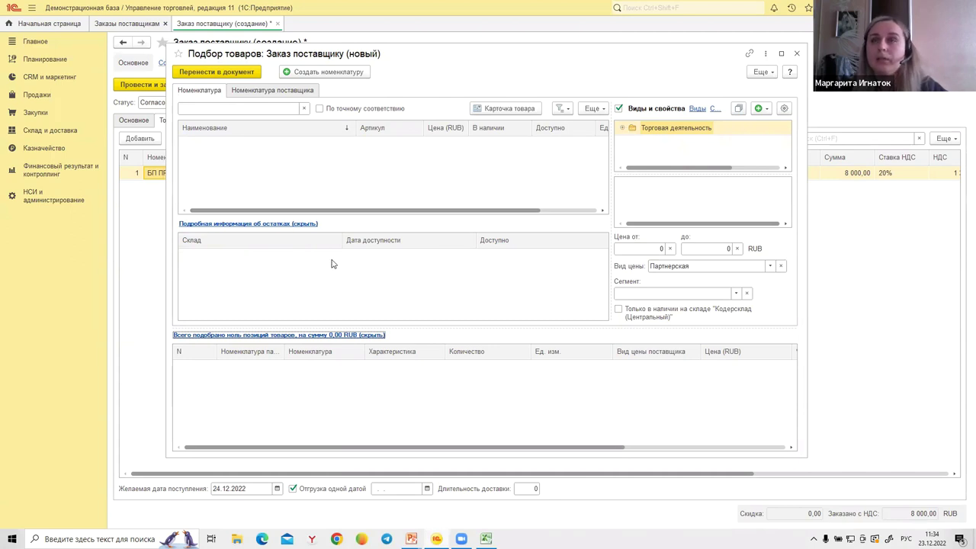
# Add 1С Зарплата и управление персоналом ПРОФ to the picked goods from Программное обеспечение in the Вебинар (демо) group.
pyautogui.click(622, 128)
pyautogui.click(632, 142)
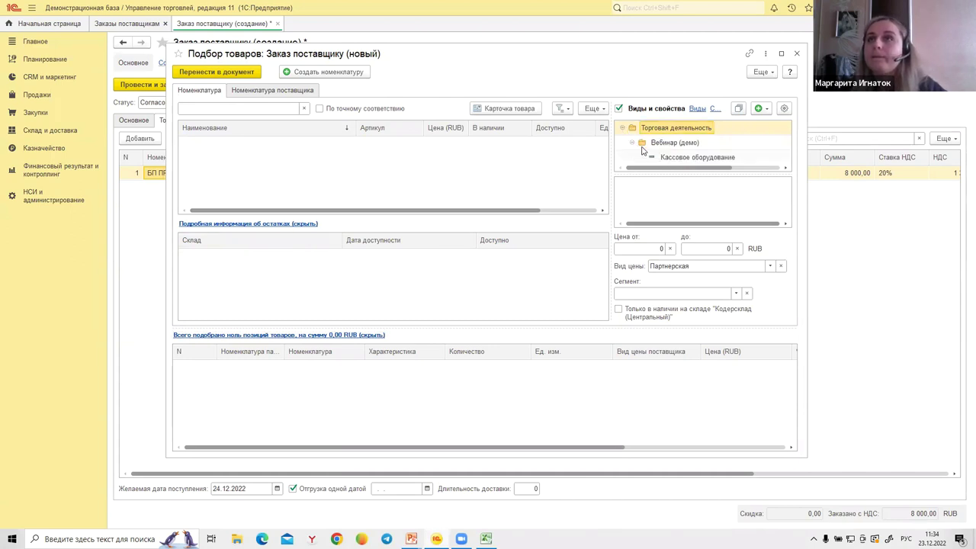
pyautogui.scroll(-2, 681, 158)
pyautogui.click(693, 130)
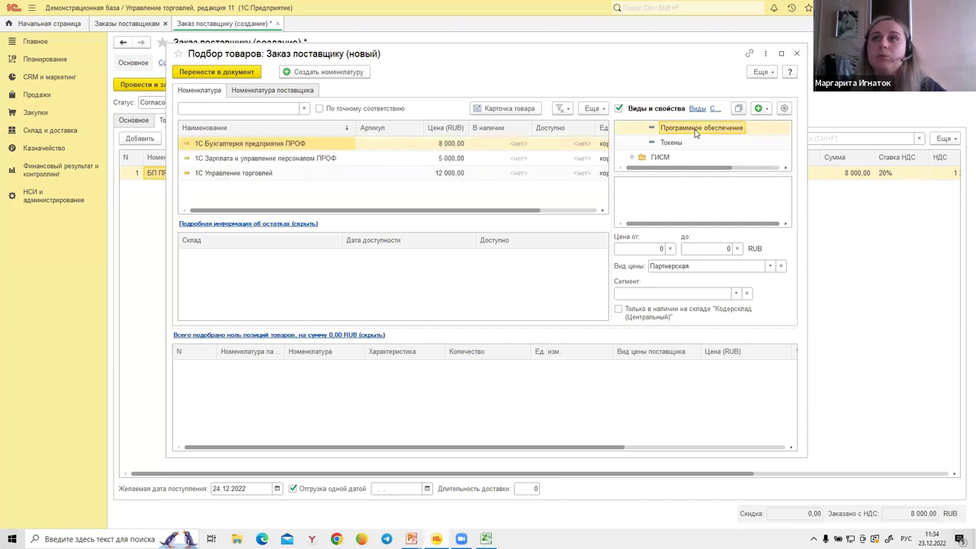
pyautogui.click(247, 160)
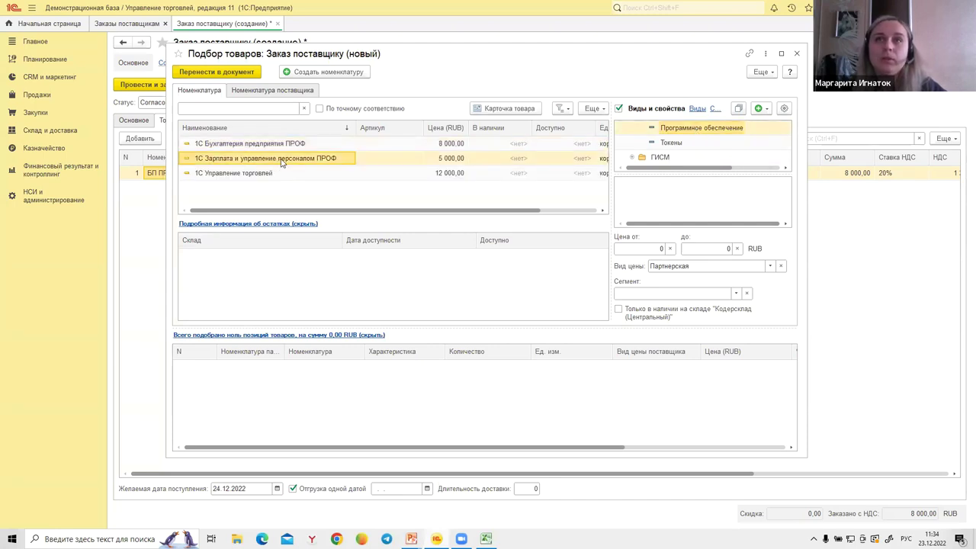
pyautogui.doubleClick(278, 160)
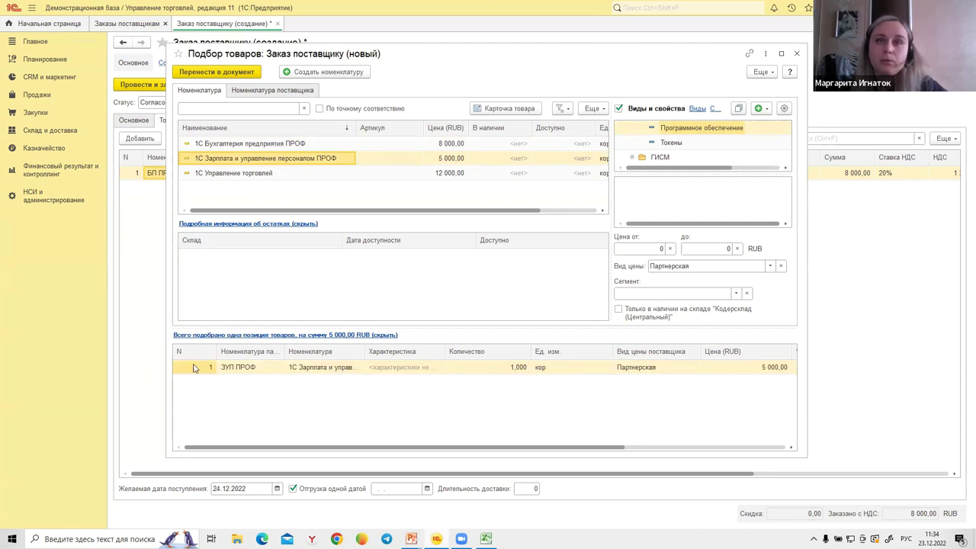
# Review the picked line's details, add 1С Управление торговлей to the selection and transfer the picked goods to the order.
pyautogui.click(494, 371)
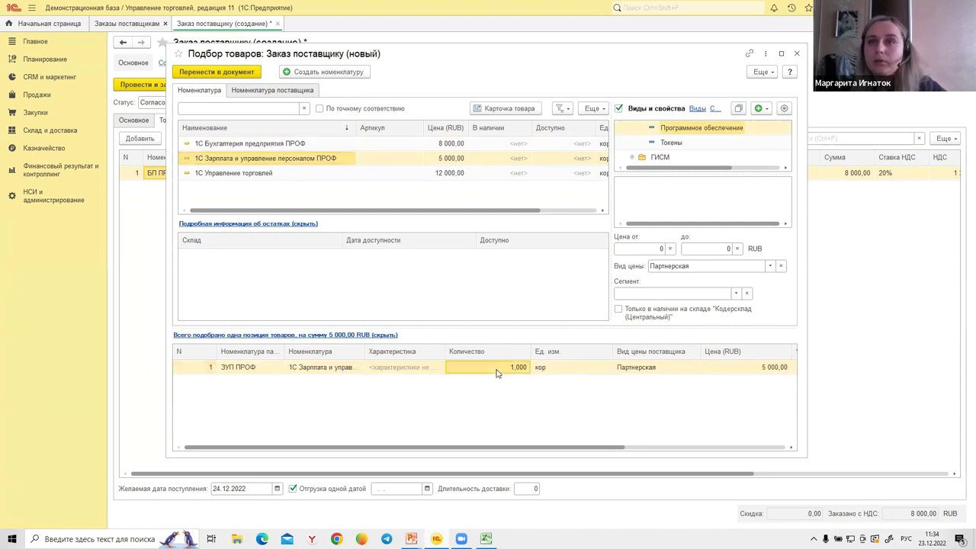
pyautogui.click(647, 370)
pyautogui.moveTo(584, 448); pyautogui.dragTo(627, 447)
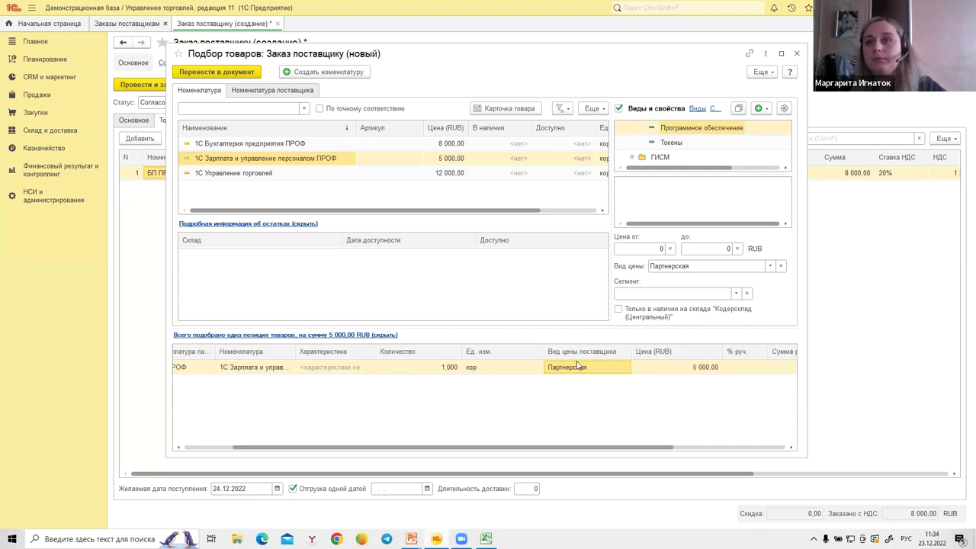
pyautogui.moveTo(652, 450); pyautogui.dragTo(510, 451)
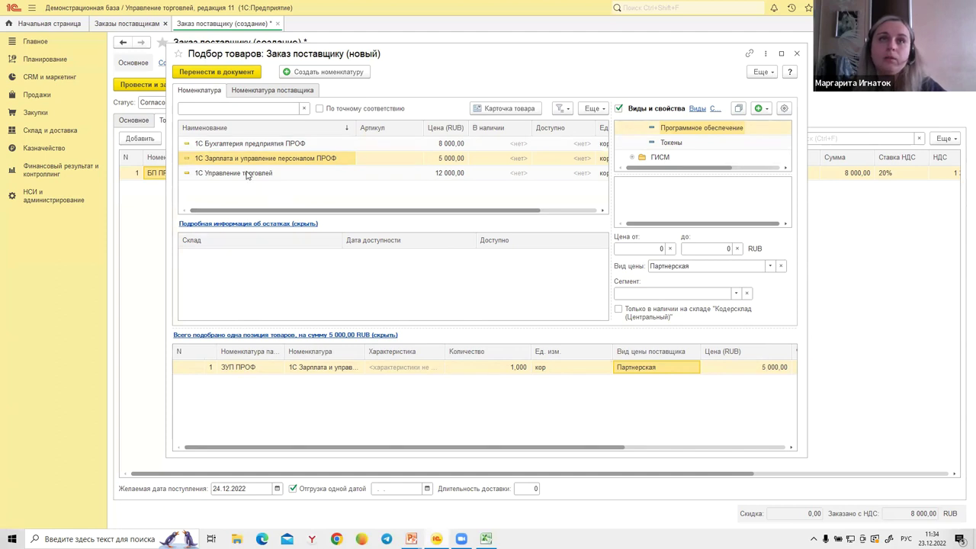
pyautogui.doubleClick(308, 180)
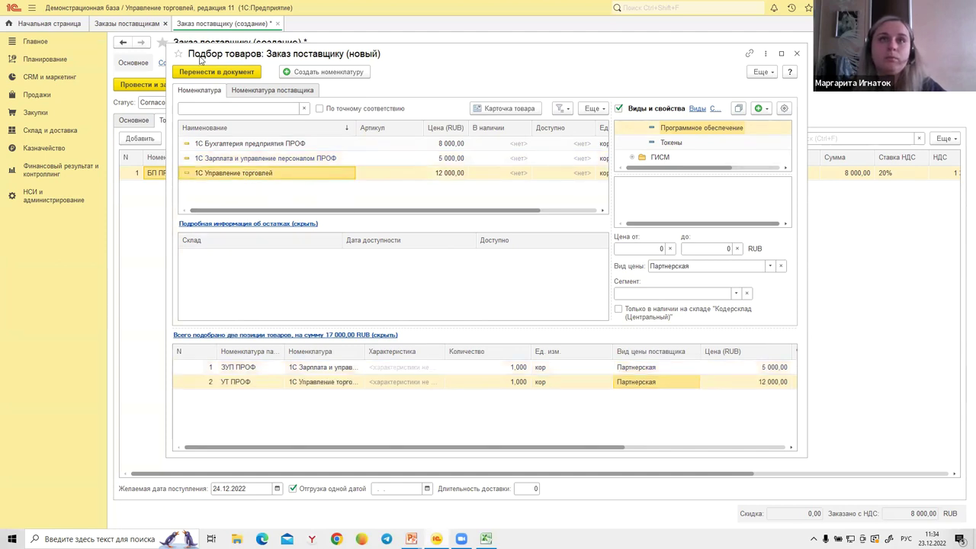
pyautogui.click(208, 73)
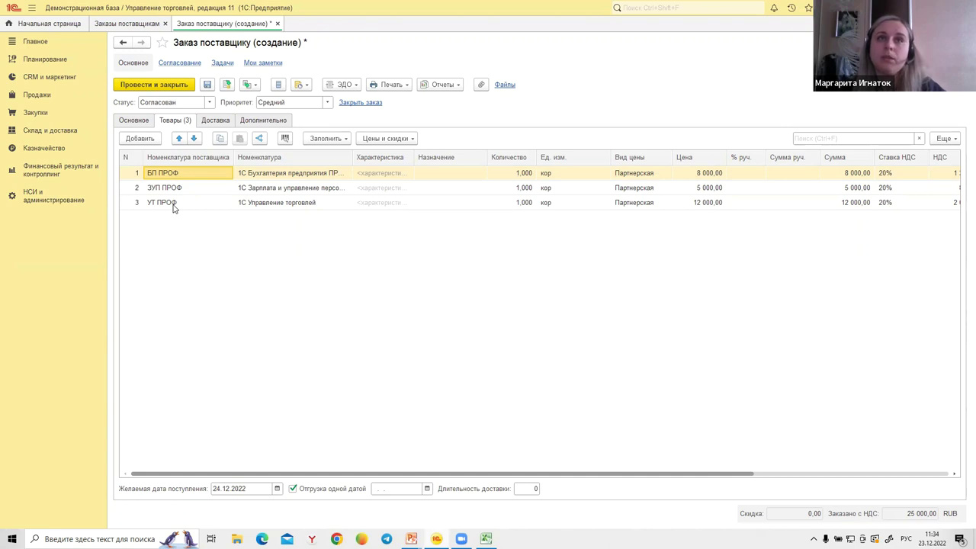
# Widen the Номенклатура column to show the full product names, and save and close the supplier order.
pyautogui.click(173, 204)
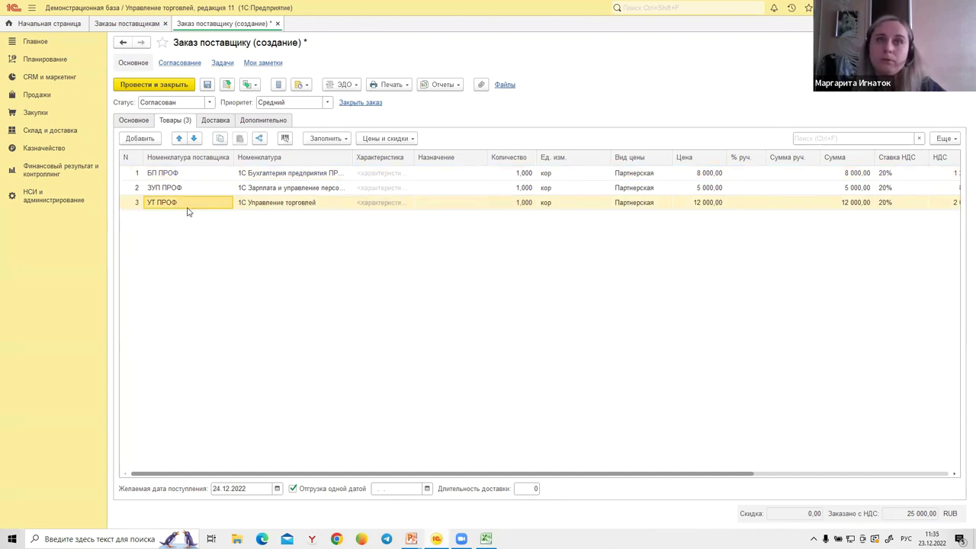
pyautogui.moveTo(355, 157); pyautogui.dragTo(412, 158)
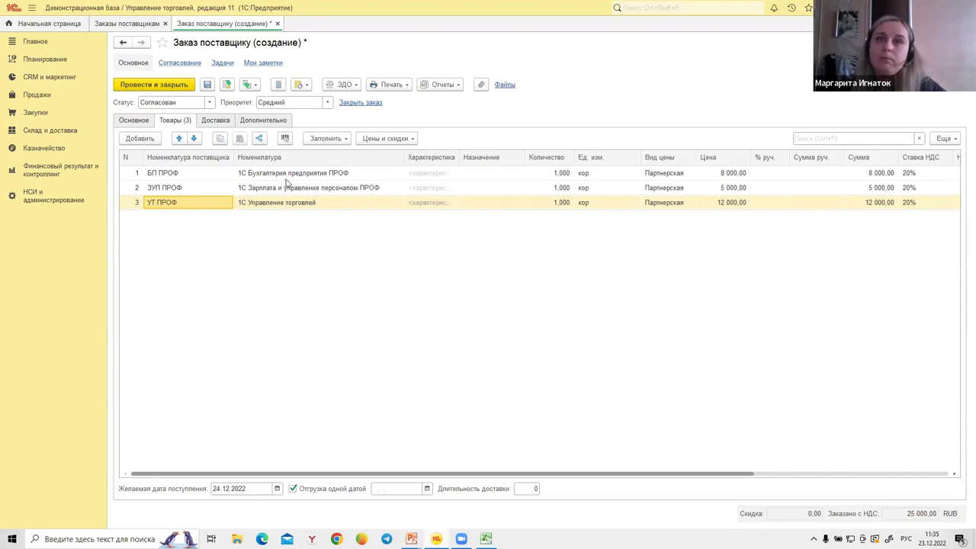
pyautogui.click(289, 173)
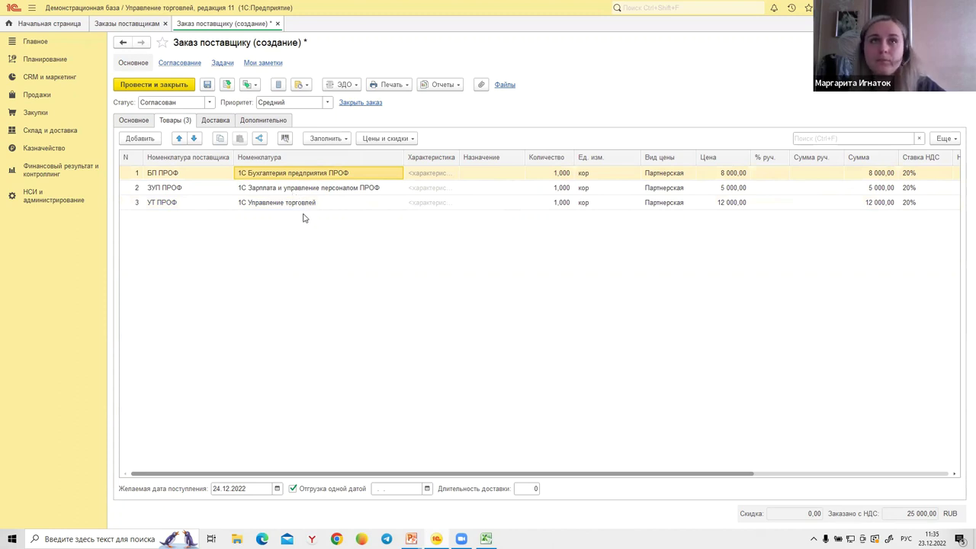
pyautogui.click(207, 84)
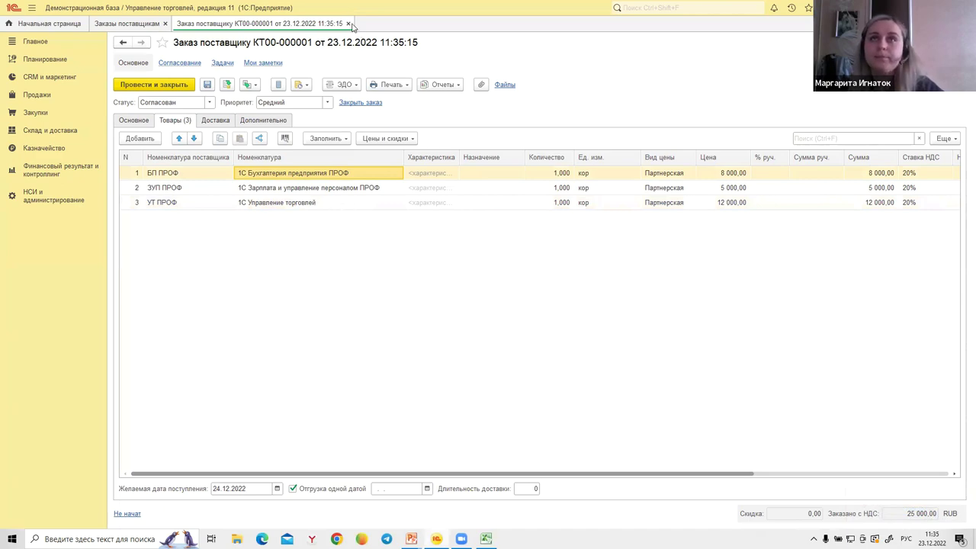
pyautogui.press('Escape')
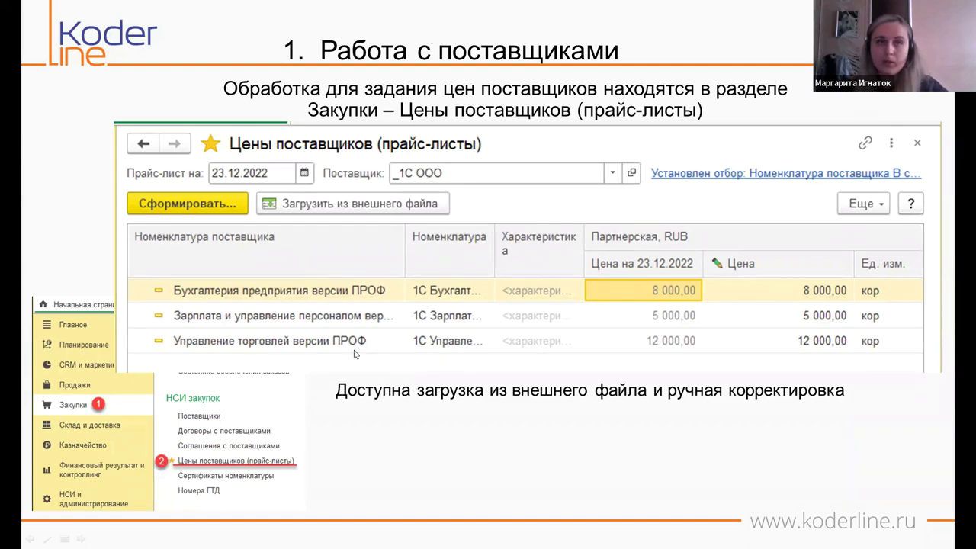
# Advance the presentation one slide, switch back to 1С and expand Обеспечение потребностей in the Склад и доставка administration settings.
pyautogui.press('Right')
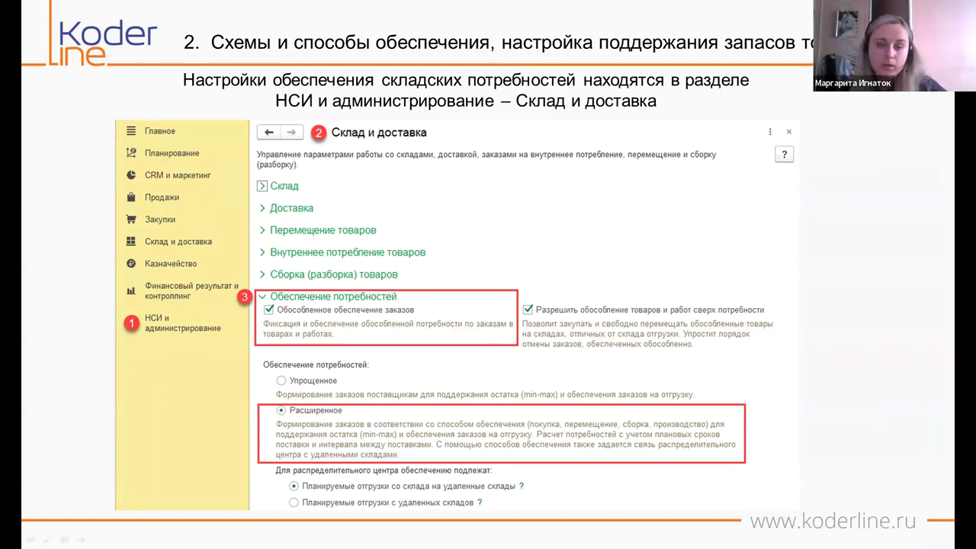
pyautogui.hotkey('alt', 'Tab')
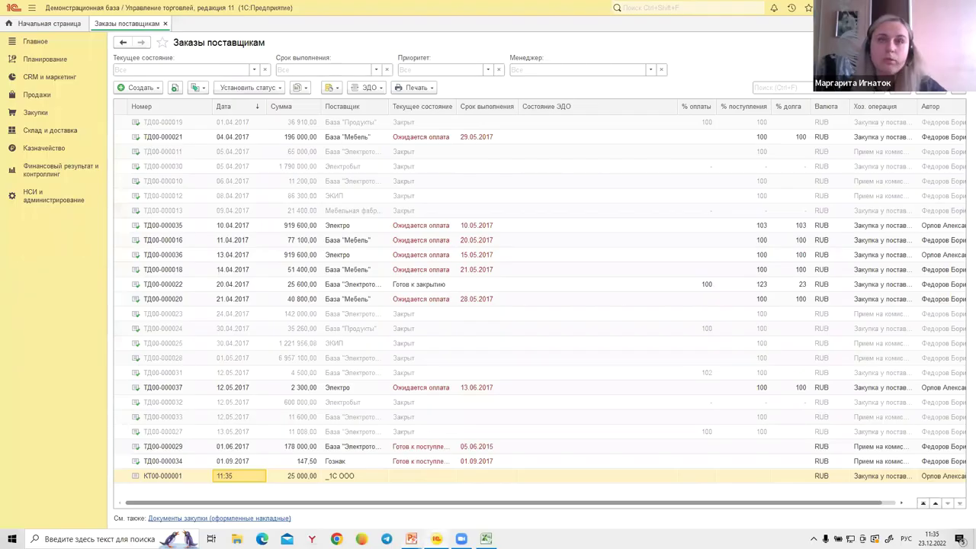
pyautogui.click(41, 201)
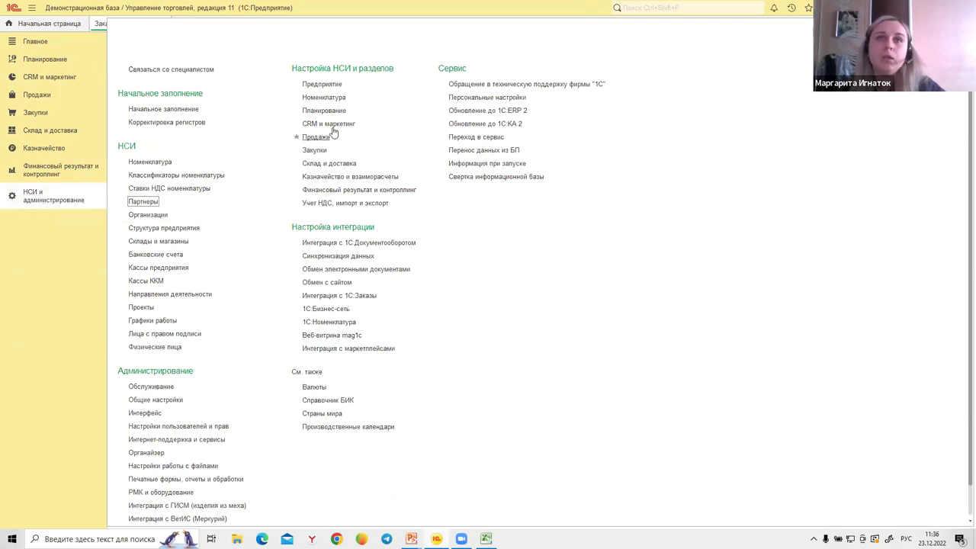
pyautogui.click(324, 163)
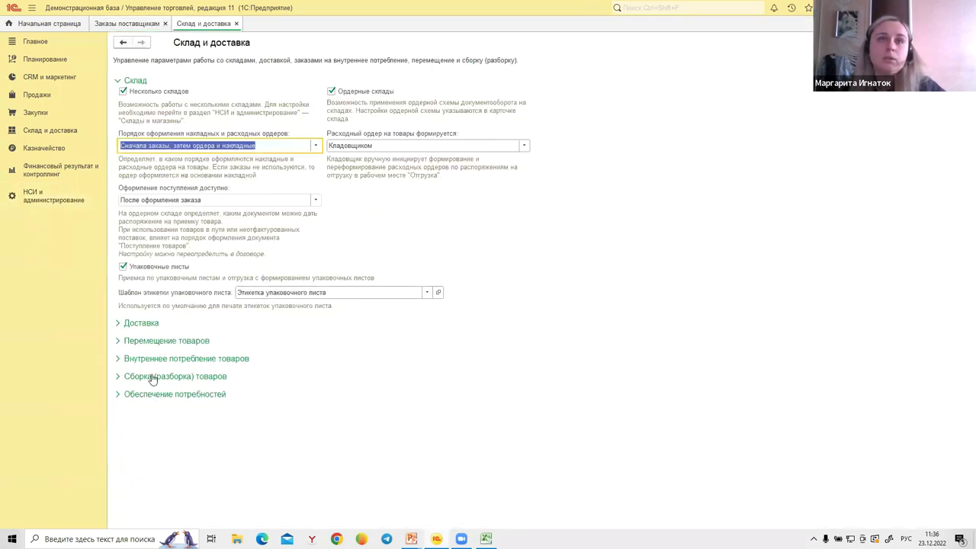
pyautogui.click(137, 395)
pyautogui.scroll(-1, 145, 399)
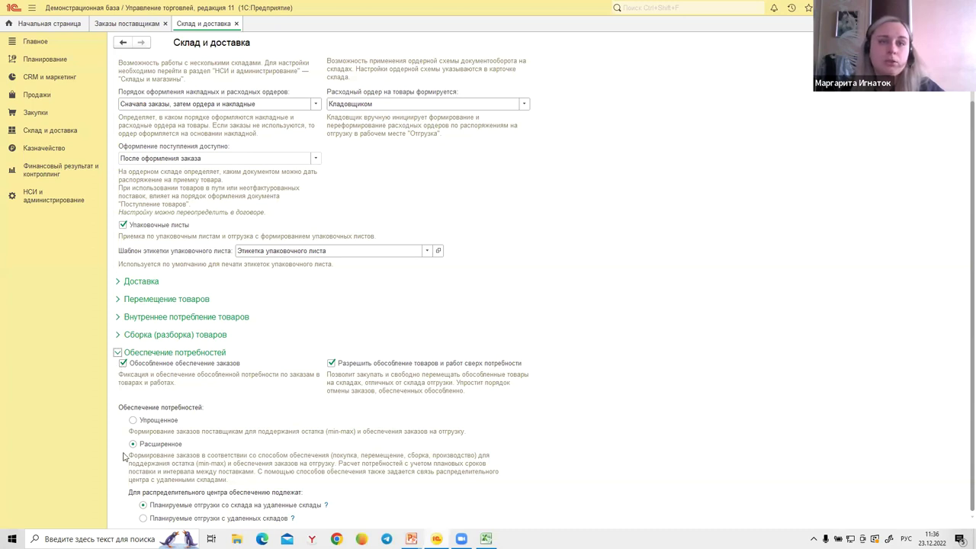
# Close the Склад и доставка settings and the Заказы поставщикам list.
pyautogui.click(236, 24)
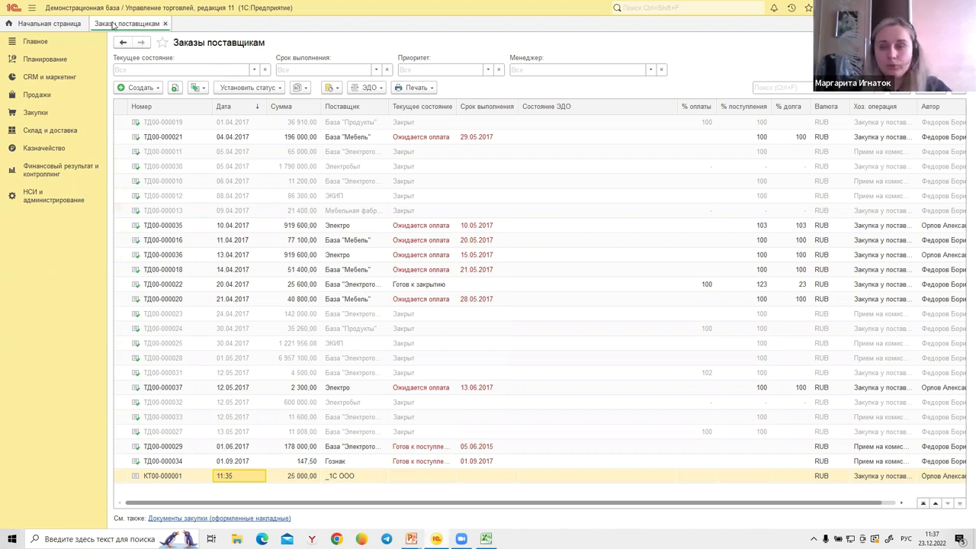
pyautogui.click(164, 24)
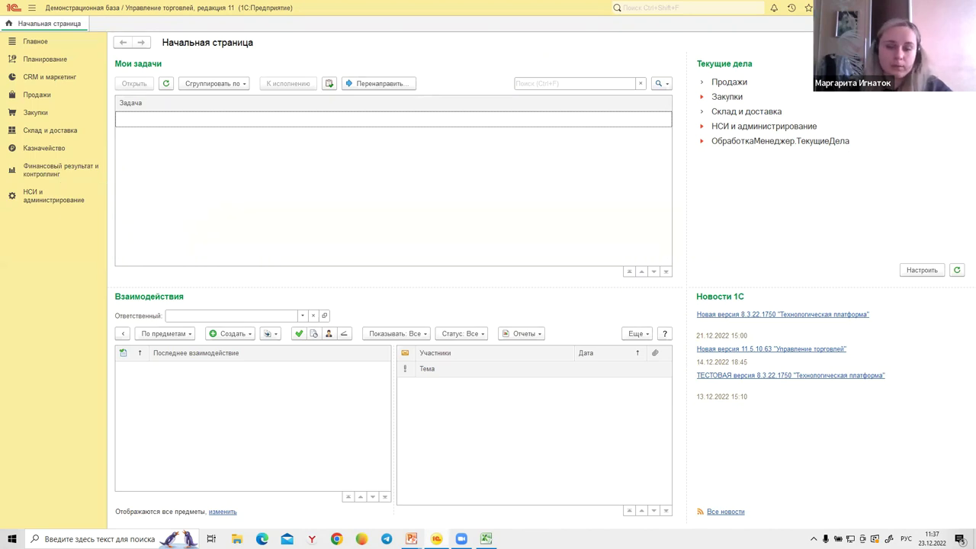
# Switch to the PowerPoint presentation and go back to the Схемы обеспечения slide.
pyautogui.click(386, 539)
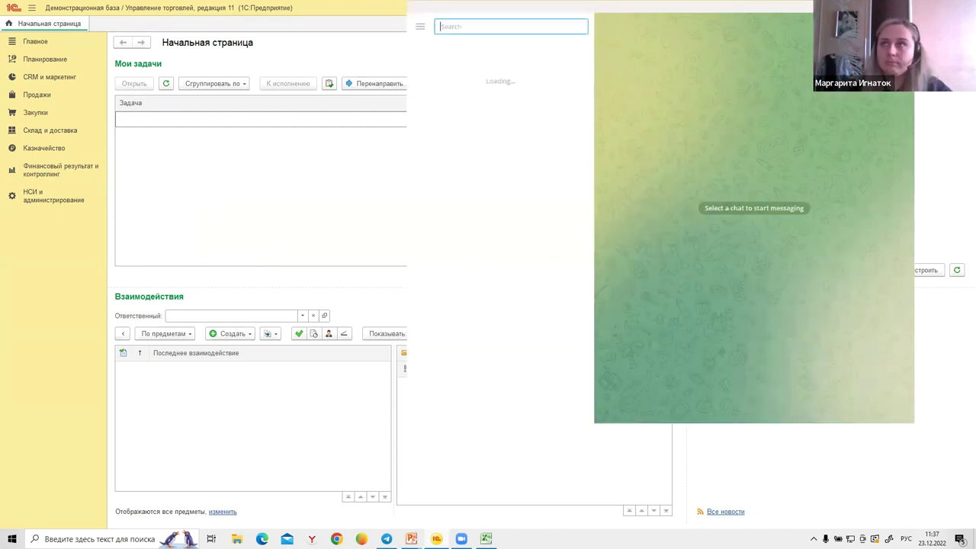
pyautogui.click(523, 433)
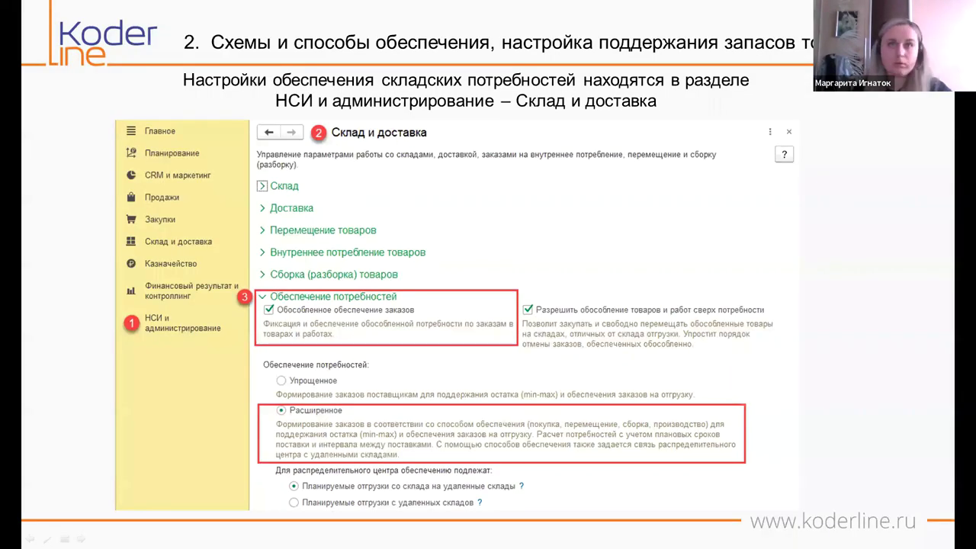
pyautogui.press('Left')
pyautogui.press('Left')
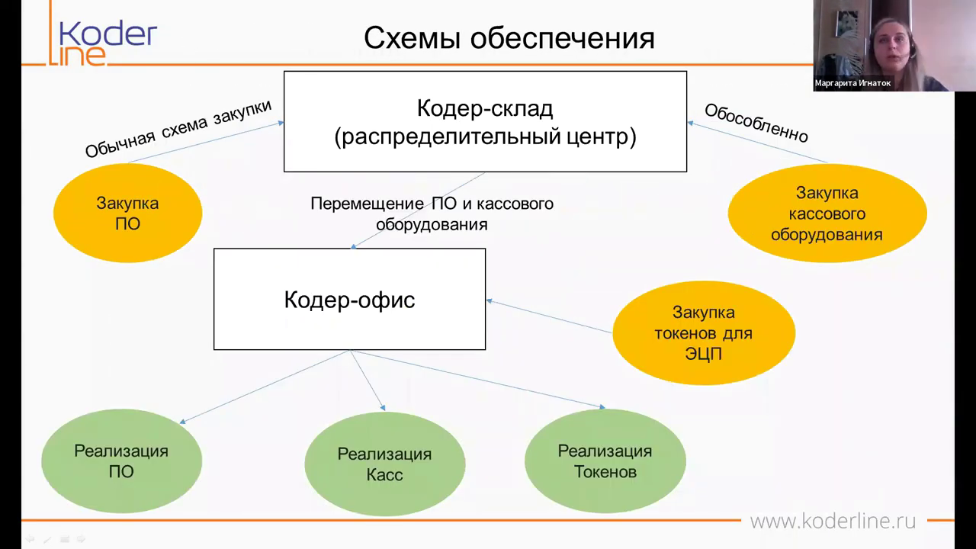
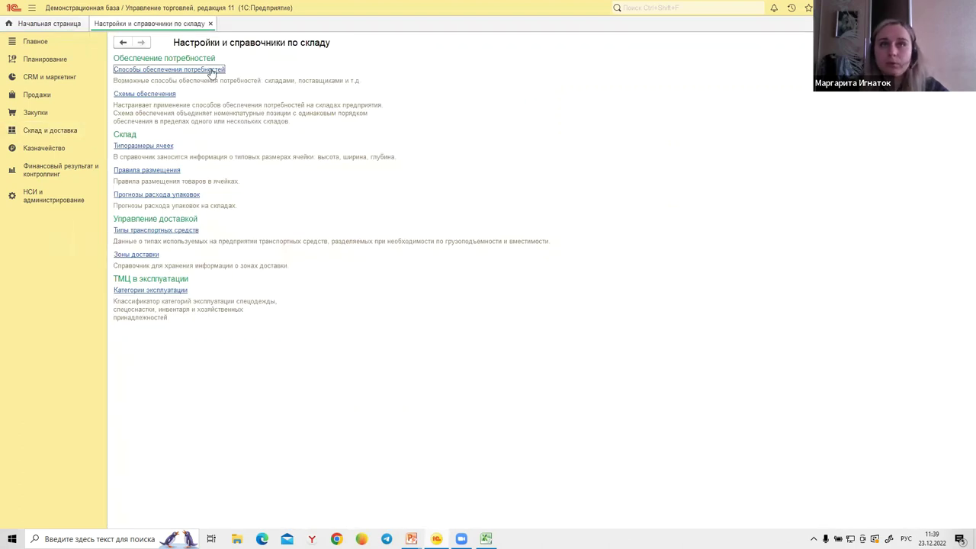
# Open the Способы обеспечения потребностей list from the warehouse settings and reference lists.
pyautogui.click(161, 71)
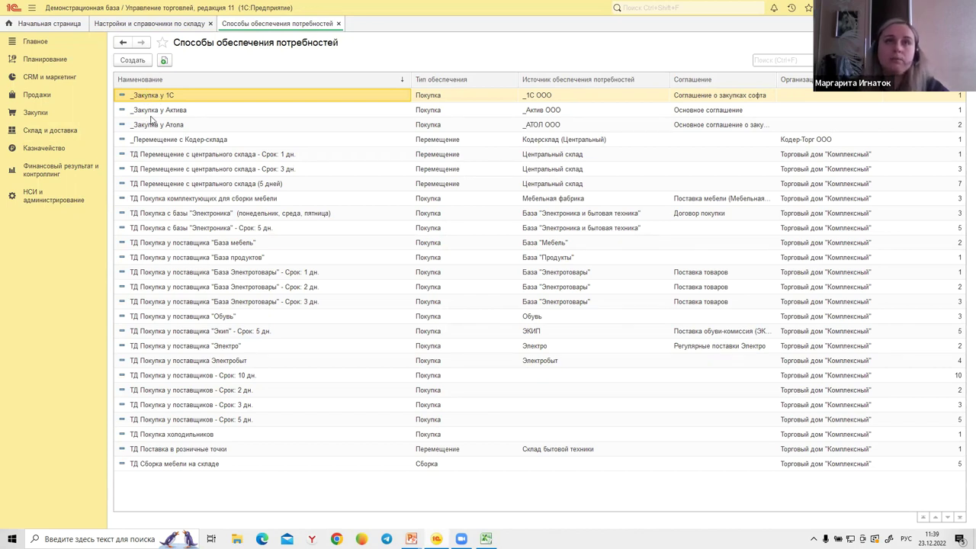
# Open the _Закупка у 1С supply method and examine its name, purchase term, covered period and guaranteed supply term.
pyautogui.click(143, 141)
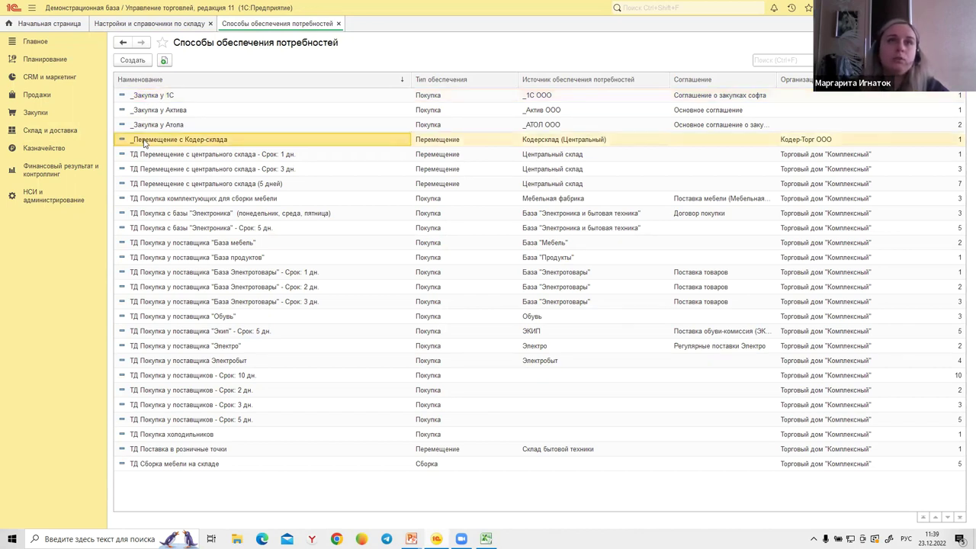
pyautogui.click(168, 98)
pyautogui.doubleClick(168, 97)
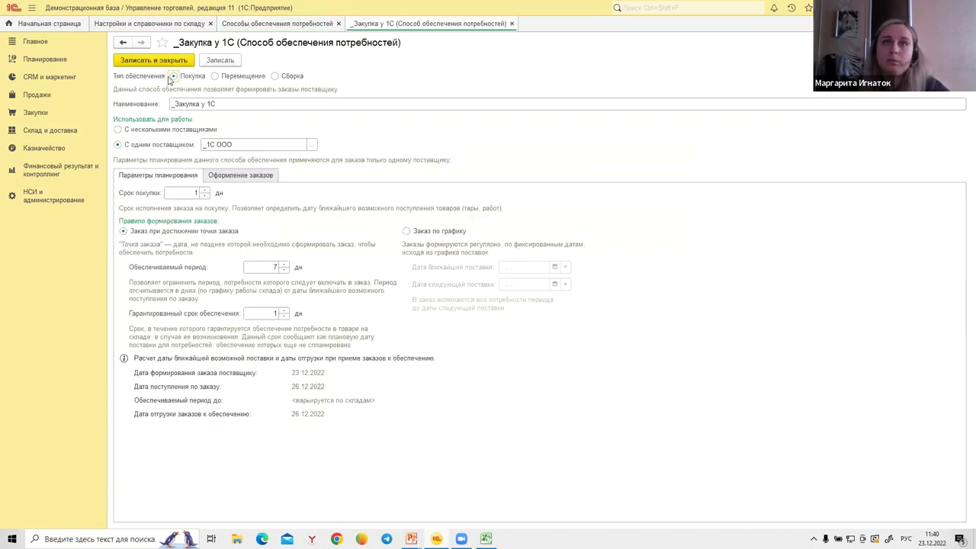
pyautogui.click(210, 104)
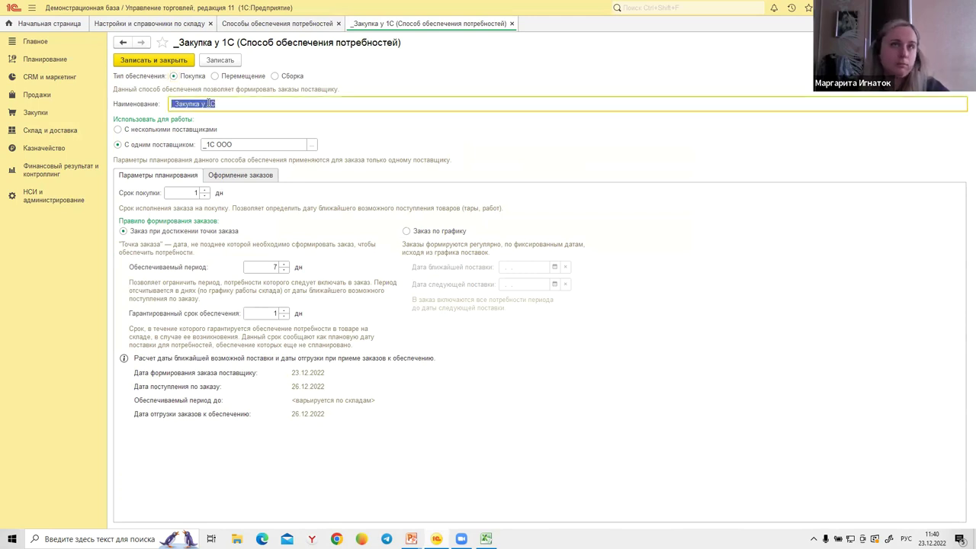
pyautogui.click(223, 103)
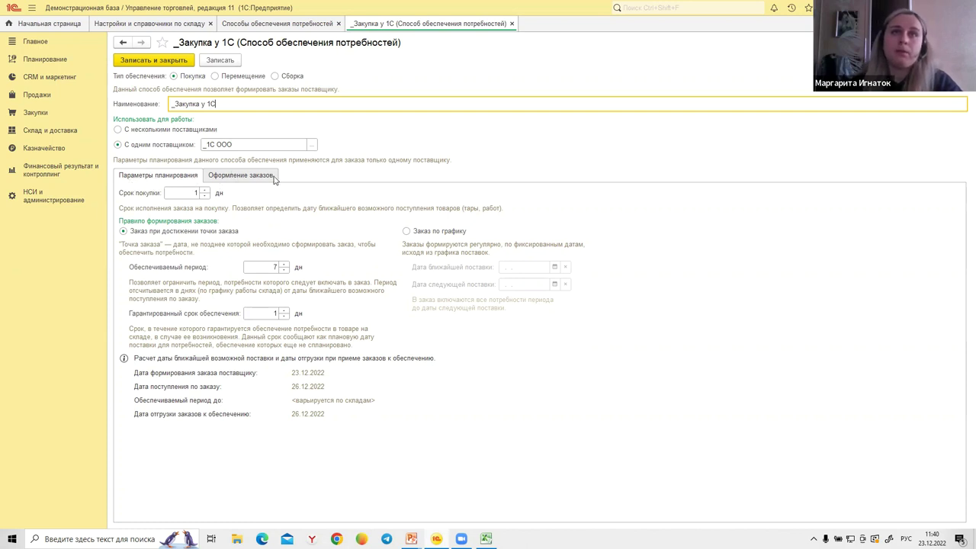
pyautogui.click(185, 192)
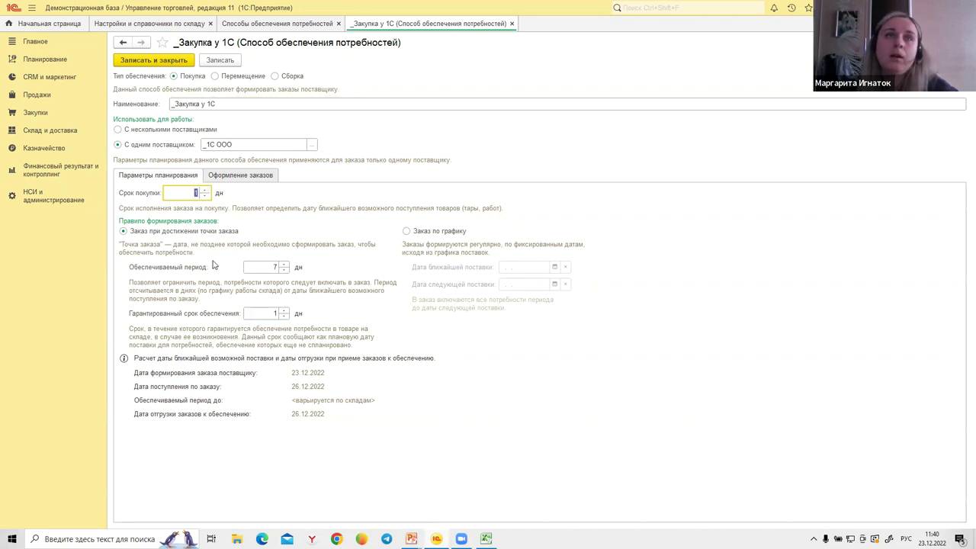
pyautogui.click(270, 268)
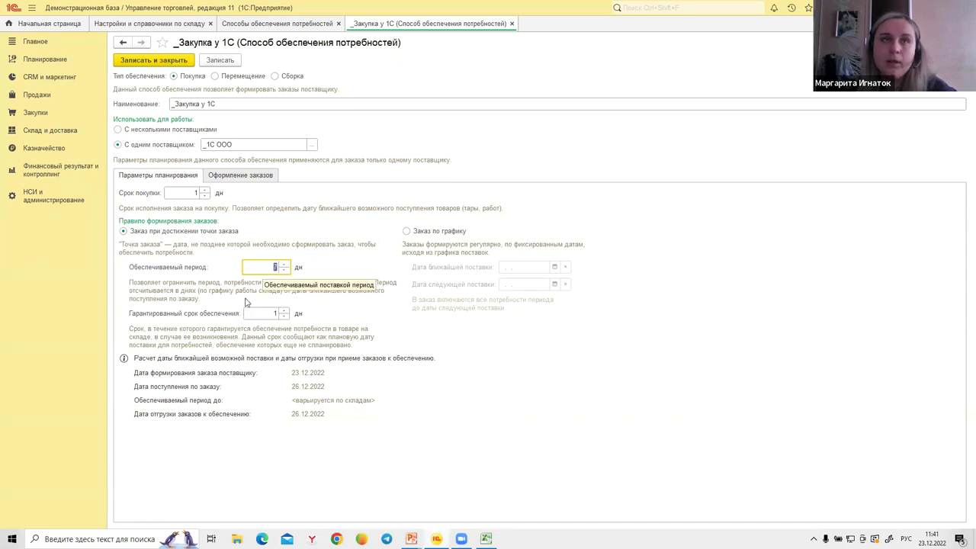
pyautogui.click(259, 312)
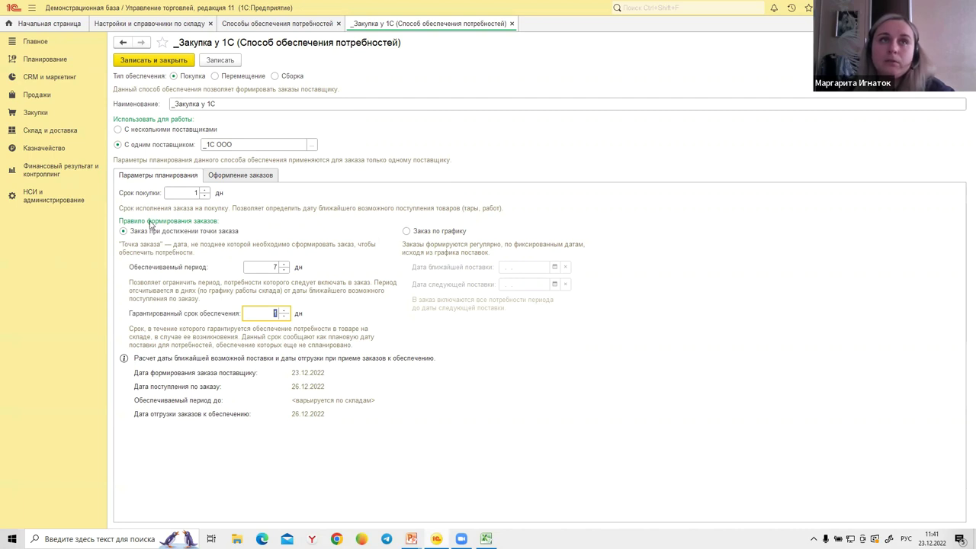
# Open the enterprise work schedule from the Предприятие settings, examine its fill period end date and close the schedule.
pyautogui.click(53, 200)
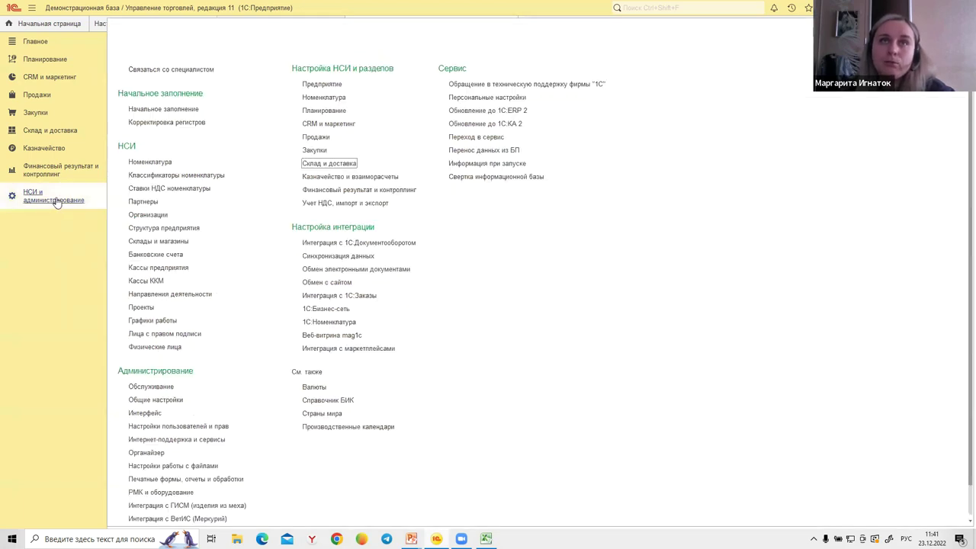
pyautogui.click(320, 85)
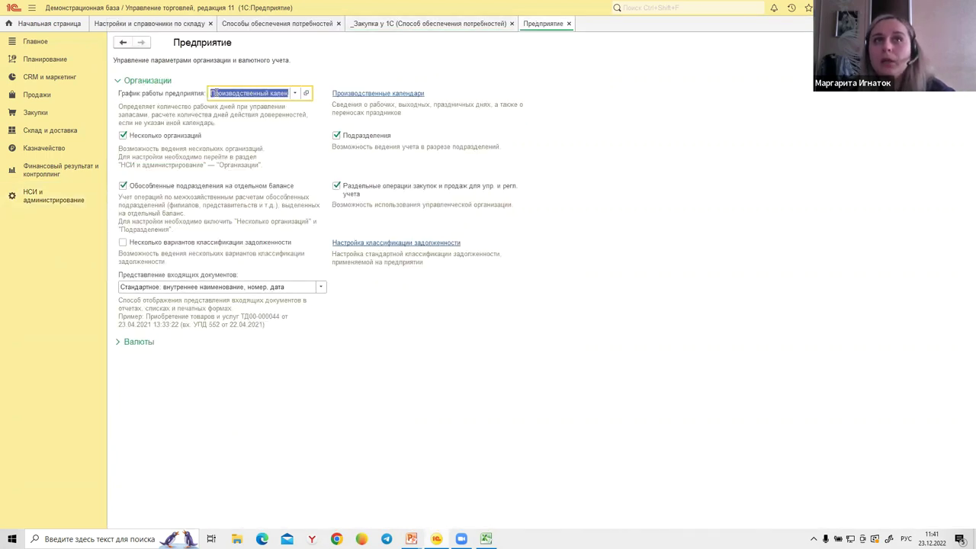
pyautogui.click(306, 93)
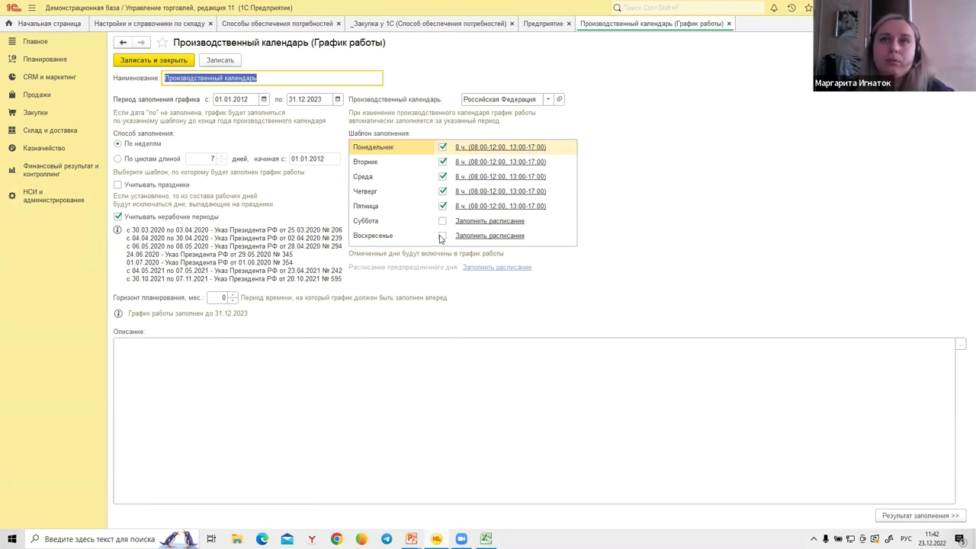
pyautogui.click(291, 100)
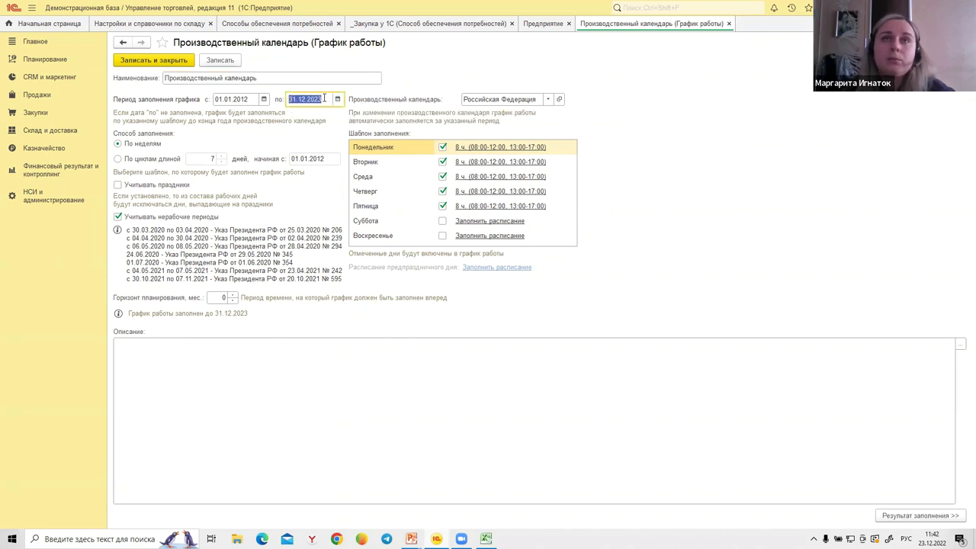
pyautogui.click(294, 99)
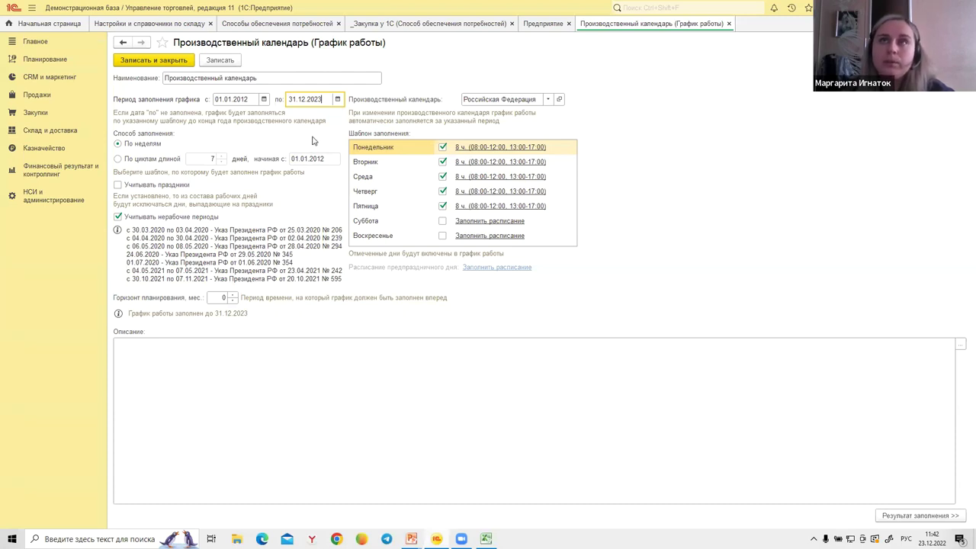
pyautogui.write('3')
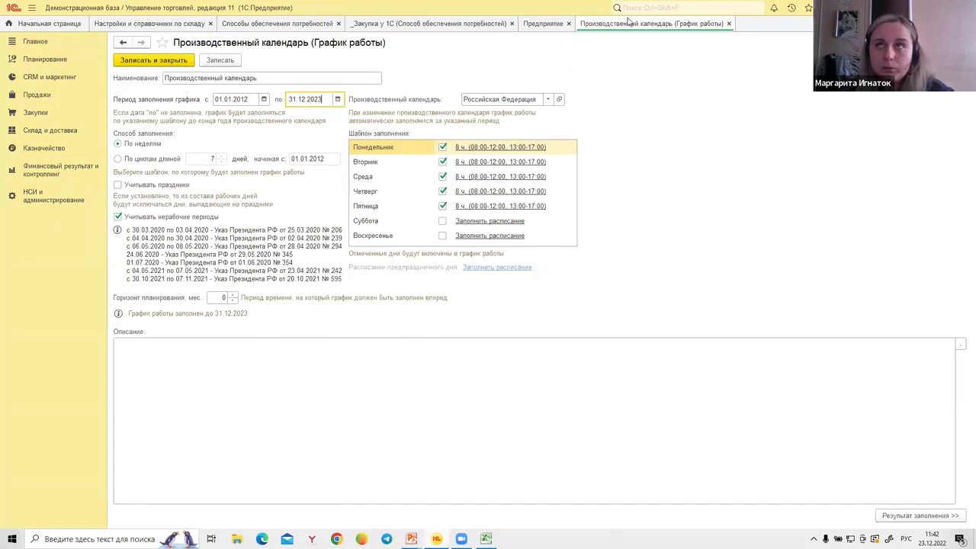
pyautogui.click(728, 24)
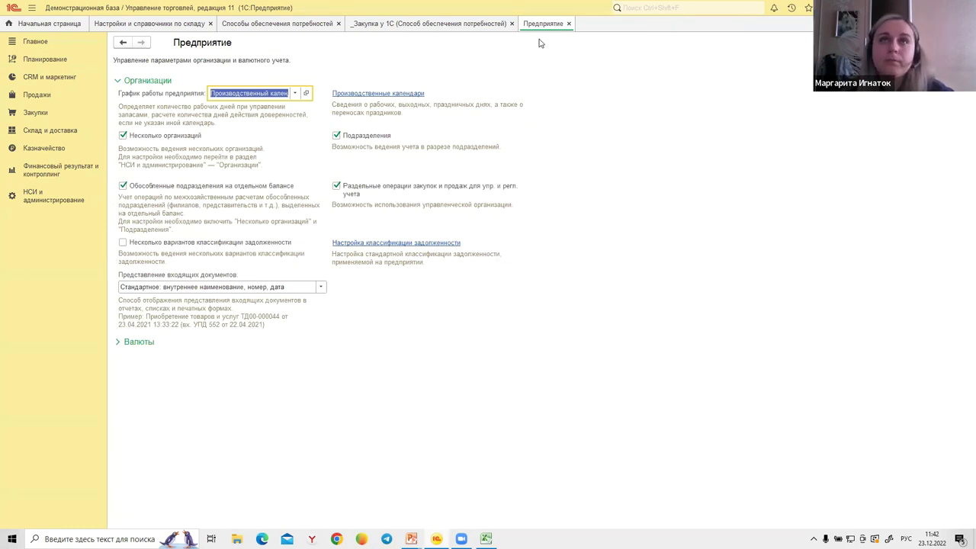
# Return to the _Закупка у 1С method, examine the agreement's organization and price type under Оформление заказов, and save and close it.
pyautogui.click(447, 24)
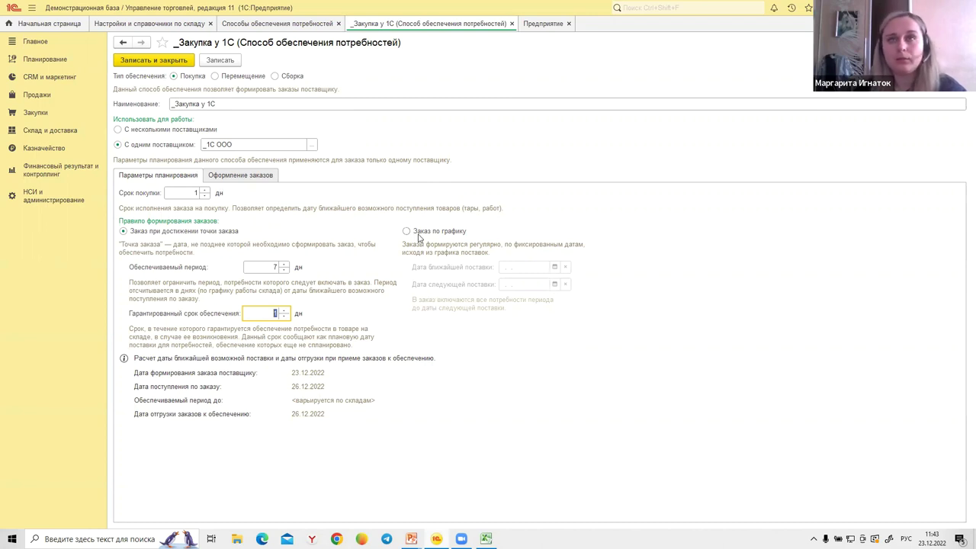
pyautogui.click(230, 177)
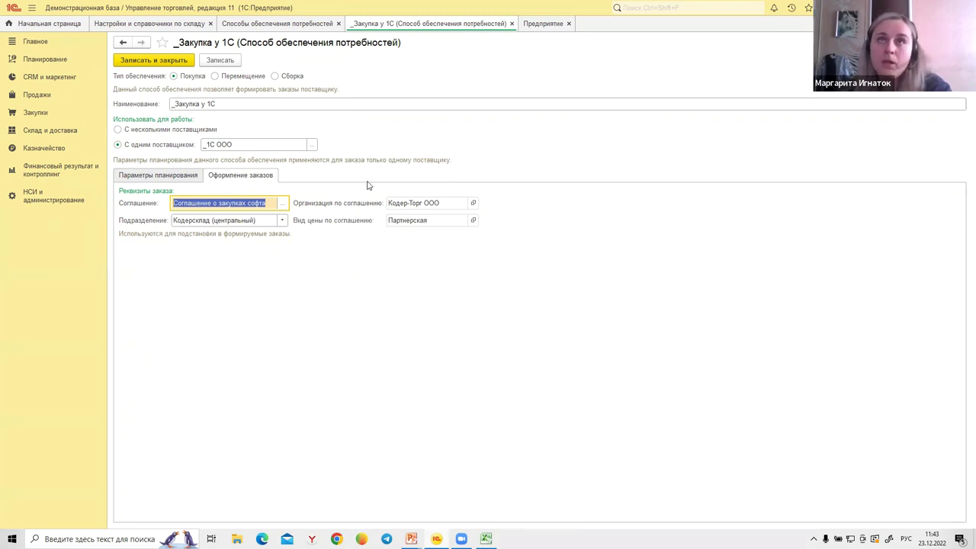
pyautogui.click(393, 203)
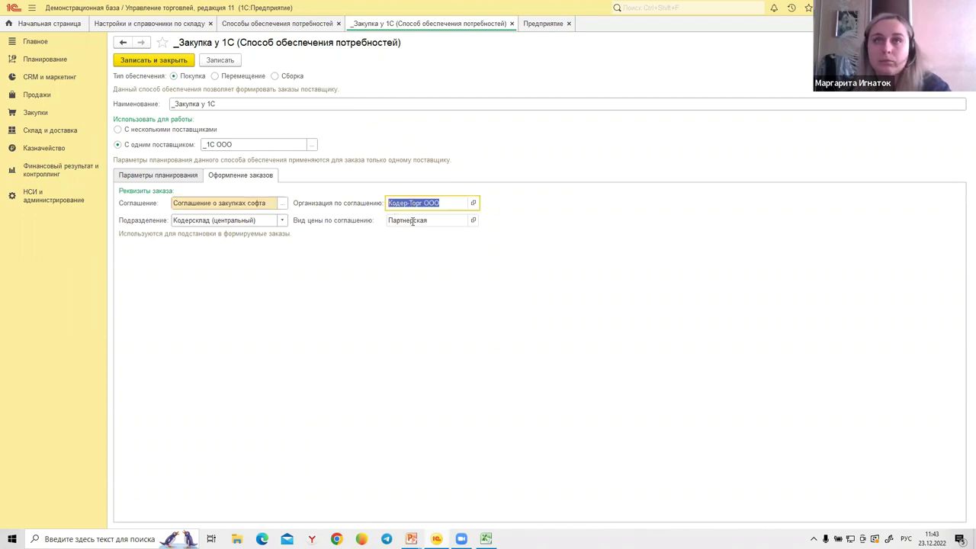
pyautogui.click(403, 221)
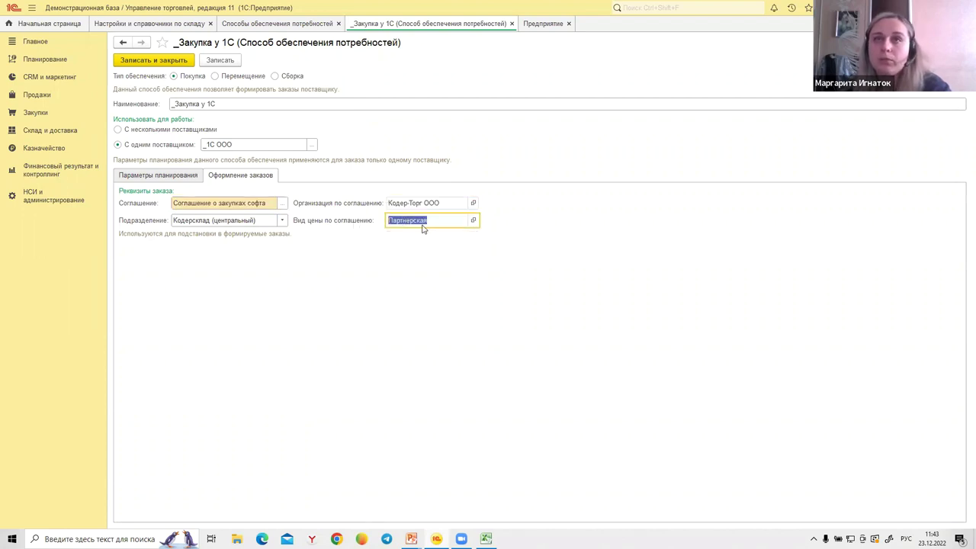
pyautogui.click(177, 176)
pyautogui.click(184, 61)
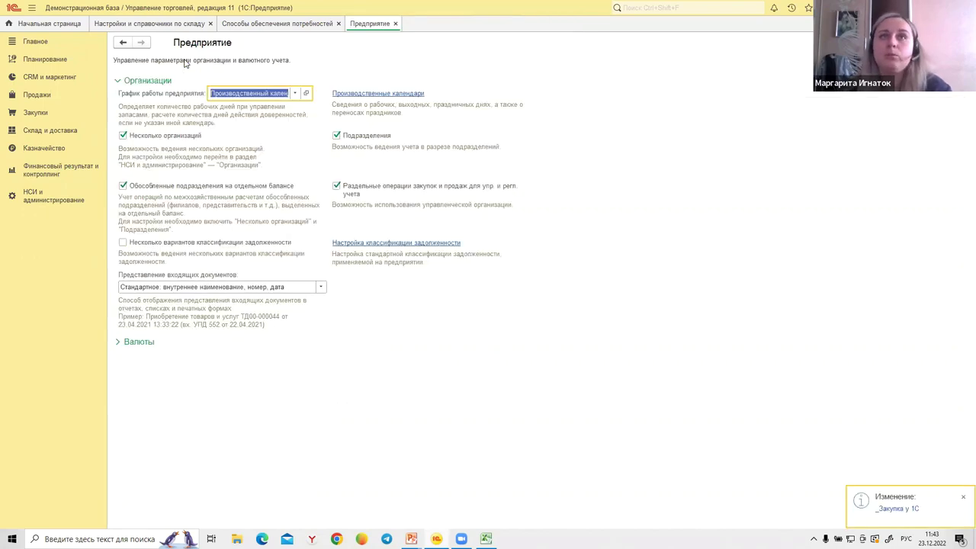
# Close the Предприятие settings and examine the _Закупка у Актива and _Закупка у Атола entries, including the latter's supply term.
pyautogui.click(395, 23)
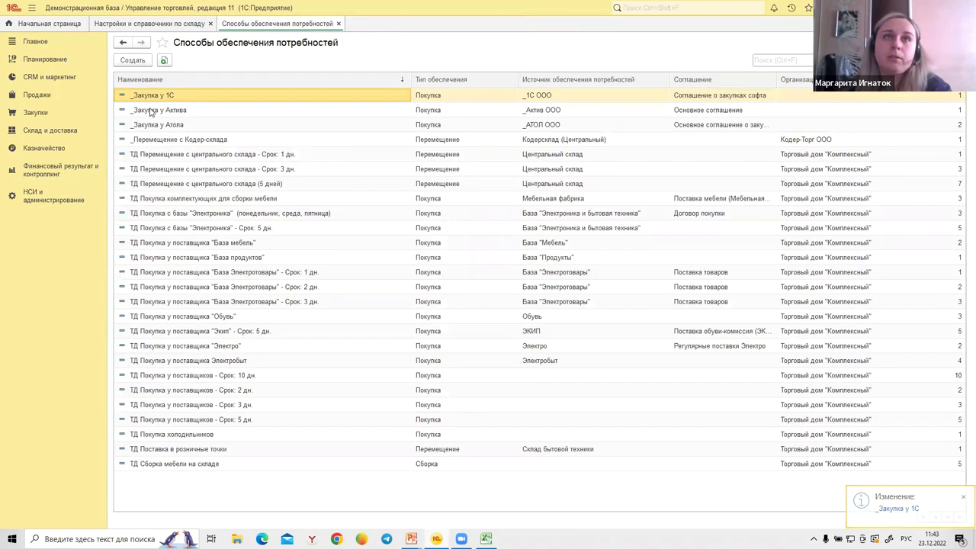
pyautogui.click(153, 113)
pyautogui.click(171, 125)
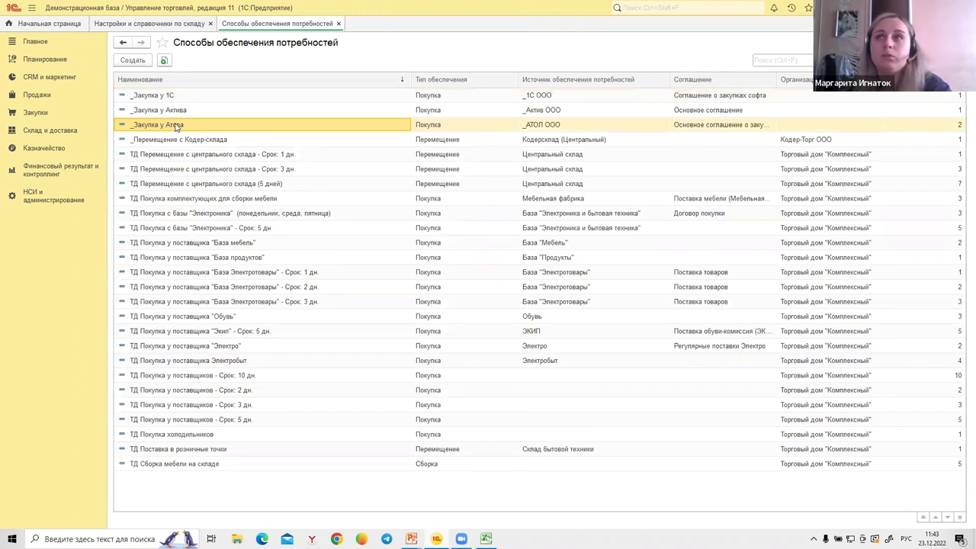
pyautogui.click(955, 126)
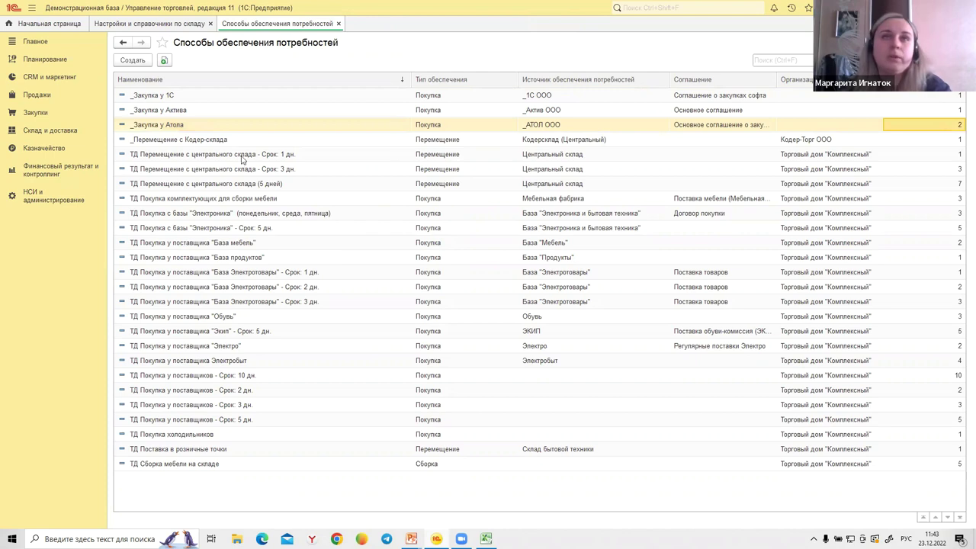
# Open the _Перемещение с Кодер-склада method and examine its distribution centre, transfer term, covered period and guaranteed supply term.
pyautogui.click(179, 141)
pyautogui.doubleClick(178, 140)
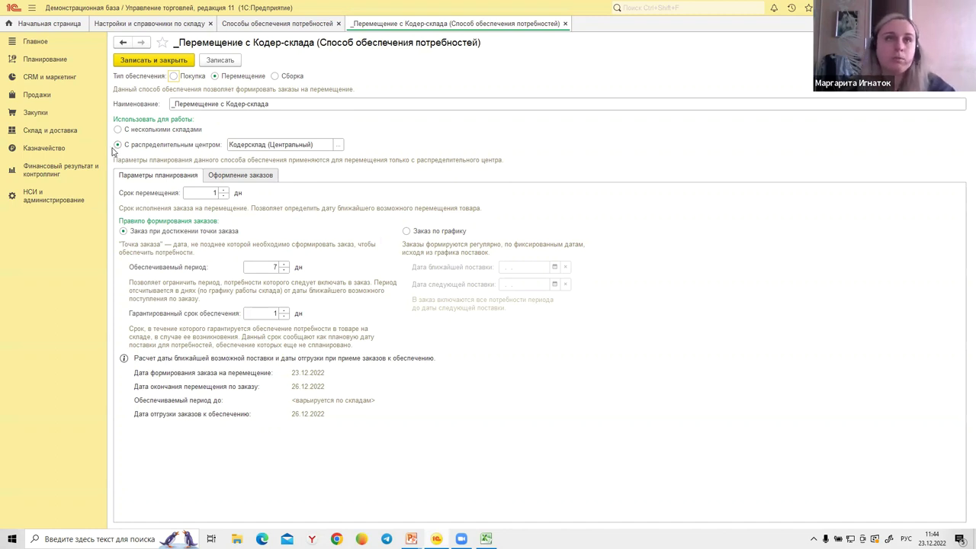
pyautogui.click(312, 144)
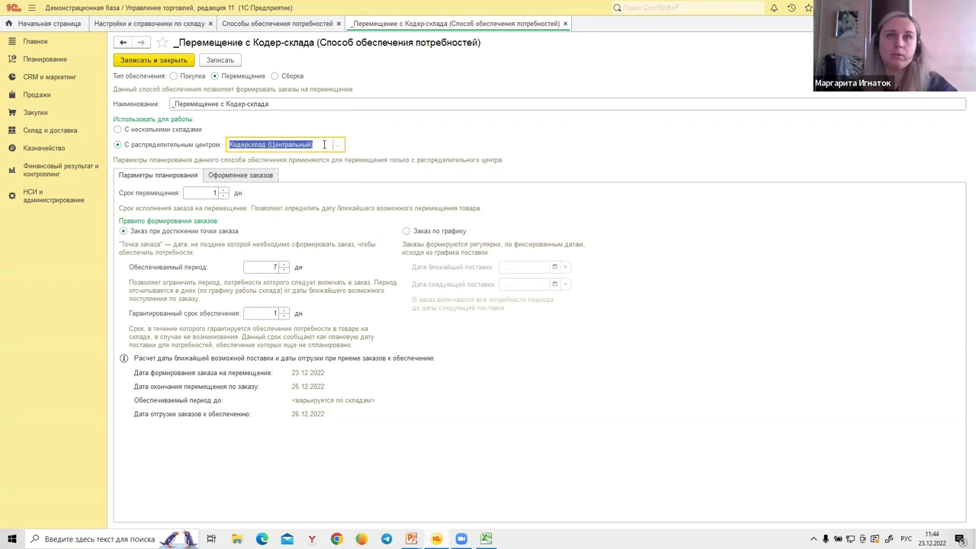
pyautogui.click(215, 194)
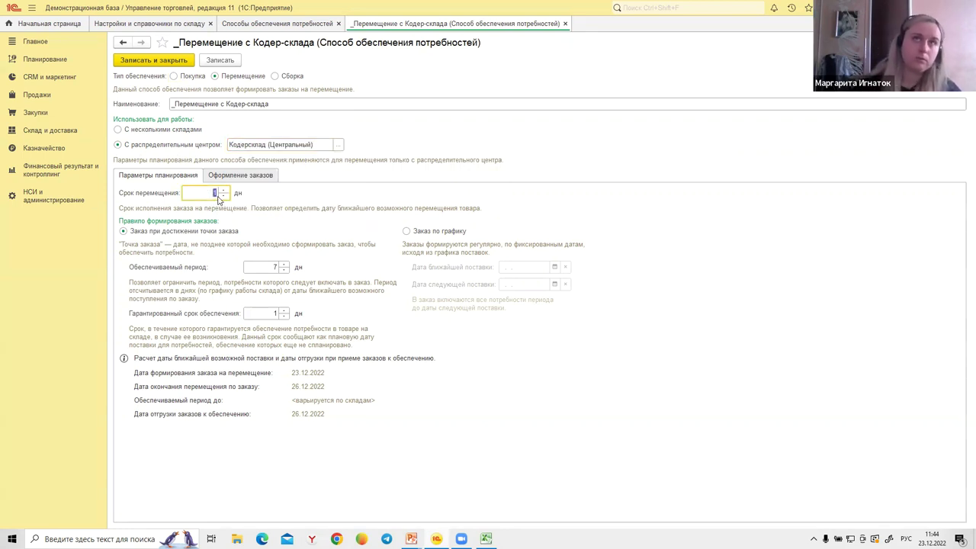
pyautogui.click(257, 267)
pyautogui.click(266, 314)
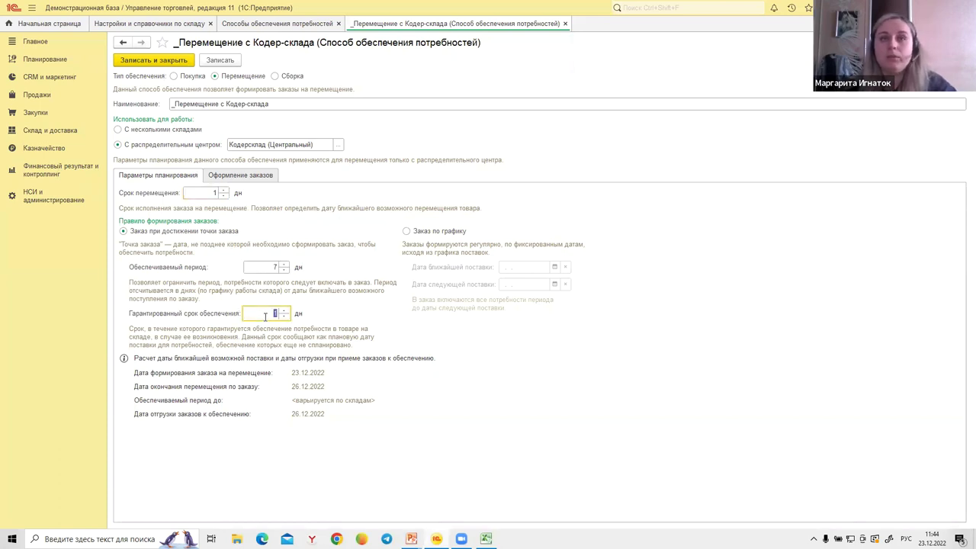
# Examine the transfer method's department, organization and transfer duration under Оформление заказов, and close the method.
pyautogui.click(229, 176)
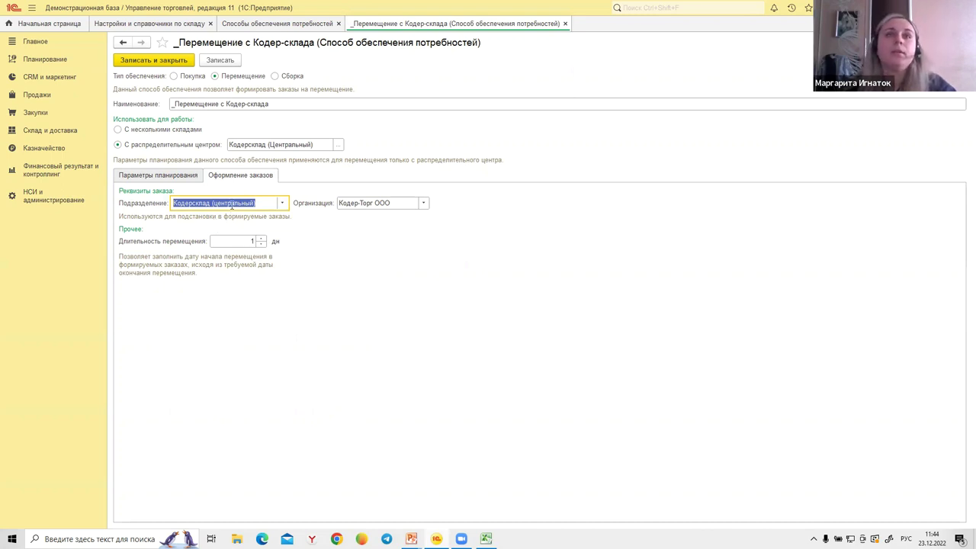
pyautogui.click(351, 203)
pyautogui.click(372, 204)
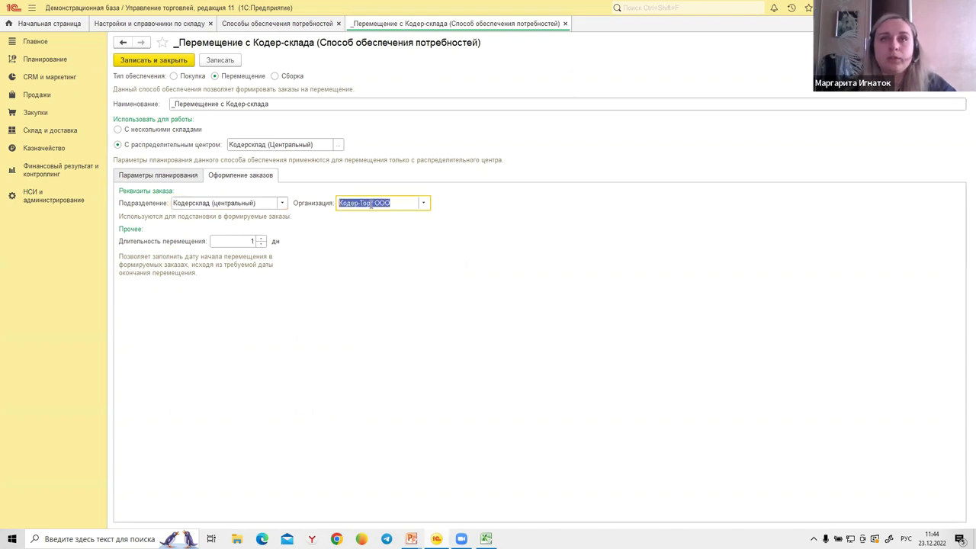
pyautogui.click(223, 241)
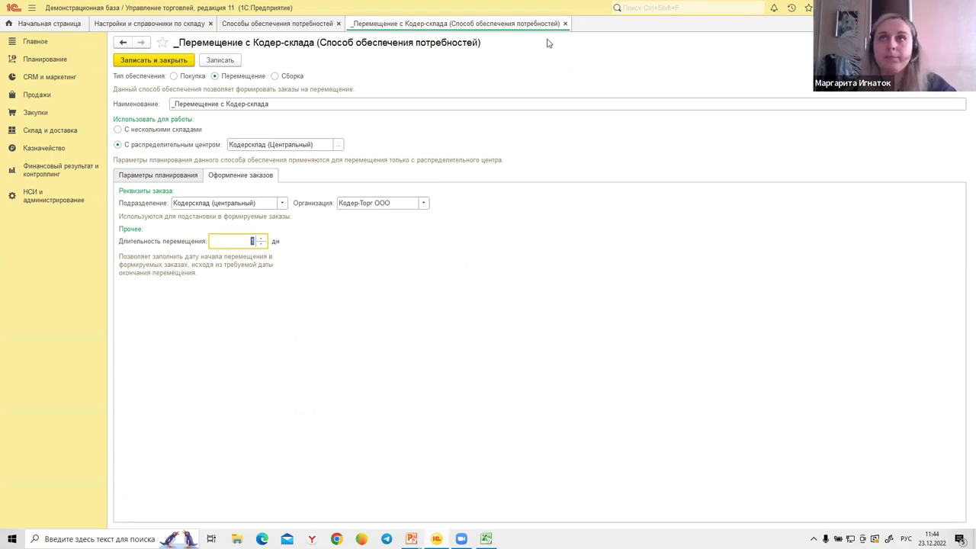
pyautogui.click(566, 24)
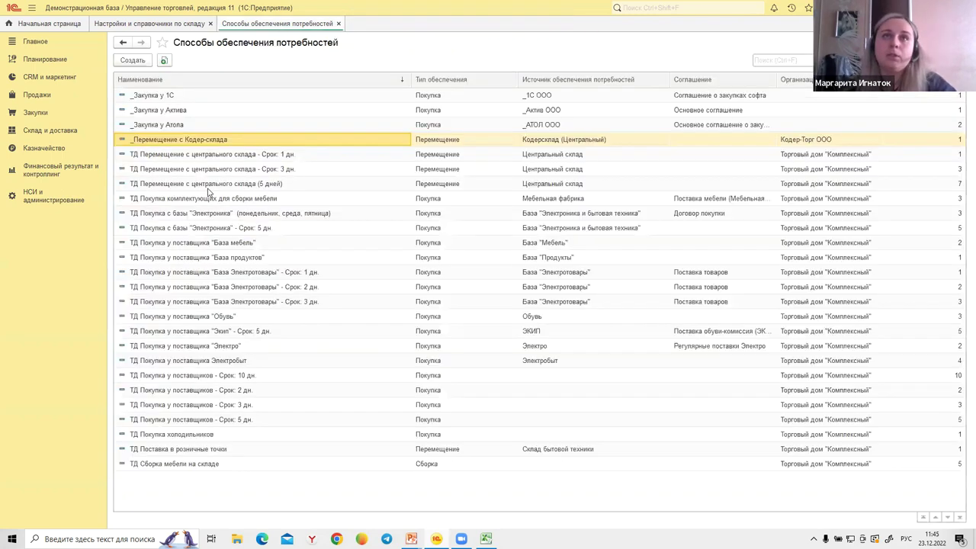
# Go through the list entries for purchases from 1С, Актив and Атол and the transfer from Кодер-склад.
pyautogui.click(168, 96)
pyautogui.click(167, 111)
pyautogui.click(164, 127)
pyautogui.click(170, 140)
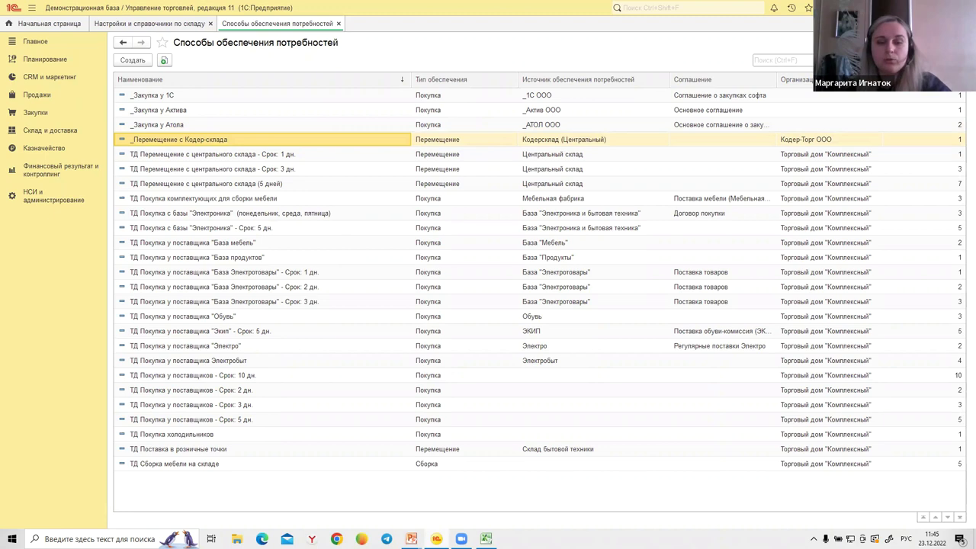
# Switch to the PowerPoint presentation and advance through the supply scheme slides to the "Проще говоря:" slide.
pyautogui.hotkey('alt', 'Tab')
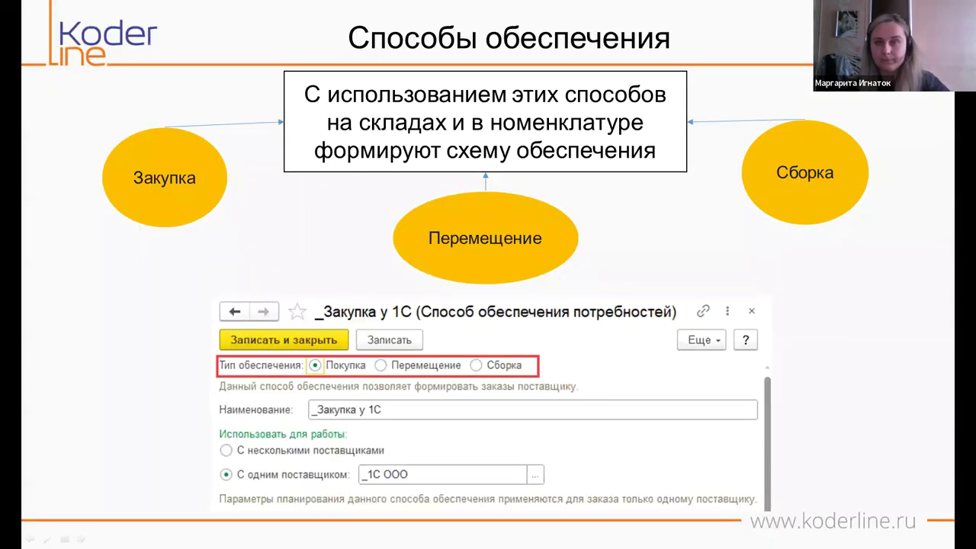
pyautogui.press('Right')
pyautogui.press('Right')
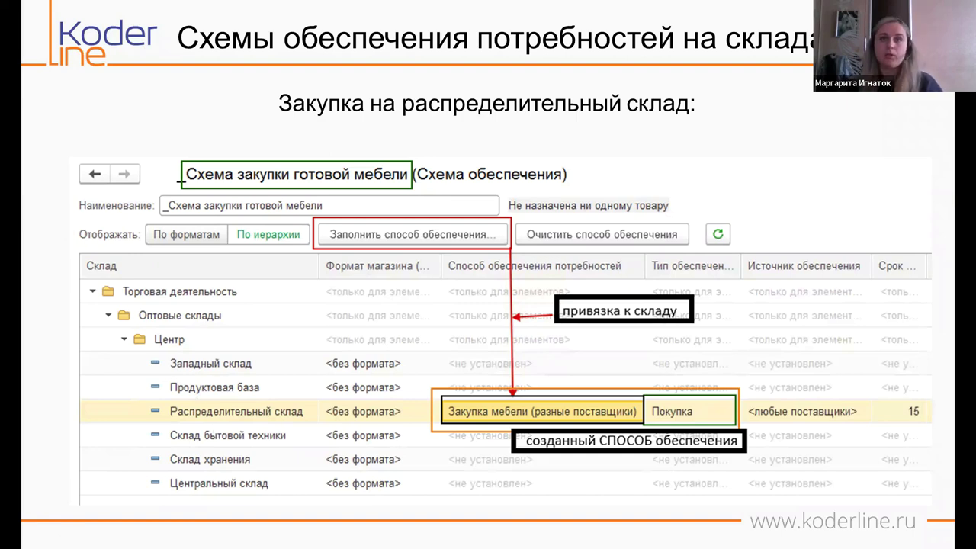
pyautogui.press('Right')
pyautogui.press('Right')
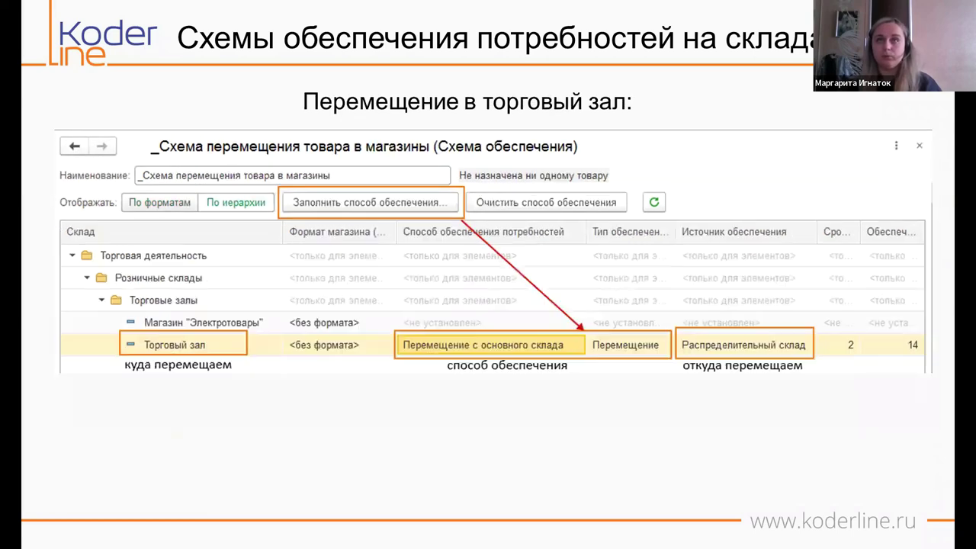
pyautogui.press('Right')
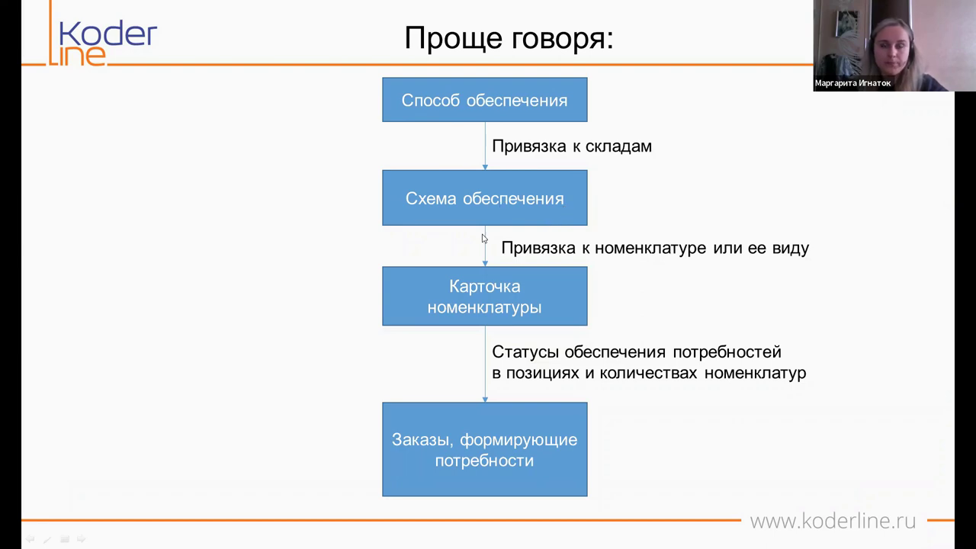
# Switch back to 1С, close the supply methods list and open the Схемы обеспечения list from the warehouse settings and references.
pyautogui.hotkey('alt', 'Tab')
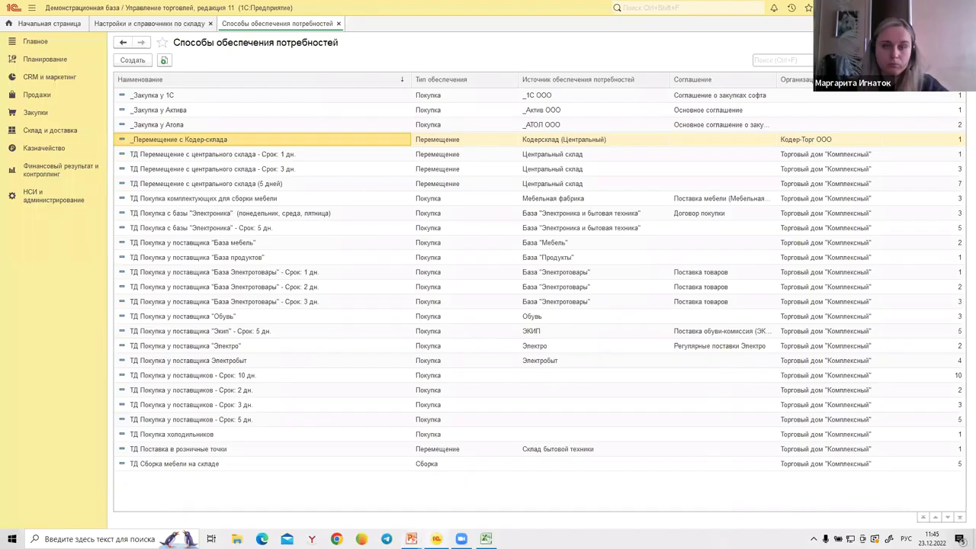
pyautogui.click(338, 24)
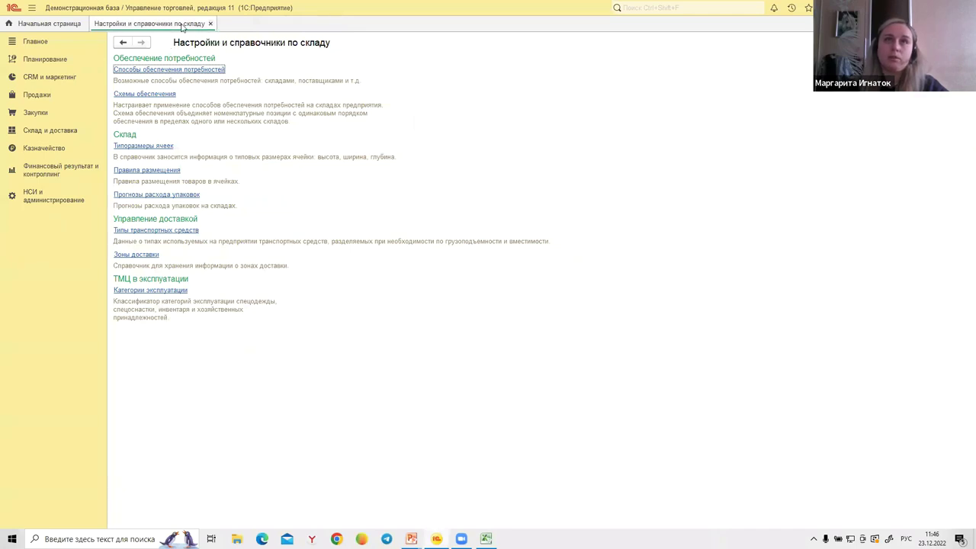
pyautogui.click(39, 134)
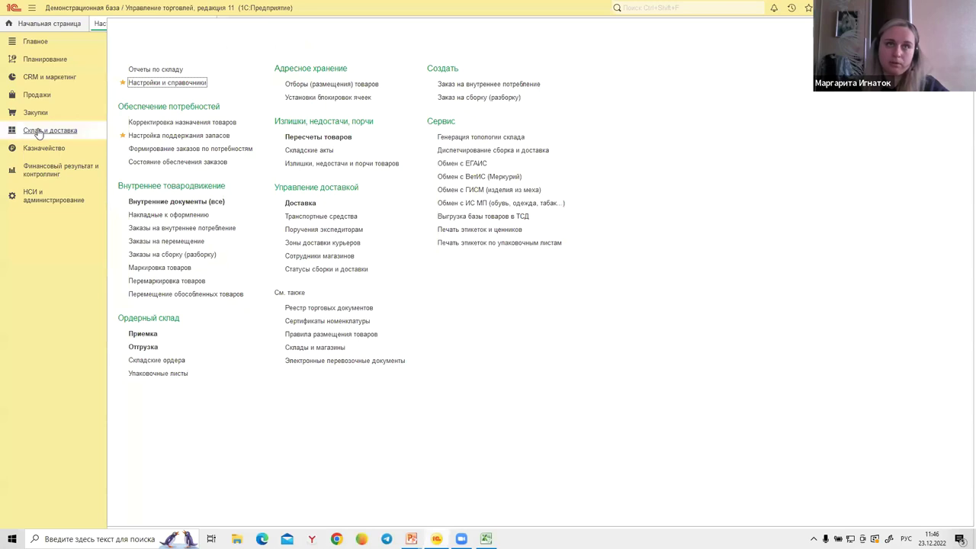
pyautogui.click(178, 85)
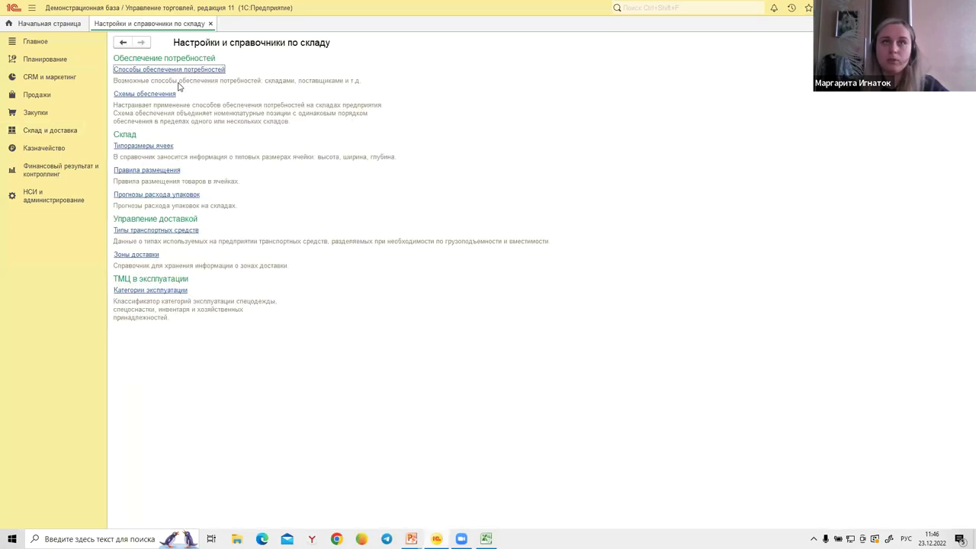
pyautogui.click(134, 94)
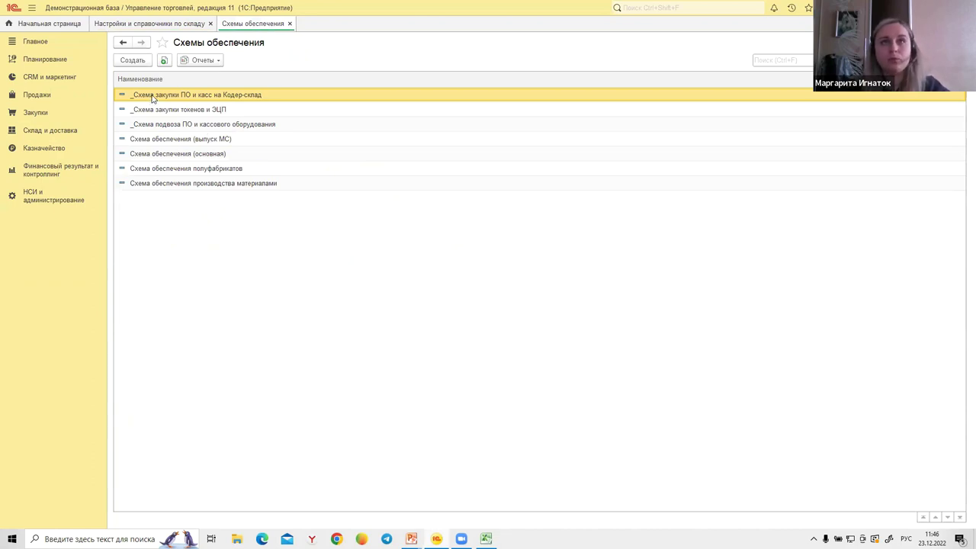
# Open _Схема закупки ПО и касс на Кодер-склад and examine its name and the format groups <без формата> and Продуктовый магазин.
pyautogui.doubleClick(179, 95)
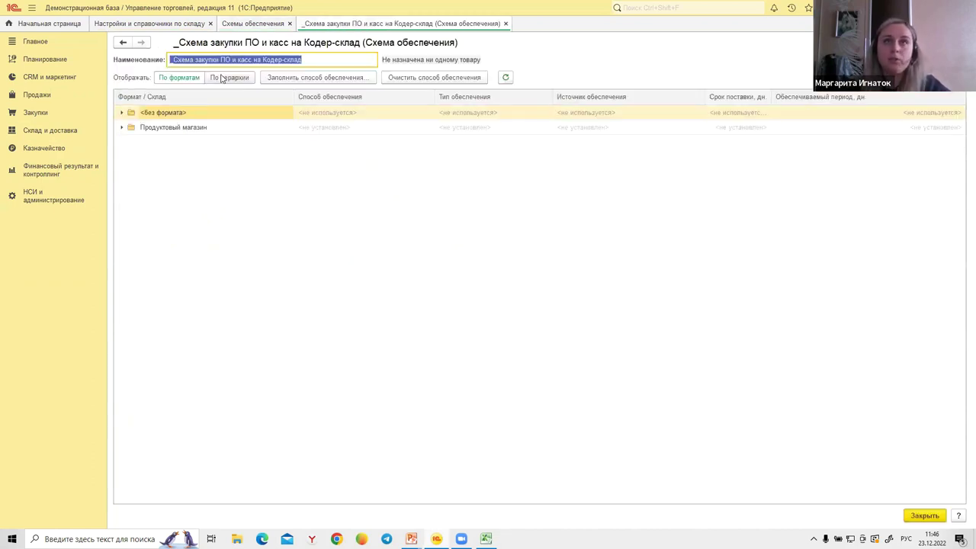
pyautogui.click(308, 58)
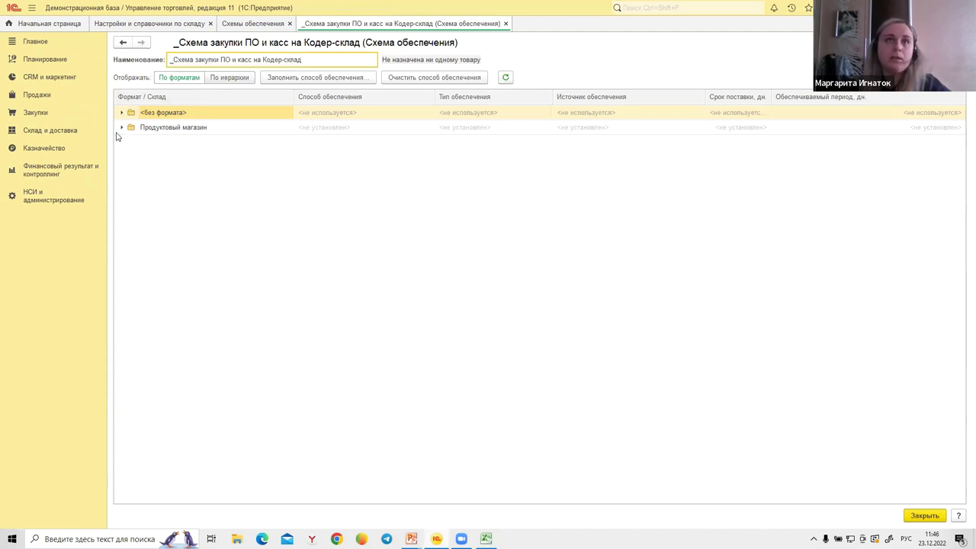
pyautogui.click(124, 129)
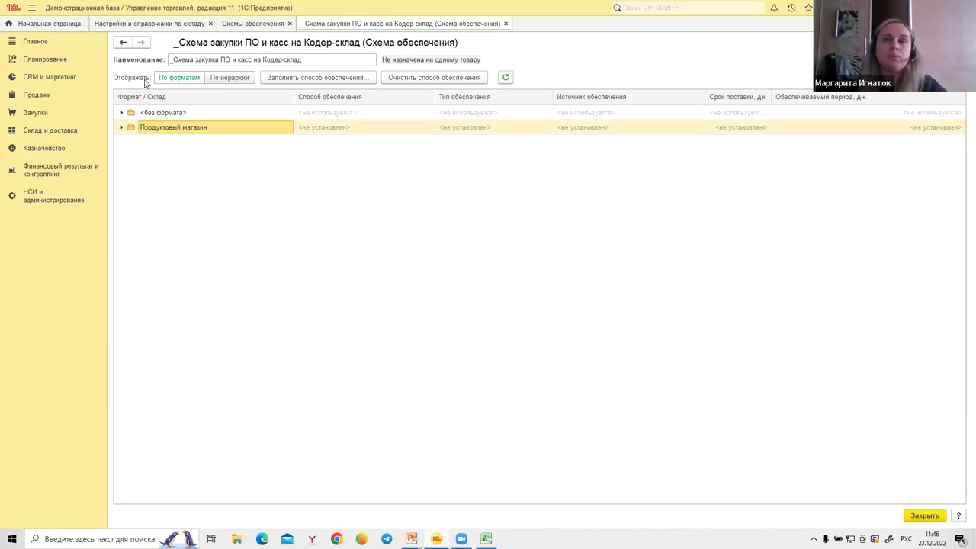
pyautogui.click(165, 114)
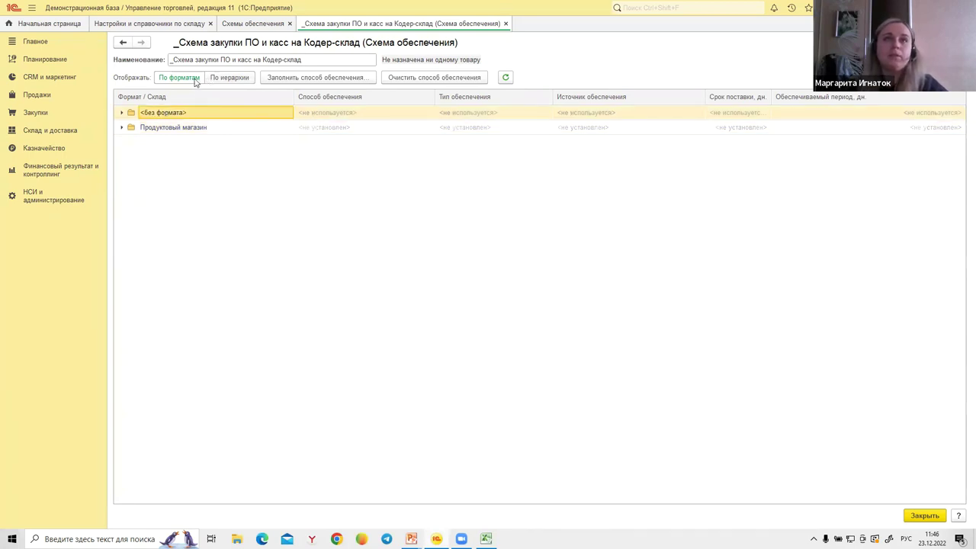
# Display the scheme's warehouses by hierarchy, widen the Склад column and expand Оптовые склады to select Кодерсклад (Центральный).
pyautogui.click(224, 77)
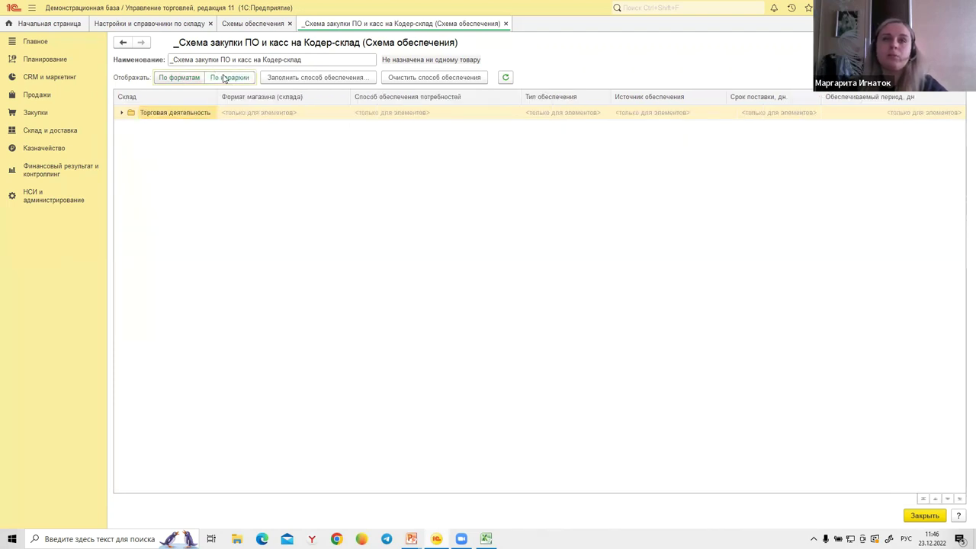
pyautogui.moveTo(219, 97); pyautogui.dragTo(248, 100)
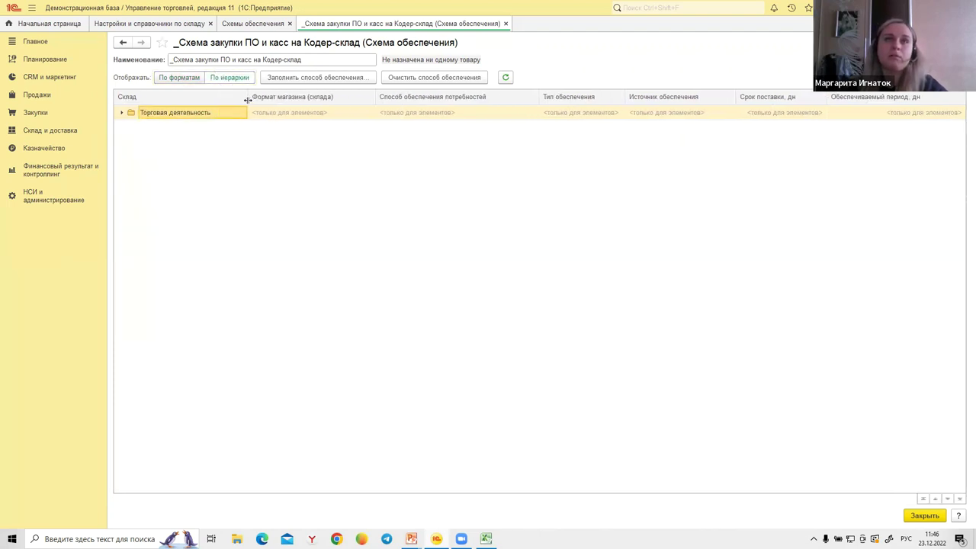
pyautogui.click(121, 112)
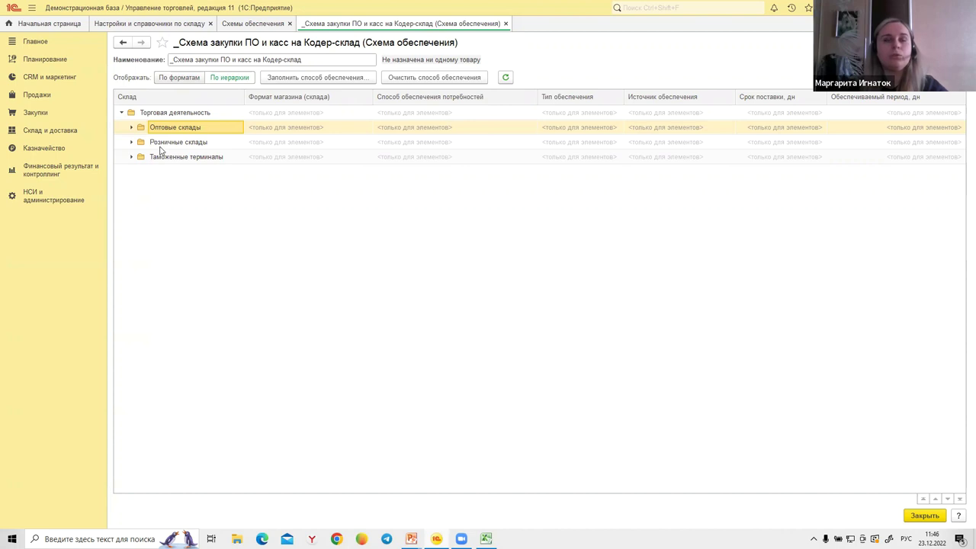
pyautogui.click(131, 128)
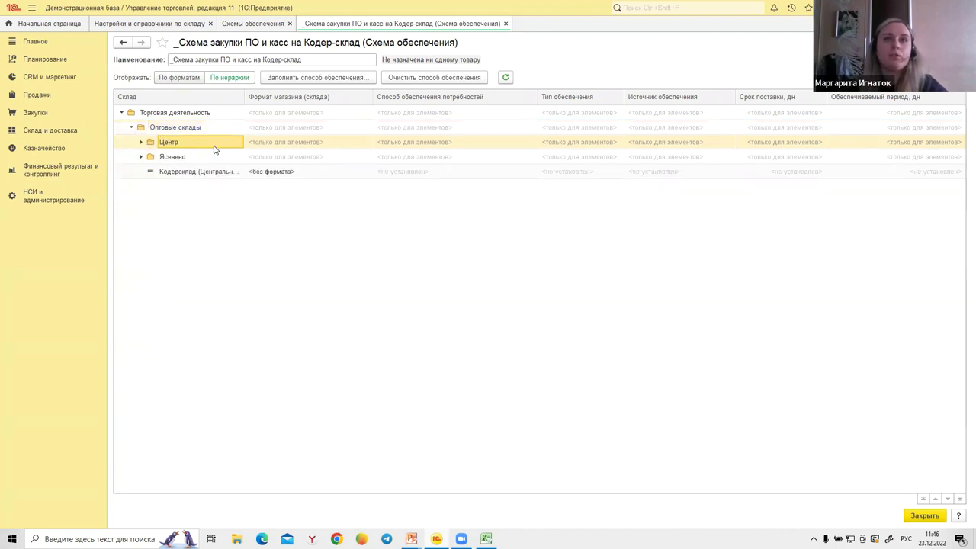
pyautogui.click(176, 172)
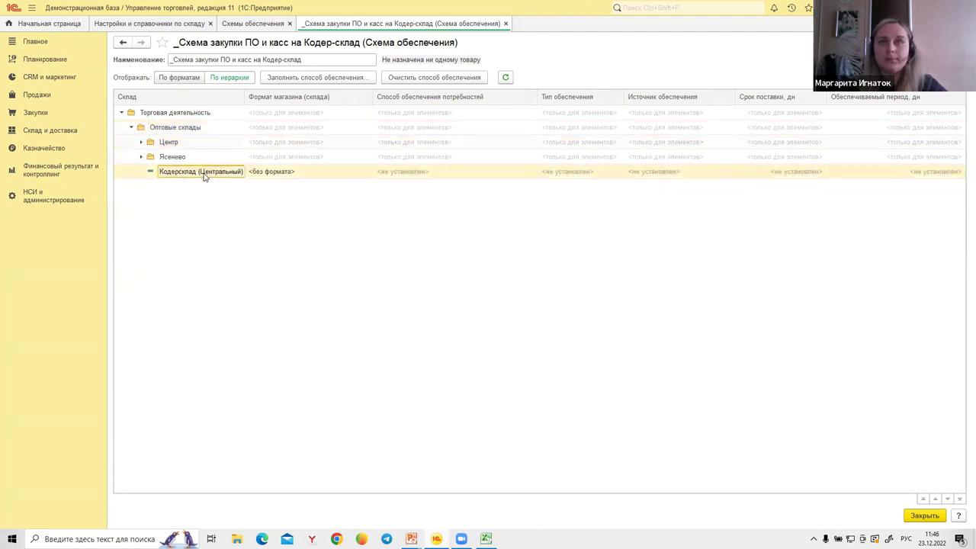
# Open the supply method selection for Кодерсклад (Центральный), remove the used-at-warehouse-only filter and look over the available methods such as _Закупка у 1С.
pyautogui.click(418, 174)
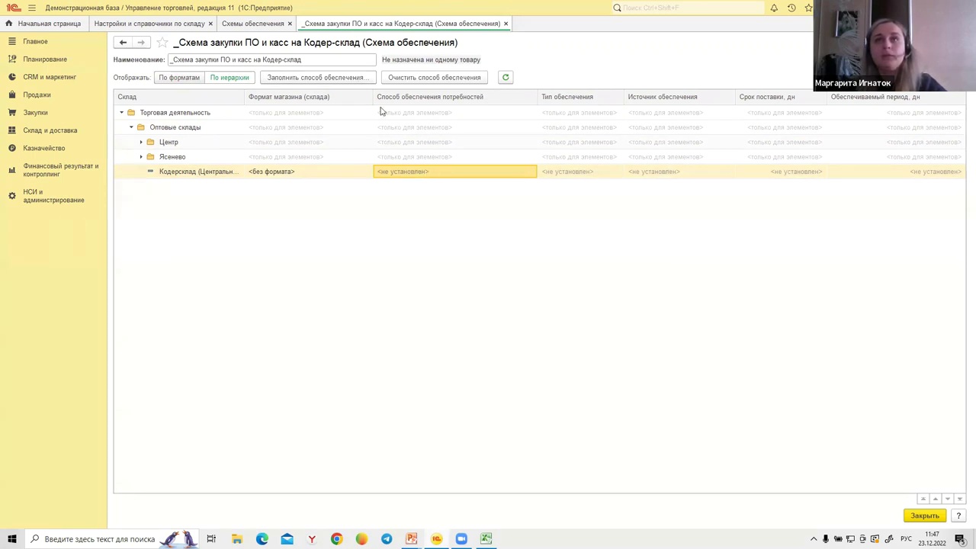
pyautogui.click(368, 79)
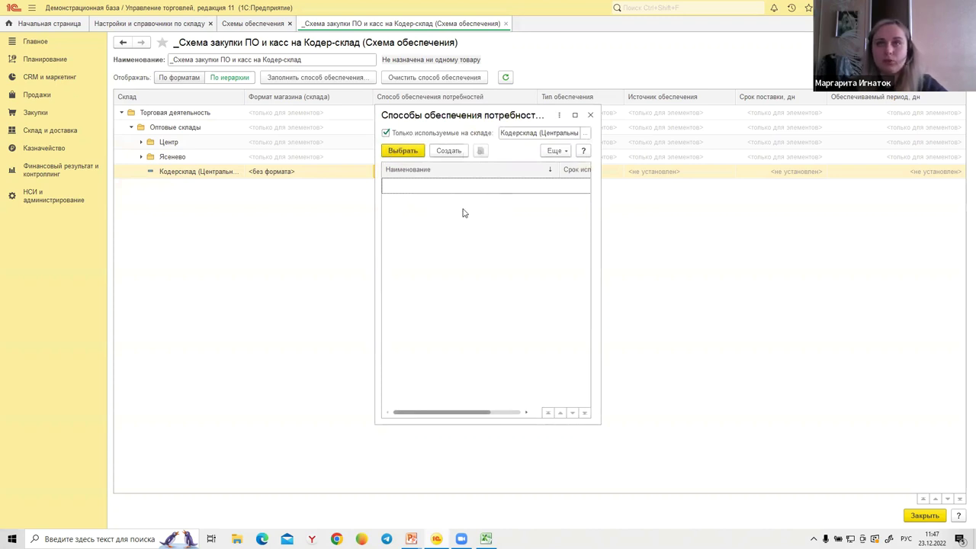
pyautogui.click(386, 133)
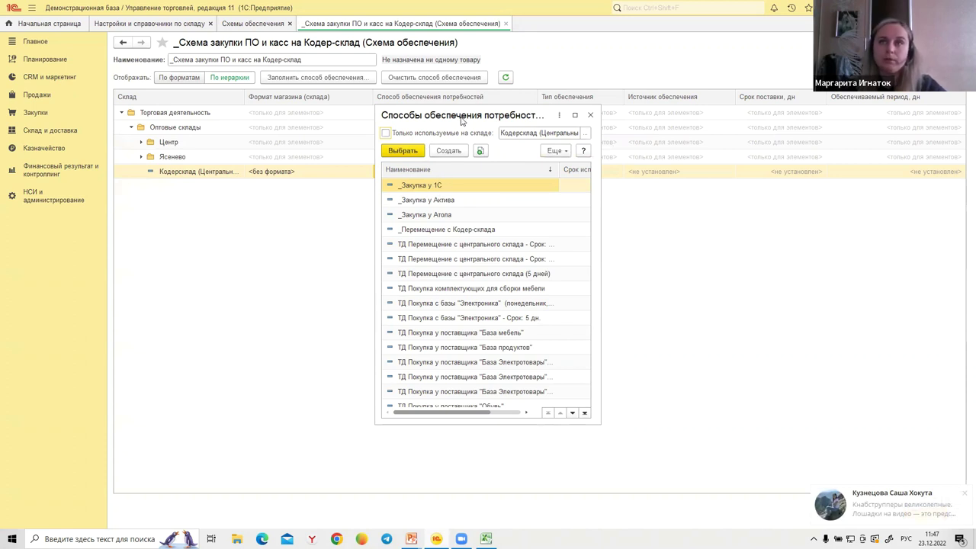
pyautogui.moveTo(463, 118); pyautogui.dragTo(569, 186)
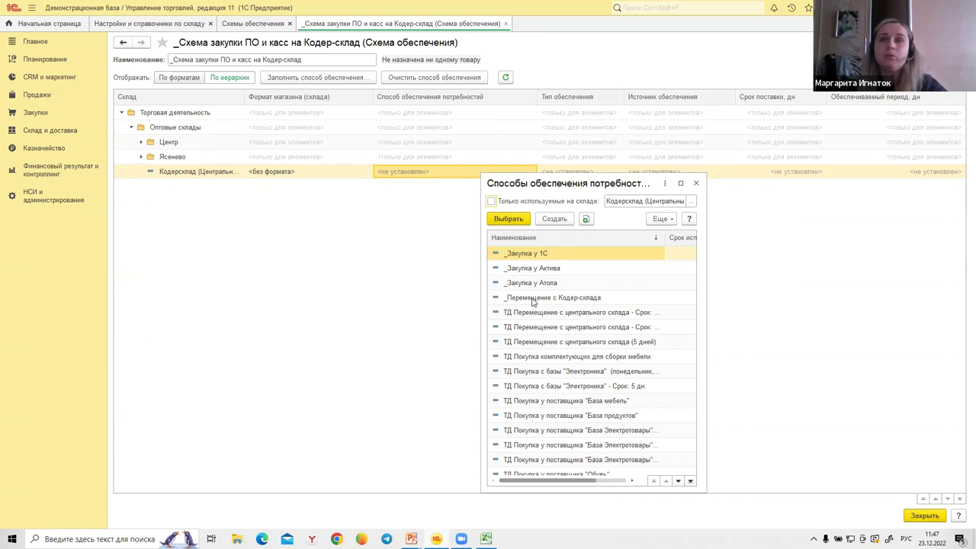
pyautogui.click(528, 258)
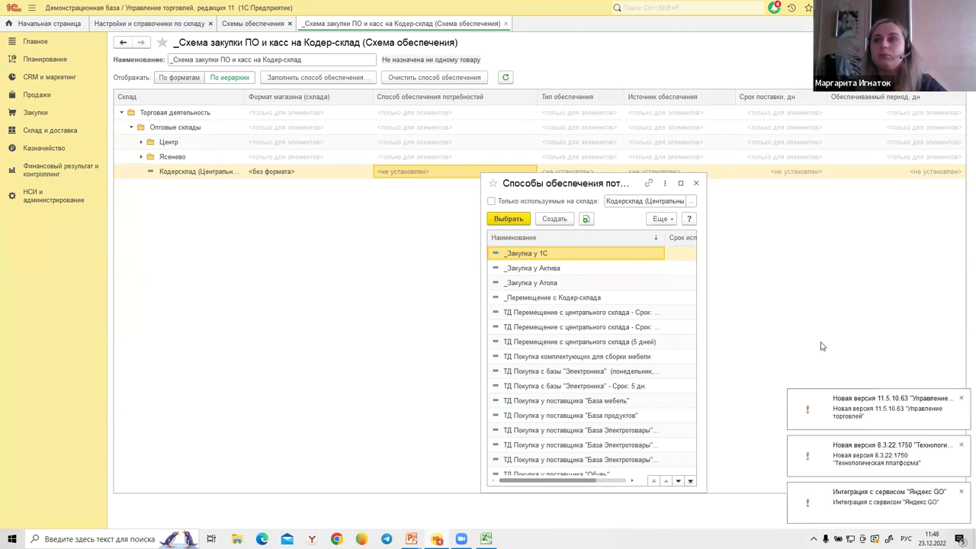
# Dismiss the pop-up notifications and close the method selection and the scheme without assigning a supply method.
pyautogui.click(961, 397)
pyautogui.click(961, 442)
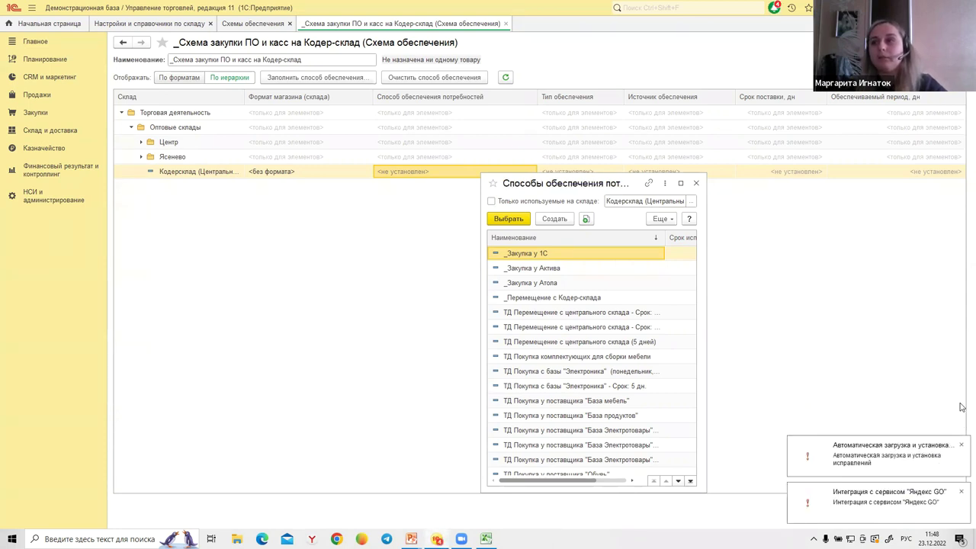
pyautogui.click(962, 447)
pyautogui.click(961, 493)
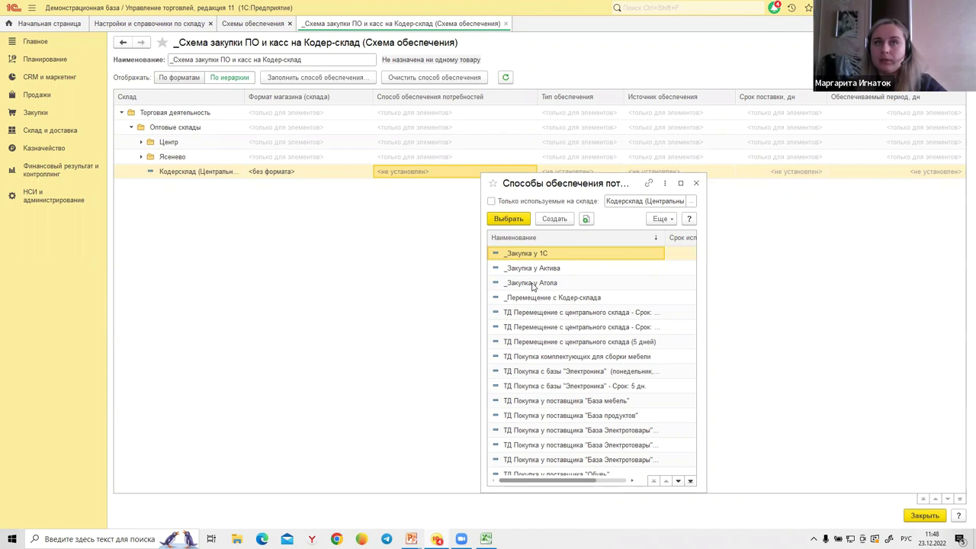
pyautogui.click(697, 184)
pyautogui.click(506, 23)
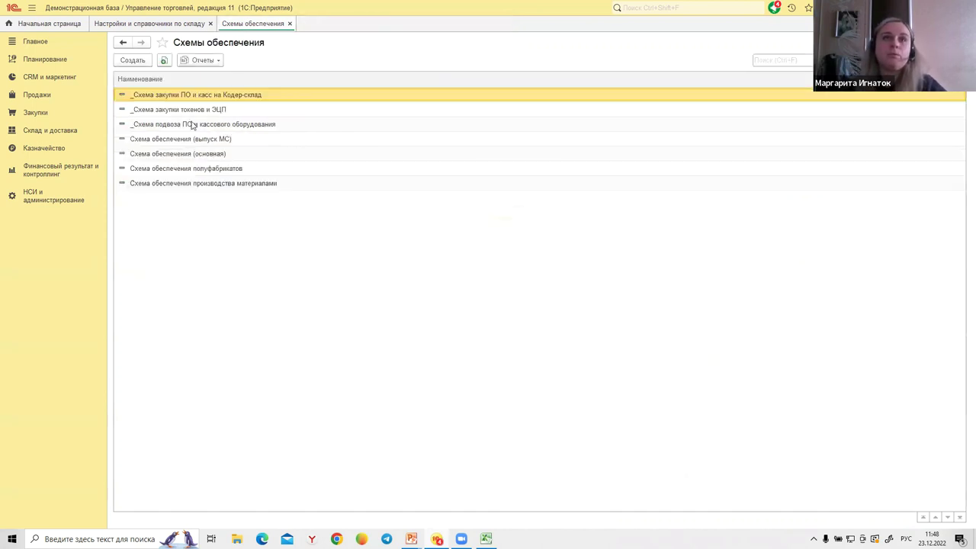
# Open _Схема закупки токенов и ЭЦП, display warehouses by hierarchy and expand Розничные склады to select Кодер-офис (Москва).
pyautogui.click(165, 115)
pyautogui.doubleClick(198, 114)
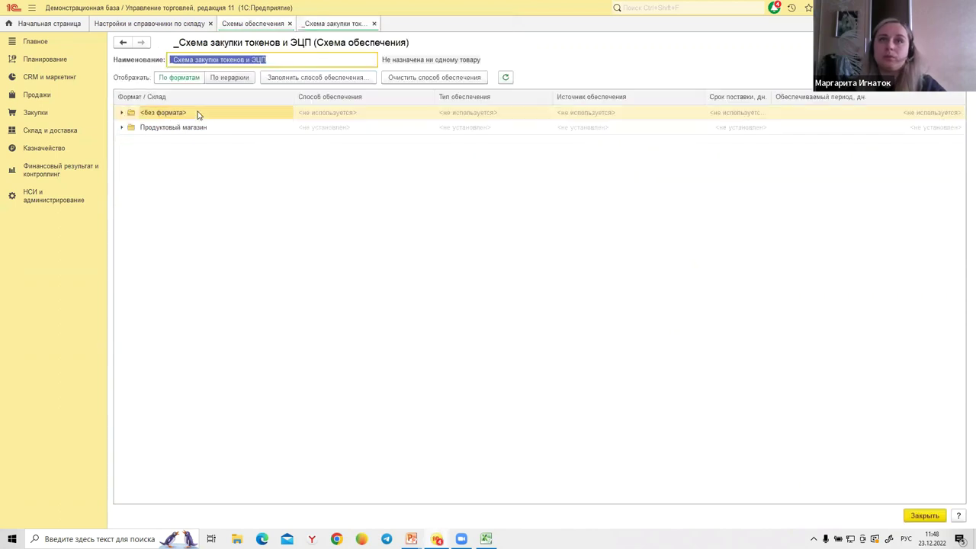
pyautogui.click(229, 79)
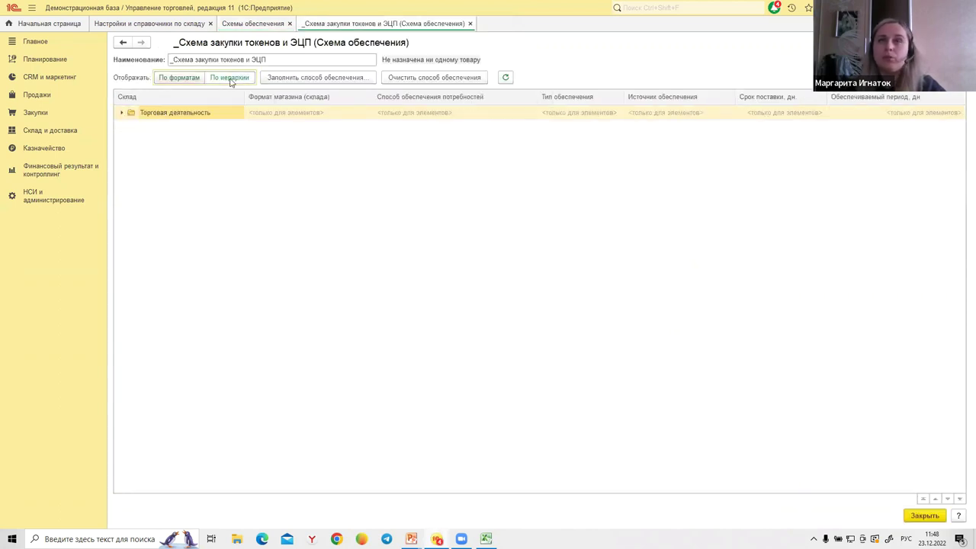
pyautogui.click(122, 113)
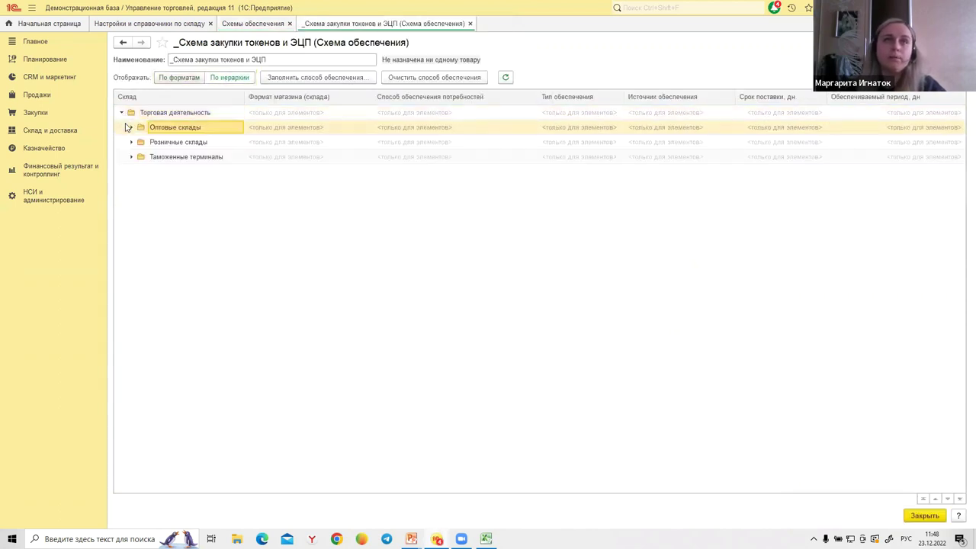
pyautogui.click(130, 128)
pyautogui.click(131, 127)
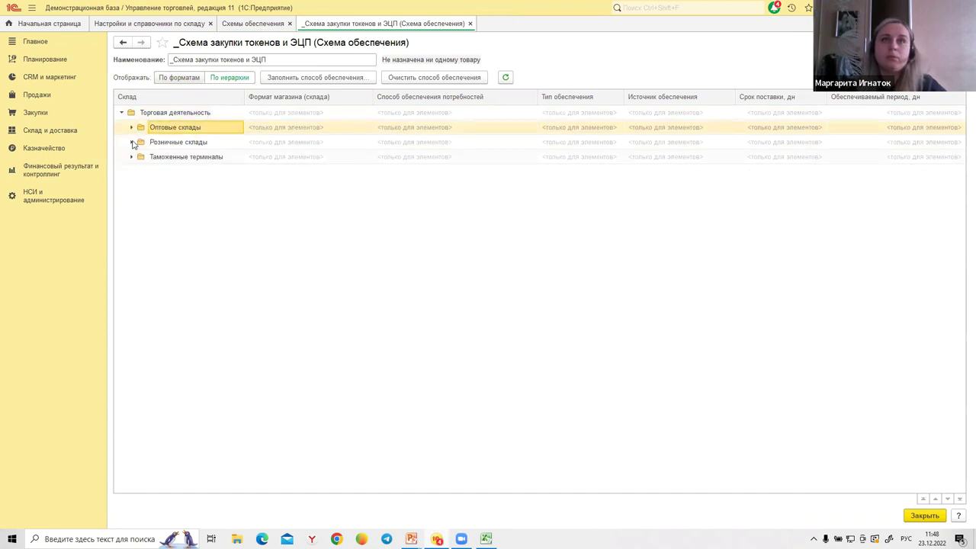
pyautogui.click(132, 144)
pyautogui.click(217, 174)
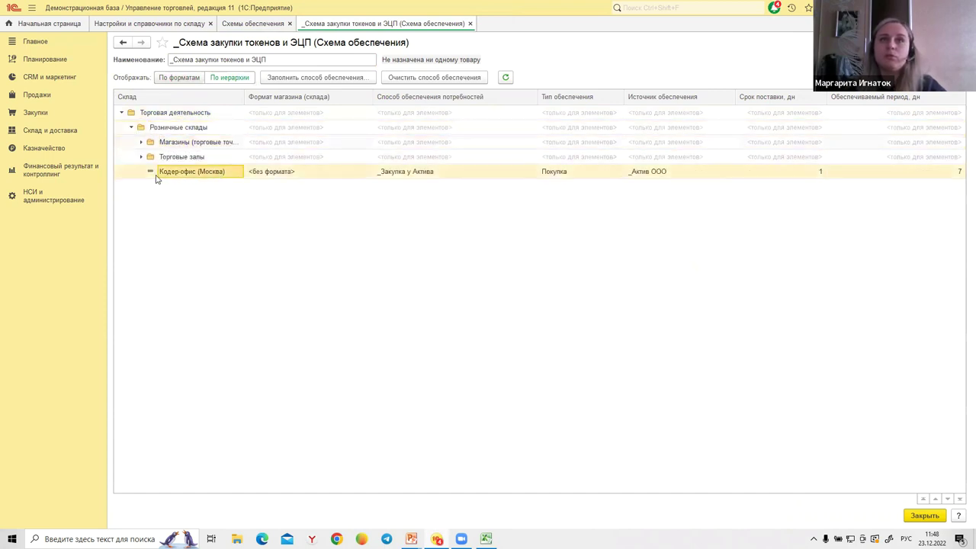
# Examine the supply method assigned to Кодер-офис (Москва) in the token purchase scheme, and close the scheme.
pyautogui.click(423, 176)
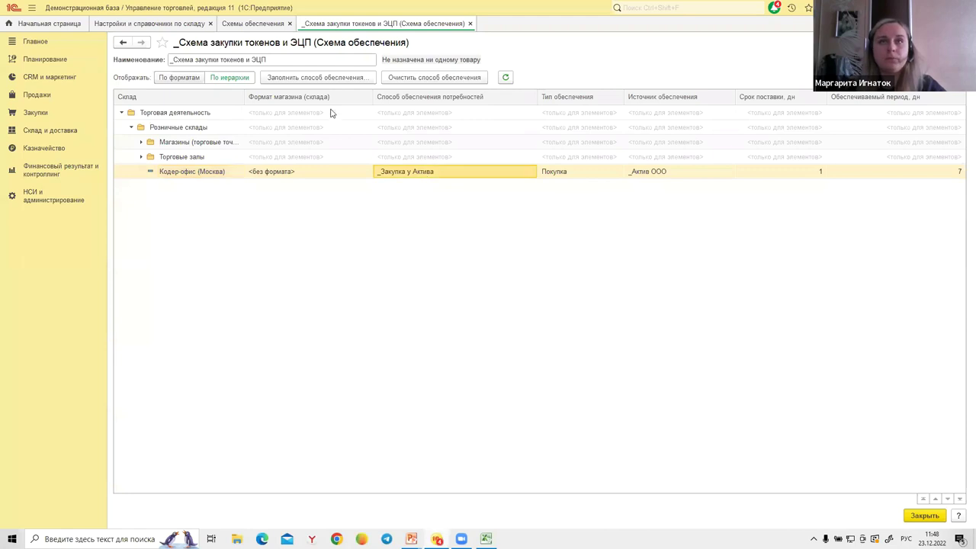
pyautogui.click(190, 175)
pyautogui.click(410, 175)
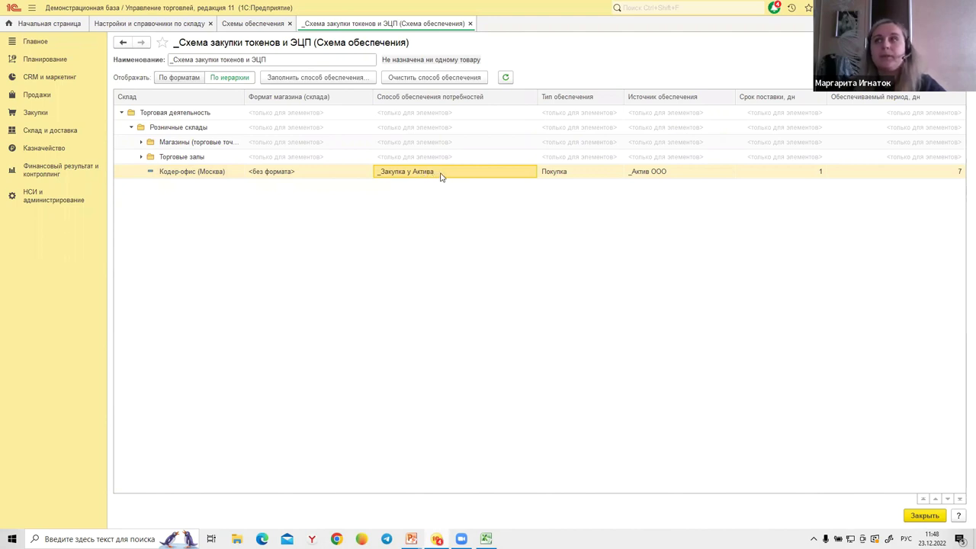
pyautogui.click(470, 24)
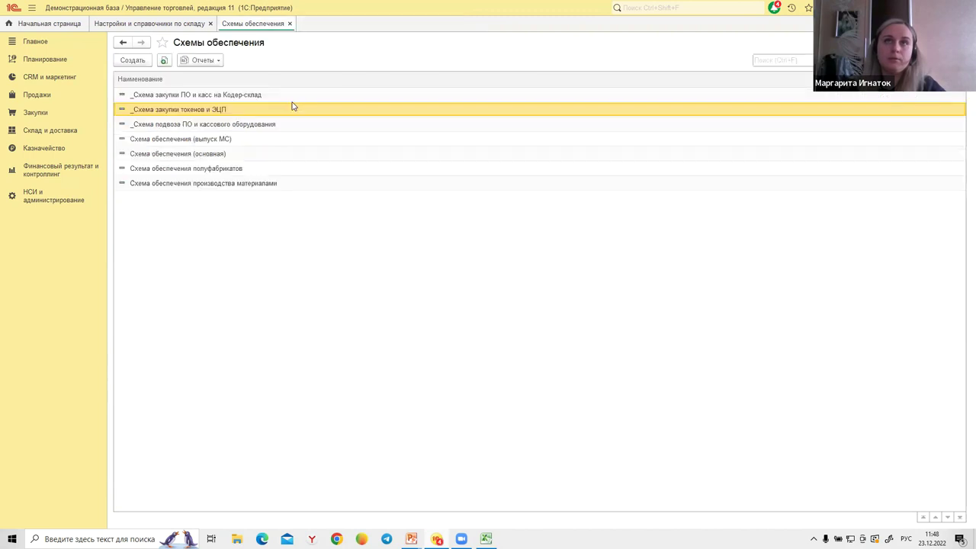
# Open _Схема подвоза ПО и кассового оборудования by hierarchy and examine the supply method for Кодер-офис (Москва) under Розничные склады.
pyautogui.click(176, 126)
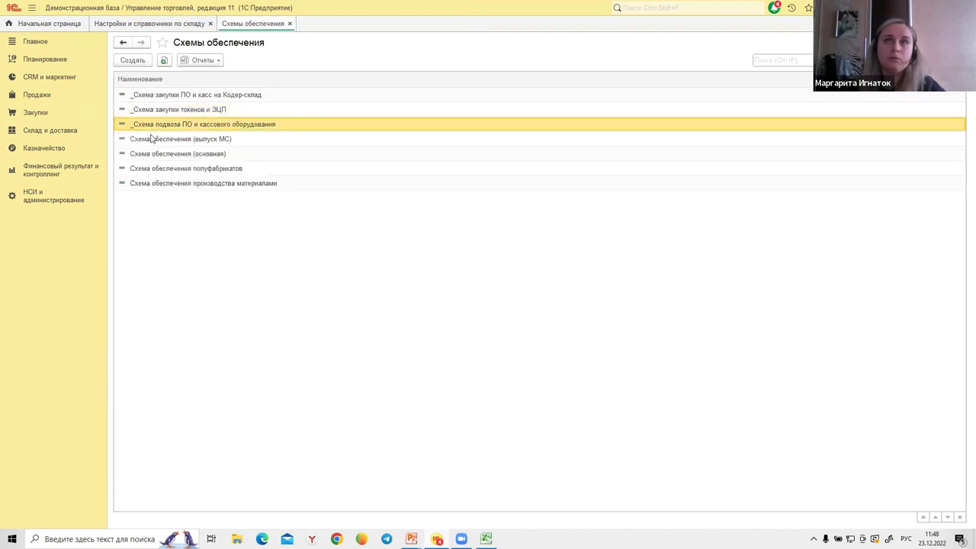
pyautogui.doubleClick(212, 127)
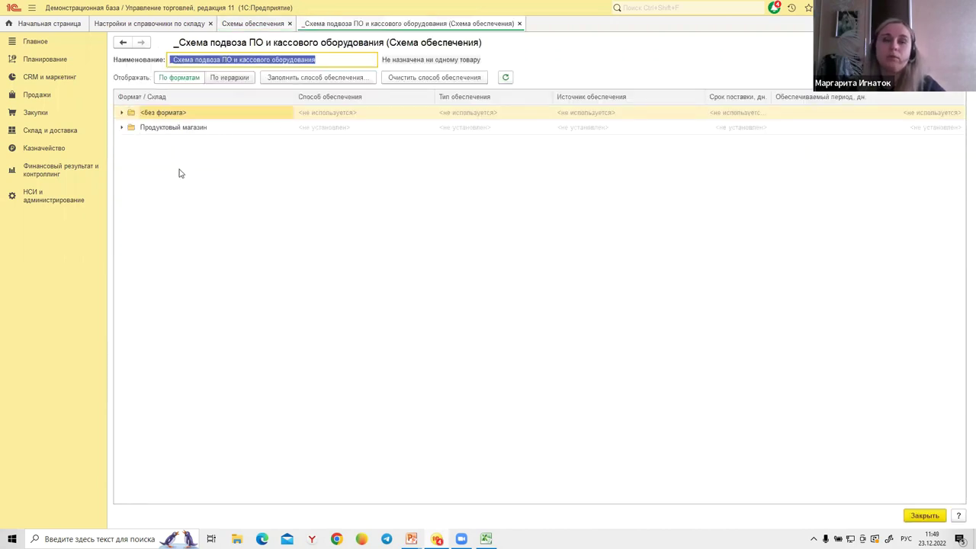
pyautogui.click(232, 78)
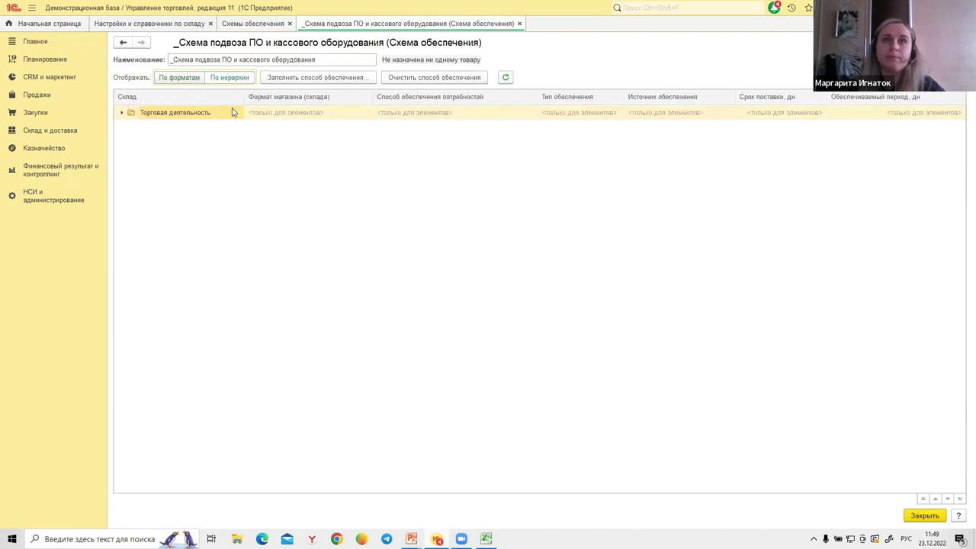
pyautogui.click(122, 113)
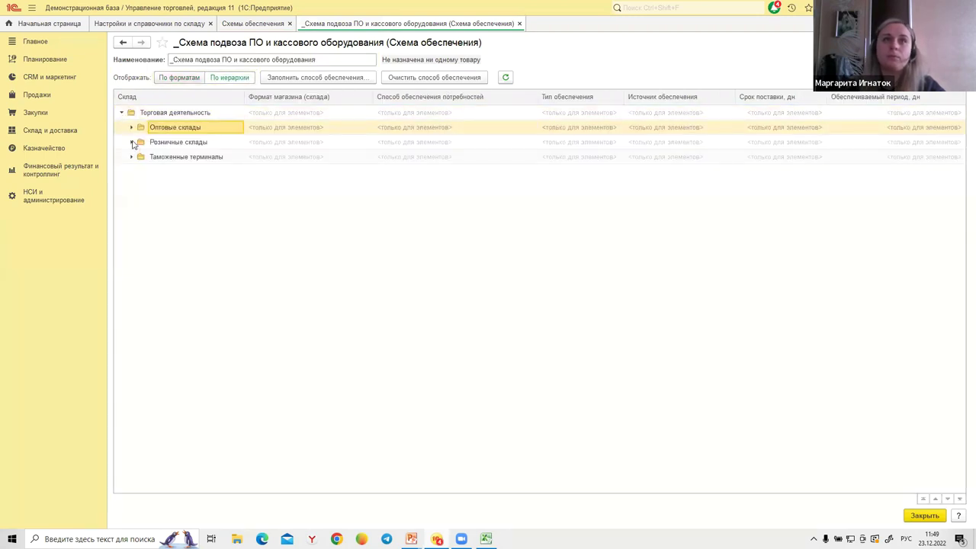
pyautogui.click(132, 142)
pyautogui.click(205, 172)
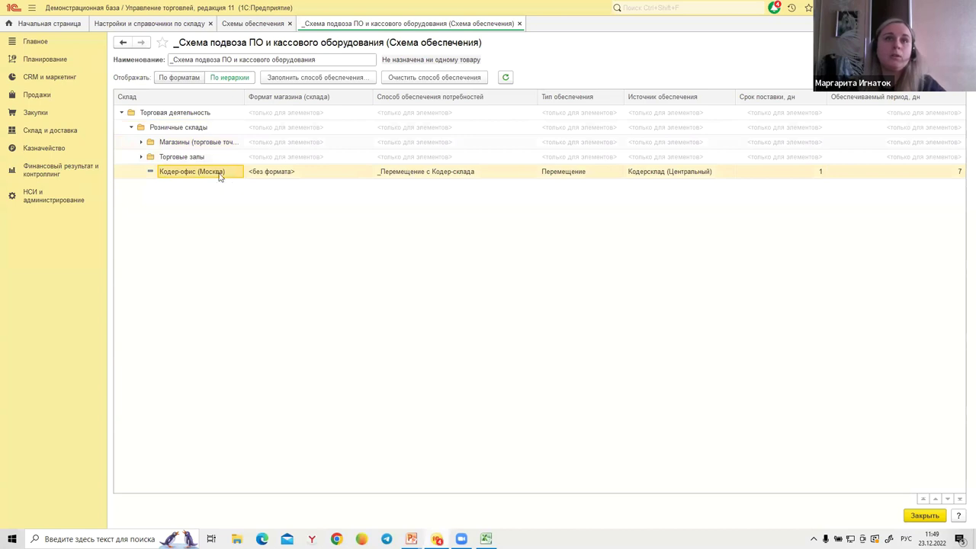
# Select the supply method of Кодер-офис (Москва), review the supply setup diagram in the presentation, and return to the scheme.
pyautogui.click(408, 176)
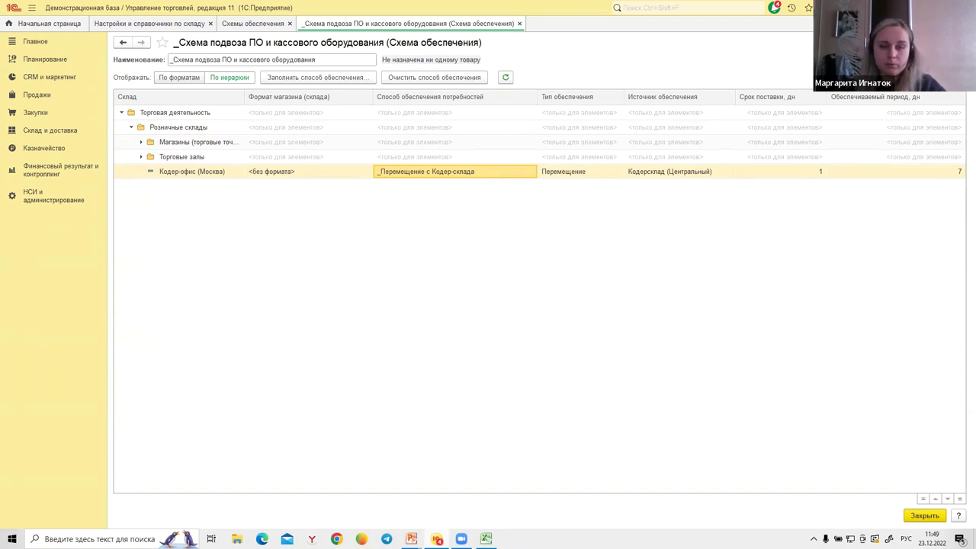
pyautogui.hotkey('alt', 'Tab')
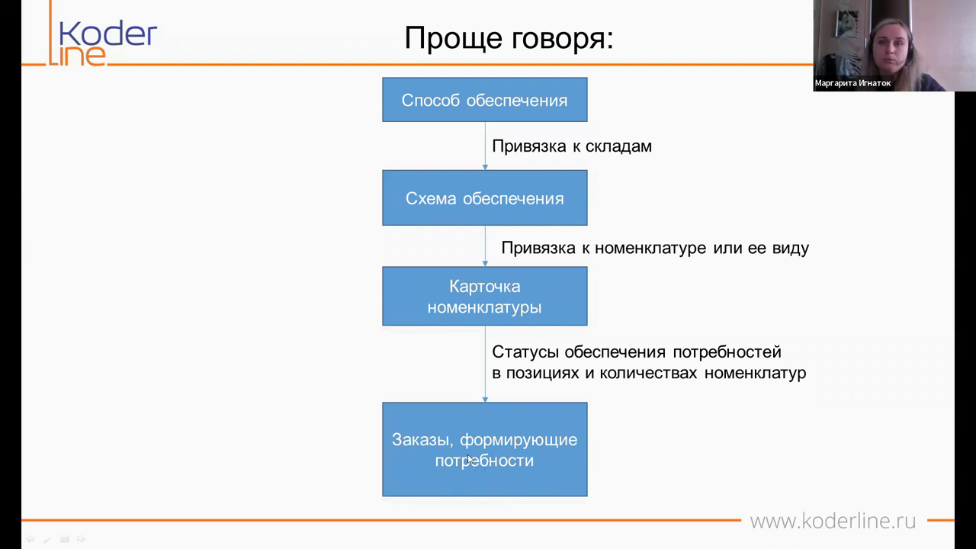
pyautogui.hotkey('alt', 'Tab')
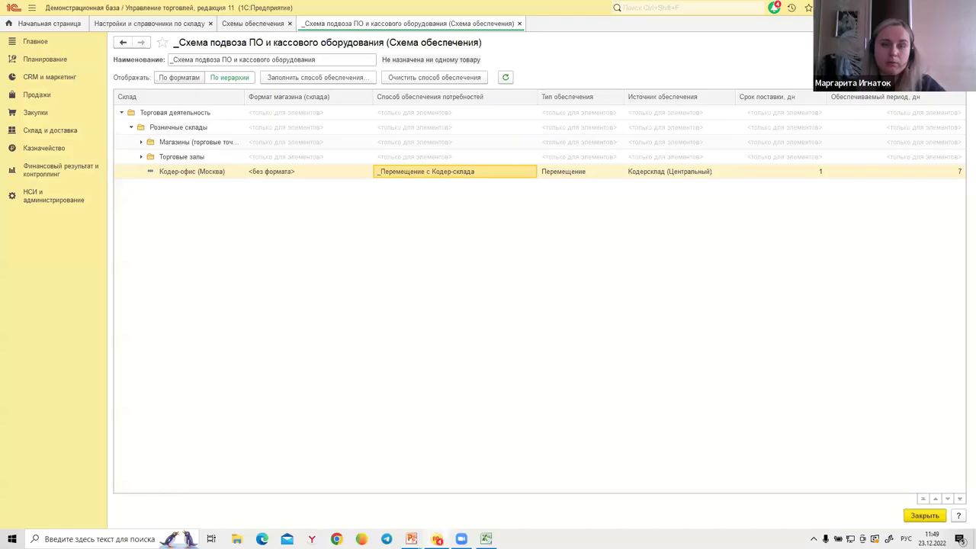
# Reopen _Схема закупки токенов и ЭЦП by hierarchy and examine the supply method for Кодер-офис (Москва) under Розничные склады.
pyautogui.click(242, 24)
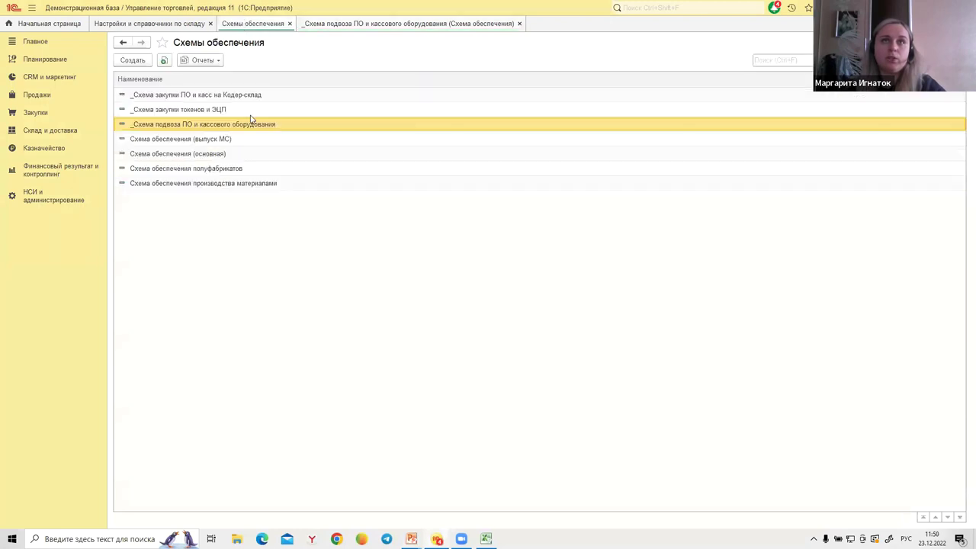
pyautogui.click(175, 110)
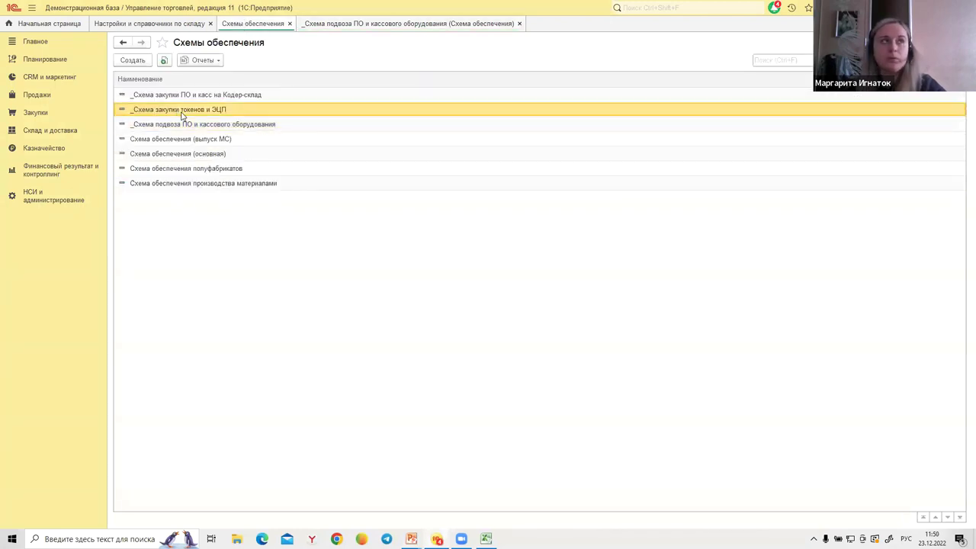
pyautogui.rightClick(187, 113)
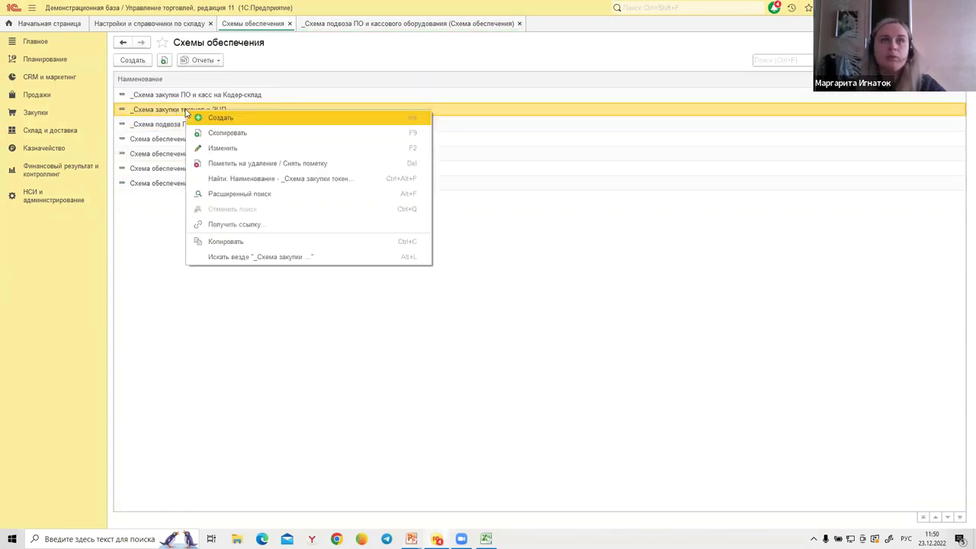
pyautogui.click(213, 148)
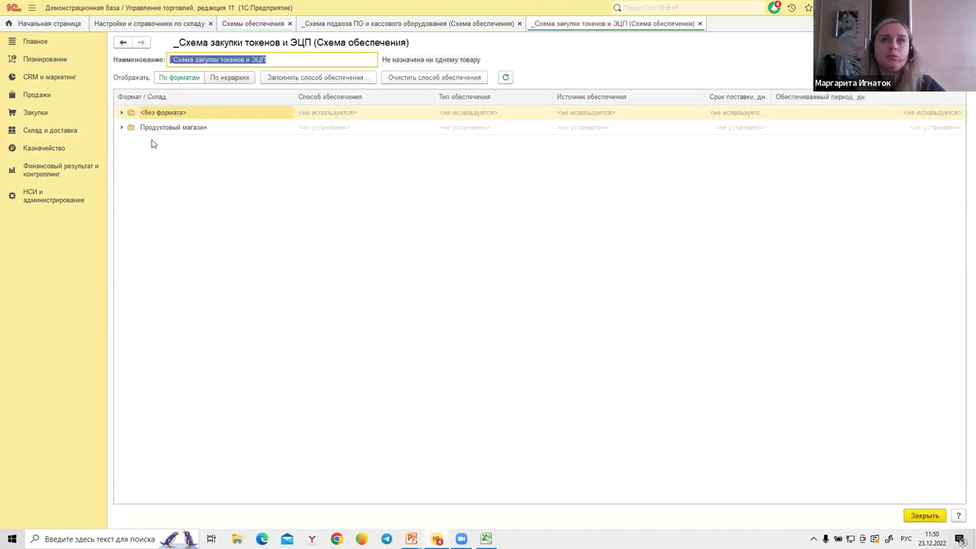
pyautogui.click(228, 78)
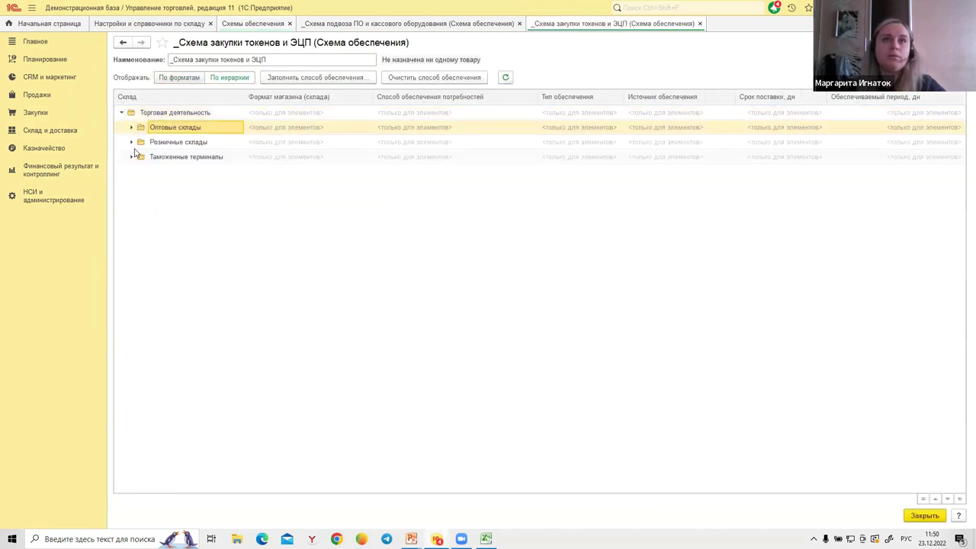
pyautogui.click(458, 174)
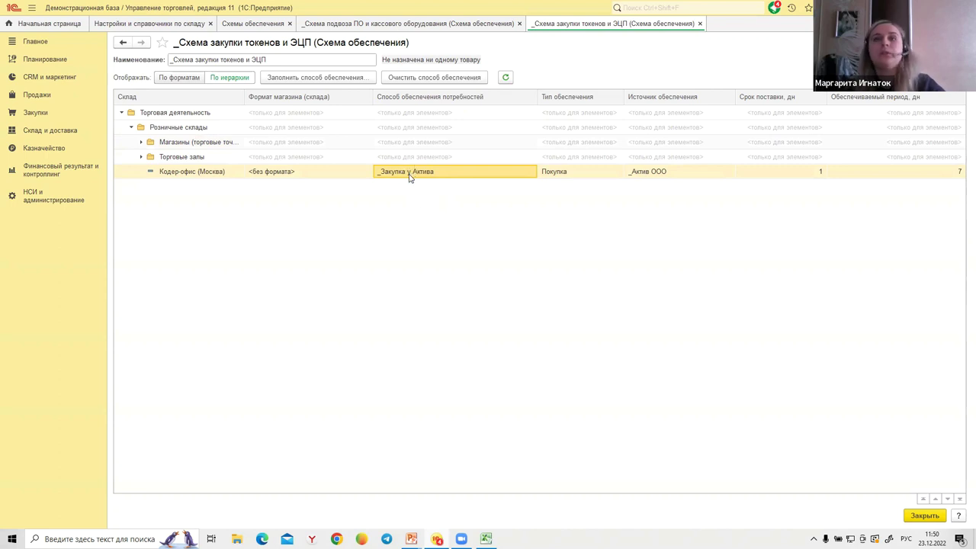
# Open the Номенклатура list, filter it to Кассовое оборудование under Вебинар (демо), and select all three АТОЛ items.
pyautogui.click(48, 197)
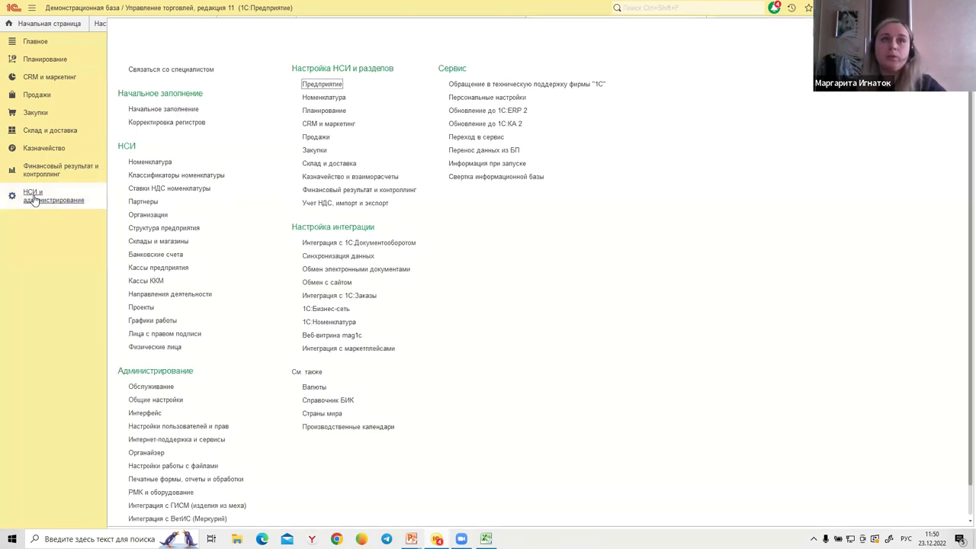
pyautogui.click(151, 162)
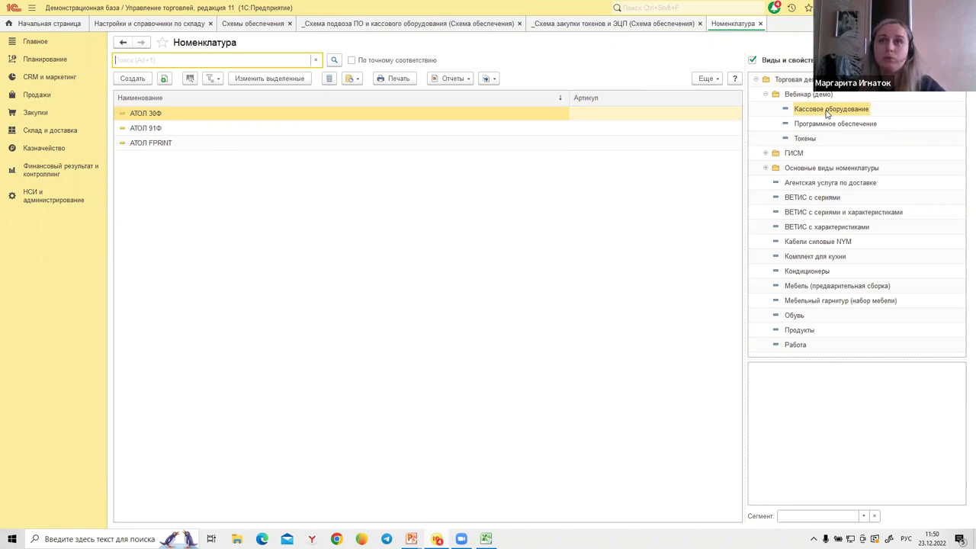
pyautogui.keyDown('shift'); pyautogui.click(263, 145); pyautogui.keyUp('shift')
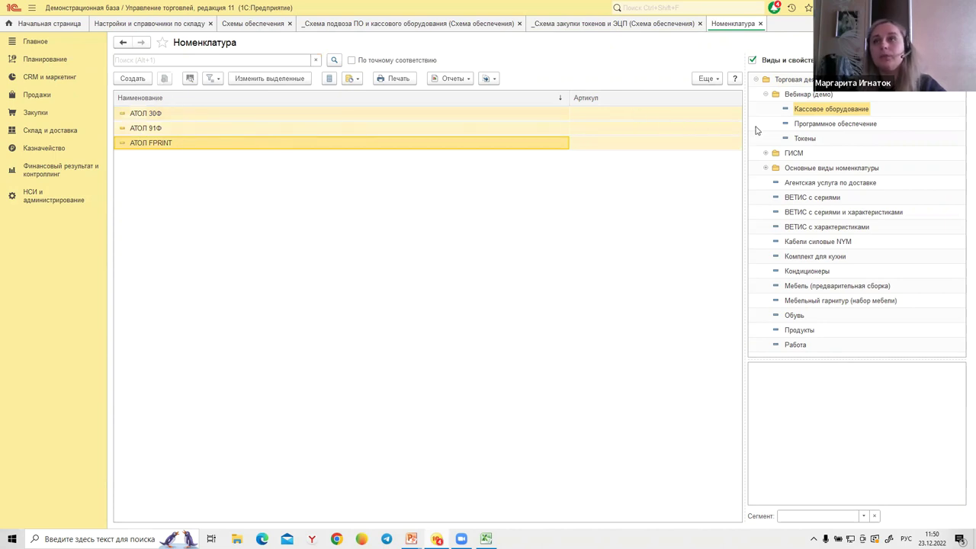
pyautogui.rightClick(431, 143)
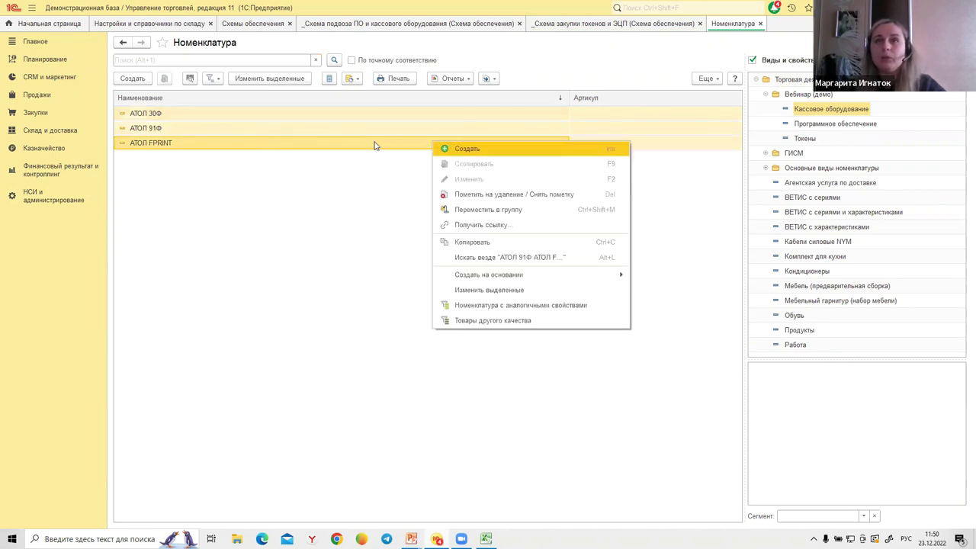
pyautogui.press('Escape')
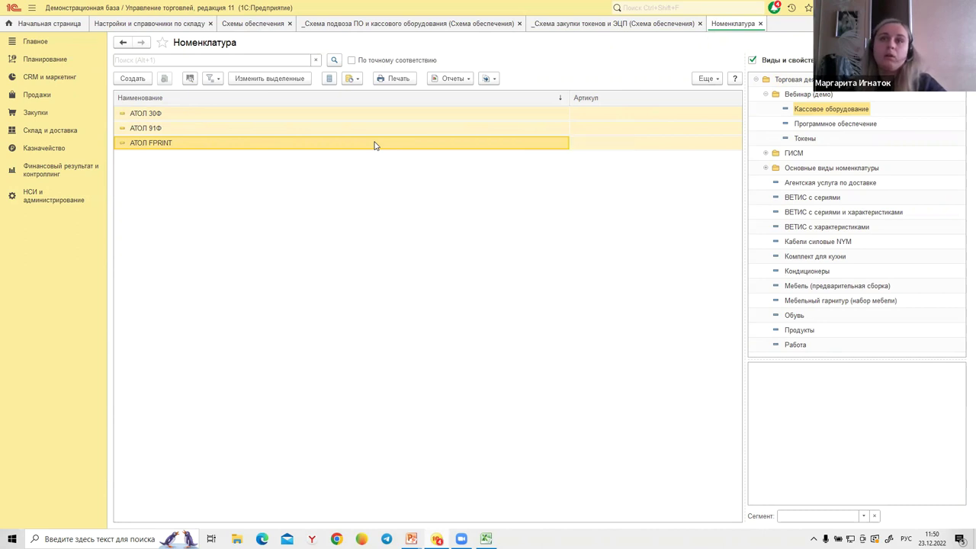
# Open the АТОЛ 30Ф product card and go to its supply method settings under Обеспечение и производство.
pyautogui.doubleClick(328, 113)
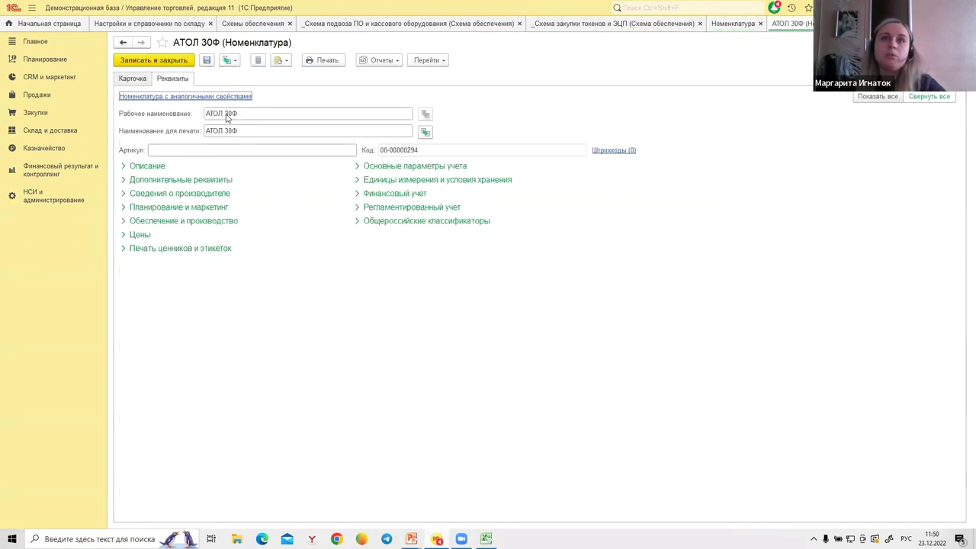
pyautogui.click(124, 221)
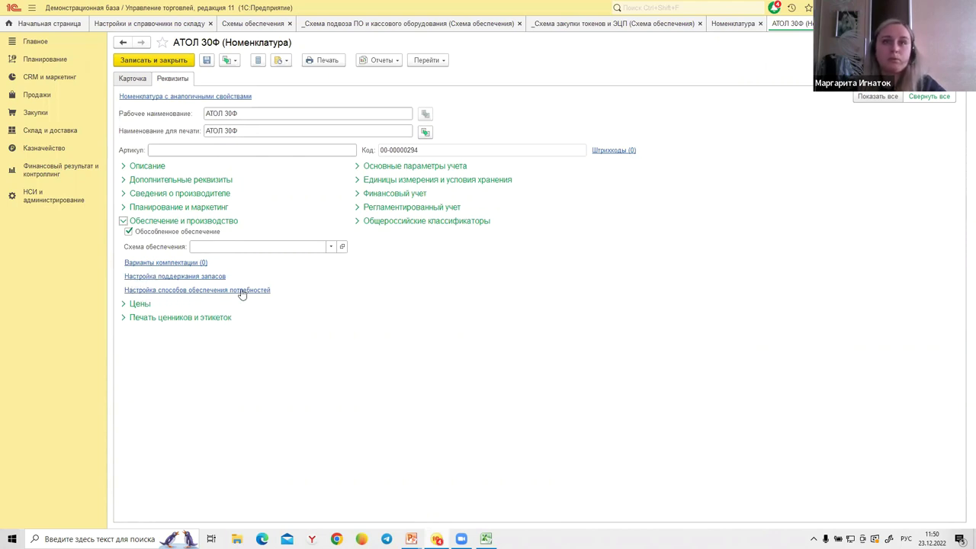
pyautogui.click(161, 293)
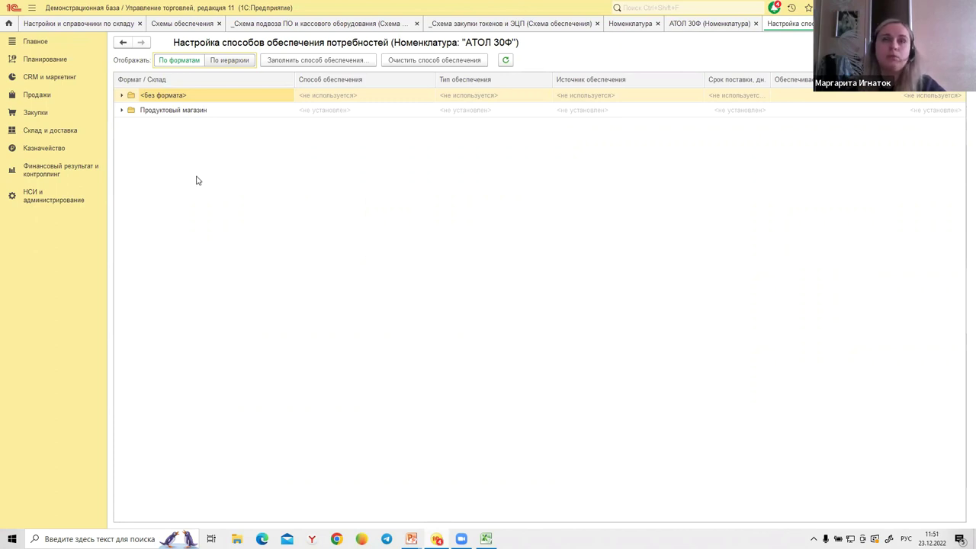
# Show warehouses by hierarchy and assign the _Закупка у 1С supply method to Кодерсклад (Центральный) under Оптовые склады for АТОЛ 30Ф.
pyautogui.click(231, 61)
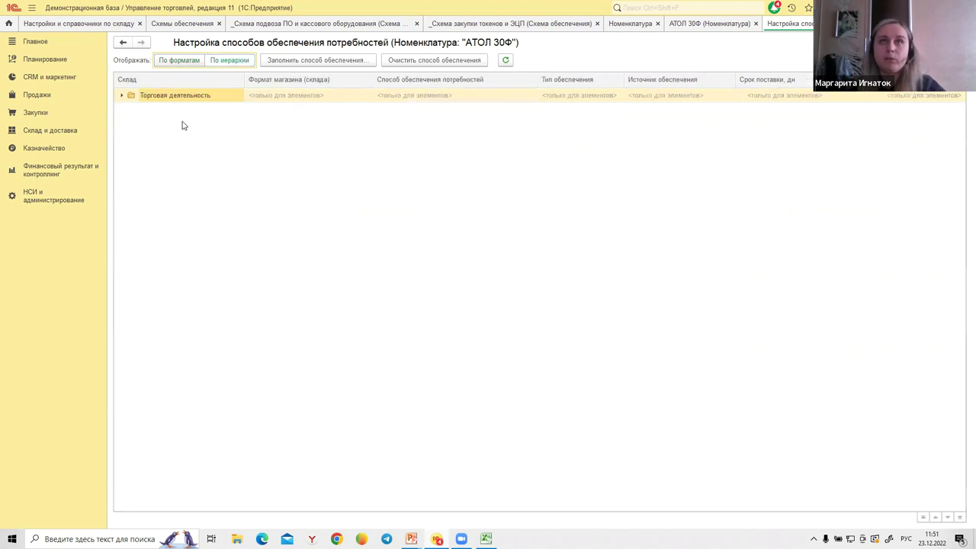
pyautogui.click(120, 96)
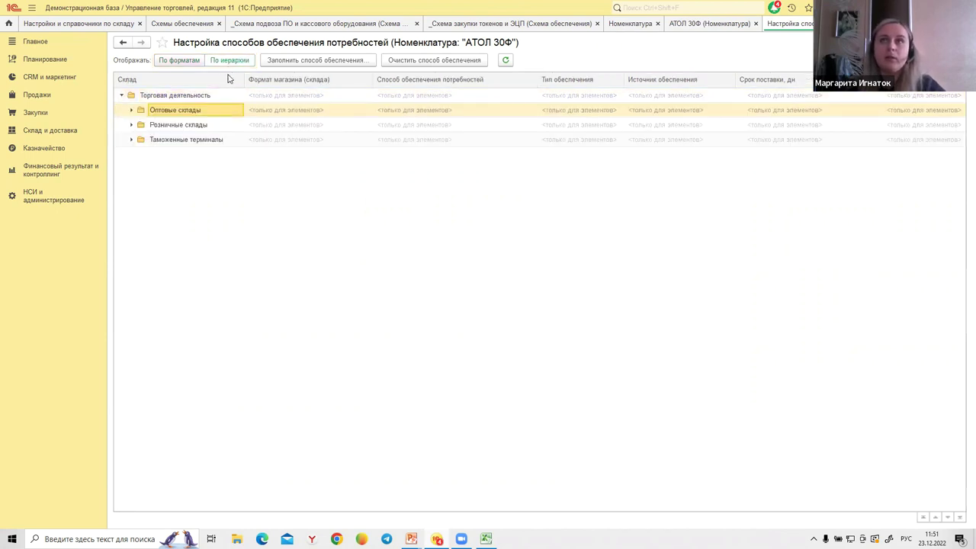
pyautogui.click(131, 111)
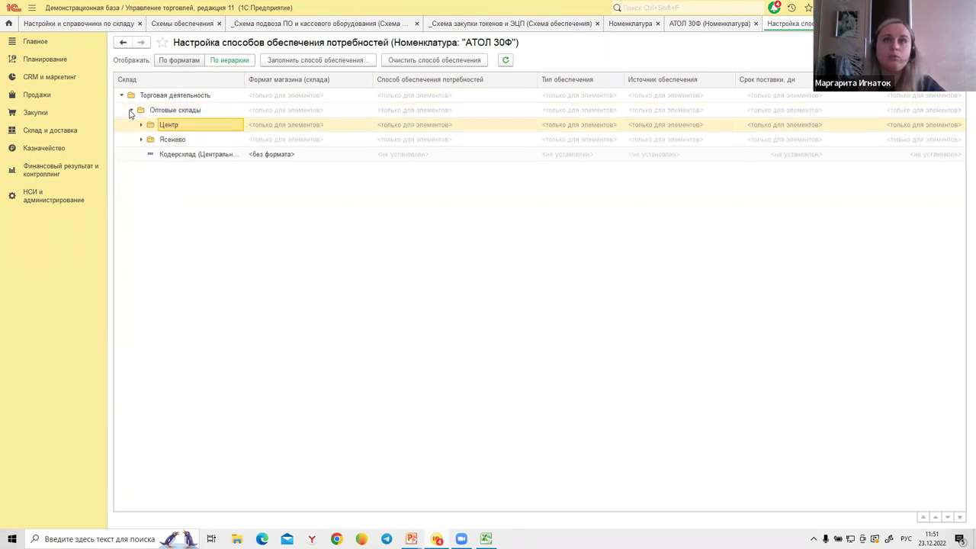
pyautogui.click(191, 155)
pyautogui.click(403, 155)
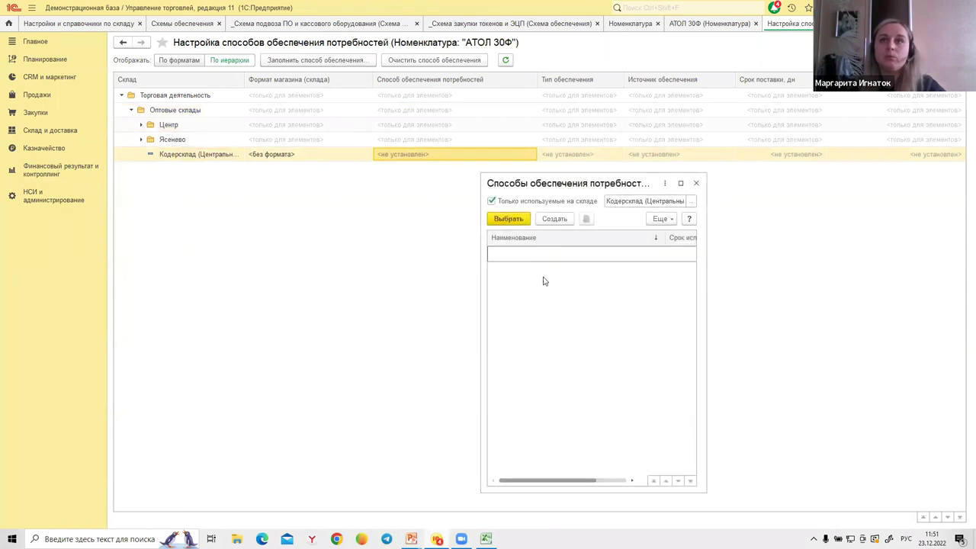
pyautogui.click(492, 201)
pyautogui.doubleClick(543, 254)
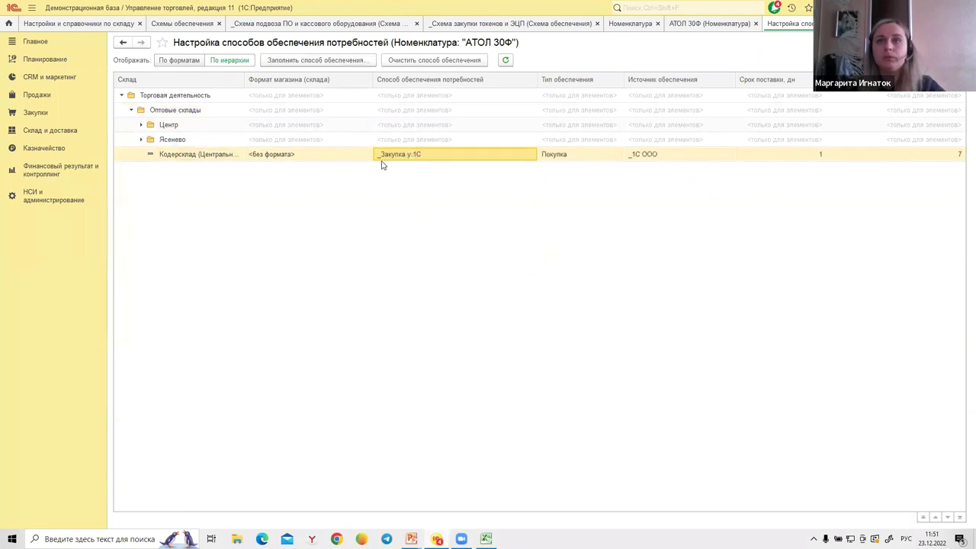
pyautogui.click(185, 157)
pyautogui.click(416, 158)
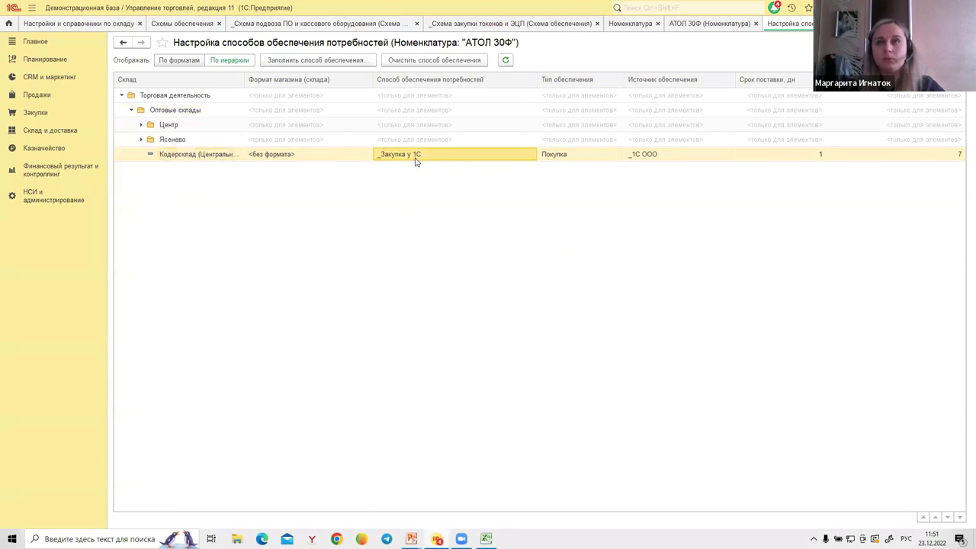
# Assign the _Перемещение с Кодер-склада supply method to Кодер-офис (Москва) under Розничные склады and close the method settings.
pyautogui.click(131, 111)
pyautogui.click(131, 125)
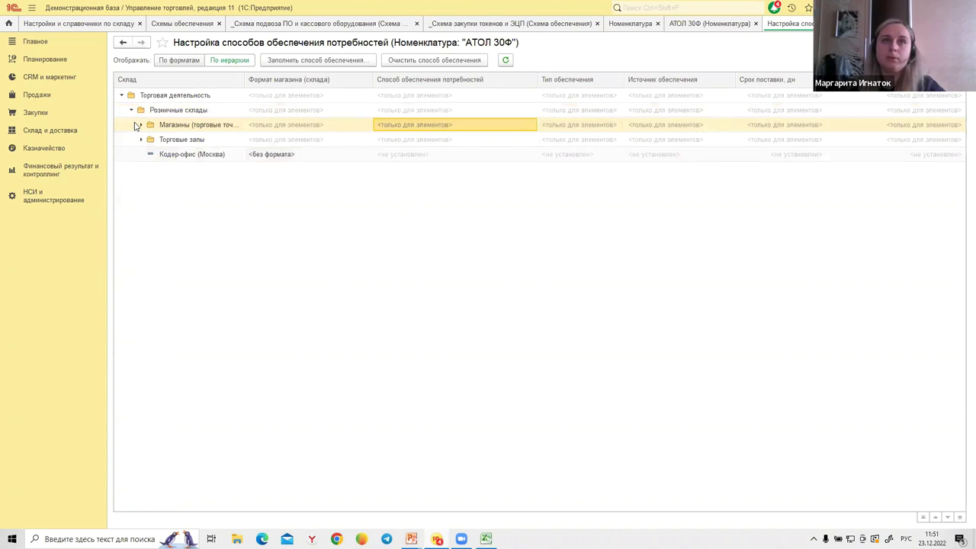
pyautogui.click(169, 154)
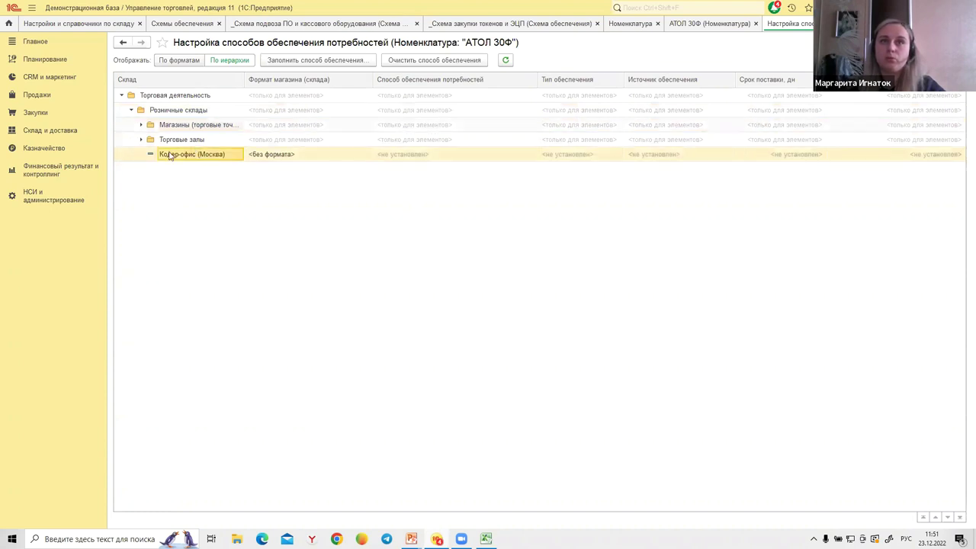
pyautogui.click(427, 160)
pyautogui.click(356, 61)
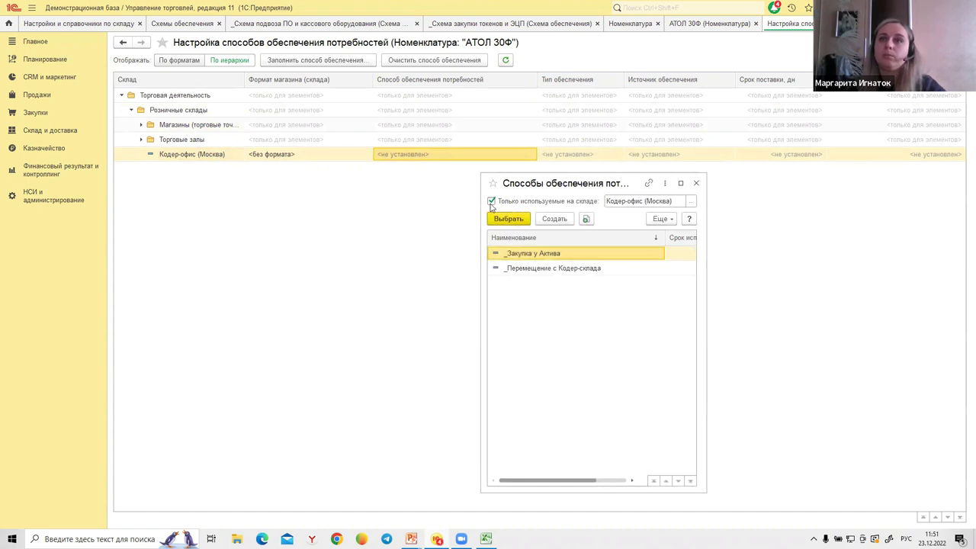
pyautogui.click(523, 270)
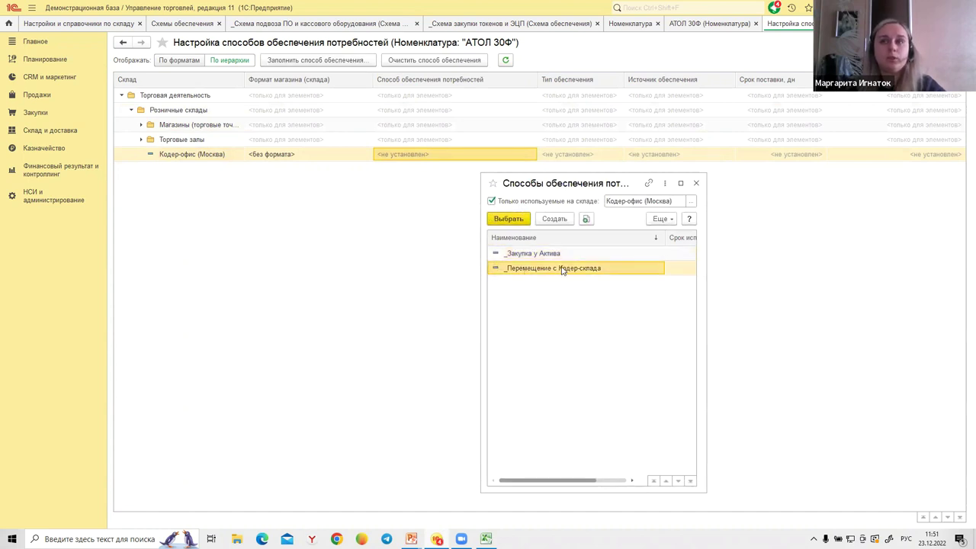
pyautogui.doubleClick(562, 270)
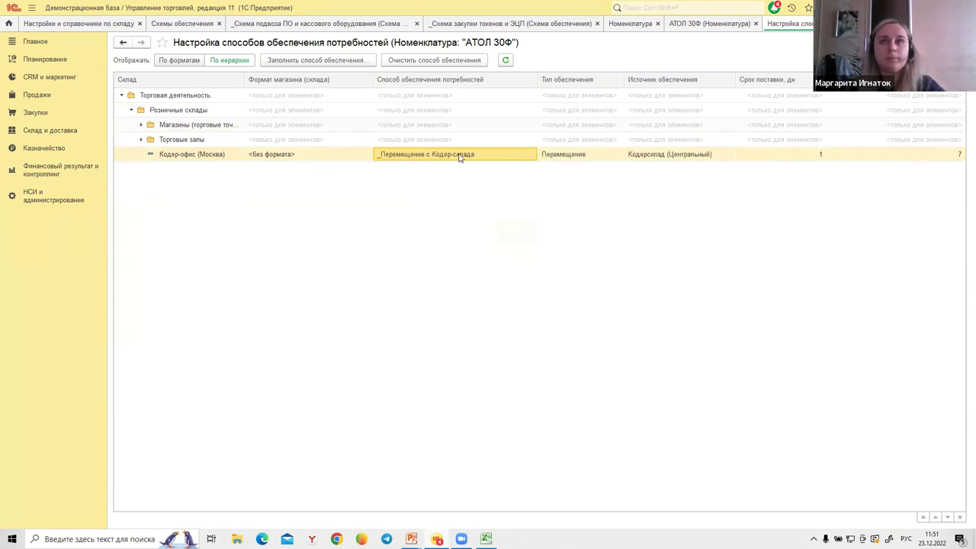
pyautogui.click(178, 156)
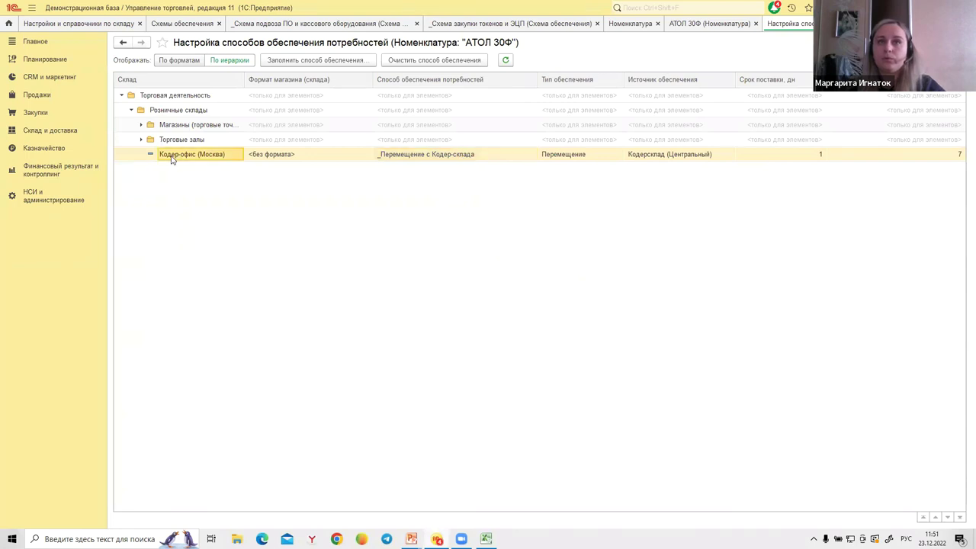
pyautogui.click(441, 158)
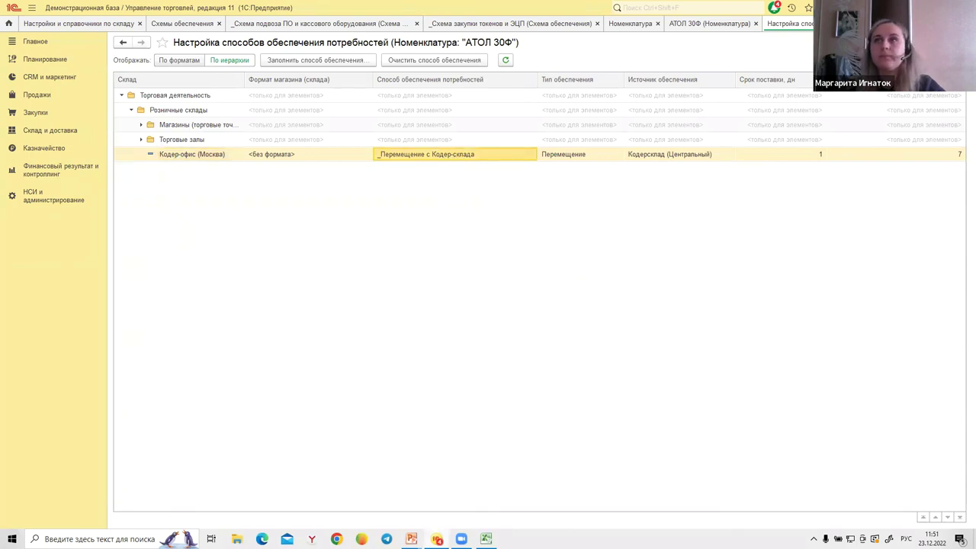
pyautogui.press('Escape')
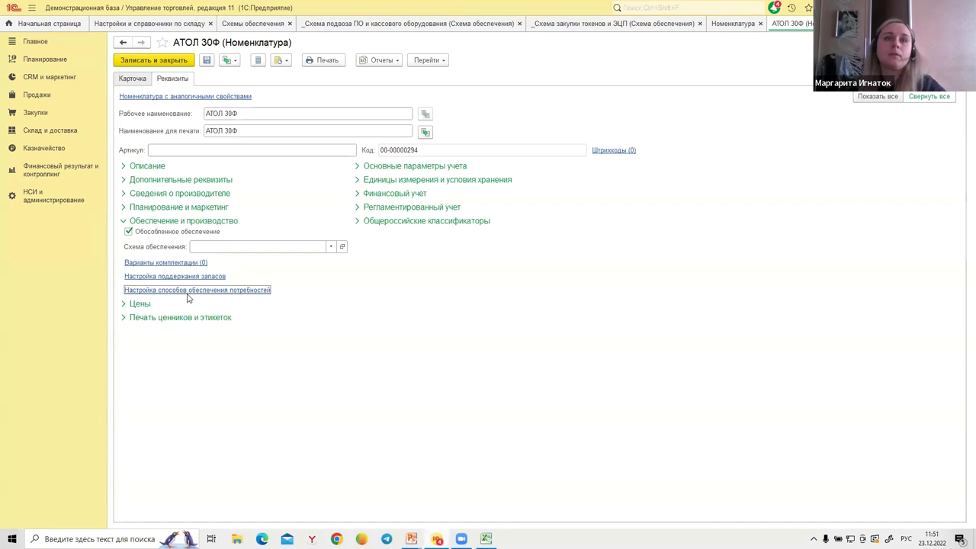
# Set the supply scheme of АТОЛ 30Ф to _Схема закупки ПО и касс на Кодер-склад, and save and close the card.
pyautogui.click(331, 248)
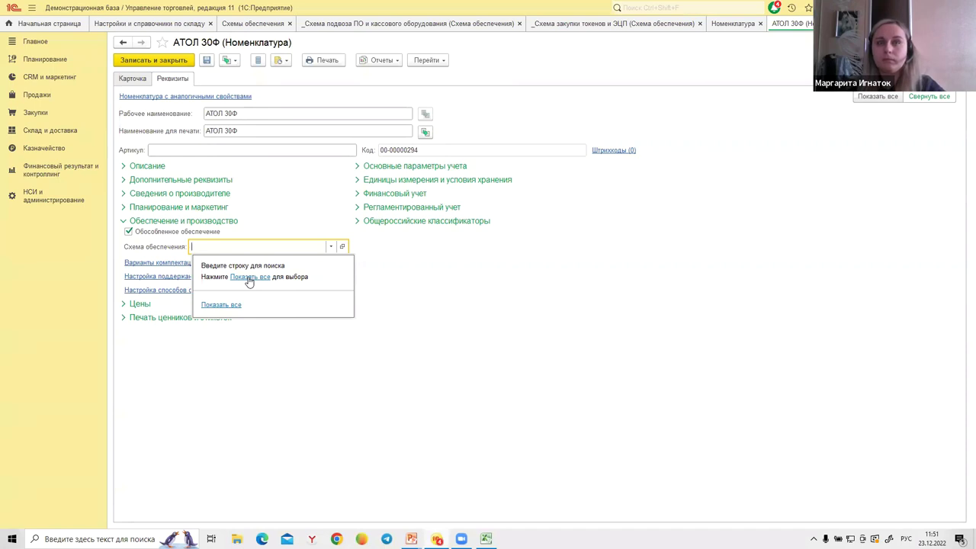
pyautogui.click(250, 277)
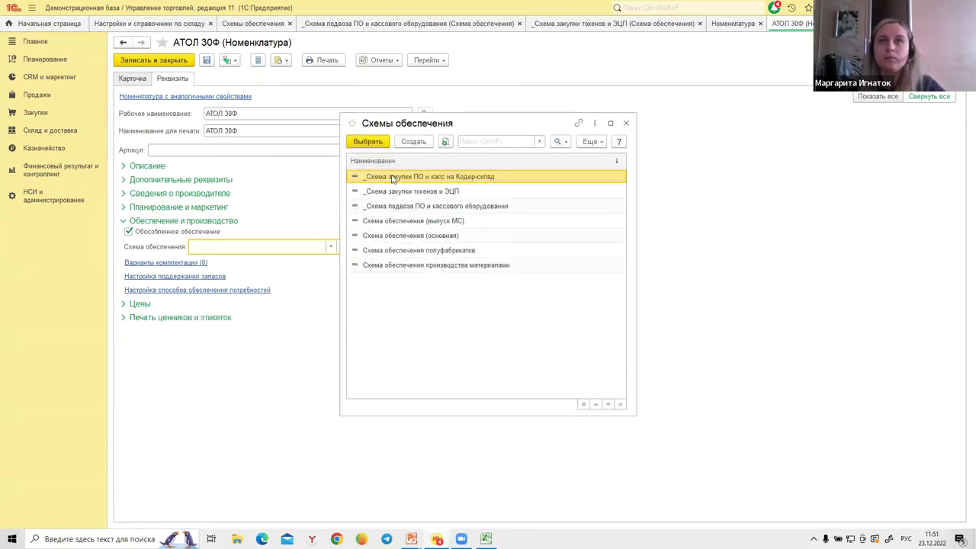
pyautogui.doubleClick(432, 179)
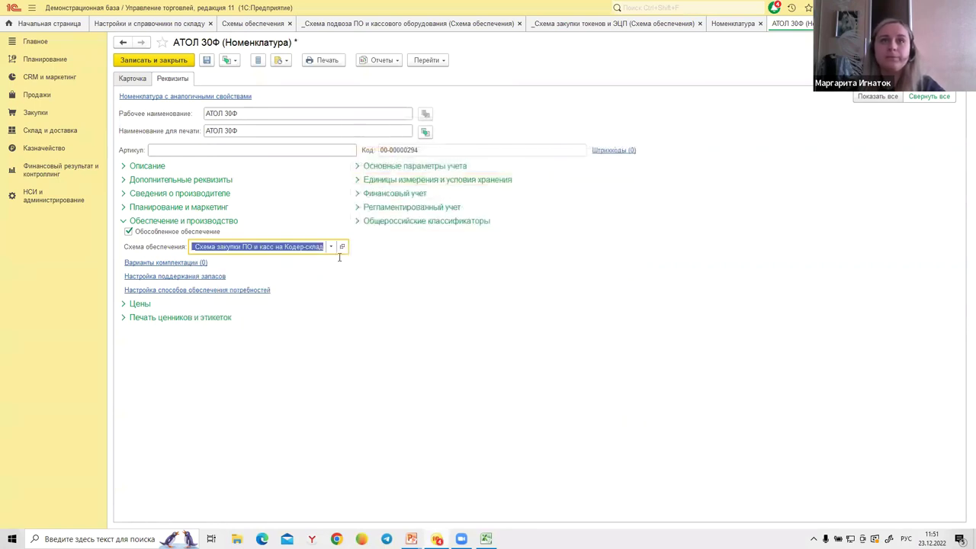
pyautogui.hotkey('ctrl', 'Return')
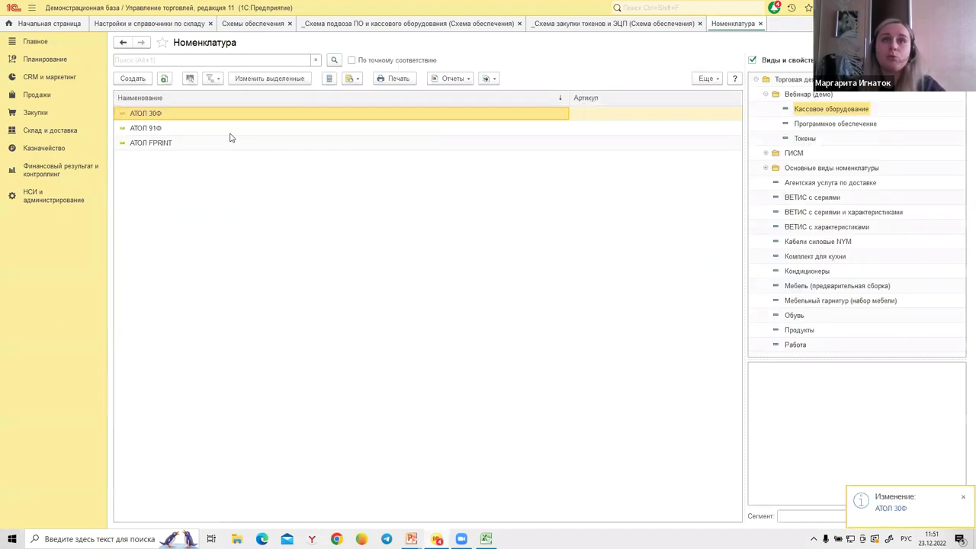
# Open the АТОЛ 91Ф product card and go to its supply method settings under Обеспечение и производство.
pyautogui.doubleClick(207, 131)
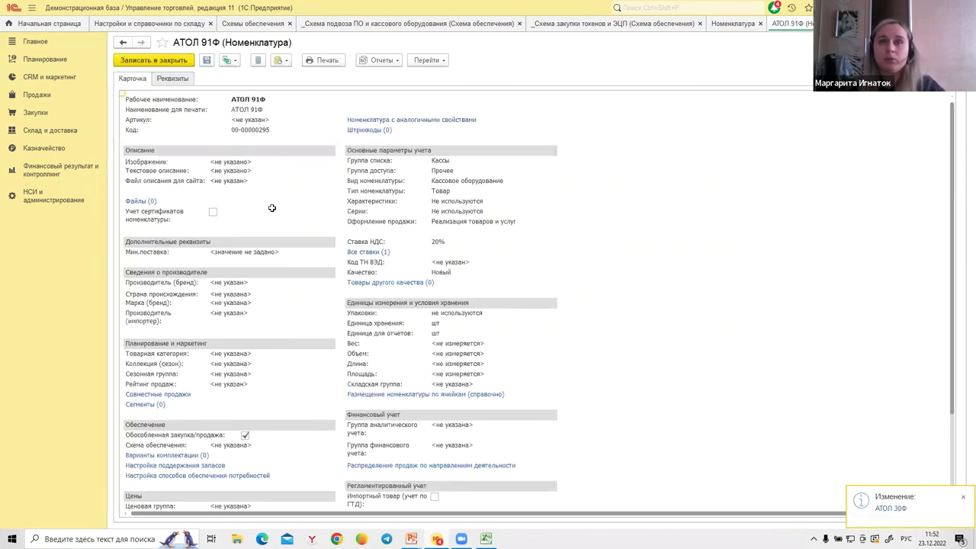
pyautogui.click(180, 84)
pyautogui.click(142, 223)
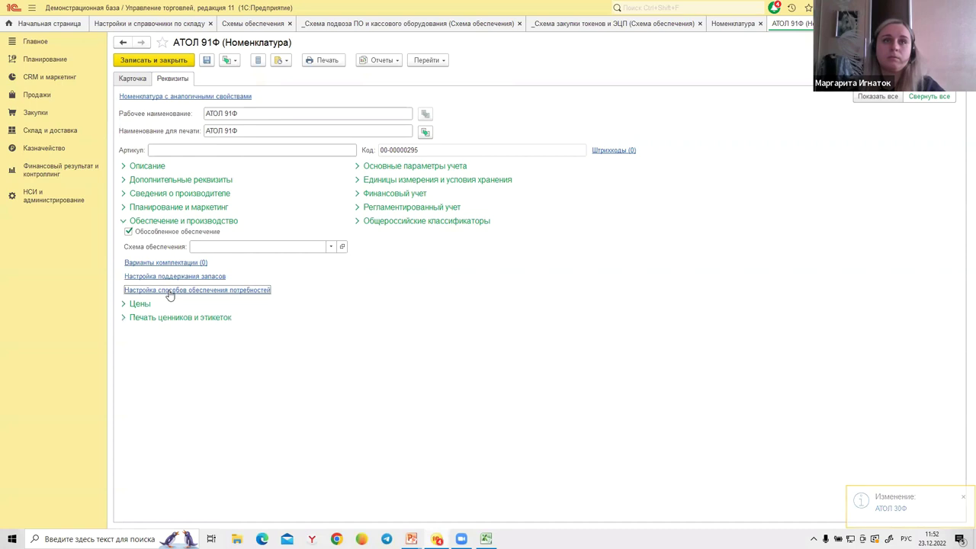
pyautogui.click(170, 290)
# Show warehouses by hierarchy and assign _Закупка у 1С to Кодерсклад (Центральный) under Оптовые склады for АТОЛ 91Ф.
pyautogui.click(229, 61)
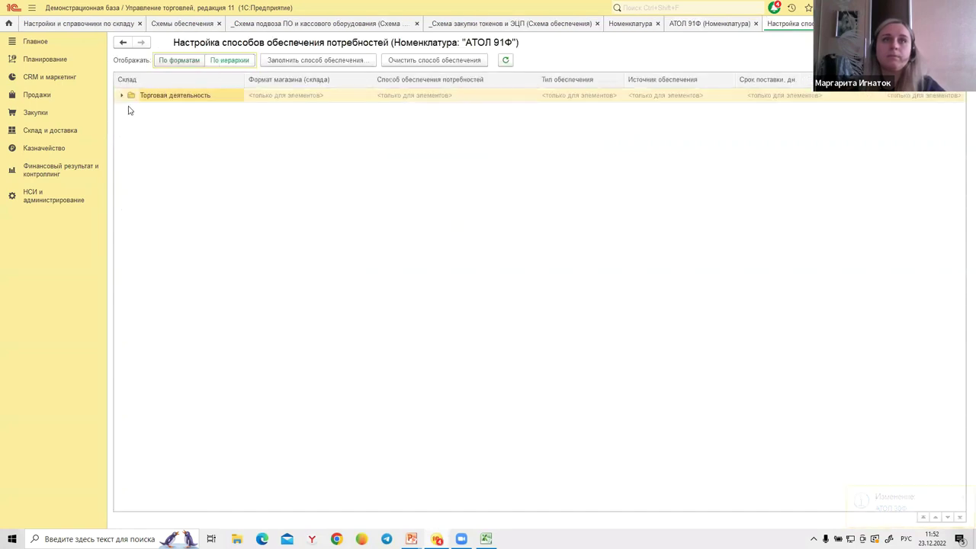
pyautogui.click(121, 96)
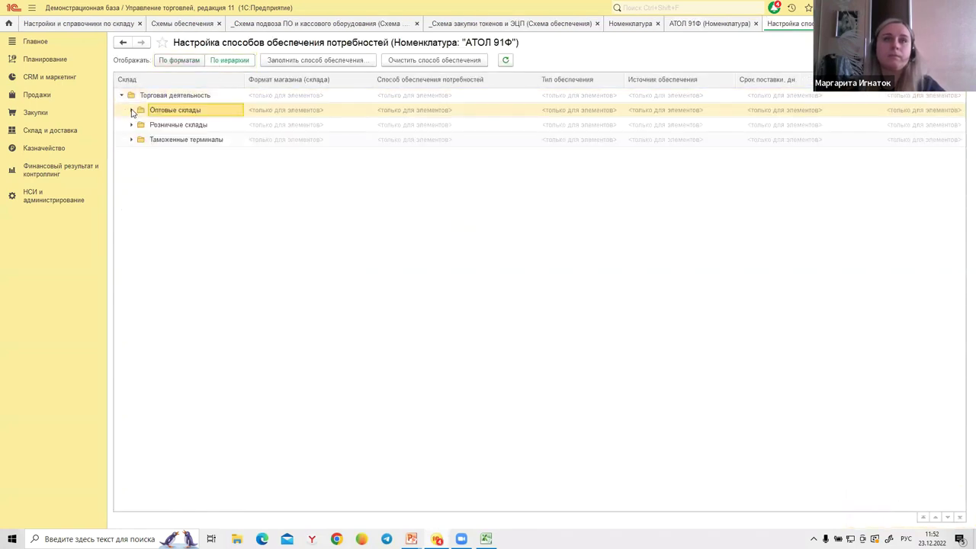
pyautogui.click(131, 111)
pyautogui.click(369, 155)
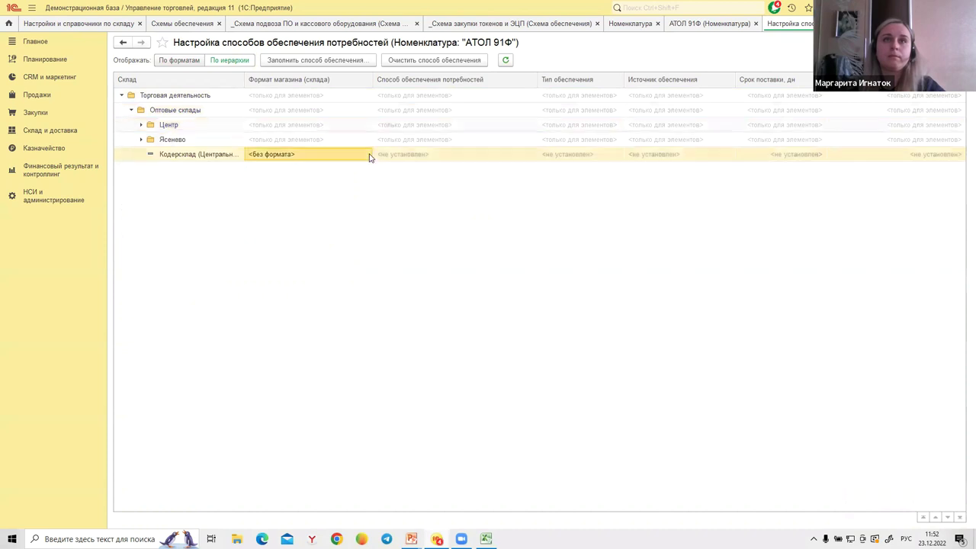
pyautogui.click(349, 61)
pyautogui.doubleClick(529, 255)
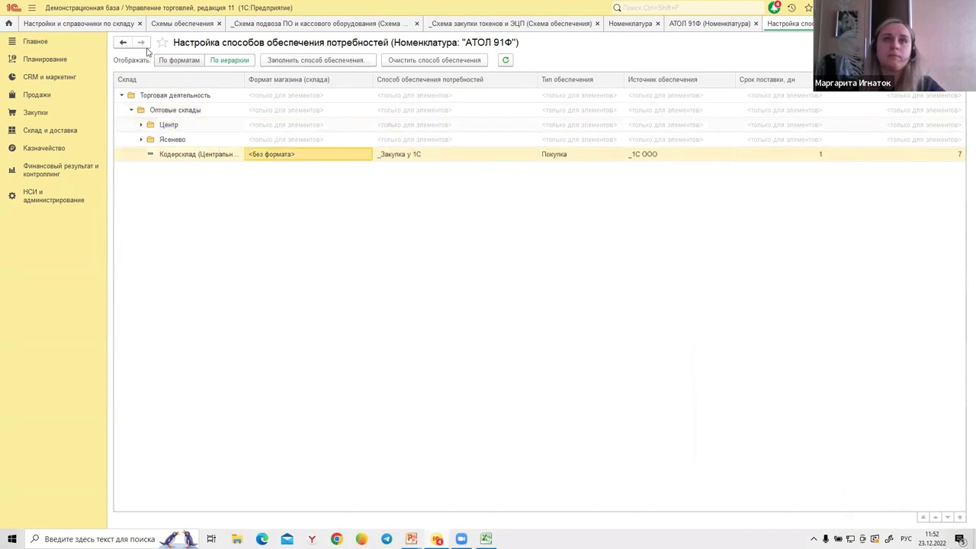
# Assign _Перемещение с Кодер-склада to Кодер-офис (Москва) under Розничные склады for АТОЛ 91Ф, and close its settings and card.
pyautogui.click(132, 111)
pyautogui.click(132, 111)
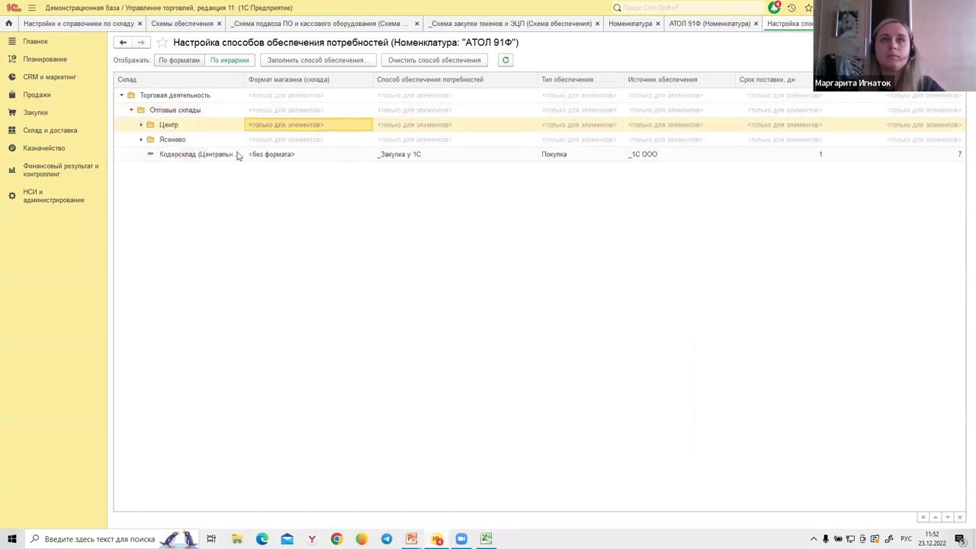
pyautogui.click(132, 110)
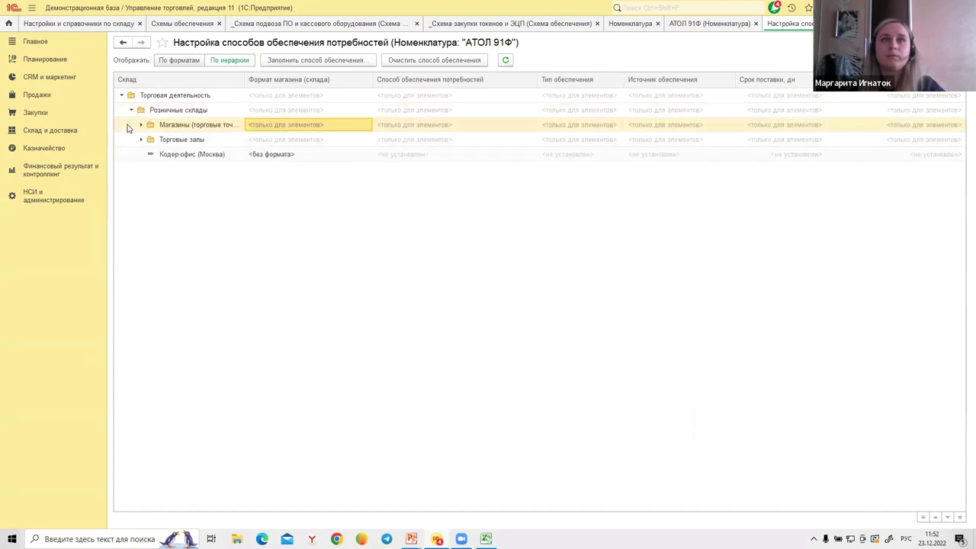
pyautogui.click(324, 156)
pyautogui.click(340, 61)
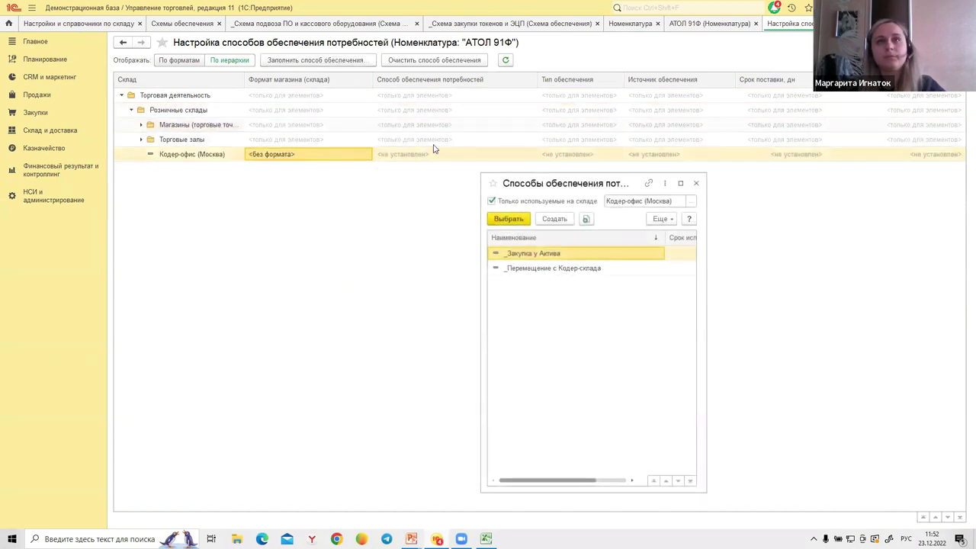
pyautogui.click(533, 268)
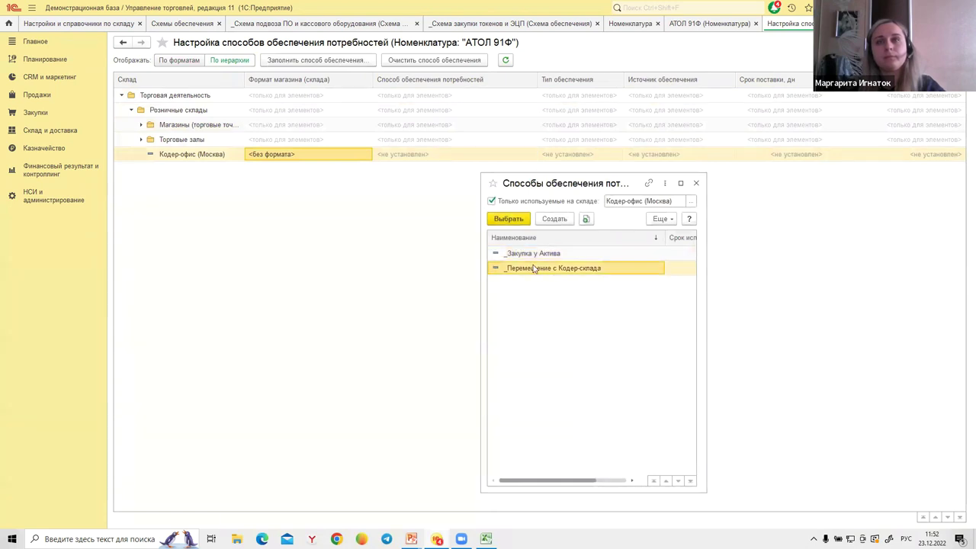
pyautogui.doubleClick(541, 269)
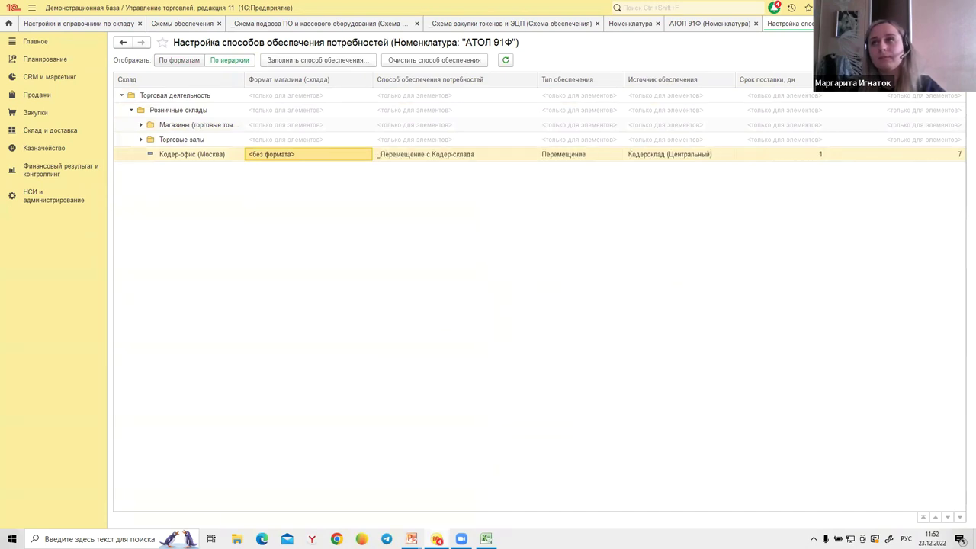
pyautogui.press('Escape')
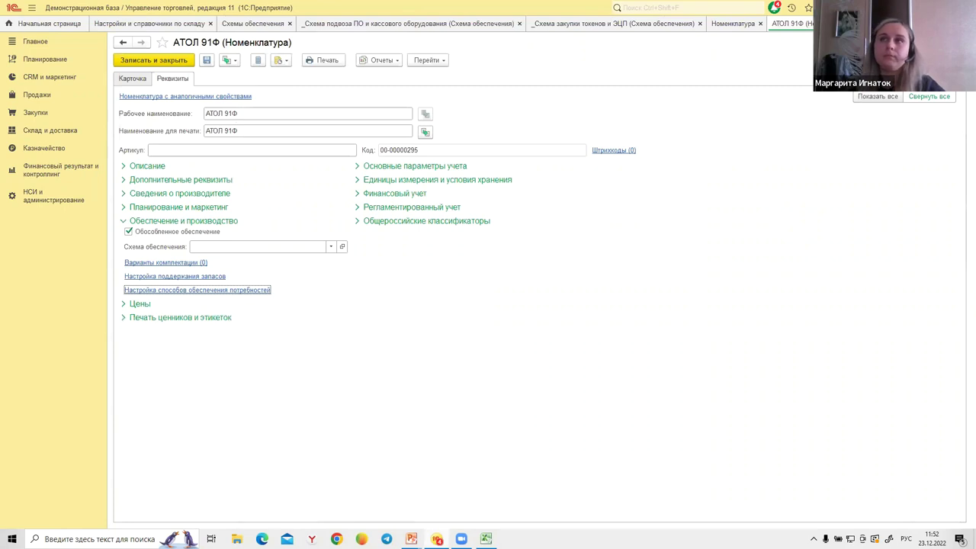
pyautogui.press('Escape')
# Open the АТОЛ FPRINT product card and go to its supply method settings under Обеспечение и производство.
pyautogui.click(172, 145)
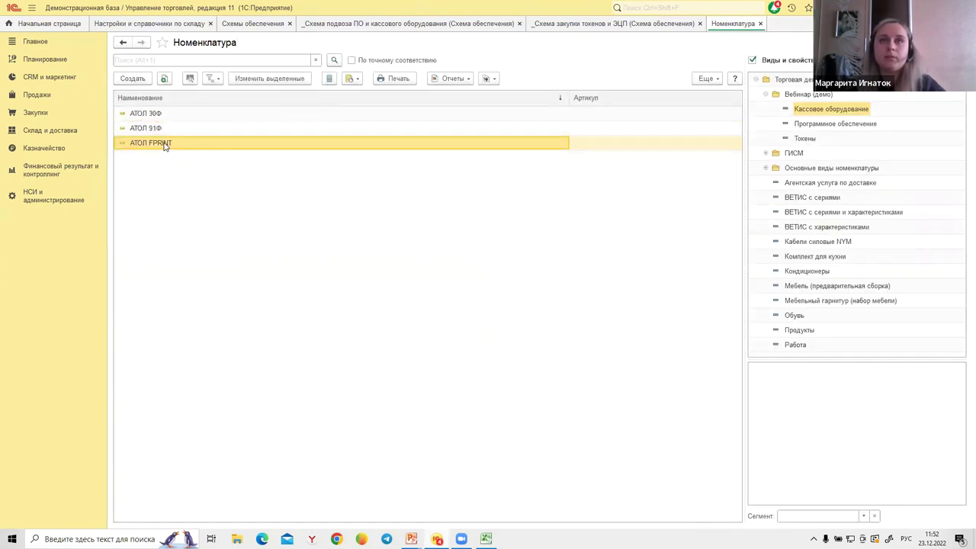
pyautogui.doubleClick(164, 145)
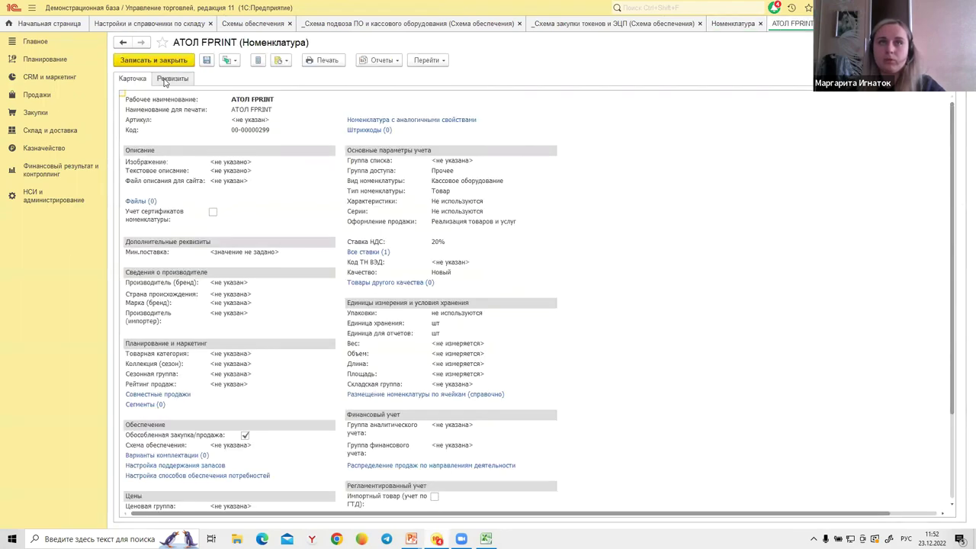
pyautogui.click(168, 83)
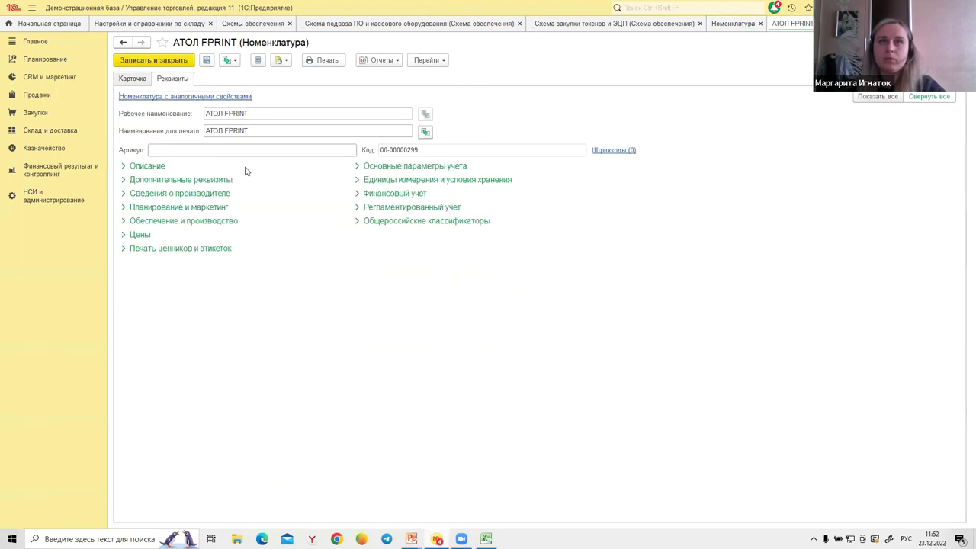
pyautogui.click(124, 221)
pyautogui.click(162, 290)
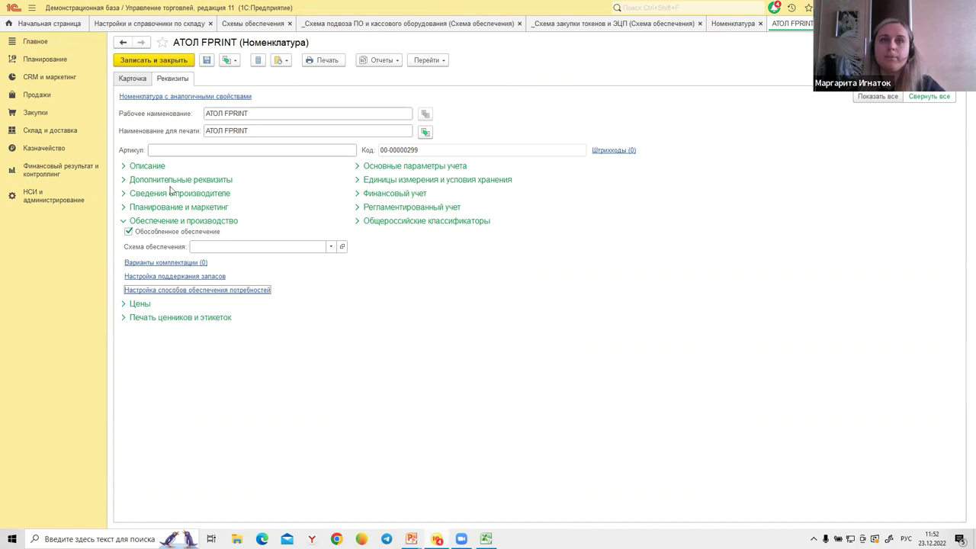
pyautogui.click(122, 109)
pyautogui.click(129, 91)
# Show warehouses by hierarchy and assign _Закупка у 1С to Кодерсклад (Центральный) under Оптовые склады for АТОЛ FPRINT.
pyautogui.click(217, 64)
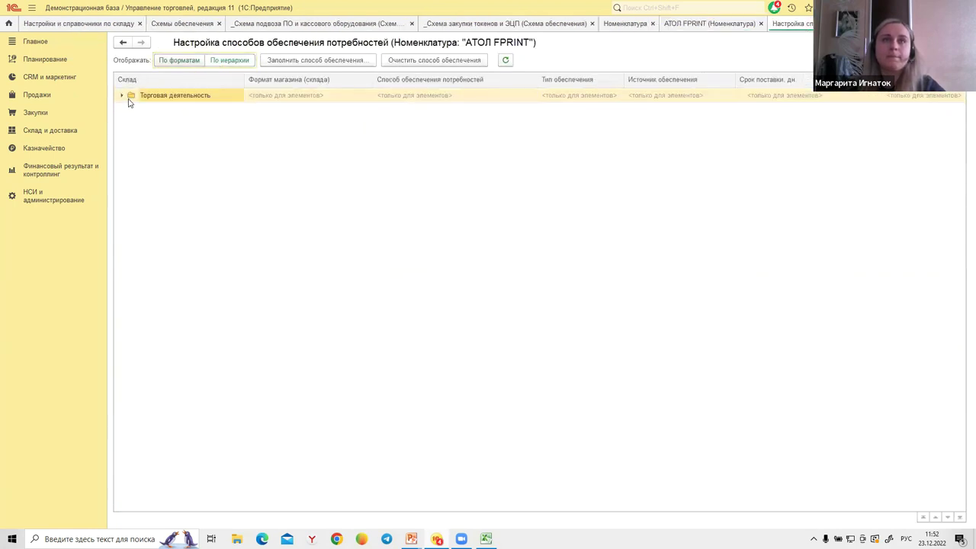
pyautogui.click(122, 95)
pyautogui.click(132, 111)
pyautogui.click(190, 155)
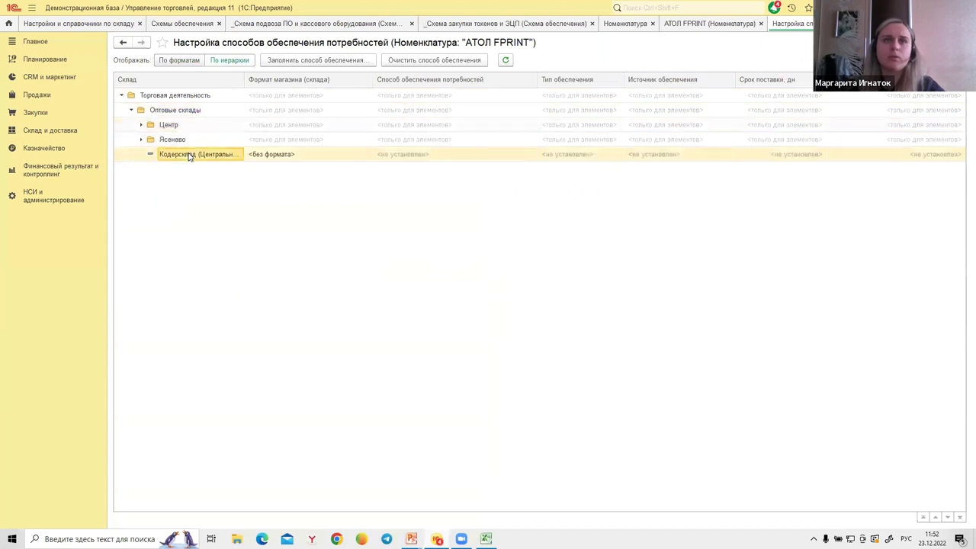
pyautogui.click(442, 154)
pyautogui.doubleClick(393, 154)
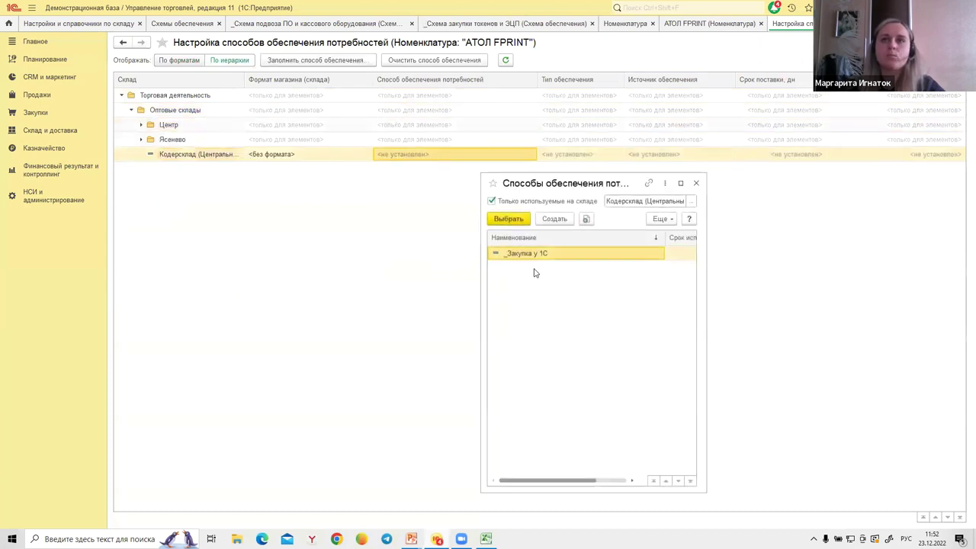
pyautogui.doubleClick(509, 254)
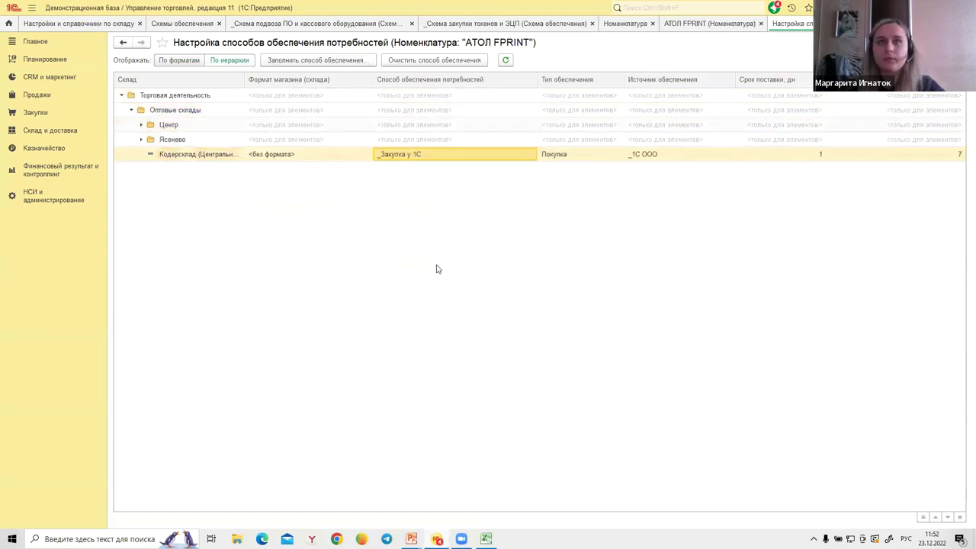
# Assign _Перемещение с Кодер-склада to Кодер-офис (Москва) under Розничные склады for АТОЛ FPRINT, and close its settings and card.
pyautogui.click(131, 111)
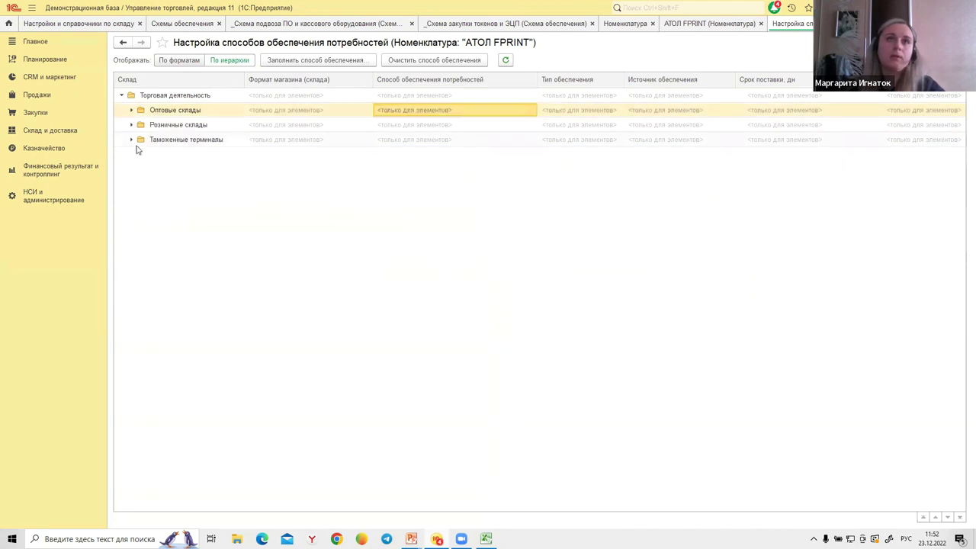
pyautogui.click(131, 125)
pyautogui.doubleClick(385, 156)
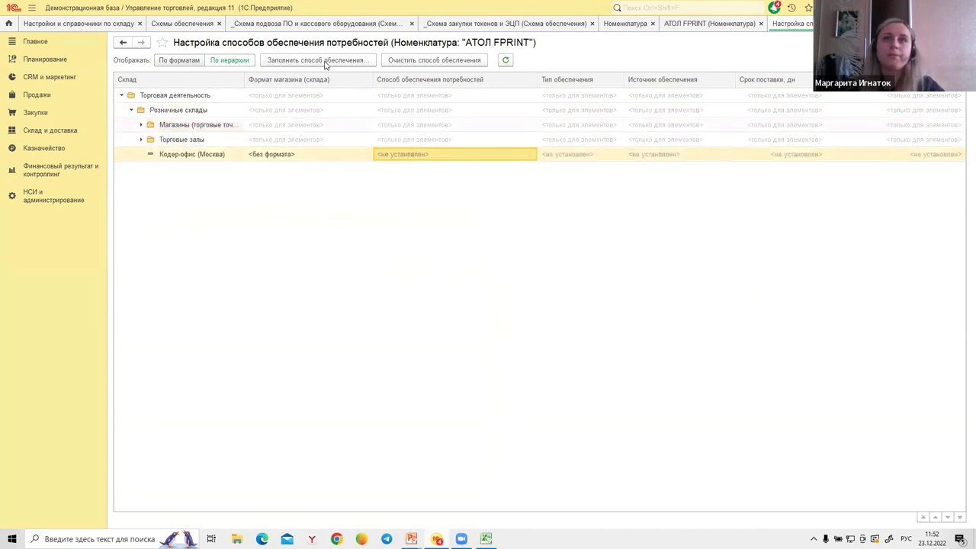
pyautogui.doubleClick(534, 268)
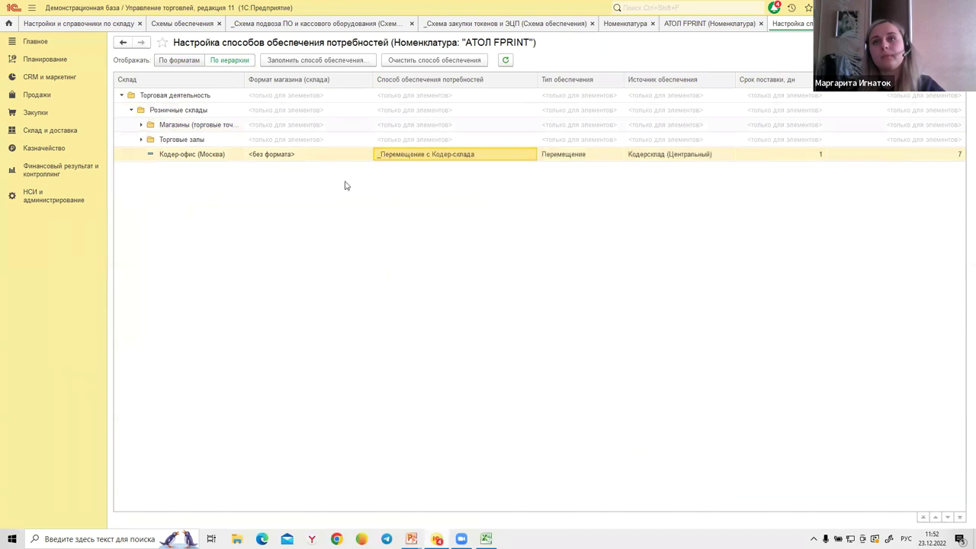
pyautogui.press('Escape')
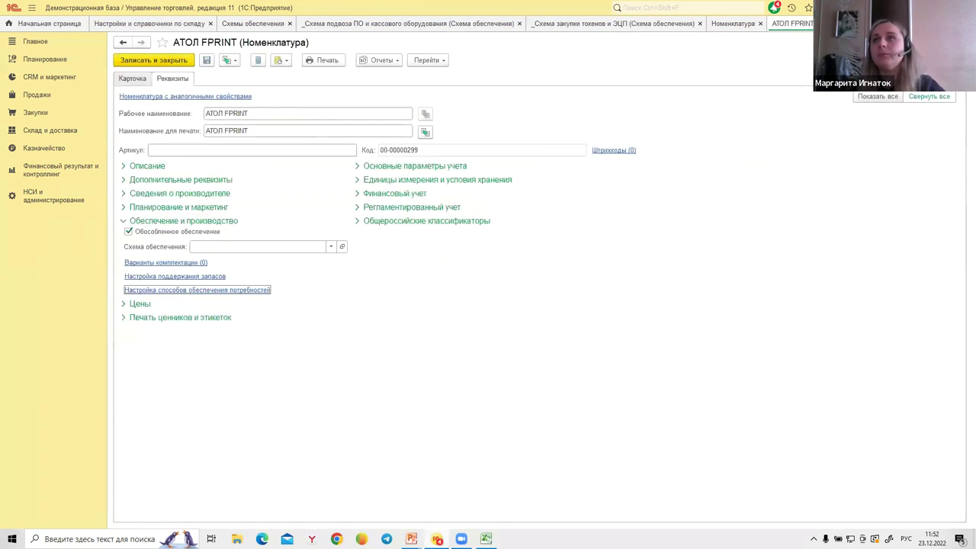
pyautogui.press('Escape')
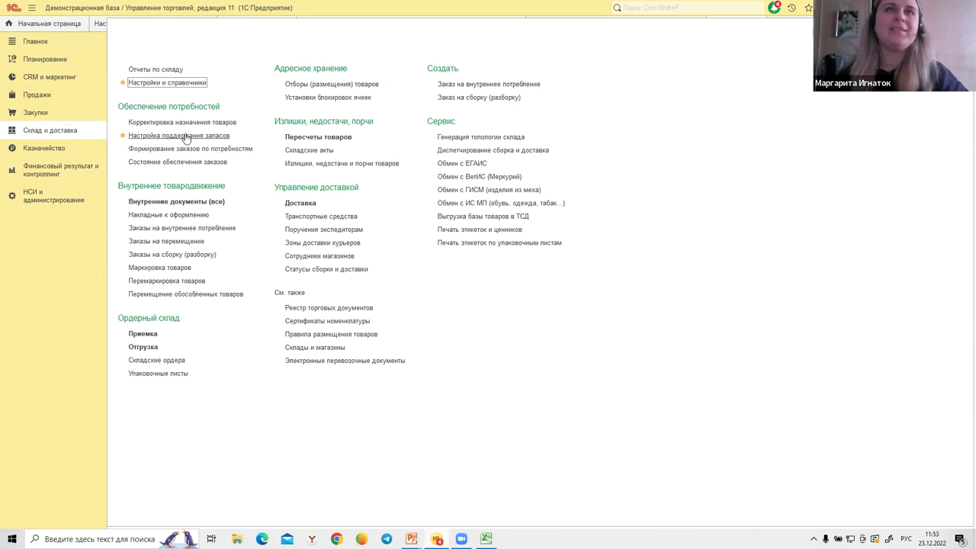
# Open the Кодерсклад (Центральный) card from Оптовые склады in the Склады и магазины directory.
pyautogui.click(36, 114)
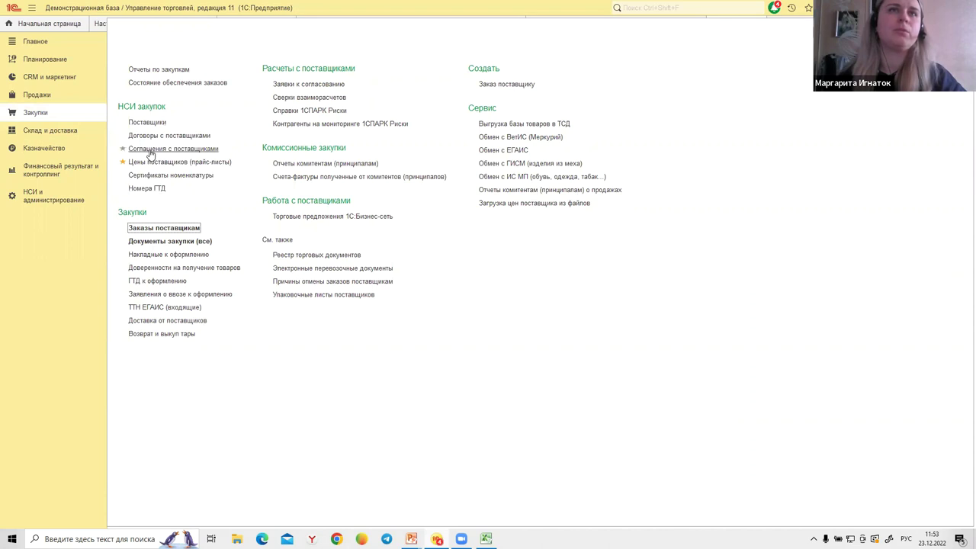
pyautogui.click(36, 199)
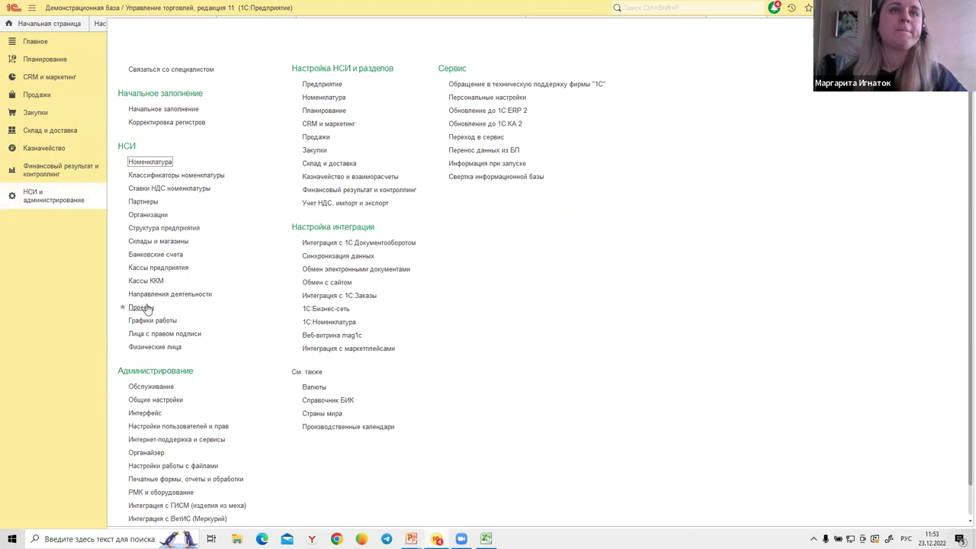
pyautogui.click(159, 241)
pyautogui.click(122, 95)
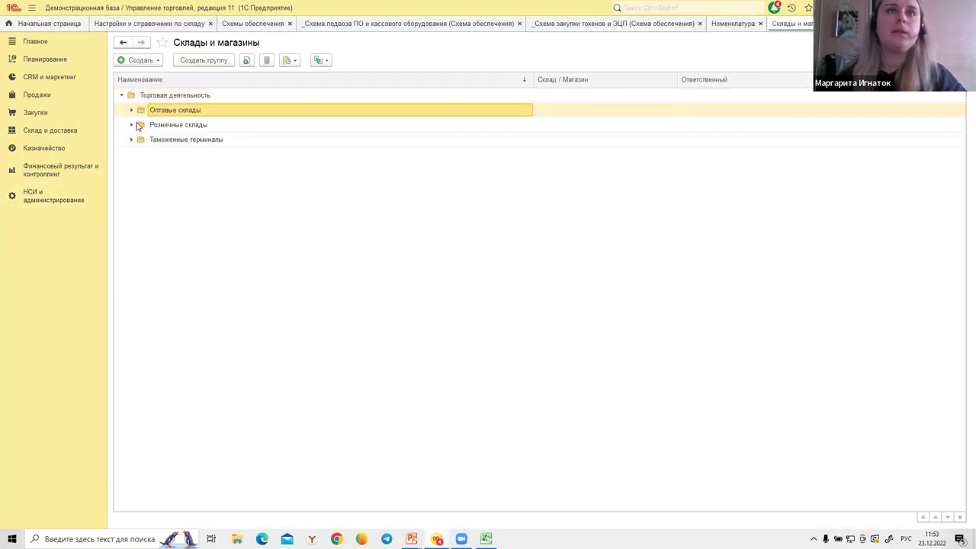
pyautogui.click(131, 110)
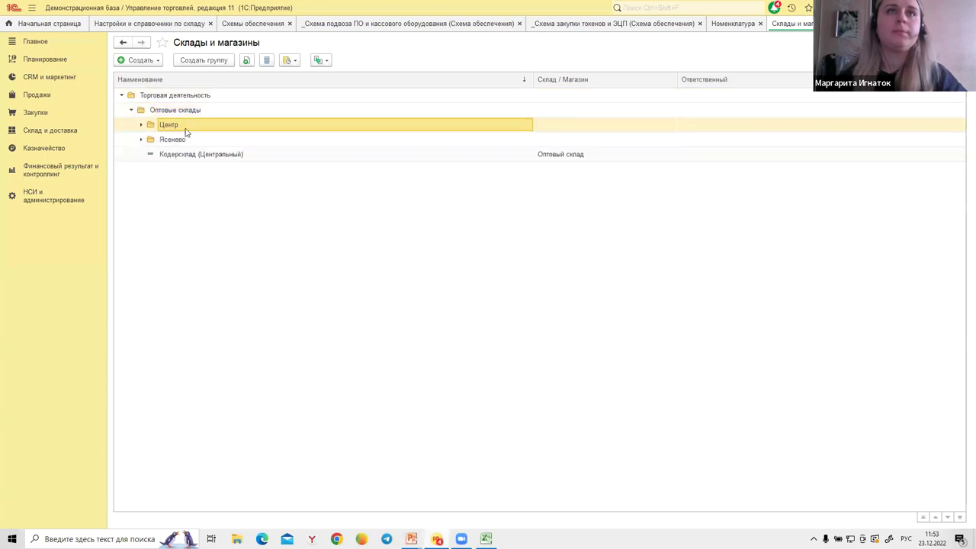
pyautogui.click(191, 159)
pyautogui.doubleClick(253, 158)
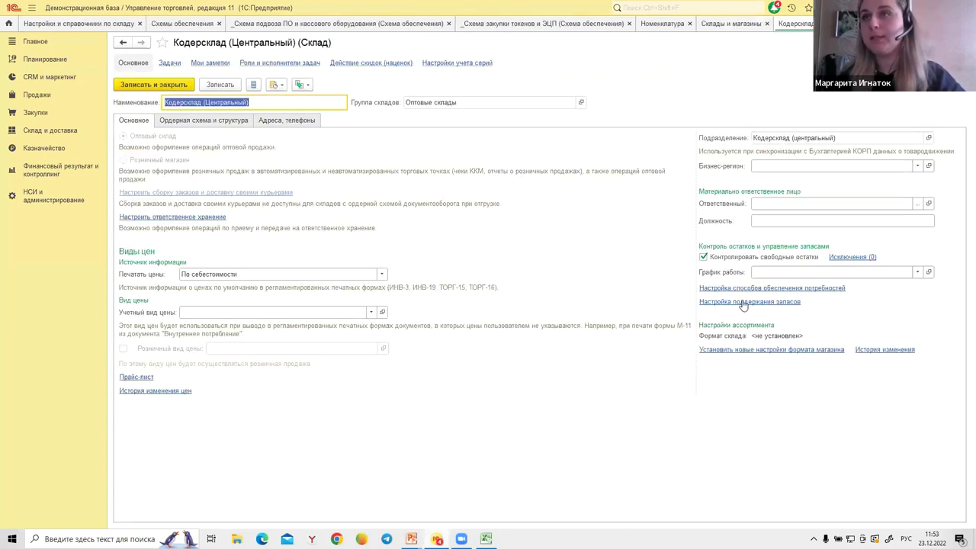
# Open the warehouse's supply method settings, widen the Номенклатура column and turn off Только обеспечиваемая номенклатура to list all items.
pyautogui.click(786, 290)
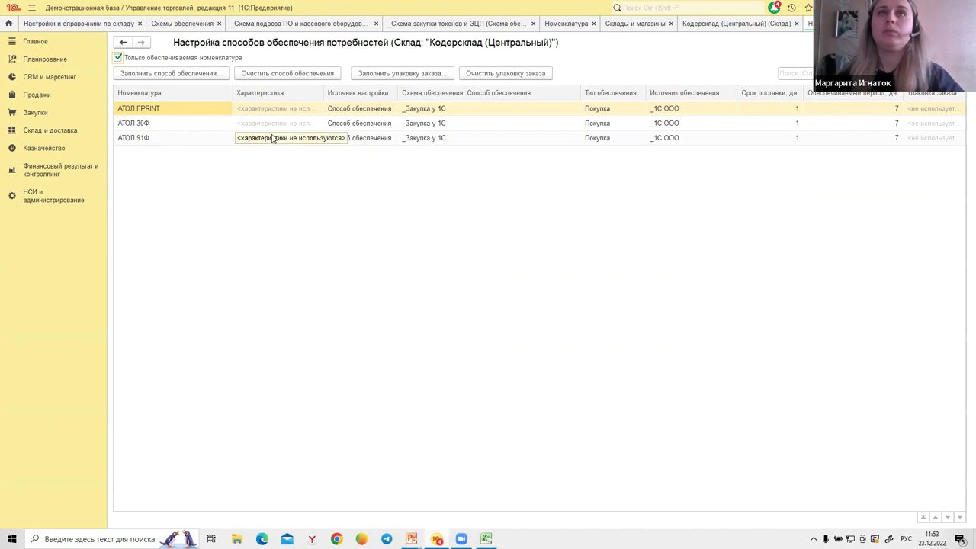
pyautogui.click(118, 58)
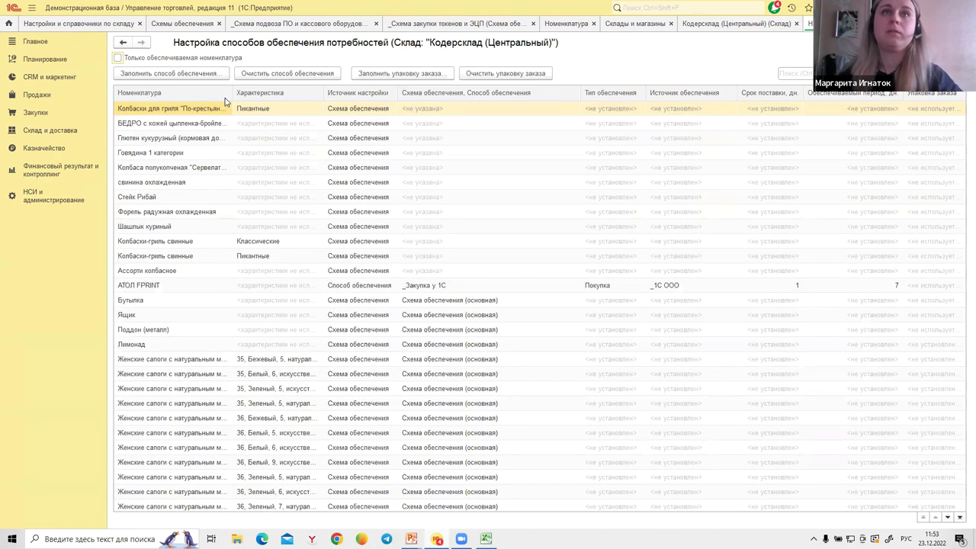
pyautogui.moveTo(232, 92); pyautogui.dragTo(317, 93)
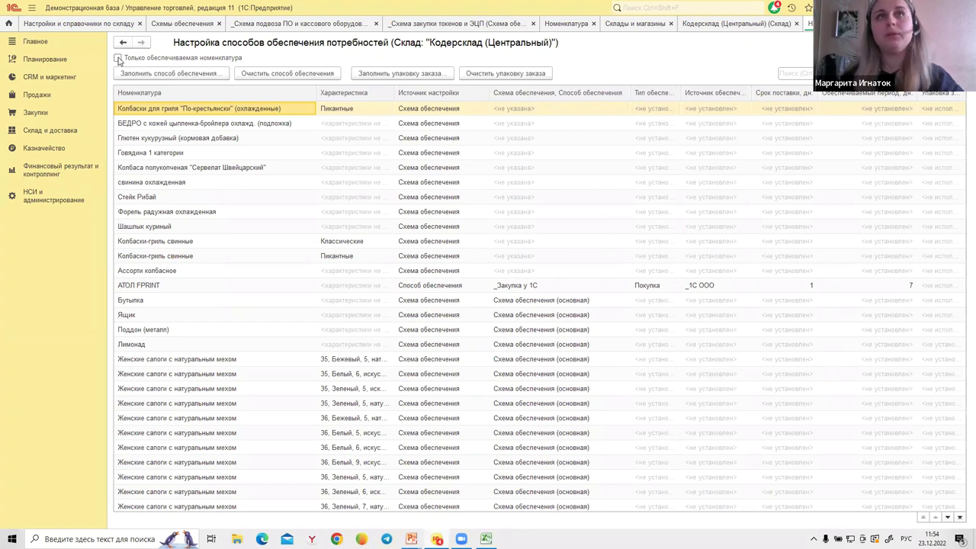
pyautogui.click(118, 58)
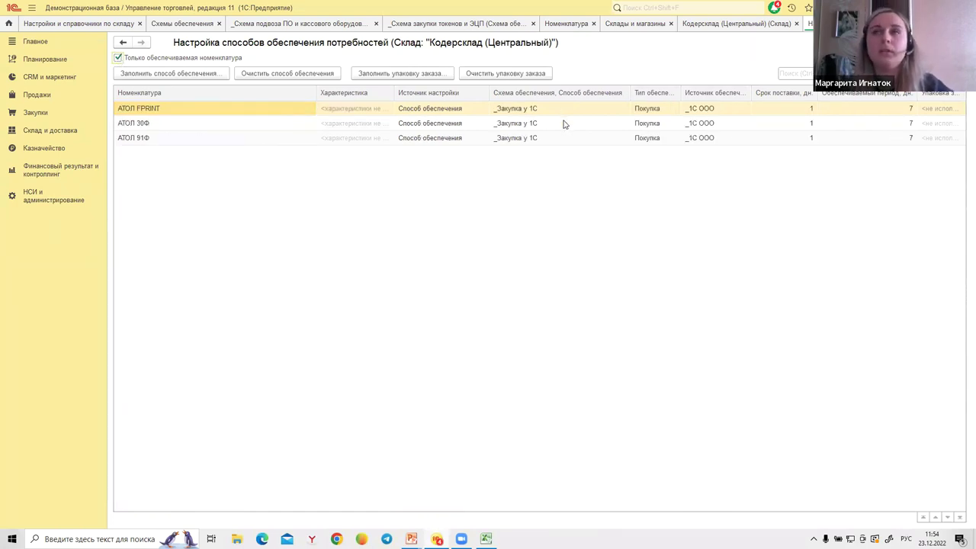
pyautogui.click(118, 58)
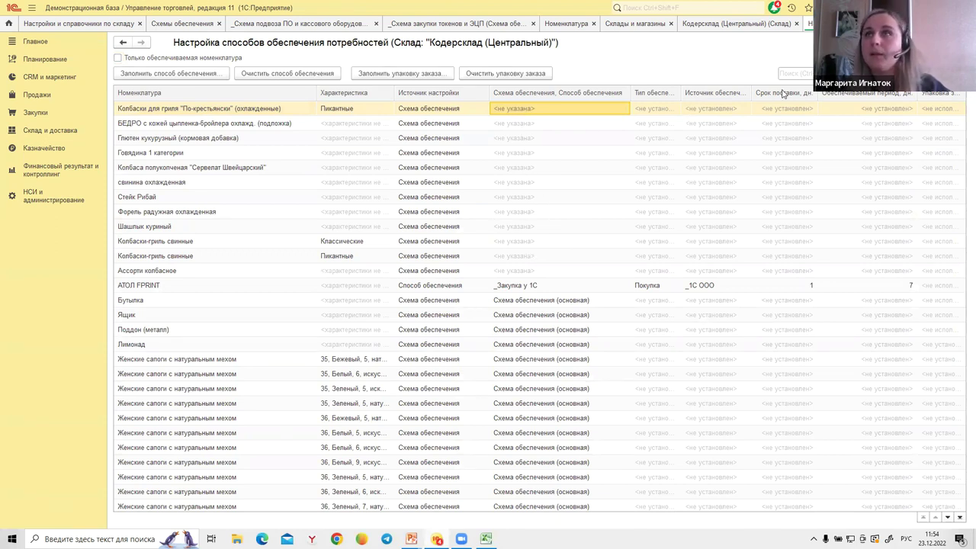
# Find items by "Бухг" and assign the supply method _Закупка у 1С to 1С Бухгалтерия предприятия ПРОФ.
pyautogui.click(809, 76)
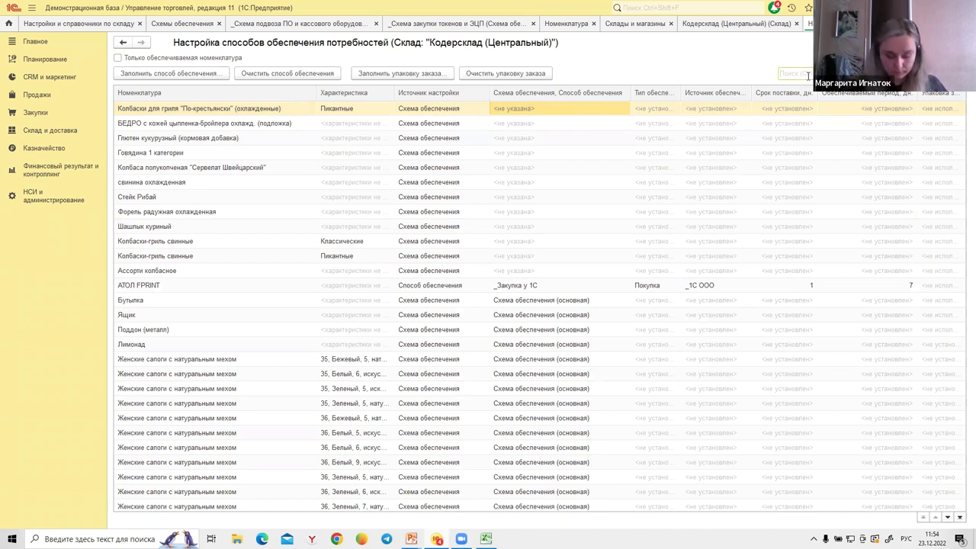
pyautogui.write('Бухг')
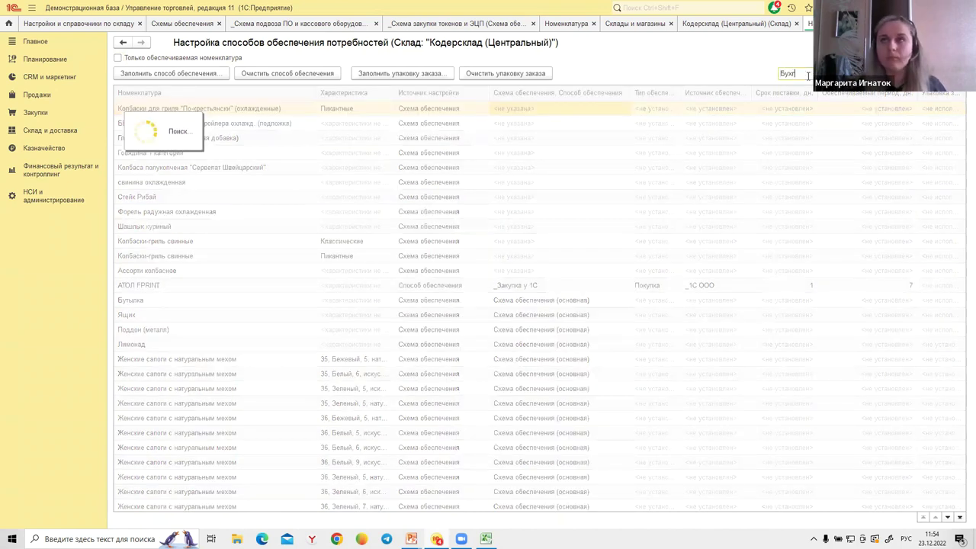
pyautogui.click(222, 125)
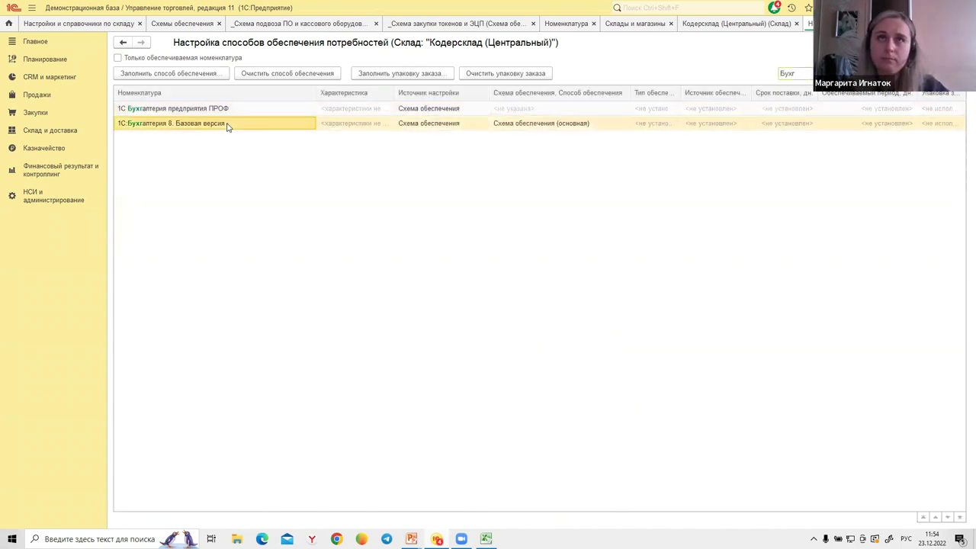
pyautogui.click(267, 110)
pyautogui.click(527, 109)
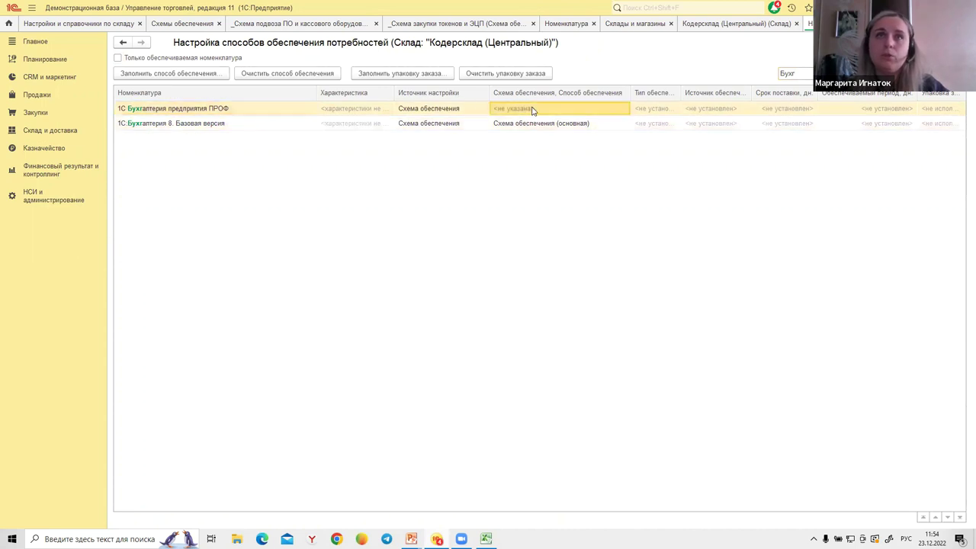
pyautogui.doubleClick(521, 111)
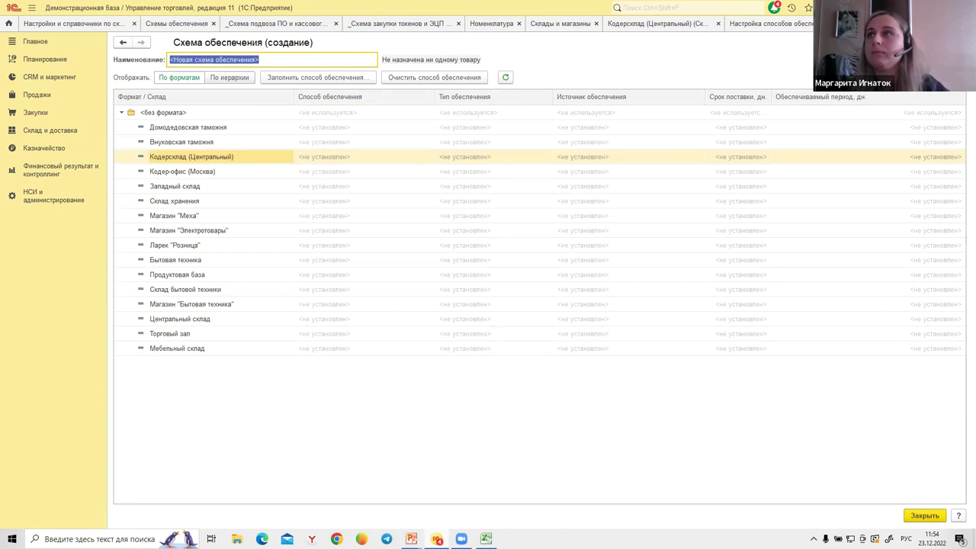
pyautogui.press('Escape')
pyautogui.click(166, 74)
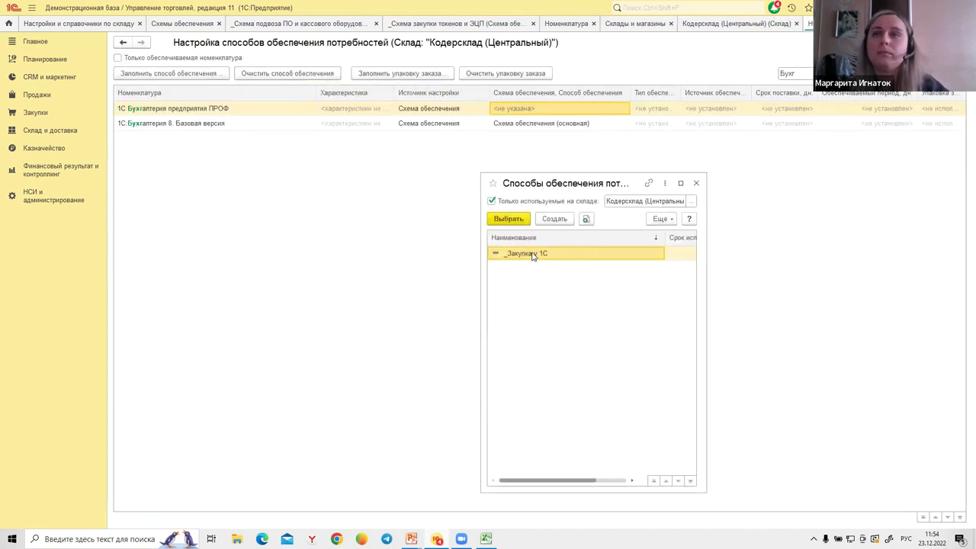
pyautogui.doubleClick(532, 254)
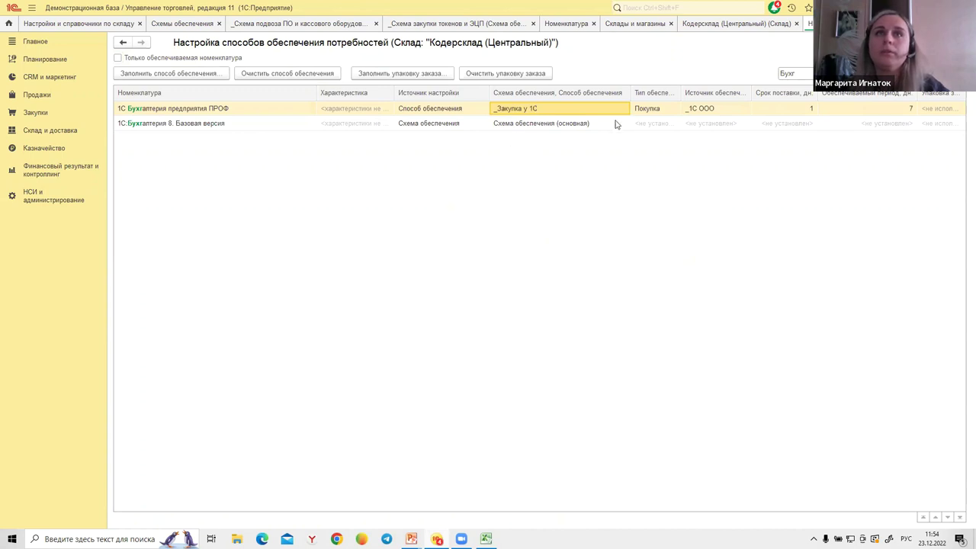
# Find items by "Зарп" and assign the supply method _Закупка у 1С to 1С Зарплата и управление персоналом ПРОФ.
pyautogui.write('Зарп')
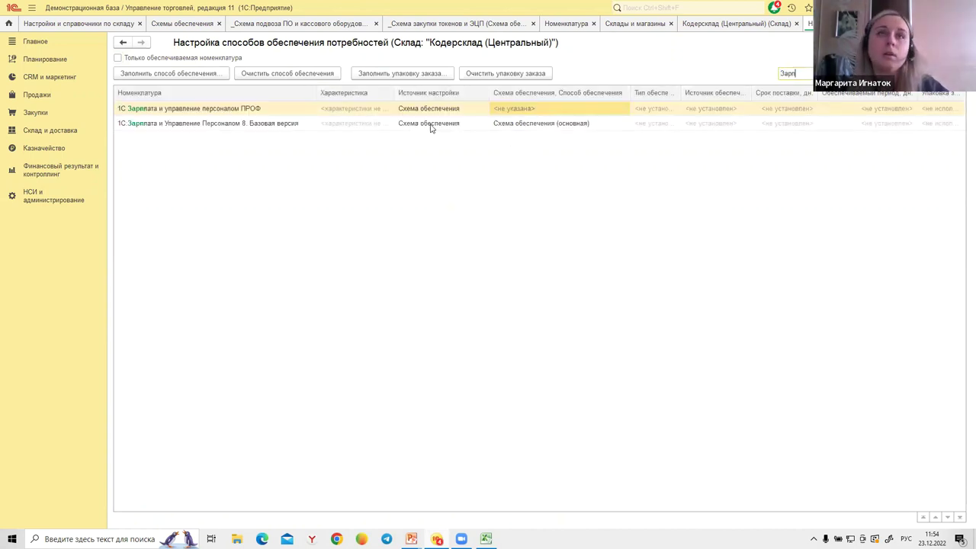
pyautogui.click(523, 112)
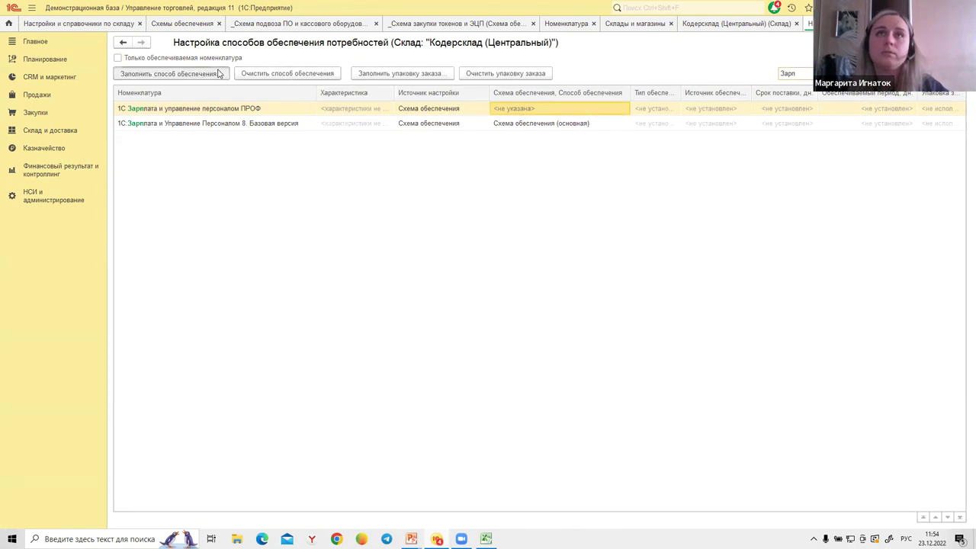
pyautogui.click(221, 74)
pyautogui.doubleClick(544, 255)
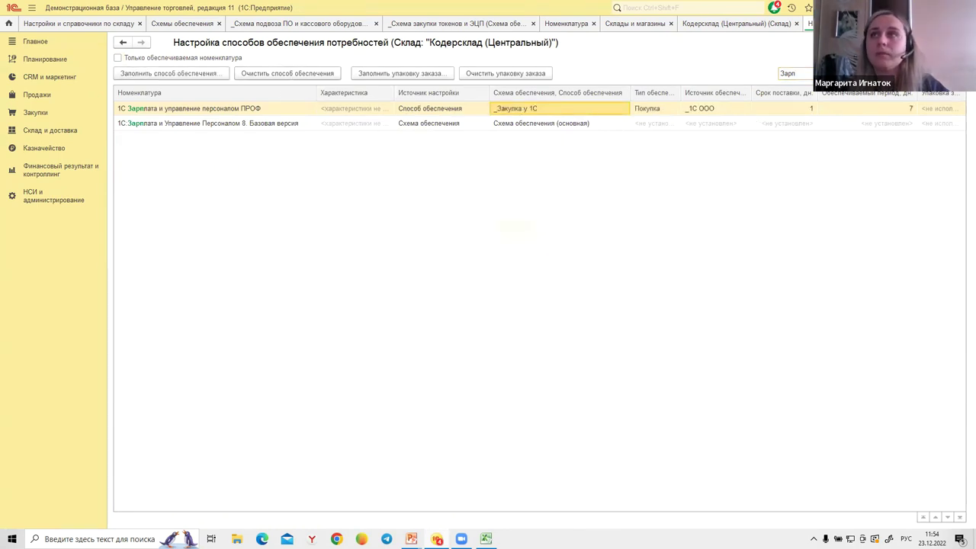
# Find items by "Упра", assign _Закупка у 1С to 1С Управление торговлей, and close the supply settings and warehouse card.
pyautogui.hotkey('ctrl', 'f')
pyautogui.press('BackSpace')
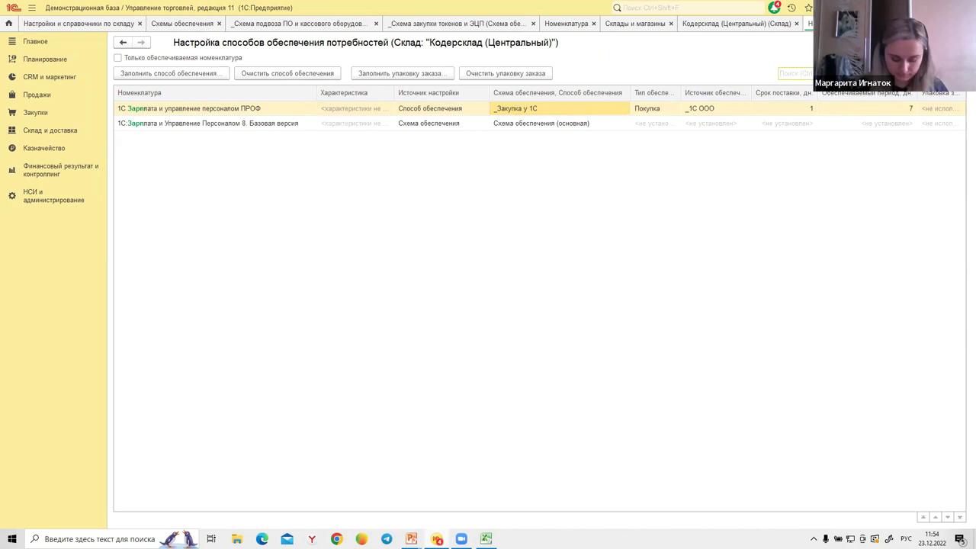
pyautogui.write('Упра')
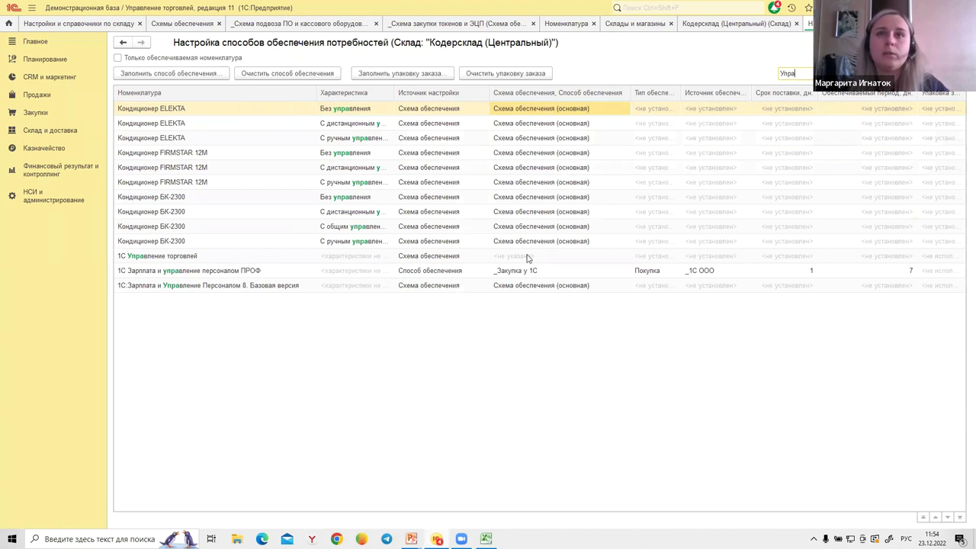
pyautogui.click(553, 259)
pyautogui.click(204, 77)
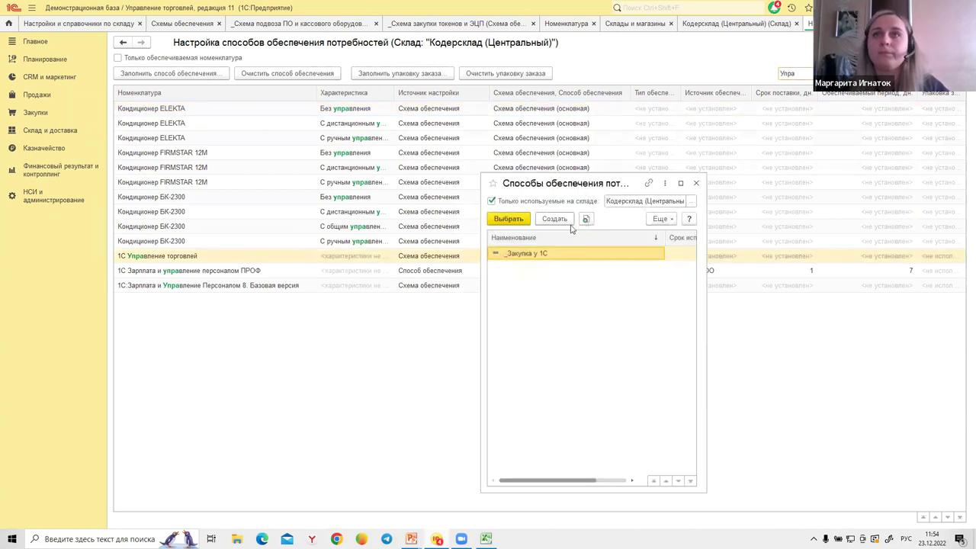
pyautogui.click(507, 220)
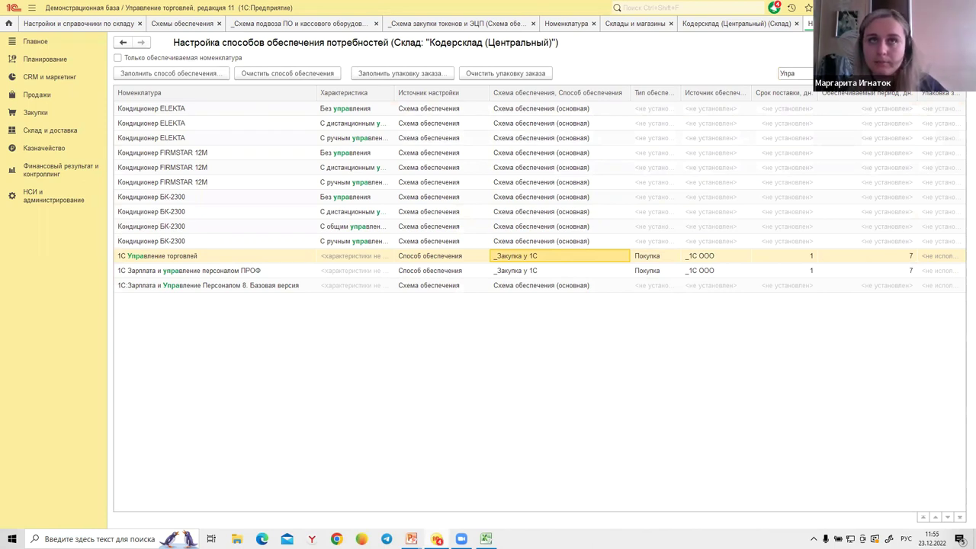
pyautogui.press('Escape')
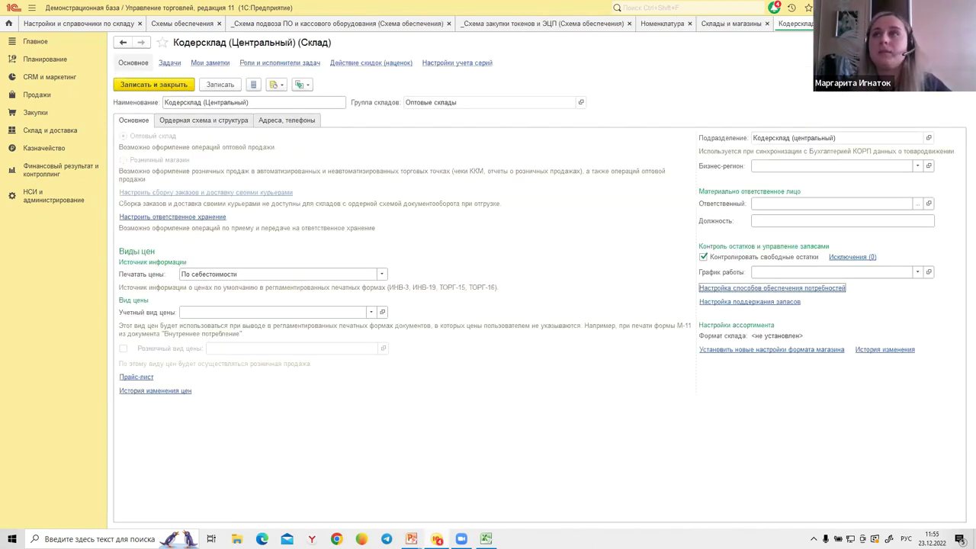
pyautogui.press('Escape')
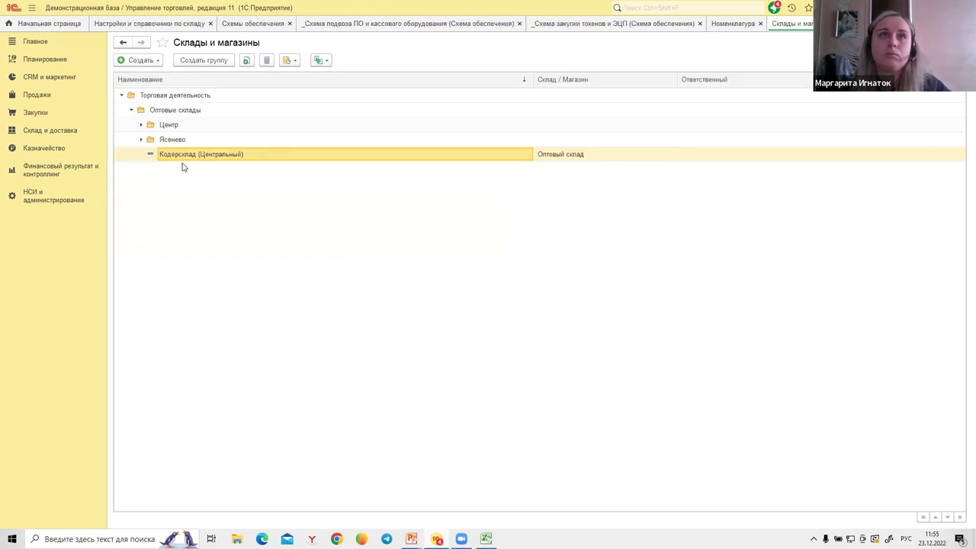
# Open the supply method settings of Кодер-офис (Москва) under Розничные склады and turn off Только обеспечиваемая номенклатура.
pyautogui.click(132, 111)
pyautogui.click(132, 125)
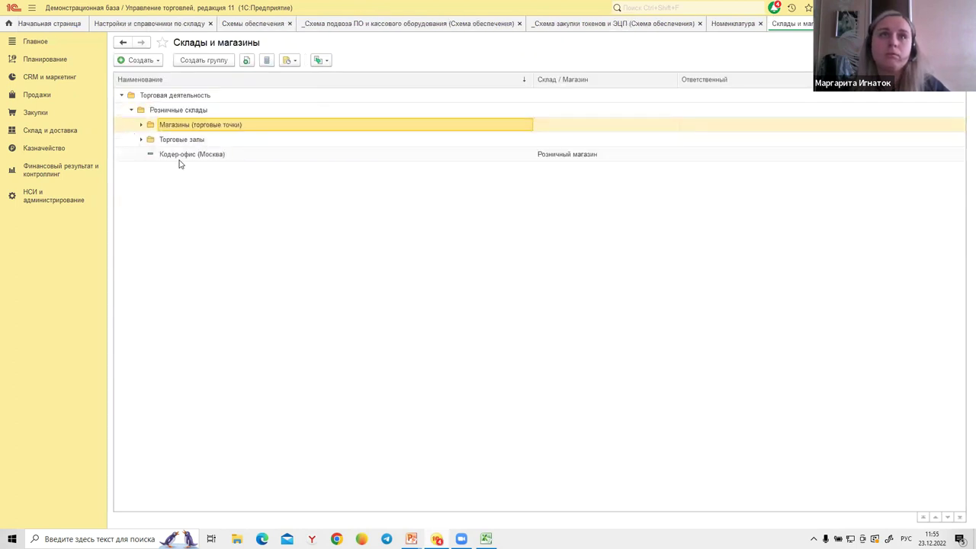
pyautogui.click(180, 158)
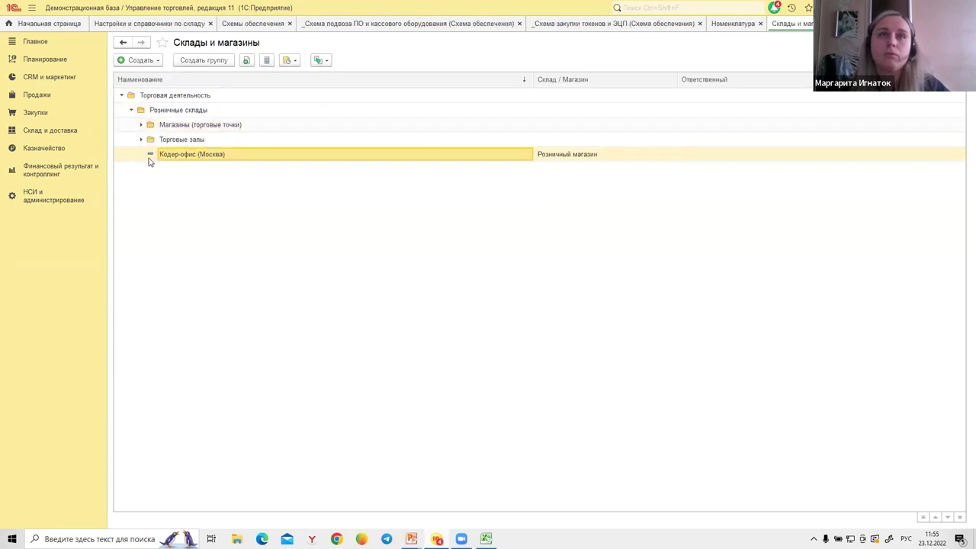
pyautogui.doubleClick(197, 155)
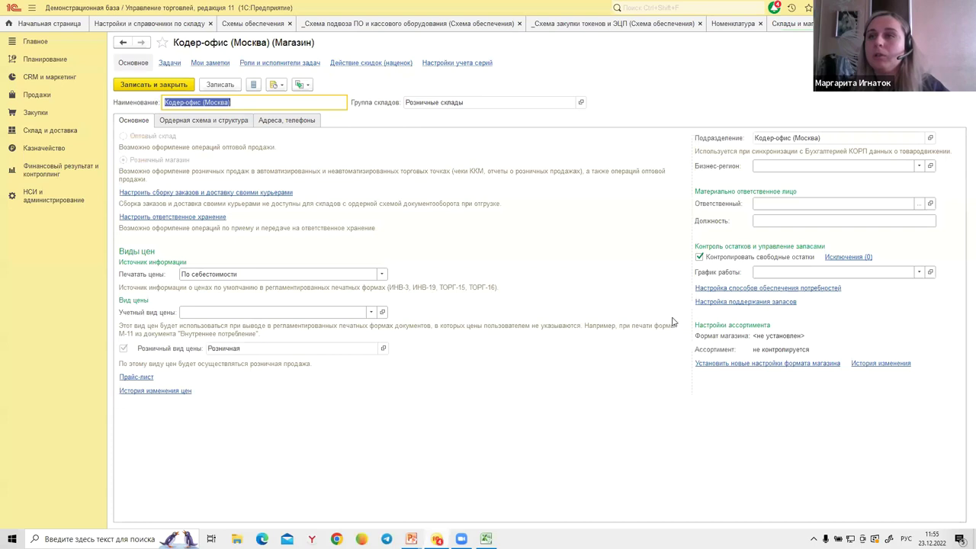
pyautogui.click(755, 289)
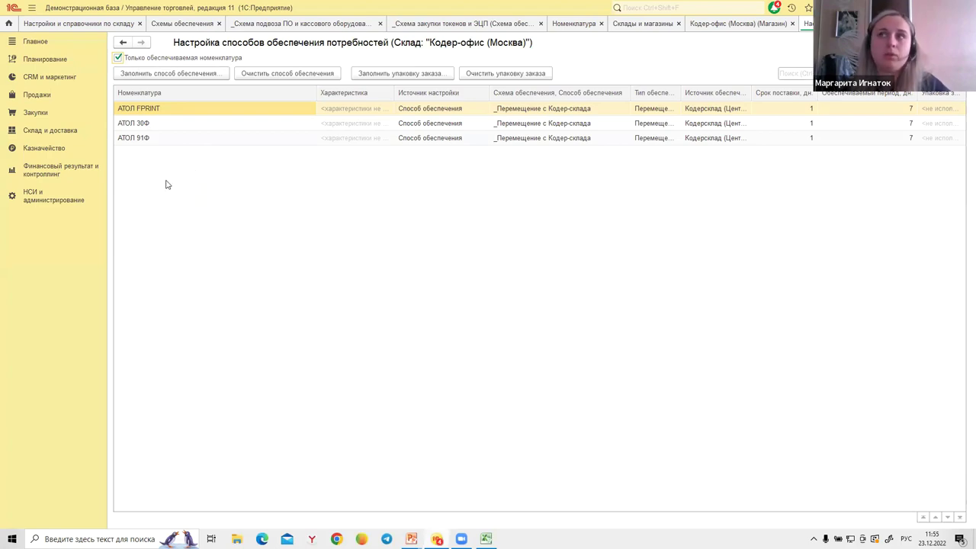
pyautogui.click(118, 58)
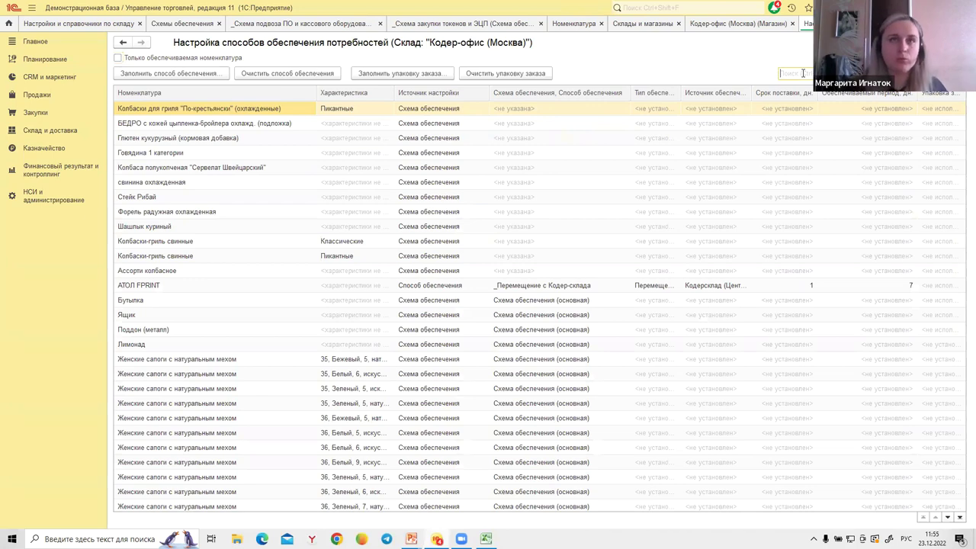
# Open the list settings and add the Вид номенклатуры field of Номенклатура to the filter conditions.
pyautogui.click(449, 138)
pyautogui.click(950, 74)
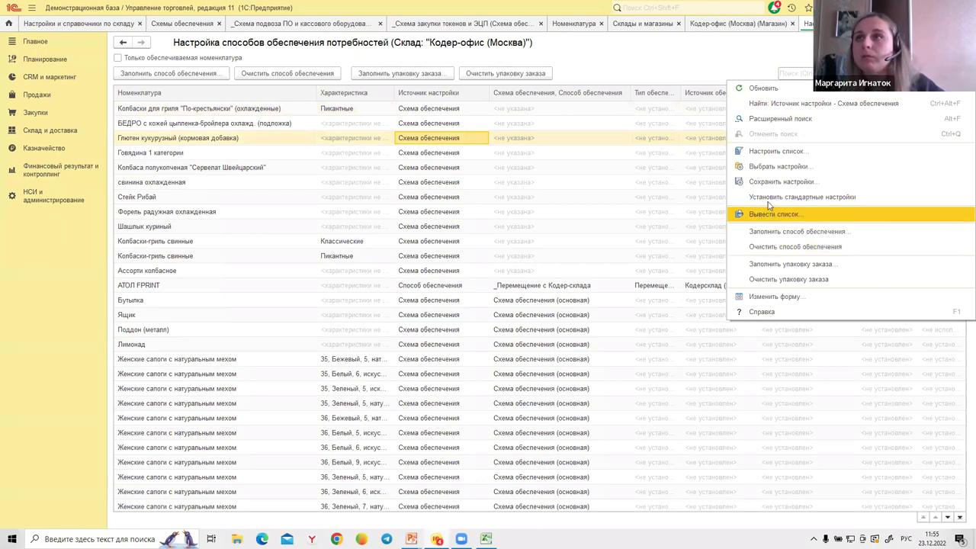
pyautogui.click(770, 151)
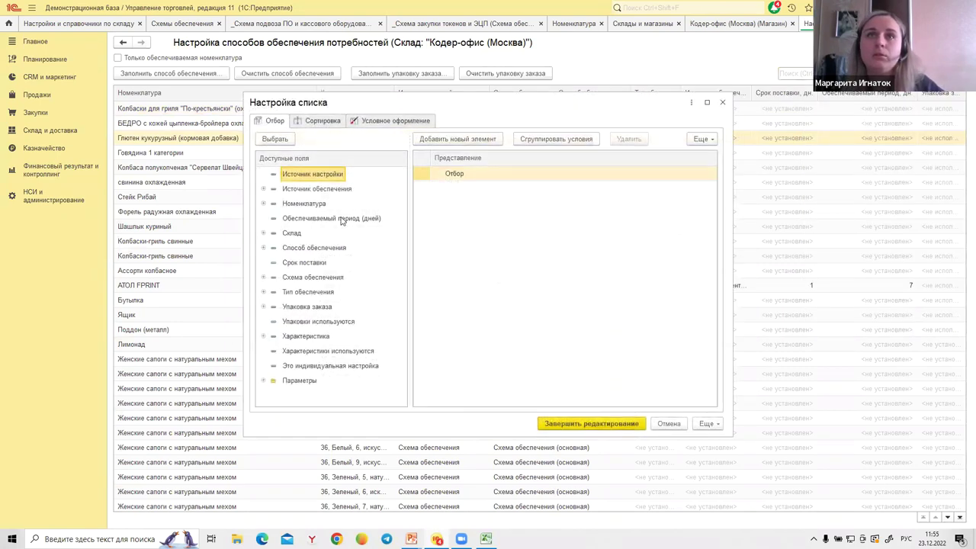
pyautogui.click(293, 206)
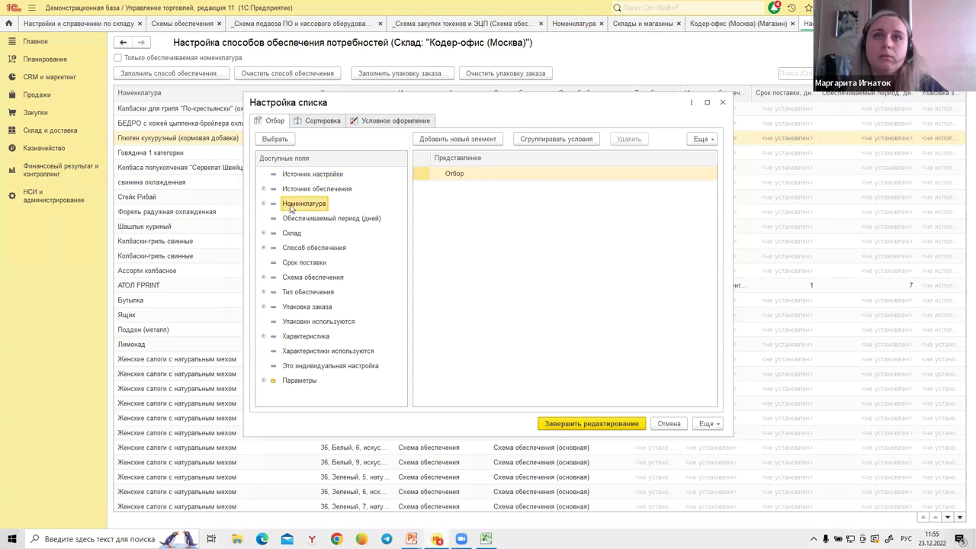
pyautogui.click(263, 203)
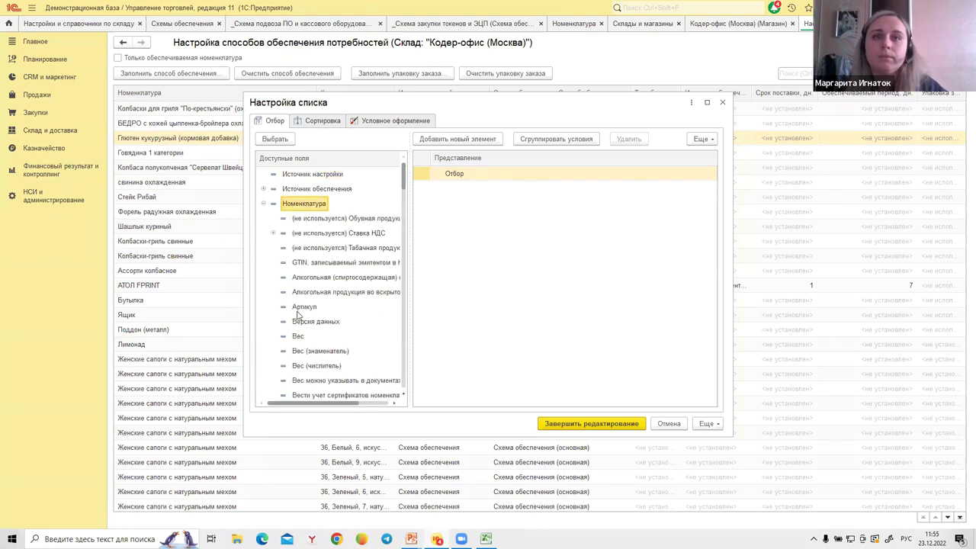
pyautogui.scroll(-2, 302, 281)
pyautogui.moveTo(317, 379); pyautogui.dragTo(499, 230)
# Set the Вид номенклатуры filter value to Программное обеспечение from the Вебинар (демо) group and apply the list settings.
pyautogui.click(661, 191)
pyautogui.click(669, 190)
pyautogui.click(682, 219)
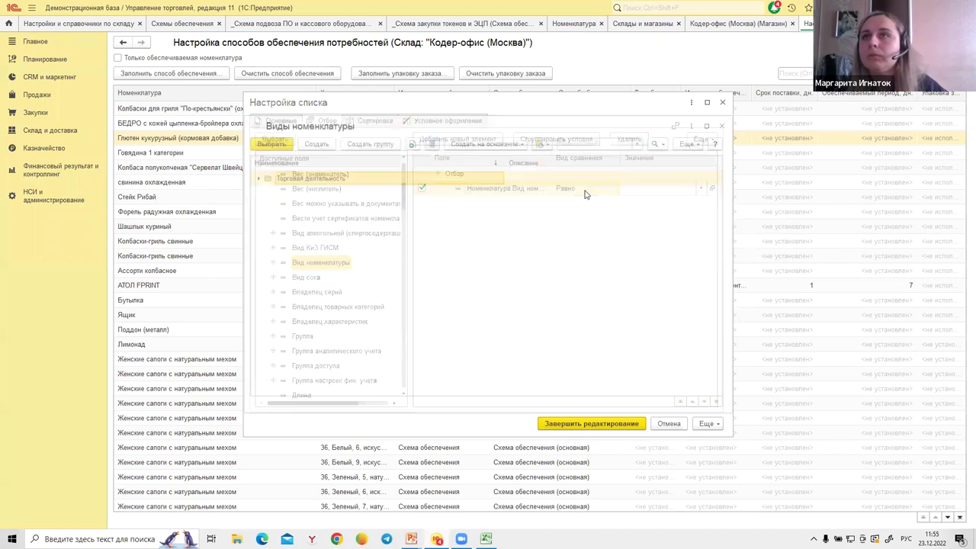
pyautogui.click(255, 177)
pyautogui.click(264, 192)
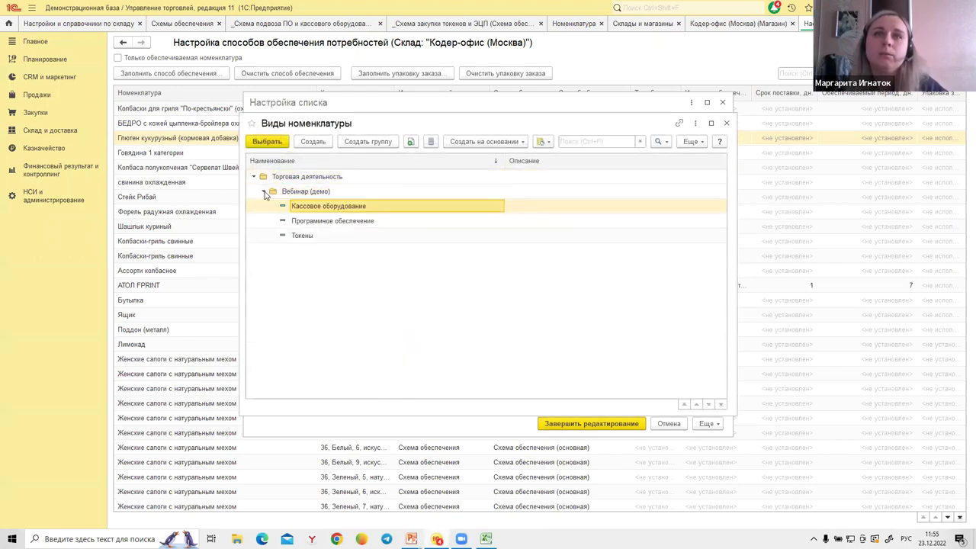
pyautogui.click(346, 228)
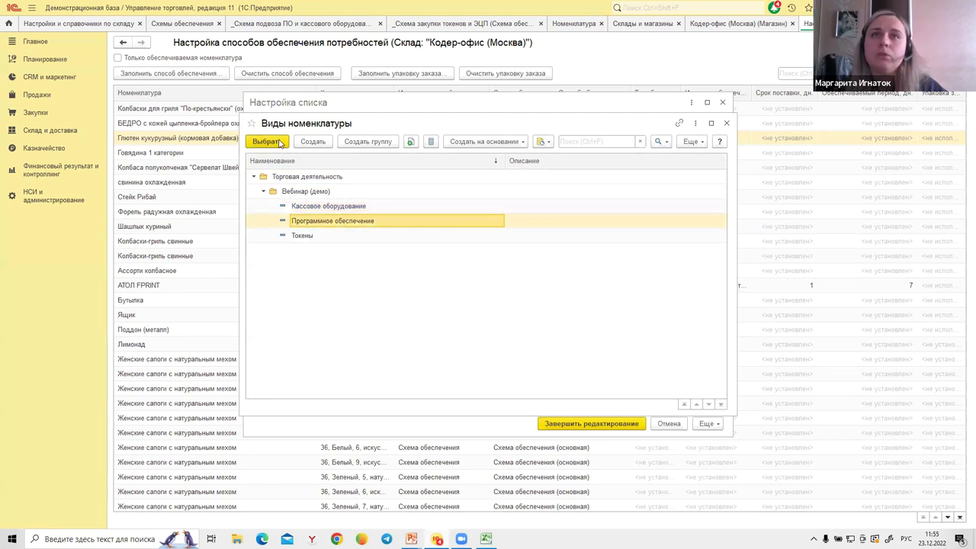
pyautogui.click(267, 141)
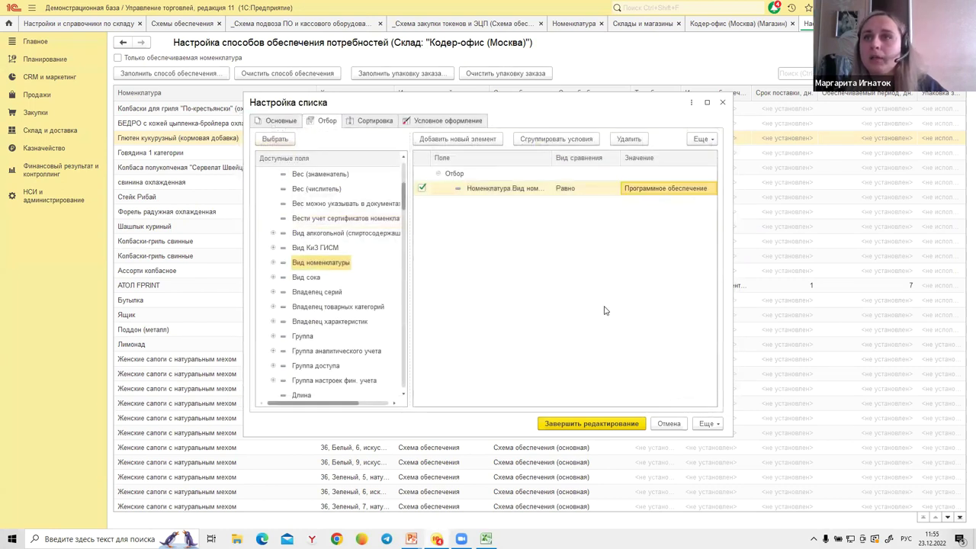
pyautogui.click(601, 420)
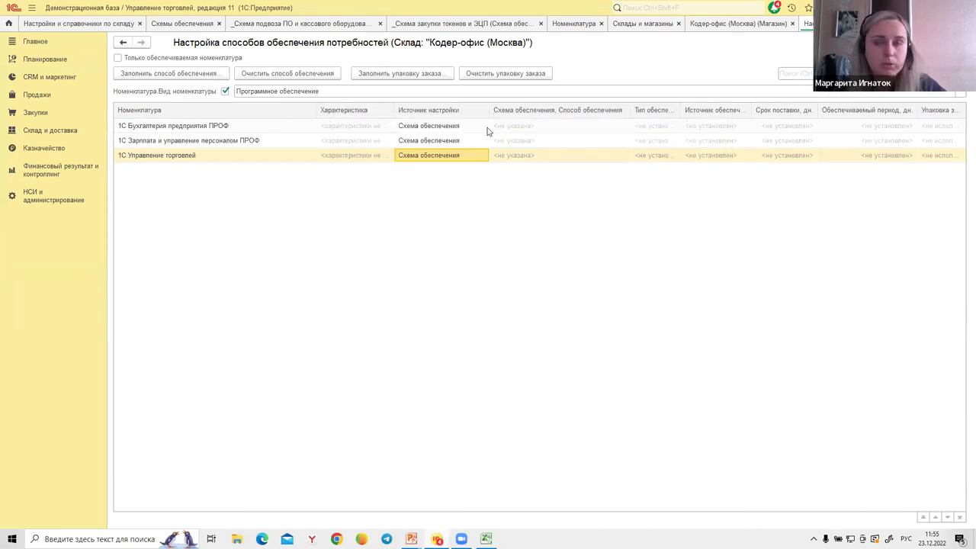
# Assign the supply method _Перемещение с Кодер-склада to all three filtered software items for Кодер-офис (Москва) at once.
pyautogui.click(519, 126)
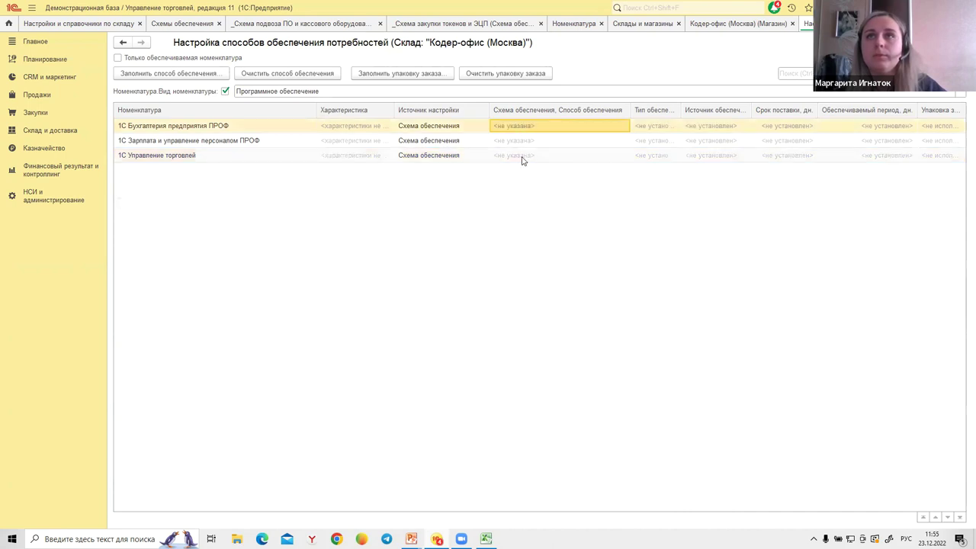
pyautogui.keyDown('shift'); pyautogui.click(523, 157); pyautogui.keyUp('shift')
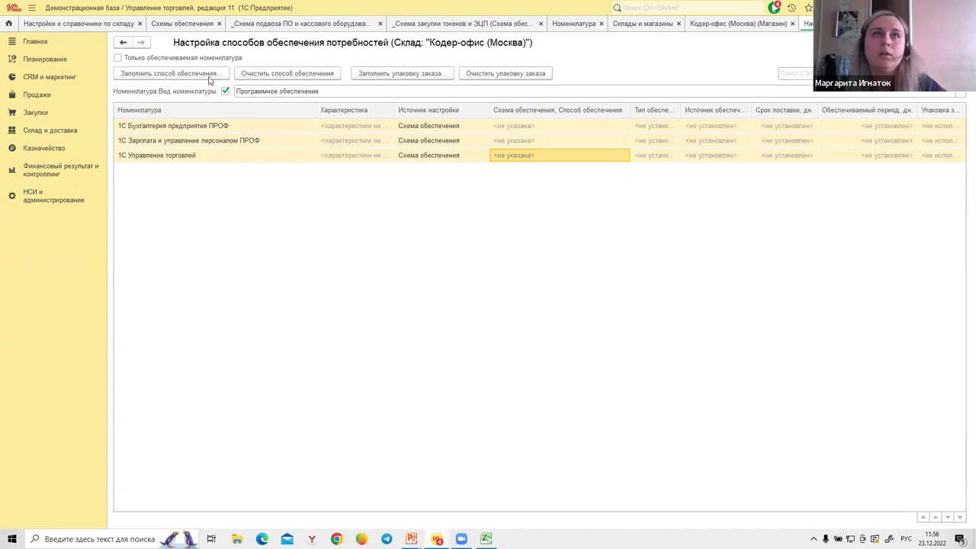
pyautogui.click(209, 77)
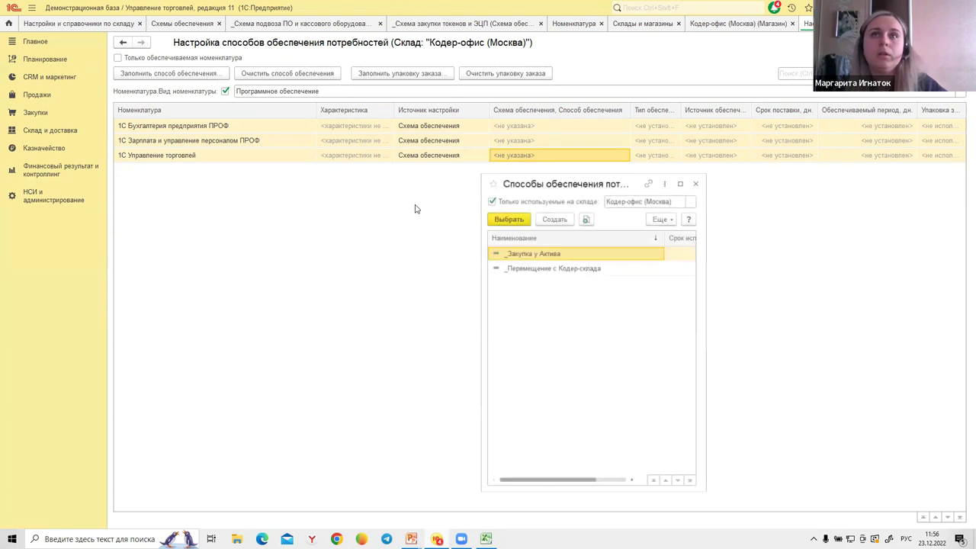
pyautogui.click(534, 269)
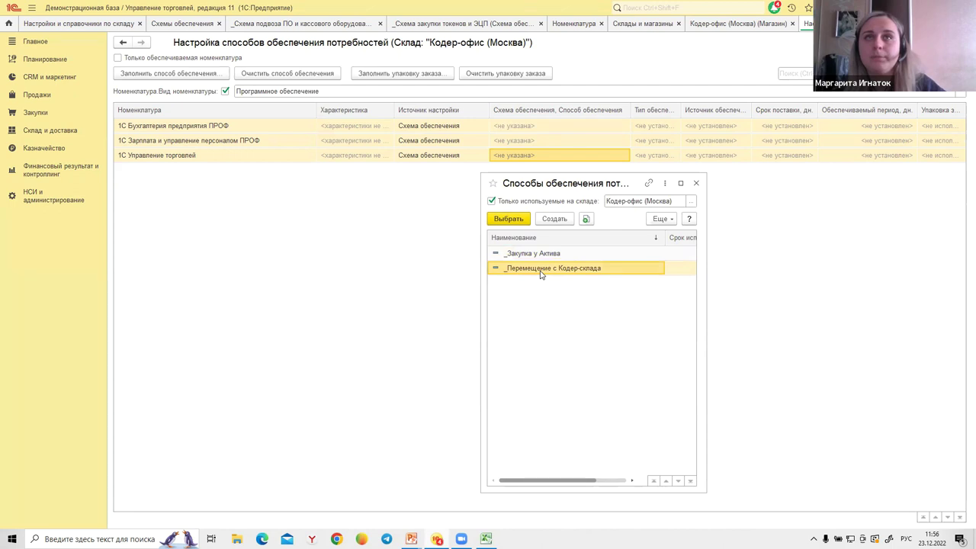
pyautogui.doubleClick(541, 273)
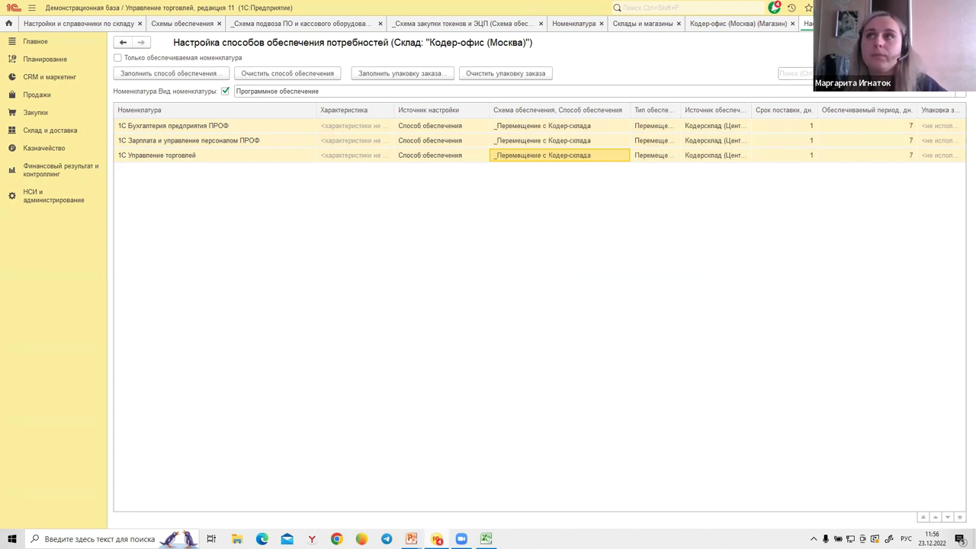
# Reopen the supply method settings of Кодер-офис (Москва), review the assignments of the cash register and software items, and close the warehouse windows.
pyautogui.press('Escape')
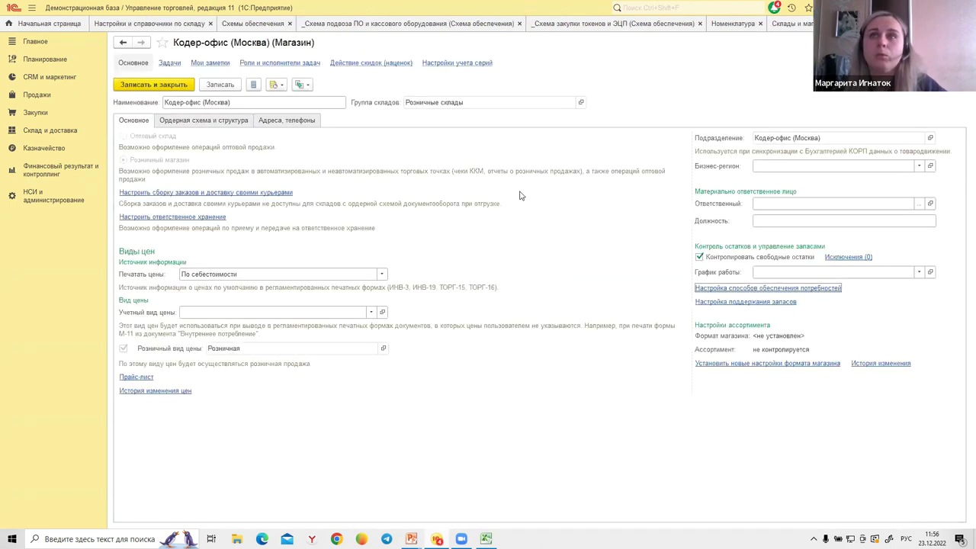
pyautogui.click(739, 292)
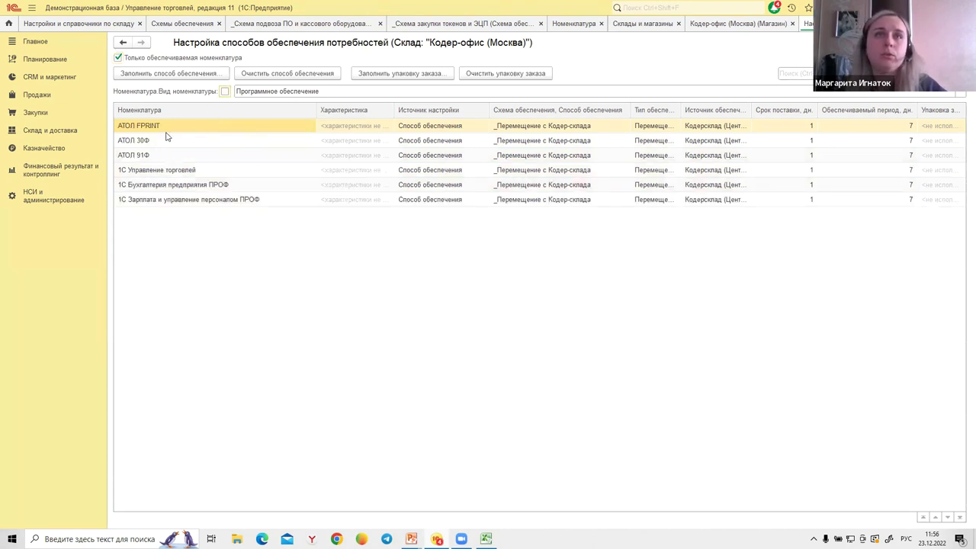
pyautogui.click(162, 156)
pyautogui.click(164, 172)
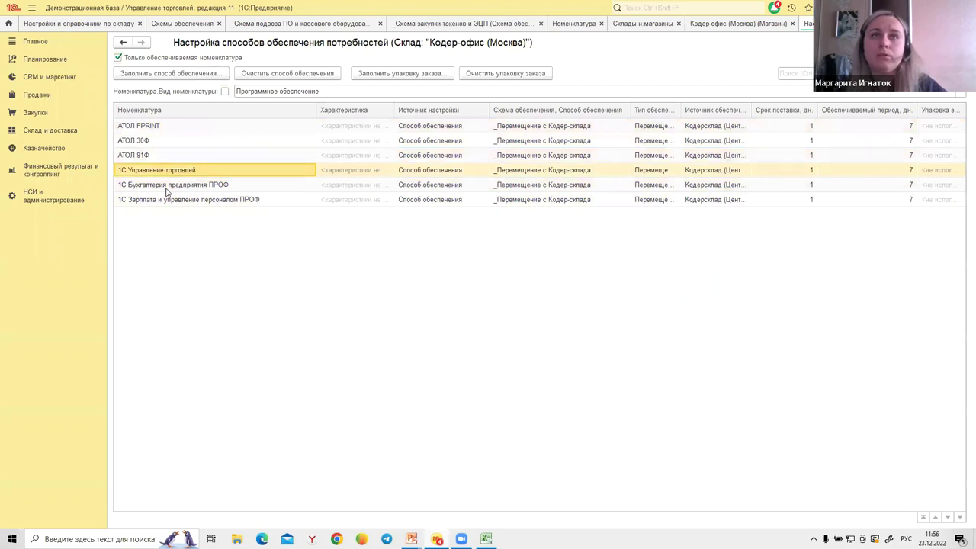
pyautogui.click(172, 200)
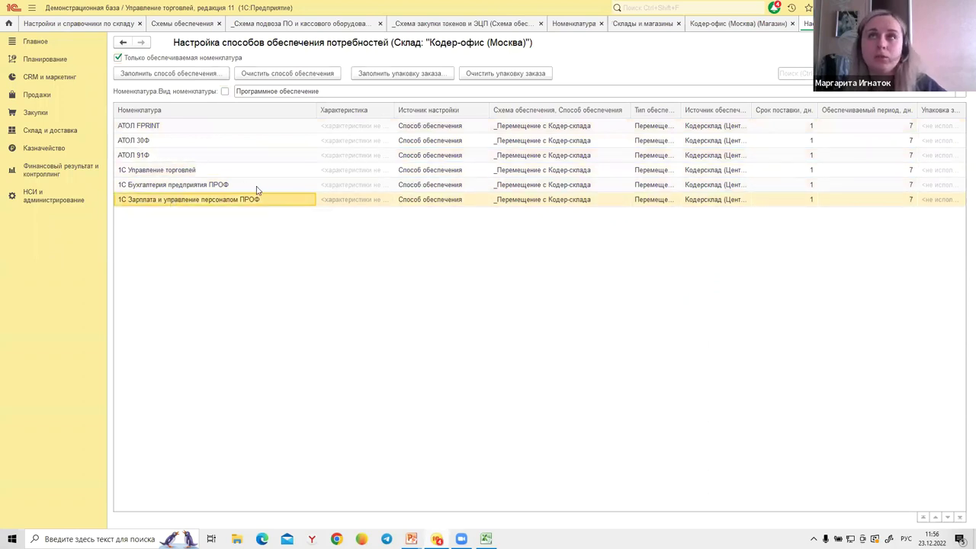
pyautogui.press('Escape')
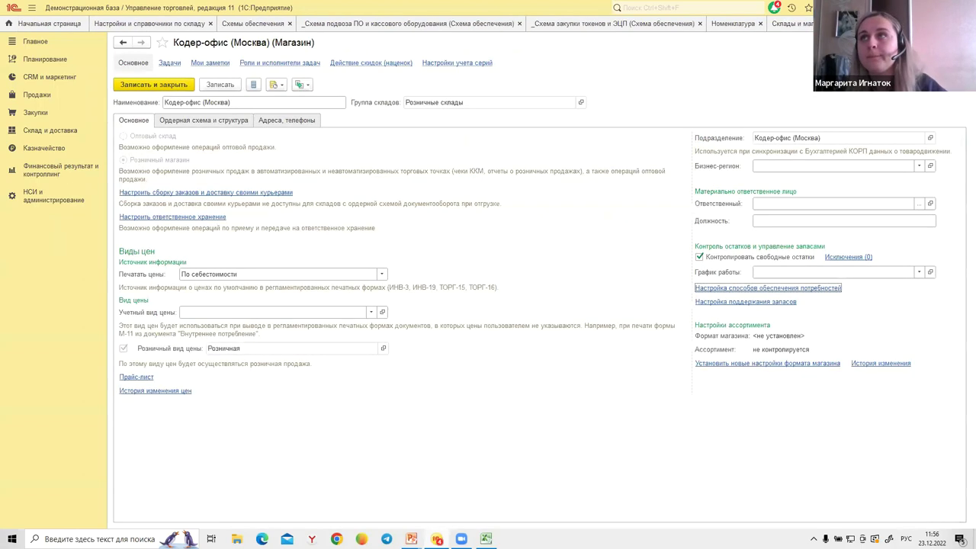
pyautogui.press('Escape')
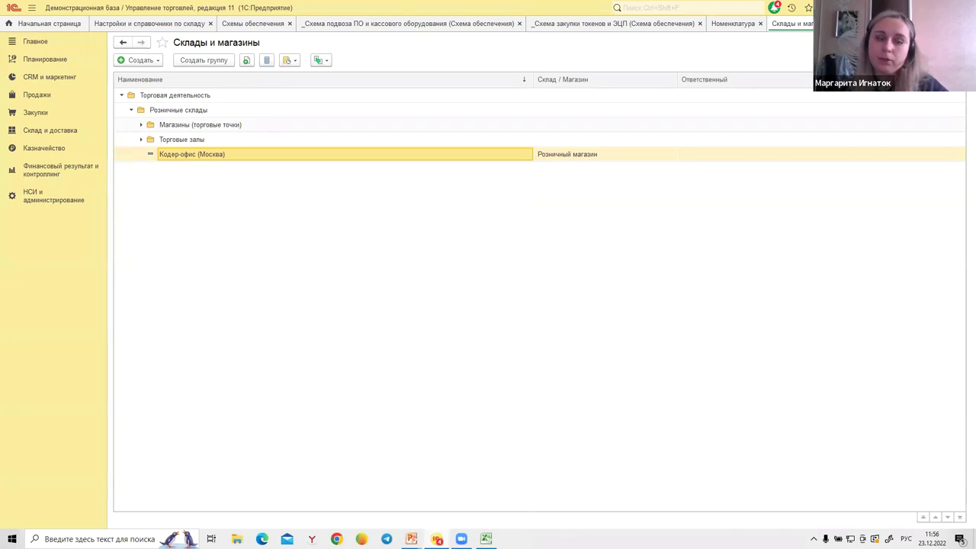
pyautogui.press('Escape')
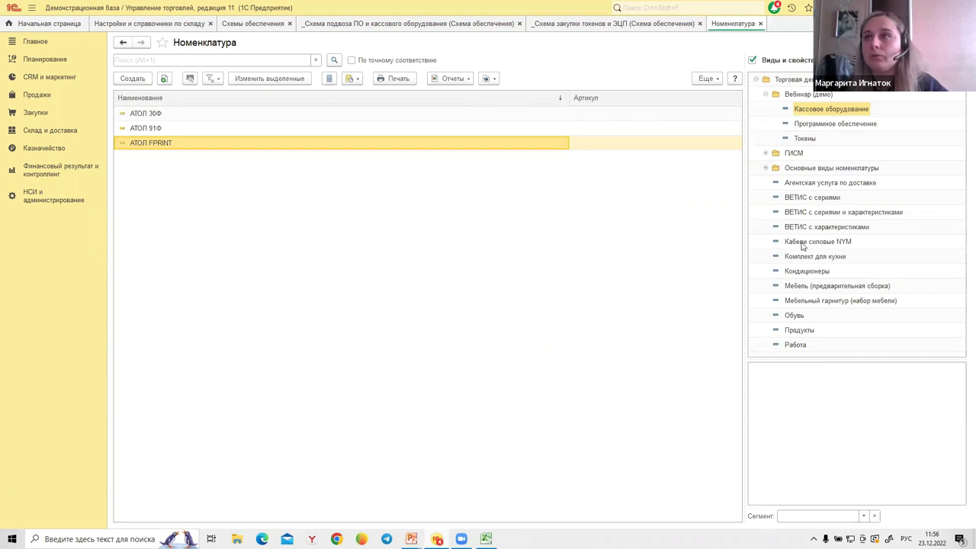
# Open the supply method settings of Кодер-офис (Москва) from Розничные склады in the Склады и магазины list.
pyautogui.click(51, 200)
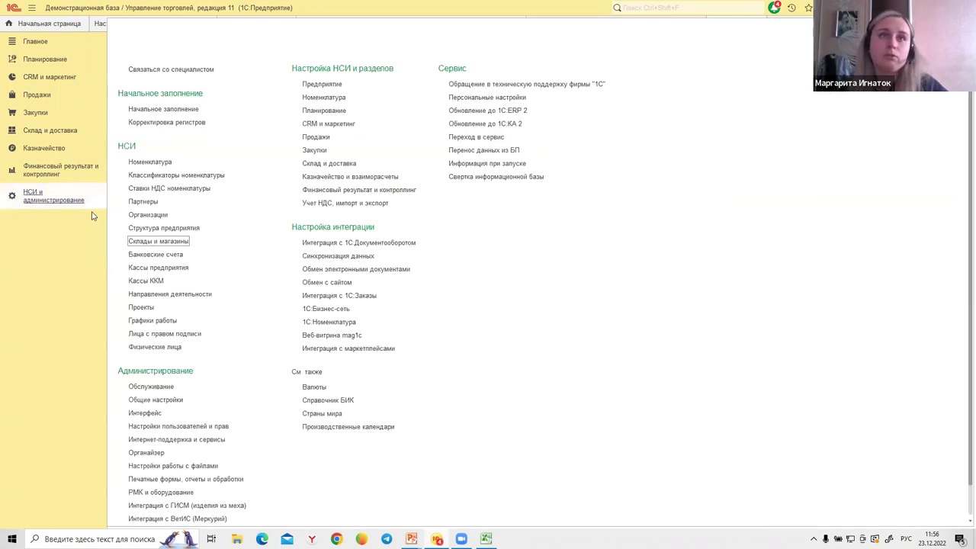
pyautogui.click(147, 241)
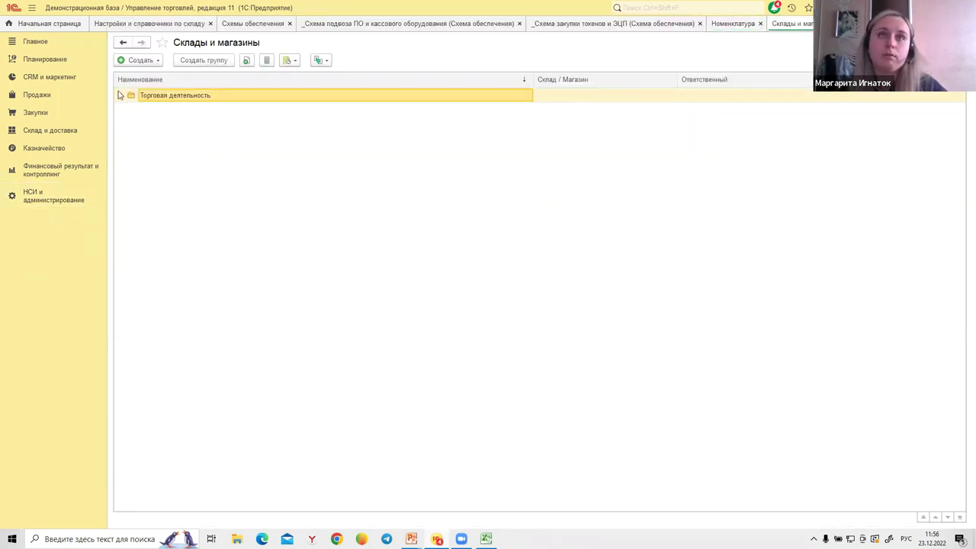
pyautogui.click(121, 94)
pyautogui.click(132, 125)
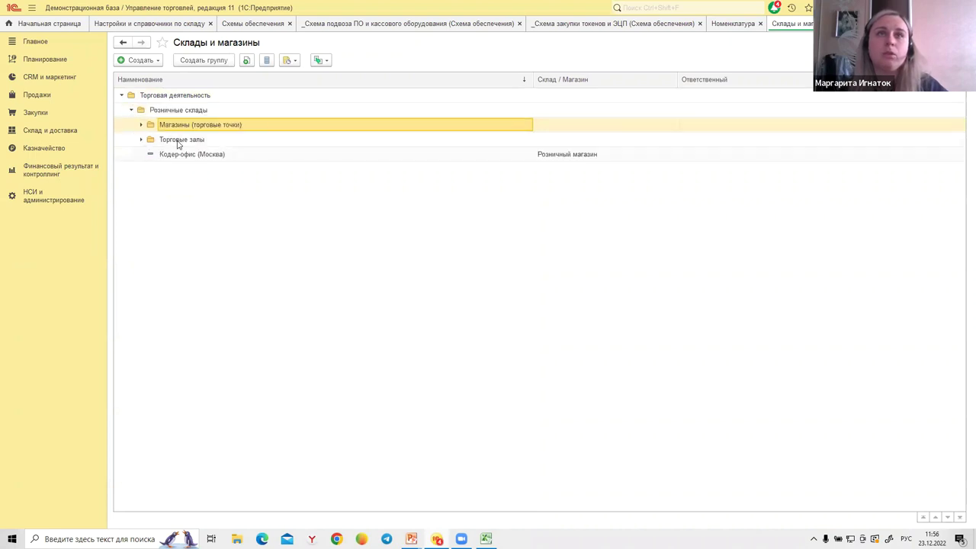
pyautogui.click(180, 156)
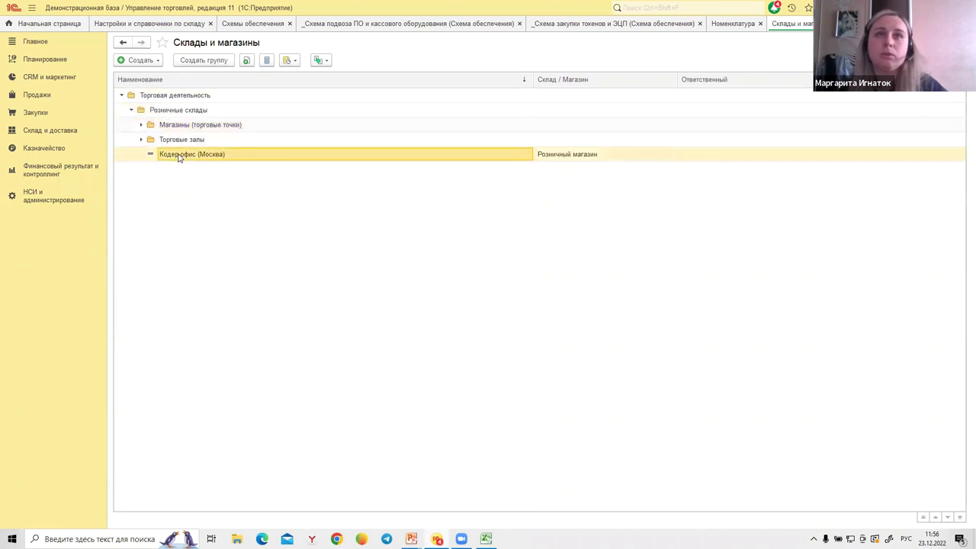
pyautogui.doubleClick(218, 158)
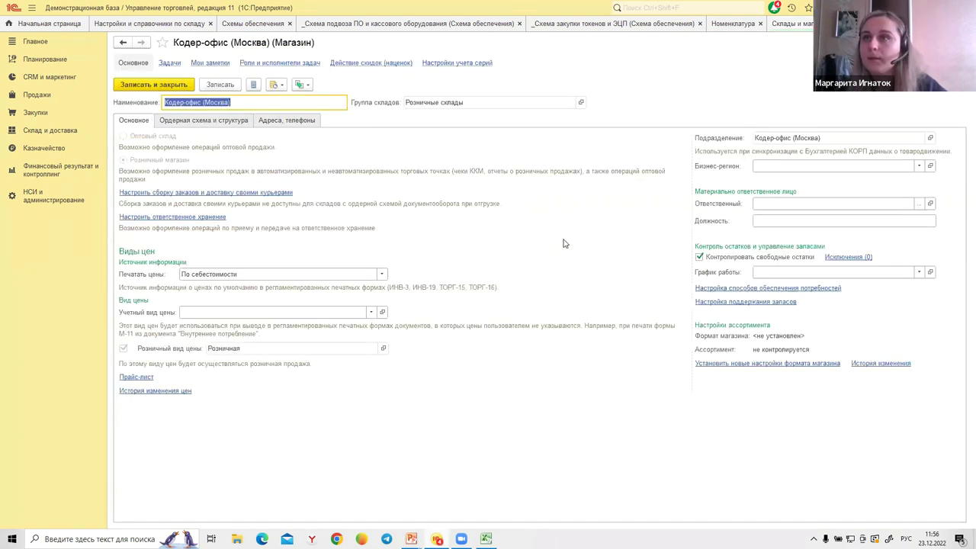
pyautogui.click(755, 289)
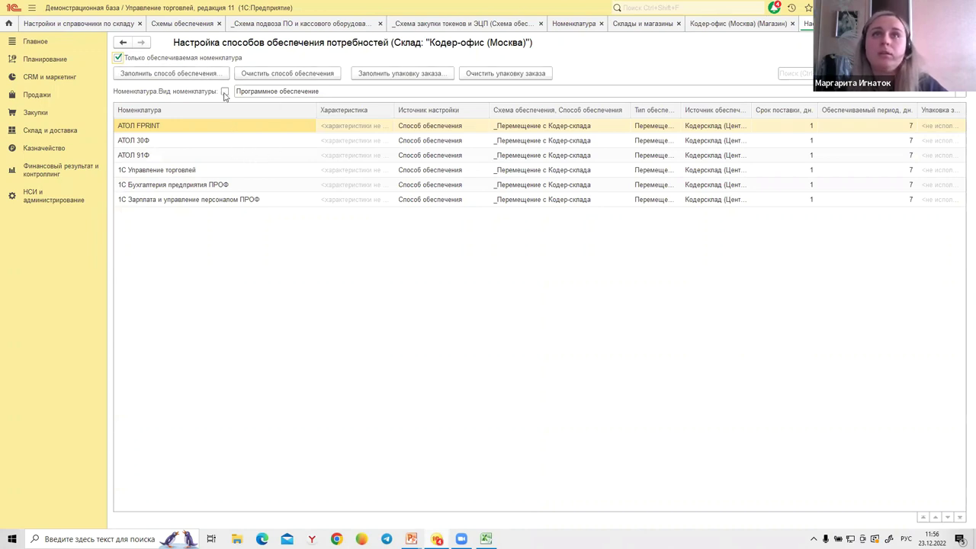
# Filter the items by Вид номенклатуры Токены and turn off Только обеспечиваемая номенклатура.
pyautogui.click(224, 91)
pyautogui.click(275, 91)
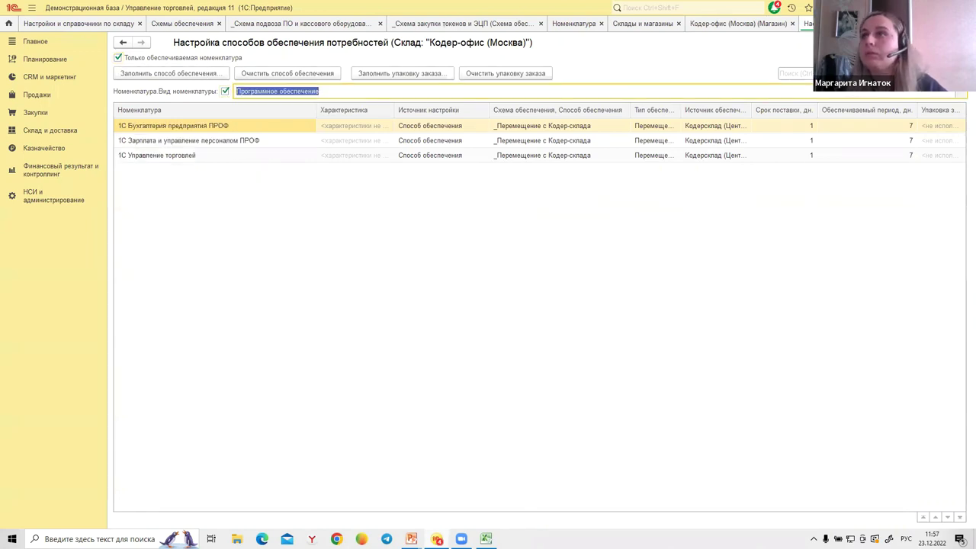
pyautogui.doubleClick(305, 236)
pyautogui.click(119, 59)
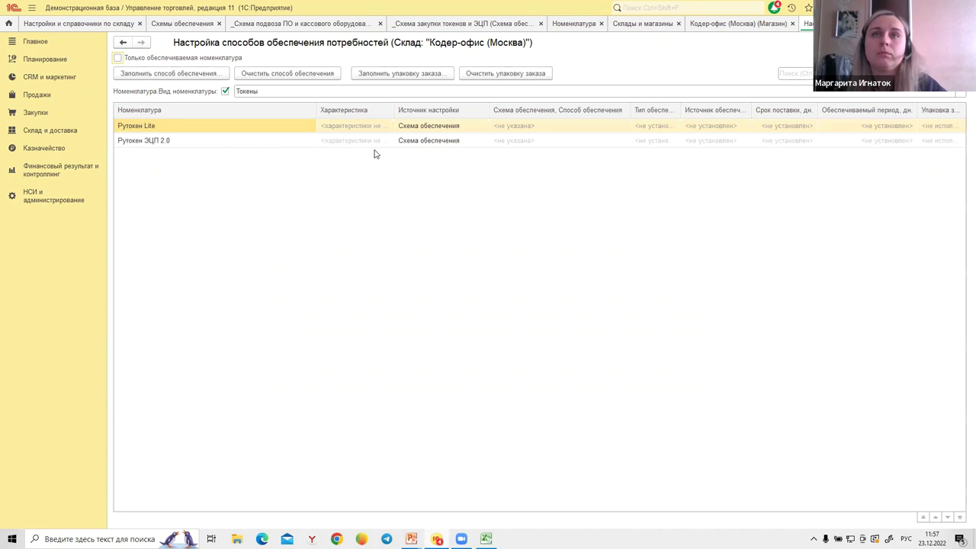
# Assign the supply method _Закупка у Актива to Рутокен Lite and Рутокен ЭЦП 2.0 at once, and close the warehouse settings and card.
pyautogui.click(545, 127)
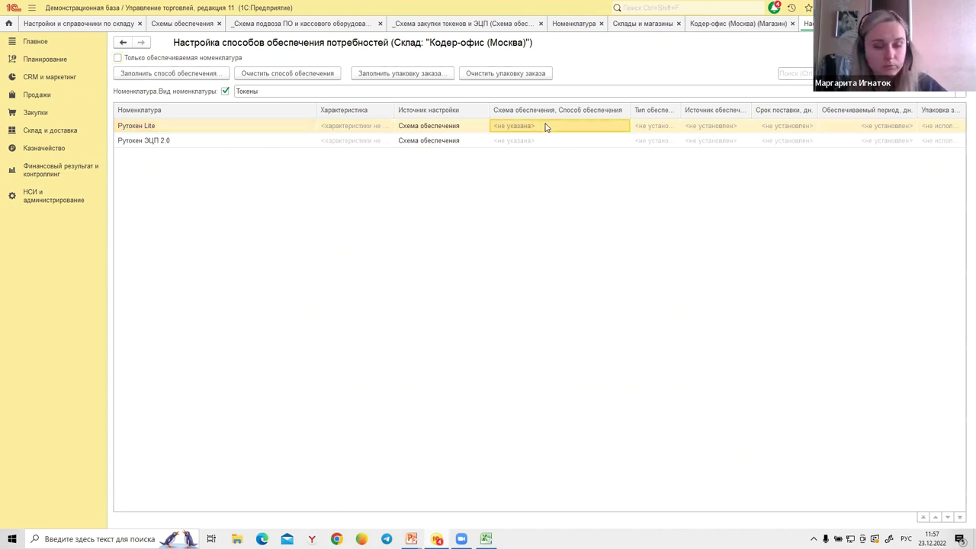
pyautogui.click(549, 143)
pyautogui.click(535, 131)
pyautogui.click(531, 144)
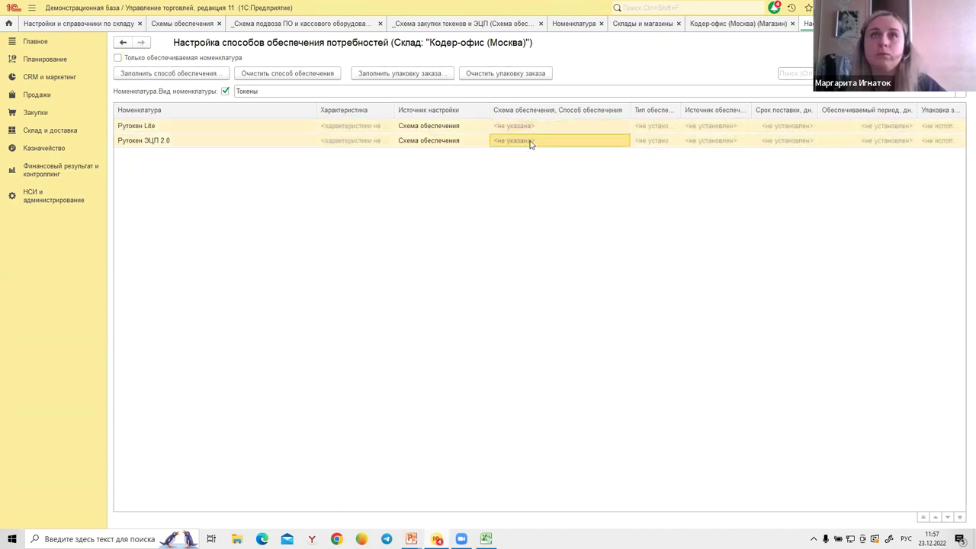
pyautogui.click(207, 78)
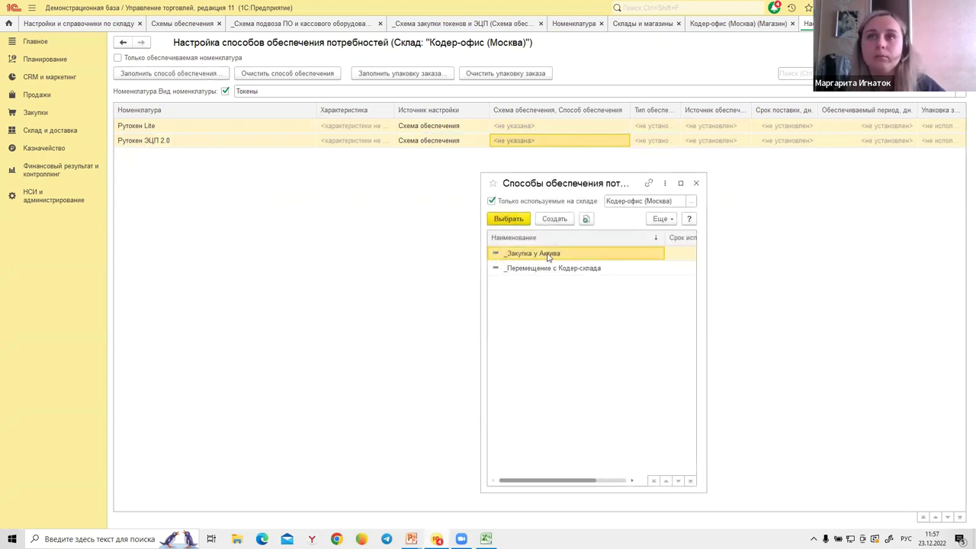
pyautogui.doubleClick(547, 257)
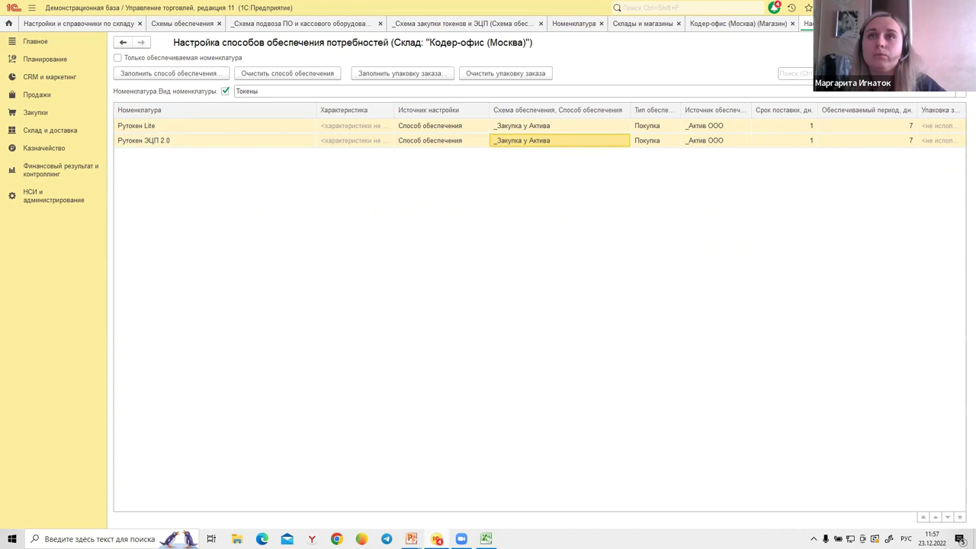
pyautogui.press('Escape')
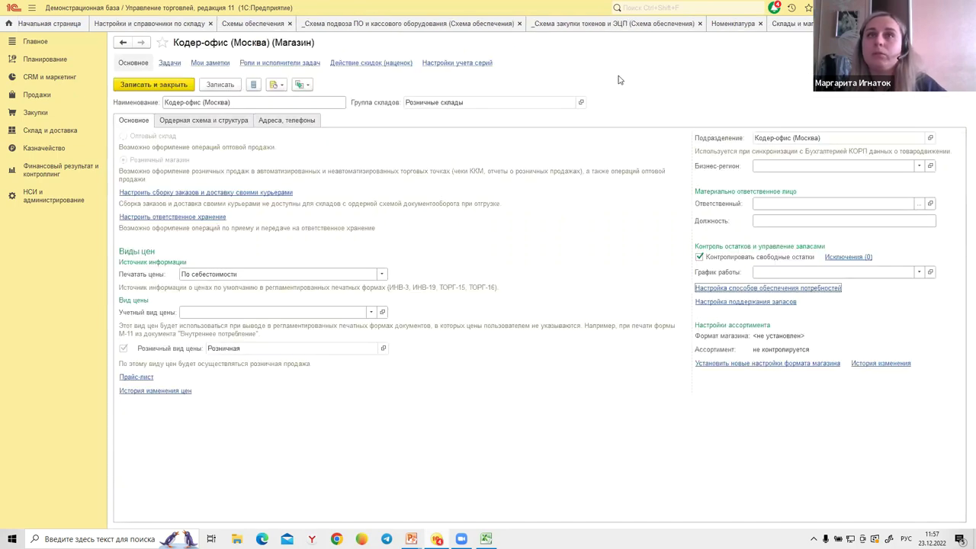
pyautogui.press('Escape')
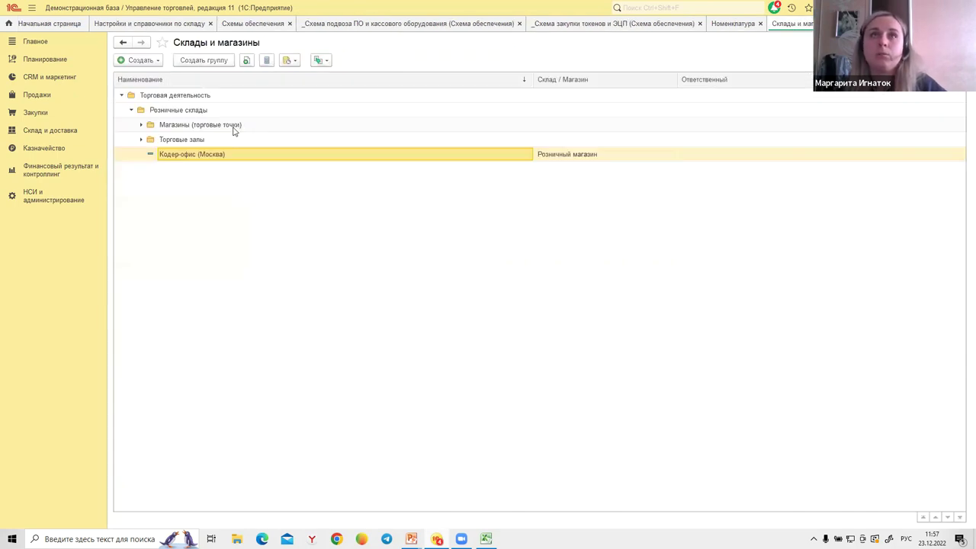
# Open the Рутокен Lite card from the Токены kind in Номенклатура and open its supply method settings under Обеспечение и производство.
pyautogui.click(54, 200)
pyautogui.click(152, 163)
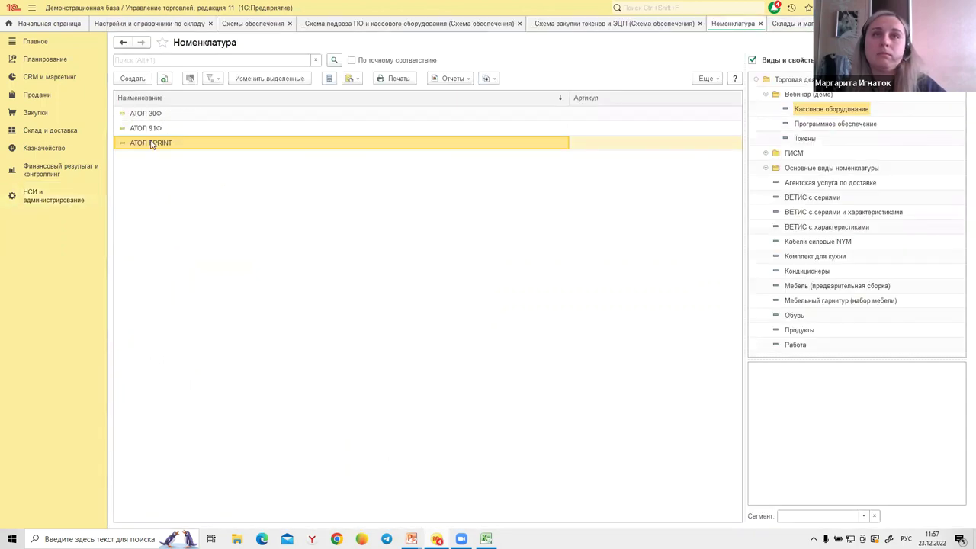
pyautogui.click(806, 140)
pyautogui.doubleClick(158, 115)
pyautogui.click(176, 79)
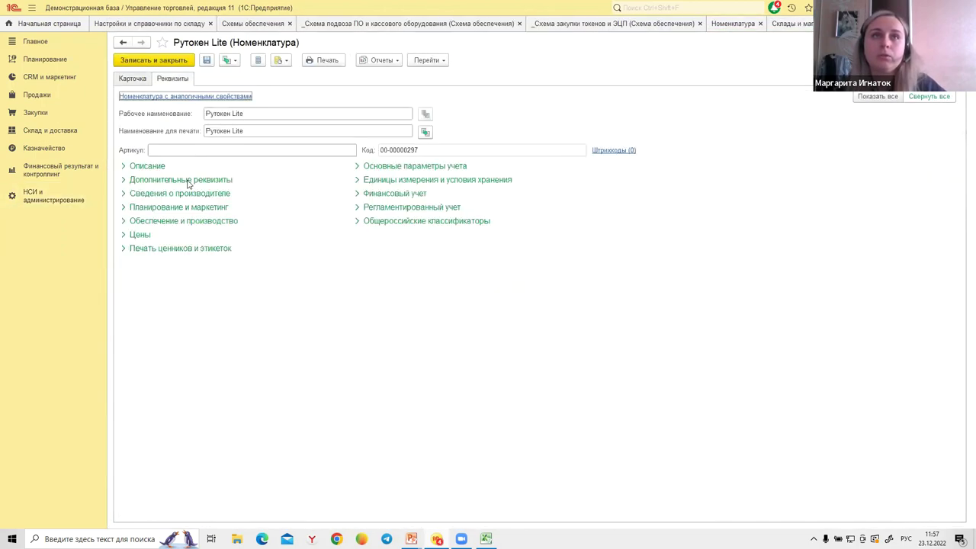
pyautogui.click(133, 222)
pyautogui.click(173, 291)
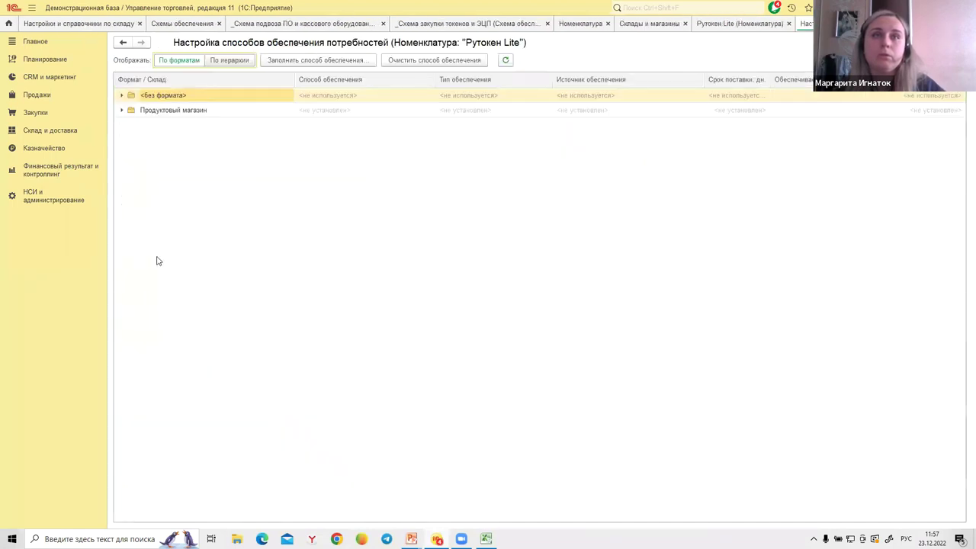
# Show the warehouses by hierarchy, check the supply method of Рутокен Lite for Кодер-офис (Москва), and close the product card.
pyautogui.click(228, 61)
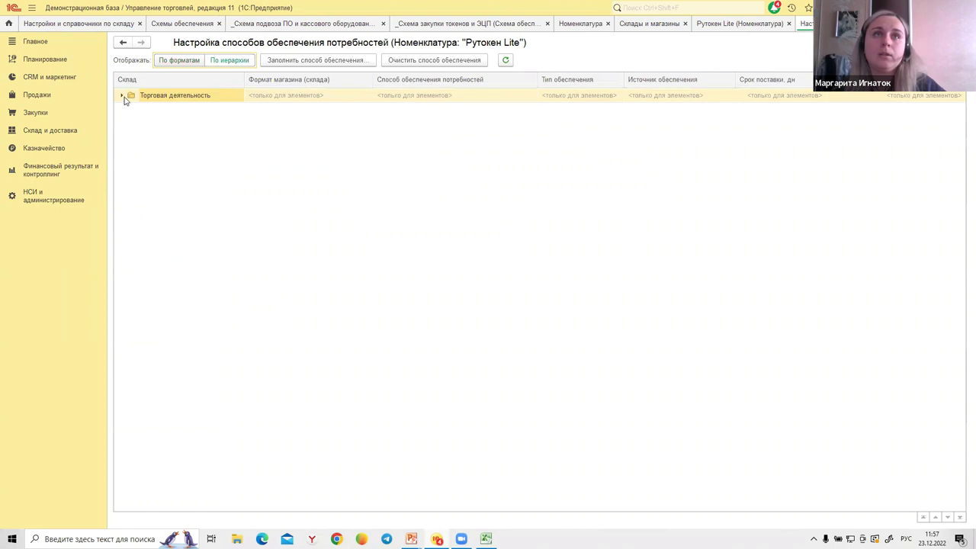
pyautogui.click(122, 95)
pyautogui.click(131, 125)
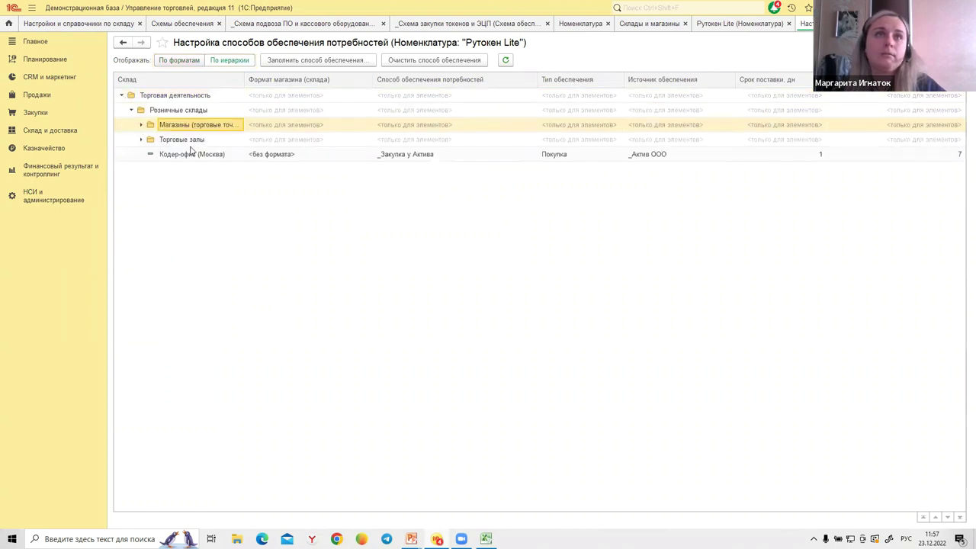
pyautogui.click(403, 156)
pyautogui.press('Escape')
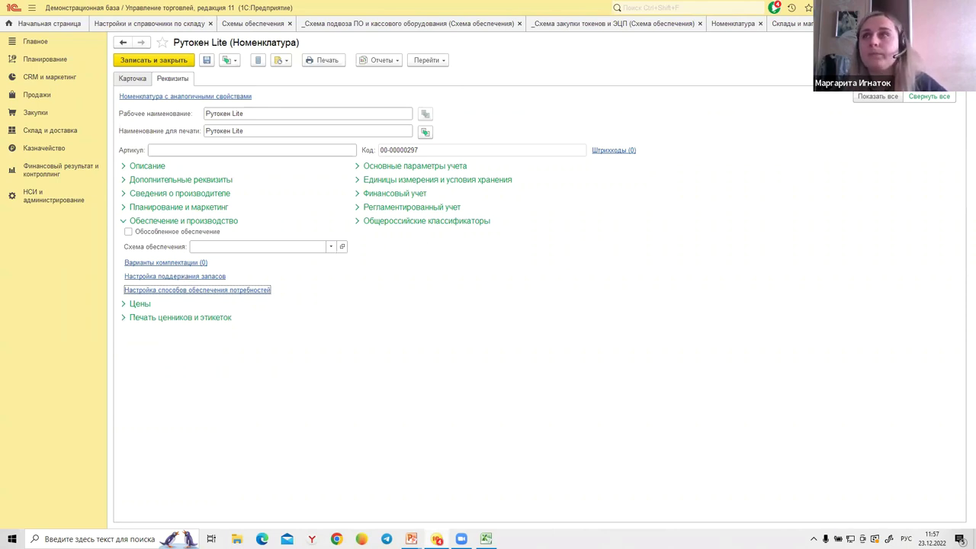
pyautogui.press('Escape')
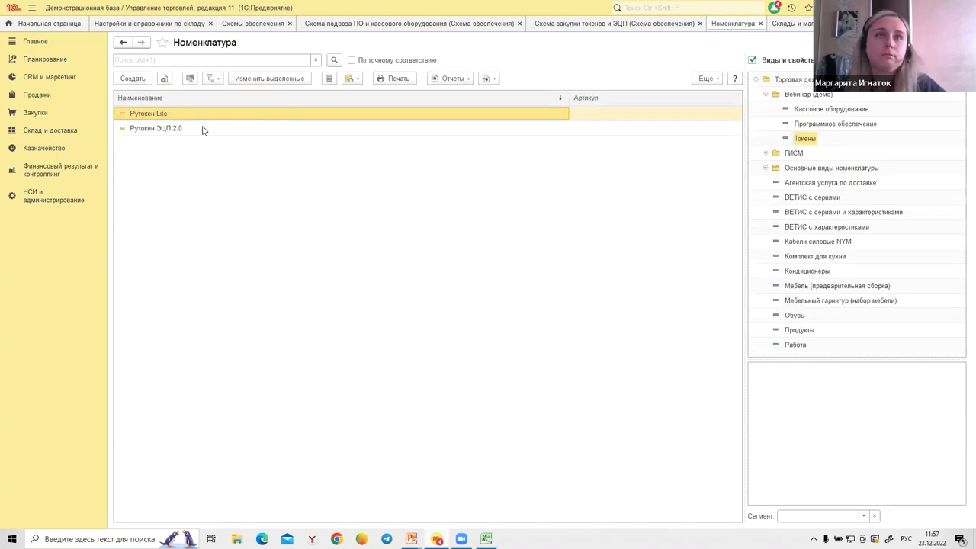
# Bulk-change the Схема обеспечения attribute of Рутокен Lite and Рутокен ЭЦП 2.0 to _Схема закупки токенов и ЭЦП.
pyautogui.keyDown('shift'); pyautogui.click(203, 130); pyautogui.keyUp('shift')
pyautogui.click(263, 79)
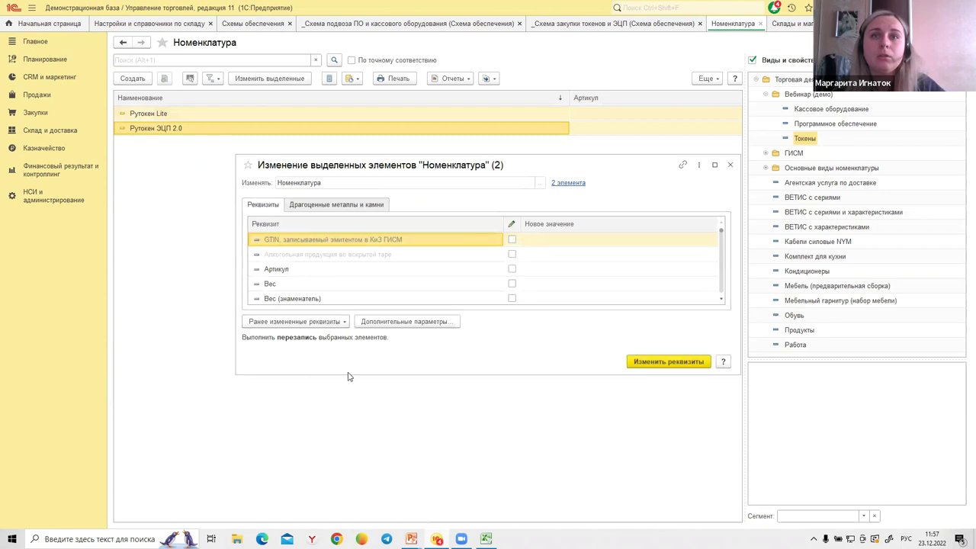
pyautogui.scroll(-10, 303, 281)
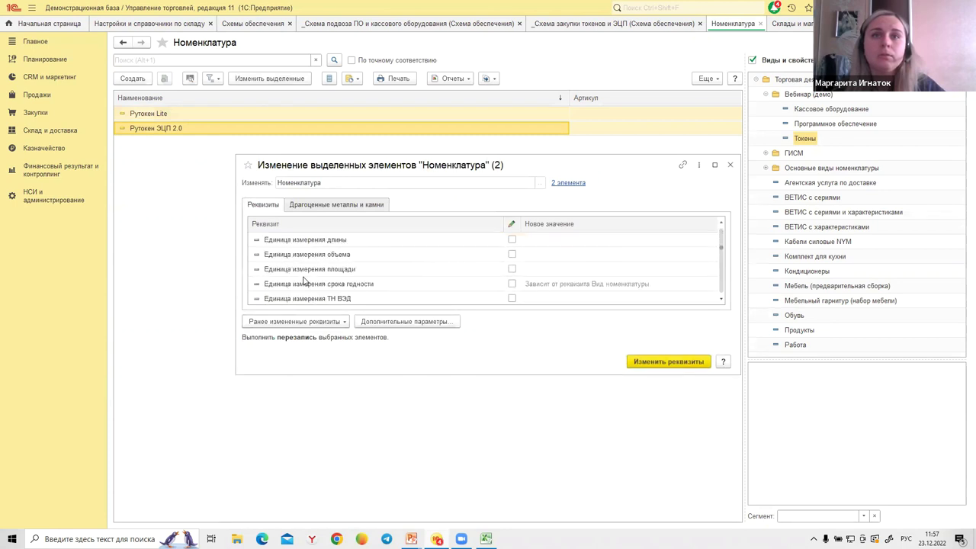
pyautogui.scroll(-5, 302, 282)
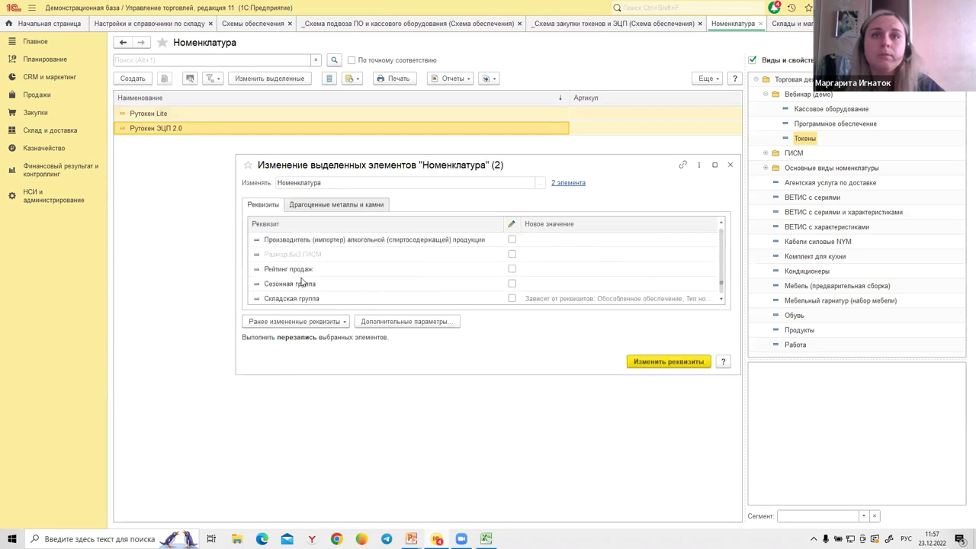
pyautogui.scroll(-3, 302, 282)
pyautogui.click(303, 285)
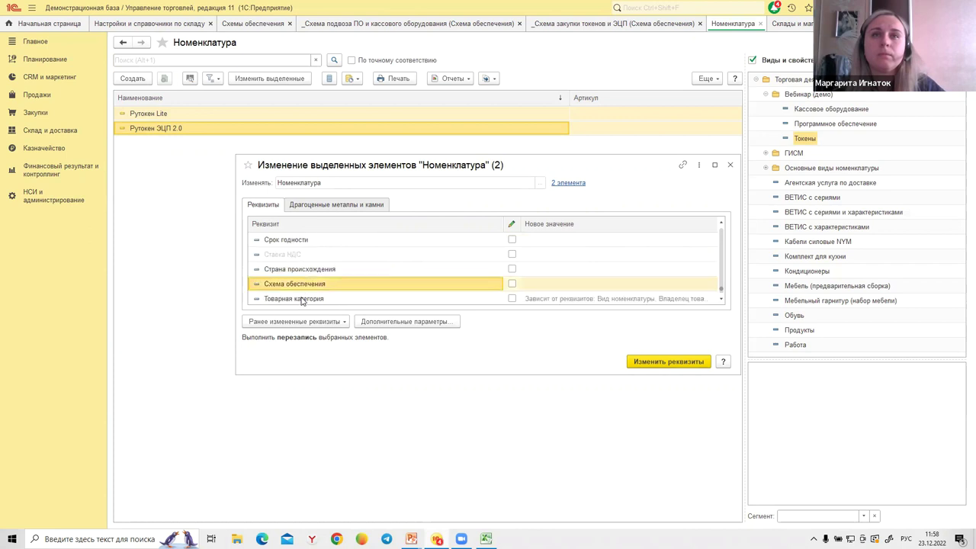
pyautogui.click(567, 288)
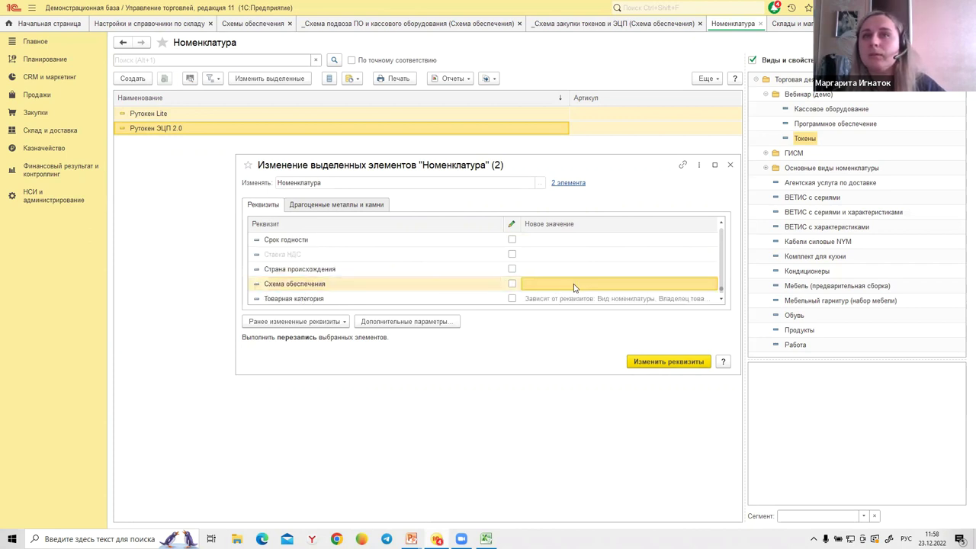
pyautogui.click(557, 321)
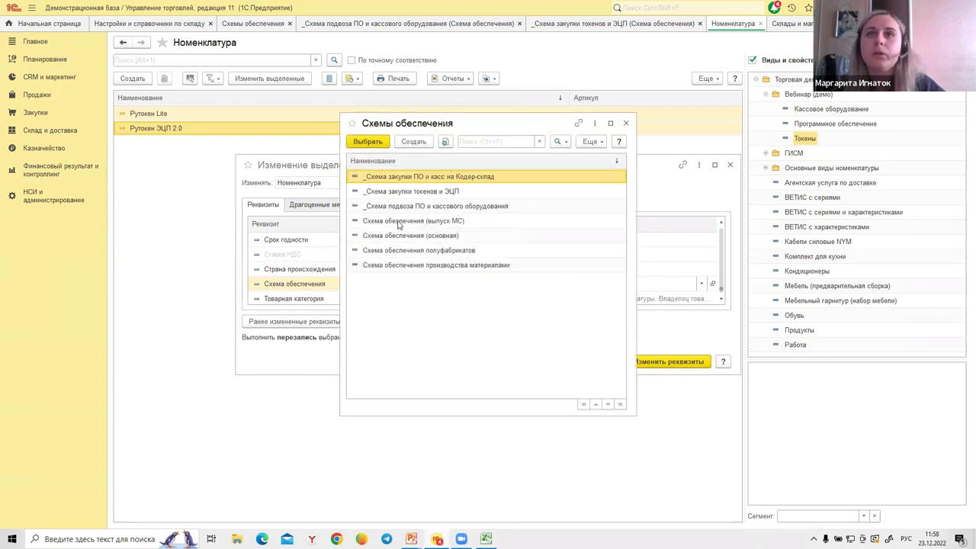
pyautogui.doubleClick(416, 192)
pyautogui.click(671, 364)
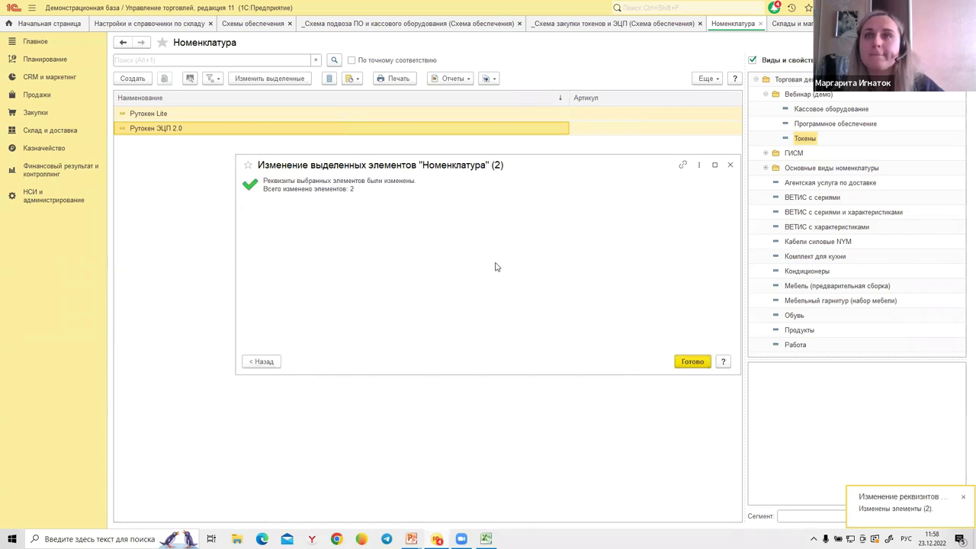
# Bulk-change the Схема обеспечения attribute of all Программное обеспечение items to _Схема закупки ПО и касс на Кодер-склад.
pyautogui.click(688, 363)
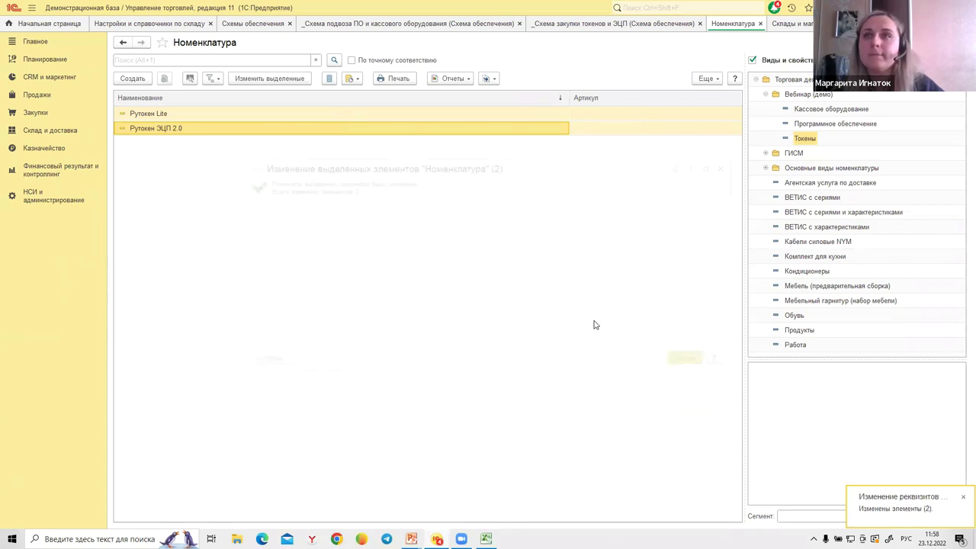
pyautogui.click(814, 126)
pyautogui.click(166, 116)
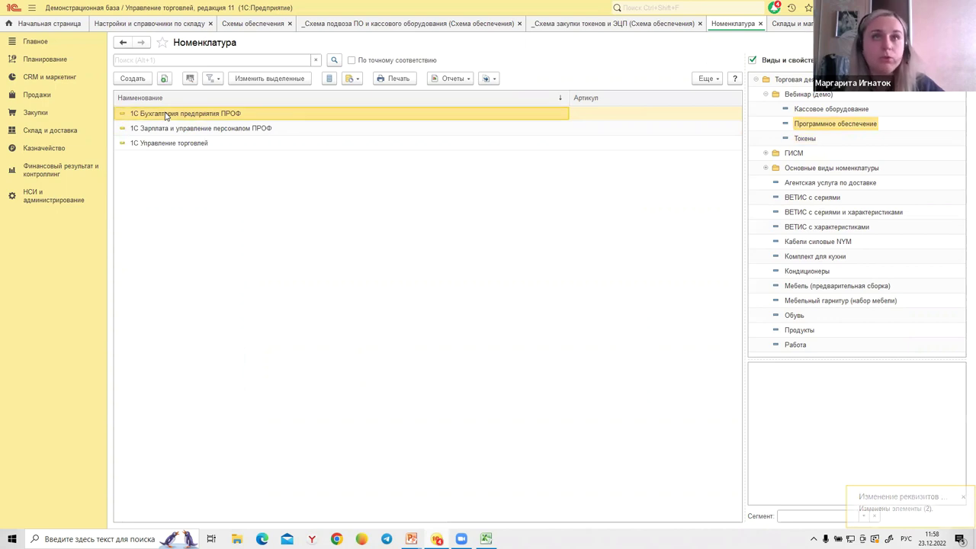
pyautogui.keyDown('shift'); pyautogui.click(174, 147); pyautogui.keyUp('shift')
pyautogui.click(267, 79)
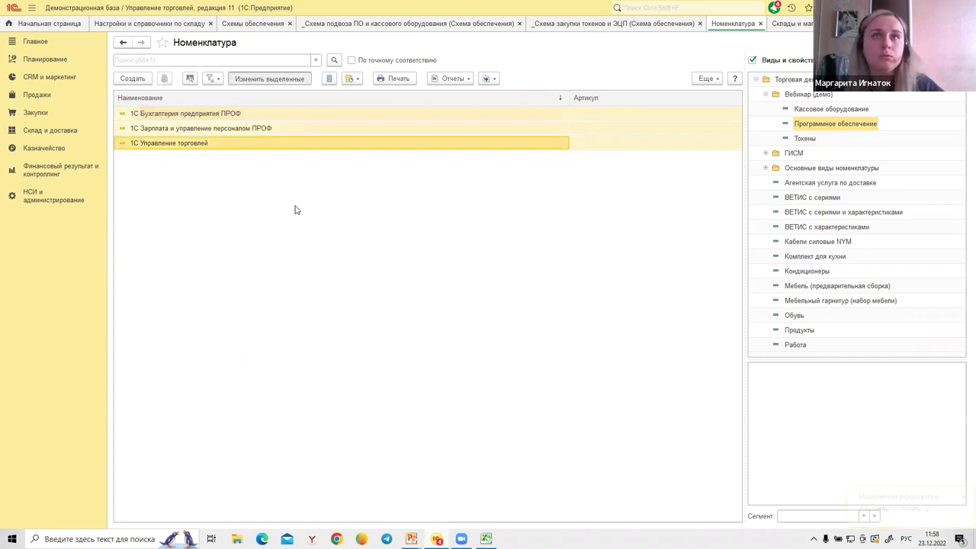
pyautogui.scroll(-10, 318, 292)
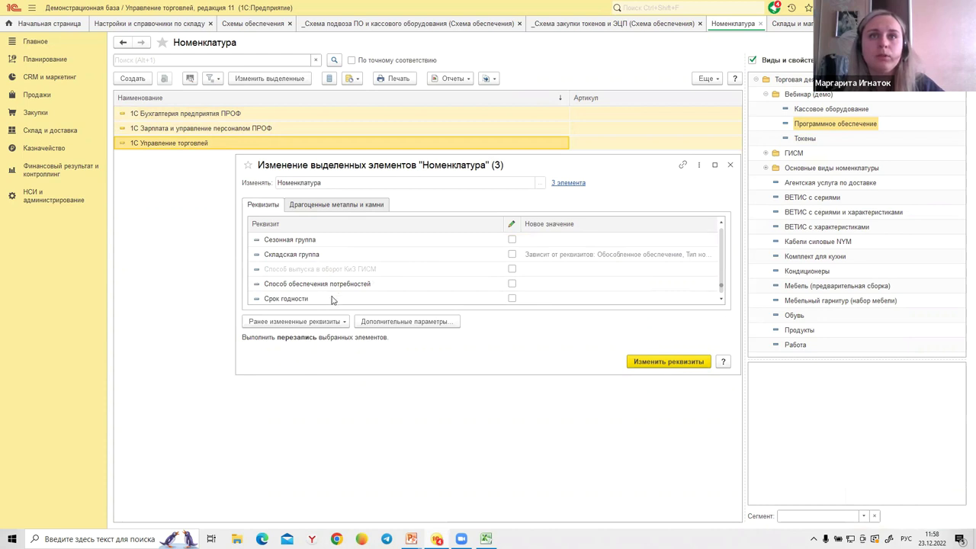
pyautogui.scroll(-2, 322, 285)
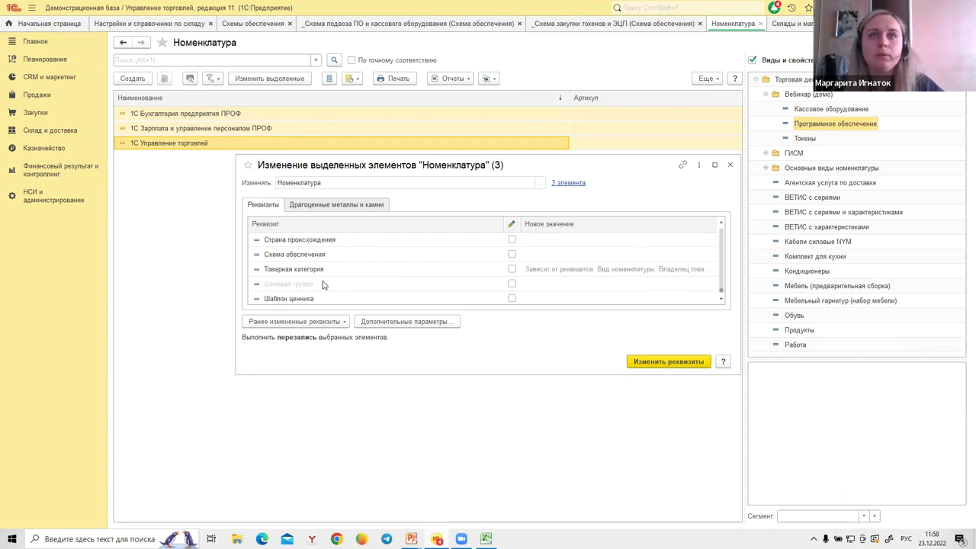
pyautogui.click(372, 260)
pyautogui.click(603, 260)
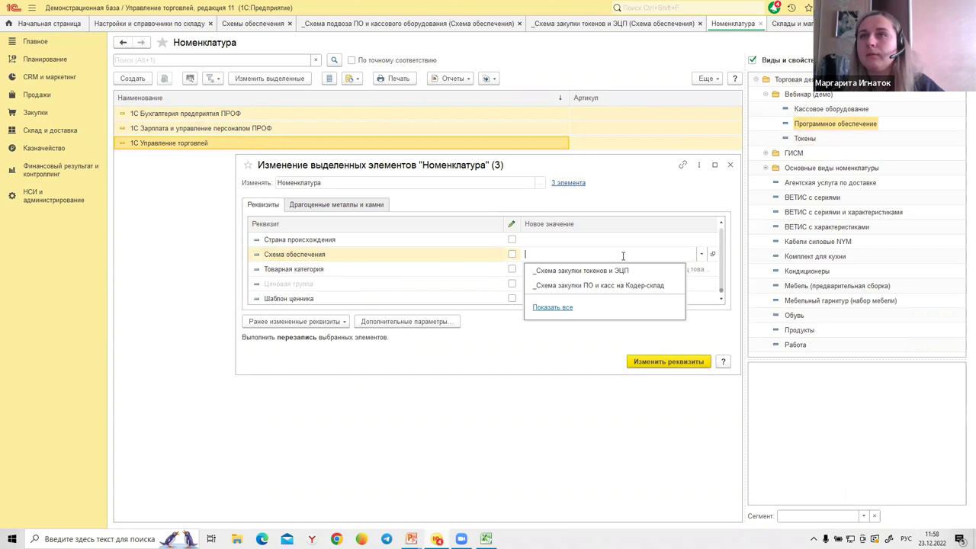
pyautogui.click(588, 286)
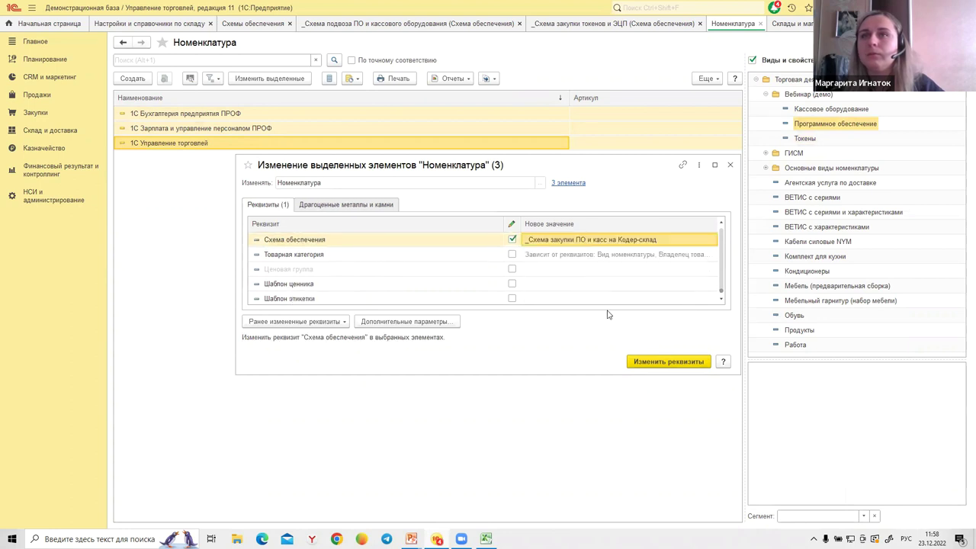
pyautogui.click(642, 361)
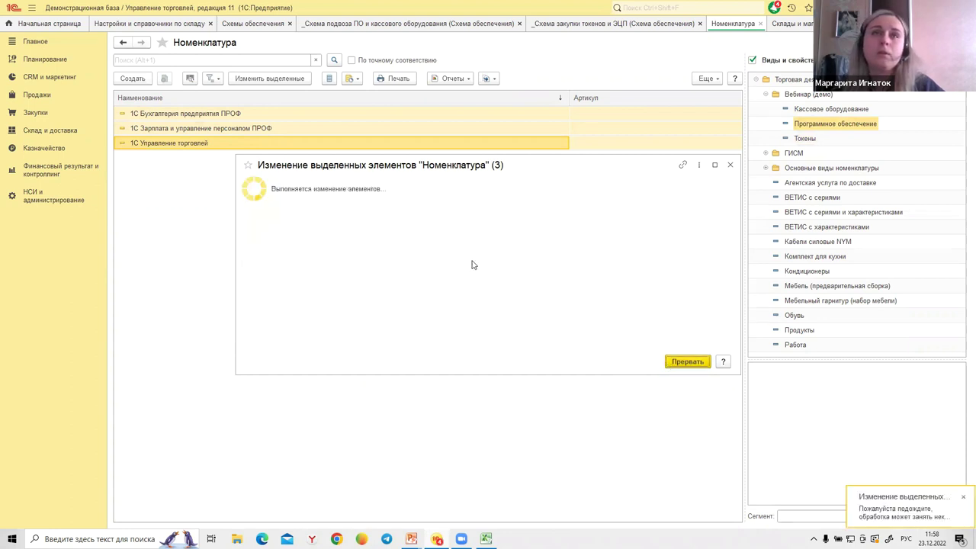
pyautogui.click(690, 361)
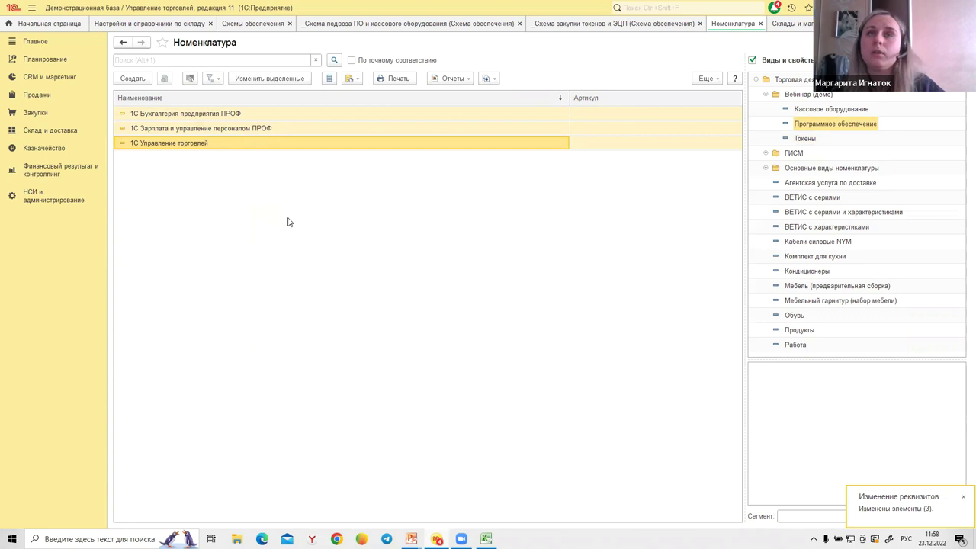
# Bulk-change the Схема обеспечения attribute of АТОЛ 30Ф, АТОЛ 91Ф and АТОЛ FPRINT to _Схема закупки ПО и касс на Кодер-склад.
pyautogui.click(813, 109)
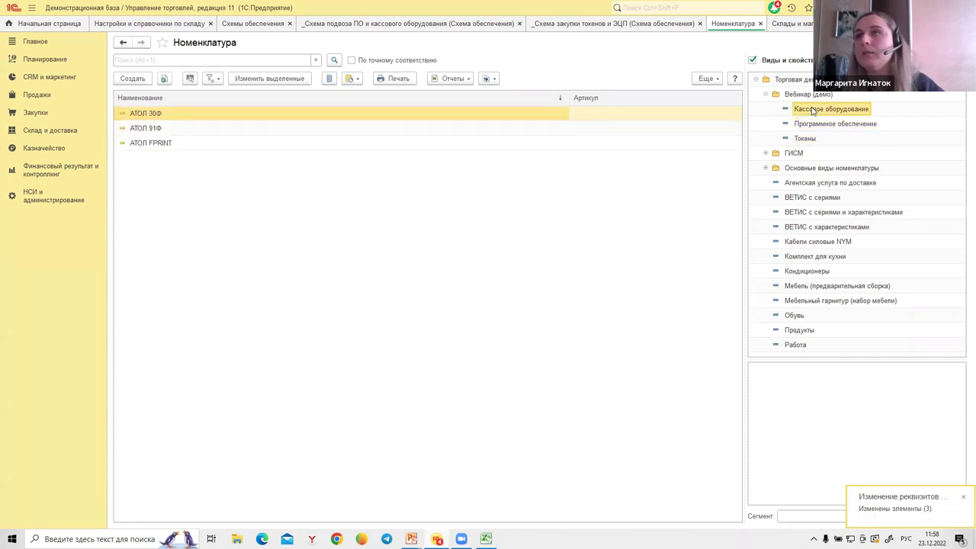
pyautogui.keyDown('shift'); pyautogui.click(205, 143); pyautogui.keyUp('shift')
pyautogui.click(269, 79)
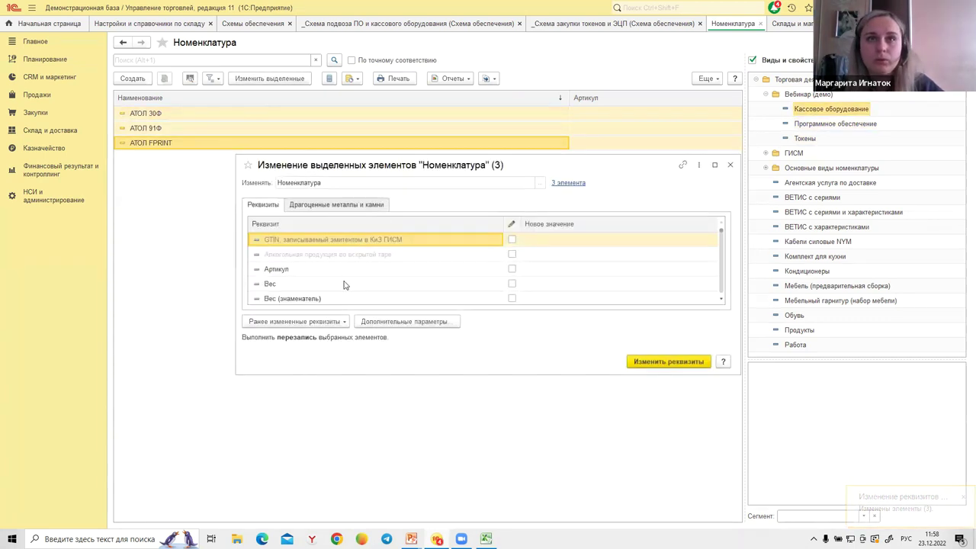
pyautogui.scroll(-8, 343, 284)
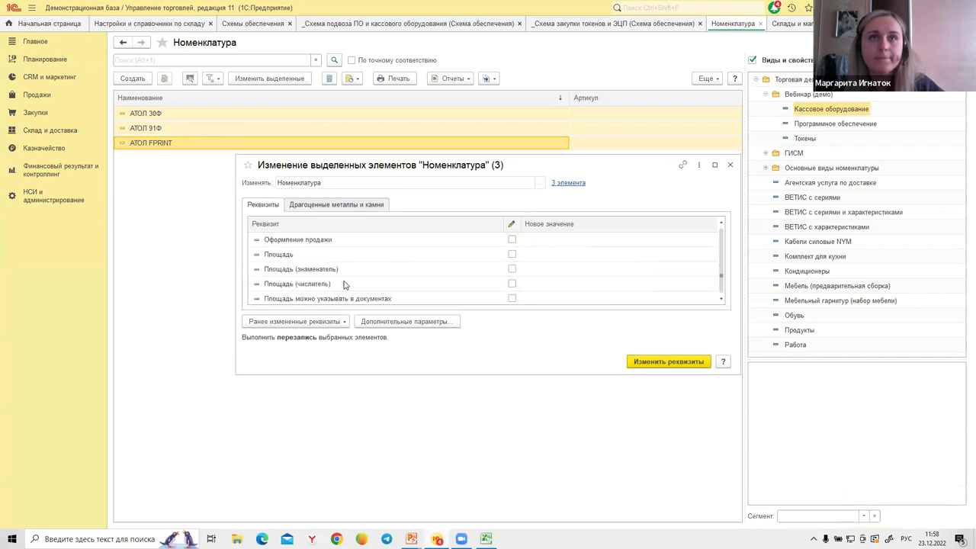
pyautogui.scroll(-3, 343, 284)
pyautogui.scroll(-6, 343, 285)
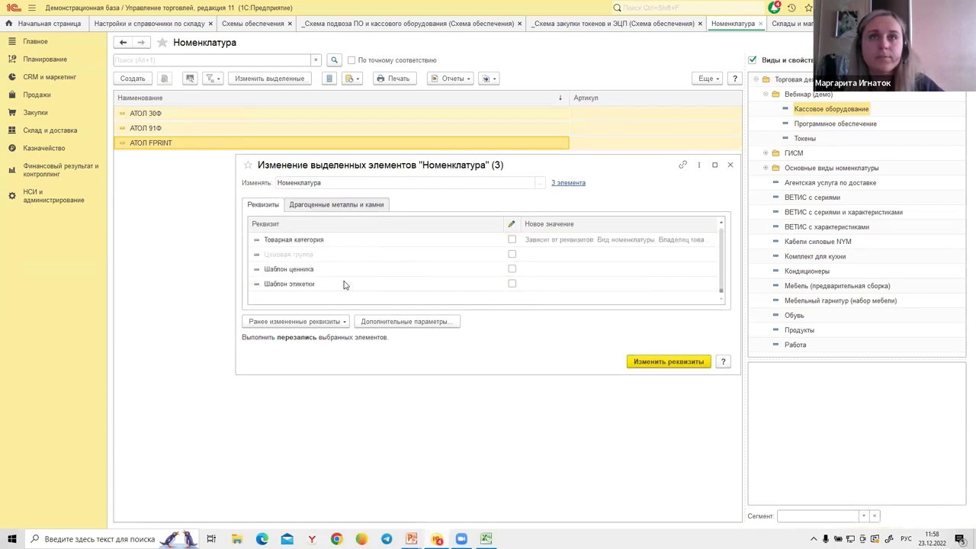
pyautogui.click(409, 269)
pyautogui.click(595, 273)
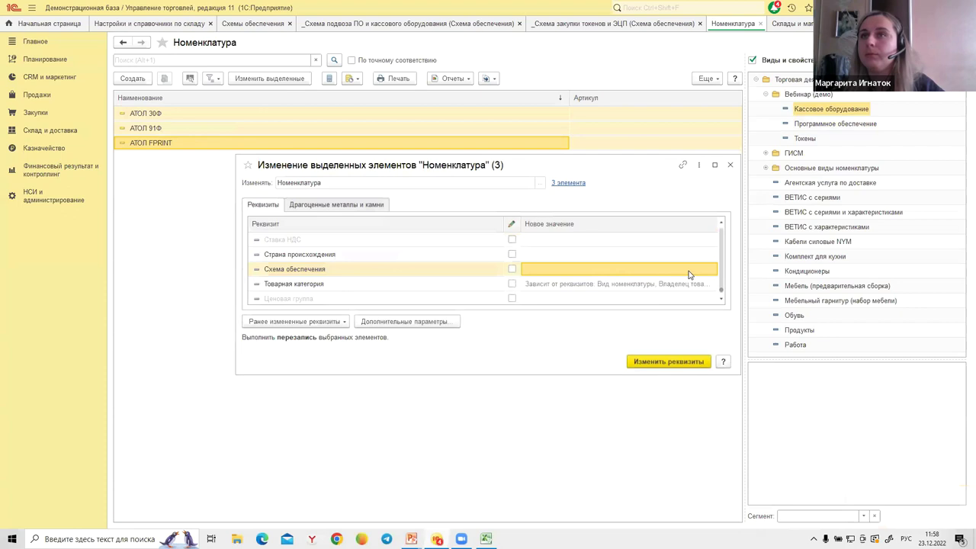
pyautogui.click(700, 270)
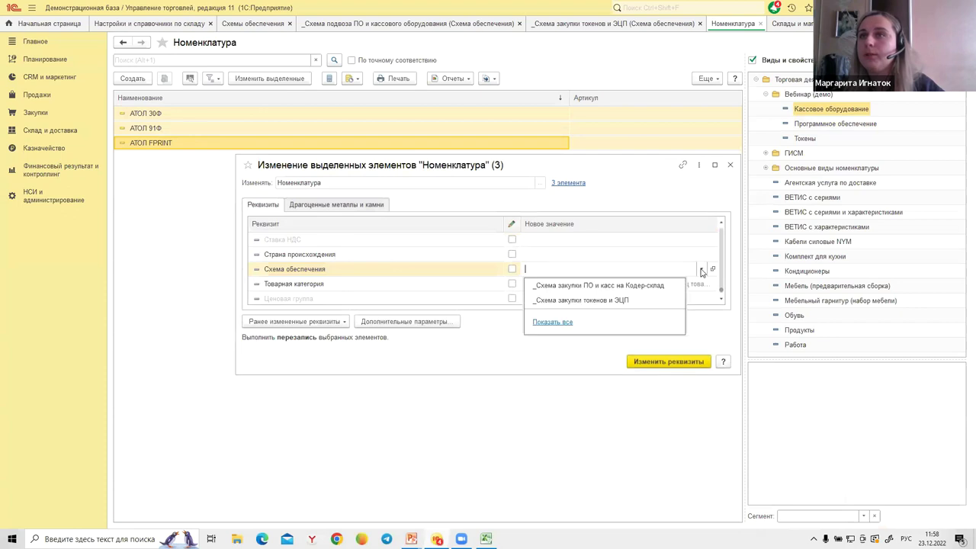
pyautogui.click(559, 286)
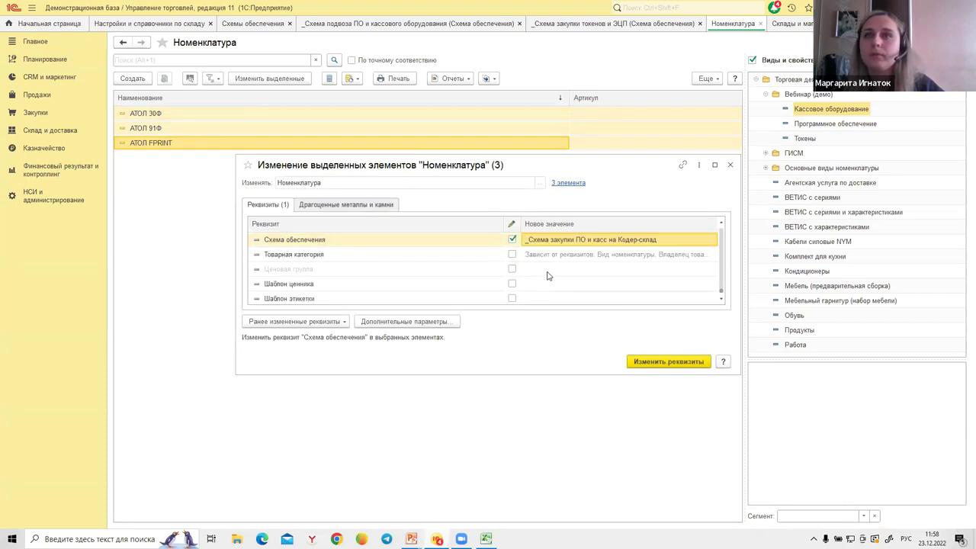
pyautogui.click(660, 363)
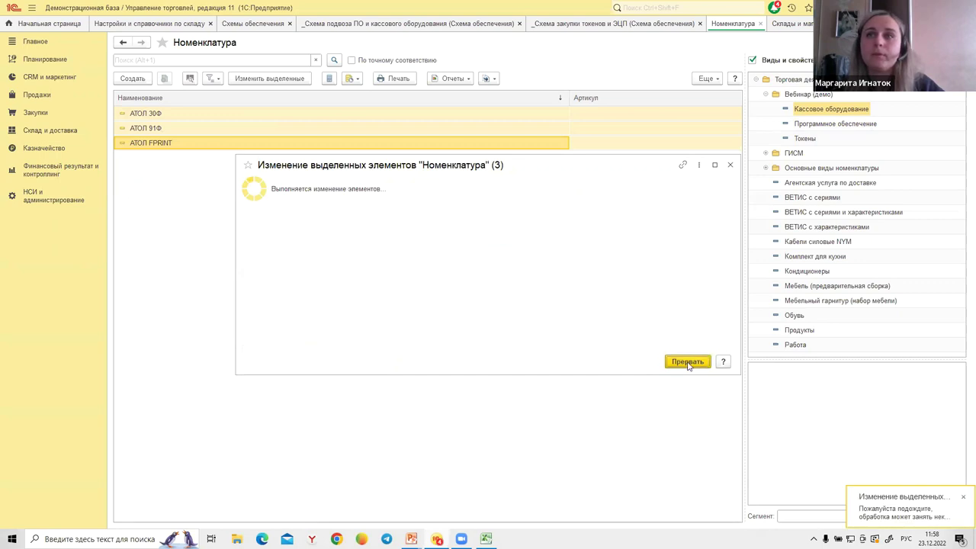
pyautogui.click(691, 362)
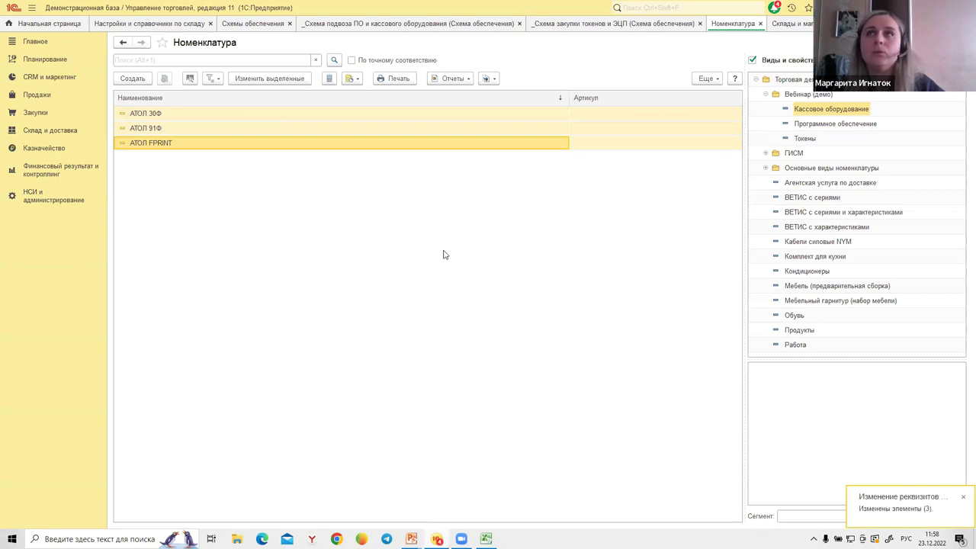
# Close Номенклатура, Склады и магазины, both open supply scheme cards and the Схемы обеспечения list.
pyautogui.click(760, 25)
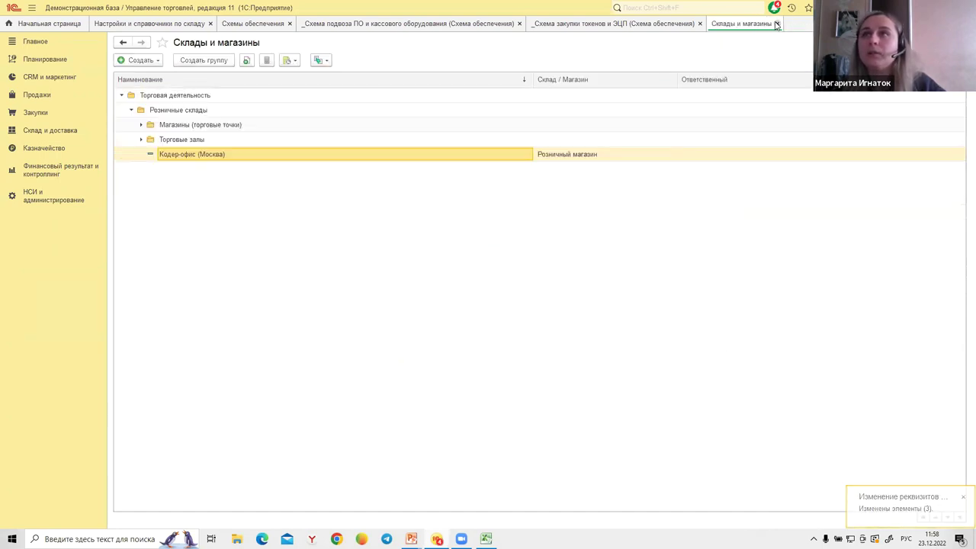
pyautogui.click(776, 24)
pyautogui.click(699, 24)
pyautogui.click(501, 27)
pyautogui.click(519, 24)
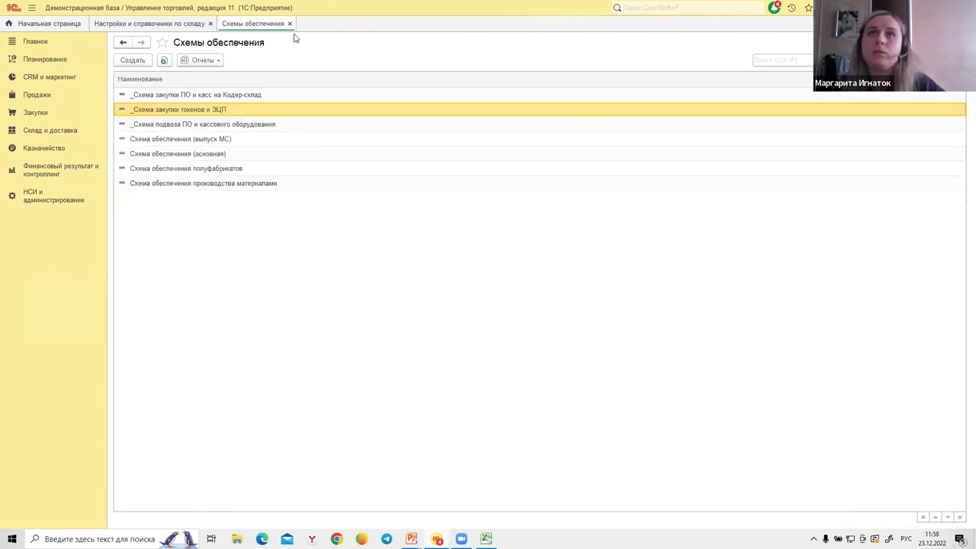
pyautogui.click(290, 24)
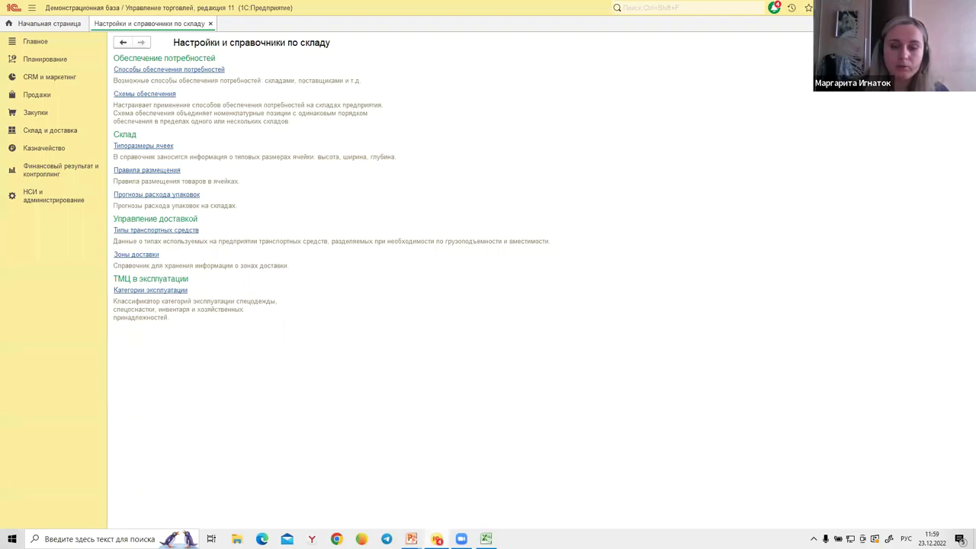
# View the "Проще говоря" slide in the presentation, return to 1С and close Настройки и справочники по складу.
pyautogui.hotkey('alt', 'Tab')
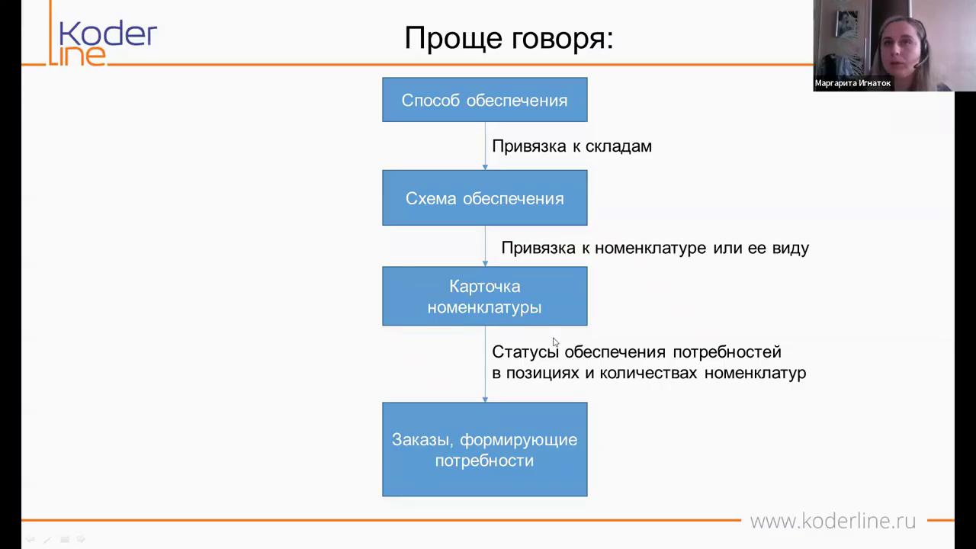
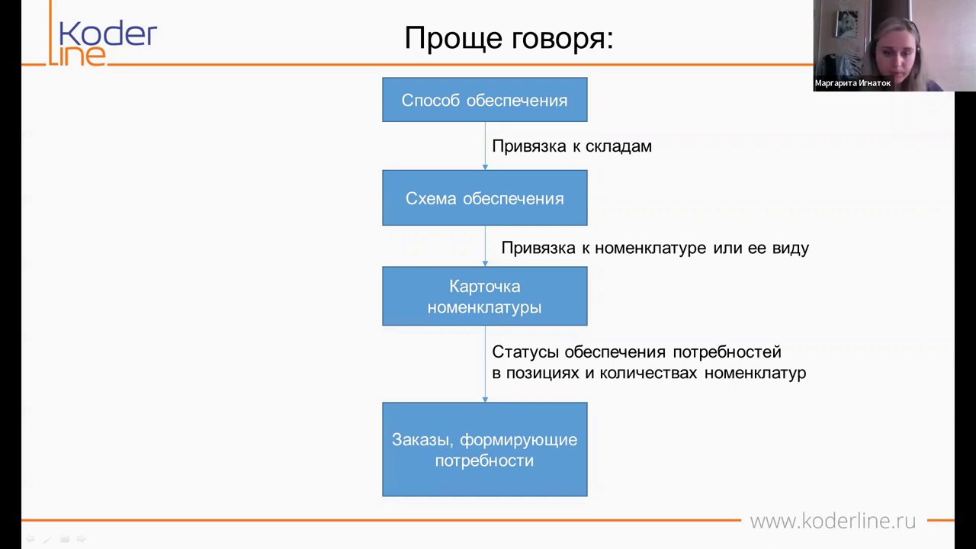
pyautogui.hotkey('alt', 'Tab')
pyautogui.click(210, 23)
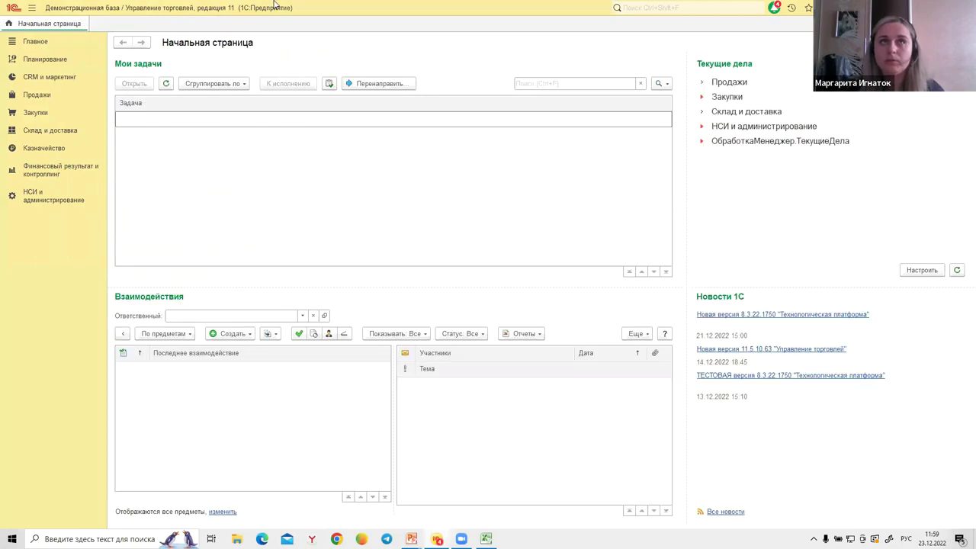
# Create a new customer order from Заказы клиентов and set its client to _Альфа.
pyautogui.click(40, 96)
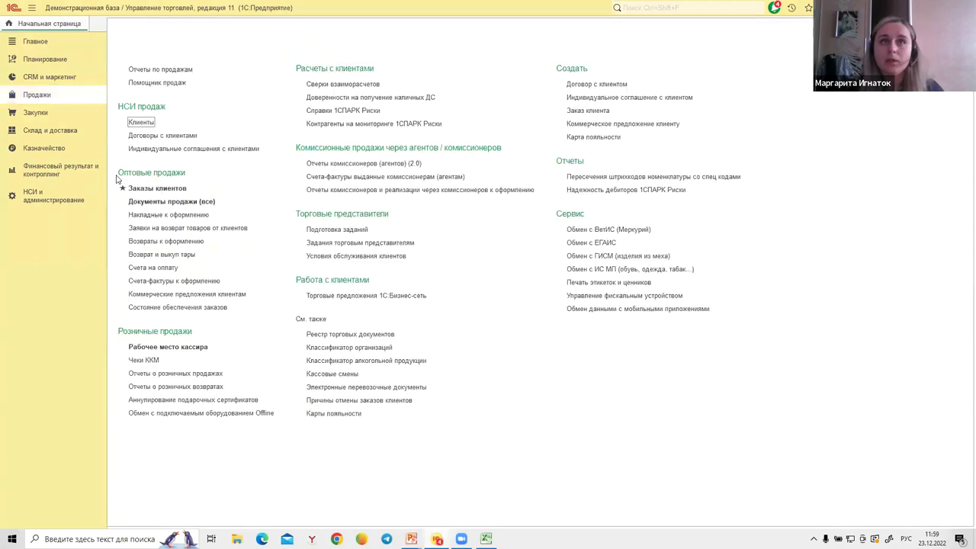
pyautogui.click(161, 190)
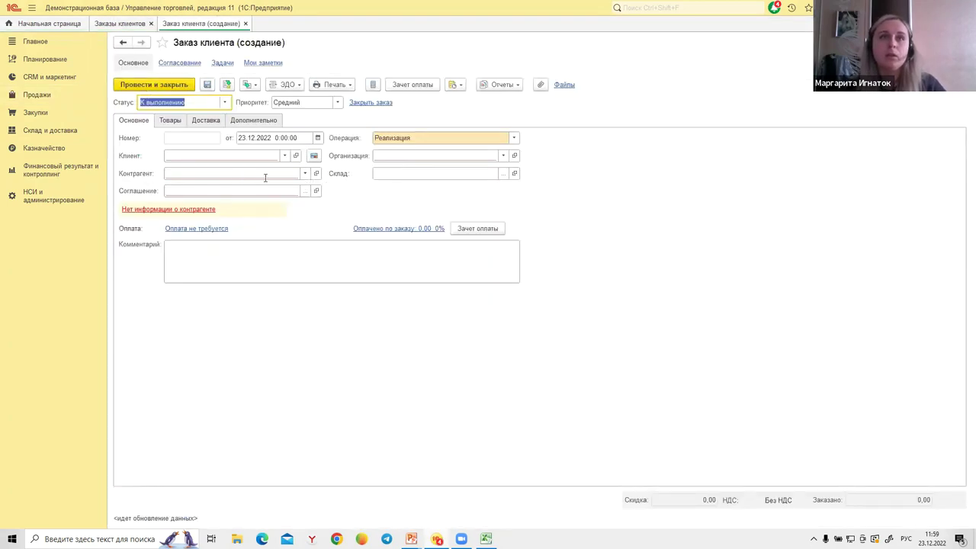
pyautogui.click(186, 155)
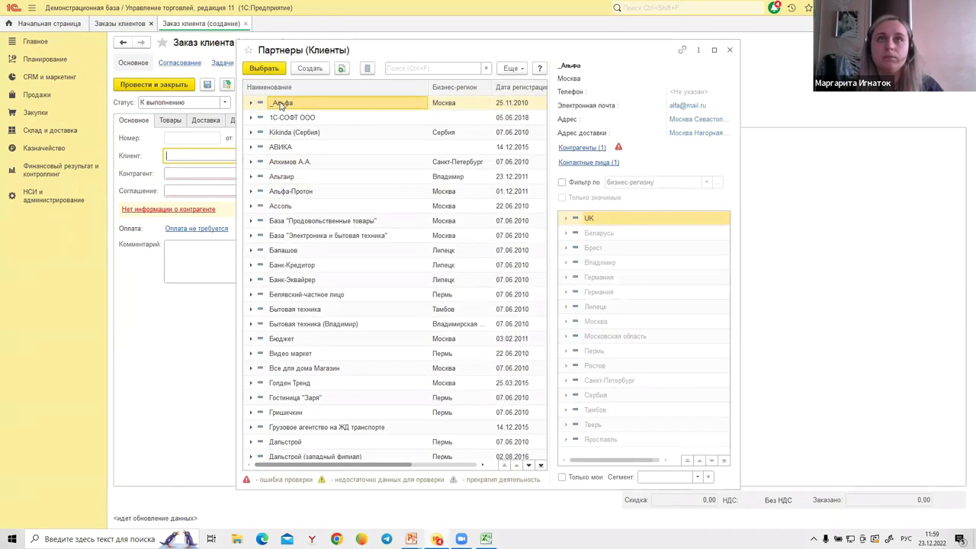
pyautogui.doubleClick(280, 103)
# Set the customer order's agreement to _Оптовые продажи (предоплата).
pyautogui.click(224, 192)
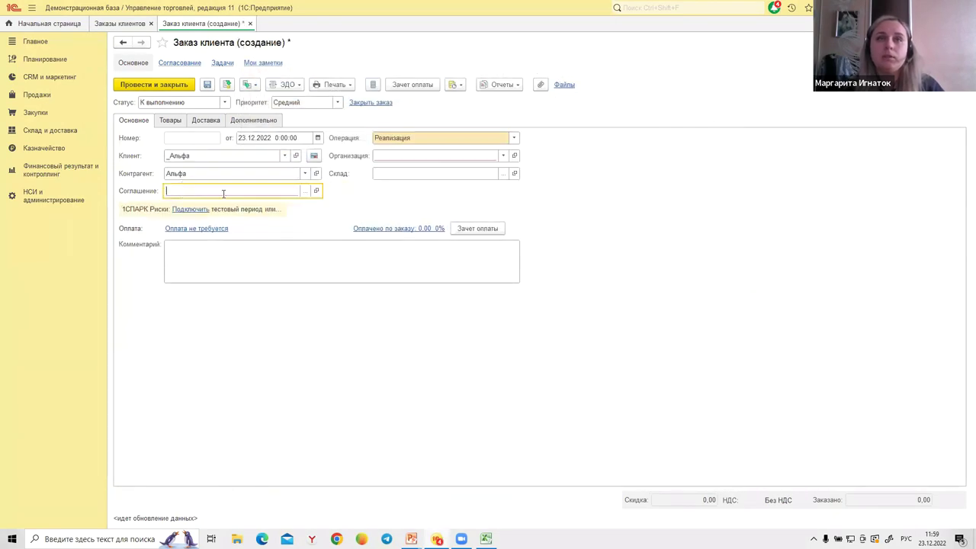
pyautogui.click(306, 190)
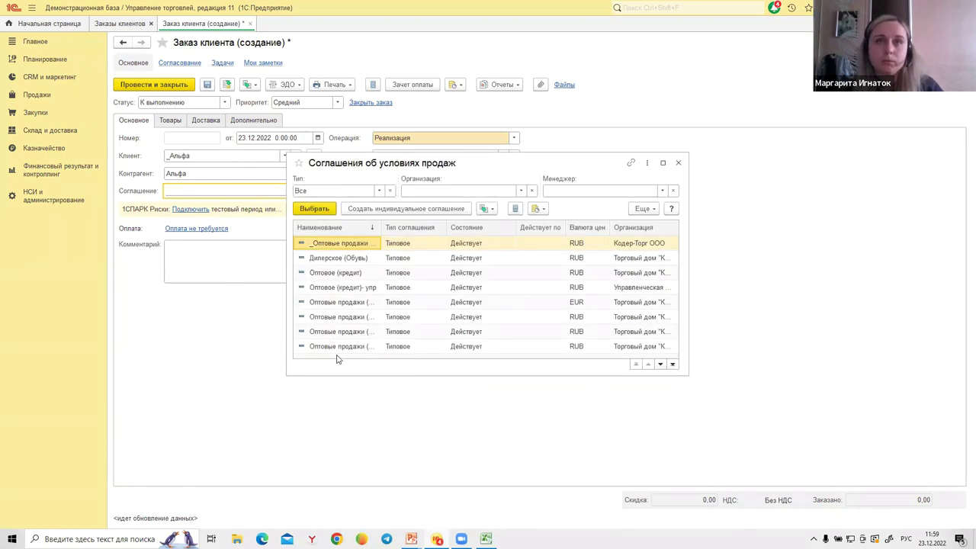
pyautogui.doubleClick(329, 245)
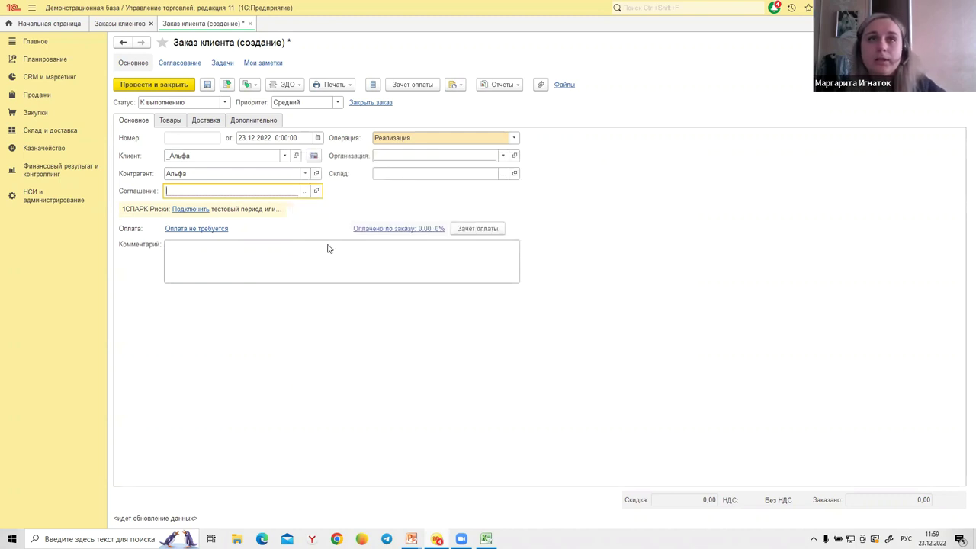
# Open the order's selected agreement, review its payment, supply and pricing terms under Условия продаж, and close it.
pyautogui.click(316, 192)
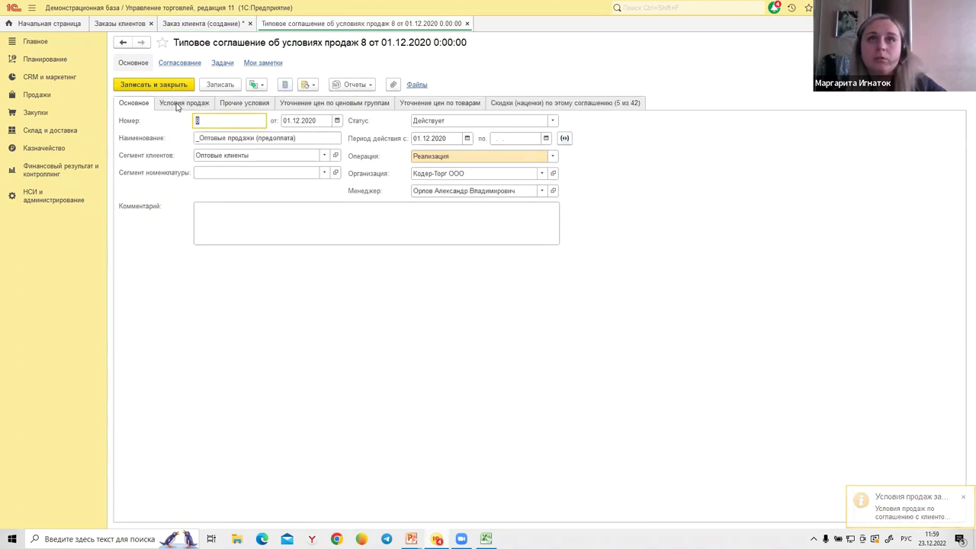
pyautogui.click(183, 103)
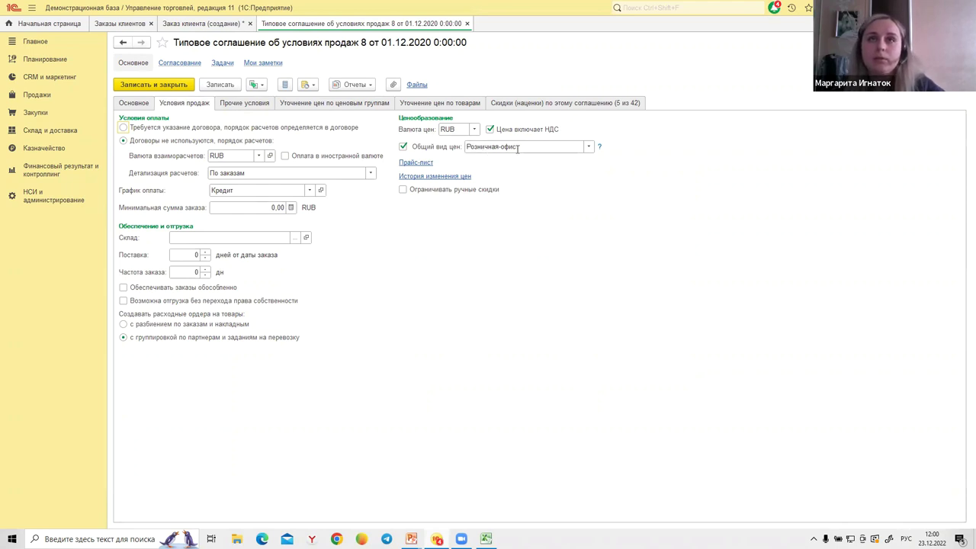
pyautogui.click(467, 23)
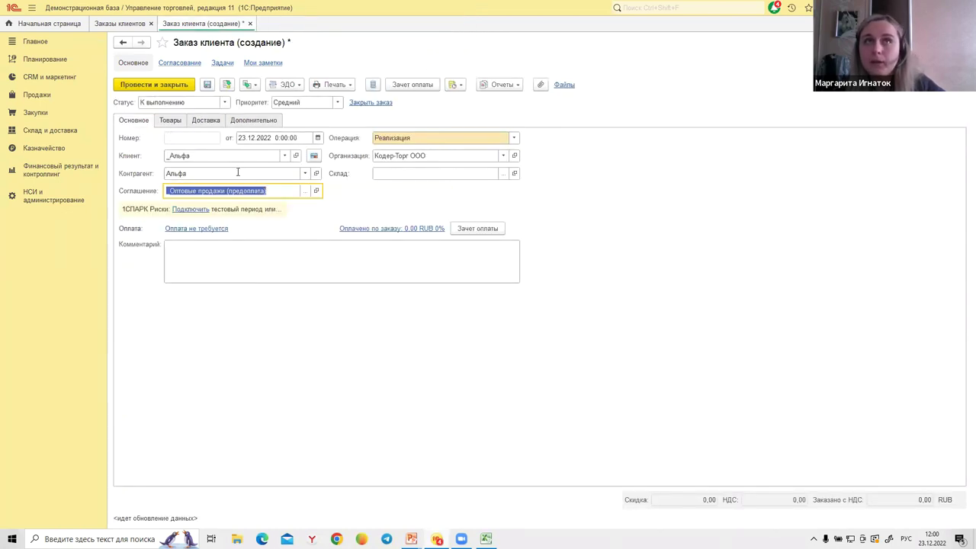
# Set the customer order's warehouse to Кодер-офис (Москва).
pyautogui.click(501, 174)
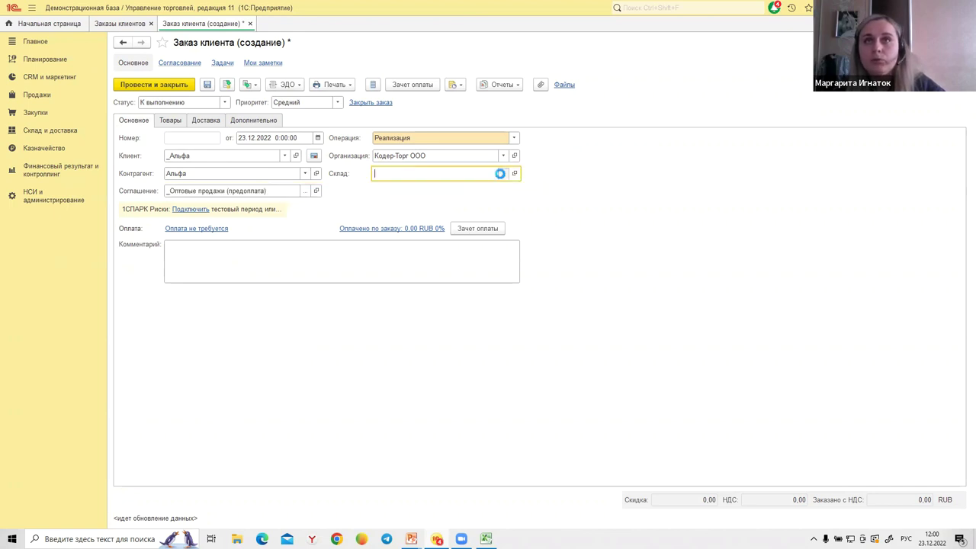
pyautogui.click(296, 206)
pyautogui.doubleClick(340, 250)
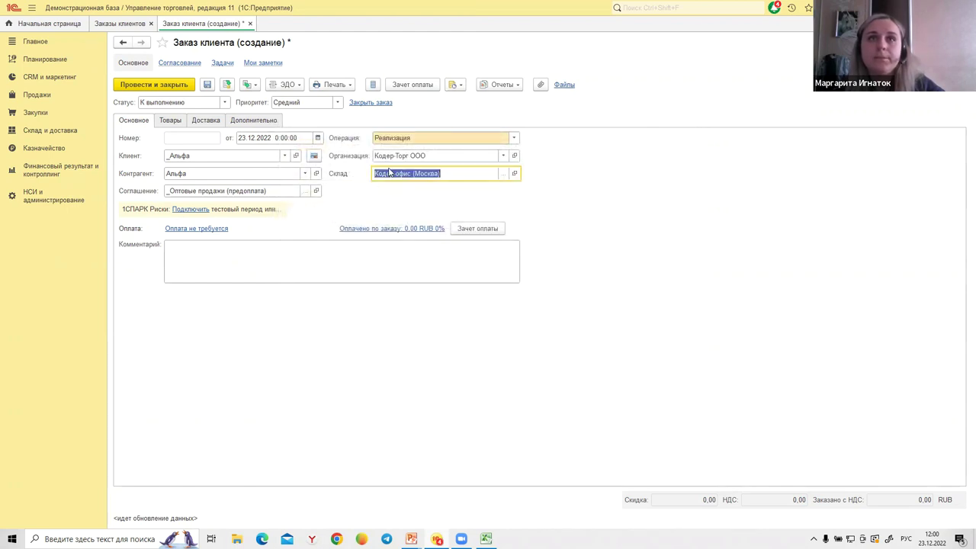
# Open product selection for the order's goods and pick 1С Бухгалтерия предприятия ПРОФ from Вебинар (демо) > Программное обеспечение.
pyautogui.click(176, 122)
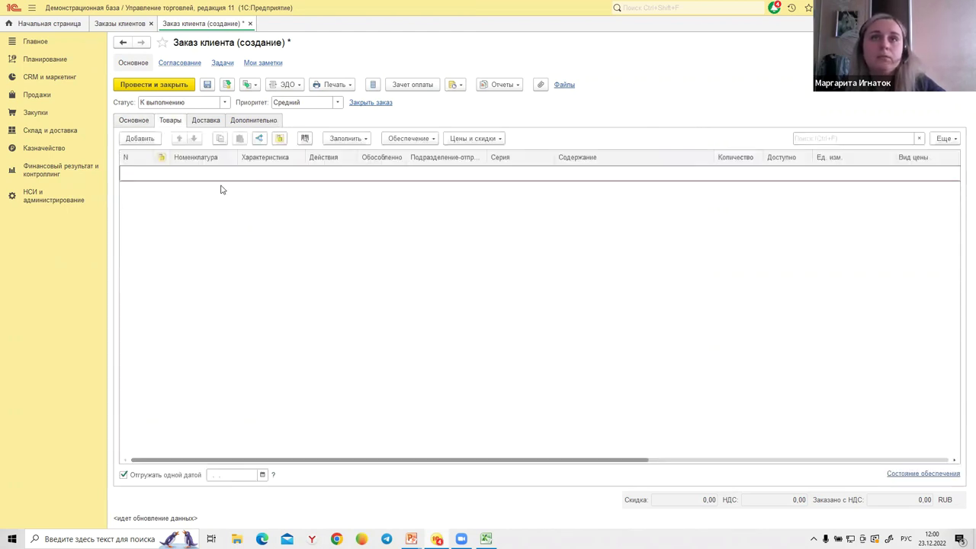
pyautogui.click(351, 142)
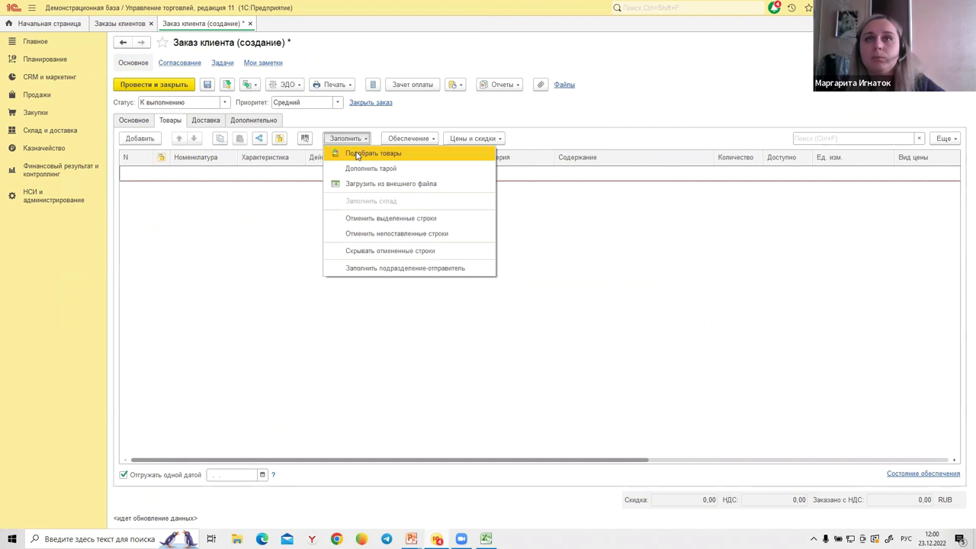
pyautogui.click(357, 154)
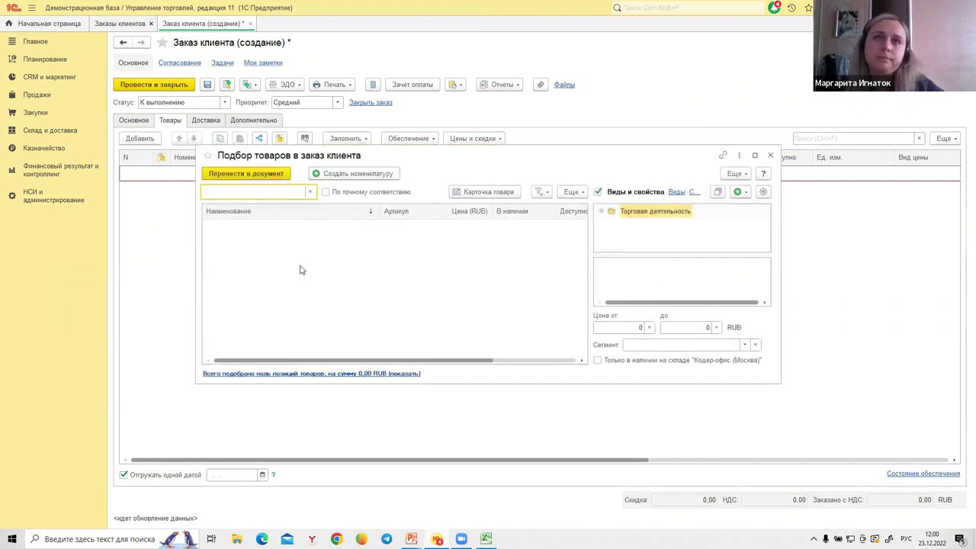
pyautogui.click(755, 155)
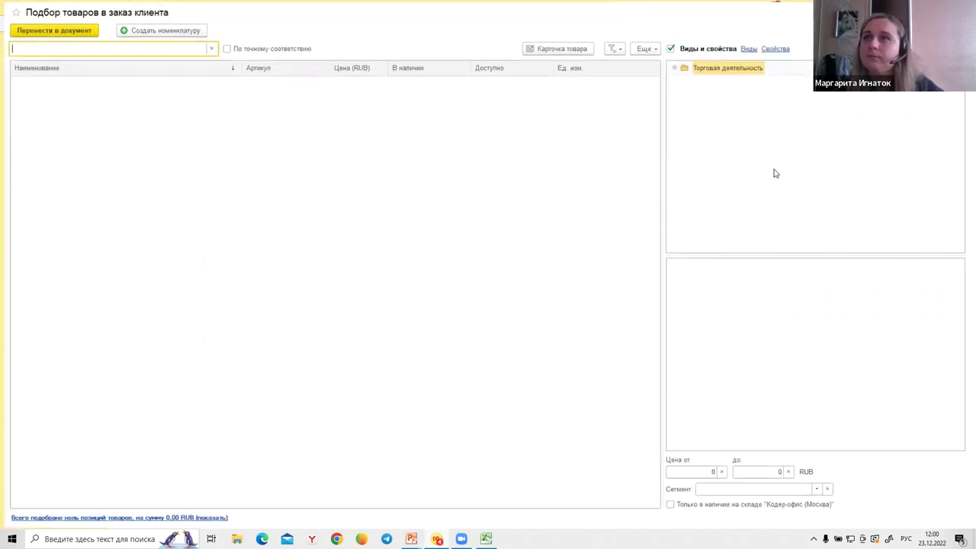
pyautogui.click(673, 67)
pyautogui.doubleClick(717, 81)
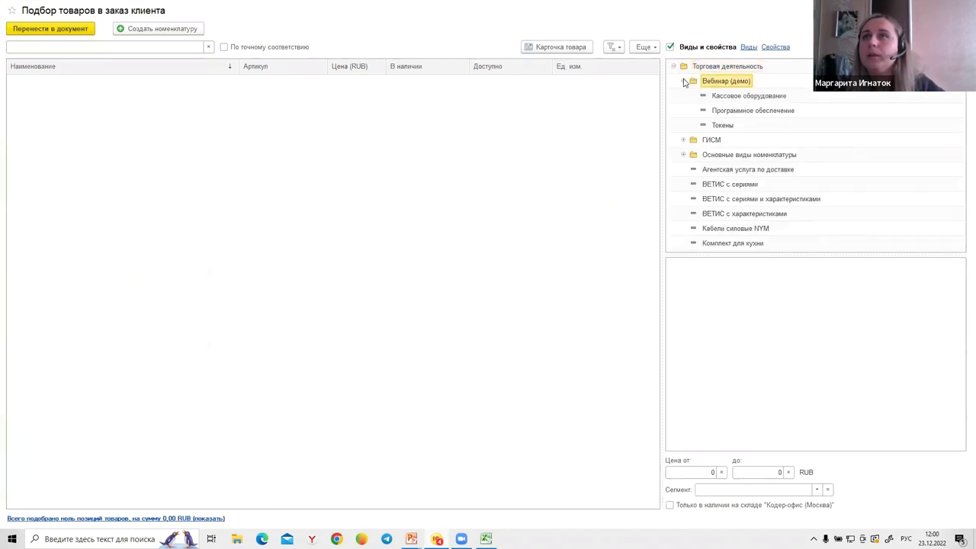
pyautogui.click(746, 113)
pyautogui.click(93, 82)
pyautogui.doubleClick(93, 82)
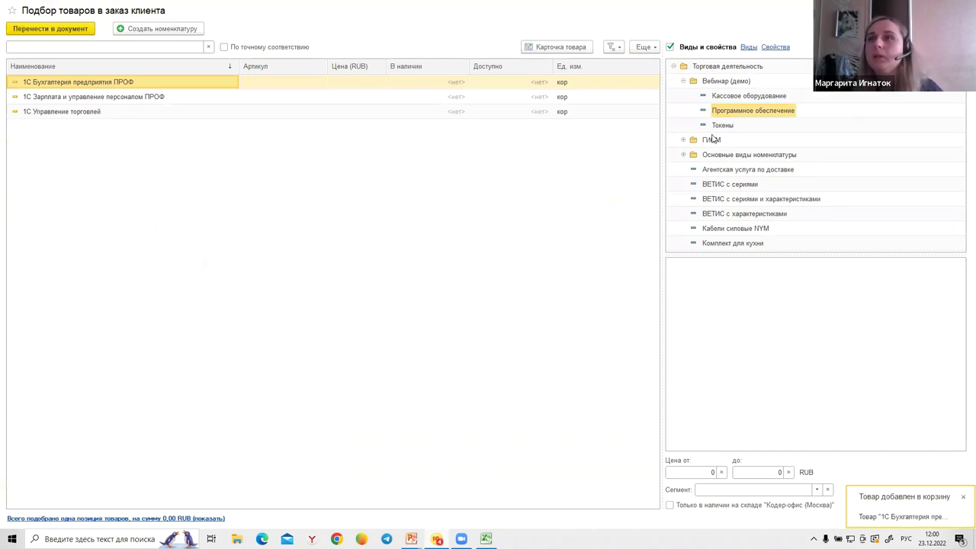
# Pick АТОЛ 30Ф from Кассовое оборудование, show the selected items, and transfer them to the customer order.
pyautogui.click(738, 99)
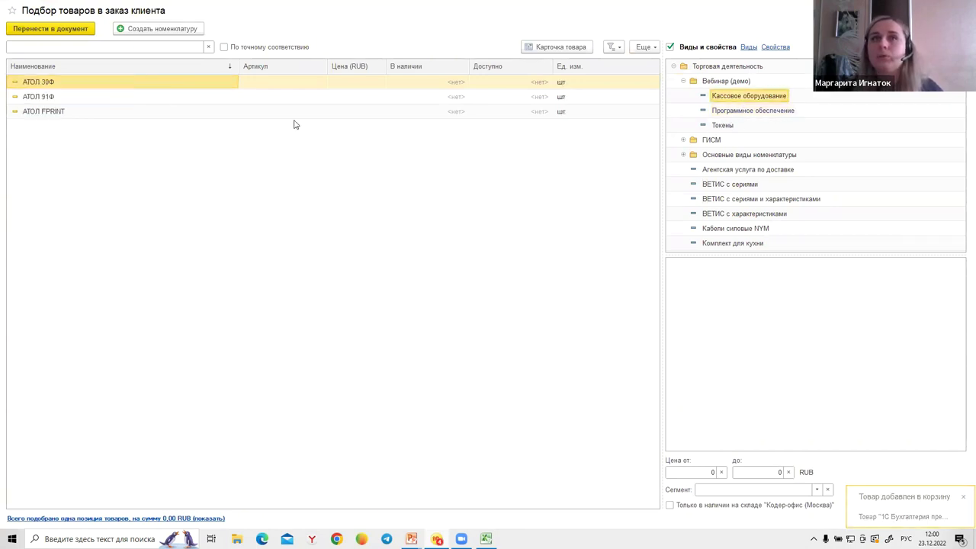
pyautogui.doubleClick(65, 84)
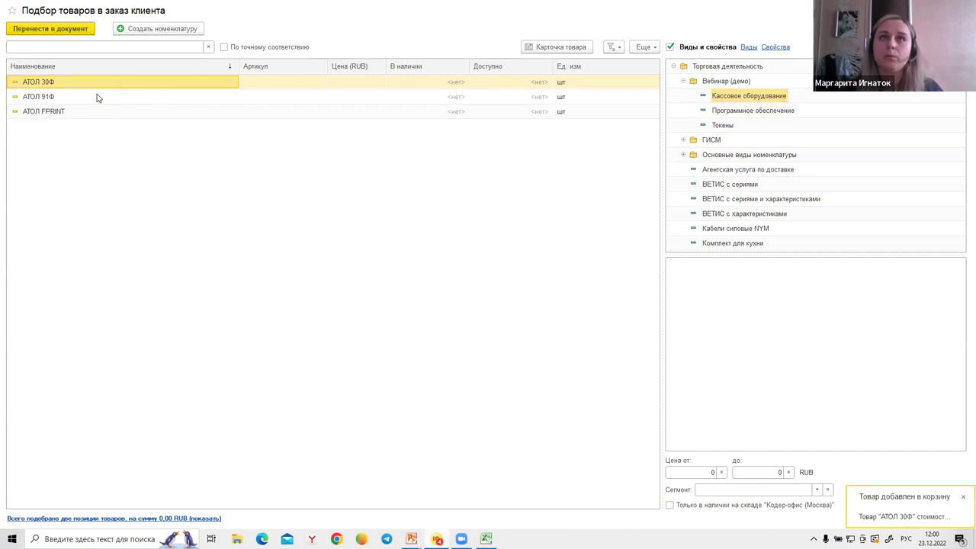
pyautogui.click(177, 519)
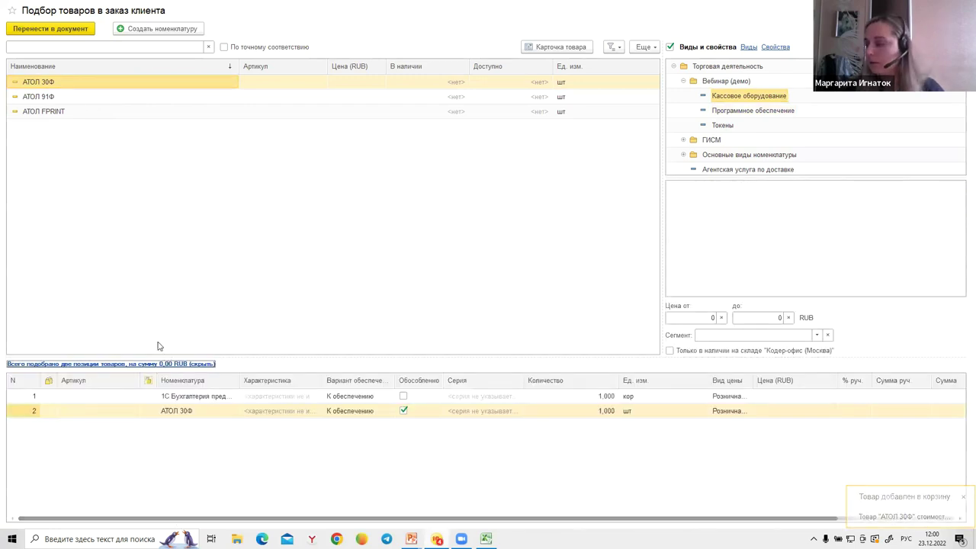
pyautogui.click(66, 34)
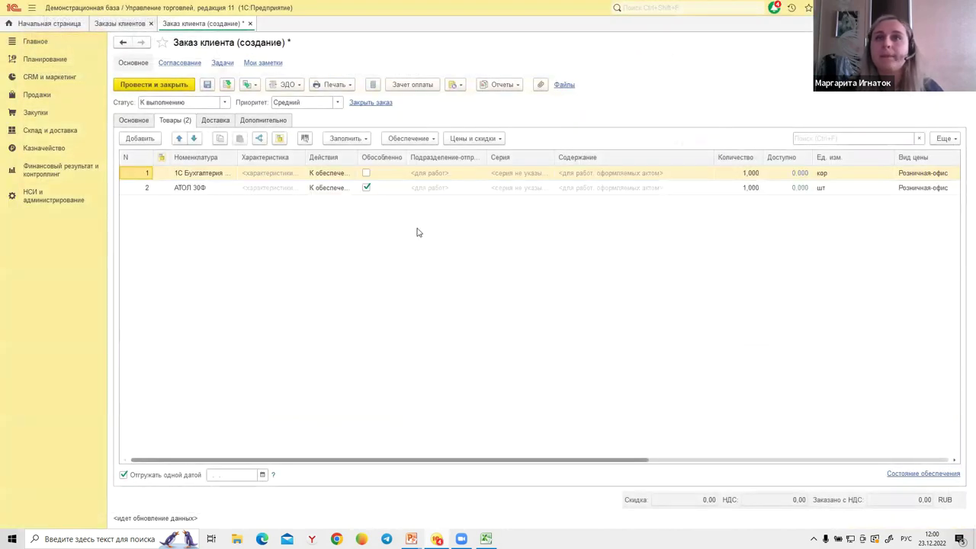
# Open the АТОЛ 30Ф product card, examine the default supply values of its kind Кассовое оборудование, and return to the order.
pyautogui.click(339, 192)
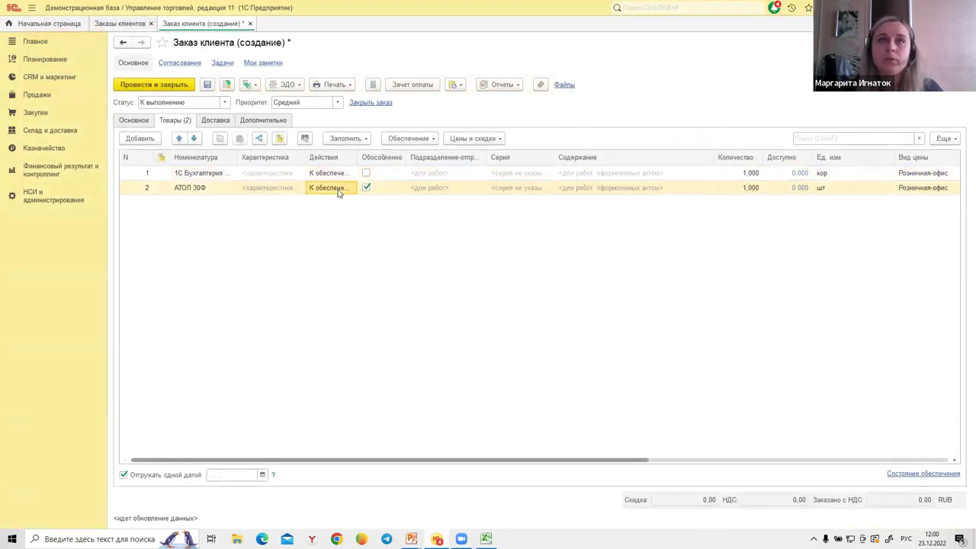
pyautogui.moveTo(358, 157); pyautogui.dragTo(483, 158)
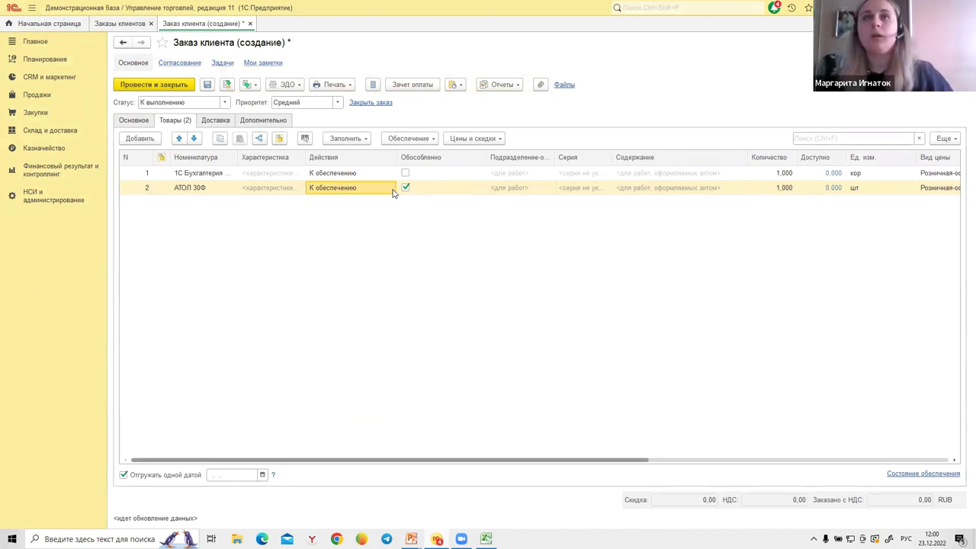
pyautogui.click(223, 191)
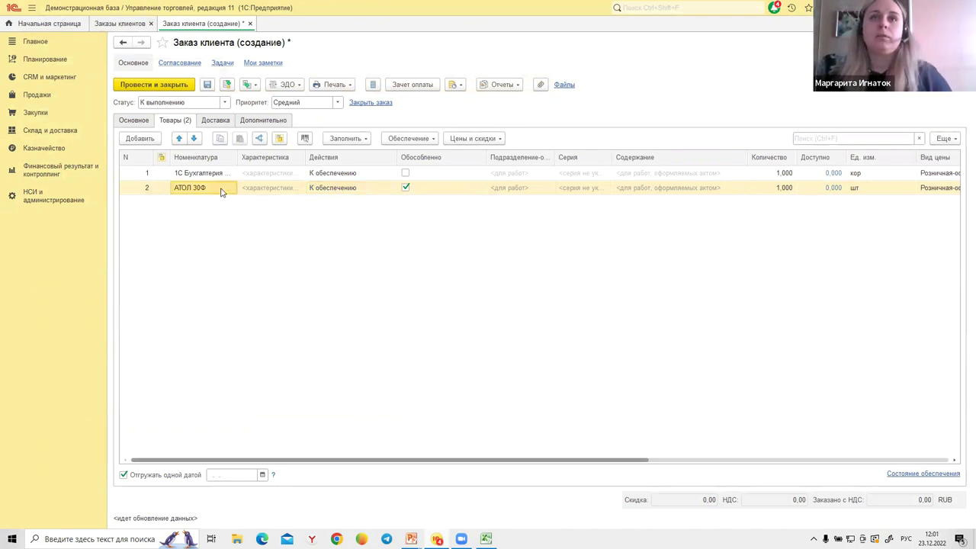
pyautogui.click(235, 192)
pyautogui.click(232, 187)
pyautogui.click(178, 81)
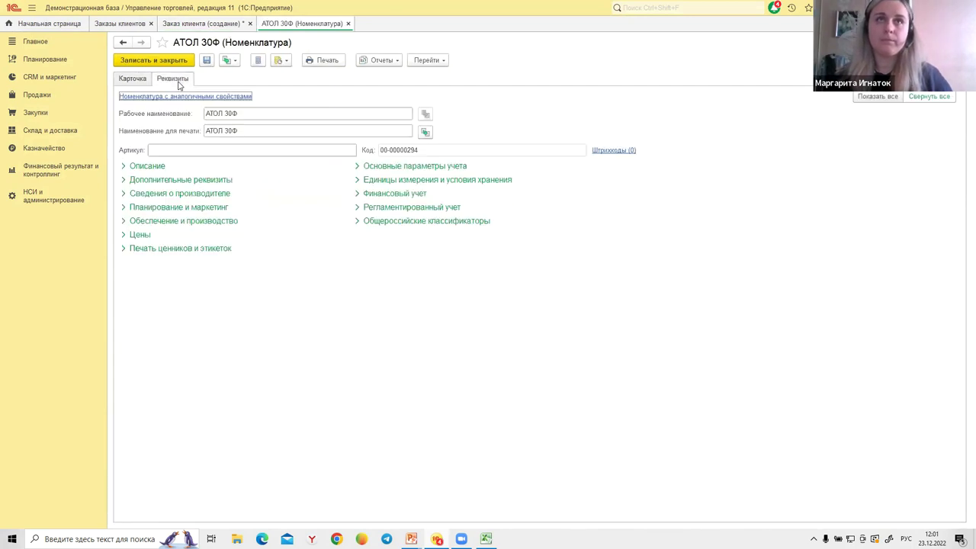
pyautogui.click(382, 166)
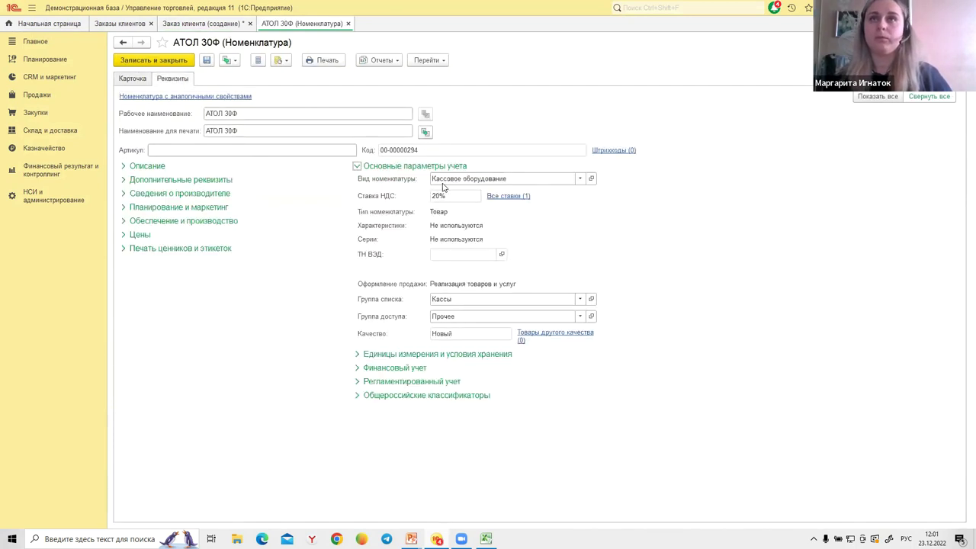
pyautogui.click(592, 180)
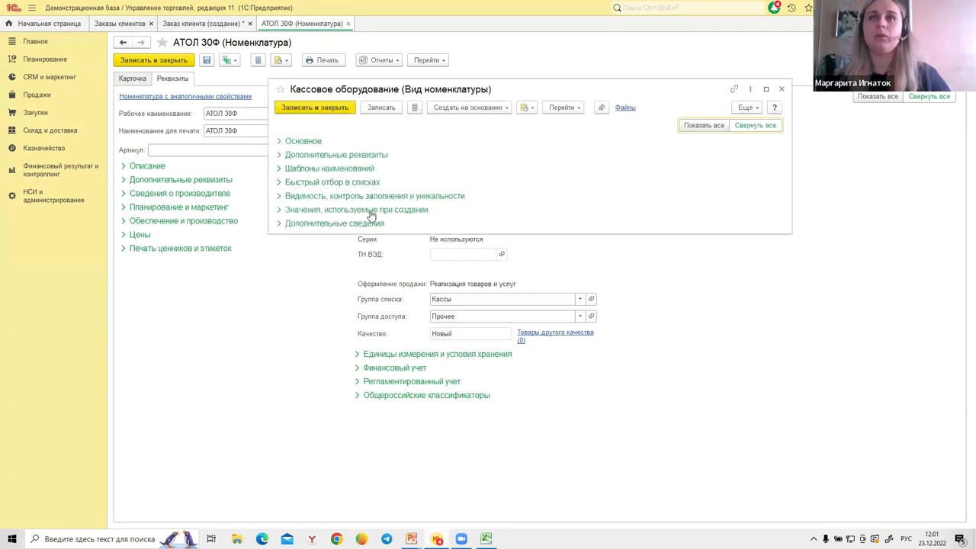
pyautogui.click(293, 218)
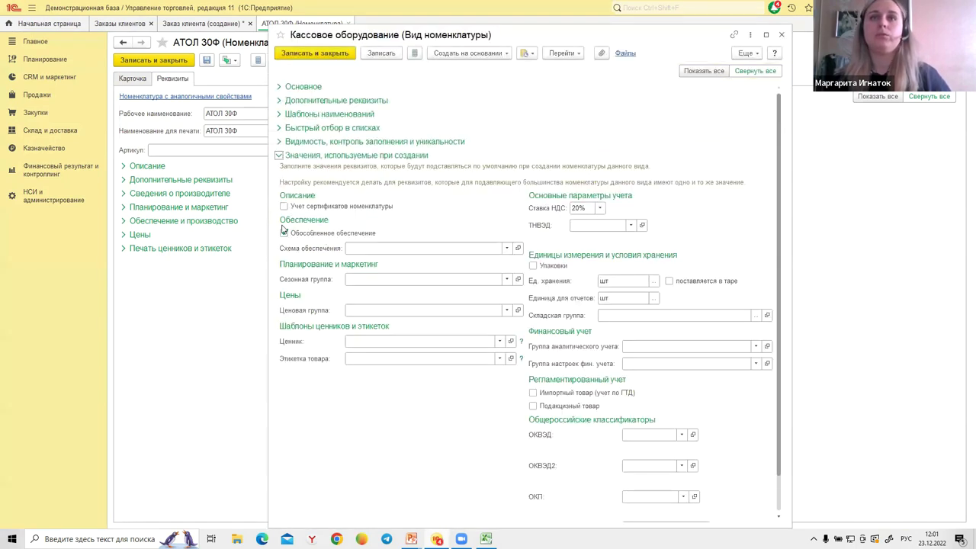
pyautogui.click(781, 34)
pyautogui.click(348, 23)
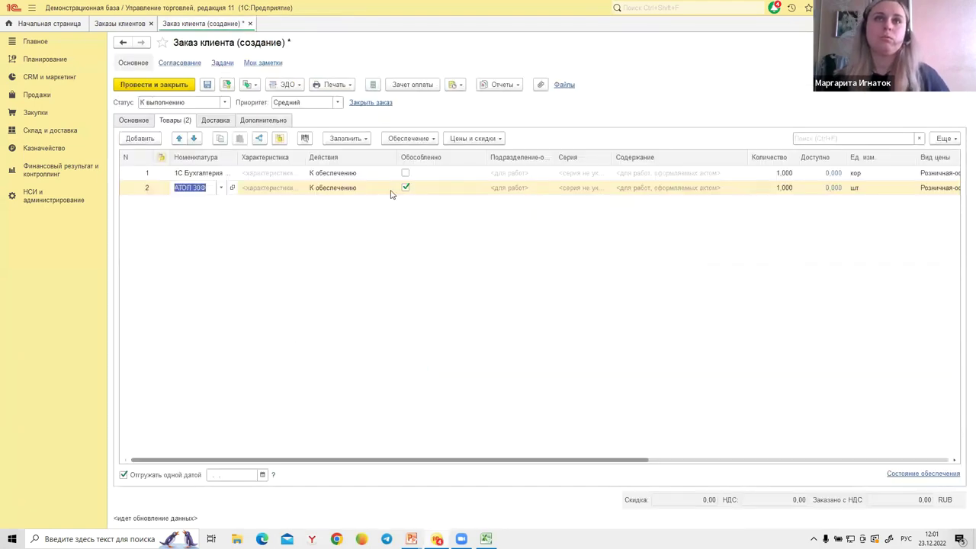
# Turn off Обособленно for АТОЛ 30Ф and look through the supply actions offered for the 1С Бухгалтерия line.
pyautogui.click(406, 192)
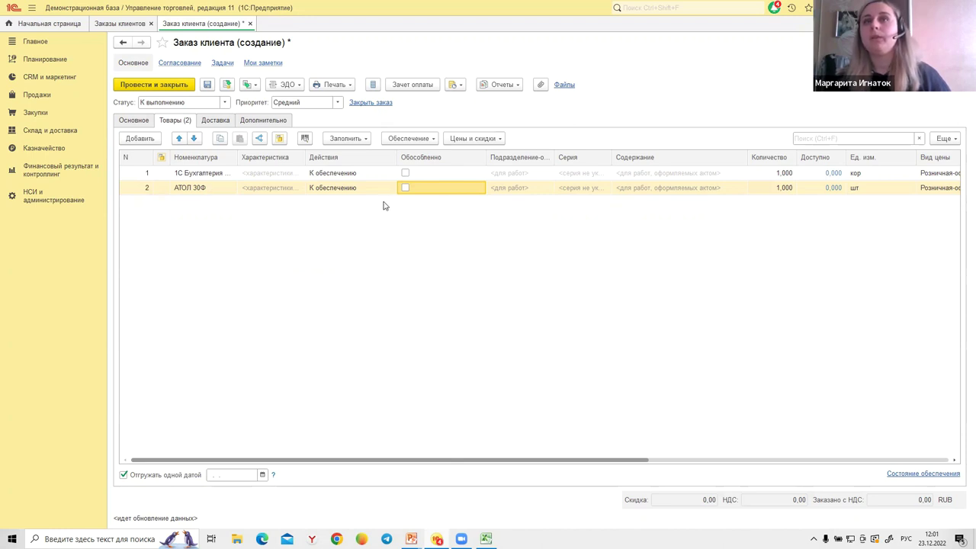
pyautogui.click(378, 176)
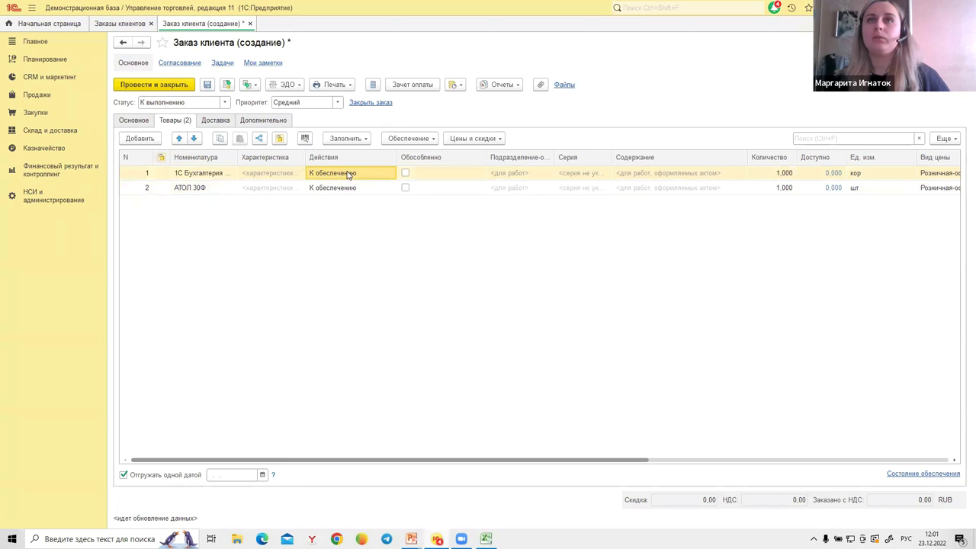
pyautogui.click(360, 172)
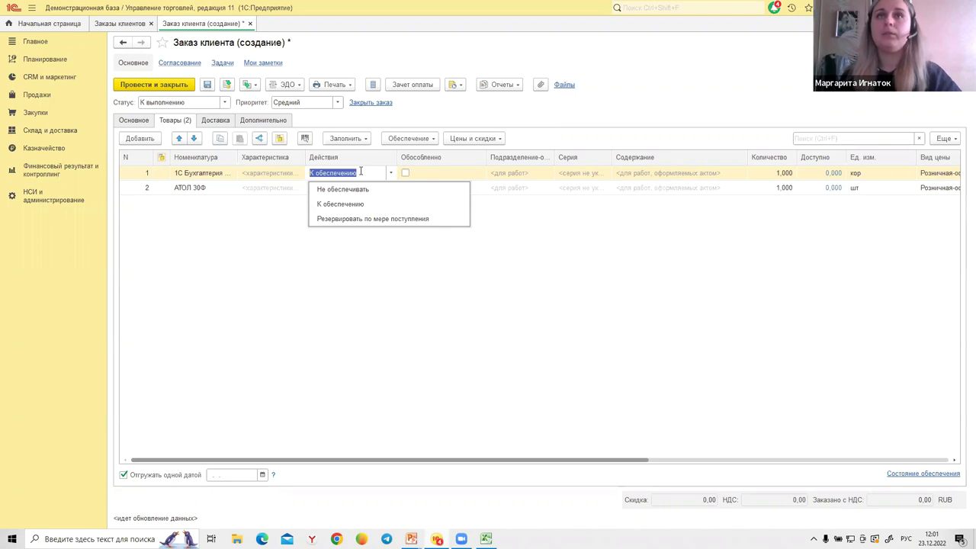
pyautogui.click(360, 172)
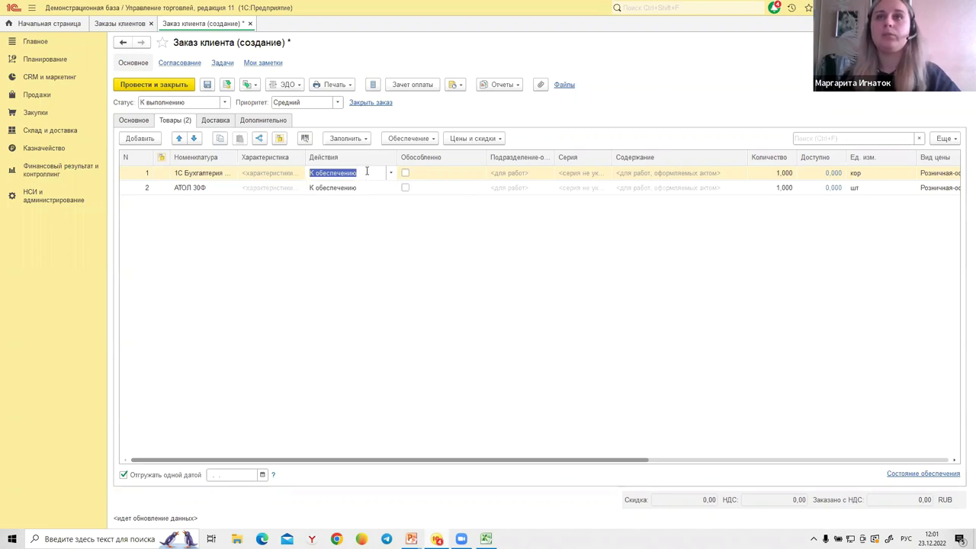
# Check the available quantity of both products and choose К обеспечению as the action for the 1С Бухгалтерия line.
pyautogui.click(834, 174)
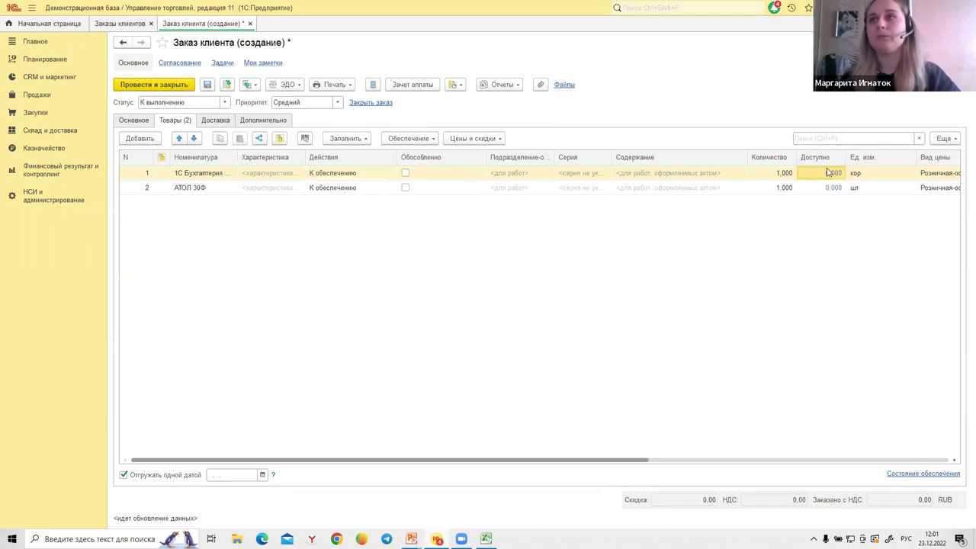
pyautogui.click(833, 189)
pyautogui.click(831, 174)
pyautogui.click(832, 189)
pyautogui.click(371, 174)
pyautogui.click(372, 175)
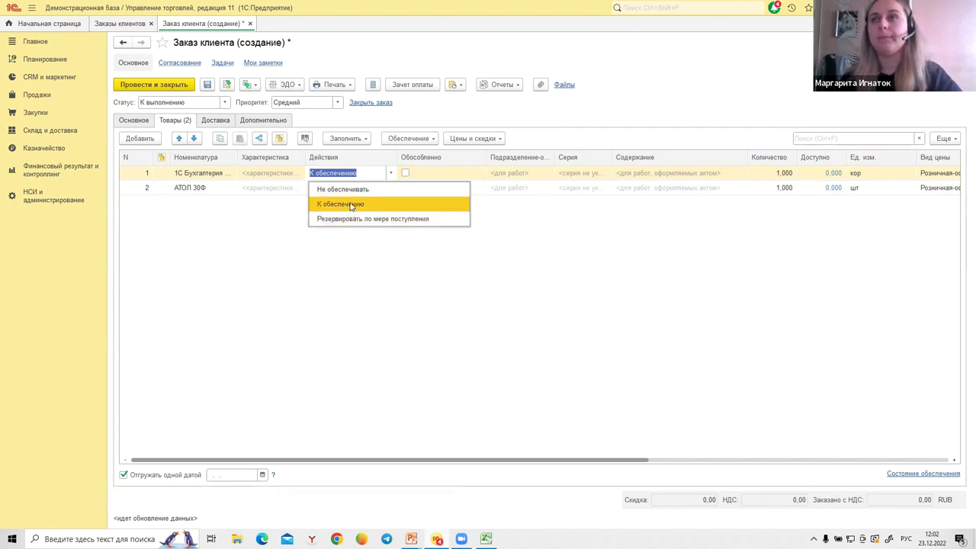
pyautogui.click(350, 205)
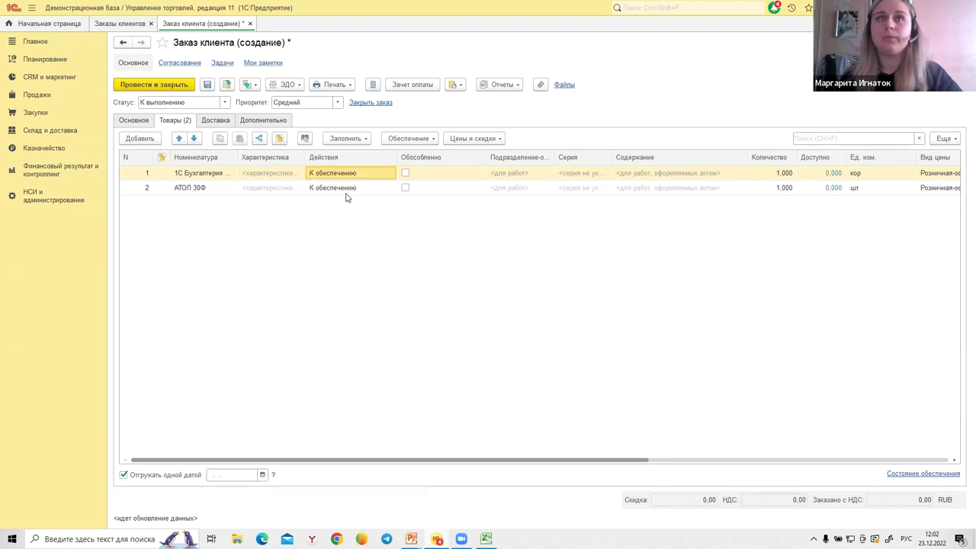
# Review the order's status options and its additional and delivery details, and return to the product list.
pyautogui.click(224, 102)
pyautogui.click(223, 102)
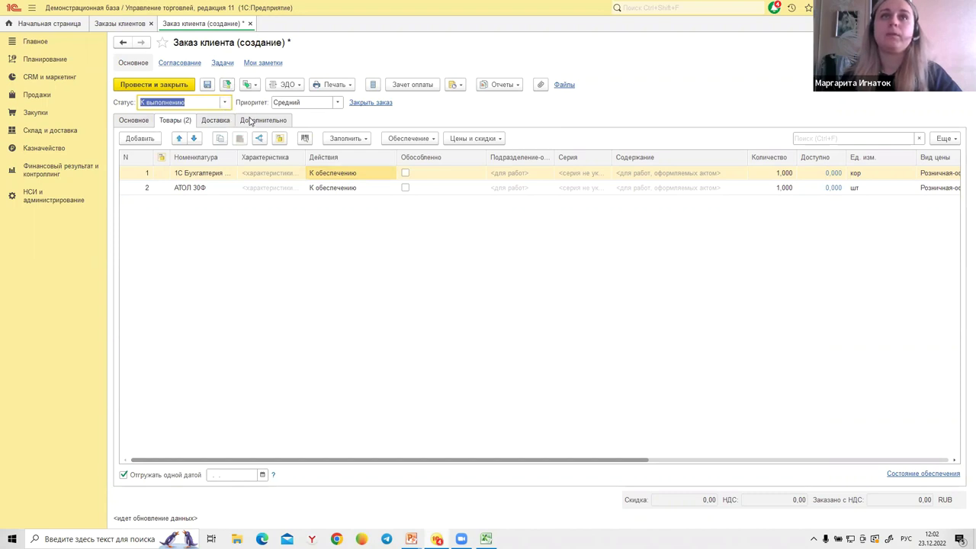
pyautogui.click(248, 123)
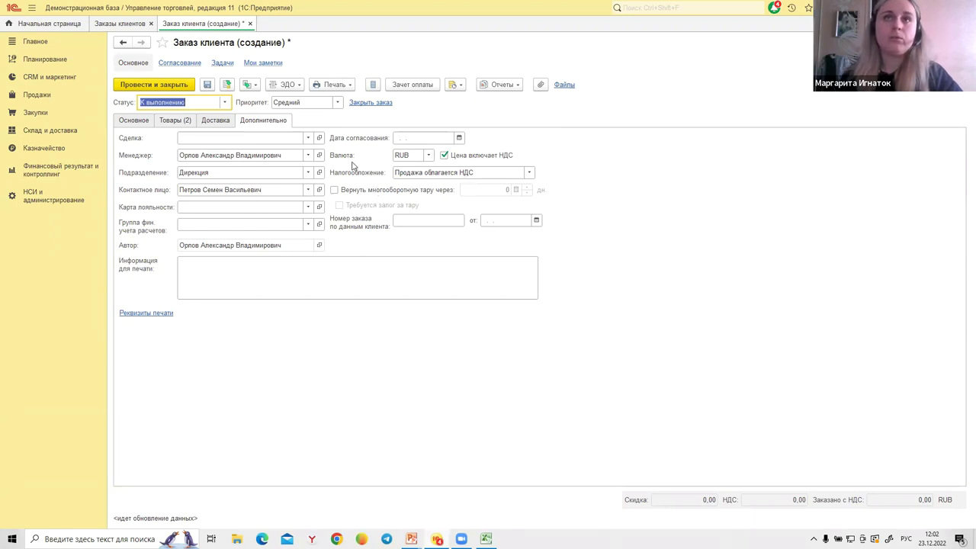
pyautogui.click(207, 124)
pyautogui.click(186, 125)
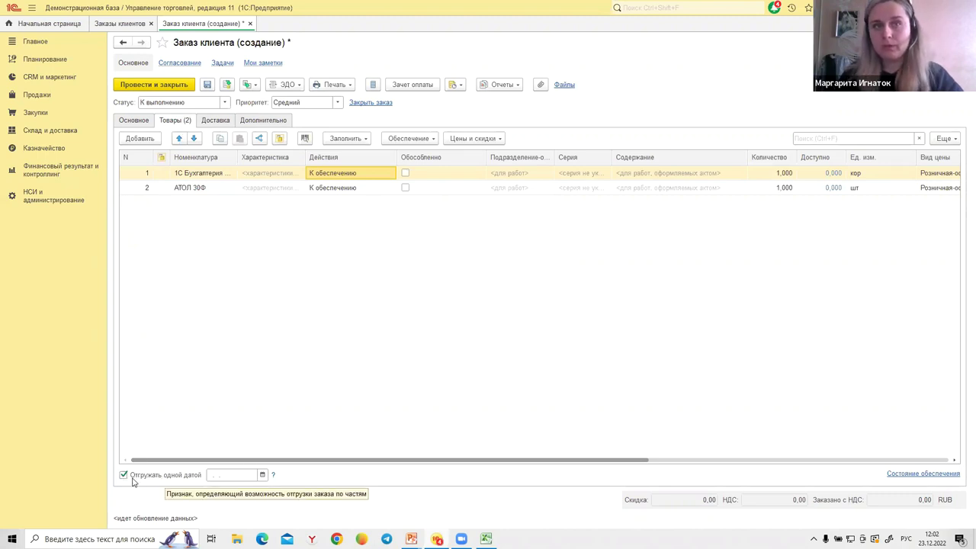
# Set the order's single shipment date to 26.12.2022, try to post the order, and dismiss the messages.
pyautogui.click(262, 476)
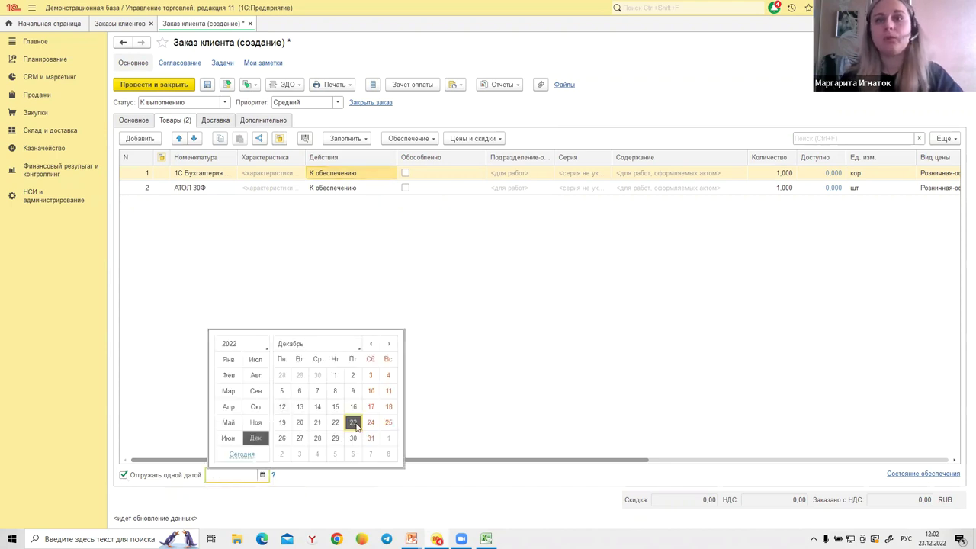
pyautogui.click(282, 439)
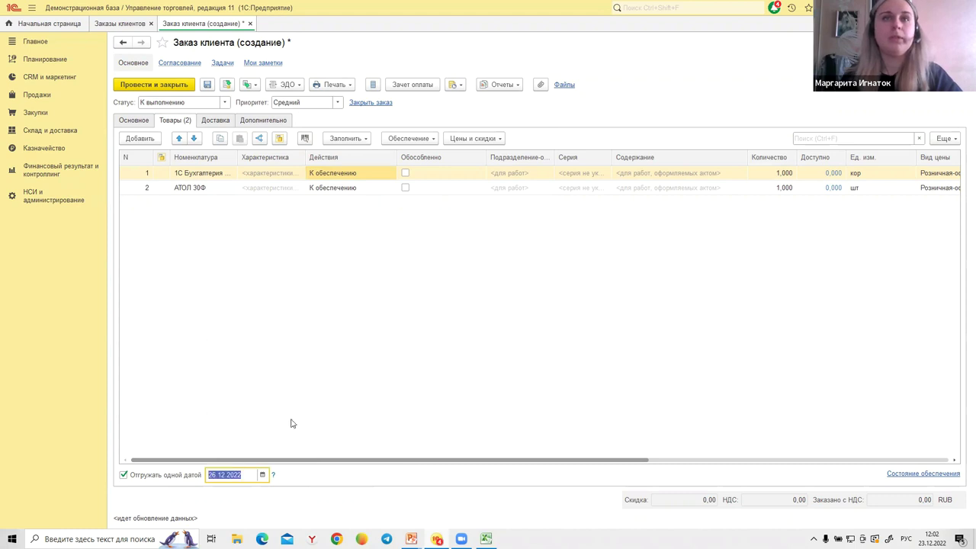
pyautogui.click(228, 85)
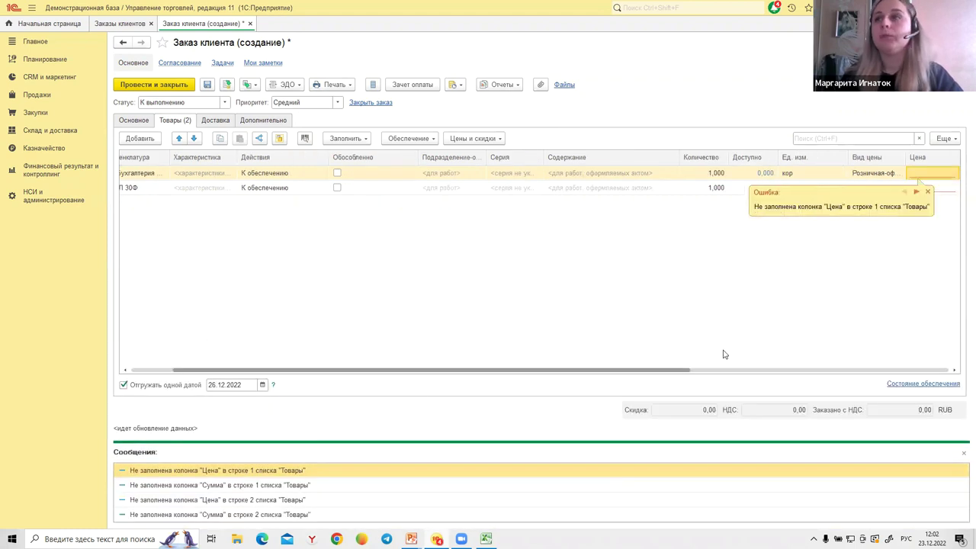
pyautogui.click(964, 453)
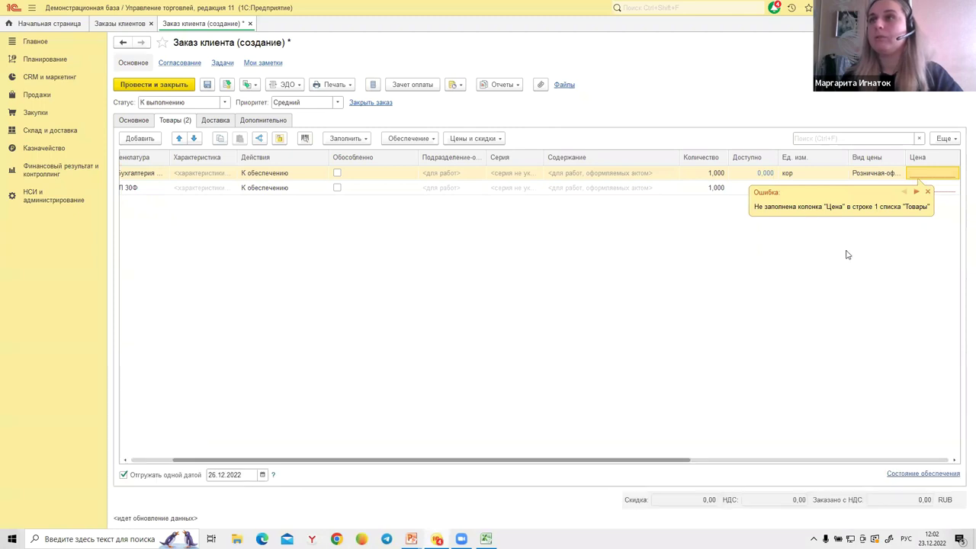
pyautogui.click(927, 192)
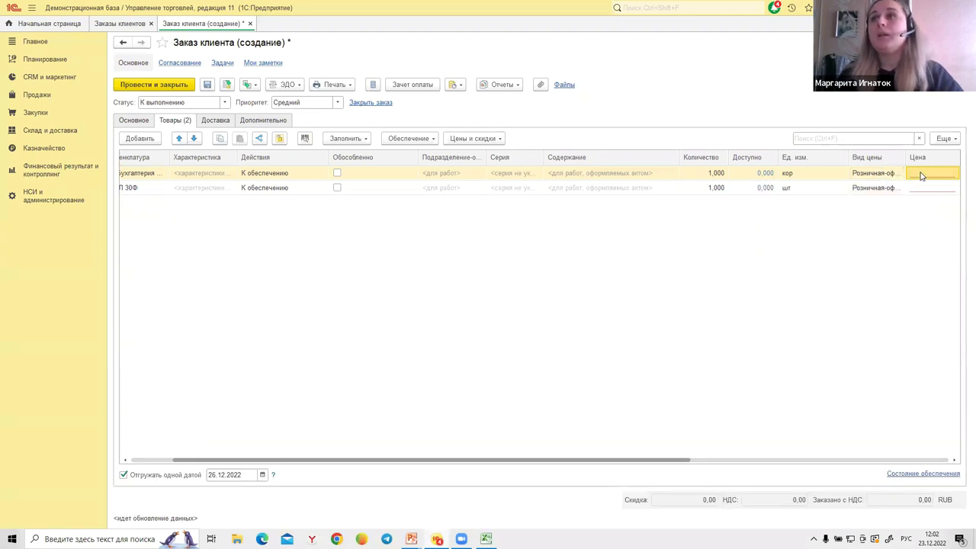
# Check the price and amount columns of the order's product lines, widening the Вид цены column to read it in full.
pyautogui.moveTo(675, 458); pyautogui.dragTo(848, 459)
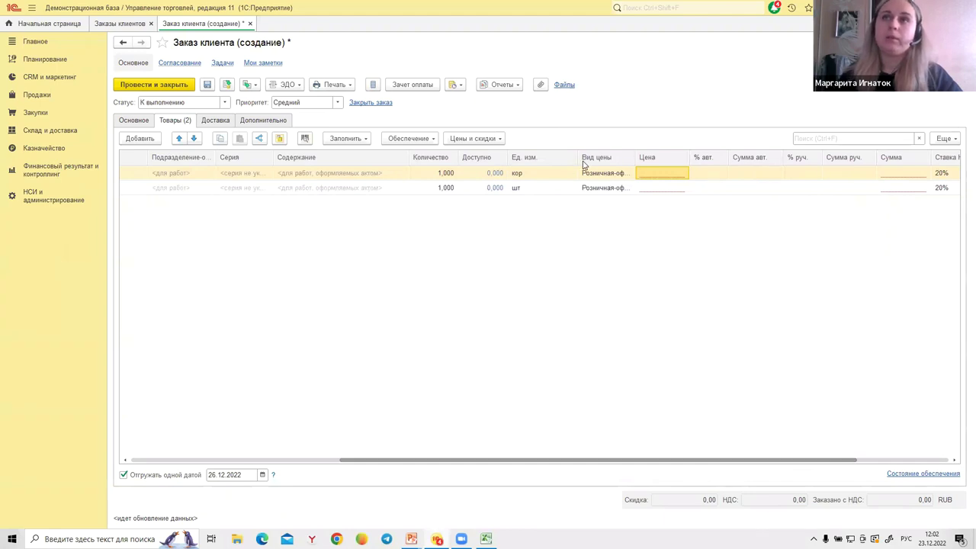
pyautogui.moveTo(578, 164); pyautogui.dragTo(554, 164)
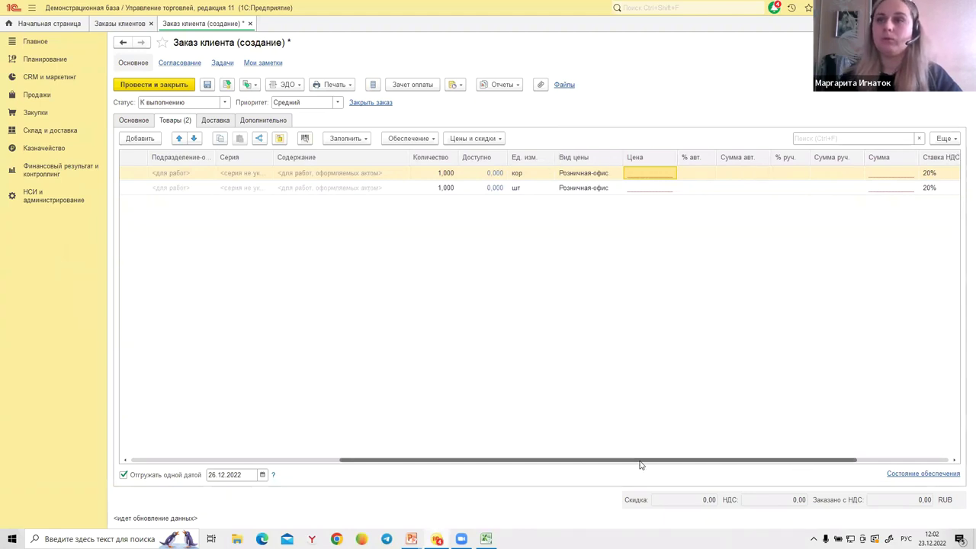
pyautogui.moveTo(637, 459); pyautogui.dragTo(366, 460)
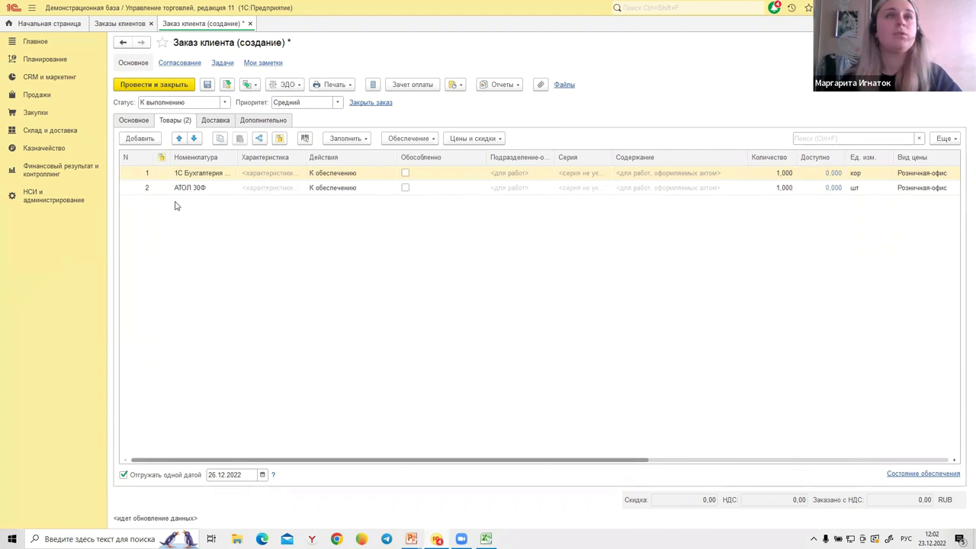
# Open the price list for 23.12.2022 and look through the Торговая деятельность groups in its parameter settings.
pyautogui.click(38, 96)
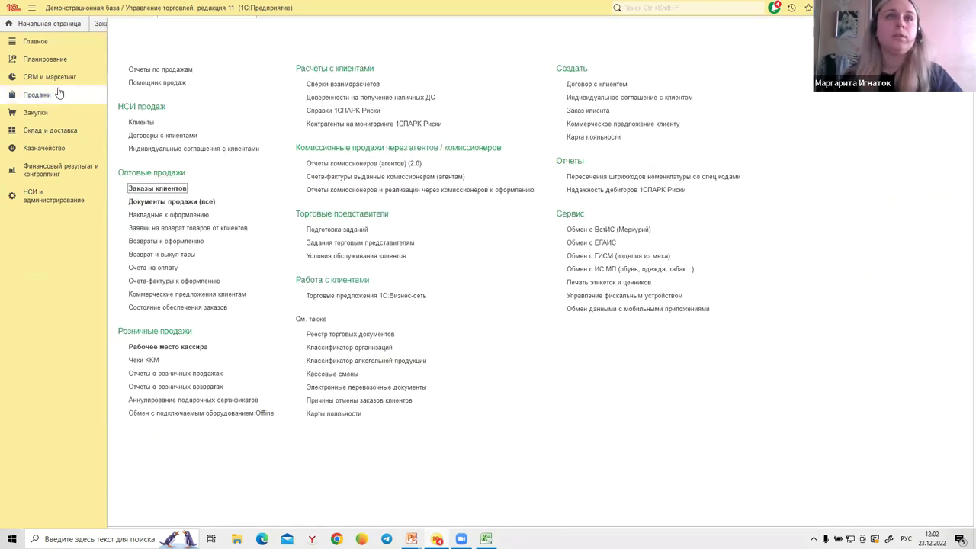
pyautogui.click(39, 77)
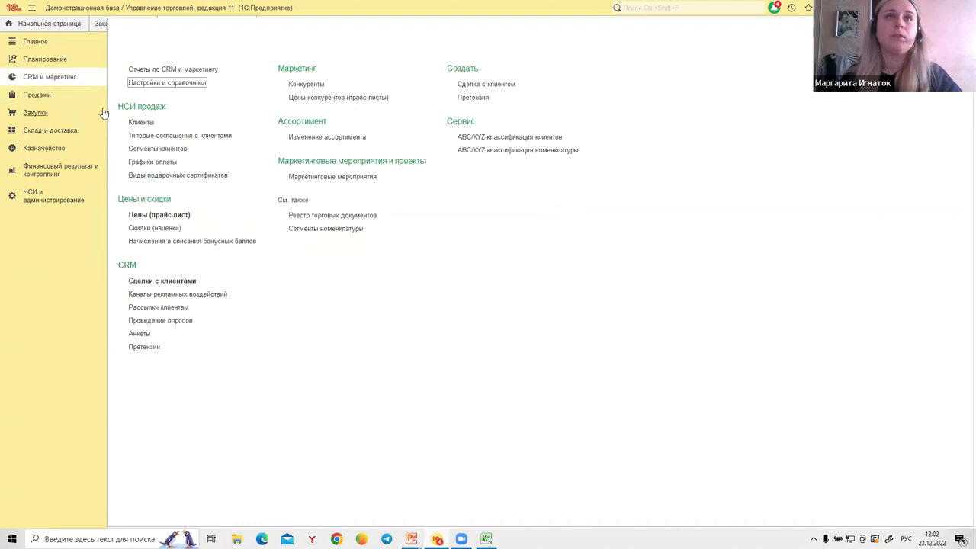
pyautogui.click(153, 215)
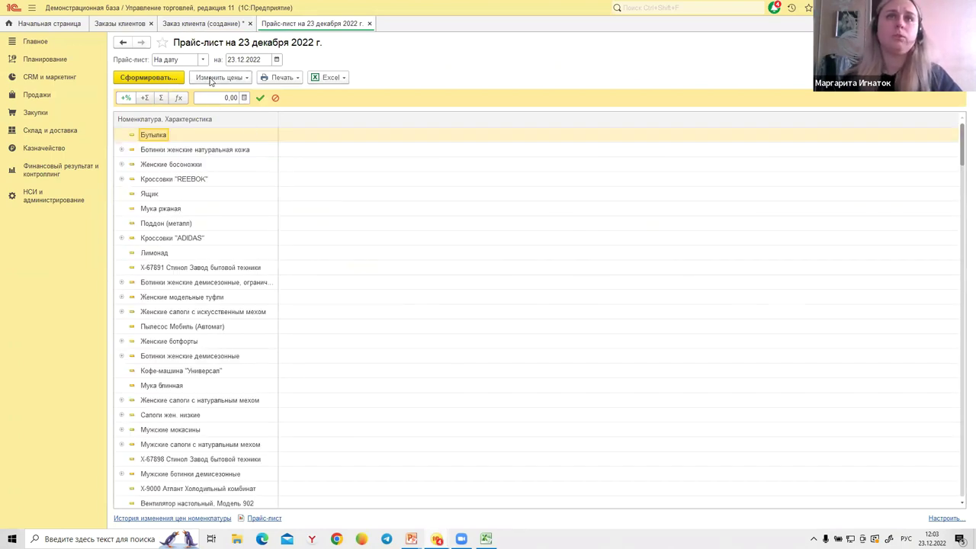
pyautogui.click(177, 79)
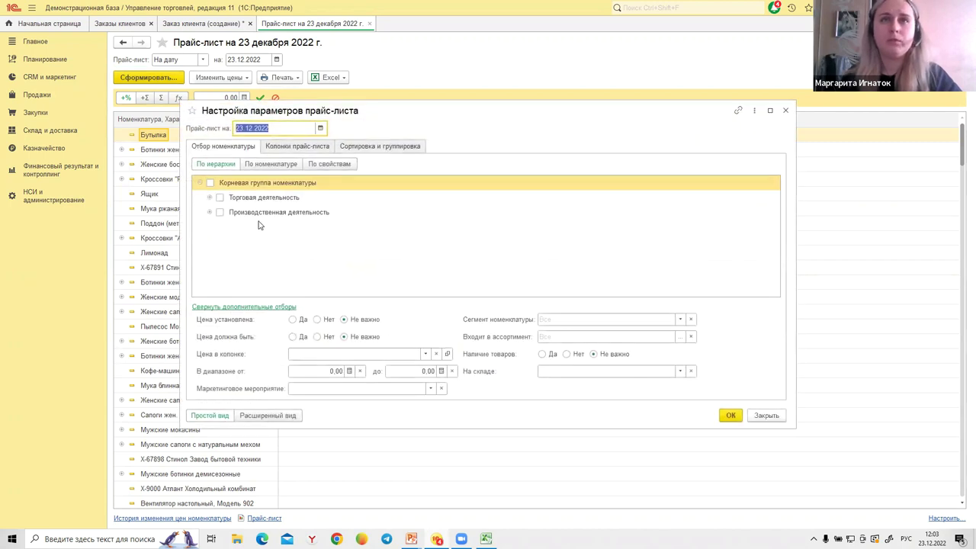
pyautogui.click(208, 198)
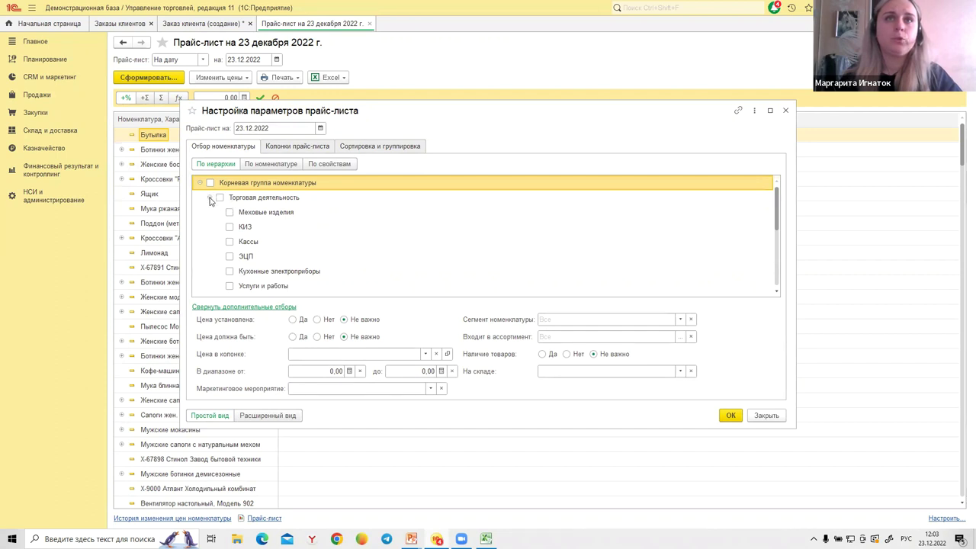
pyautogui.scroll(-1, 243, 229)
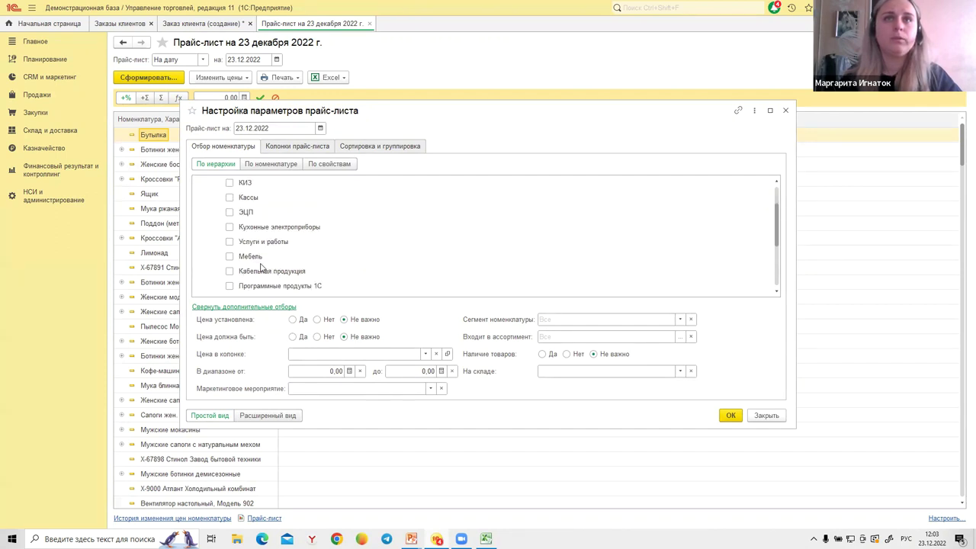
# Select price list products by item and pick АТОЛ 30Ф, АТОЛ 91Ф and АТОЛ FPRINT from Кассовое оборудование.
pyautogui.click(266, 167)
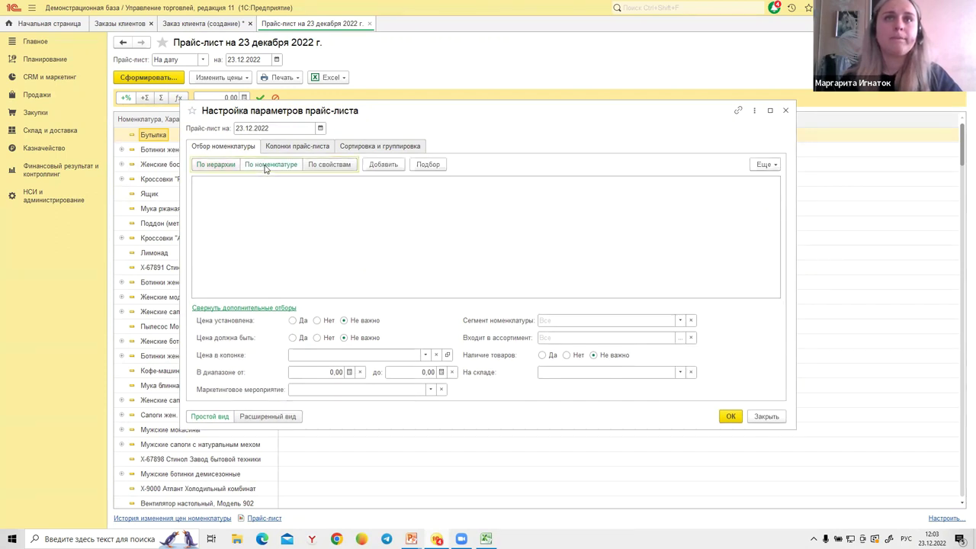
pyautogui.click(424, 164)
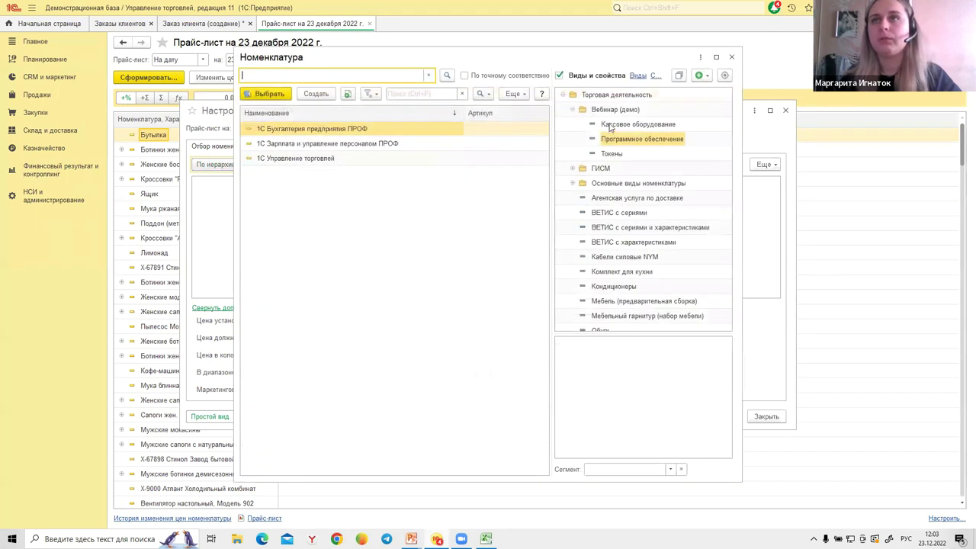
pyautogui.click(609, 127)
pyautogui.doubleClick(306, 129)
pyautogui.doubleClick(304, 145)
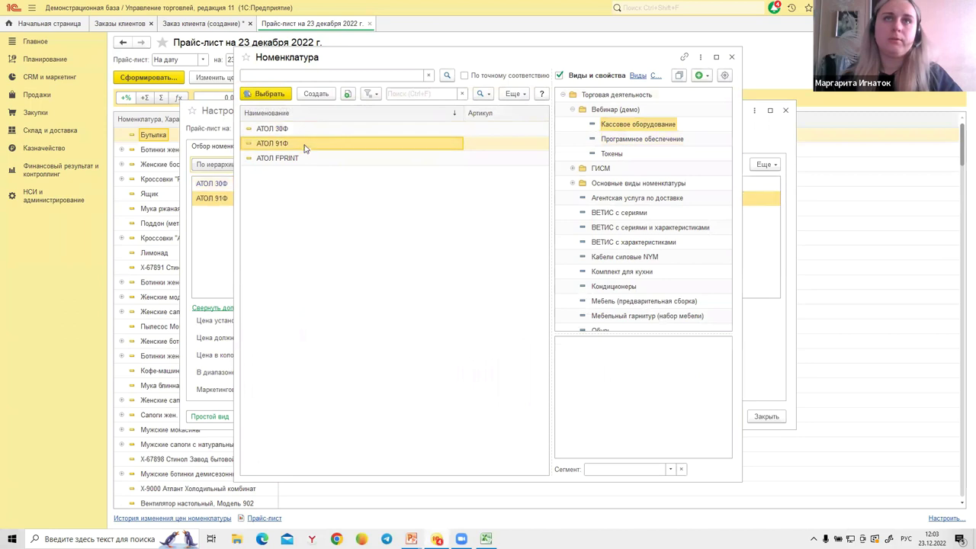
pyautogui.doubleClick(307, 158)
# Add 1С Бухгалтерия предприятия ПРОФ, 1С Зарплата и управление персоналом ПРОФ and 1С Управление торговлей from Программное обеспечение to the selection.
pyautogui.click(600, 141)
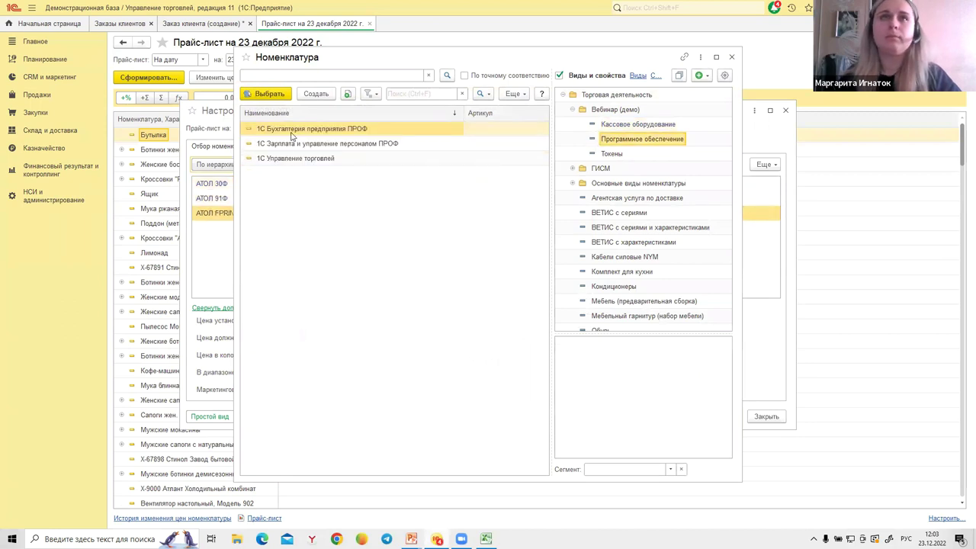
pyautogui.doubleClick(296, 131)
pyautogui.doubleClick(296, 145)
pyautogui.doubleClick(297, 159)
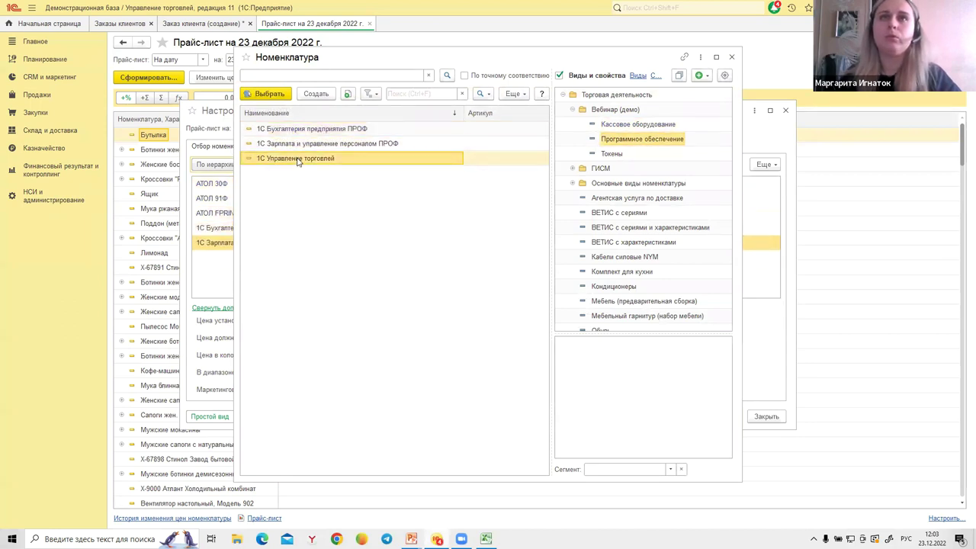
# Add Рутокен Lite and Рутокен ЭЦП 2.0 from Токены to the selection and finish picking products.
pyautogui.click(610, 155)
pyautogui.doubleClick(309, 129)
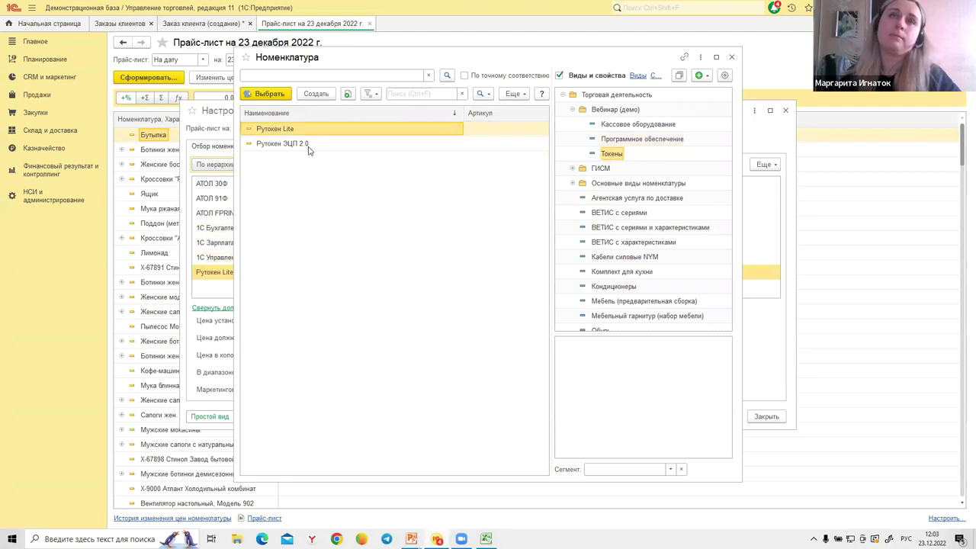
pyautogui.doubleClick(309, 144)
pyautogui.click(731, 57)
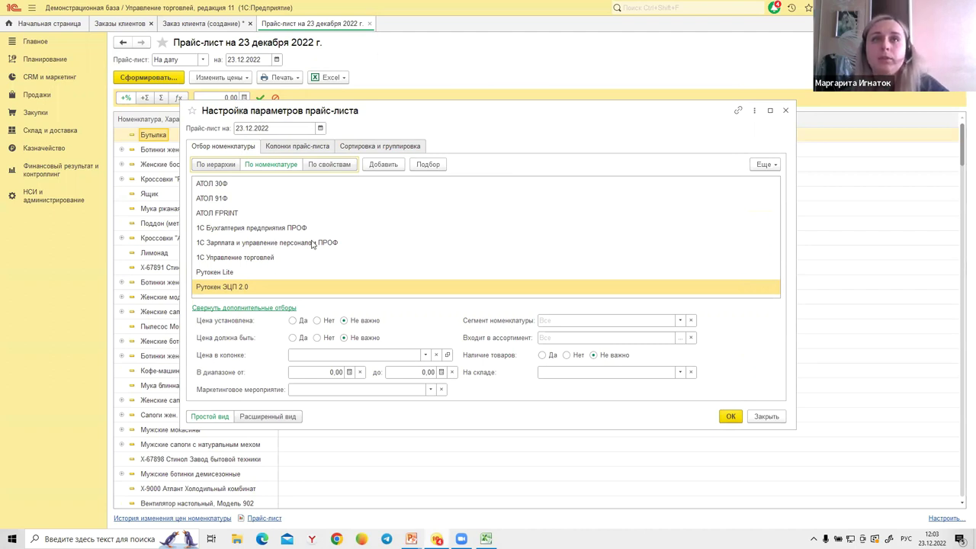
# Enable the Розничная-офис price type for editing, review the settings and generate the price list.
pyautogui.click(307, 147)
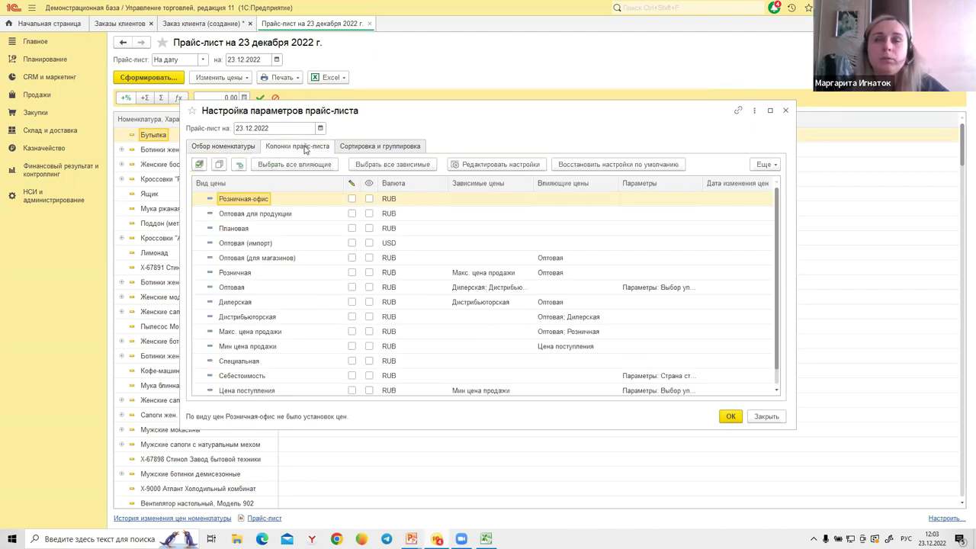
pyautogui.click(352, 199)
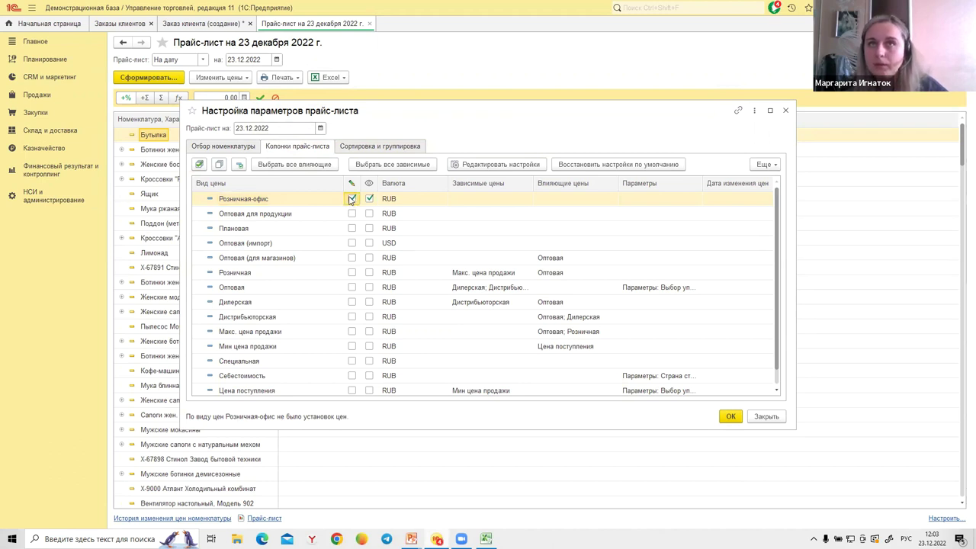
pyautogui.click(356, 148)
pyautogui.click(305, 148)
pyautogui.click(221, 148)
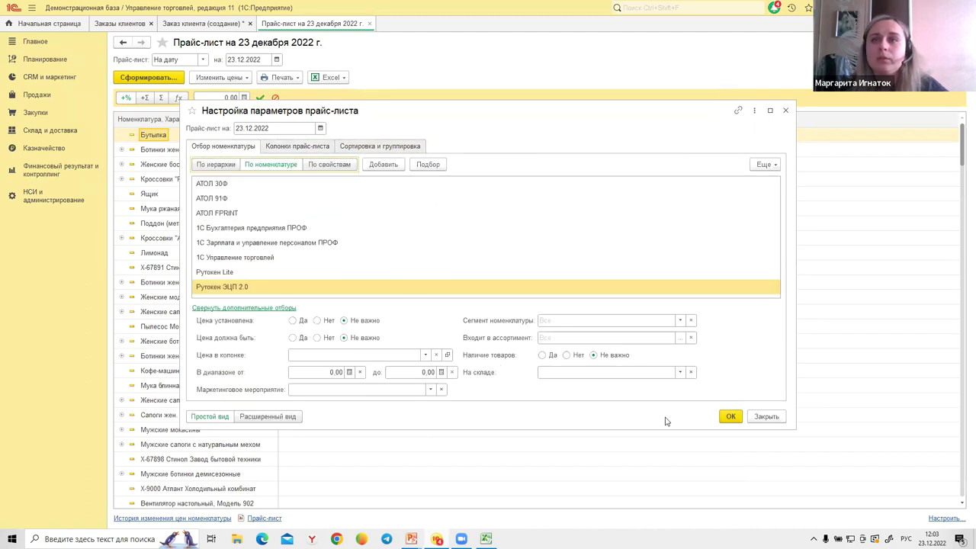
pyautogui.click(731, 417)
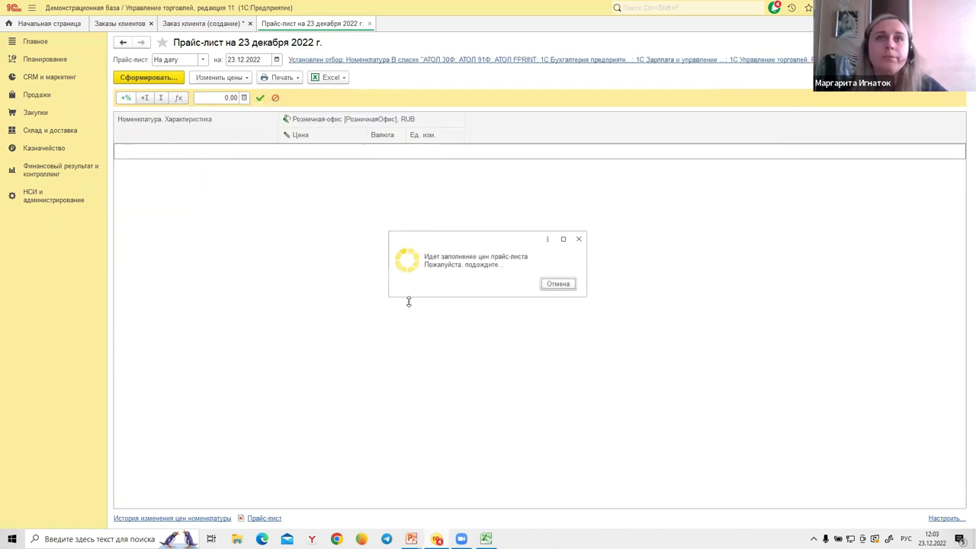
# Set the Розничная-офис prices to 13 000 for АТОЛ 30Ф, 23 600 for АТОЛ 91Ф and 25 600 for АТОЛ FPRINT.
pyautogui.click(333, 153)
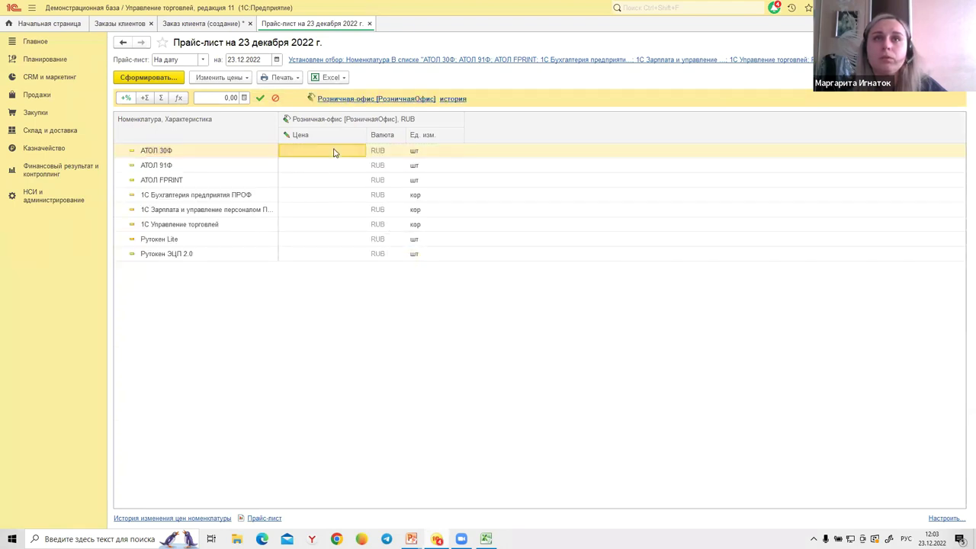
pyautogui.click(343, 150)
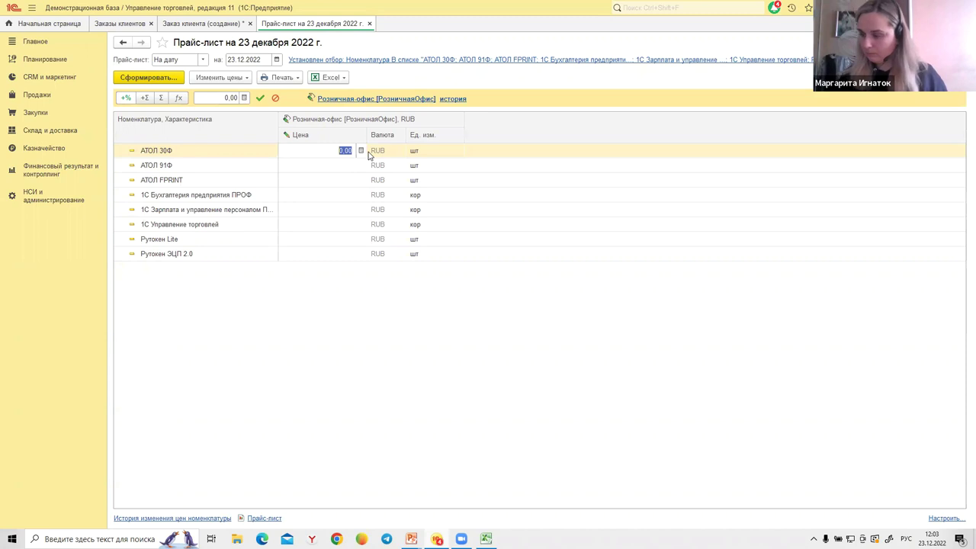
pyautogui.write('13000')
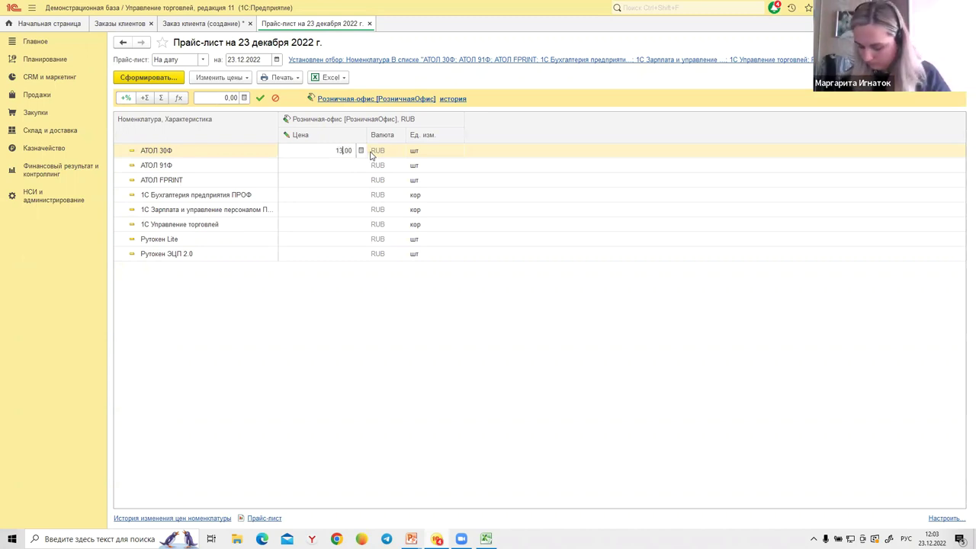
pyautogui.press('Return')
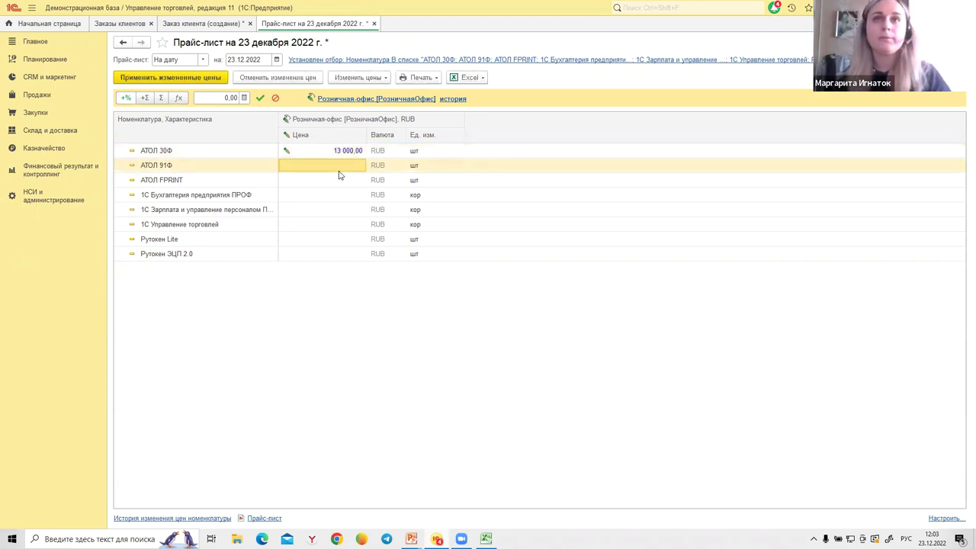
pyautogui.click(344, 168)
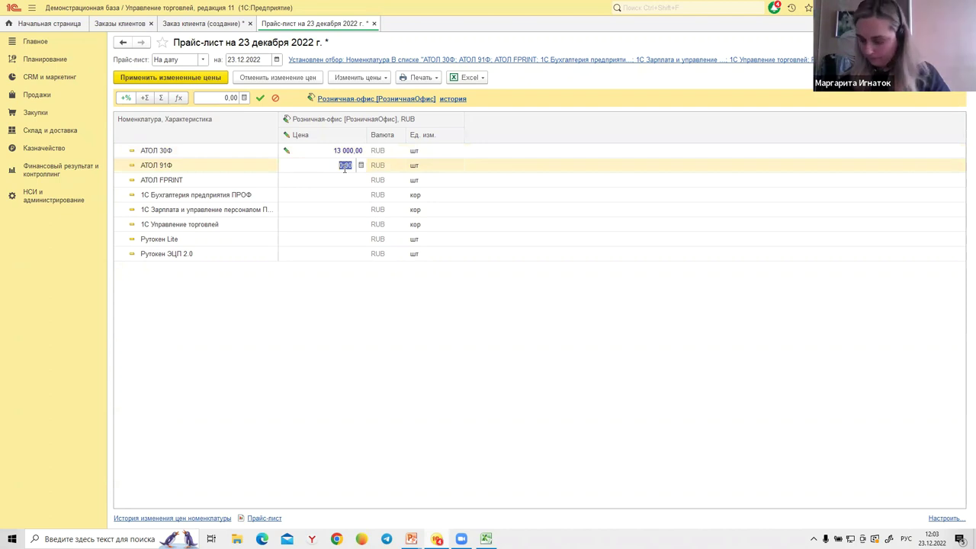
pyautogui.write('23600')
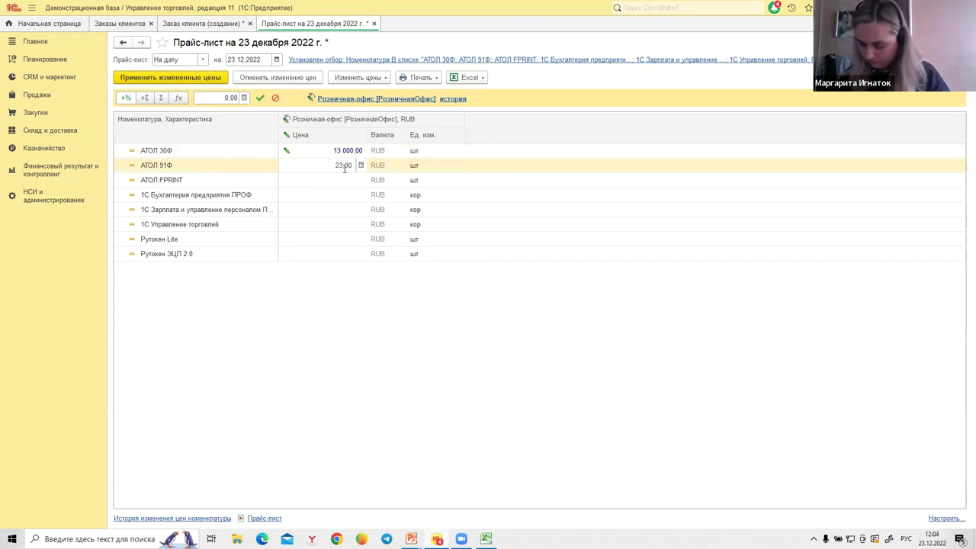
pyautogui.press('Return')
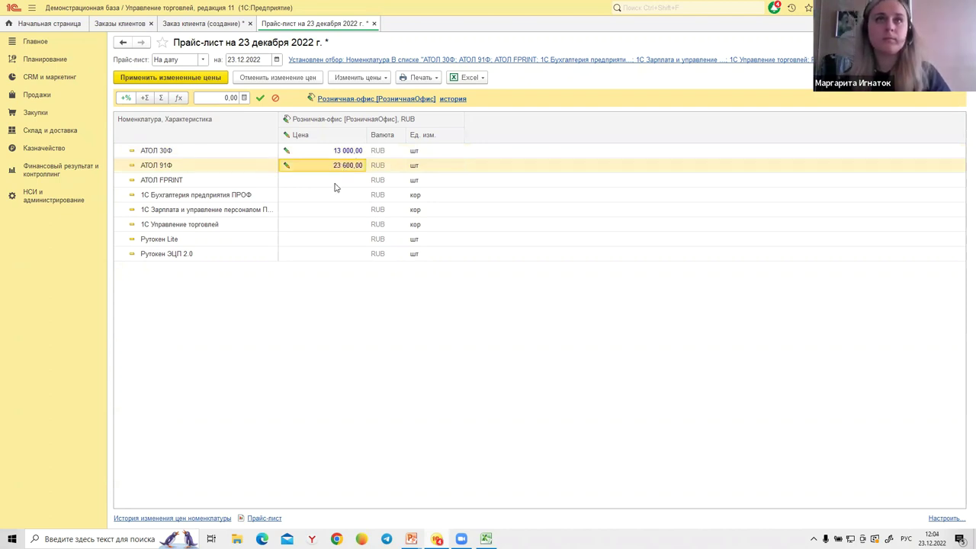
pyautogui.click(335, 183)
pyautogui.write('25600')
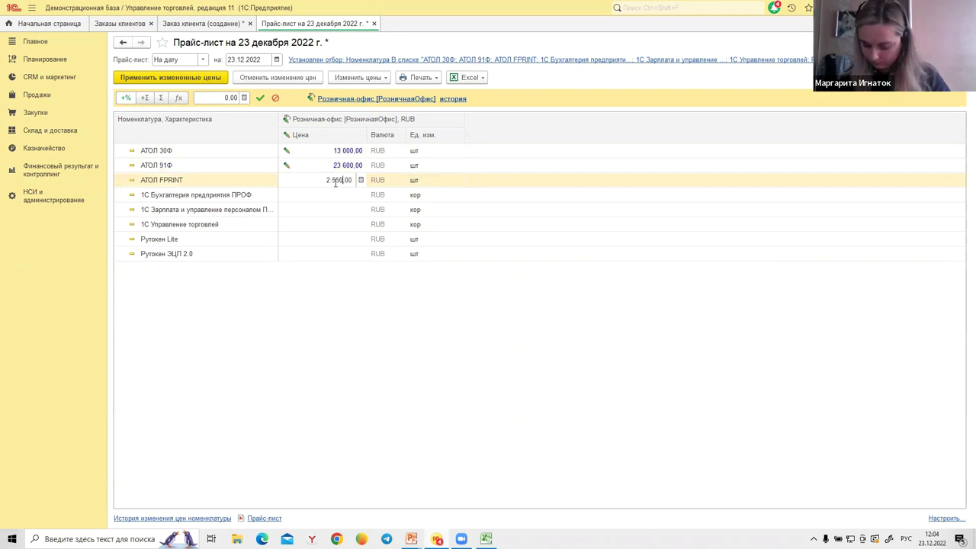
pyautogui.press('Return')
# Set the prices to 12 000 for 1С Бухгалтерия предприятия ПРОФ and 8 000 for 1С Зарплата и управление персоналом ПРОФ.
pyautogui.click(329, 195)
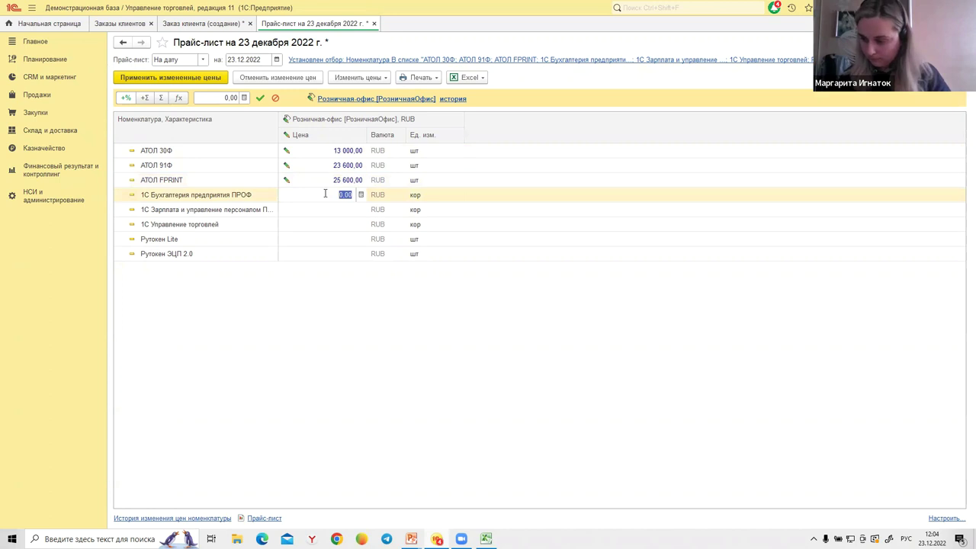
pyautogui.write('12 00')
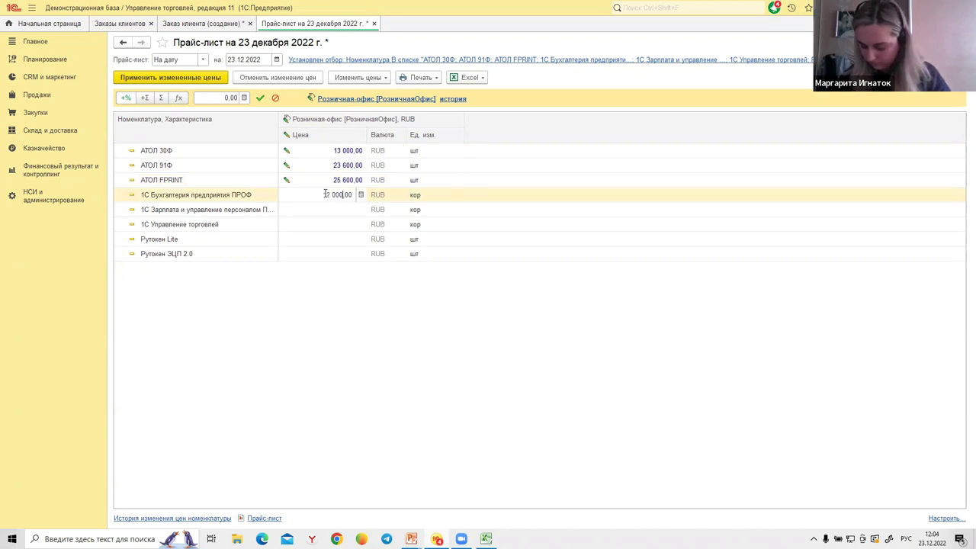
pyautogui.write('0')
pyautogui.press('Return')
pyautogui.click(350, 208)
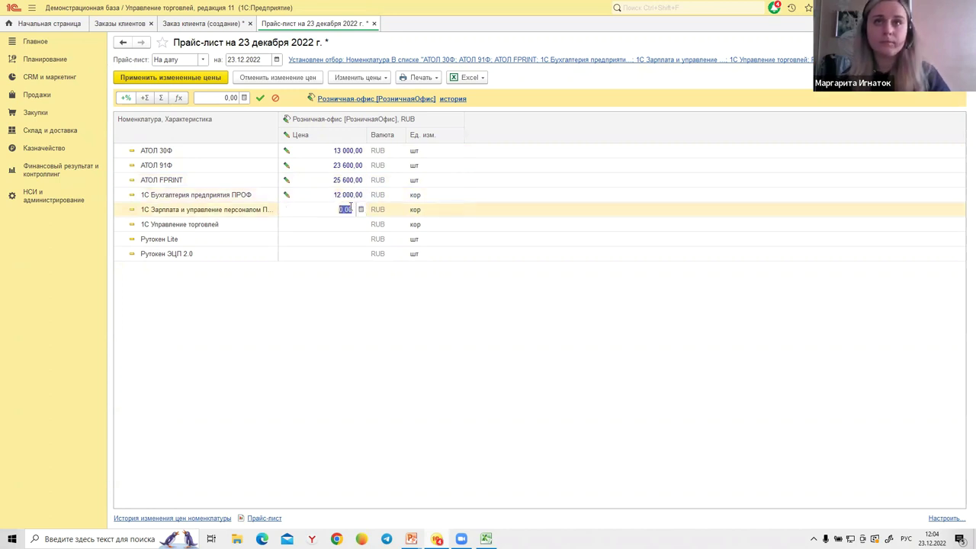
pyautogui.write('8 00')
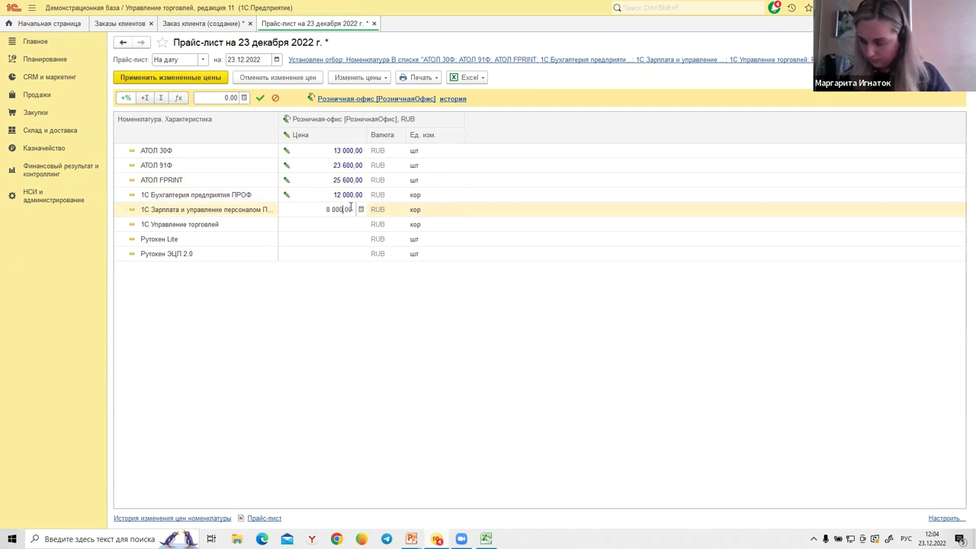
pyautogui.press('Return')
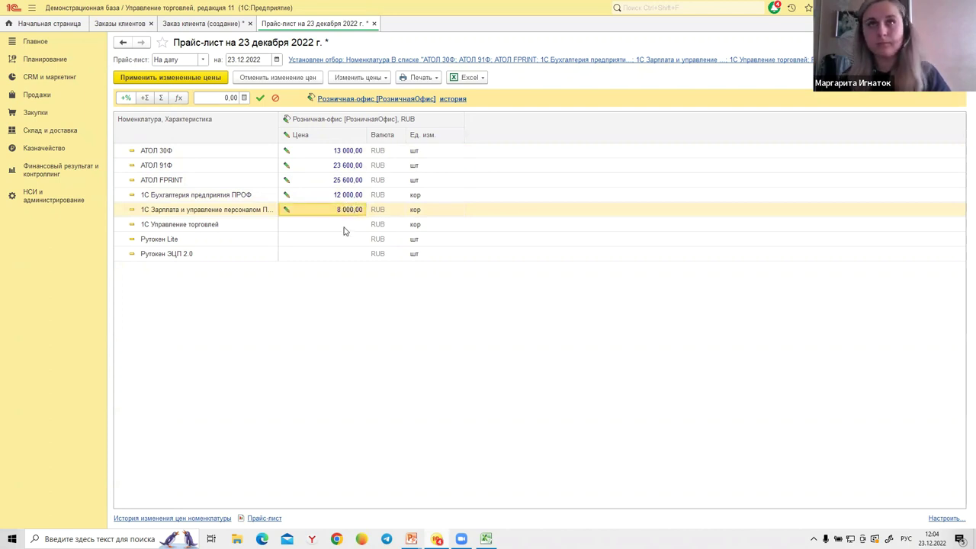
# Set the prices to 17 000 for 1С Управление торговлей, 3 500 for Рутокен Lite and 6 500 for Рутокен ЭЦП 2.0, and apply all changed prices.
pyautogui.click(338, 223)
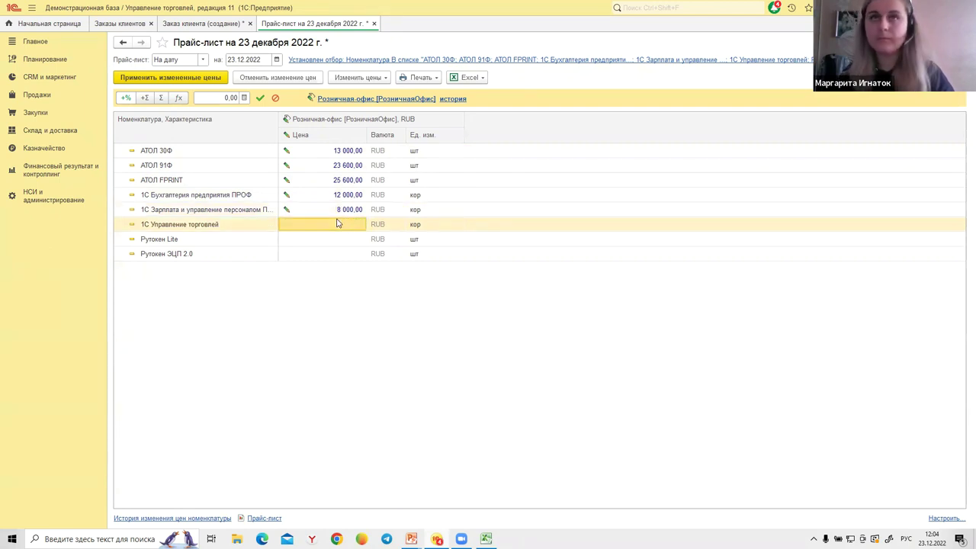
pyautogui.click(341, 226)
pyautogui.write('1000')
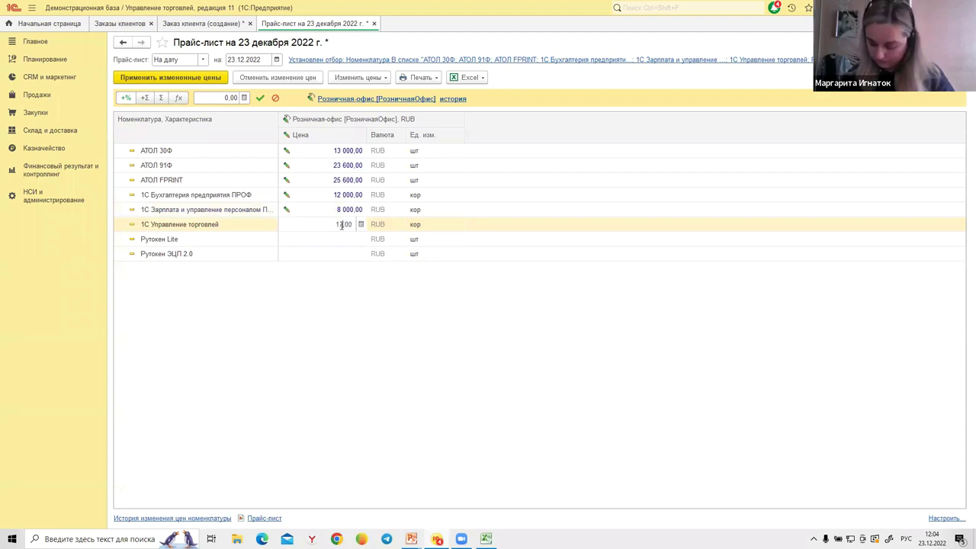
pyautogui.click(345, 238)
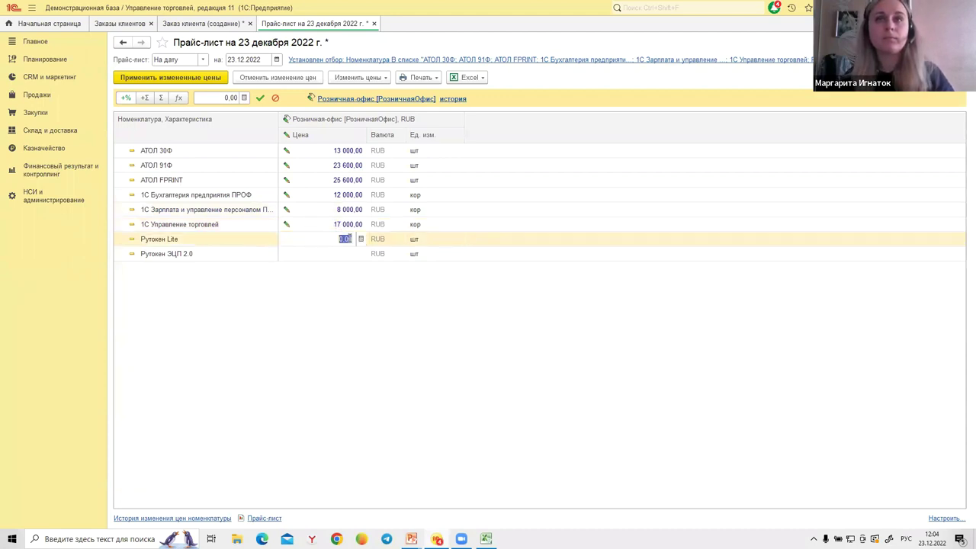
pyautogui.write('350')
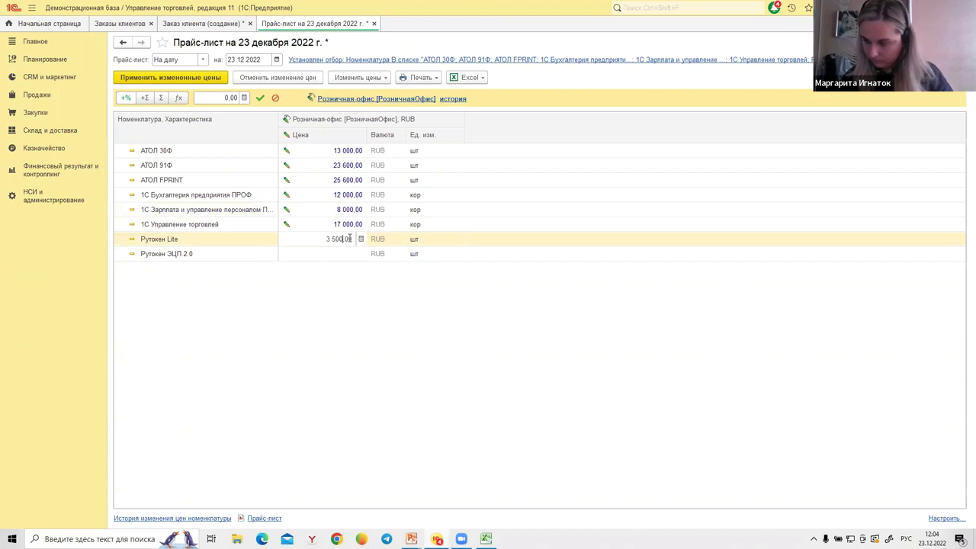
pyautogui.press('Return')
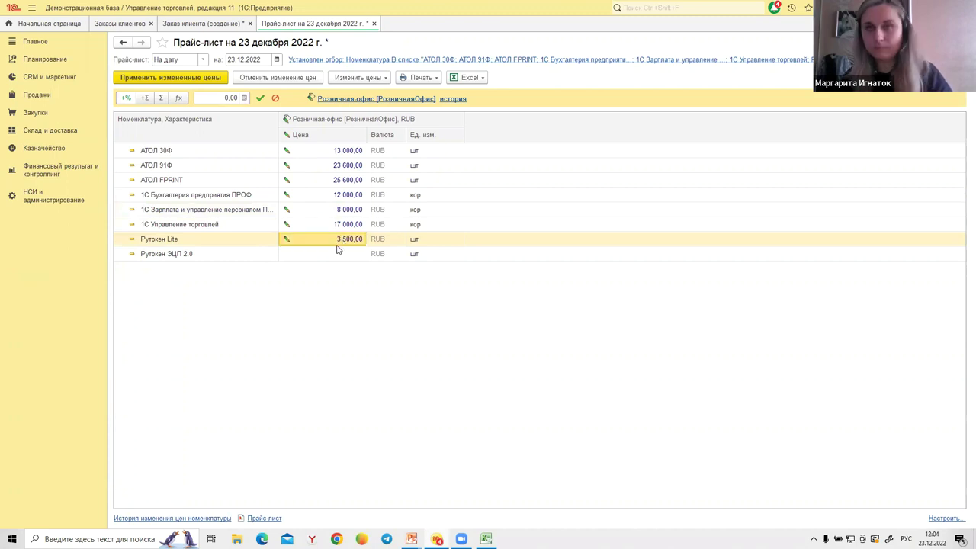
pyautogui.click(338, 255)
pyautogui.click(344, 254)
pyautogui.write('6500')
pyautogui.press('Return')
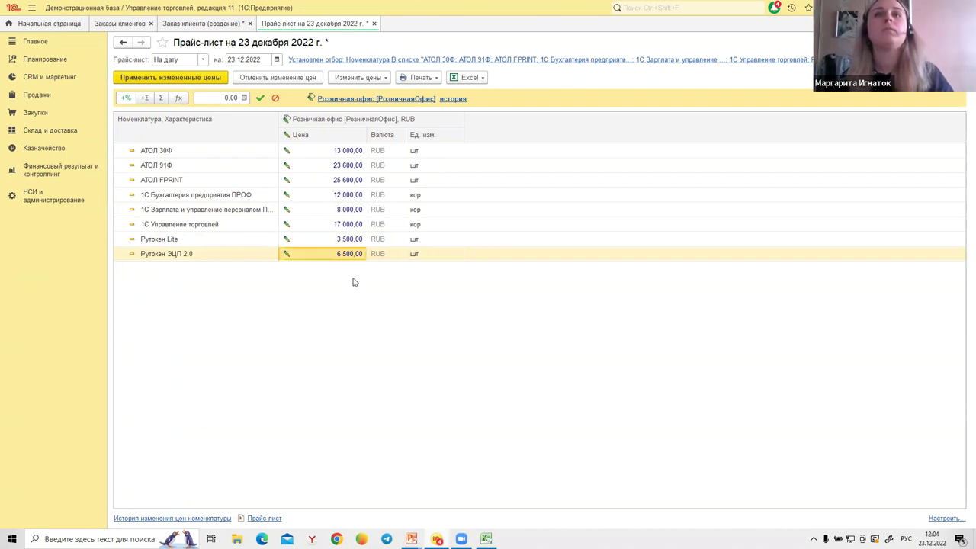
pyautogui.click(209, 80)
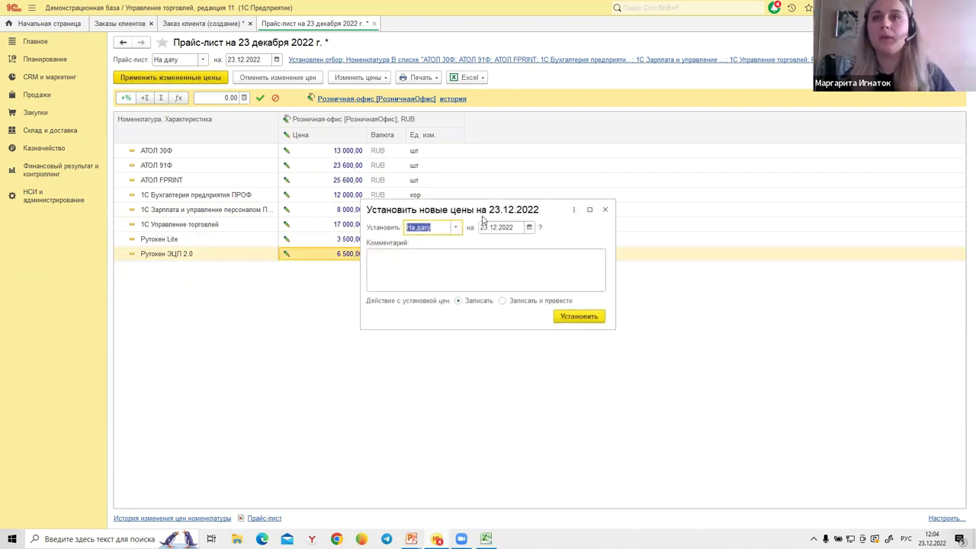
pyautogui.click(568, 317)
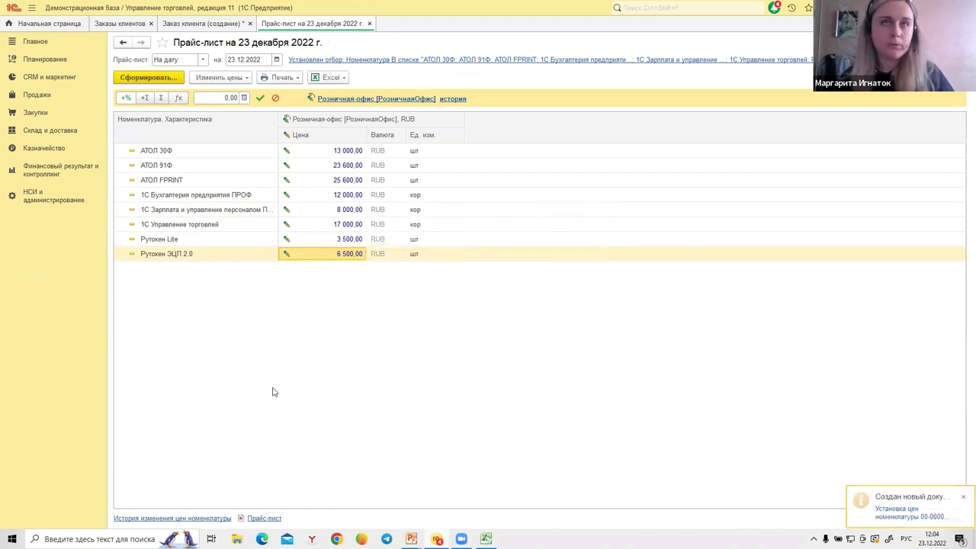
# Review the 23.12.2022 price-setting document in the price change history, and close it together with the history and the price list.
pyautogui.click(154, 520)
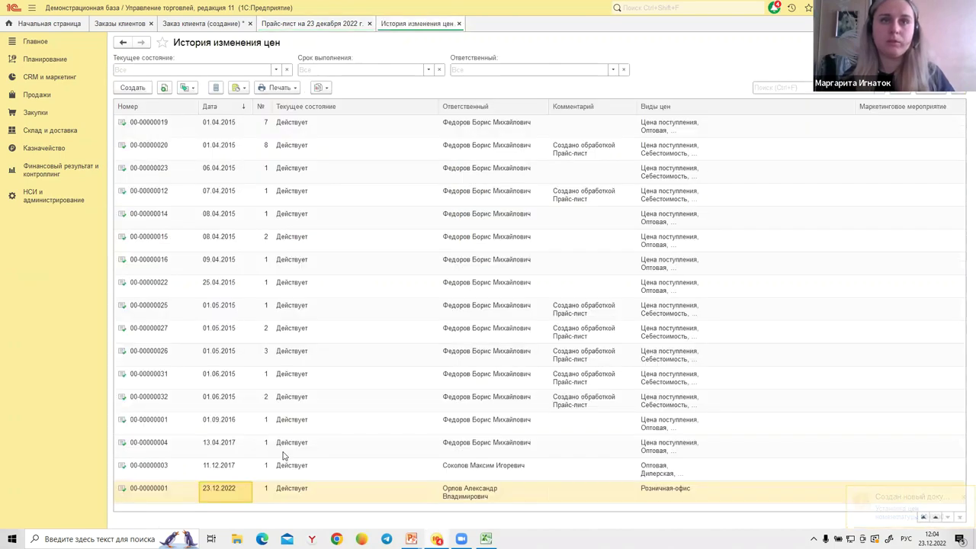
pyautogui.doubleClick(233, 495)
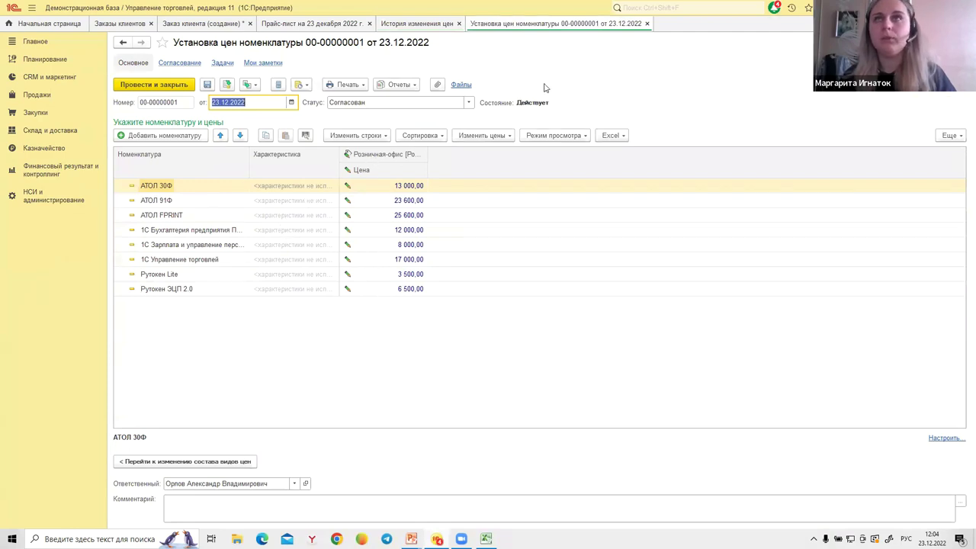
pyautogui.click(646, 24)
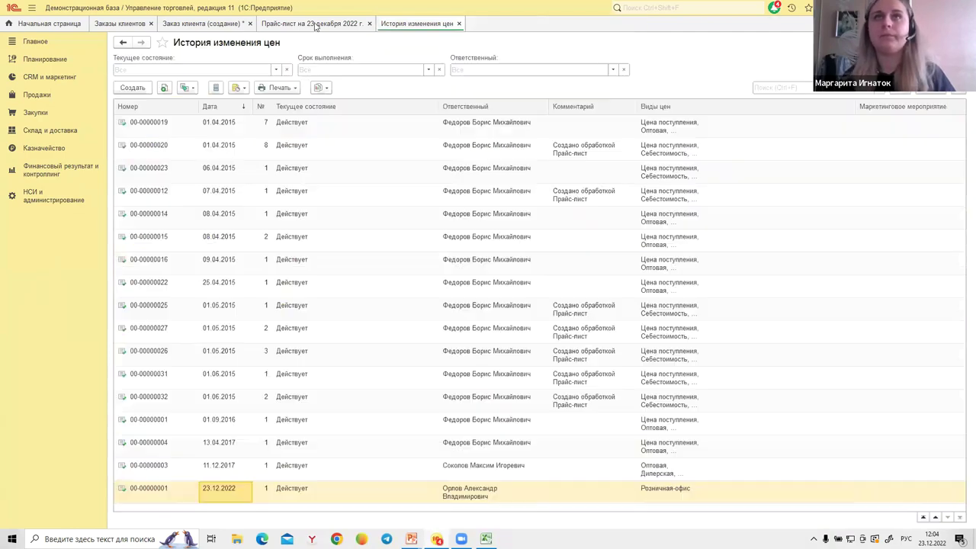
pyautogui.click(459, 24)
pyautogui.click(370, 24)
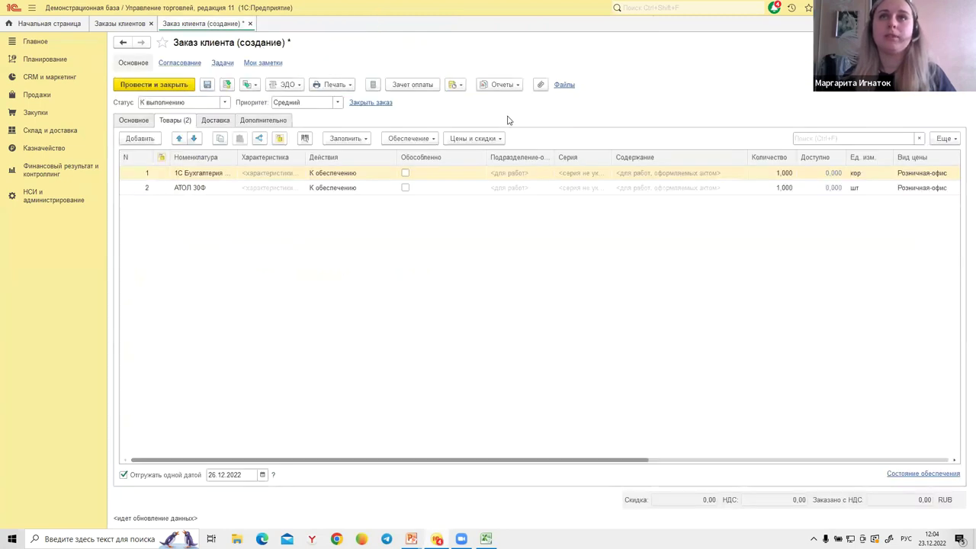
# Refill the prices of both order lines from the Розничная-офис price type and post the customer order.
pyautogui.click(919, 174)
pyautogui.click(871, 189)
pyautogui.click(919, 188)
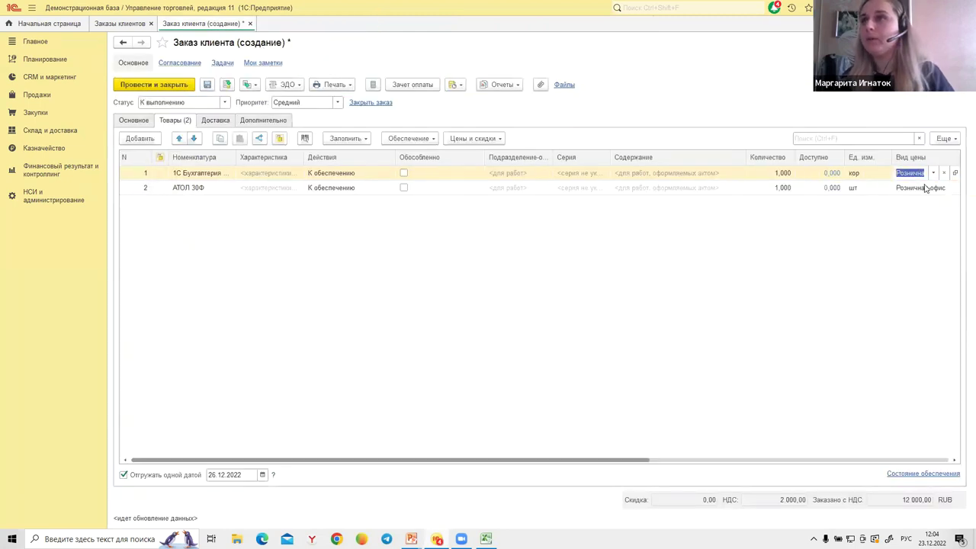
pyautogui.click(885, 205)
pyautogui.moveTo(643, 461); pyautogui.dragTo(820, 460)
pyautogui.click(713, 188)
pyautogui.click(716, 175)
pyautogui.click(706, 192)
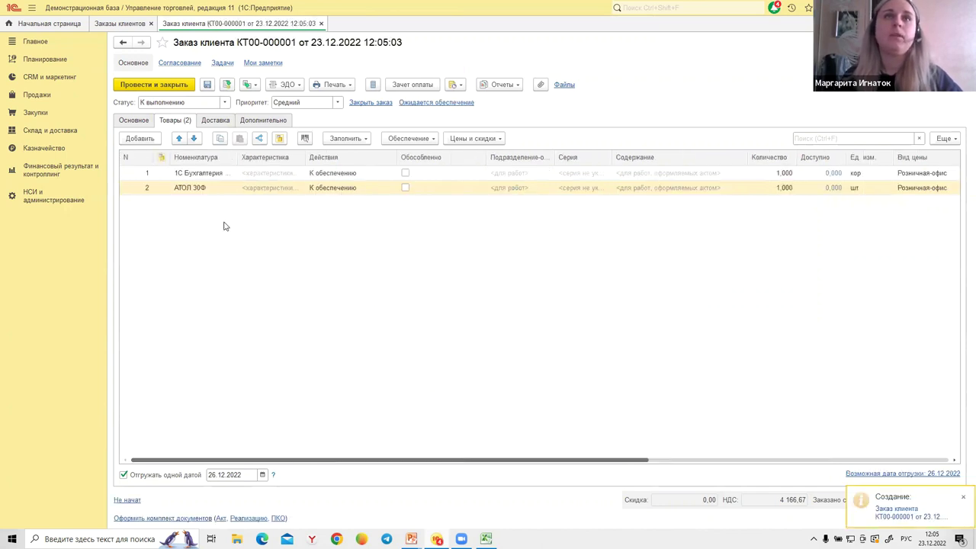
# Examine the order's payment rules, including the payment term, the date it counts from and the available payment control options.
pyautogui.click(146, 122)
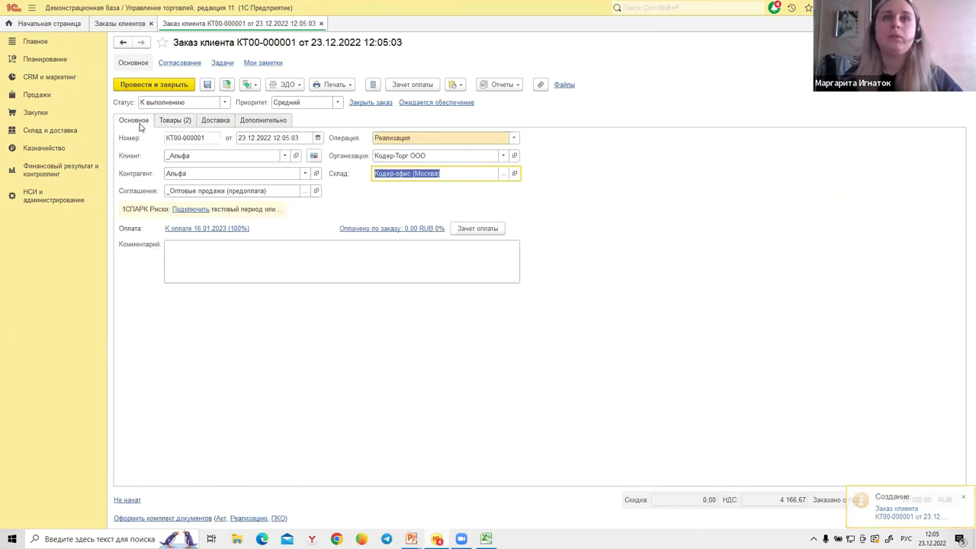
pyautogui.click(219, 231)
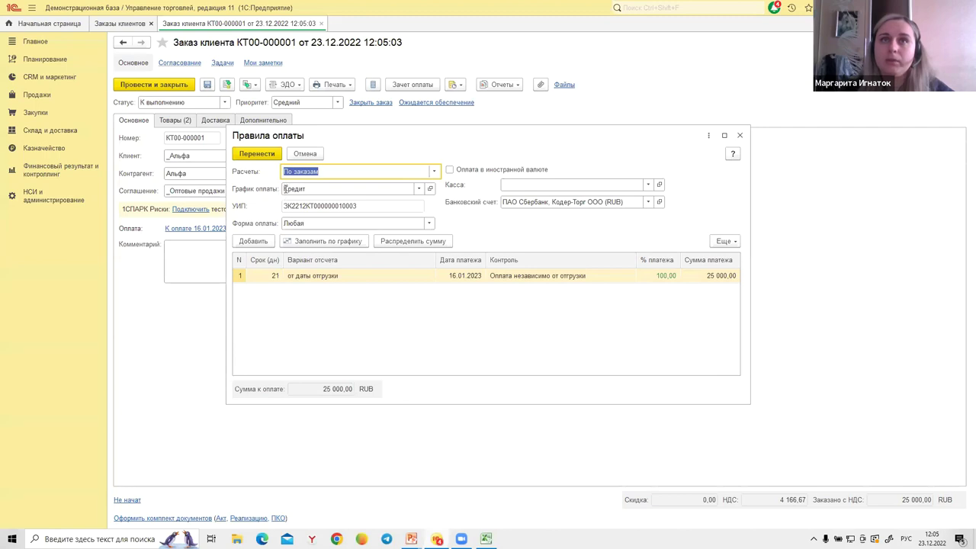
pyautogui.click(271, 277)
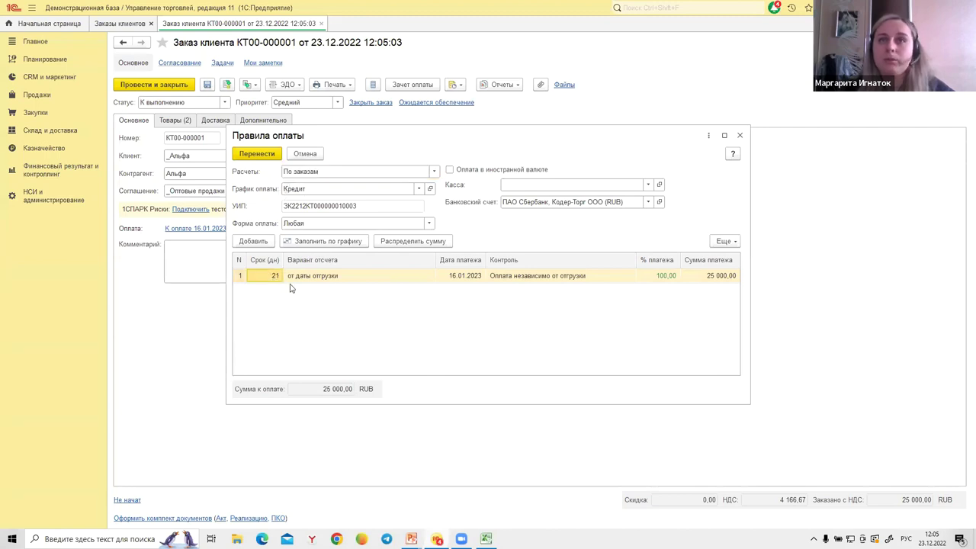
pyautogui.click(537, 281)
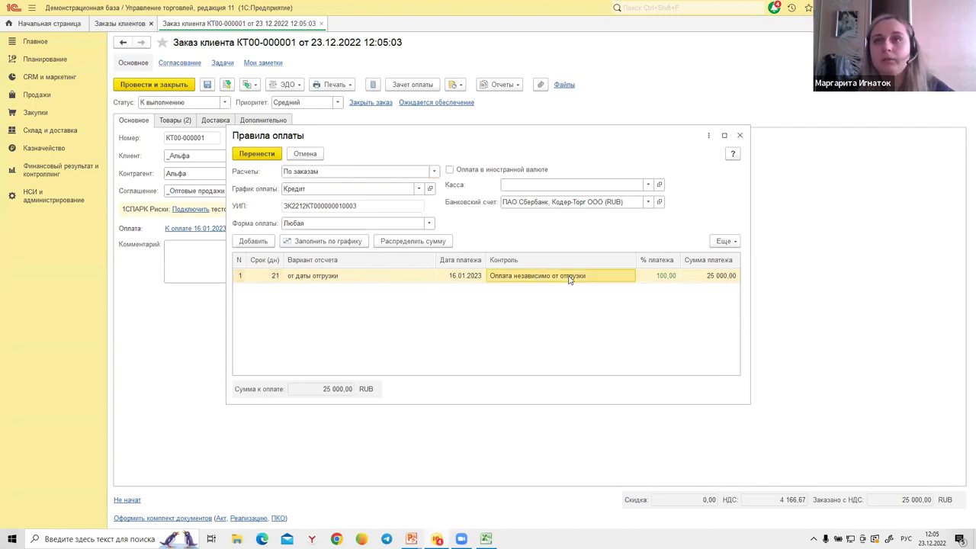
pyautogui.click(394, 277)
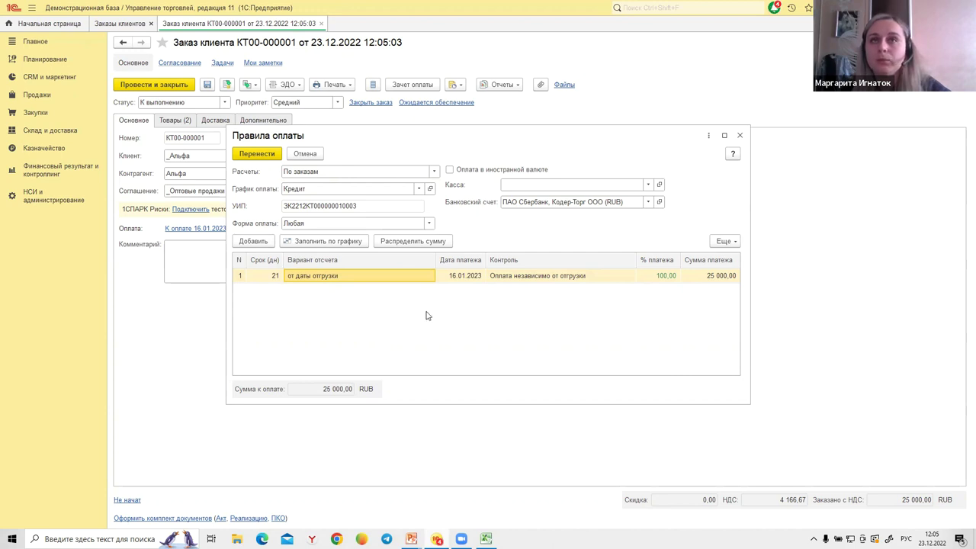
pyautogui.click(559, 279)
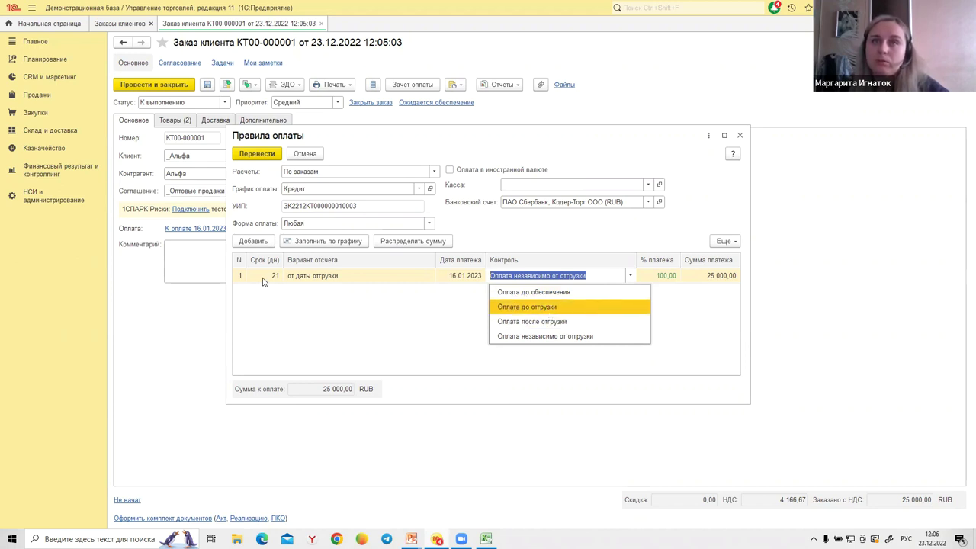
pyautogui.click(448, 316)
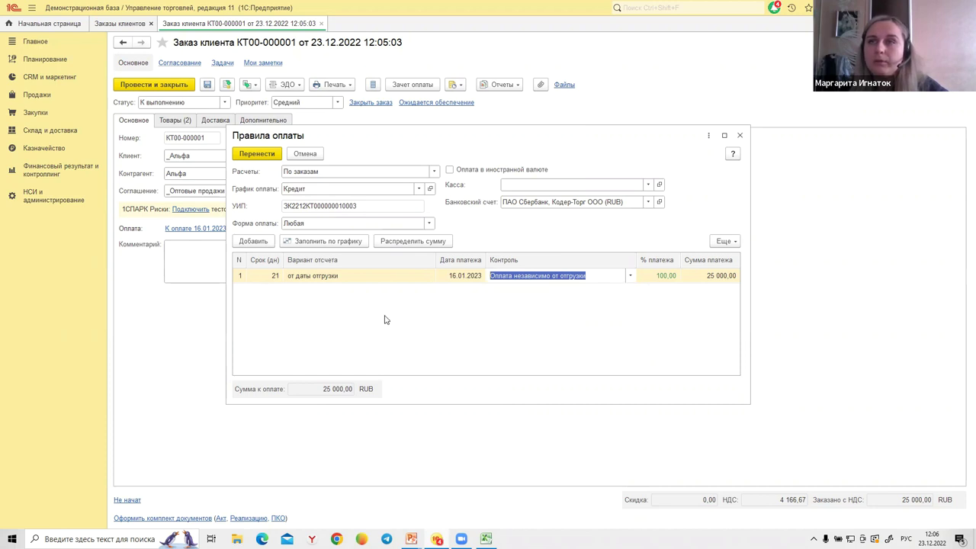
# Review the payment date and control condition in the customer order's payment rules, and close the rules without changes.
pyautogui.click(436, 305)
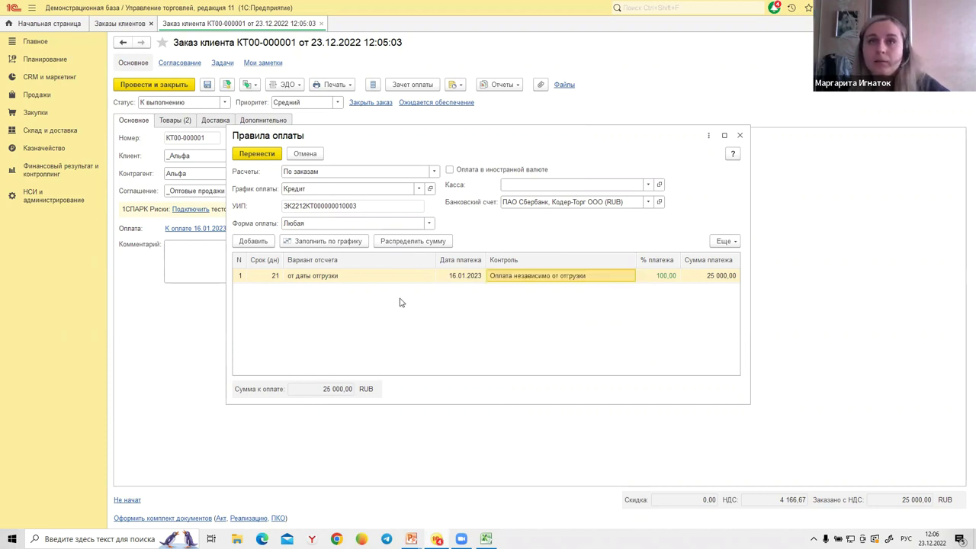
pyautogui.click(739, 137)
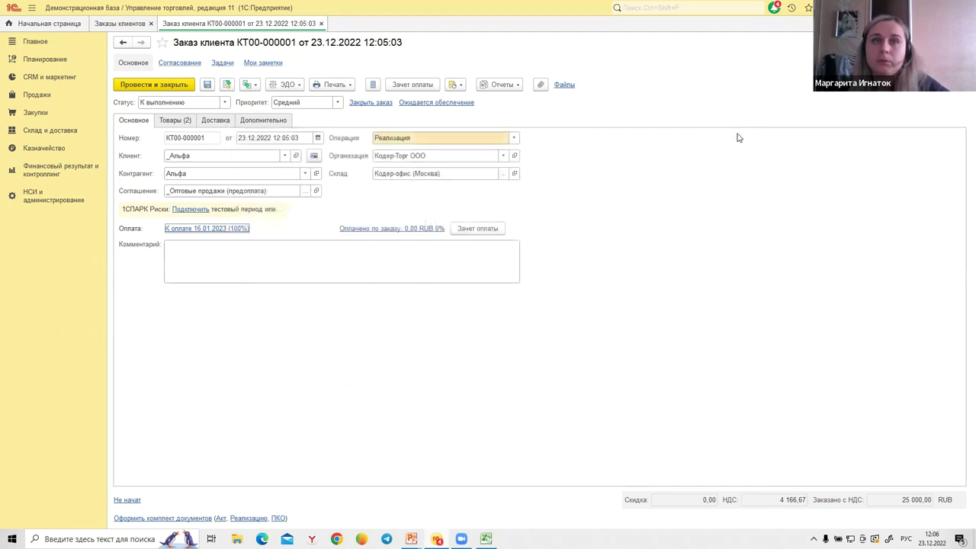
pyautogui.click(223, 229)
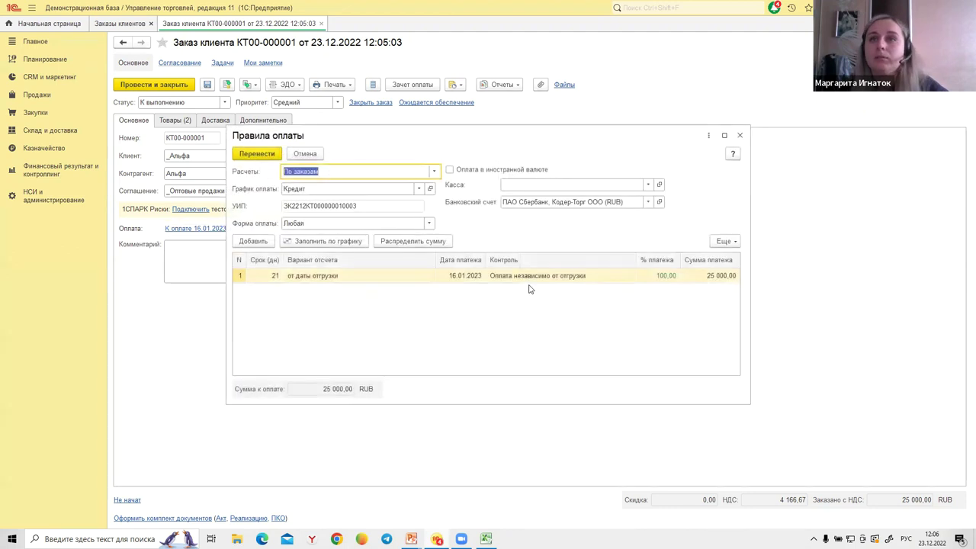
pyautogui.click(453, 279)
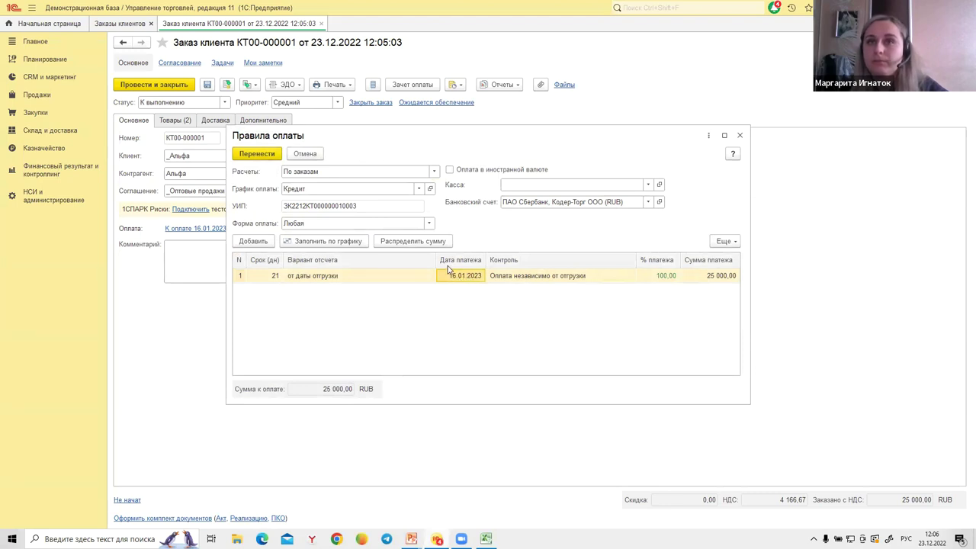
pyautogui.click(740, 136)
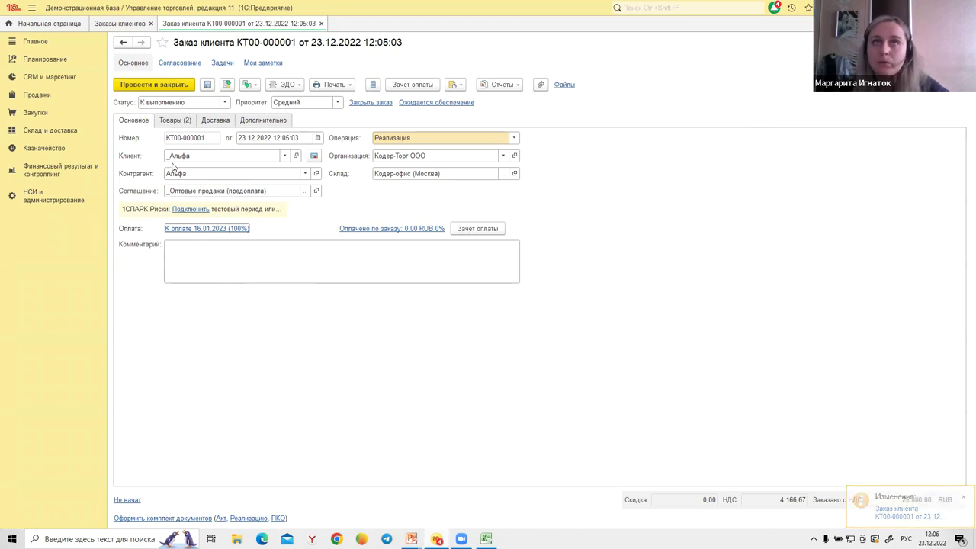
# Inspect the availability of the ordered goods with the Номенклатура column widened, and check the order's warehouse.
pyautogui.click(183, 122)
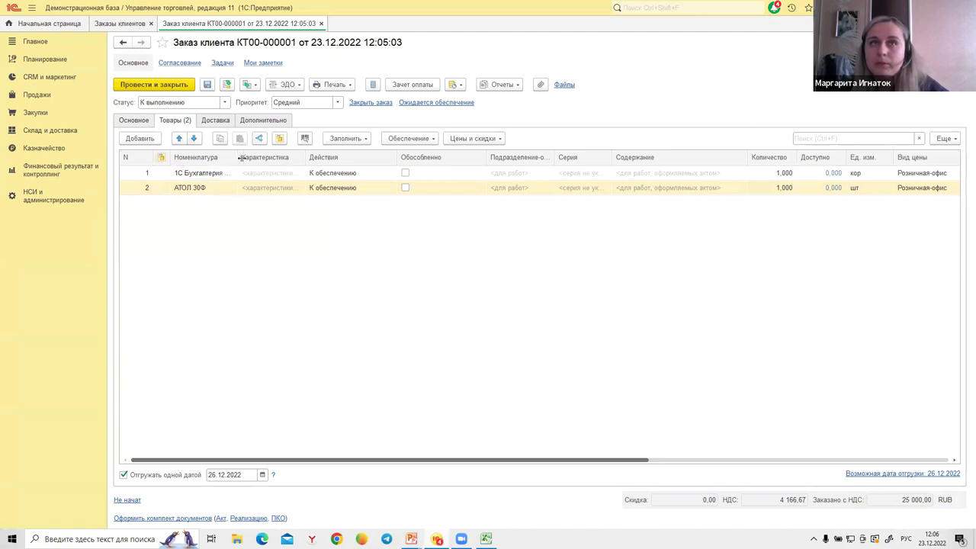
pyautogui.click(831, 188)
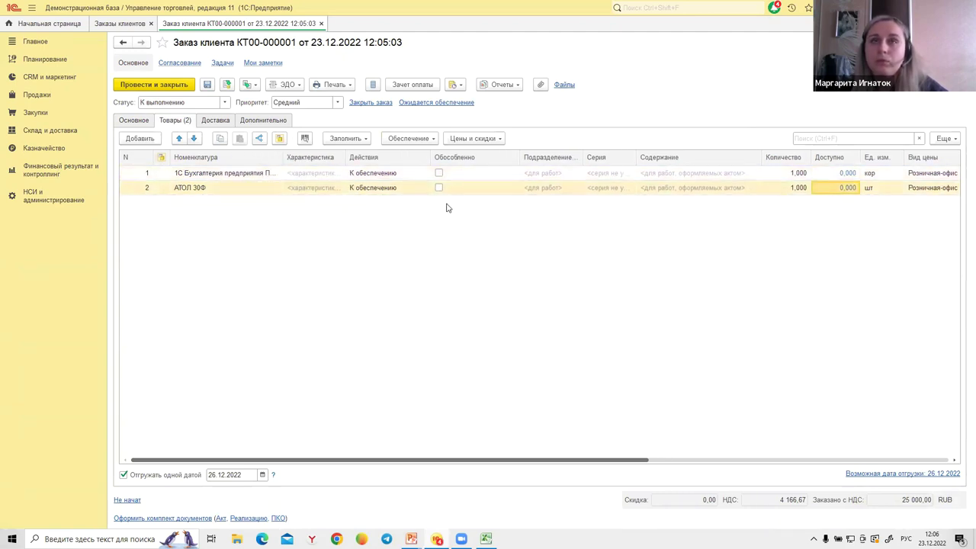
pyautogui.moveTo(285, 161); pyautogui.dragTo(315, 162)
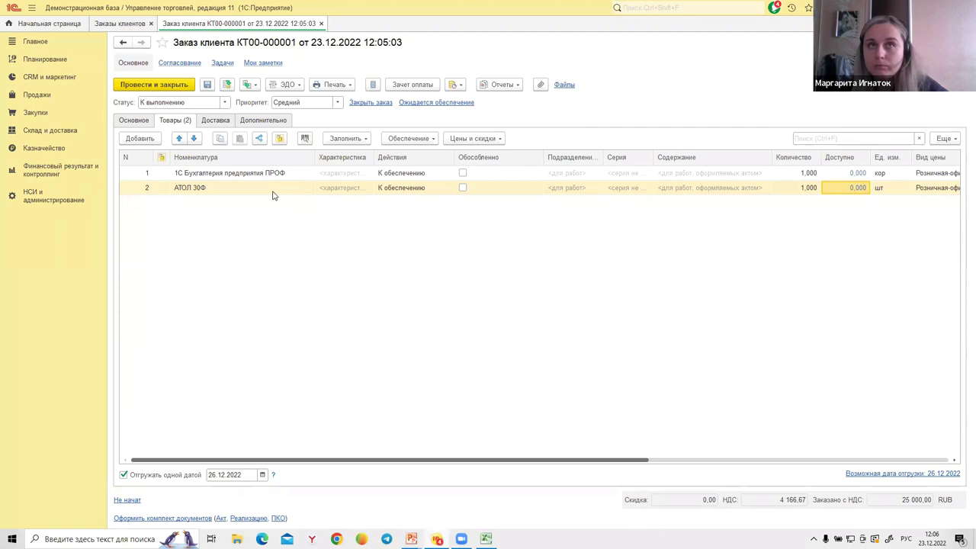
pyautogui.click(126, 122)
pyautogui.click(389, 174)
pyautogui.press('Escape')
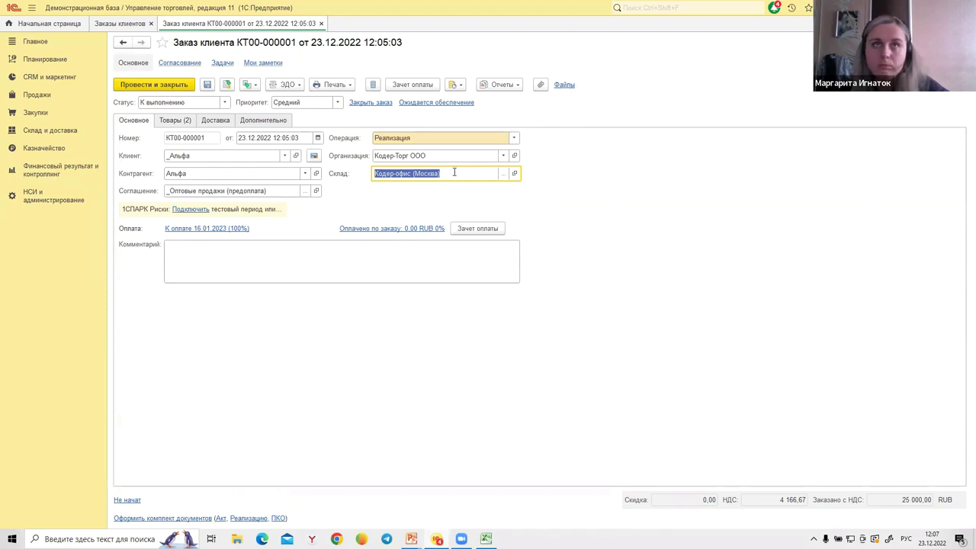
# Open the Ведомость по товарам на складах report from the warehouse reports.
pyautogui.click(50, 130)
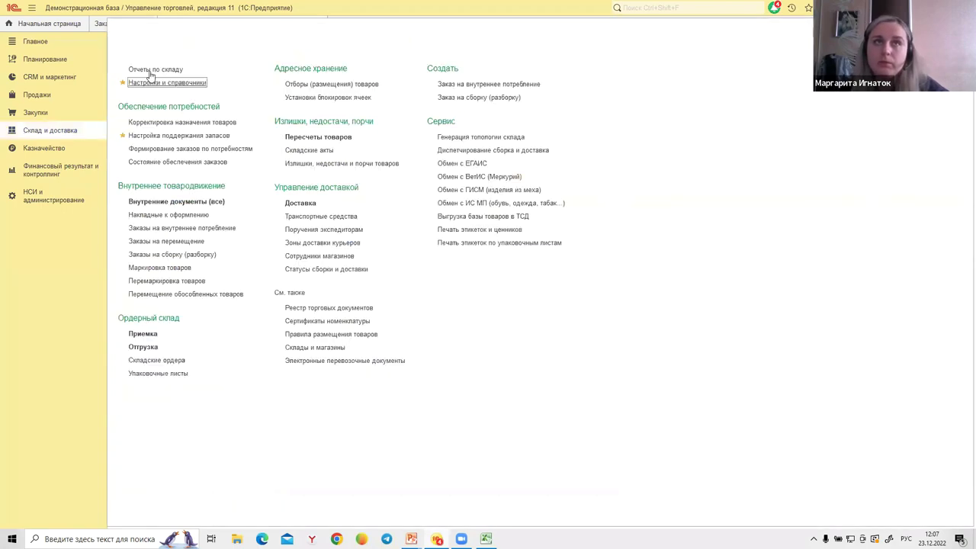
pyautogui.click(155, 69)
pyautogui.click(141, 90)
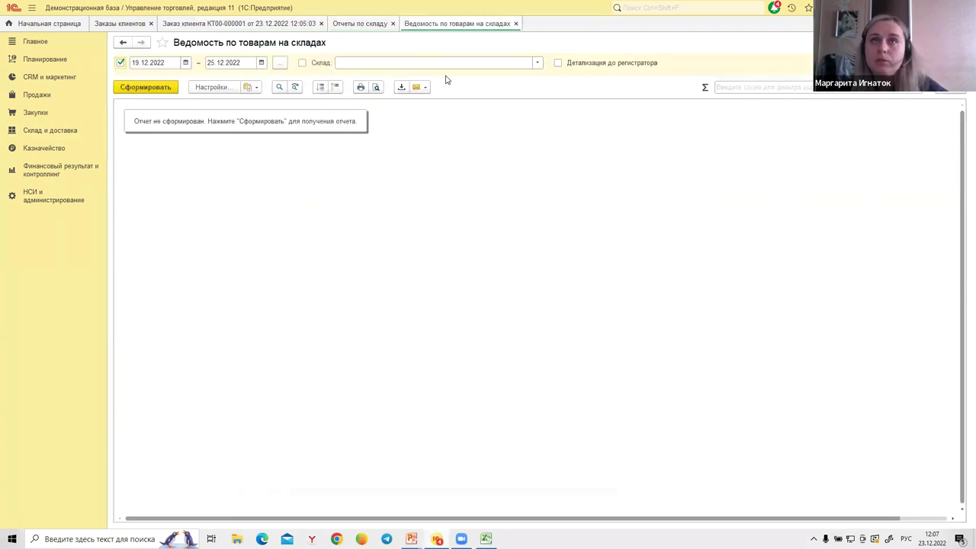
# Filter the stock report by the wholesale warehouse Кодерсклад (Центральный) and generate it.
pyautogui.click(537, 62)
pyautogui.click(379, 118)
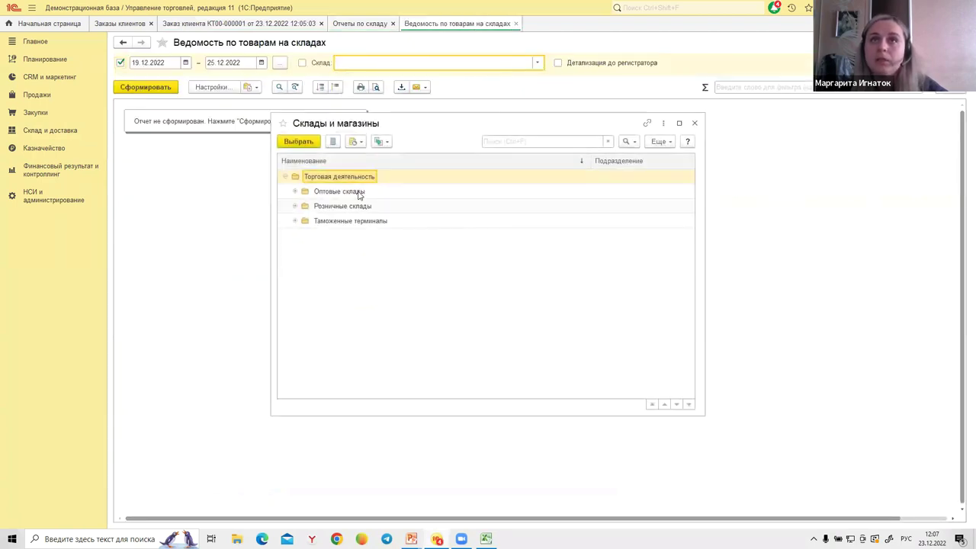
pyautogui.click(295, 191)
pyautogui.click(370, 236)
pyautogui.doubleClick(370, 236)
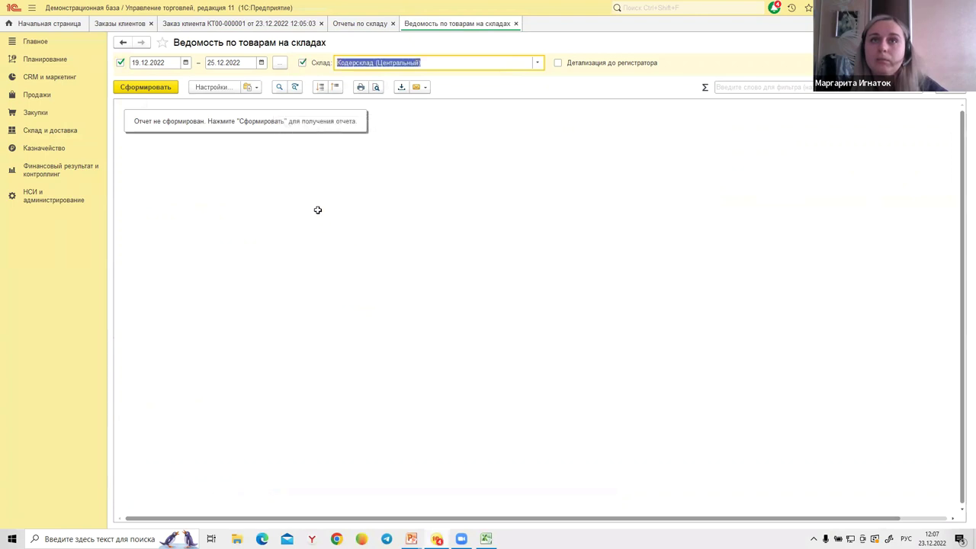
pyautogui.click(164, 87)
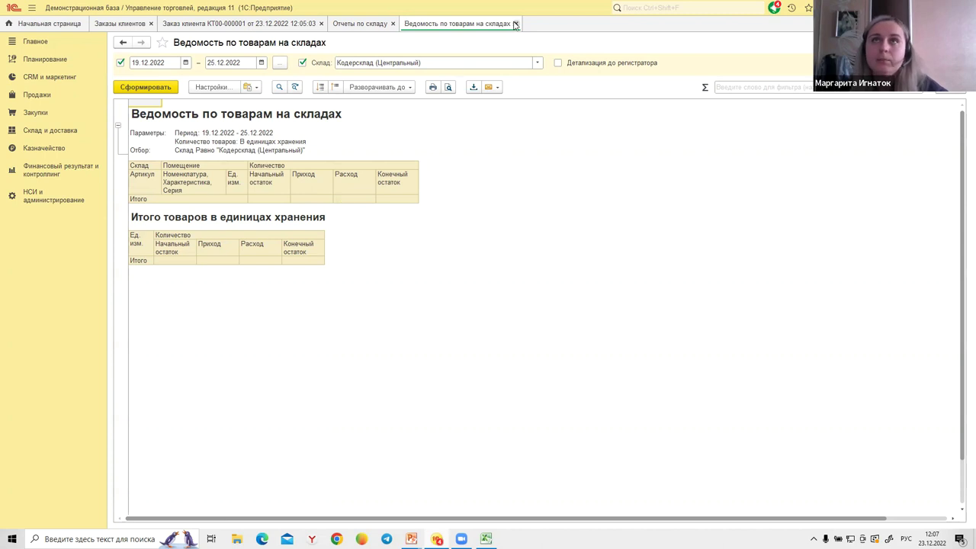
# Review both goods lines and the shipping warehouse in the customer order, and close the order.
pyautogui.click(286, 24)
pyautogui.click(185, 122)
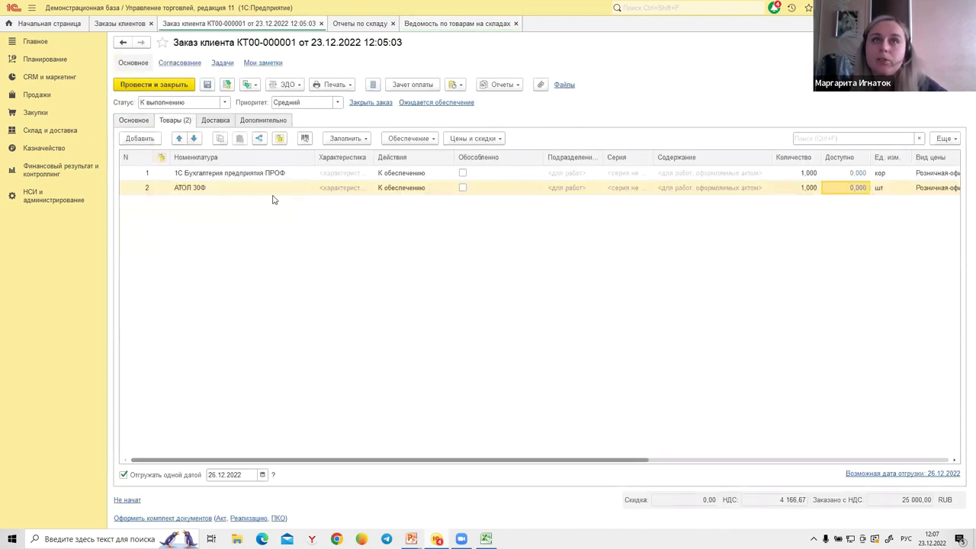
pyautogui.click(273, 175)
pyautogui.click(263, 188)
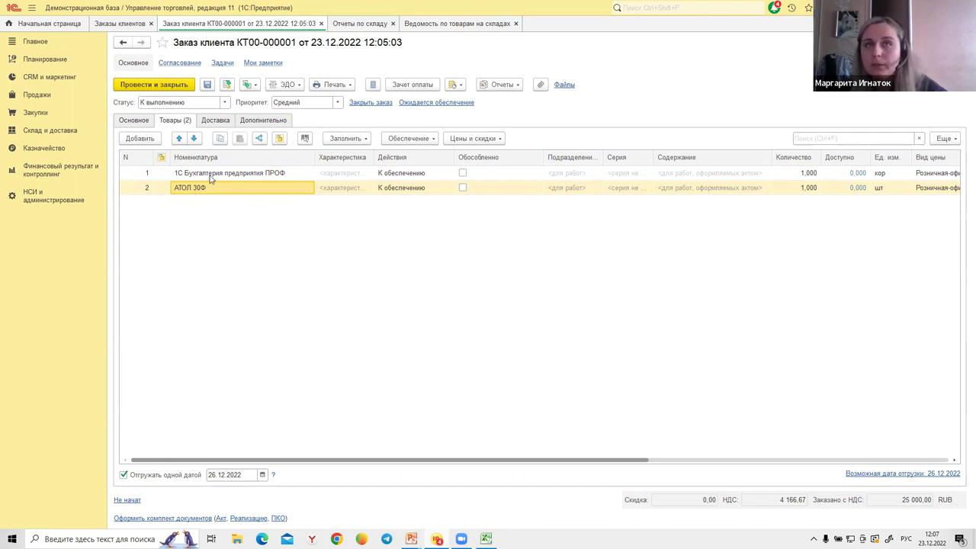
pyautogui.click(137, 122)
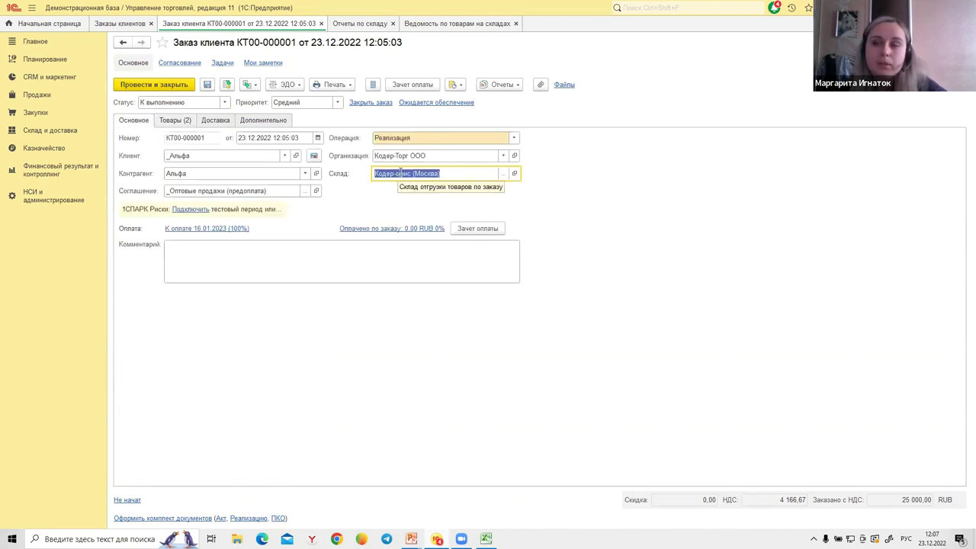
pyautogui.click(180, 124)
pyautogui.click(225, 176)
pyautogui.click(223, 189)
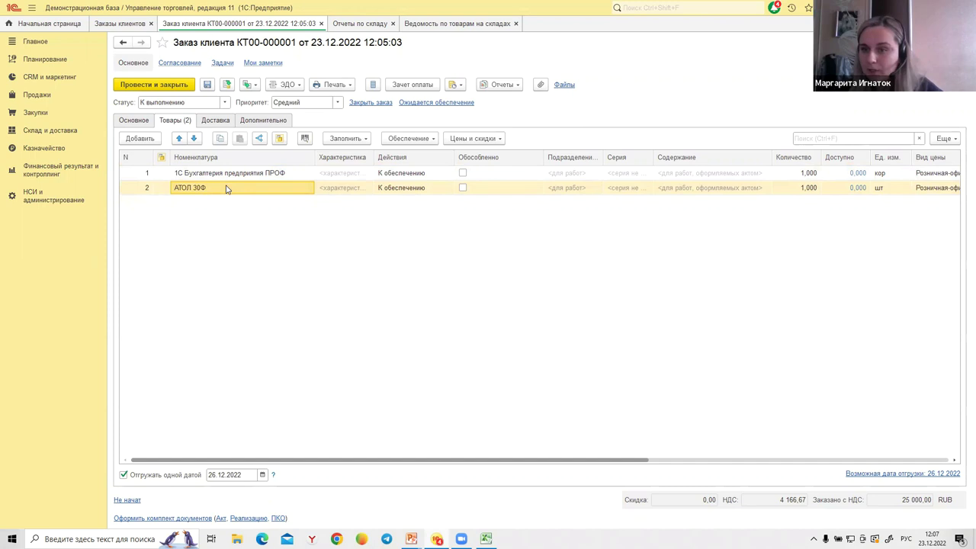
pyautogui.click(133, 121)
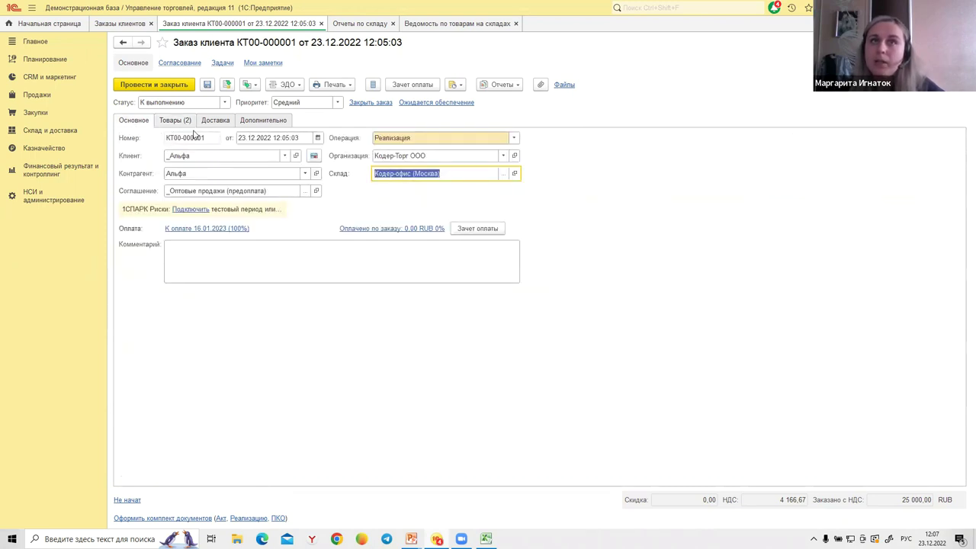
pyautogui.click(159, 122)
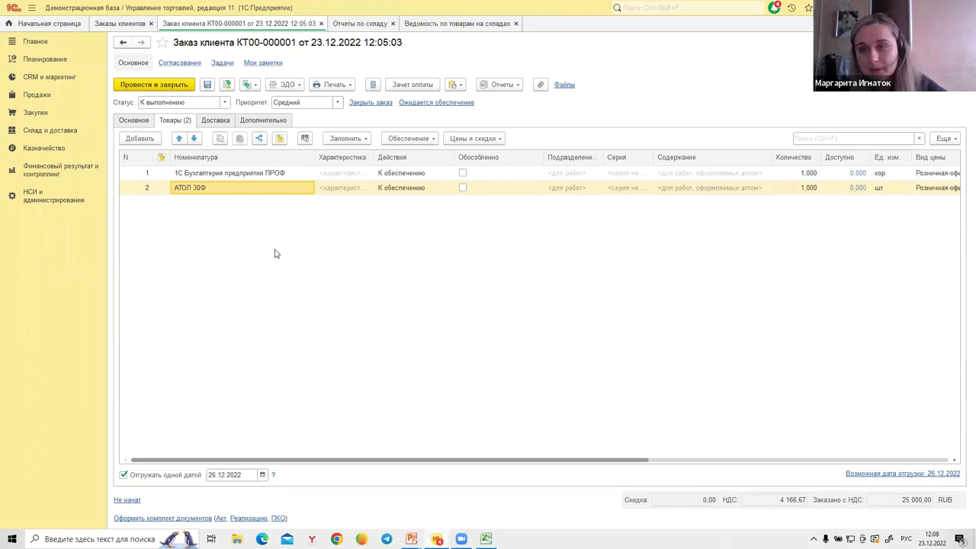
pyautogui.click(321, 24)
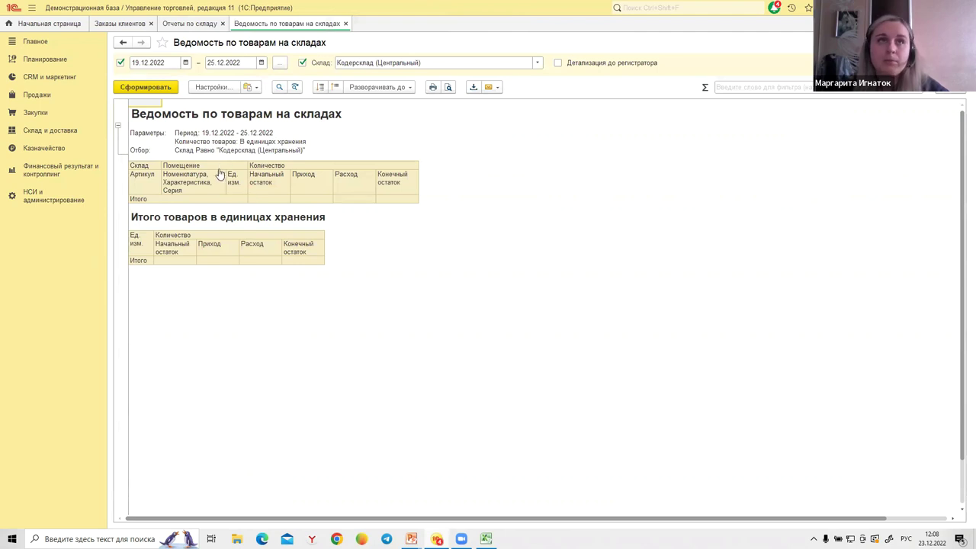
# Add Формирование заказов по потребностям to the favourites and open it.
pyautogui.click(42, 132)
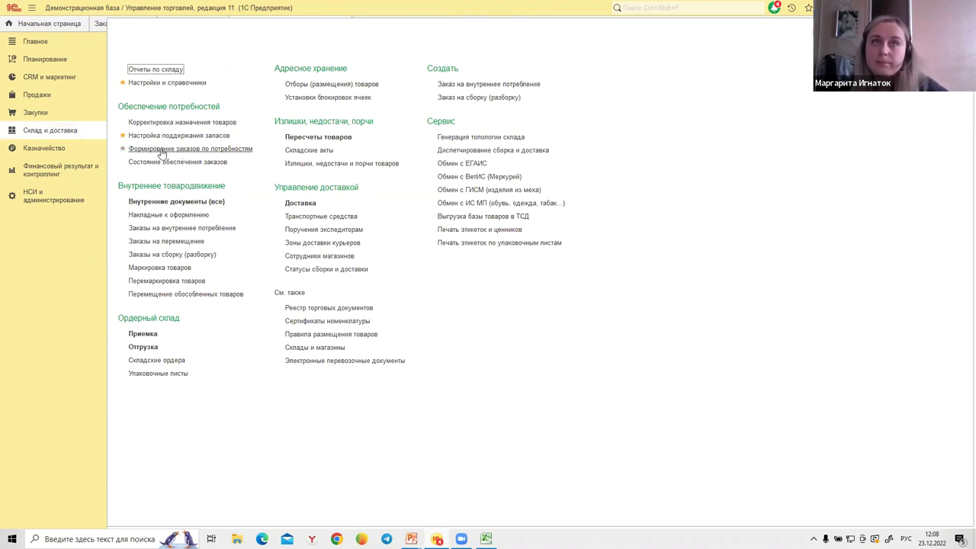
pyautogui.click(123, 149)
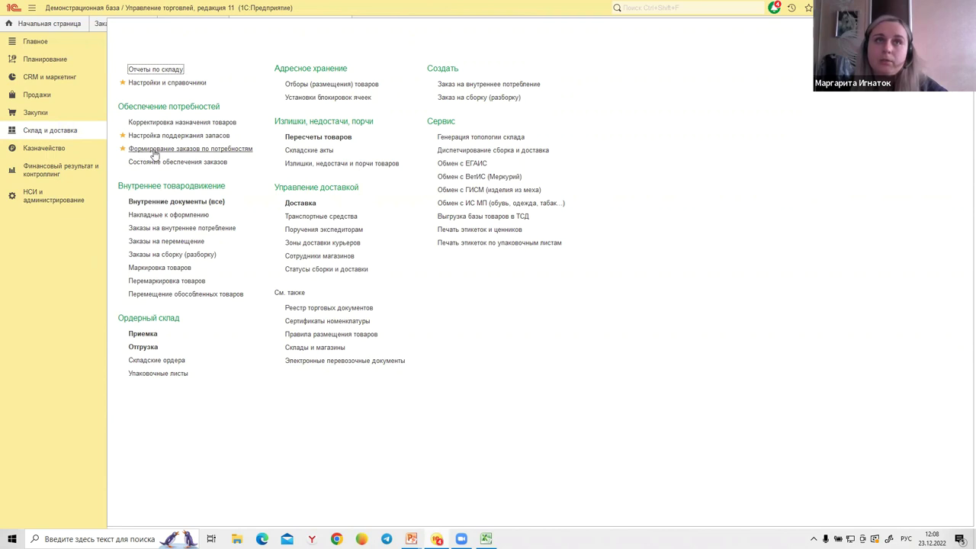
pyautogui.click(213, 149)
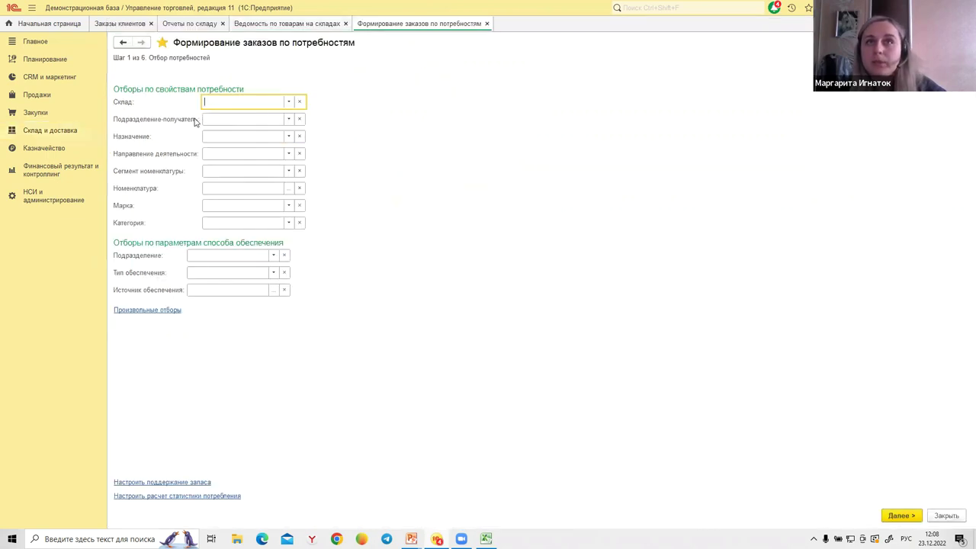
# Filter the needs by the retail warehouse Кодер-офис (Москва) and proceed to the supply method settings.
pyautogui.click(289, 104)
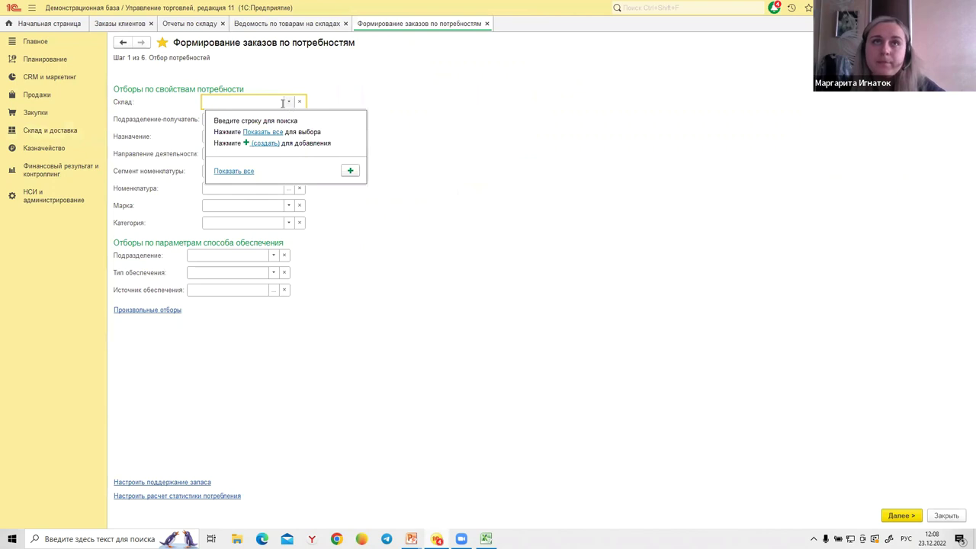
pyautogui.click(261, 133)
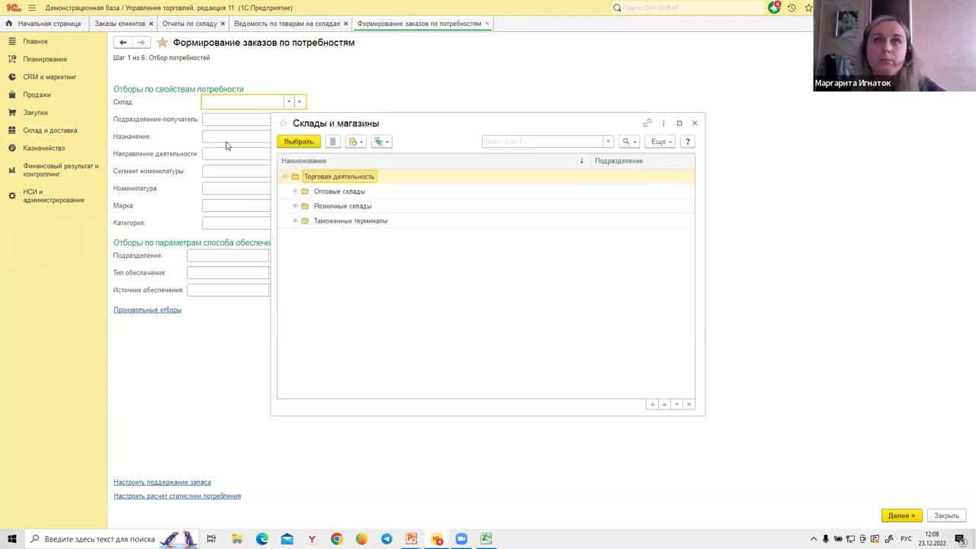
pyautogui.click(295, 206)
pyautogui.doubleClick(367, 250)
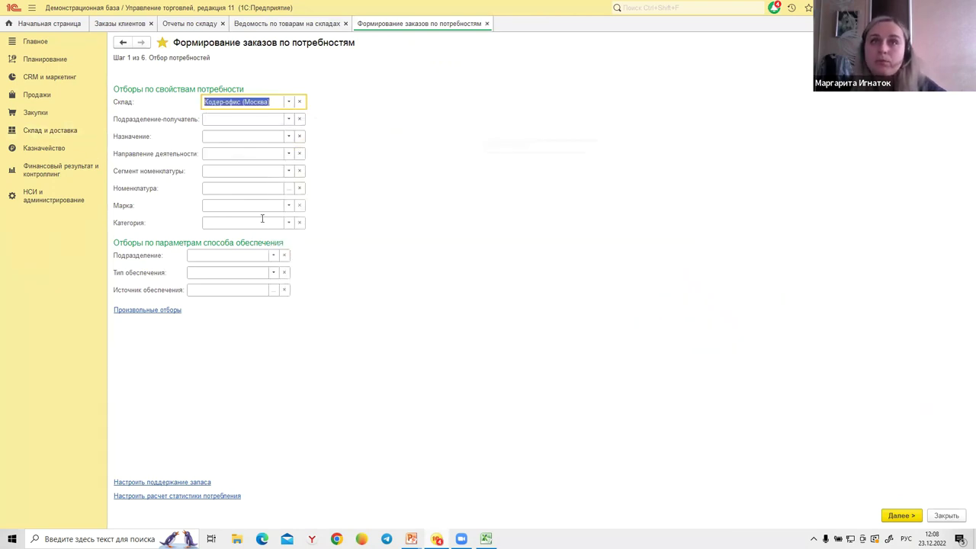
pyautogui.click(221, 101)
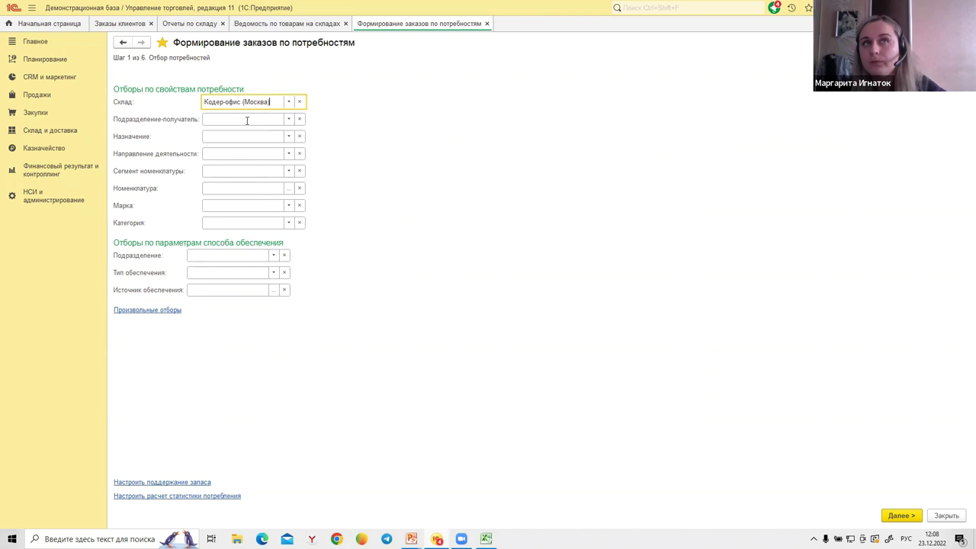
pyautogui.click(898, 515)
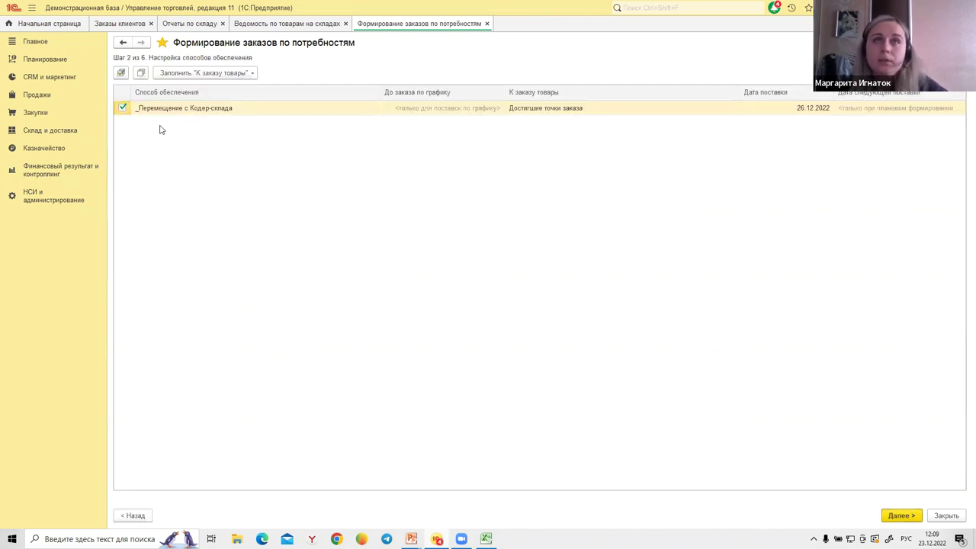
# Keep the supply method _Перемещение с Кодер-склада enabled and proceed to supplying the orders due for shipment.
pyautogui.click(158, 107)
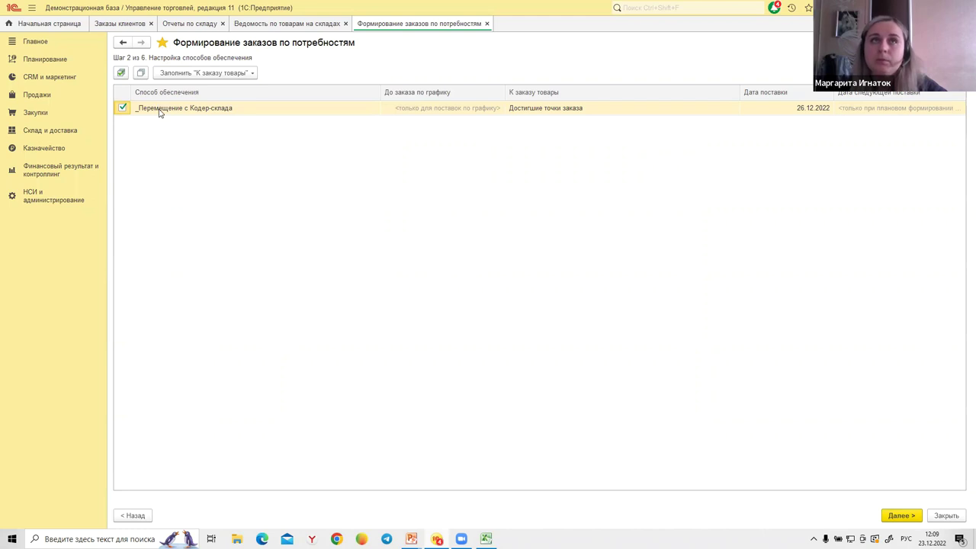
pyautogui.click(160, 112)
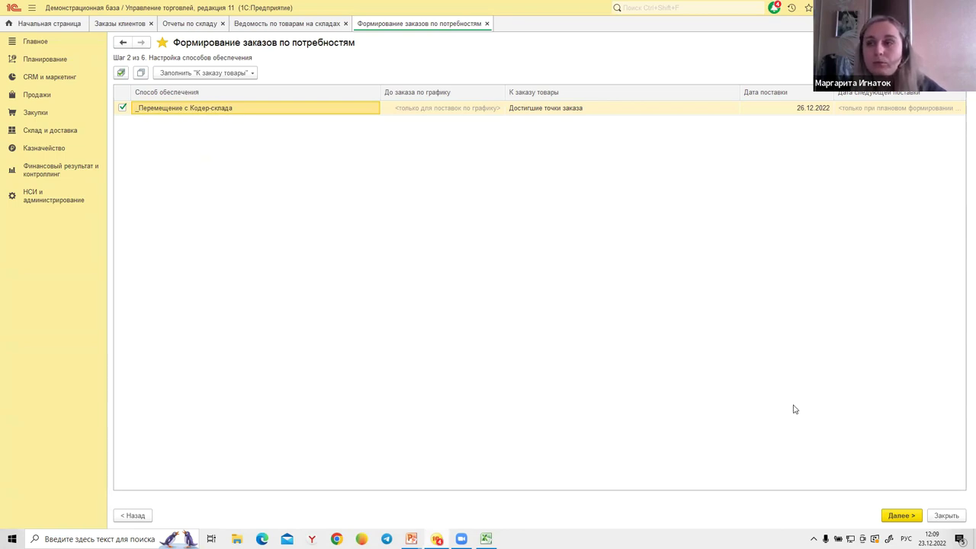
pyautogui.click(894, 517)
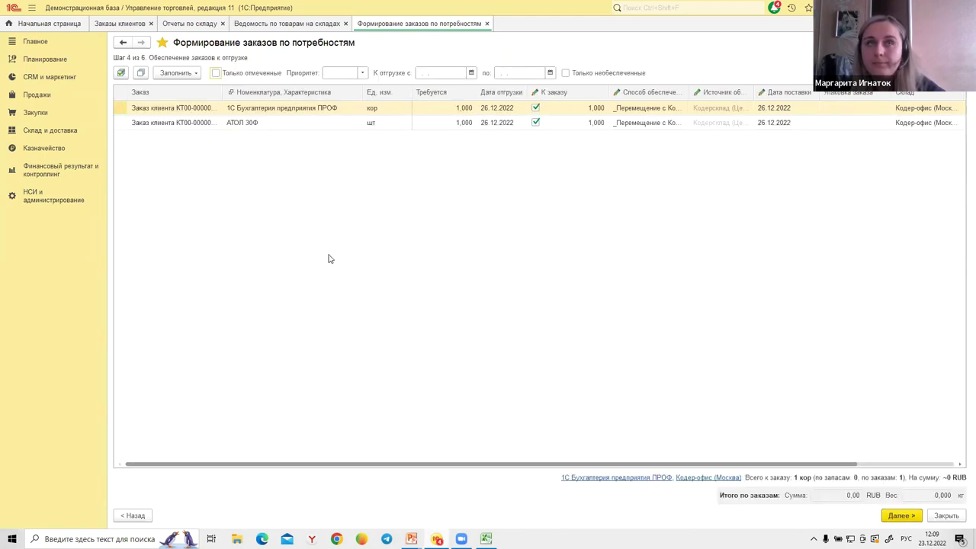
# Widen the Заказ column and check the АТОЛ 30Ф line and the К заказу quantities.
pyautogui.moveTo(223, 92); pyautogui.dragTo(263, 93)
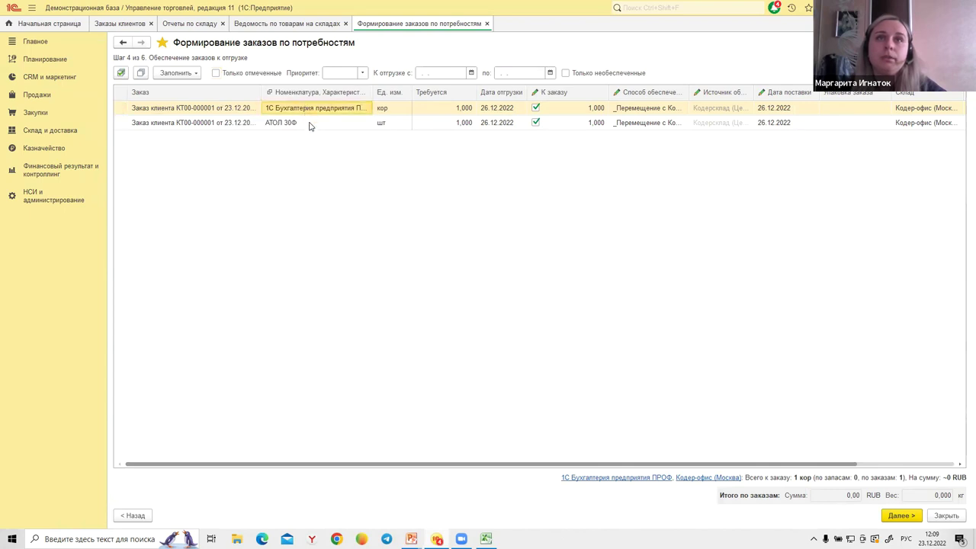
pyautogui.click(310, 123)
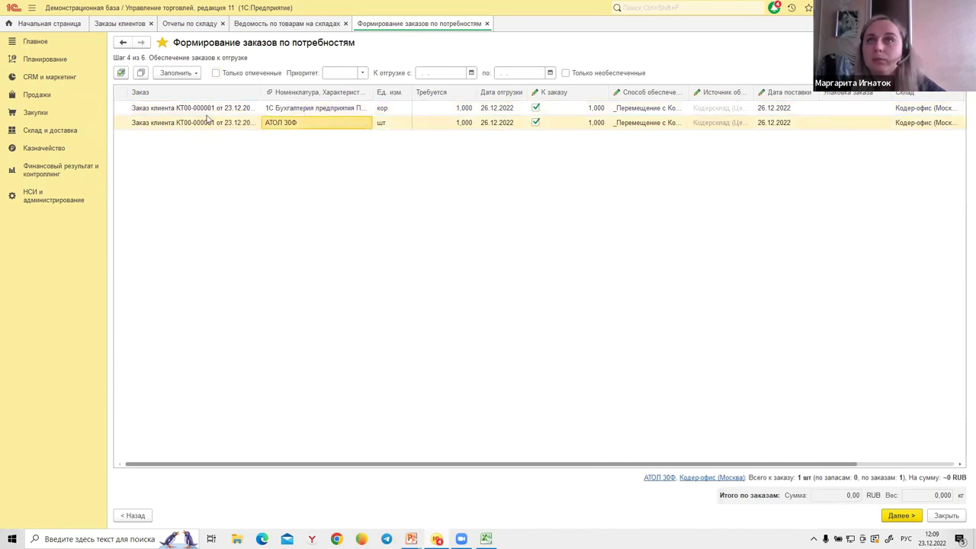
pyautogui.click(564, 123)
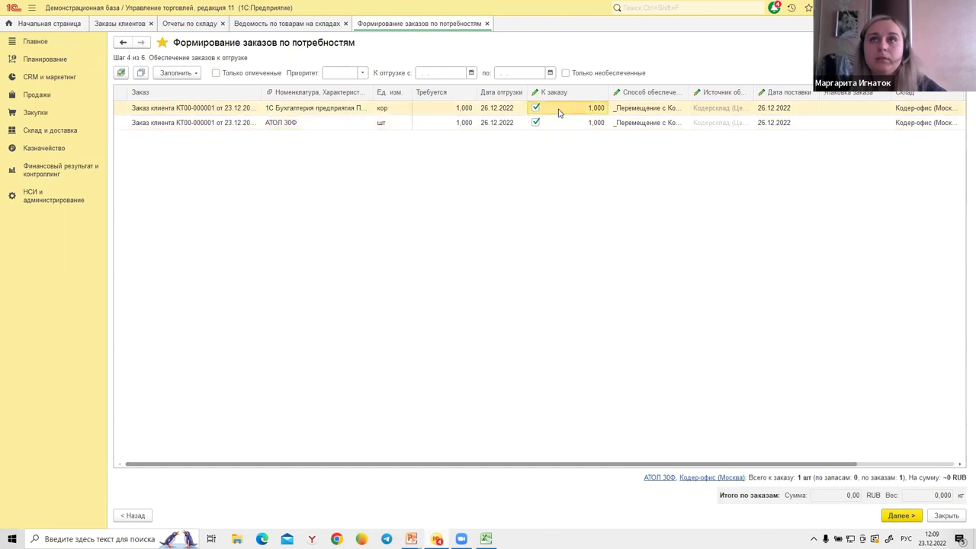
# Check the supply method, delivery date and secured quantity of both customer order lines.
pyautogui.click(633, 109)
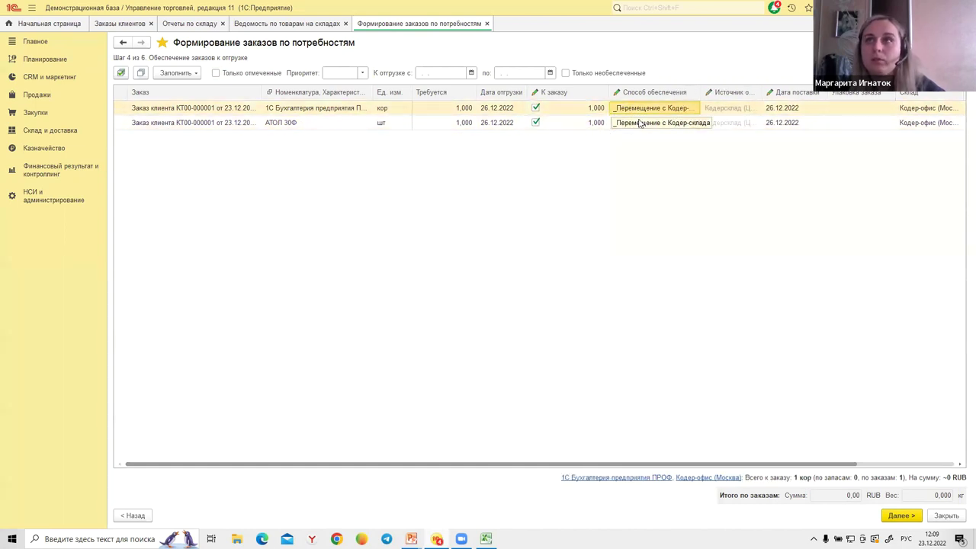
pyautogui.click(790, 111)
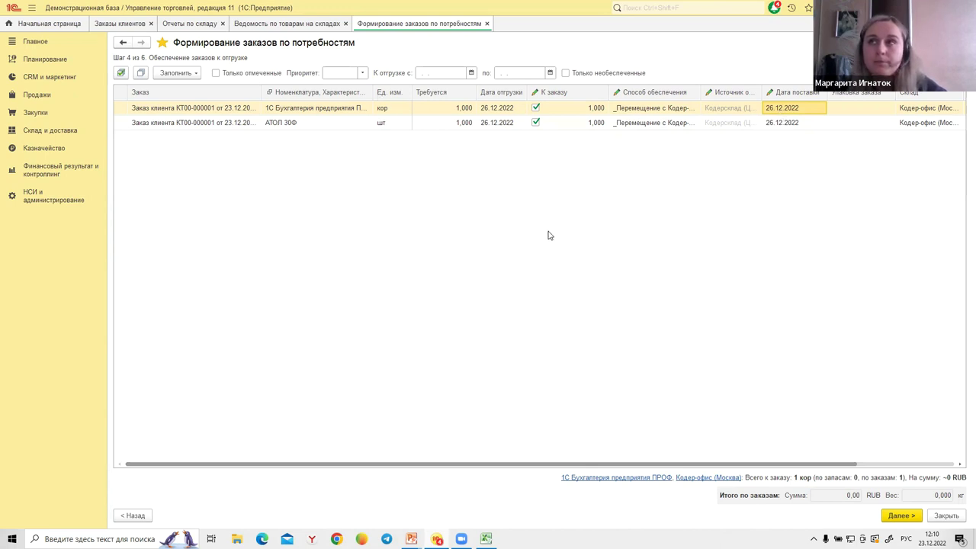
pyautogui.moveTo(663, 468); pyautogui.dragTo(841, 451)
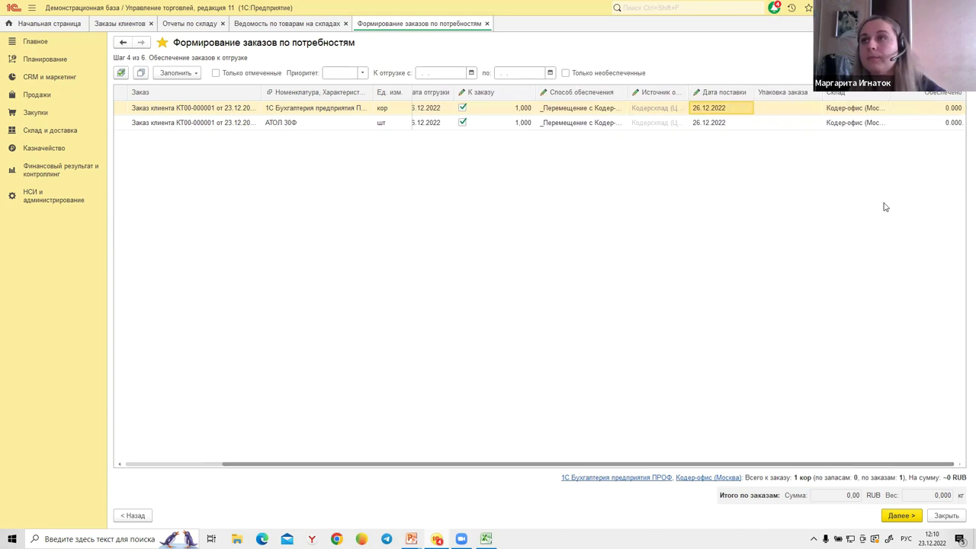
pyautogui.click(927, 109)
pyautogui.click(933, 122)
pyautogui.press('Up')
pyautogui.press('Down')
pyautogui.moveTo(678, 464); pyautogui.dragTo(534, 465)
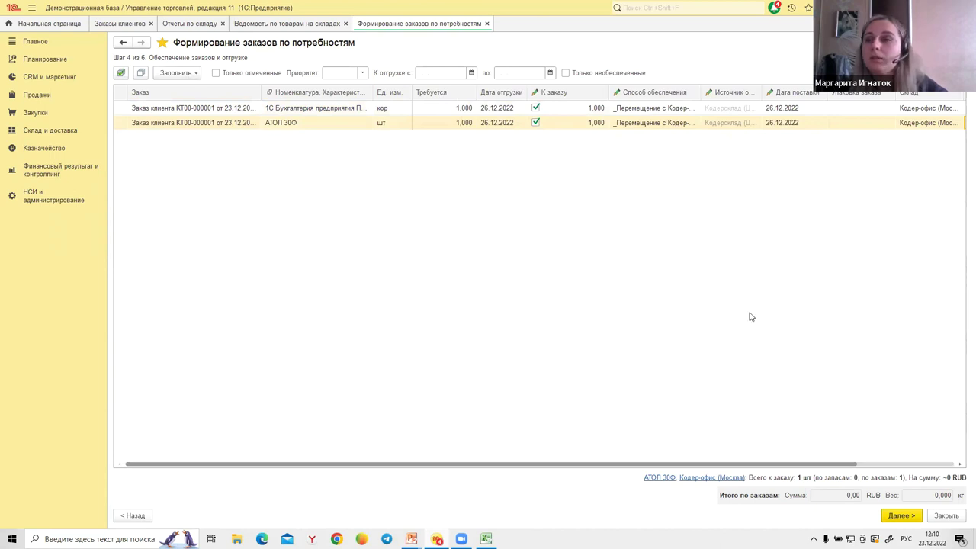
# Proceed to the order preview, expand the Кодерсклад (Центральный) group and generate the orders.
pyautogui.click(894, 516)
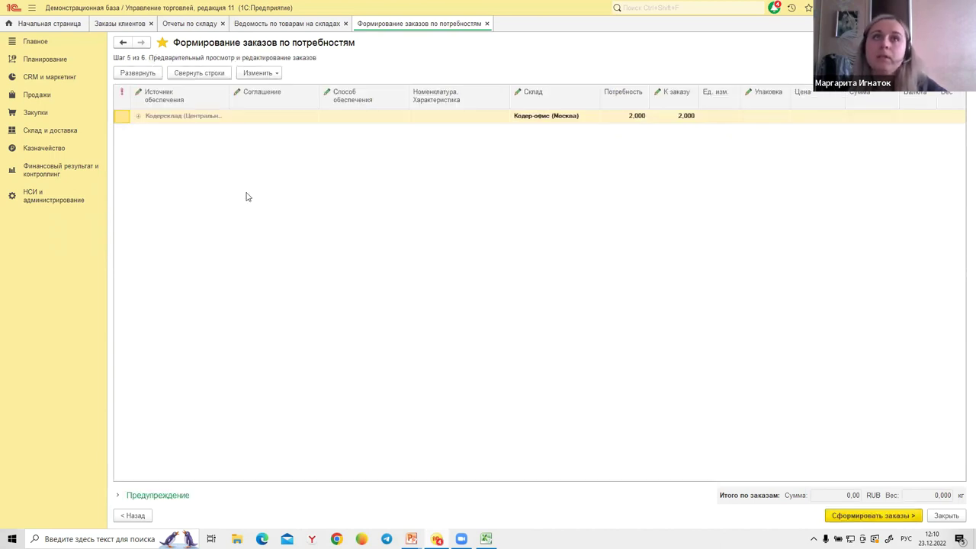
pyautogui.click(138, 116)
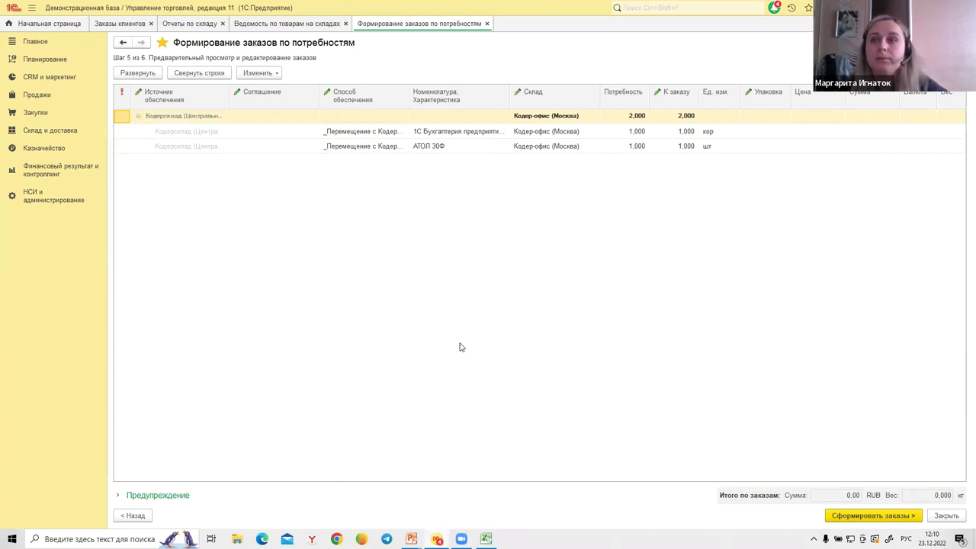
pyautogui.click(842, 516)
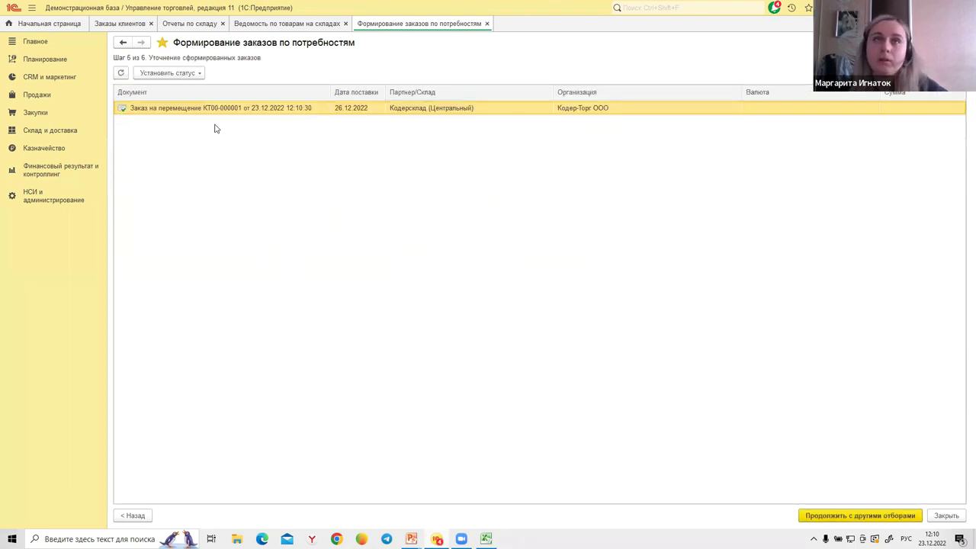
# Open the generated transfer order and turn off Обособленно for the АТОЛ 30Ф line in its goods.
pyautogui.click(123, 109)
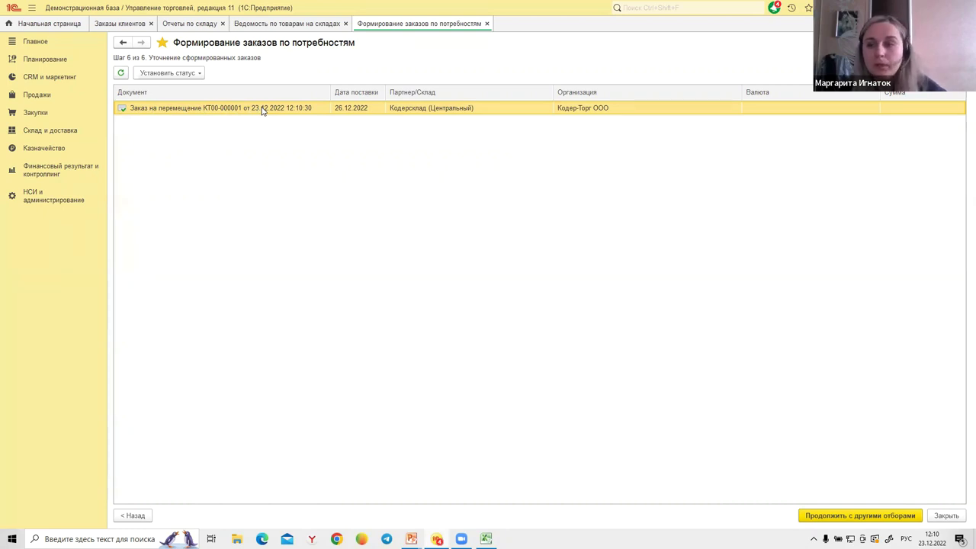
pyautogui.doubleClick(261, 109)
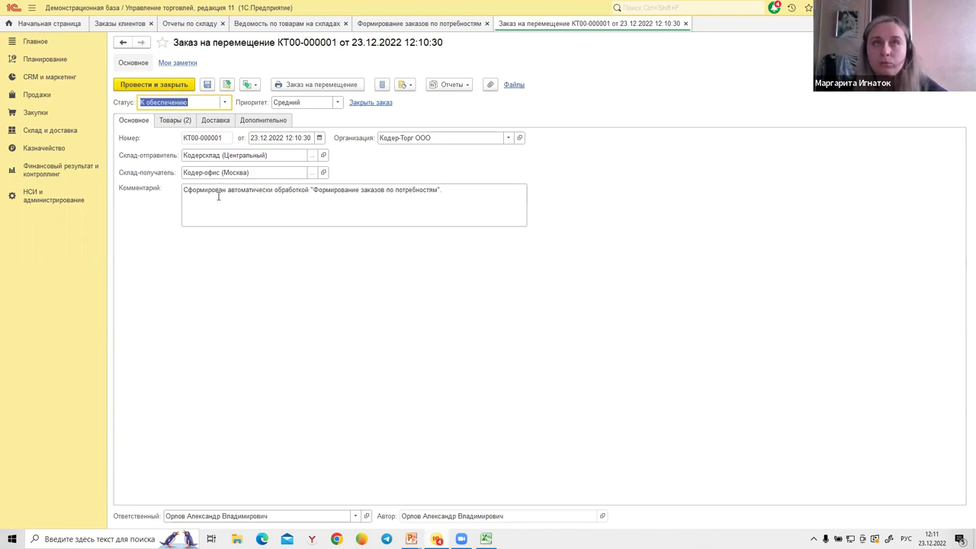
pyautogui.click(183, 122)
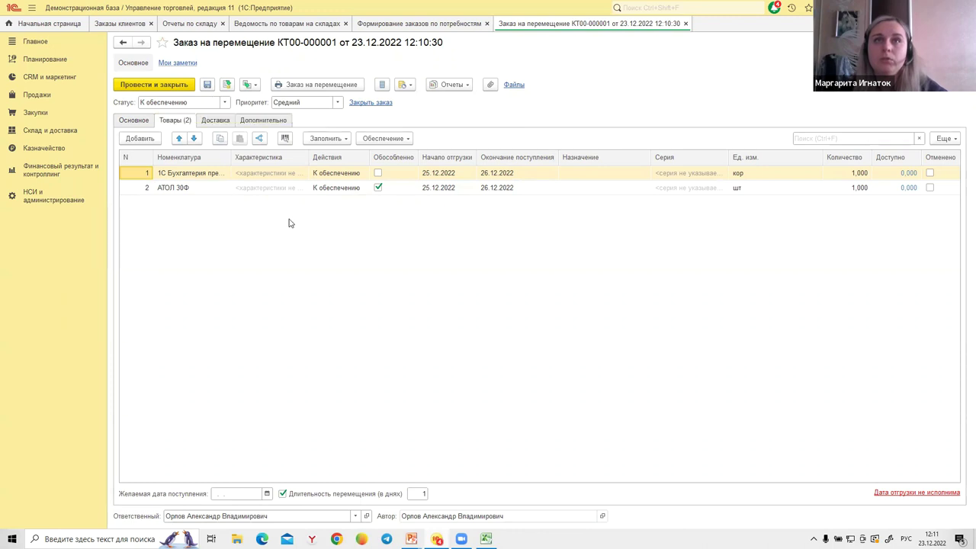
pyautogui.click(349, 189)
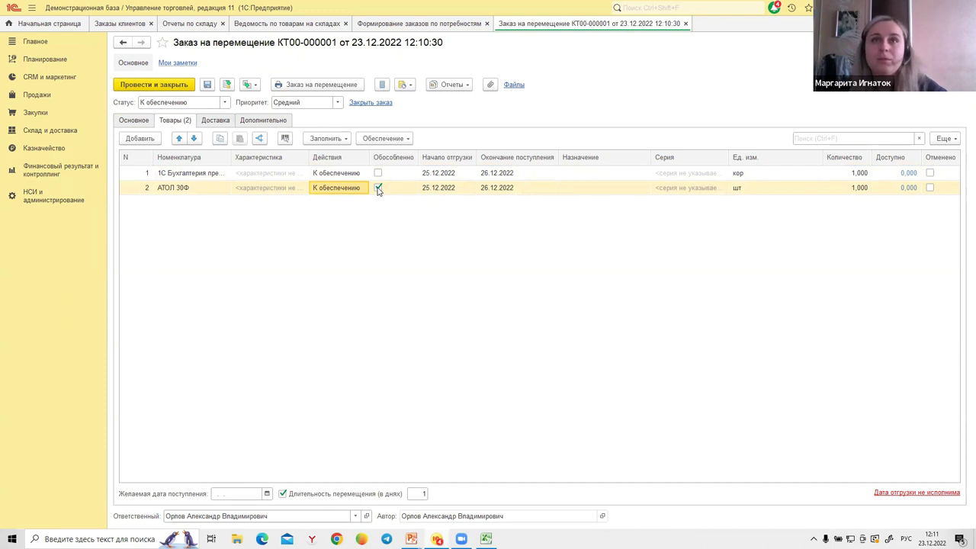
pyautogui.click(378, 189)
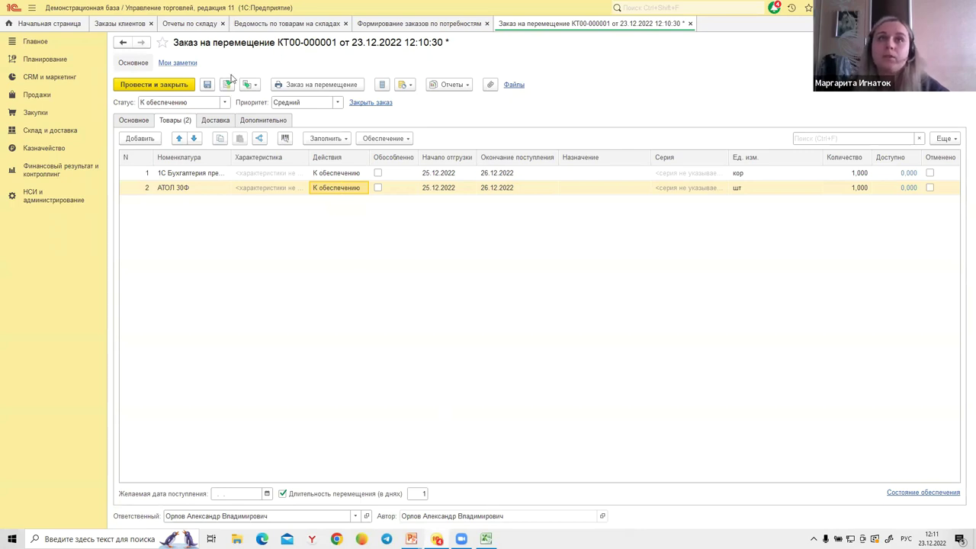
# Set the transfer order's status to К выполнению and post it without closing.
pyautogui.click(224, 103)
pyautogui.click(190, 136)
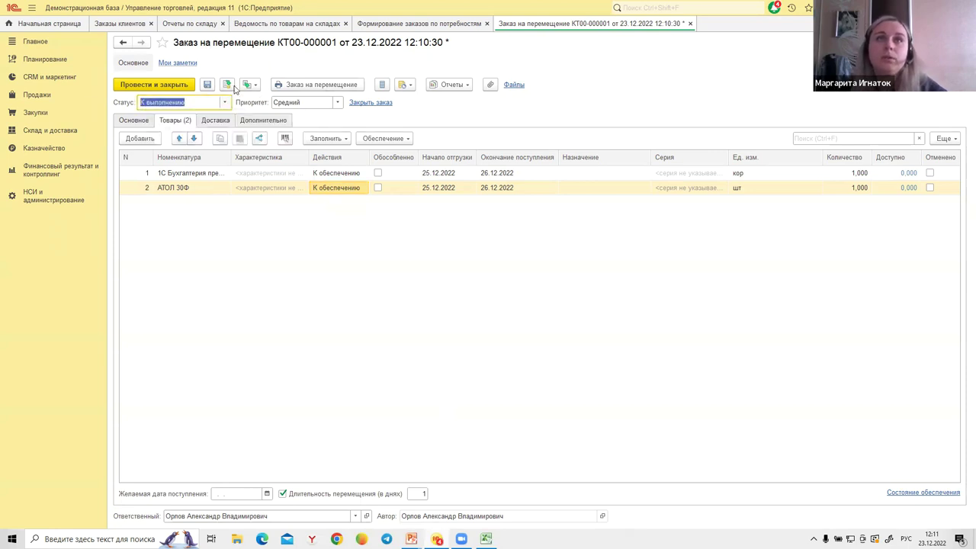
pyautogui.click(229, 86)
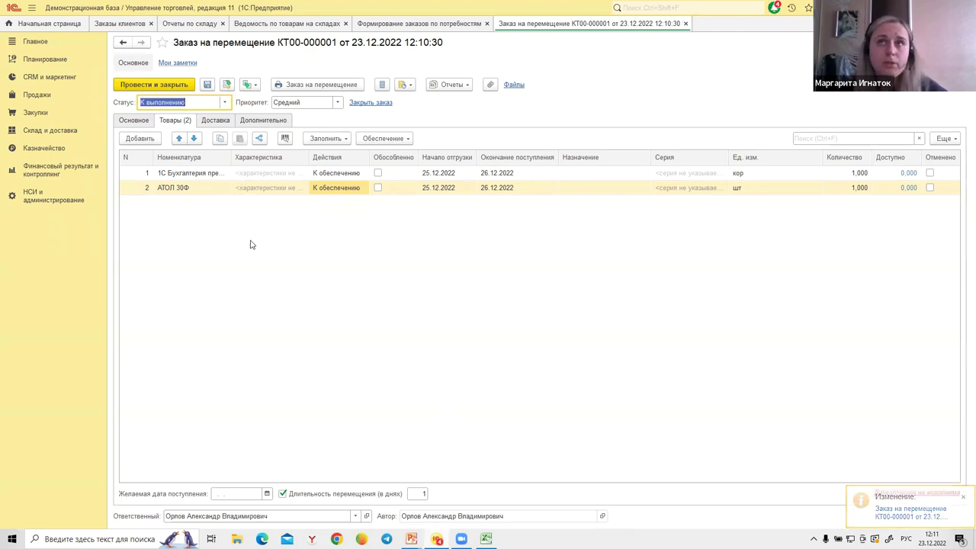
# Open Состояние обеспечения заказов for the warehouse section and filter it by the retail warehouse Кодер-офис (Москва).
pyautogui.click(62, 135)
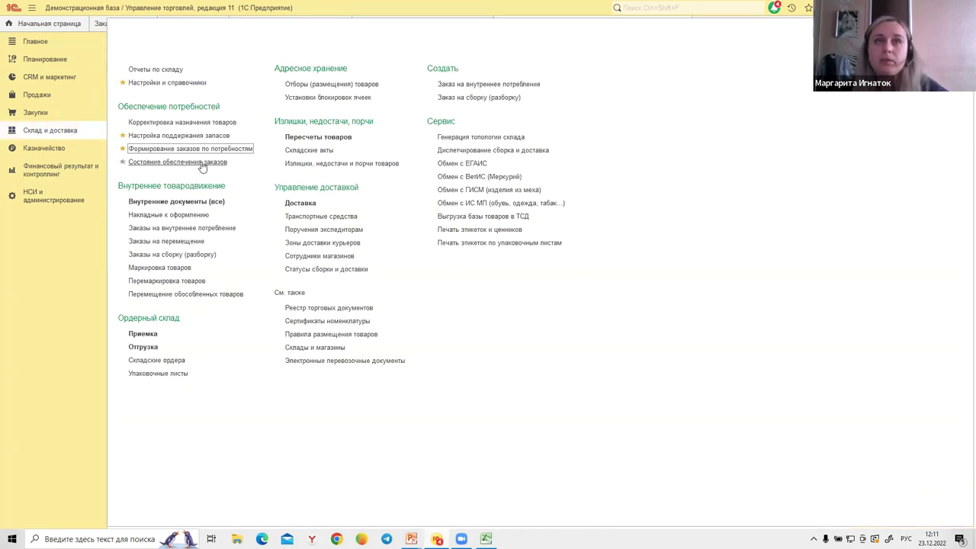
pyautogui.click(165, 161)
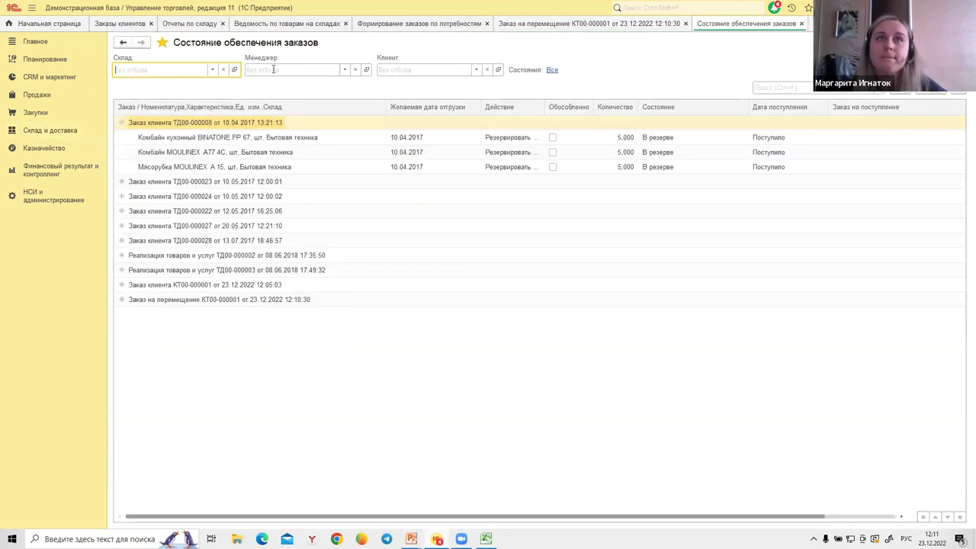
pyautogui.click(213, 69)
pyautogui.click(171, 101)
pyautogui.click(297, 206)
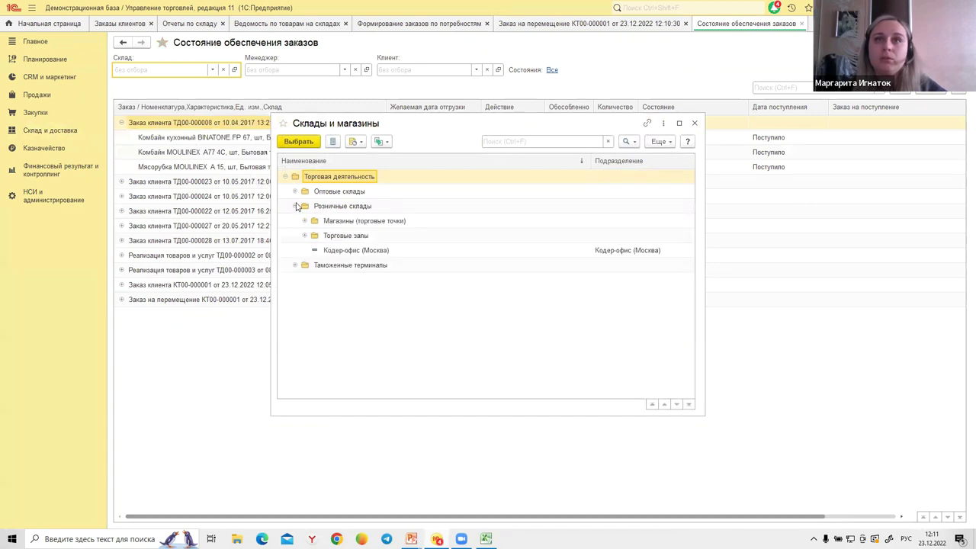
pyautogui.doubleClick(358, 251)
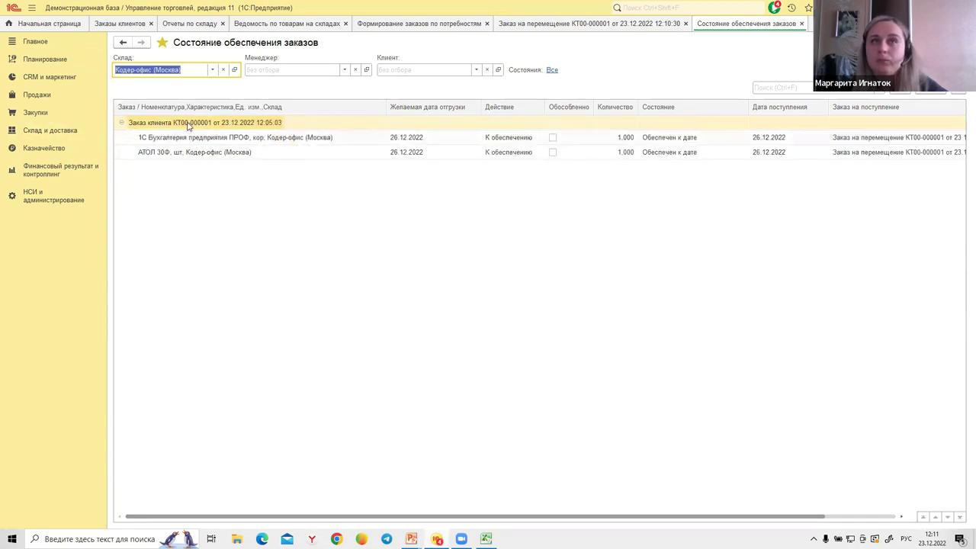
# Examine the action and supply state of the 1С Бухгалтерия предприятия ПРОФ and АТОЛ 30Ф lines in the customer order.
pyautogui.click(519, 138)
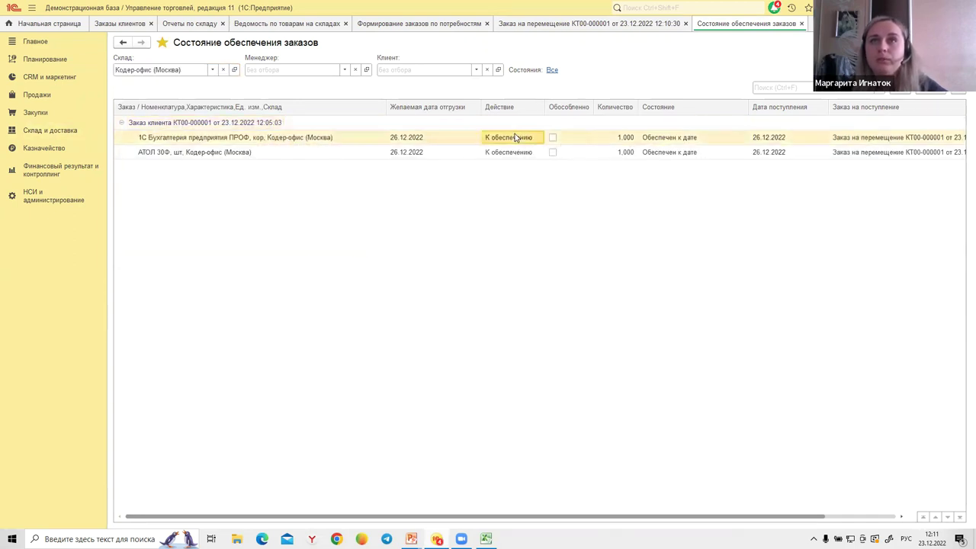
pyautogui.click(514, 154)
pyautogui.click(515, 137)
pyautogui.click(522, 152)
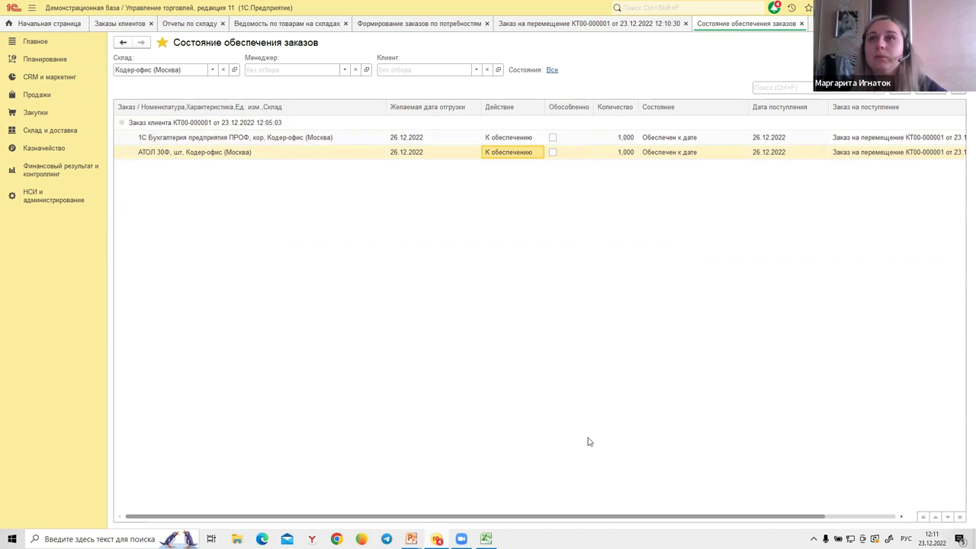
pyautogui.moveTo(634, 517); pyautogui.dragTo(607, 516)
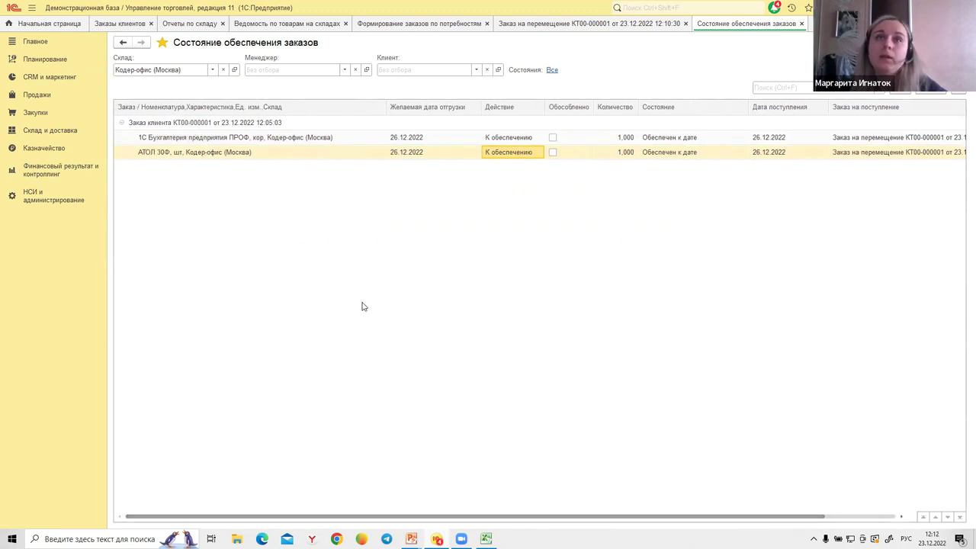
pyautogui.click(202, 125)
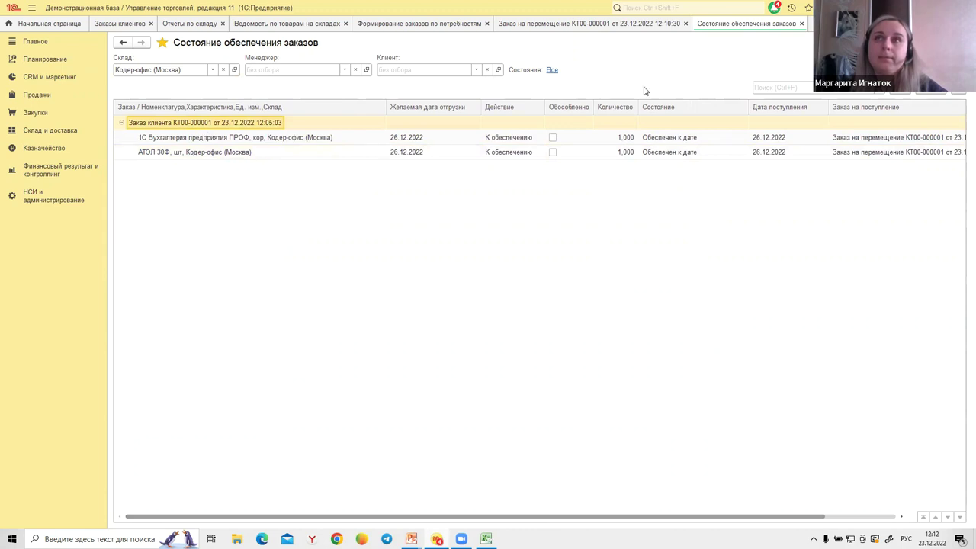
pyautogui.click(317, 138)
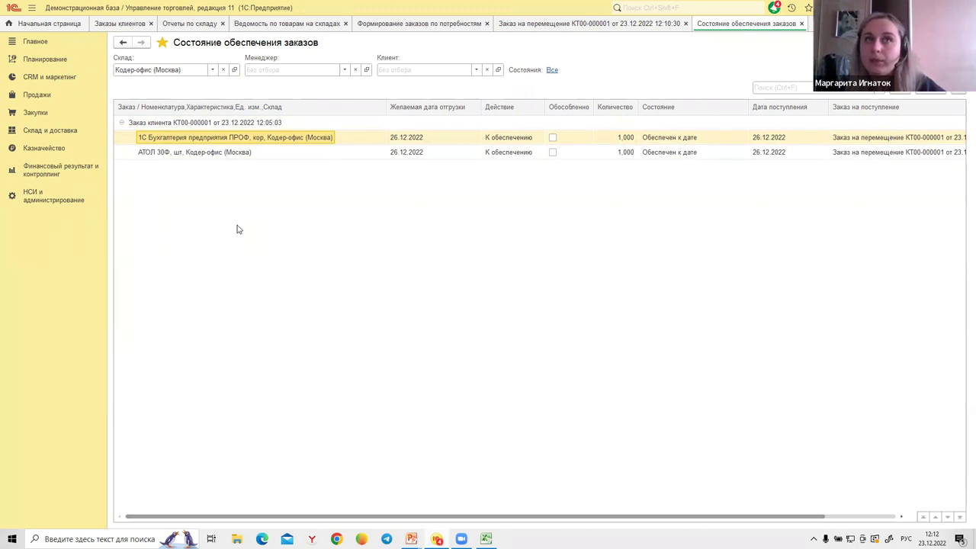
pyautogui.click(174, 123)
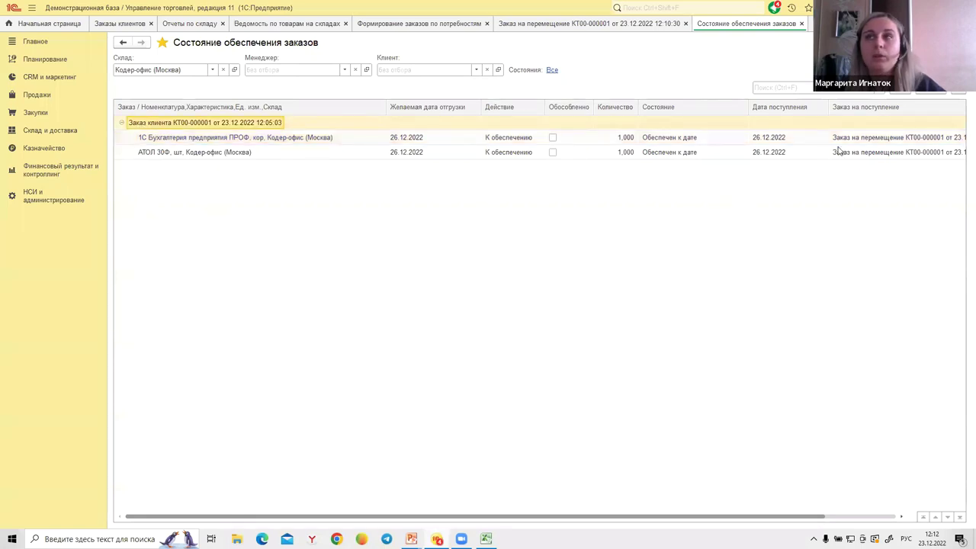
# Open the transfer order supplying 1С Бухгалтерия предприятия ПРОФ, check its sender warehouse, and close it and the order supply status list.
pyautogui.doubleClick(861, 139)
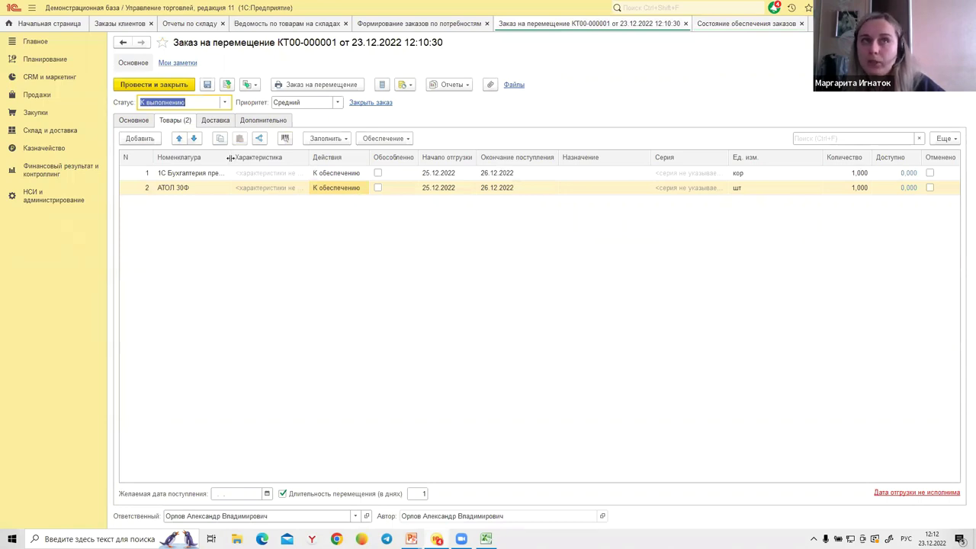
pyautogui.click(137, 126)
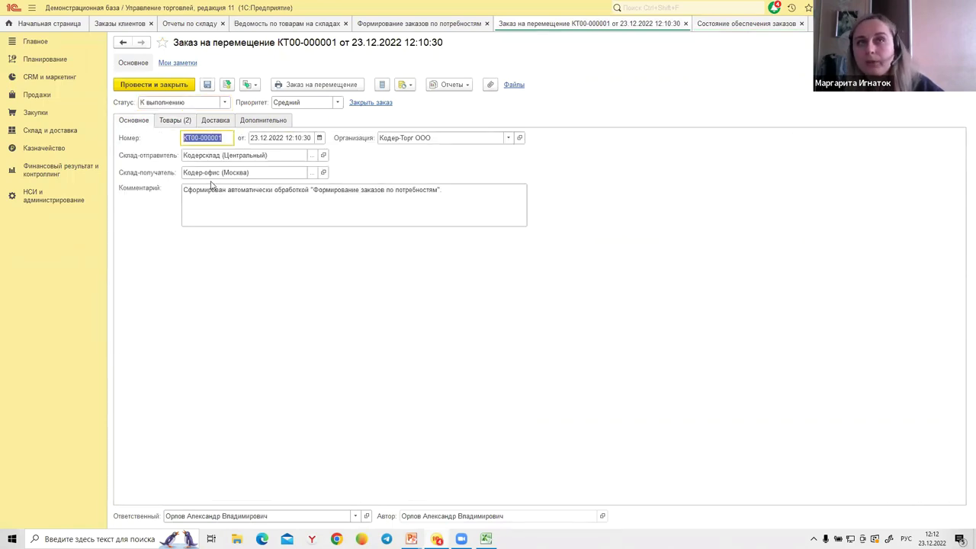
pyautogui.click(223, 155)
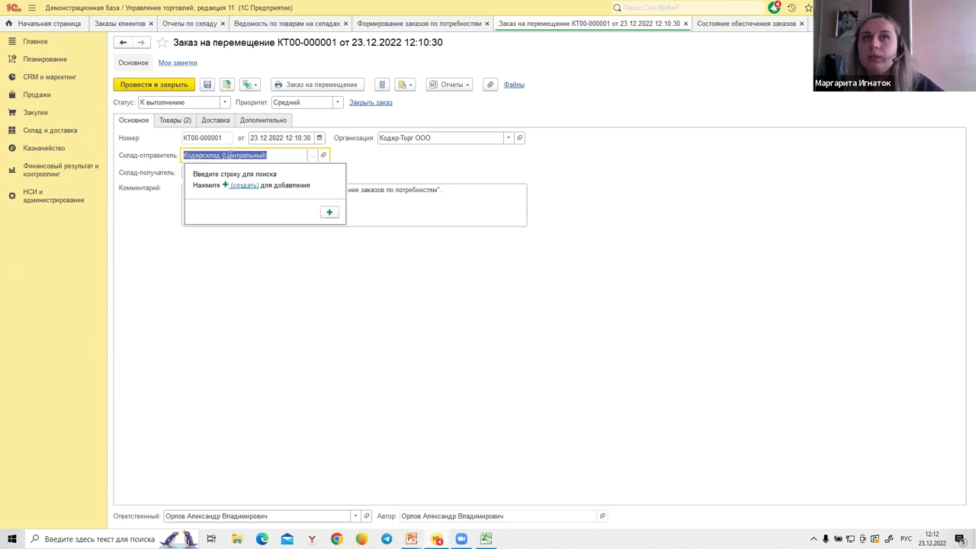
pyautogui.press('Escape')
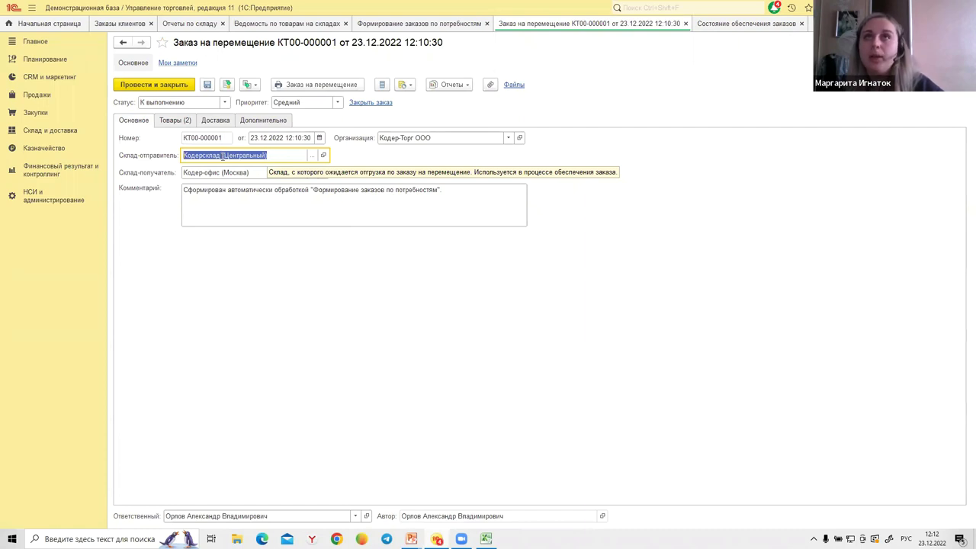
pyautogui.click(685, 23)
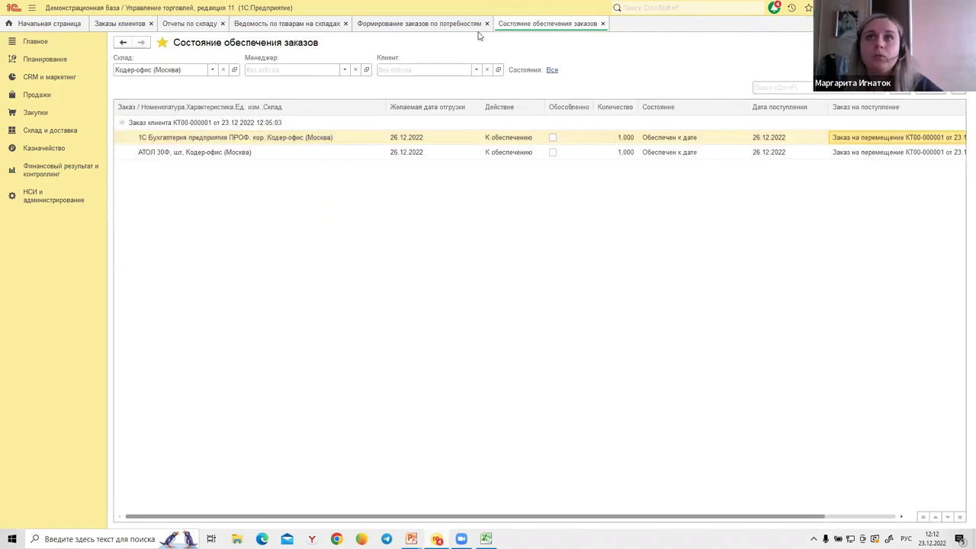
pyautogui.click(602, 23)
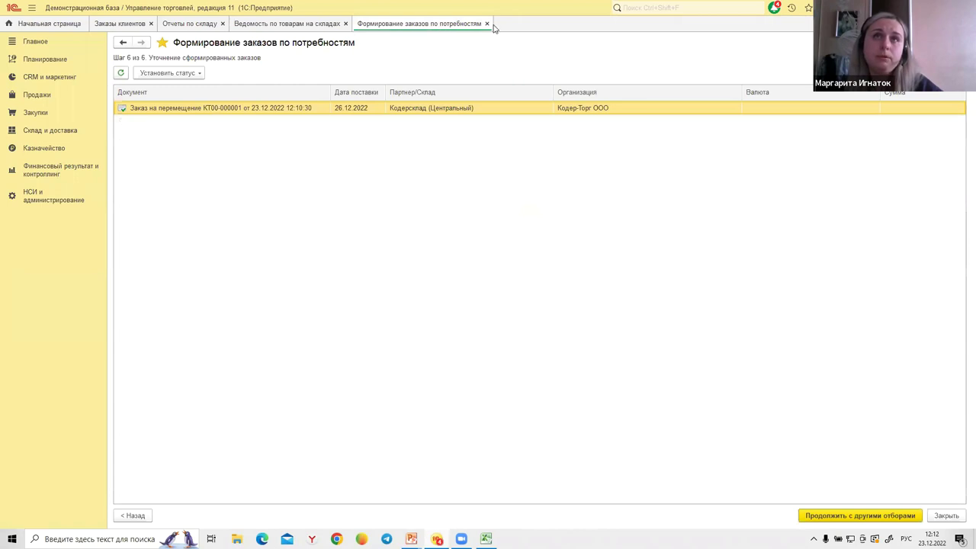
# Restart the needs selection with the wholesale warehouse Кодерсклад (Центральный) as filter and proceed to the supply method settings.
pyautogui.click(855, 515)
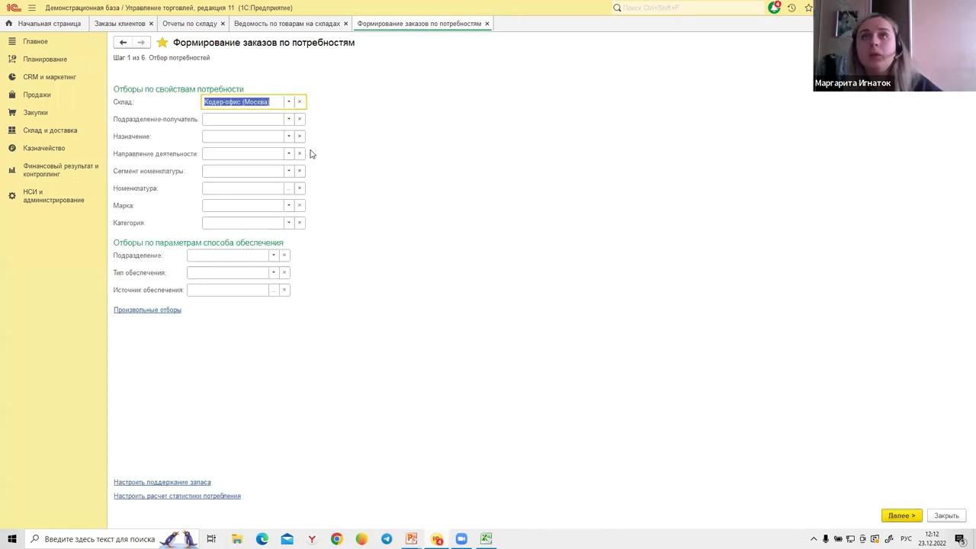
pyautogui.click(289, 101)
pyautogui.click(274, 132)
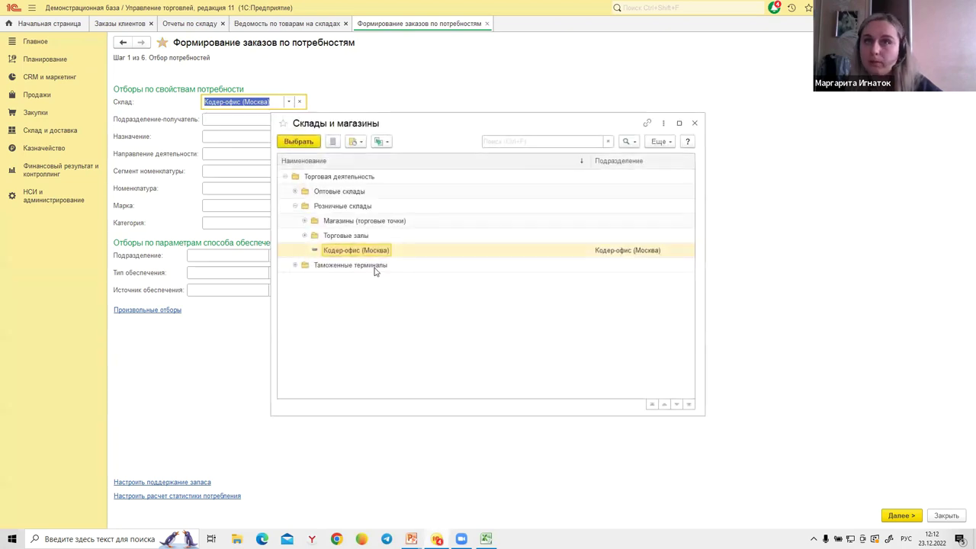
pyautogui.click(294, 192)
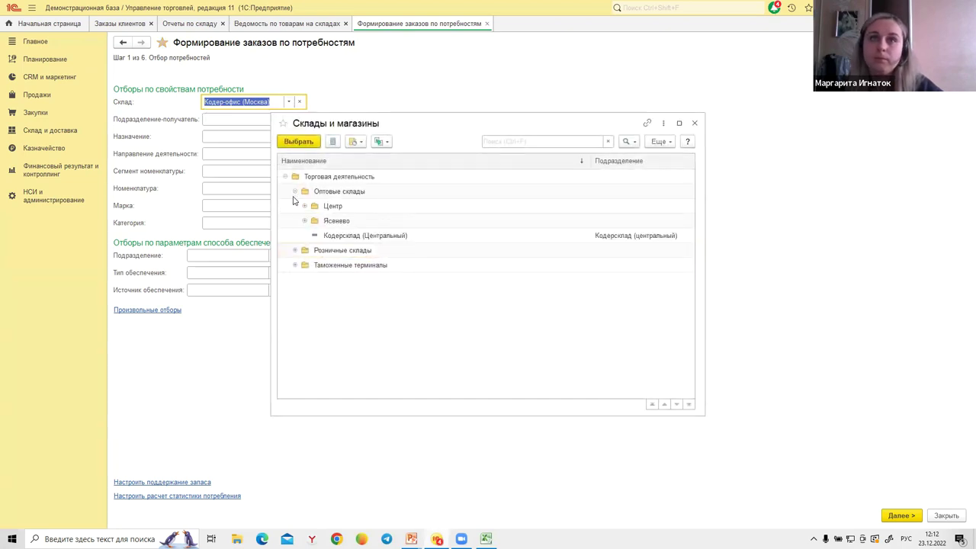
pyautogui.doubleClick(369, 237)
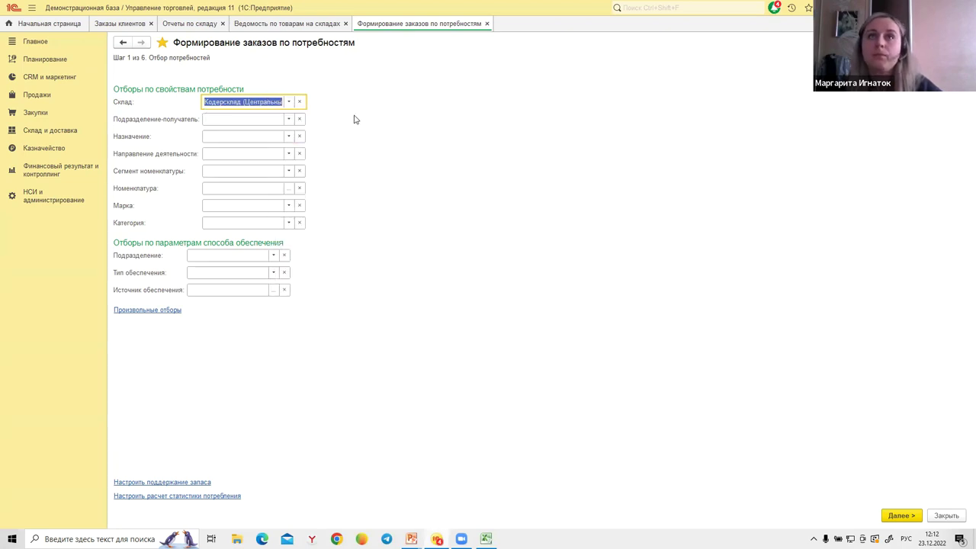
pyautogui.click(901, 515)
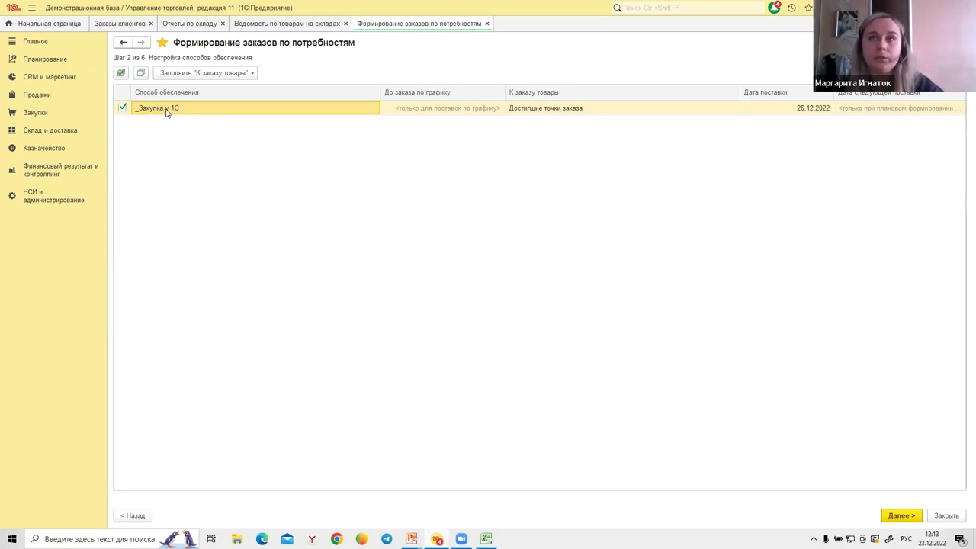
# Proceed to supplying orders for shipment and check the source transfer orders and supplied quantities of 1С Бухгалтерия предприятия ПРОФ and АТОЛ 30Ф.
pyautogui.click(897, 515)
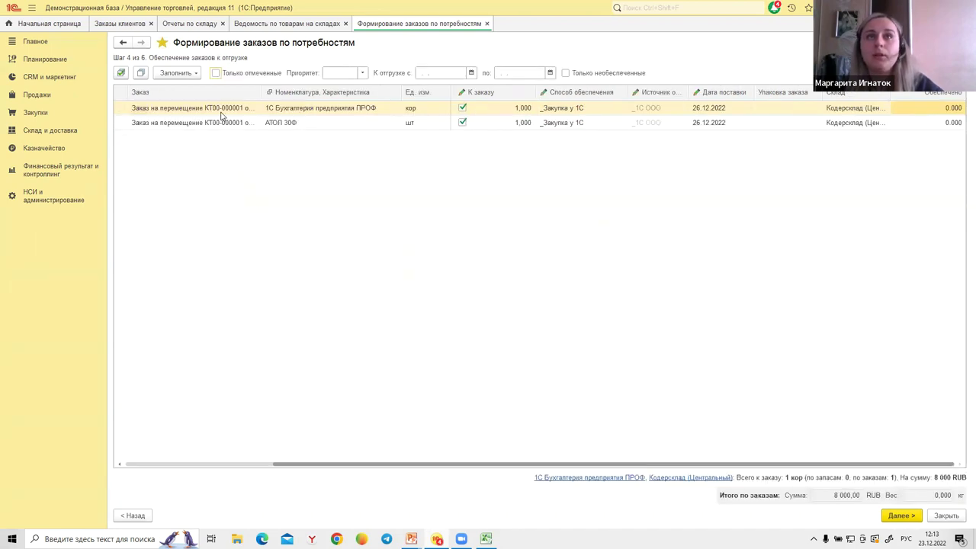
pyautogui.click(180, 124)
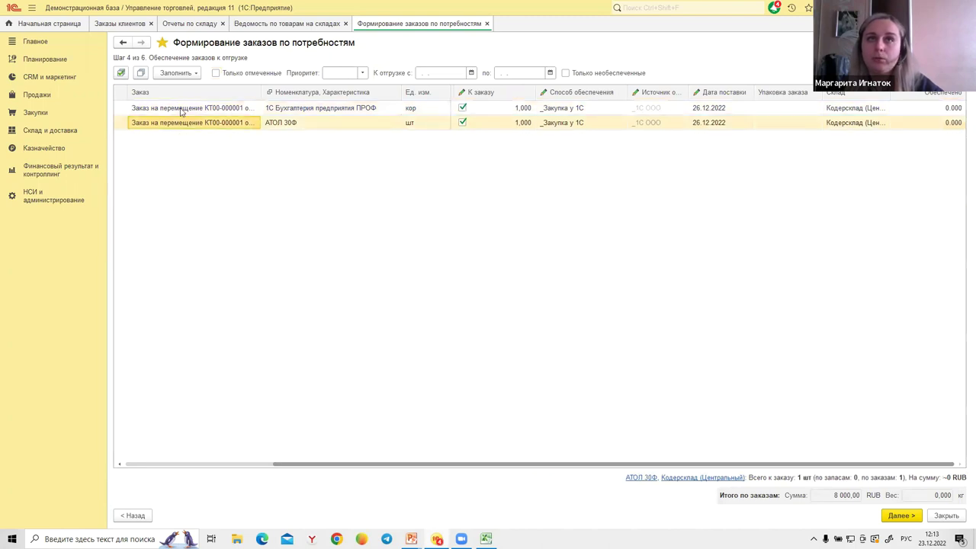
pyautogui.click(183, 124)
pyautogui.click(191, 112)
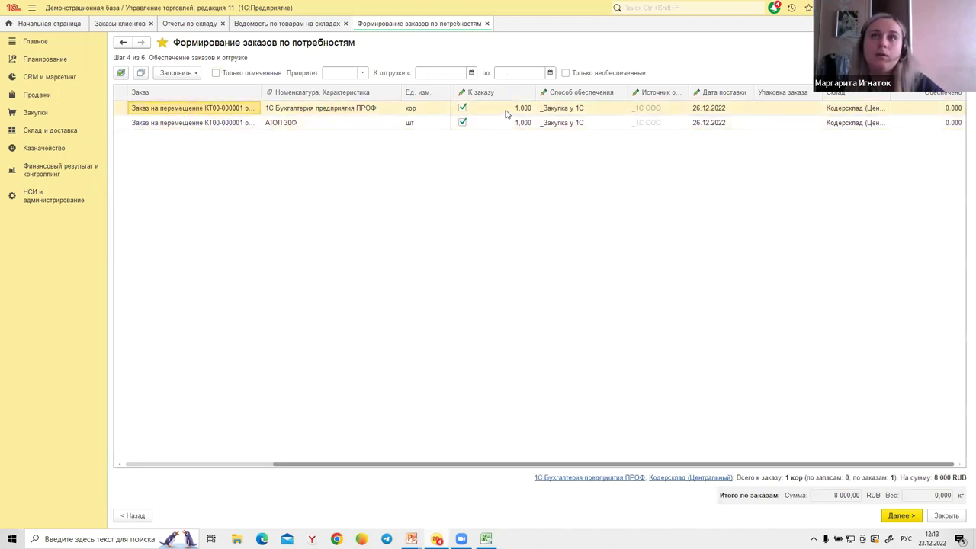
pyautogui.click(902, 113)
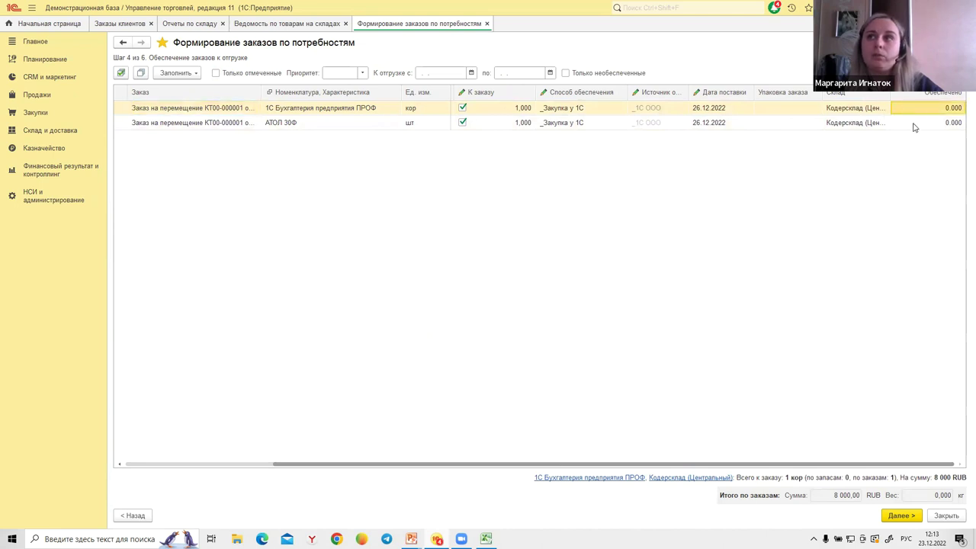
pyautogui.click(913, 123)
# Examine the quantity to order and supply method of both lines, and the orders' total amount and weight.
pyautogui.click(503, 109)
pyautogui.click(503, 120)
pyautogui.click(502, 111)
pyautogui.click(504, 124)
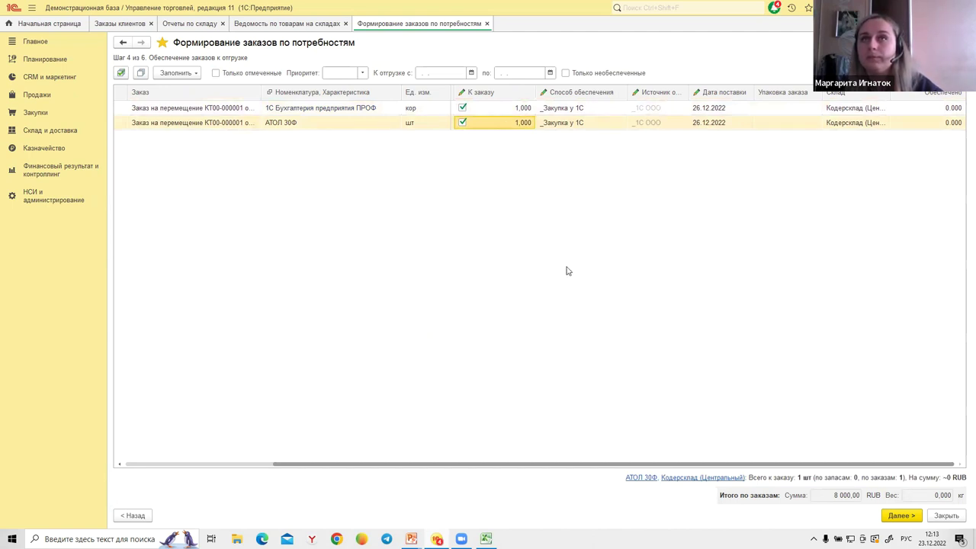
pyautogui.click(568, 113)
pyautogui.click(568, 123)
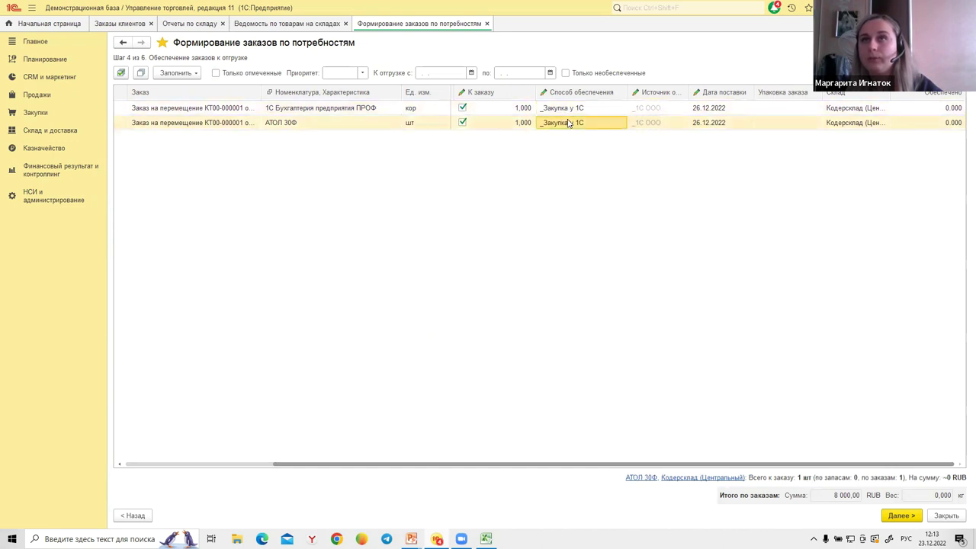
pyautogui.click(830, 496)
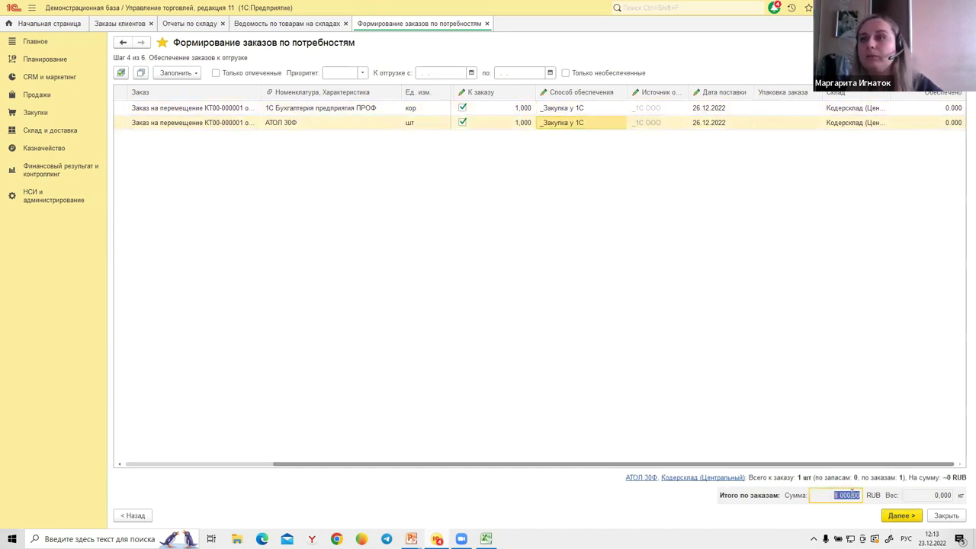
pyautogui.click(922, 495)
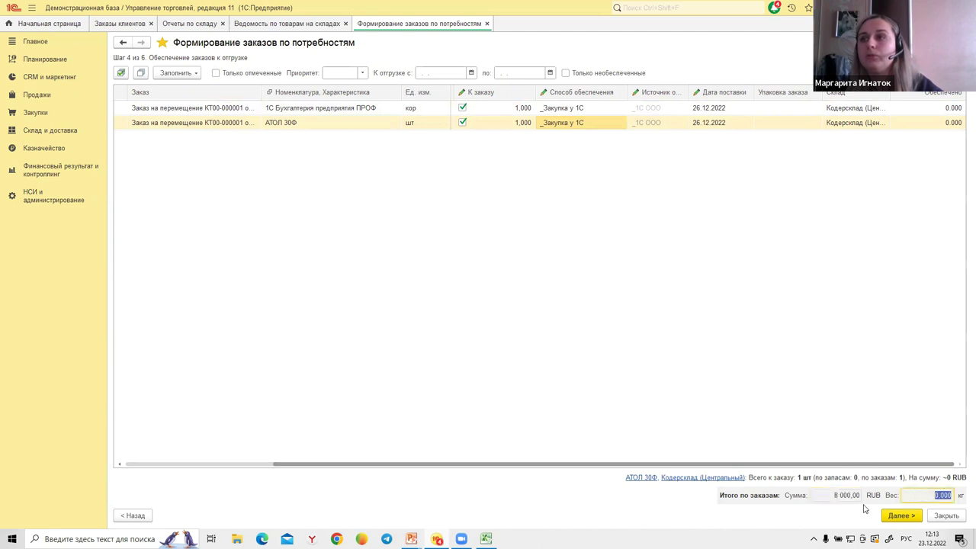
# Proceed to the order preview, expand and review the lines of supplier _1С ООО, and generate the orders.
pyautogui.click(898, 517)
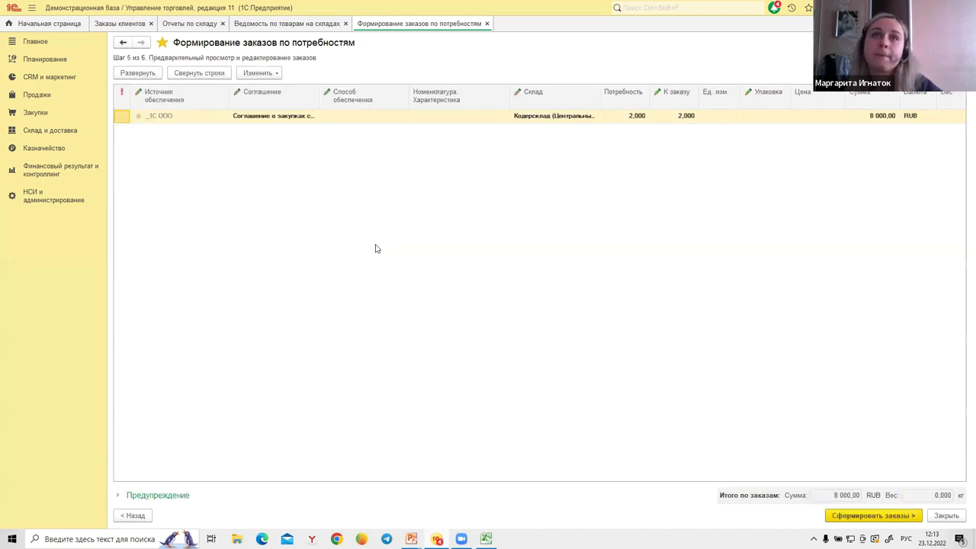
pyautogui.click(139, 115)
pyautogui.click(281, 133)
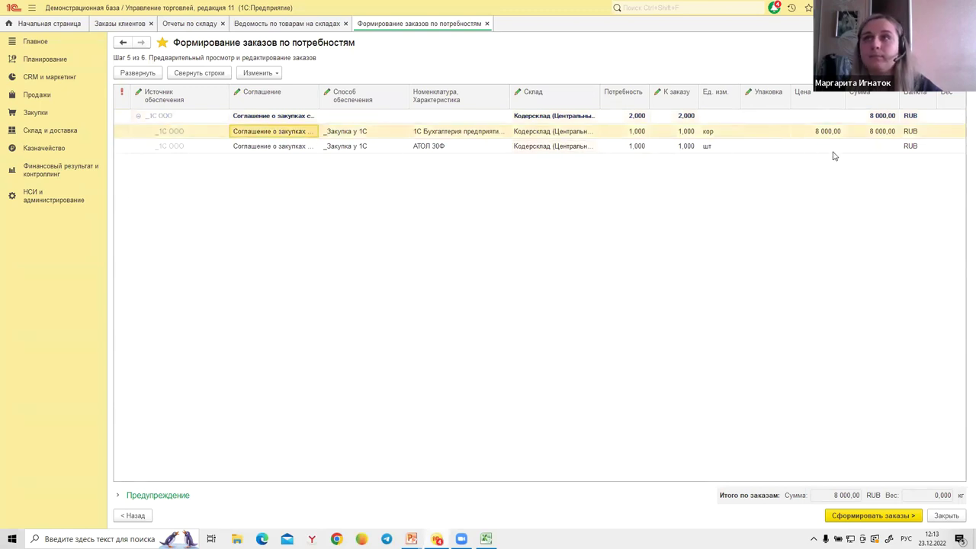
pyautogui.click(292, 147)
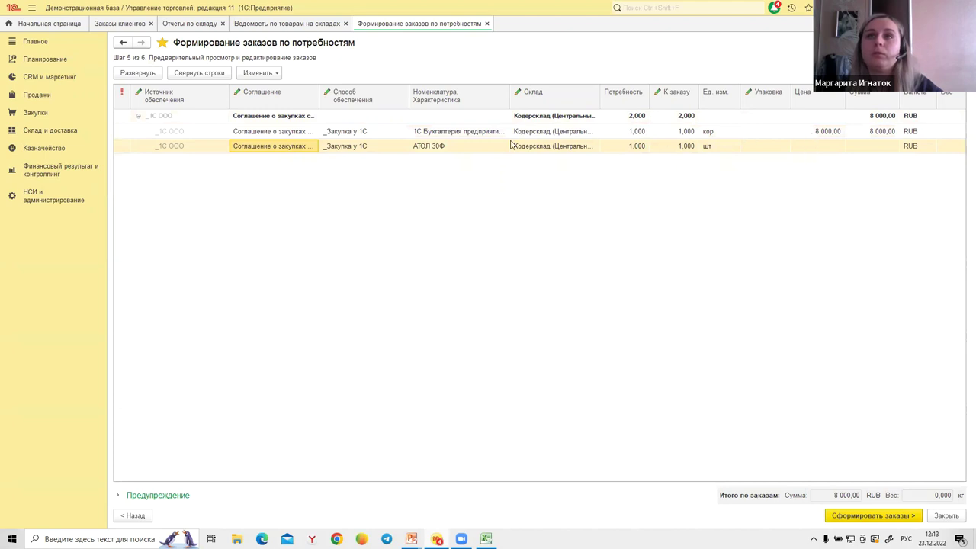
pyautogui.click(471, 149)
pyautogui.click(869, 516)
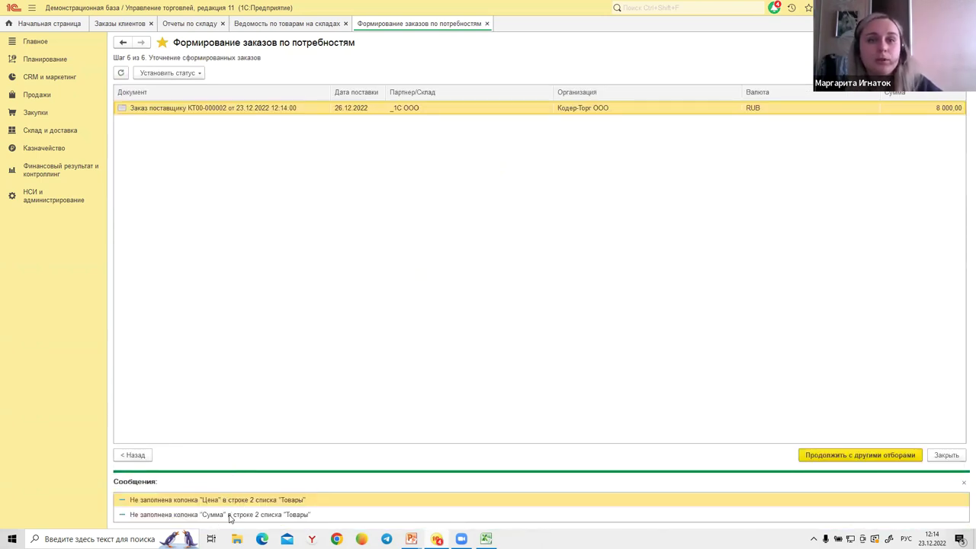
# Check the message about the unfilled amount and open the goods list of the generated supplier order.
pyautogui.click(226, 515)
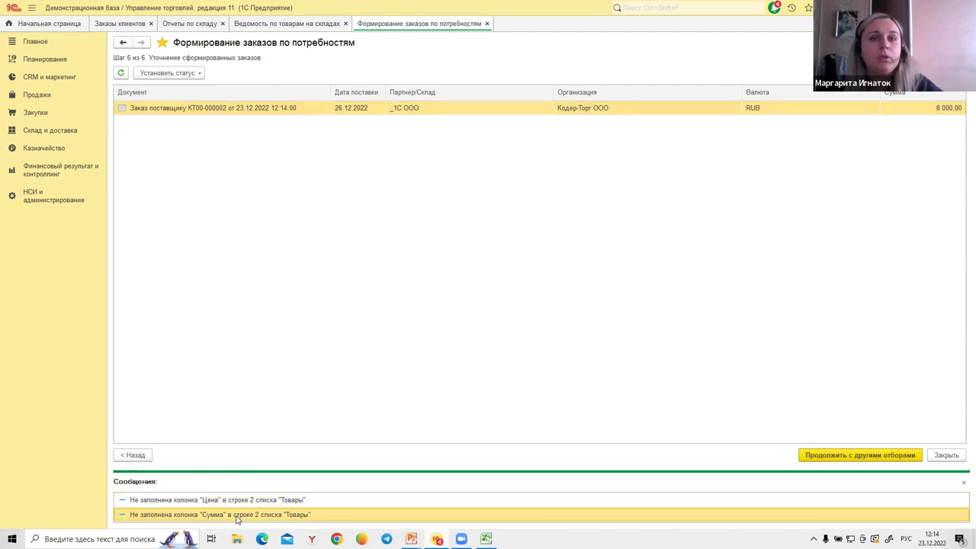
pyautogui.click(196, 108)
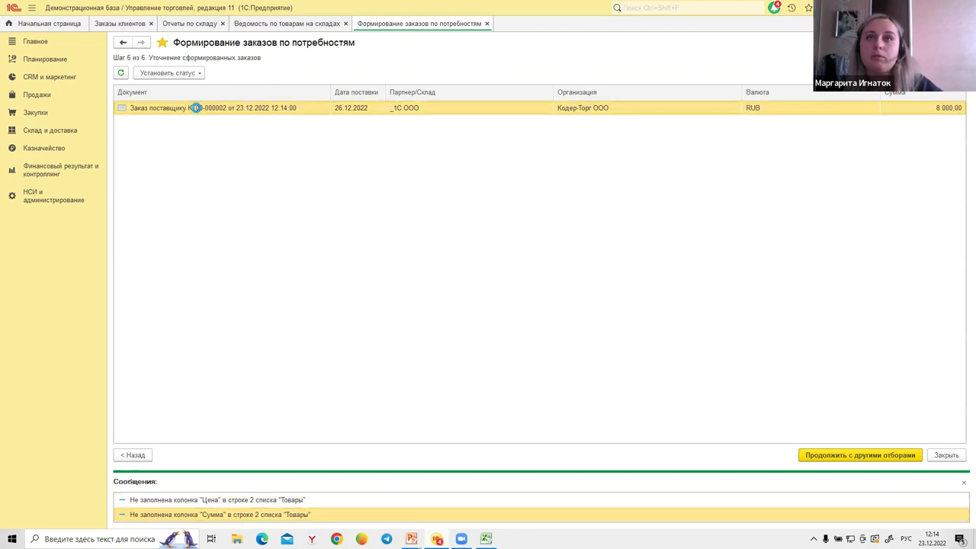
pyautogui.doubleClick(195, 108)
pyautogui.click(175, 120)
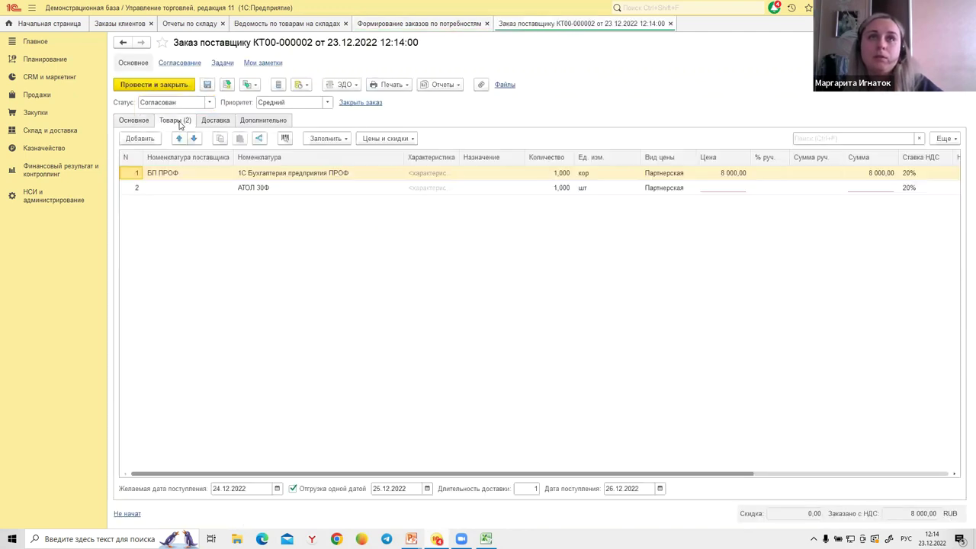
# Check the price type of the АТОЛ 30Ф line in the supplier order.
pyautogui.click(678, 189)
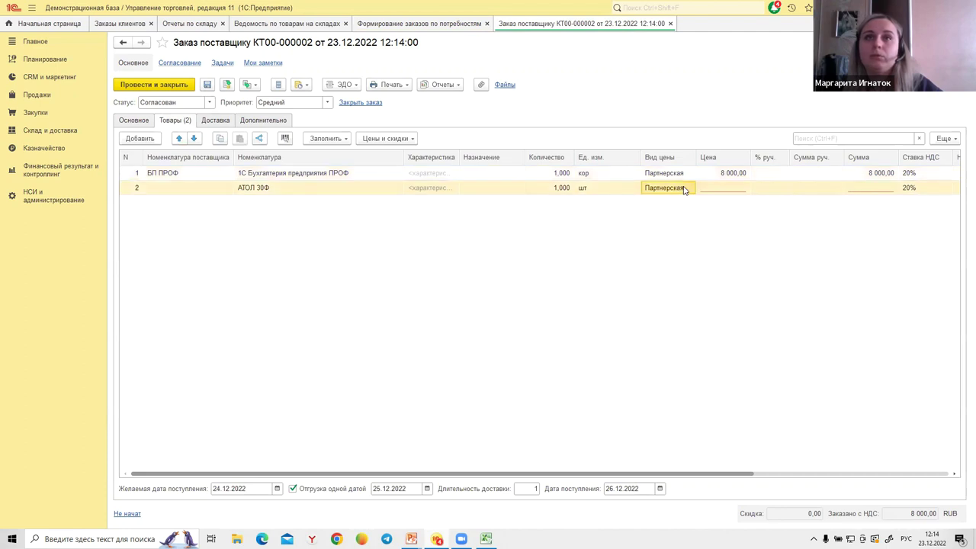
pyautogui.click(684, 190)
pyautogui.click(683, 209)
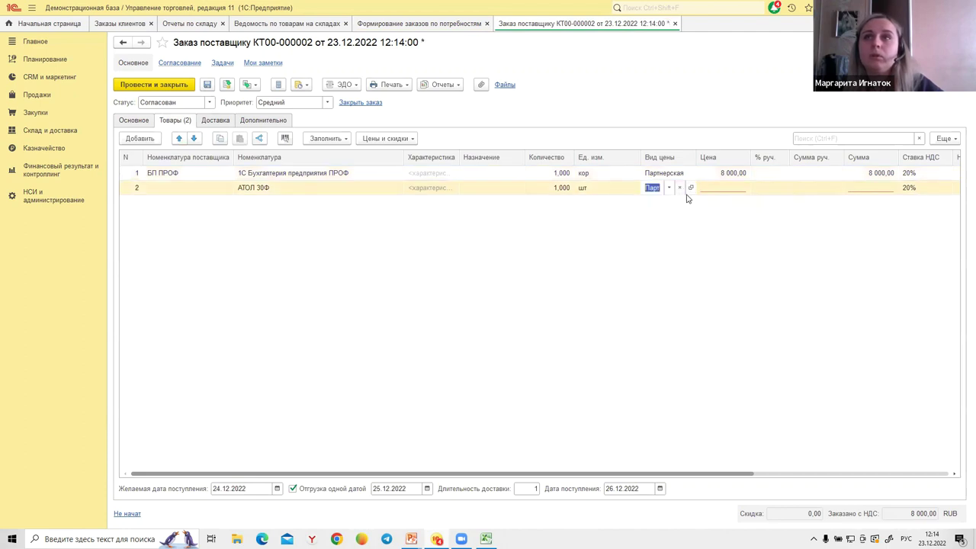
pyautogui.click(619, 208)
# Look up the supplier items matched to АТОЛ 30Ф and close the list without selecting one.
pyautogui.click(221, 192)
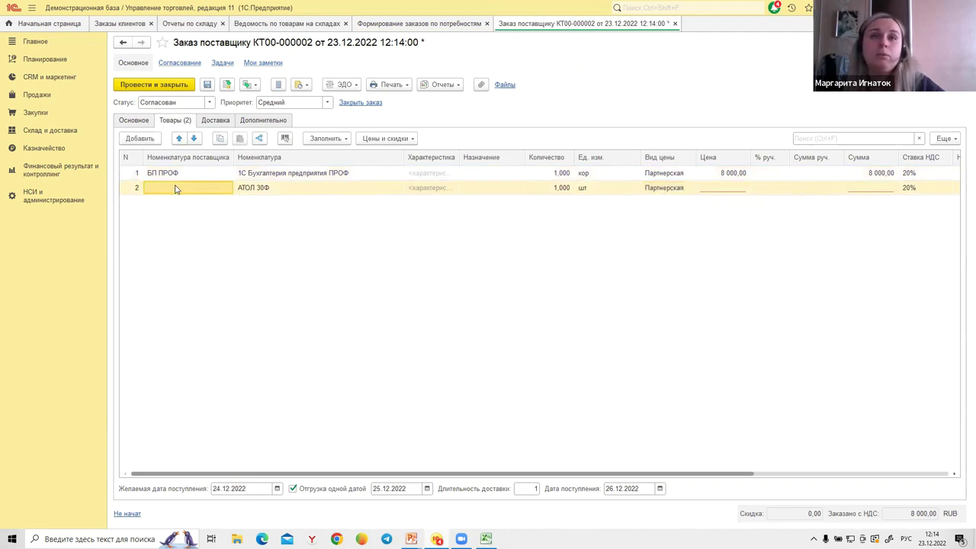
pyautogui.click(267, 191)
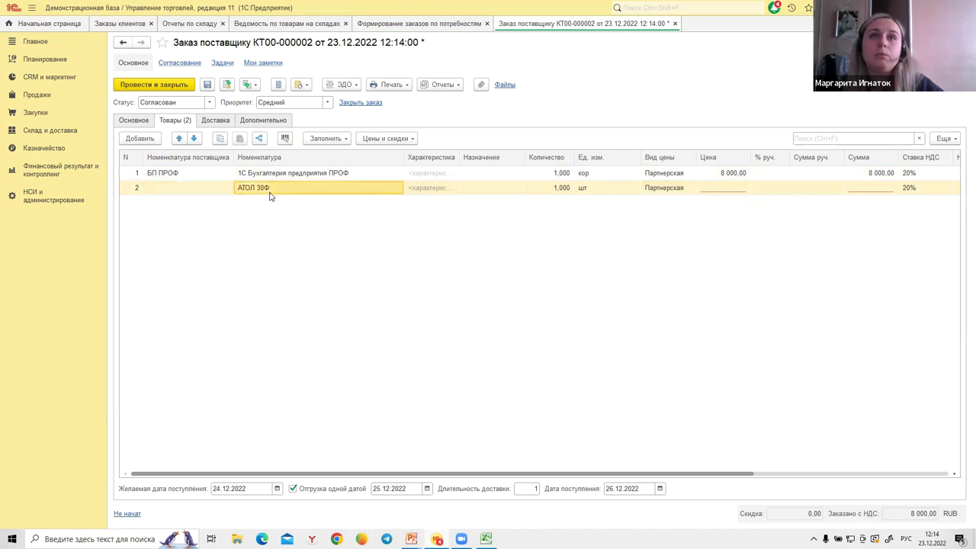
pyautogui.doubleClick(221, 189)
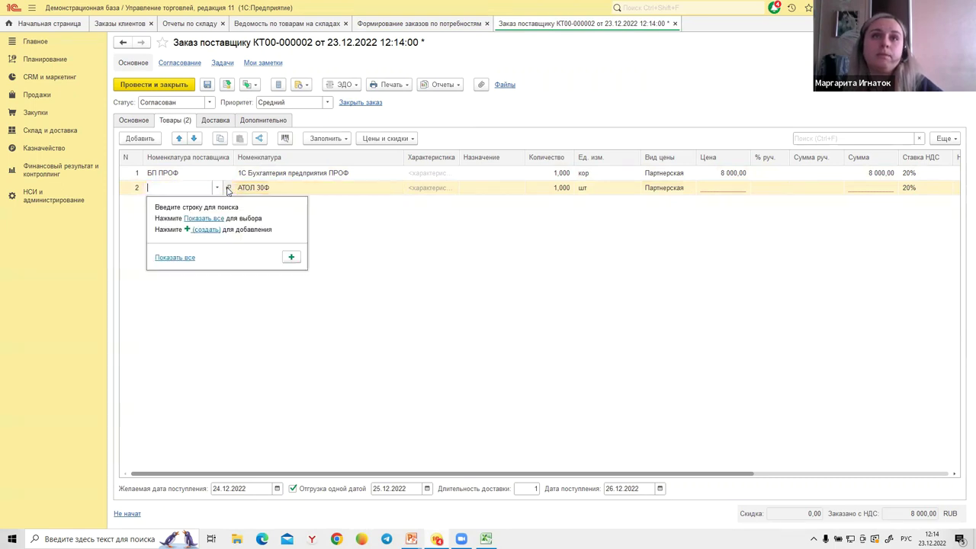
pyautogui.click(218, 188)
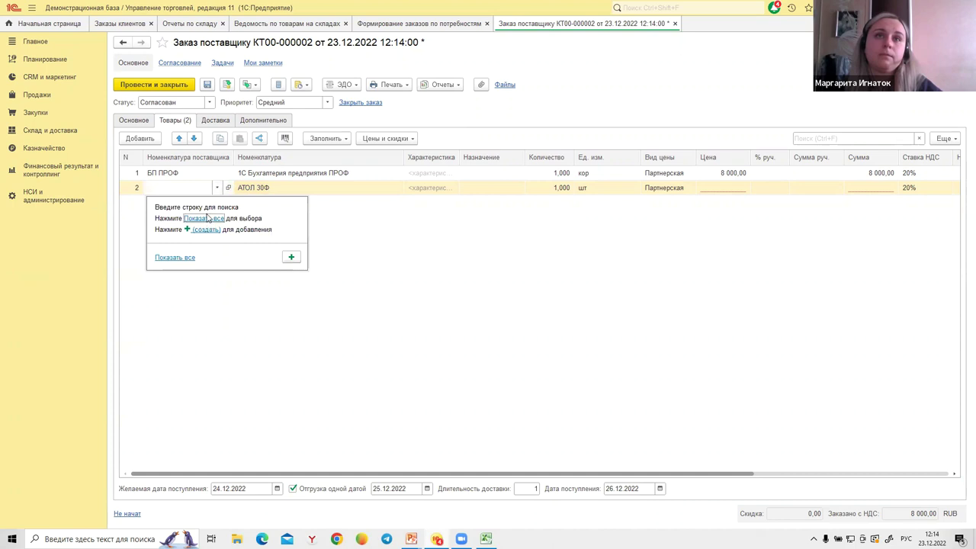
pyautogui.click(211, 220)
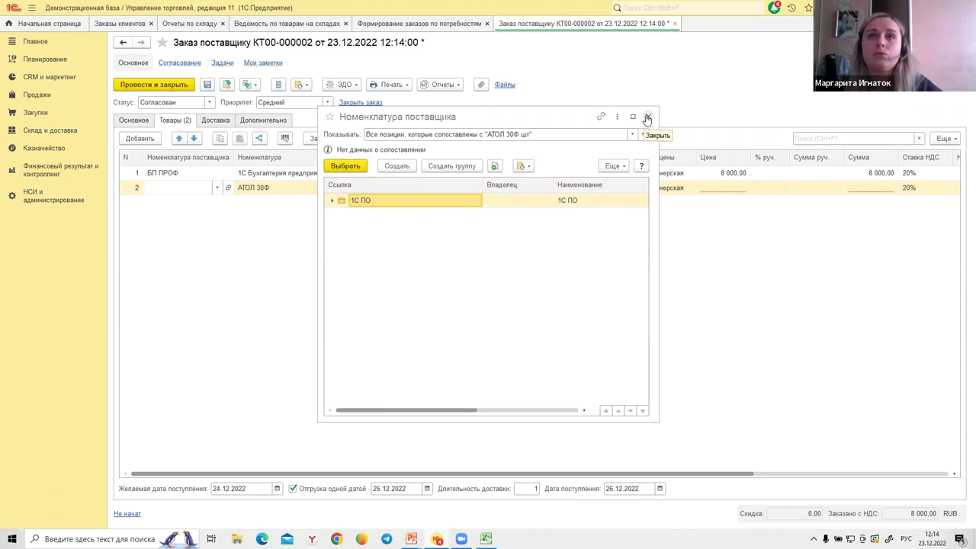
pyautogui.click(646, 119)
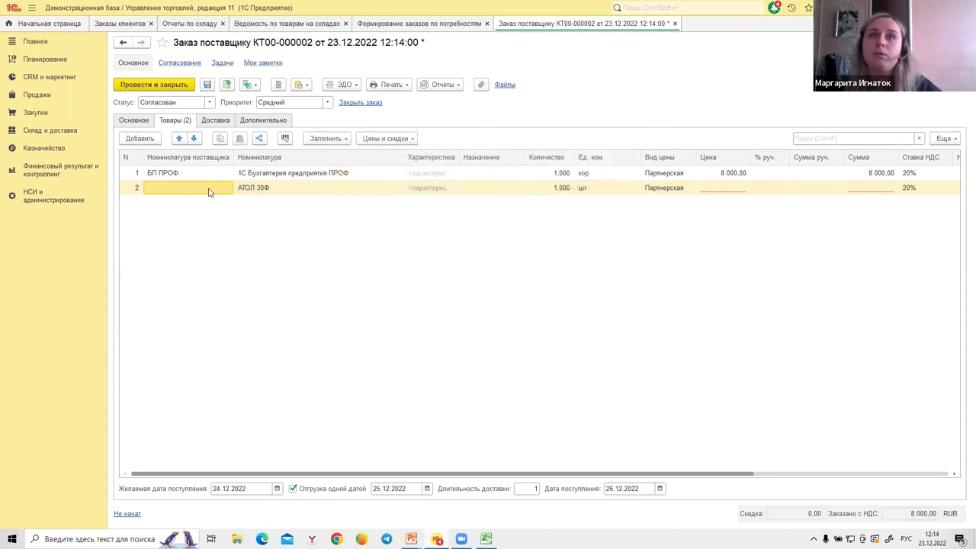
# Check the order's main details, delete the АТОЛ 30Ф line from its goods, and post the supplier order.
pyautogui.click(249, 190)
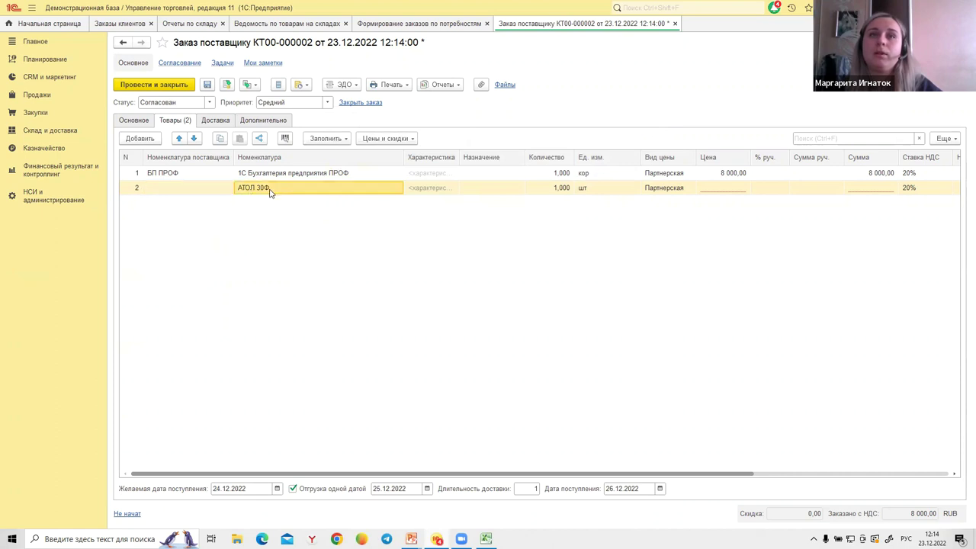
pyautogui.click(143, 122)
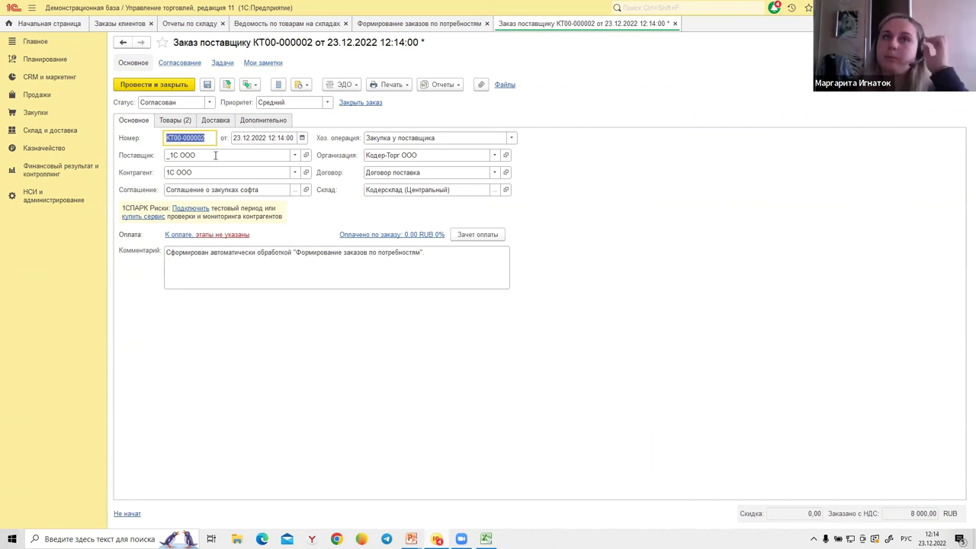
pyautogui.click(183, 122)
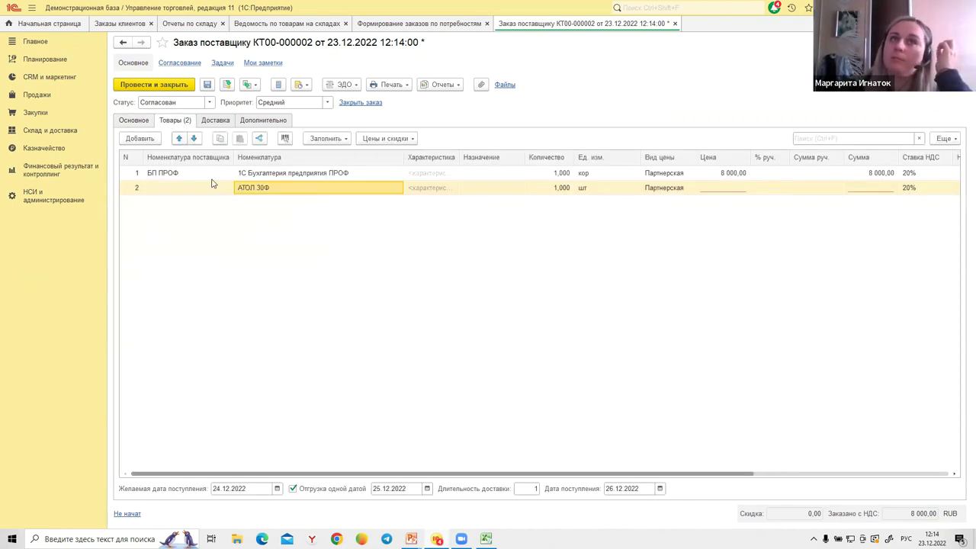
pyautogui.rightClick(286, 193)
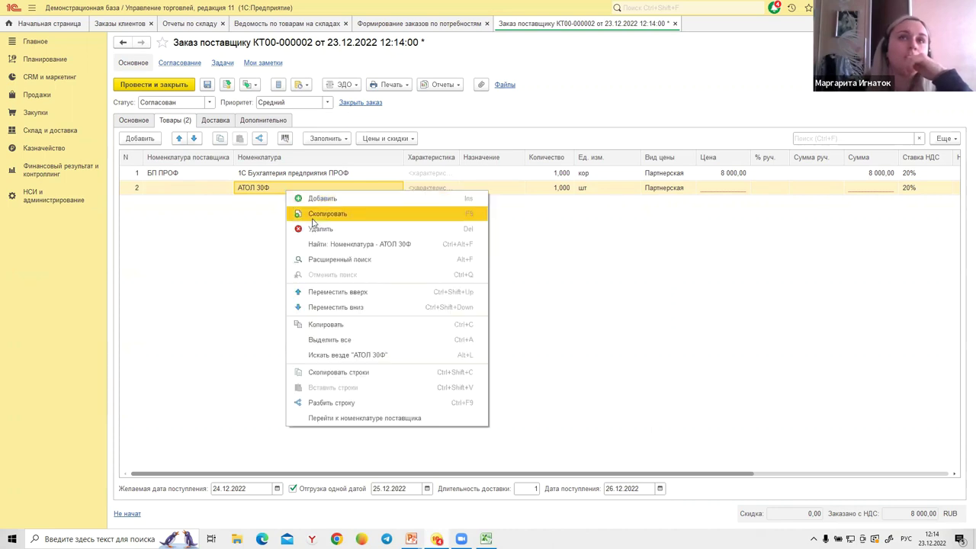
pyautogui.click(319, 230)
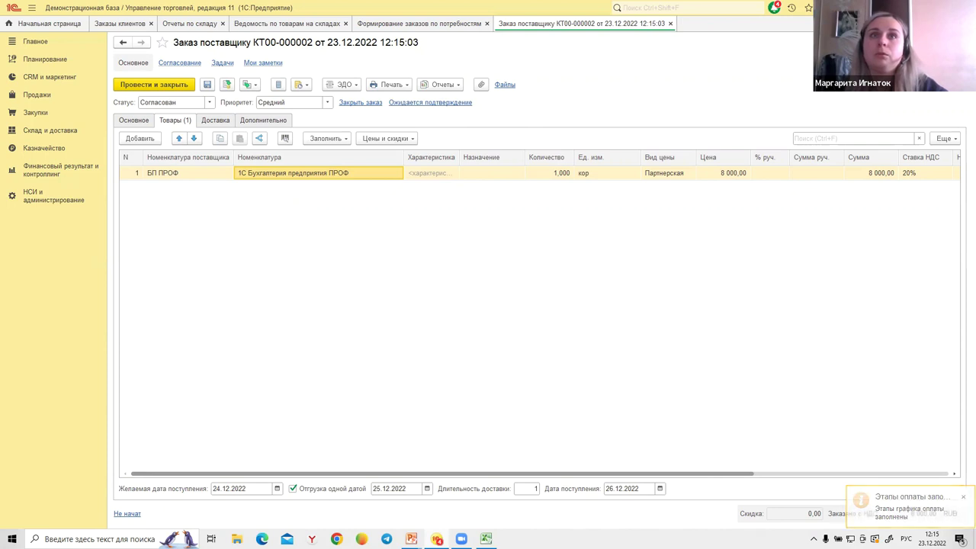
# Show the supplier order in the trade documents register and copy it to create a new supplier order.
pyautogui.click(944, 138)
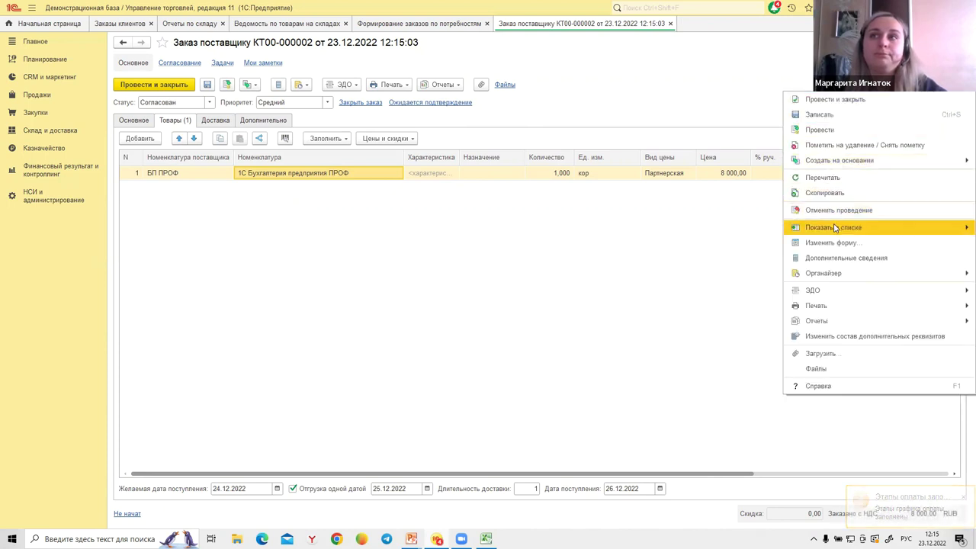
pyautogui.moveTo(877, 228)
pyautogui.click(684, 245)
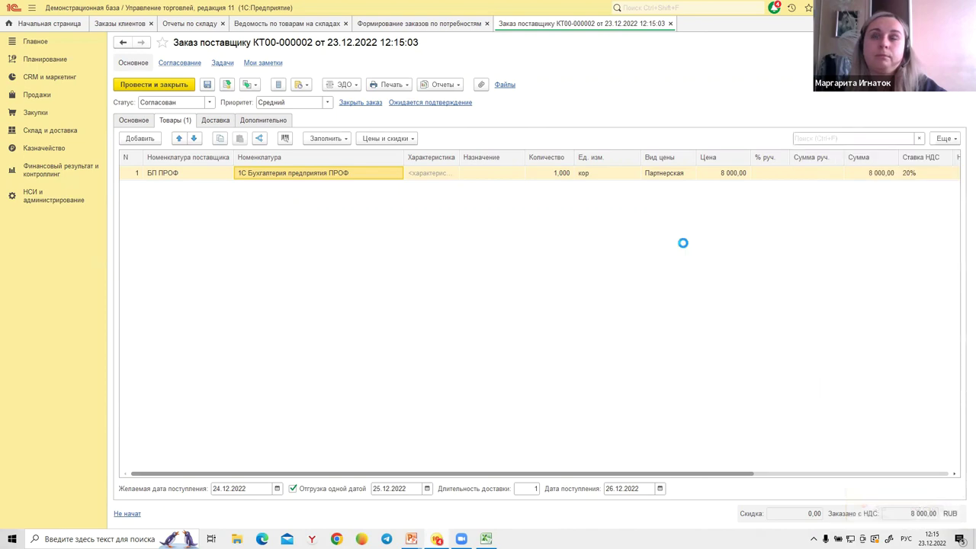
pyautogui.rightClick(179, 479)
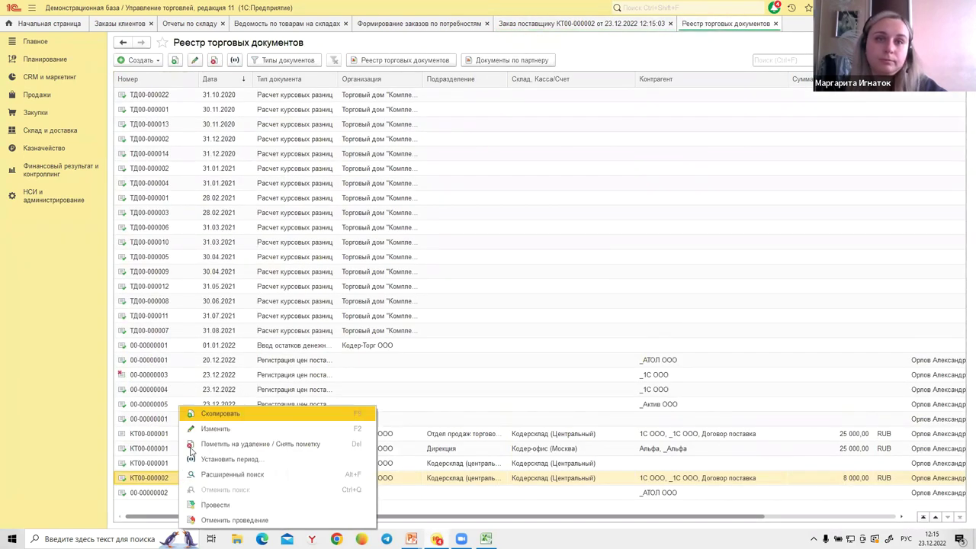
pyautogui.click(208, 425)
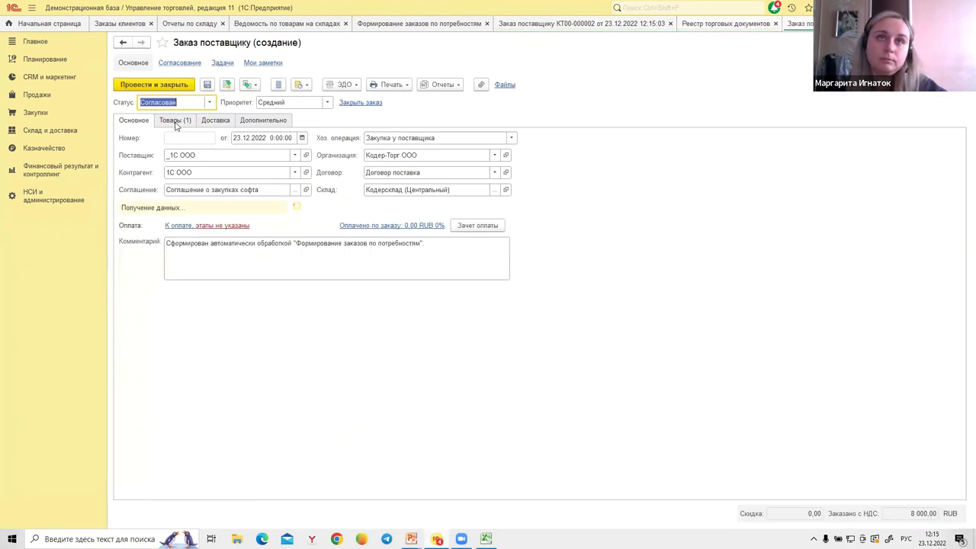
# Replace the item in the new order's goods line with АТОЛ 30Ф.
pyautogui.click(174, 124)
pyautogui.doubleClick(277, 174)
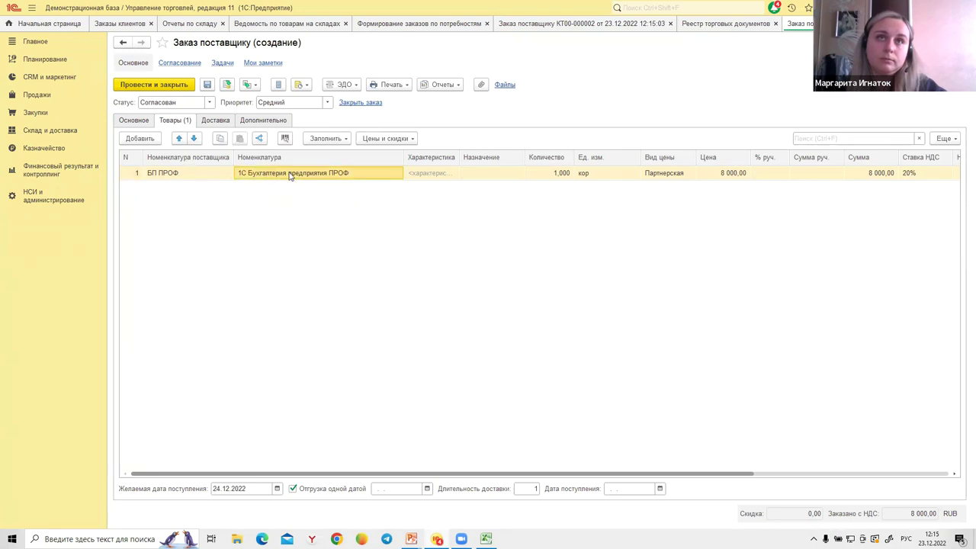
pyautogui.write('Атол')
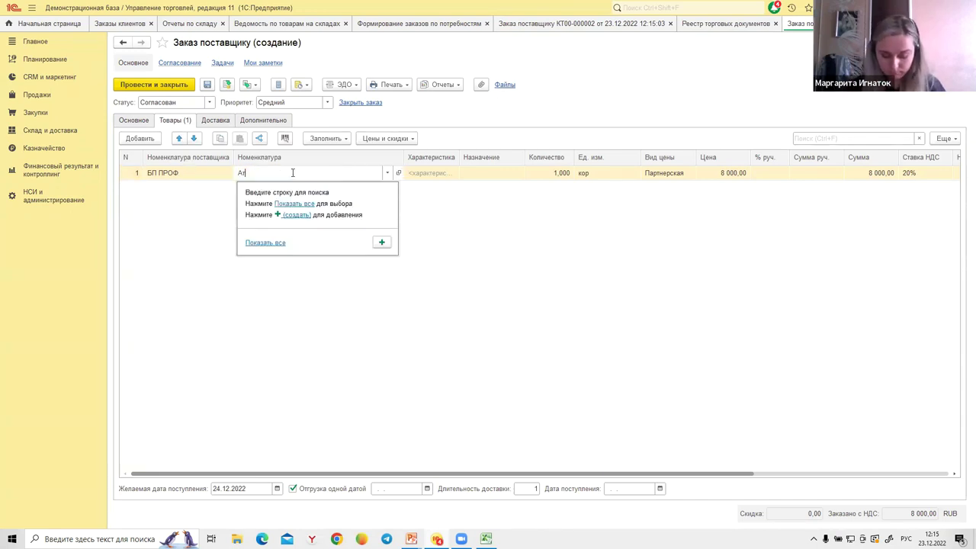
pyautogui.click(284, 190)
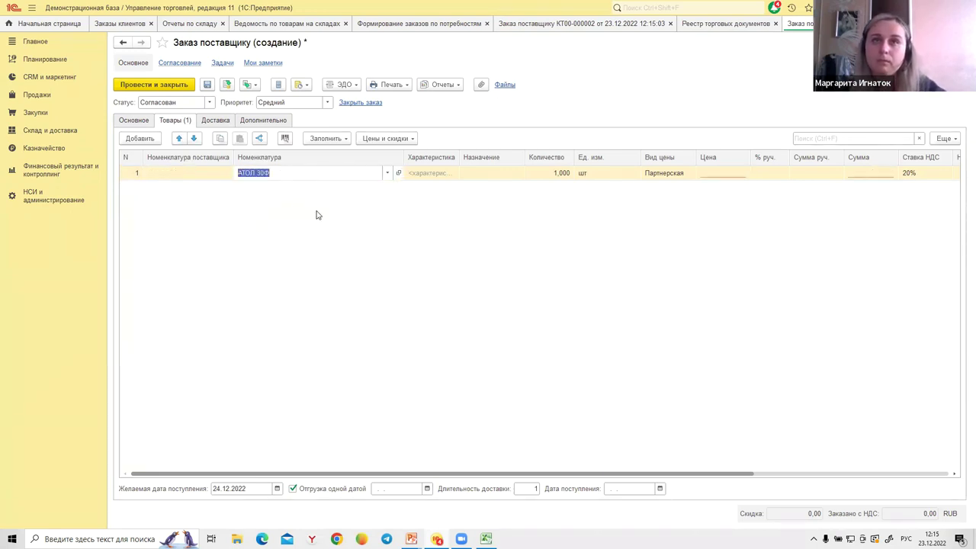
pyautogui.click(418, 25)
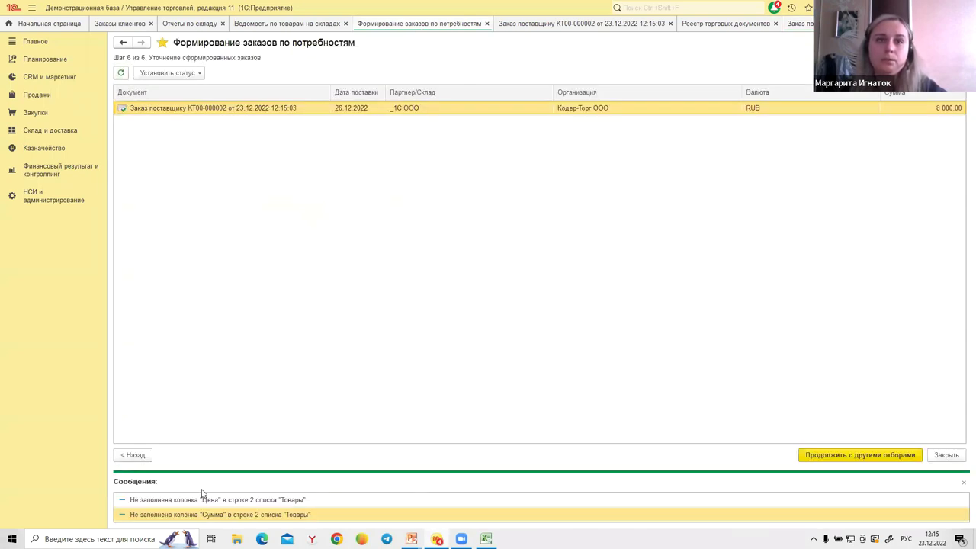
pyautogui.click(135, 455)
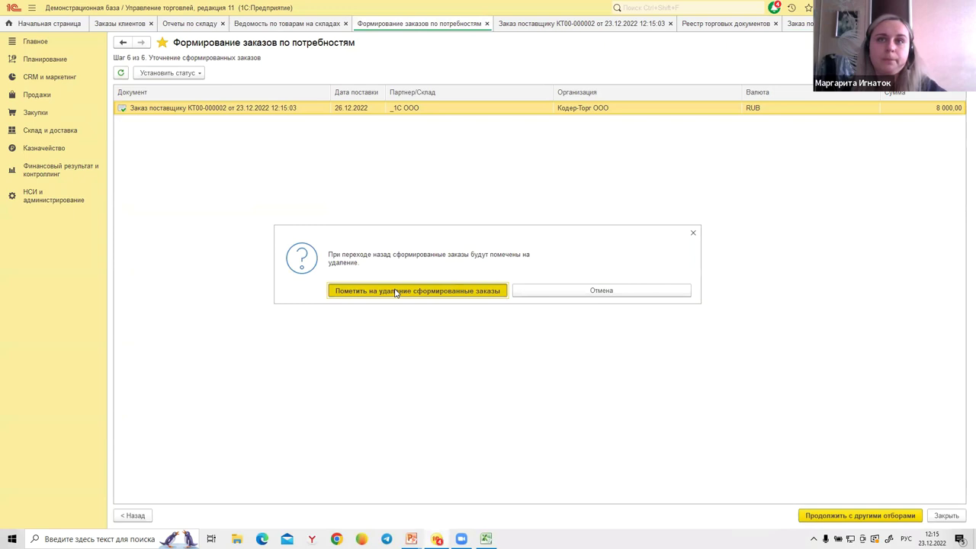
pyautogui.click(591, 298)
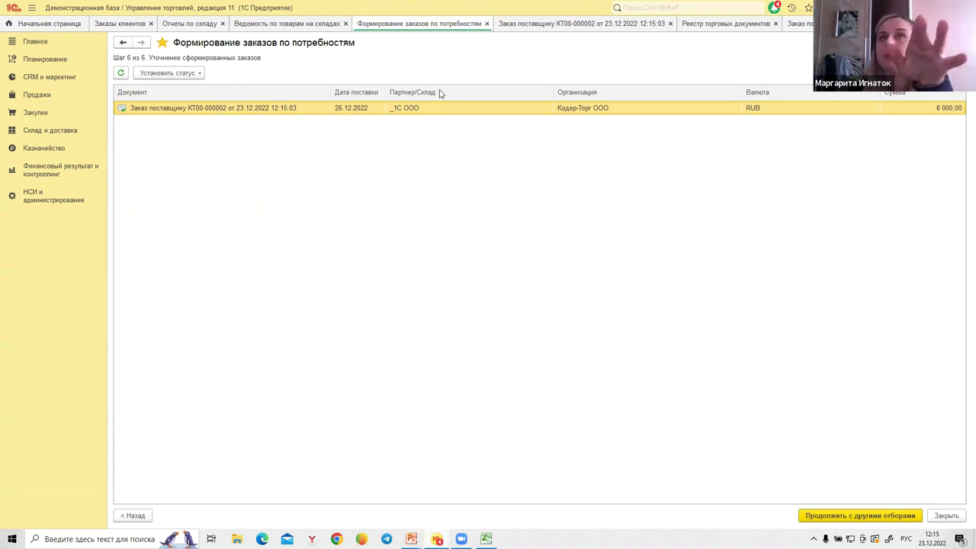
pyautogui.click(800, 24)
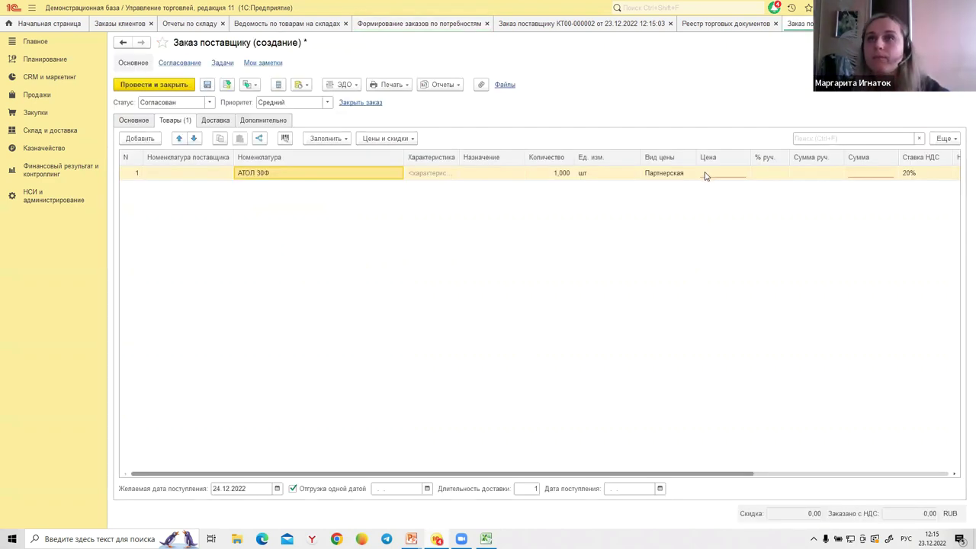
# Change the supplier in the new order's main details to _АТОЛ ООО.
pyautogui.click(217, 175)
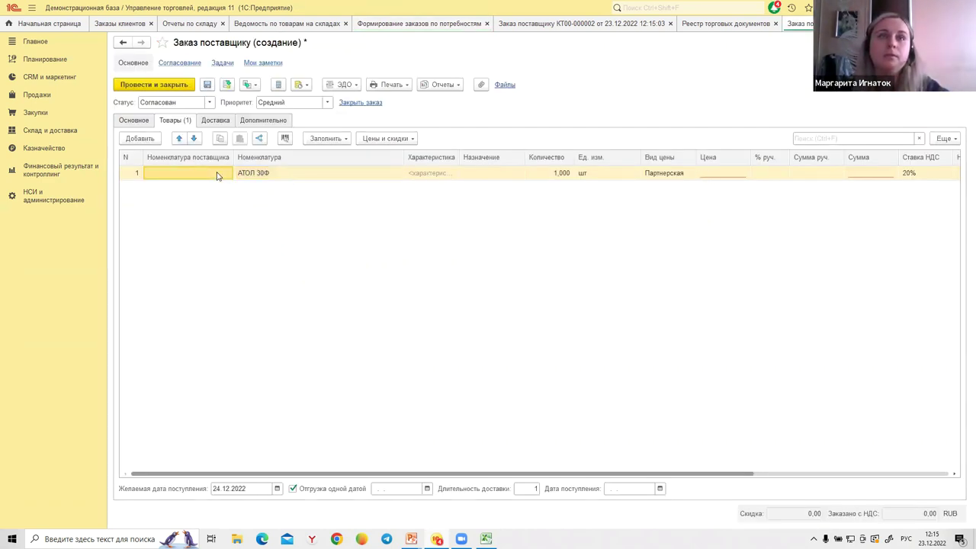
pyautogui.click(134, 120)
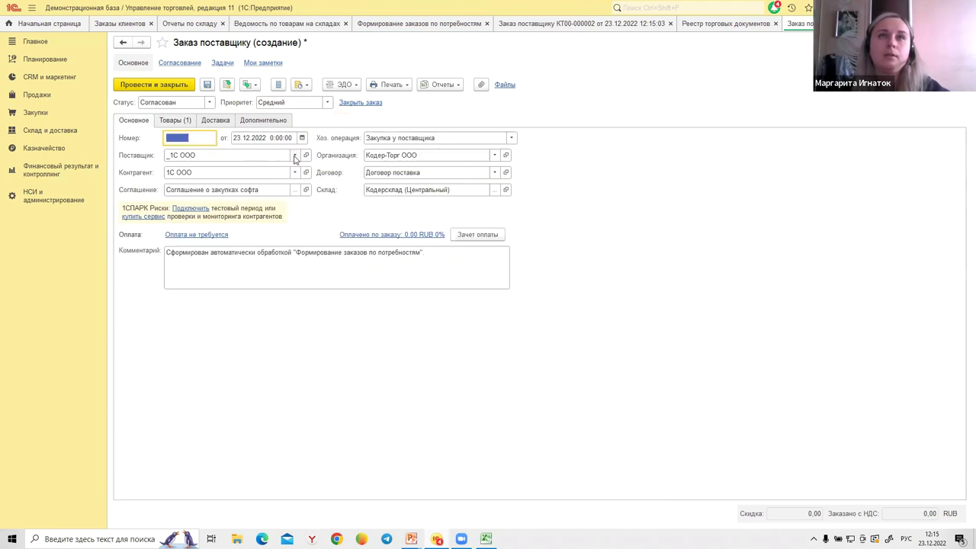
pyautogui.click(294, 155)
pyautogui.click(196, 192)
pyautogui.click(288, 149)
pyautogui.doubleClick(289, 149)
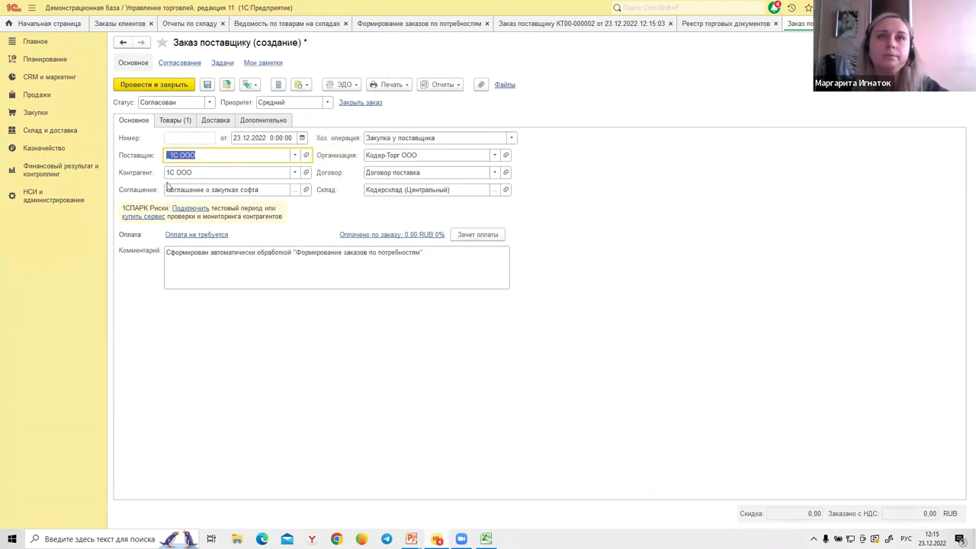
# Set the price type of the АТОЛ 30Ф goods line to Дилерская.
pyautogui.click(175, 121)
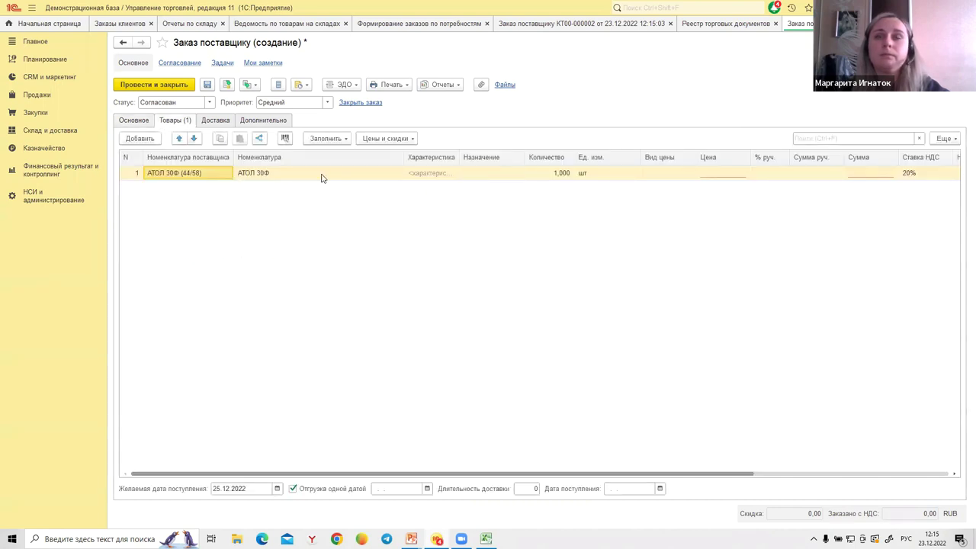
pyautogui.click(252, 177)
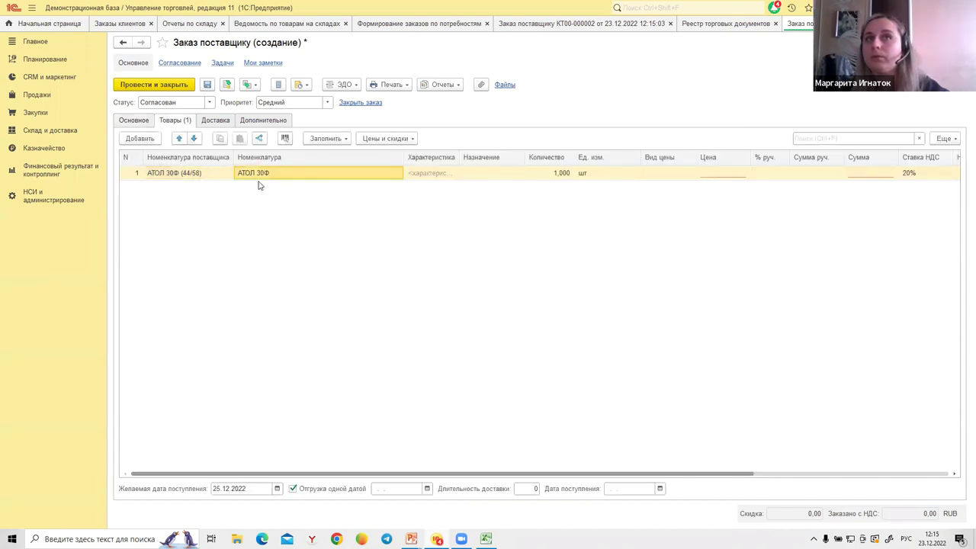
pyautogui.click(690, 176)
pyautogui.click(690, 176)
pyautogui.click(688, 190)
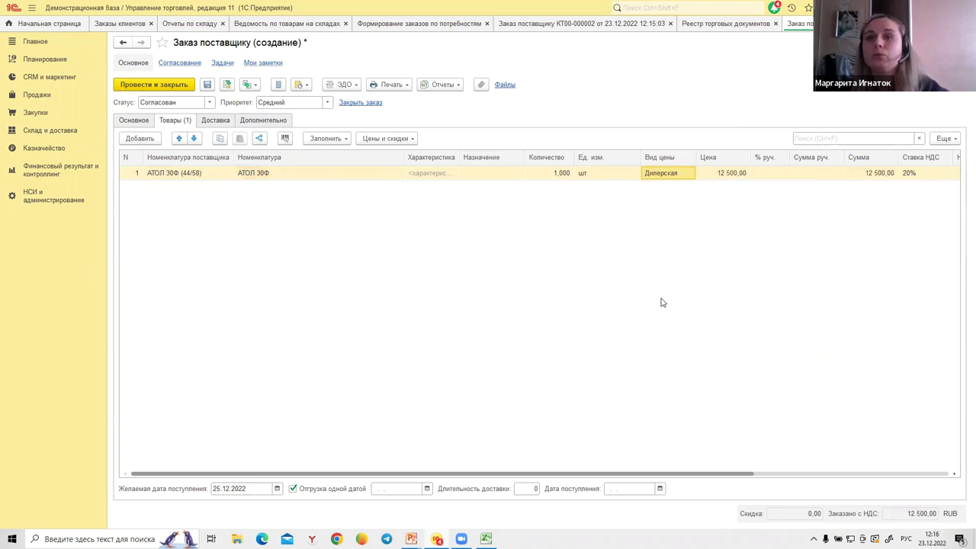
# Set the АТОЛ 30Ф order's status to Подтвержден and its single shipment date to 26.12.2022, then post and close it.
pyautogui.click(208, 102)
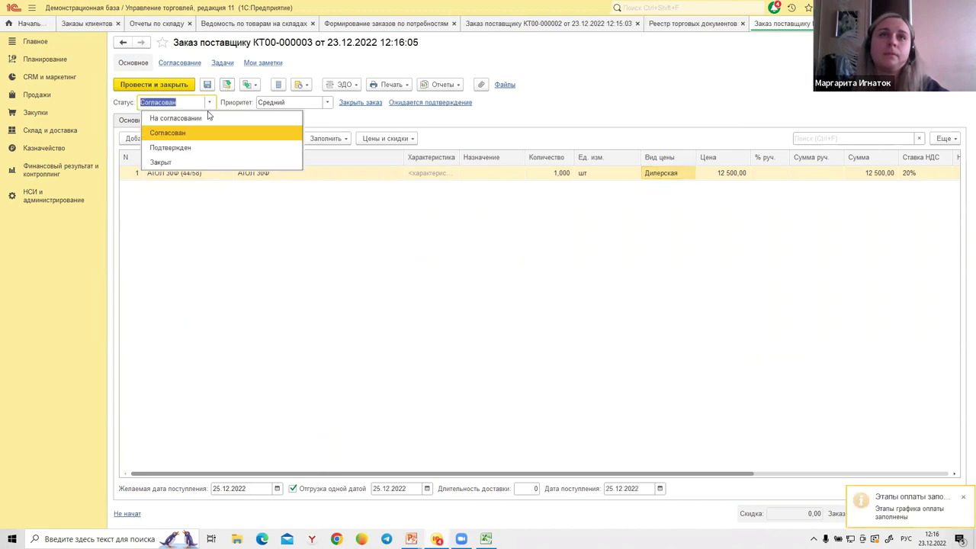
pyautogui.click(180, 146)
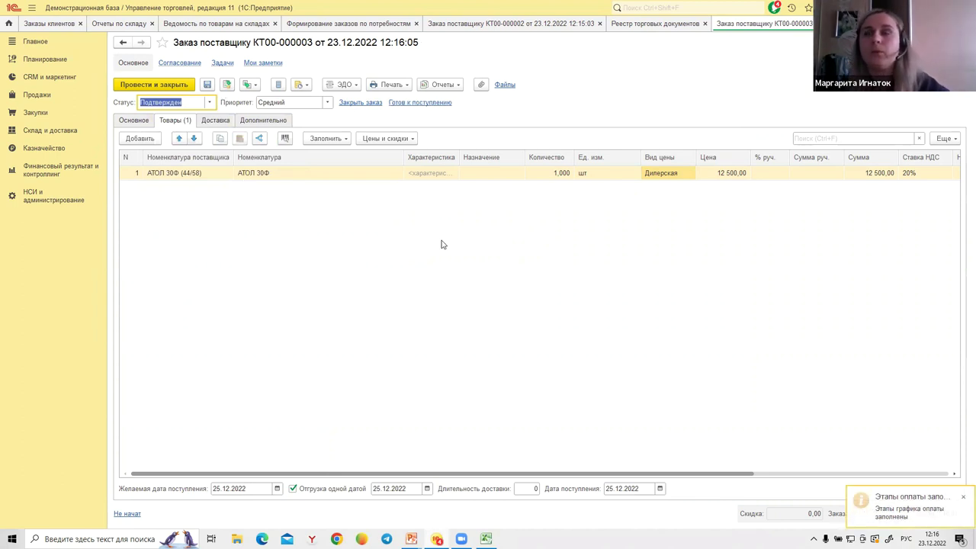
pyautogui.click(427, 488)
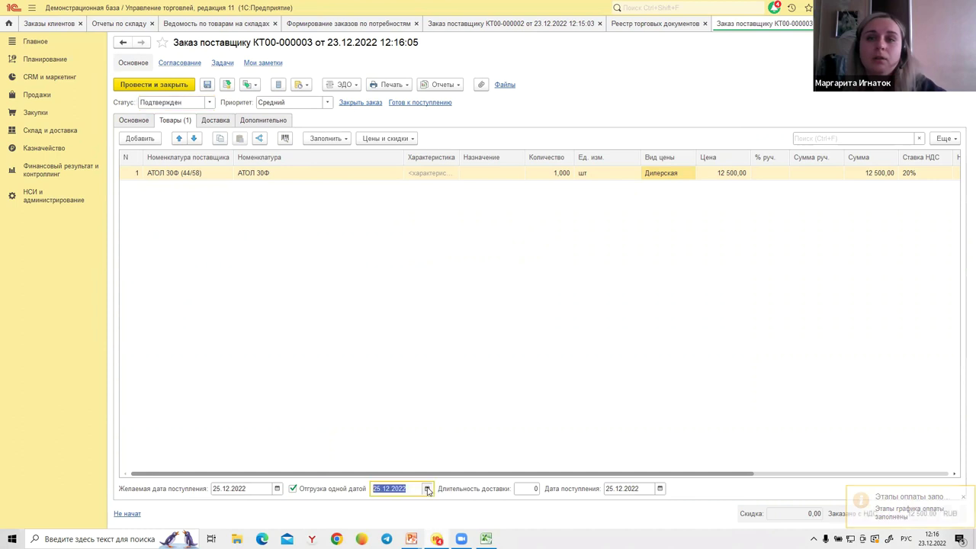
pyautogui.click(448, 452)
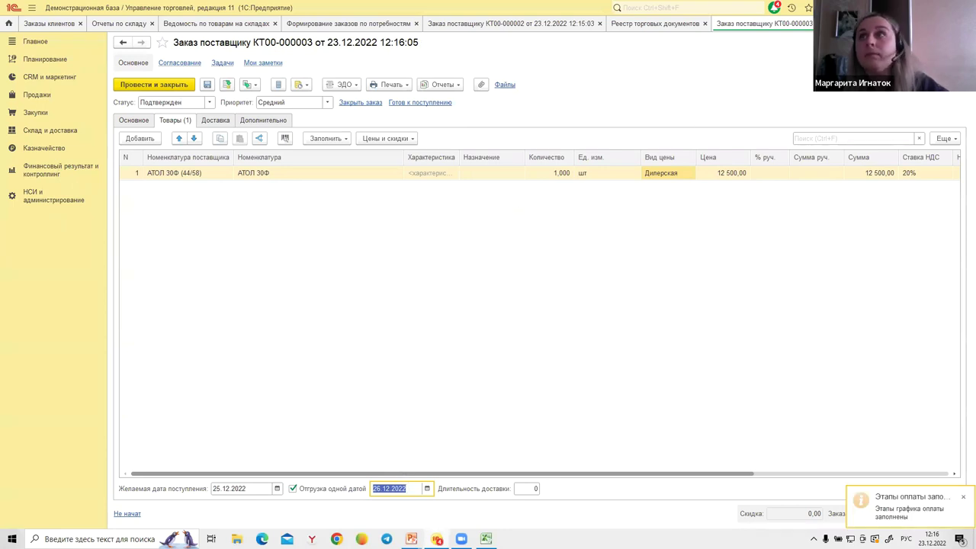
pyautogui.hotkey('ctrl', 'Return')
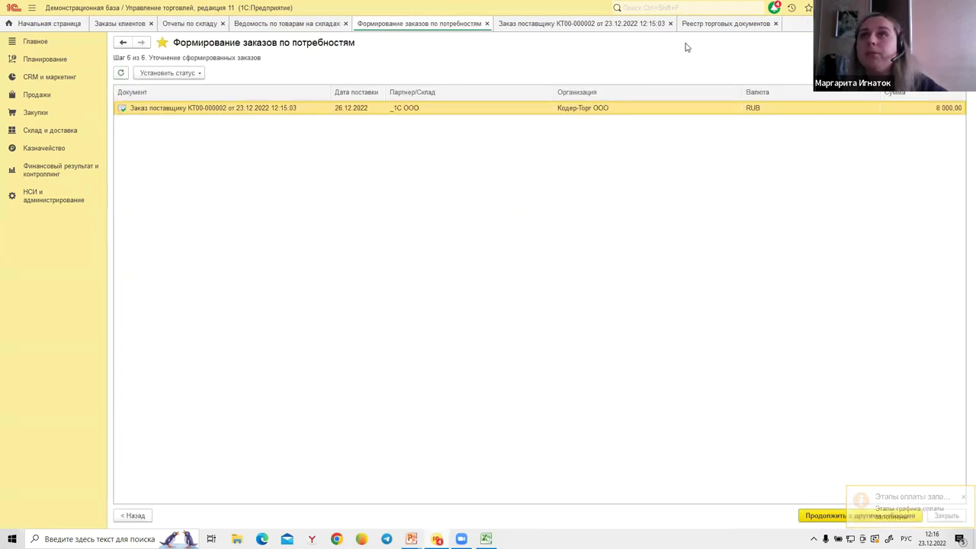
# Set the status of the supplier order for 1С Бухгалтерия предприятия ПРОФ to Подтвержден, save it and close it.
pyautogui.click(636, 23)
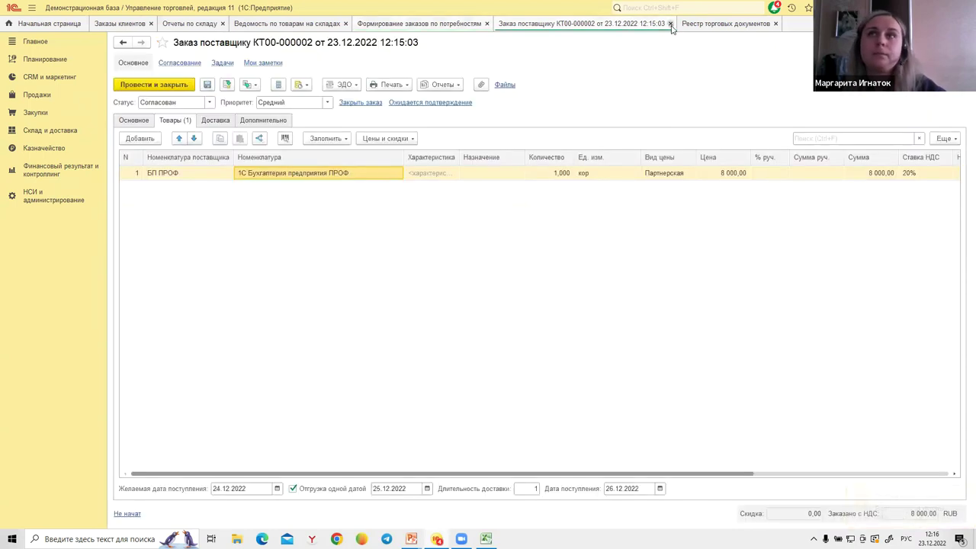
pyautogui.moveTo(672, 28); pyautogui.dragTo(649, 88)
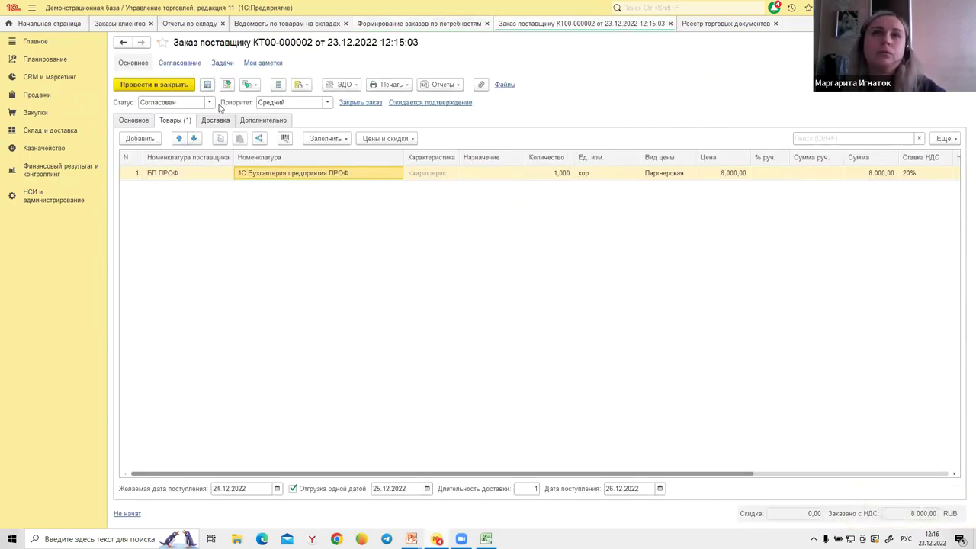
pyautogui.click(210, 103)
pyautogui.click(183, 148)
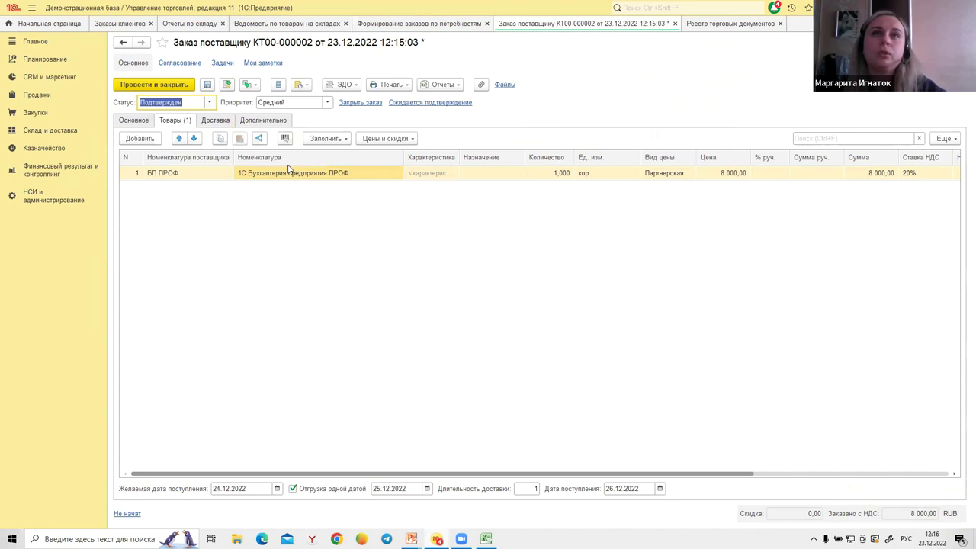
pyautogui.click(670, 24)
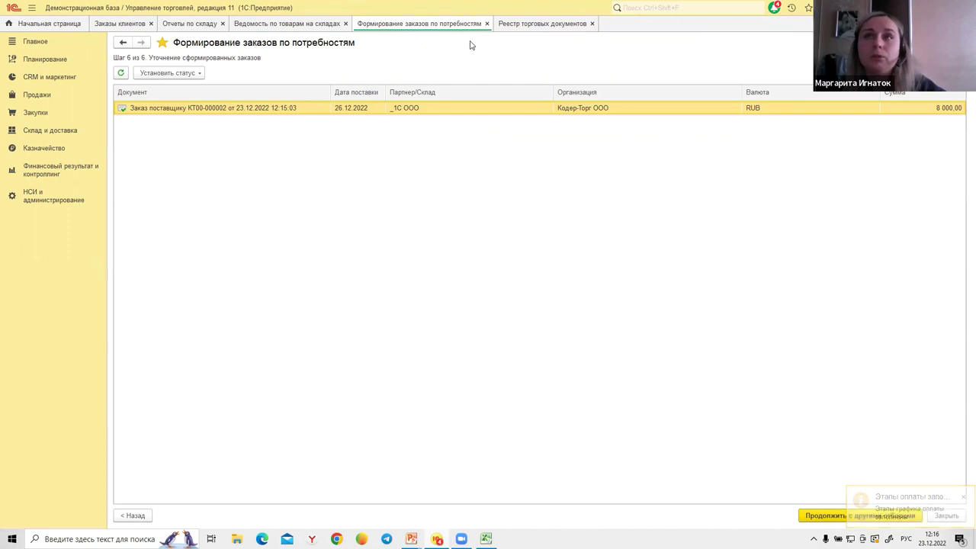
# Close the order generation form, the trade documents register, the warehouse reports and the customer orders list.
pyautogui.click(486, 23)
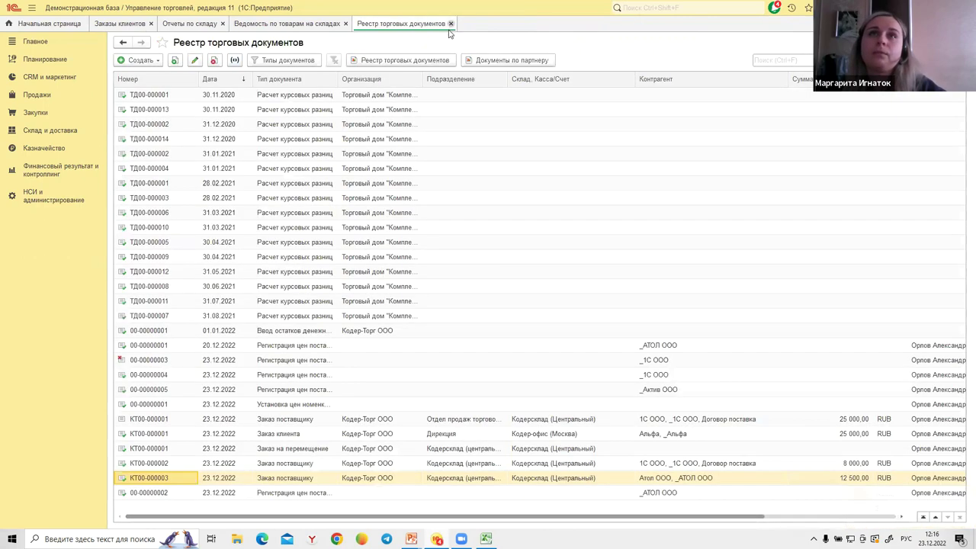
pyautogui.click(450, 24)
pyautogui.click(345, 24)
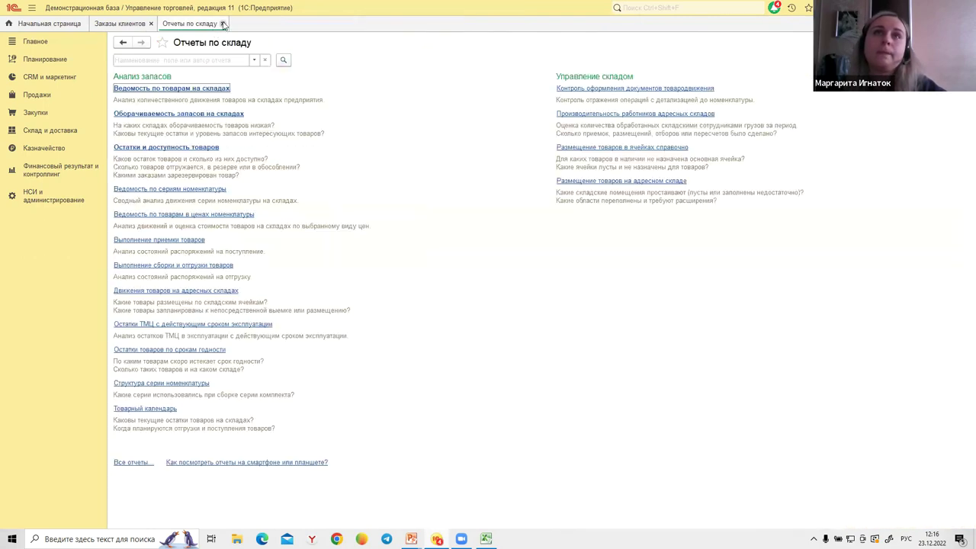
pyautogui.click(223, 23)
pyautogui.click(151, 24)
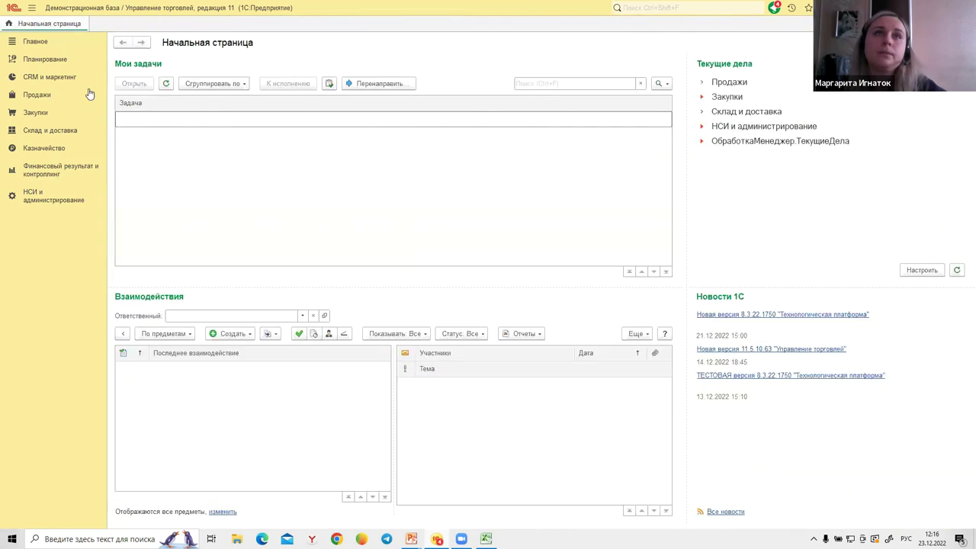
# Open the supplier orders list, widen the current state column and check the state of the new _1С ООО and _АТОЛ ООО orders.
pyautogui.click(36, 95)
pyautogui.click(36, 112)
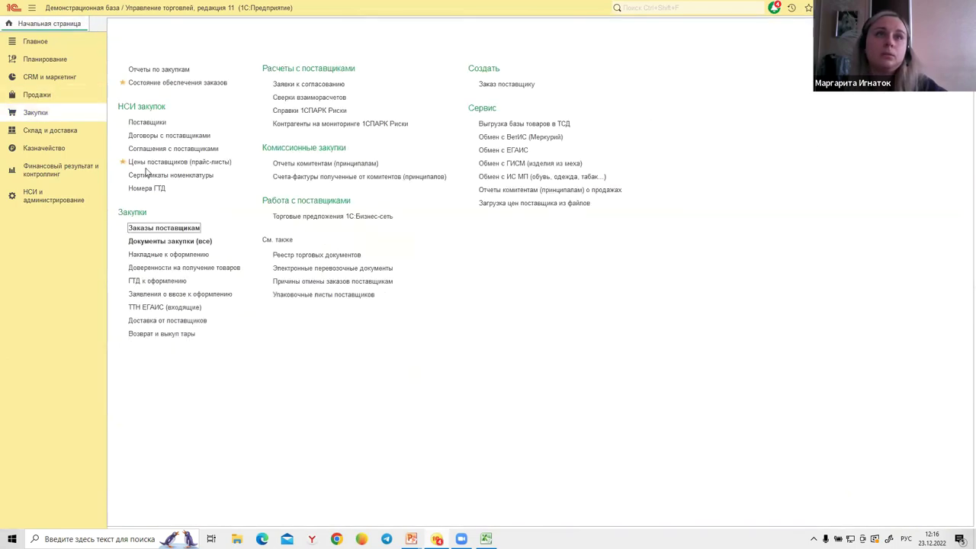
pyautogui.click(164, 228)
pyautogui.click(343, 465)
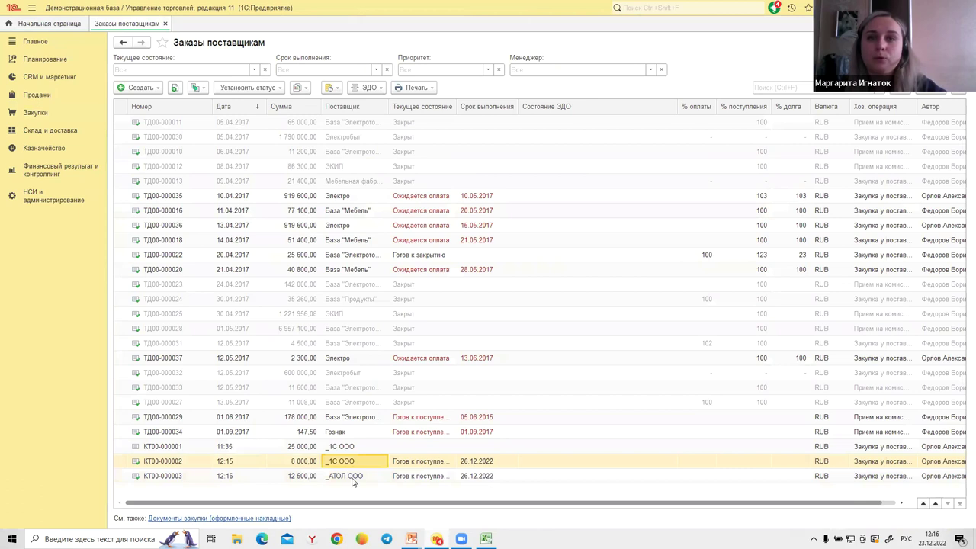
pyautogui.click(352, 478)
pyautogui.moveTo(456, 107); pyautogui.dragTo(505, 108)
pyautogui.click(437, 461)
pyautogui.click(434, 476)
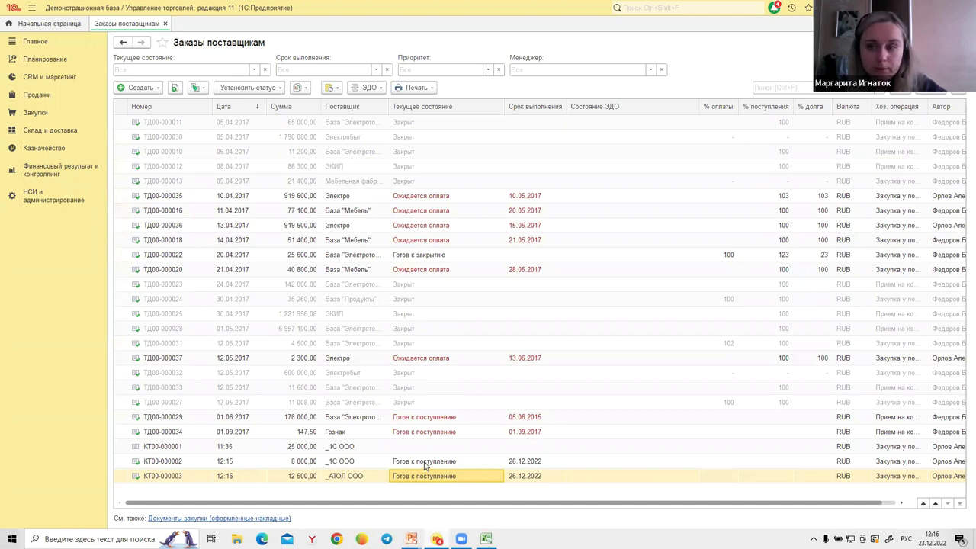
# Open the order supply status list and filter it by the warehouse Кодерсклад (Центральный).
pyautogui.click(48, 131)
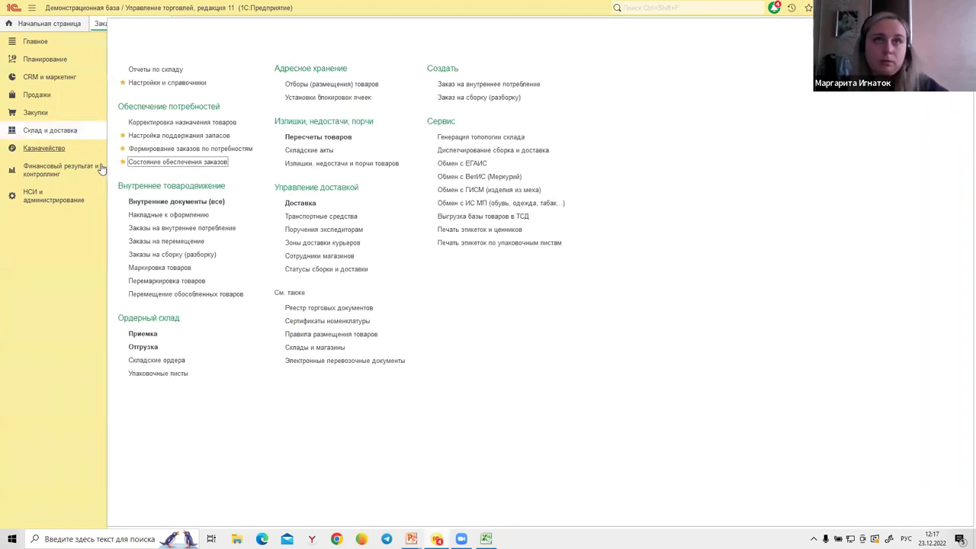
pyautogui.click(175, 163)
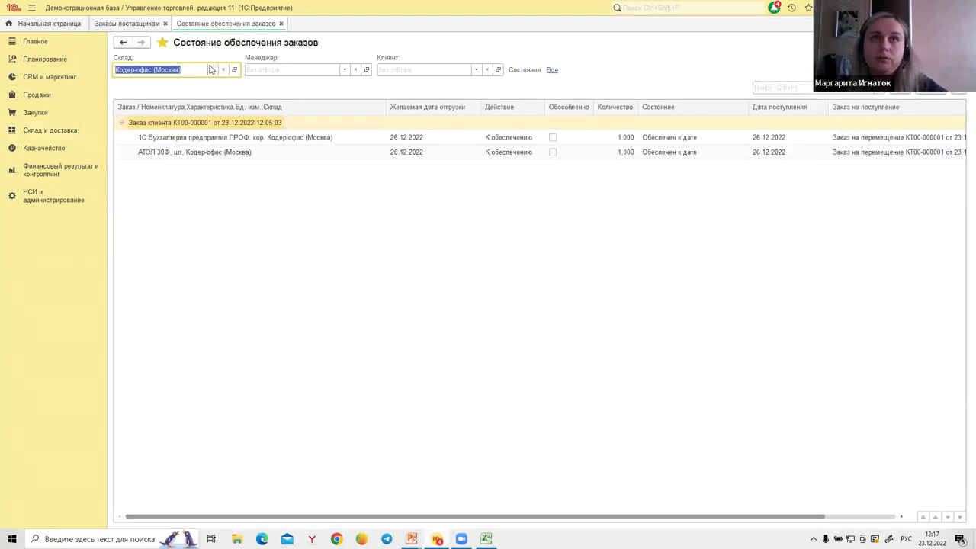
pyautogui.click(213, 69)
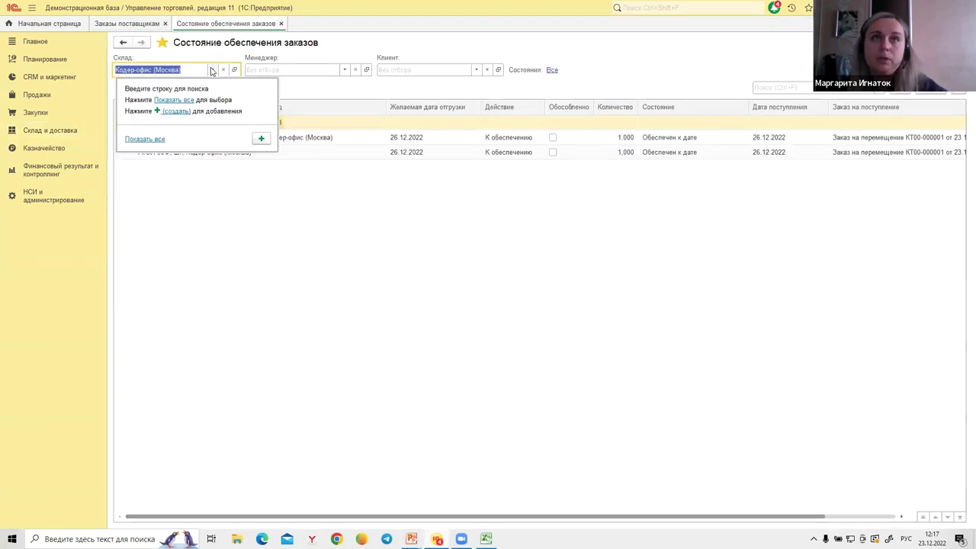
pyautogui.click(174, 100)
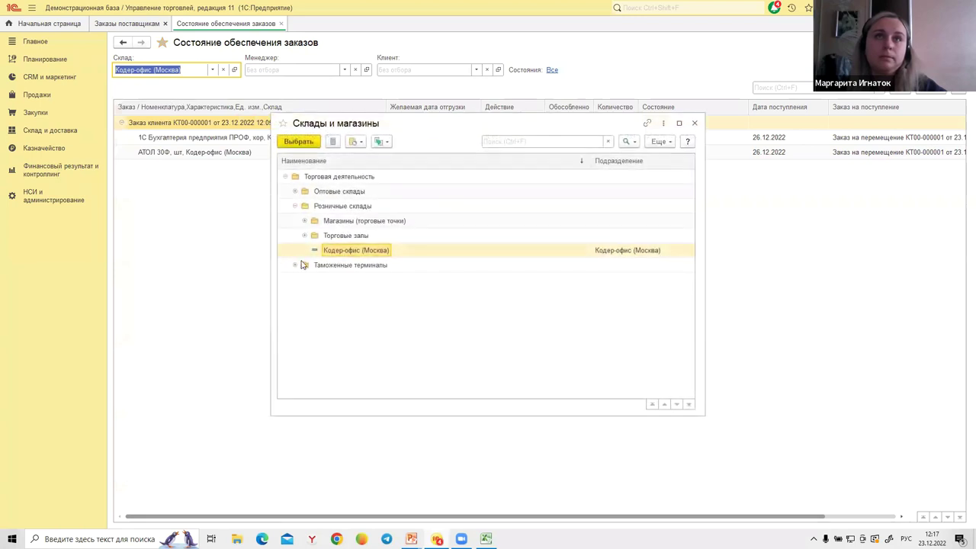
pyautogui.click(294, 191)
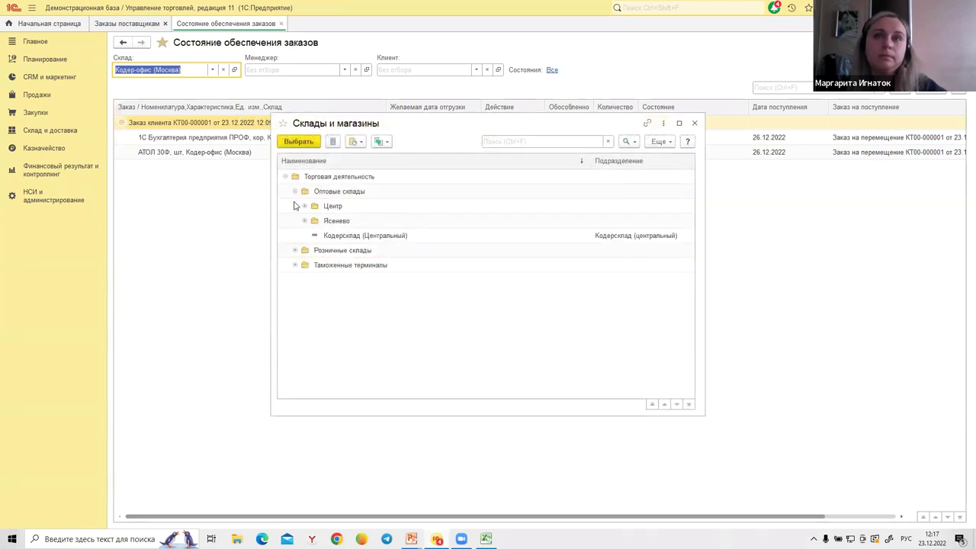
pyautogui.doubleClick(377, 235)
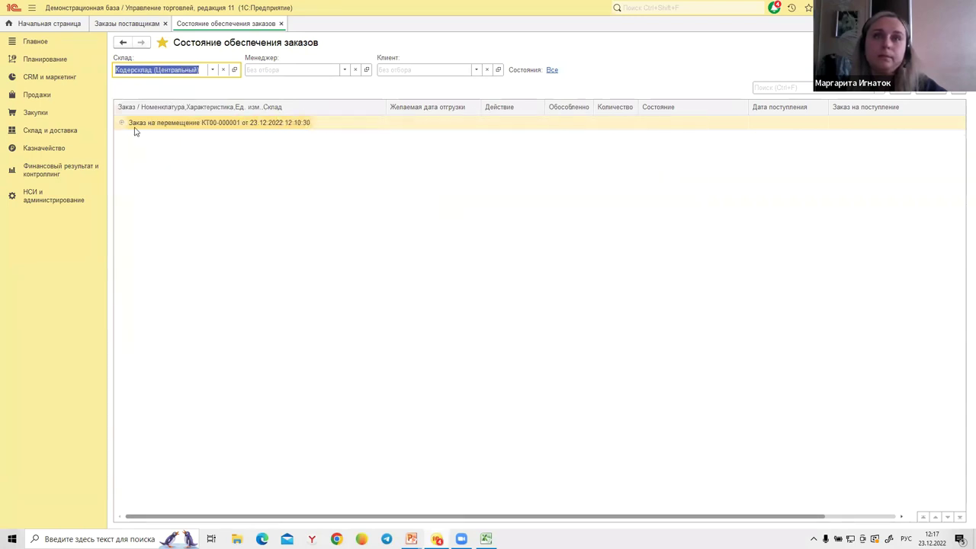
# Expand the transfer order and check the supply state of 1С Бухгалтерия предприятия ПРОФ and АТОЛ 30Ф.
pyautogui.click(122, 123)
pyautogui.click(281, 138)
pyautogui.click(285, 153)
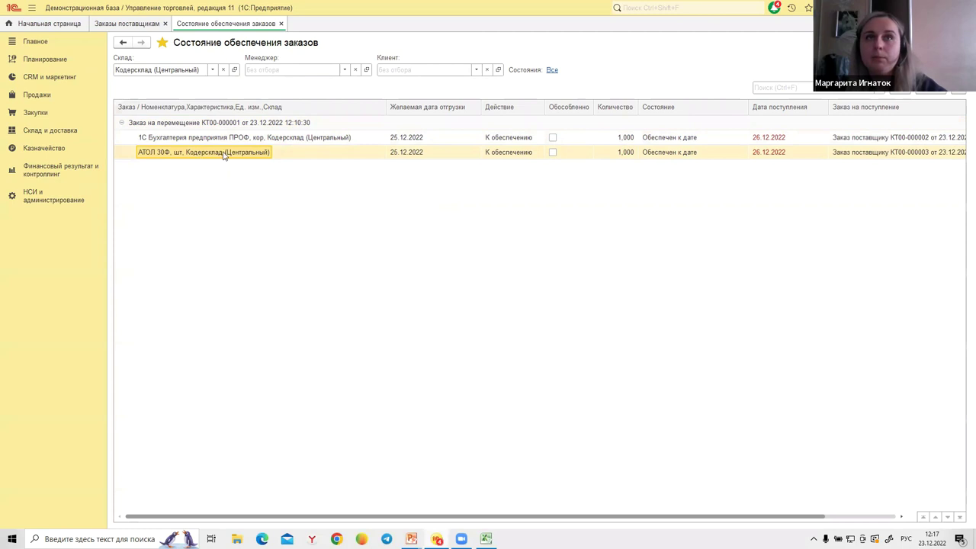
# Return to the supplier orders list and open the _1С ООО order for 8 000,00 RUB.
pyautogui.click(131, 25)
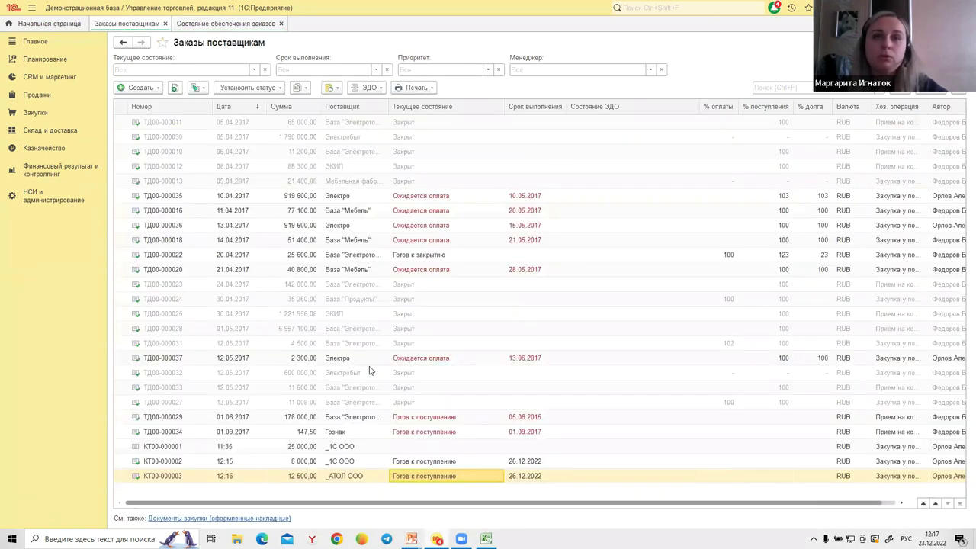
pyautogui.click(365, 463)
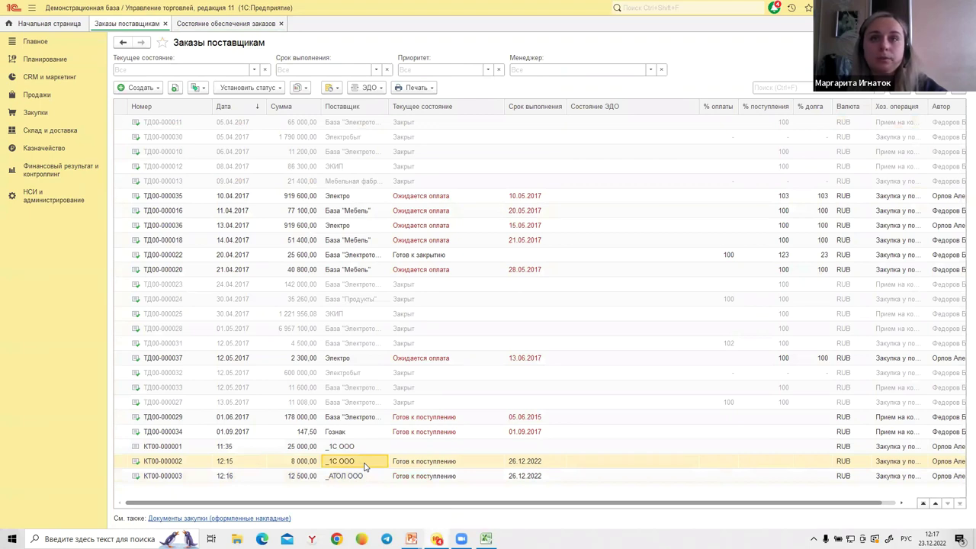
pyautogui.doubleClick(366, 465)
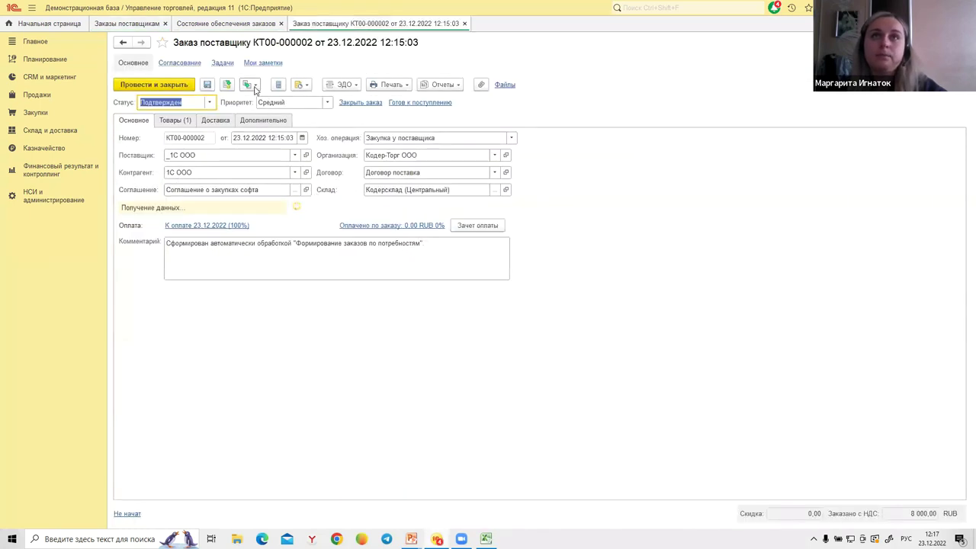
# Create a goods and services receipt (Приобретение товаров и услуг) from the _1С ООО order and review its main, goods and additional details.
pyautogui.click(254, 85)
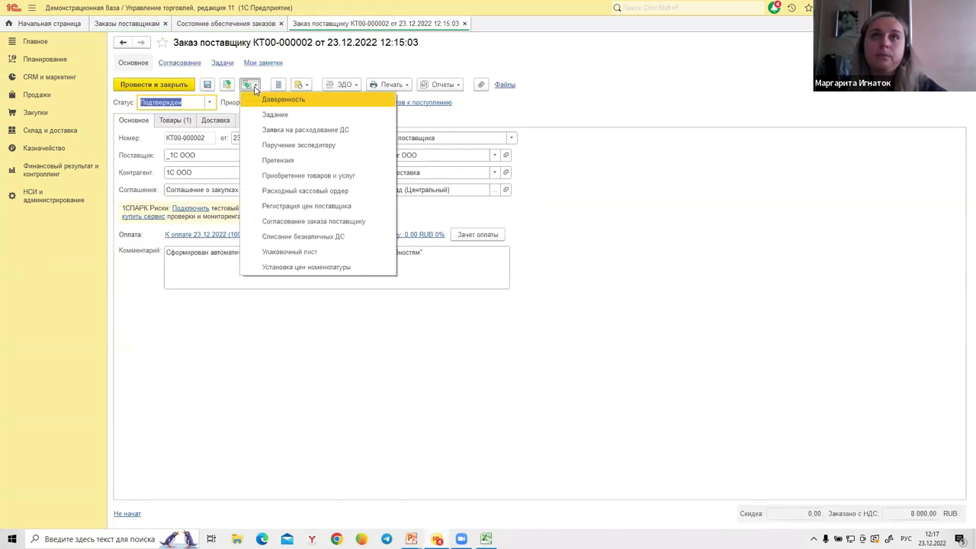
pyautogui.click(301, 176)
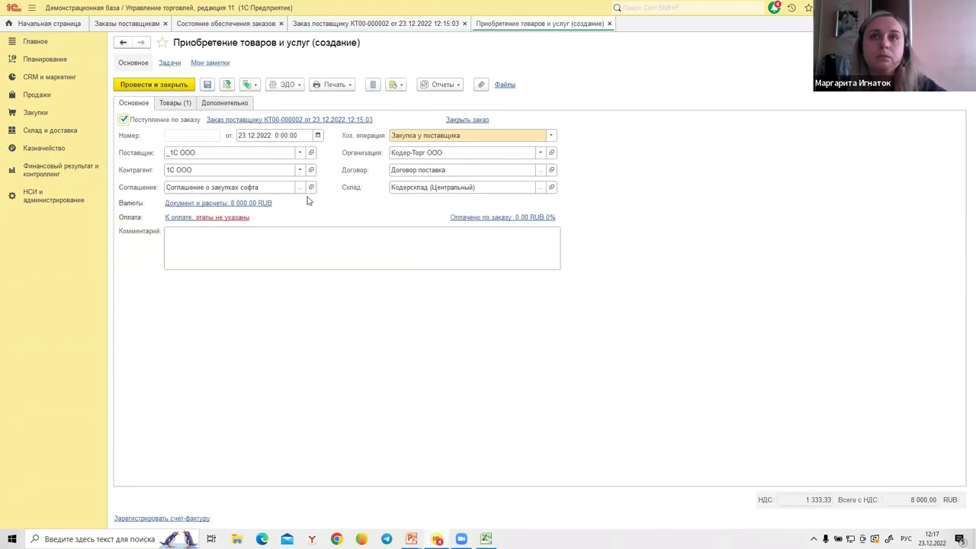
pyautogui.click(175, 103)
pyautogui.click(127, 103)
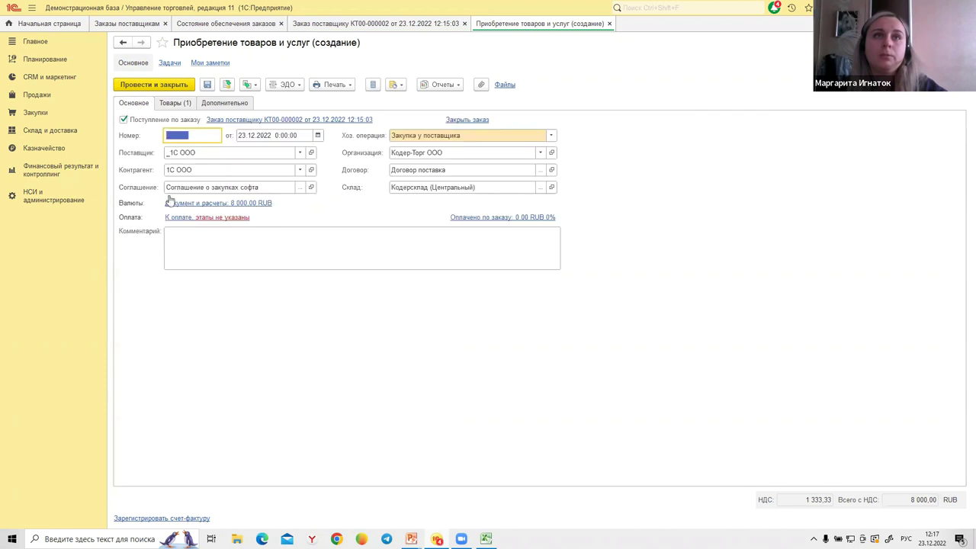
pyautogui.click(179, 105)
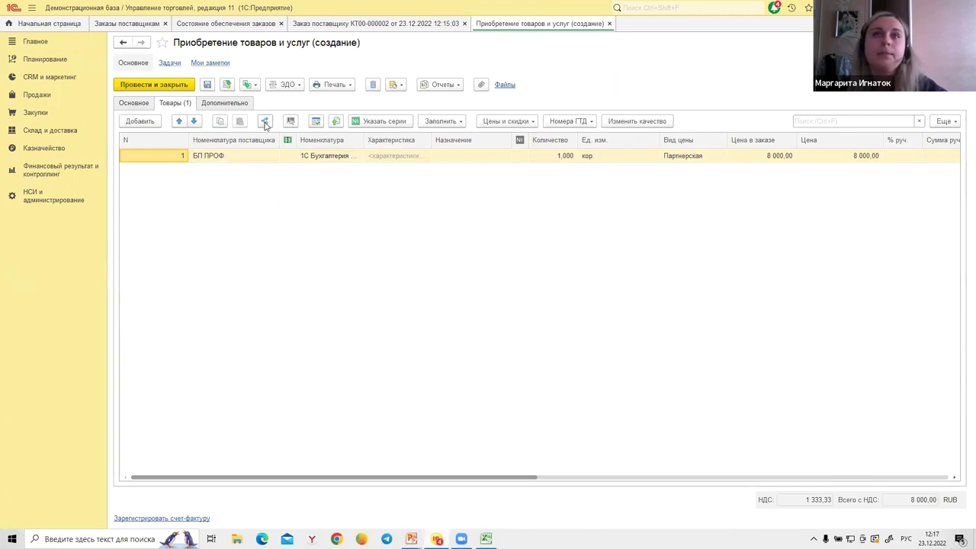
pyautogui.click(224, 107)
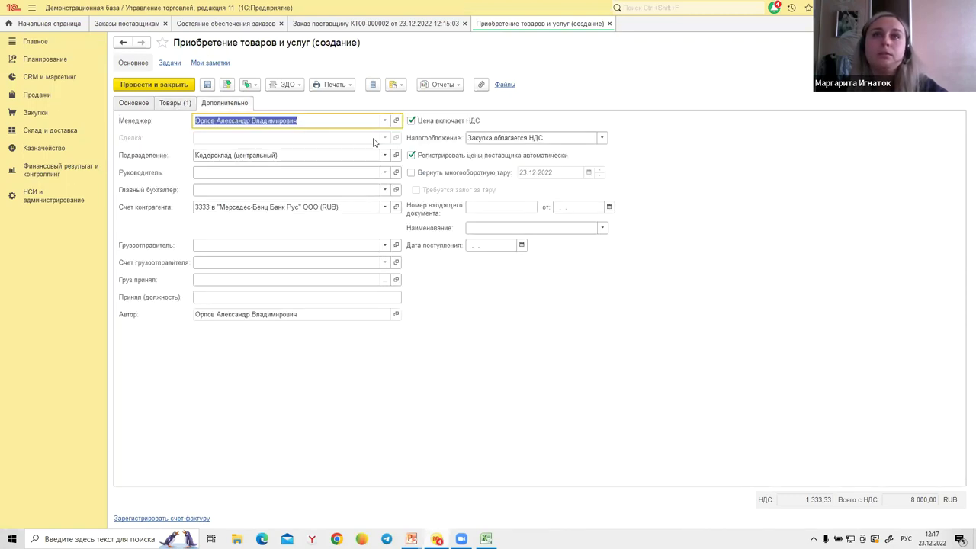
pyautogui.click(137, 105)
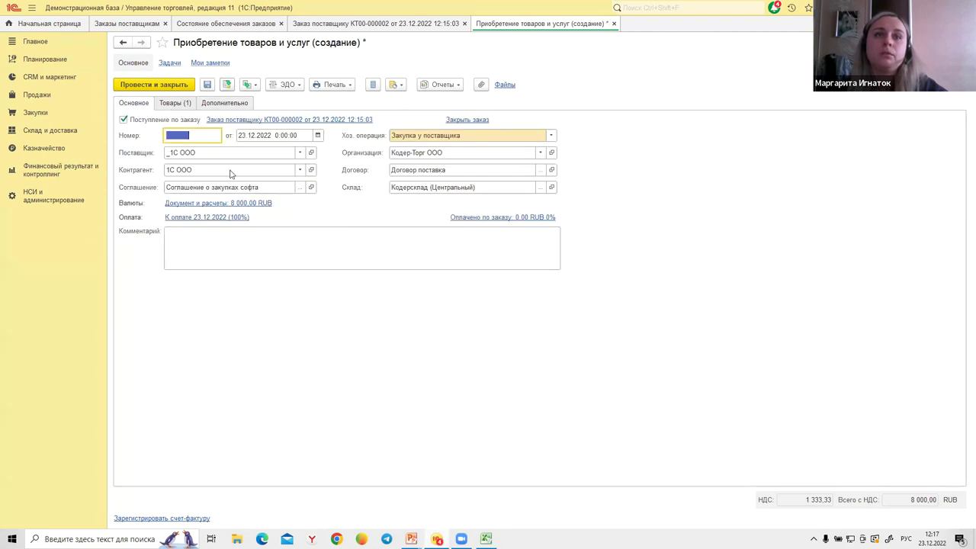
# Register received invoice 6565 for the _1С ООО receipt, then post and close both the invoice and the receipt.
pyautogui.click(149, 519)
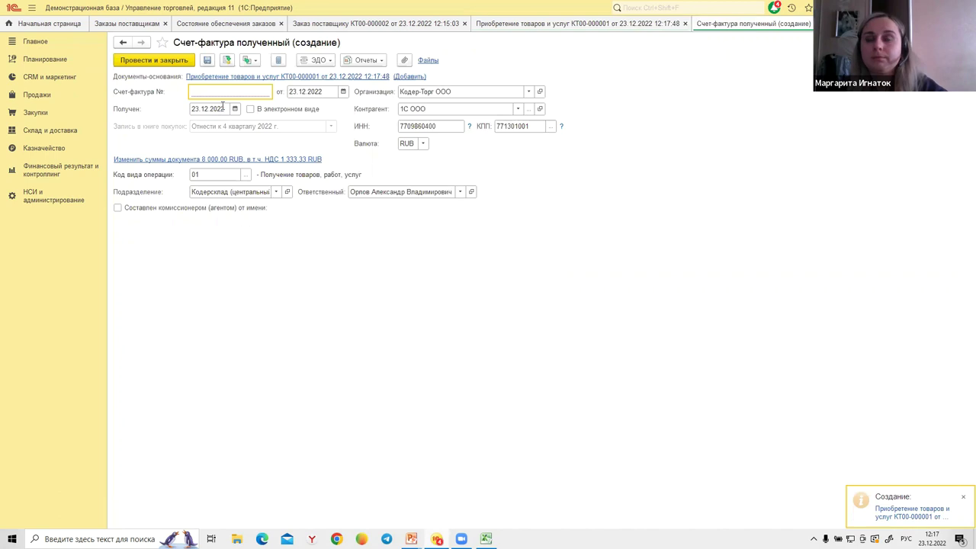
pyautogui.write('6565')
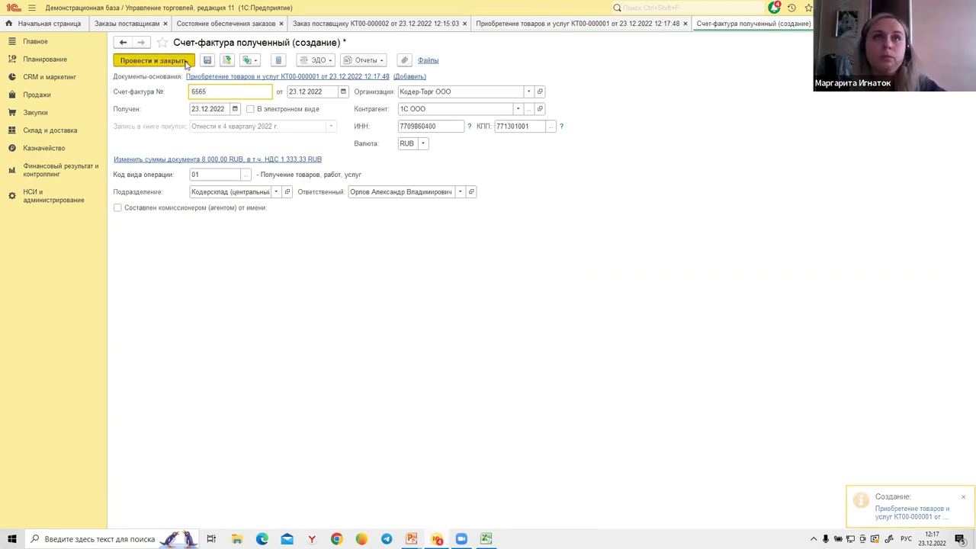
pyautogui.click(185, 65)
pyautogui.click(165, 87)
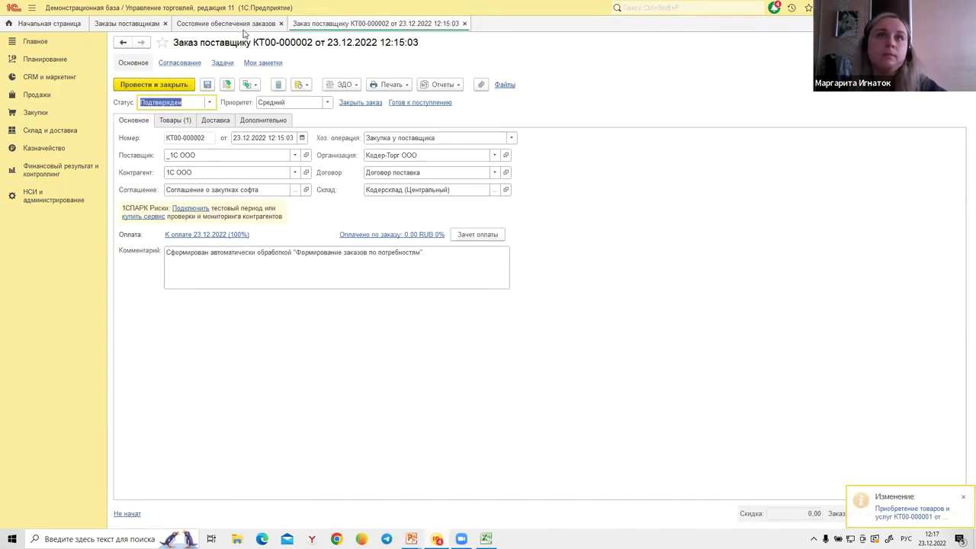
# Refresh the order supply status list and check the state and arrival date of 1С Бухгалтерия предприятия ПРОФ and АТОЛ 30Ф.
pyautogui.click(241, 24)
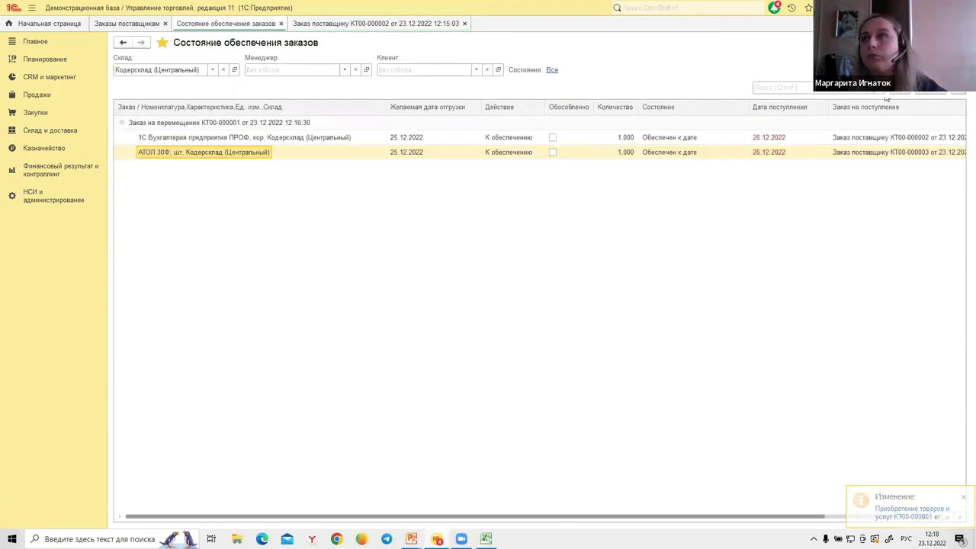
pyautogui.rightClick(644, 100)
pyautogui.click(644, 122)
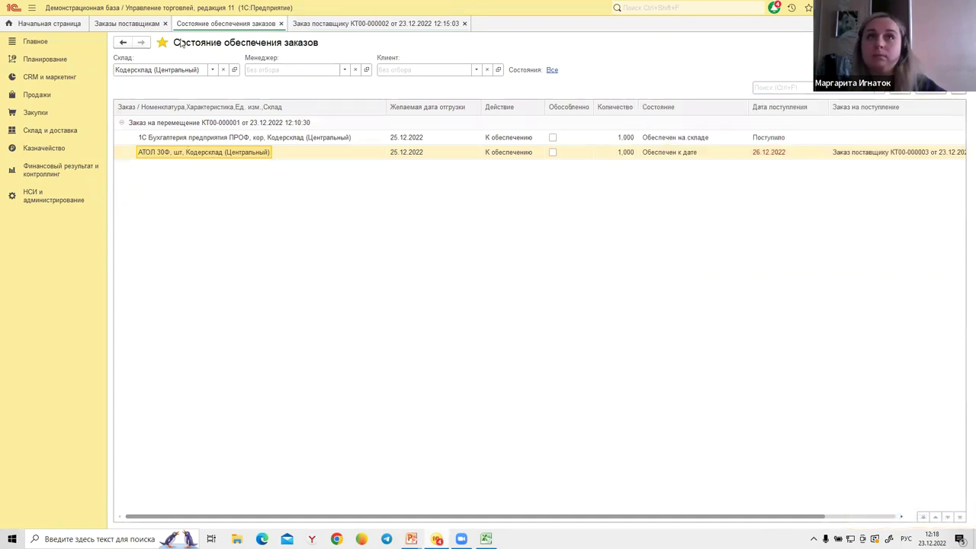
pyautogui.click(713, 141)
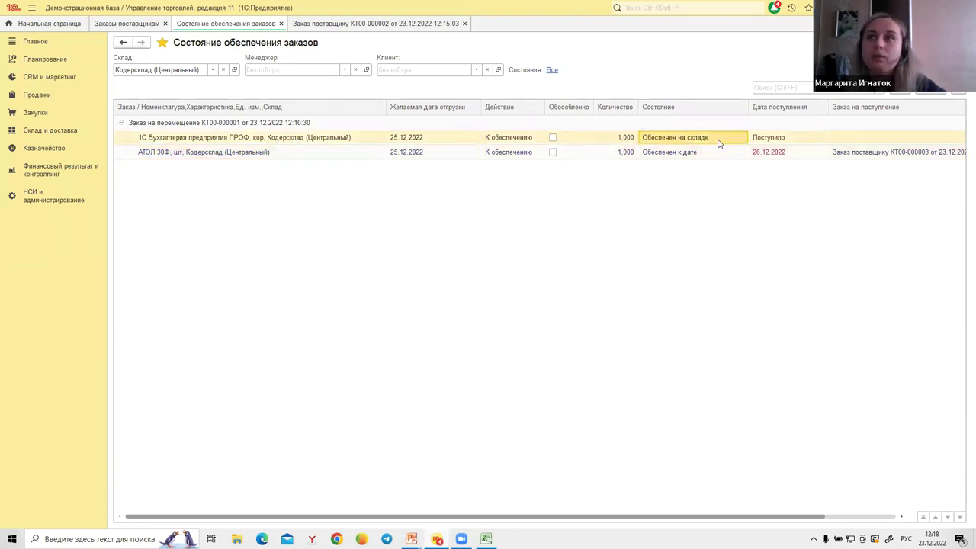
pyautogui.click(799, 140)
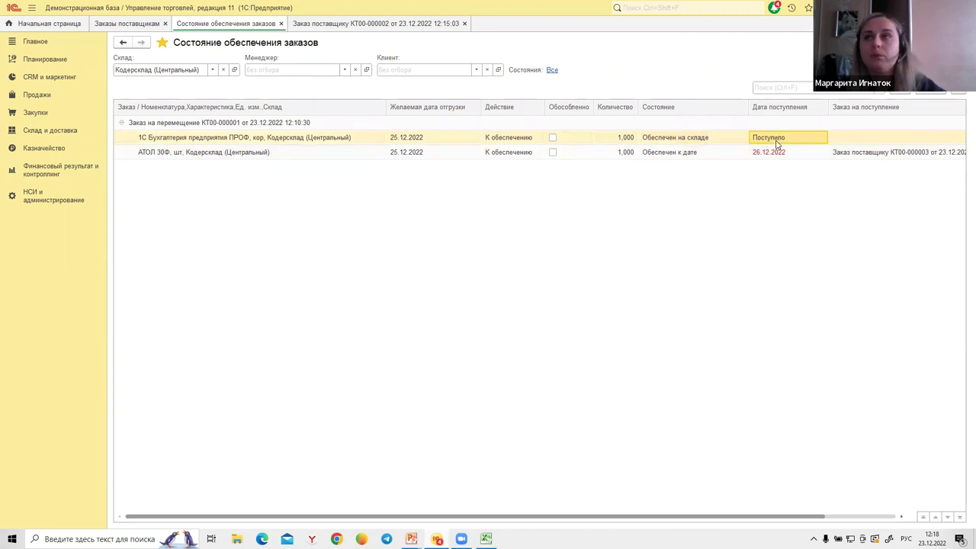
pyautogui.click(260, 139)
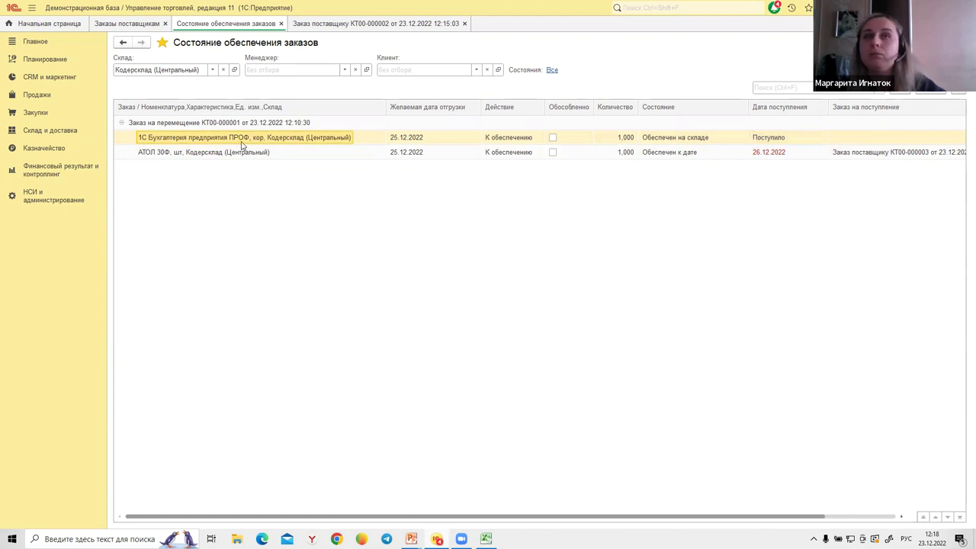
pyautogui.click(202, 153)
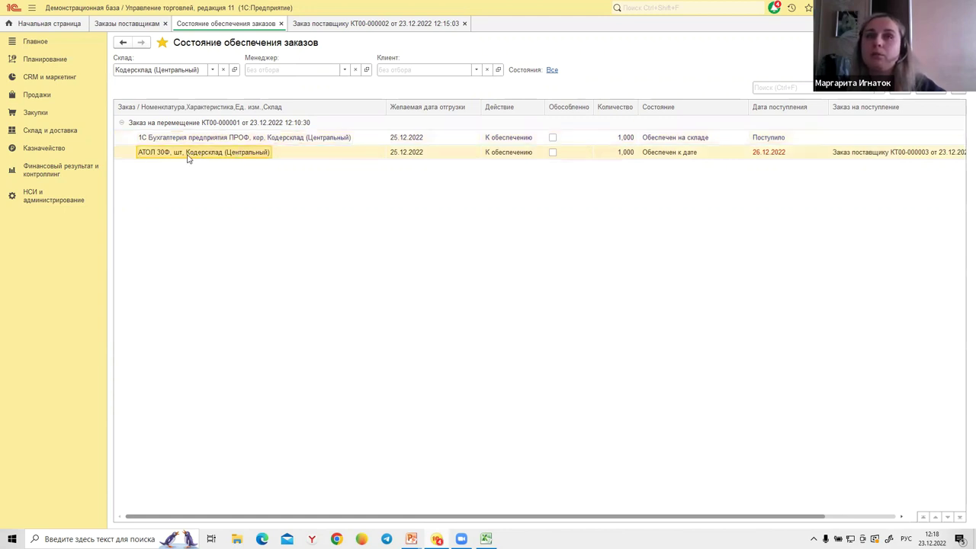
# Close the _1С ООО order and open the _АТОЛ ООО order for 12 500,00 RUB from the supplier orders list.
pyautogui.click(340, 26)
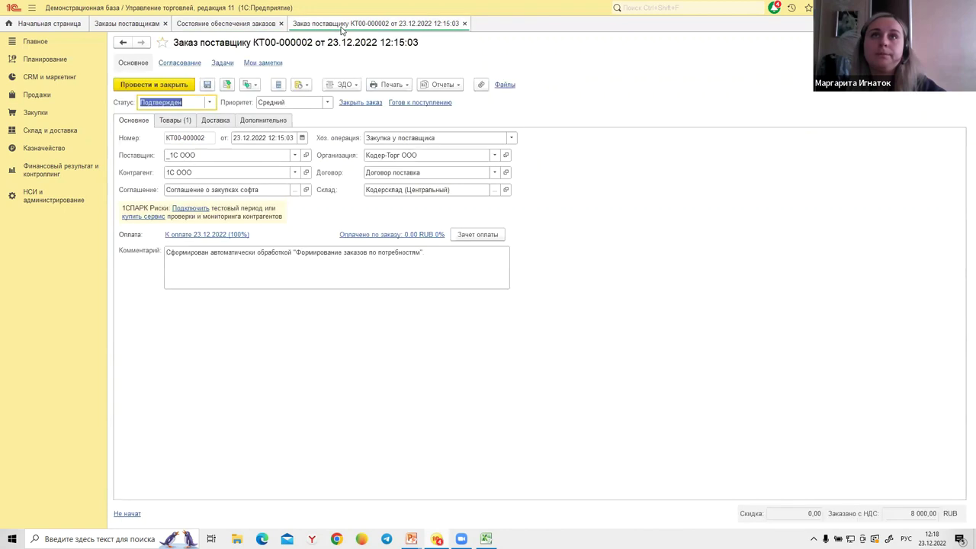
pyautogui.click(464, 23)
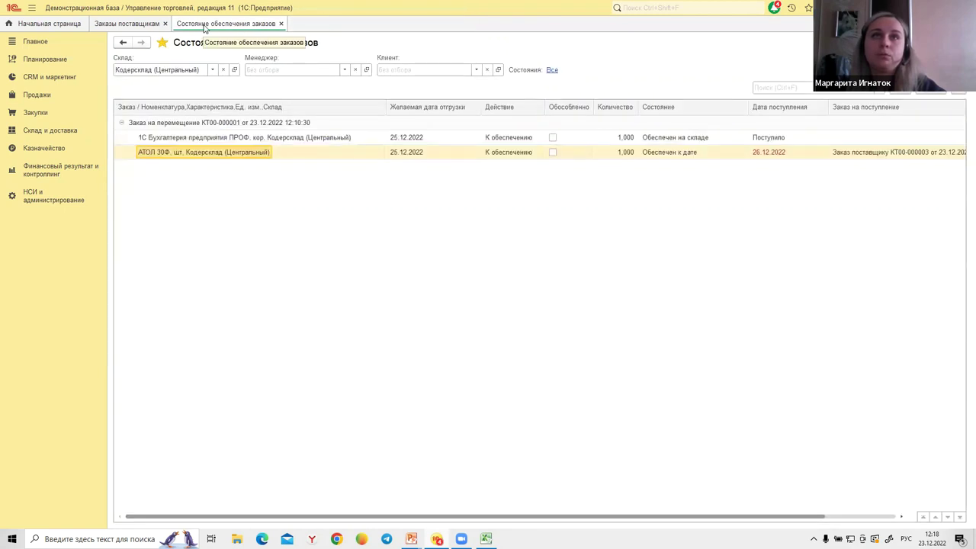
pyautogui.click(122, 42)
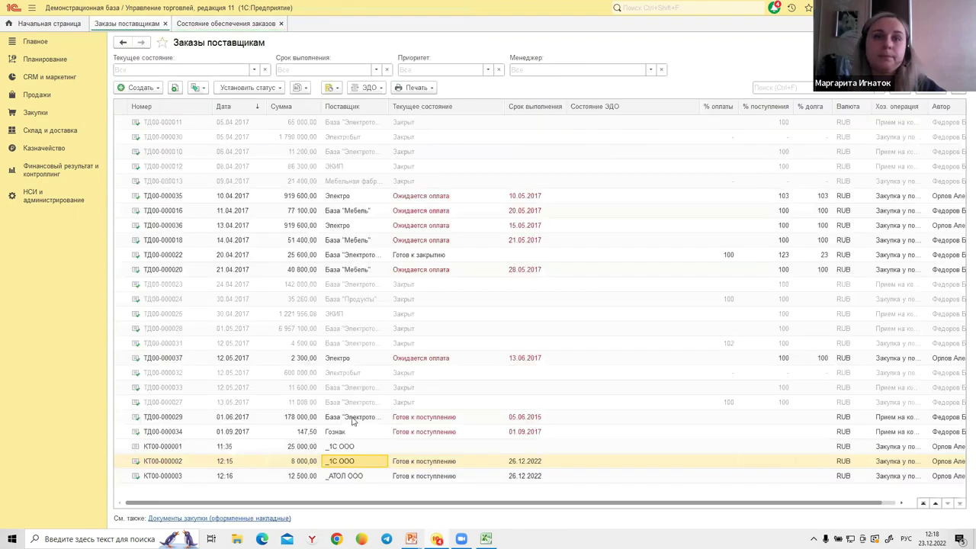
pyautogui.doubleClick(356, 478)
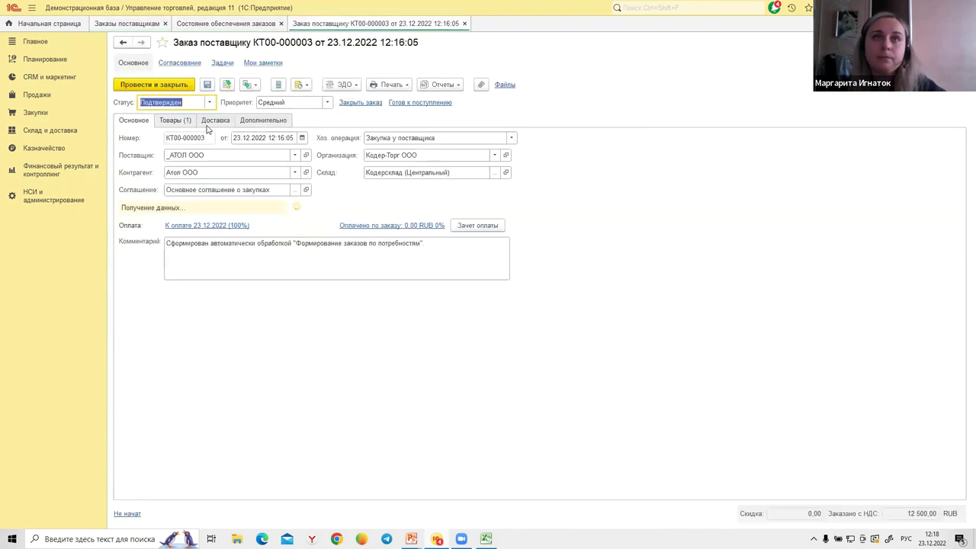
# Create a goods and services receipt from the _АТОЛ ООО order and check its АТОЛ 30Ф goods line.
pyautogui.click(248, 85)
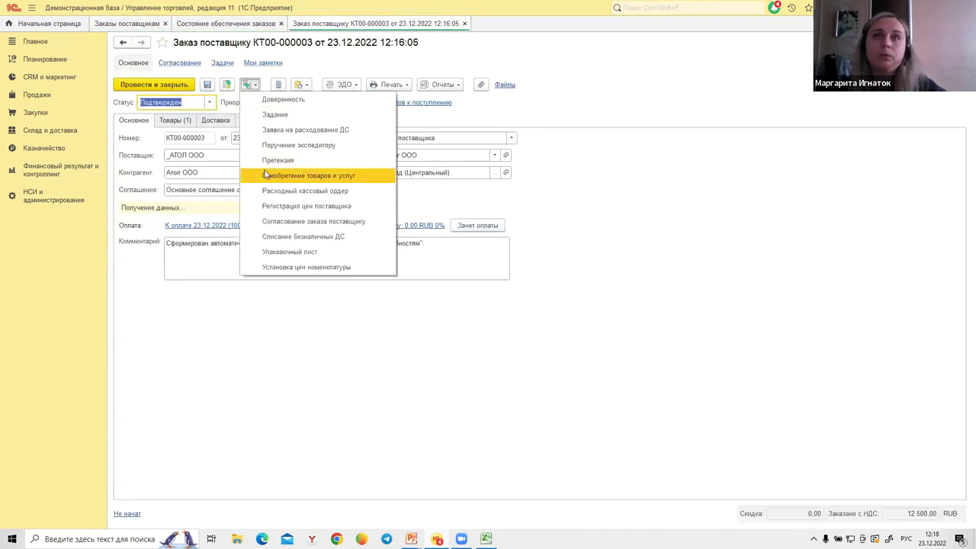
pyautogui.click(274, 177)
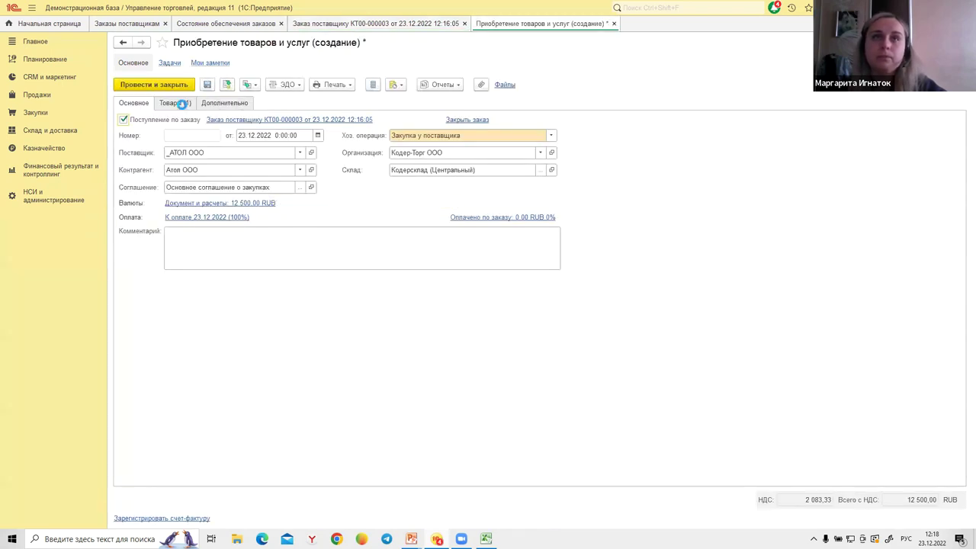
pyautogui.click(182, 104)
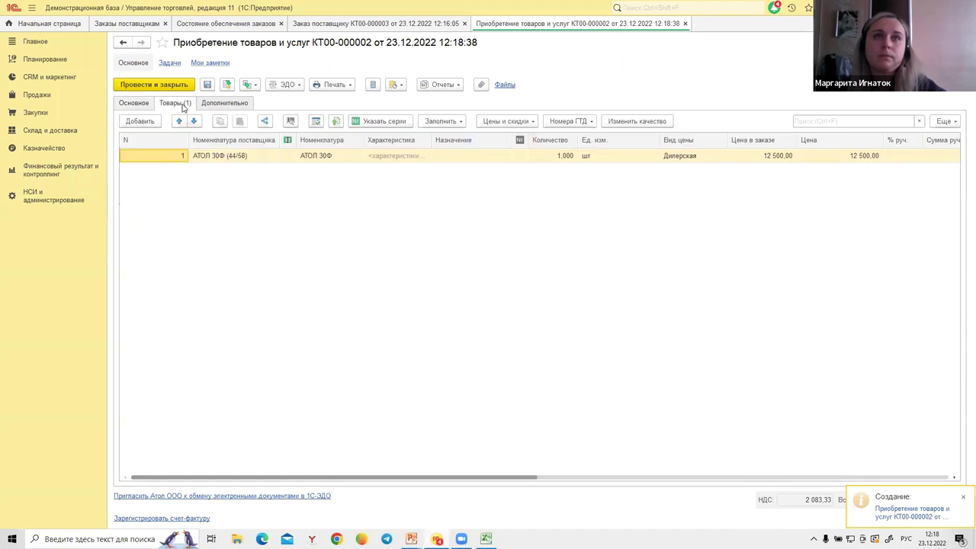
pyautogui.click(249, 160)
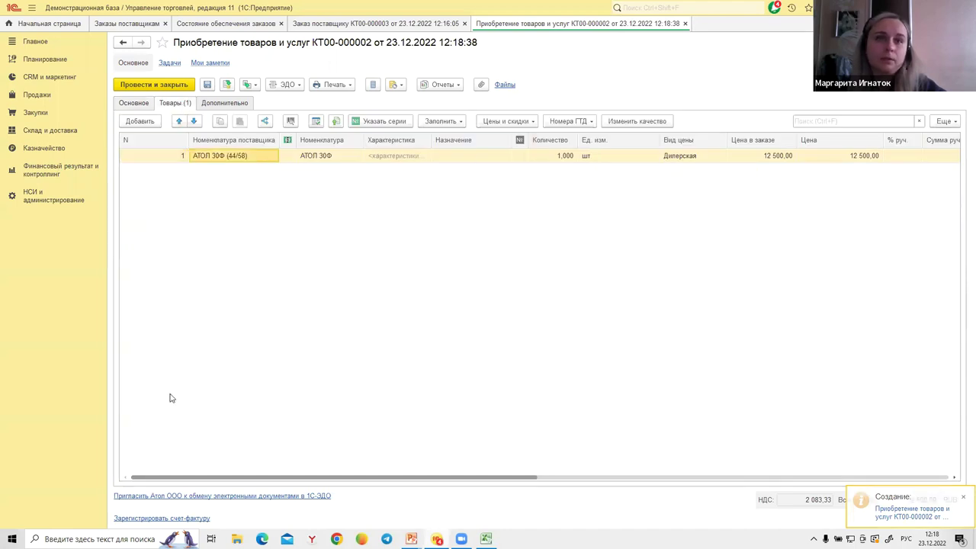
# Register and post received invoice 64 for the _АТОЛ ООО receipt, then post the receipt.
pyautogui.click(165, 520)
pyautogui.write('64')
pyautogui.click(175, 61)
pyautogui.click(124, 104)
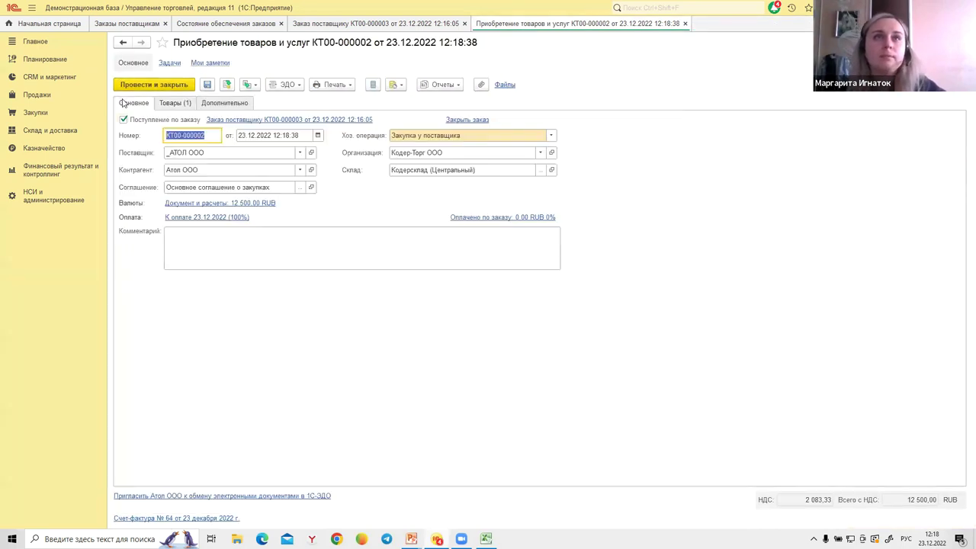
pyautogui.click(227, 84)
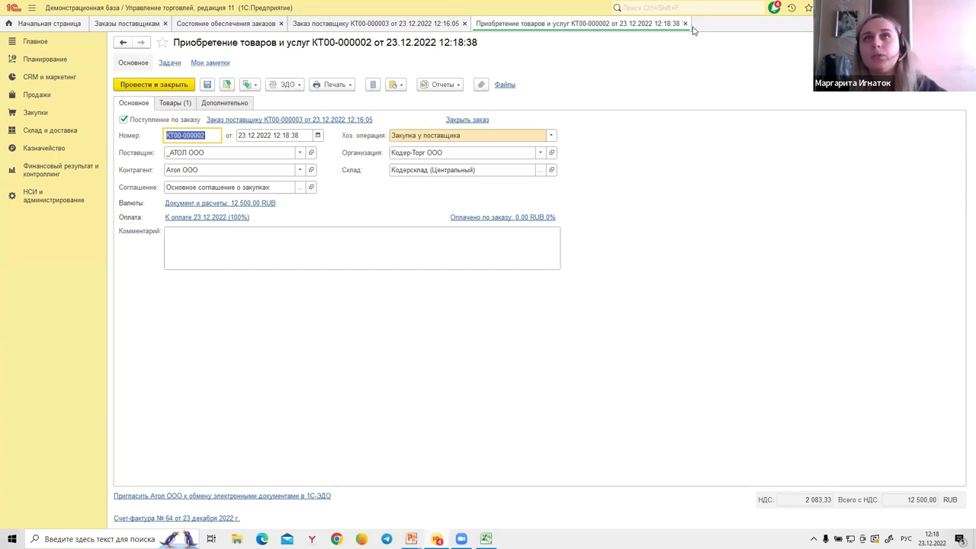
# Refresh the order supply status list again and check the arrival status of АТОЛ 30Ф.
pyautogui.click(220, 23)
pyautogui.click(902, 90)
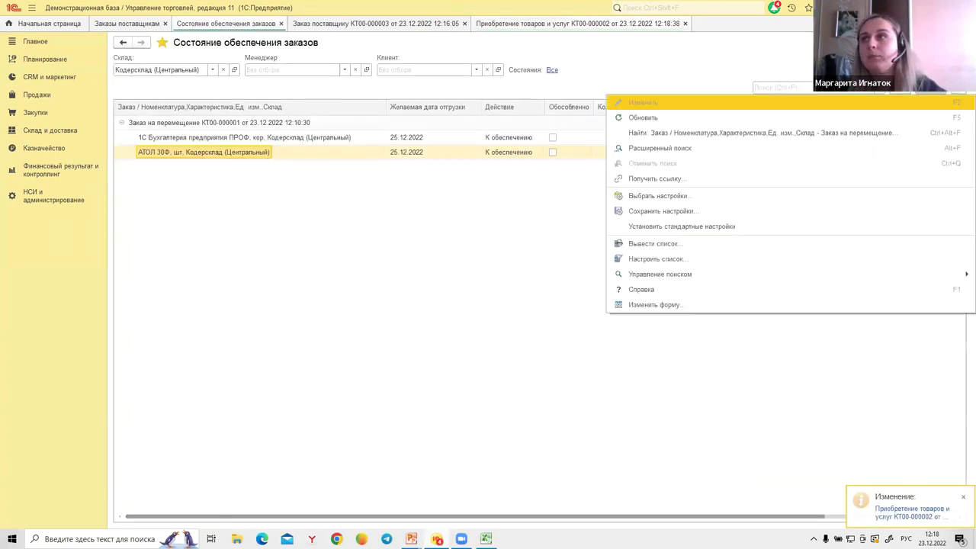
pyautogui.click(660, 119)
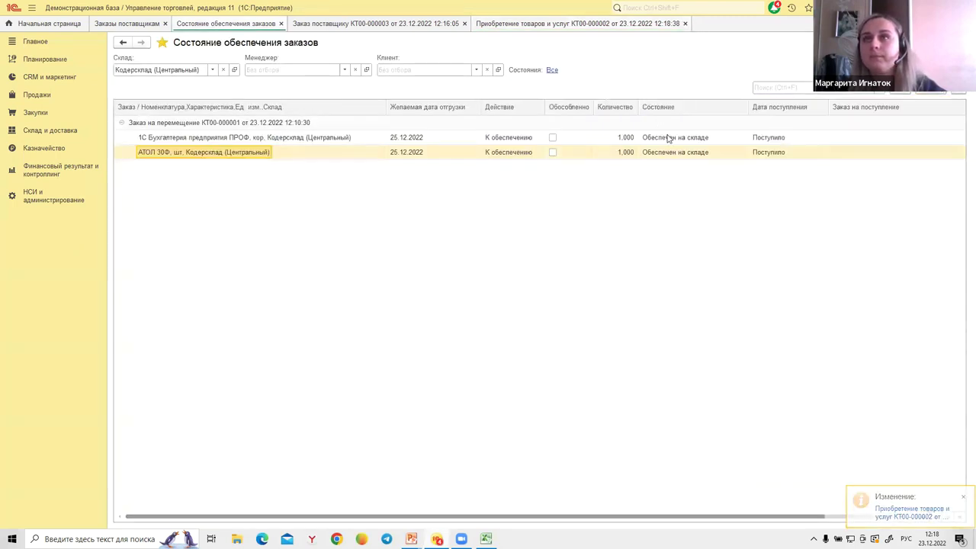
pyautogui.click(761, 152)
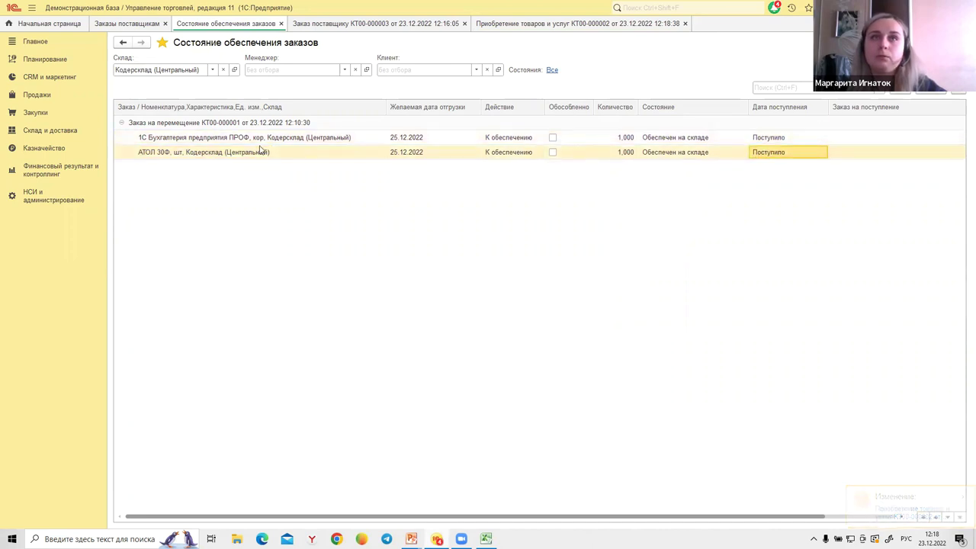
# Open the transfer order from the supply status list and try to create a goods transfer (Перемещение товаров) from it.
pyautogui.click(171, 124)
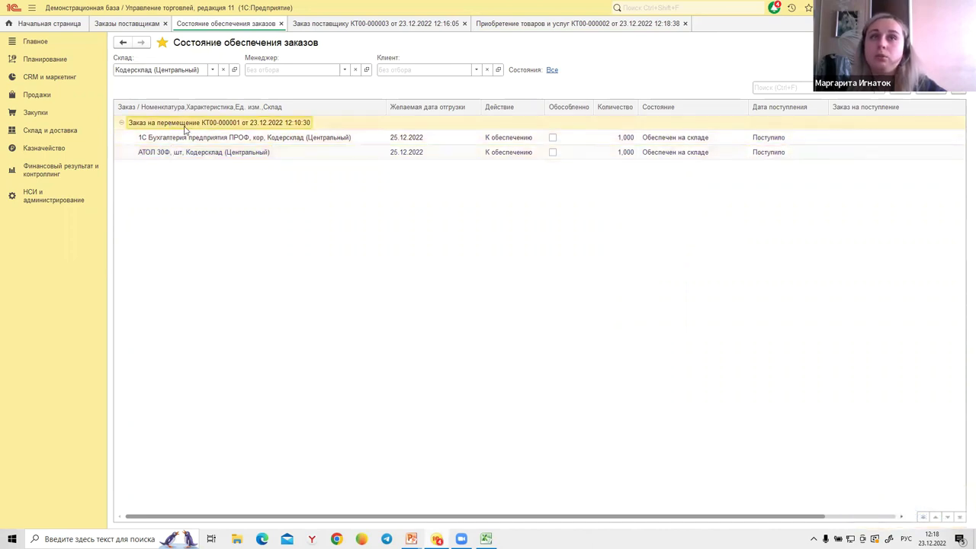
pyautogui.click(249, 124)
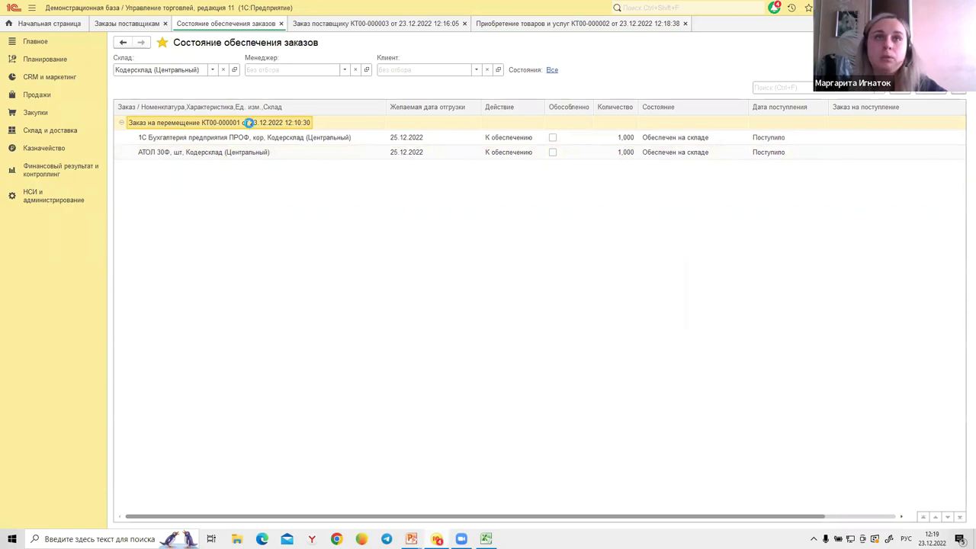
pyautogui.doubleClick(248, 123)
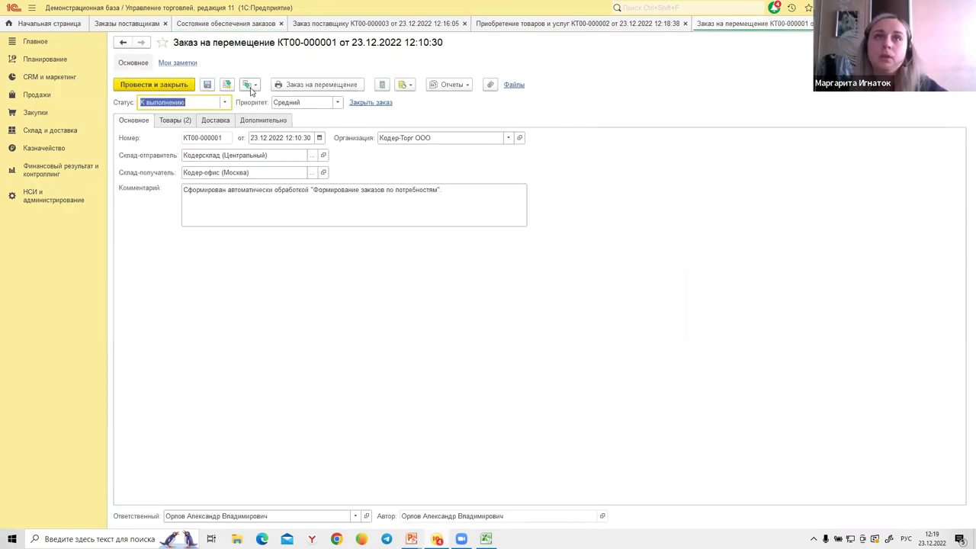
pyautogui.click(251, 87)
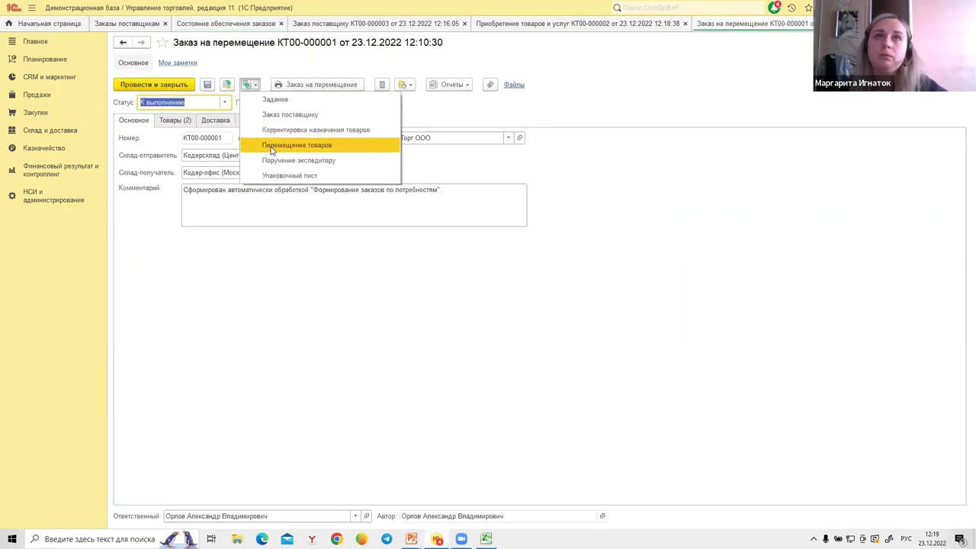
pyautogui.click(275, 147)
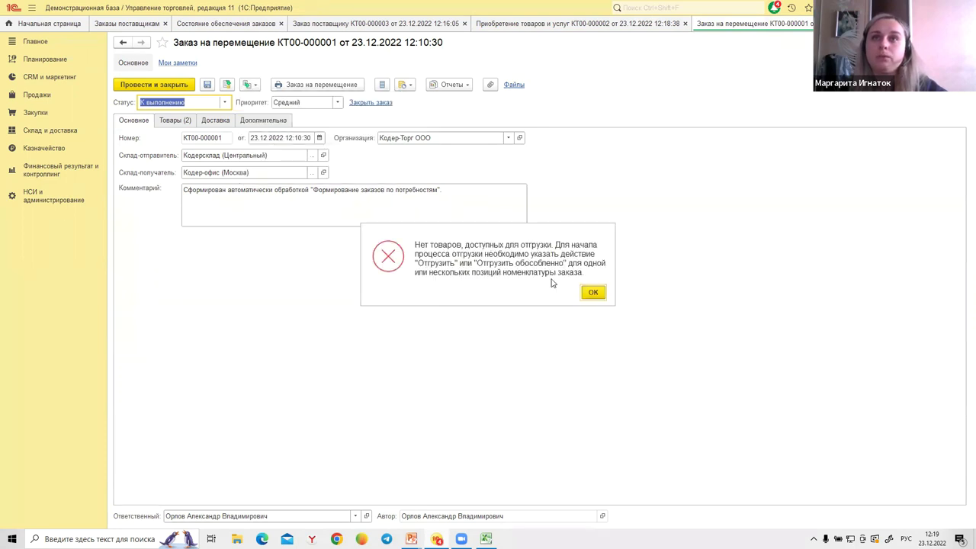
pyautogui.press('Return')
# Set the action of both goods lines in the transfer order to Отгрузить and save the order.
pyautogui.click(169, 121)
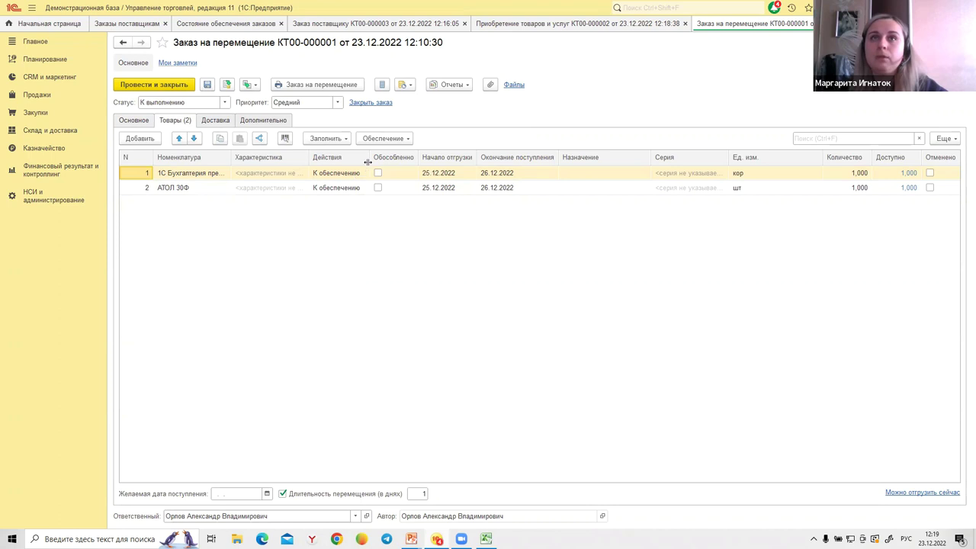
pyautogui.moveTo(368, 163); pyautogui.dragTo(391, 163)
pyautogui.click(347, 177)
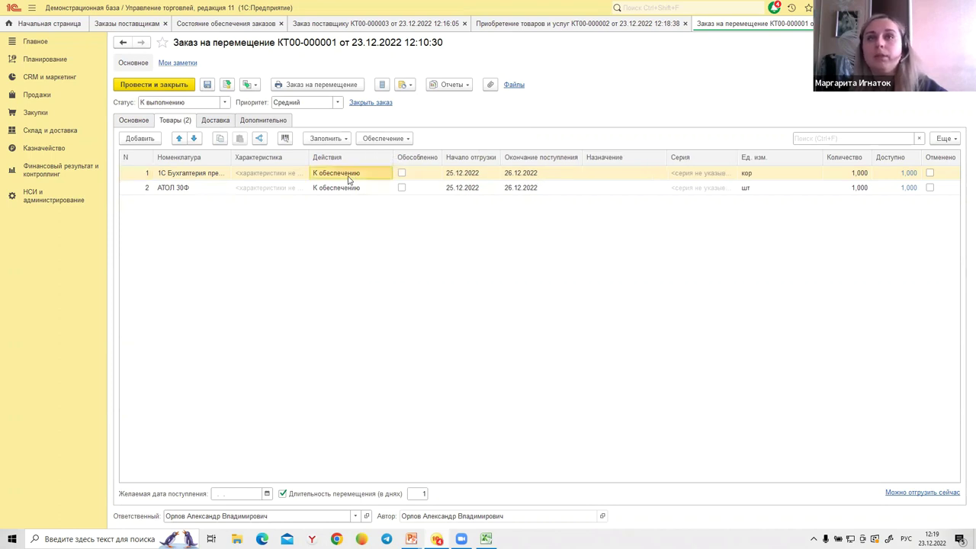
pyautogui.click(909, 175)
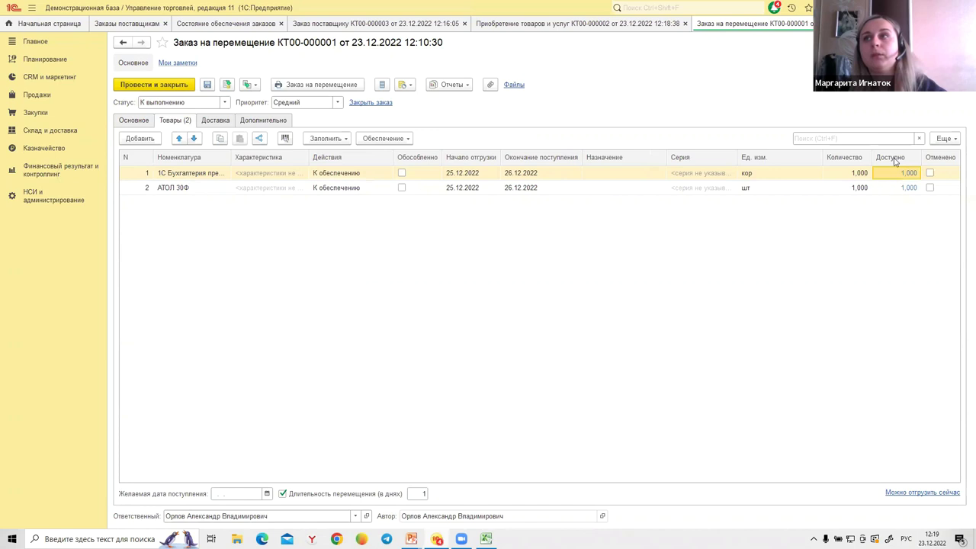
pyautogui.click(899, 190)
pyautogui.click(895, 176)
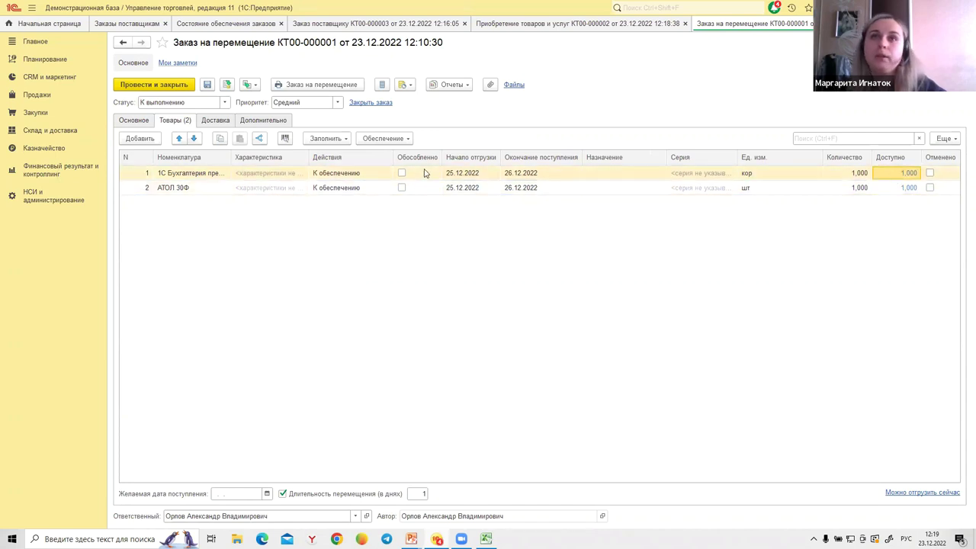
pyautogui.doubleClick(384, 173)
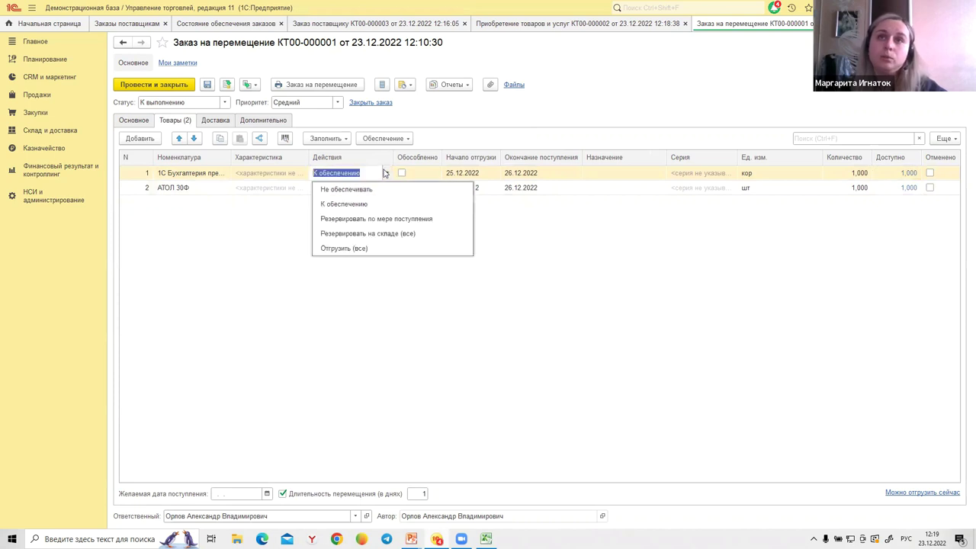
pyautogui.click(353, 250)
pyautogui.doubleClick(373, 190)
pyautogui.click(354, 263)
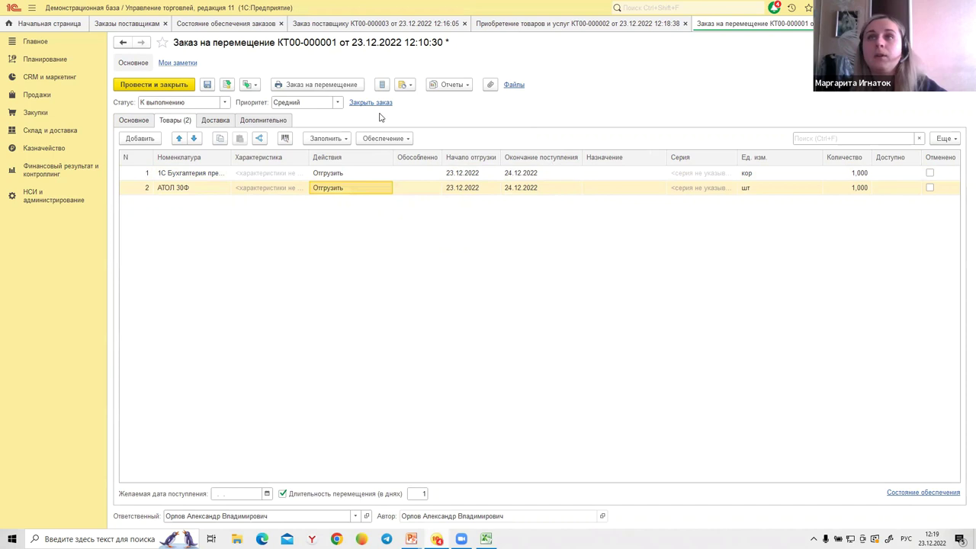
pyautogui.click(207, 85)
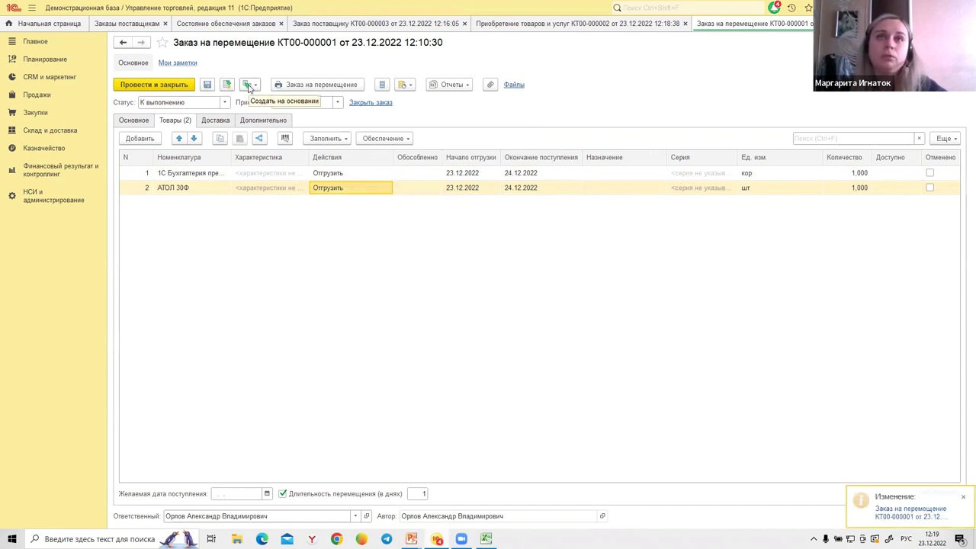
# Create a goods transfer (Перемещение товаров) from the transfer order, check its goods lines and post it with status Отгружено.
pyautogui.click(248, 86)
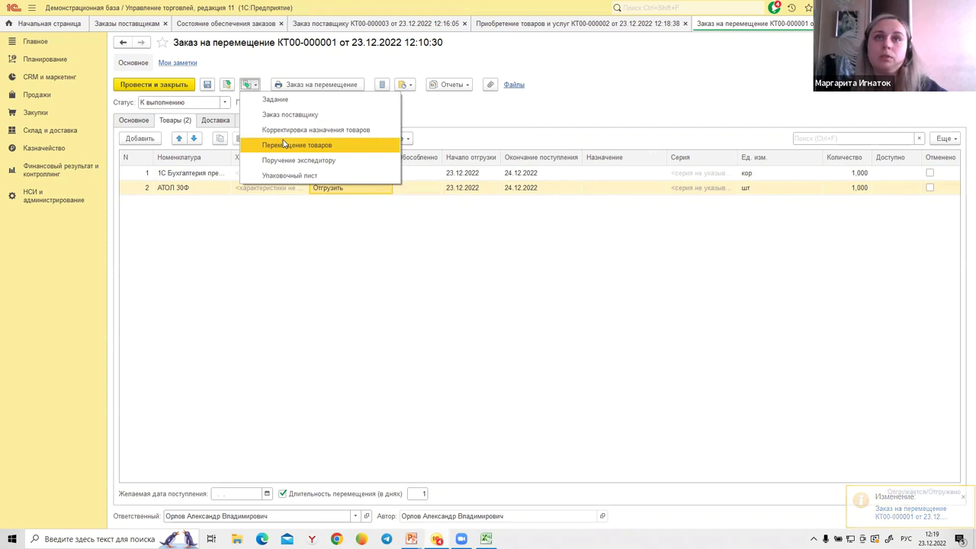
pyautogui.click(283, 143)
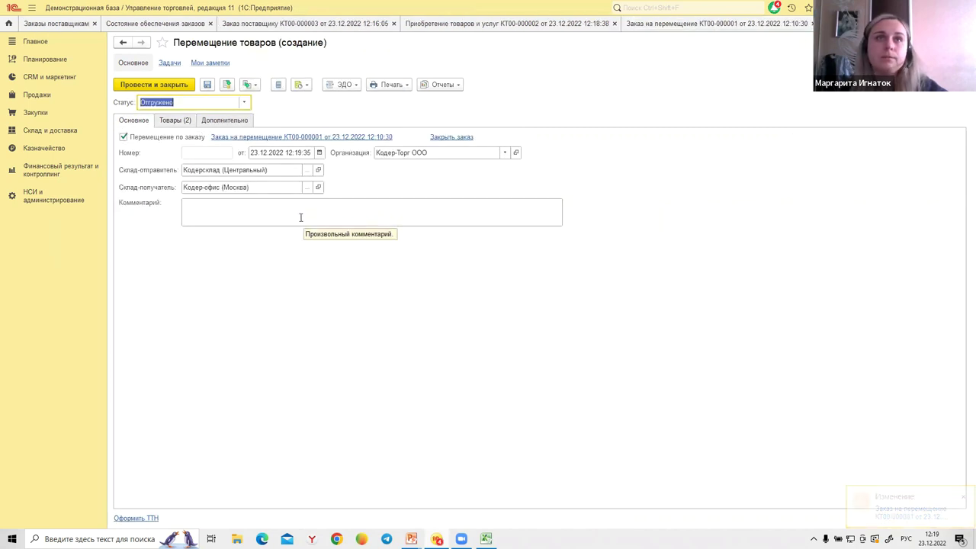
pyautogui.click(178, 122)
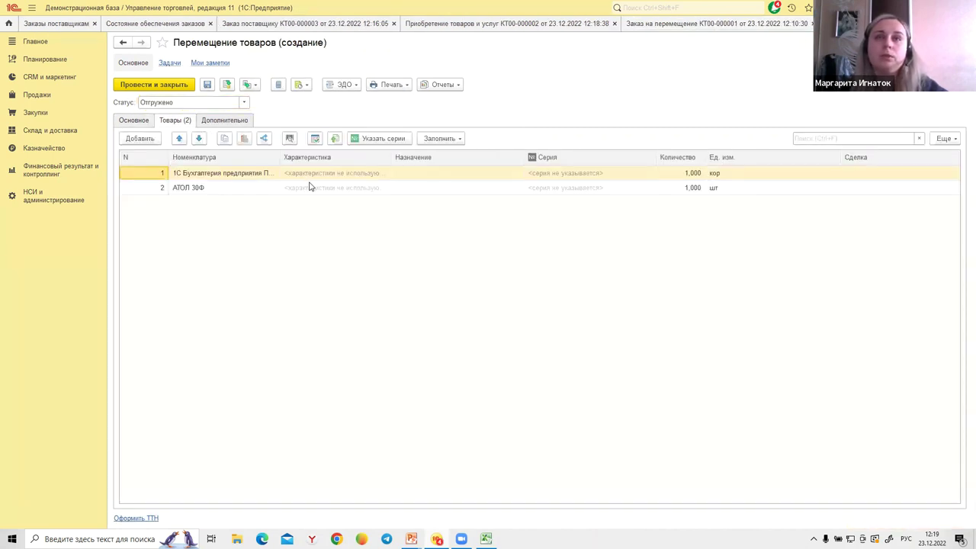
pyautogui.moveTo(279, 157); pyautogui.dragTo(314, 158)
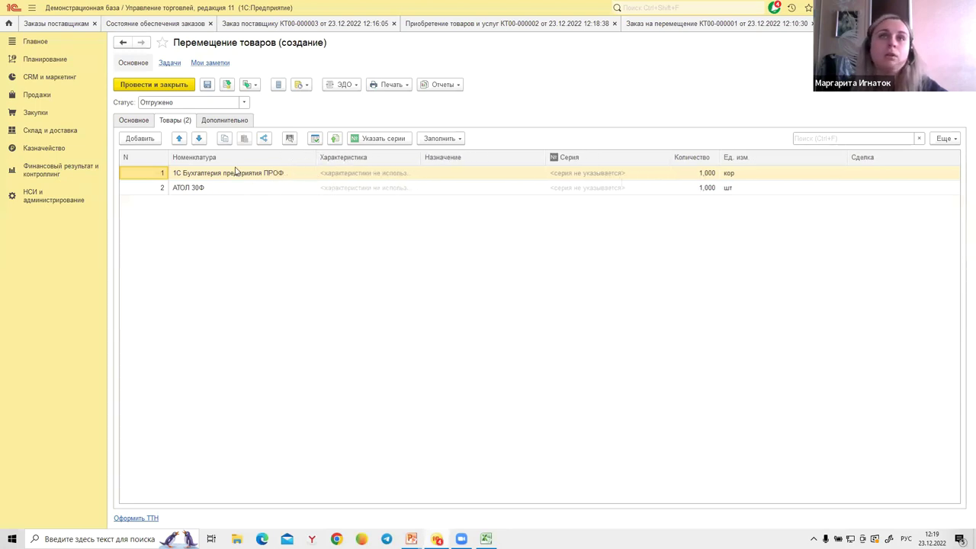
pyautogui.doubleClick(220, 103)
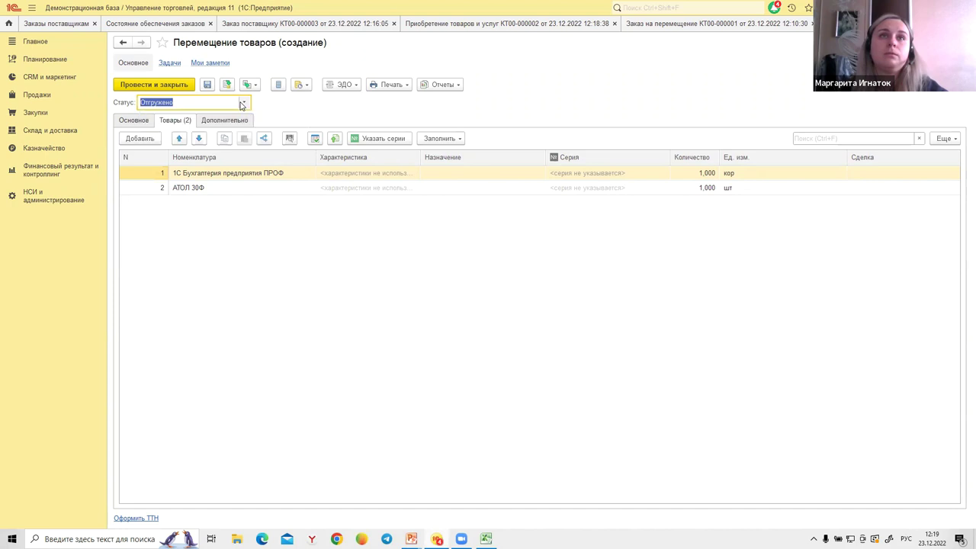
pyautogui.click(226, 84)
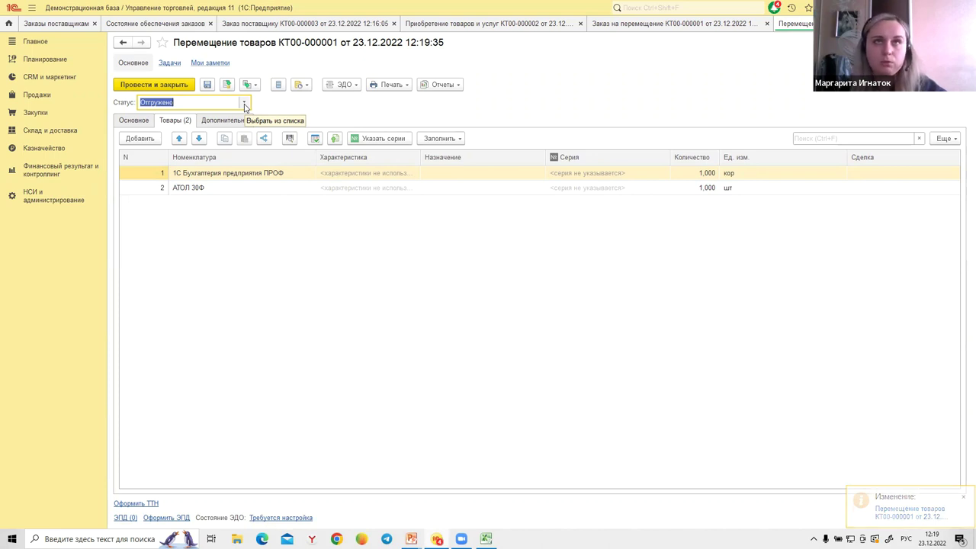
# Set the goods transfer's status to Принято, post it, and close both the transfer and its transfer order.
pyautogui.click(244, 103)
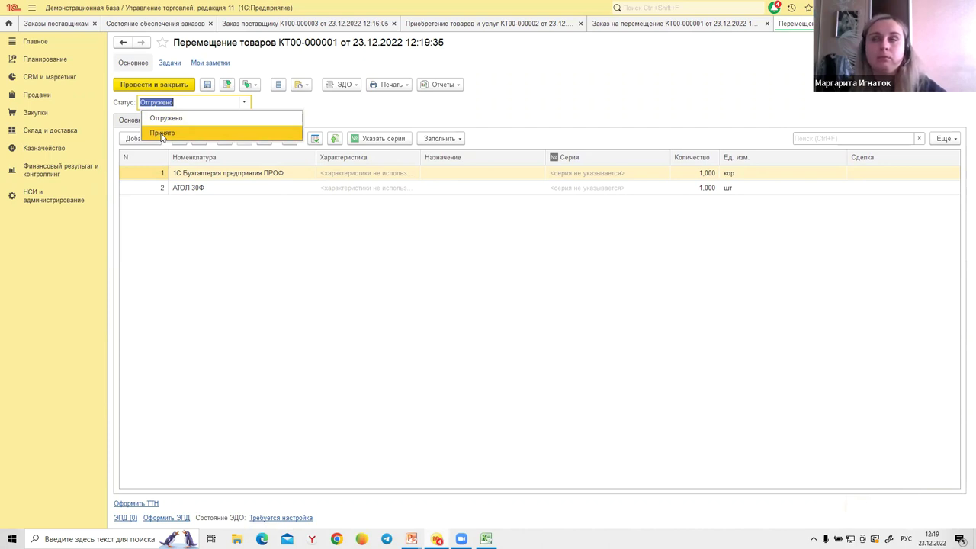
pyautogui.click(161, 133)
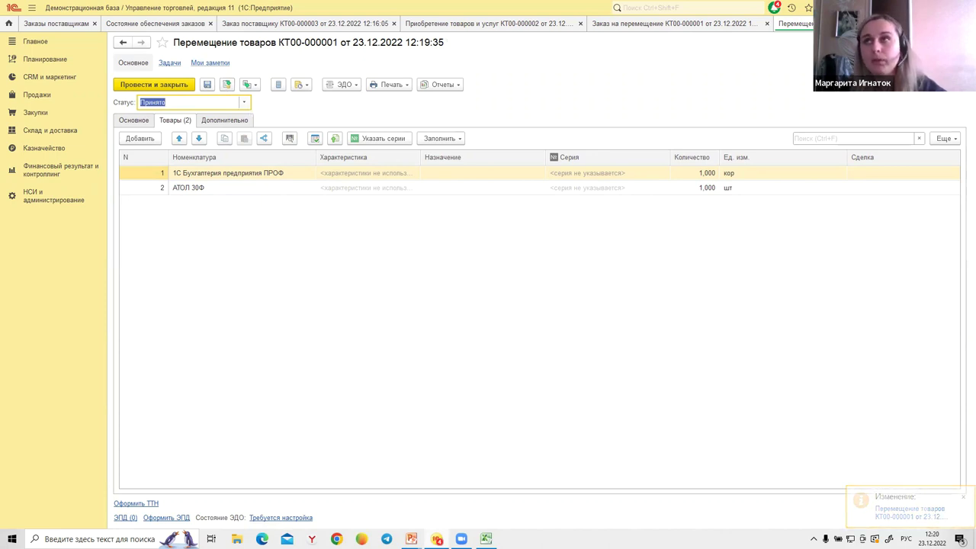
pyautogui.press('Escape')
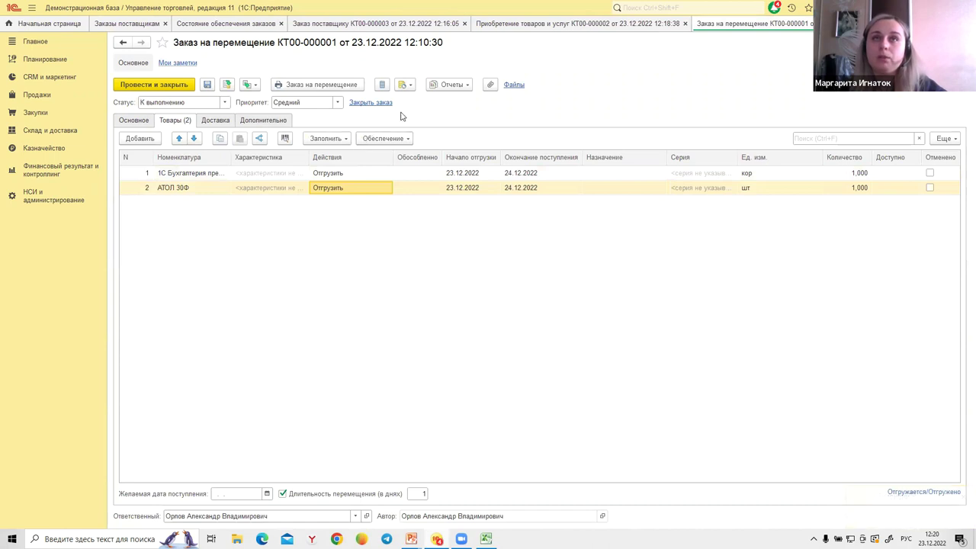
pyautogui.press('Escape')
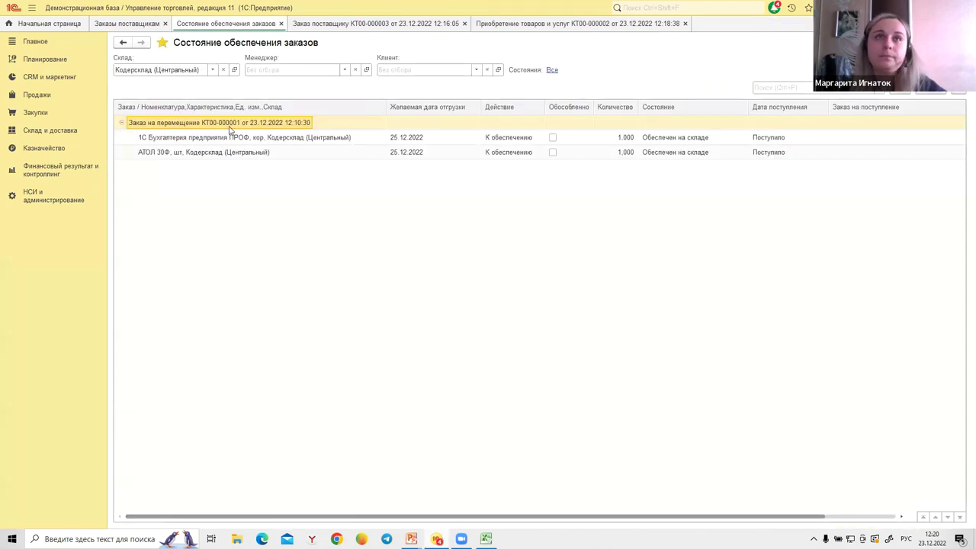
# Refresh the order supply status list and filter it by the warehouse Кодер-офис (Москва).
pyautogui.click(932, 89)
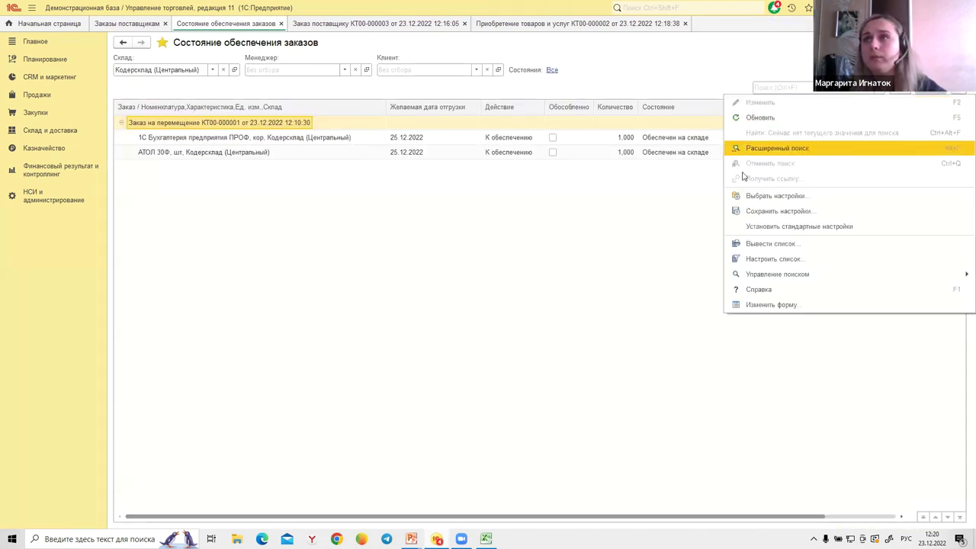
pyautogui.click(759, 119)
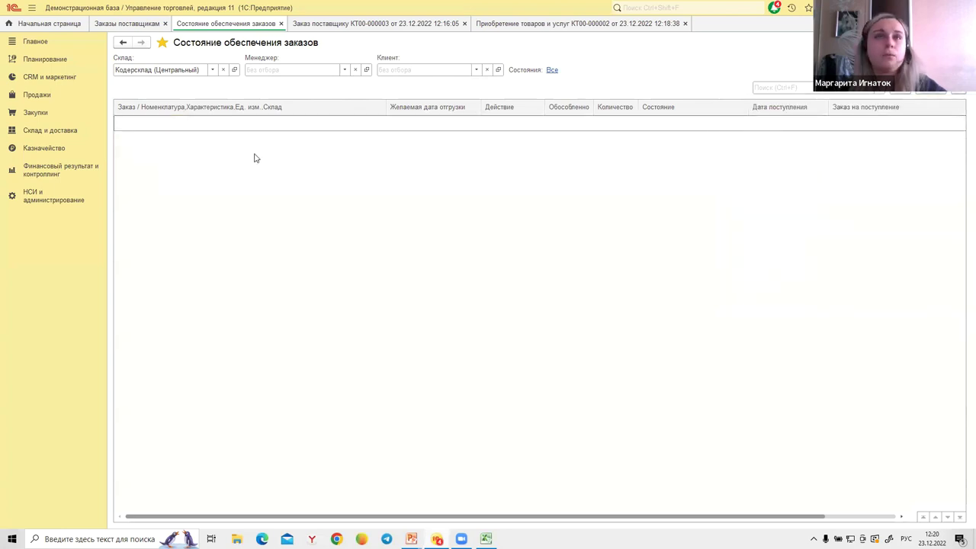
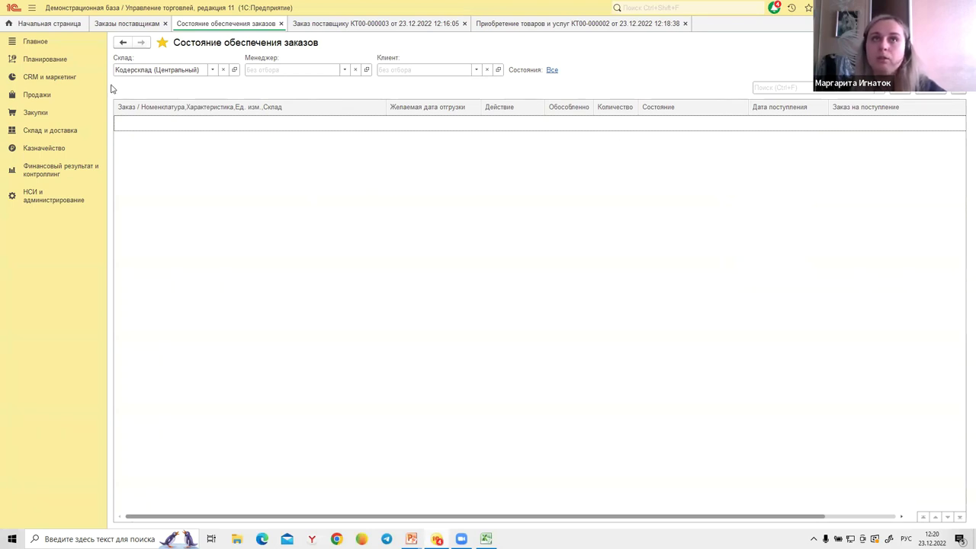
pyautogui.click(212, 70)
pyautogui.click(172, 100)
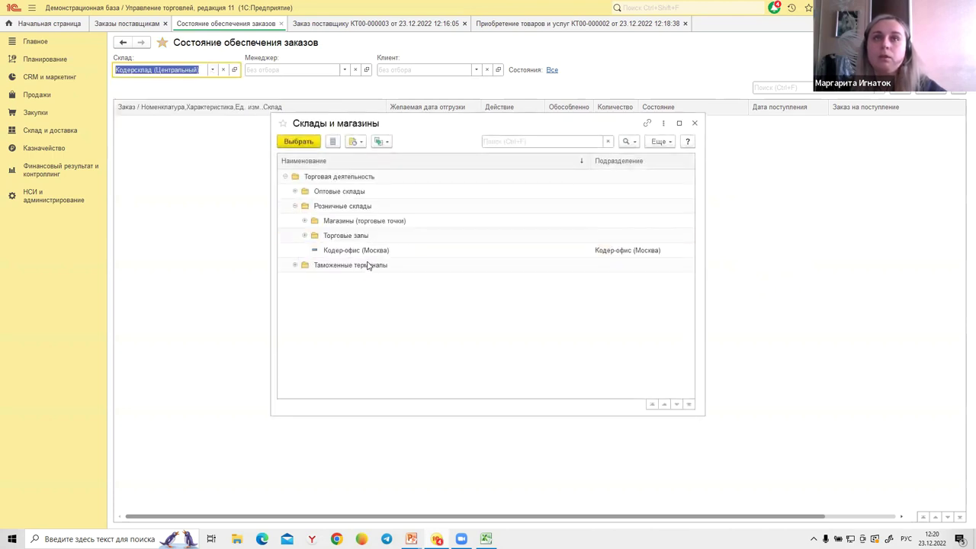
pyautogui.doubleClick(369, 253)
pyautogui.click(200, 126)
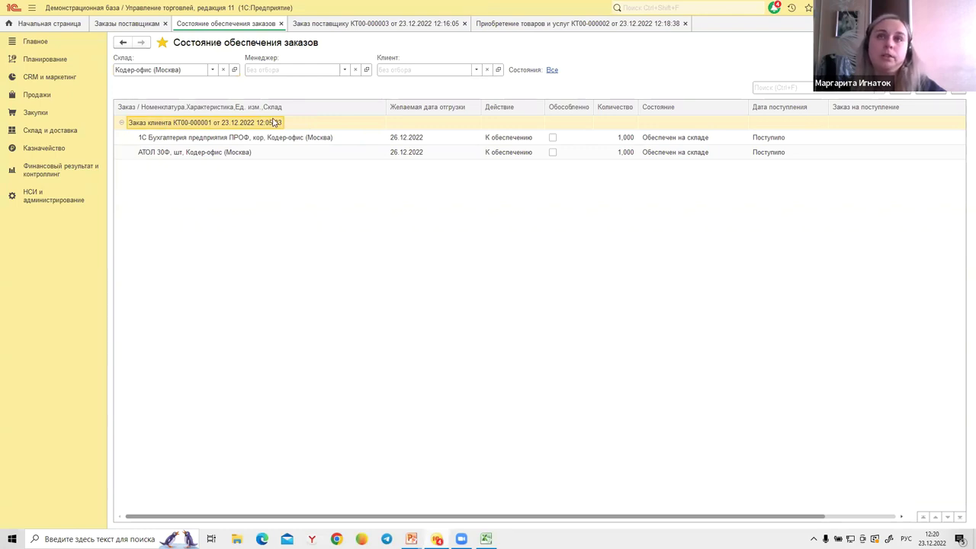
# Check the arrival status of 1С Бухгалтерия предприятия ПРОФ and АТОЛ 30Ф in the customer order at Кодер-офис (Москва).
pyautogui.click(784, 138)
pyautogui.click(787, 151)
pyautogui.click(787, 144)
pyautogui.click(790, 154)
pyautogui.click(790, 142)
pyautogui.click(793, 152)
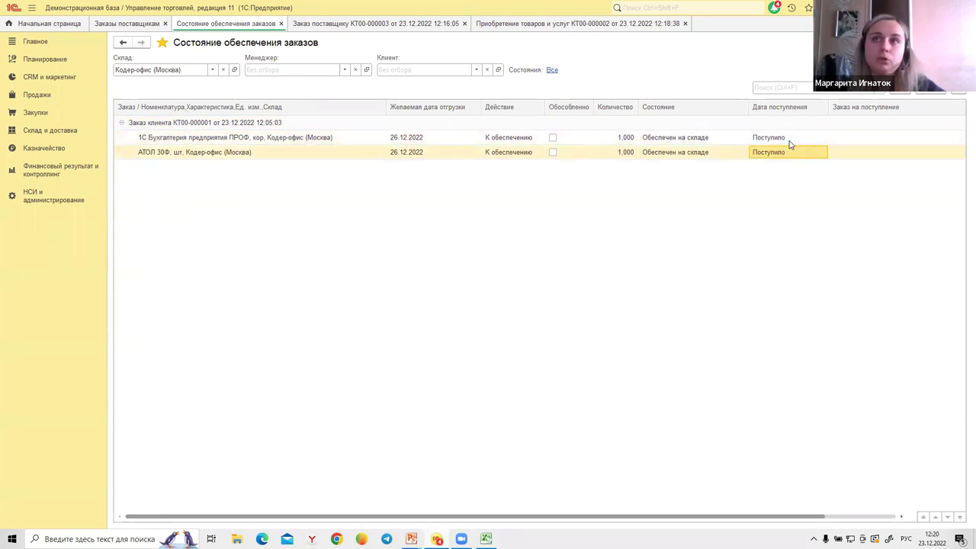
# Open the customer order from the supply status list and set the action of both goods lines to Отгрузить.
pyautogui.click(217, 122)
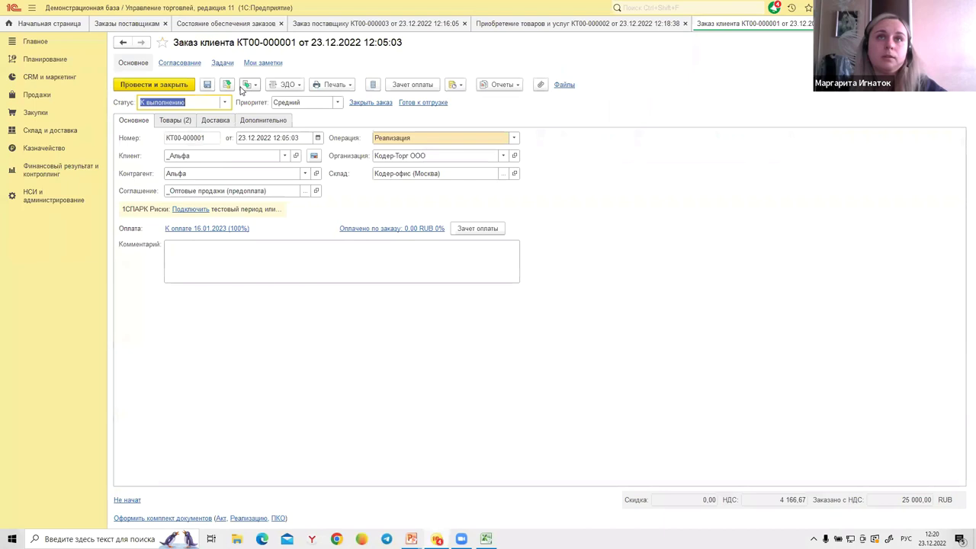
pyautogui.click(247, 85)
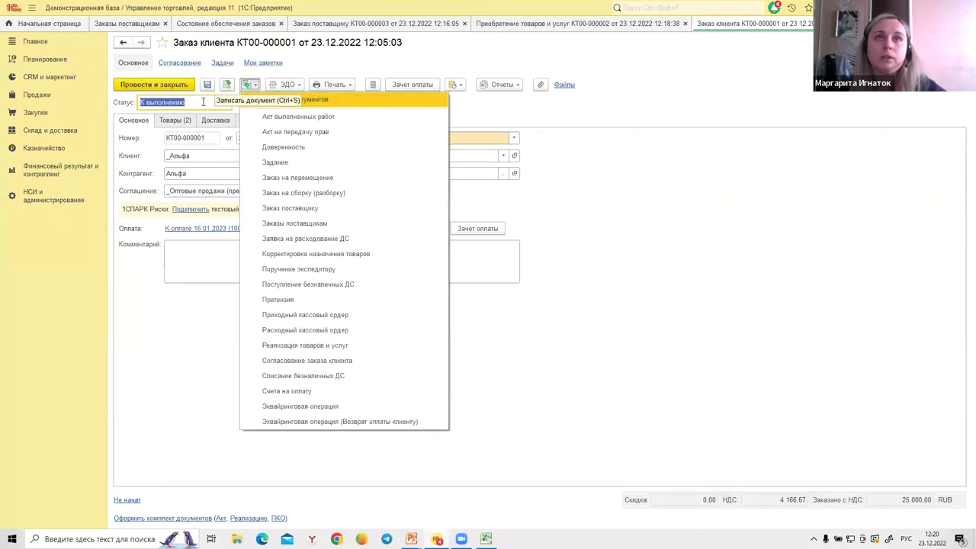
pyautogui.click(189, 121)
pyautogui.click(357, 175)
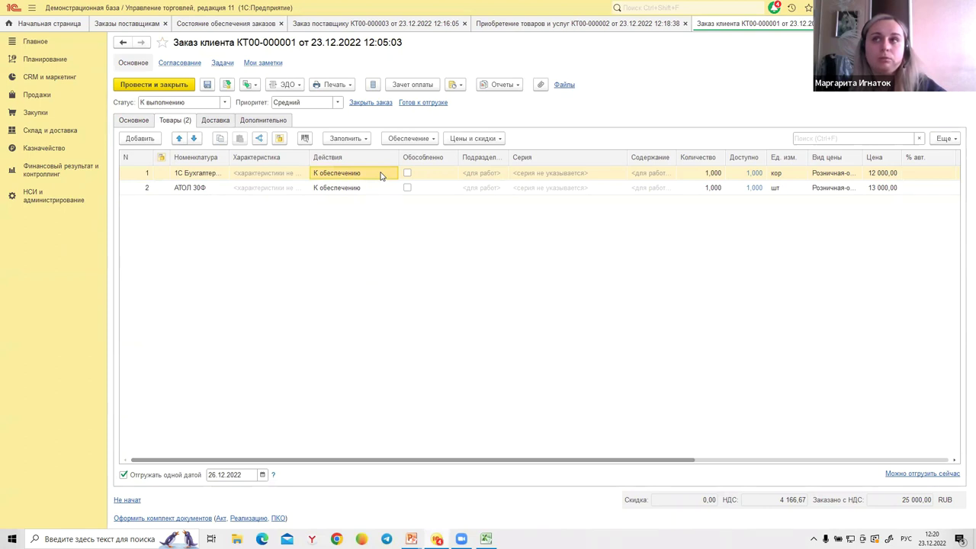
pyautogui.click(365, 177)
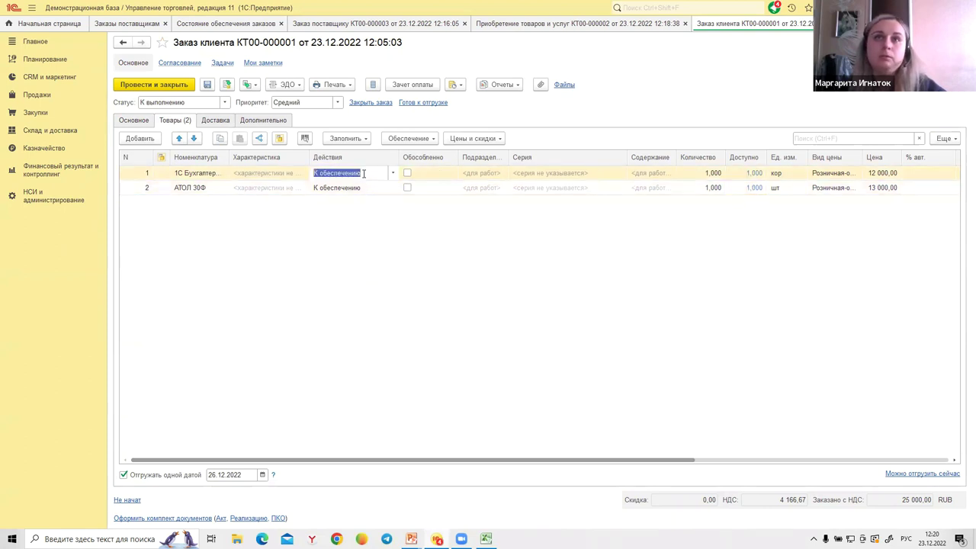
pyautogui.click(366, 249)
pyautogui.click(366, 188)
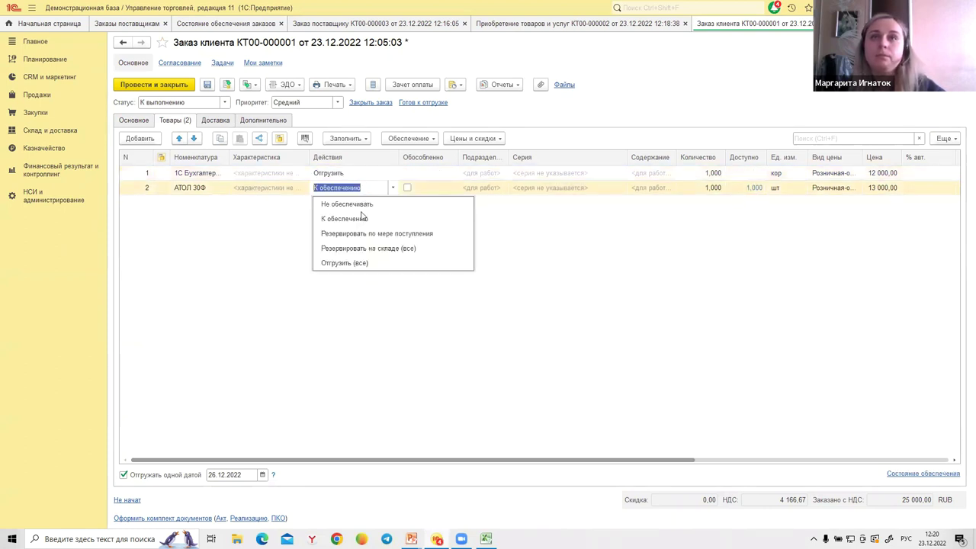
pyautogui.click(352, 263)
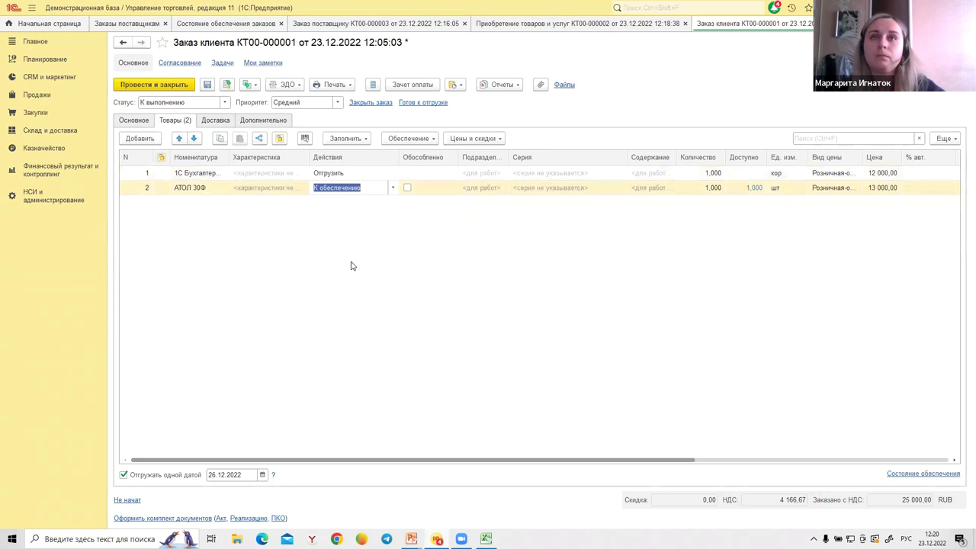
# Create a goods and services sale (Реализация товаров и услуг) from the customer order and check its goods lines and additional details.
pyautogui.click(251, 85)
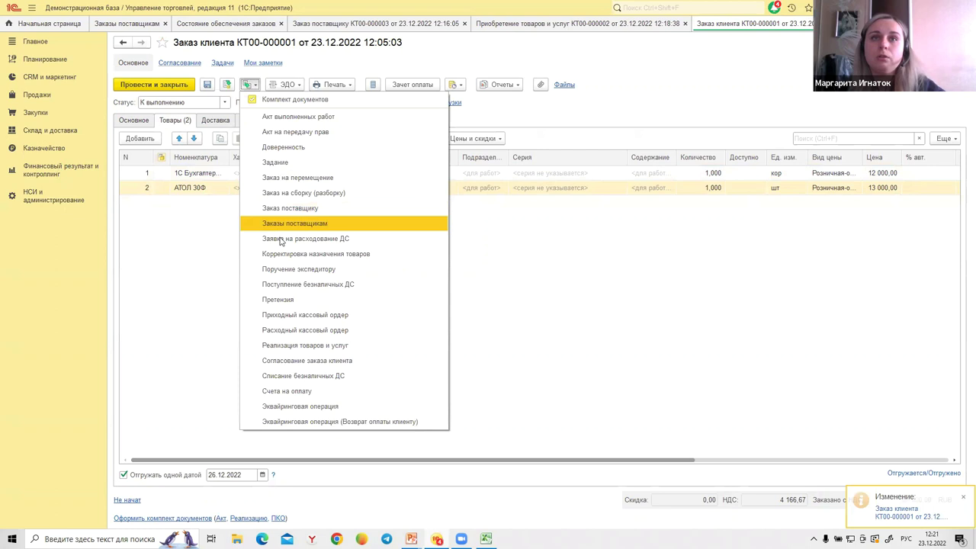
pyautogui.click(297, 344)
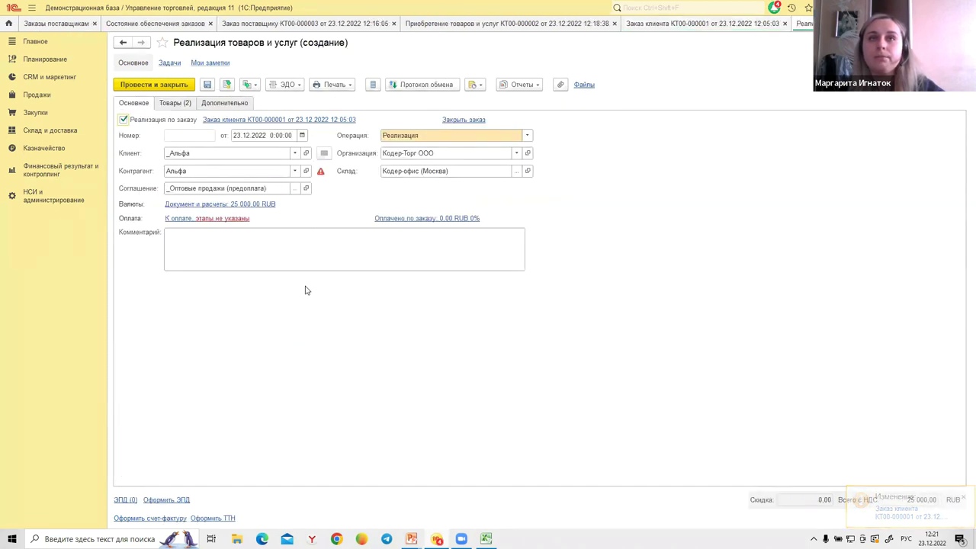
pyautogui.click(180, 105)
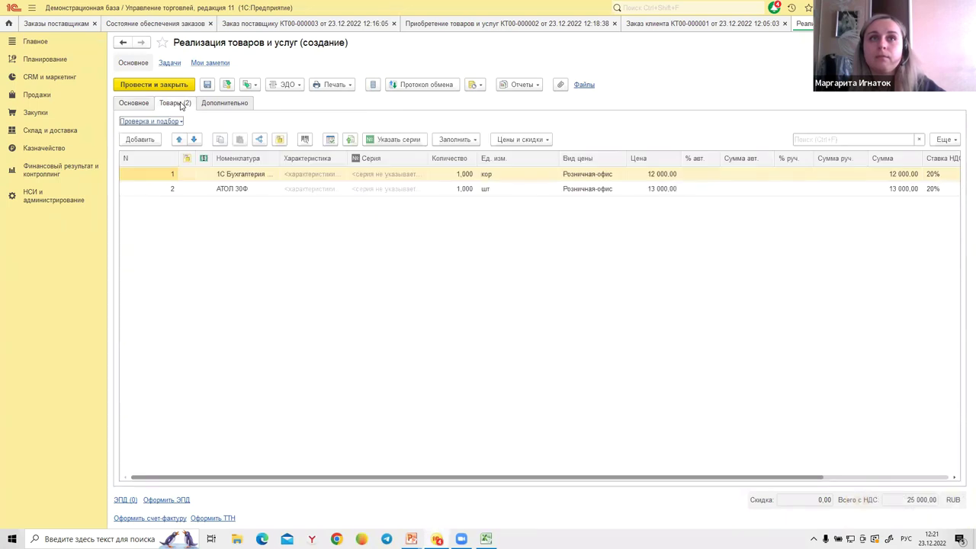
pyautogui.click(203, 106)
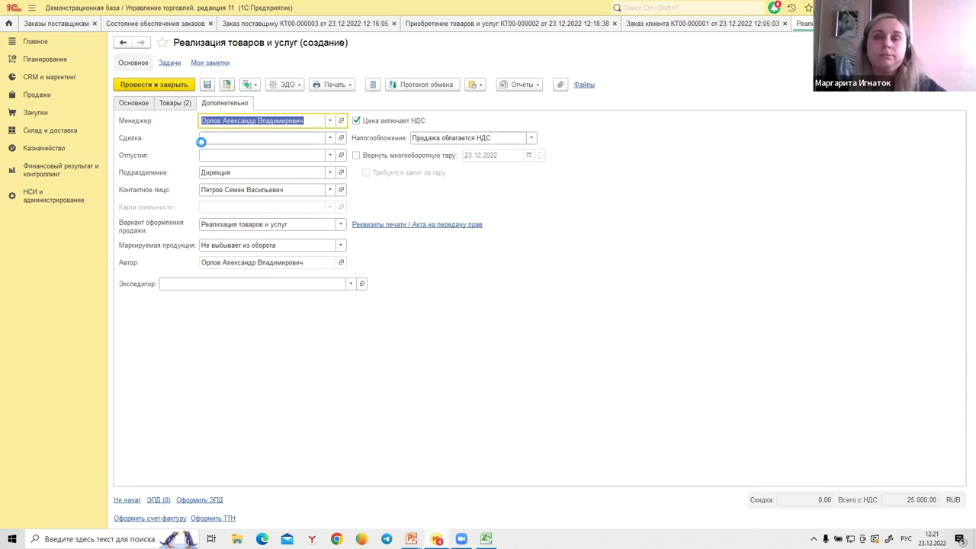
# Issue the invoice for the _Альфа sale, post and close the sale, and show the customer order's main details.
pyautogui.click(169, 518)
pyautogui.click(163, 86)
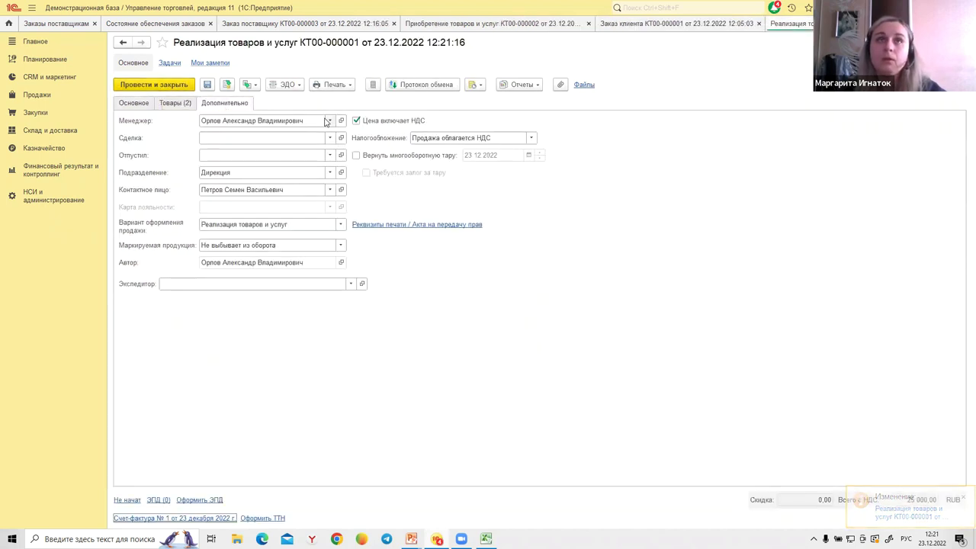
pyautogui.press('Escape')
pyautogui.click(147, 124)
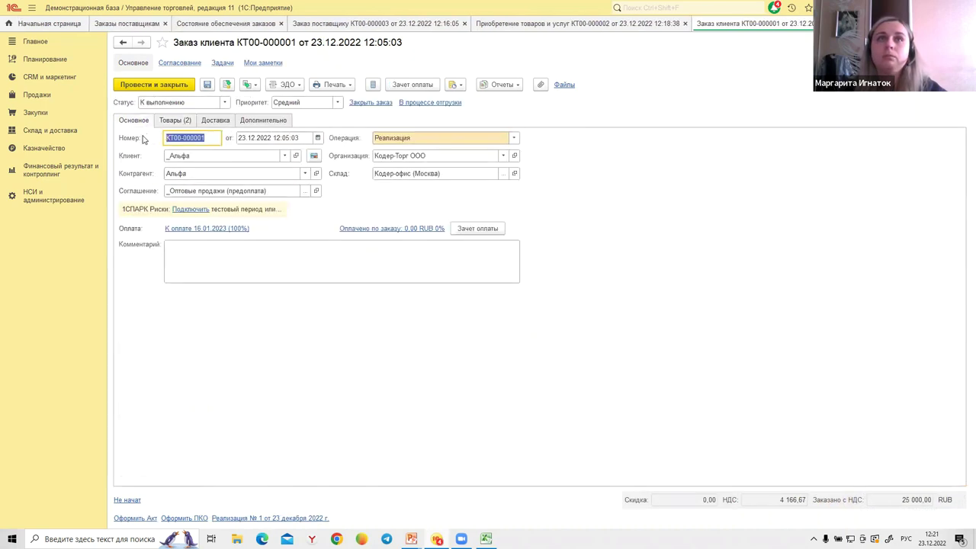
# Check the goods lines of the _Альфа customer order, reread the order's data and show its main details.
pyautogui.click(223, 104)
pyautogui.click(172, 131)
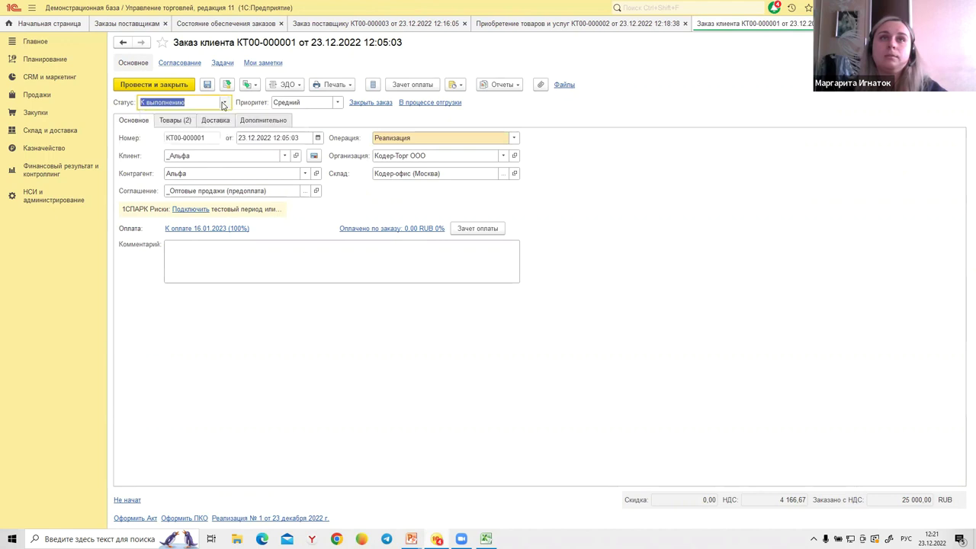
pyautogui.click(174, 121)
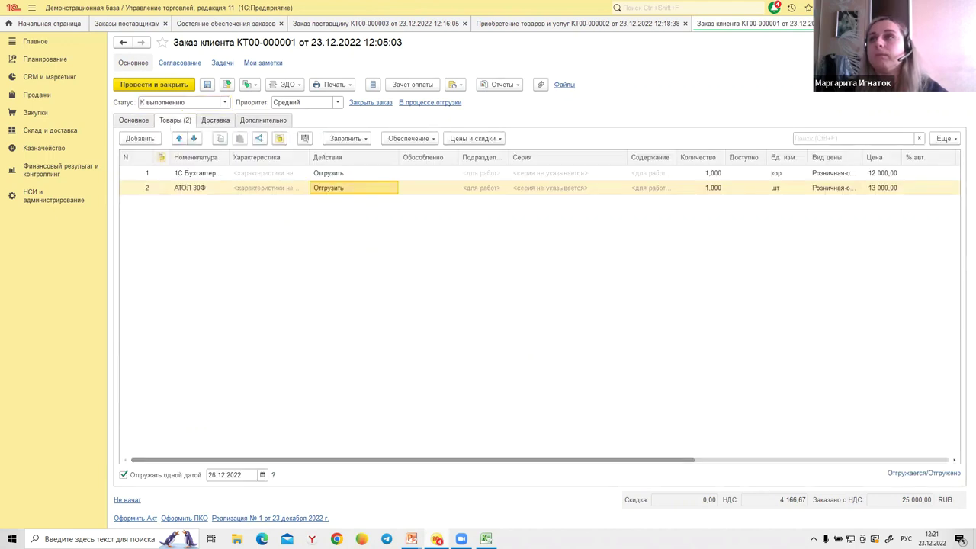
pyautogui.click(950, 84)
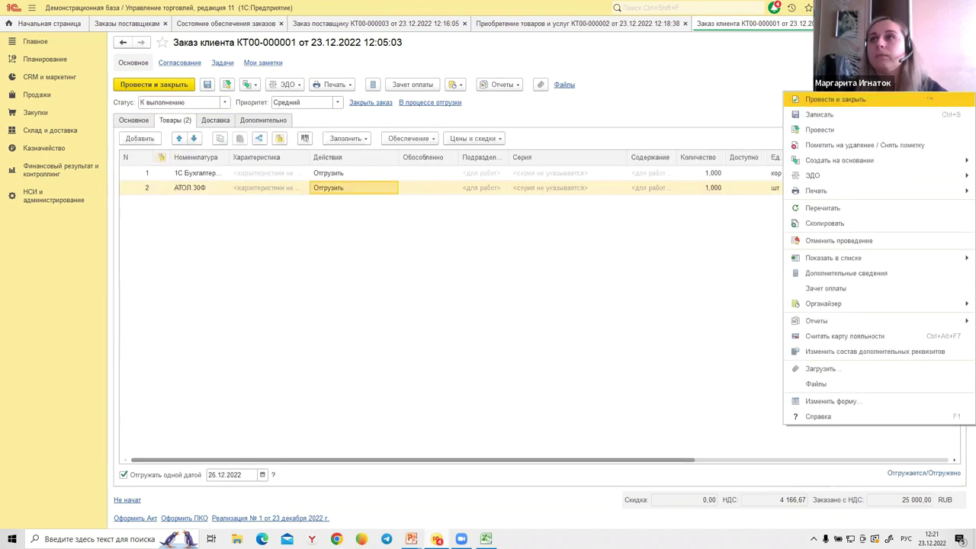
pyautogui.click(821, 206)
pyautogui.click(147, 124)
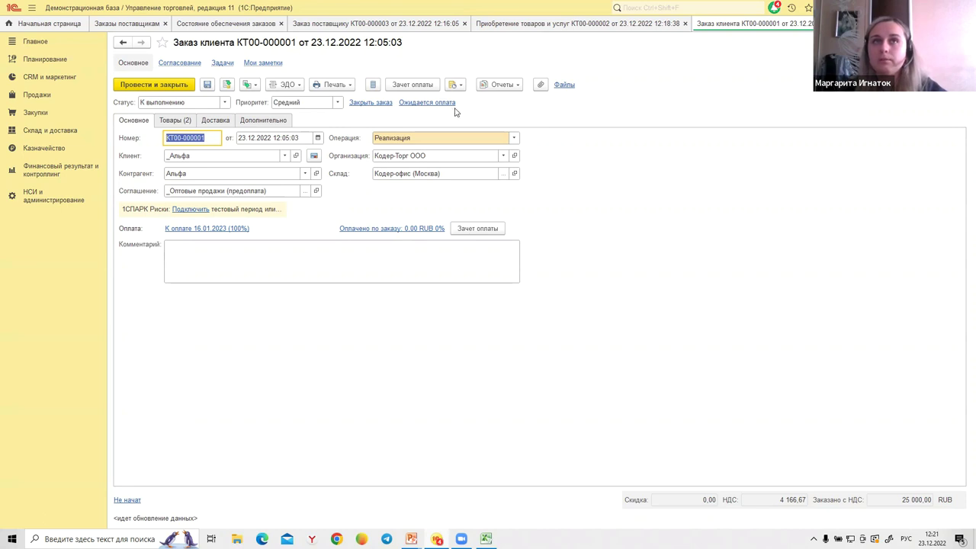
# Create a Поступление безналичных ДС from the customer order, marked Проведено банком, with bank number 6565 dated 23.12.2022.
pyautogui.click(250, 84)
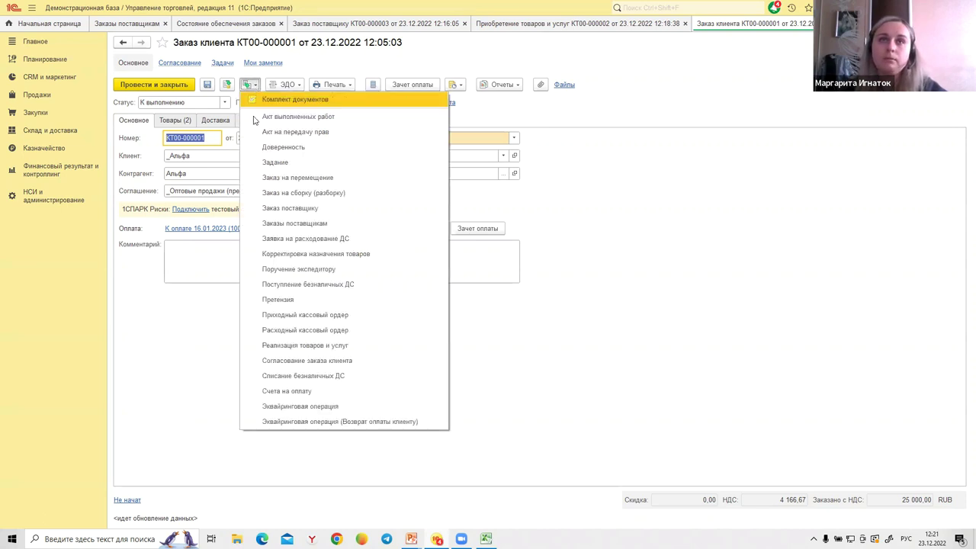
pyautogui.click(285, 288)
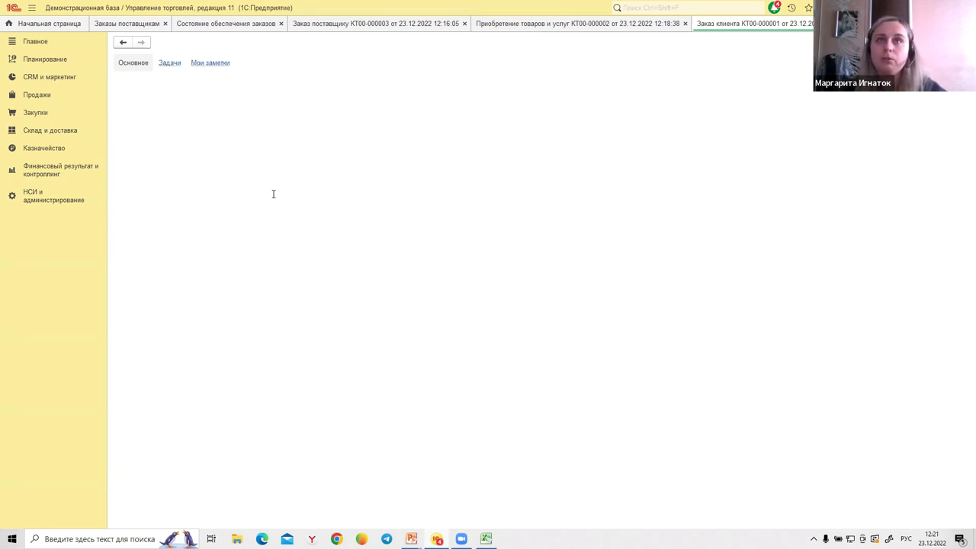
pyautogui.click(255, 155)
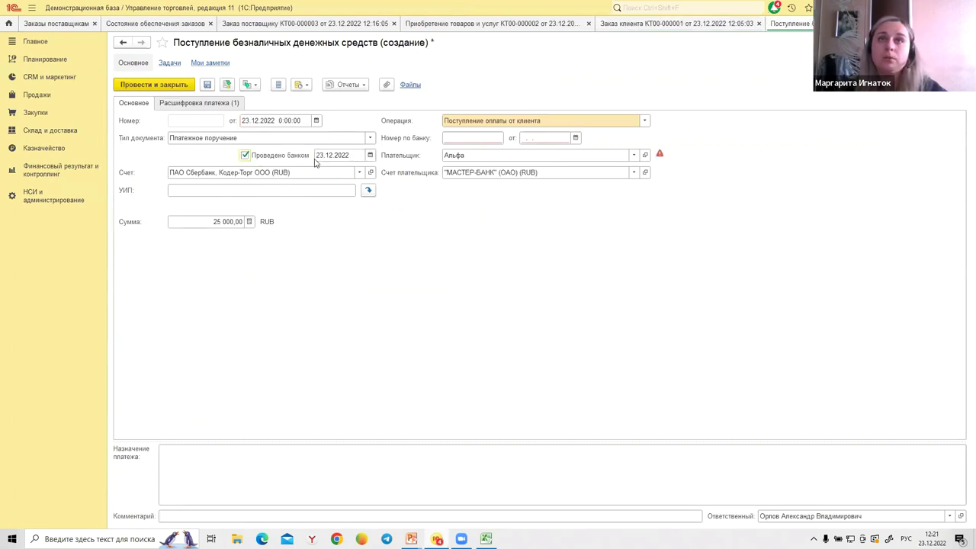
pyautogui.click(486, 138)
pyautogui.write('656')
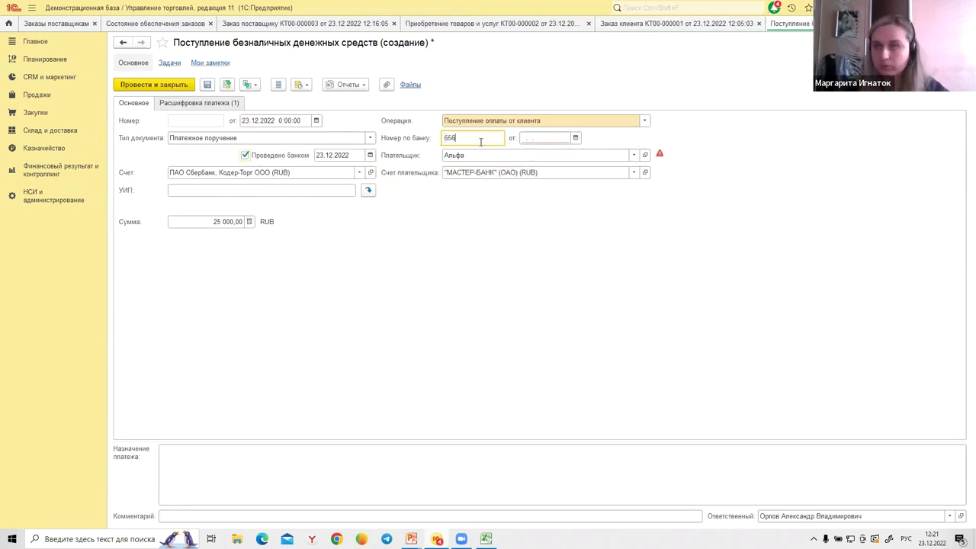
pyautogui.write('5')
pyautogui.click(576, 137)
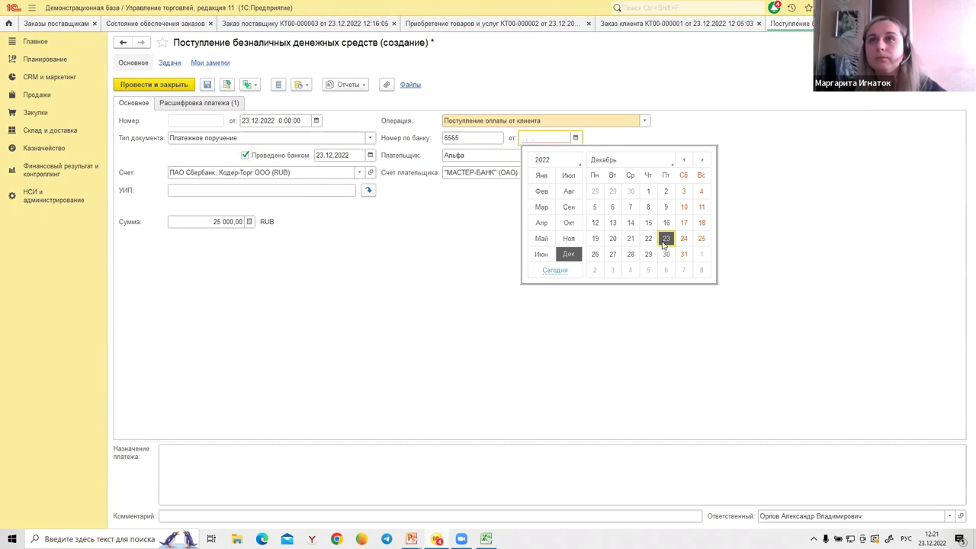
pyautogui.click(661, 244)
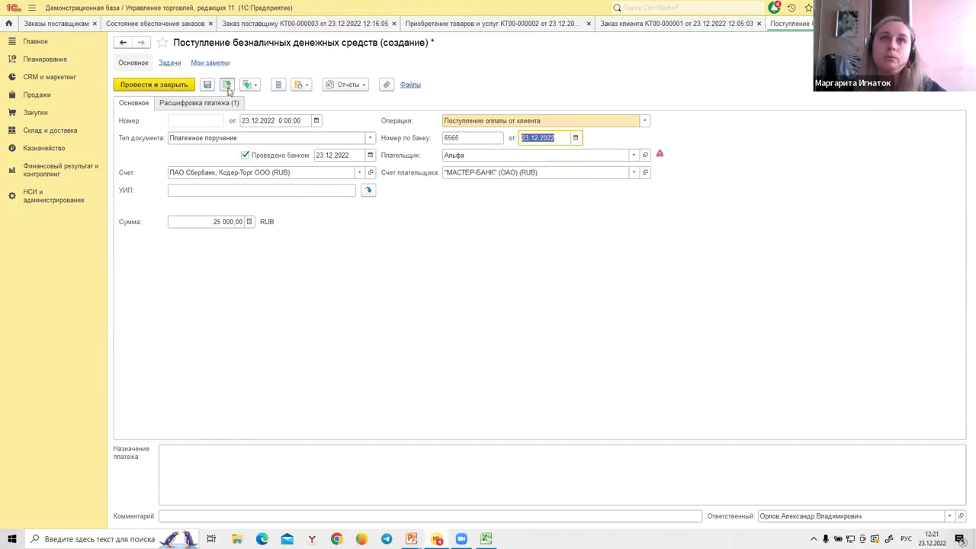
# Check the payment breakdown of the non-cash receipt, then post and close the document.
pyautogui.click(209, 103)
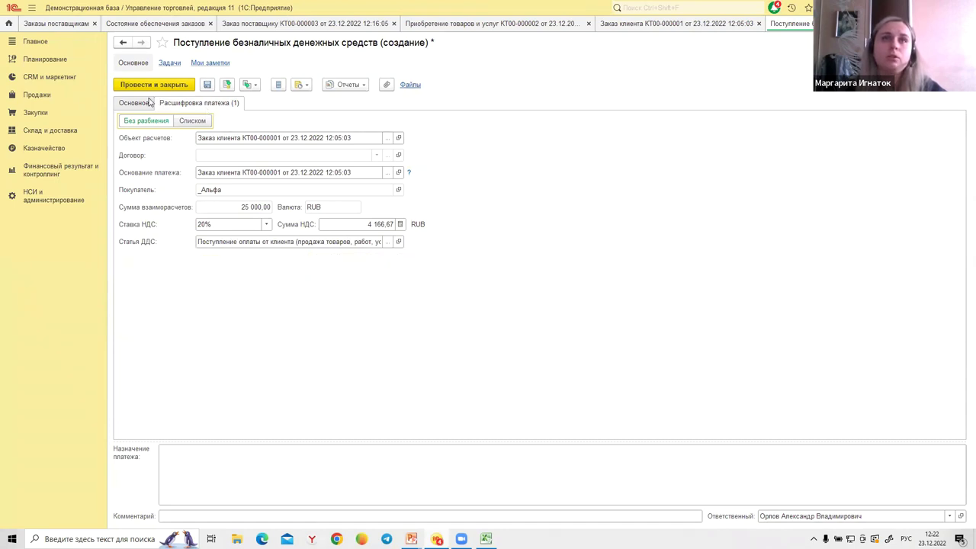
pyautogui.click(147, 103)
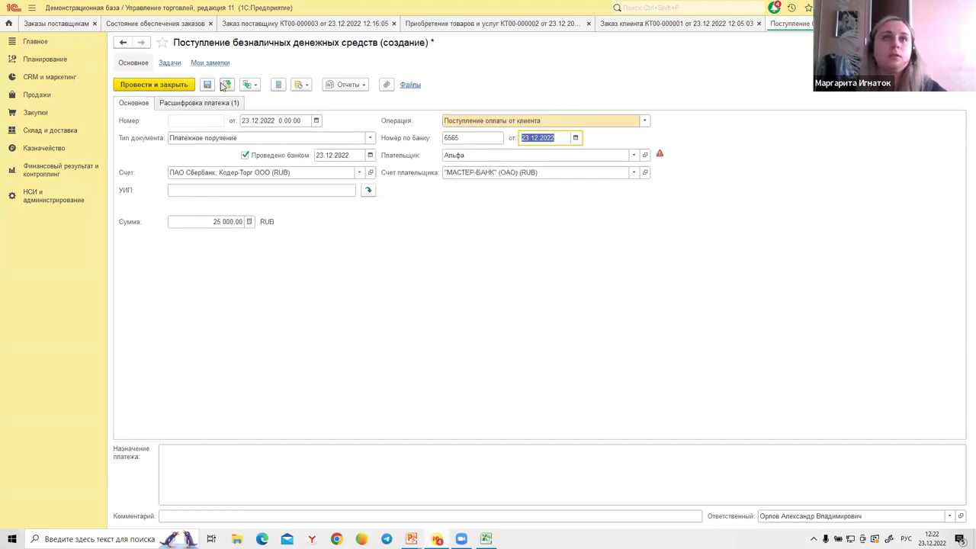
pyautogui.click(162, 85)
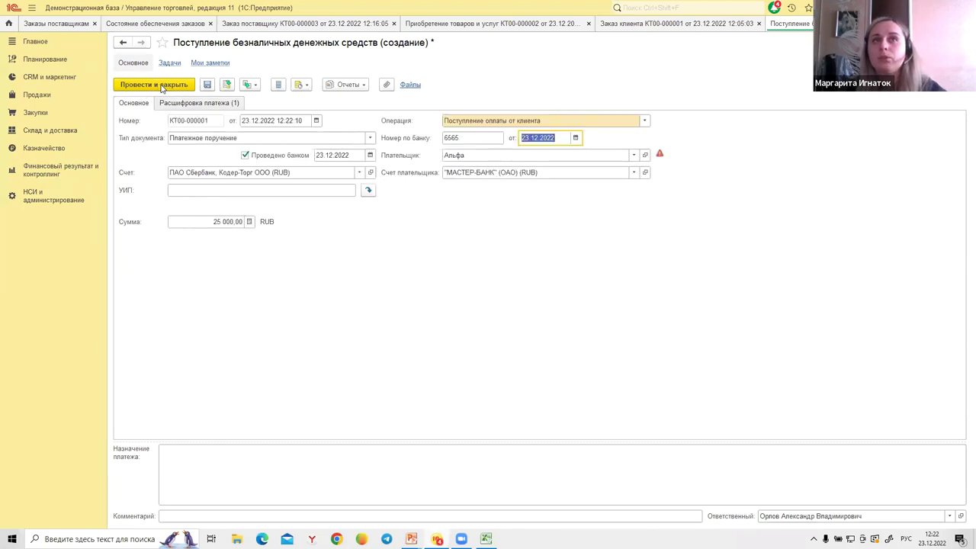
pyautogui.click(162, 85)
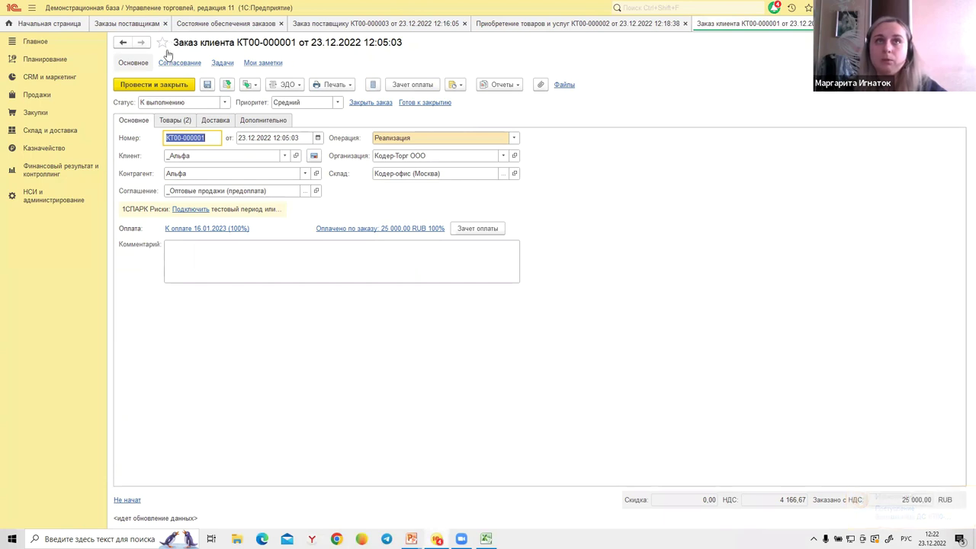
# Close the _Альфа customer order with the status Закрыт, then post and close the document.
pyautogui.click(360, 102)
pyautogui.click(697, 360)
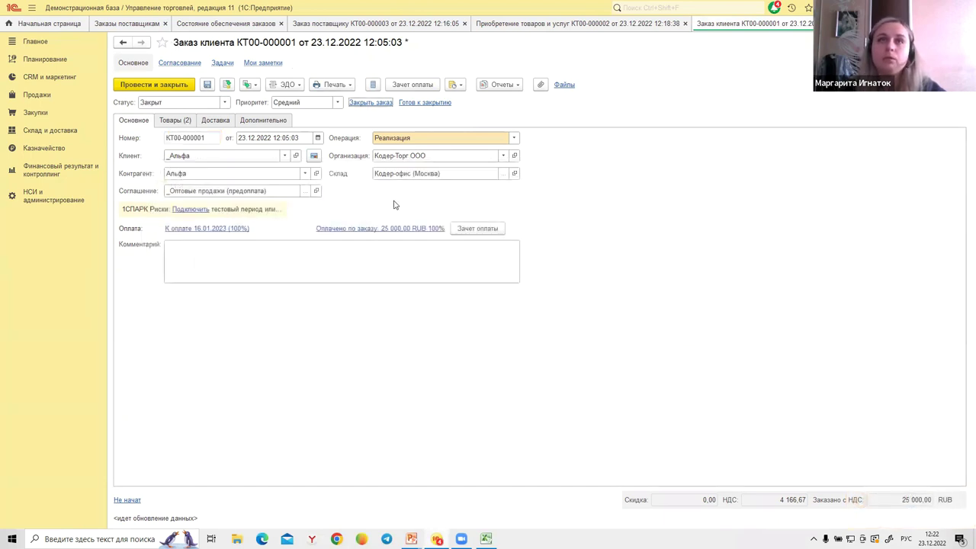
pyautogui.click(184, 86)
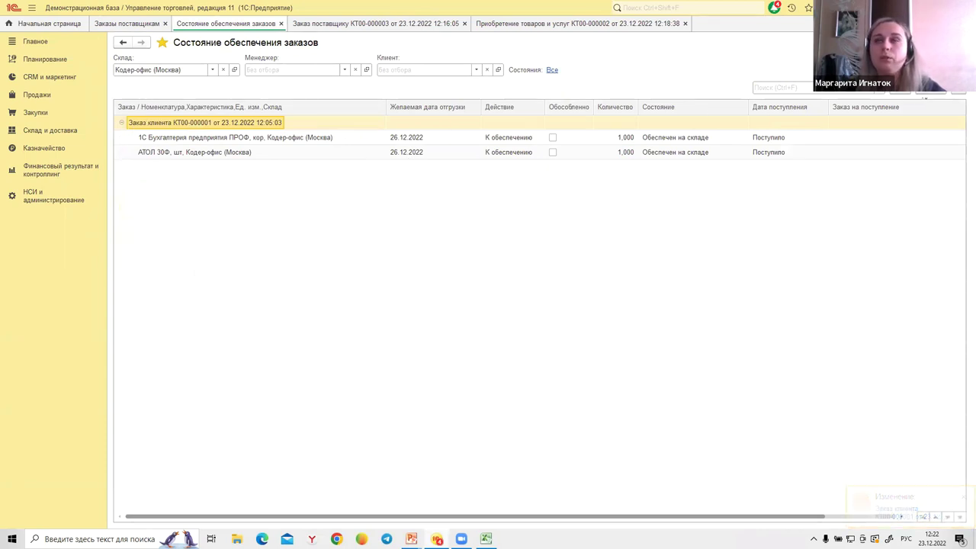
# Refresh the order supply status list for Кодер-офис (Москва), then close it along with the open supplier order and purchase documents.
pyautogui.click(946, 87)
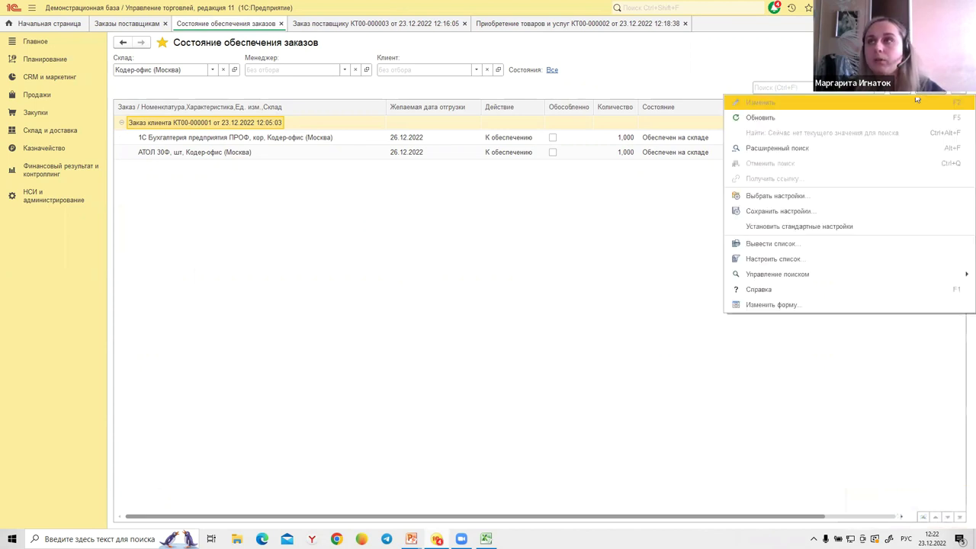
pyautogui.click(744, 116)
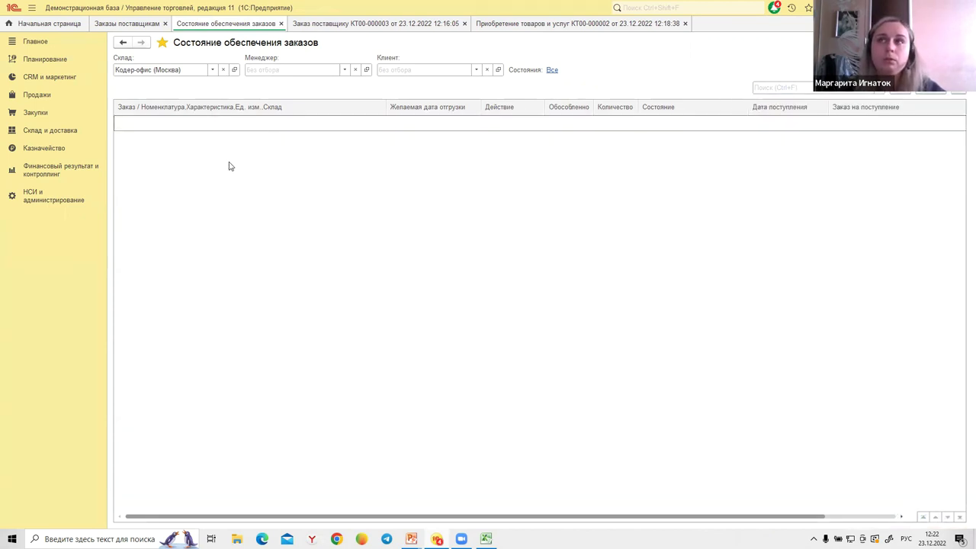
pyautogui.click(685, 23)
pyautogui.click(436, 24)
pyautogui.click(465, 24)
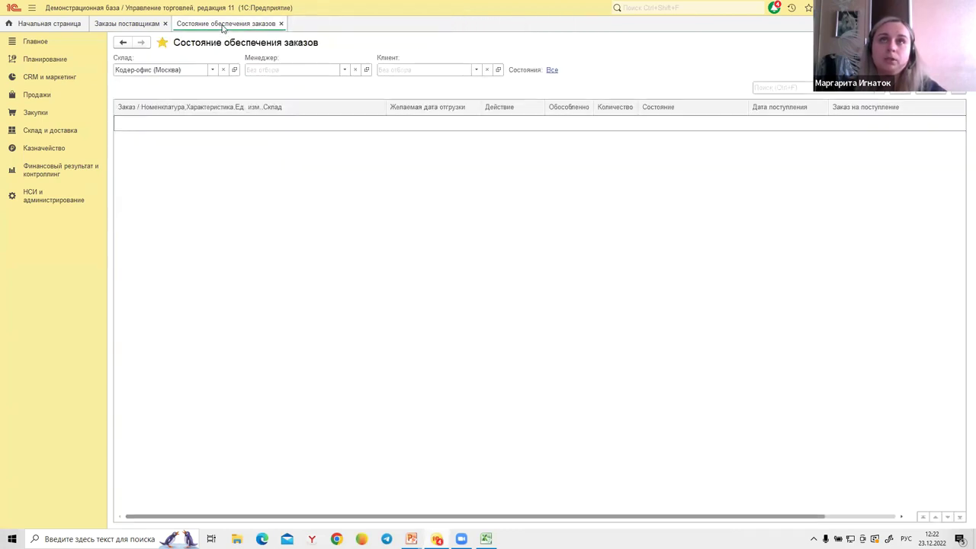
pyautogui.click(281, 23)
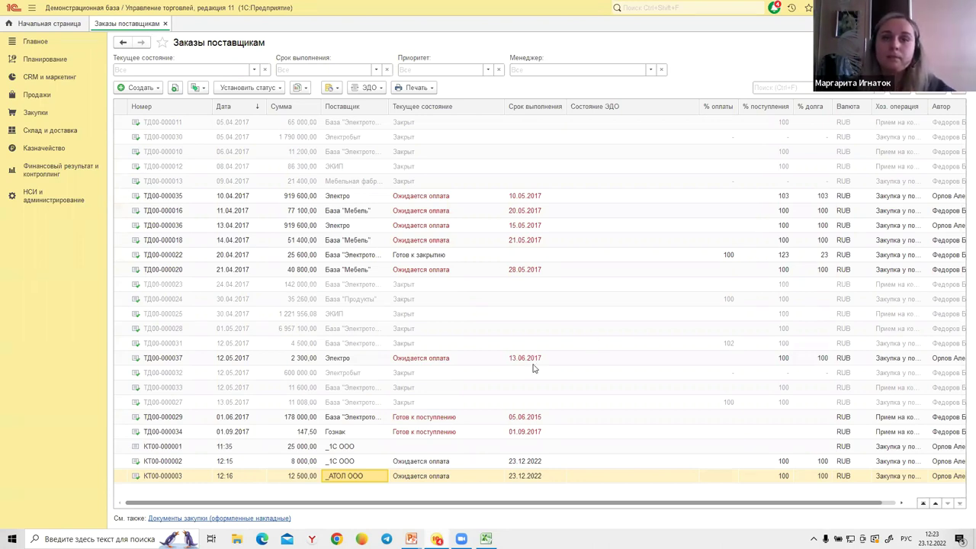
pyautogui.moveTo(411, 534)
pyautogui.click(371, 518)
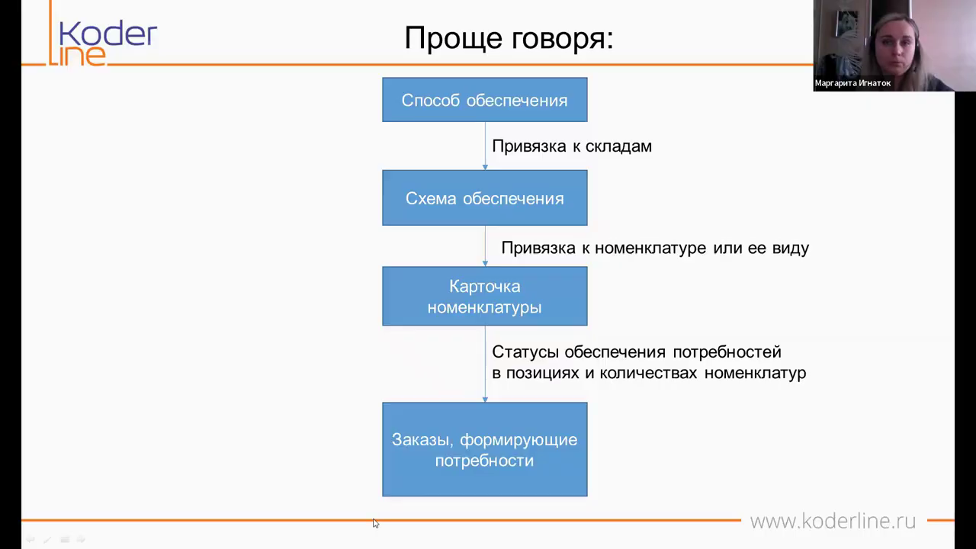
pyautogui.click(369, 522)
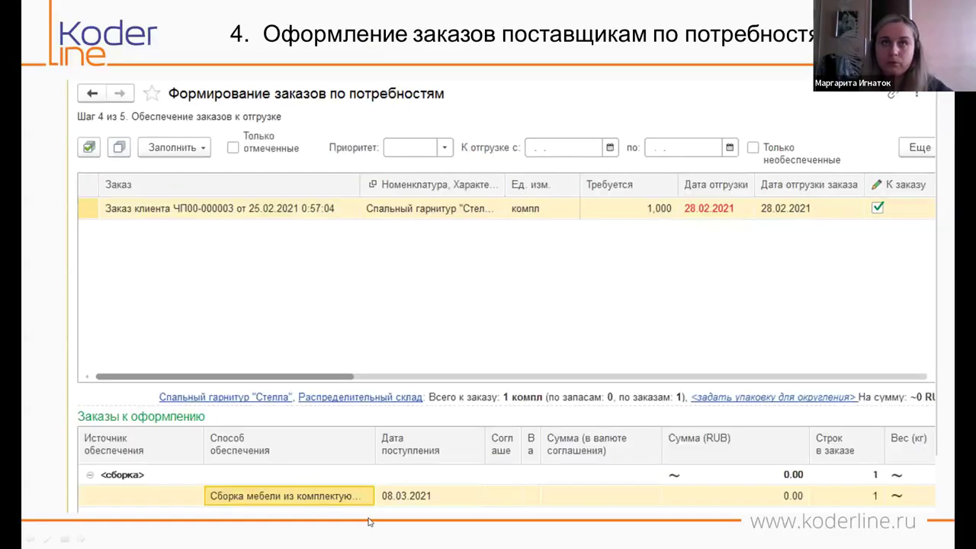
pyautogui.press('Left')
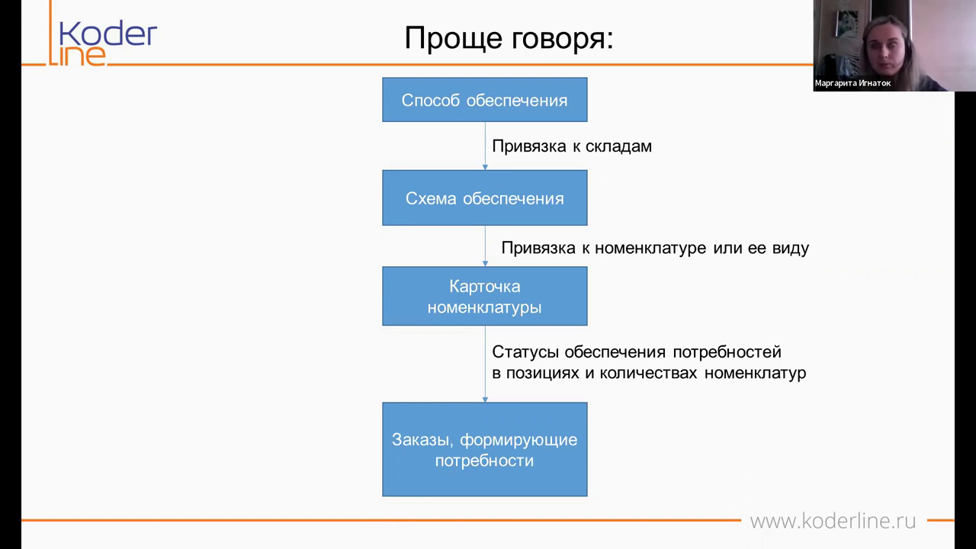
pyautogui.press('Right')
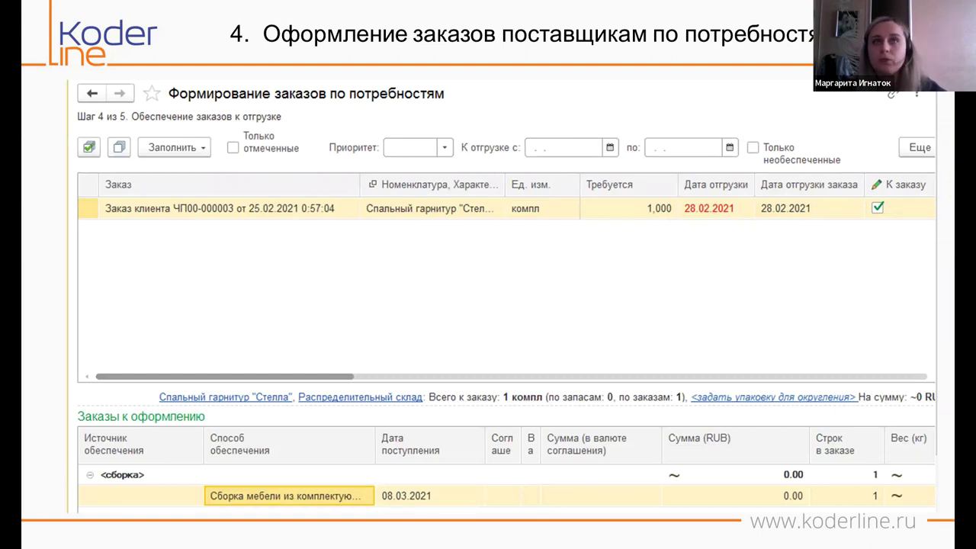
pyautogui.press('Right')
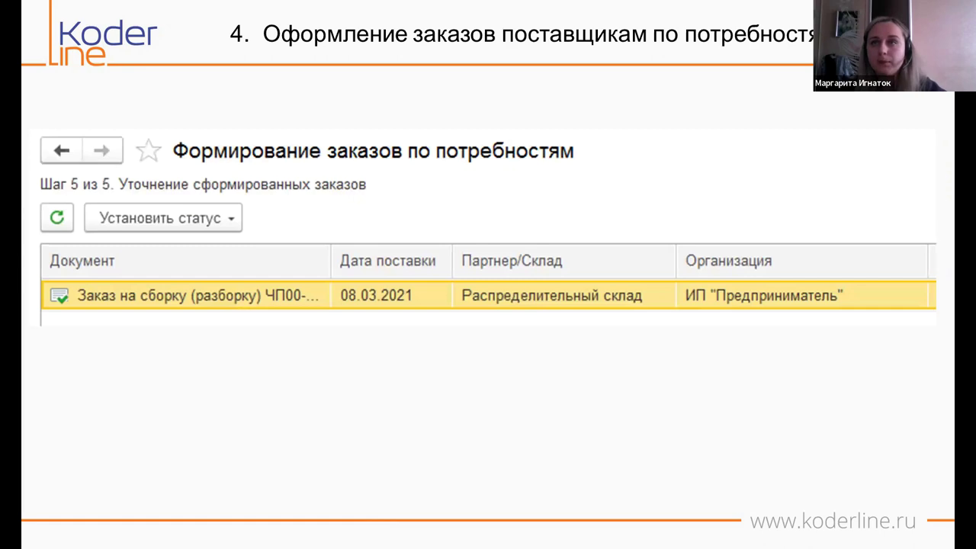
pyautogui.press('Right')
pyautogui.press('Right')
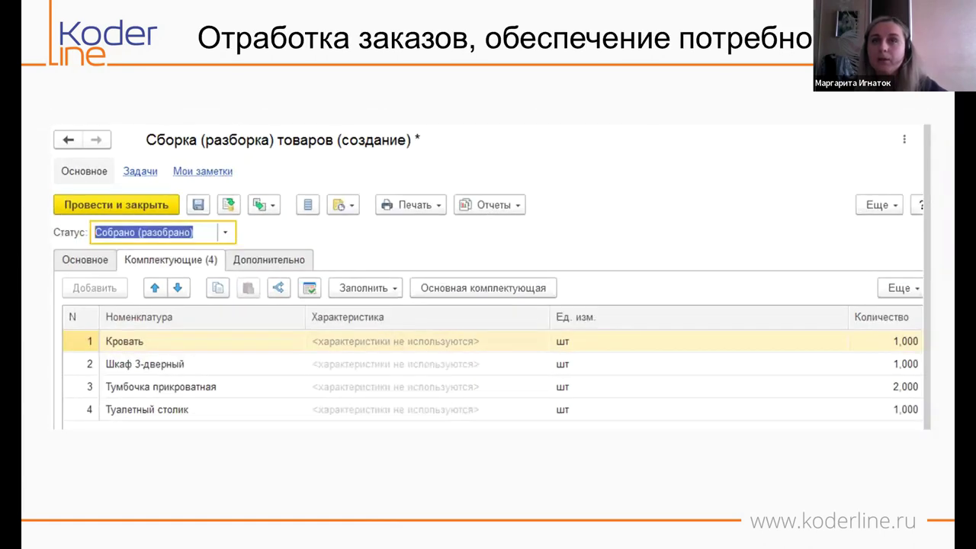
pyautogui.press('Right')
pyautogui.press('Right')
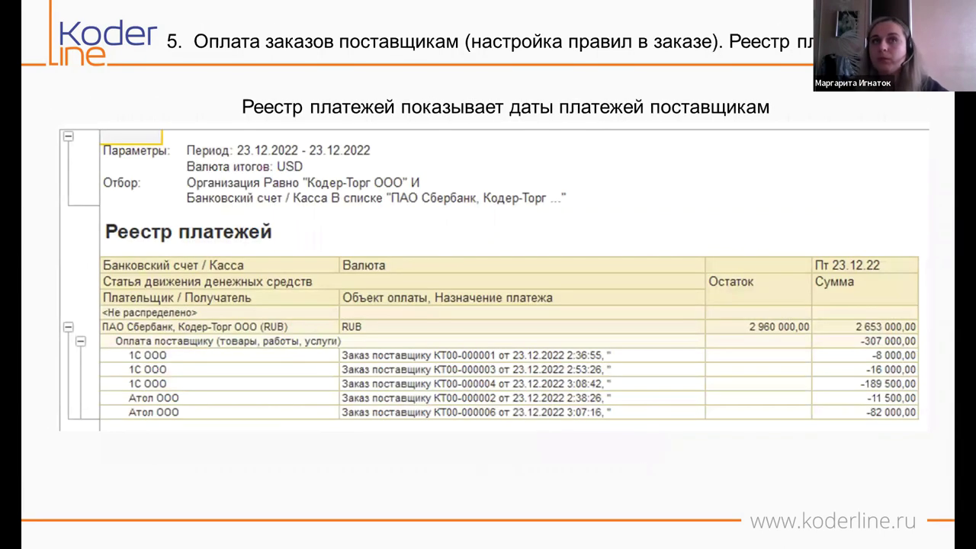
pyautogui.press('Right')
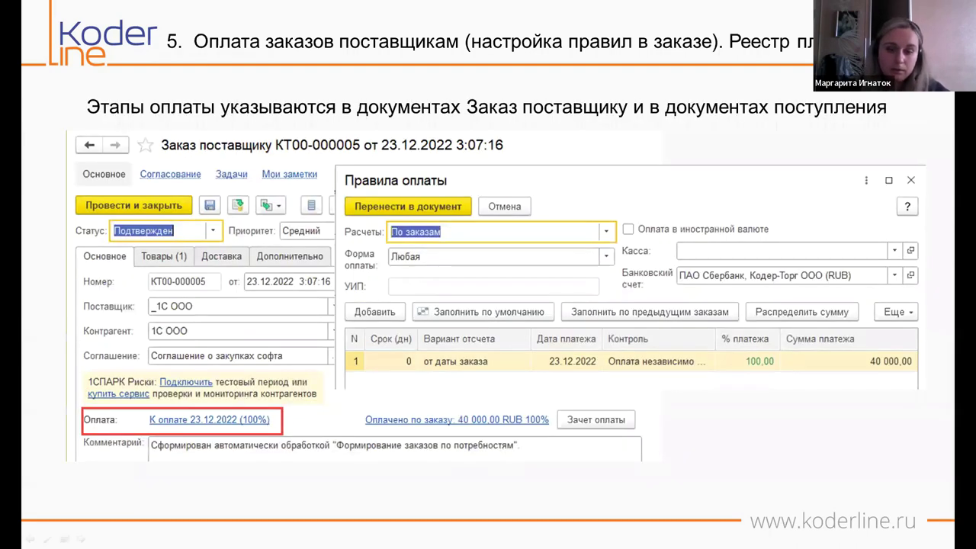
pyautogui.hotkey('alt', 'Tab')
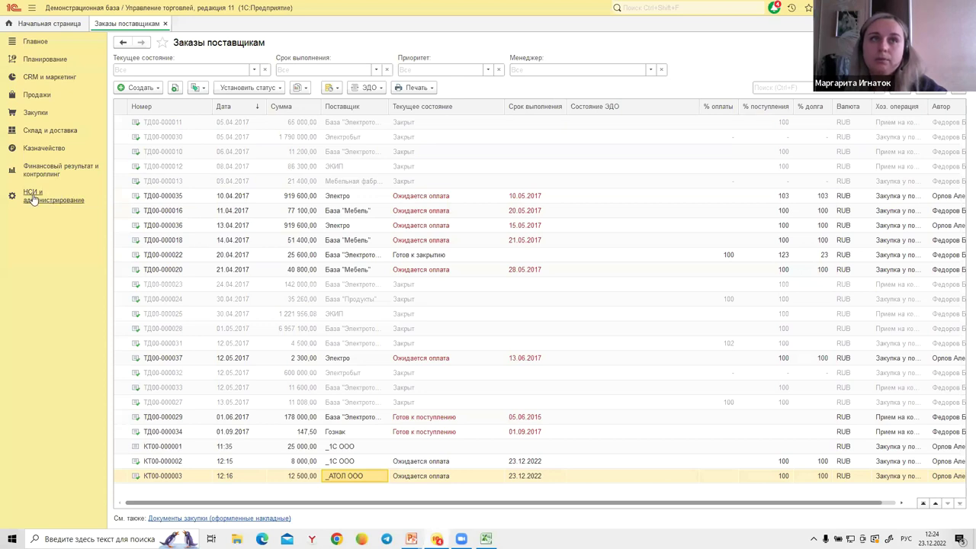
# Open the Кодерсклад (Центральный) card from the Оптовые склады group of warehouses and show its stock maintenance settings (Настройка поддержания запасов).
pyautogui.click(48, 130)
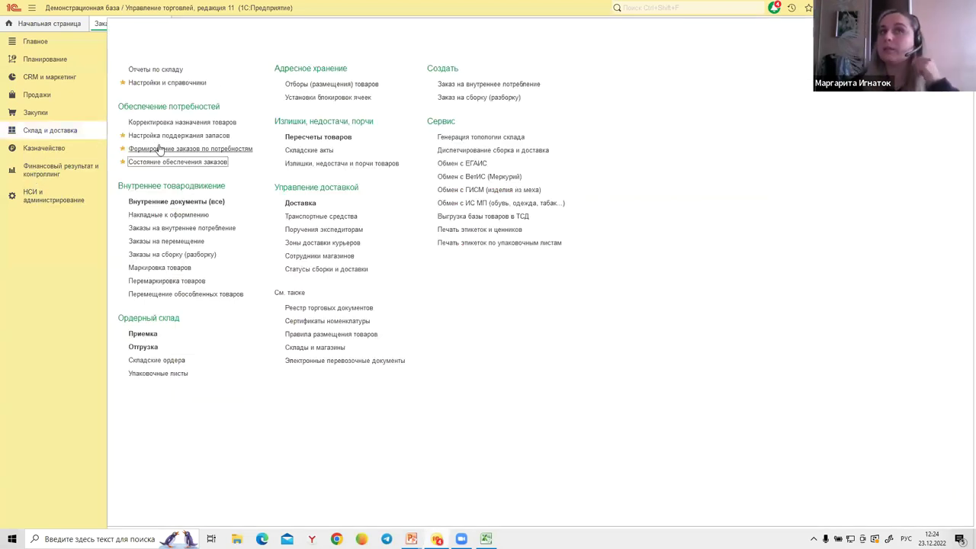
pyautogui.click(64, 203)
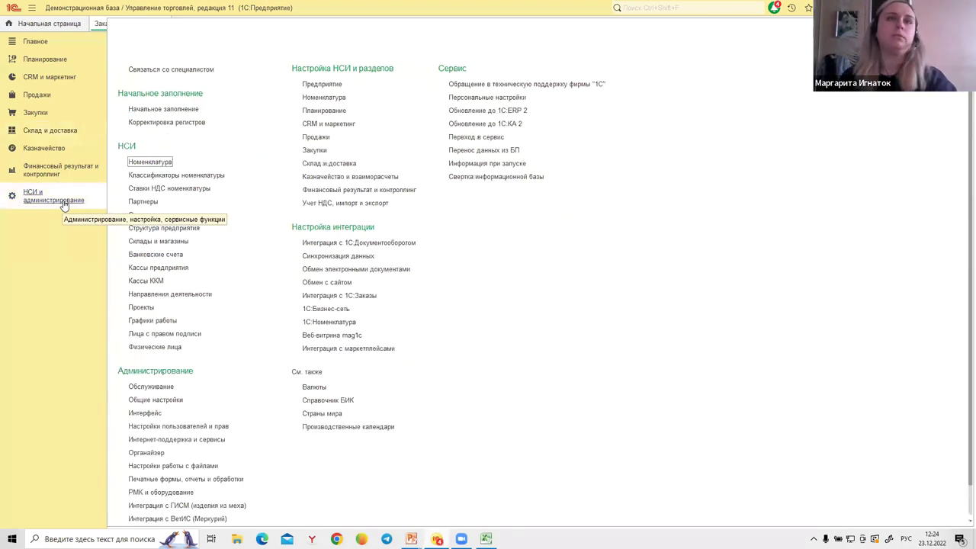
pyautogui.click(152, 243)
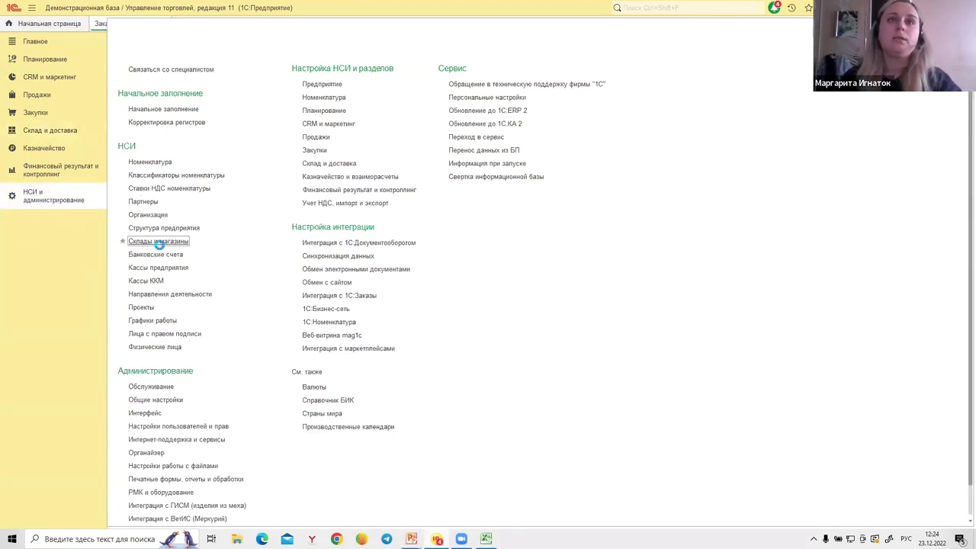
pyautogui.click(122, 95)
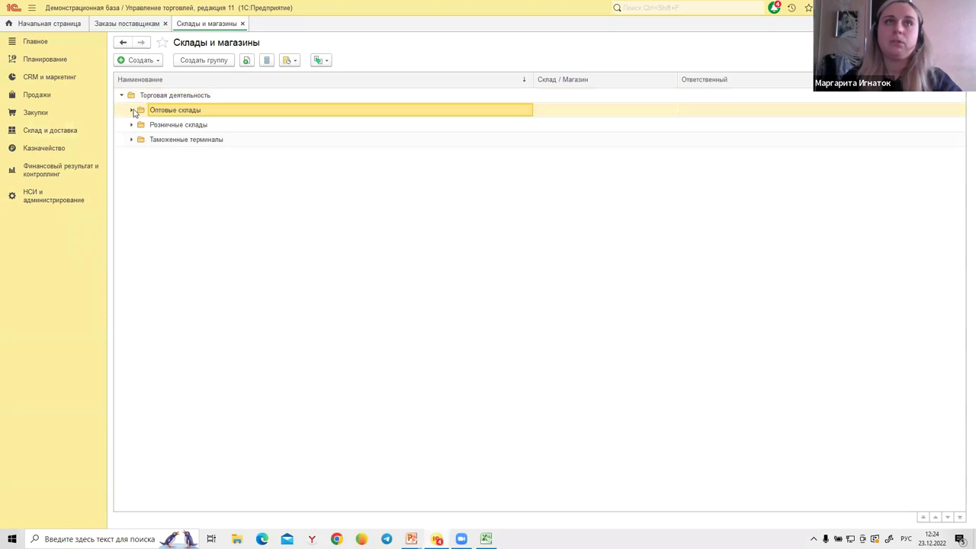
pyautogui.click(133, 112)
pyautogui.doubleClick(236, 152)
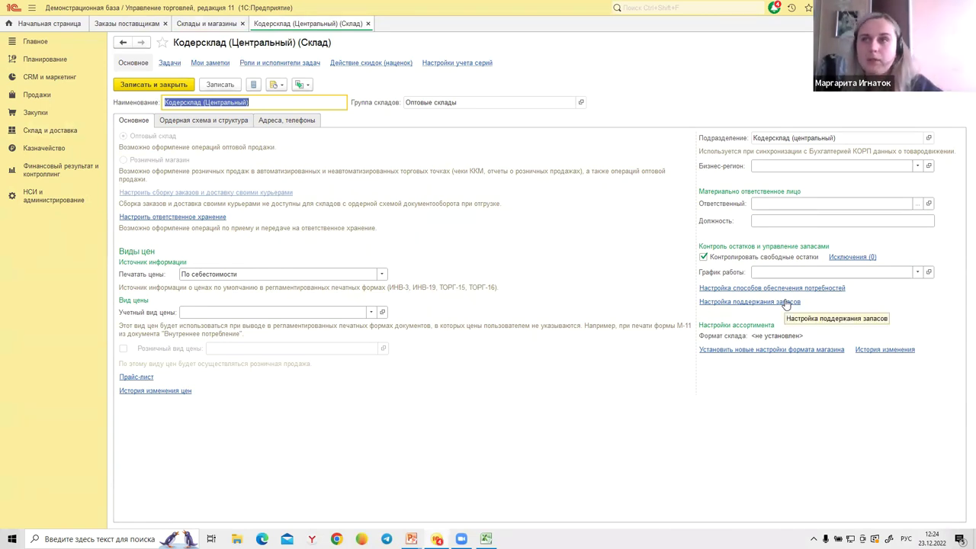
pyautogui.click(787, 303)
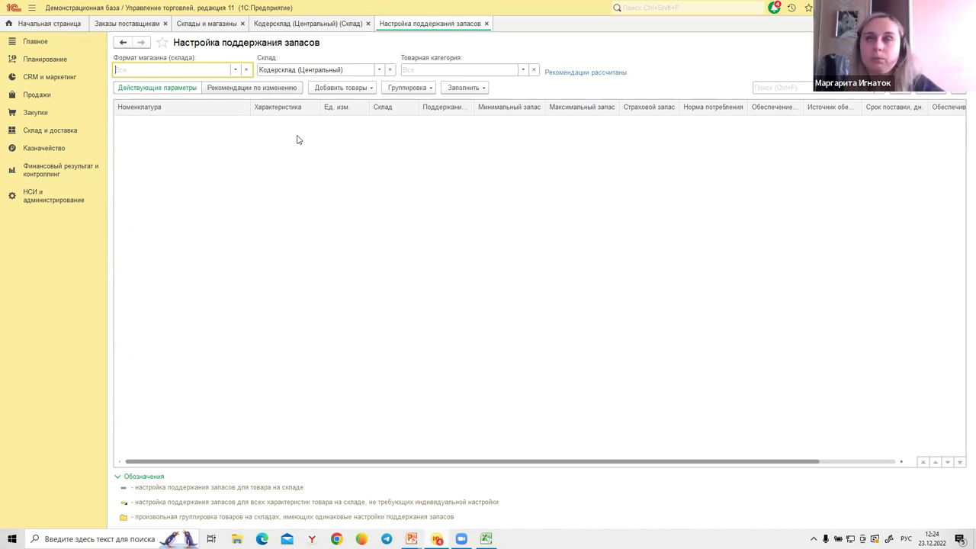
pyautogui.click(479, 90)
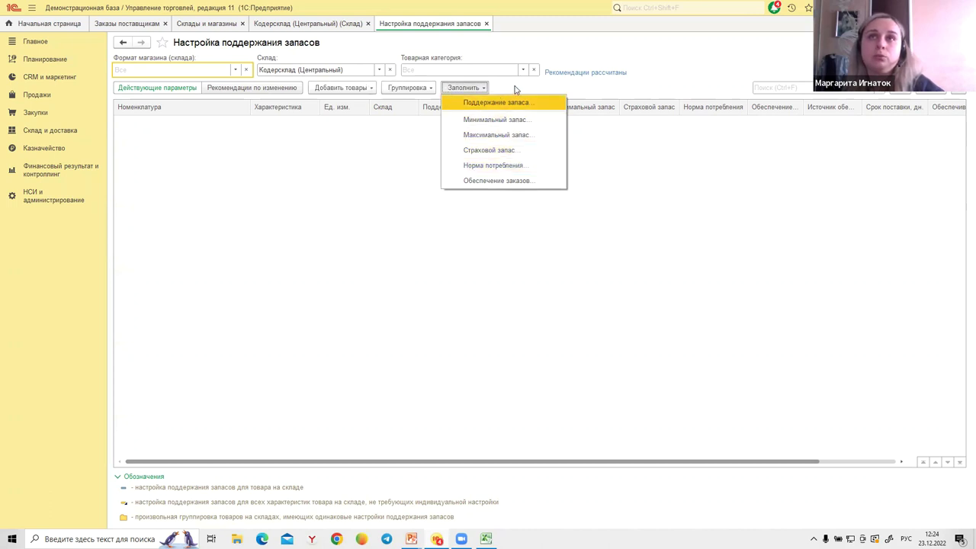
pyautogui.click(511, 90)
pyautogui.click(400, 90)
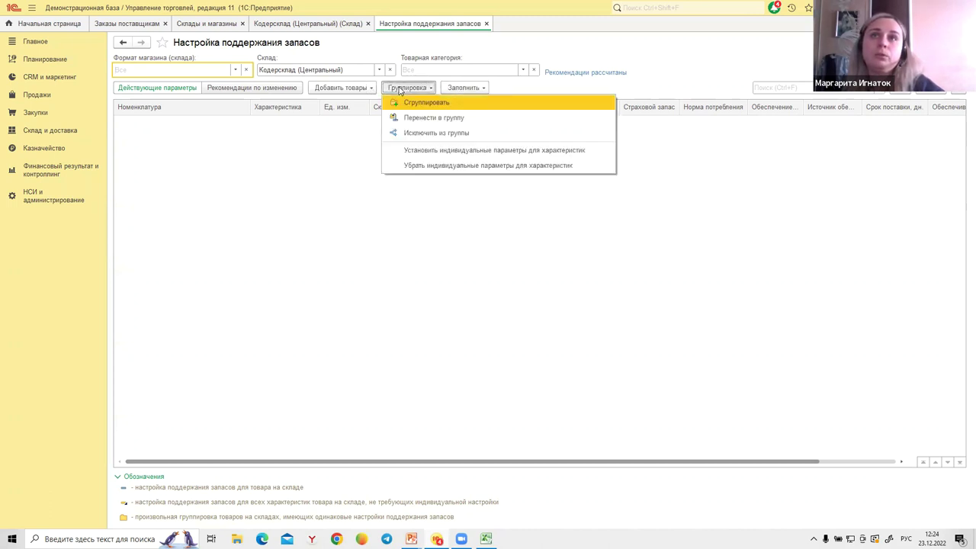
# Add АТОЛ 30Ф, АТОЛ 91Ф and АТОЛ FPRINT from the Кассовое оборудование item kind to the stock maintenance list.
pyautogui.click(371, 88)
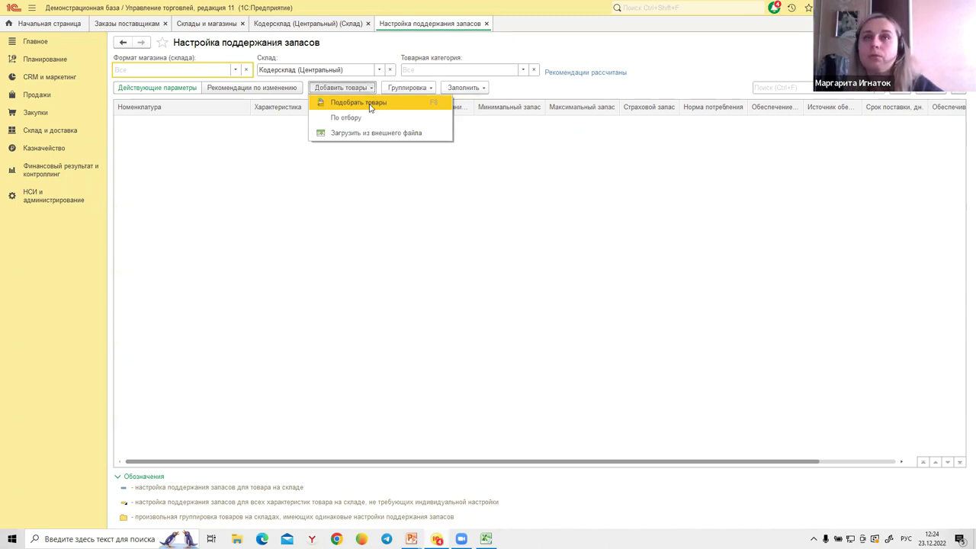
pyautogui.click(371, 105)
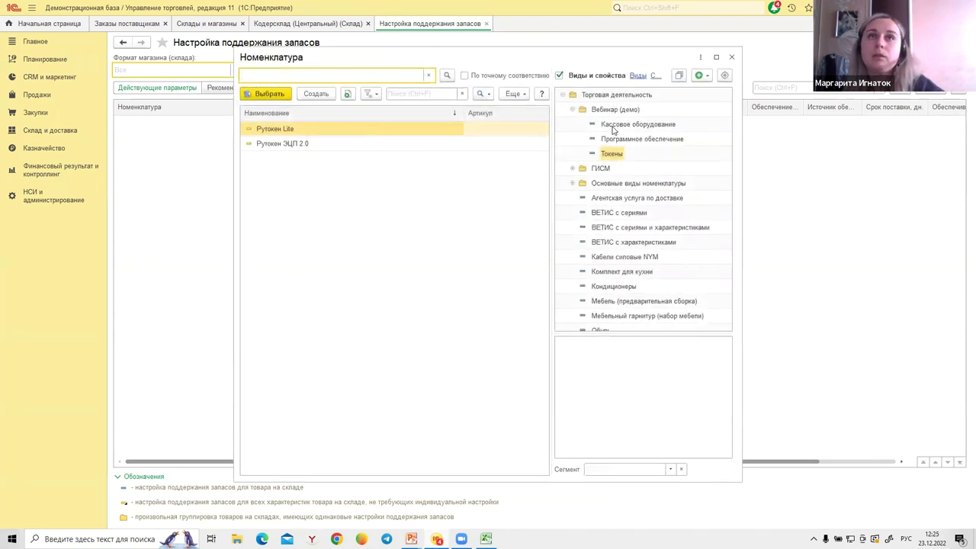
pyautogui.click(614, 126)
pyautogui.doubleClick(287, 131)
pyautogui.doubleClick(286, 143)
pyautogui.doubleClick(292, 158)
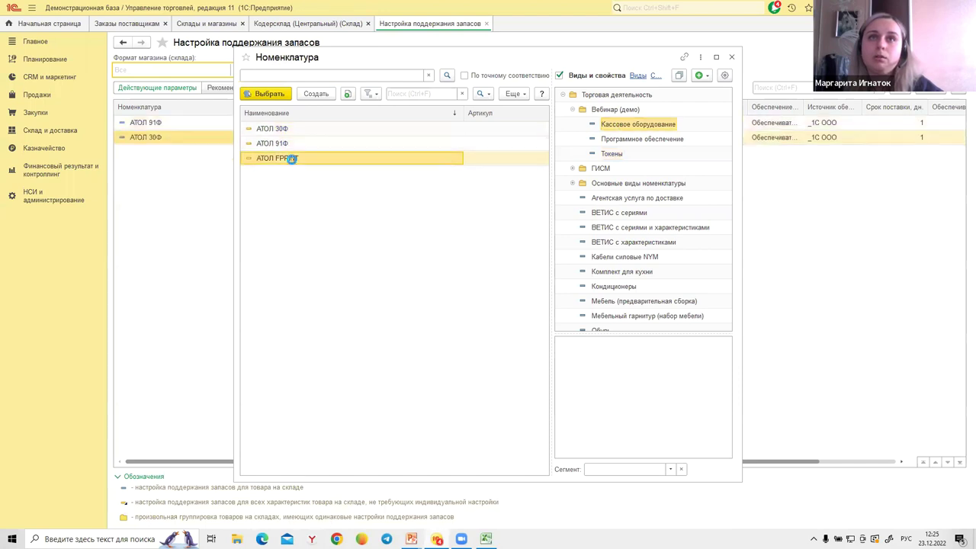
# Add the accounting, payroll and trade management 1С products from Программное обеспечение to the list, then close the item selection.
pyautogui.click(632, 141)
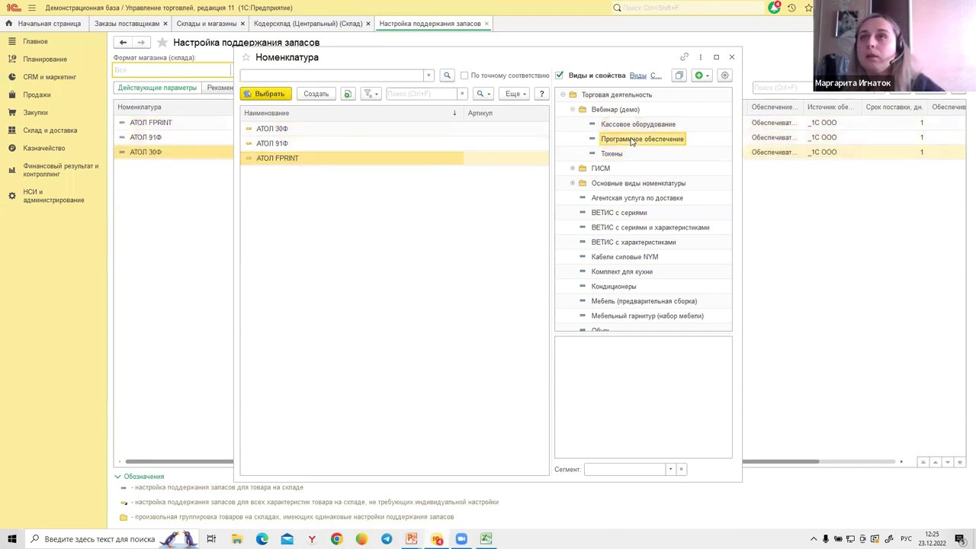
pyautogui.doubleClick(335, 135)
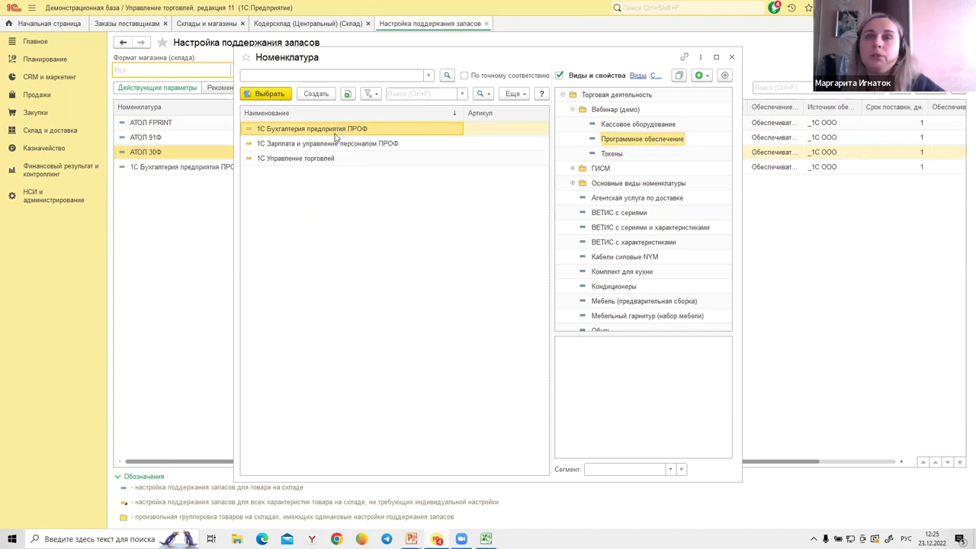
pyautogui.doubleClick(329, 145)
pyautogui.doubleClick(329, 159)
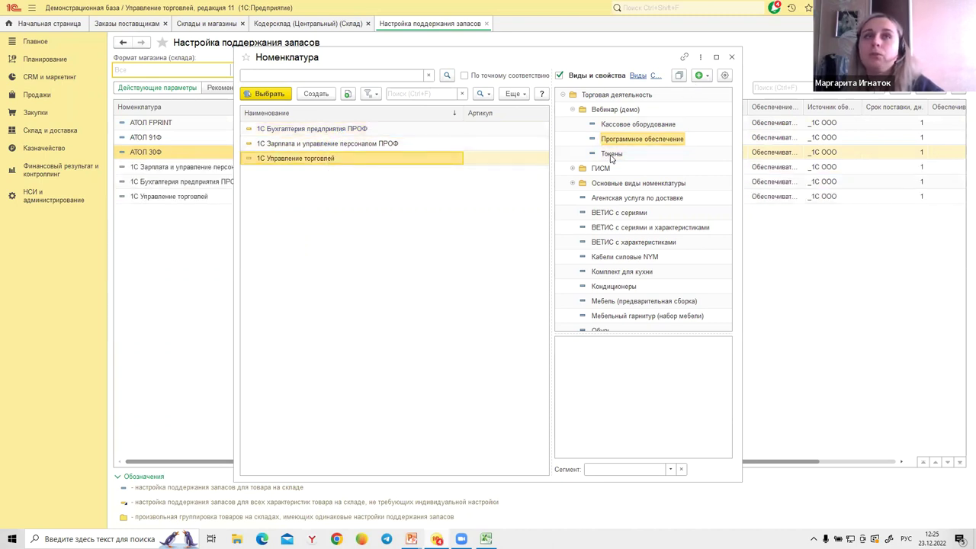
pyautogui.click(732, 59)
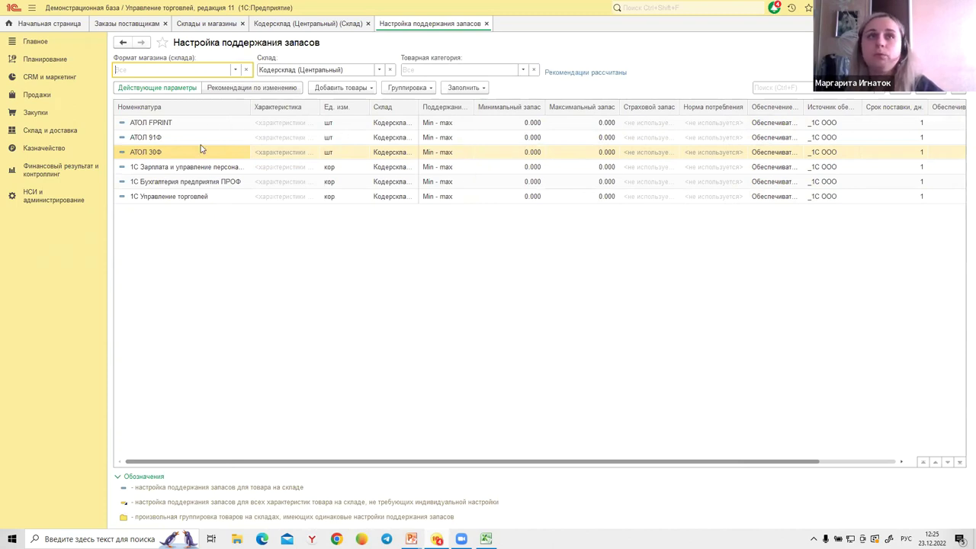
# Widen the Поддержание запаса column and set the Min - max parameters of АТОЛ FPRINT to minimum stock 3 and maximum stock 10.
pyautogui.click(468, 124)
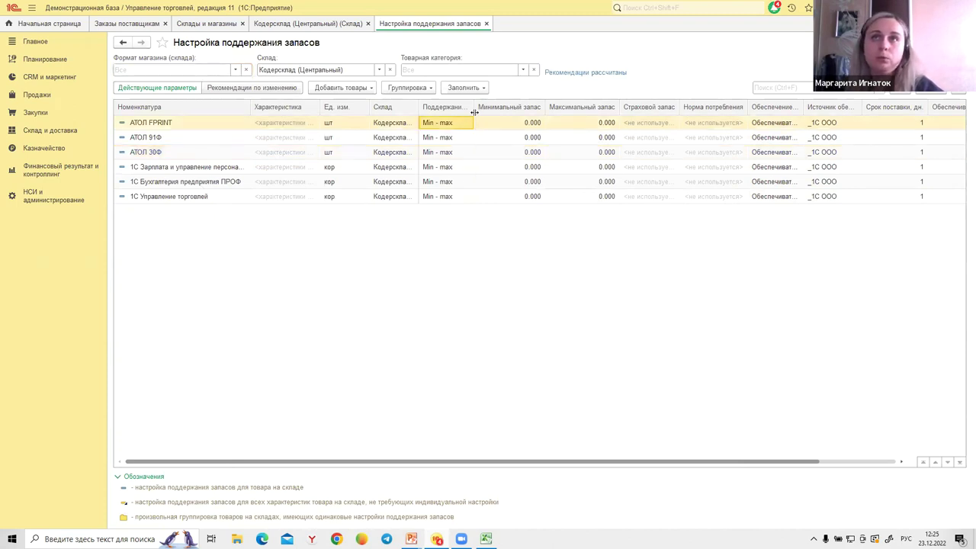
pyautogui.moveTo(475, 112); pyautogui.dragTo(515, 111)
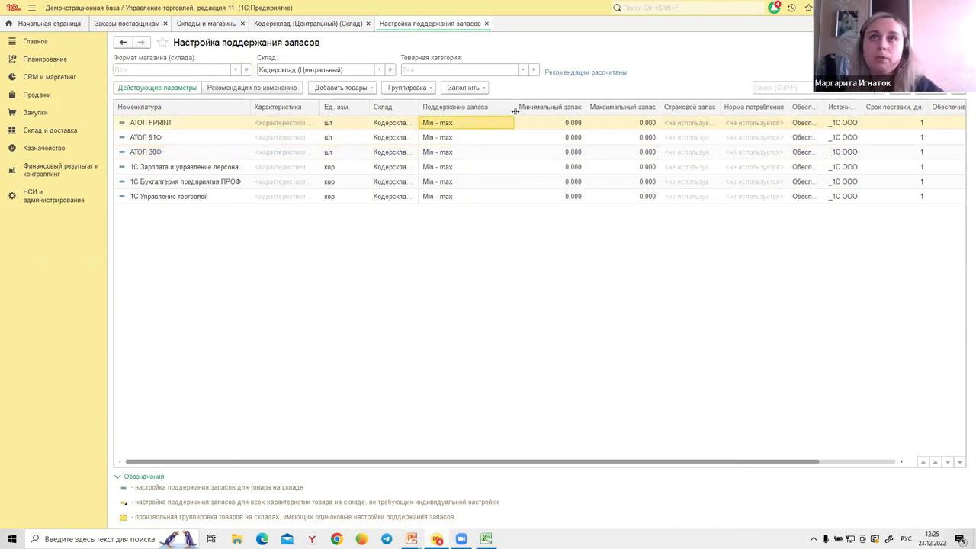
pyautogui.doubleClick(453, 125)
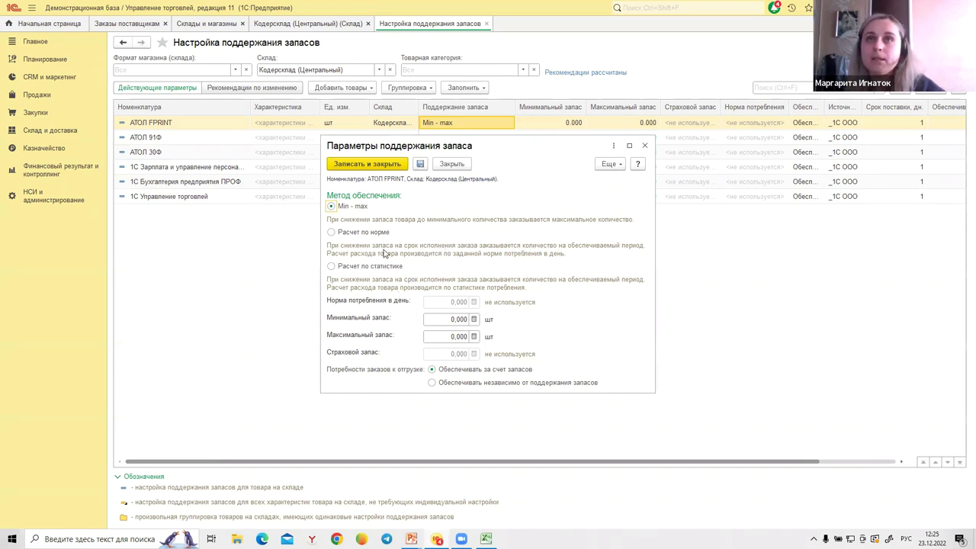
pyautogui.click(447, 322)
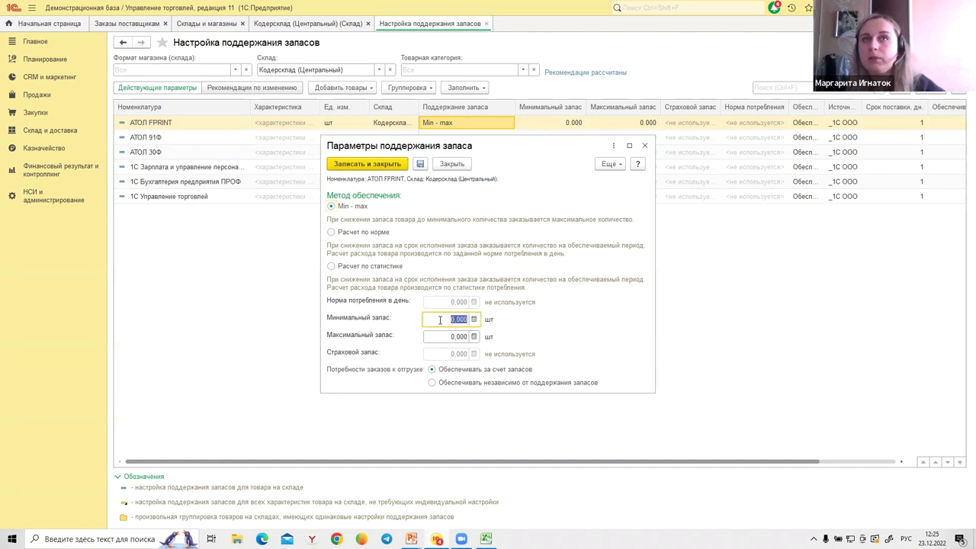
pyautogui.write('3')
pyautogui.click(441, 335)
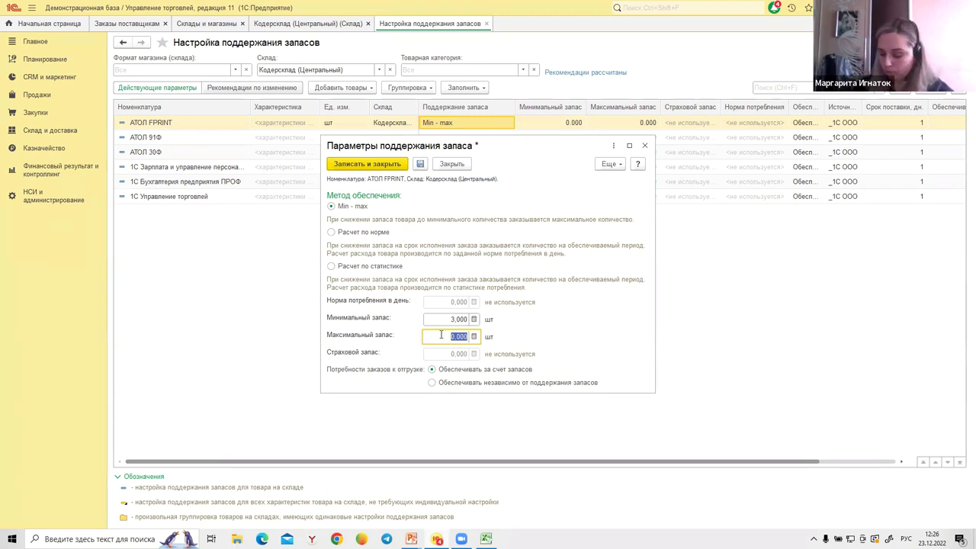
pyautogui.write('10')
pyautogui.press('Tab')
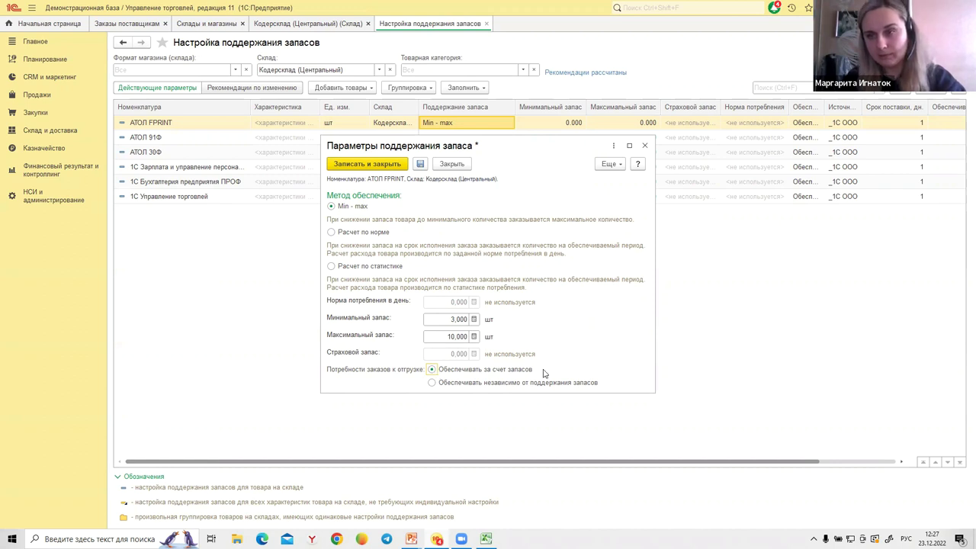
# Set the АТОЛ FPRINT order needs to Обеспечивать независимо от поддержания запасов, then save and close the parameters.
pyautogui.click(459, 383)
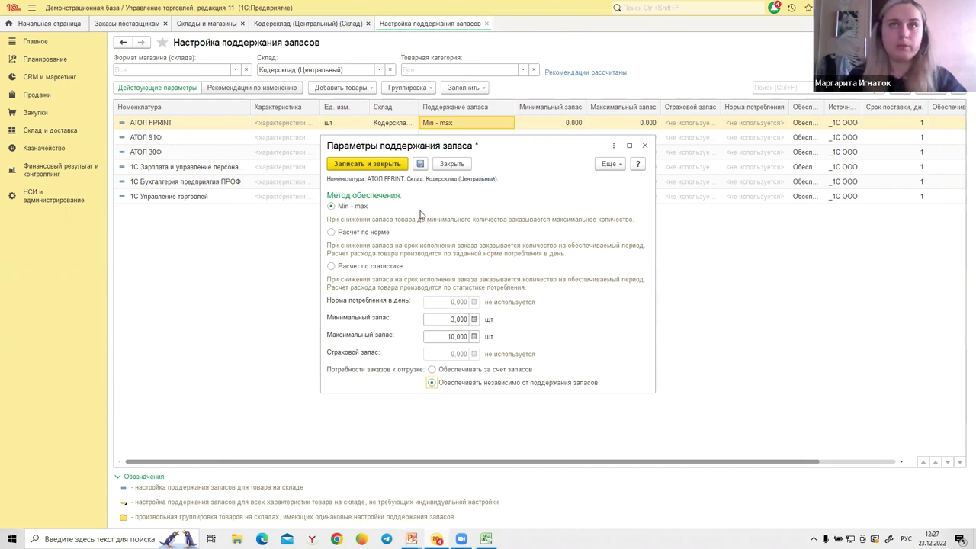
pyautogui.click(397, 165)
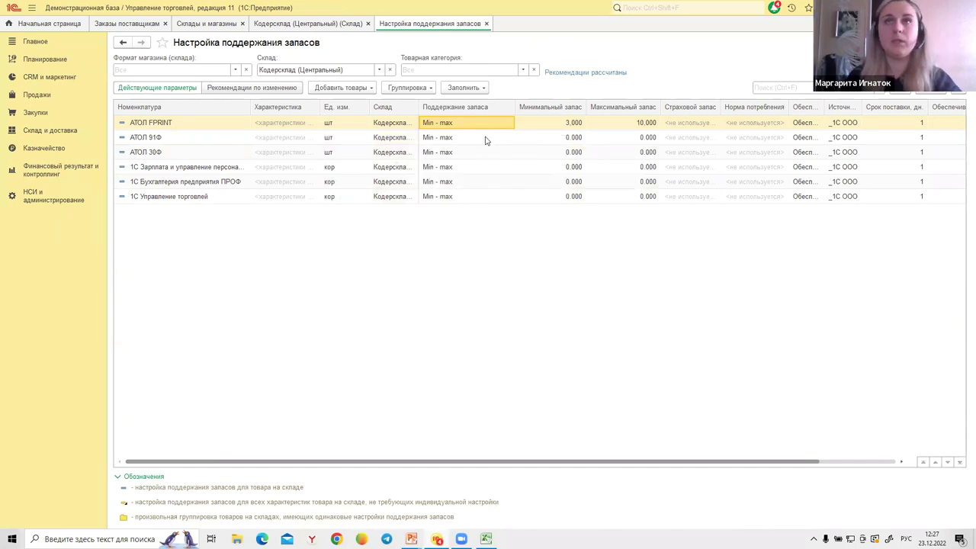
pyautogui.click(557, 127)
pyautogui.click(621, 126)
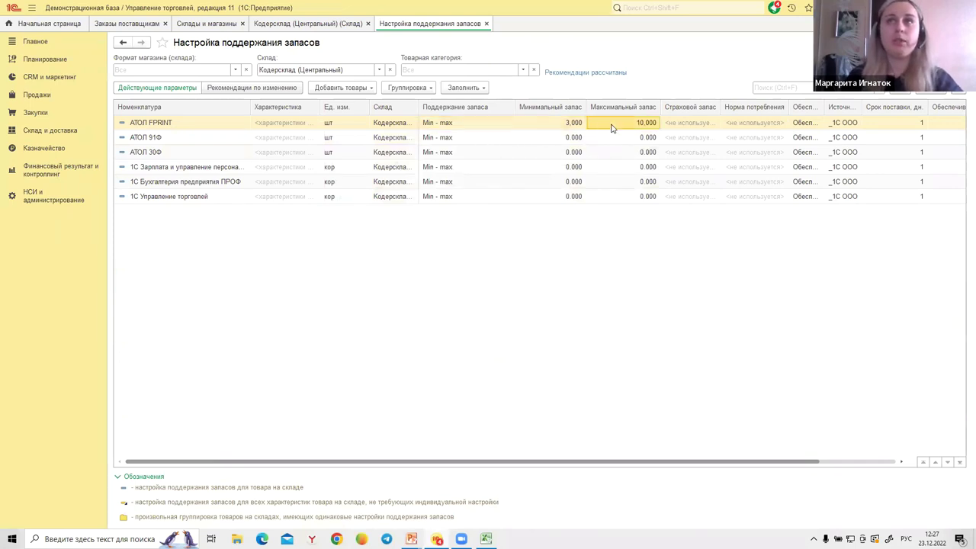
# Fill the minimum stock with 3 for all items from АТОЛ 91Ф through 1С Управление торговлей at once.
pyautogui.click(477, 140)
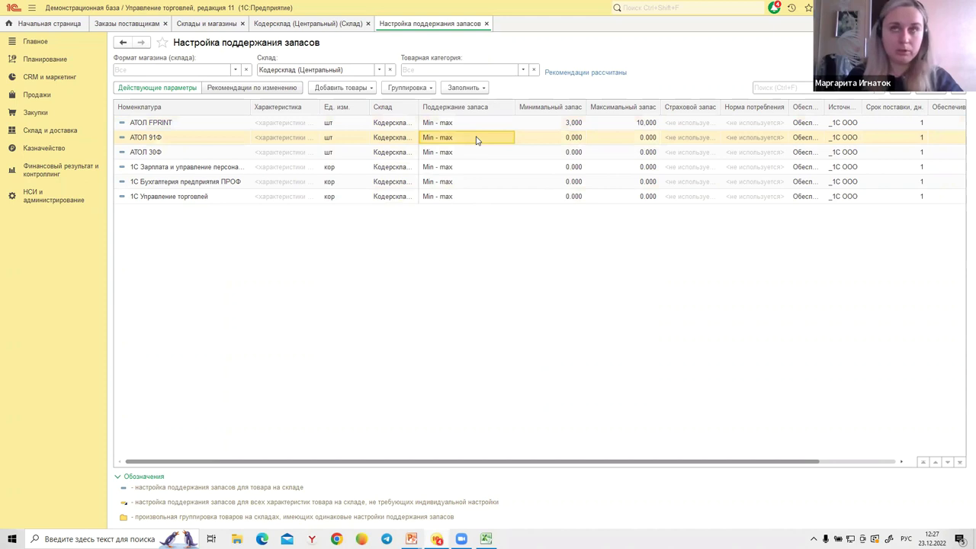
pyautogui.keyDown('shift'); pyautogui.click(467, 197); pyautogui.keyUp('shift')
pyautogui.click(455, 88)
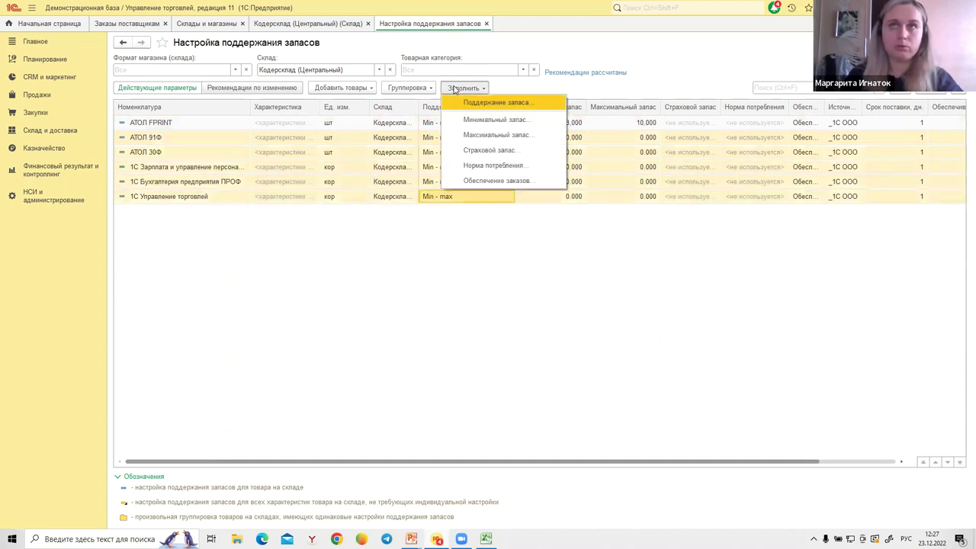
pyautogui.click(466, 119)
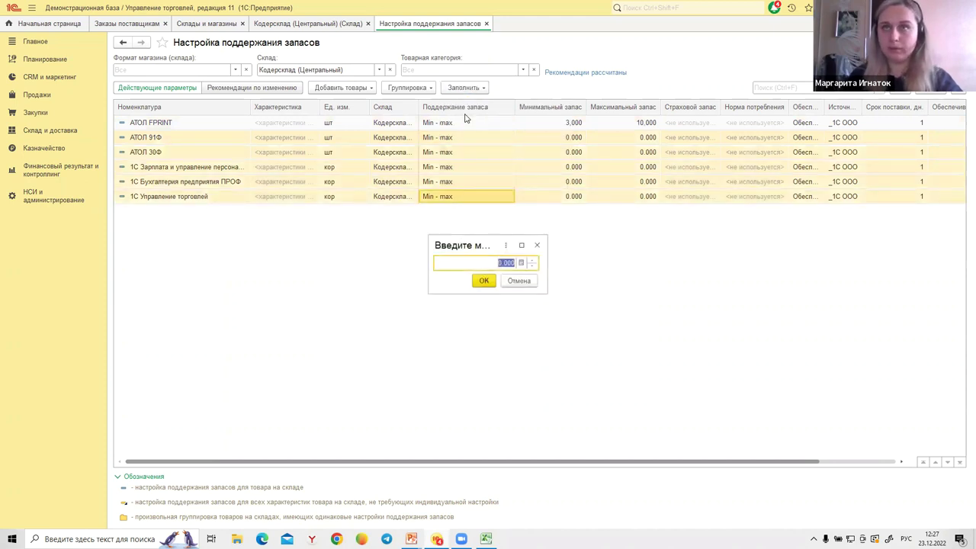
pyautogui.write('3,')
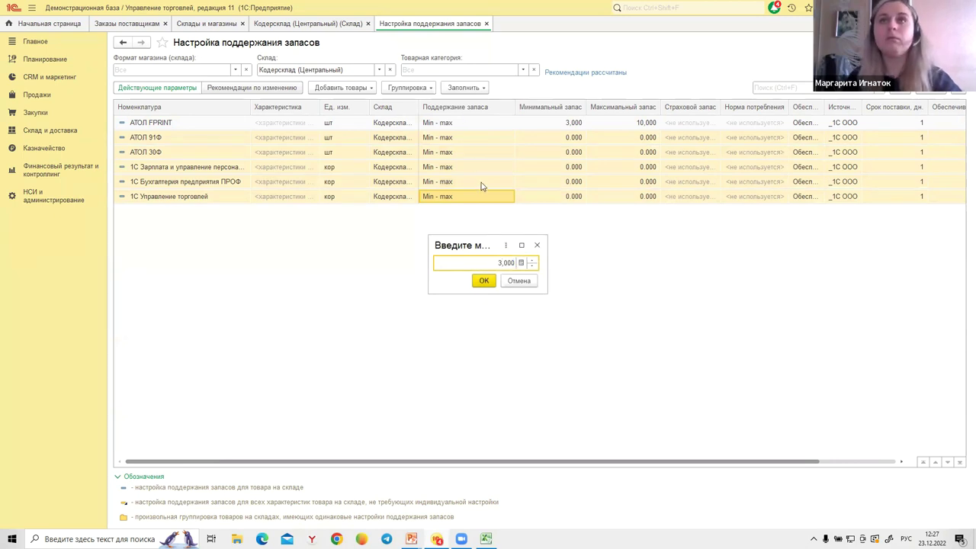
pyautogui.click(485, 281)
# Fill the maximum stock with 10 for the same five selected items.
pyautogui.click(467, 88)
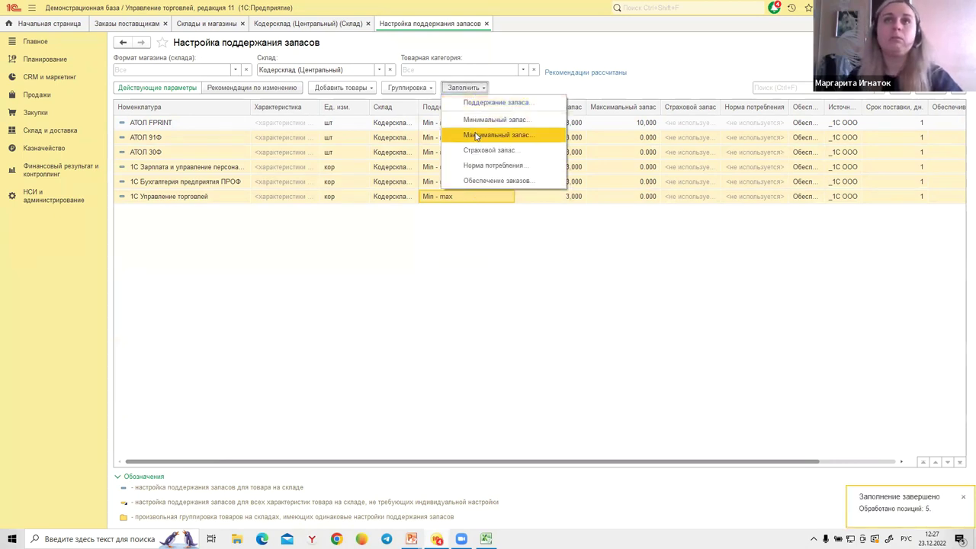
pyautogui.click(477, 135)
pyautogui.write('10')
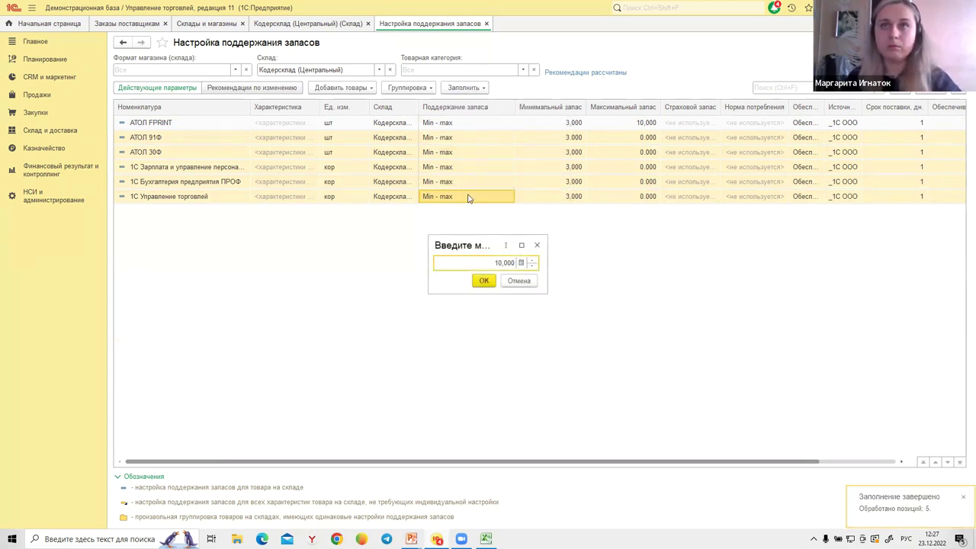
pyautogui.click(484, 281)
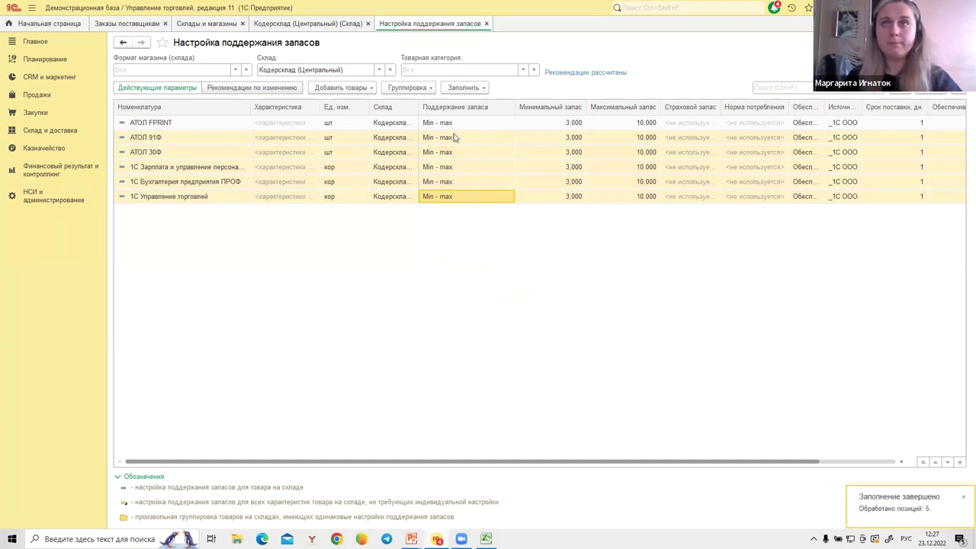
# Fill the selected items' order supply with Обеспечивать независимо от поддержания запасов and widen the Обеспечение заказов column.
pyautogui.click(466, 88)
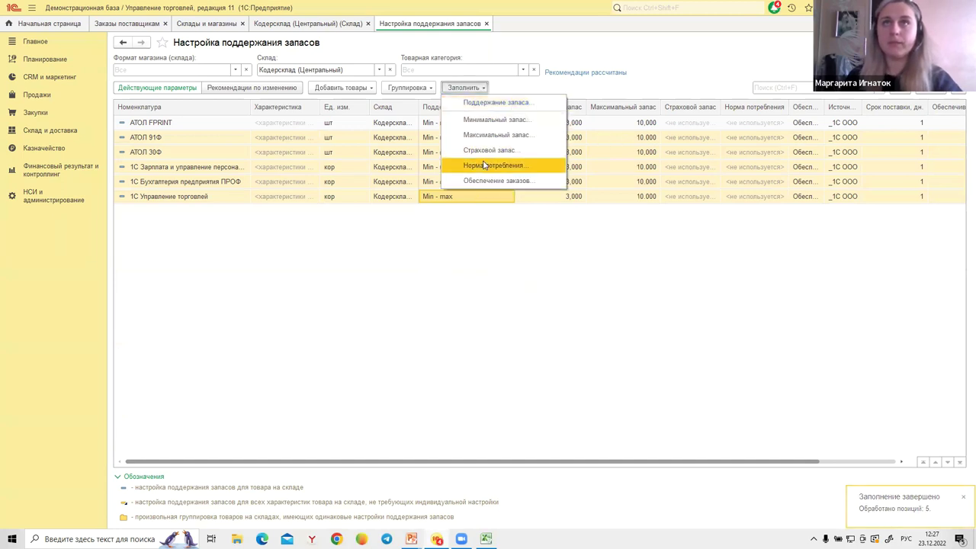
pyautogui.click(486, 181)
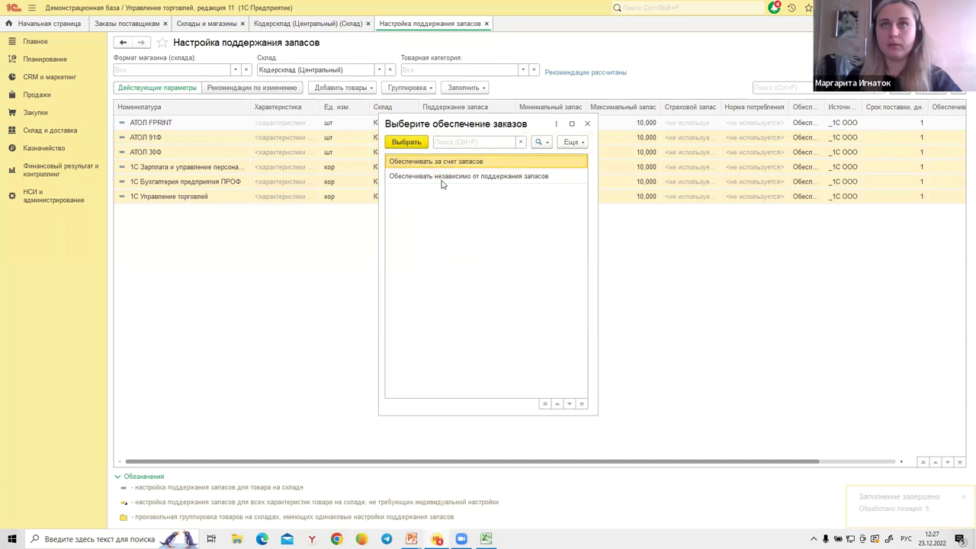
pyautogui.click(446, 178)
pyautogui.doubleClick(461, 179)
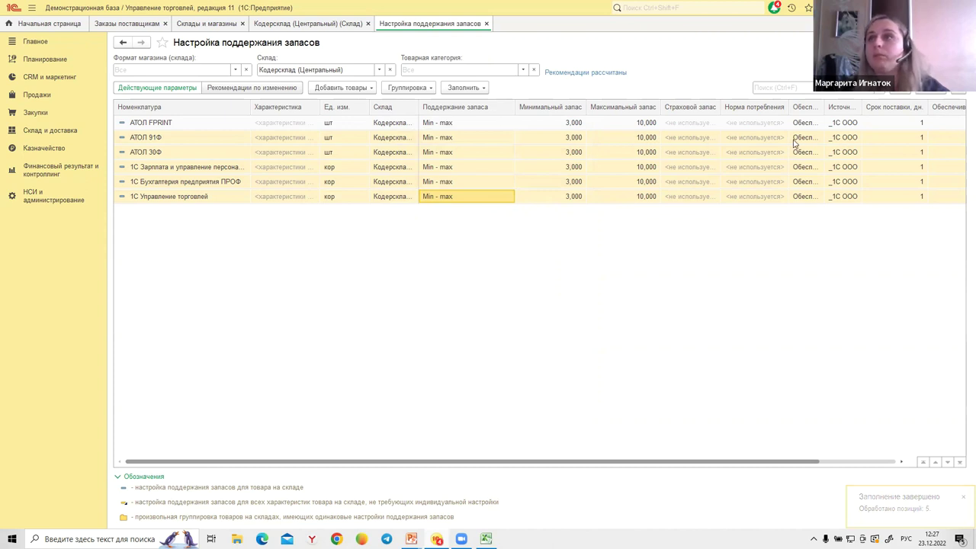
pyautogui.moveTo(824, 108); pyautogui.dragTo(691, 111)
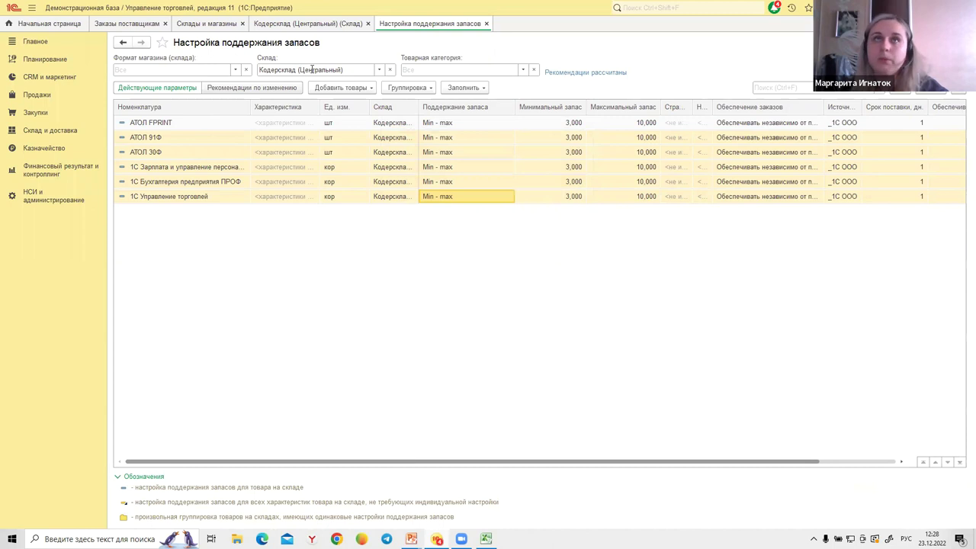
# Switch the stock maintenance settings to the warehouse Кодер-офис (Москва) from the Розничные склады group.
pyautogui.click(345, 68)
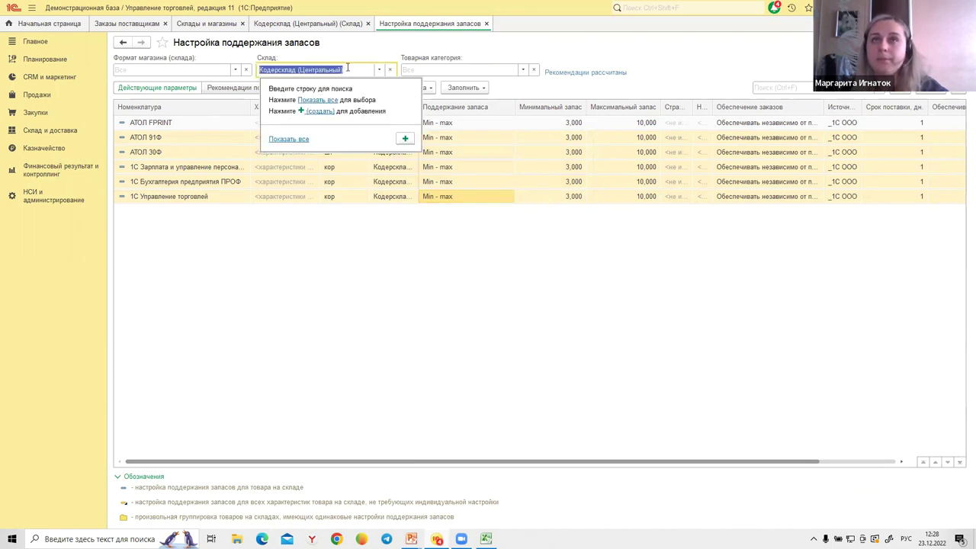
pyautogui.click(379, 70)
pyautogui.click(379, 69)
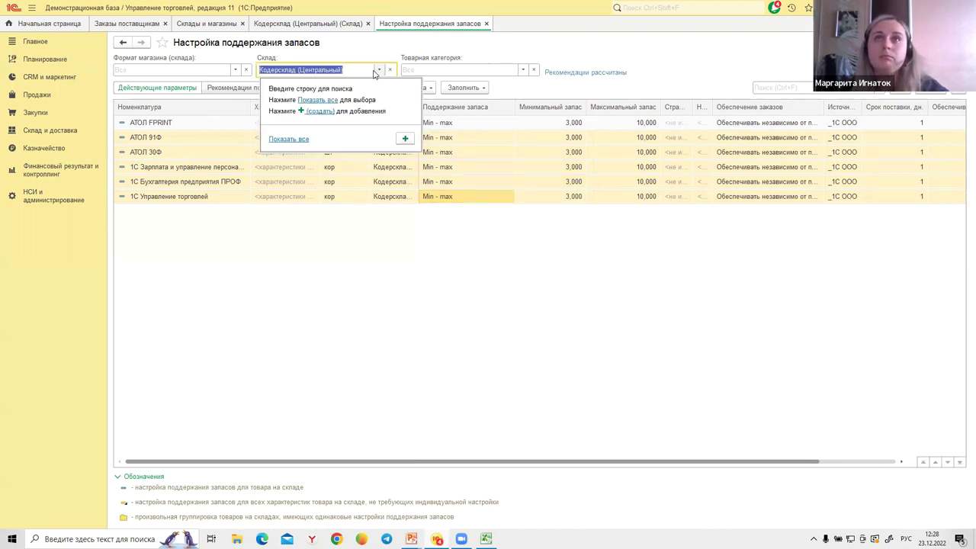
pyautogui.click(305, 100)
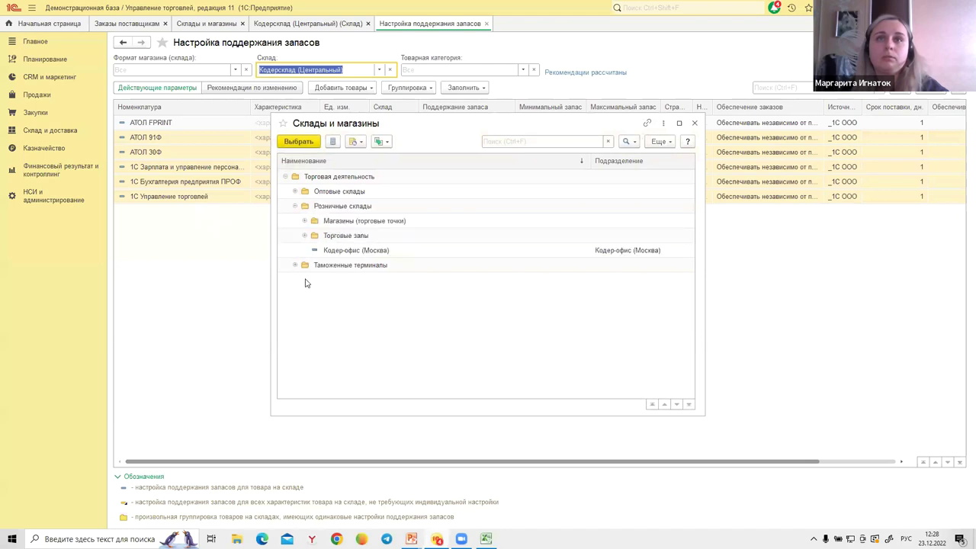
pyautogui.doubleClick(370, 255)
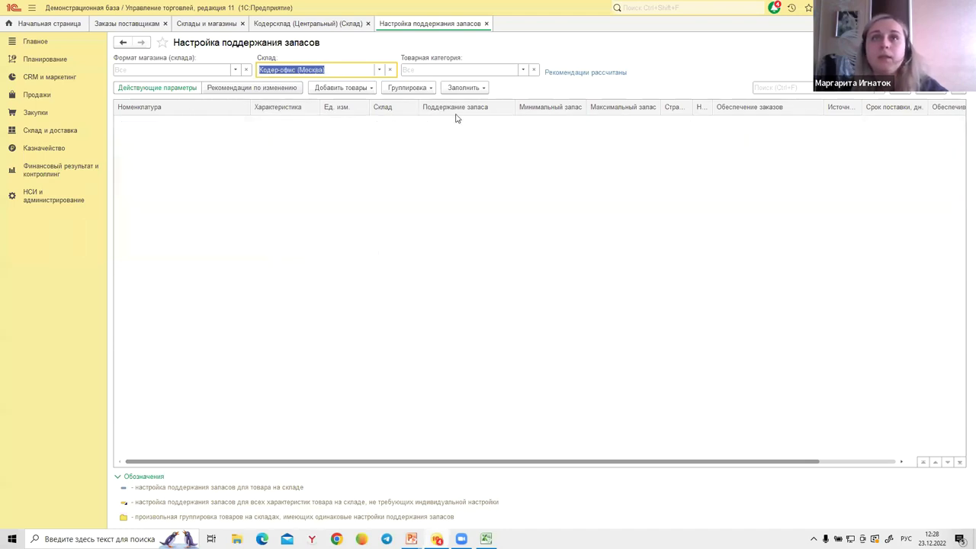
# Add Рутокен Lite and Рутокен ЭЦП 2.0 from the Токены item type to the stock maintenance settings.
pyautogui.click(367, 90)
pyautogui.click(360, 101)
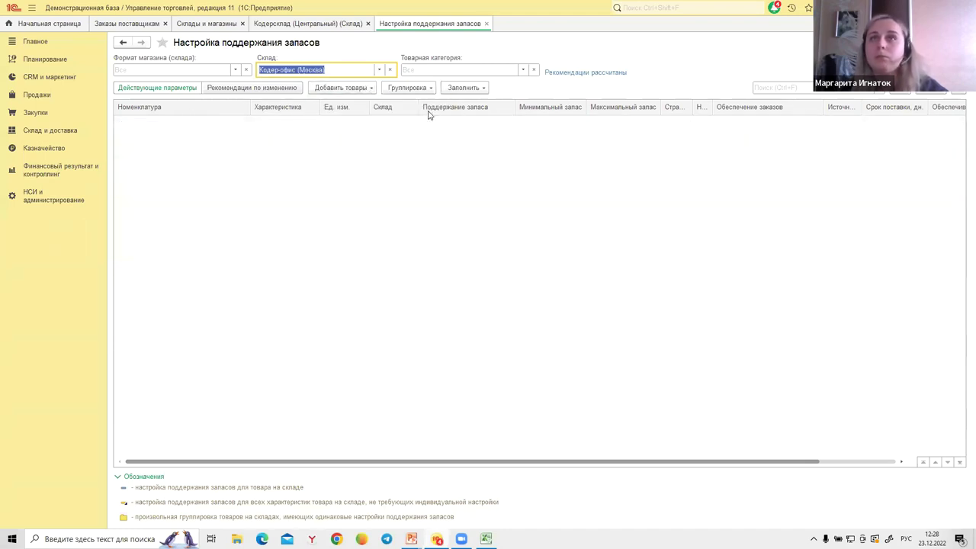
pyautogui.click(613, 153)
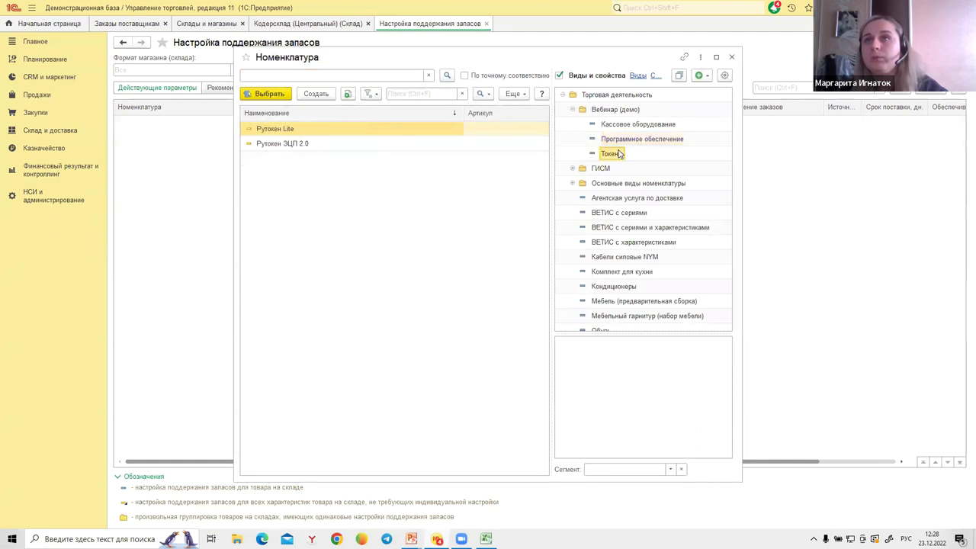
pyautogui.doubleClick(329, 134)
pyautogui.doubleClick(309, 145)
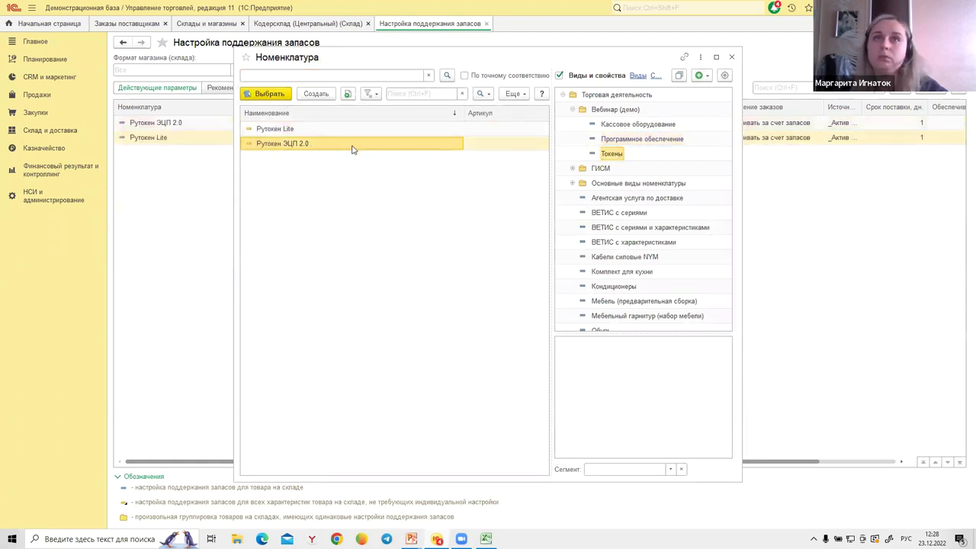
pyautogui.click(731, 58)
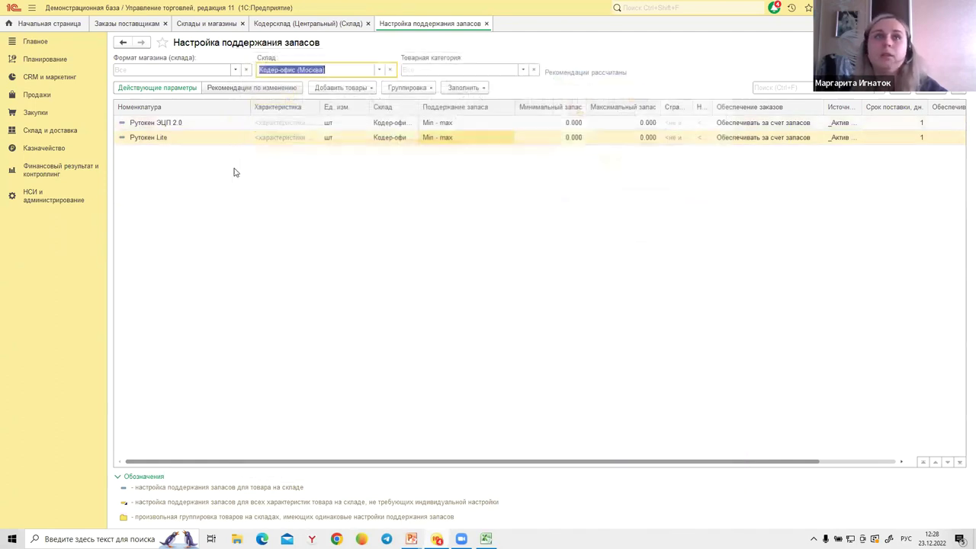
# Fill the minimum stock with 3 for both Рутокен items at once.
pyautogui.click(494, 125)
pyautogui.keyDown('shift'); pyautogui.click(494, 140); pyautogui.keyUp('shift')
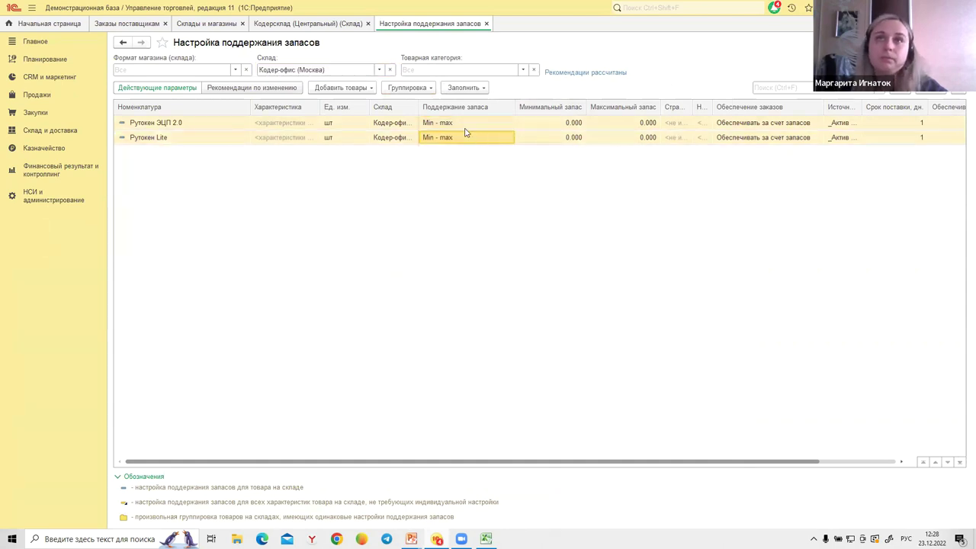
pyautogui.click(451, 89)
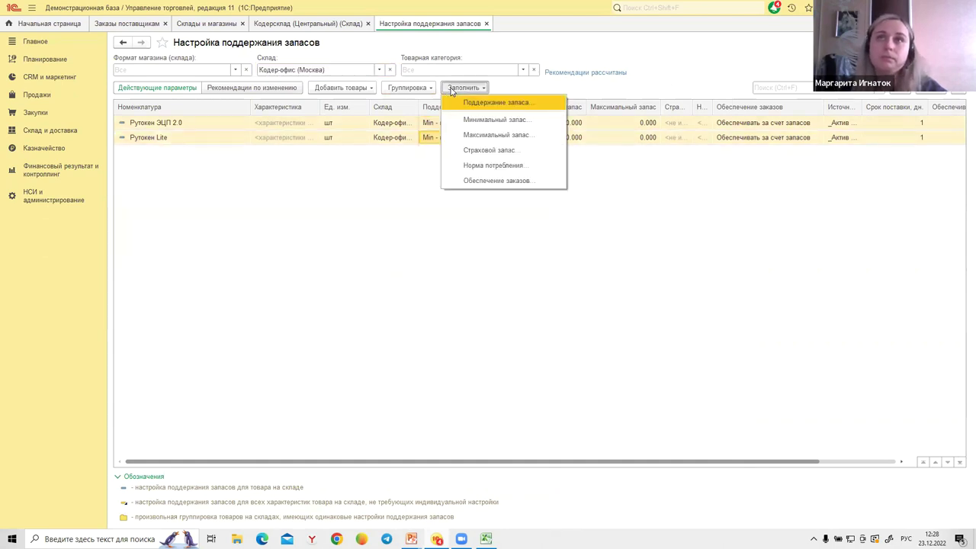
pyautogui.click(479, 120)
pyautogui.write('3')
pyautogui.press('Return')
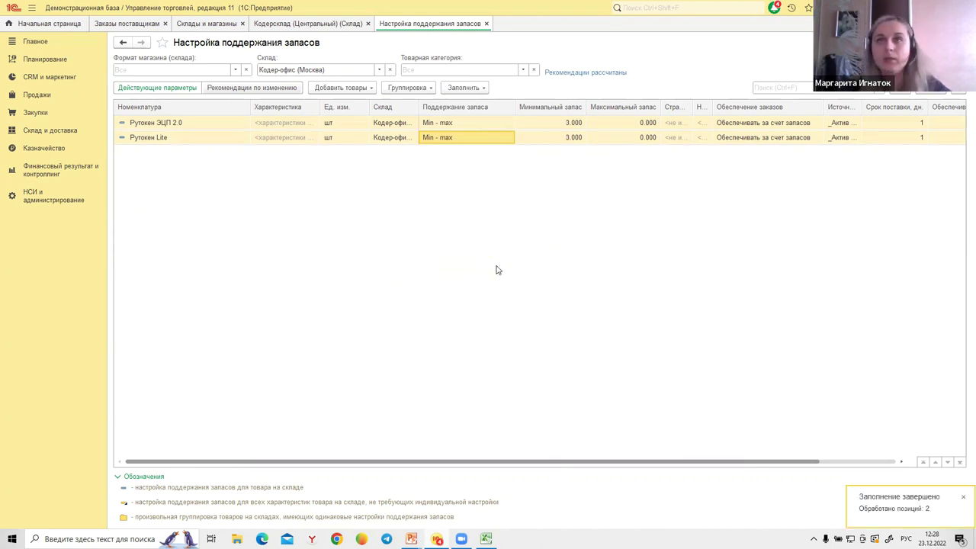
# Fill the maximum stock with 10 for both selected Рутокен items.
pyautogui.click(458, 89)
pyautogui.click(465, 136)
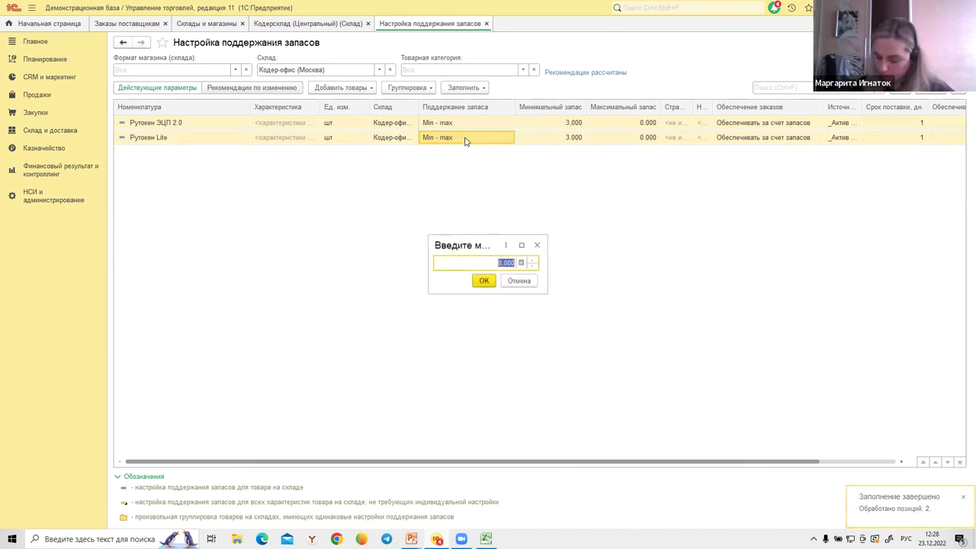
pyautogui.write('10')
pyautogui.press('Return')
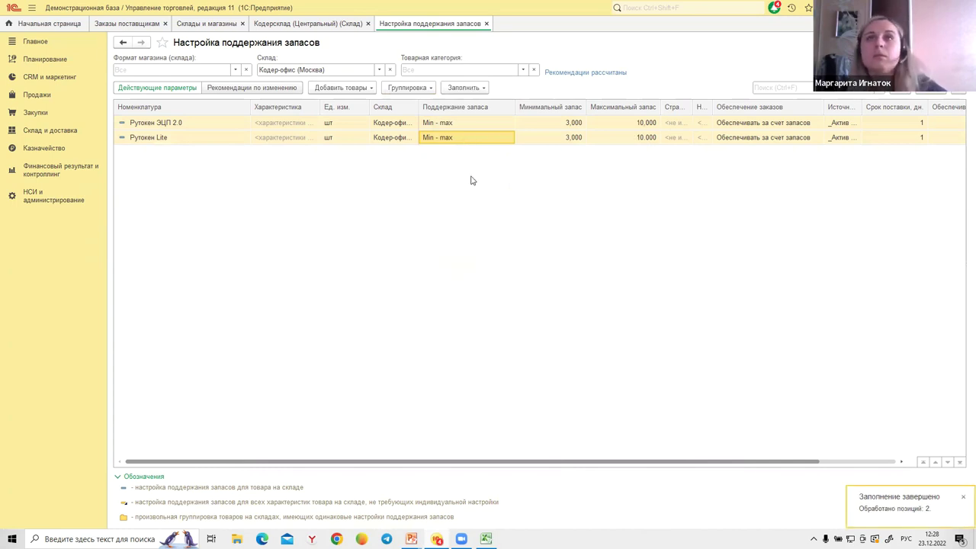
# Fill the order supply of both selected items with Обеспечивать за счет запасов.
pyautogui.click(464, 88)
pyautogui.click(497, 181)
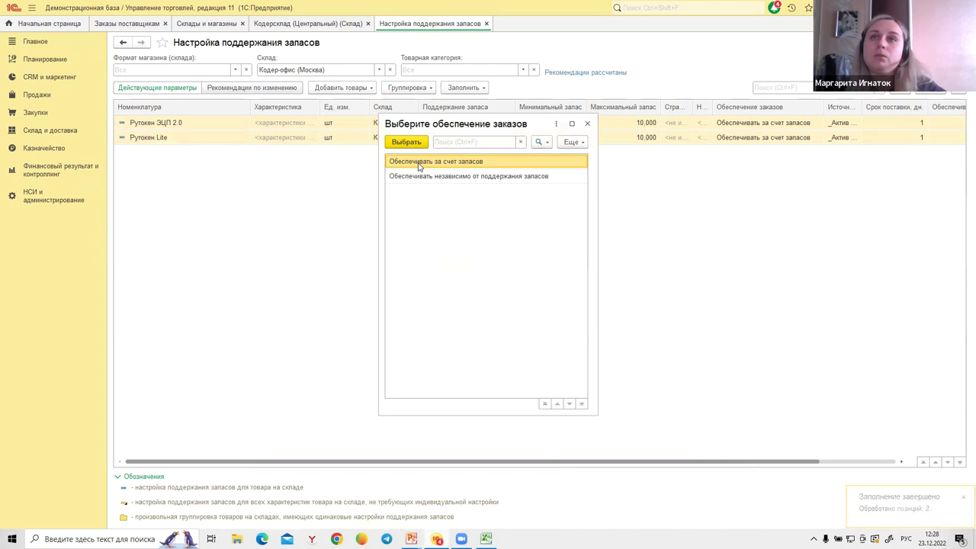
pyautogui.click(414, 144)
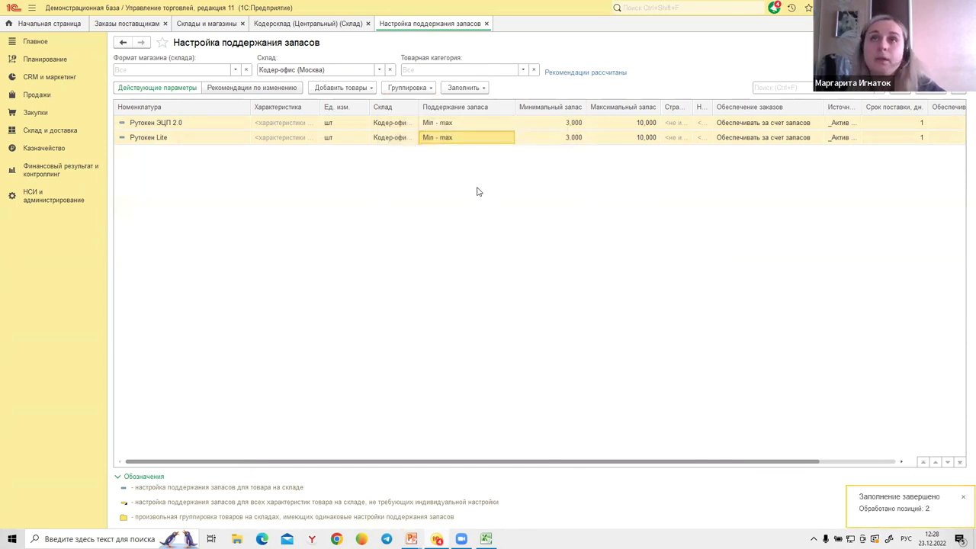
# Try the Расчет по норме supply method for Рутокен ЭЦП 2.0 with a daily consumption rate of 5.
pyautogui.click(450, 123)
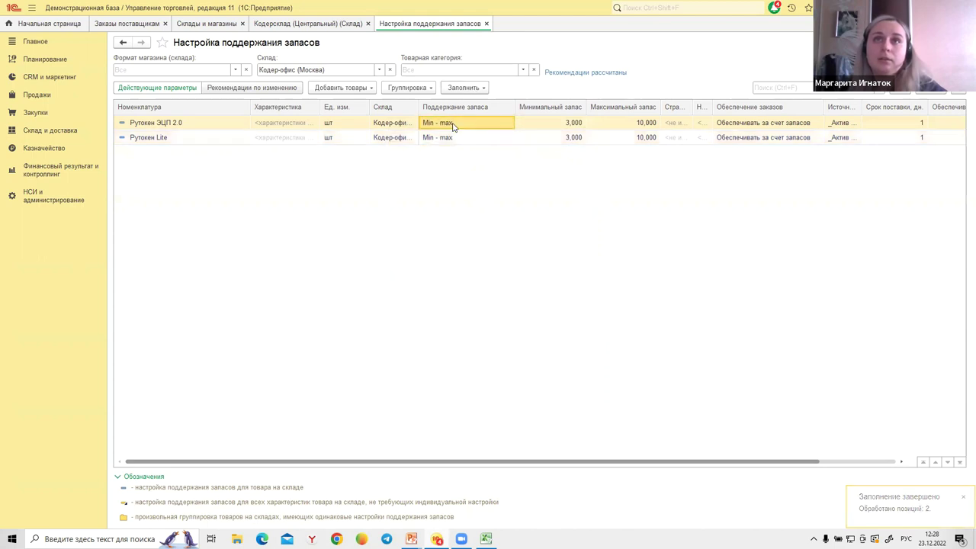
pyautogui.doubleClick(454, 125)
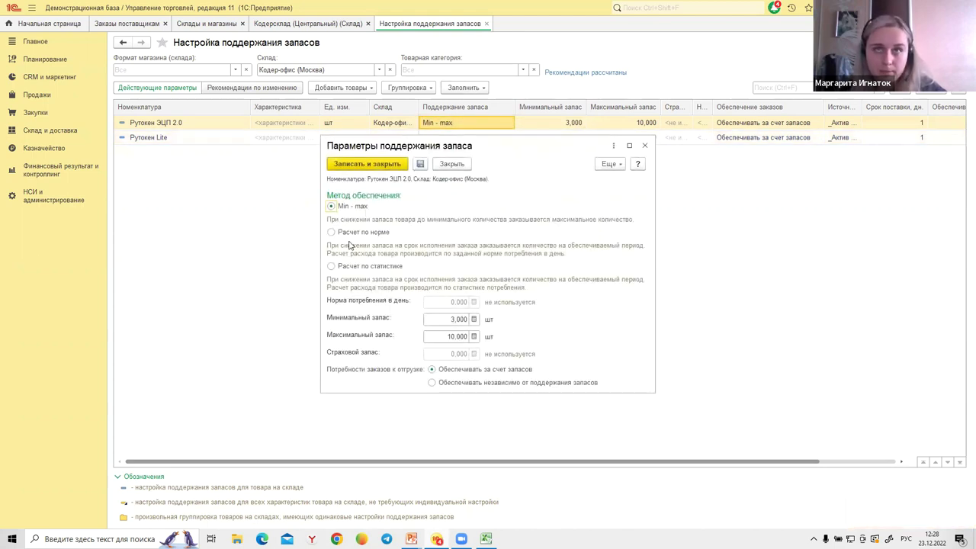
pyautogui.click(332, 233)
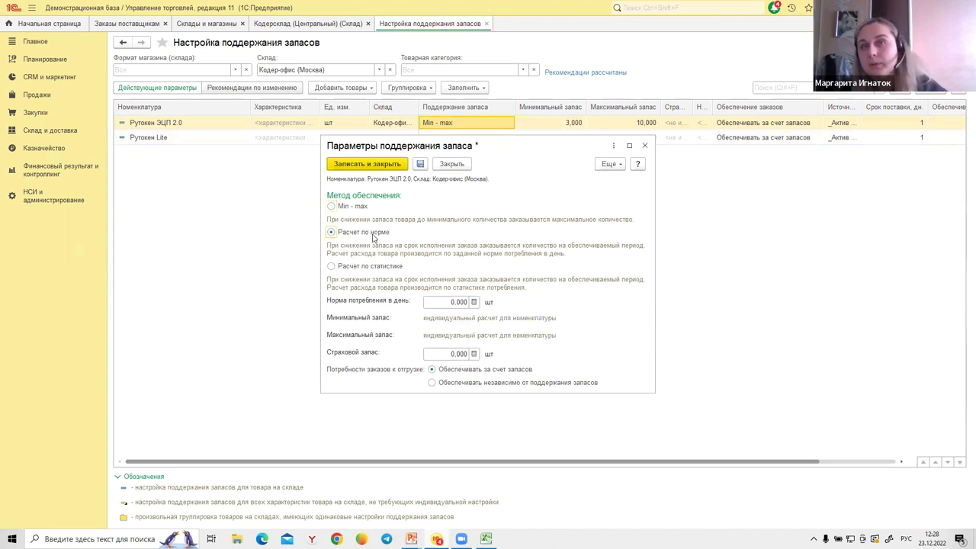
pyautogui.click(441, 303)
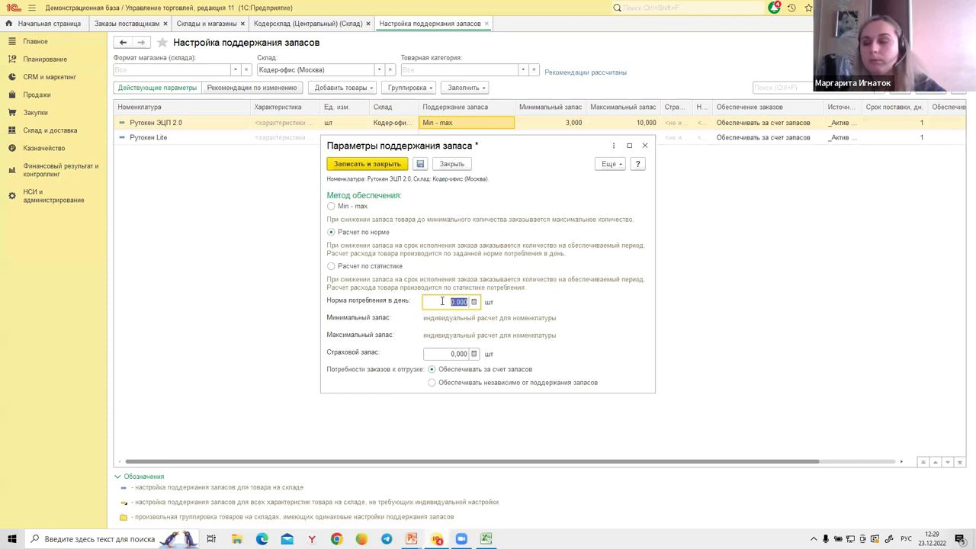
pyautogui.write('5')
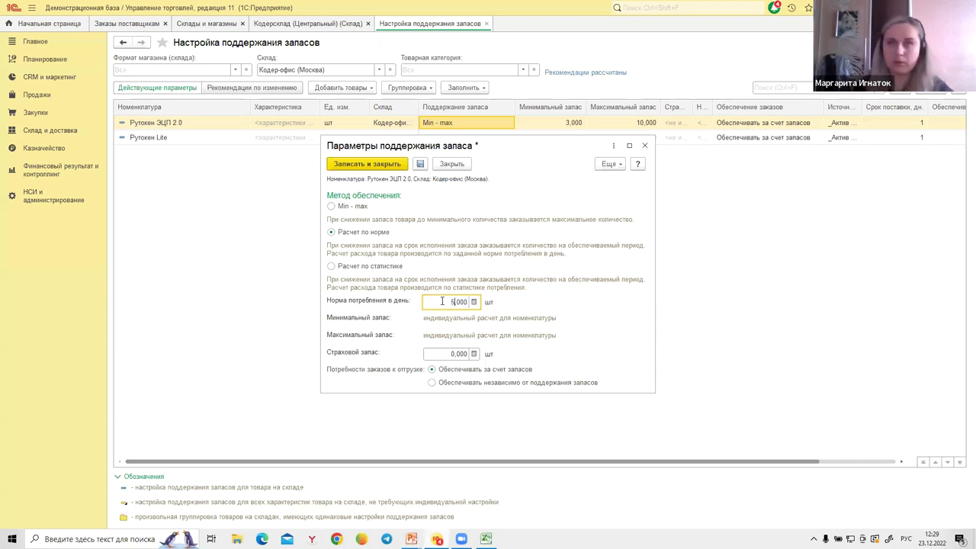
pyautogui.click(445, 356)
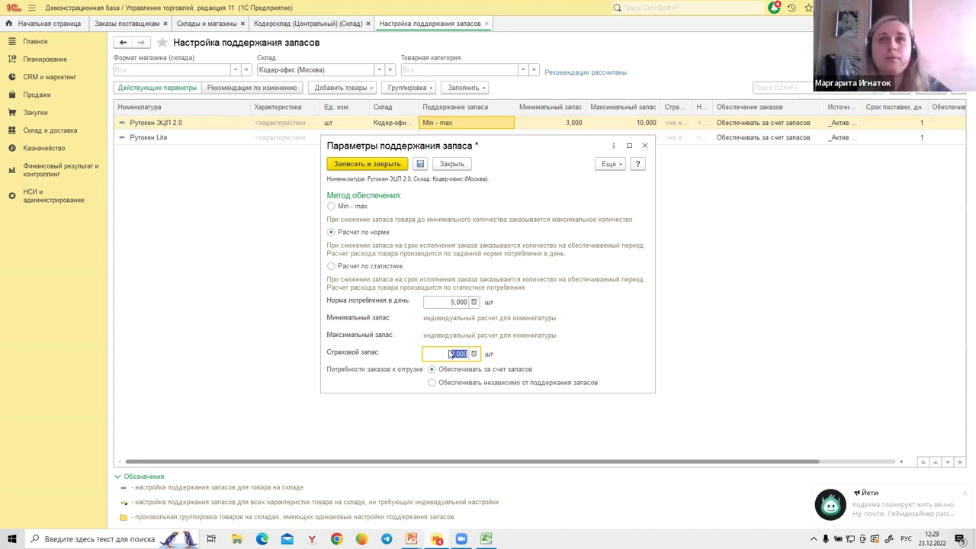
# Try the Расчет по статистике method for Рутокен ЭЦП 2.0, return it to Min - max and save the parameters.
pyautogui.click(331, 266)
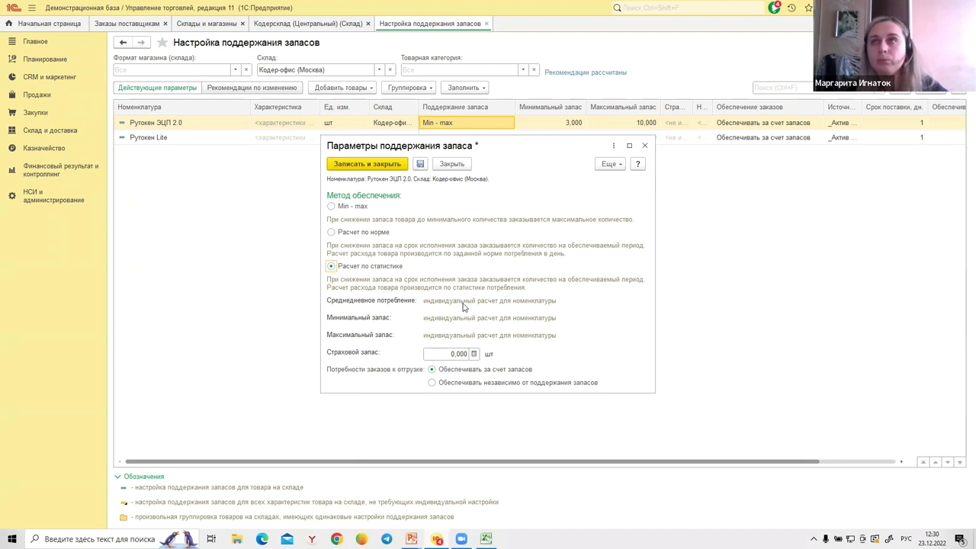
pyautogui.click(331, 206)
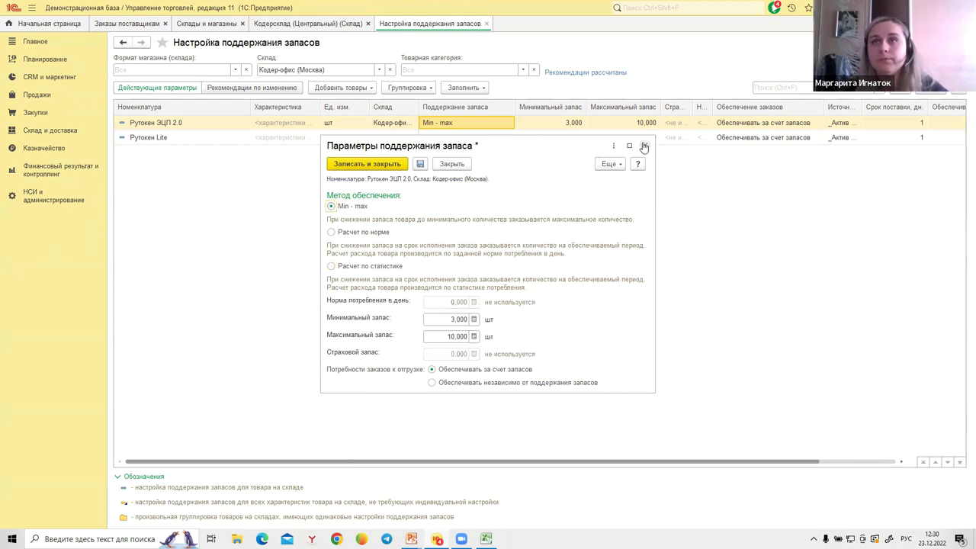
pyautogui.click(367, 163)
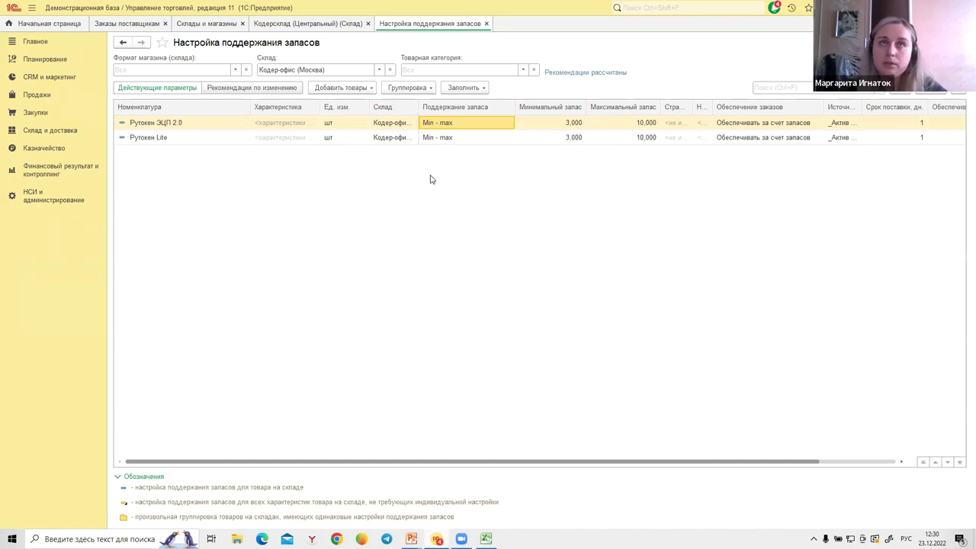
# Close the stock maintenance, warehouse and supplier order pages and open the list of customer orders.
pyautogui.click(486, 24)
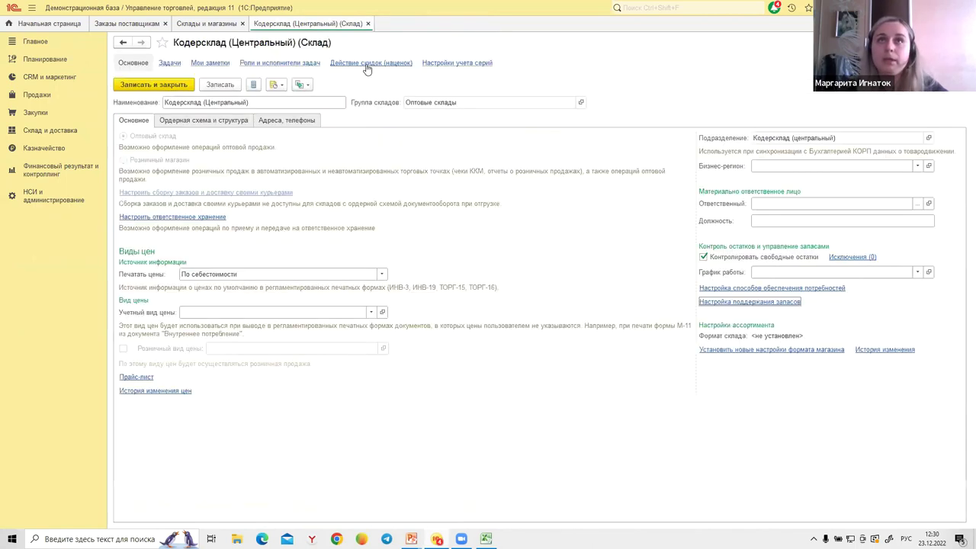
pyautogui.click(367, 24)
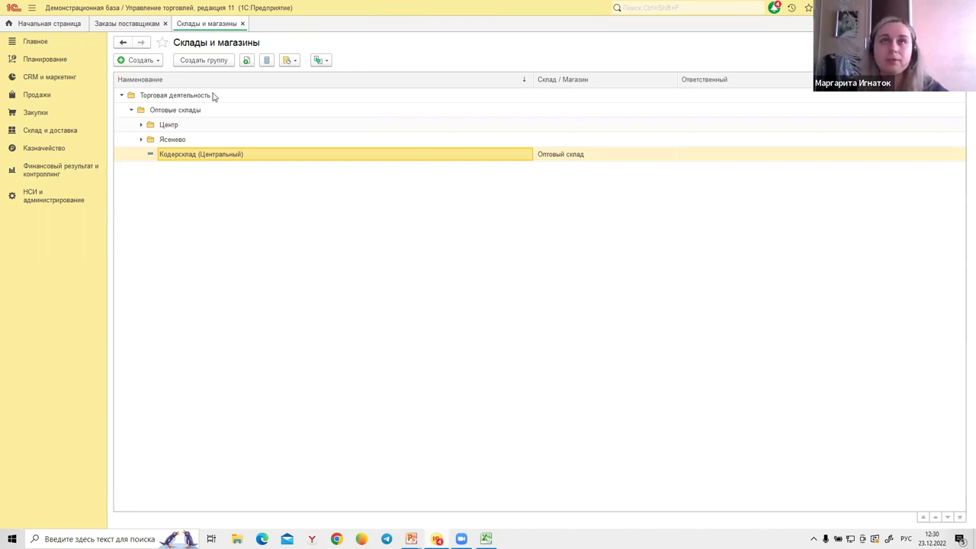
pyautogui.click(243, 23)
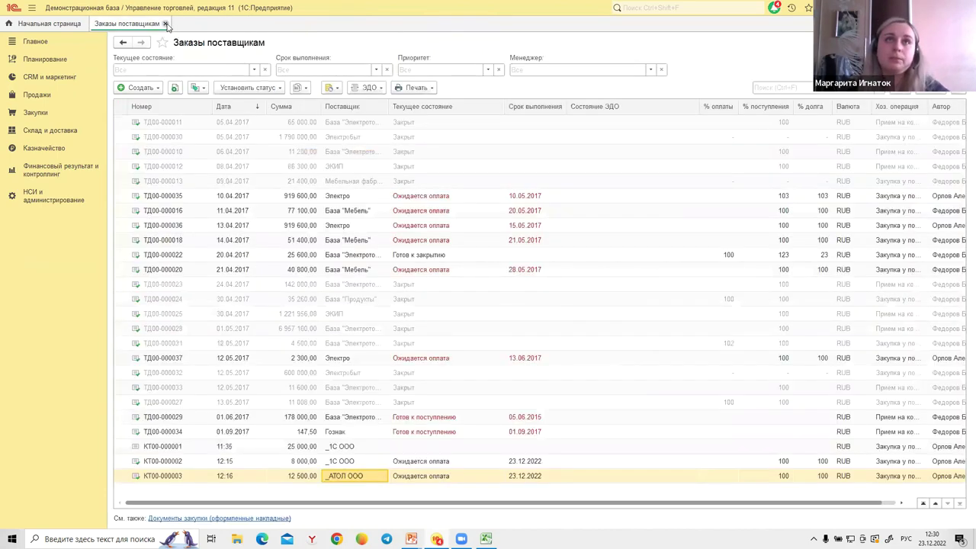
pyautogui.click(165, 24)
pyautogui.click(37, 94)
pyautogui.click(151, 189)
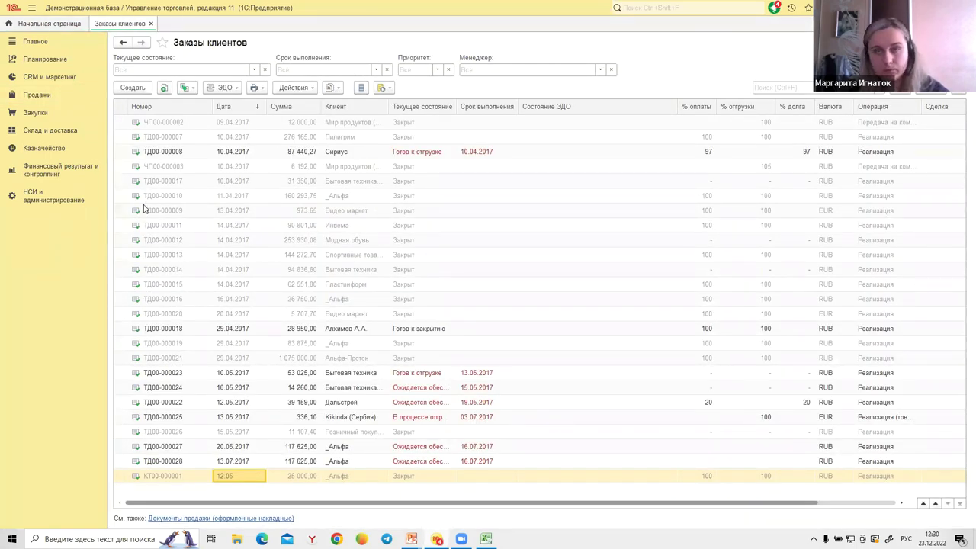
# Create a customer order for the client _Альфа under the agreement _Оптовые продажи (предоплата).
pyautogui.click(132, 87)
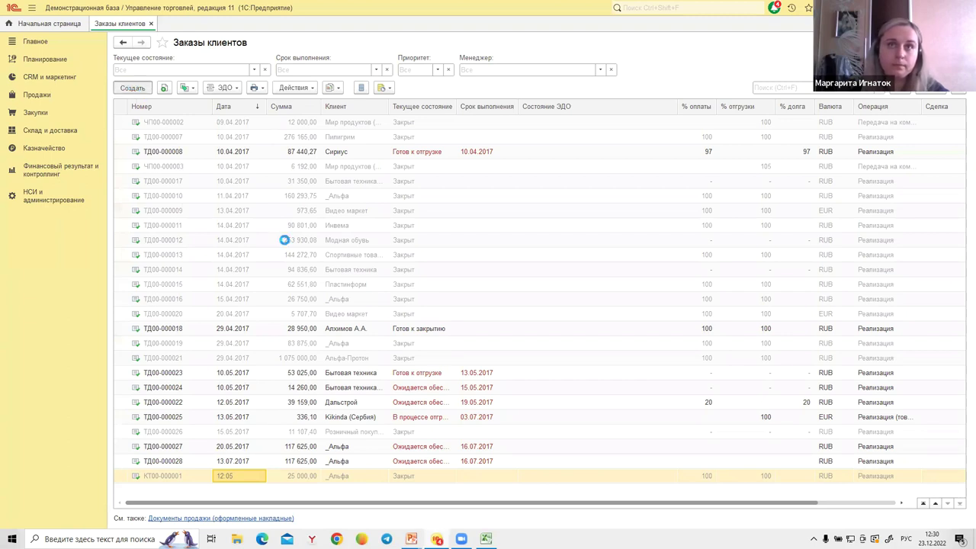
pyautogui.click(213, 156)
pyautogui.click(201, 173)
pyautogui.click(304, 191)
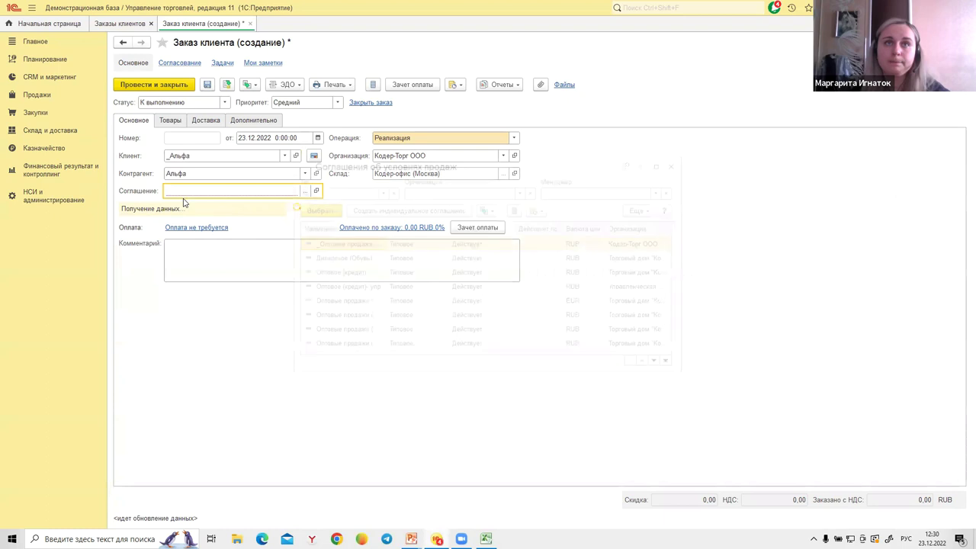
pyautogui.click(278, 216)
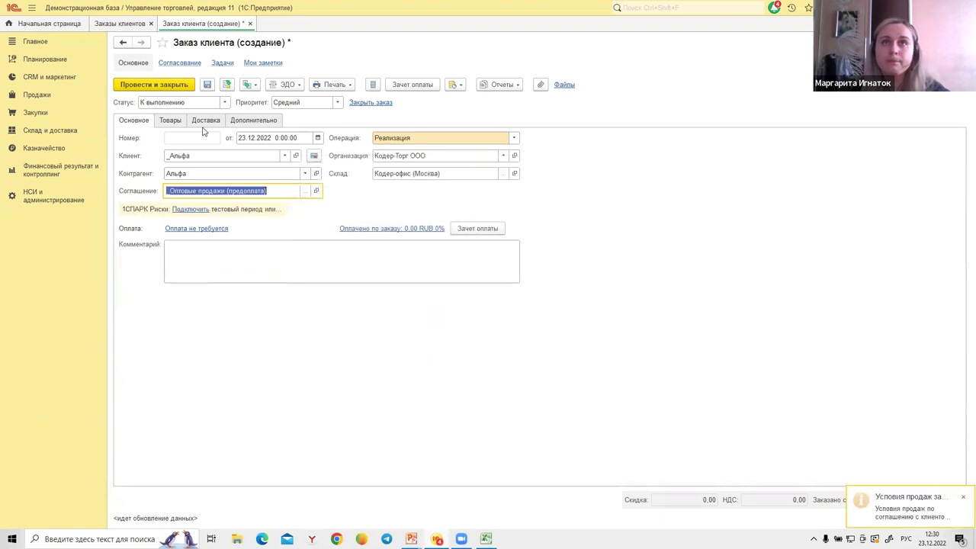
# View the item picker for the new order without adding anything and check the order's warehouse.
pyautogui.click(170, 122)
pyautogui.click(340, 139)
pyautogui.click(350, 153)
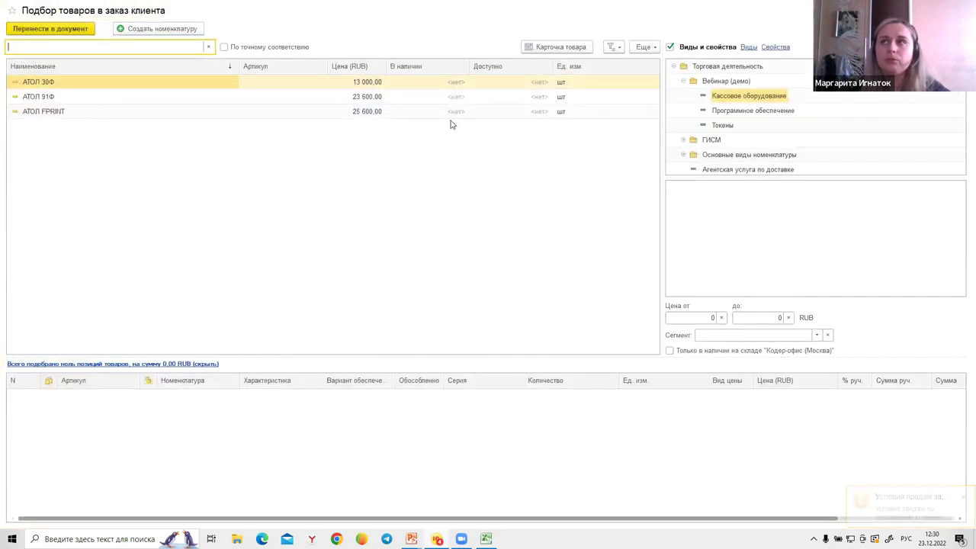
pyautogui.press('Escape')
pyautogui.click(133, 119)
pyautogui.click(450, 173)
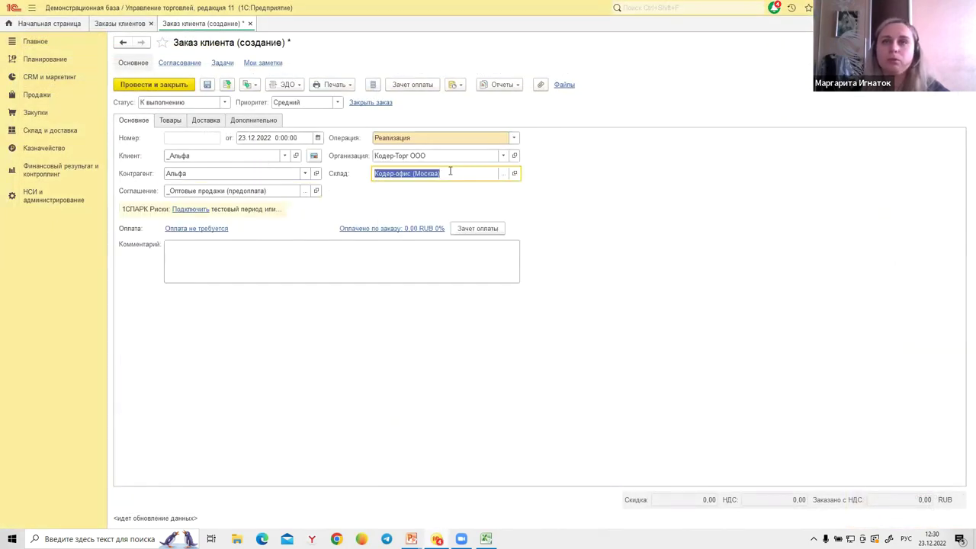
# Pick Рутокен Lite and Рутокен ЭЦП 2.0 from the Токены item type and transfer them into the order.
pyautogui.click(170, 120)
pyautogui.click(345, 138)
pyautogui.click(337, 139)
pyautogui.click(722, 125)
pyautogui.doubleClick(106, 82)
pyautogui.doubleClick(113, 96)
pyautogui.click(65, 29)
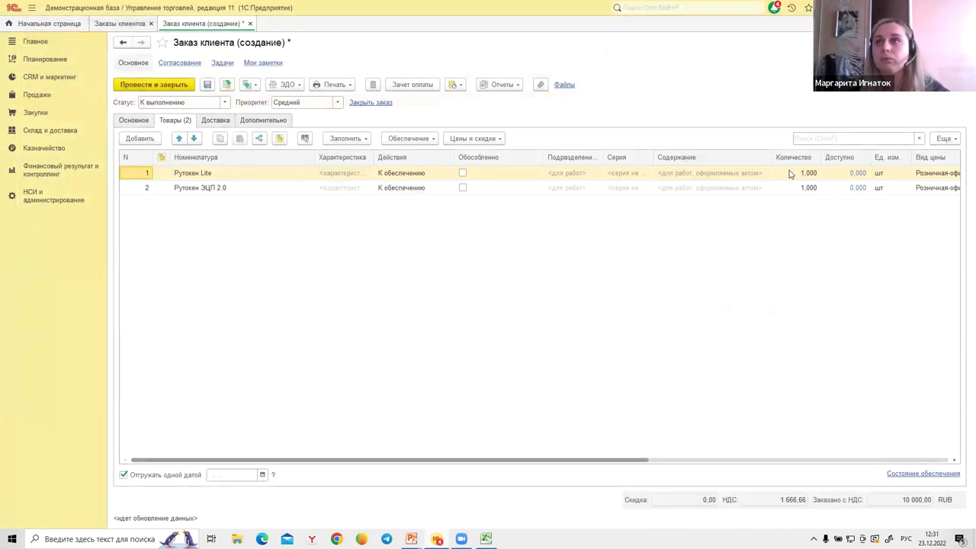
# Set the quantity of both Рутокен items to 10 and check their available stock.
pyautogui.click(790, 173)
pyautogui.write('10')
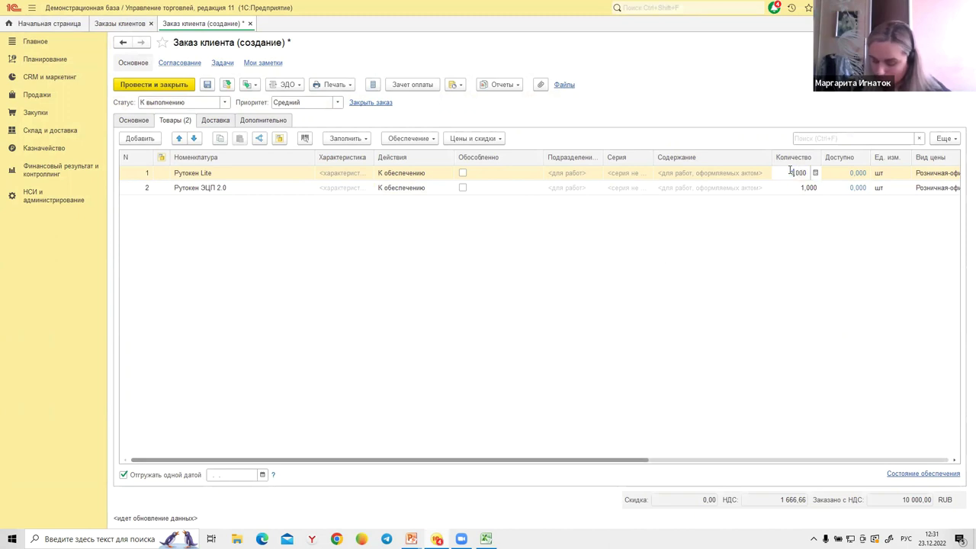
pyautogui.click(793, 190)
pyautogui.click(793, 189)
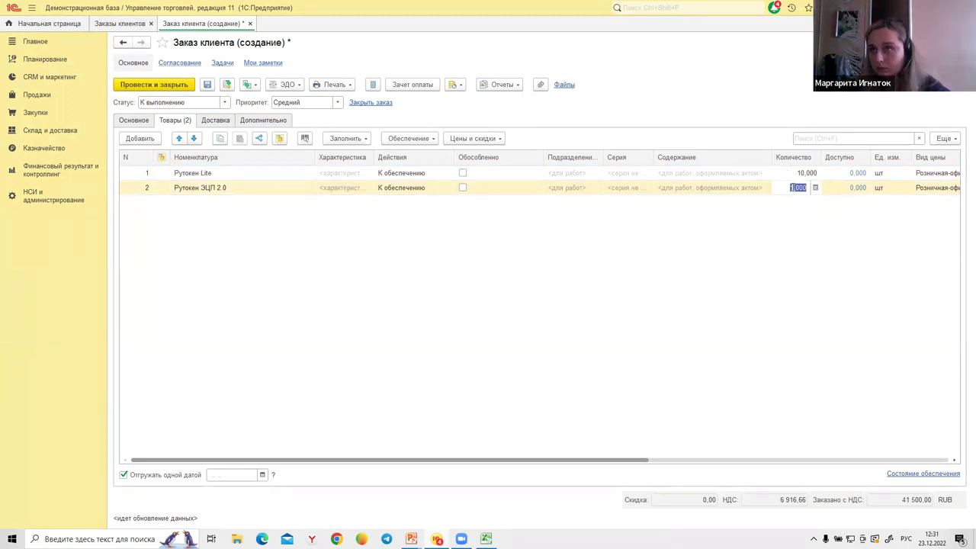
pyautogui.write('10')
pyautogui.press('Return')
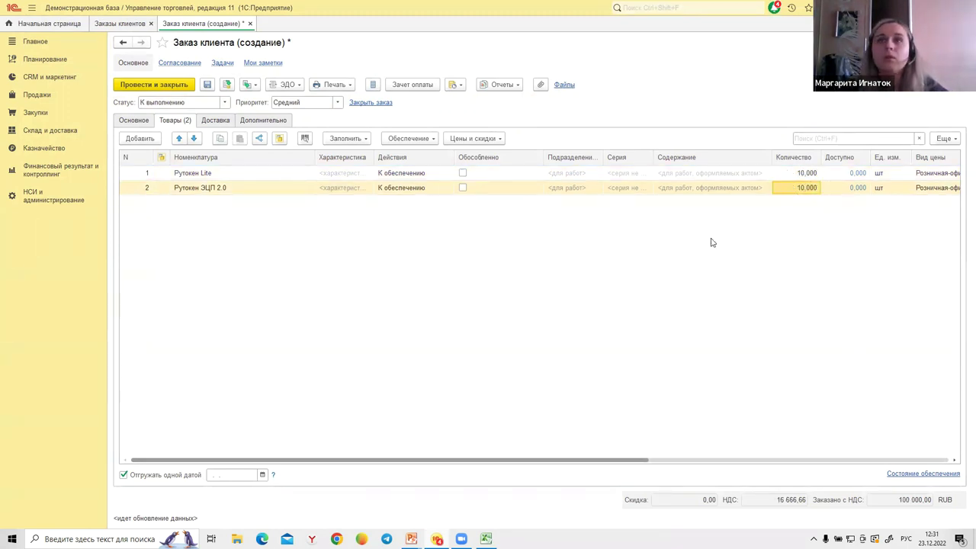
pyautogui.click(851, 187)
pyautogui.click(839, 175)
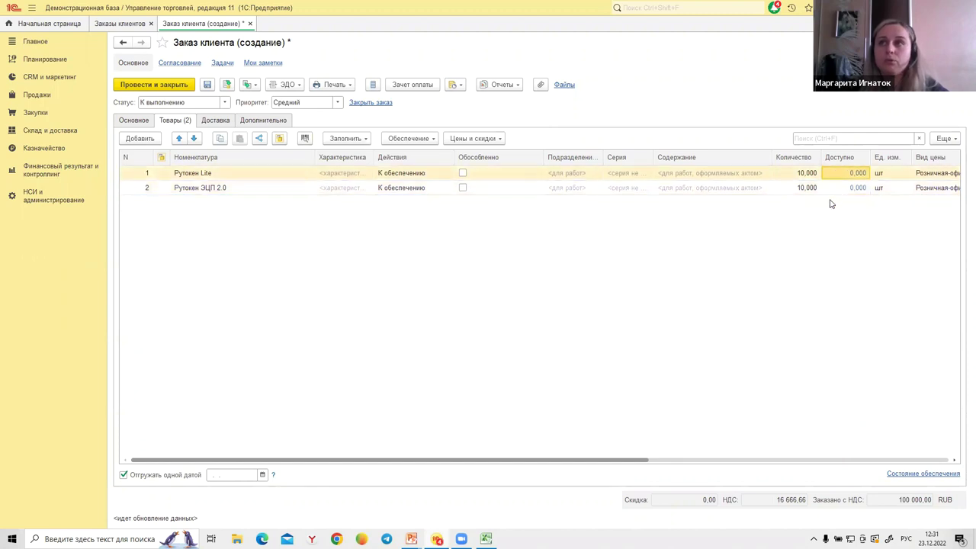
# Set the order's single shipping date to 28.12.2022, look over its remaining details and save it.
pyautogui.click(262, 474)
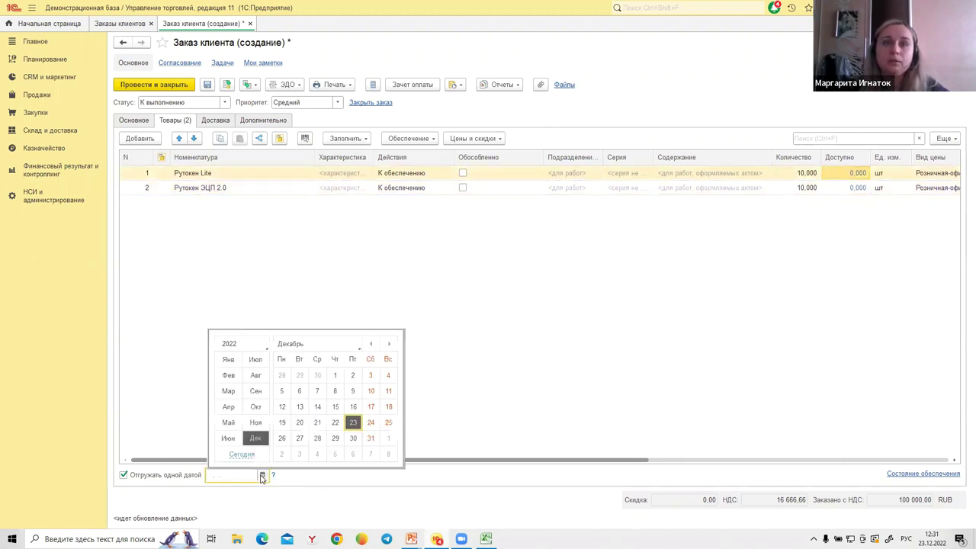
pyautogui.click(313, 442)
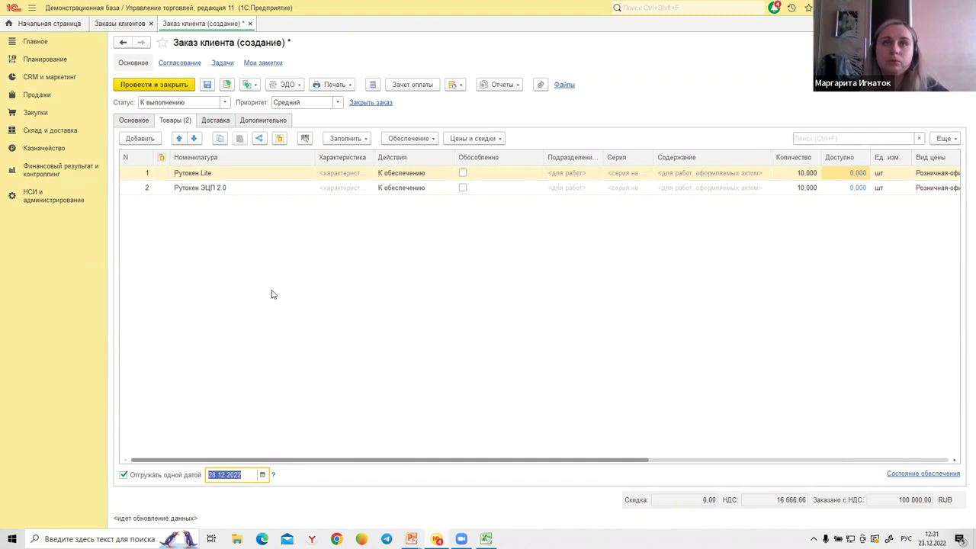
pyautogui.click(221, 120)
pyautogui.click(256, 122)
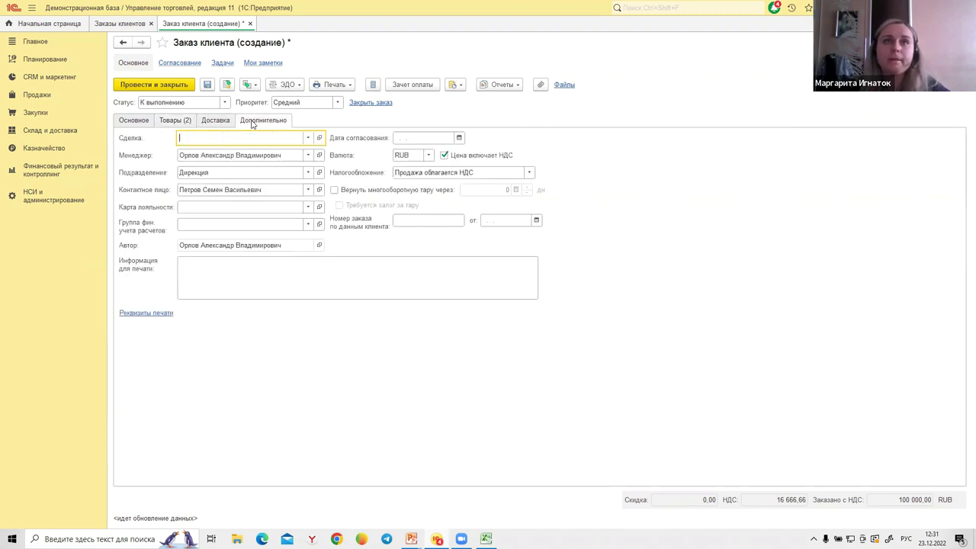
pyautogui.click(175, 120)
pyautogui.click(149, 122)
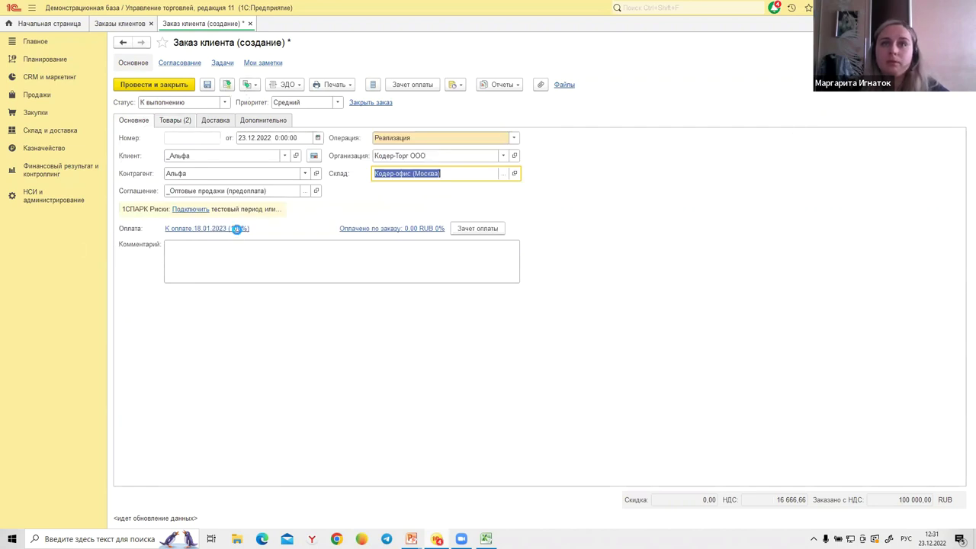
pyautogui.hotkey('ctrl', 's')
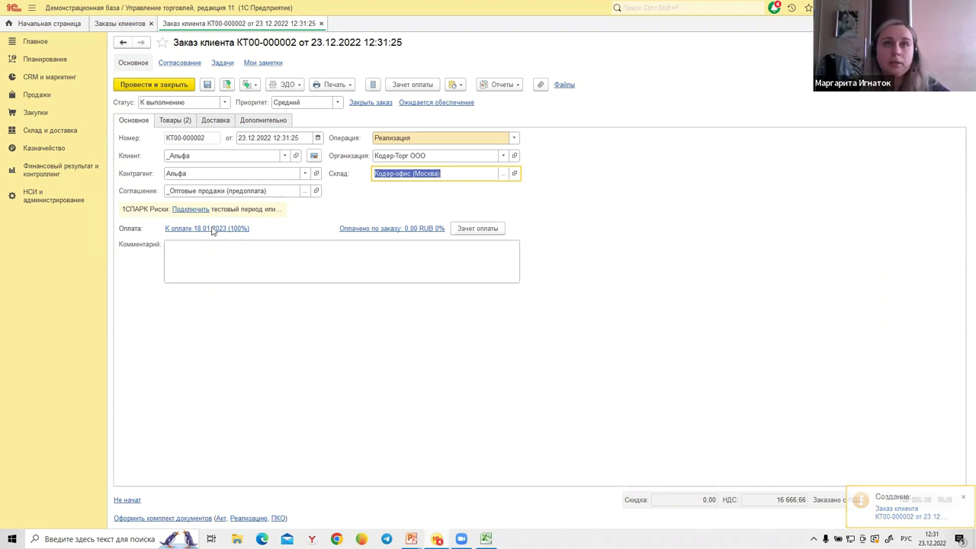
# Check the supply action of both Рутокен lines in the saved order and close it.
pyautogui.click(190, 120)
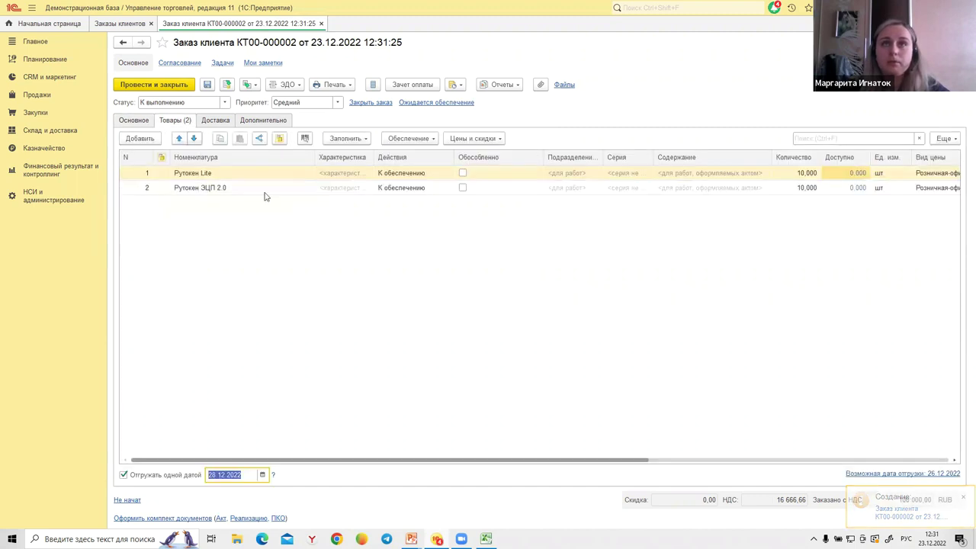
pyautogui.click(411, 176)
pyautogui.click(410, 189)
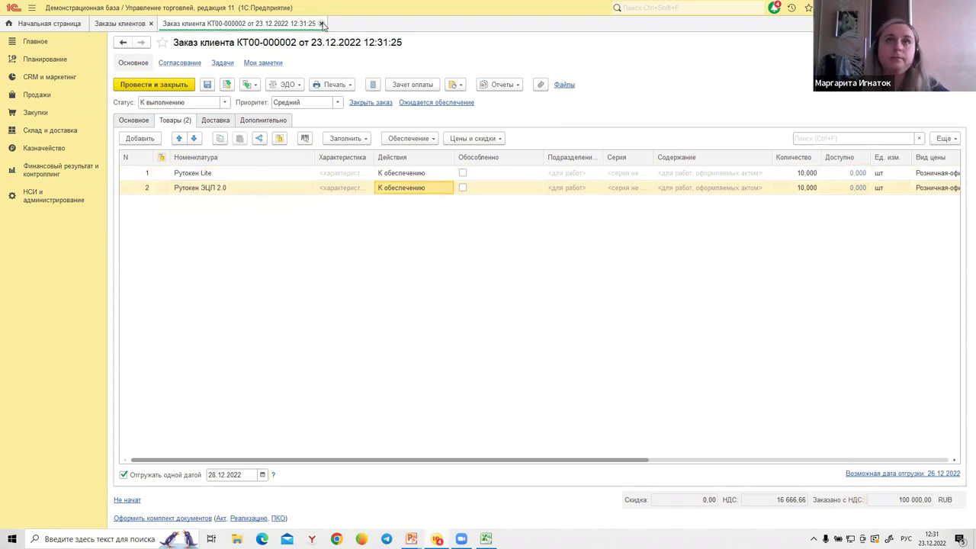
pyautogui.click(321, 24)
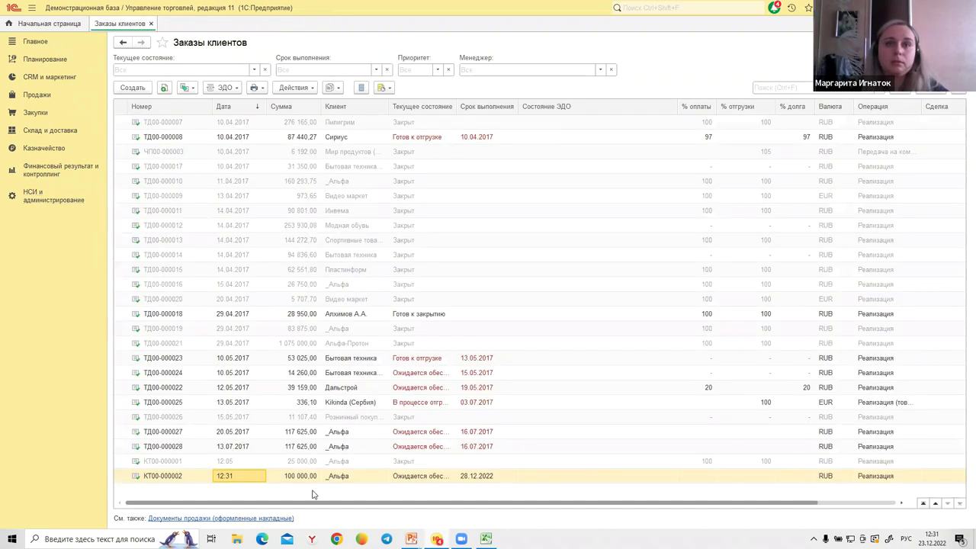
# Copy the _Альфа Рутокен order and set the copy's warehouse to Кодерсклад (Центральный).
pyautogui.rightClick(265, 479)
pyautogui.click(269, 344)
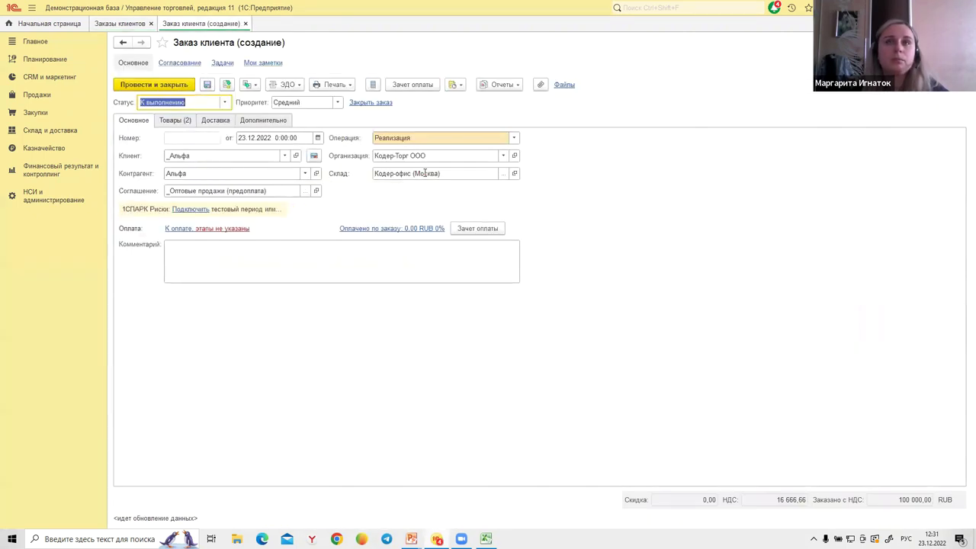
pyautogui.click(427, 173)
pyautogui.click(503, 174)
pyautogui.click(506, 174)
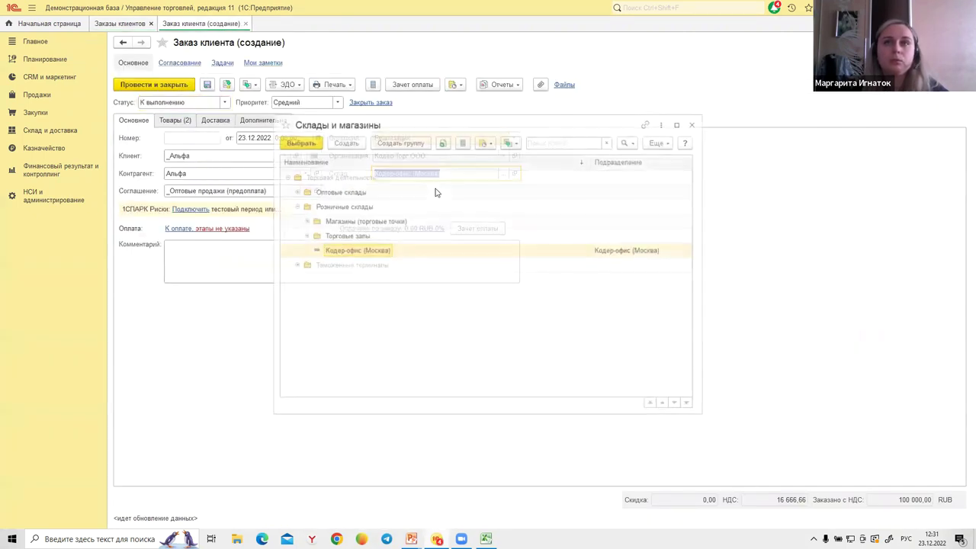
pyautogui.doubleClick(333, 238)
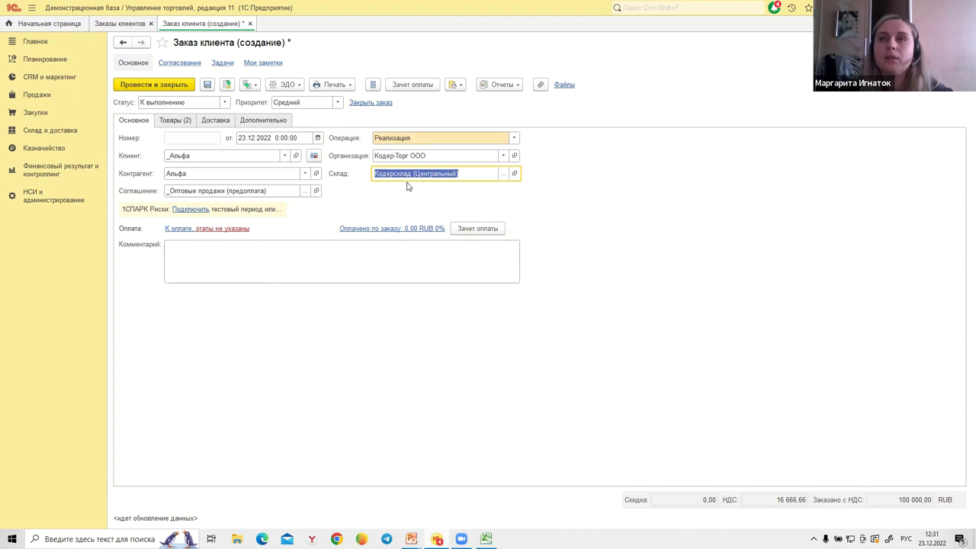
# Delete the Рутокен Lite and Рутокен ЭЦП 2.0 lines from the copied order's goods.
pyautogui.click(174, 120)
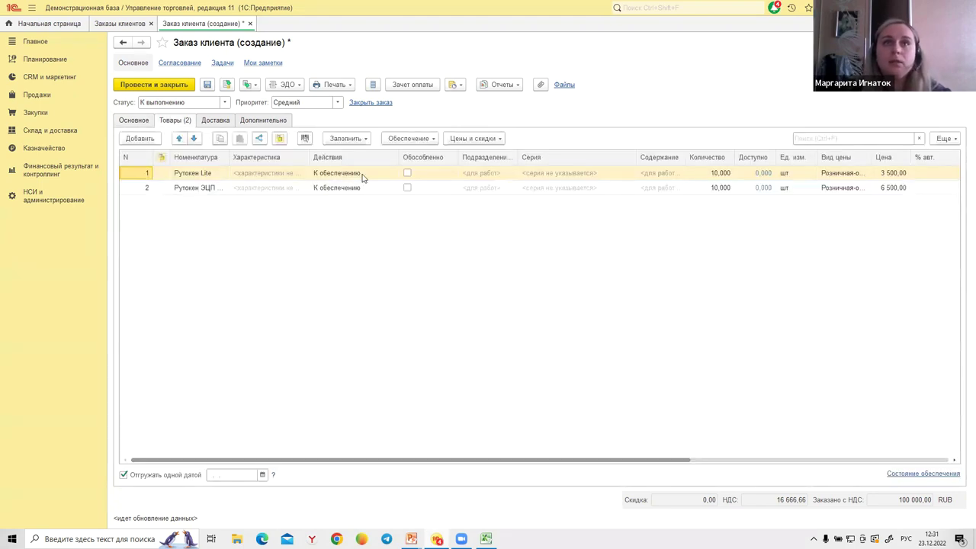
pyautogui.click(200, 176)
pyautogui.click(216, 177)
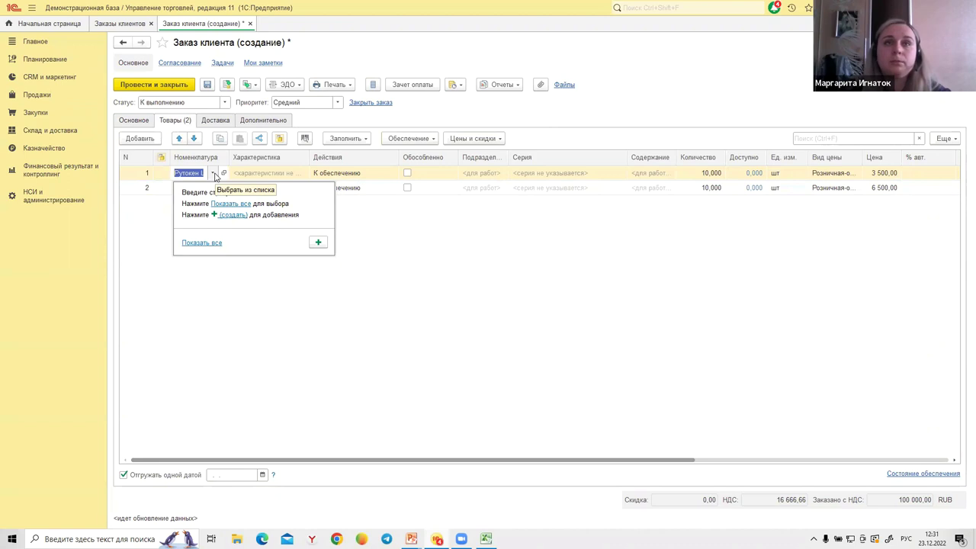
pyautogui.rightClick(264, 174)
pyautogui.click(275, 199)
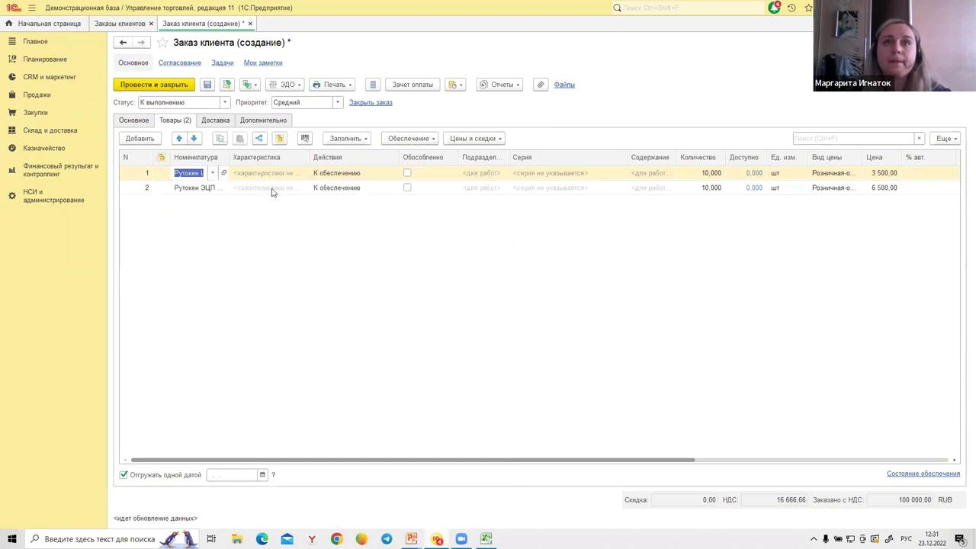
pyautogui.rightClick(266, 174)
pyautogui.click(284, 213)
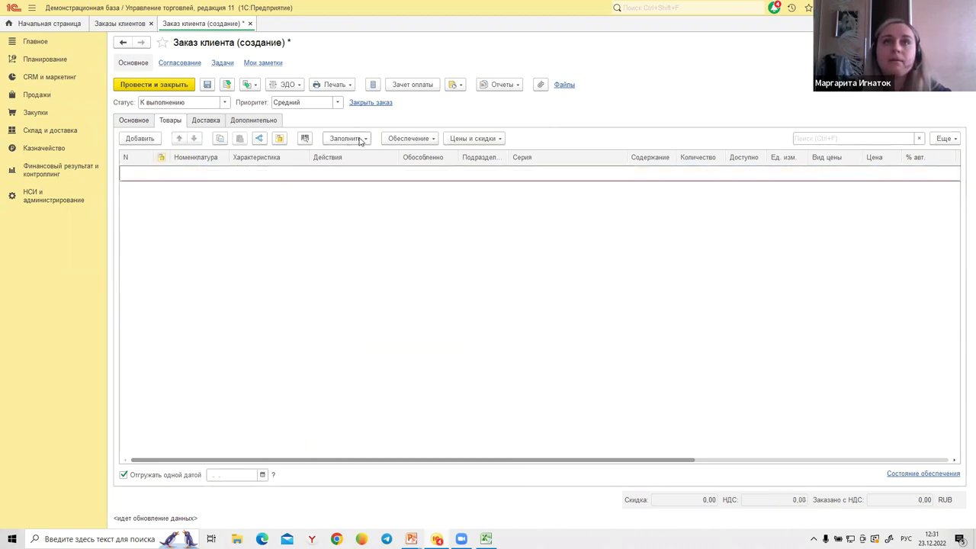
# Pick АТОЛ 91Ф and АТОЛ FPRINT from the Кассовое оборудование item type and transfer them into the order.
pyautogui.click(410, 138)
pyautogui.click(473, 138)
pyautogui.click(364, 141)
pyautogui.click(372, 155)
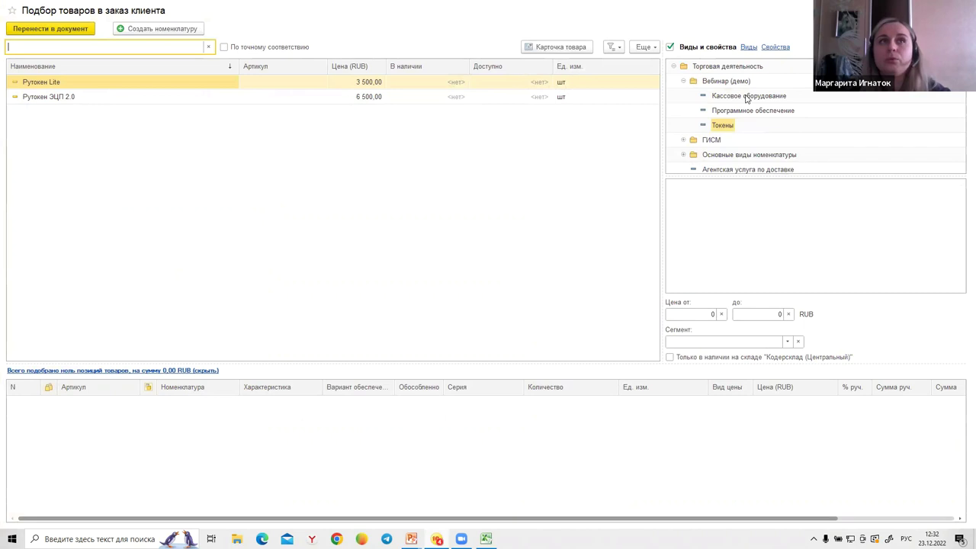
pyautogui.click(748, 97)
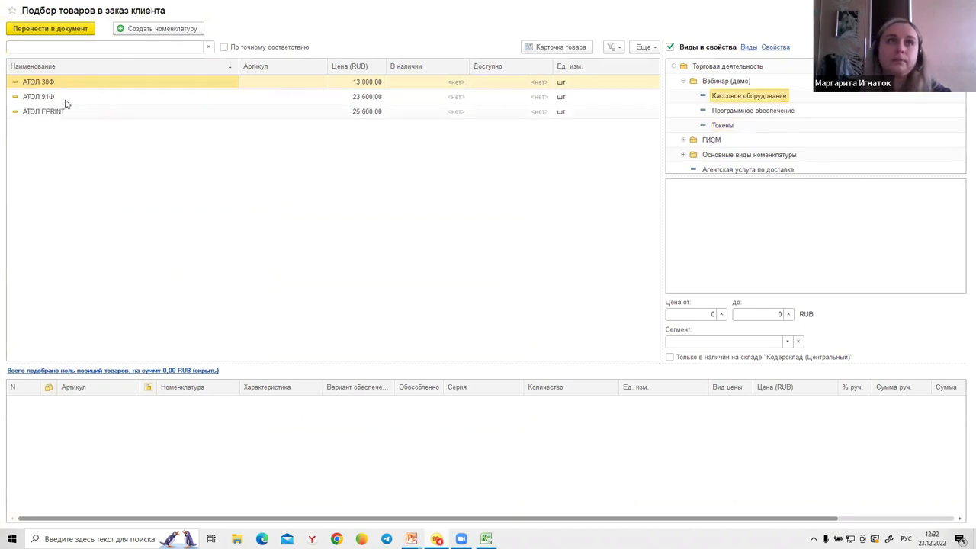
pyautogui.doubleClick(66, 99)
pyautogui.doubleClick(71, 112)
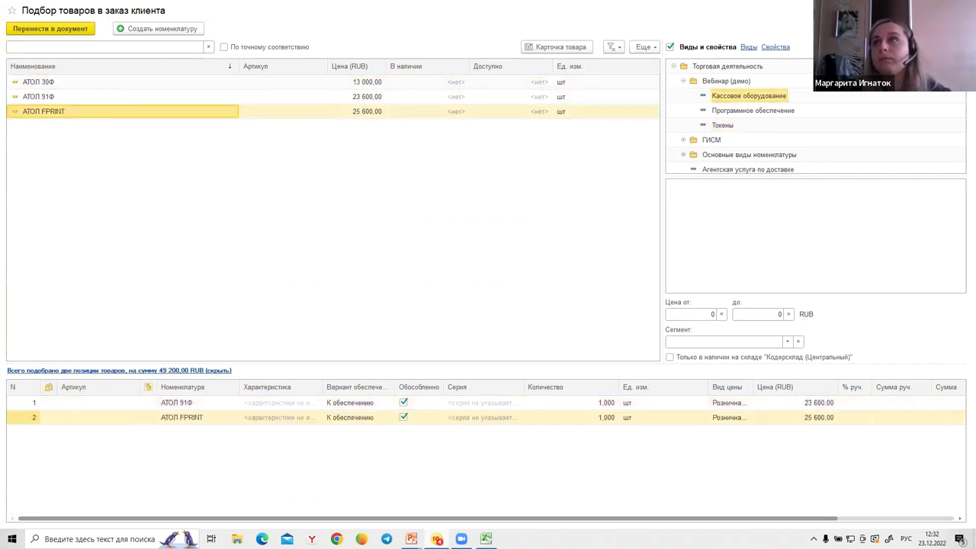
pyautogui.click(50, 28)
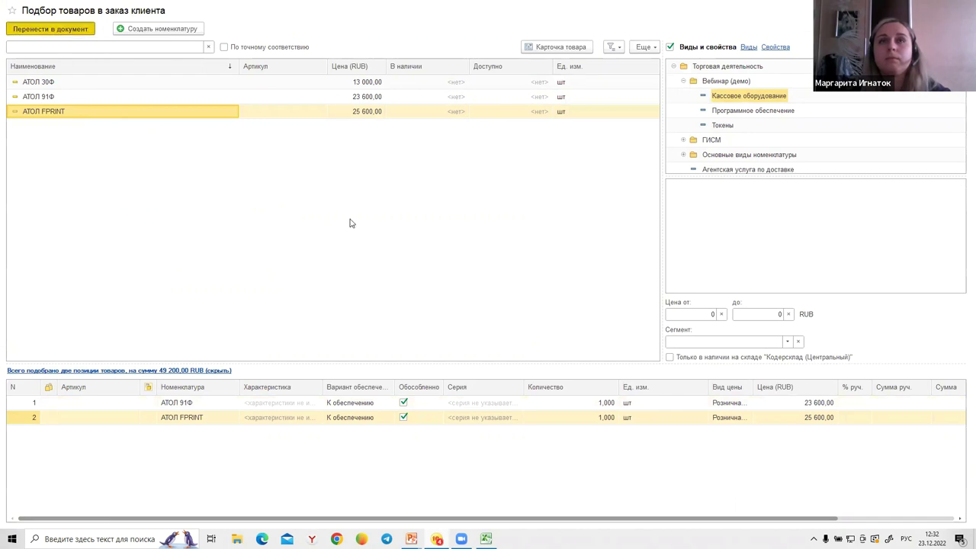
pyautogui.doubleClick(702, 173)
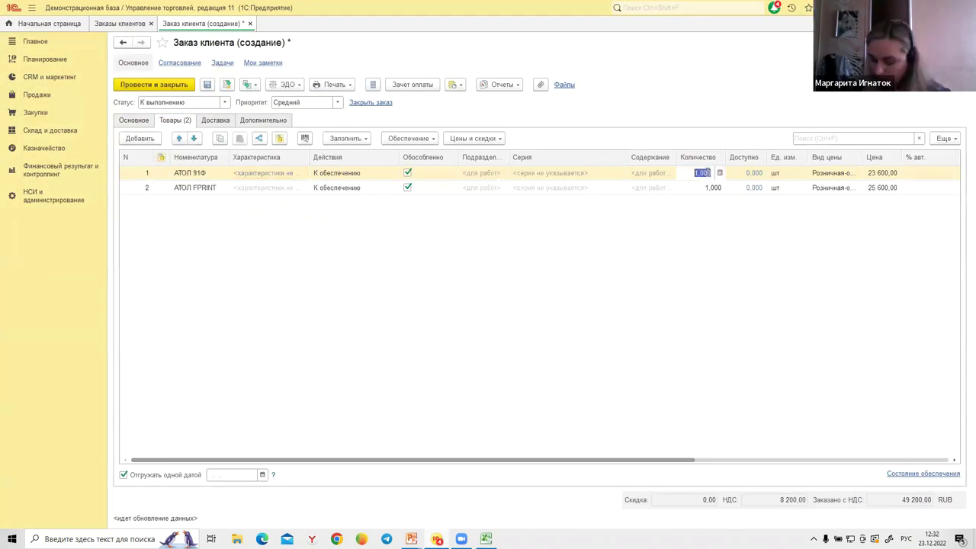
pyautogui.write('5')
pyautogui.press('Return')
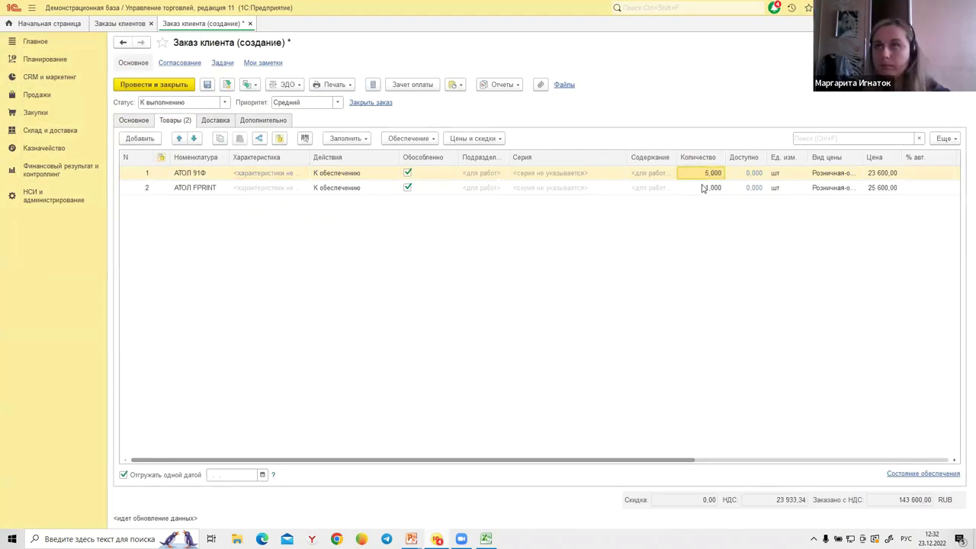
pyautogui.doubleClick(707, 175)
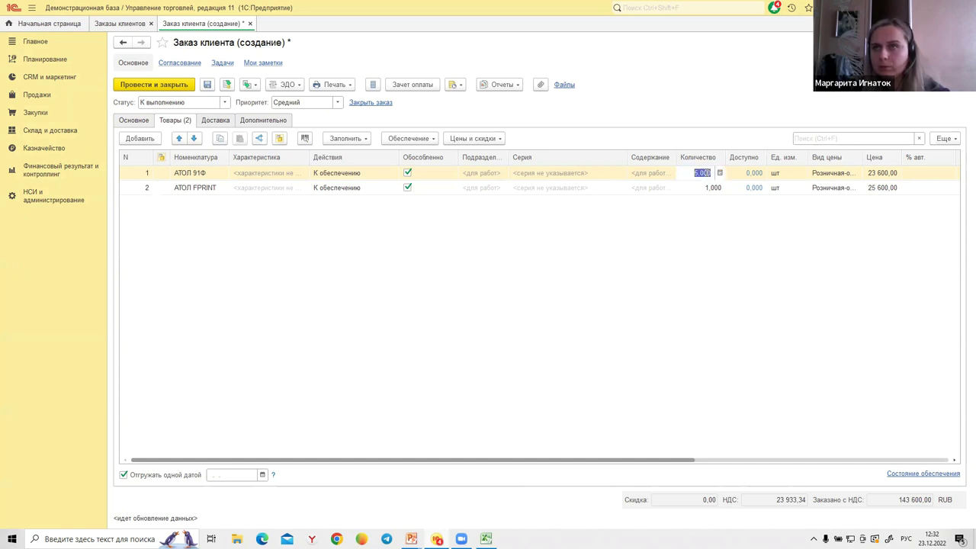
pyautogui.write('1')
pyautogui.press('Return')
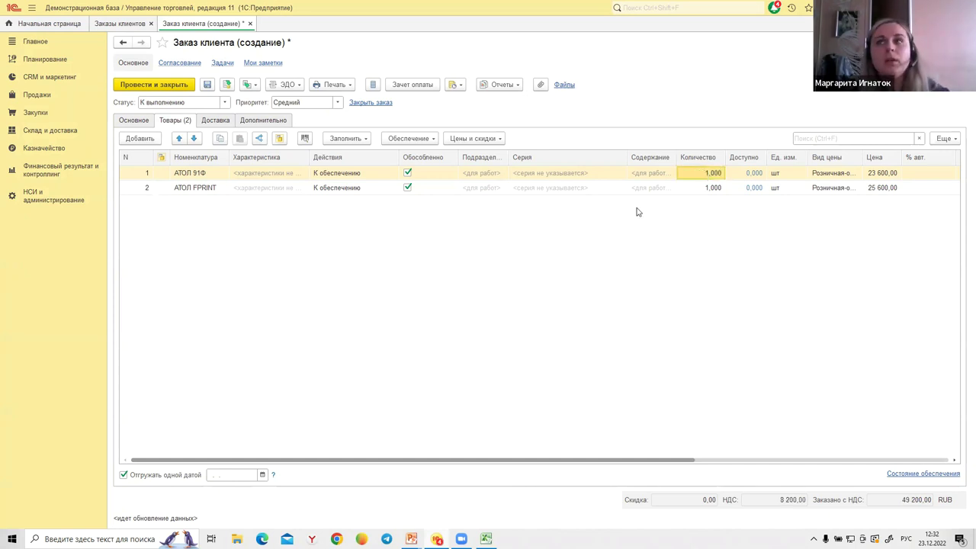
# Set the АТОЛ order's single shipping date to 27.12.2022, post the order and close it.
pyautogui.click(733, 190)
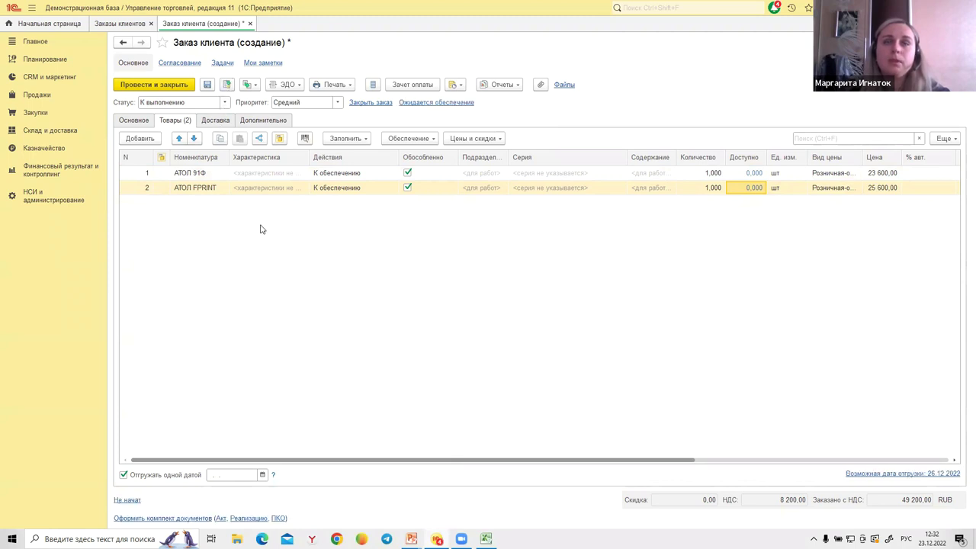
pyautogui.hotkey('ctrl', 's')
pyautogui.click(257, 476)
pyautogui.click(259, 477)
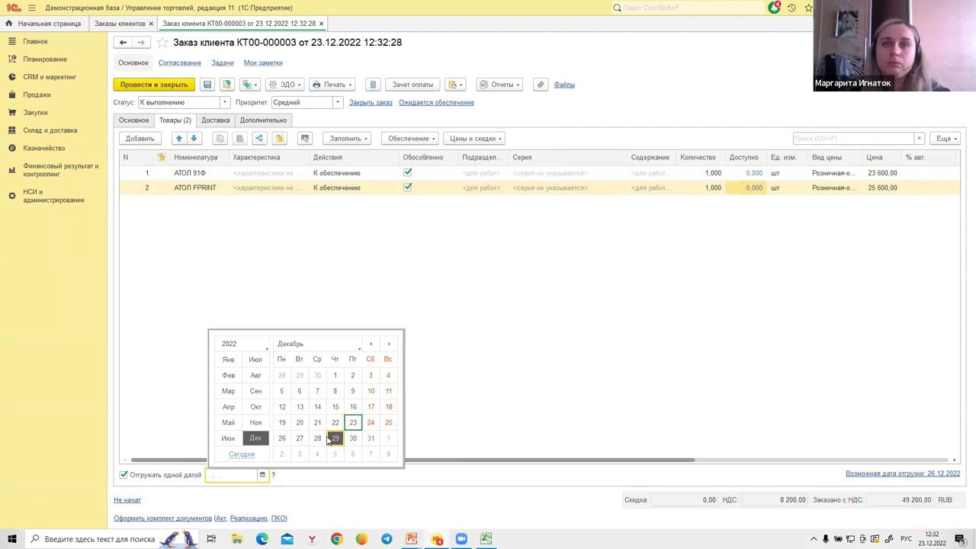
pyautogui.click(300, 437)
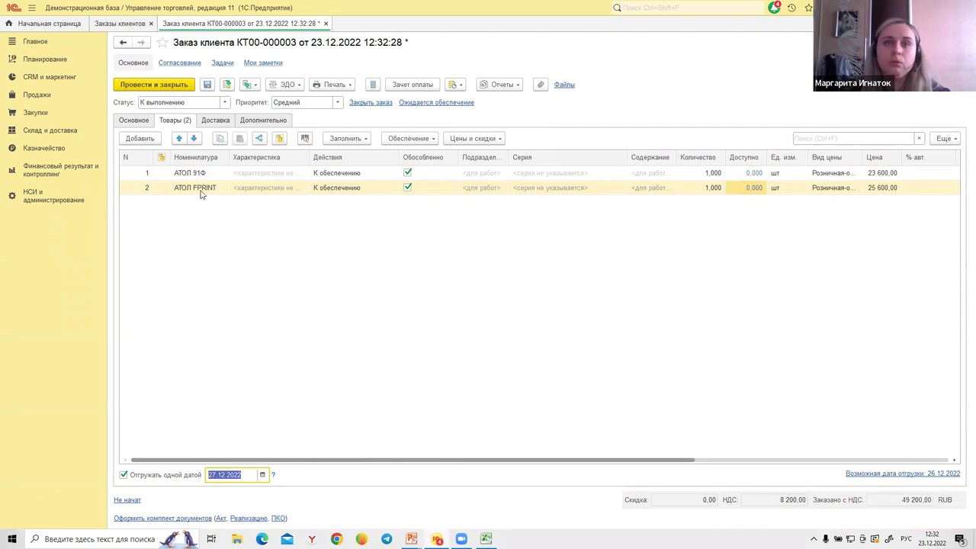
pyautogui.click(227, 84)
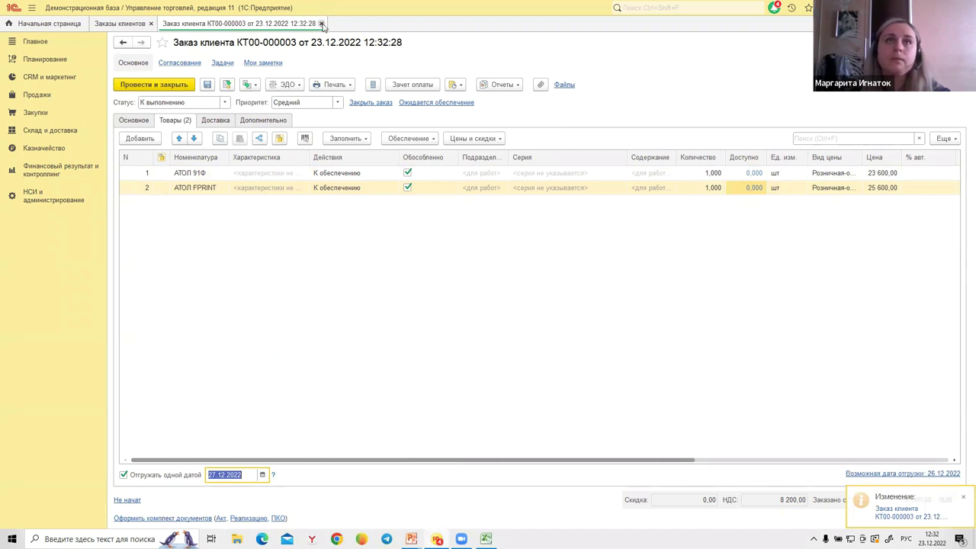
pyautogui.click(321, 24)
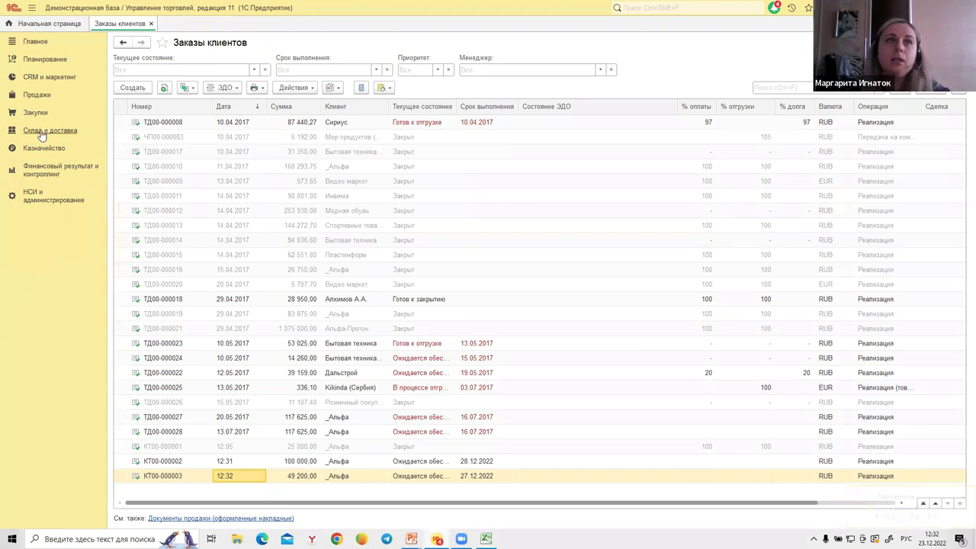
# Open Состояние обеспечения заказов and examine the supply state of the Рутокен order at Кодер-офис (Москва).
pyautogui.click(42, 132)
pyautogui.click(137, 163)
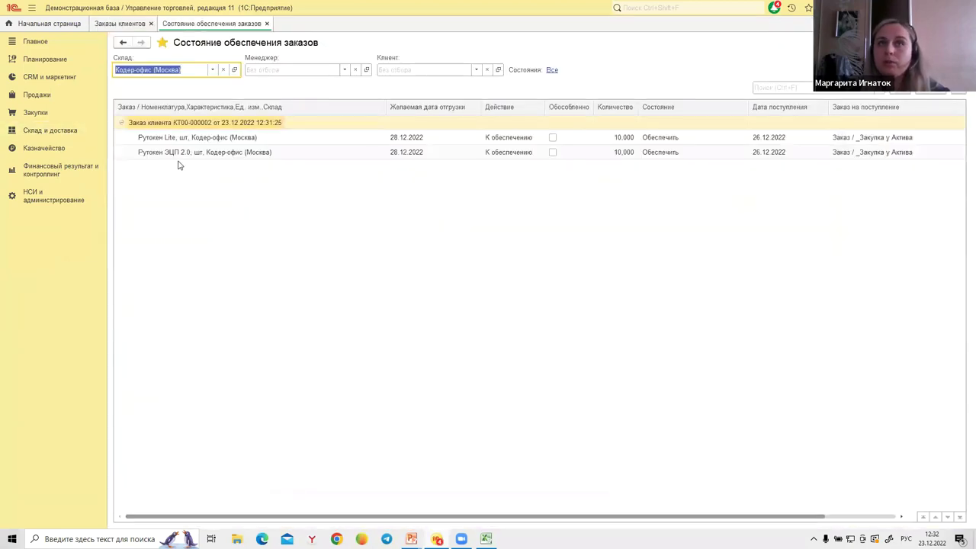
pyautogui.click(178, 123)
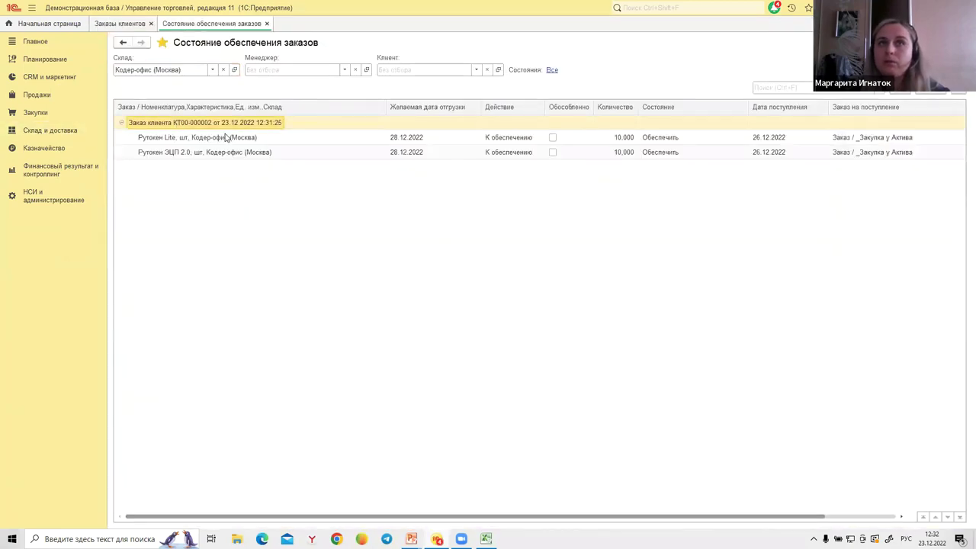
# Filter the order supply state by the warehouse Кодерсклад (Центральный), examine the АТОЛ lines and close the list.
pyautogui.click(213, 70)
pyautogui.press('Escape')
pyautogui.click(296, 191)
pyautogui.doubleClick(355, 235)
pyautogui.click(122, 123)
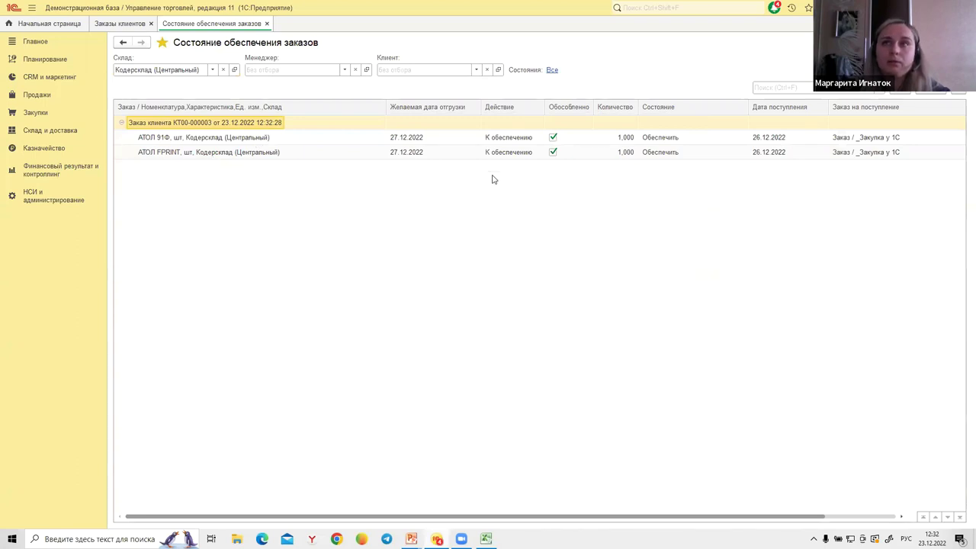
pyautogui.click(664, 152)
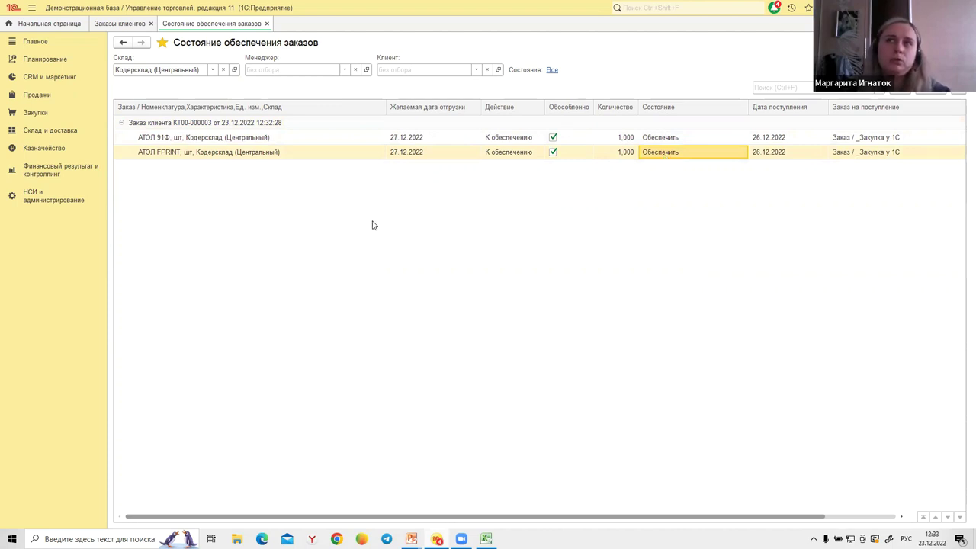
pyautogui.click(267, 23)
# Open the Рутокен customer order, examine the supply actions on its goods lines, and close it.
pyautogui.doubleClick(347, 462)
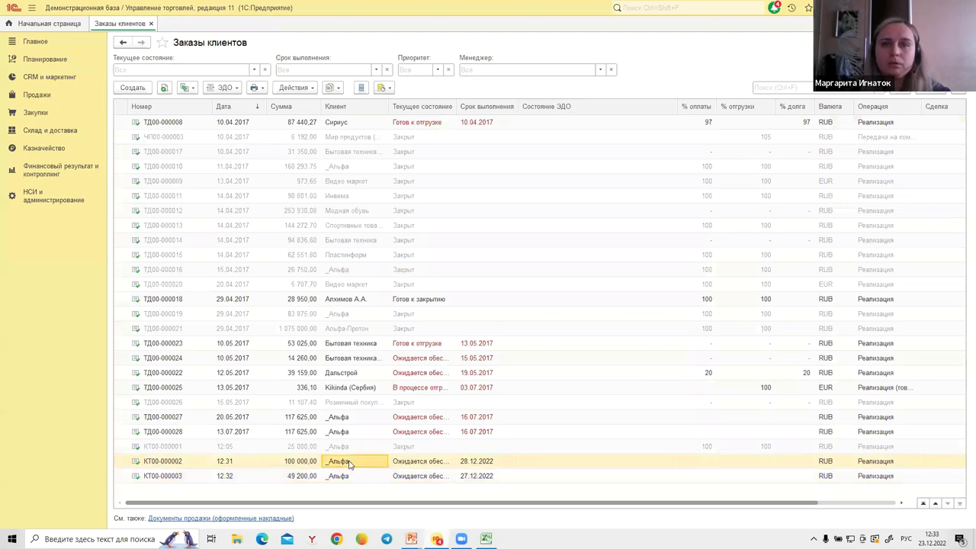
pyautogui.click(174, 121)
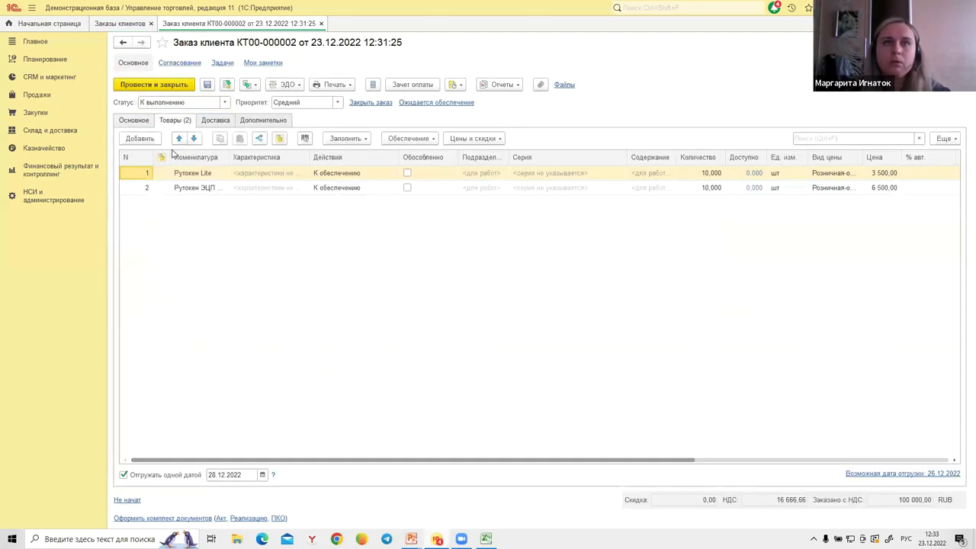
pyautogui.click(321, 23)
# Open the АТОЛ customer order and examine the supply action and Обособленно setting of its goods lines.
pyautogui.doubleClick(350, 476)
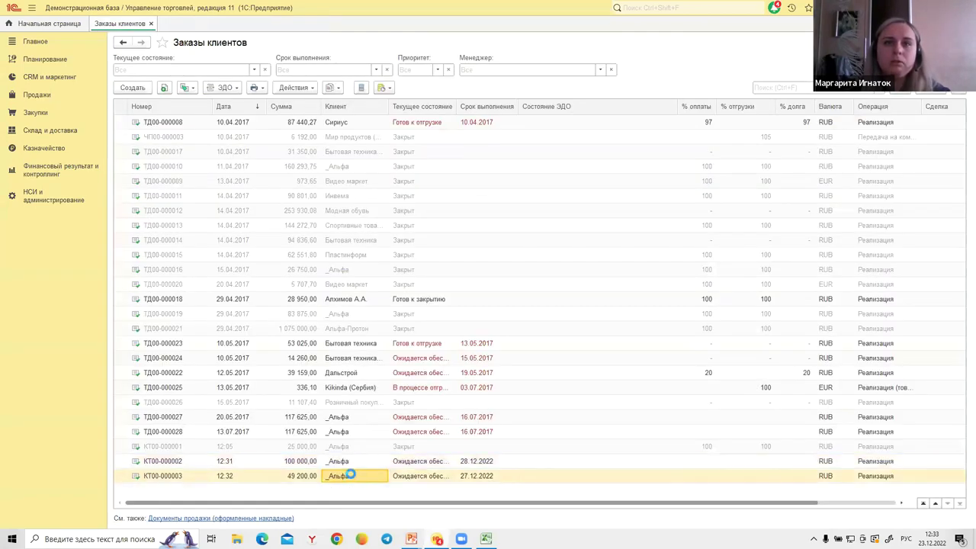
pyautogui.click(170, 120)
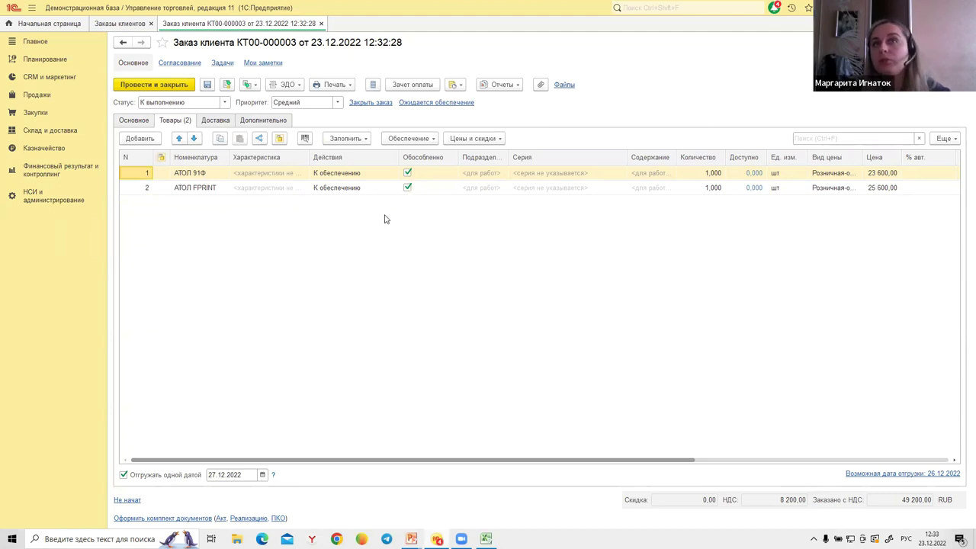
pyautogui.moveTo(231, 157); pyautogui.dragTo(241, 157)
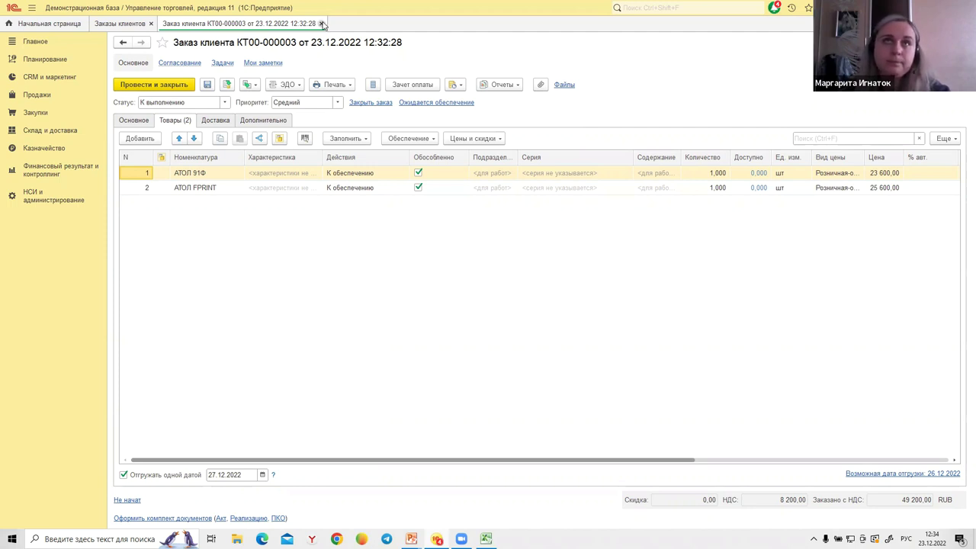
pyautogui.moveTo(323, 24); pyautogui.dragTo(396, 109)
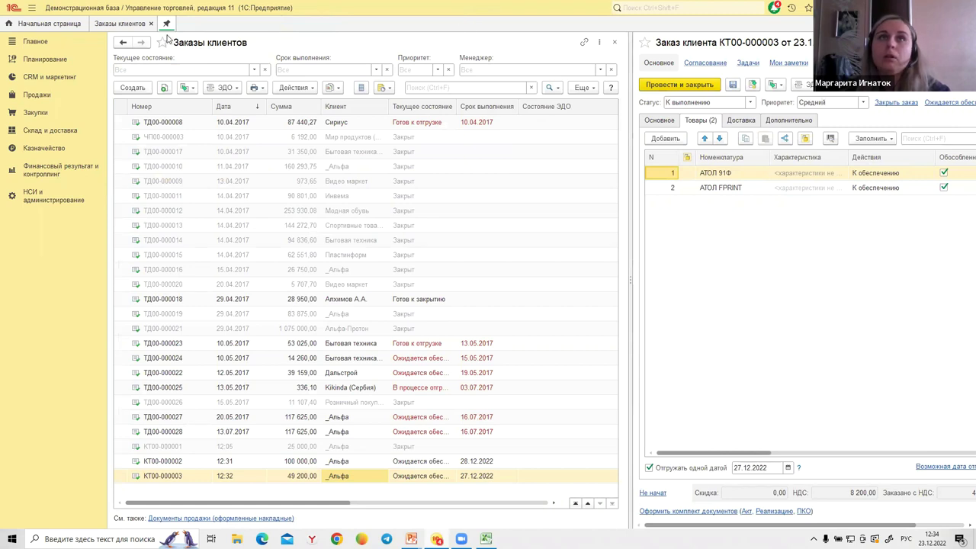
pyautogui.click(167, 23)
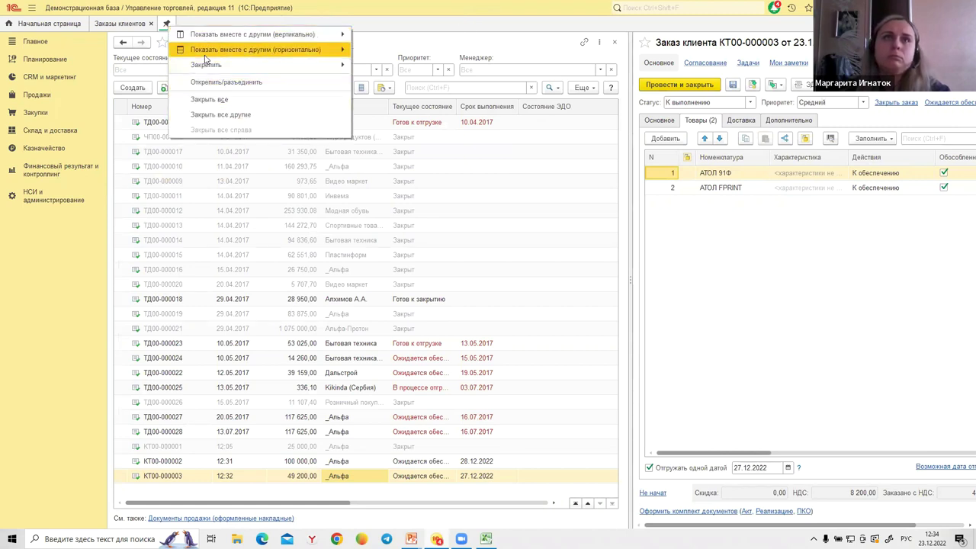
pyautogui.moveTo(204, 65)
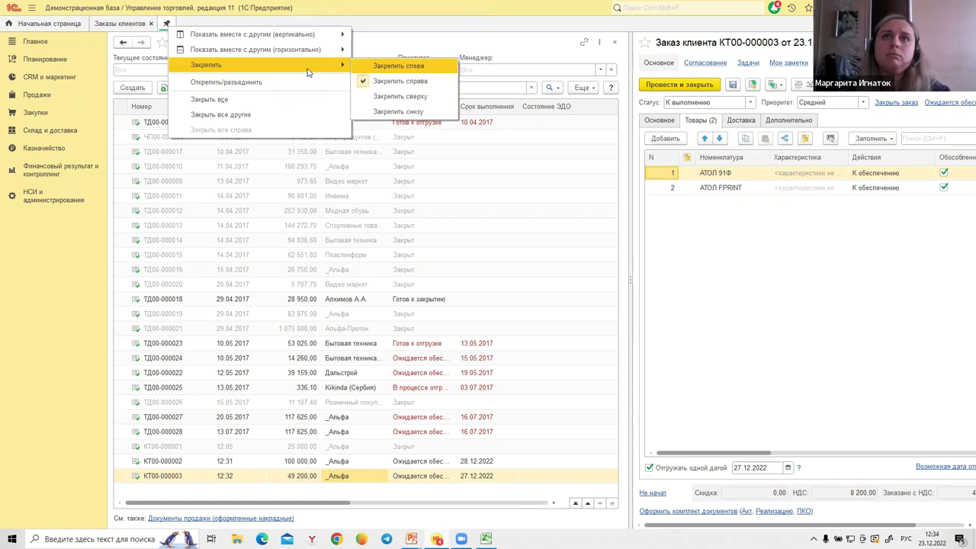
pyautogui.click(372, 66)
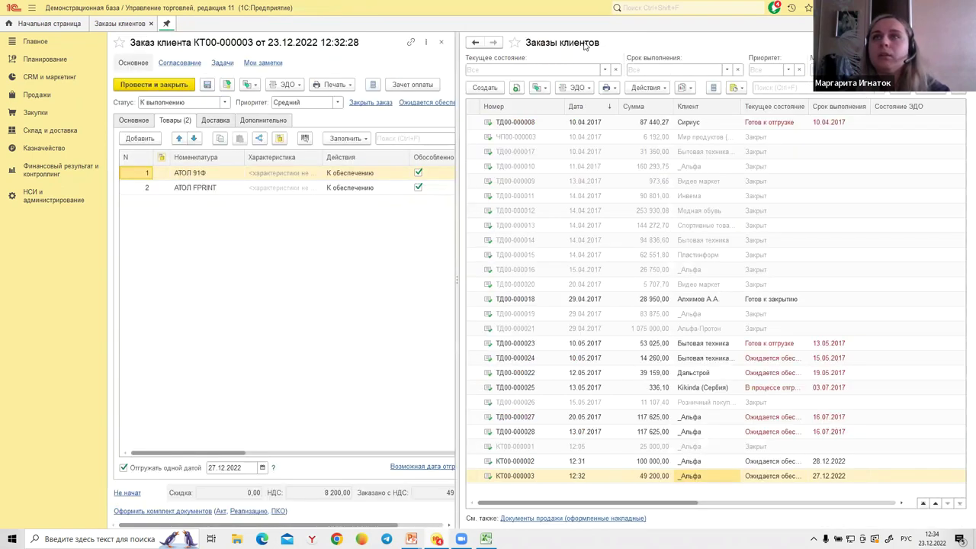
pyautogui.press('Escape')
pyautogui.moveTo(457, 55); pyautogui.dragTo(360, 5)
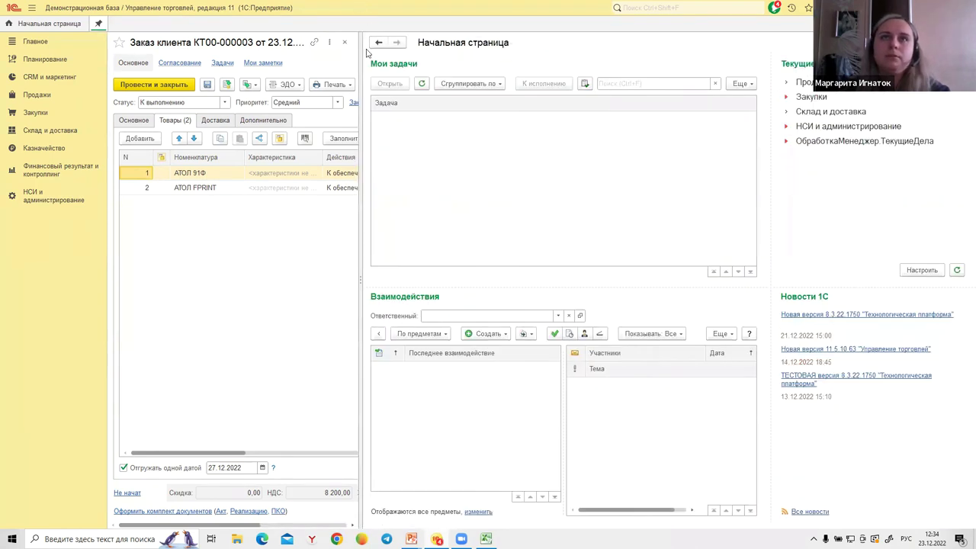
pyautogui.moveTo(358, 55); pyautogui.dragTo(531, 42)
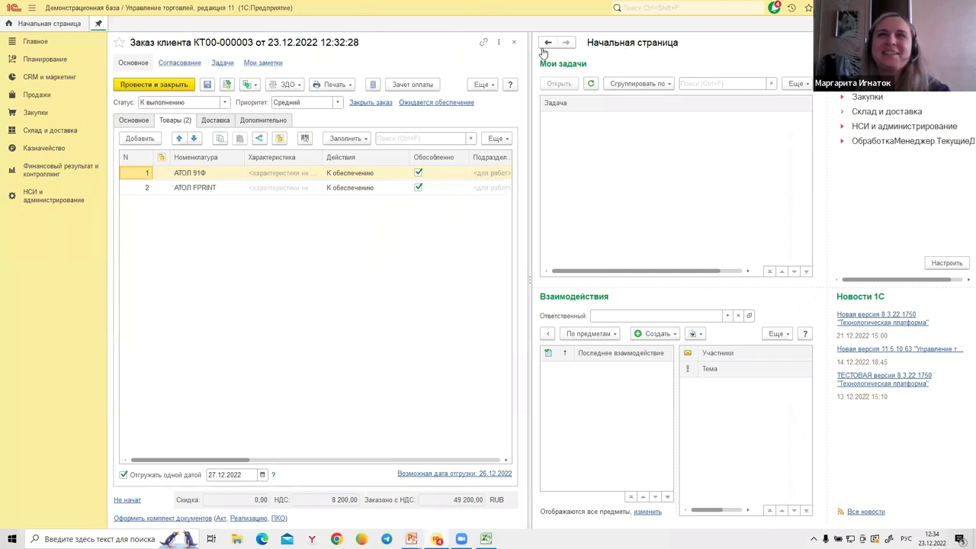
# Unpin the АТОЛ order from the side-by-side view and close it.
pyautogui.click(98, 25)
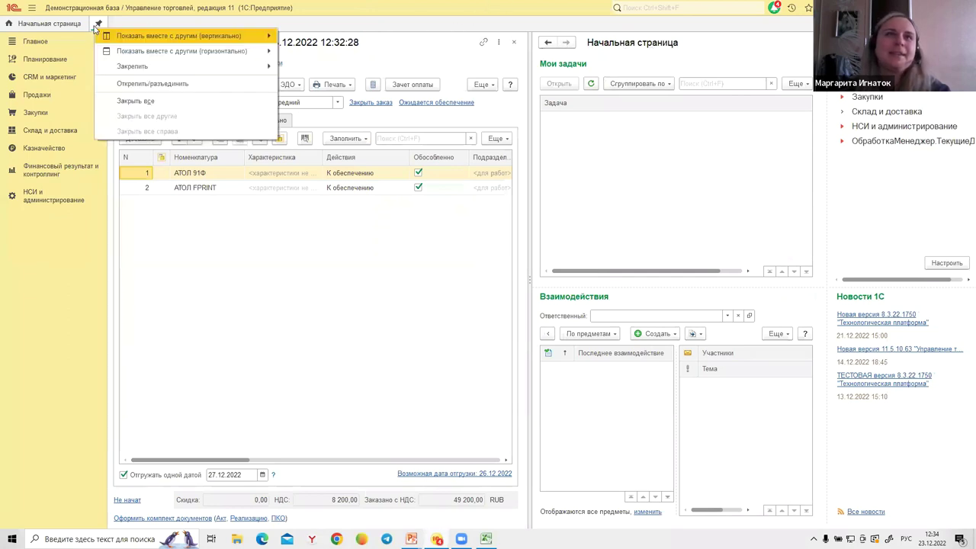
pyautogui.click(143, 83)
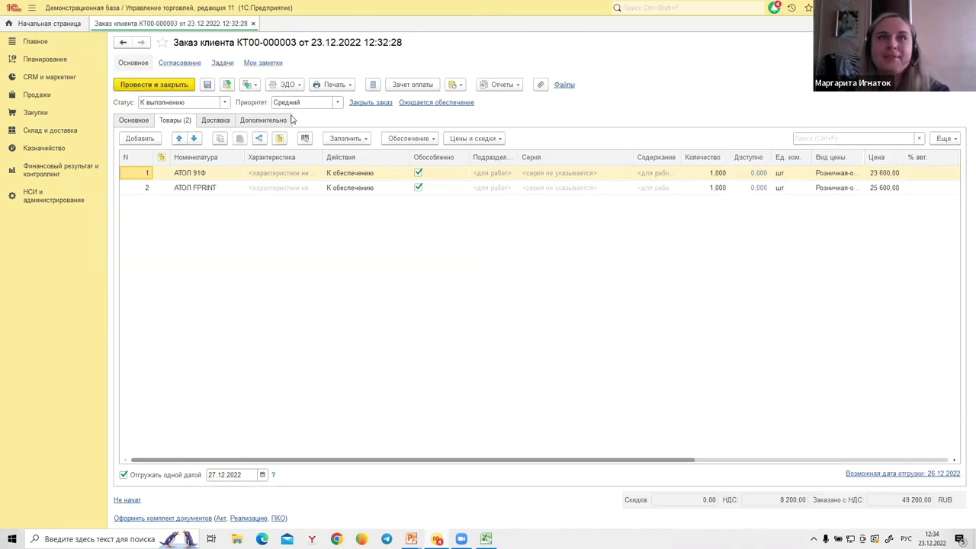
pyautogui.click(253, 24)
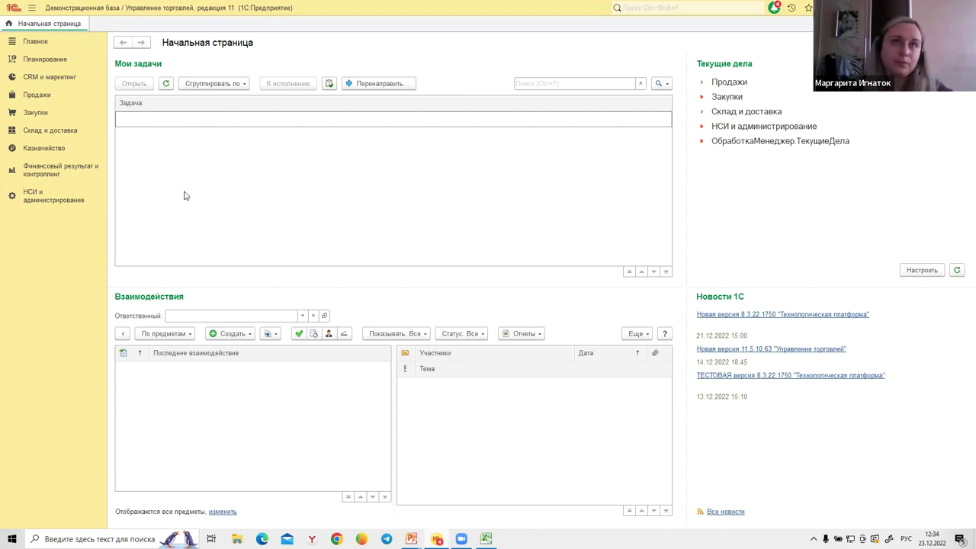
# Start Формирование заказов по потребностям for Кодерсклад (Центральный) and proceed with the _Закупка у 1С supply method to Поддержание запасов.
pyautogui.click(49, 131)
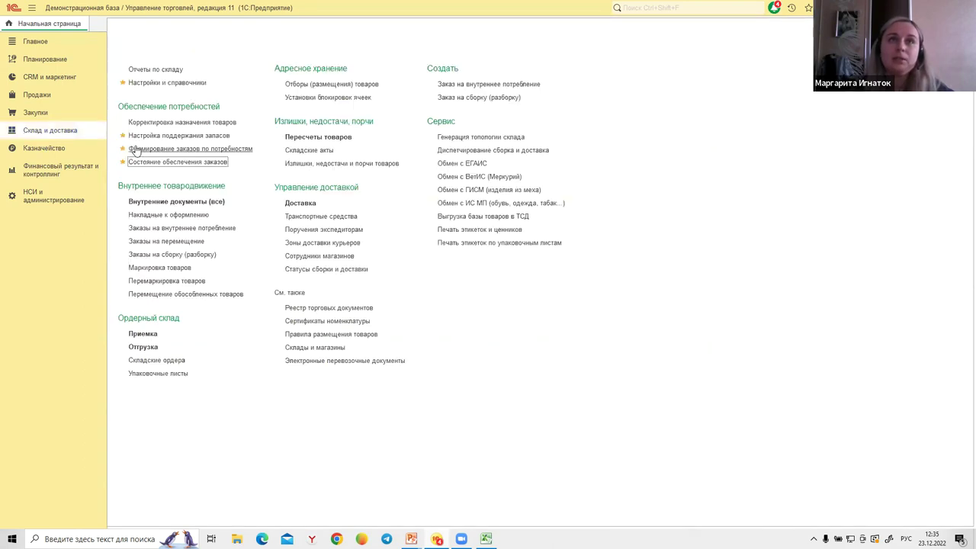
pyautogui.click(157, 149)
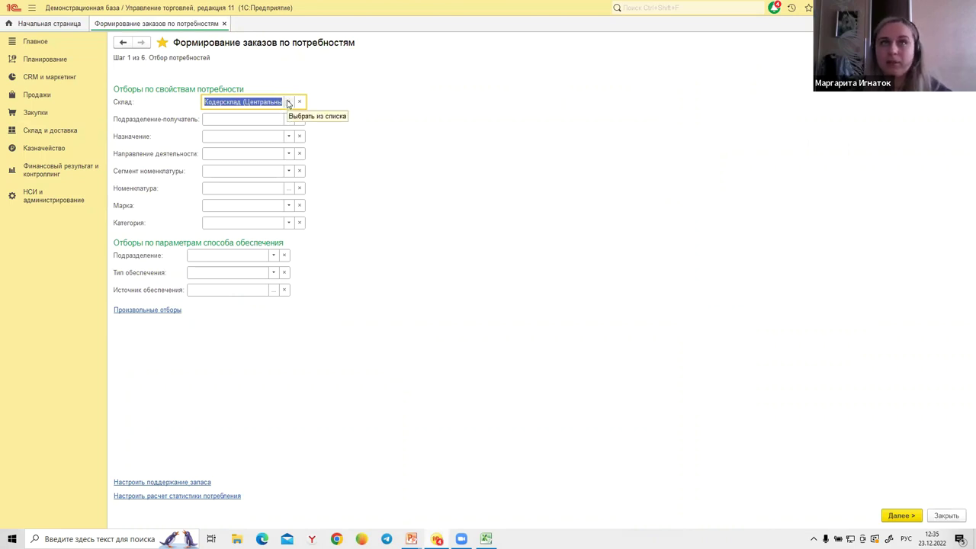
pyautogui.click(897, 515)
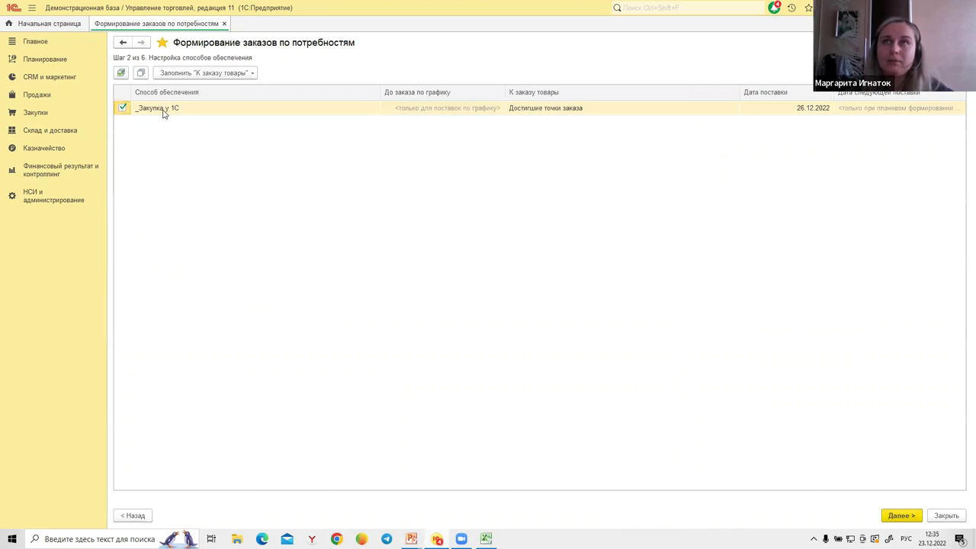
pyautogui.click(163, 113)
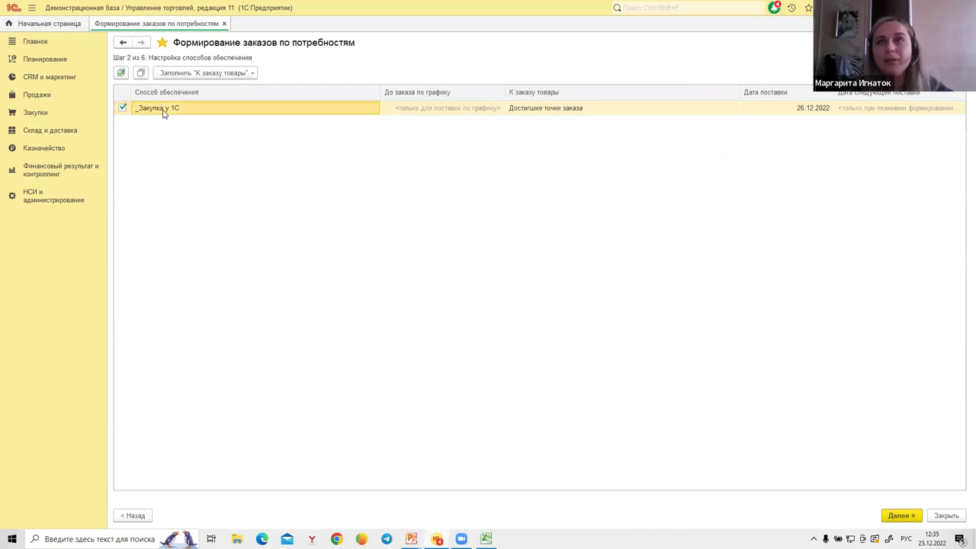
pyautogui.click(900, 517)
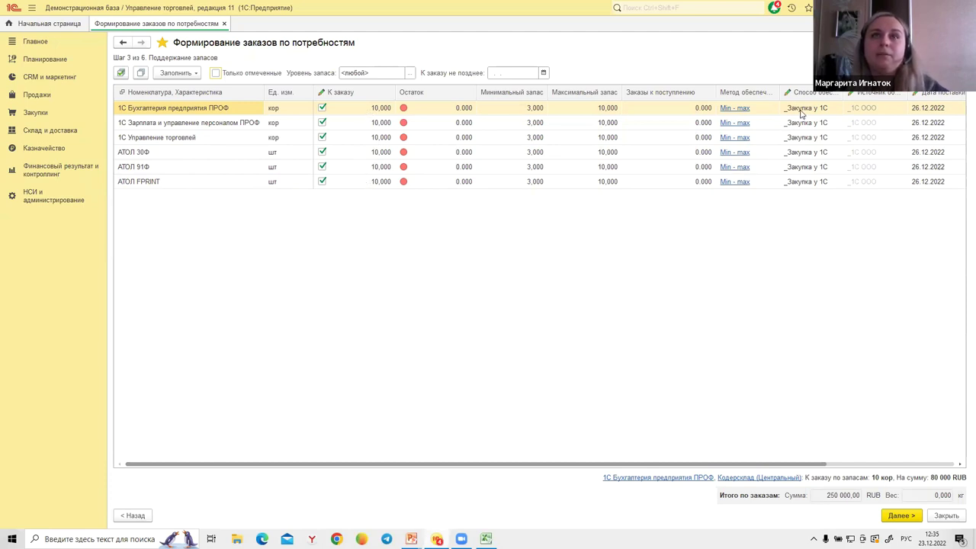
# Examine the АТОЛ 30Ф, АТОЛ 91Ф and АТОЛ FPRINT lines and the supply method assigned to them.
pyautogui.click(174, 154)
pyautogui.click(170, 168)
pyautogui.click(170, 183)
pyautogui.click(152, 155)
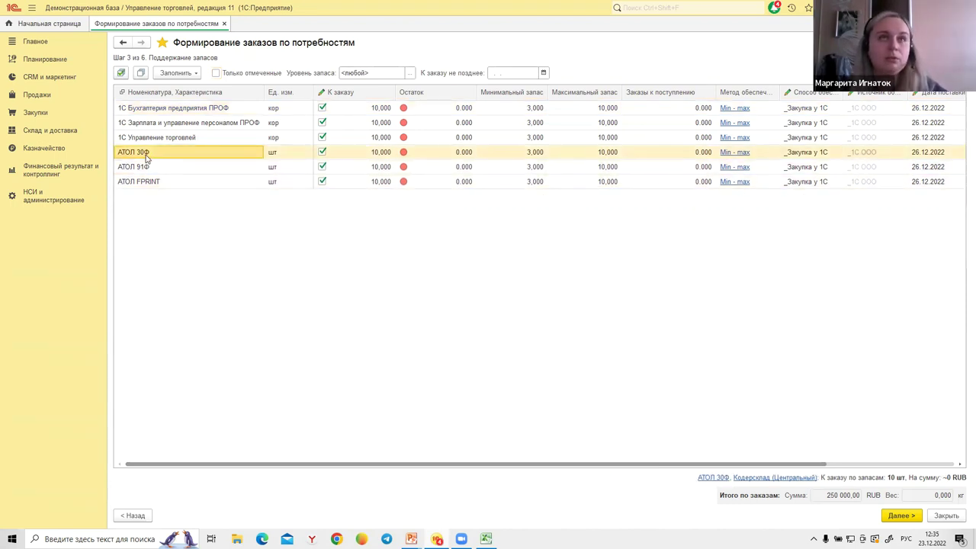
pyautogui.click(810, 156)
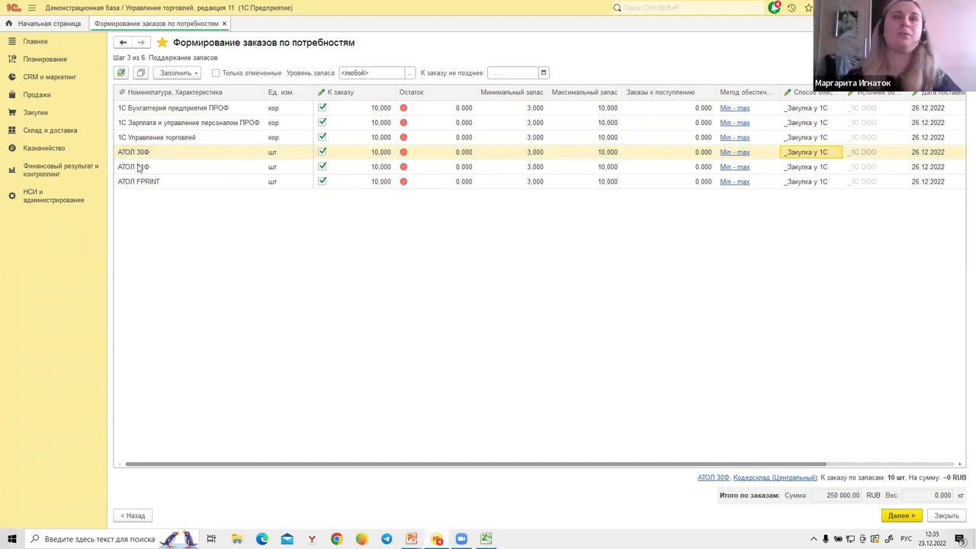
# Open the Номенклатура catalog, look at the Кассовое оборудование items and close the catalog.
pyautogui.click(42, 197)
pyautogui.click(155, 161)
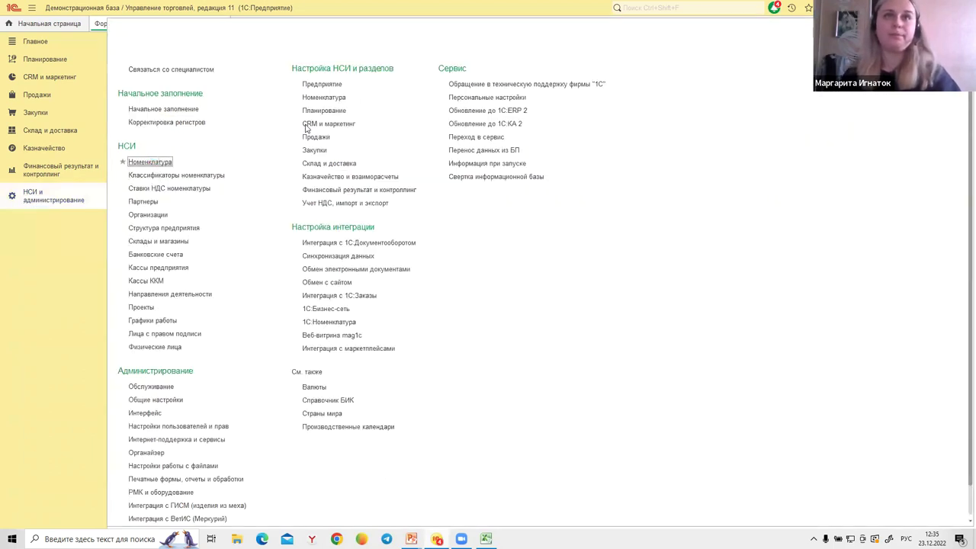
pyautogui.click(248, 114)
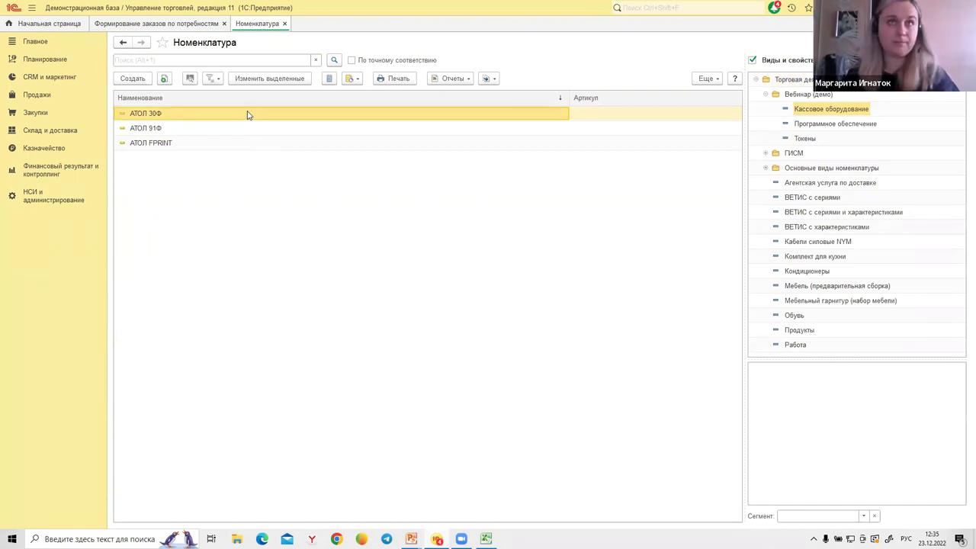
pyautogui.click(285, 23)
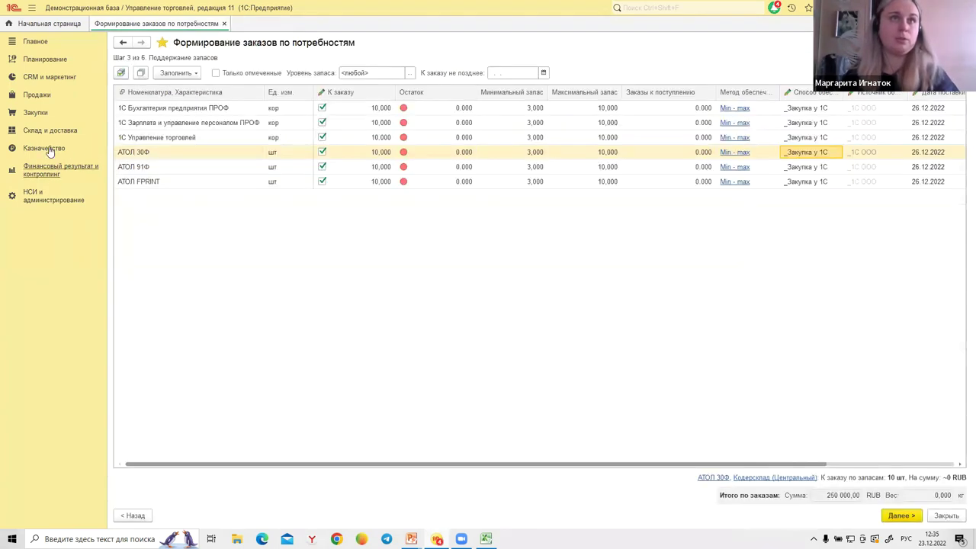
# Open the НСИ и администрирование section to find the item reference data.
pyautogui.click(47, 197)
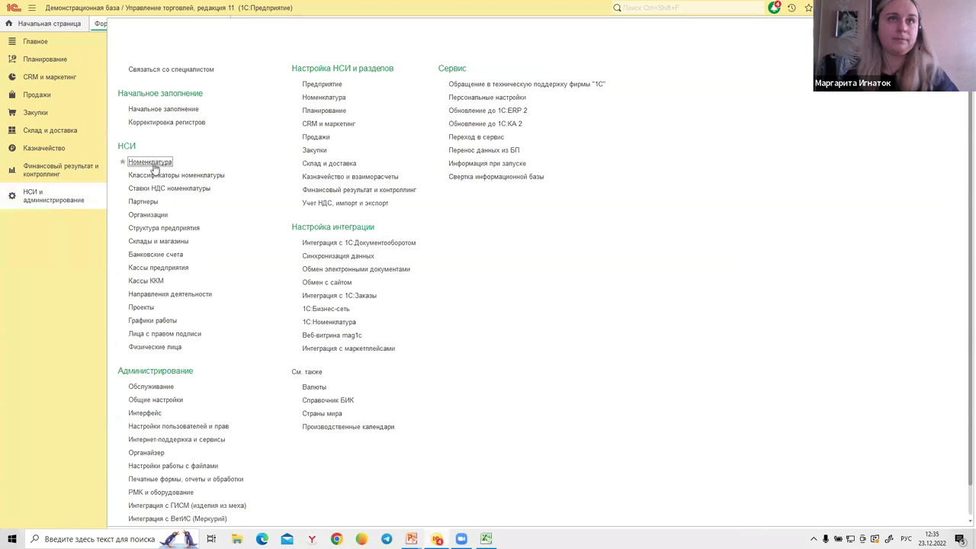
# Open the supply-method settings of the "Кодерсклад (Центральный)" warehouse from the "Оптовые склады" group.
pyautogui.click(158, 241)
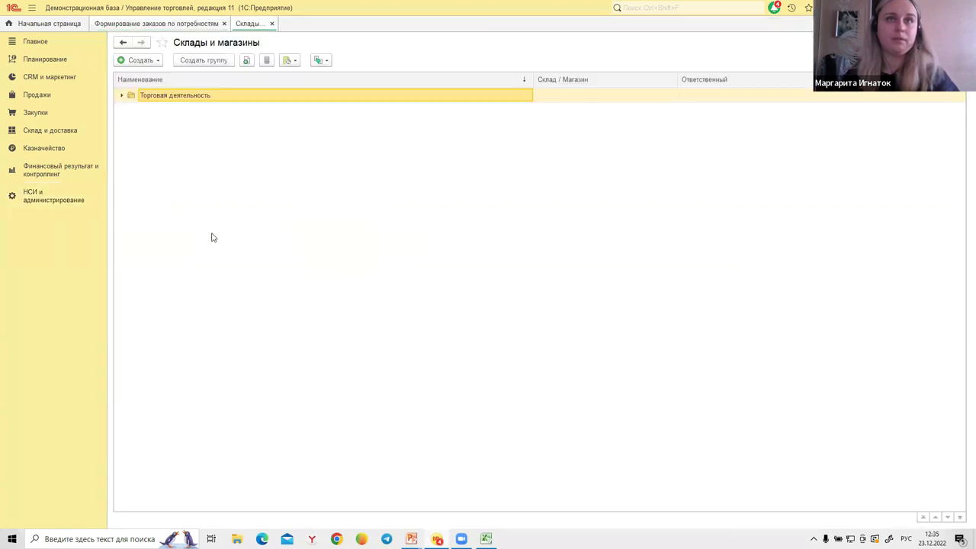
pyautogui.click(122, 95)
pyautogui.click(132, 110)
pyautogui.doubleClick(199, 156)
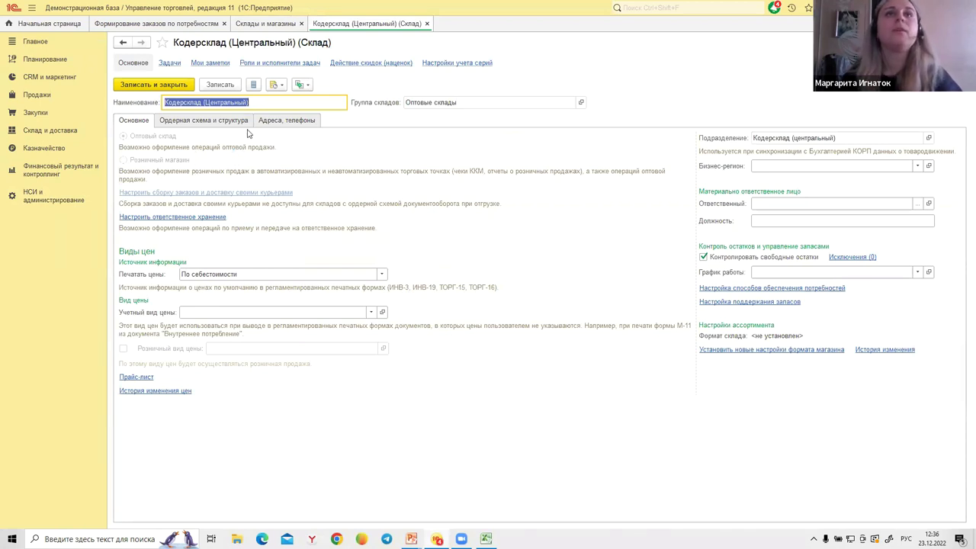
pyautogui.click(760, 290)
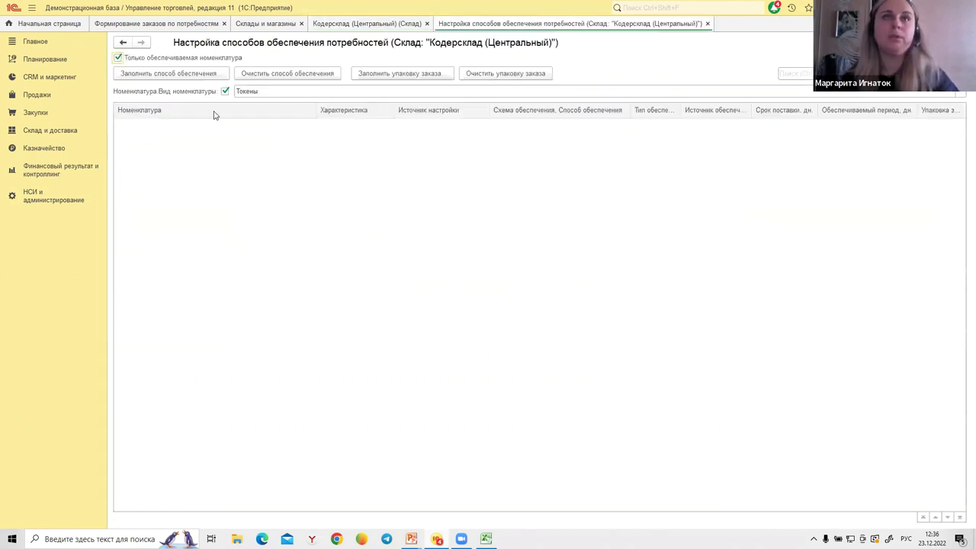
# Remove the item-kind filter and assign the supply method "_Закупка у Атола" to АТОЛ FPRINT, АТОЛ 30Ф and АТОЛ 91Ф.
pyautogui.click(224, 91)
pyautogui.click(173, 128)
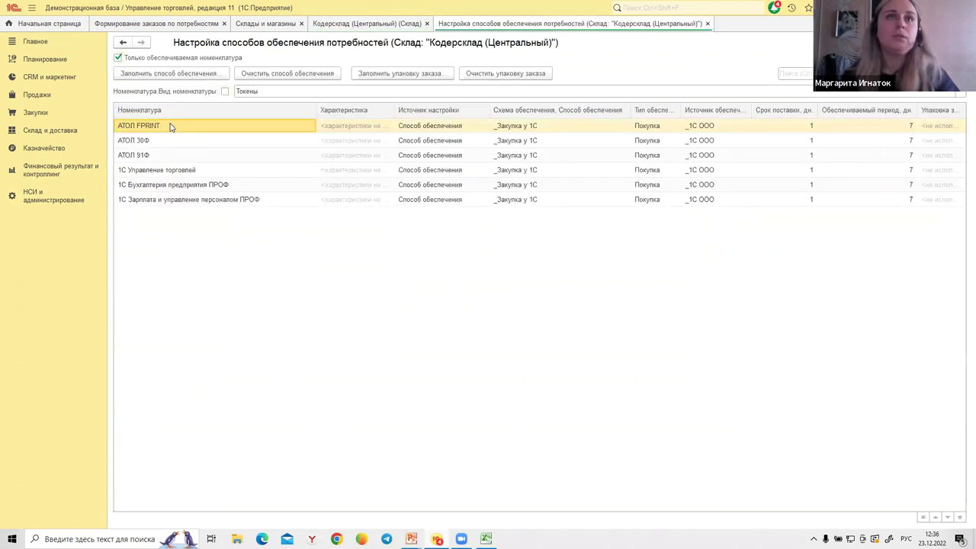
pyautogui.click(554, 130)
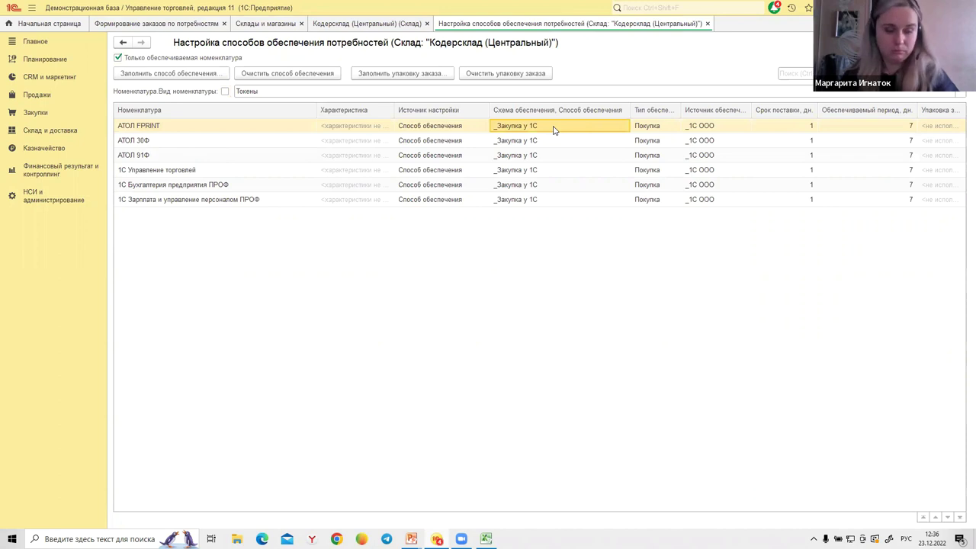
pyautogui.keyDown('shift'); pyautogui.click(547, 159); pyautogui.keyUp('shift')
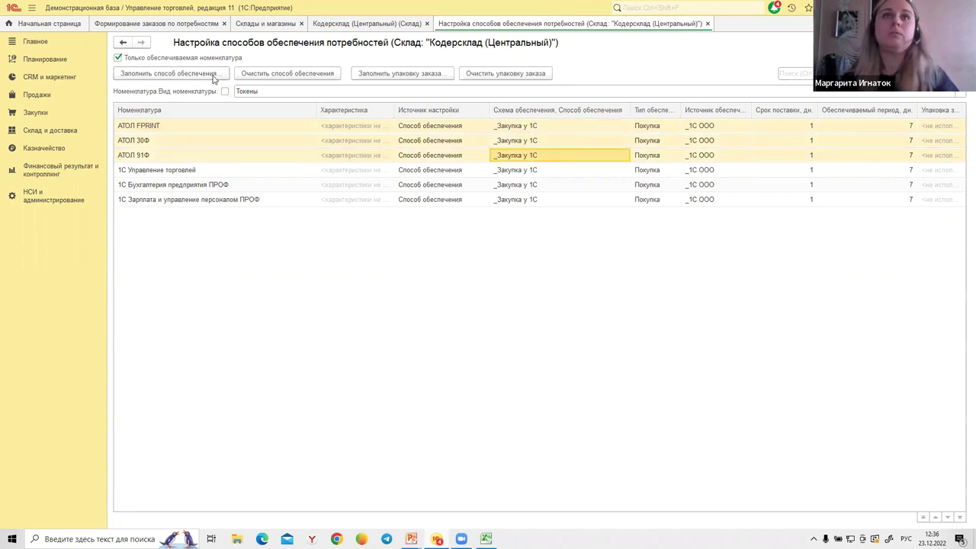
pyautogui.click(216, 76)
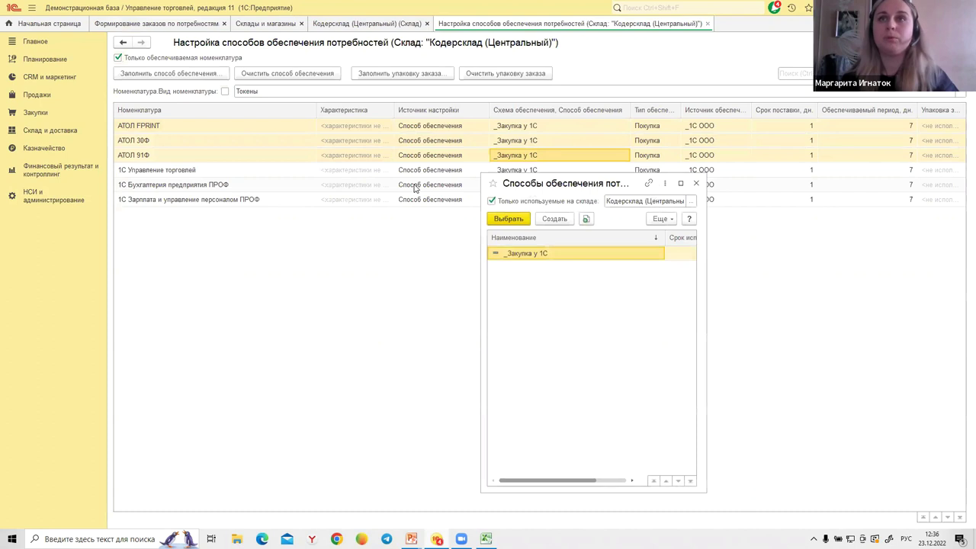
pyautogui.click(492, 200)
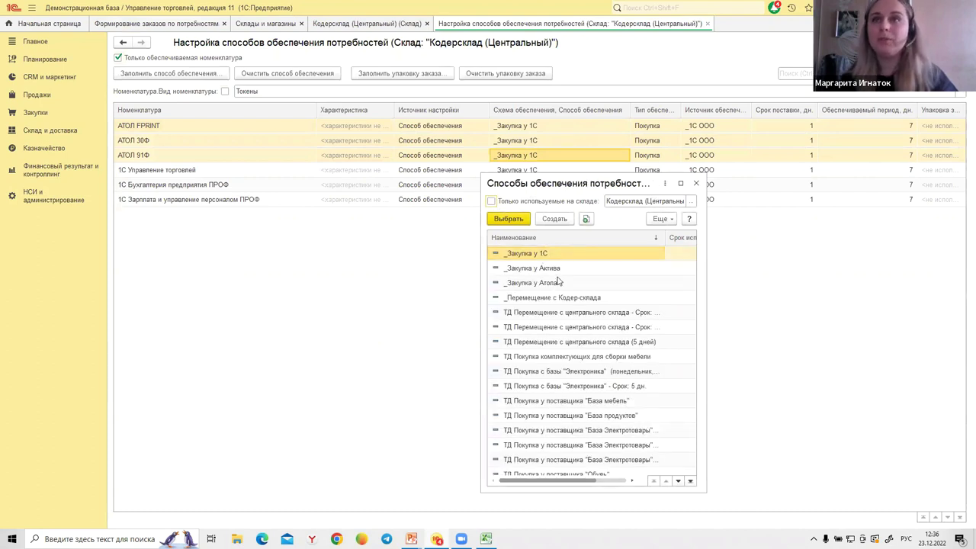
pyautogui.doubleClick(550, 283)
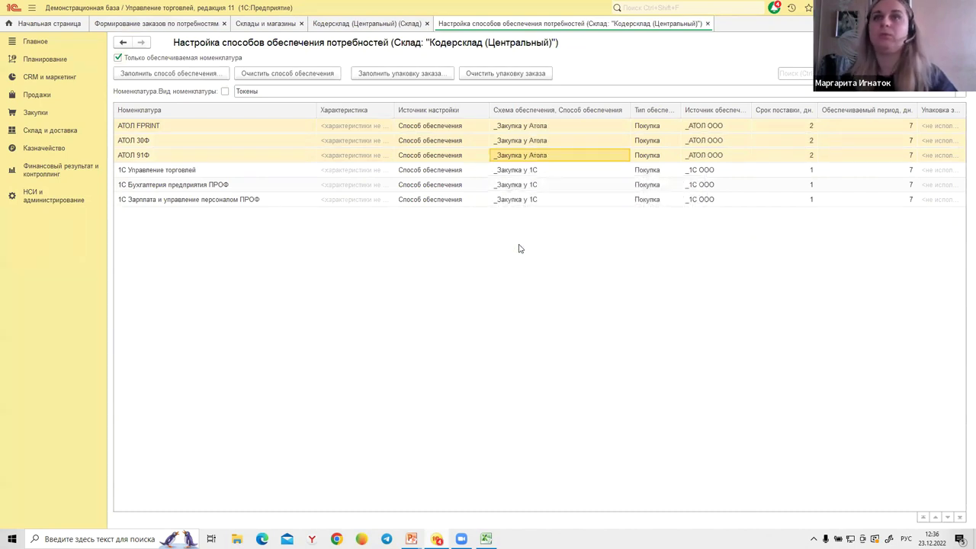
# Check the supply methods of the three 1С items, and close the settings and the warehouse card.
pyautogui.click(539, 175)
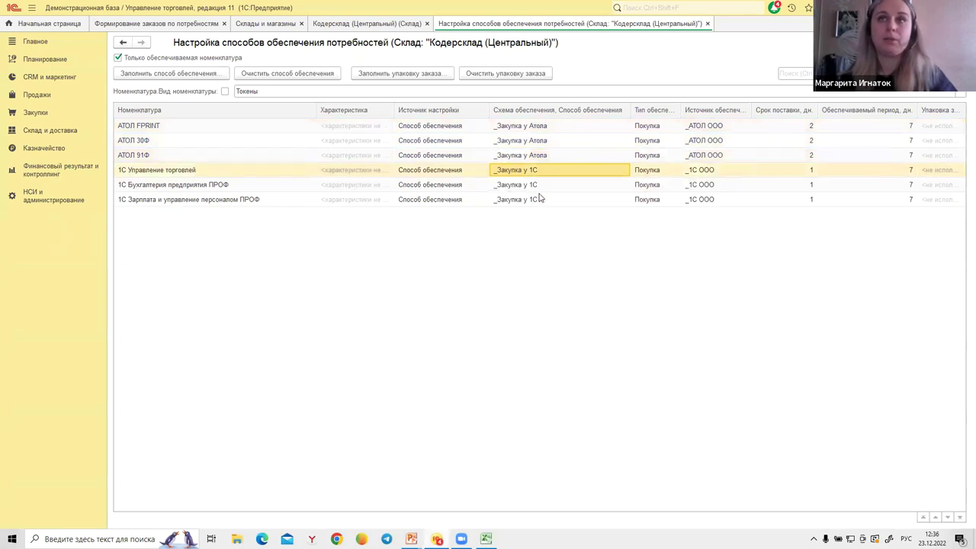
pyautogui.click(539, 187)
pyautogui.click(539, 195)
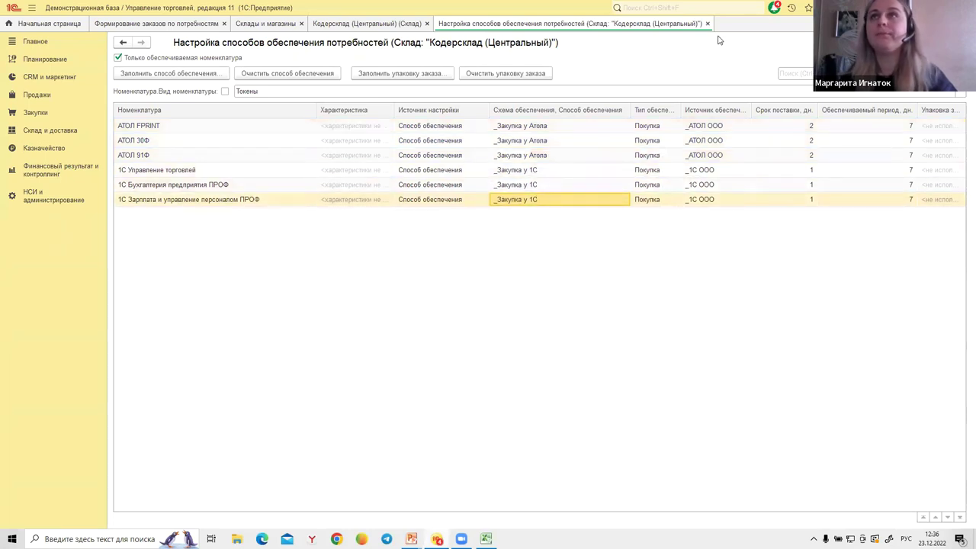
pyautogui.click(708, 24)
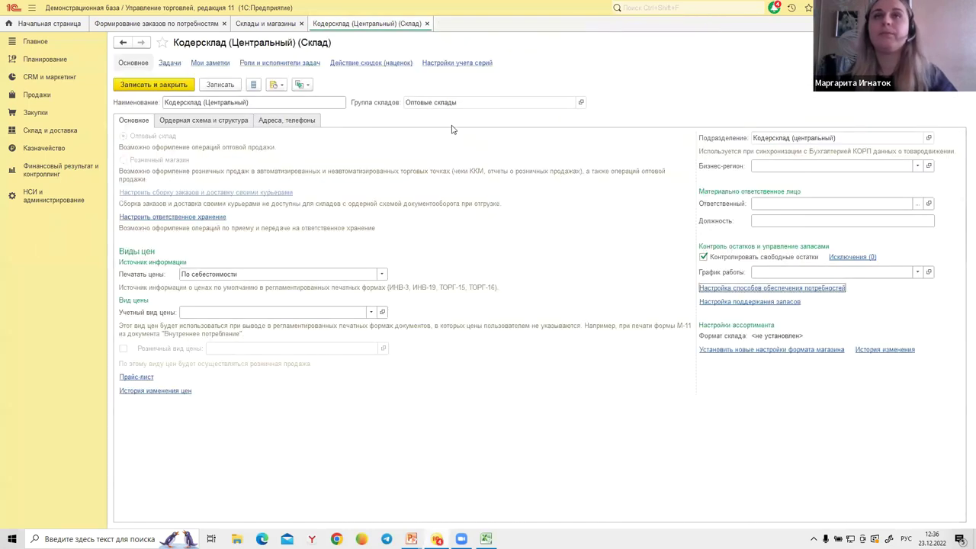
pyautogui.click(427, 24)
# Close the already open order-generation form and start "Формирование заказов по потребностям" again.
pyautogui.click(169, 25)
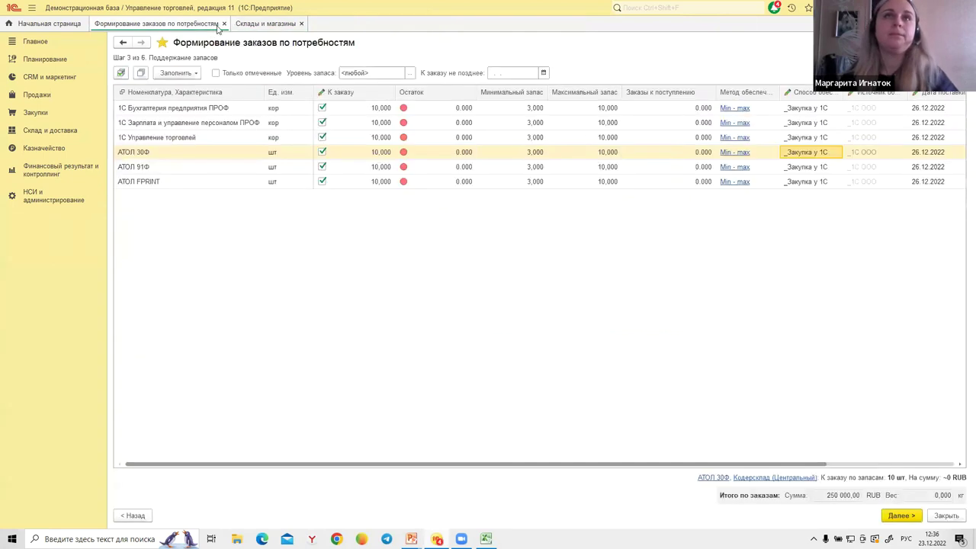
pyautogui.click(445, 290)
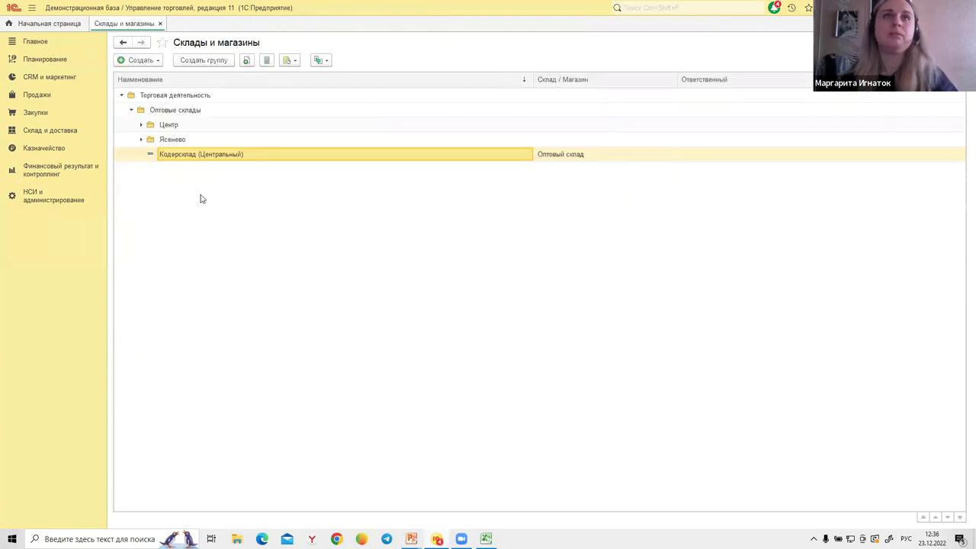
pyautogui.click(39, 130)
pyautogui.click(187, 150)
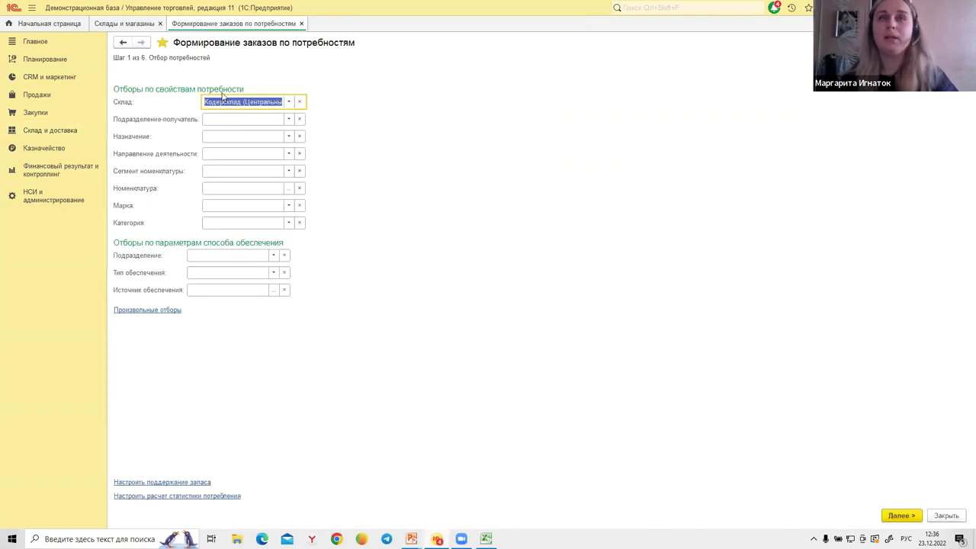
# Keep the warehouse filter and both supply methods, and advance the order generation to the stock maintenance stage.
pyautogui.click(900, 515)
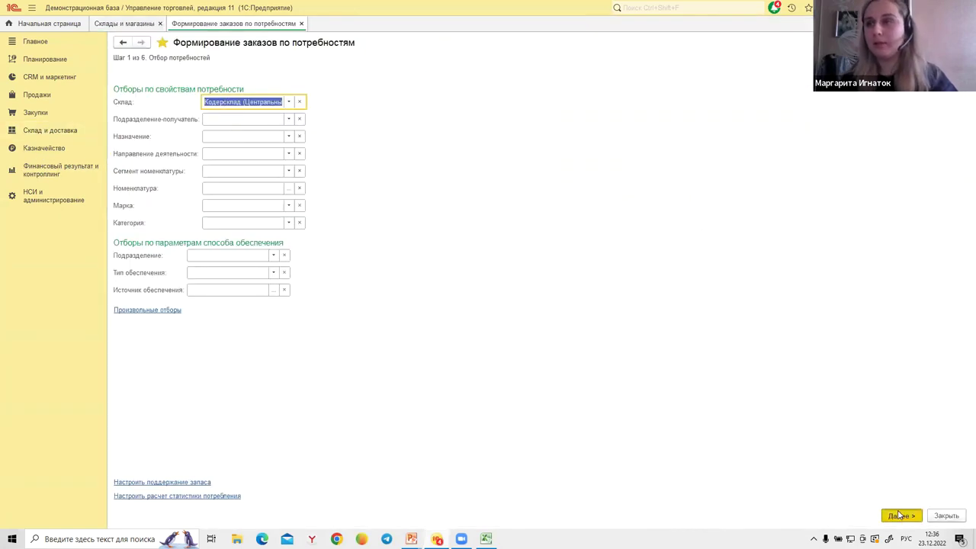
pyautogui.click(177, 126)
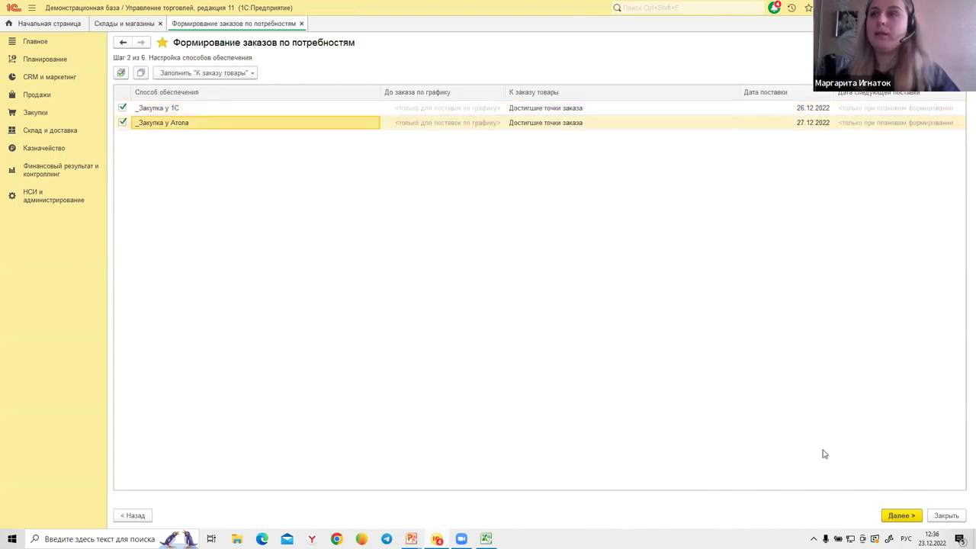
pyautogui.click(897, 516)
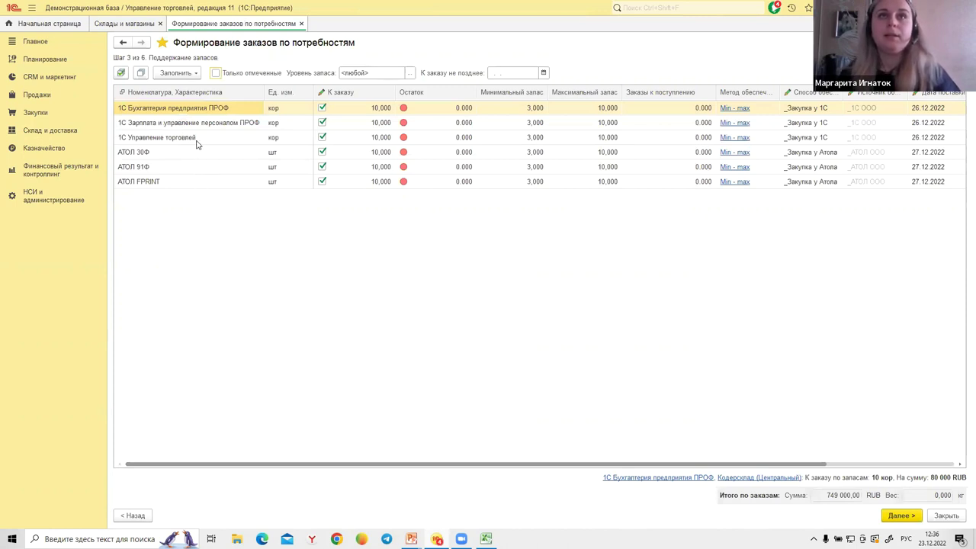
# Examine the supply methods and quantities to order for the 1С and АТОЛ items.
pyautogui.click(805, 108)
pyautogui.click(806, 123)
pyautogui.click(807, 137)
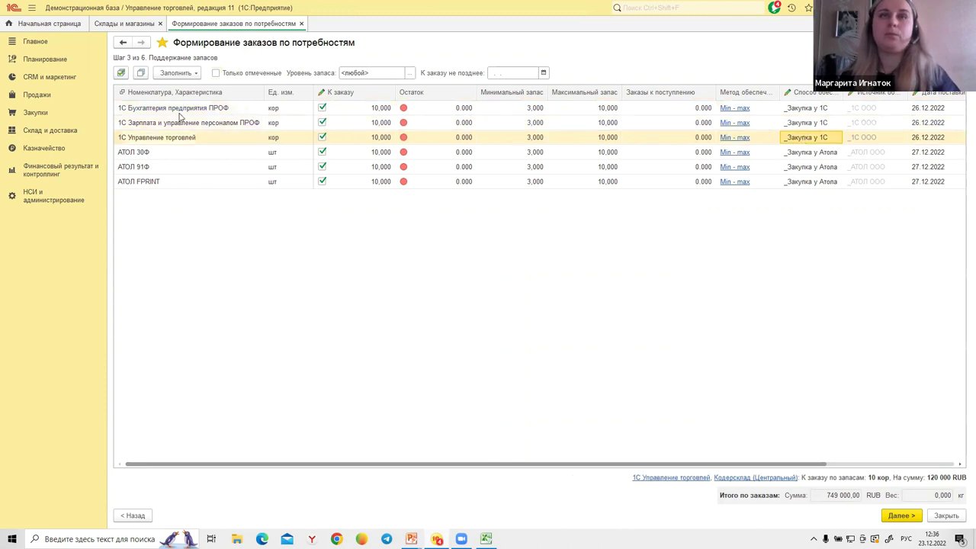
pyautogui.click(822, 155)
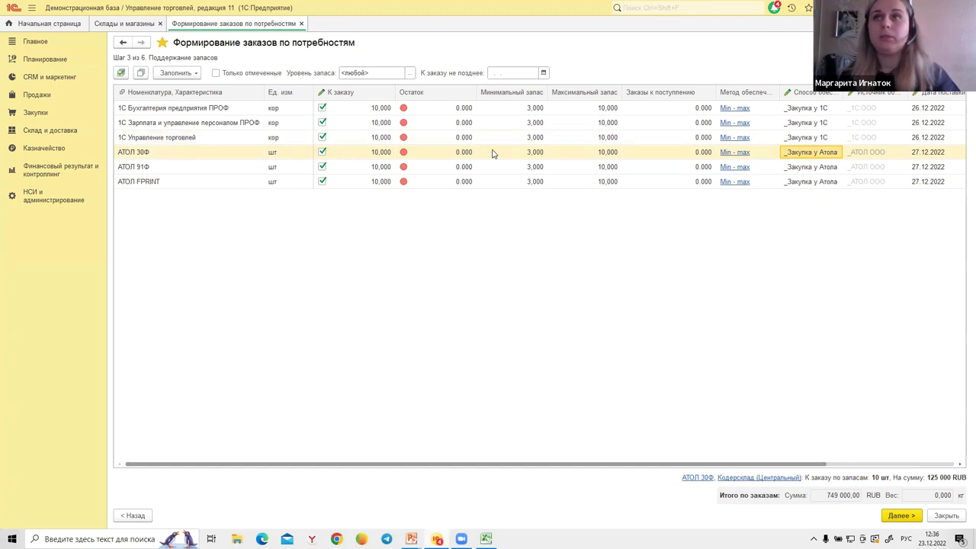
pyautogui.click(380, 112)
pyautogui.click(381, 123)
pyautogui.click(381, 139)
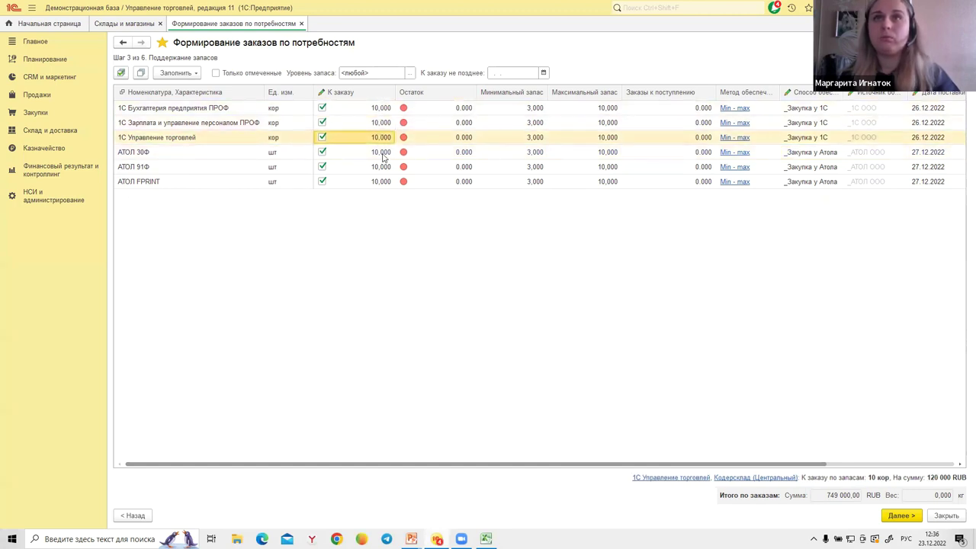
pyautogui.click(383, 157)
pyautogui.click(385, 171)
# Examine the minimum stock, maximum stock and current balance of the listed items.
pyautogui.click(524, 108)
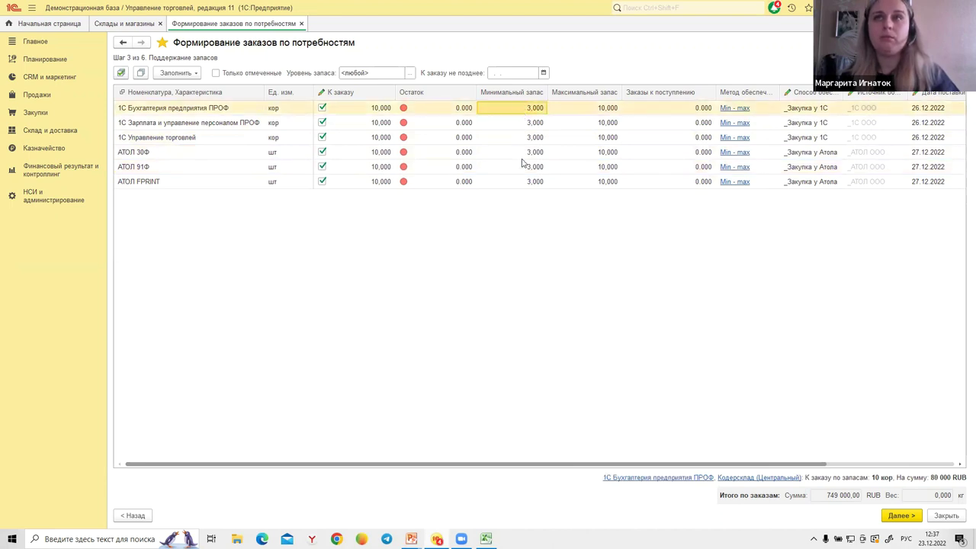
pyautogui.click(585, 110)
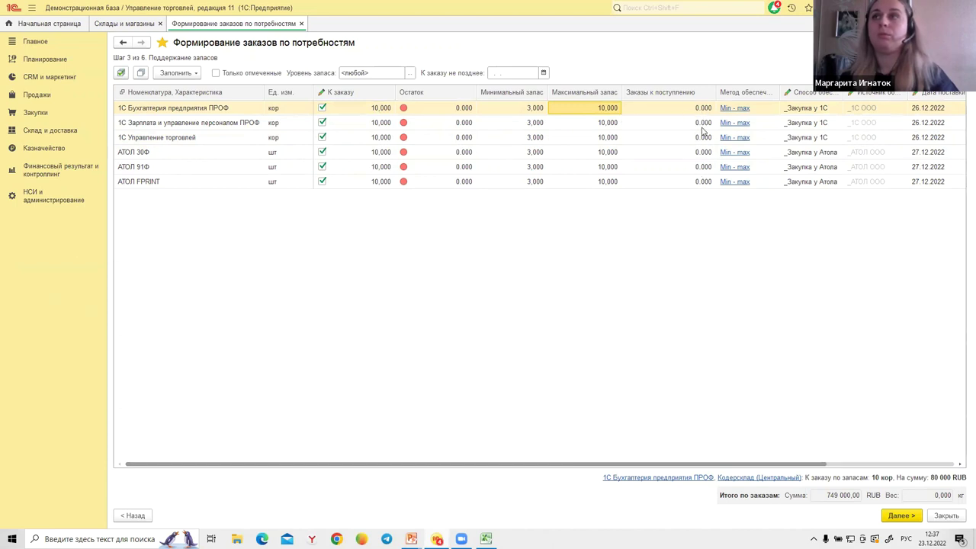
pyautogui.click(465, 110)
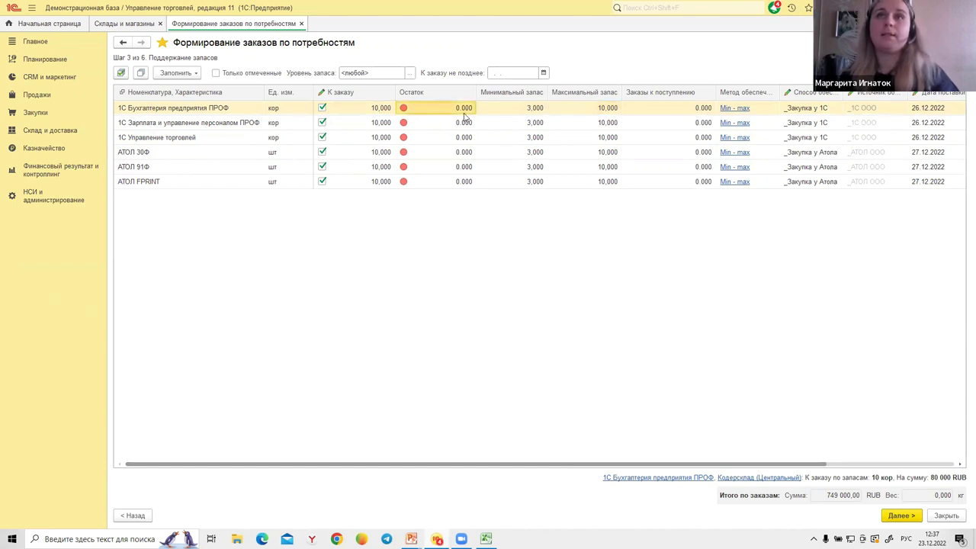
pyautogui.click(465, 124)
pyautogui.click(464, 139)
pyautogui.click(464, 152)
pyautogui.click(464, 167)
pyautogui.click(463, 180)
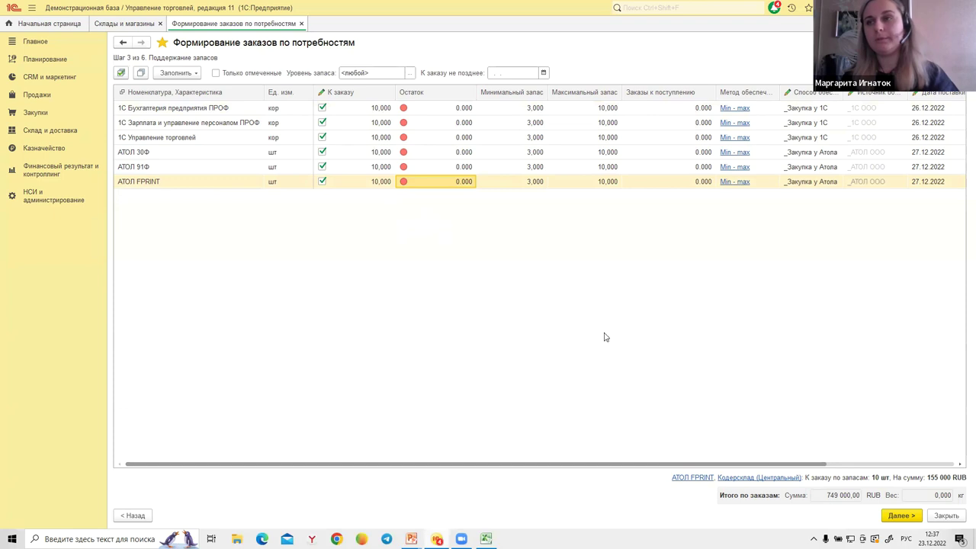
# Advance to the supply of orders for shipment, widen the order column and review the АТОЛ items' required quantities.
pyautogui.click(900, 516)
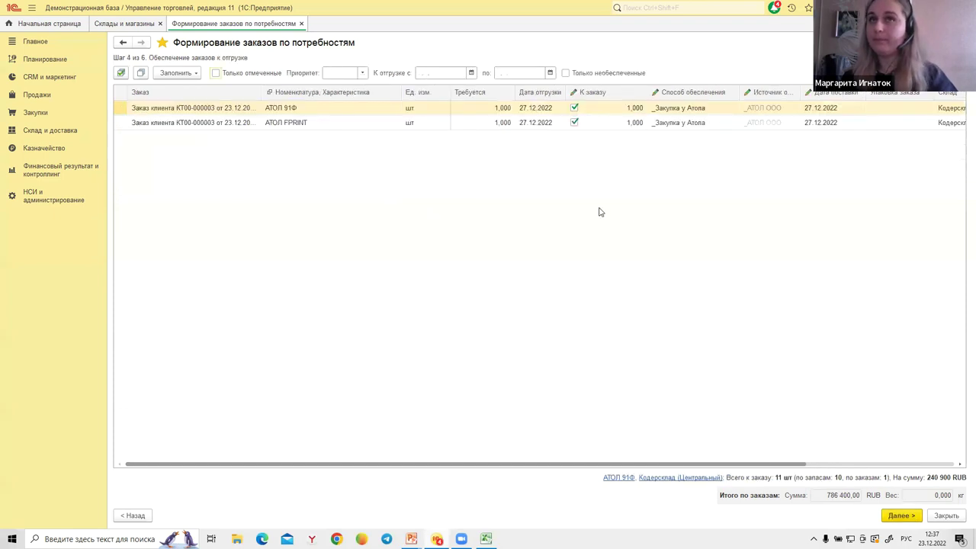
pyautogui.moveTo(261, 94); pyautogui.dragTo(282, 93)
pyautogui.click(200, 123)
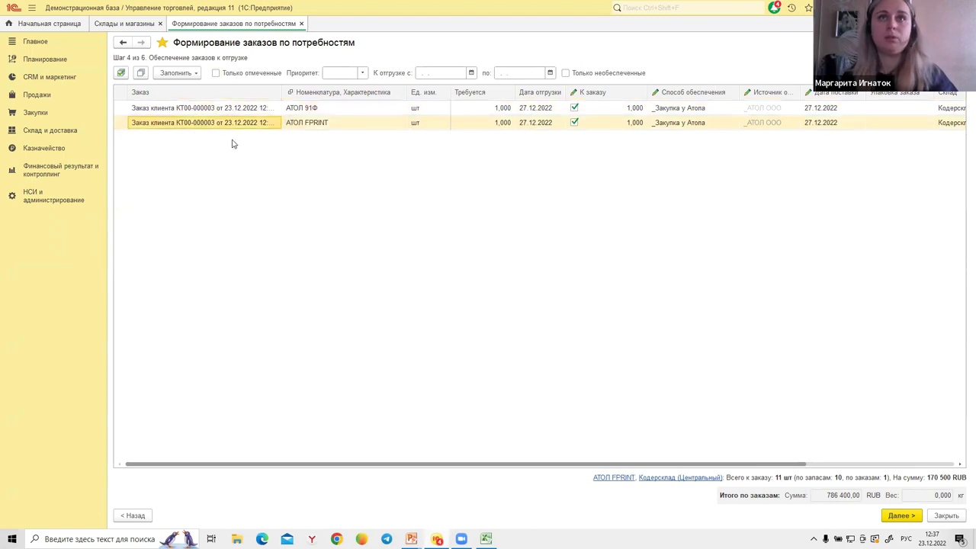
pyautogui.click(316, 108)
pyautogui.click(319, 126)
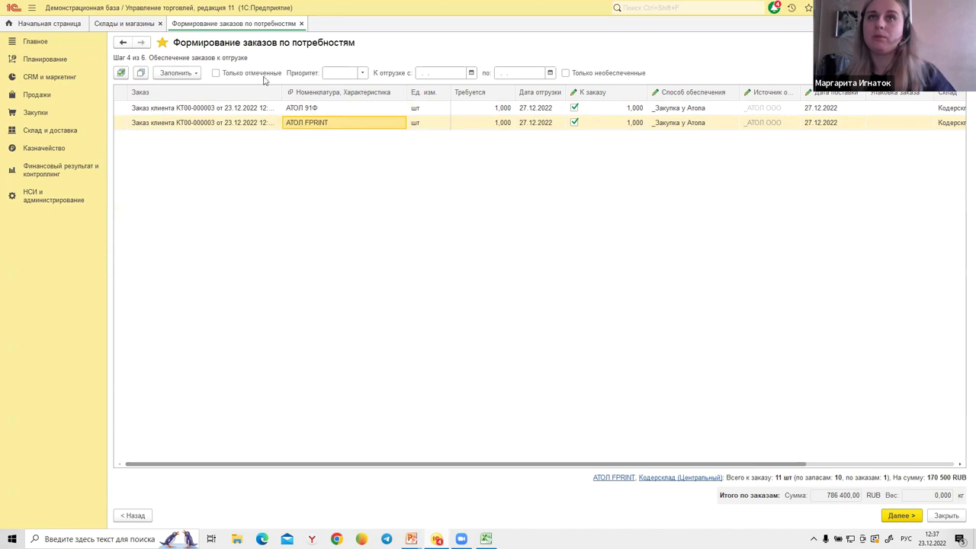
pyautogui.click(498, 110)
pyautogui.click(492, 124)
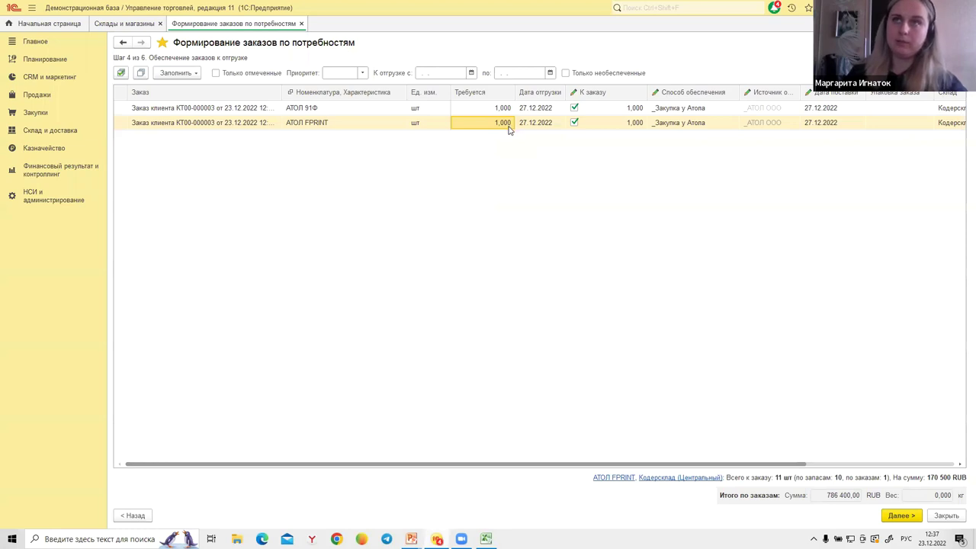
pyautogui.click(499, 112)
pyautogui.click(498, 125)
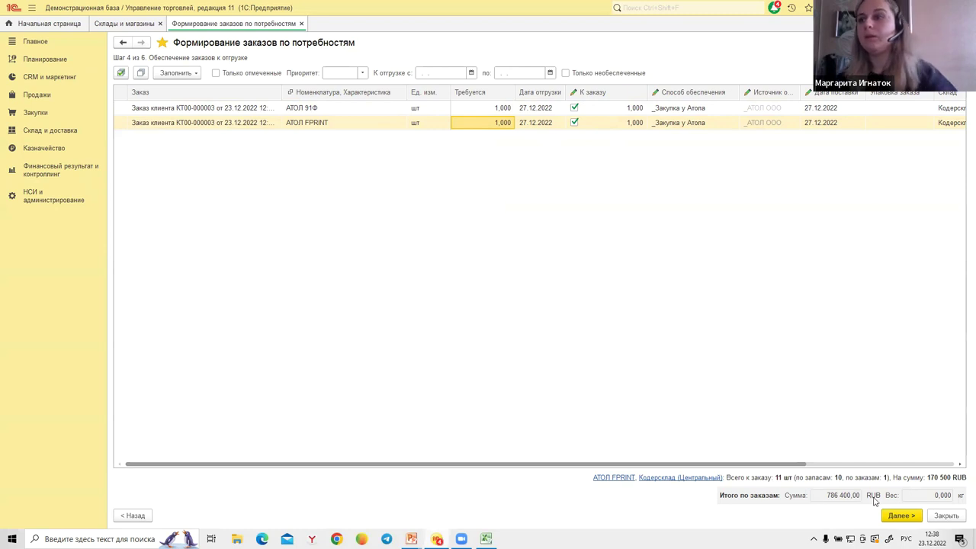
# Expand the _1С ООО and _АТОЛ ООО groups in the order preview and generate the supplier orders.
pyautogui.click(900, 516)
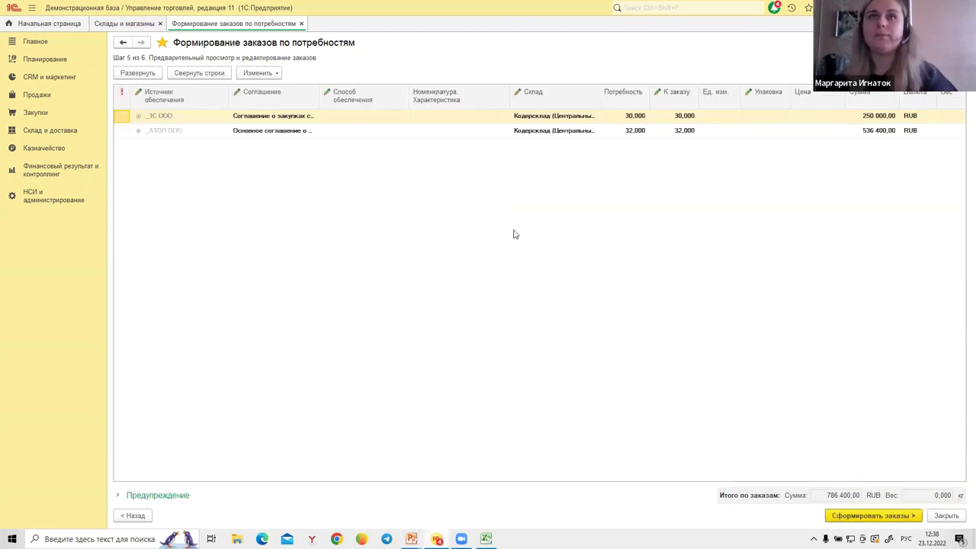
pyautogui.click(138, 117)
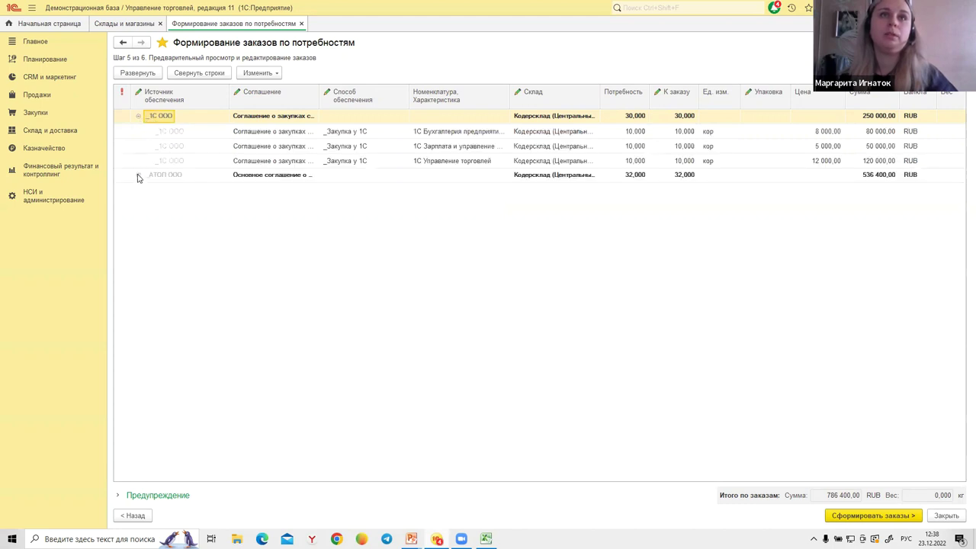
pyautogui.click(139, 175)
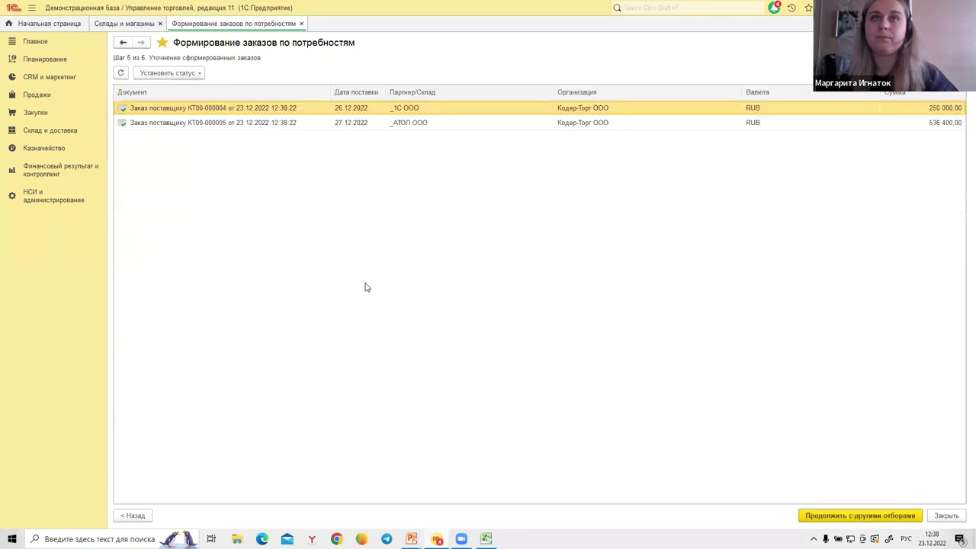
# View the generated supplier order for _1С ООО, close it and open the one for _АТОЛ ООО.
pyautogui.doubleClick(221, 112)
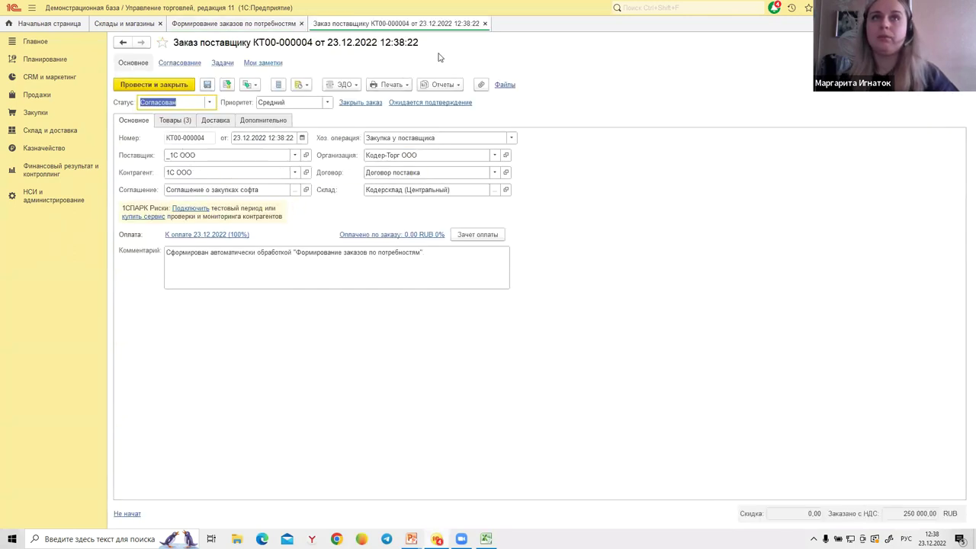
pyautogui.click(485, 23)
pyautogui.doubleClick(201, 122)
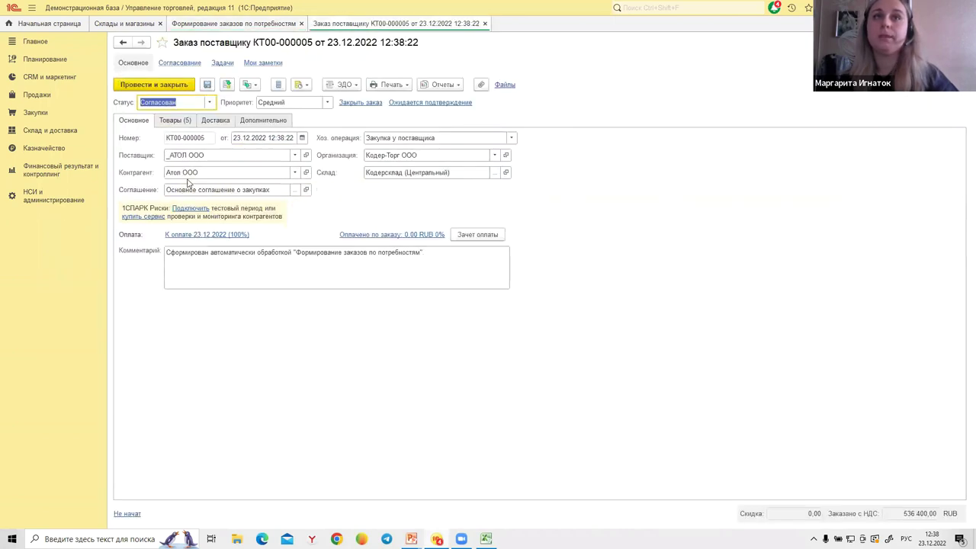
# Widen the assignment column in the _АТОЛ ООО order's goods list and compare the customer-assigned lines with the unassigned ones.
pyautogui.click(176, 120)
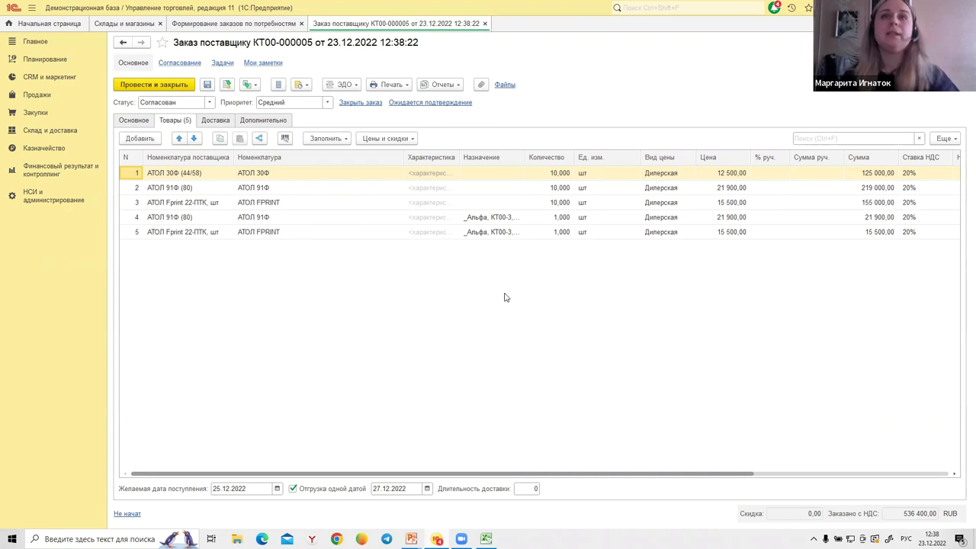
pyautogui.moveTo(525, 158); pyautogui.dragTo(615, 161)
pyautogui.click(487, 220)
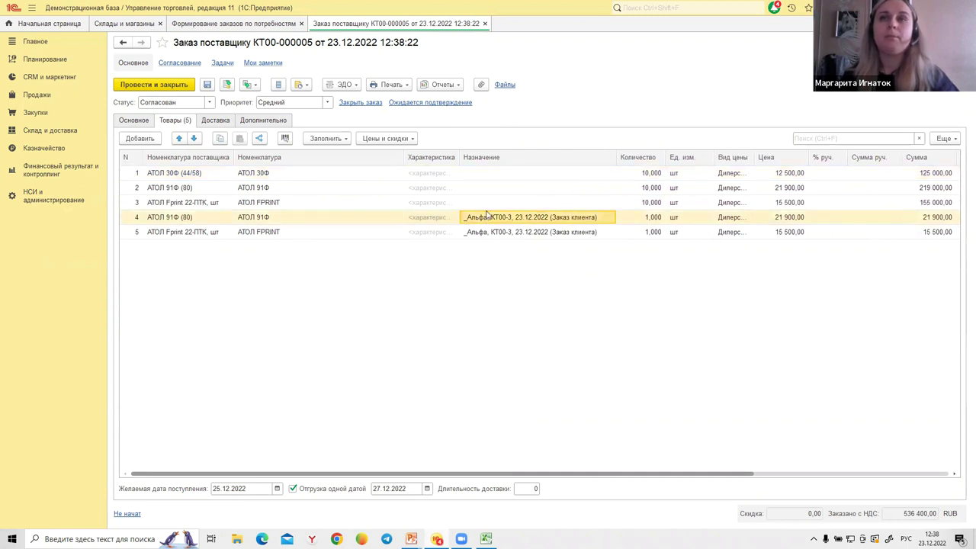
pyautogui.click(495, 235)
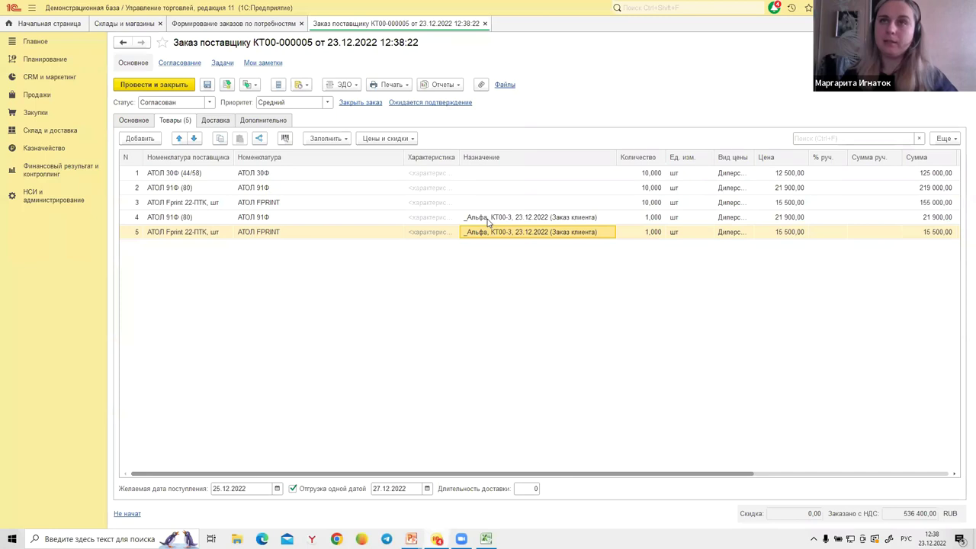
pyautogui.click(485, 221)
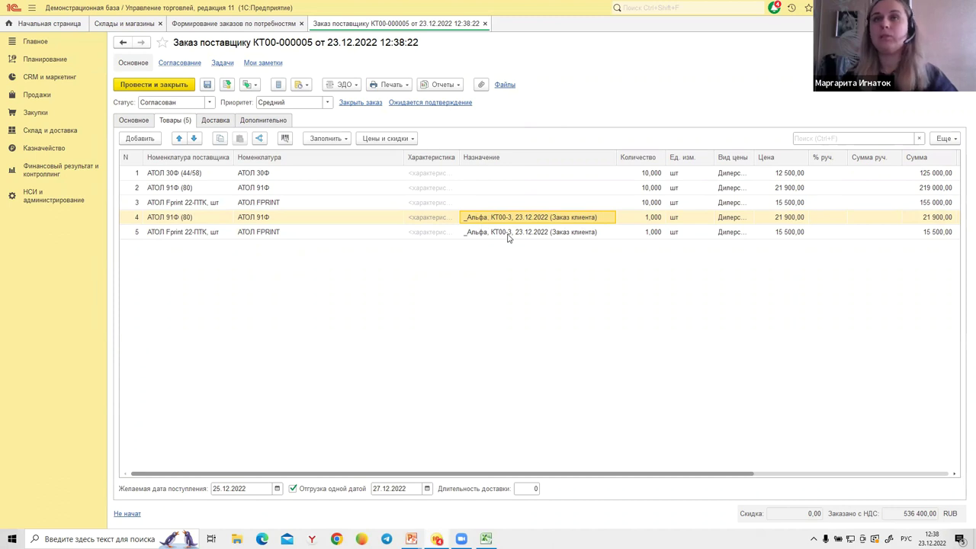
pyautogui.click(507, 235)
pyautogui.click(542, 174)
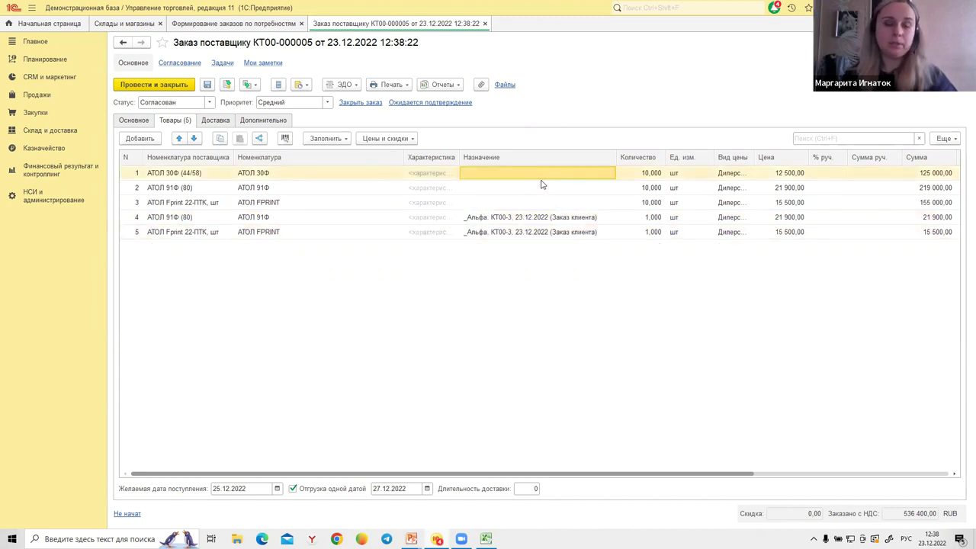
pyautogui.keyDown('shift'); pyautogui.click(525, 192); pyautogui.keyUp('shift')
pyautogui.keyDown('shift'); pyautogui.click(528, 204); pyautogui.keyUp('shift')
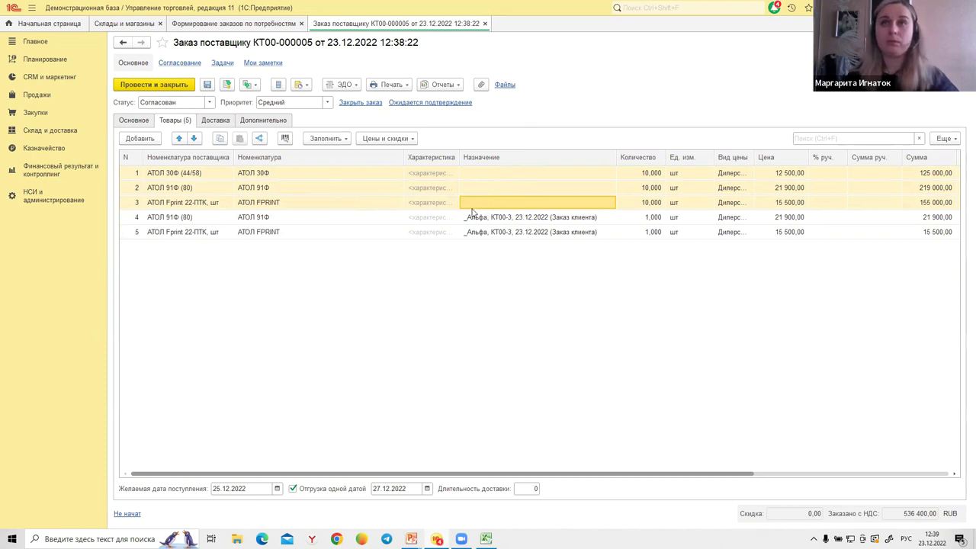
pyautogui.click(251, 85)
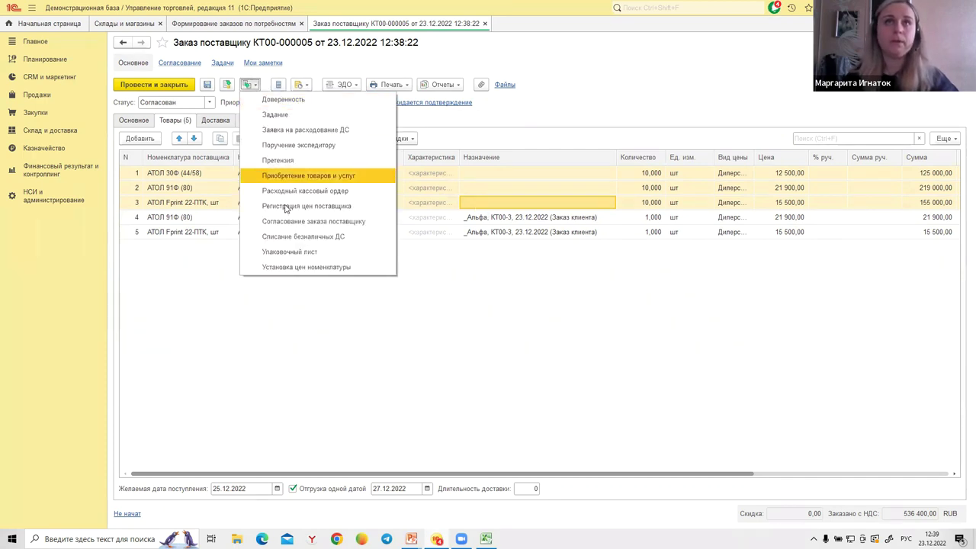
pyautogui.click(309, 175)
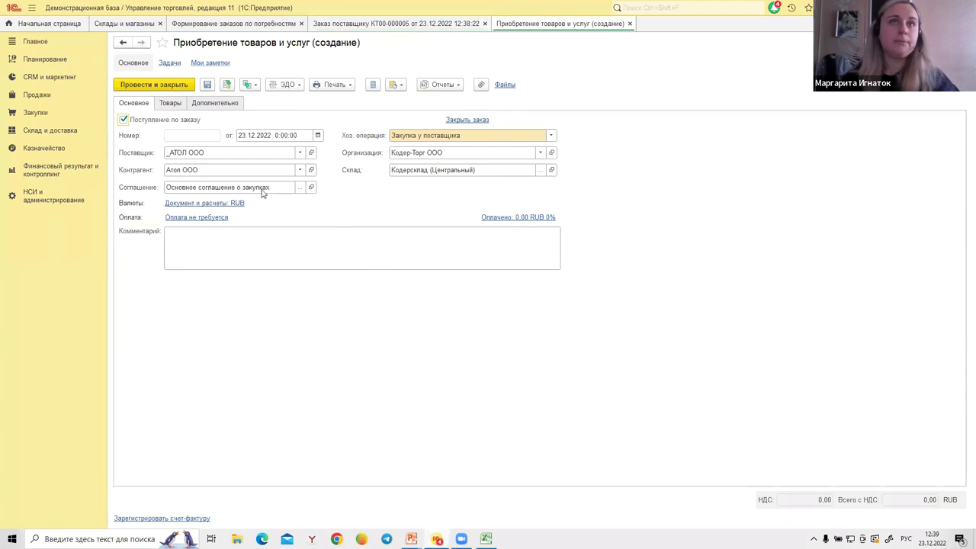
pyautogui.click(630, 24)
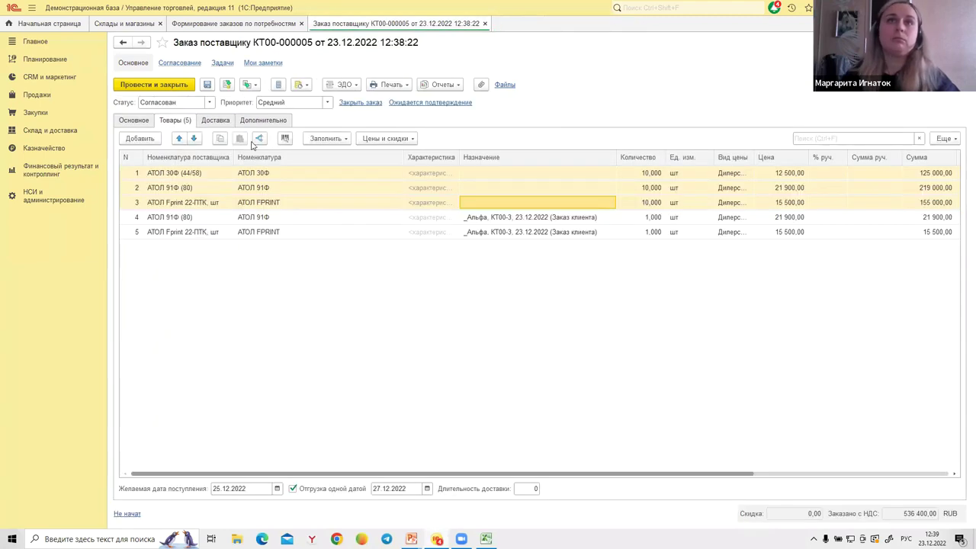
# Set the supplier order's status to Подтвержден, post it and create a Приобретение товаров и услуг document from it.
pyautogui.click(209, 102)
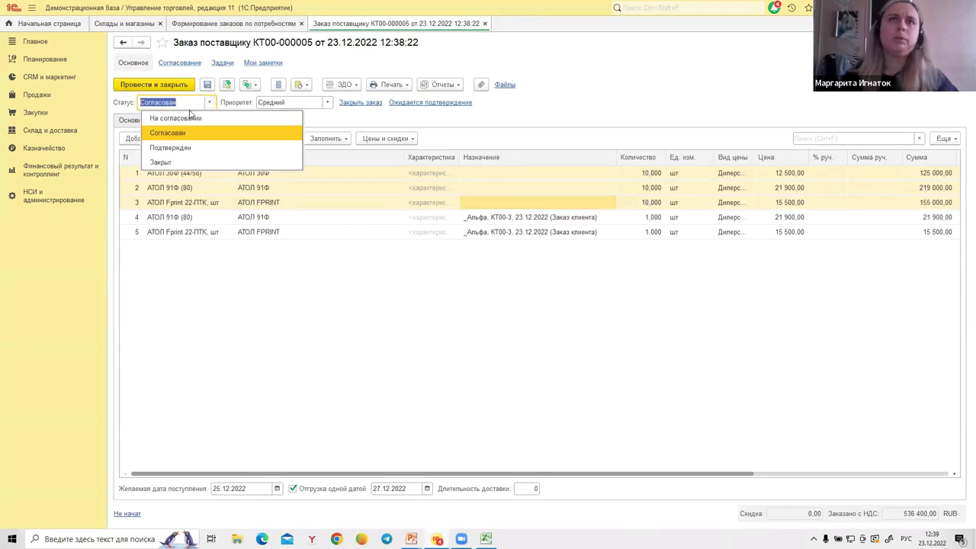
pyautogui.click(199, 148)
pyautogui.click(226, 84)
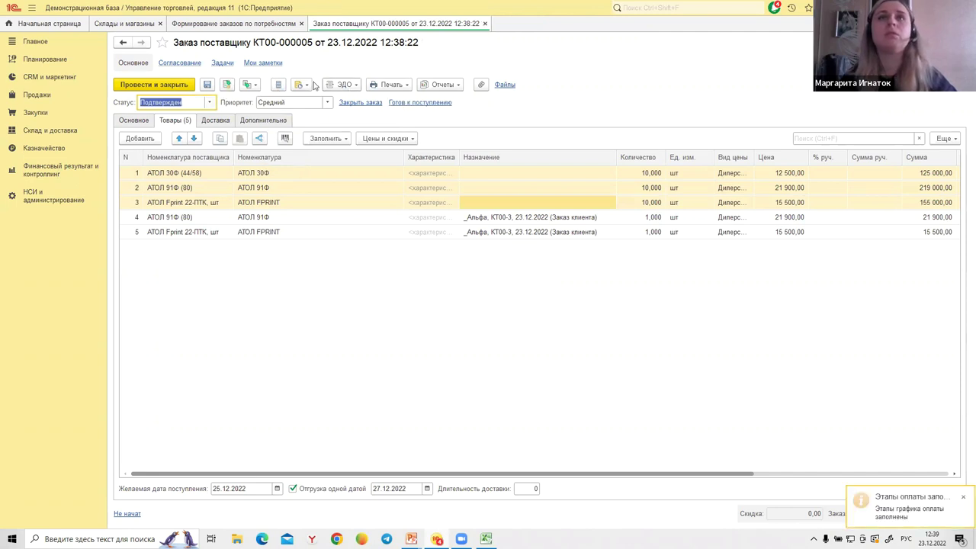
pyautogui.click(251, 85)
pyautogui.click(299, 176)
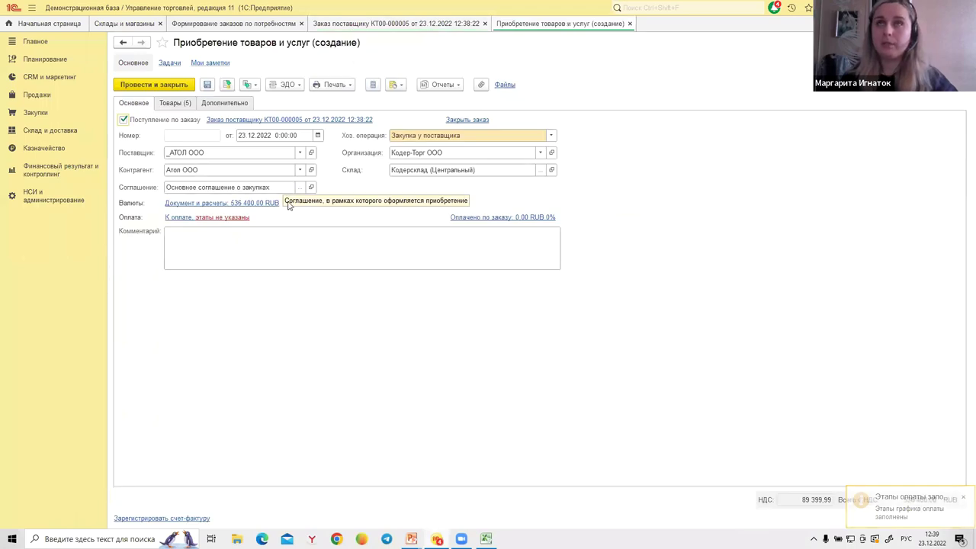
# Check the АТОЛ items and their quantities in the supplier order's goods list.
pyautogui.click(365, 29)
pyautogui.click(623, 186)
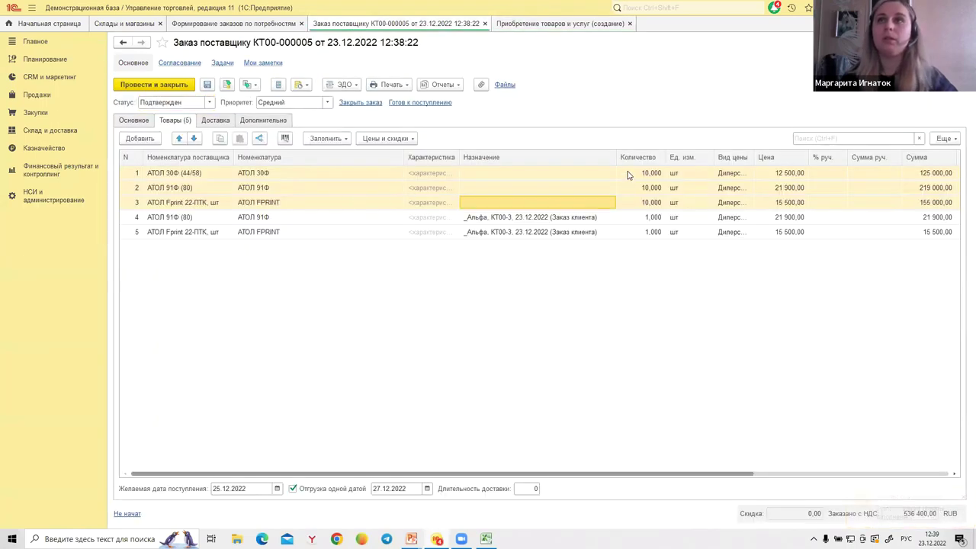
pyautogui.click(624, 203)
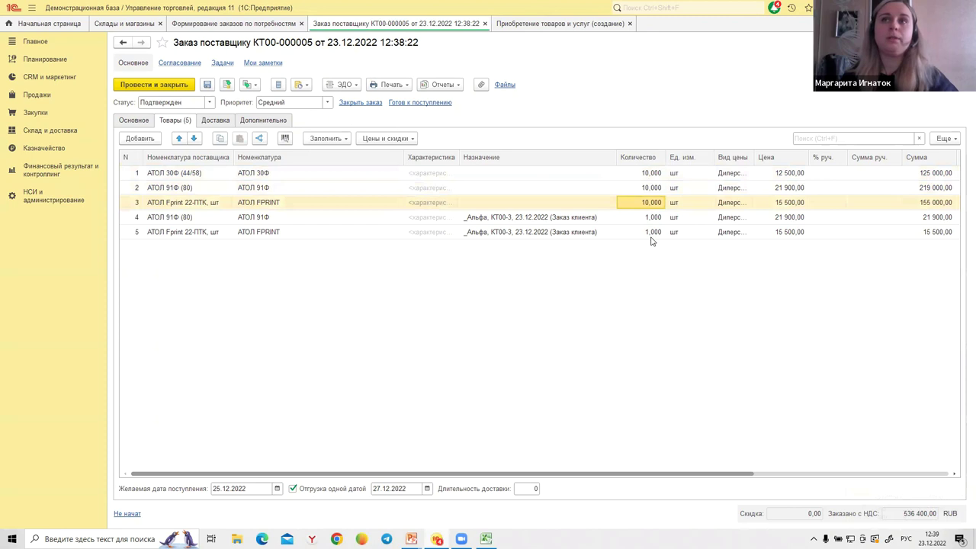
pyautogui.click(274, 233)
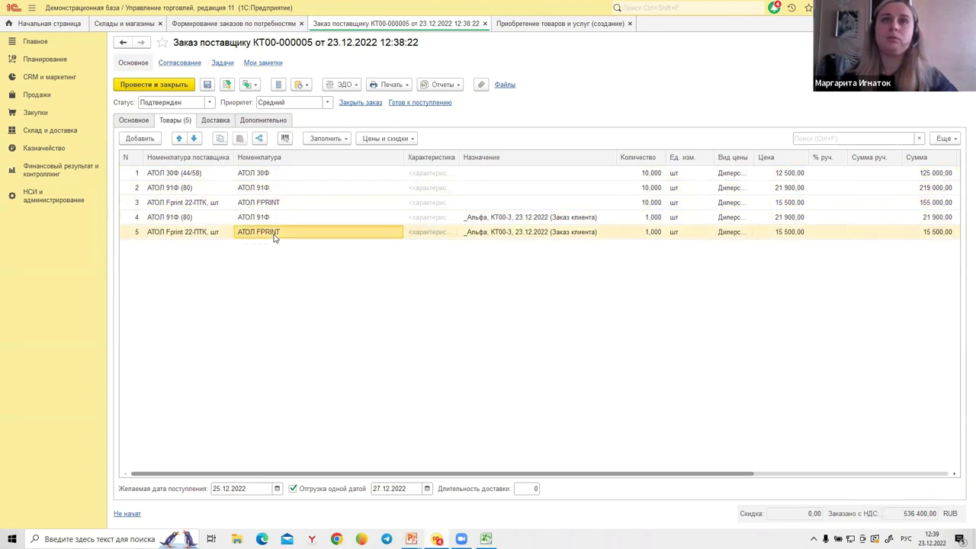
pyautogui.click(278, 176)
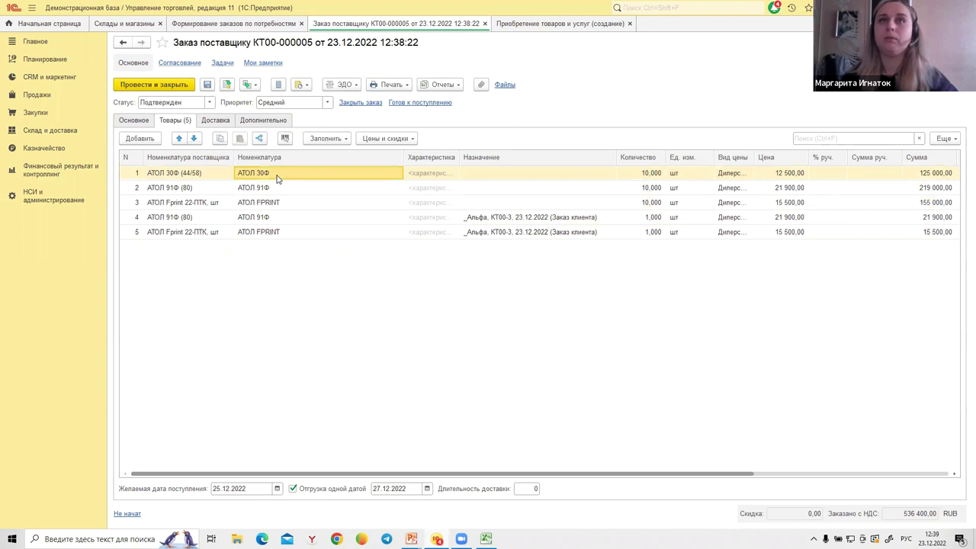
# Post the goods receipt, register its received invoice under number 6565 and close the receipt.
pyautogui.click(556, 23)
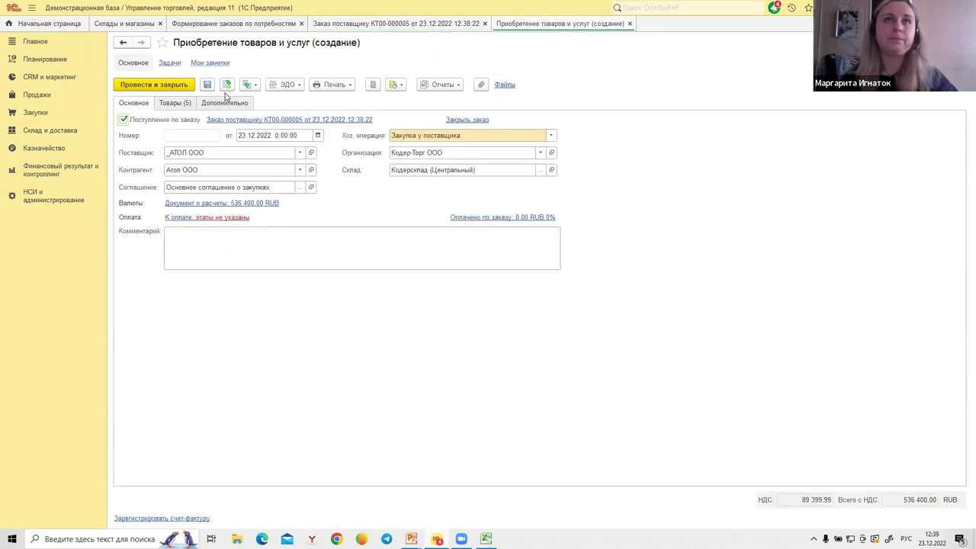
pyautogui.click(226, 85)
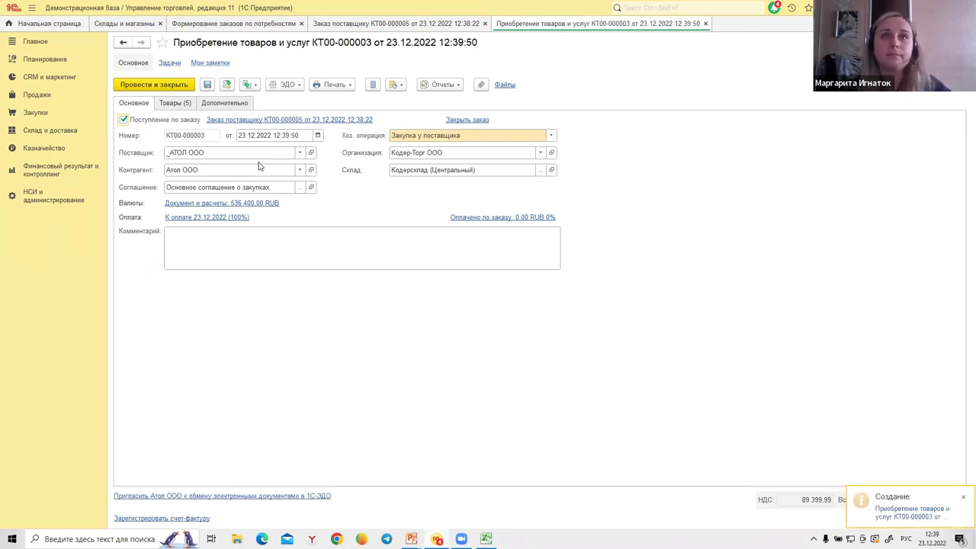
pyautogui.click(188, 517)
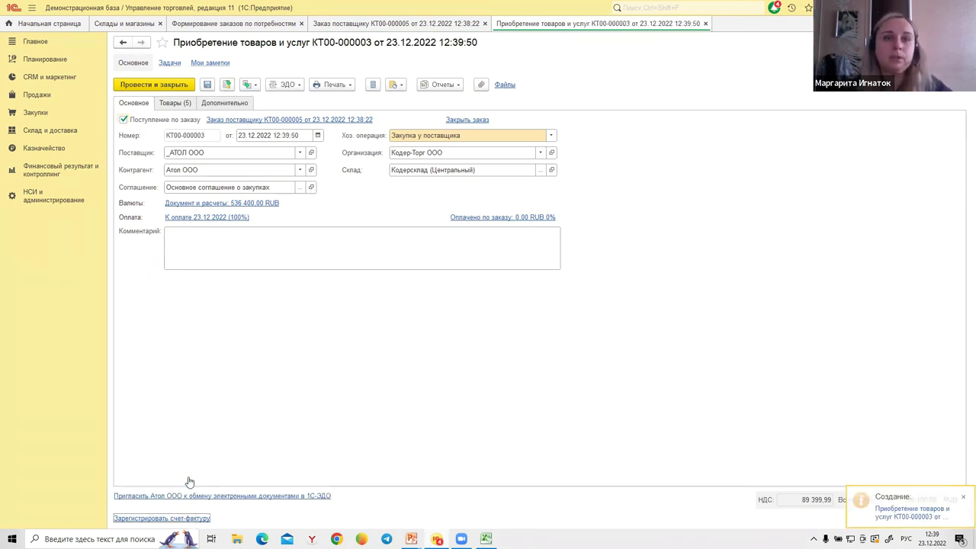
pyautogui.write('6565')
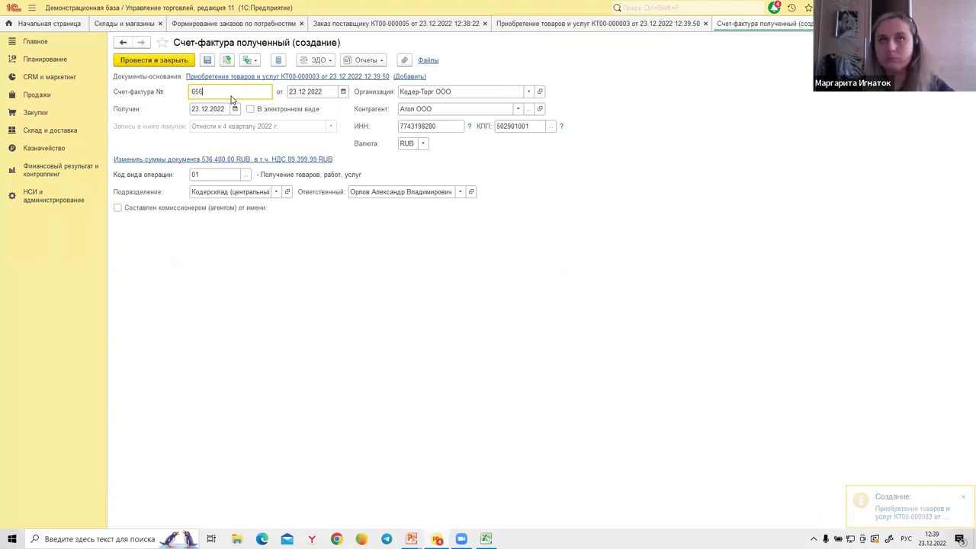
pyautogui.click(187, 64)
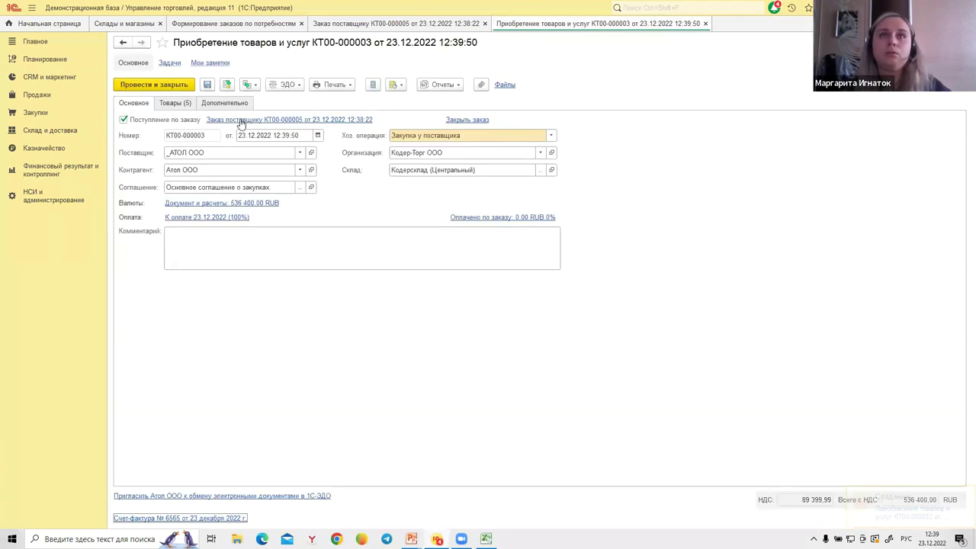
pyautogui.click(705, 24)
# Check the warehouse in the supplier order's main details and open the warehouse report Ведомость по товарам на складах.
pyautogui.click(137, 121)
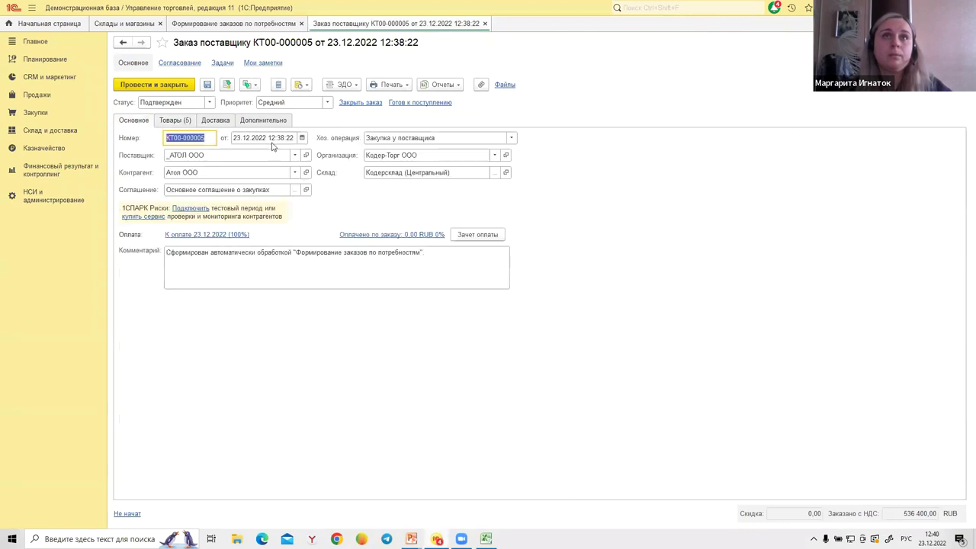
pyautogui.click(384, 173)
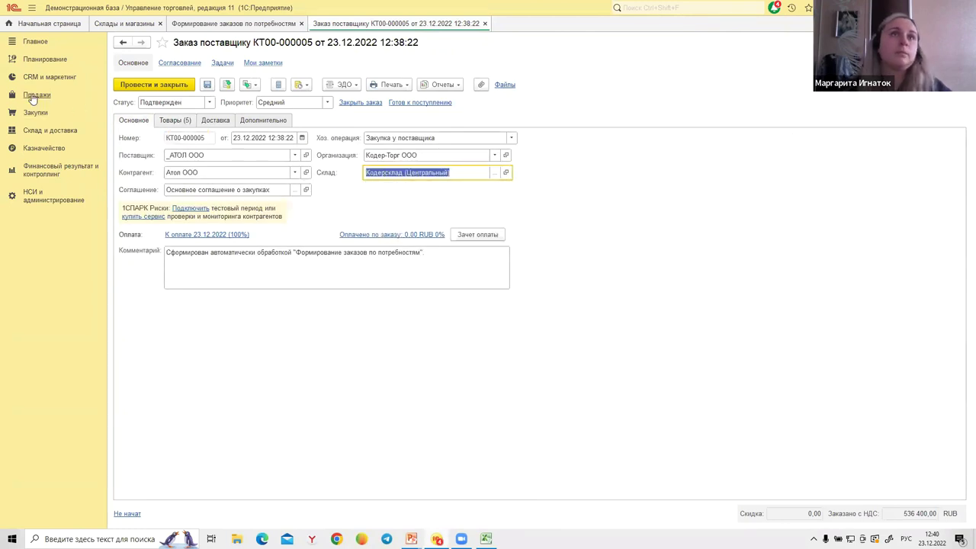
pyautogui.click(42, 135)
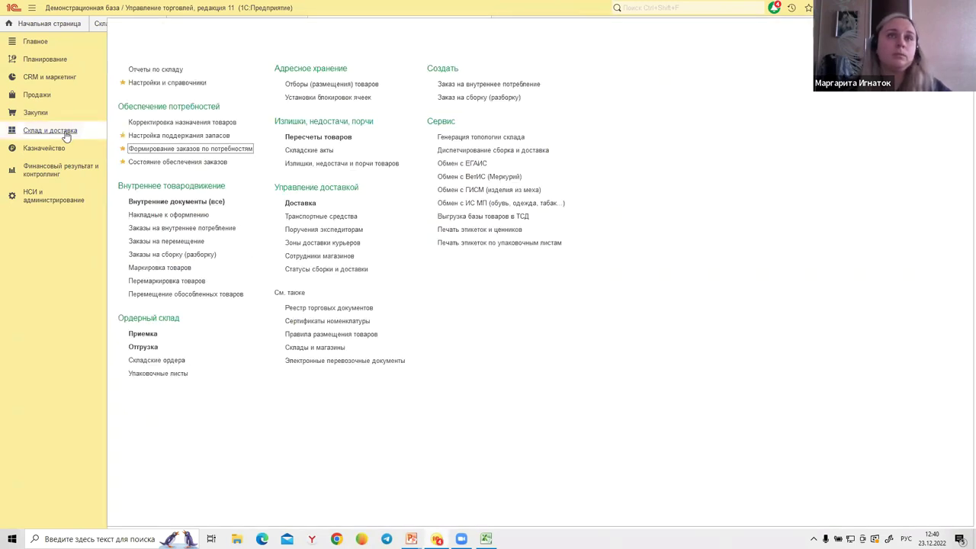
pyautogui.click(152, 70)
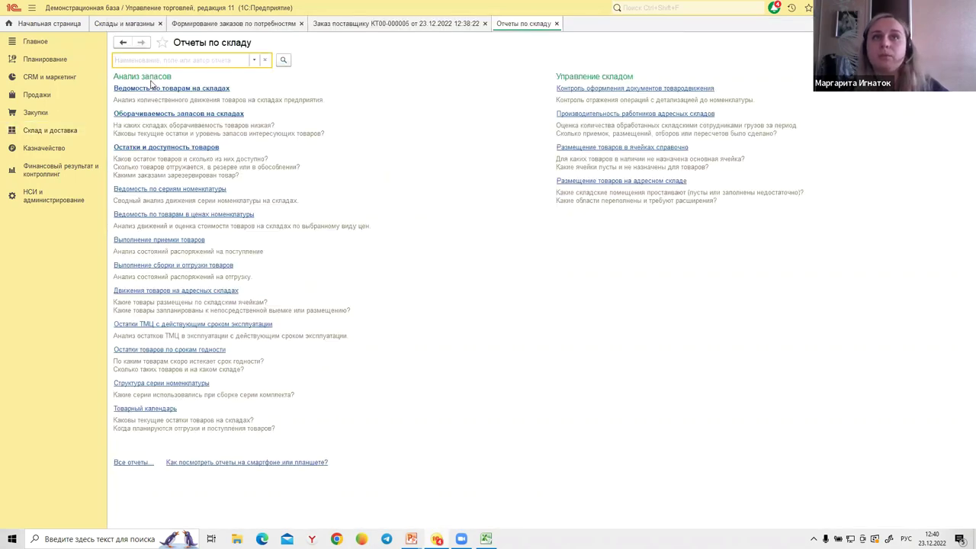
pyautogui.click(152, 88)
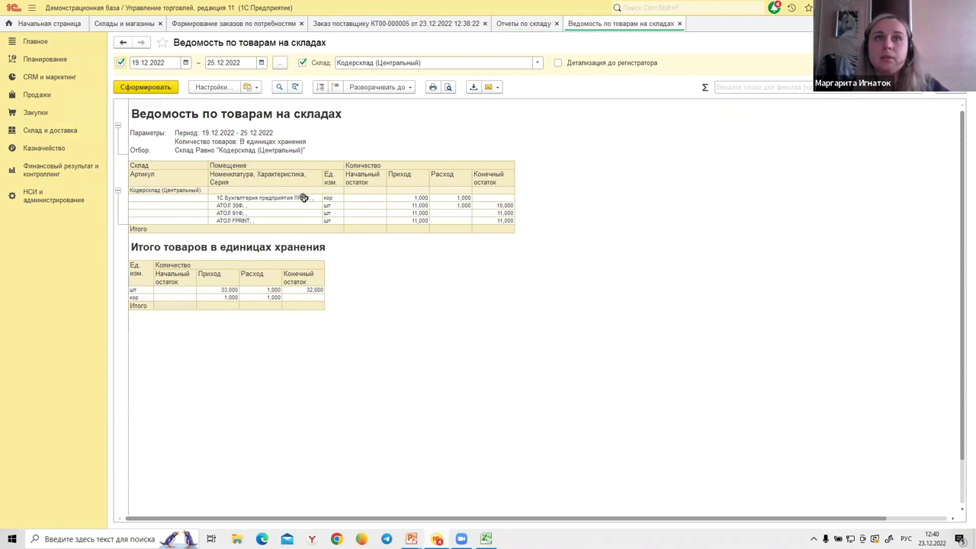
# Examine the report rows for 1С Бухгалтерия предприятия ПРОФ and the АТОЛ items, including the АТОЛ incoming quantities.
pyautogui.click(305, 208)
pyautogui.moveTo(400, 196); pyautogui.dragTo(292, 197)
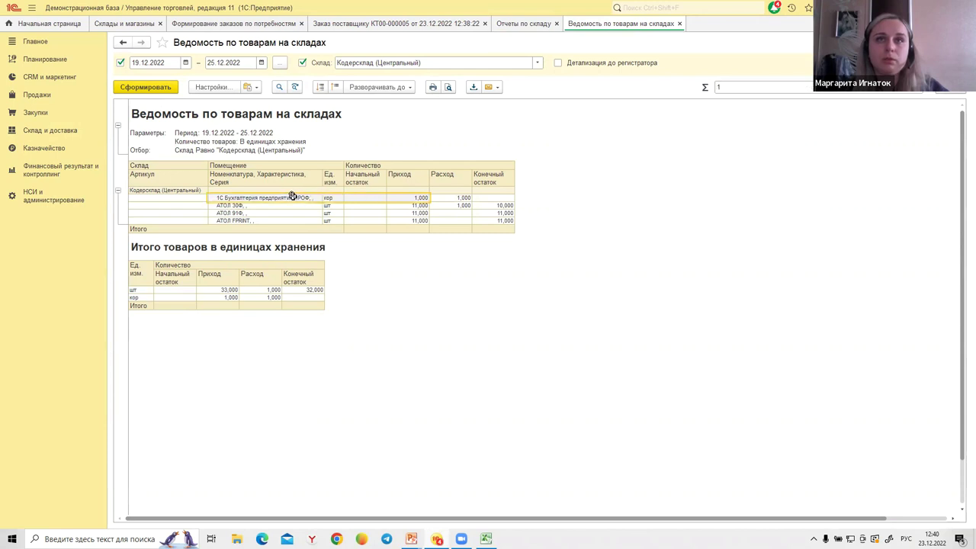
pyautogui.moveTo(276, 206); pyautogui.dragTo(494, 221)
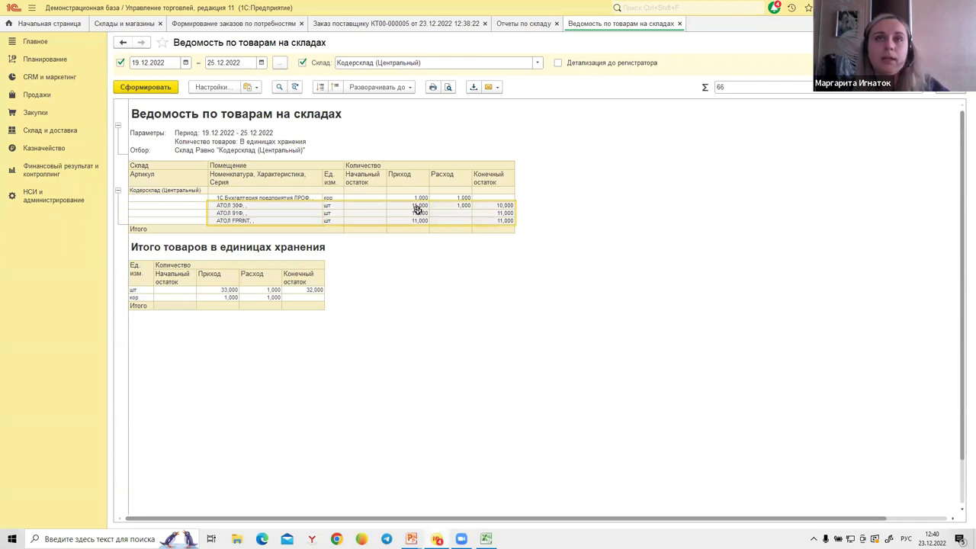
pyautogui.moveTo(413, 206); pyautogui.dragTo(412, 218)
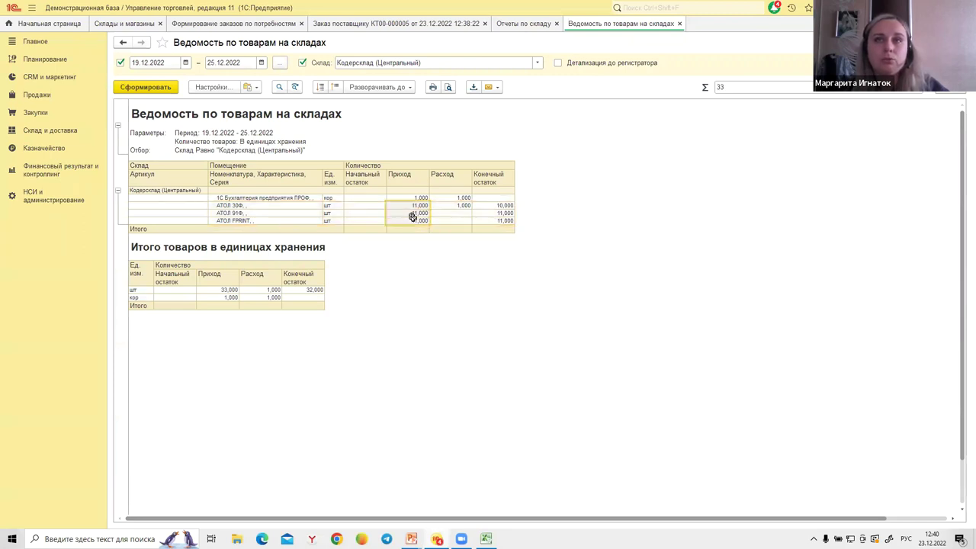
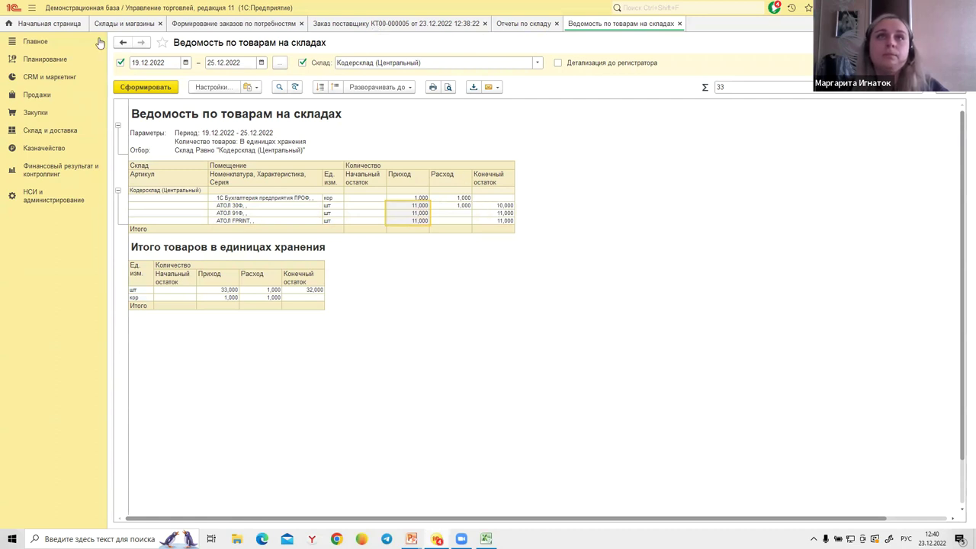
# Open the warehouse report Остатки и доступность товаров and set its warehouse filter to Кодерсклад (Центральный).
pyautogui.click(42, 131)
pyautogui.click(143, 70)
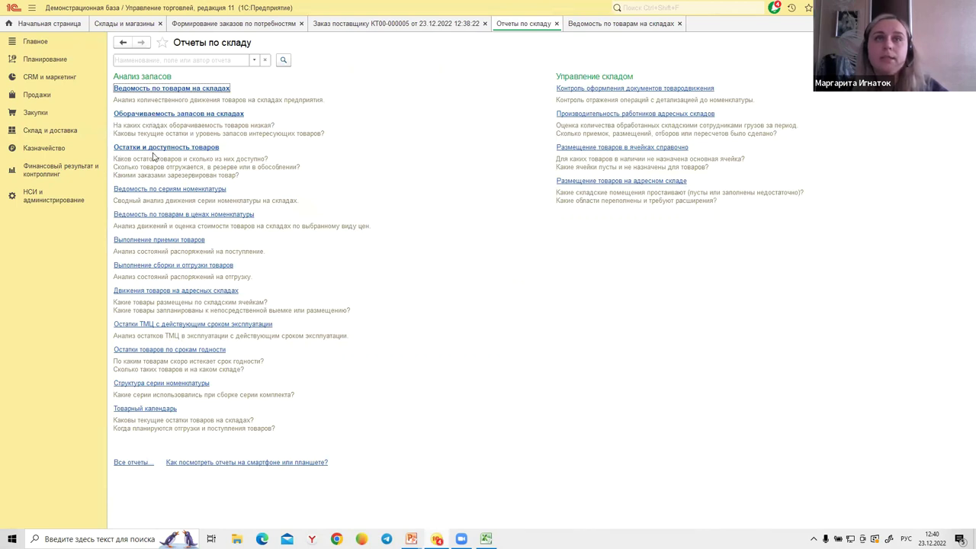
pyautogui.click(182, 148)
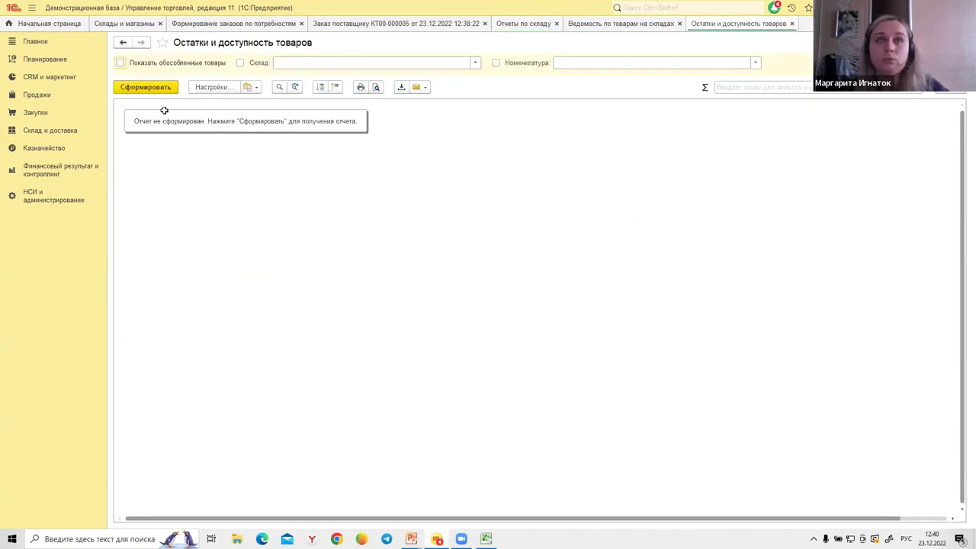
pyautogui.click(474, 63)
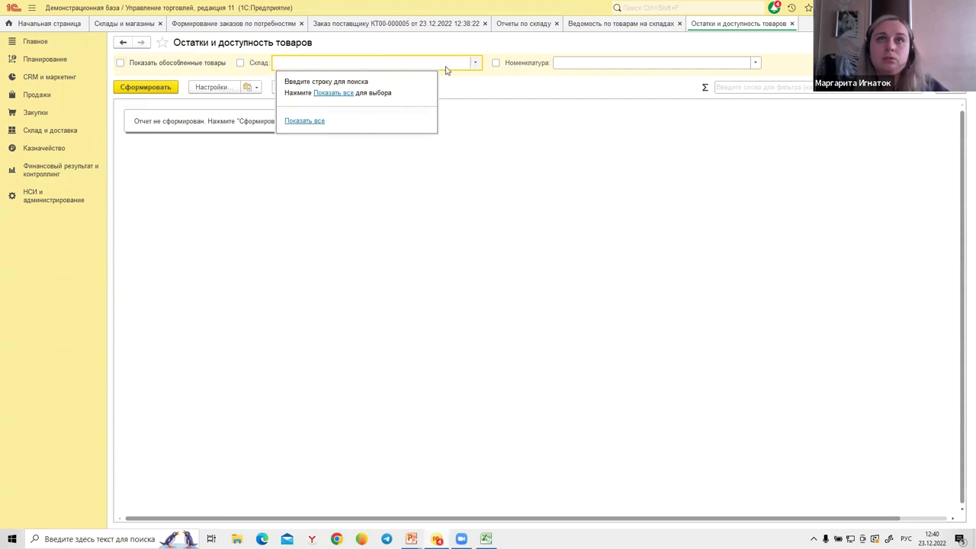
pyautogui.click(335, 92)
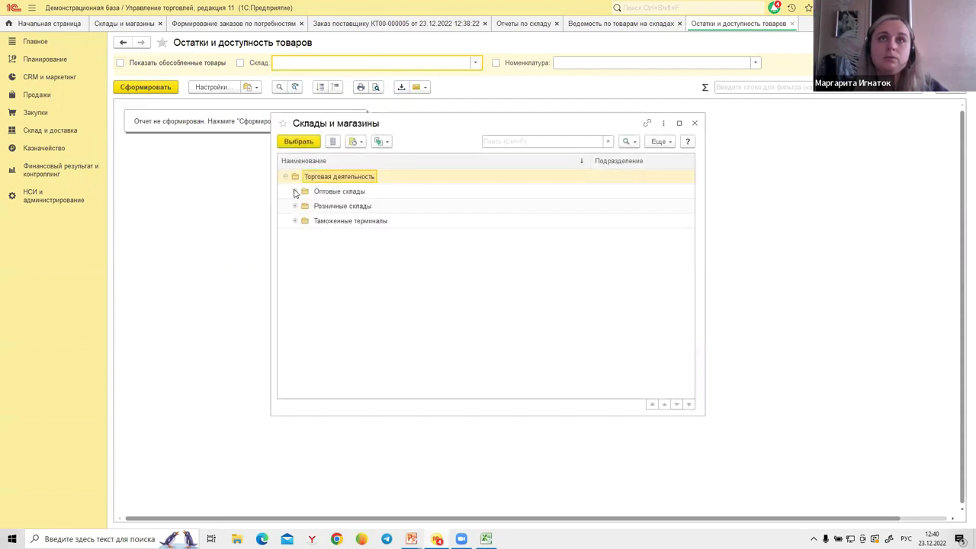
pyautogui.click(295, 192)
pyautogui.doubleClick(354, 237)
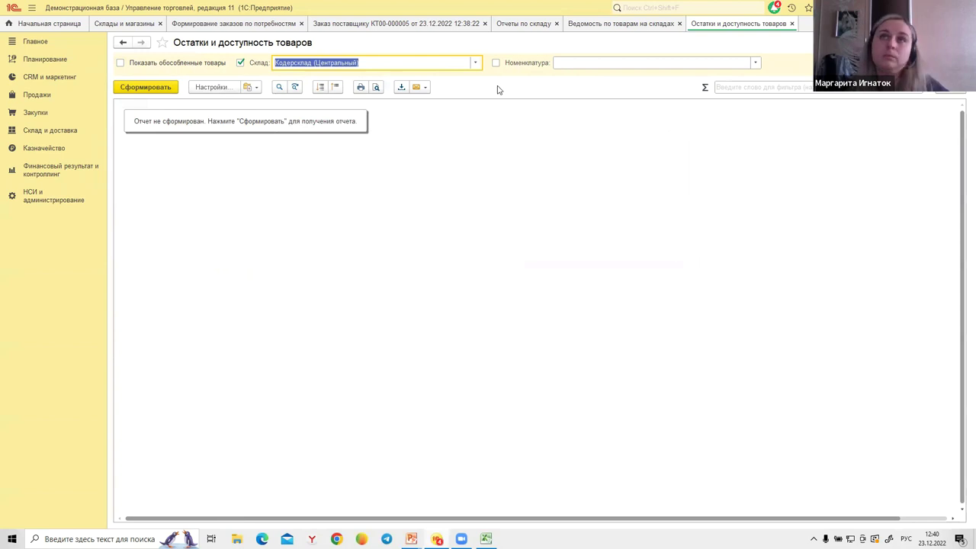
# Generate the Остатки и доступность товаров report and check the stock on hand for the АТОЛ items and in total.
pyautogui.click(155, 89)
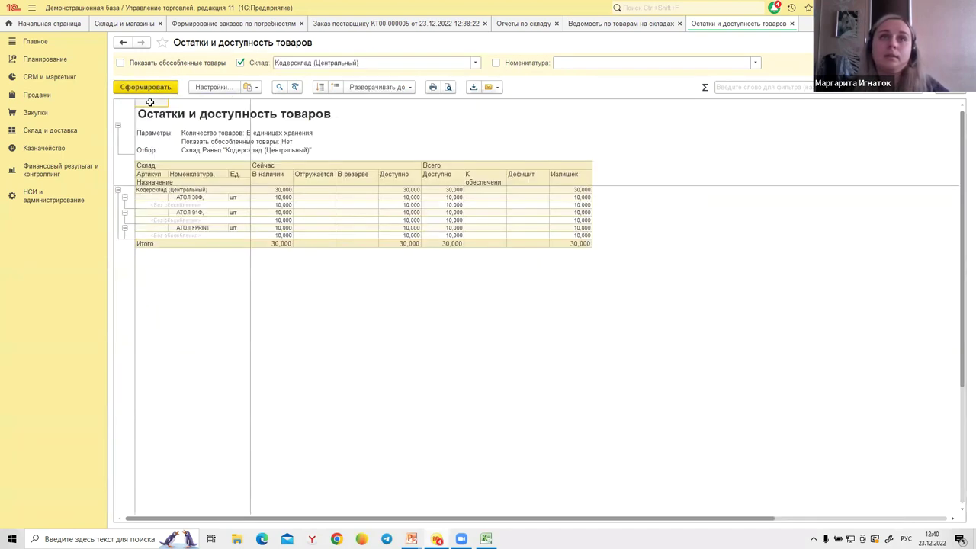
pyautogui.click(271, 244)
pyautogui.click(261, 233)
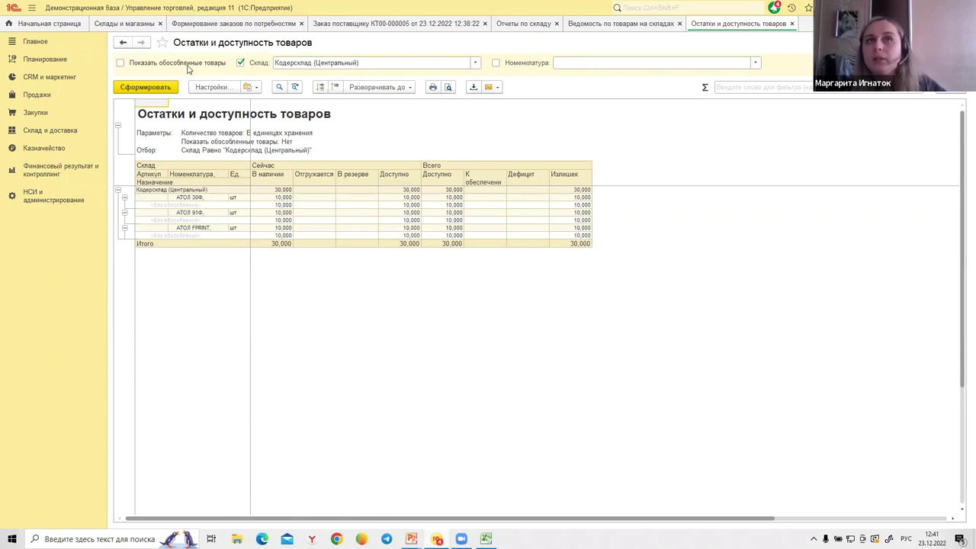
# Regenerate the report with Показать обособленные товары enabled and examine the rows assigned to Альфа's customer order.
pyautogui.click(133, 65)
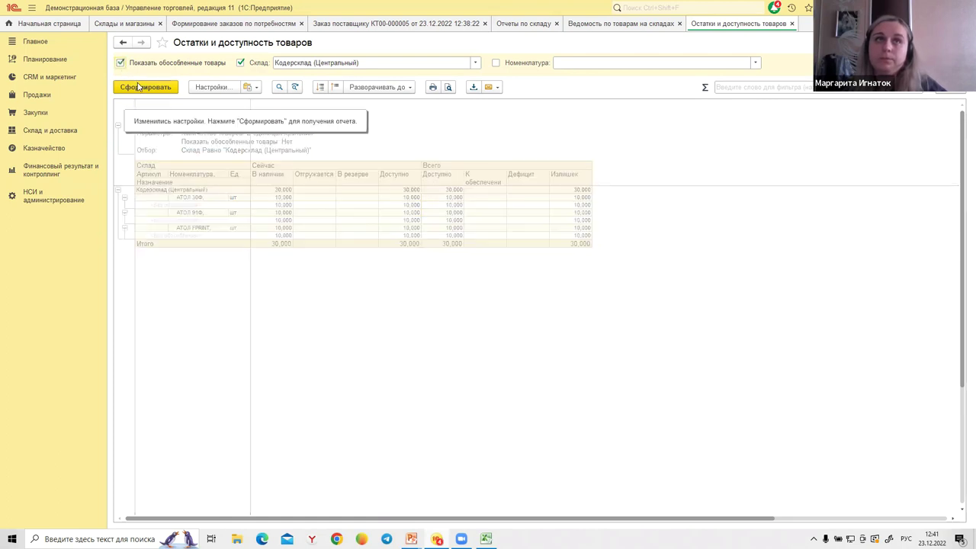
pyautogui.click(142, 88)
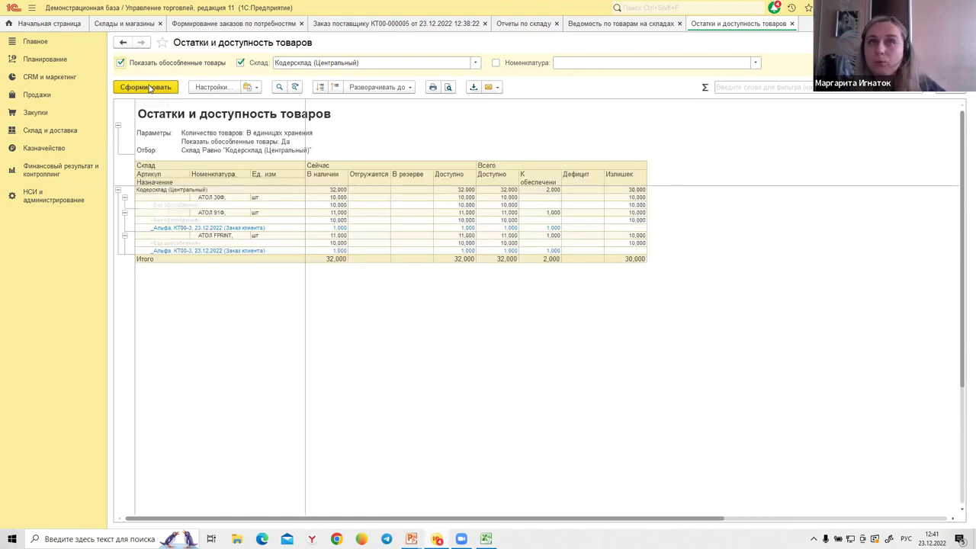
pyautogui.click(178, 226)
pyautogui.click(169, 248)
pyautogui.click(163, 226)
pyautogui.click(164, 246)
pyautogui.click(163, 228)
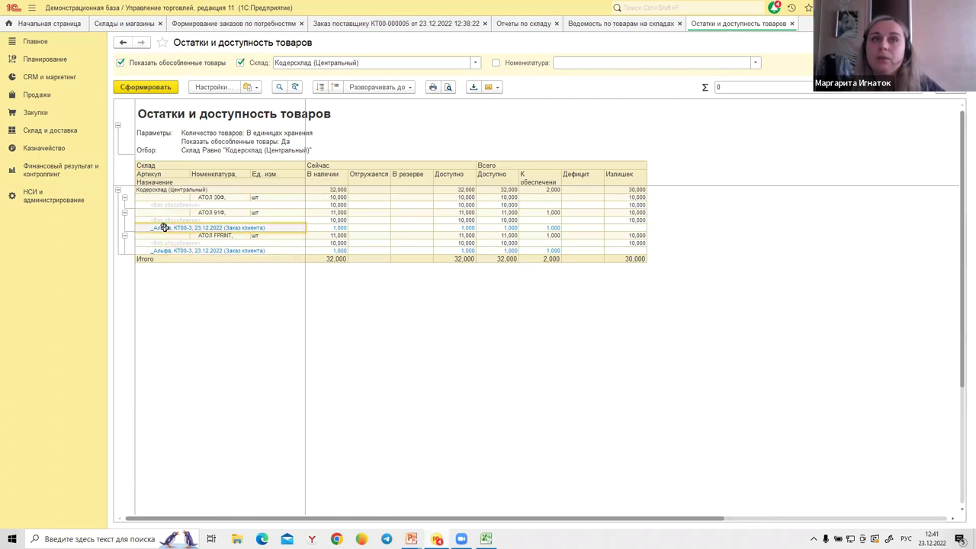
# Regenerate the report without reserved-purpose goods and check the Доступно quantities of the АТОЛ items under Сейчас.
pyautogui.click(121, 62)
pyautogui.click(152, 88)
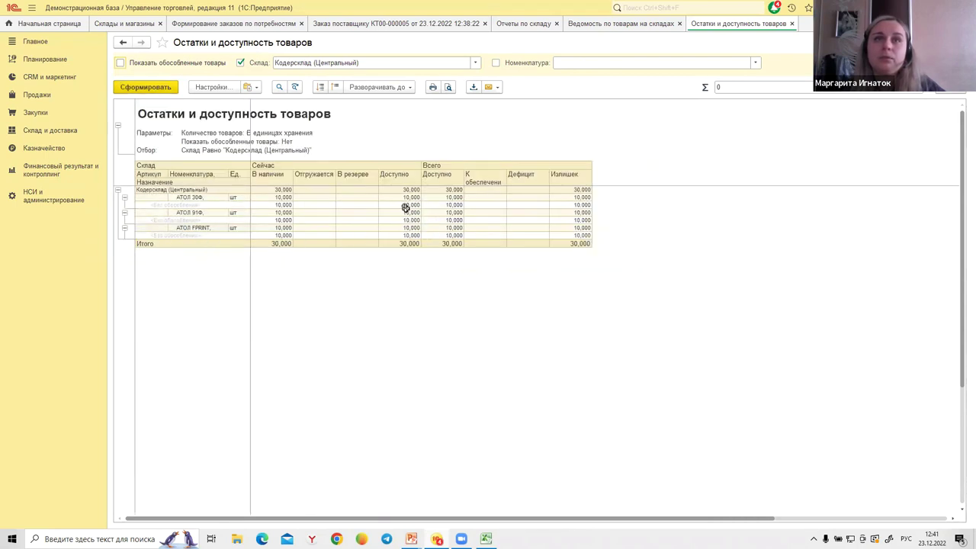
pyautogui.moveTo(404, 197); pyautogui.dragTo(404, 231)
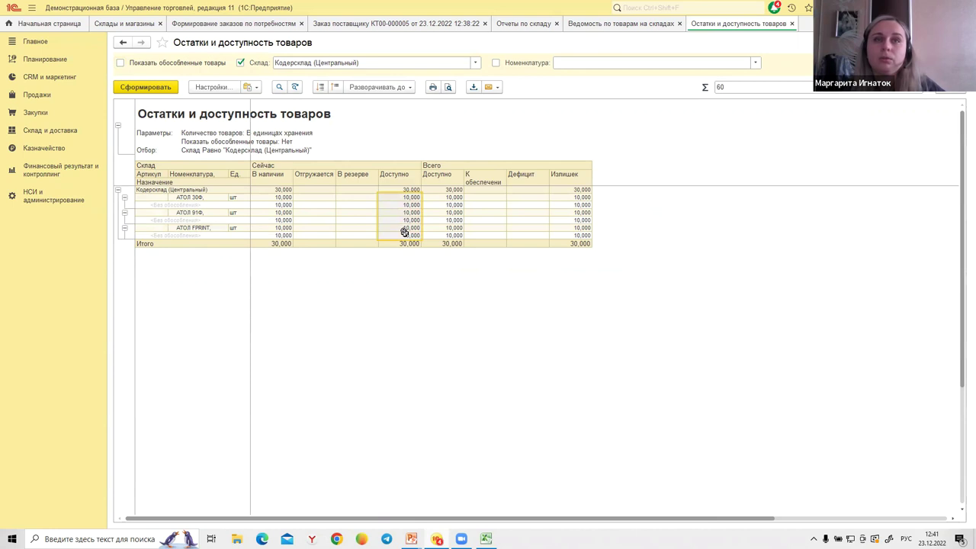
# Include обособленные товары in the report again and compare АТОЛ 91Ф availability for Альфа's order with the unassigned stock.
pyautogui.click(121, 62)
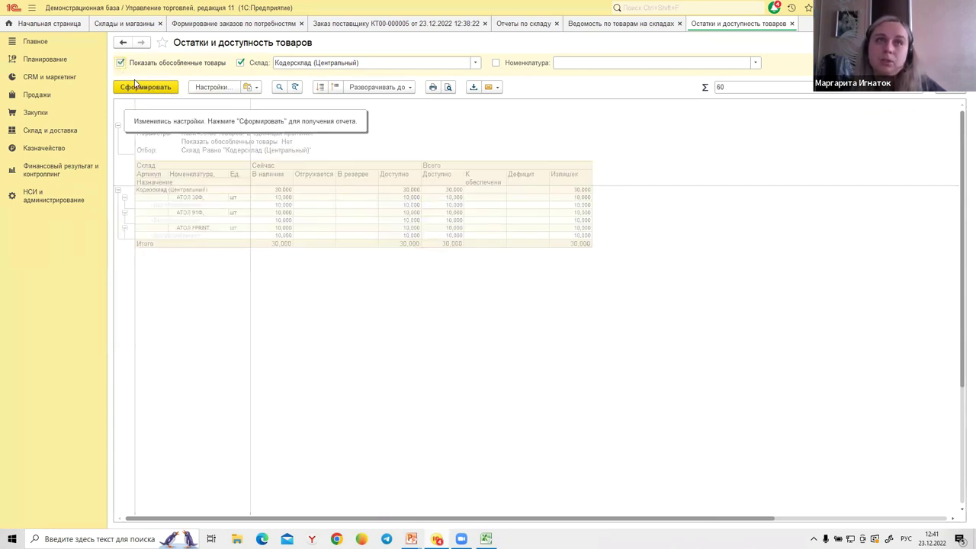
pyautogui.click(137, 85)
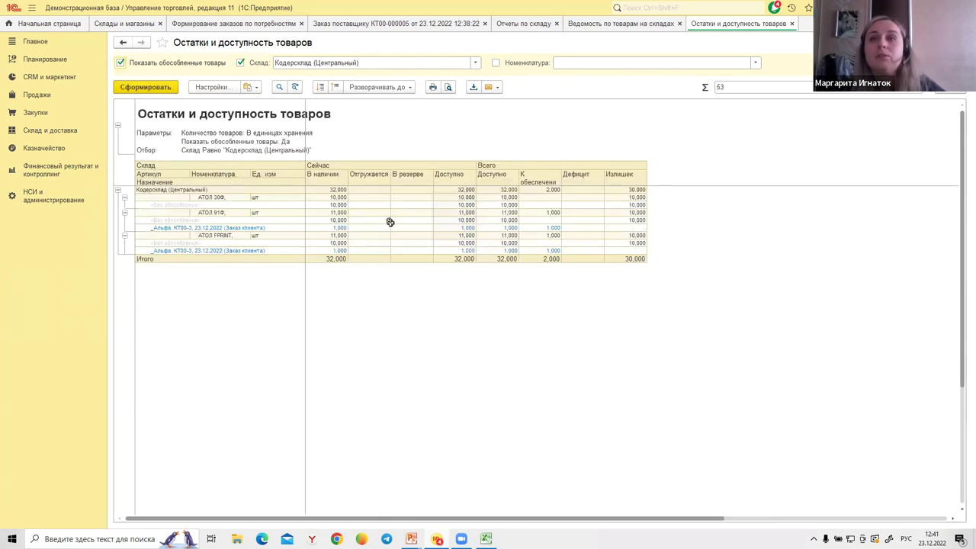
pyautogui.click(455, 227)
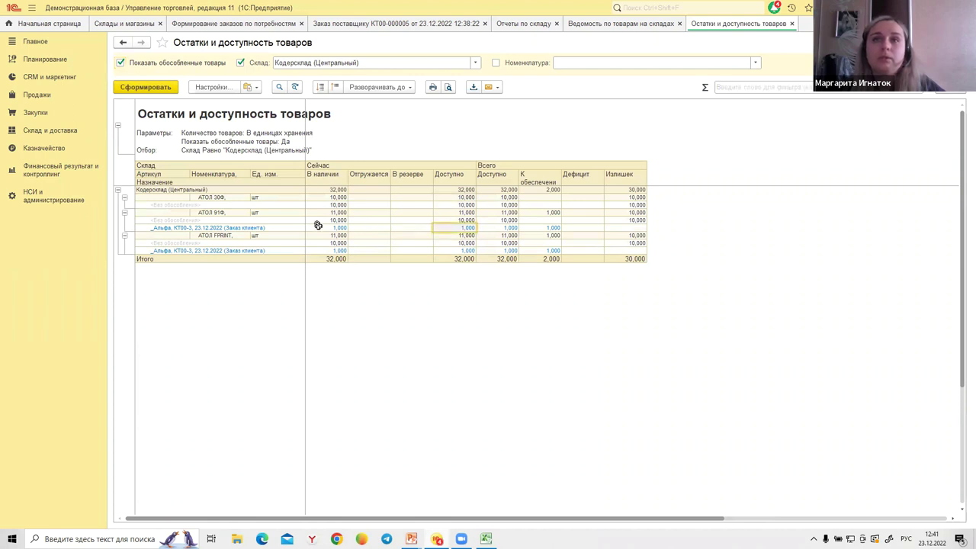
pyautogui.click(257, 229)
pyautogui.click(456, 228)
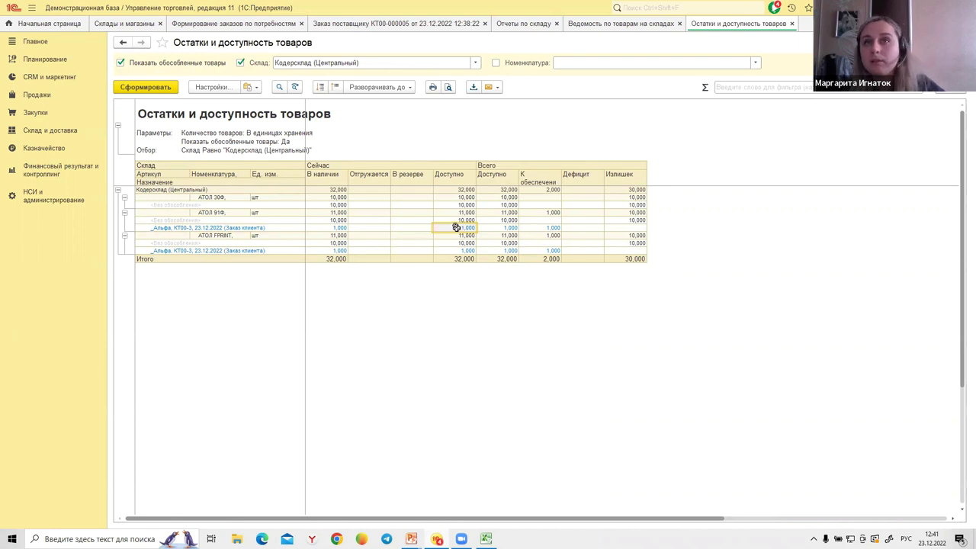
pyautogui.click(451, 218)
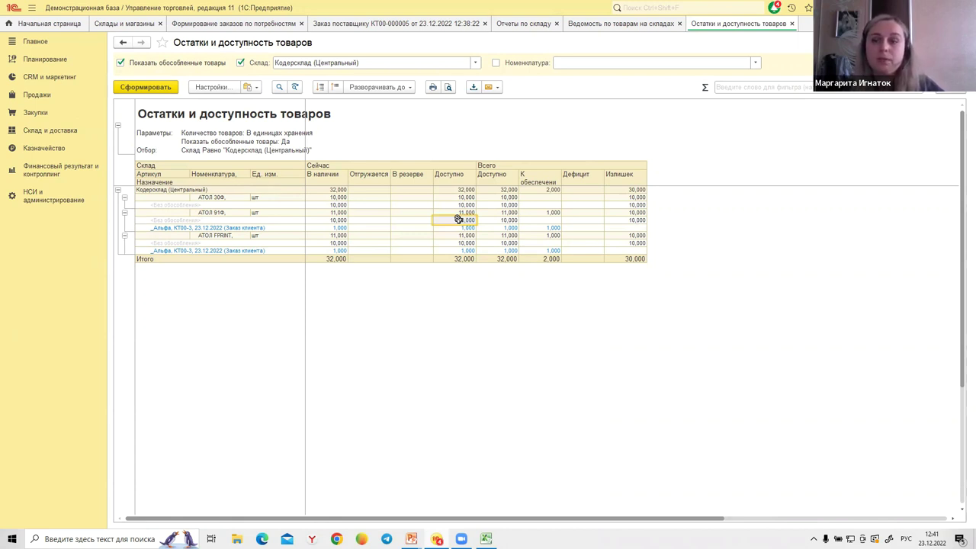
# Close both stock reports and the warehouse report list to return to the АТОЛ supplier order.
pyautogui.click(791, 23)
pyautogui.click(637, 23)
pyautogui.click(679, 23)
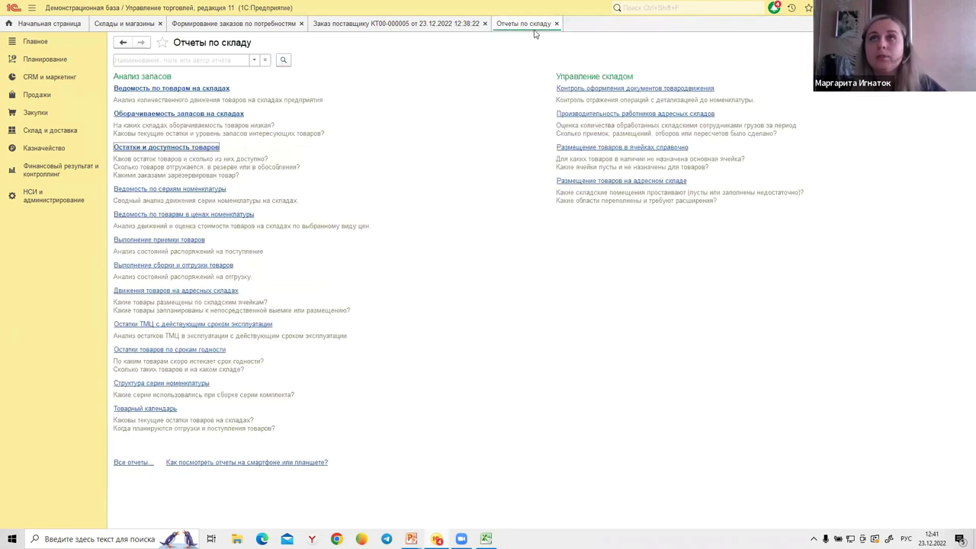
pyautogui.click(557, 24)
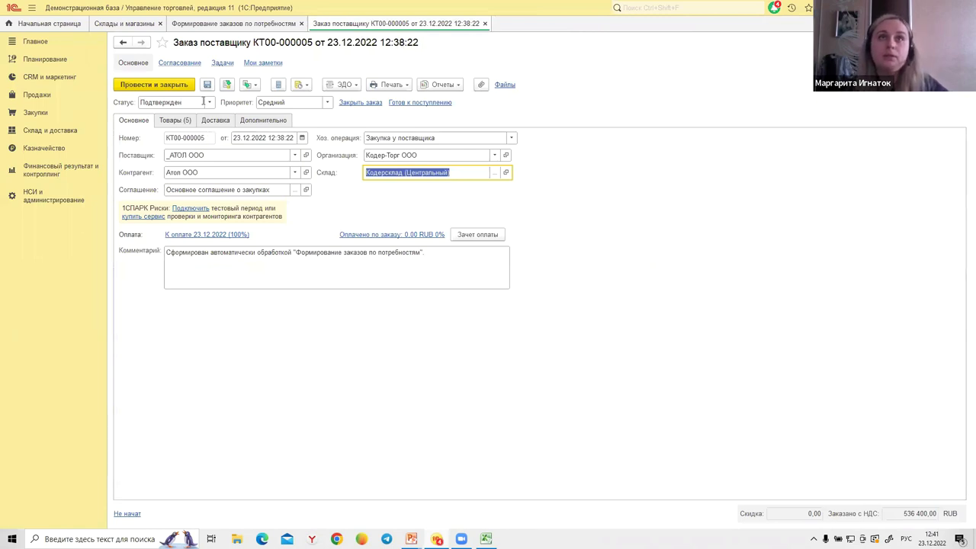
# Show the goods of the АТОЛ supplier order and refresh the order's current state.
pyautogui.click(181, 122)
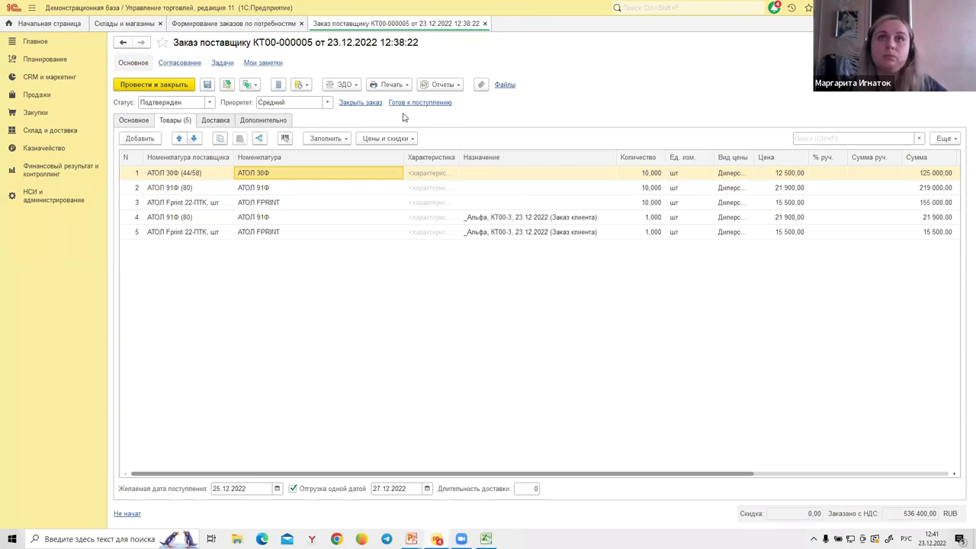
pyautogui.click(946, 84)
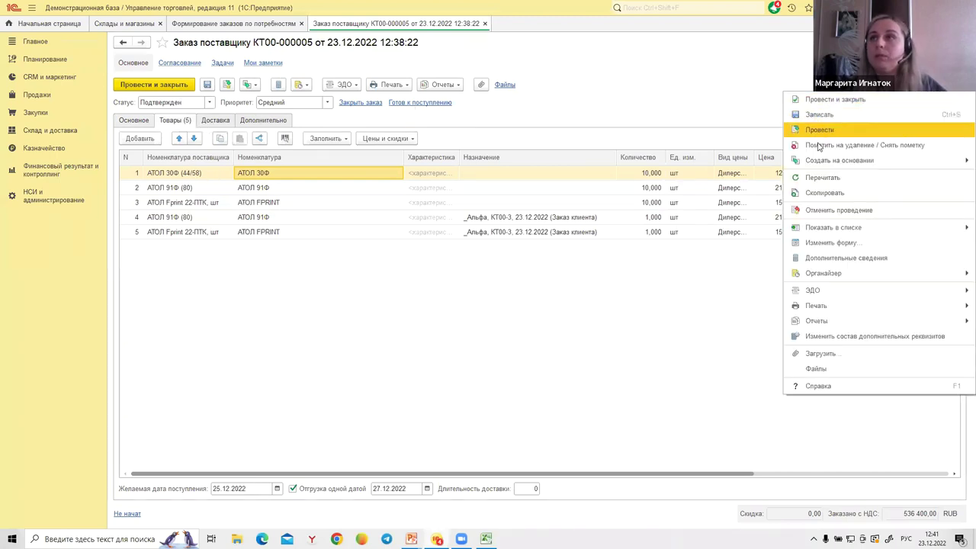
pyautogui.click(419, 102)
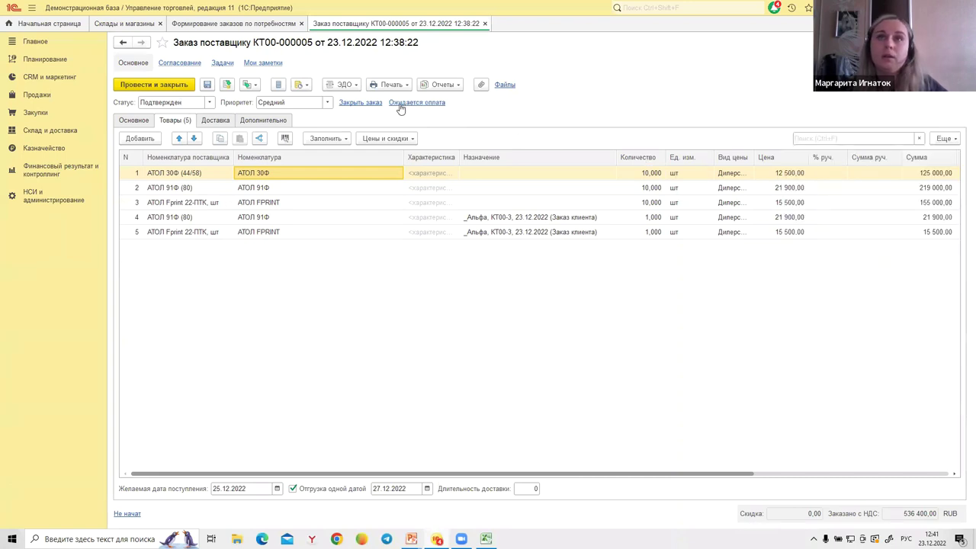
# Create a Списание безналичных ДС from the АТОЛ order, mark it Проведено банком, enter bank number 989898 and its date, and post it.
pyautogui.click(253, 85)
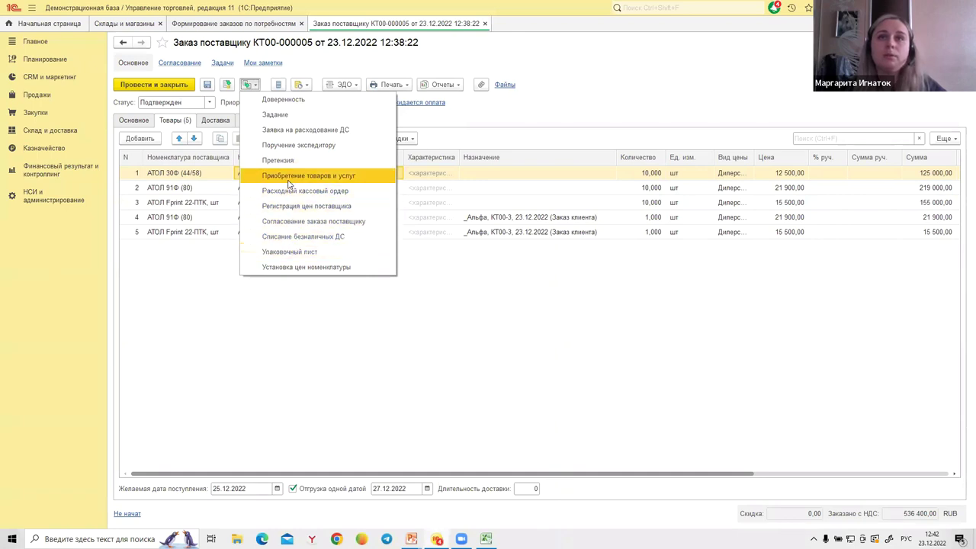
pyautogui.click(301, 238)
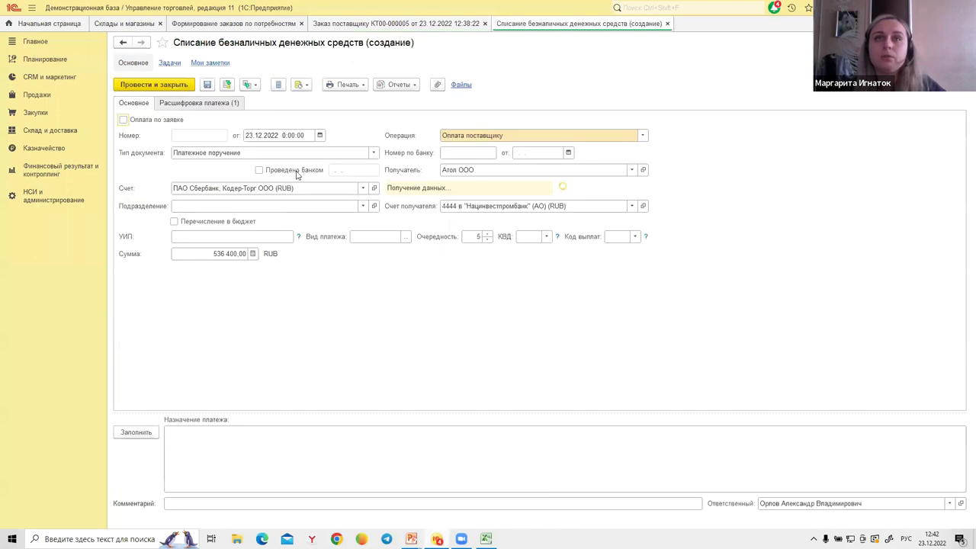
pyautogui.click(260, 170)
pyautogui.click(461, 154)
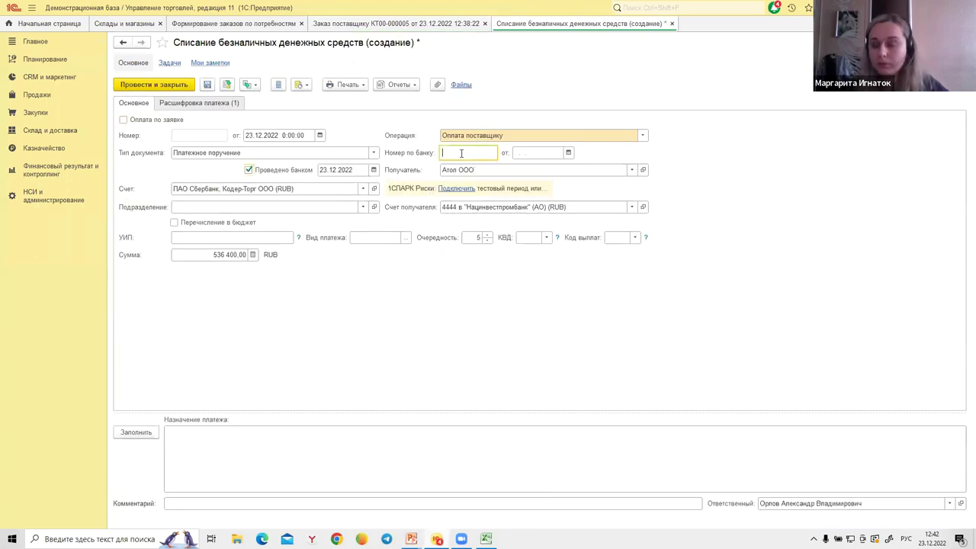
pyautogui.write('989898')
pyautogui.press('Tab')
pyautogui.click(568, 153)
pyautogui.click(659, 255)
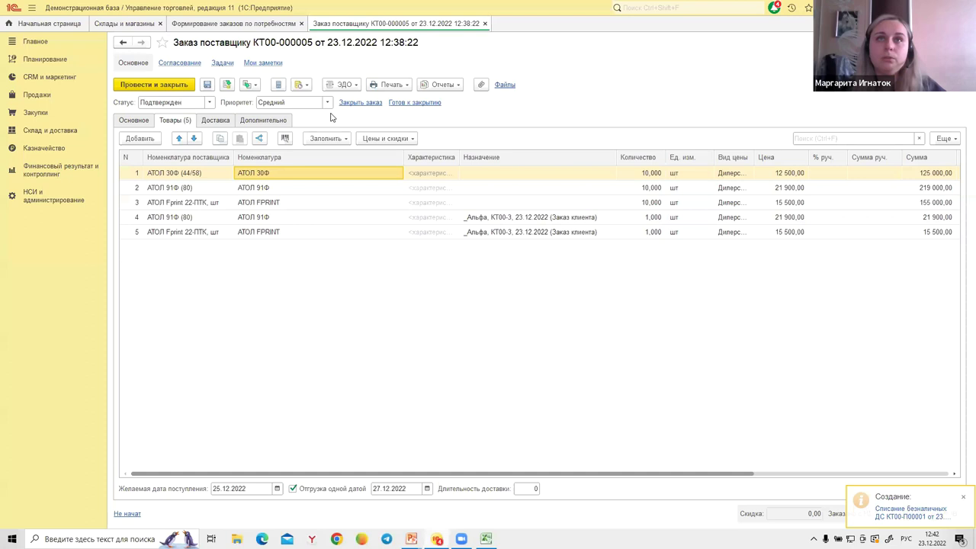
# Set the АТОЛ supplier order's status to Закрыт, post it, check the lines assigned to Альфа and close the order.
pyautogui.click(211, 103)
pyautogui.click(183, 159)
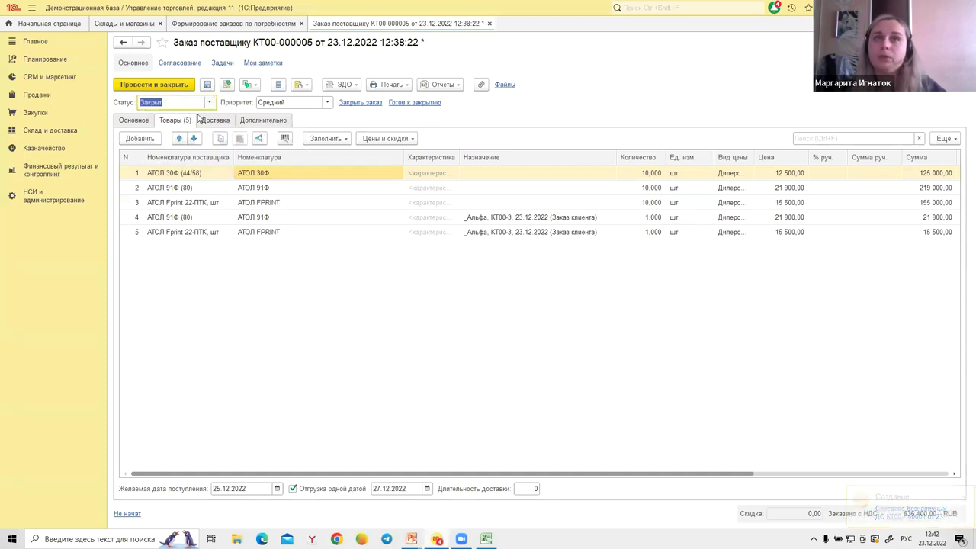
pyautogui.click(227, 85)
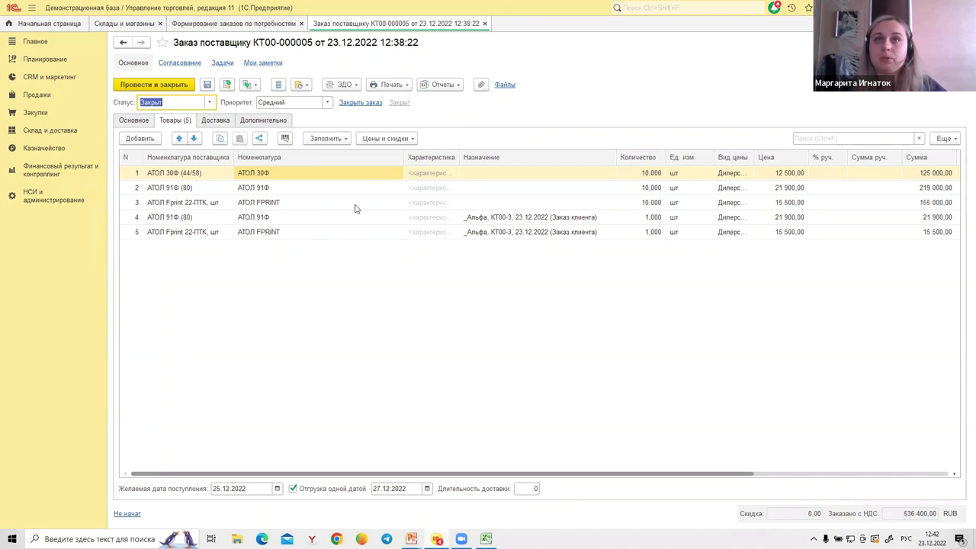
pyautogui.click(510, 219)
pyautogui.click(506, 231)
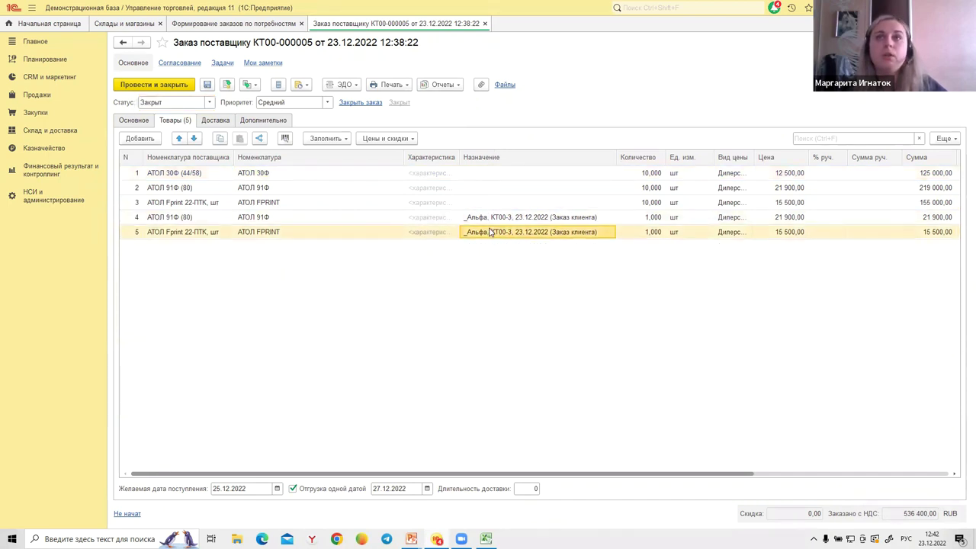
pyautogui.click(484, 24)
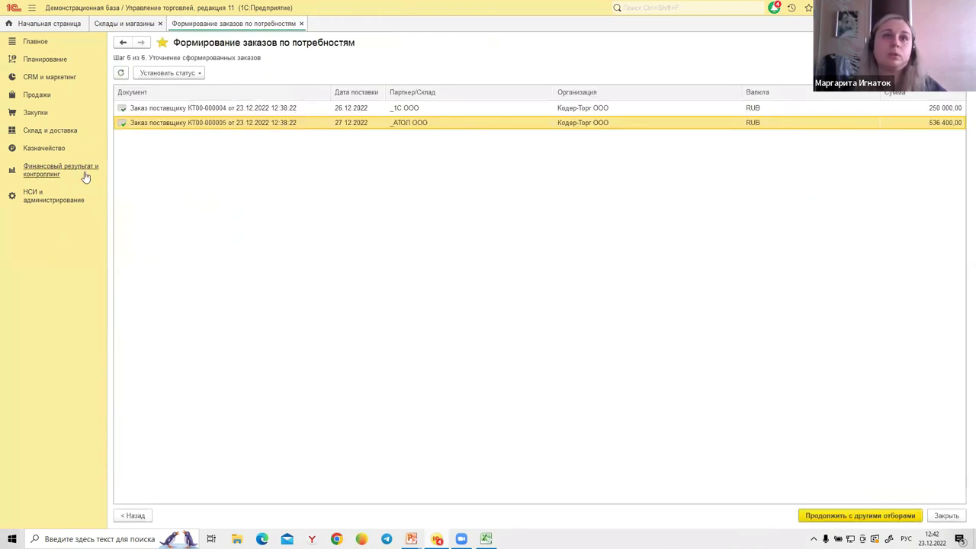
# Open the 1С supplier order and examine its main details, goods lines and the Назначение of each line.
pyautogui.click(203, 109)
pyautogui.doubleClick(239, 110)
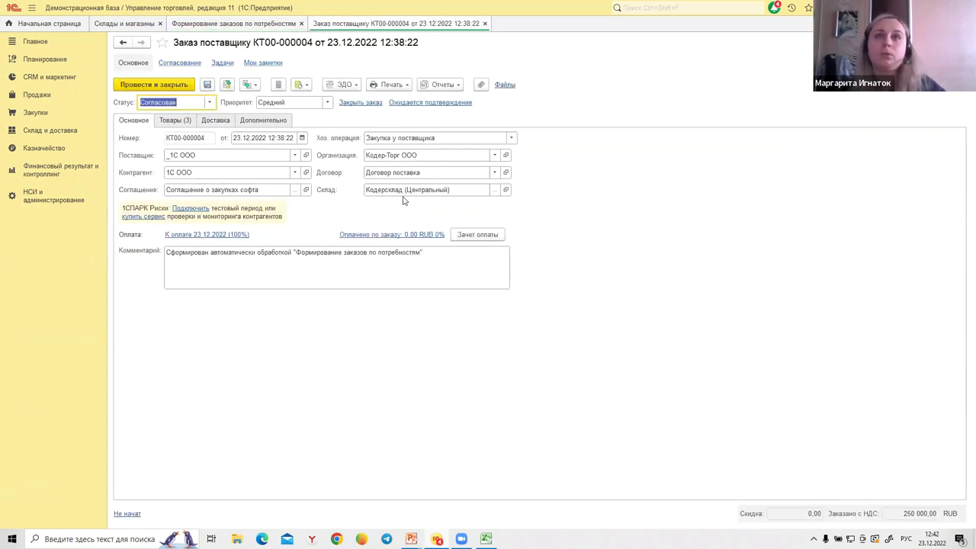
pyautogui.click(176, 121)
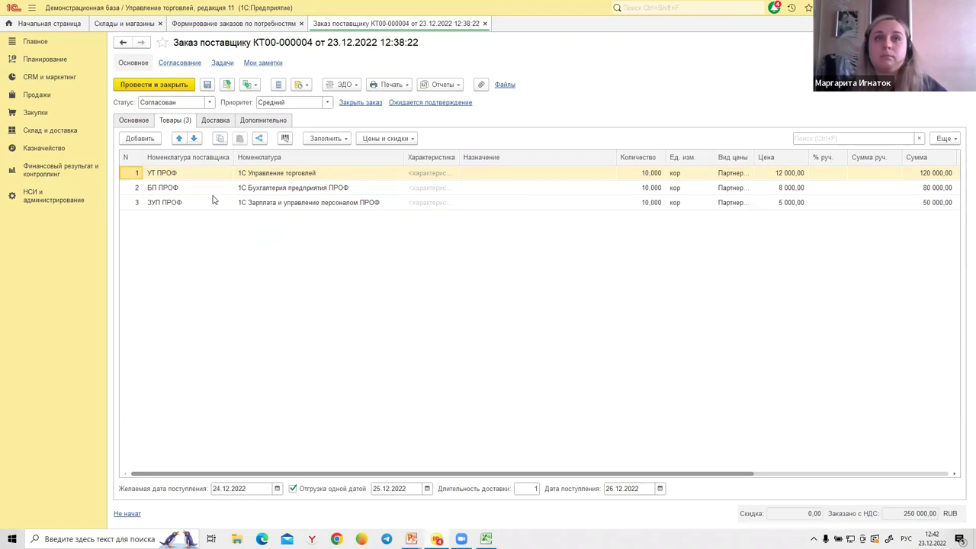
pyautogui.click(135, 119)
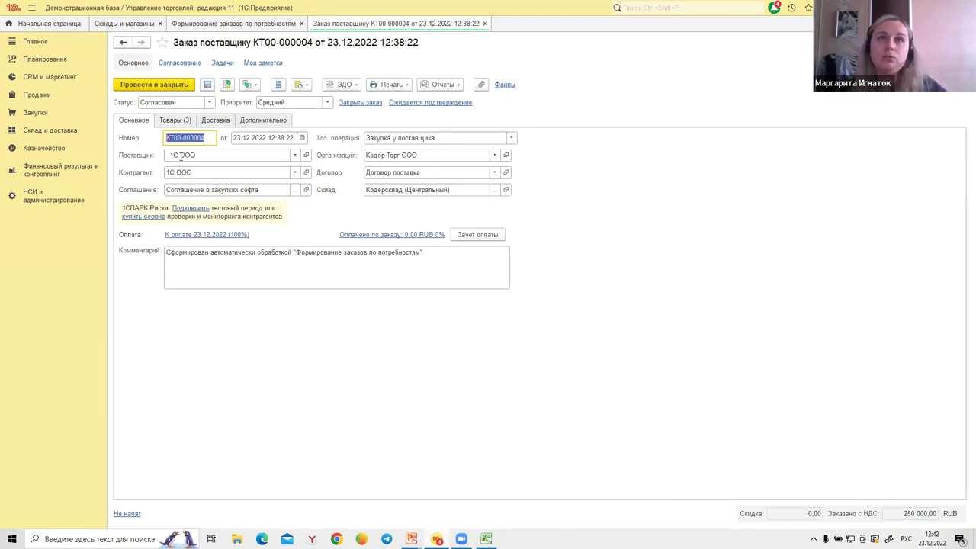
pyautogui.click(171, 121)
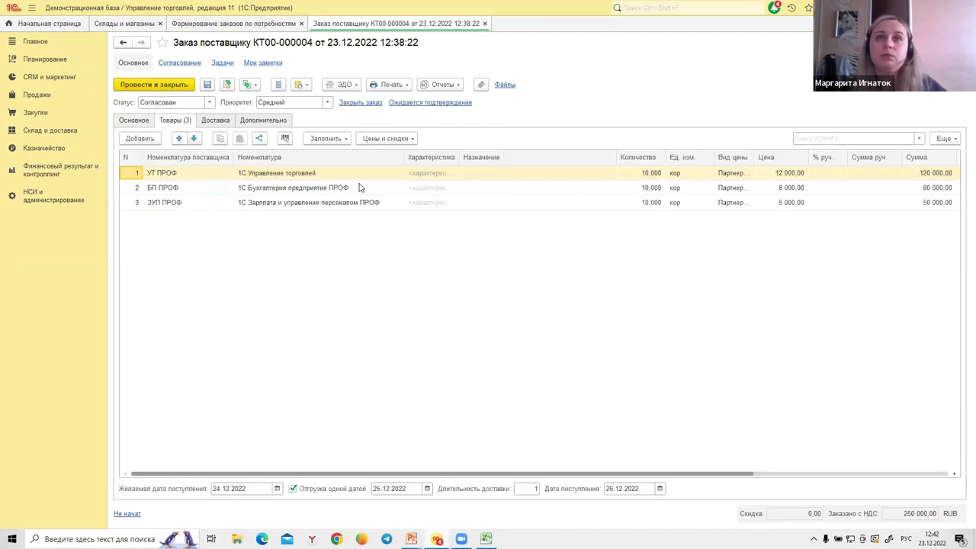
pyautogui.click(481, 176)
pyautogui.click(488, 188)
pyautogui.click(490, 202)
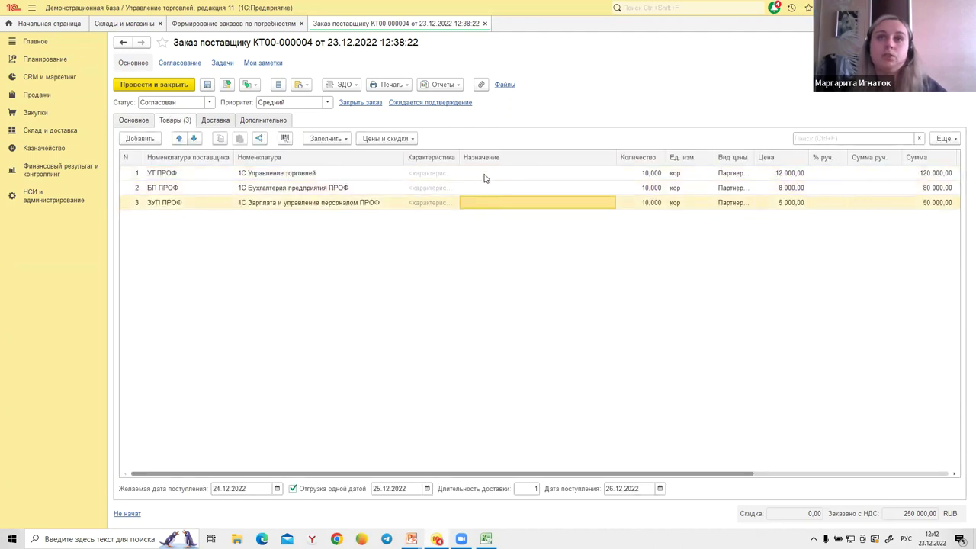
pyautogui.click(485, 175)
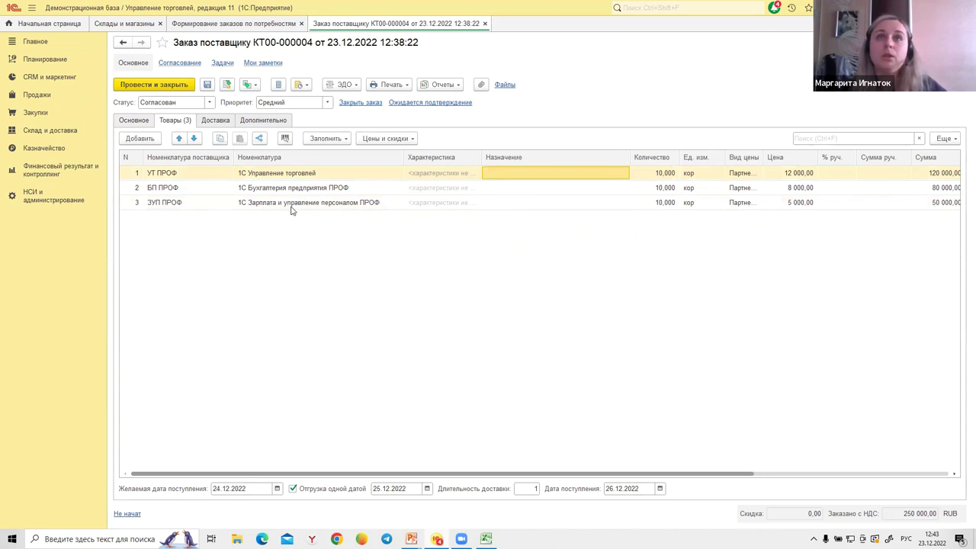
# Set the 1С supplier order's status to Подтвержден and save the order.
pyautogui.click(209, 102)
pyautogui.click(169, 147)
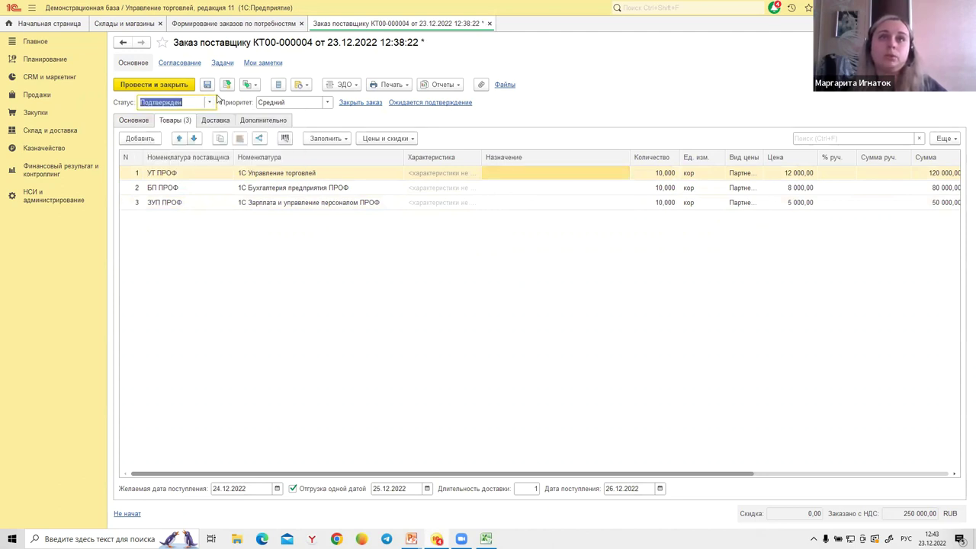
pyautogui.hotkey('ctrl', 's')
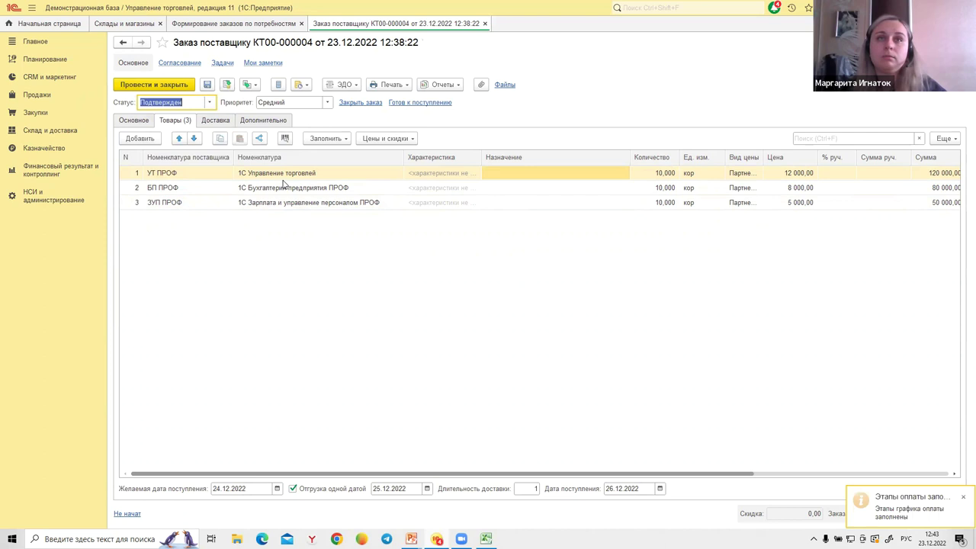
# Open Состояние обеспечения заказов from the warehouse and delivery section.
pyautogui.click(22, 131)
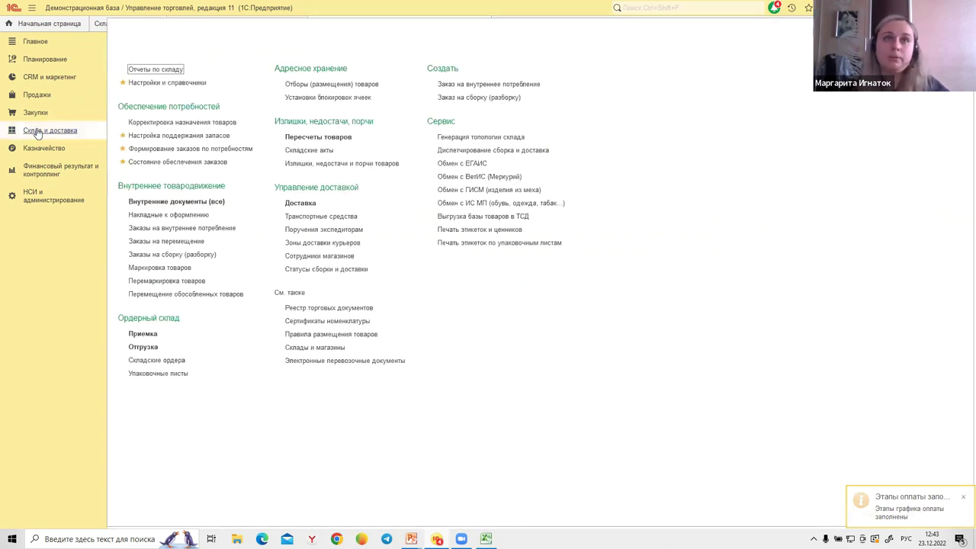
pyautogui.click(147, 162)
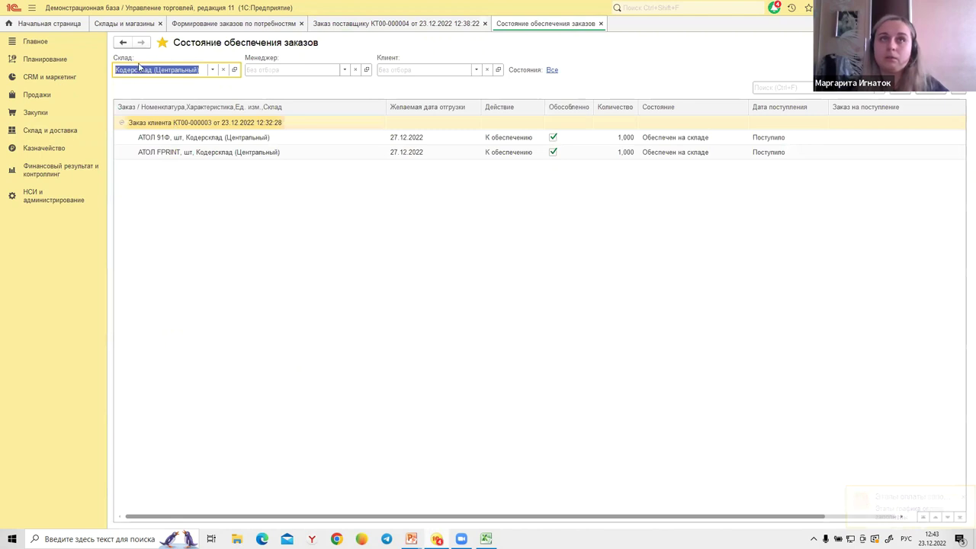
# Check Состояние and Дата поступления of the АТОЛ 91Ф and АТОЛ FPRINT lines, glancing at the supplier order and the ordering-by-needs form.
pyautogui.click(182, 128)
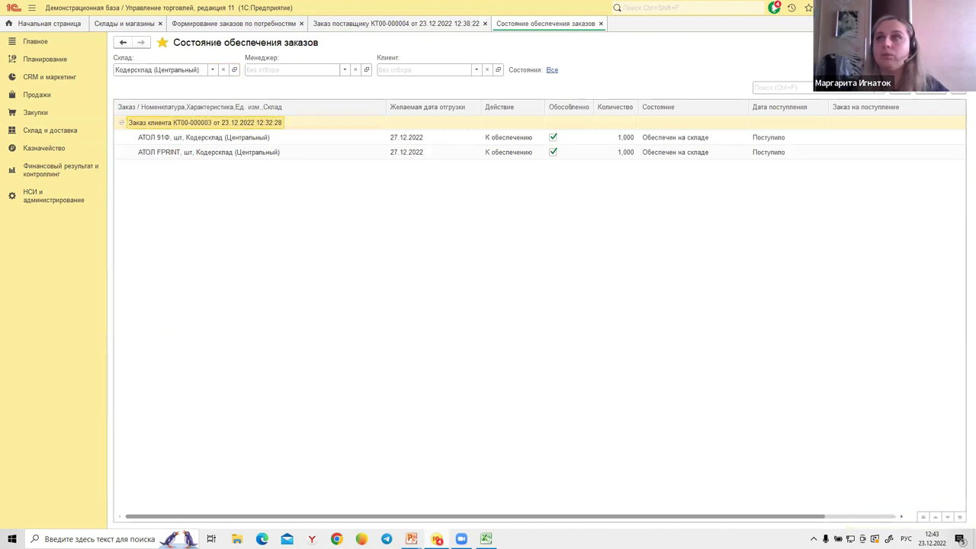
pyautogui.click(685, 139)
pyautogui.click(691, 153)
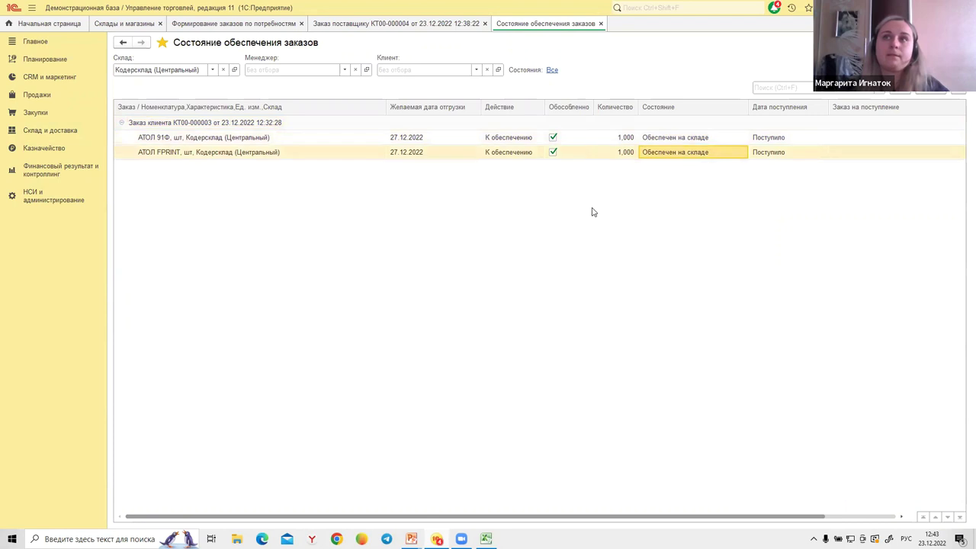
pyautogui.click(775, 138)
pyautogui.click(776, 152)
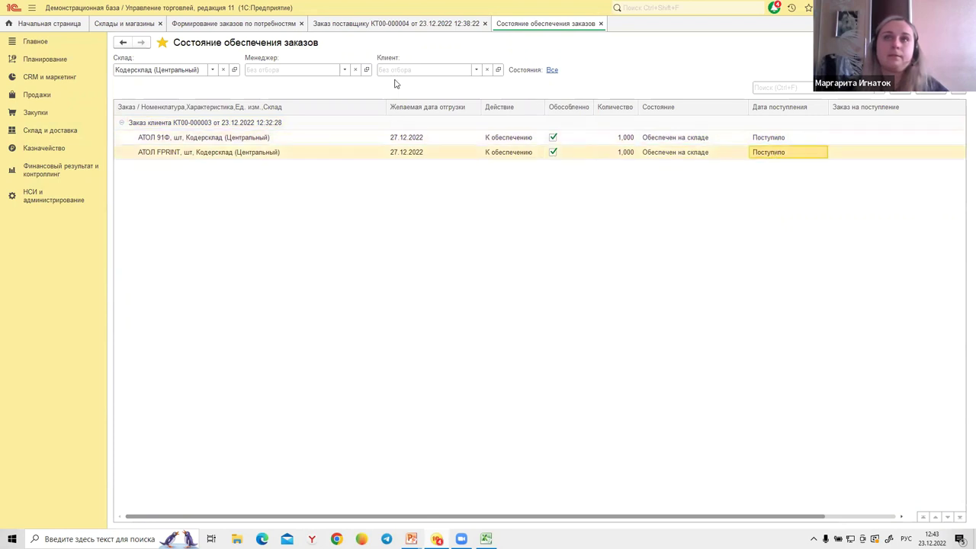
pyautogui.click(413, 24)
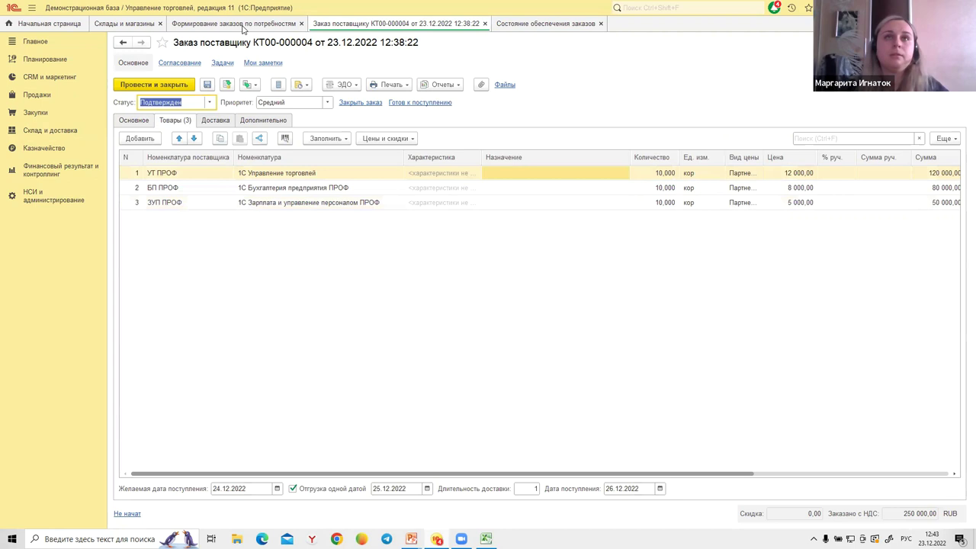
pyautogui.click(245, 26)
pyautogui.click(535, 26)
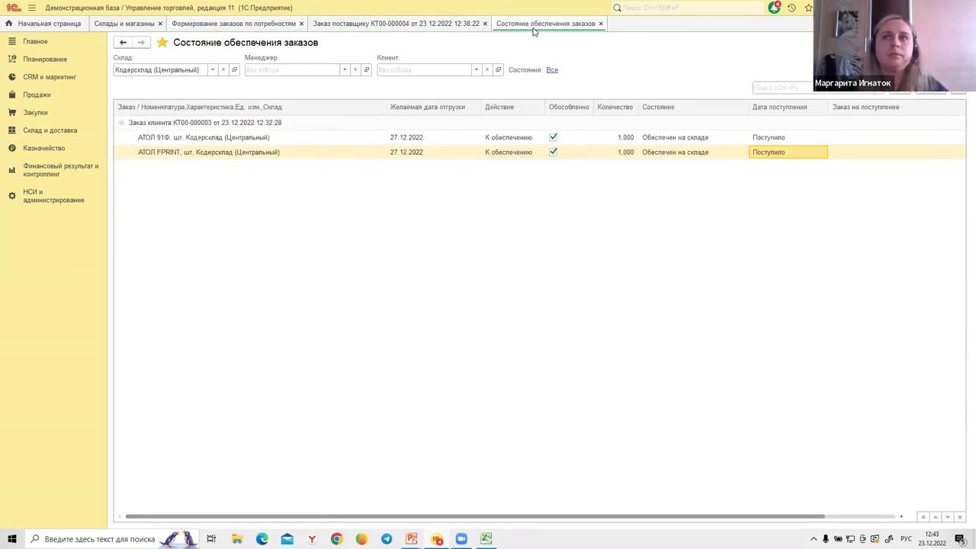
# Create a Приобретение товаров и услуг based on the 1С supplier order, review its three goods lines and post it.
pyautogui.click(385, 25)
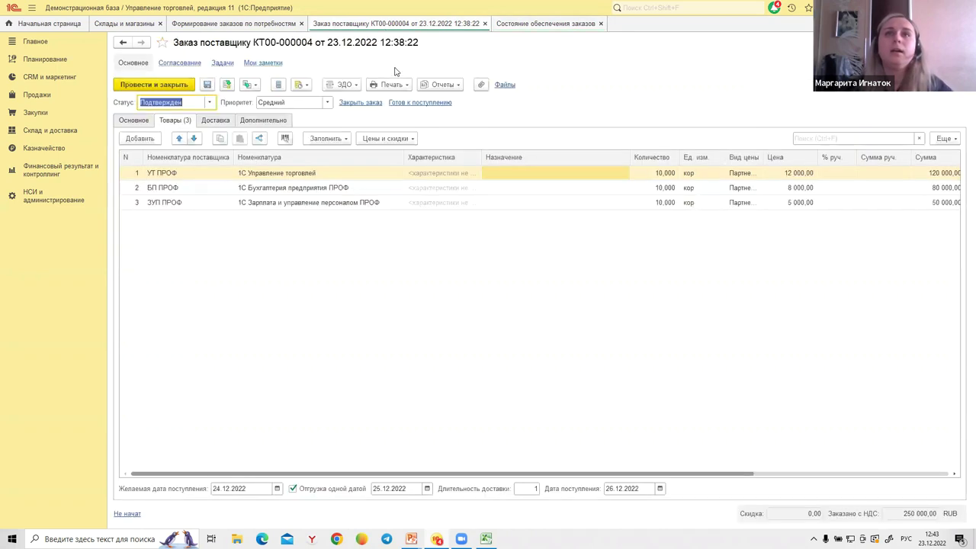
pyautogui.click(251, 84)
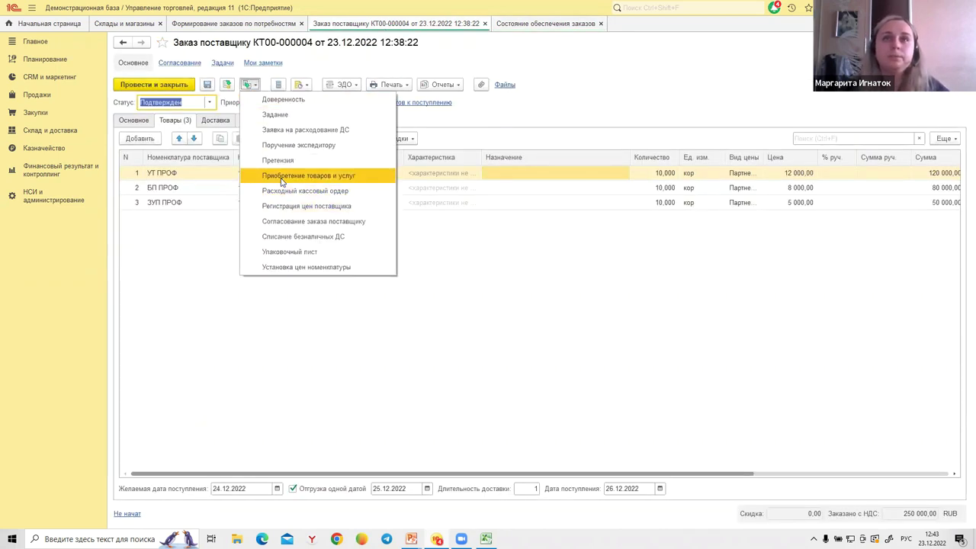
pyautogui.click(282, 180)
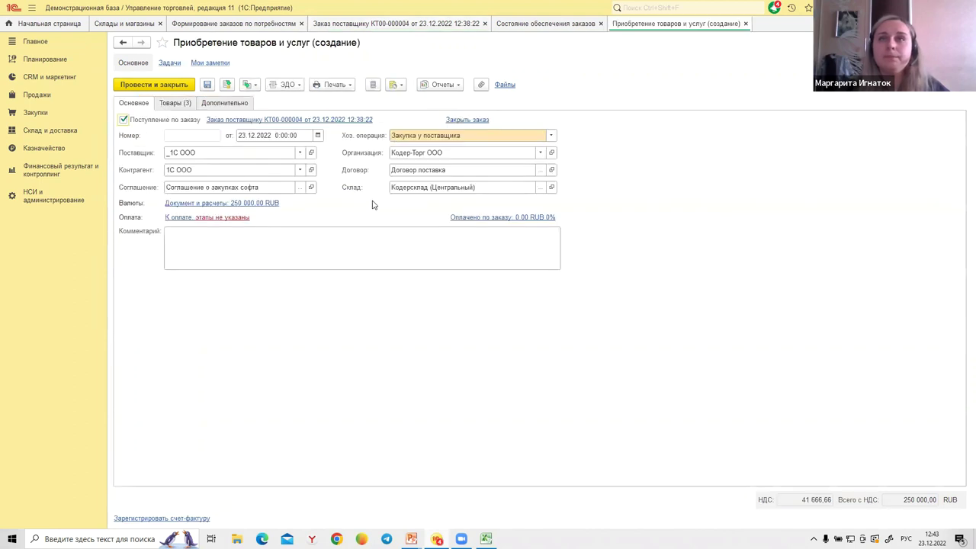
pyautogui.click(175, 103)
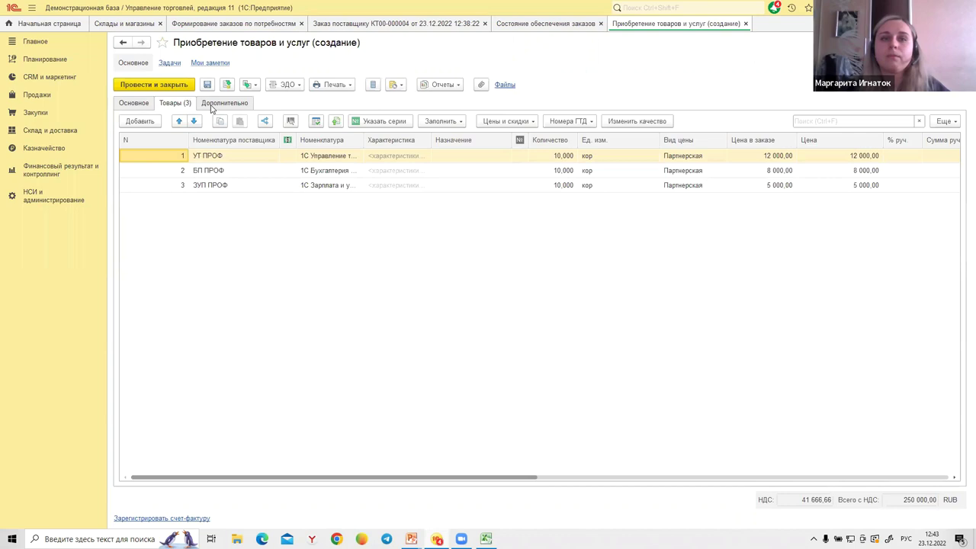
pyautogui.click(227, 85)
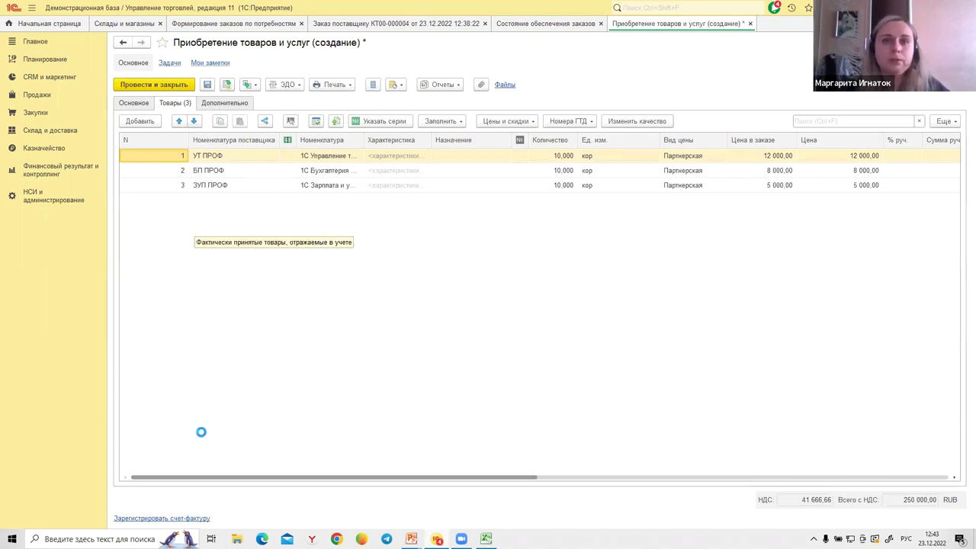
# Register the received счет-фактура with number 3232, post it, check the receipt's main details and close the receipt.
pyautogui.click(156, 519)
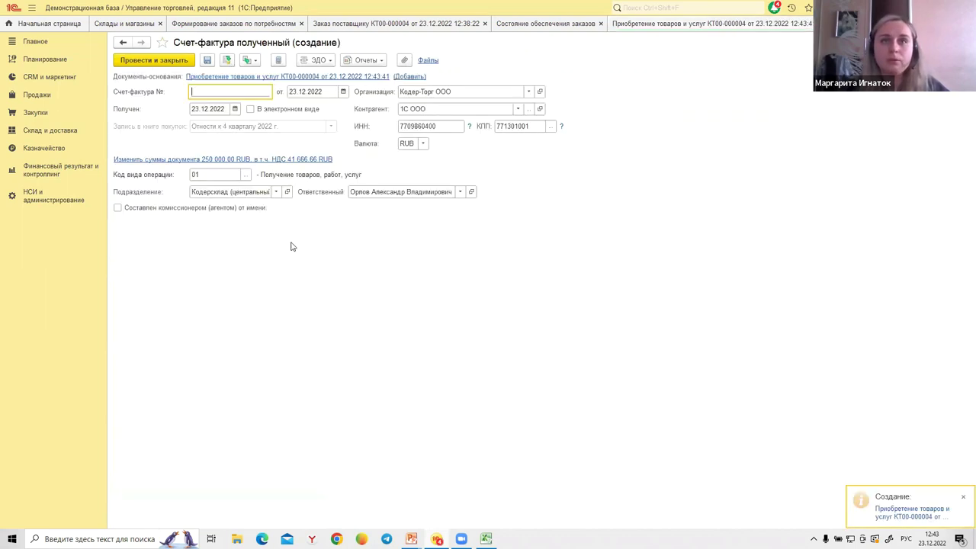
pyautogui.write('3232')
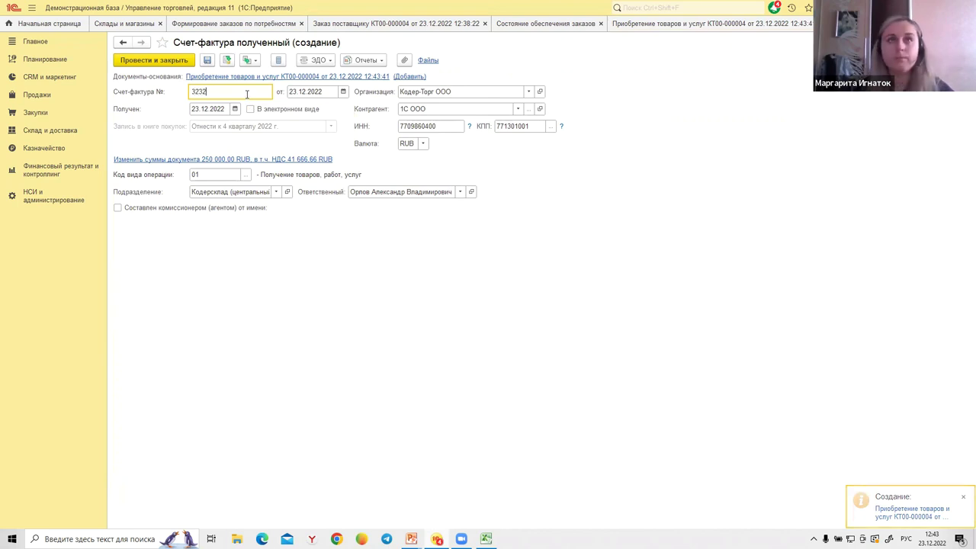
pyautogui.click(172, 61)
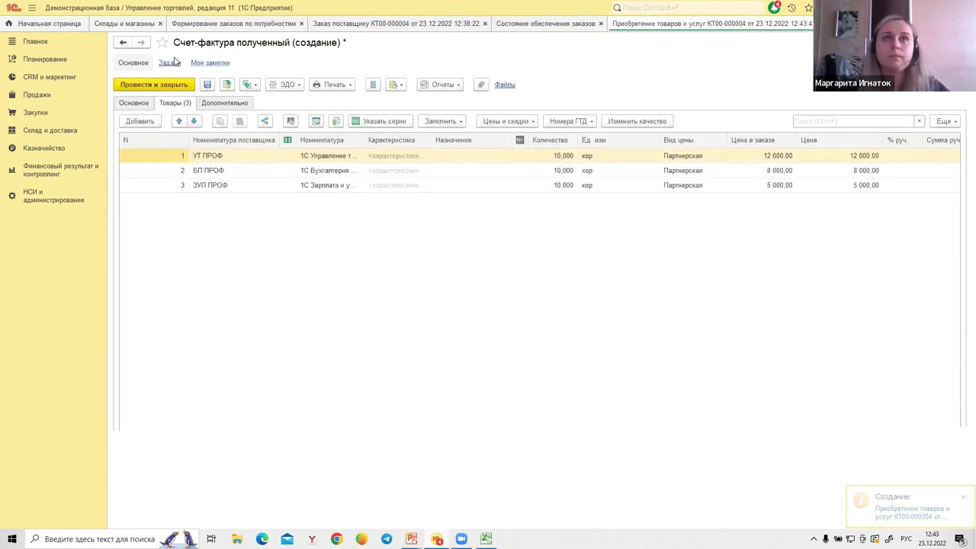
pyautogui.click(132, 102)
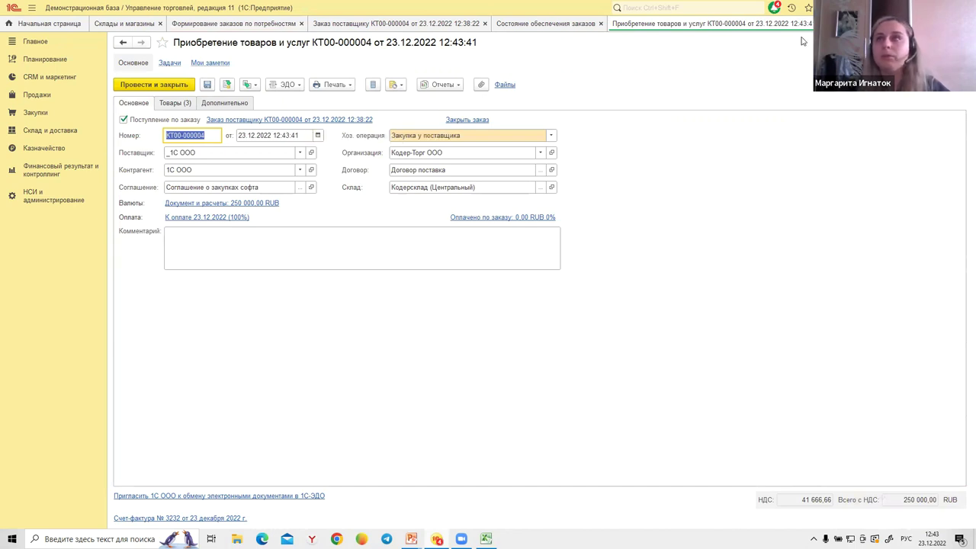
pyautogui.press('Escape')
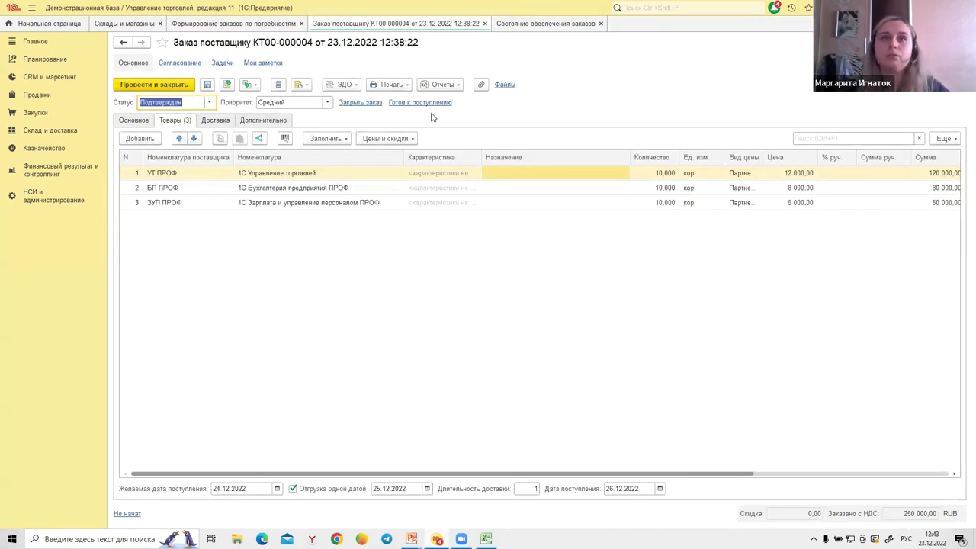
# Reread the 1С supplier order to check its current state, refresh the order supply list and close that list.
pyautogui.click(944, 138)
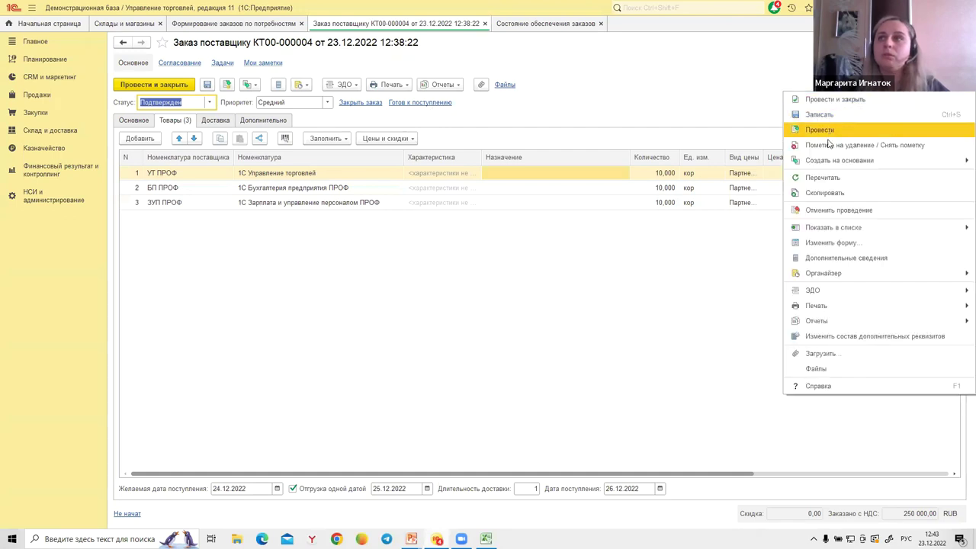
pyautogui.click(828, 177)
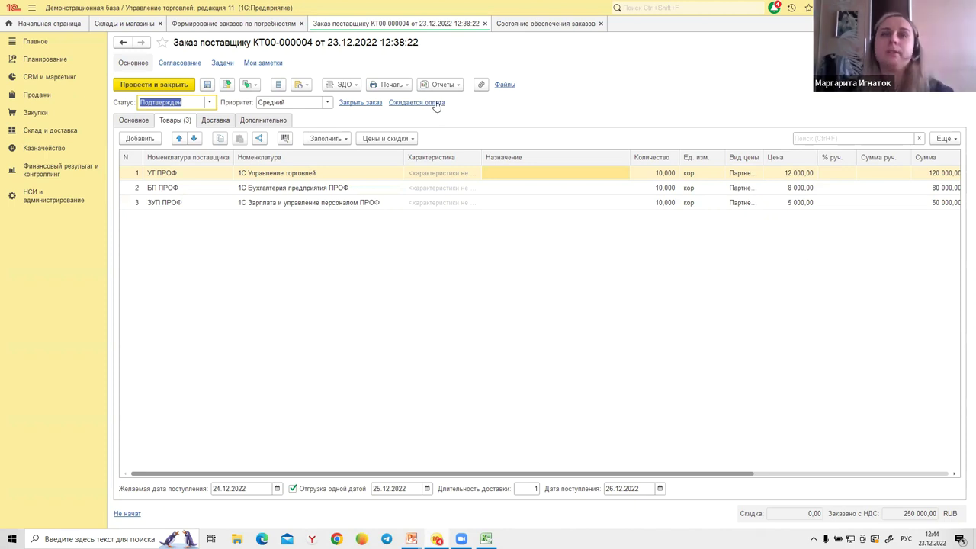
pyautogui.click(528, 24)
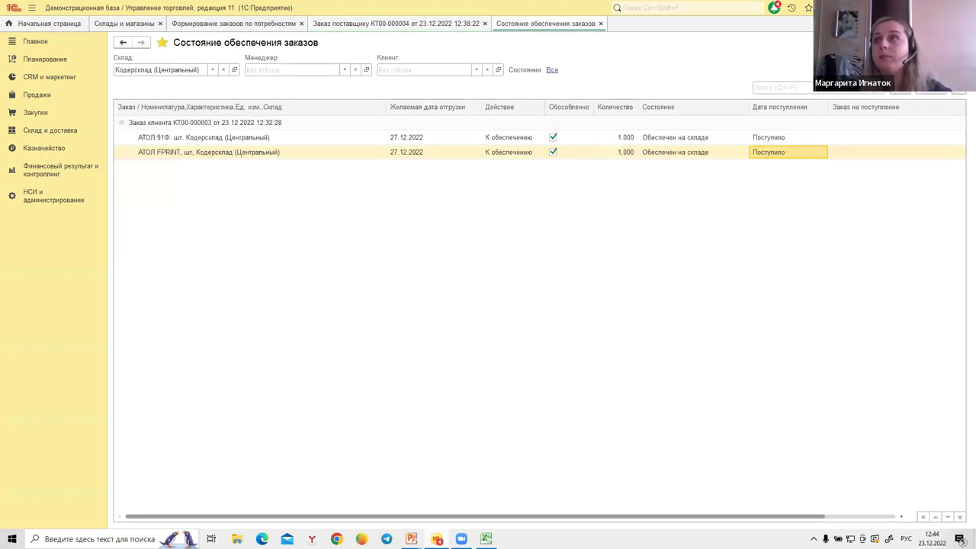
pyautogui.click(944, 87)
pyautogui.click(763, 118)
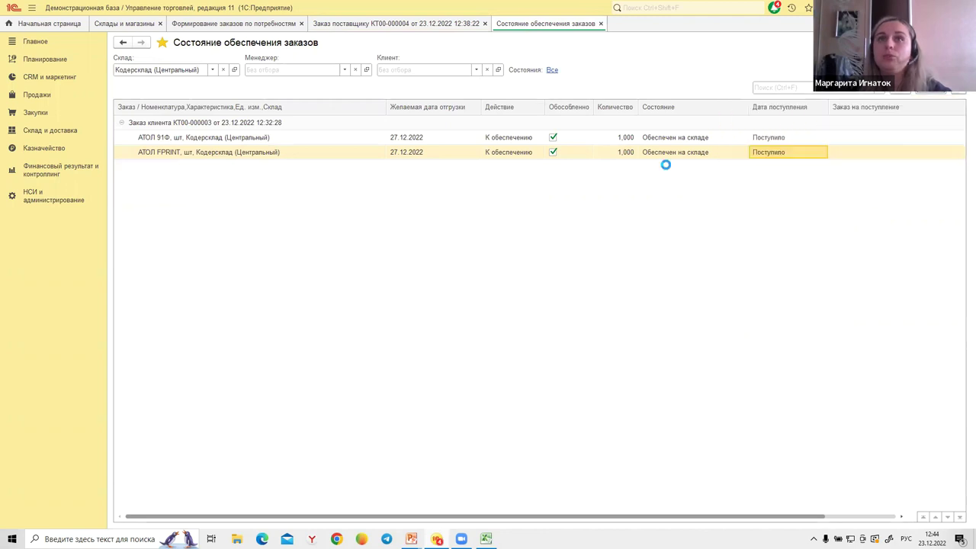
pyautogui.click(139, 123)
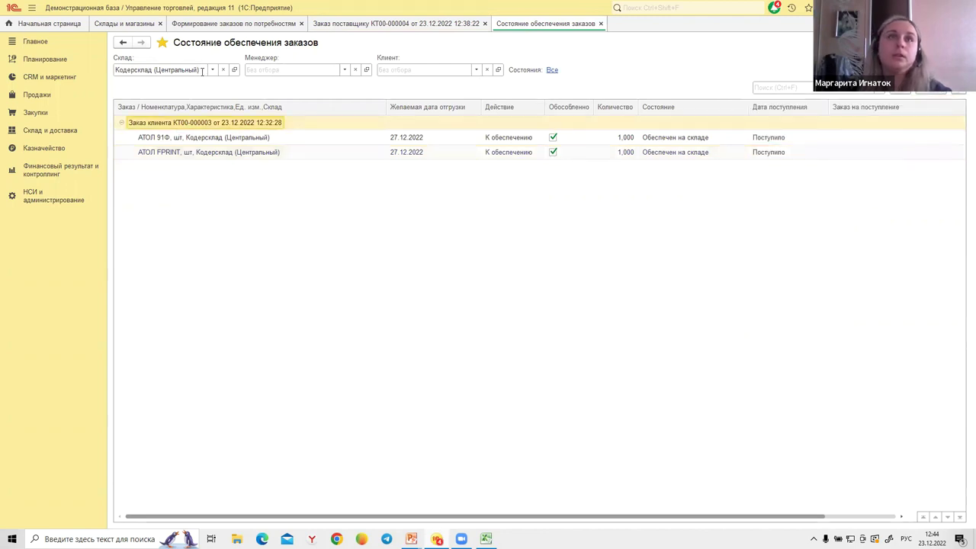
pyautogui.click(601, 24)
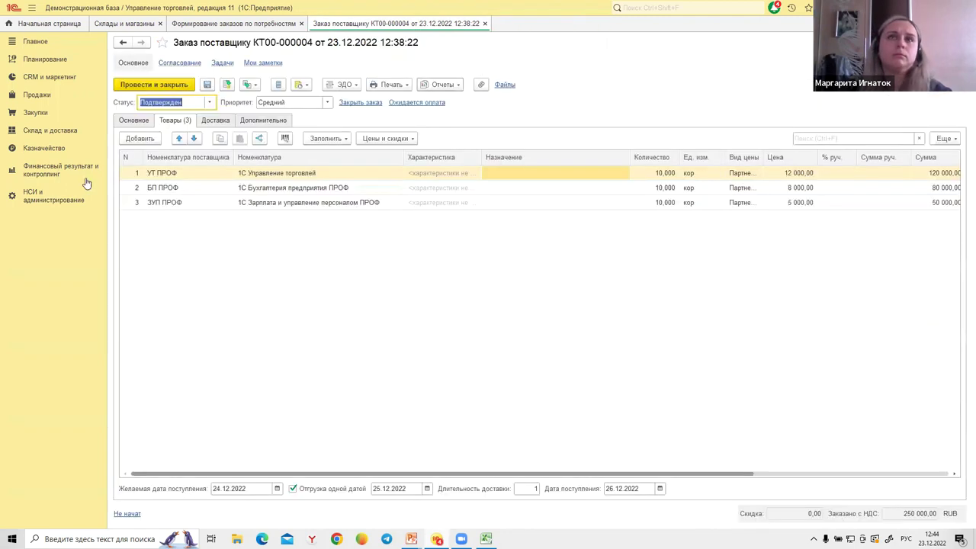
# Reopen Состояние обеспечения заказов, open the listed customer order and examine the Действия values of its two goods lines.
pyautogui.click(38, 134)
pyautogui.click(169, 161)
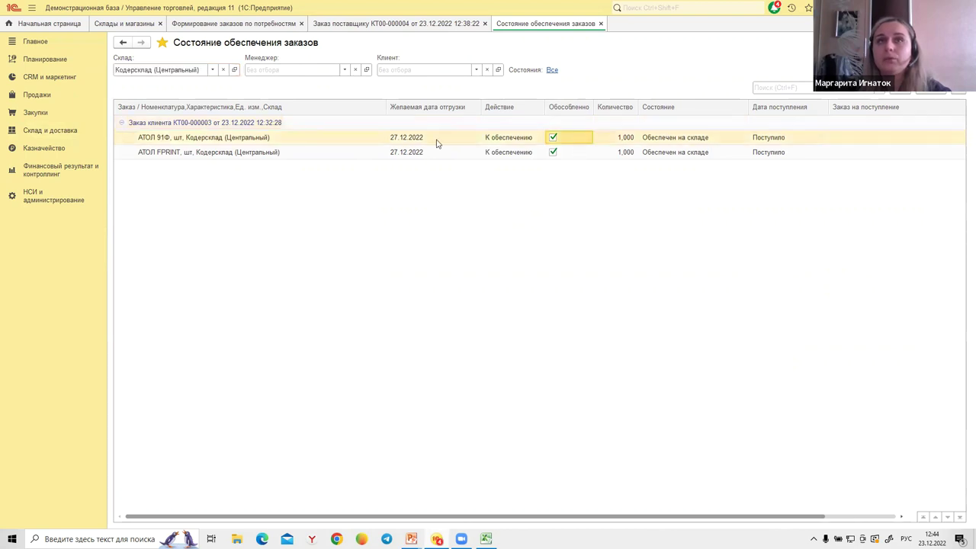
pyautogui.click(178, 124)
pyautogui.doubleClick(226, 124)
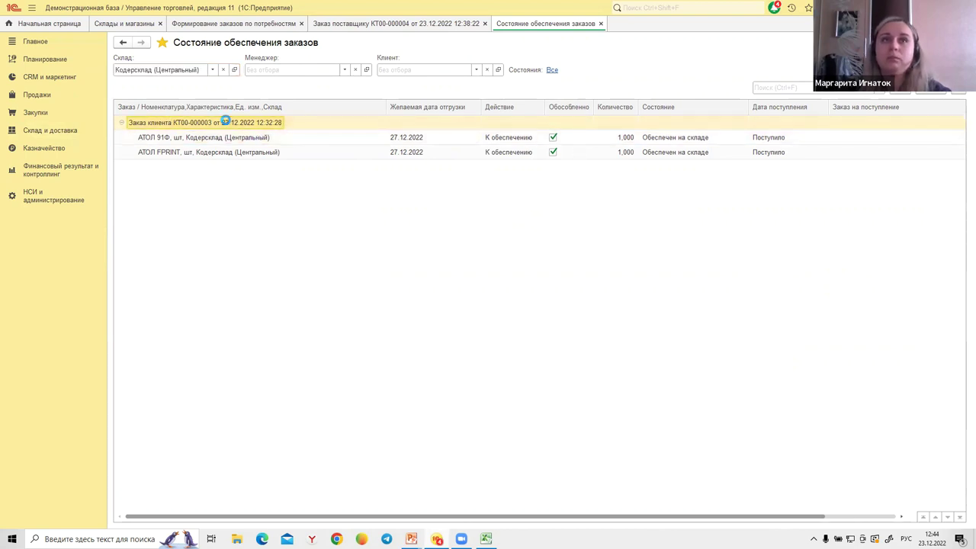
pyautogui.click(176, 122)
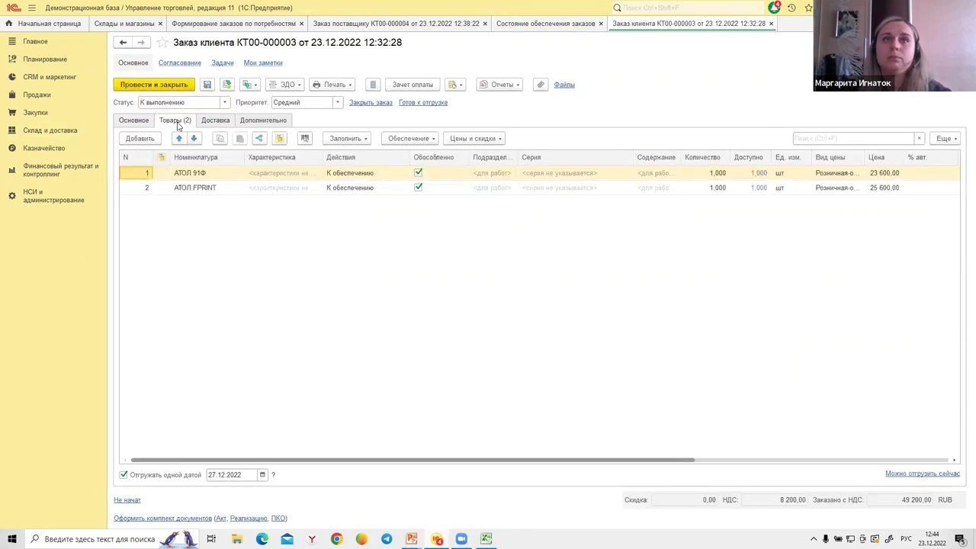
pyautogui.click(336, 173)
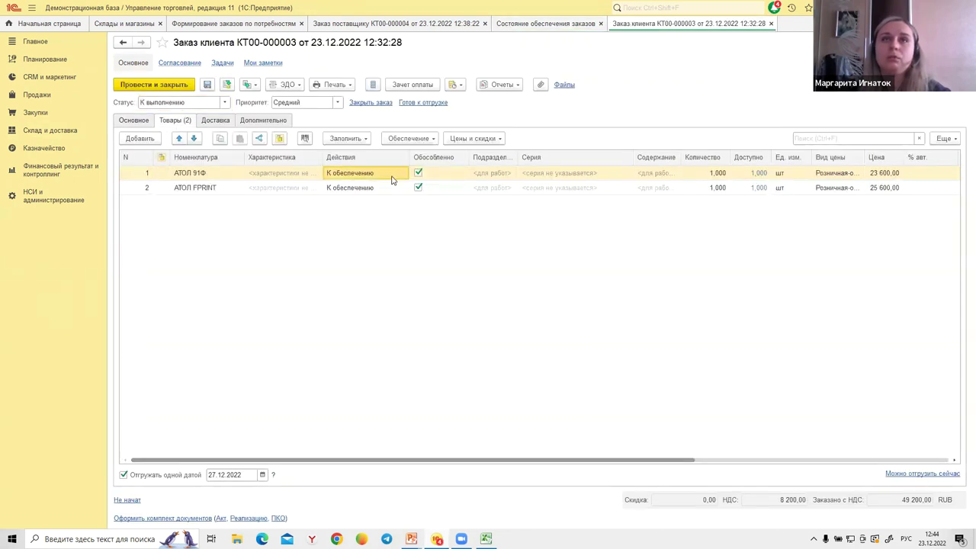
pyautogui.click(377, 187)
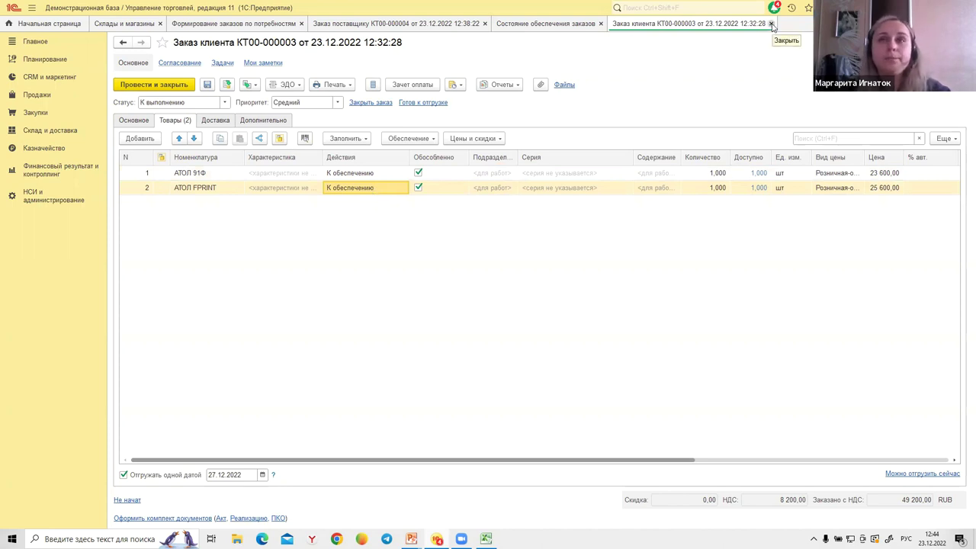
# Set Действия to Отгрузить for АТОЛ 91Ф and АТОЛ FPRINT in the customer order and save the order.
pyautogui.doubleClick(349, 175)
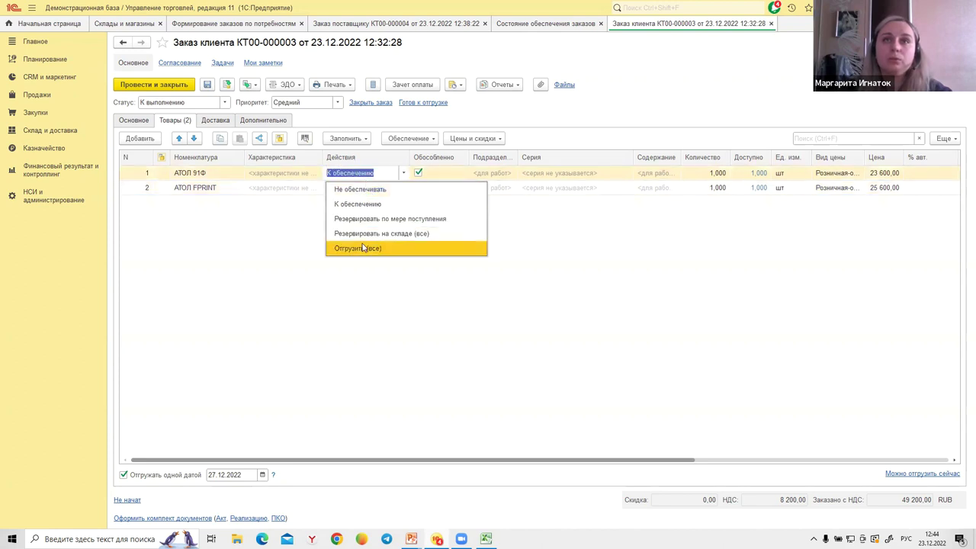
pyautogui.click(363, 249)
pyautogui.doubleClick(361, 188)
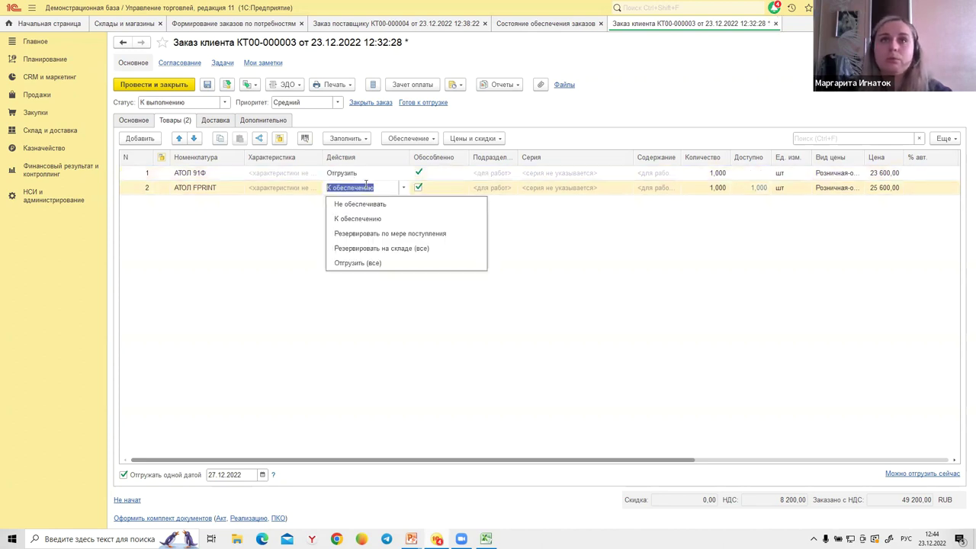
pyautogui.click(363, 262)
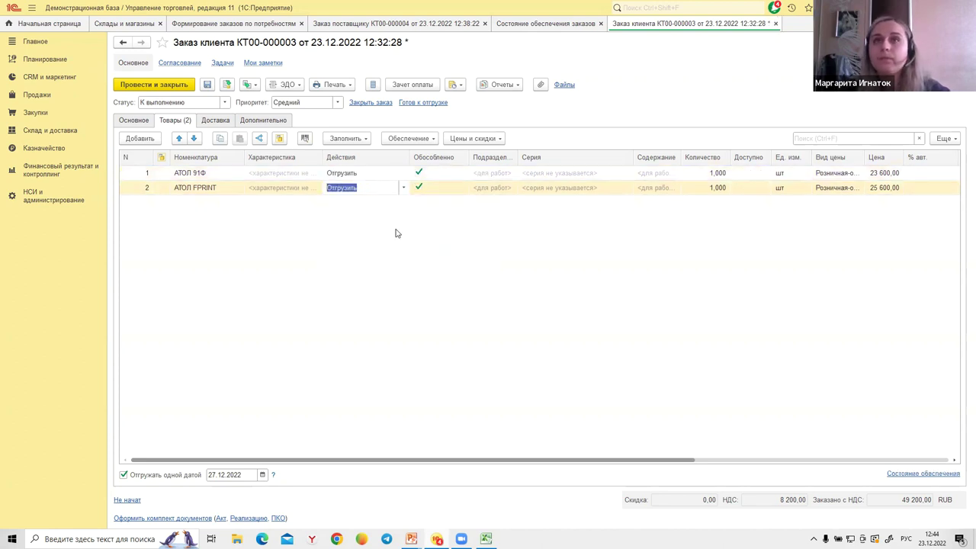
pyautogui.click(336, 215)
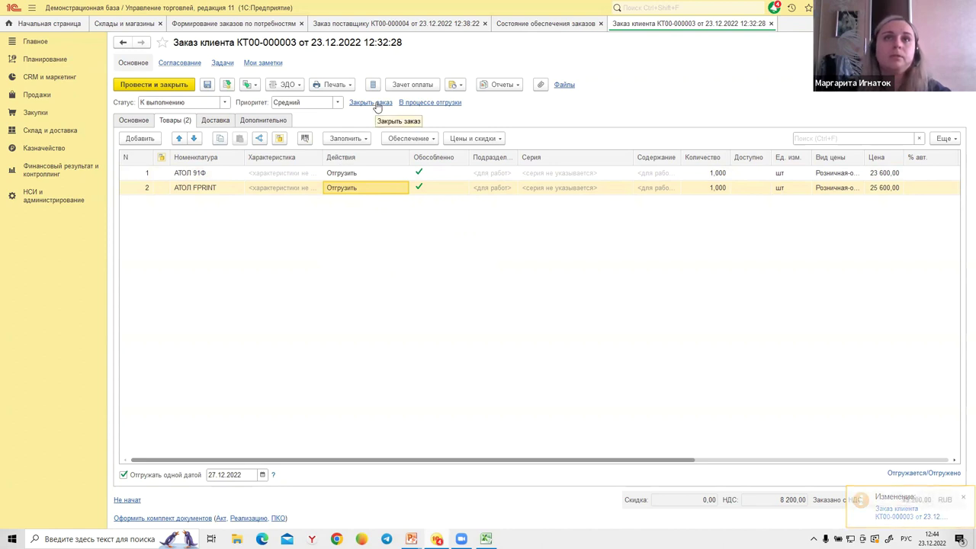
# Create a Поступление безналичных ДС from the customer order, mark it Проведено банком with bank number 6523 dated 23.12.2022, and post it.
pyautogui.click(256, 85)
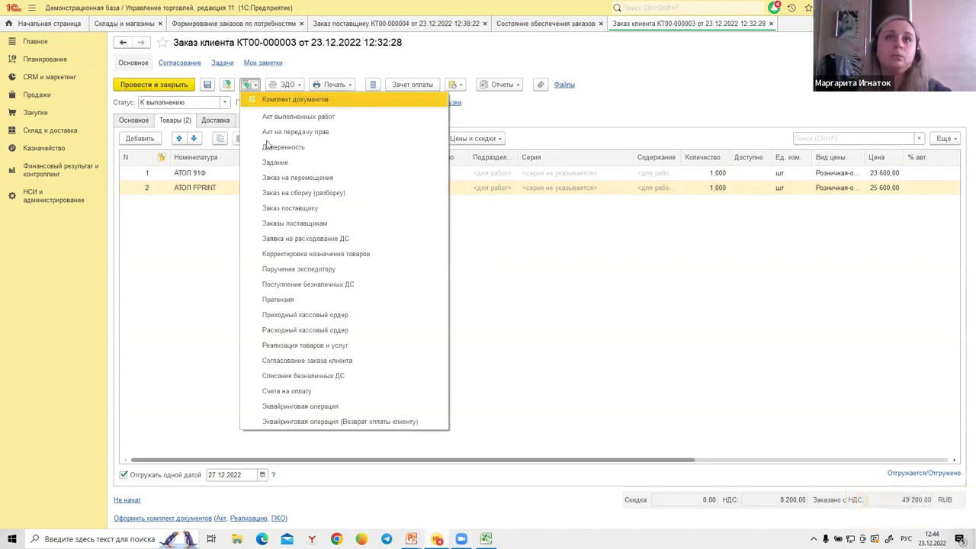
pyautogui.click(309, 283)
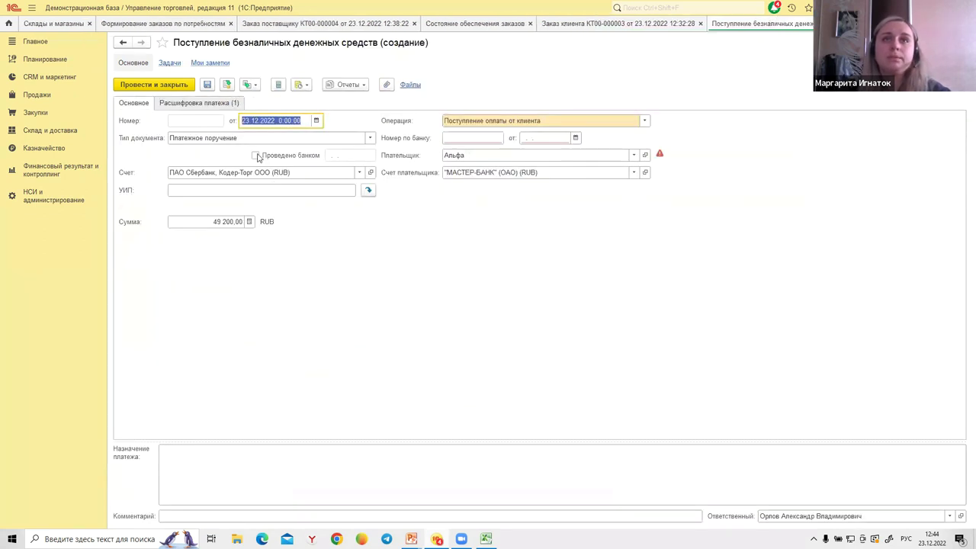
pyautogui.click(256, 155)
pyautogui.click(488, 138)
pyautogui.write('6523')
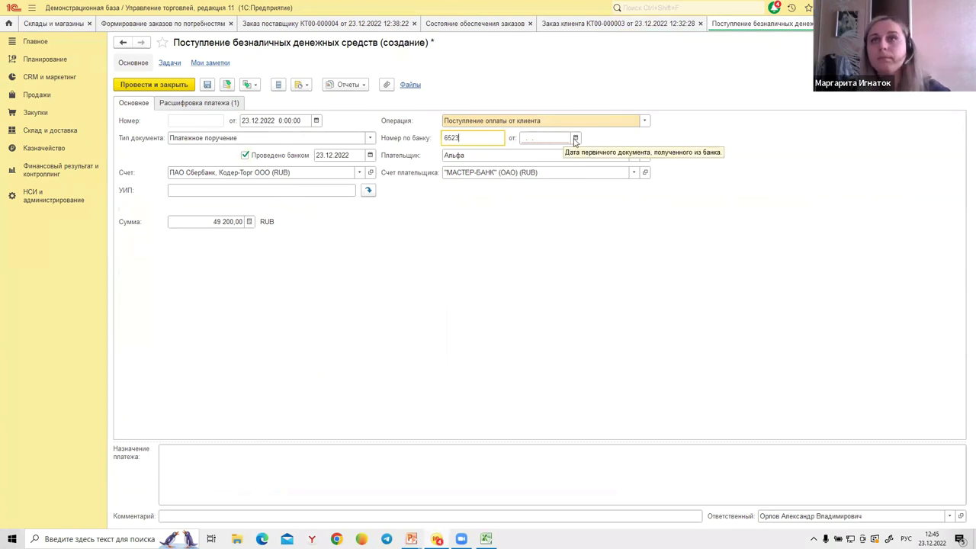
pyautogui.click(575, 138)
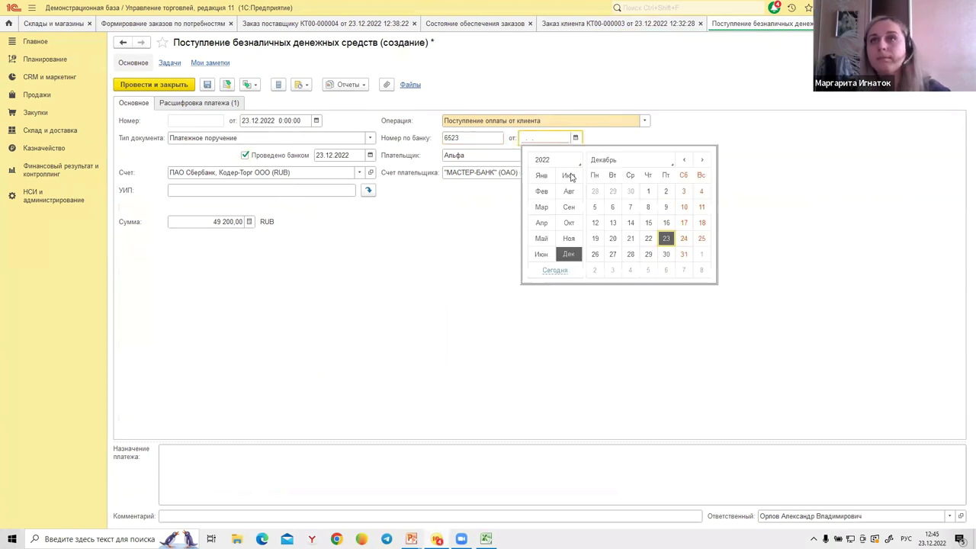
pyautogui.click(649, 238)
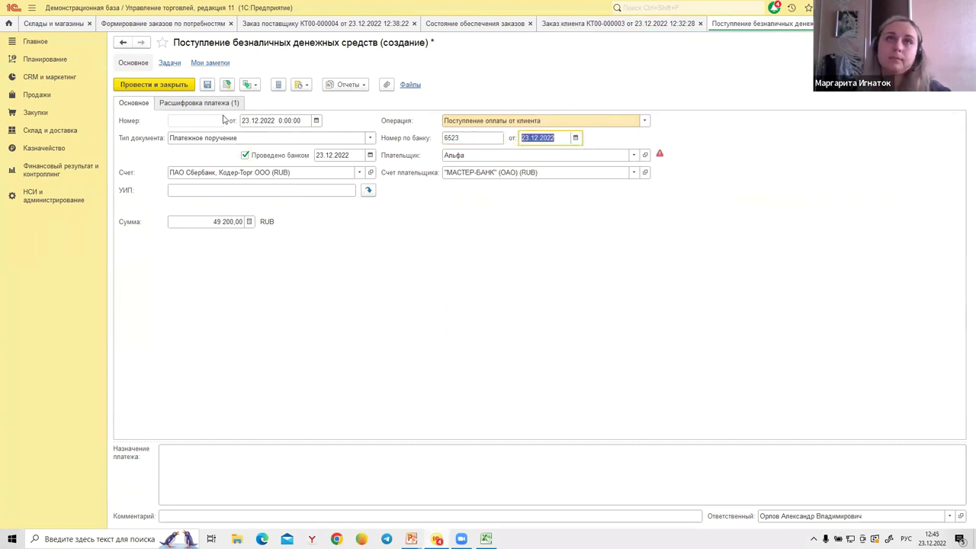
pyautogui.click(198, 104)
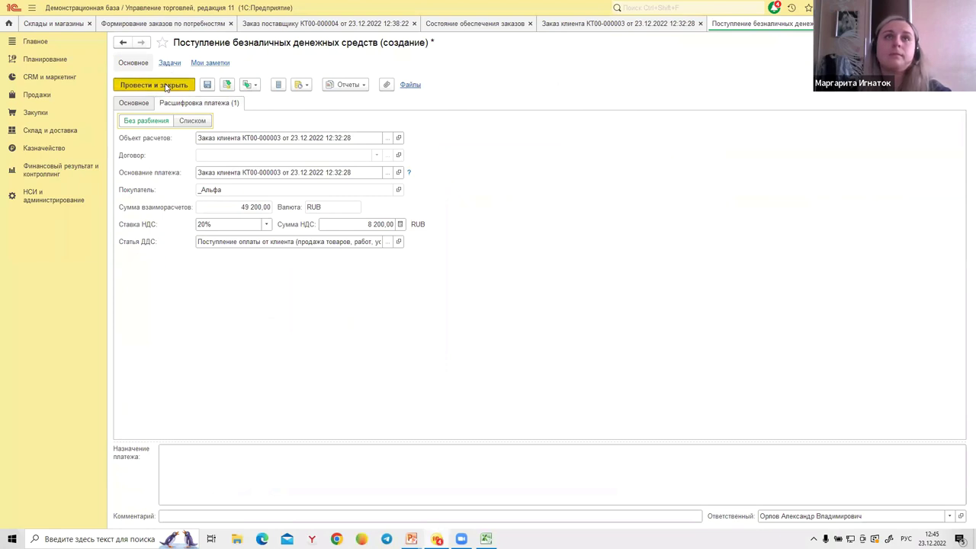
pyautogui.hotkey('ctrl', 'Return')
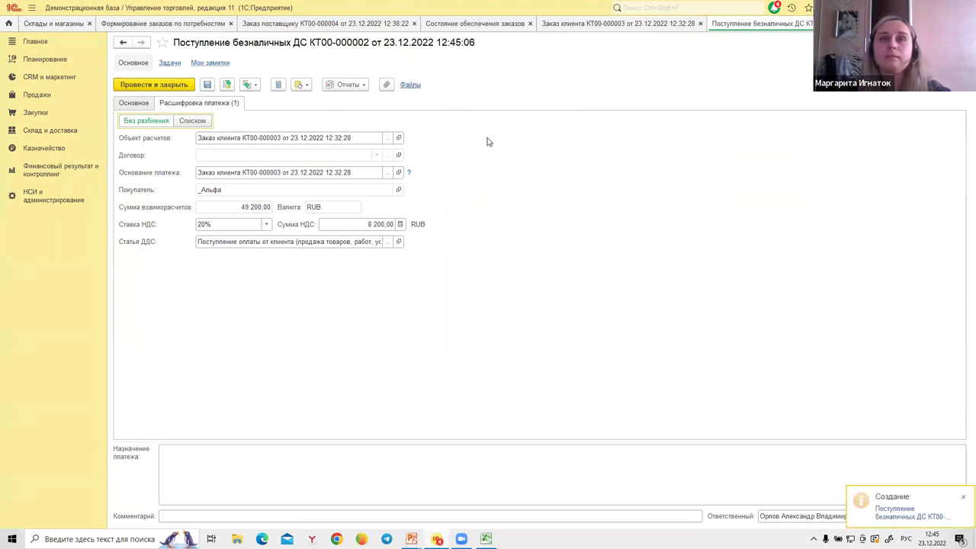
# Check the paid and shipped amounts in the order closing assistant, cancel it and reread the customer order.
pyautogui.click(371, 104)
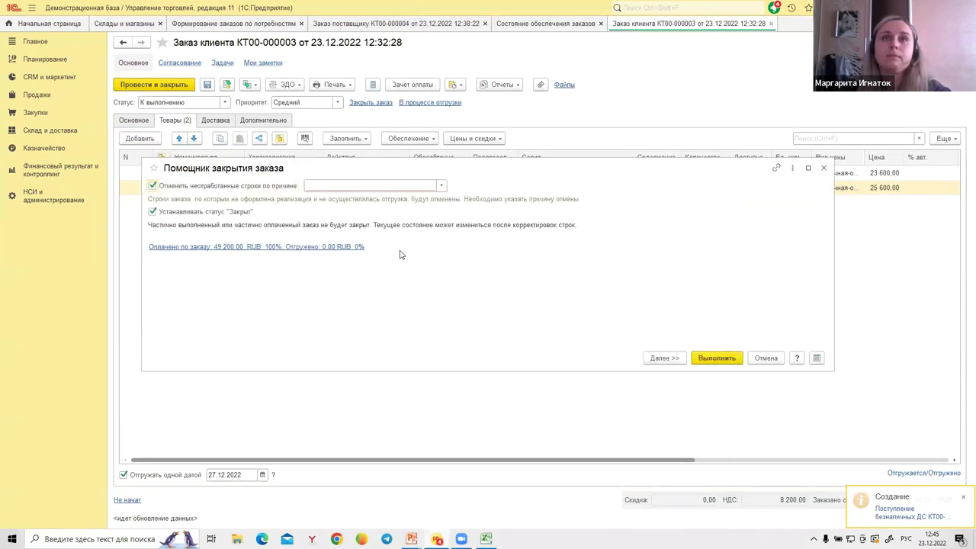
pyautogui.click(766, 357)
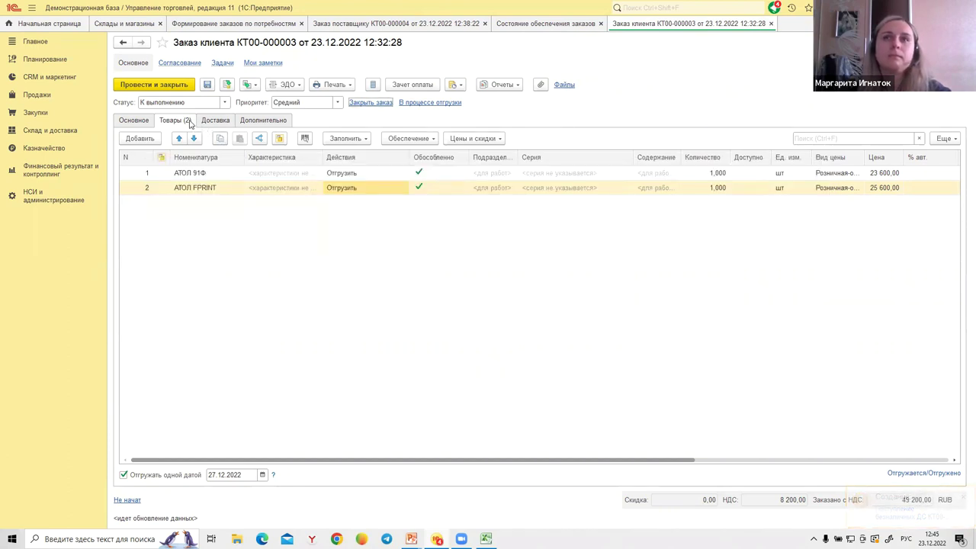
pyautogui.click(949, 84)
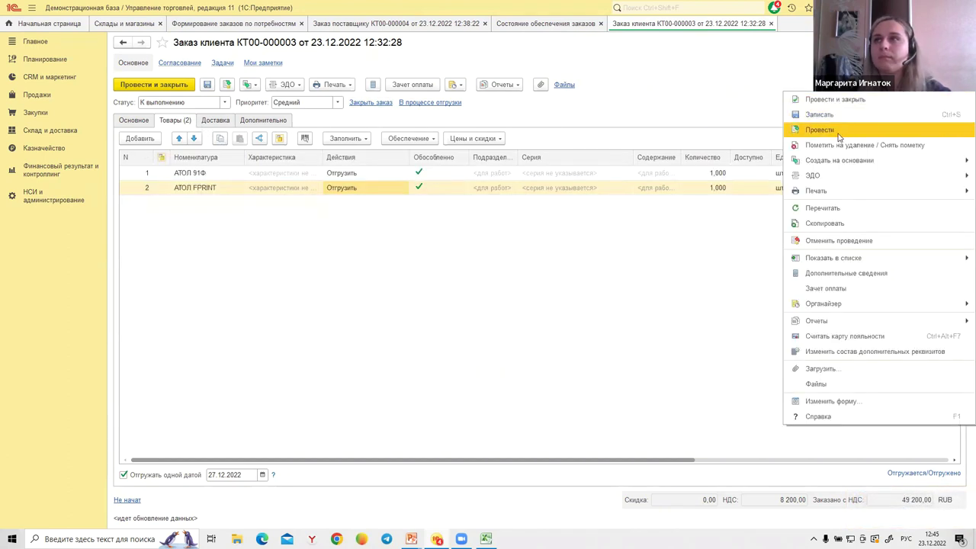
pyautogui.click(825, 212)
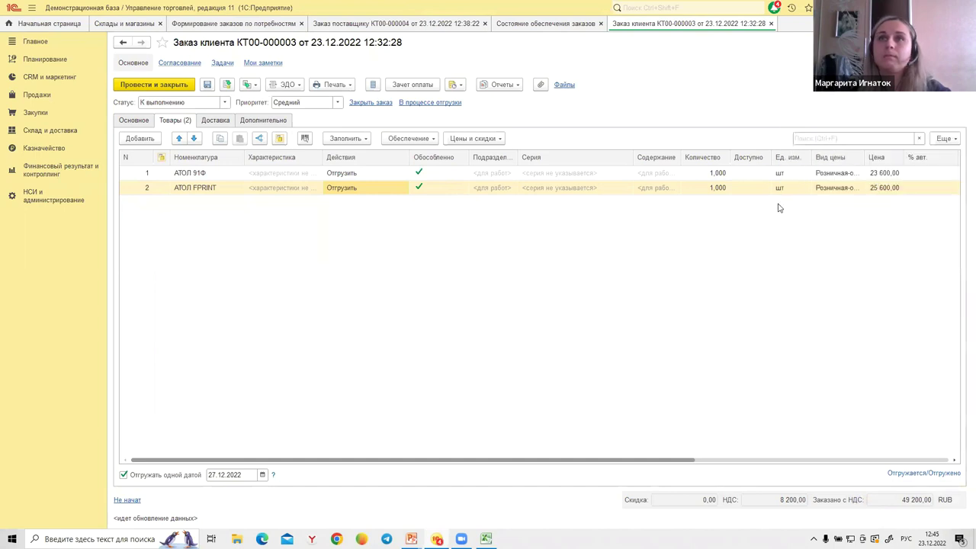
# Review the Действия values of the АТОЛ 91Ф and АТОЛ FPRINT lines in the customer order.
pyautogui.click(364, 177)
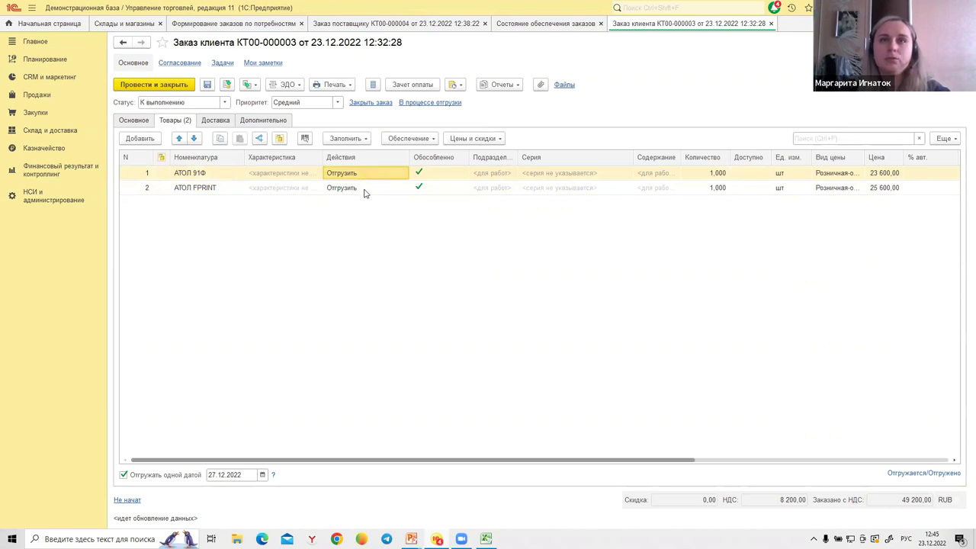
pyautogui.click(365, 190)
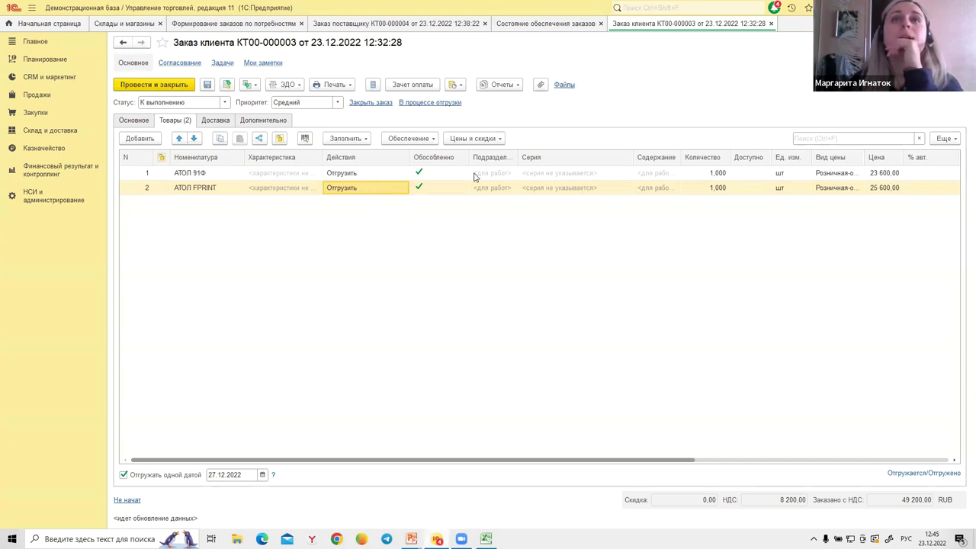
pyautogui.click(382, 178)
pyautogui.click(375, 188)
pyautogui.click(378, 177)
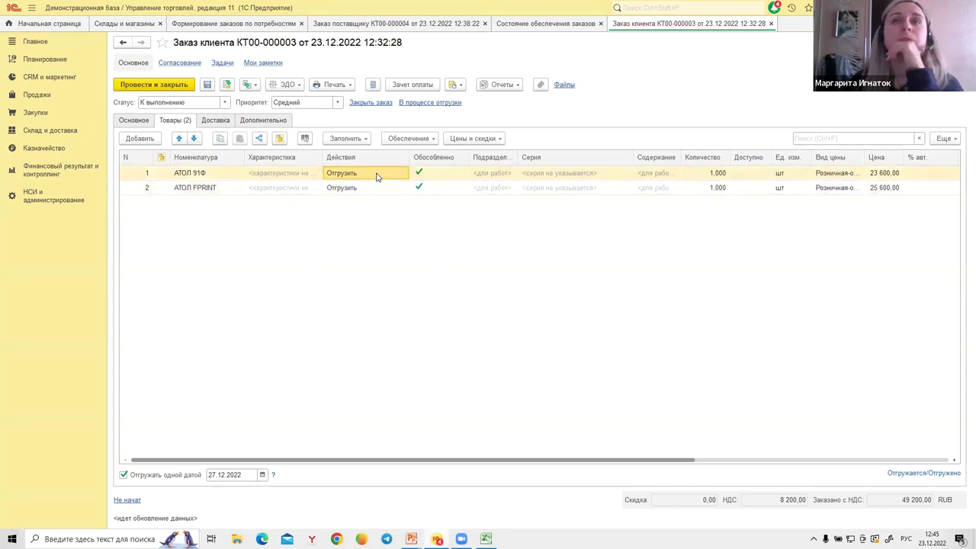
pyautogui.click(376, 190)
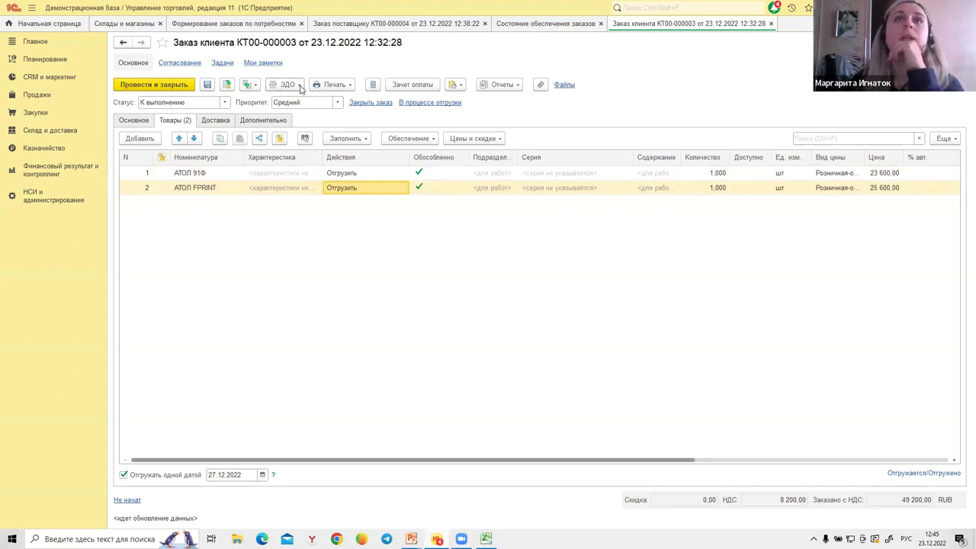
# Create a Реализация товаров и услуг based on the customer order and return to the order.
pyautogui.click(249, 85)
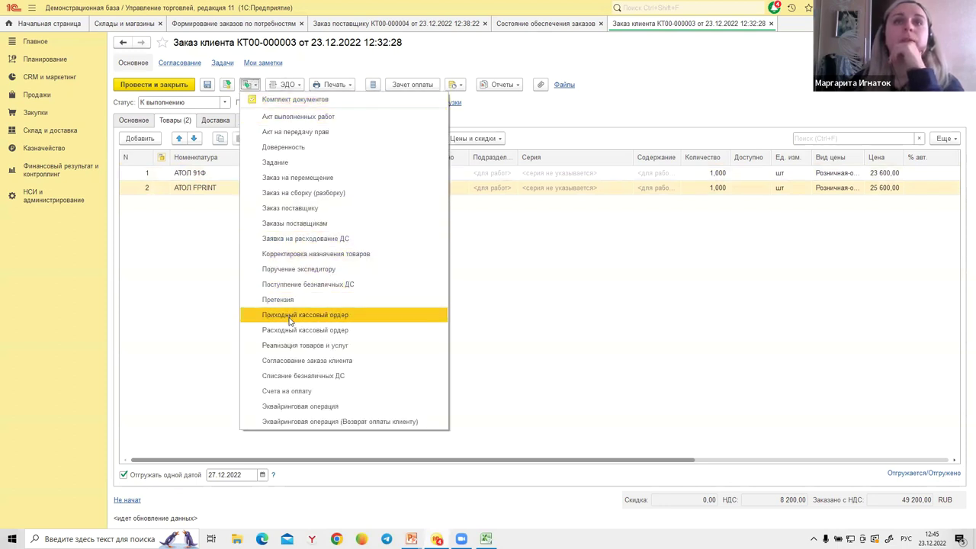
pyautogui.click(292, 345)
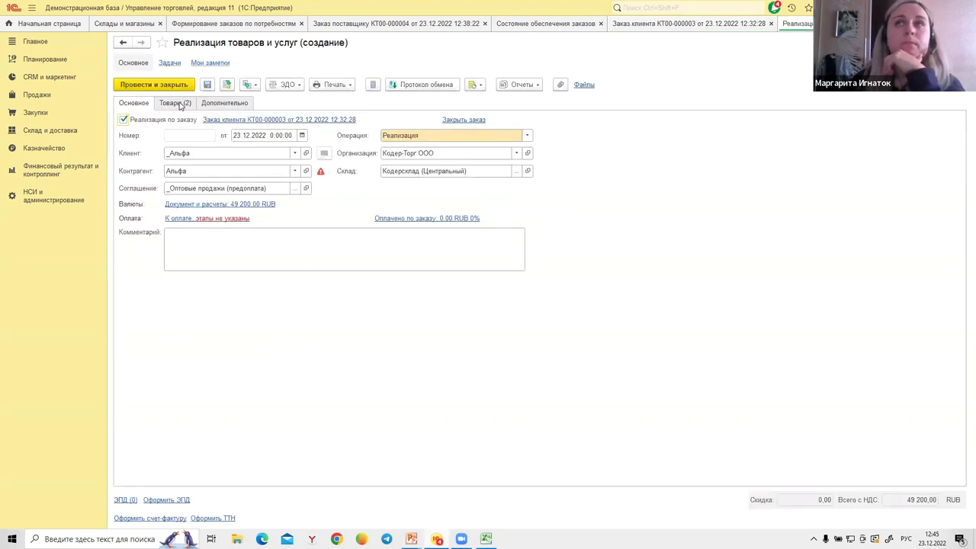
pyautogui.click(652, 28)
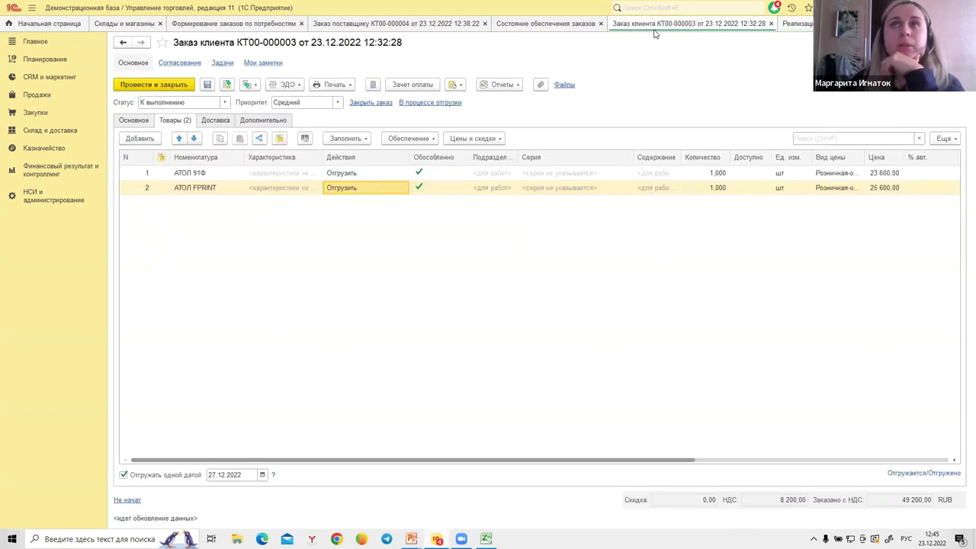
# View the order's Состояние выполнения report, examine the Оформить quantities of both goods and close the report.
pyautogui.click(408, 139)
pyautogui.click(467, 126)
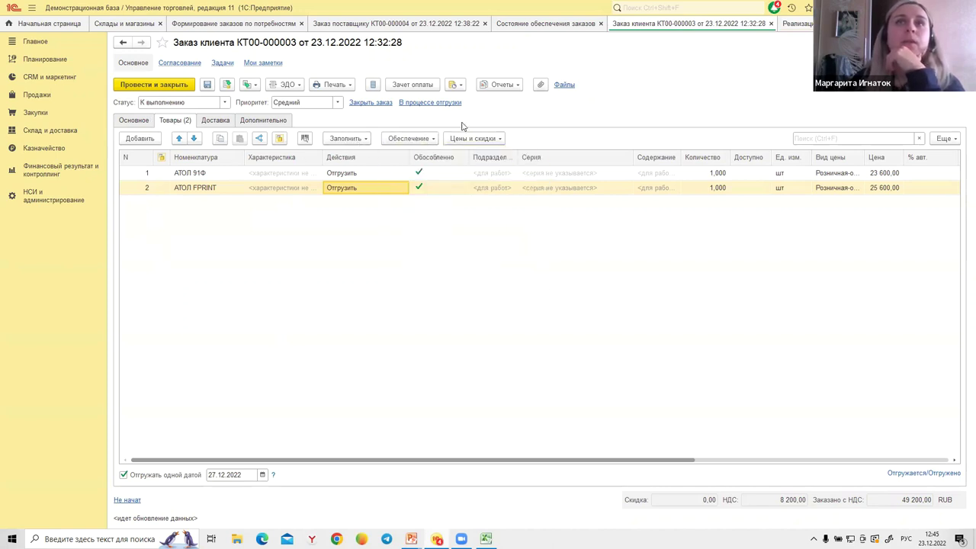
pyautogui.click(423, 102)
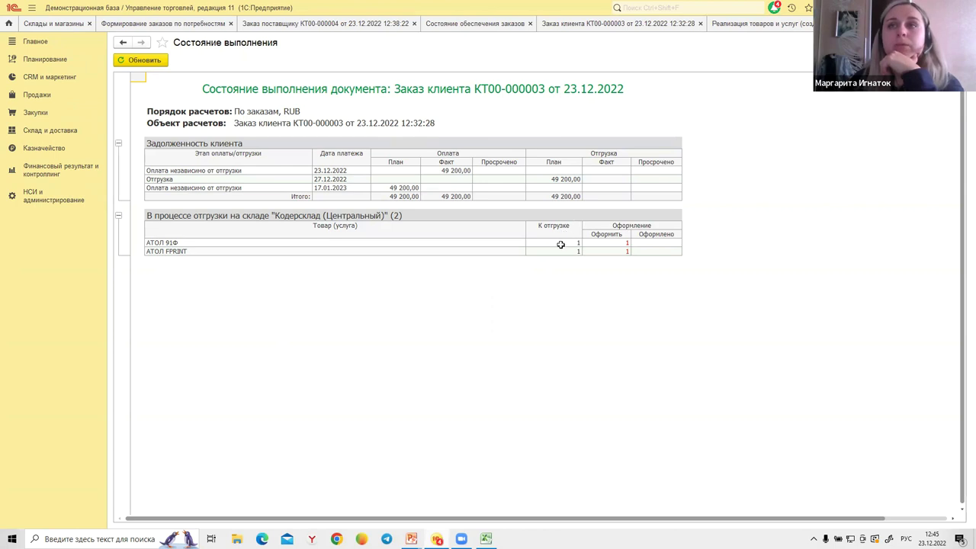
pyautogui.moveTo(590, 244); pyautogui.dragTo(596, 254)
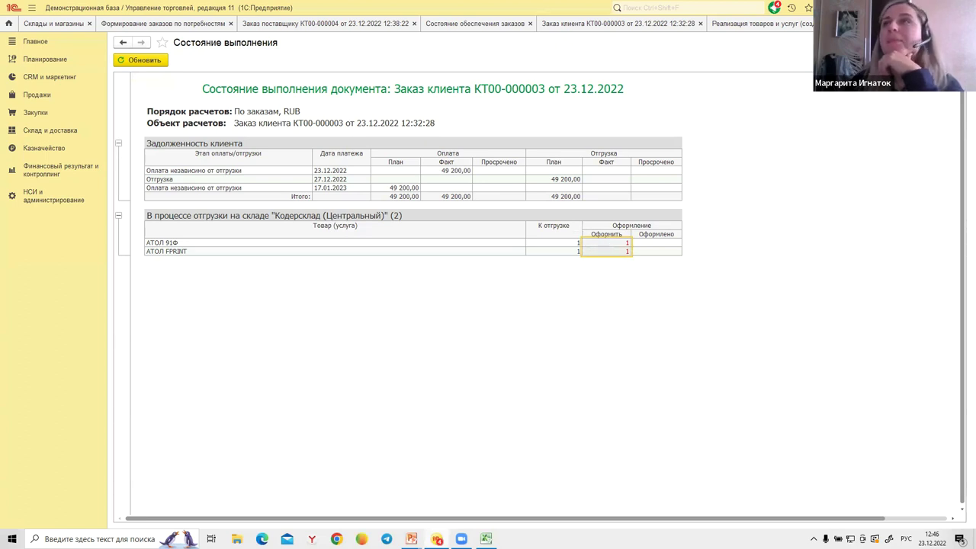
pyautogui.press('Escape')
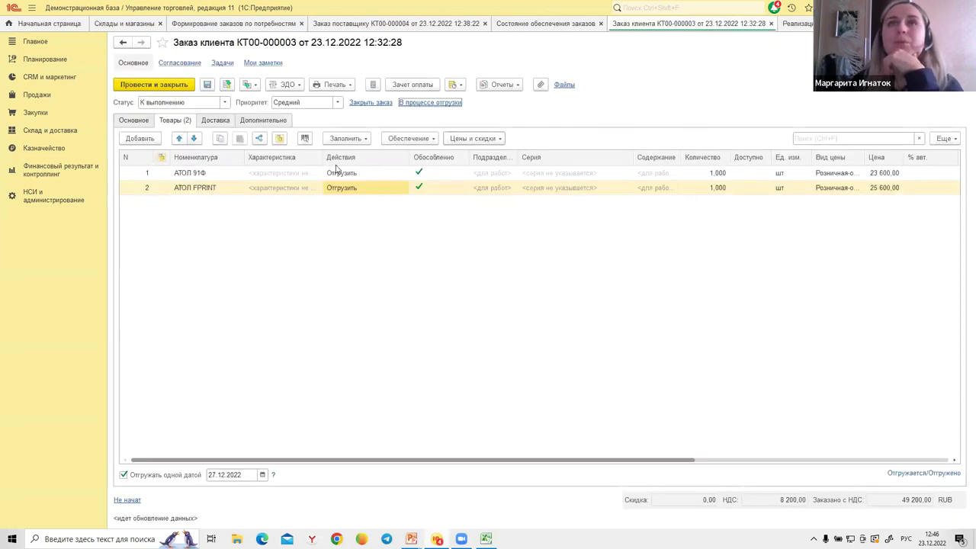
# Check the goods lines of the new Реализация товаров и услуг and post the document.
pyautogui.click(796, 25)
pyautogui.click(175, 103)
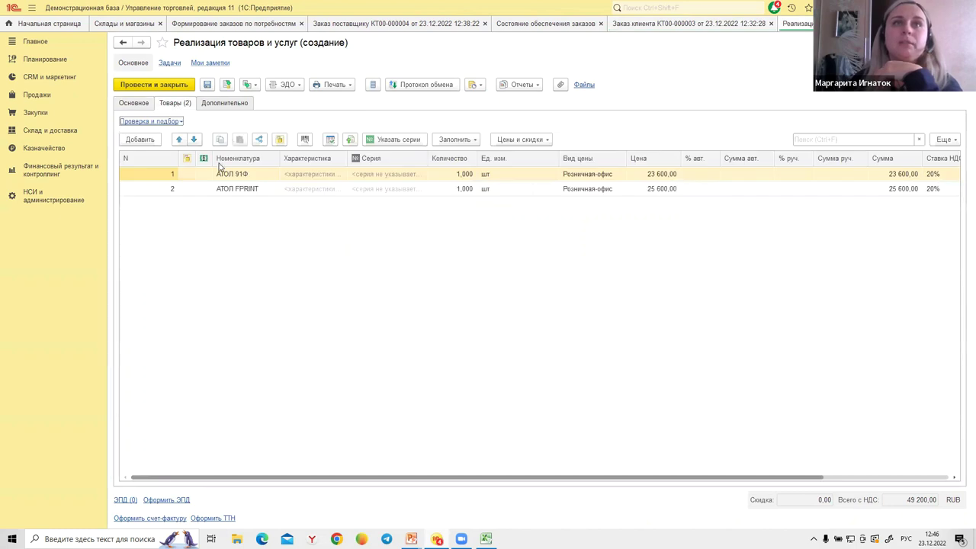
pyautogui.click(226, 84)
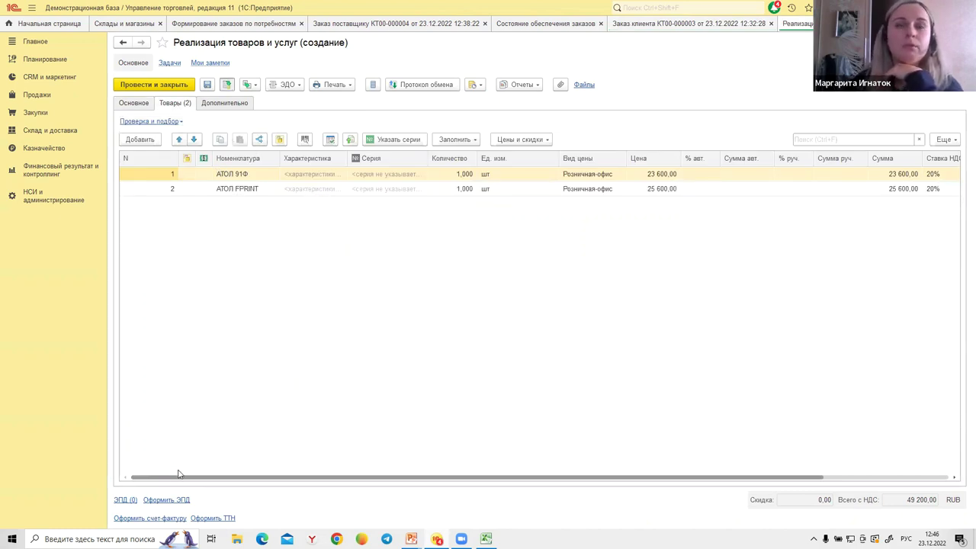
# Issue and post the счет-фактура for the Реализация, check the sale's main details and close the sale document.
pyautogui.click(162, 519)
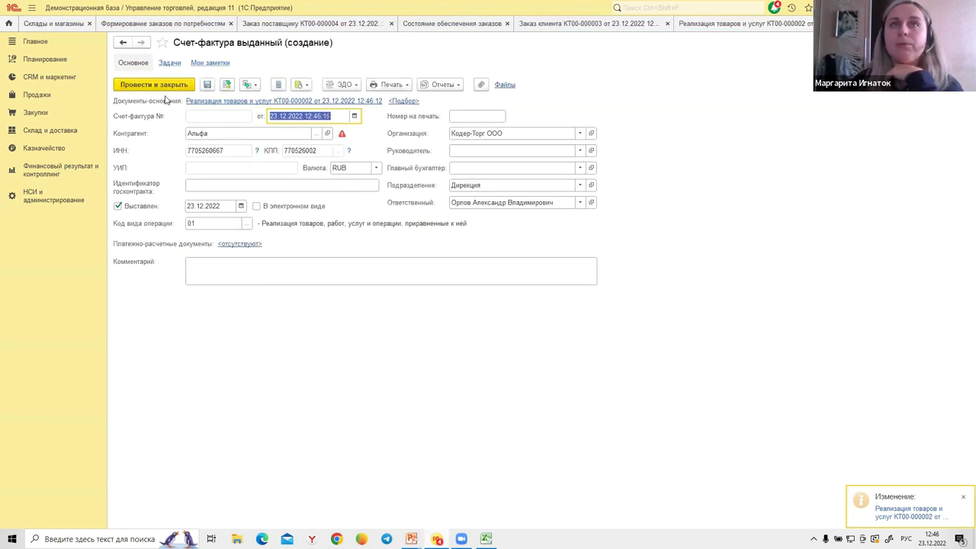
pyautogui.click(157, 86)
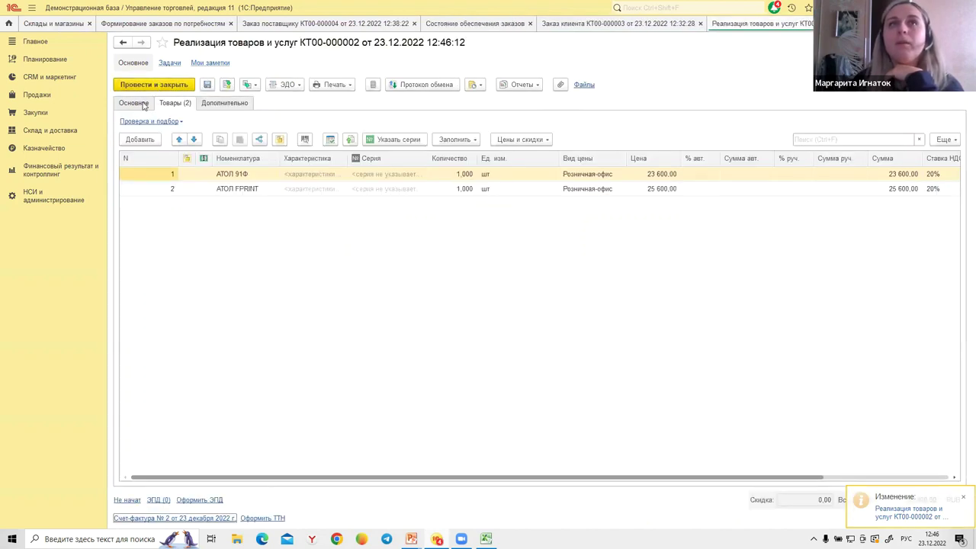
pyautogui.click(142, 102)
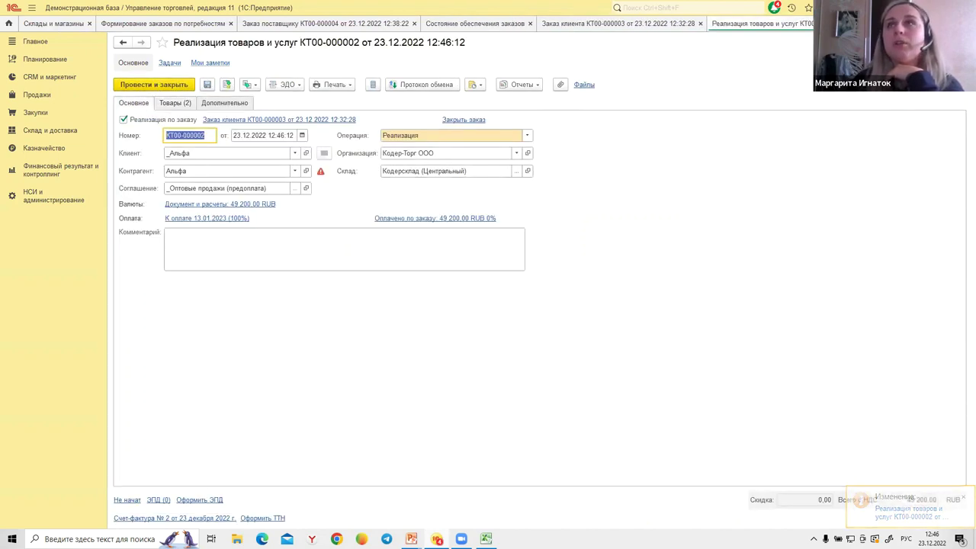
pyautogui.press('Escape')
# Reopen the order's Состояние выполнения report, compare the planned and actual shipment amounts and close the report.
pyautogui.click(437, 102)
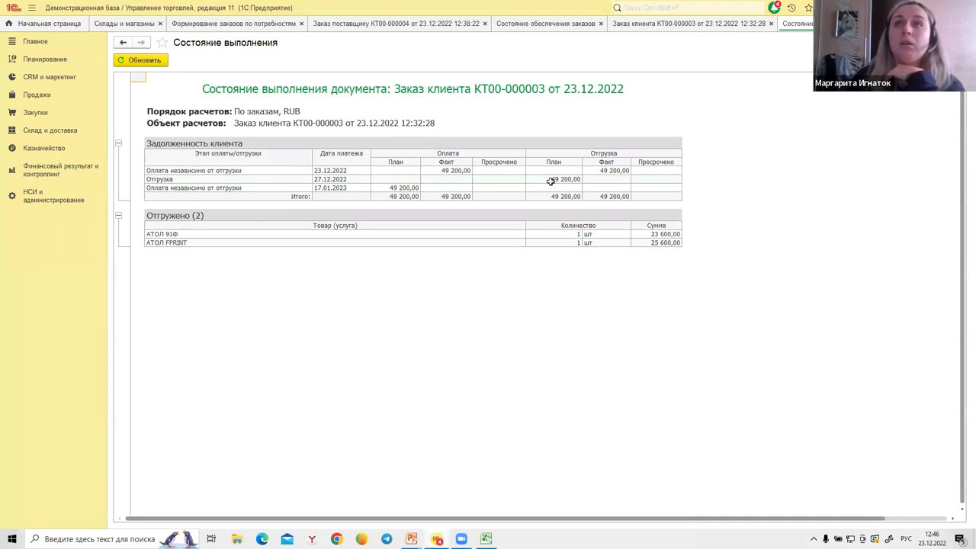
pyautogui.click(553, 178)
pyautogui.click(602, 171)
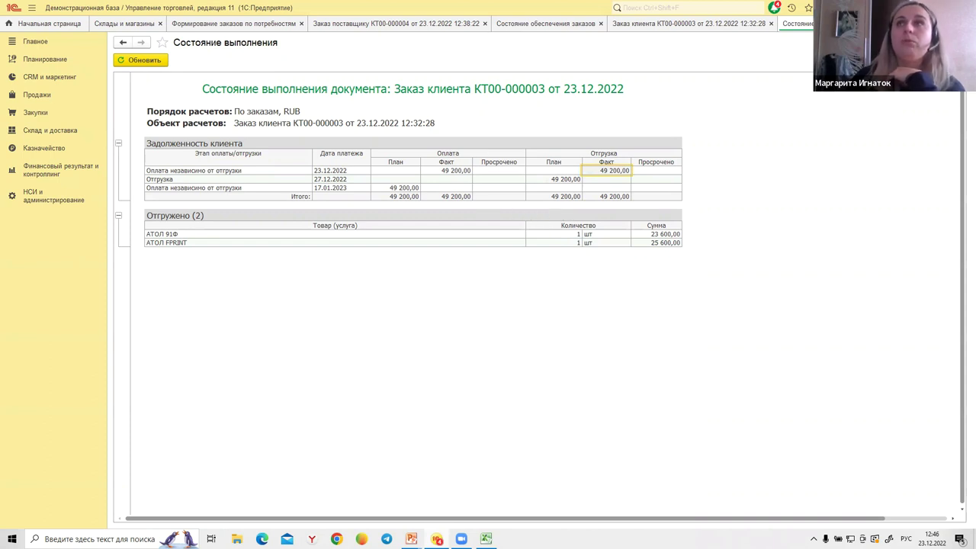
pyautogui.press('Escape')
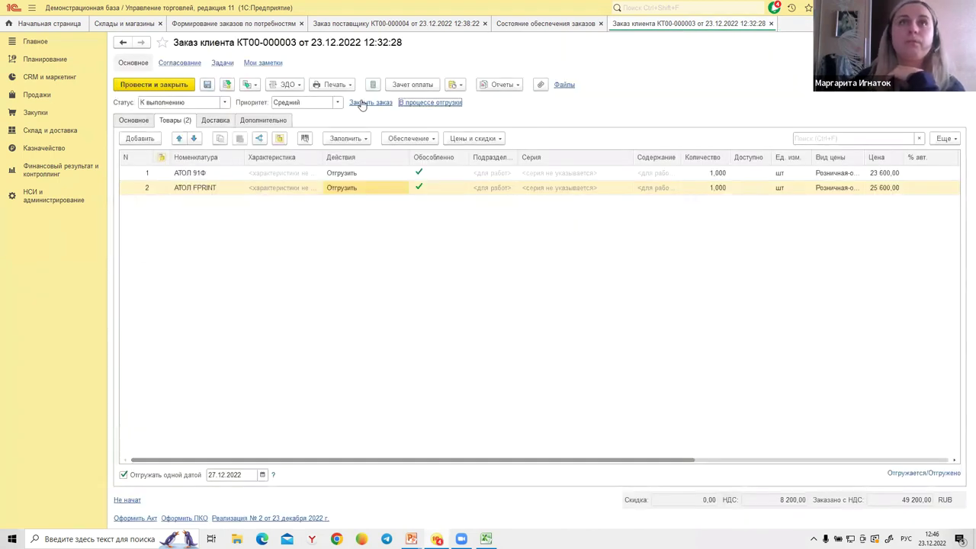
# Set the customer order to Закрыт with the closing assistant, post and close it, and refresh the order supply list.
pyautogui.click(380, 102)
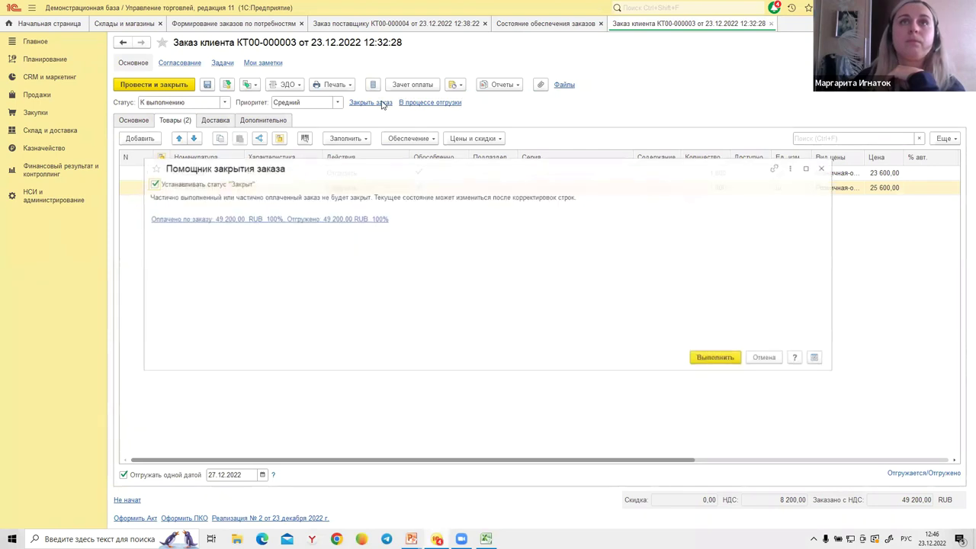
pyautogui.click(717, 358)
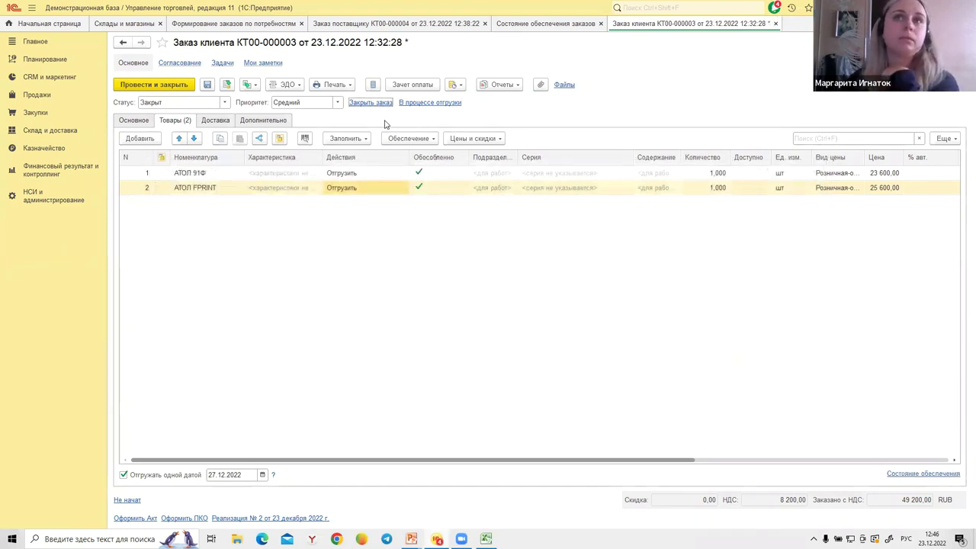
pyautogui.click(186, 84)
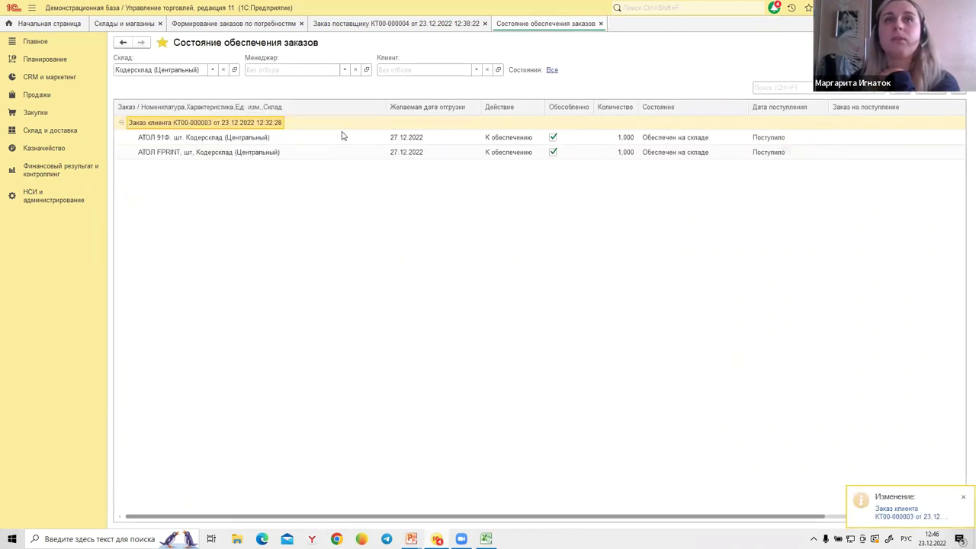
pyautogui.click(950, 87)
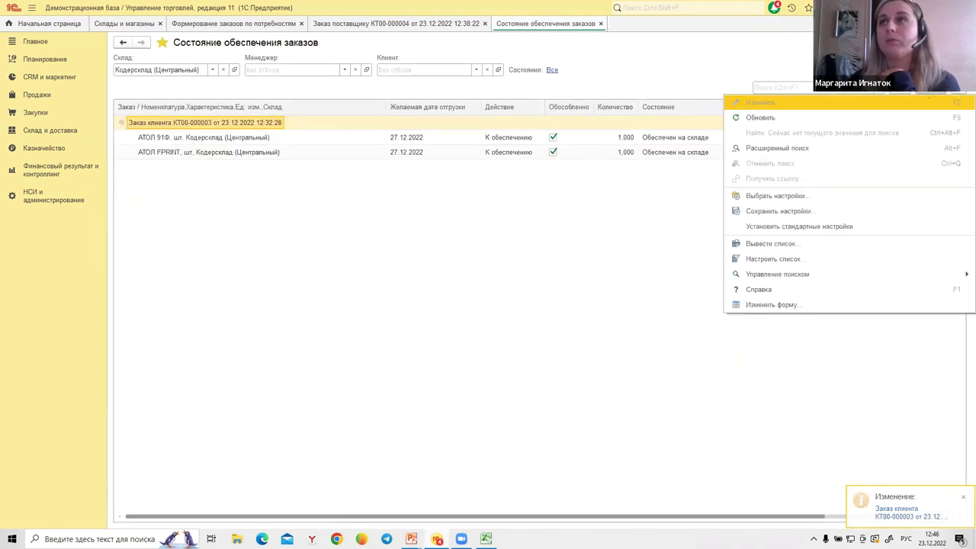
pyautogui.click(759, 119)
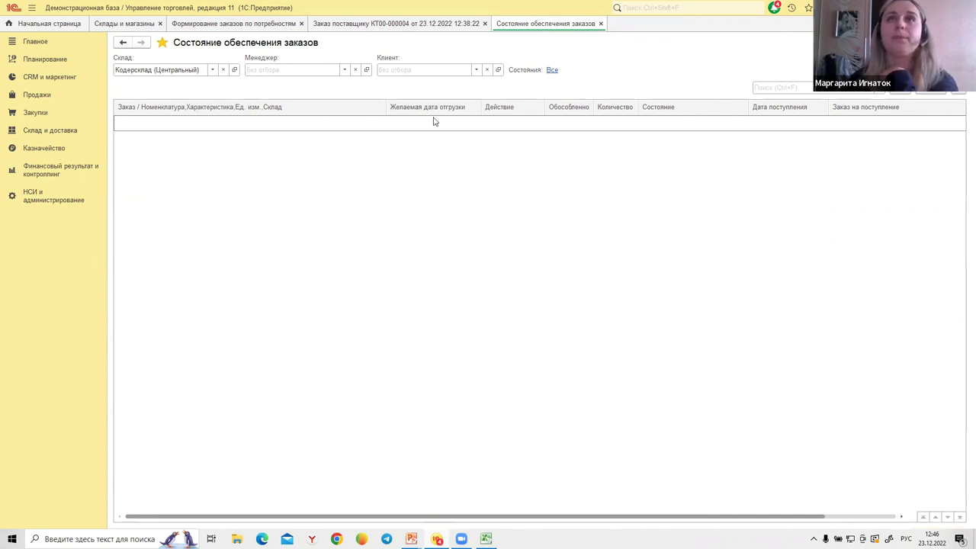
# Return to the supplier order, examine its Связанные документы tree down to the счет-фактура and close the tree.
pyautogui.click(433, 27)
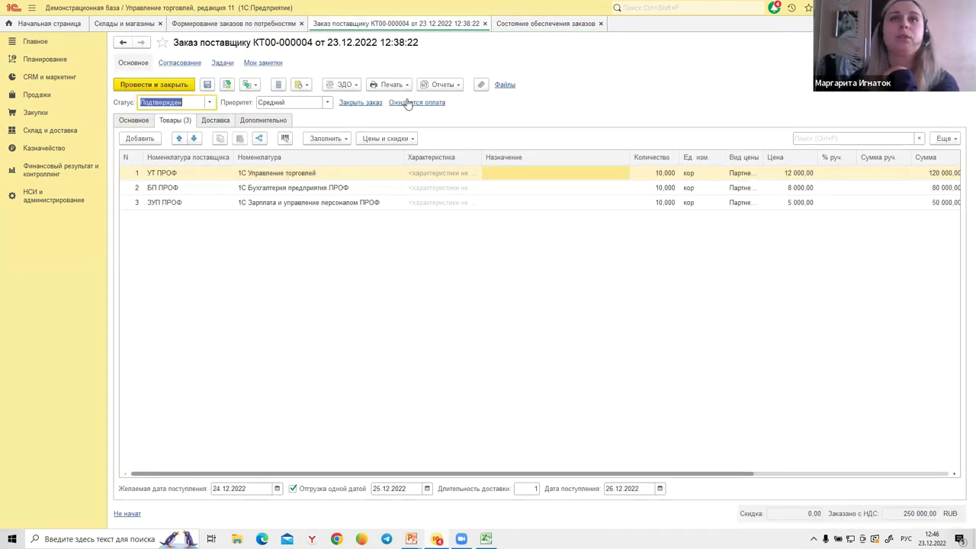
pyautogui.click(441, 84)
pyautogui.click(435, 228)
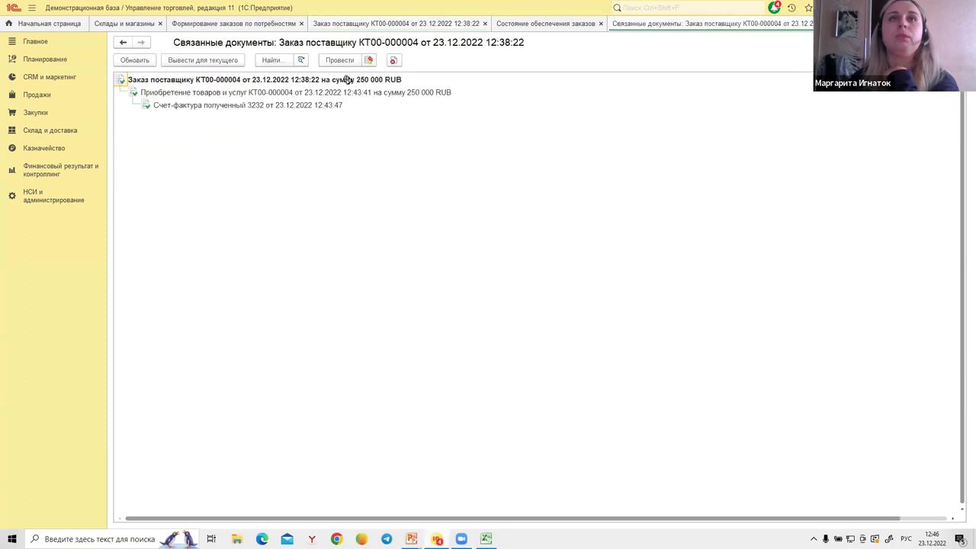
pyautogui.click(144, 90)
pyautogui.click(164, 103)
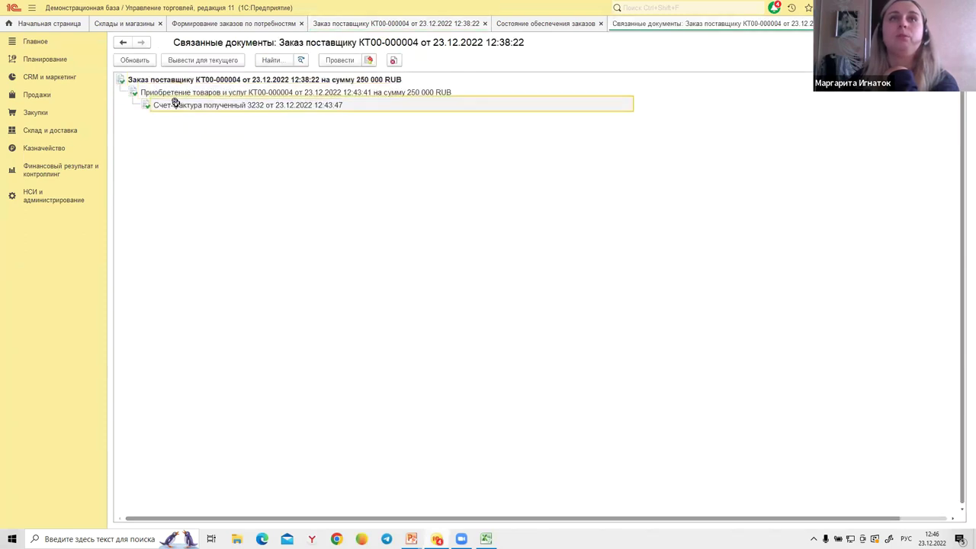
pyautogui.click(216, 79)
pyautogui.press('Escape')
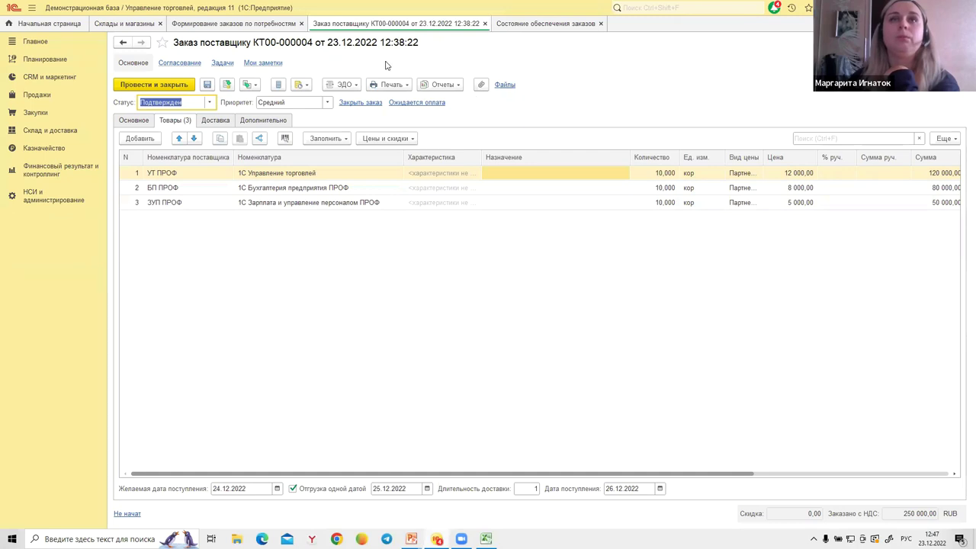
# Review the supplier order's main details and the ordered quantities in its goods lines.
pyautogui.click(133, 120)
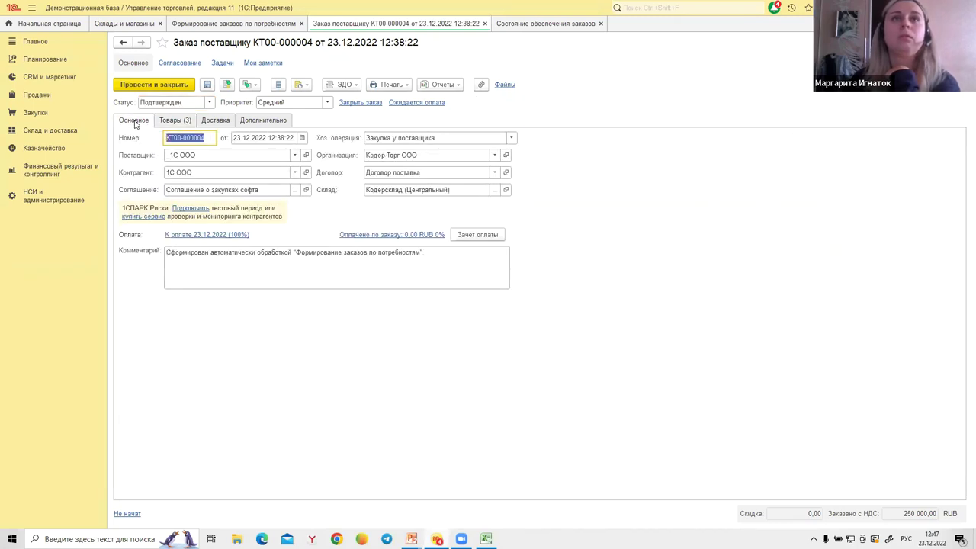
pyautogui.click(161, 122)
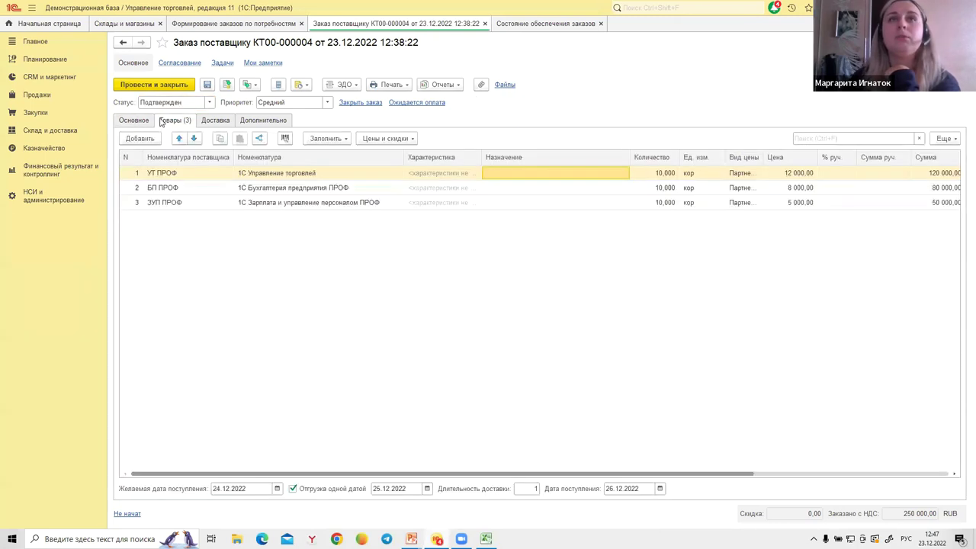
pyautogui.click(646, 175)
pyautogui.click(651, 204)
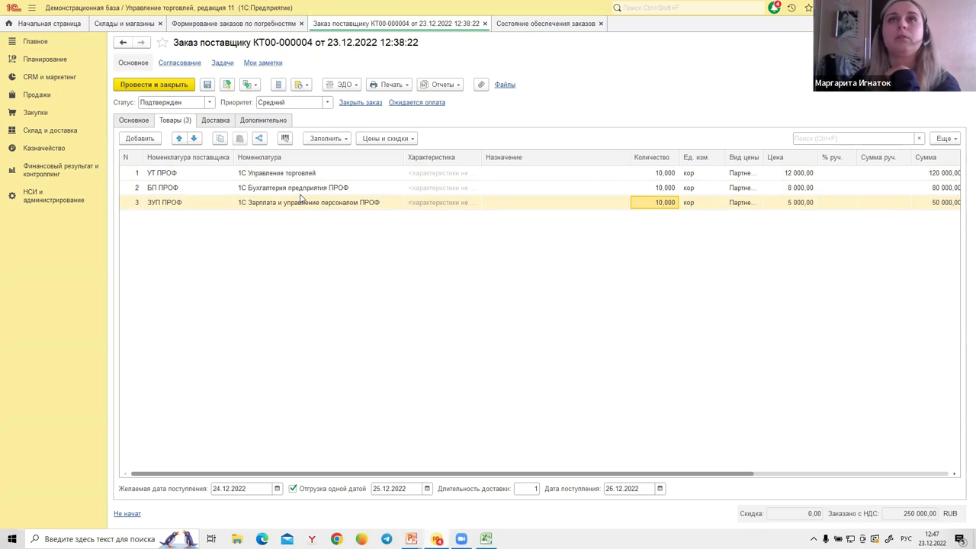
# Generate the warehouse report Ведомость по товарам на складах for Кодерсклад (Центральный) and examine the software items' receipts and closing balances.
pyautogui.click(41, 134)
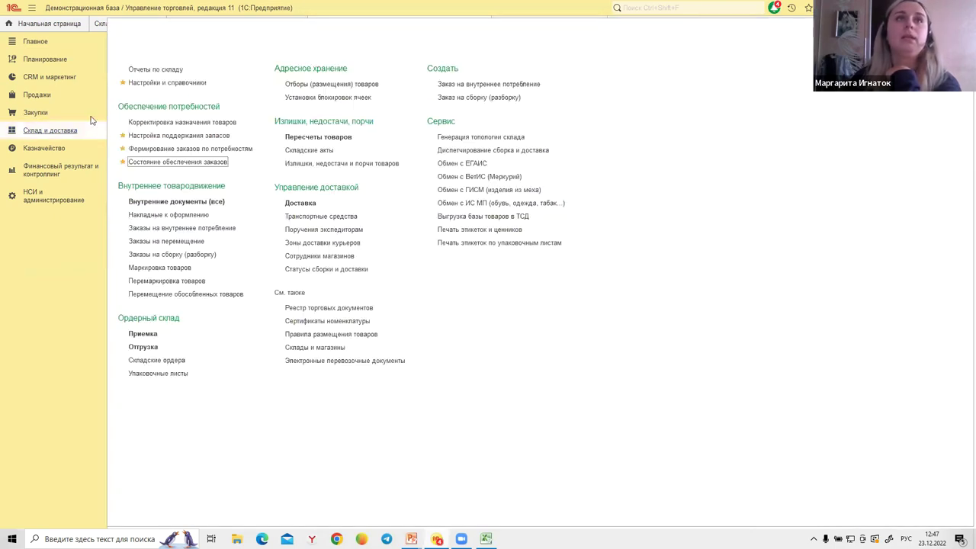
pyautogui.click(149, 71)
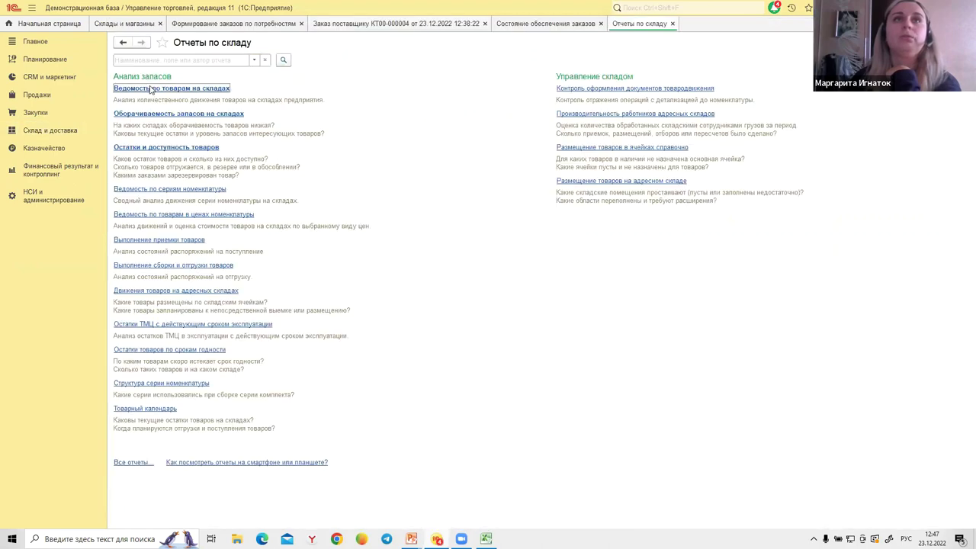
pyautogui.click(151, 90)
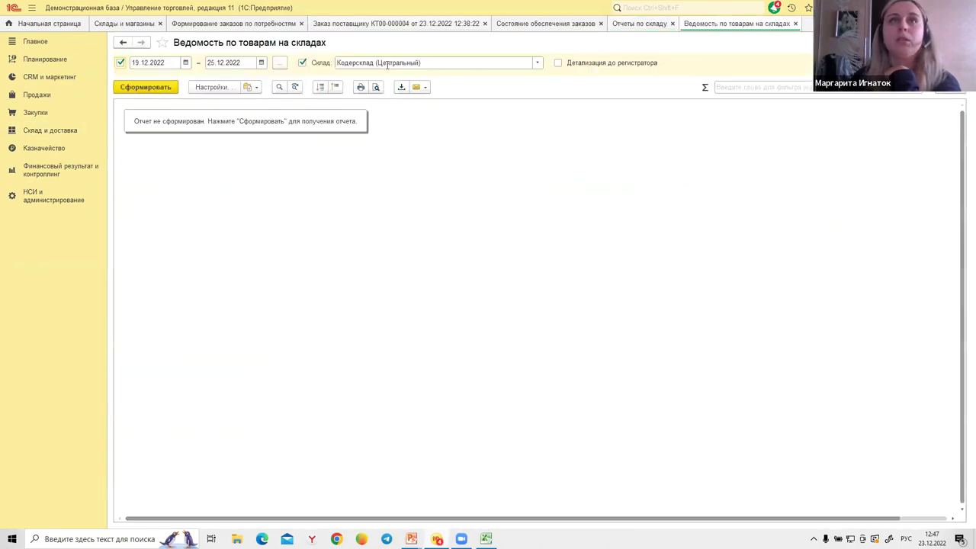
pyautogui.click(146, 90)
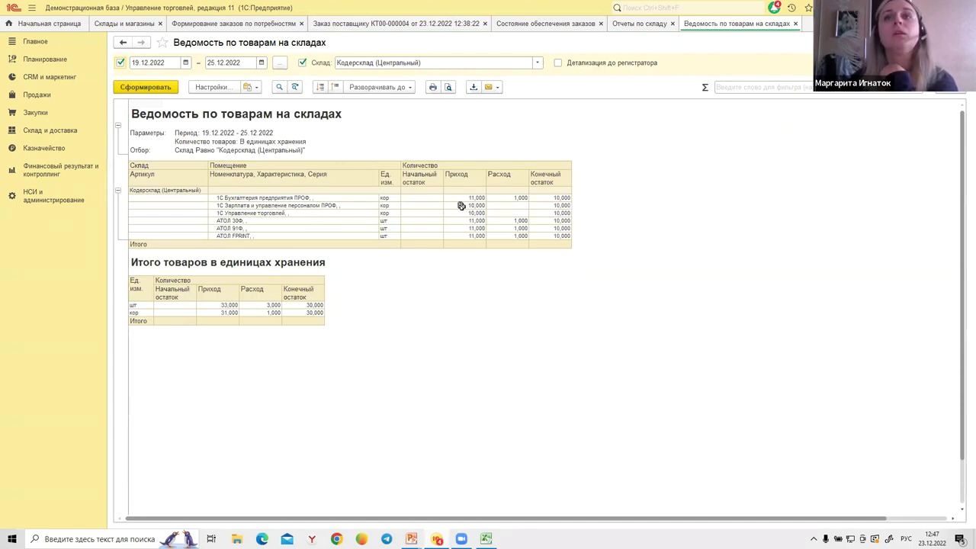
pyautogui.moveTo(461, 206); pyautogui.dragTo(461, 213)
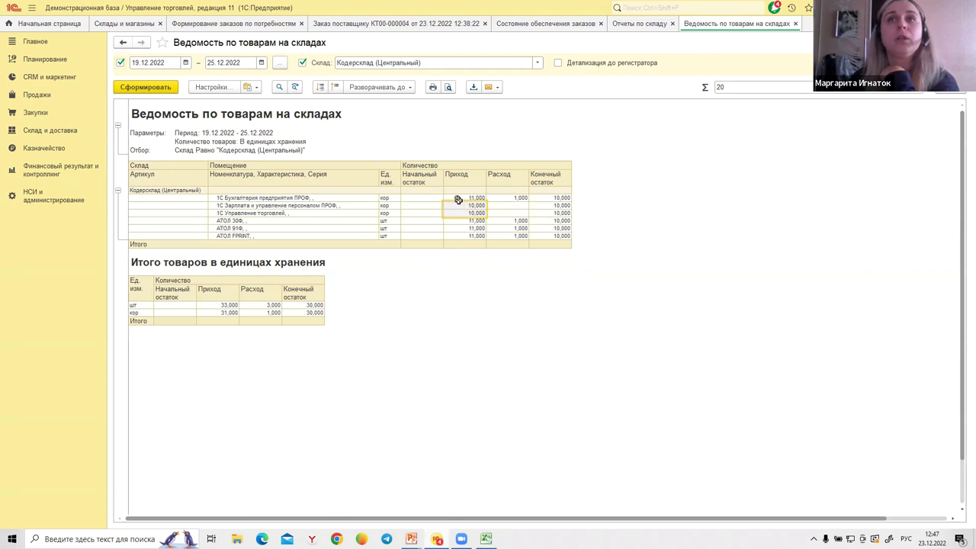
pyautogui.moveTo(557, 199); pyautogui.dragTo(559, 214)
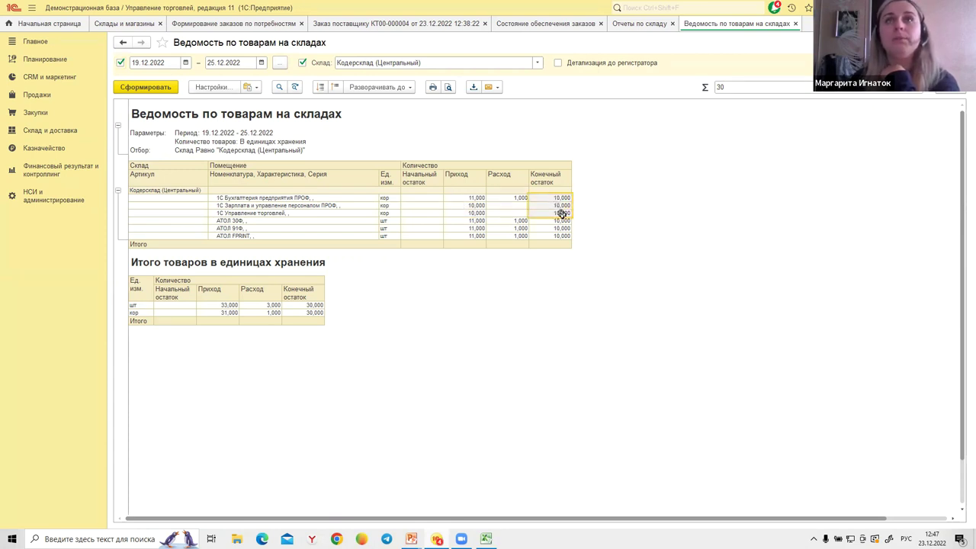
# Generate the Остатки и доступность товаров report for Кодерсклад (Центральный), examine the Излишек column and close all the warehouse reports.
pyautogui.click(49, 131)
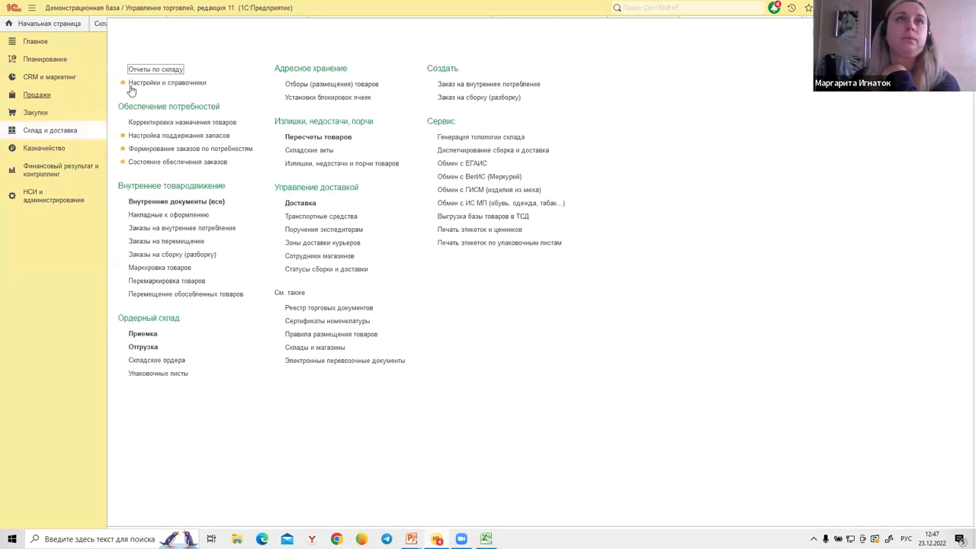
pyautogui.click(144, 71)
pyautogui.click(141, 148)
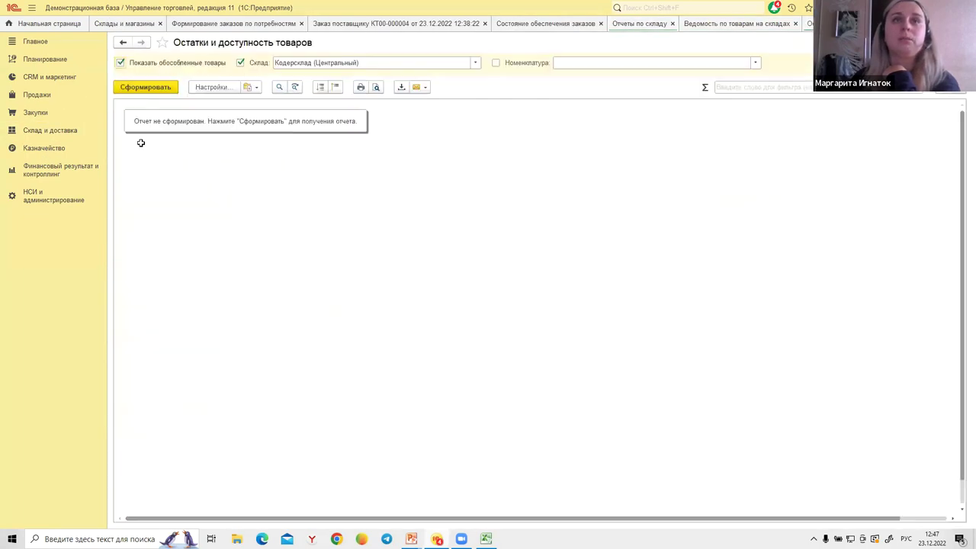
pyautogui.click(152, 88)
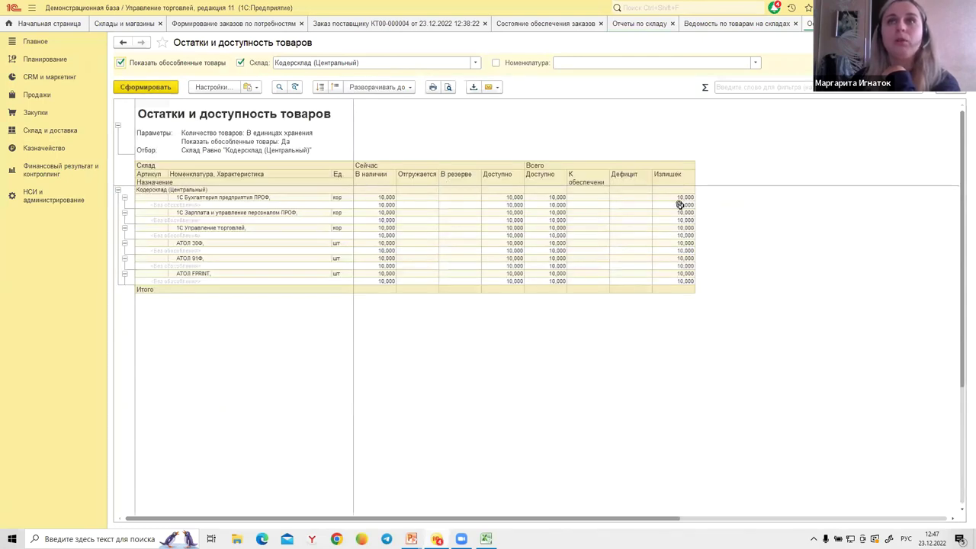
pyautogui.moveTo(681, 198); pyautogui.dragTo(685, 244)
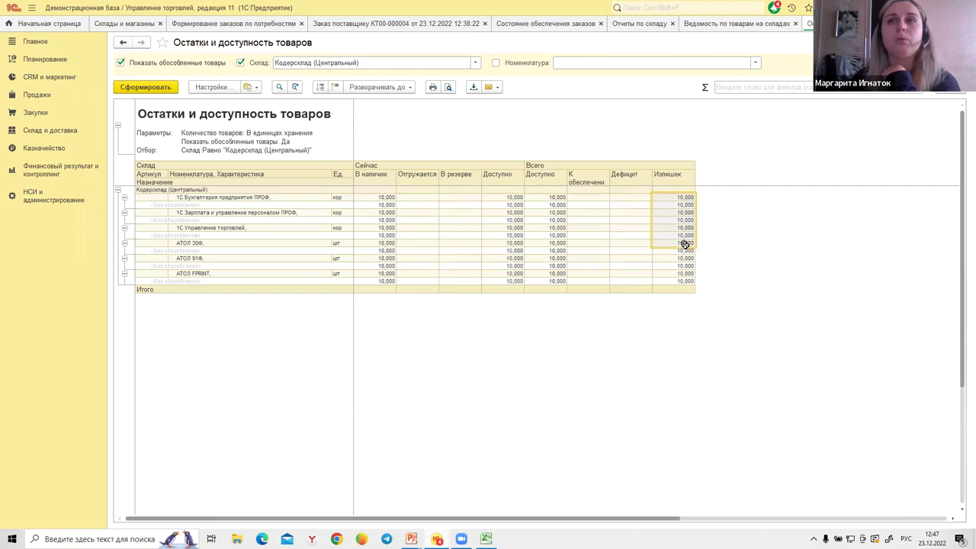
pyautogui.moveTo(685, 240); pyautogui.dragTo(681, 234)
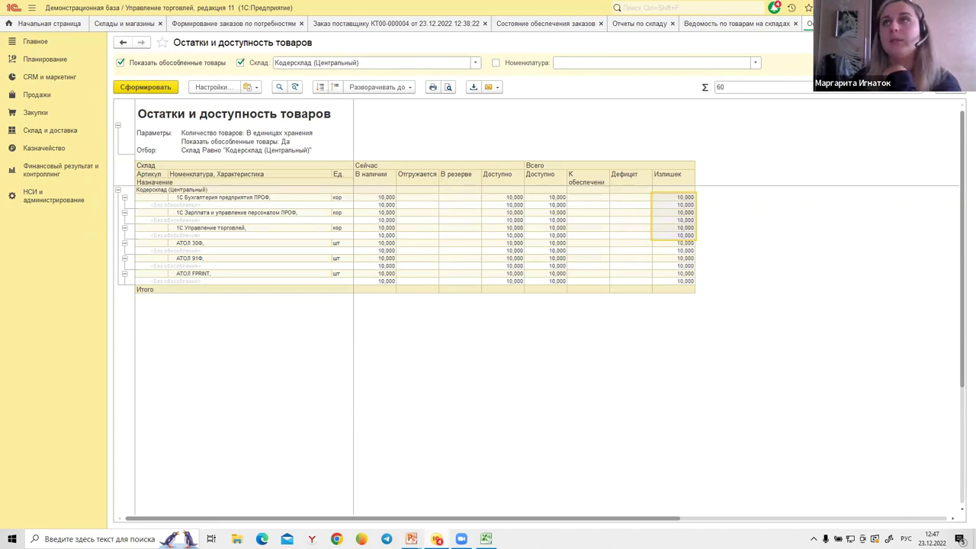
pyautogui.click(927, 23)
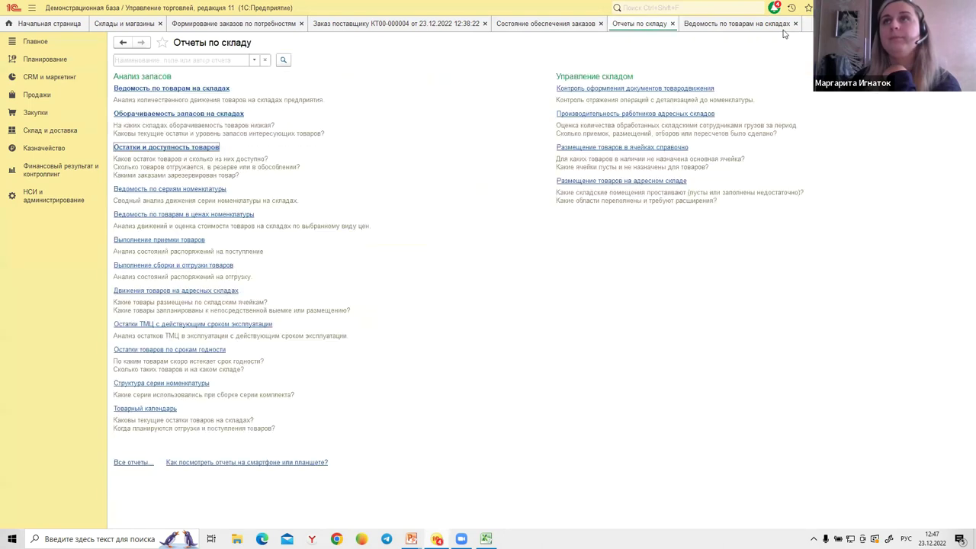
pyautogui.click(786, 26)
pyautogui.click(795, 24)
pyautogui.click(673, 24)
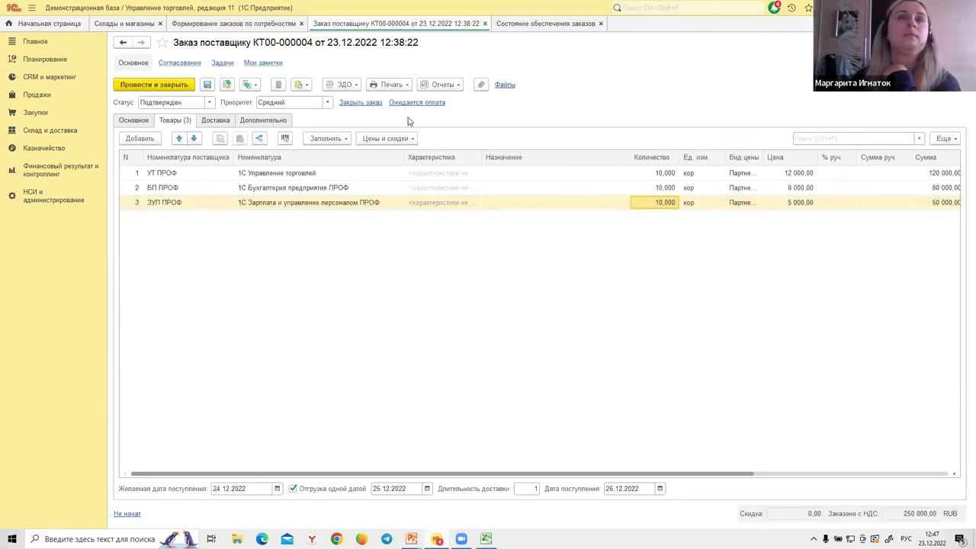
# Reread the supplier order from the database, review its Состояние выполнения report for payment and receipt, and close the report.
pyautogui.click(944, 138)
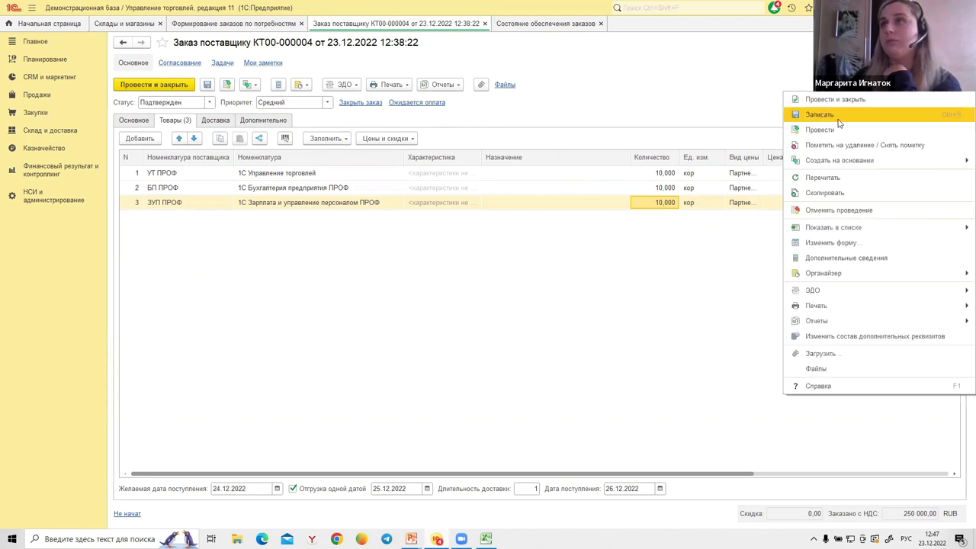
pyautogui.click(823, 177)
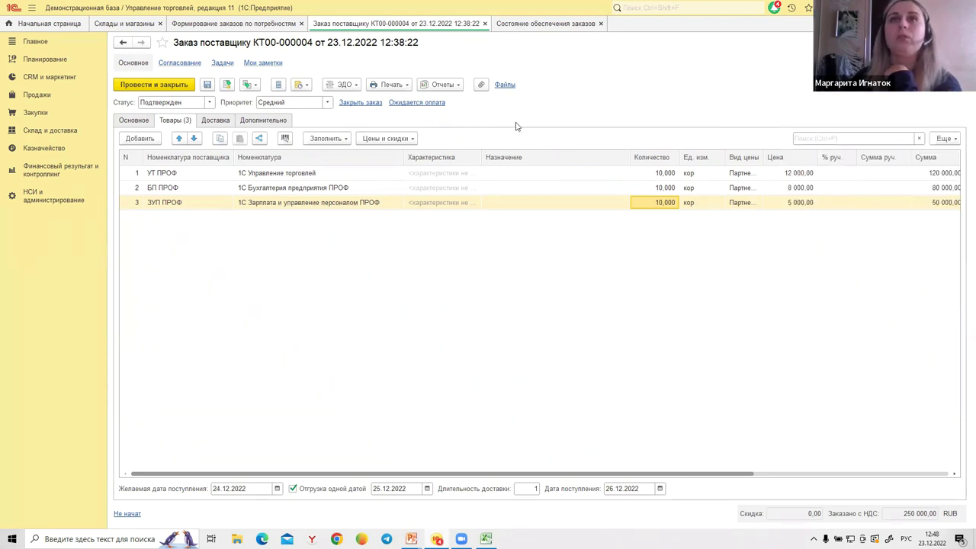
pyautogui.click(417, 105)
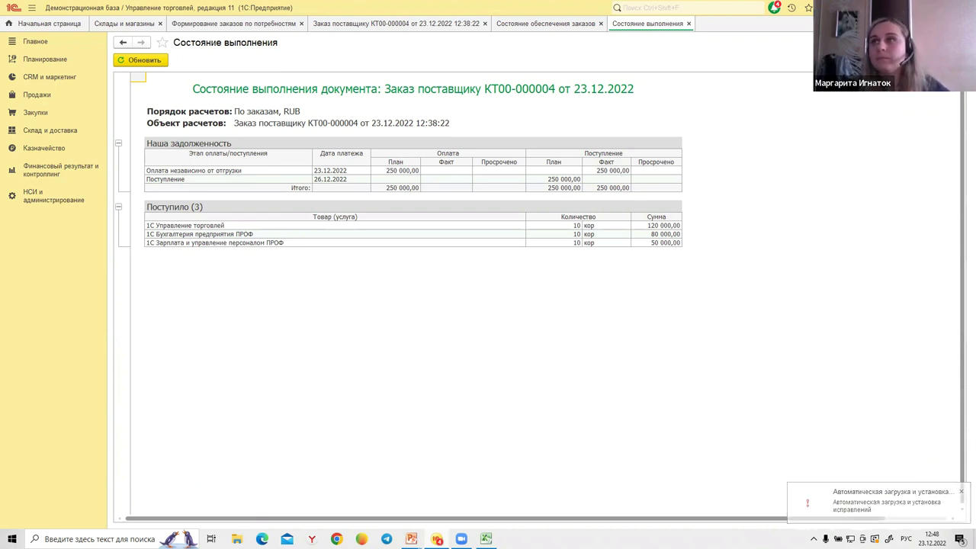
pyautogui.press('Escape')
# Recheck the supplier order's Связанные документы tree for a payment and look over the documents that can be created from the order.
pyautogui.click(442, 85)
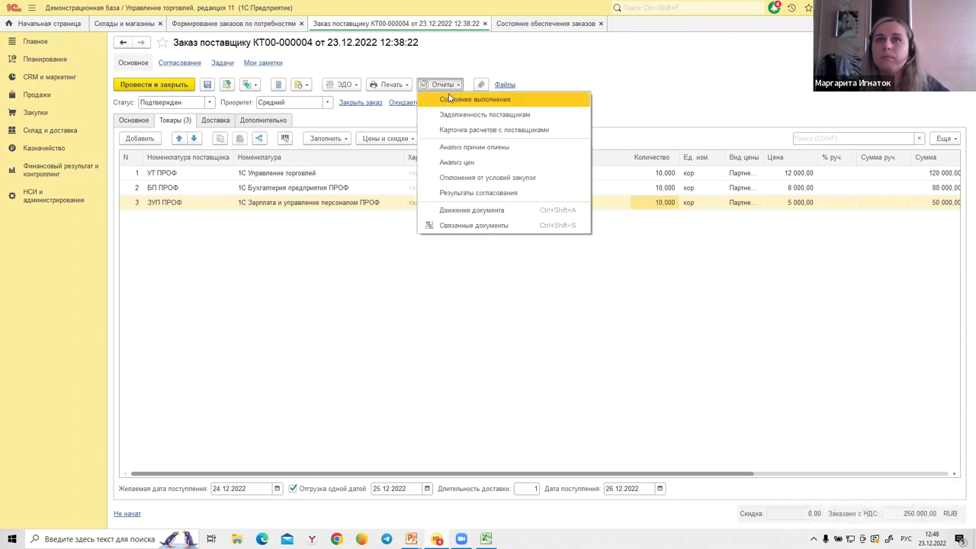
pyautogui.click(457, 224)
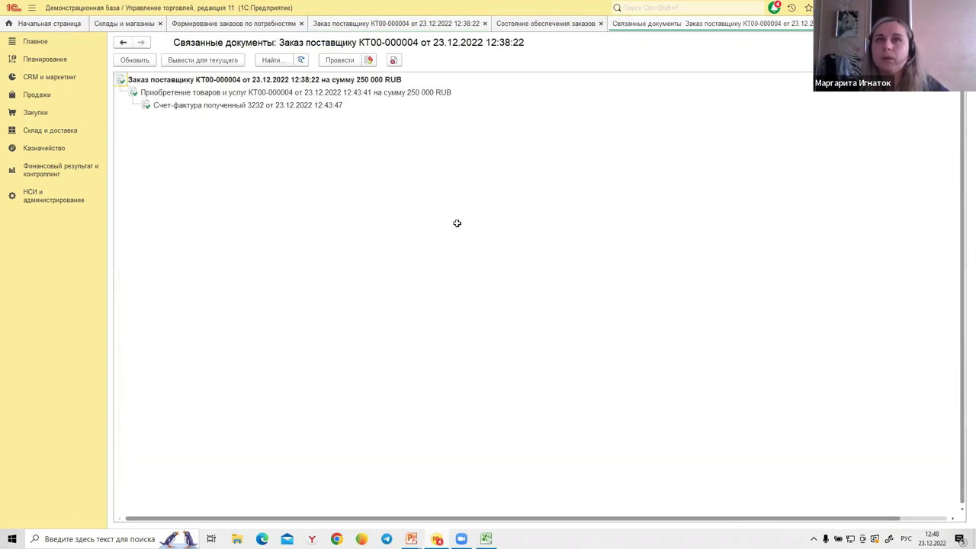
pyautogui.press('Escape')
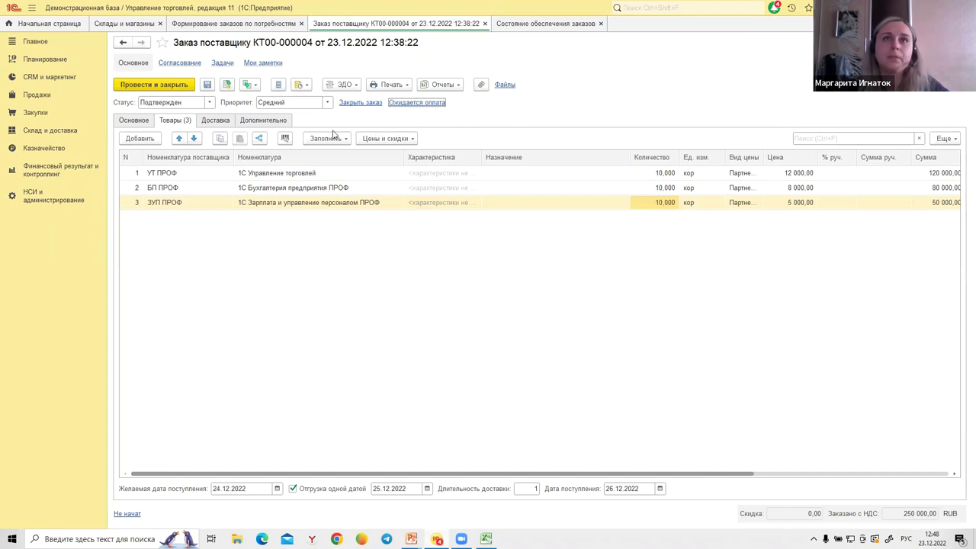
pyautogui.click(253, 84)
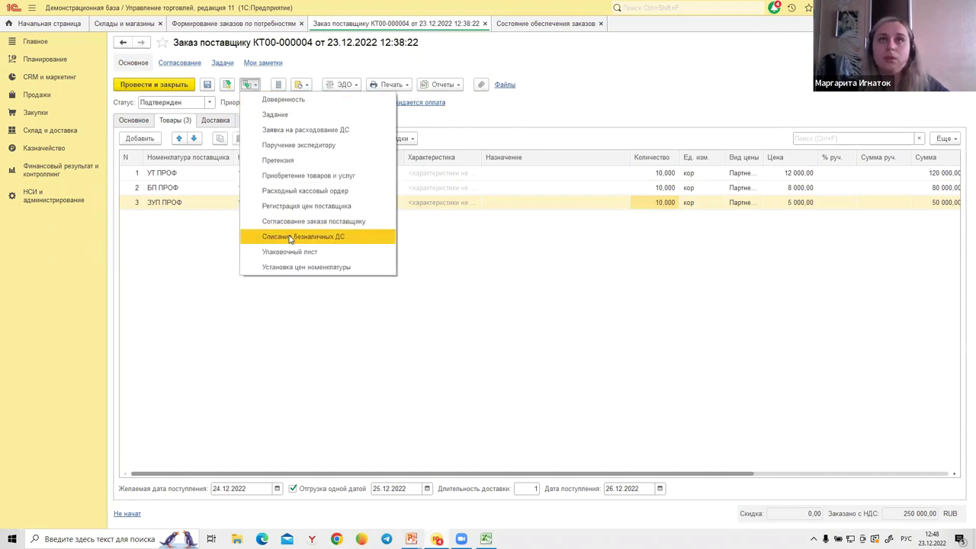
pyautogui.click(180, 230)
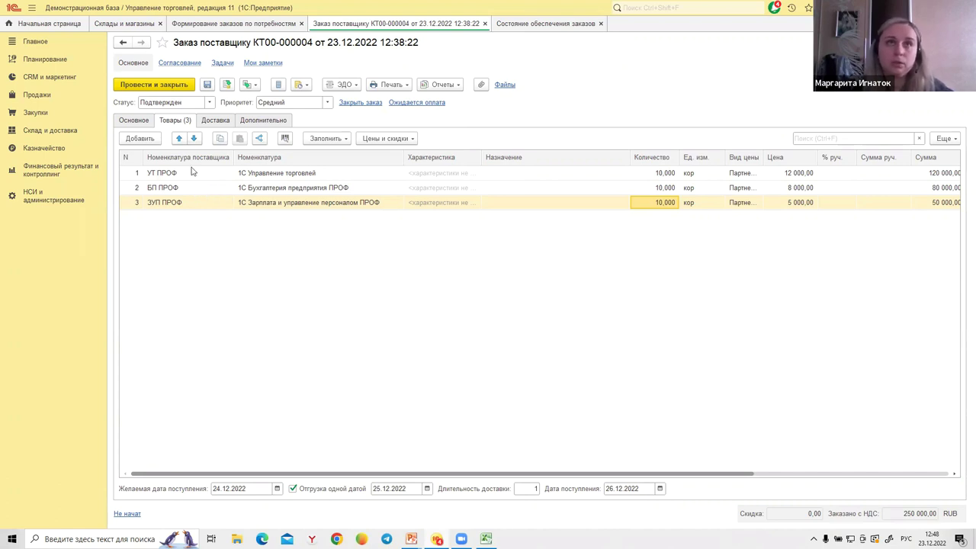
# Generate the treasury report Реестр платежей for 23.12.2022 filtered by the organization Кодер-Торг ООО.
pyautogui.click(41, 147)
pyautogui.click(155, 71)
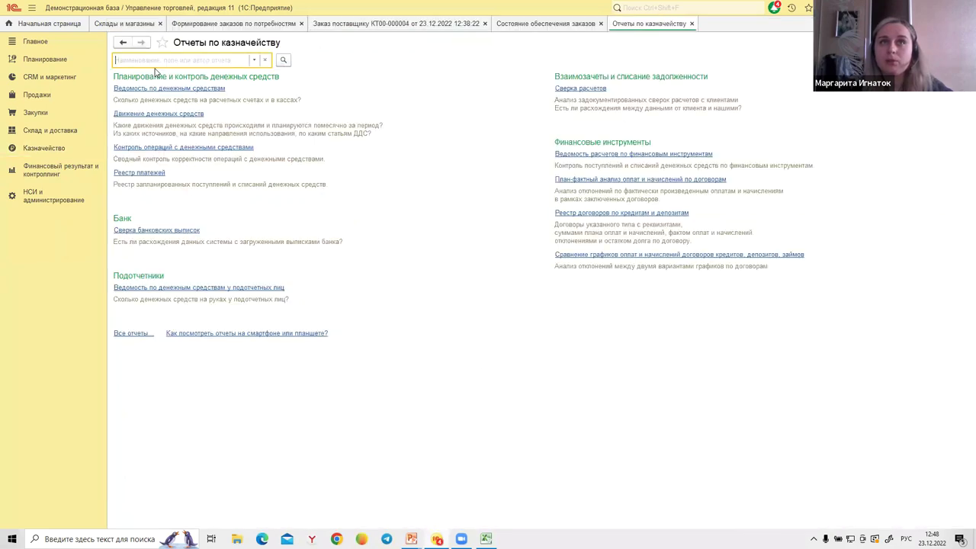
pyautogui.click(130, 173)
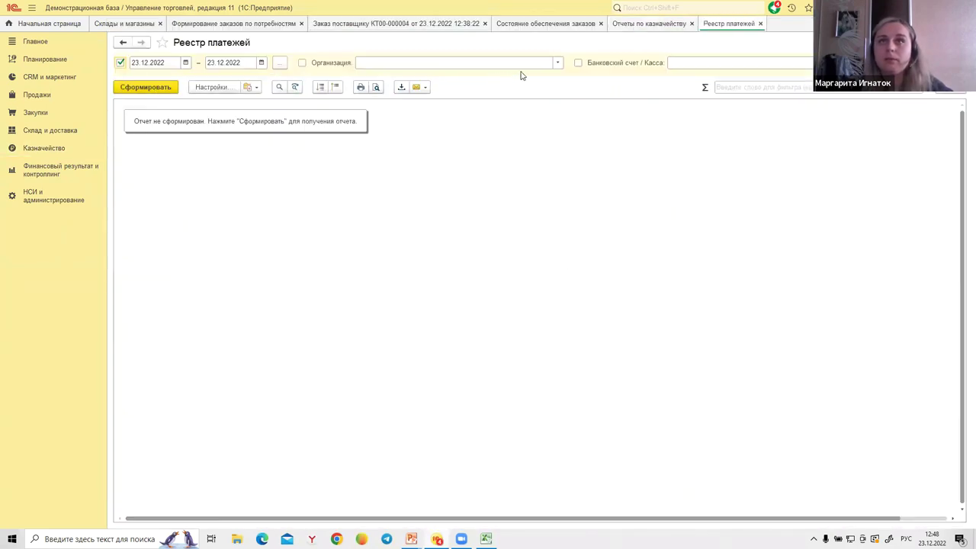
pyautogui.click(557, 63)
pyautogui.click(412, 94)
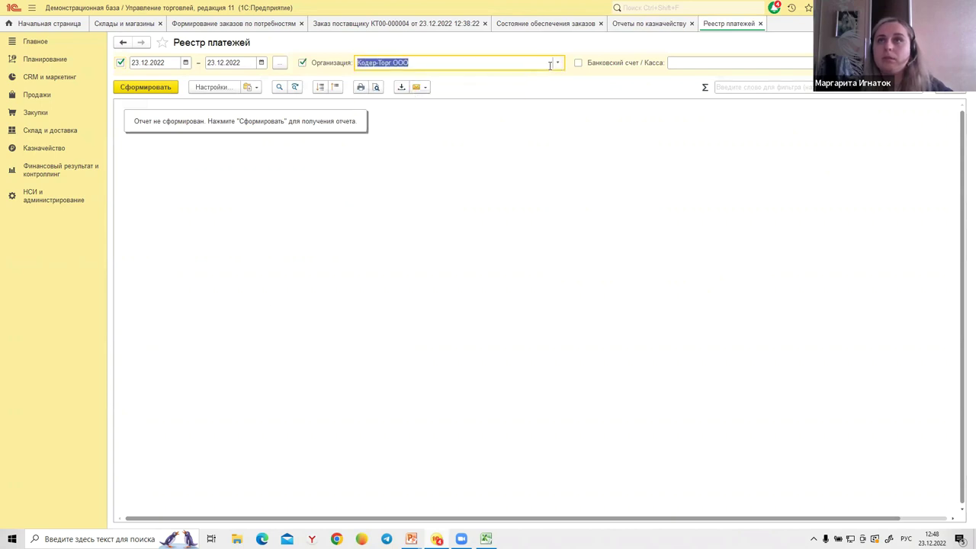
pyautogui.click(141, 90)
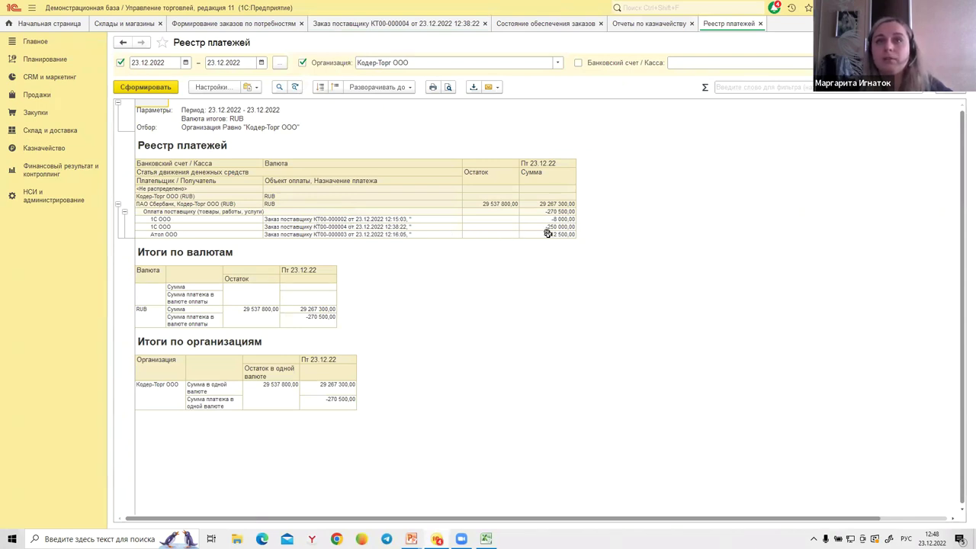
# Examine the supplier orders due for payment in the Реестр платежей, with their payment date and amounts.
pyautogui.click(372, 219)
pyautogui.click(374, 226)
pyautogui.click(384, 234)
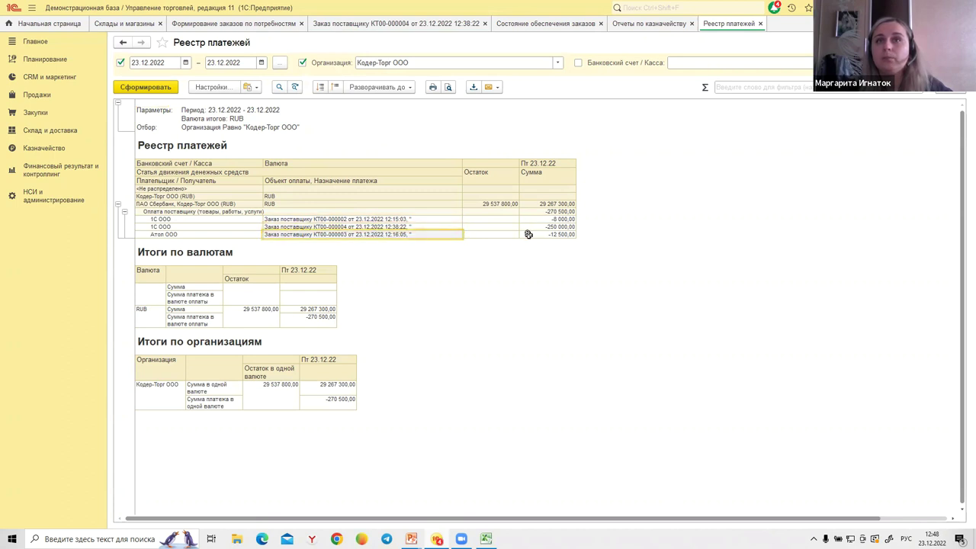
pyautogui.click(546, 165)
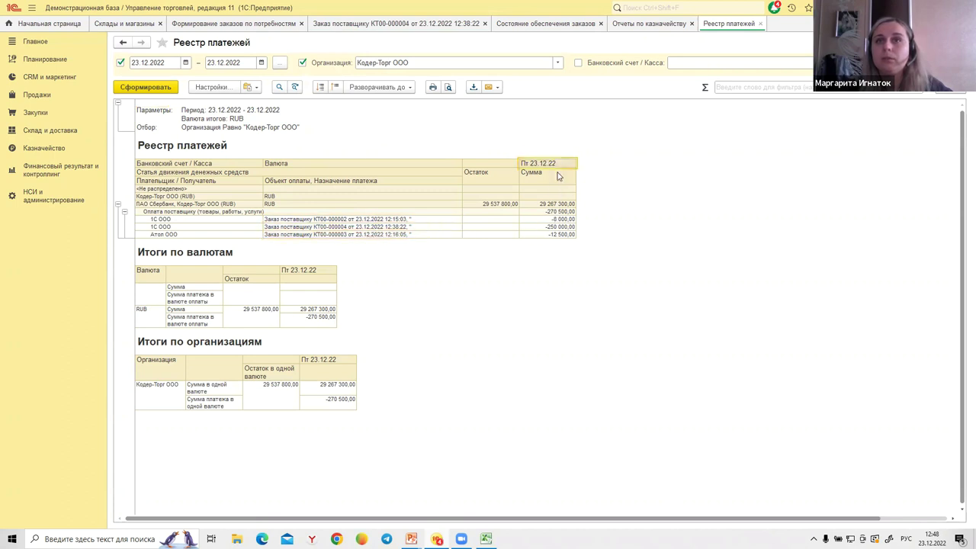
pyautogui.doubleClick(557, 176)
pyautogui.click(599, 120)
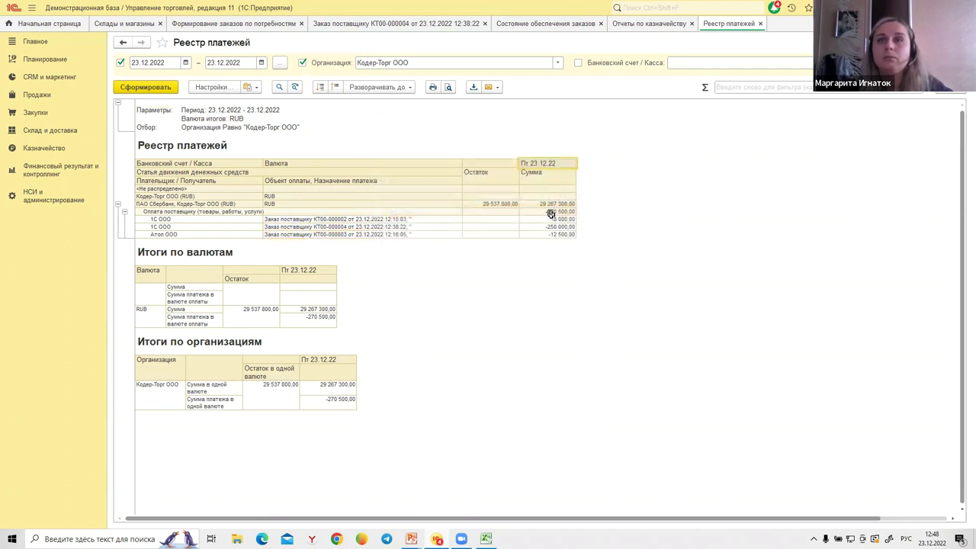
# Total the amounts of the three supplier orders listed in the Реестр платежей report.
pyautogui.click(563, 218)
pyautogui.hotkey('shift', 'Down')
pyautogui.hotkey('shift', 'Down')
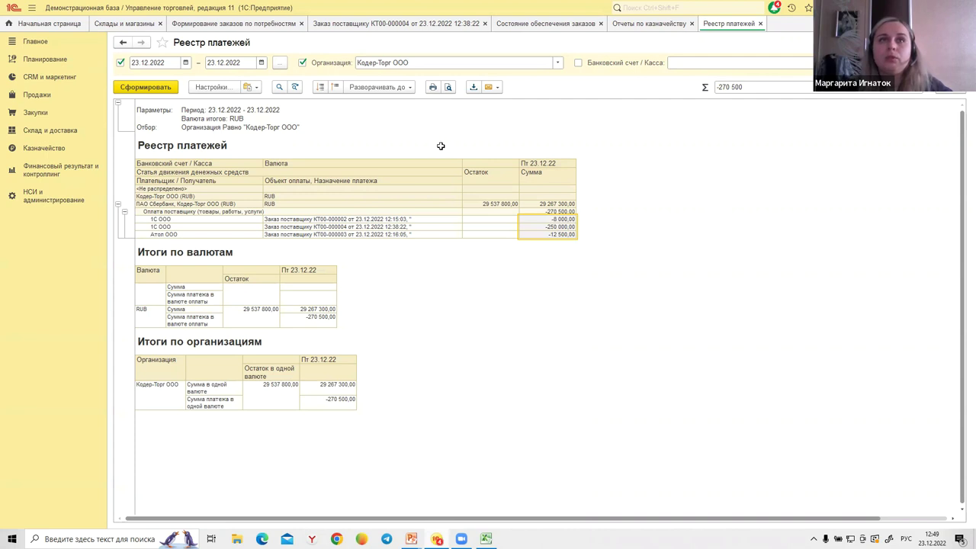
# Extend the report period's end date to 31.12.2022 and regenerate Реестр платежей.
pyautogui.click(261, 63)
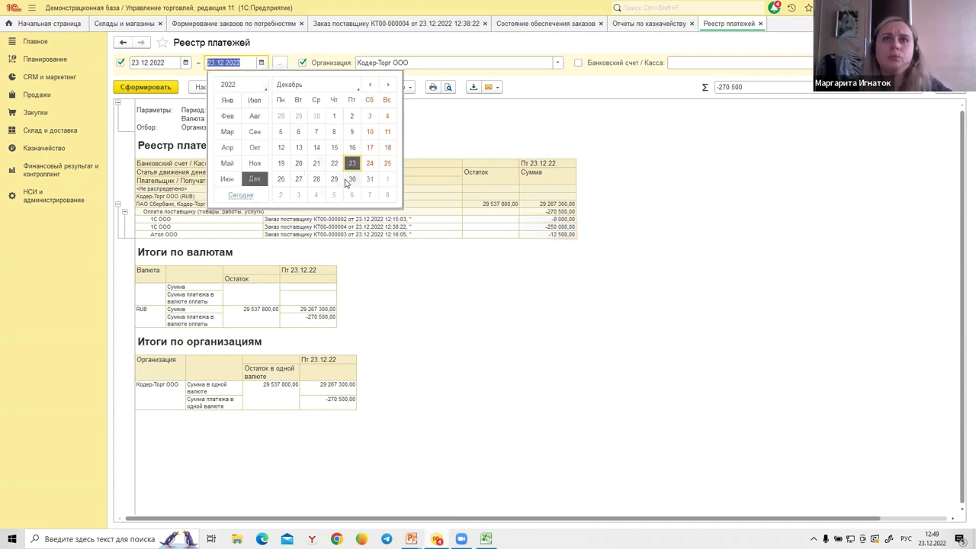
pyautogui.click(370, 179)
pyautogui.click(163, 89)
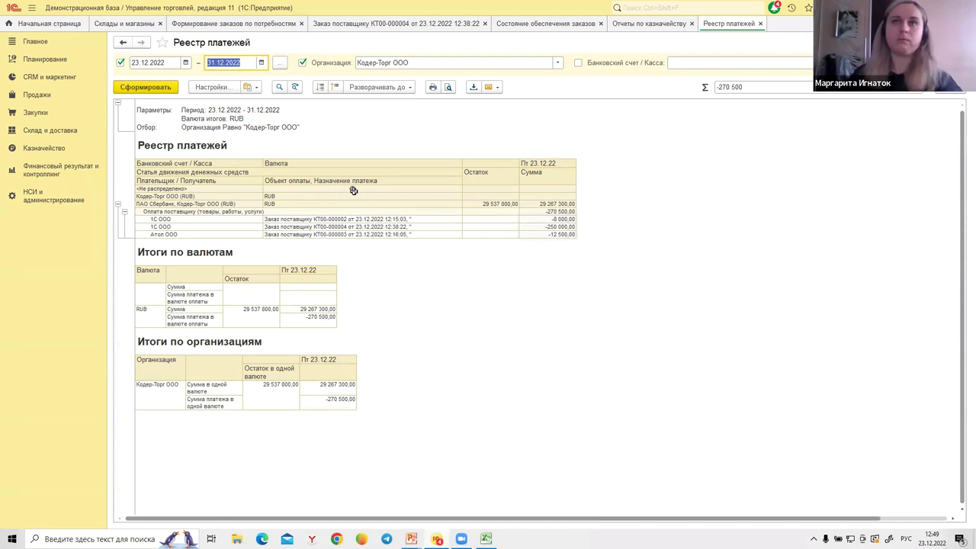
# Open the 8 000 RUB supplier order of 1С ООО from the report, review its payment date in Правила оплаты, and close the order.
pyautogui.click(382, 220)
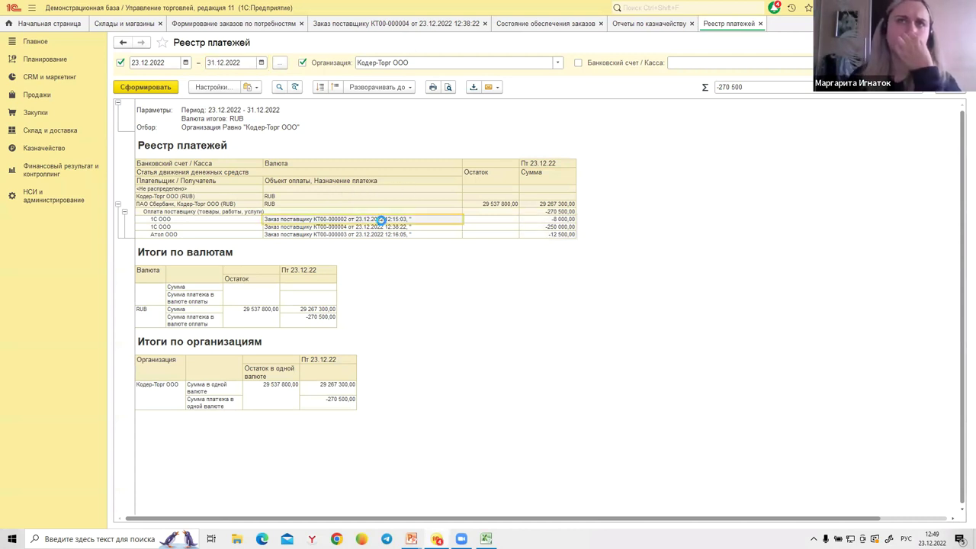
pyautogui.doubleClick(382, 223)
pyautogui.click(175, 120)
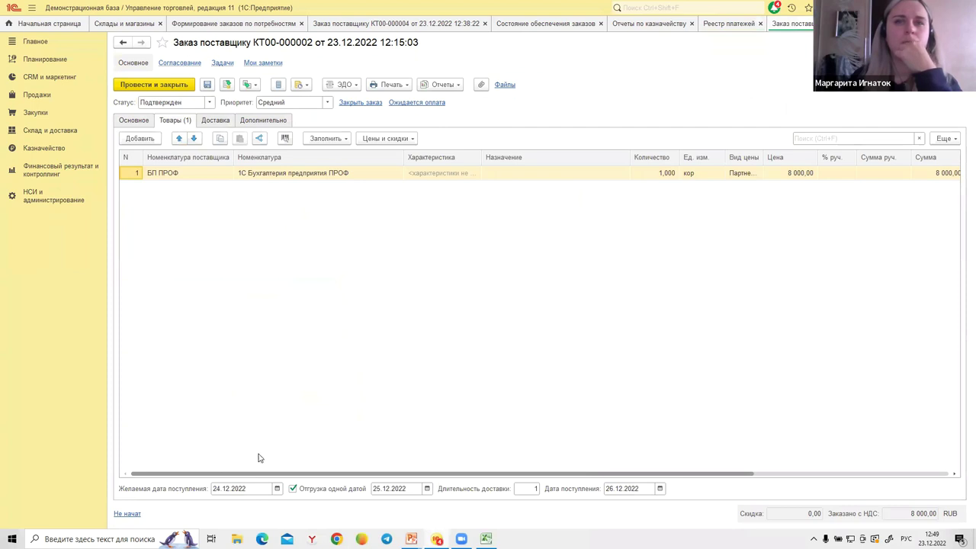
pyautogui.click(134, 120)
pyautogui.click(214, 234)
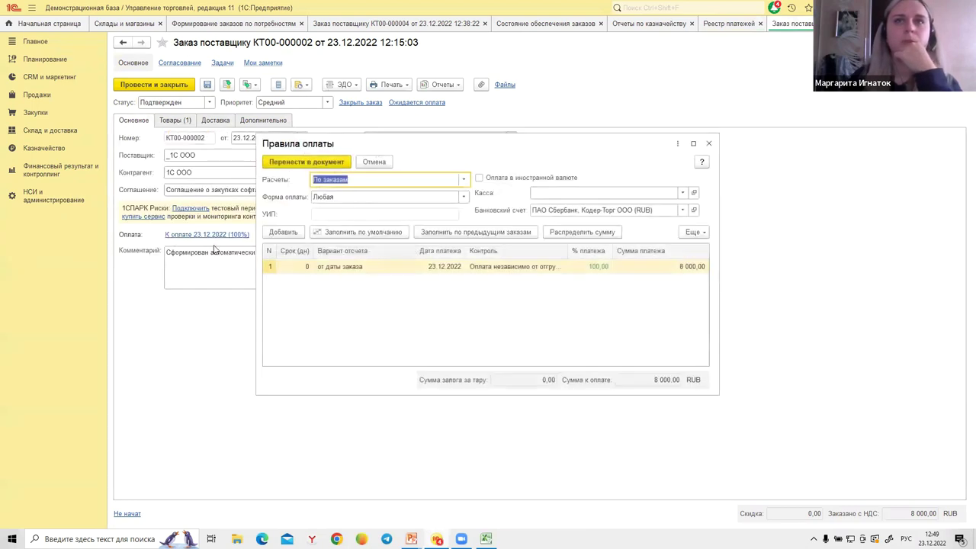
pyautogui.click(445, 267)
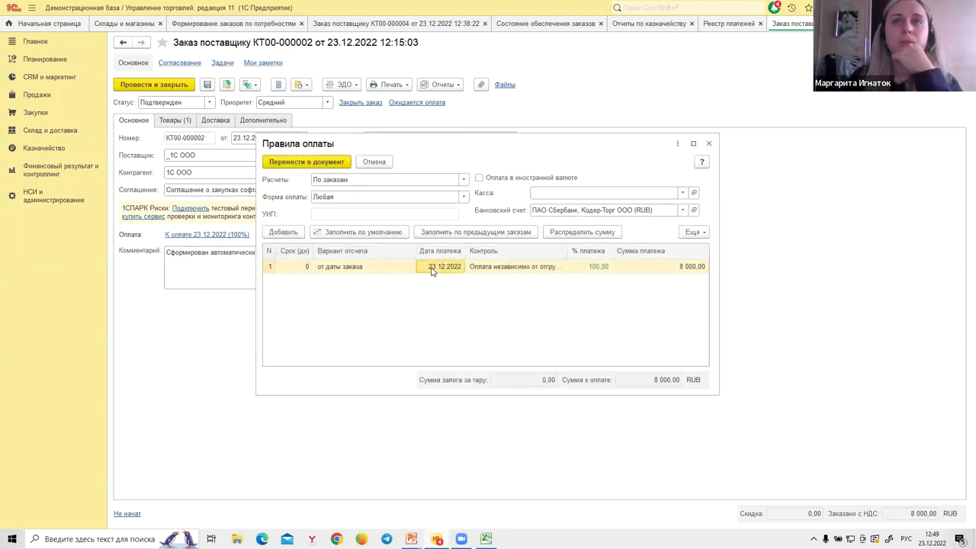
pyautogui.click(708, 144)
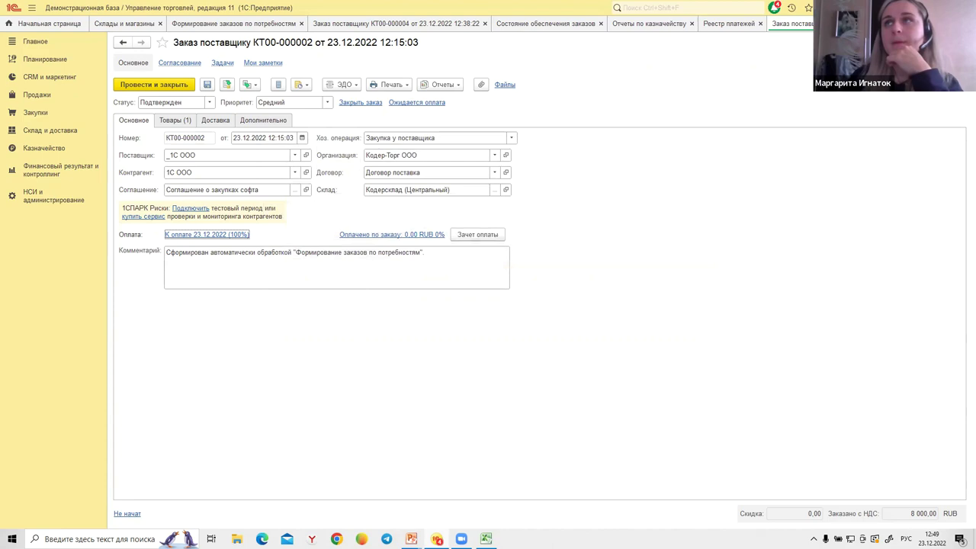
pyautogui.press('Escape')
# Set the payment date of the 250 000 RUB supplier order of 1С ООО to 27.12.2022 in Правила оплаты, then post and close the order.
pyautogui.doubleClick(315, 232)
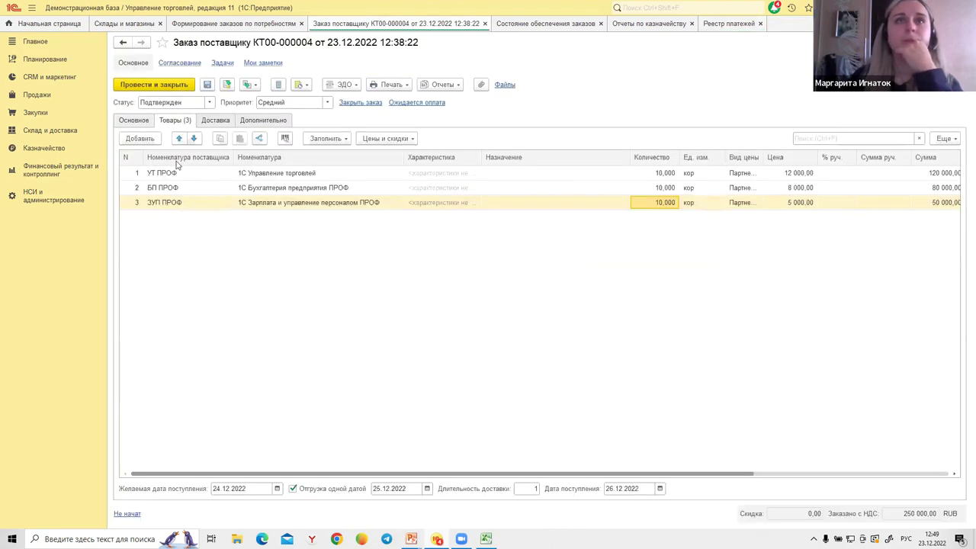
pyautogui.click(142, 121)
pyautogui.click(445, 272)
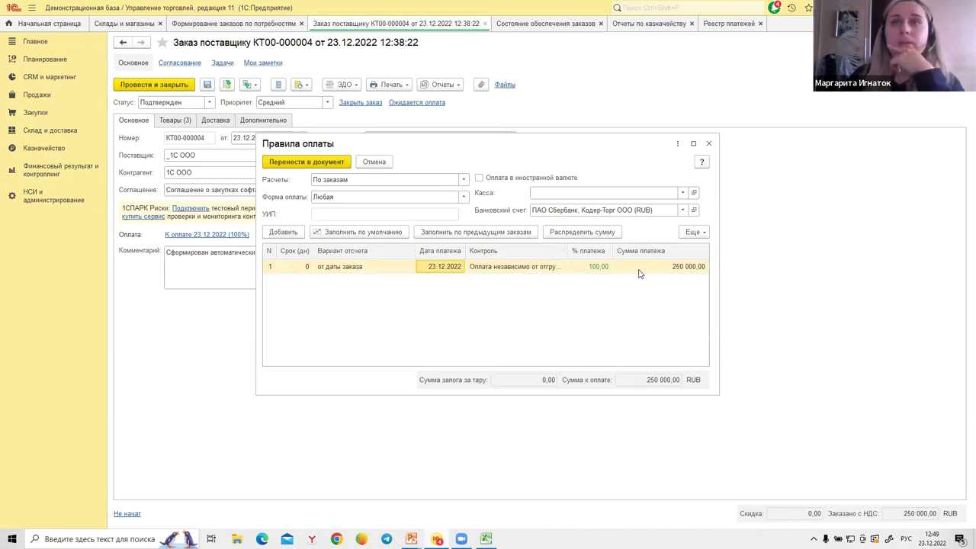
pyautogui.click(440, 273)
pyautogui.click(460, 266)
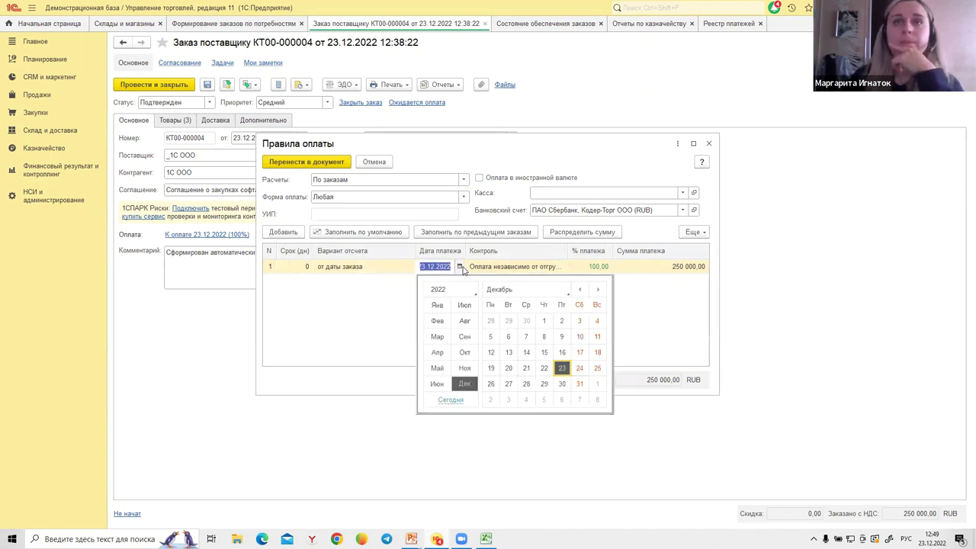
pyautogui.click(508, 384)
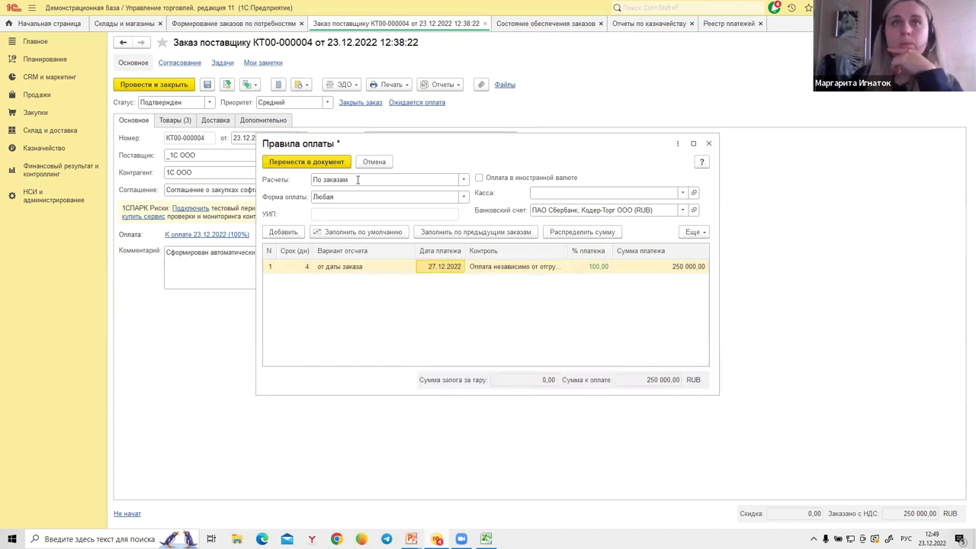
pyautogui.click(340, 163)
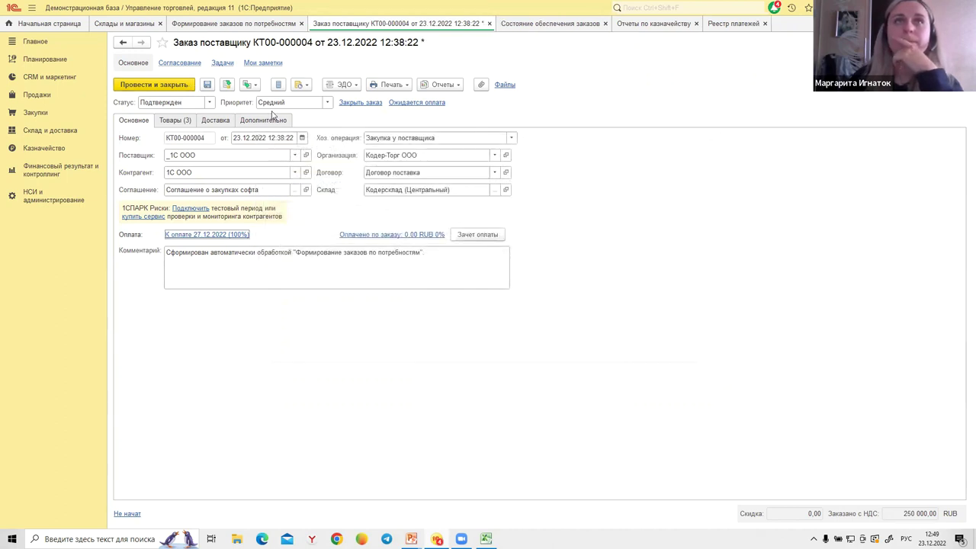
pyautogui.click(488, 24)
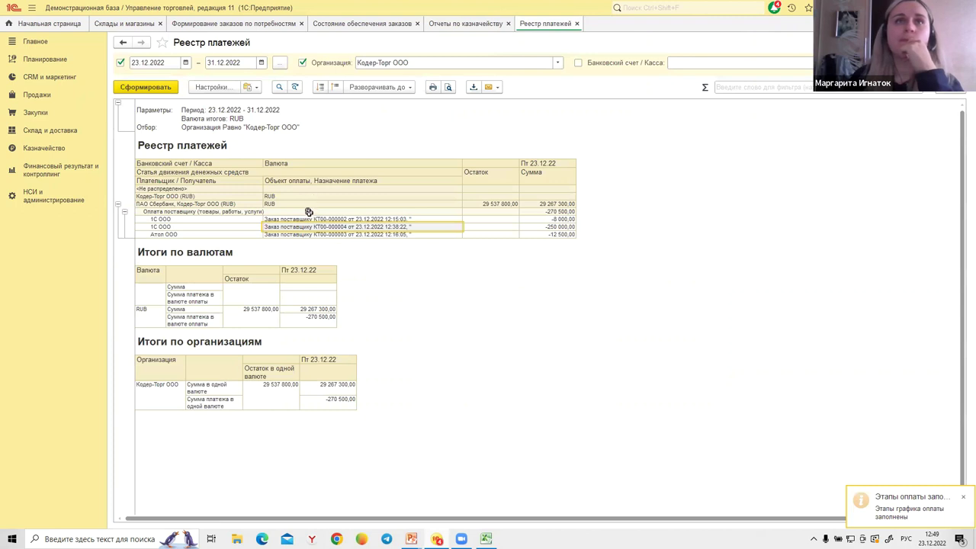
# Set the payment date of the Атол ООО supplier order to 29.12.2022 in Правила оплаты, then post and close the order.
pyautogui.doubleClick(305, 234)
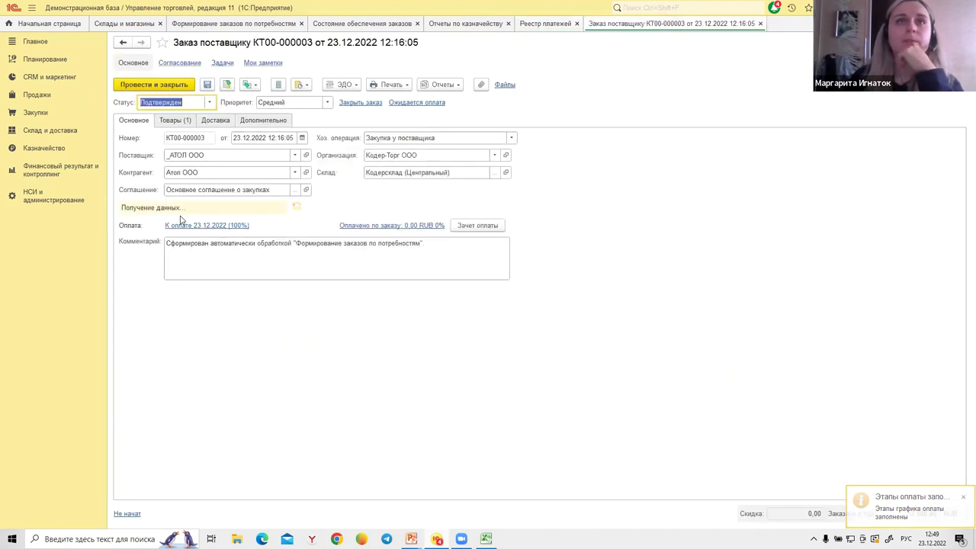
pyautogui.click(183, 226)
pyautogui.click(433, 271)
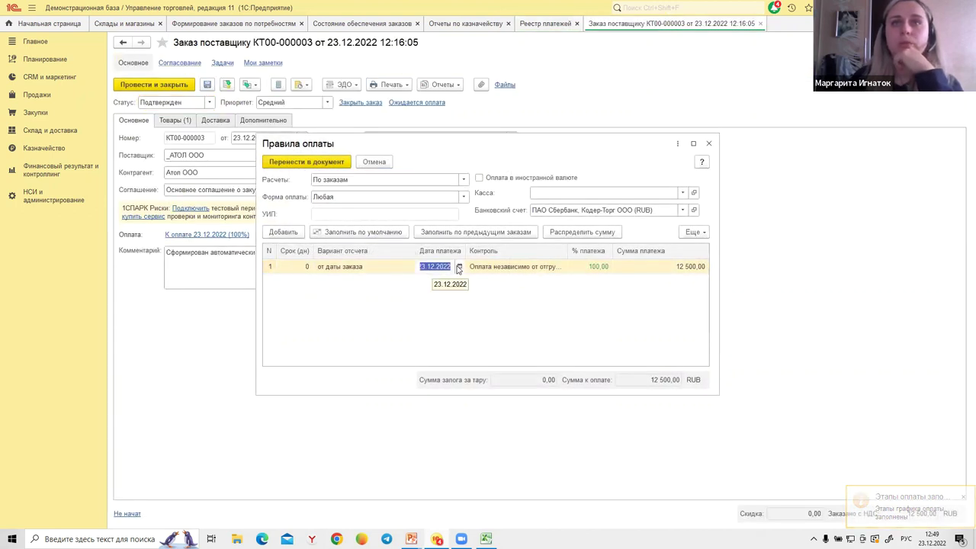
pyautogui.click(459, 267)
pyautogui.click(545, 384)
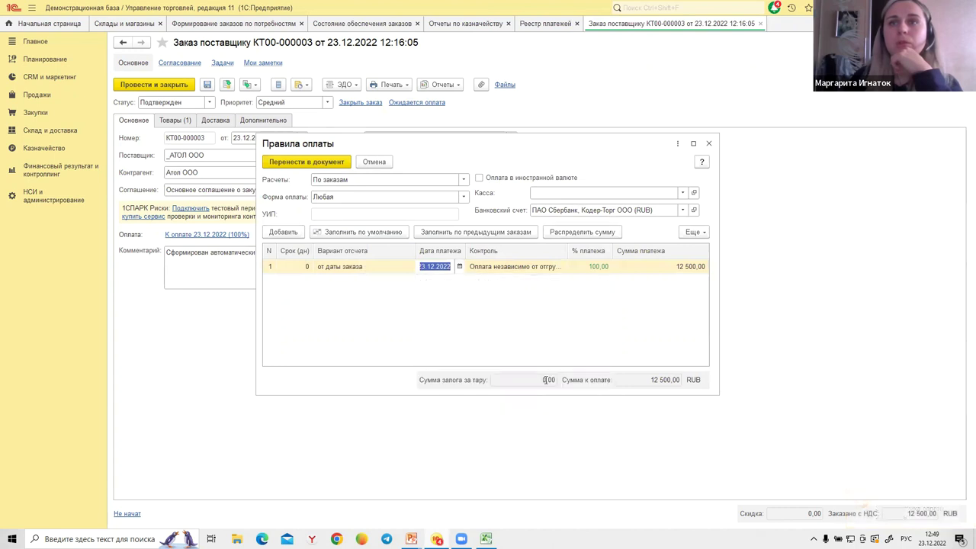
pyautogui.click(317, 164)
pyautogui.click(181, 84)
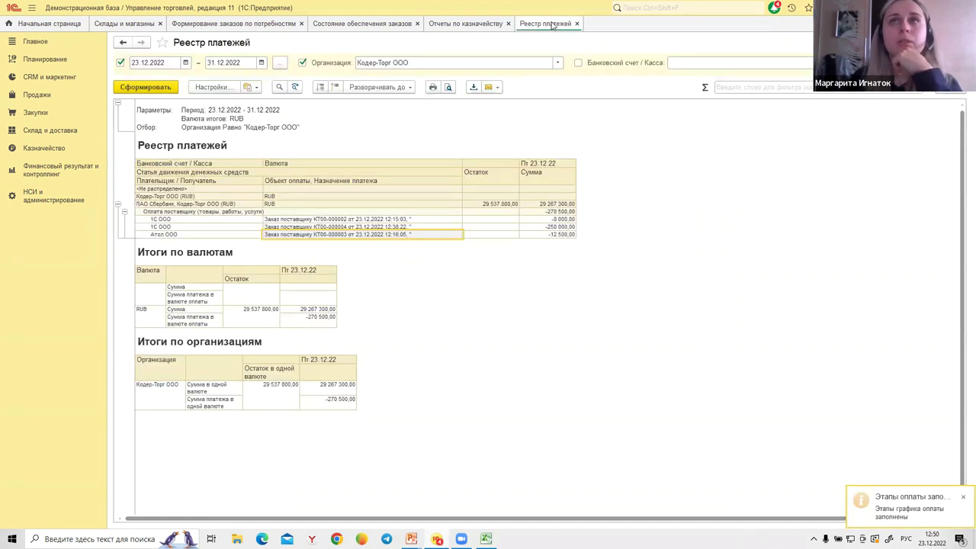
# Regenerate Реестр платежей and recheck the payment date in Правила оплаты of the 8 000 RUB supplier order of 1С ООО.
pyautogui.click(137, 88)
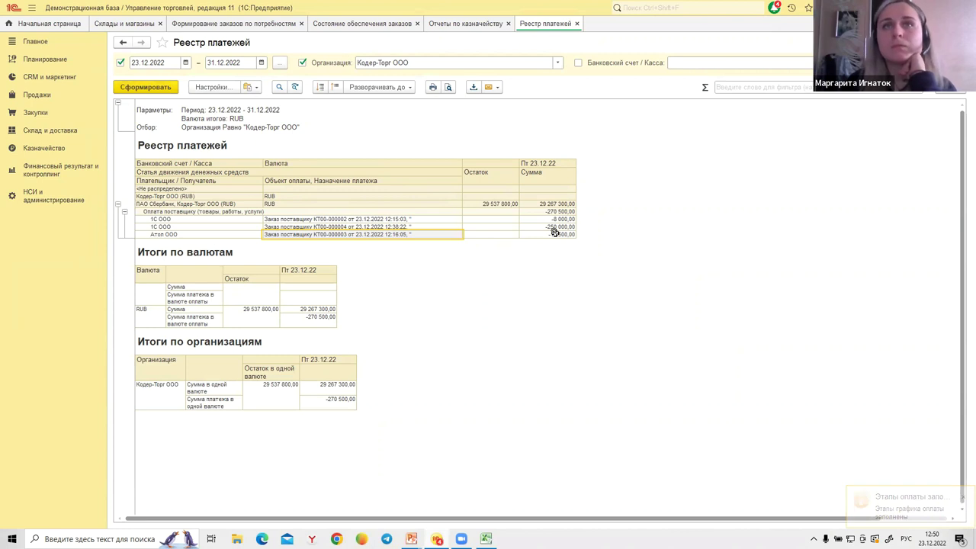
pyautogui.doubleClick(417, 221)
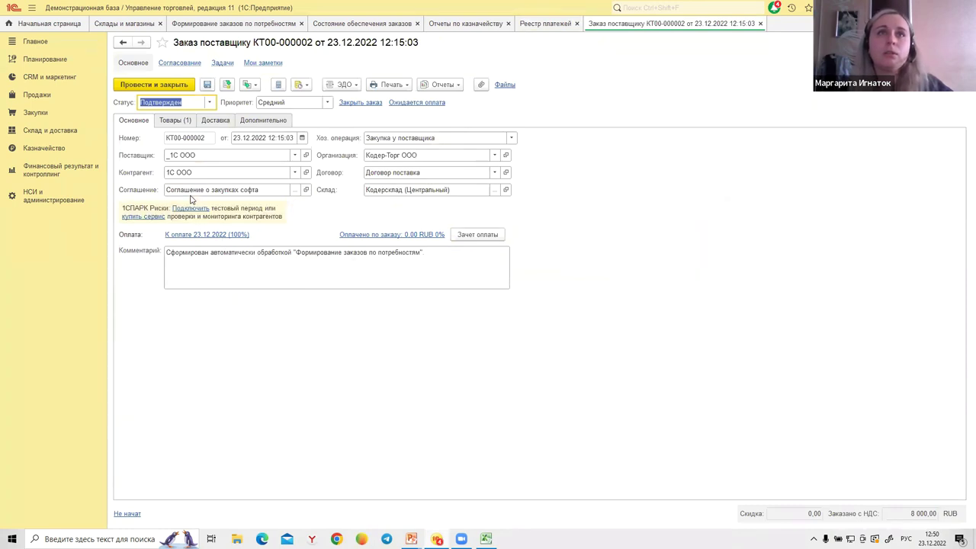
pyautogui.click(189, 236)
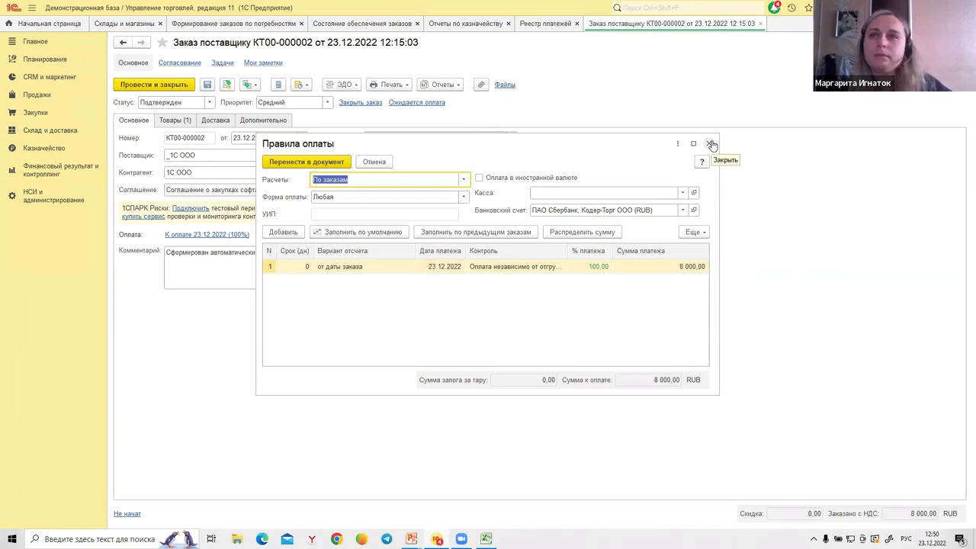
pyautogui.click(440, 270)
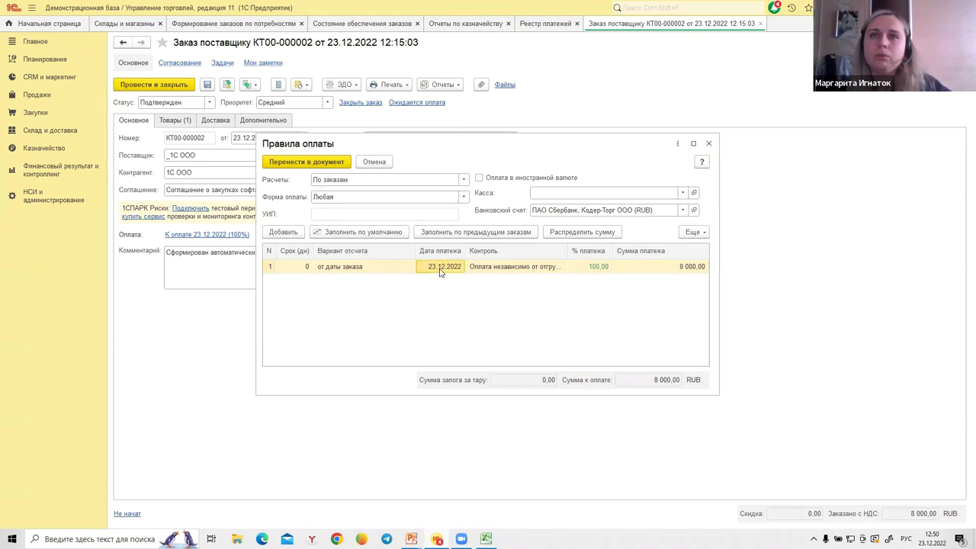
pyautogui.click(708, 143)
pyautogui.click(760, 23)
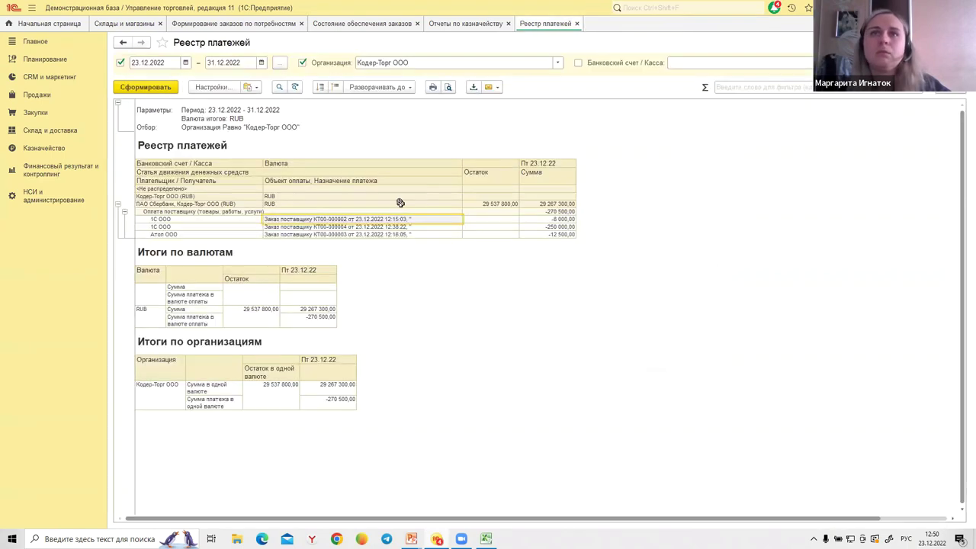
# Open the 250 000 RUB supplier order of 1С ООО and recheck the payment date in its Правила оплаты.
pyautogui.doubleClick(348, 227)
pyautogui.click(183, 229)
pyautogui.click(435, 271)
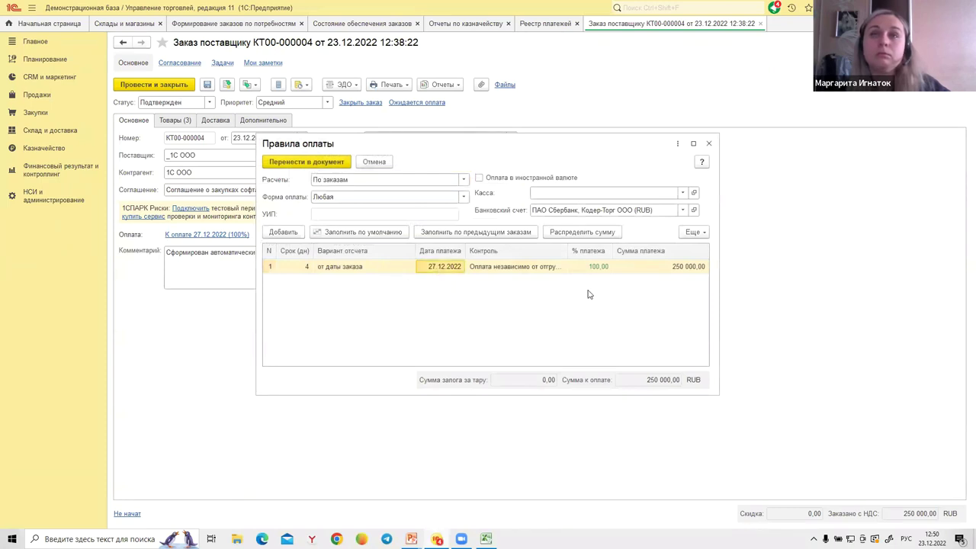
pyautogui.click(709, 144)
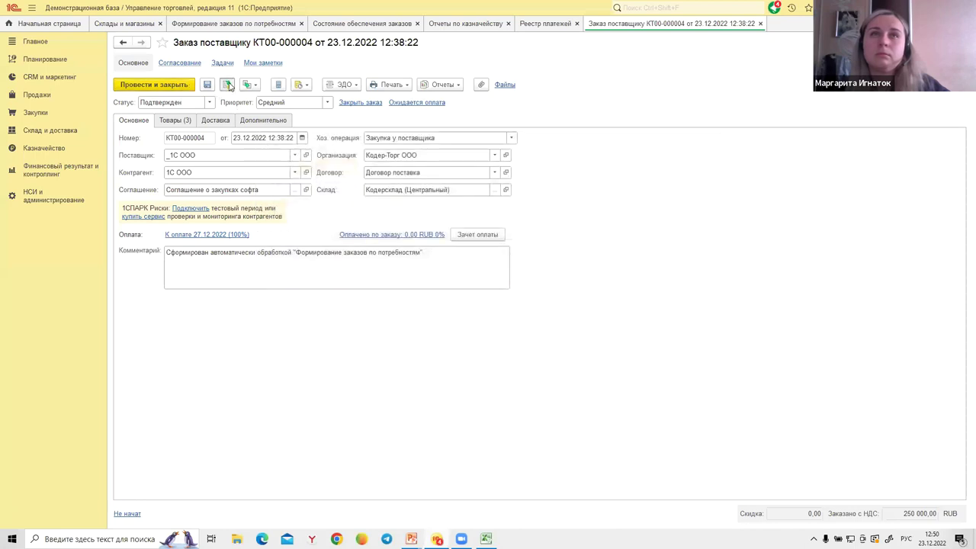
# Post the 250 000 RUB supplier order again without closing it and regenerate the Реестр платежей report.
pyautogui.click(233, 85)
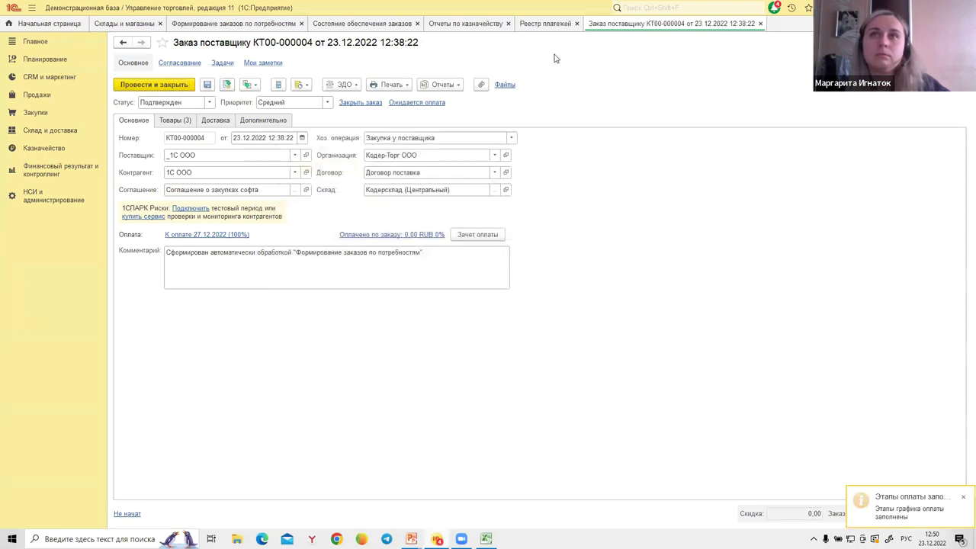
pyautogui.click(548, 28)
pyautogui.click(162, 89)
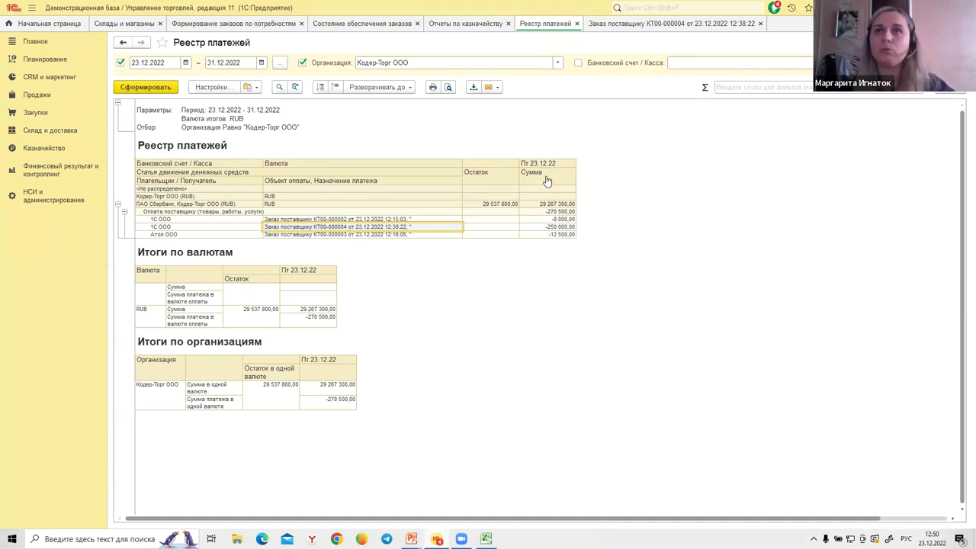
# Open the Реестр платежей report settings in Расширенный view and examine its Структура down to the Итоги по валютам table.
pyautogui.click(213, 87)
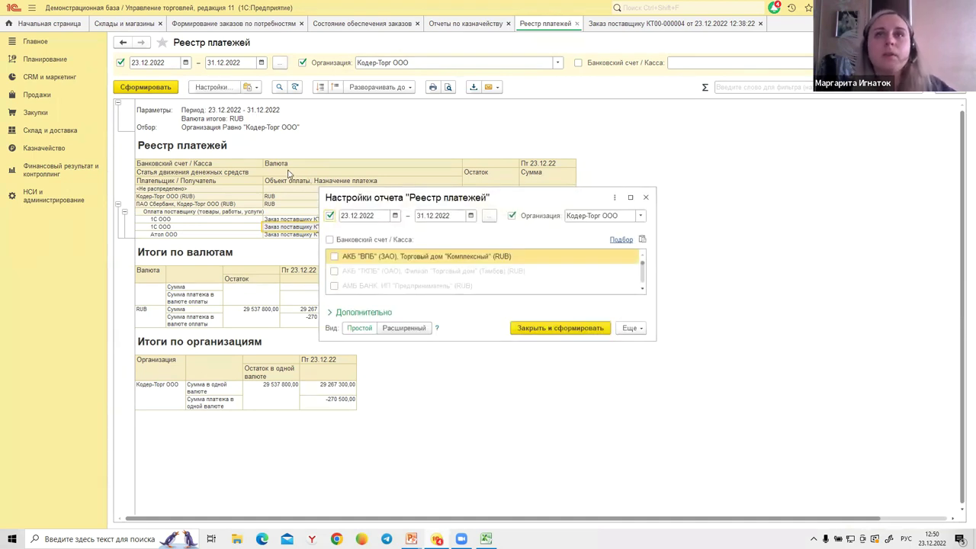
pyautogui.click(400, 328)
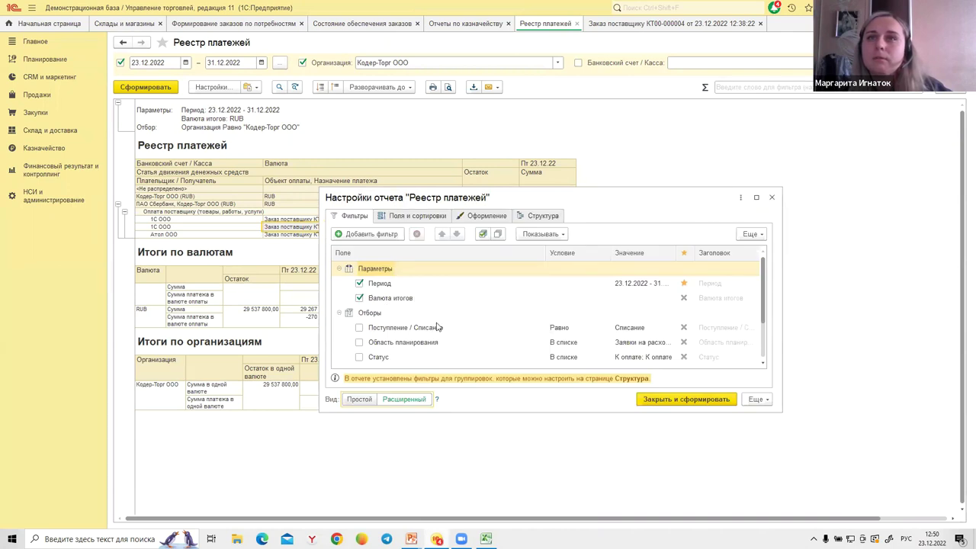
pyautogui.click(538, 216)
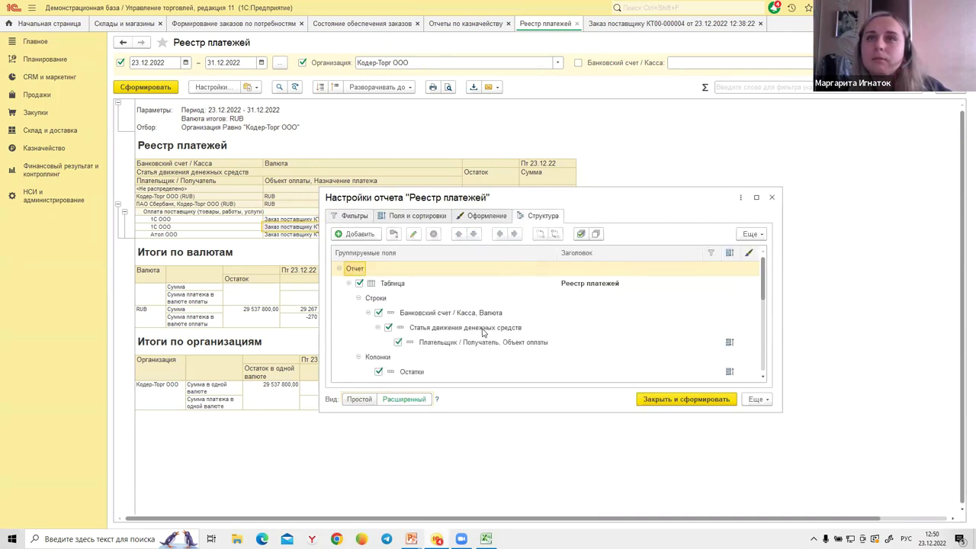
pyautogui.scroll(-1, 486, 350)
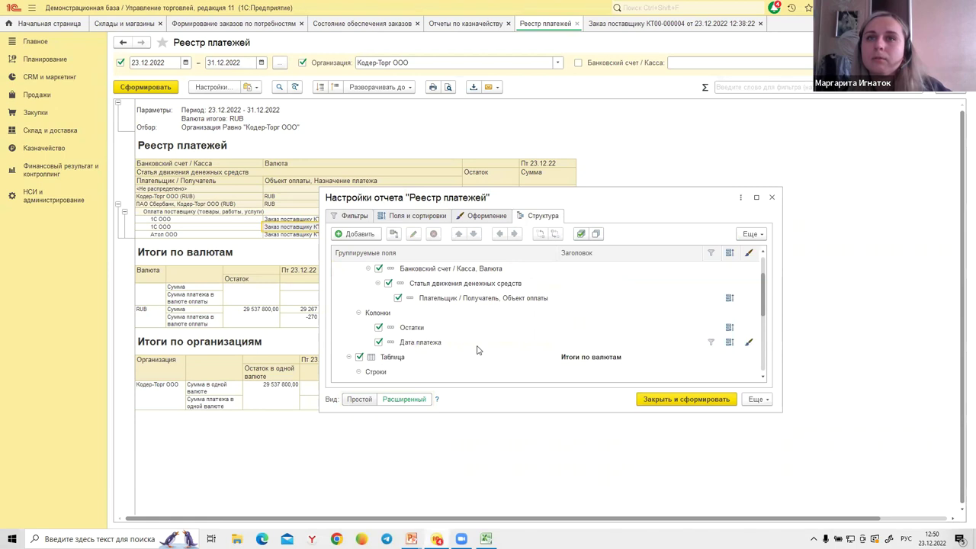
pyautogui.scroll(-1, 431, 350)
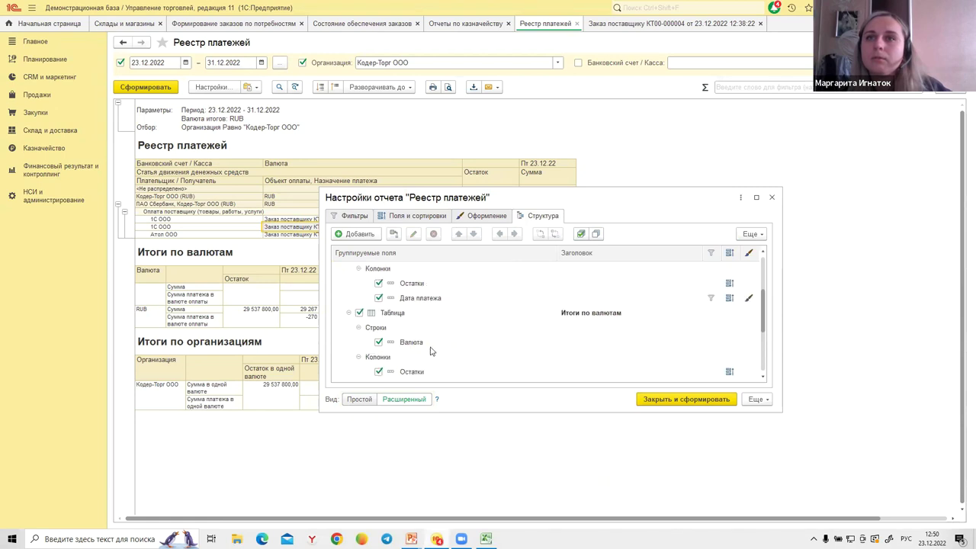
pyautogui.scroll(-1, 430, 351)
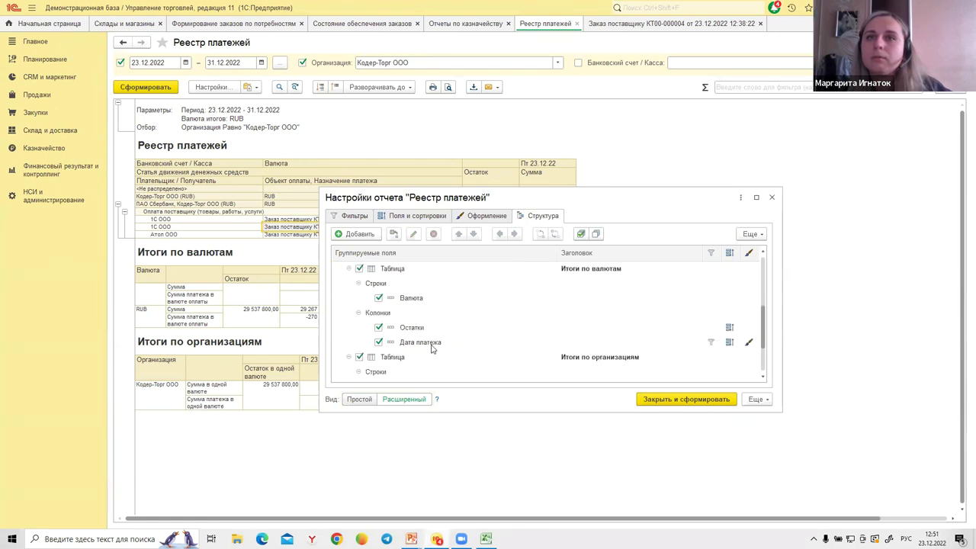
# Try to add a <Детальные записи> grouping around the Дата платежа column of the Итоги по валютам table.
pyautogui.click(431, 345)
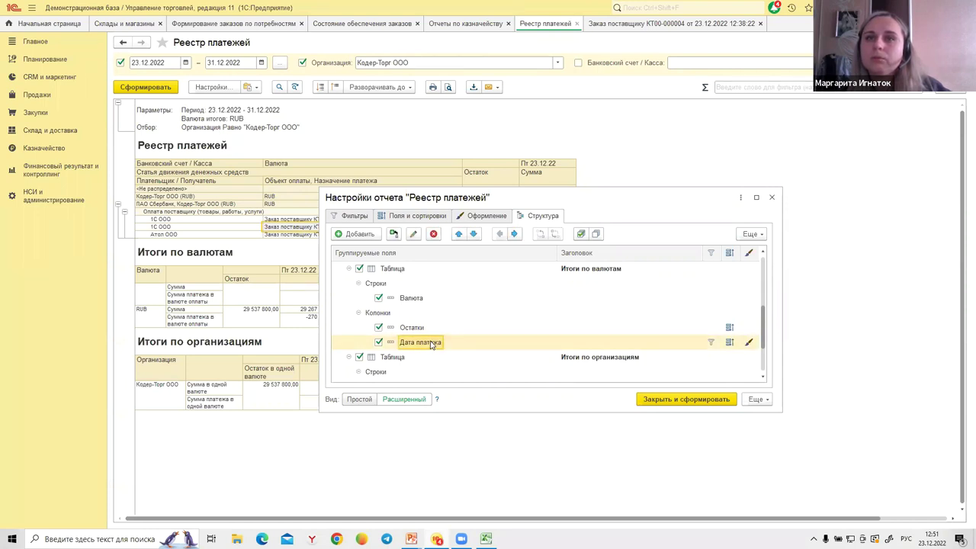
pyautogui.click(393, 234)
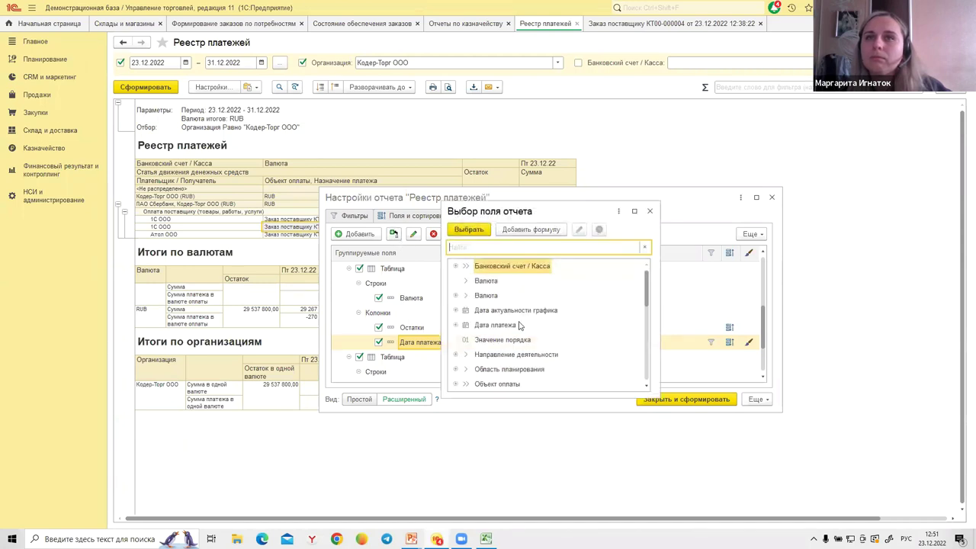
pyautogui.scroll(-3, 526, 334)
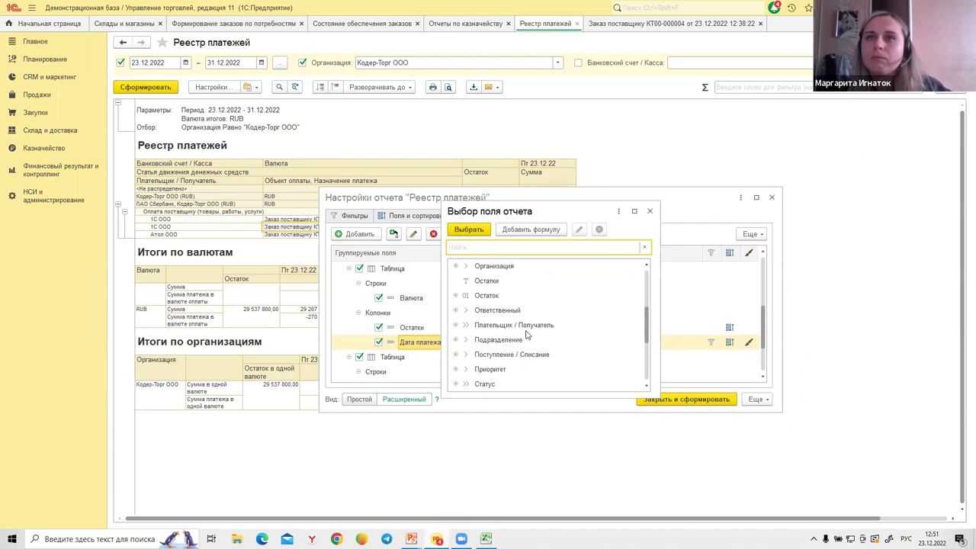
pyautogui.scroll(-3, 522, 343)
pyautogui.scroll(-3, 540, 340)
pyautogui.click(500, 359)
pyautogui.click(500, 341)
pyautogui.click(500, 328)
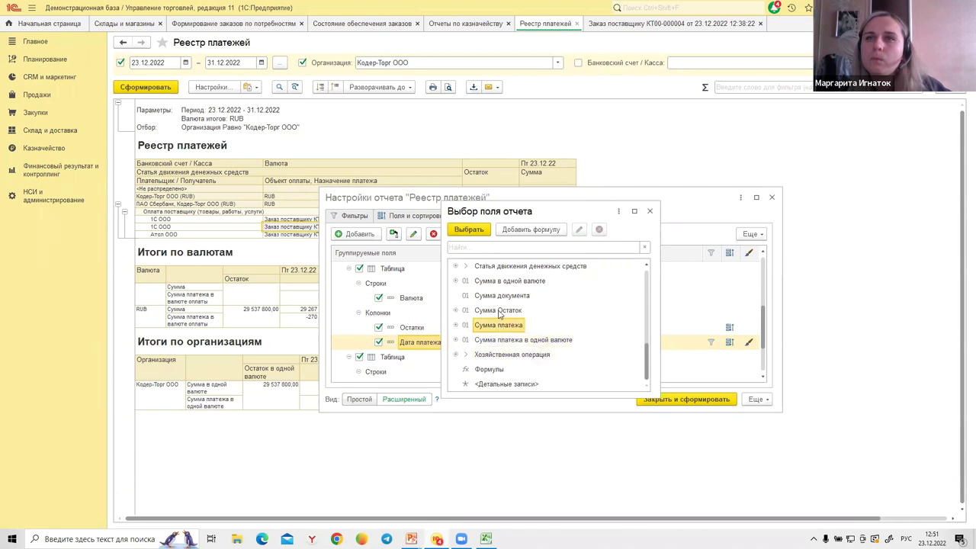
pyautogui.scroll(1, 506, 353)
pyautogui.scroll(-1, 506, 353)
pyautogui.doubleClick(507, 383)
# Try nesting <Детальные записи> under Дата платежа, placed before Остатки in the Итоги по валютам columns, and regenerate the report.
pyautogui.moveTo(448, 312); pyautogui.dragTo(435, 315)
pyautogui.click(435, 315)
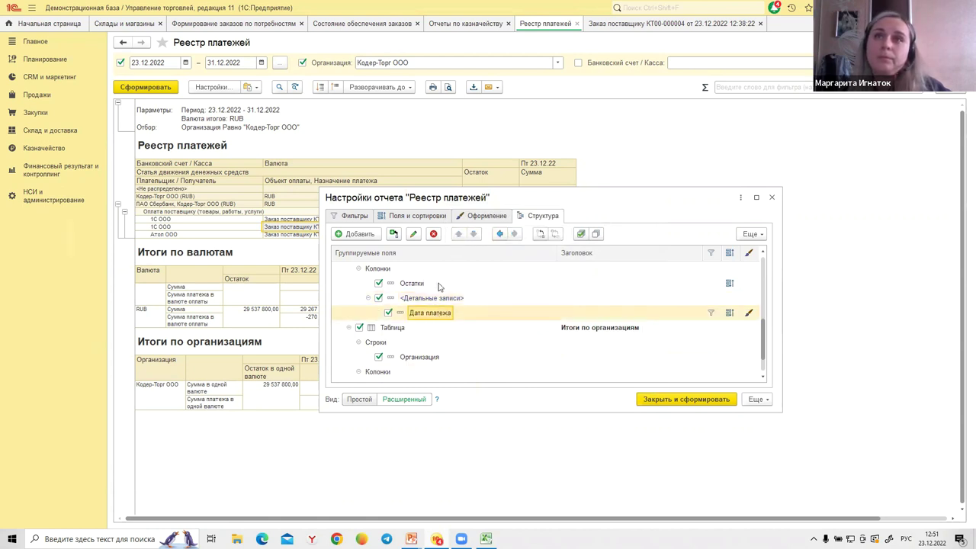
pyautogui.click(440, 298)
pyautogui.click(459, 233)
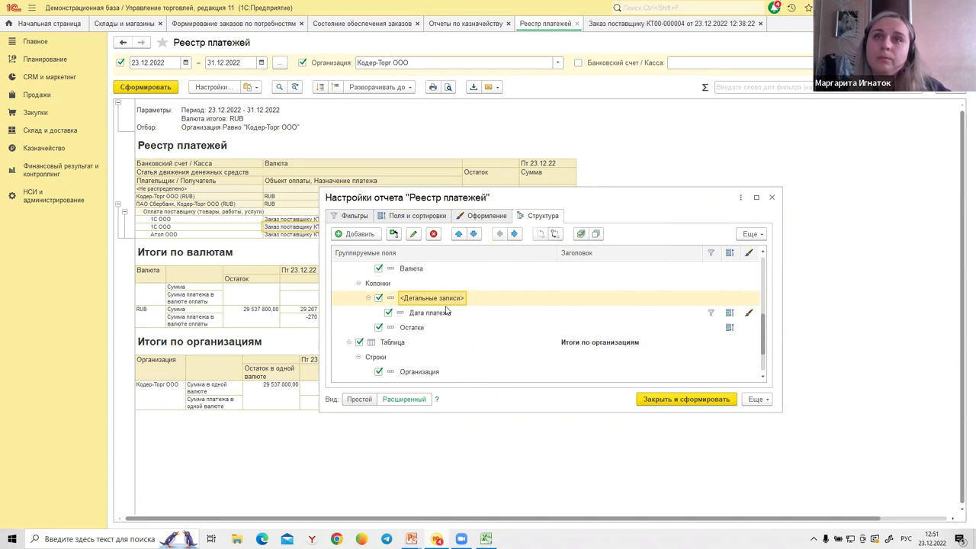
pyautogui.moveTo(439, 315)
pyautogui.mouseDown()
pyautogui.moveTo(427, 286)
pyautogui.moveTo(425, 309)
pyautogui.mouseUp()
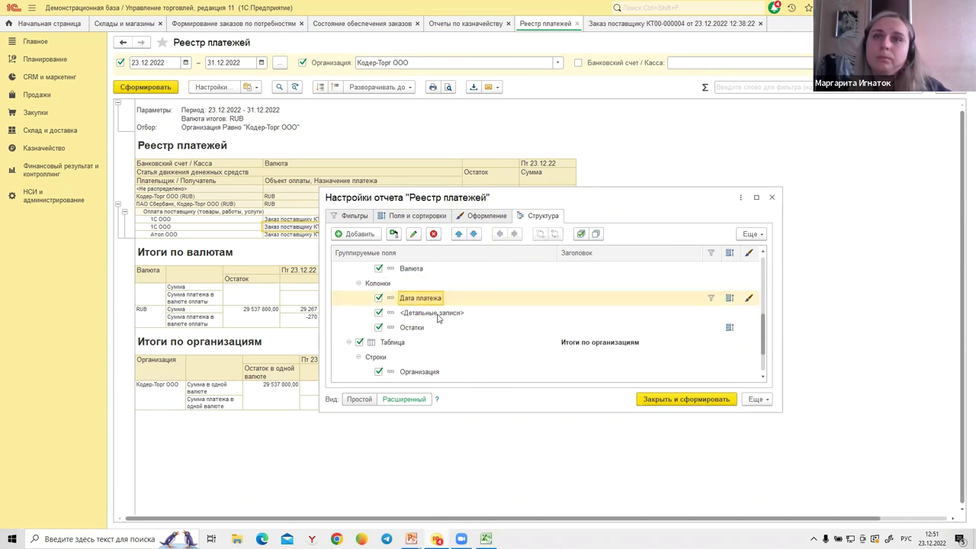
pyautogui.click(437, 314)
pyautogui.moveTo(435, 318); pyautogui.dragTo(433, 302)
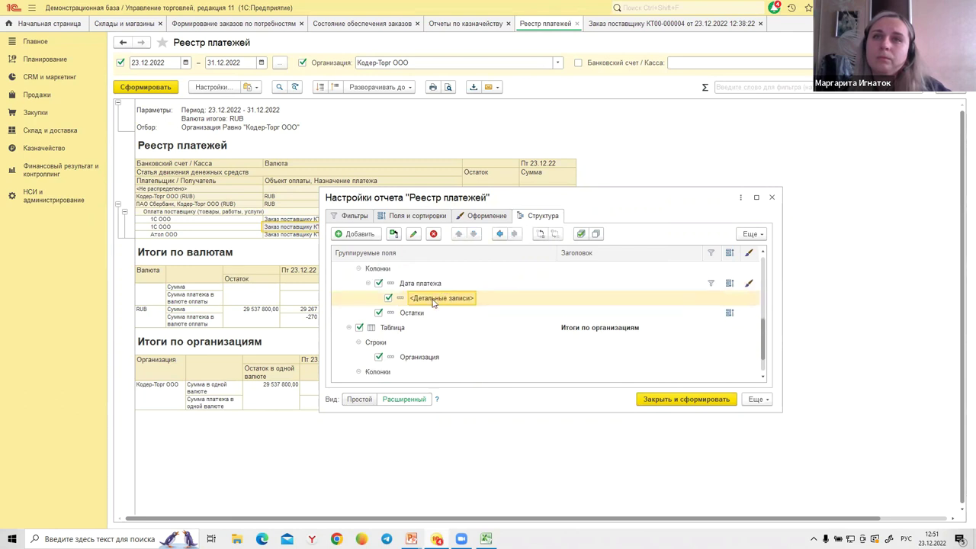
pyautogui.click(664, 403)
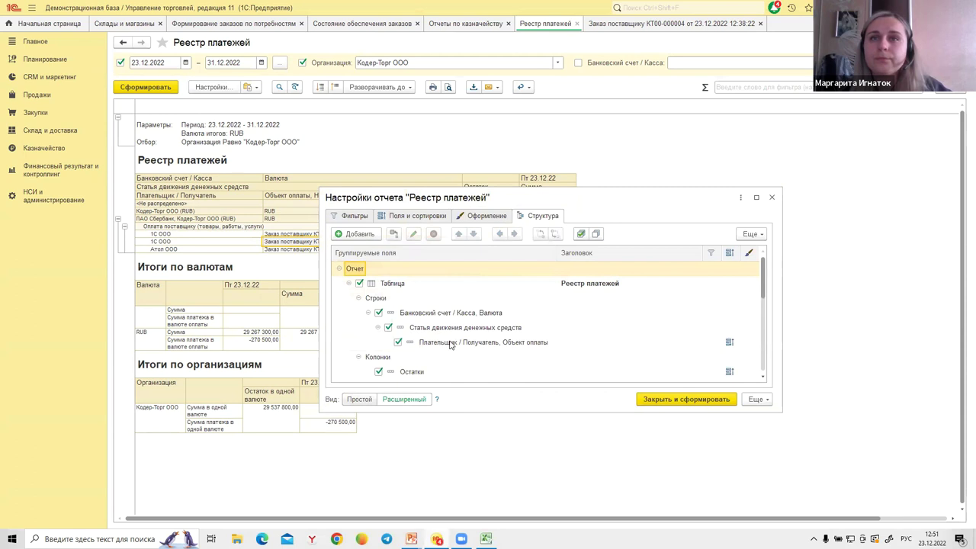
# Disable the <Детальные записи> grouping in the Итоги по валютам columns and regenerate Реестр платежей.
pyautogui.scroll(-3, 431, 362)
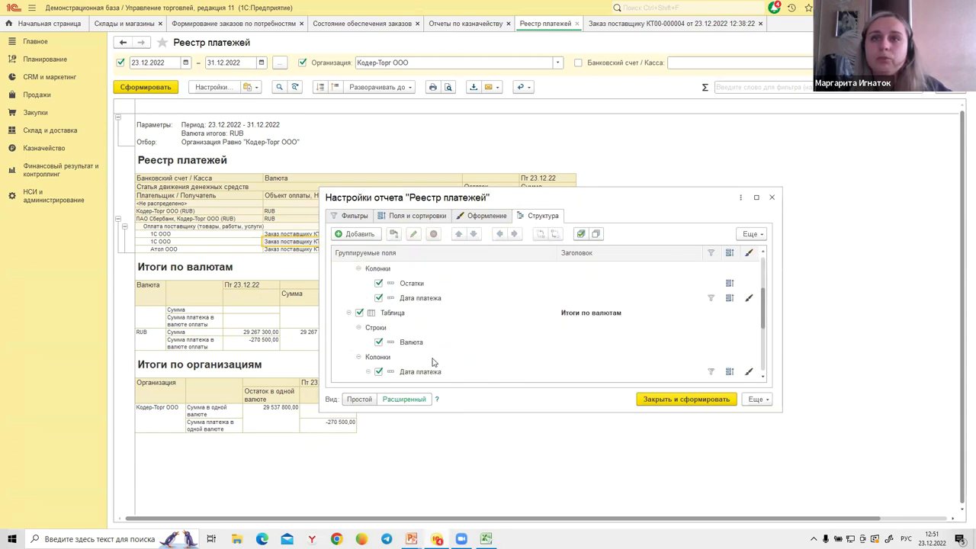
pyautogui.scroll(-3, 450, 351)
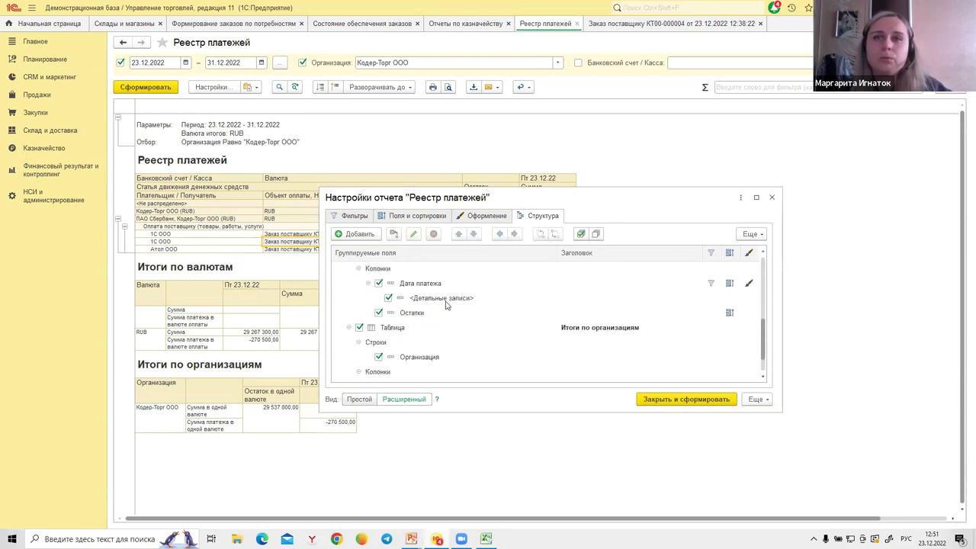
pyautogui.click(389, 299)
pyautogui.click(686, 399)
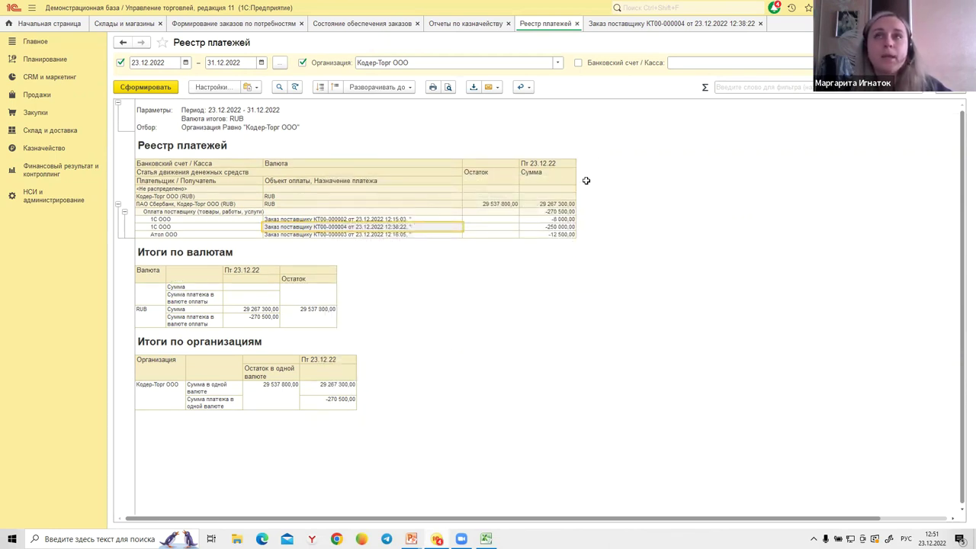
# Close the Реестр платежей report without saving the changed report variant.
pyautogui.click(578, 24)
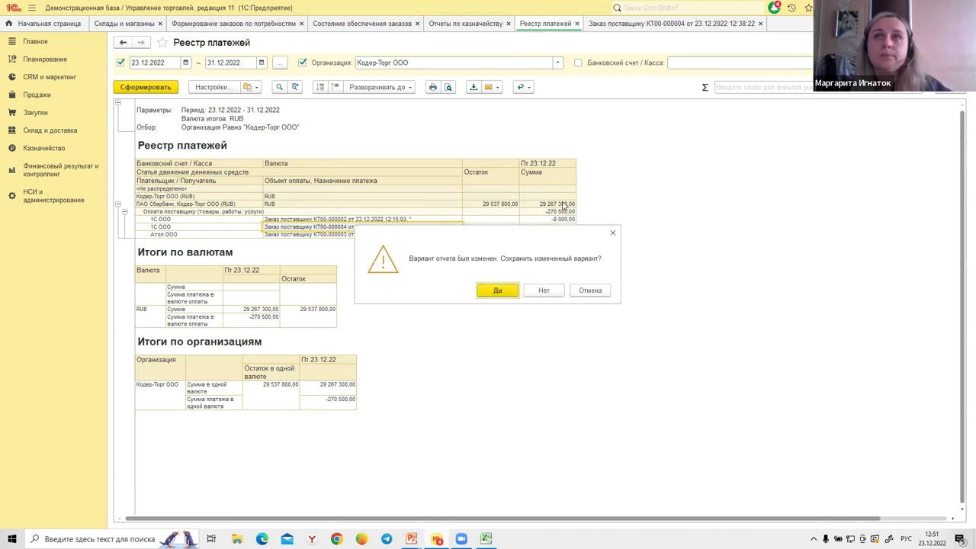
pyautogui.click(543, 291)
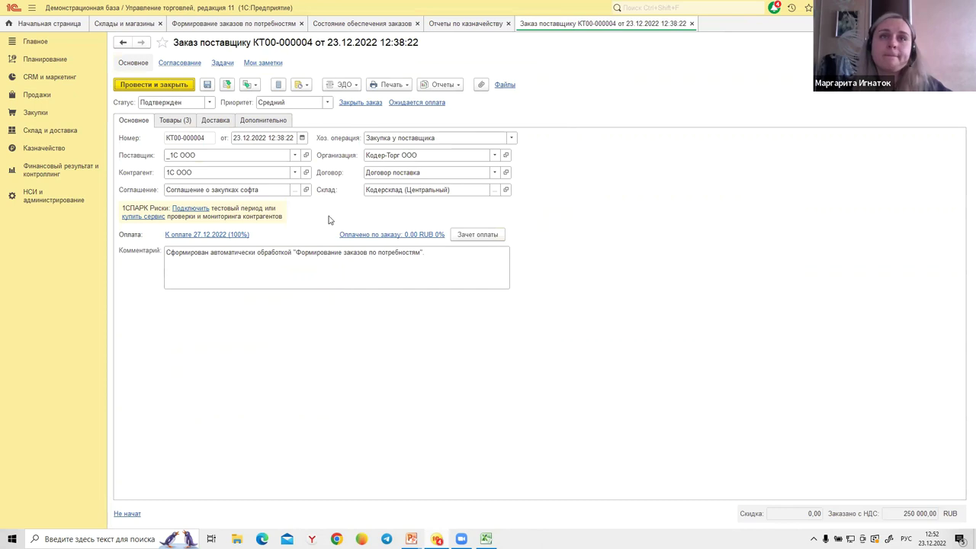
# Check Правила оплаты of the open 1С ООО supplier order, then close the order and Отчеты по казначейству.
pyautogui.click(199, 235)
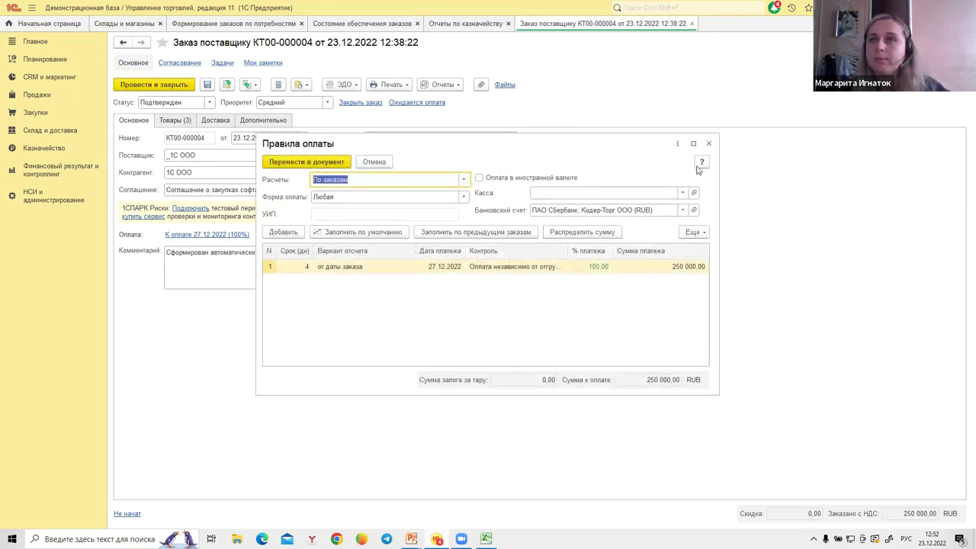
pyautogui.click(709, 144)
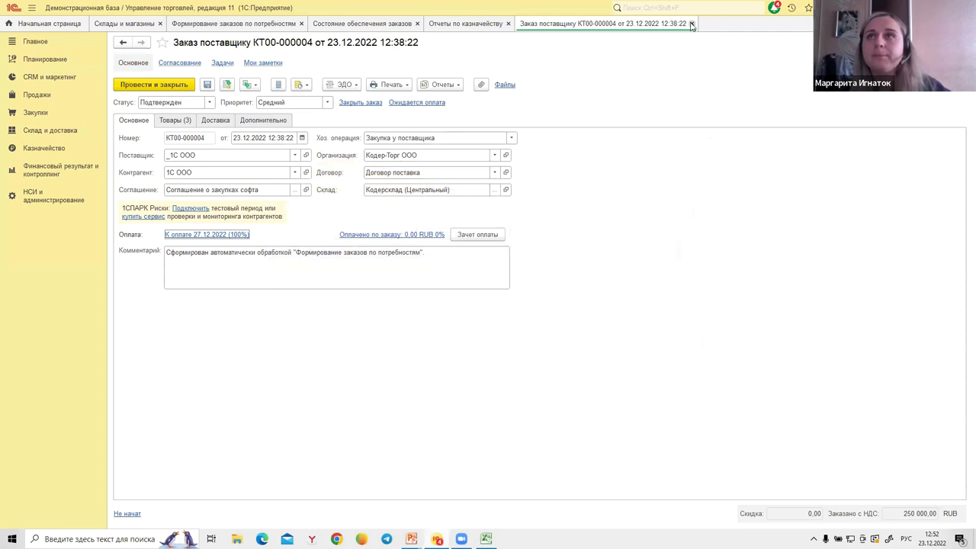
pyautogui.click(692, 24)
pyautogui.click(508, 24)
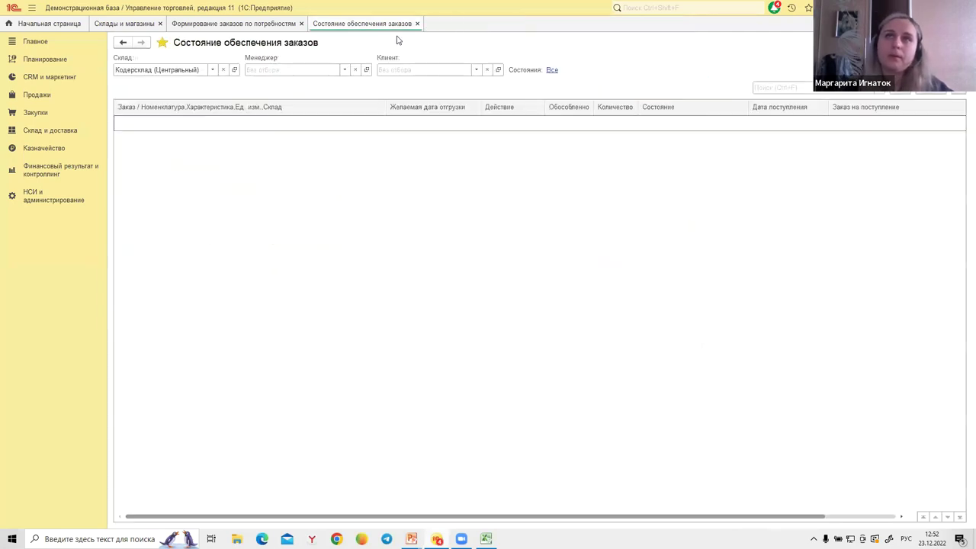
# Filter Состояние обеспечения заказов by warehouse Кодер-офис (Москва) and check the Состояние of both Рутокен items.
pyautogui.click(214, 70)
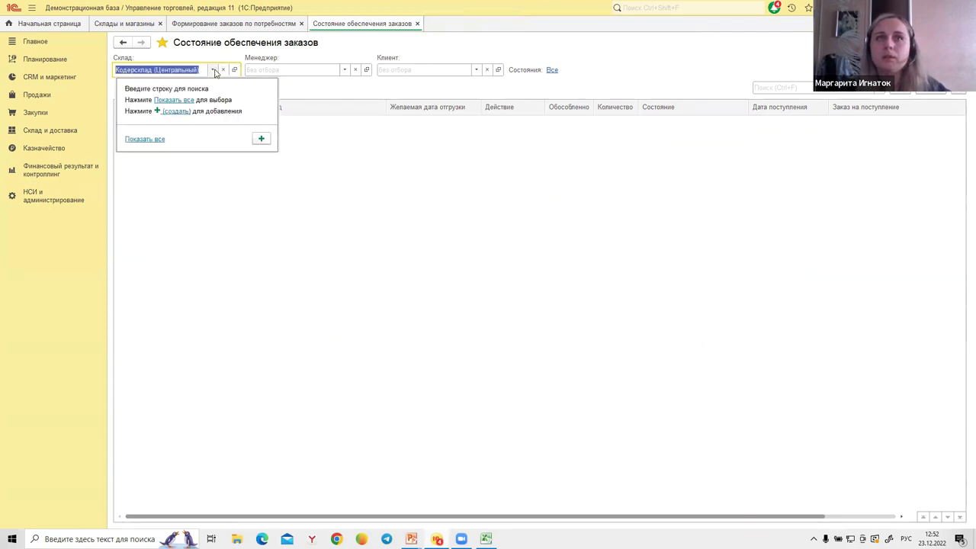
pyautogui.click(186, 98)
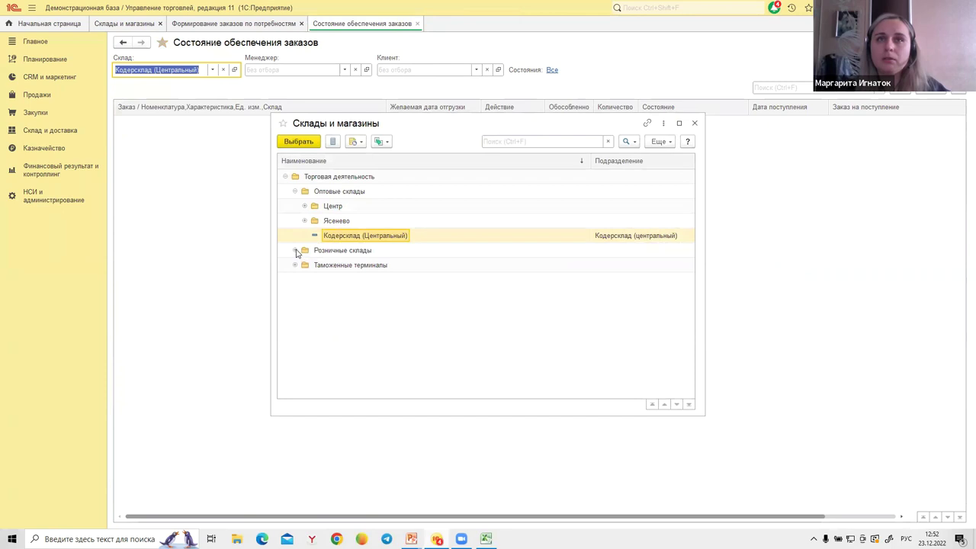
pyautogui.click(295, 250)
pyautogui.doubleClick(345, 250)
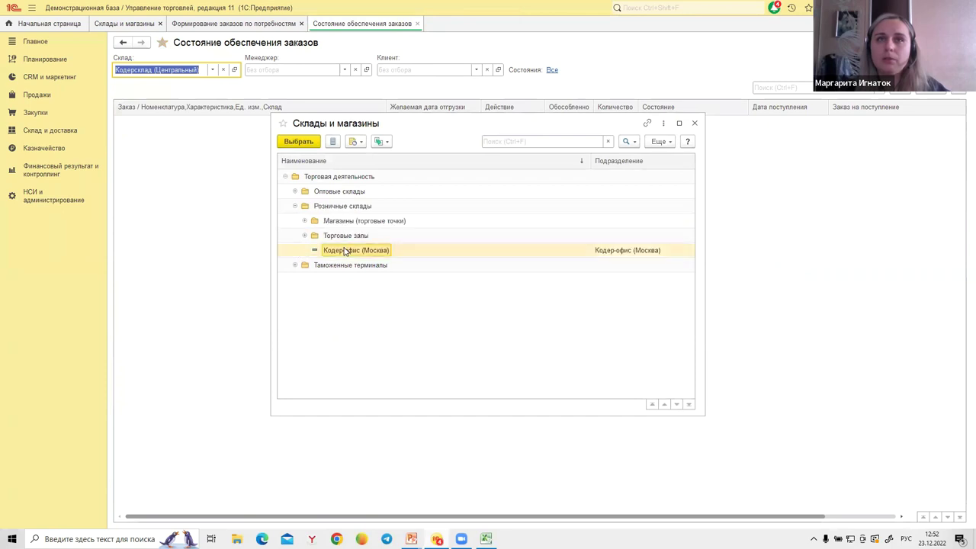
pyautogui.click(226, 203)
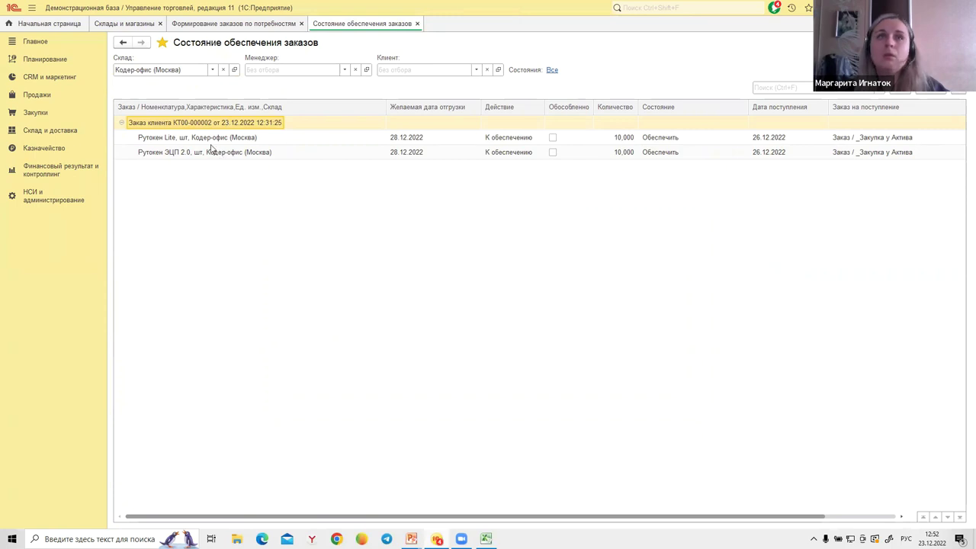
pyautogui.click(697, 144)
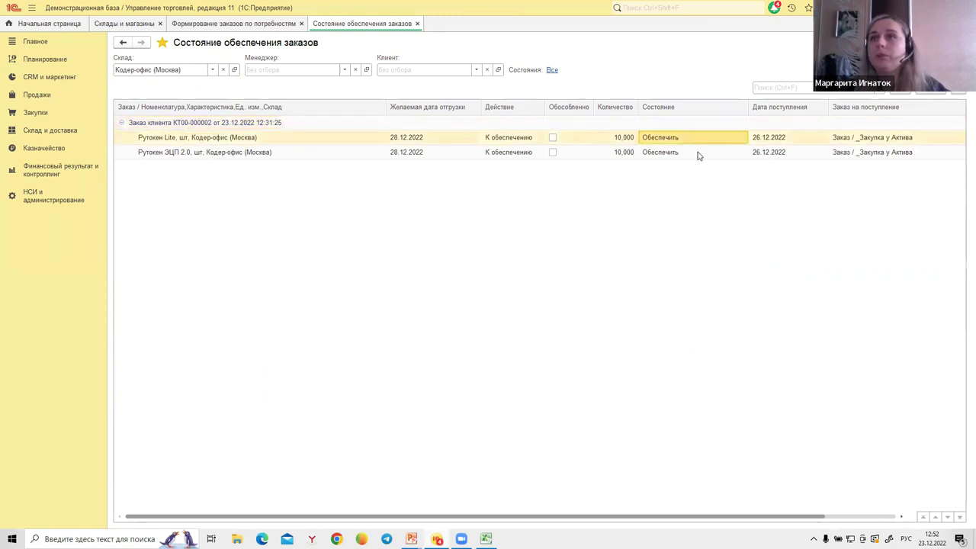
pyautogui.click(696, 153)
pyautogui.click(692, 144)
pyautogui.click(696, 153)
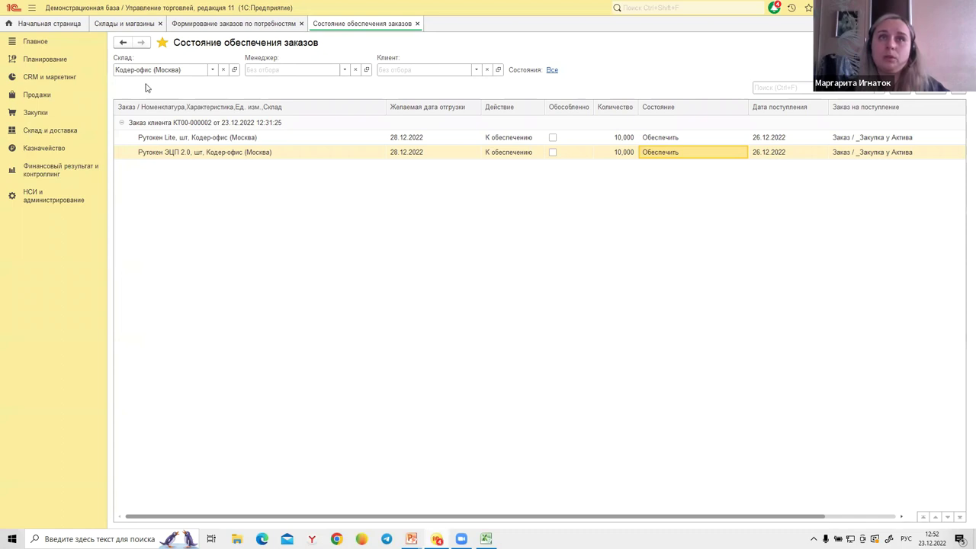
# Restart Формирование заказов по потребностям with other filters and set Склад to Кодер-офис (Москва).
pyautogui.click(47, 131)
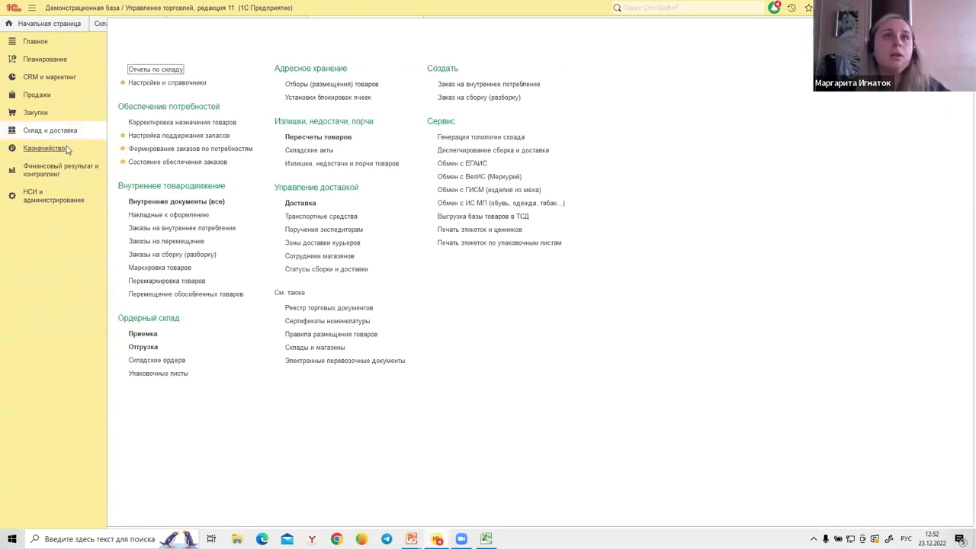
pyautogui.click(150, 148)
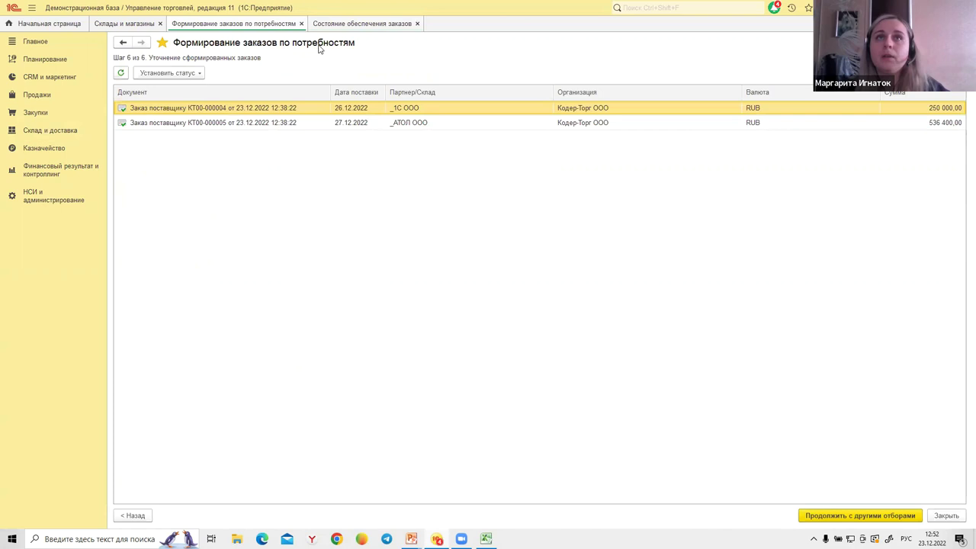
pyautogui.click(859, 515)
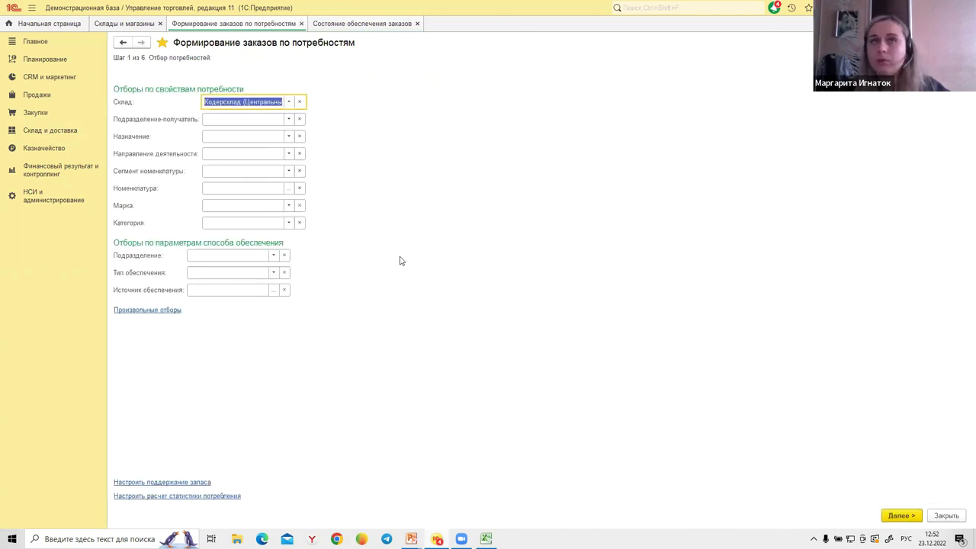
pyautogui.click(289, 102)
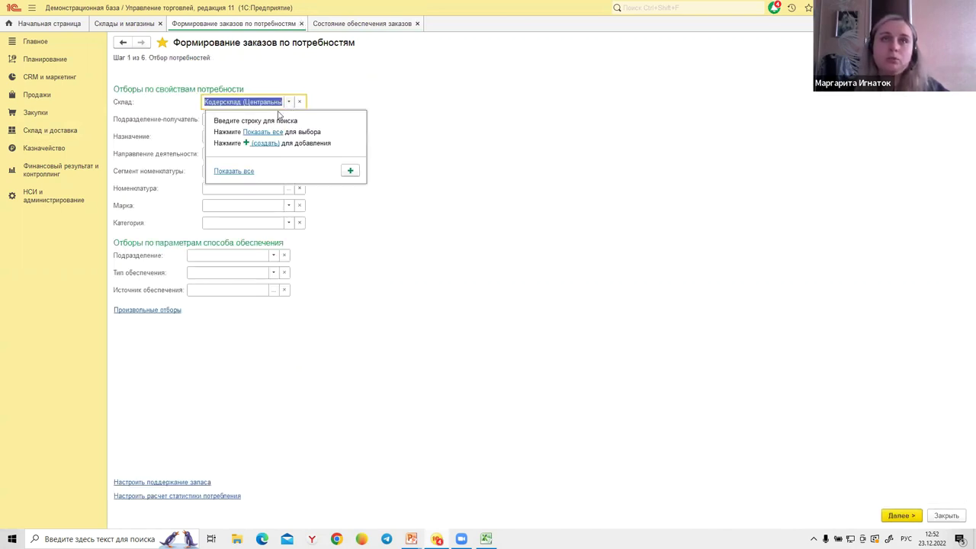
pyautogui.click(260, 132)
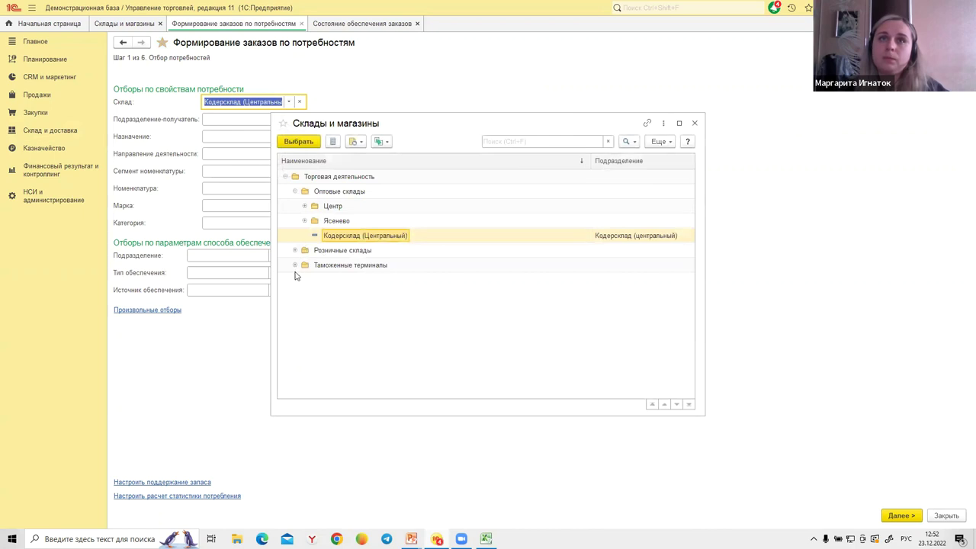
pyautogui.click(295, 251)
pyautogui.doubleClick(377, 252)
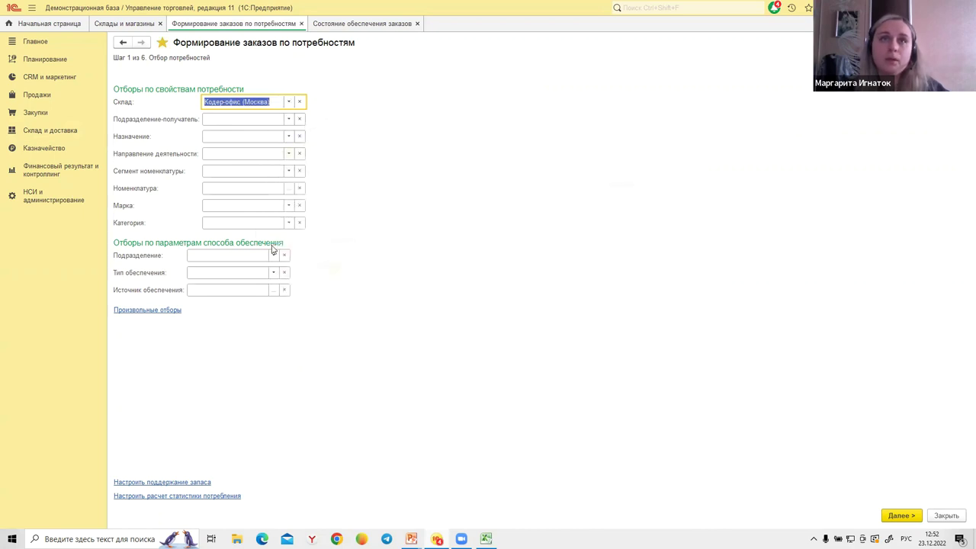
# Proceed to Поддержание запасов, check the order quantities and stock limits of both Рутокен items, and continue to Обеспечение заказов к отгрузке.
pyautogui.click(900, 516)
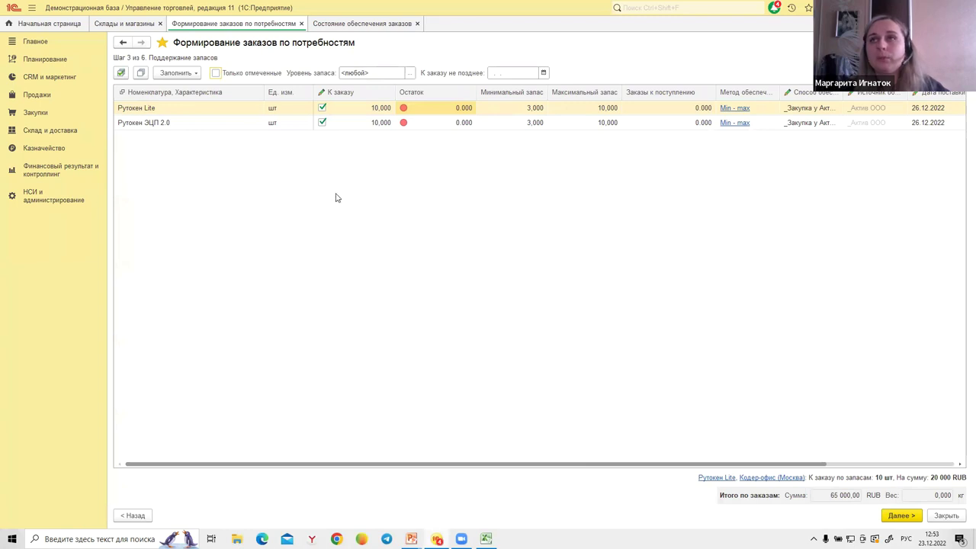
pyautogui.click(363, 112)
pyautogui.click(361, 125)
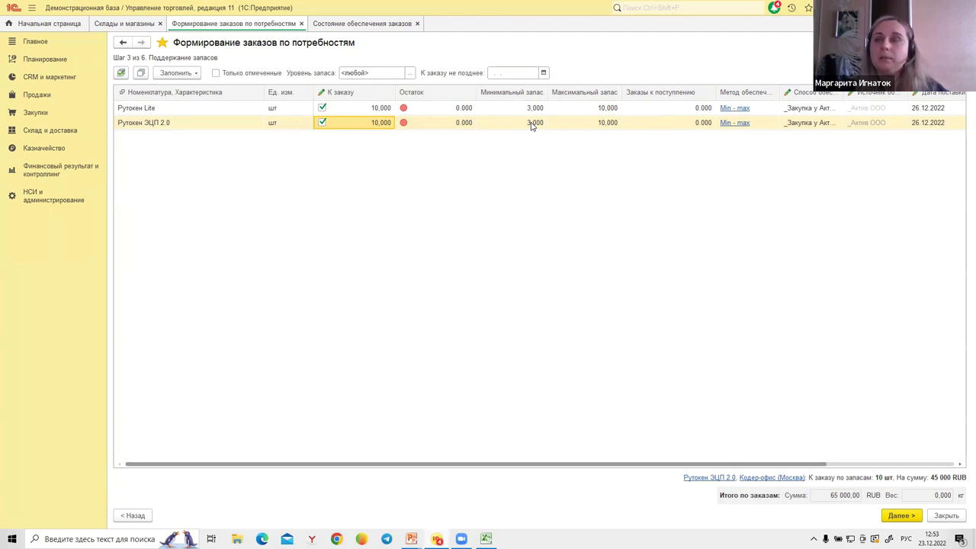
pyautogui.click(600, 111)
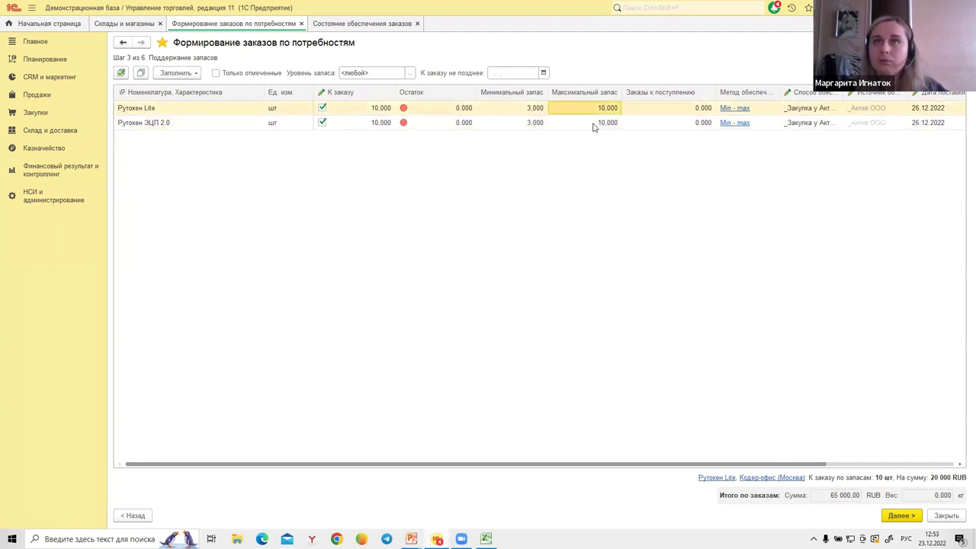
pyautogui.click(367, 113)
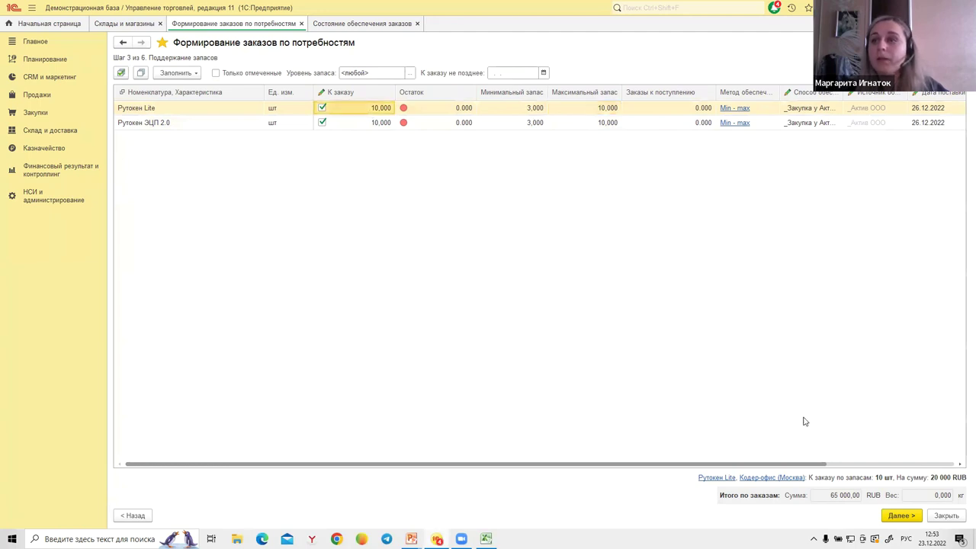
pyautogui.hotkey('ctrl', 'Return')
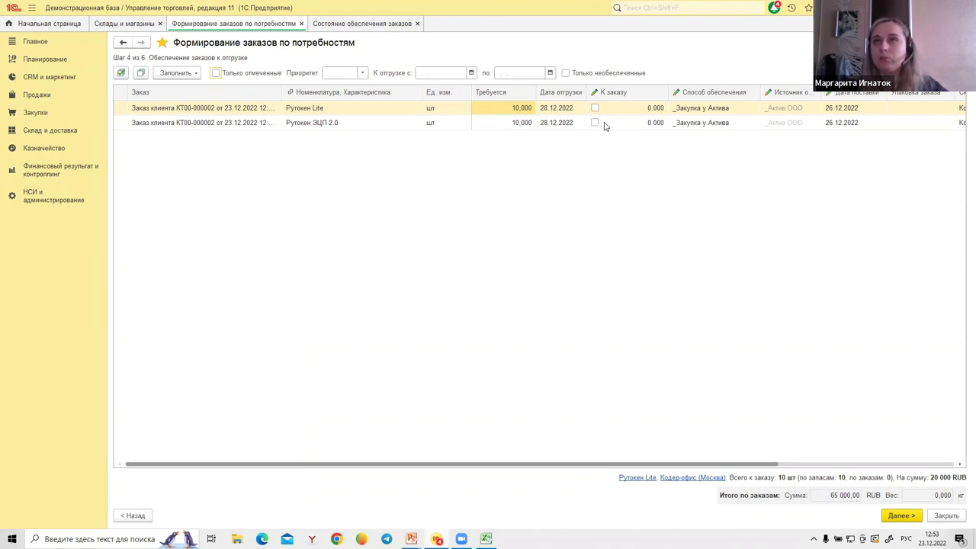
# Review the customer order behind both Рутокен lines, widening the Заказ column to read it in full, and proceed to the order preview.
pyautogui.click(218, 108)
pyautogui.click(206, 122)
pyautogui.click(217, 112)
pyautogui.click(221, 123)
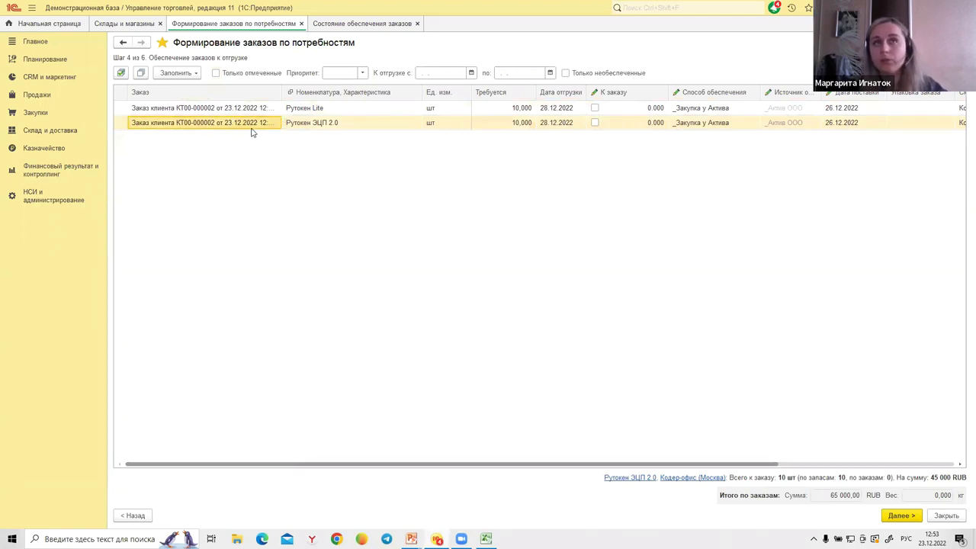
pyautogui.moveTo(282, 95)
pyautogui.mouseDown()
pyautogui.moveTo(310, 98)
pyautogui.moveTo(299, 99)
pyautogui.mouseUp()
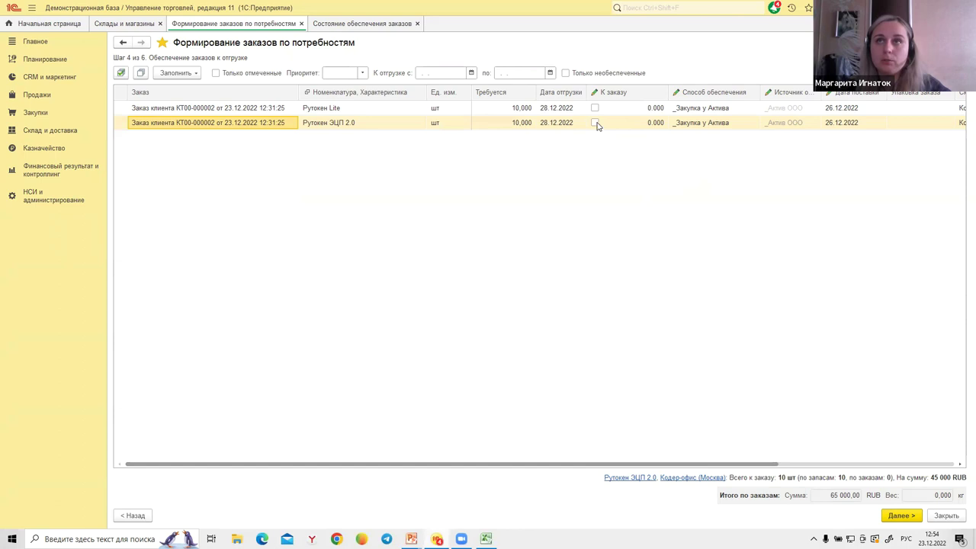
pyautogui.click(900, 516)
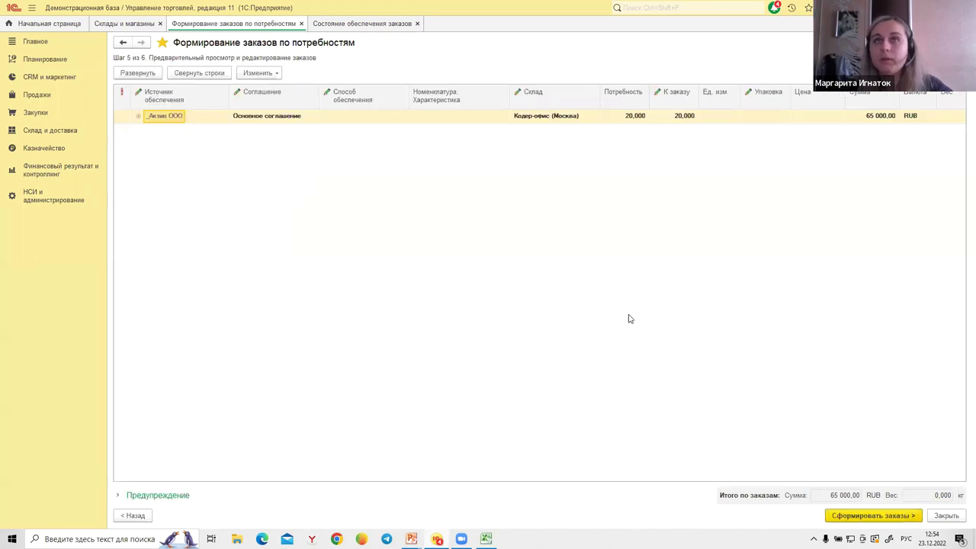
# Expand the _Актив ООО order, check Способ обеспечения on both Рутокен lines, and generate the orders.
pyautogui.click(138, 116)
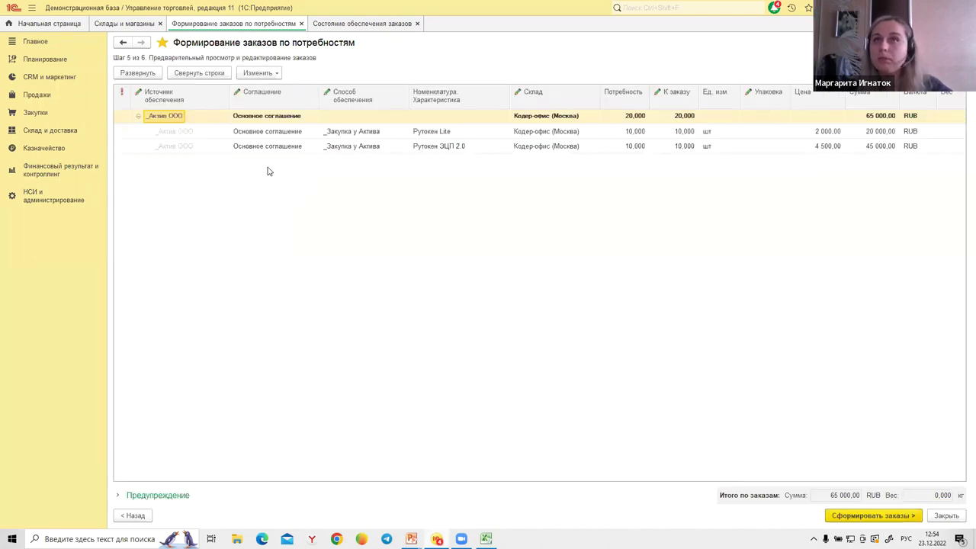
pyautogui.click(364, 134)
pyautogui.click(366, 147)
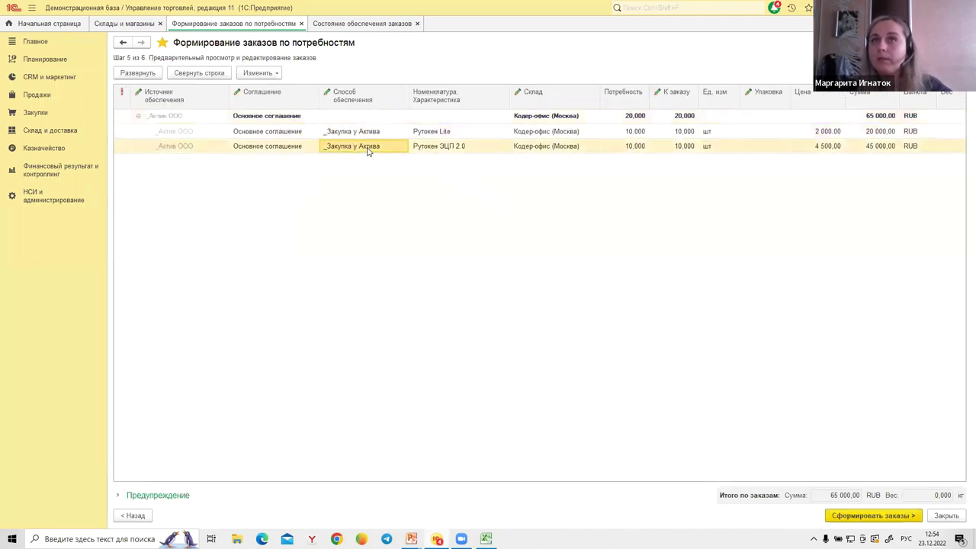
pyautogui.click(853, 521)
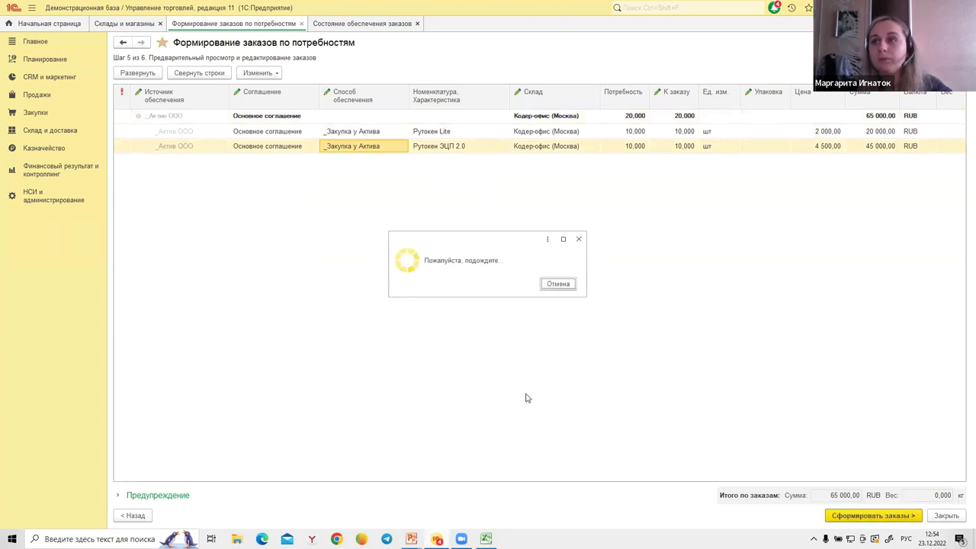
# Open the generated _Актив ООО supplier order and set its status to Подтвержден.
pyautogui.doubleClick(173, 109)
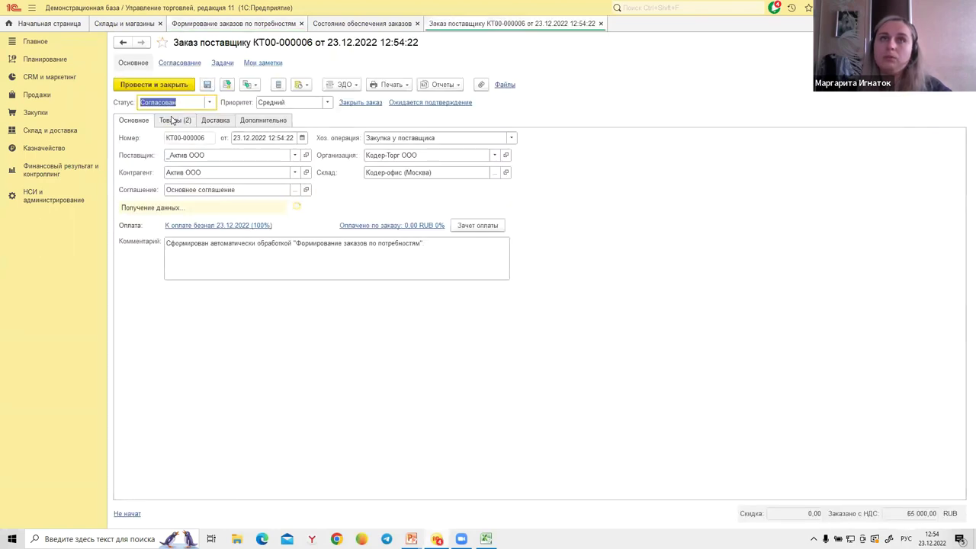
pyautogui.click(209, 102)
pyautogui.click(175, 147)
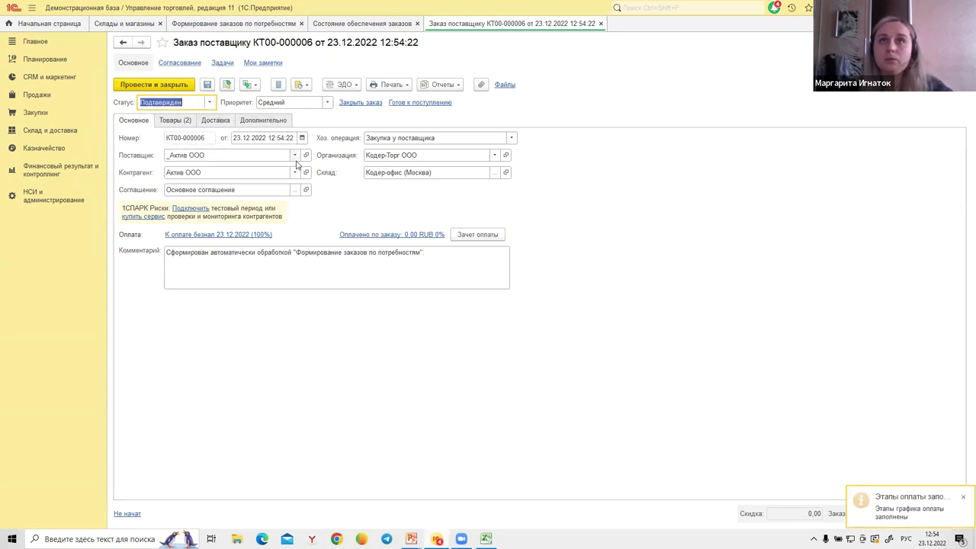
# Check the Назначение field of both Рутокен lines in the supplier order's goods.
pyautogui.click(187, 121)
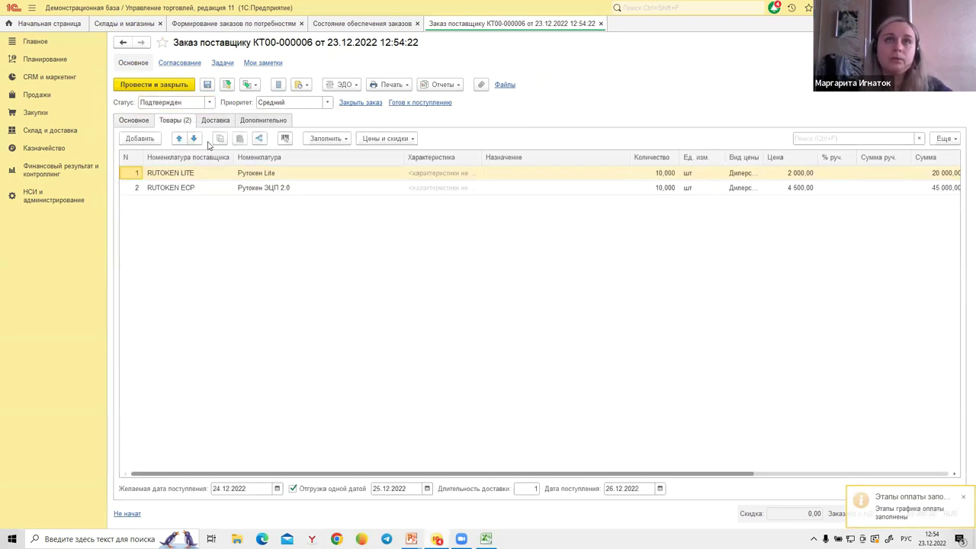
pyautogui.click(527, 175)
pyautogui.click(525, 189)
pyautogui.click(525, 175)
pyautogui.click(523, 190)
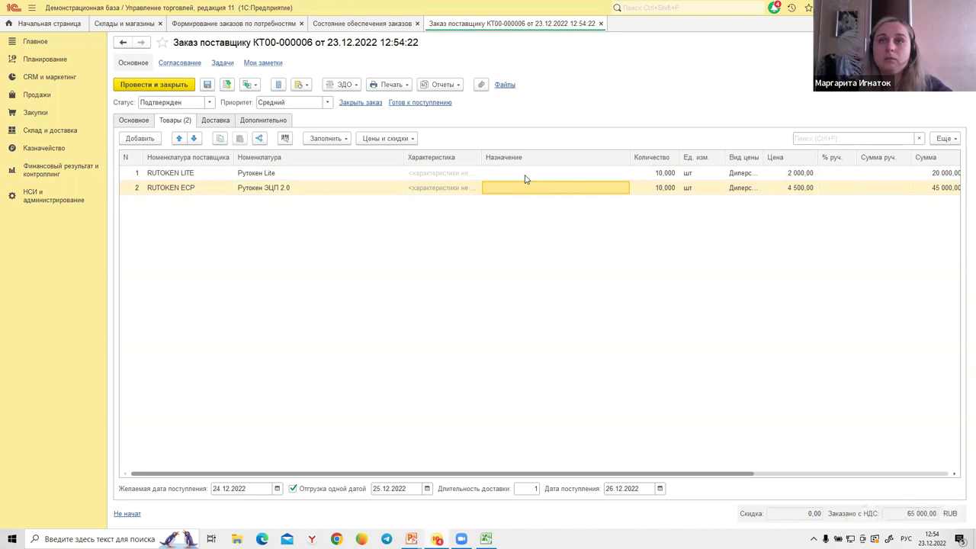
# Set the payment date in the supplier order's Правила оплаты to 29.12.2022 and transfer it to the document.
pyautogui.click(145, 122)
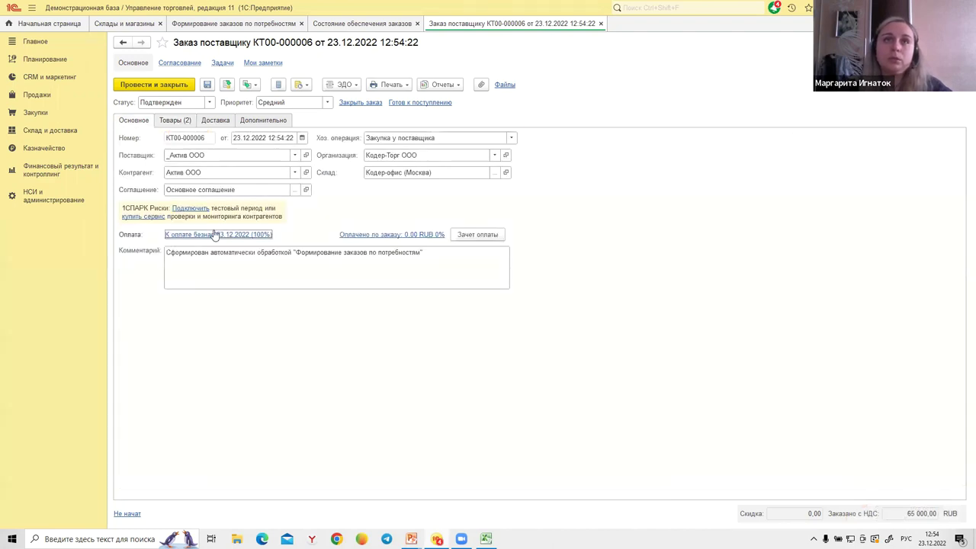
pyautogui.click(215, 234)
pyautogui.click(456, 268)
pyautogui.click(457, 269)
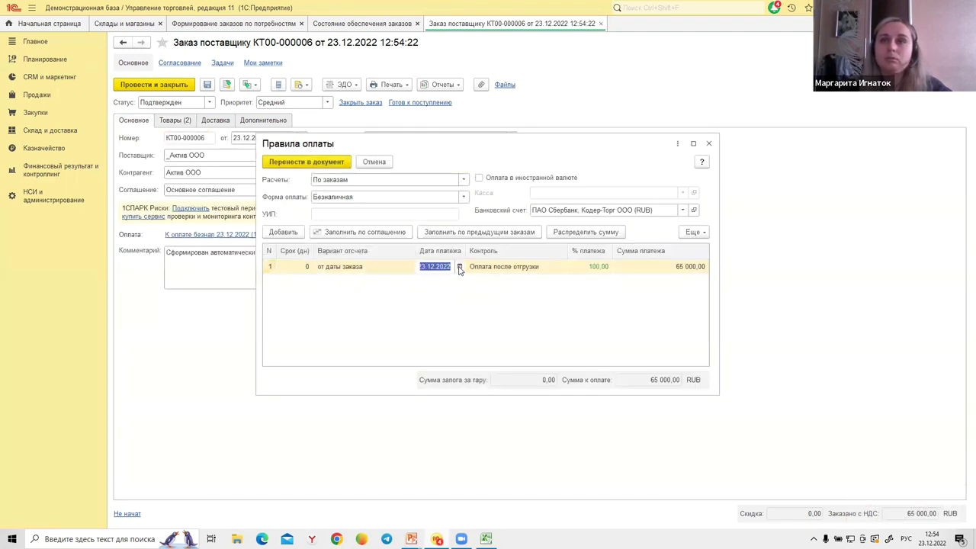
pyautogui.click(460, 270)
pyautogui.click(551, 387)
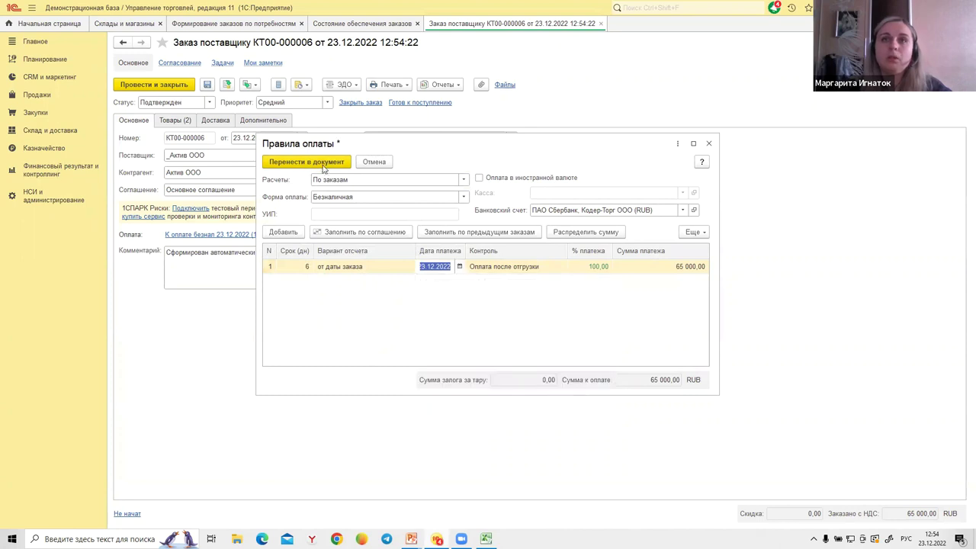
pyautogui.click(307, 162)
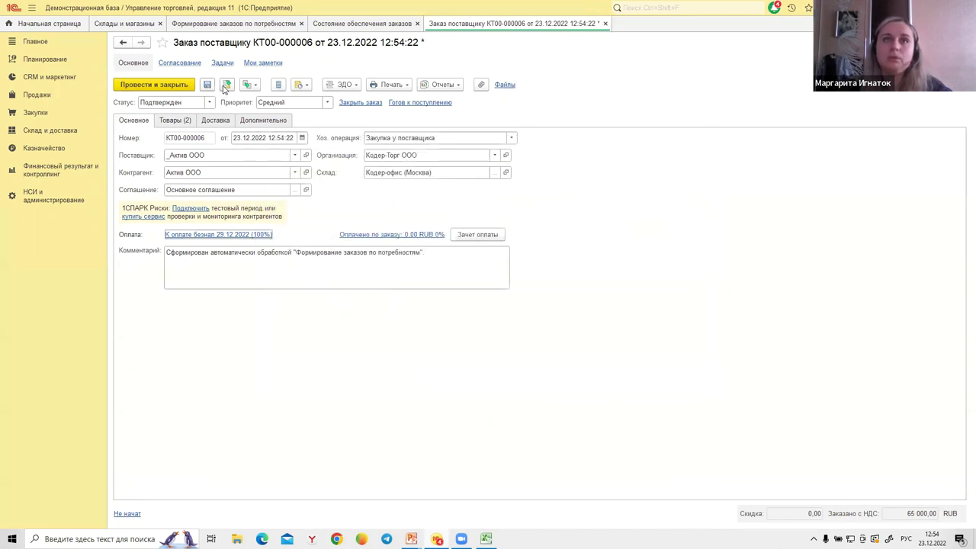
# Post the supplier order with the status Согласован and set its status back to Подтвержден.
pyautogui.click(209, 102)
pyautogui.click(168, 133)
pyautogui.click(227, 84)
pyautogui.click(210, 102)
pyautogui.click(192, 148)
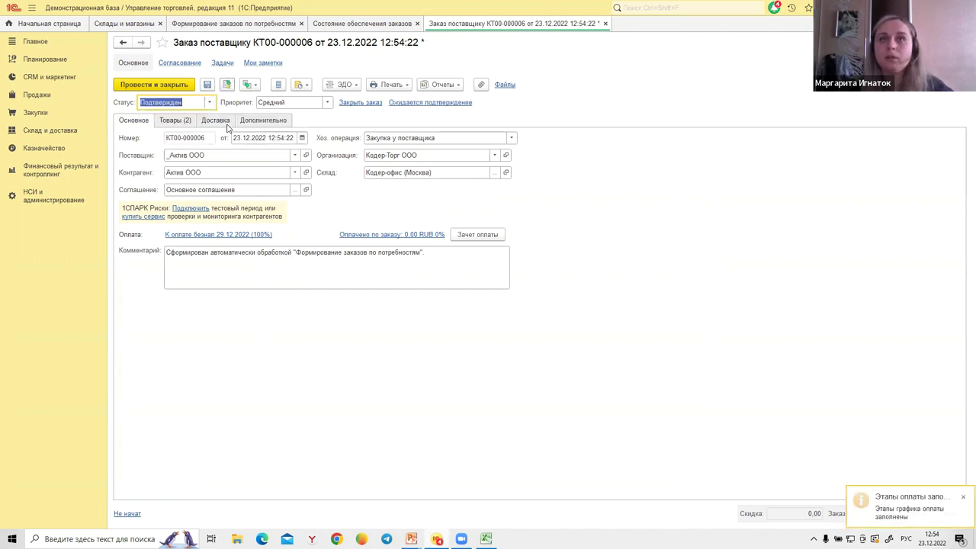
# Narrow the Назначение column in the supplier order's goods and create a Приобретение товаров и услуг document based on the order.
pyautogui.click(162, 122)
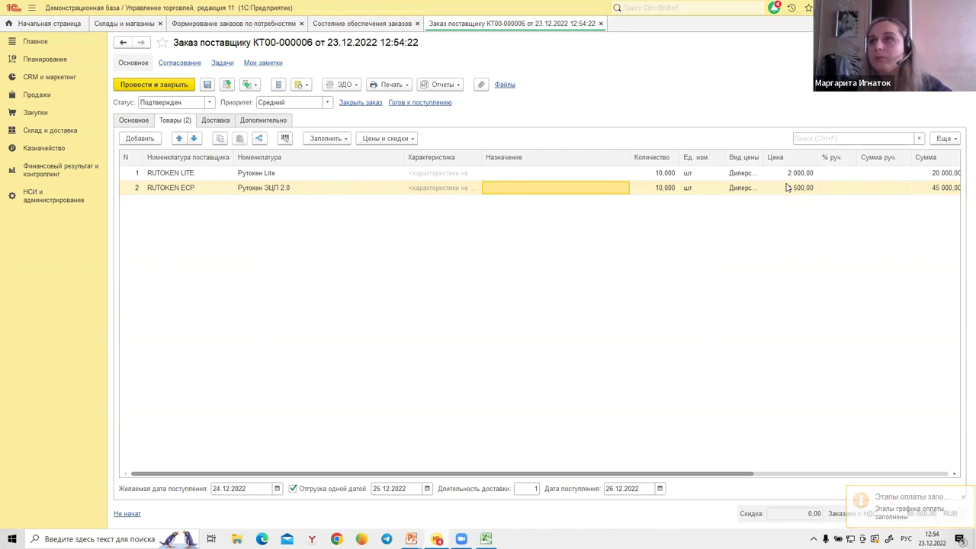
pyautogui.moveTo(631, 159); pyautogui.dragTo(557, 162)
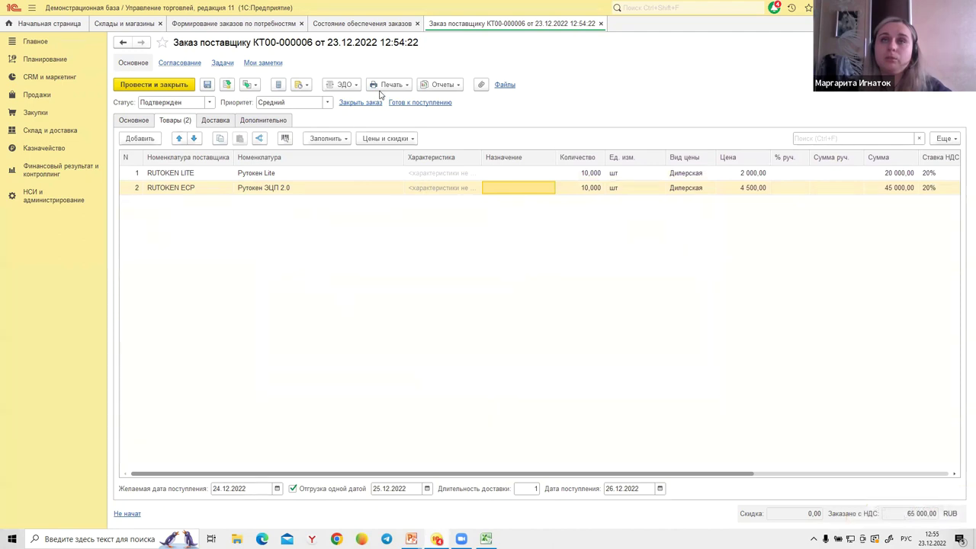
pyautogui.click(250, 85)
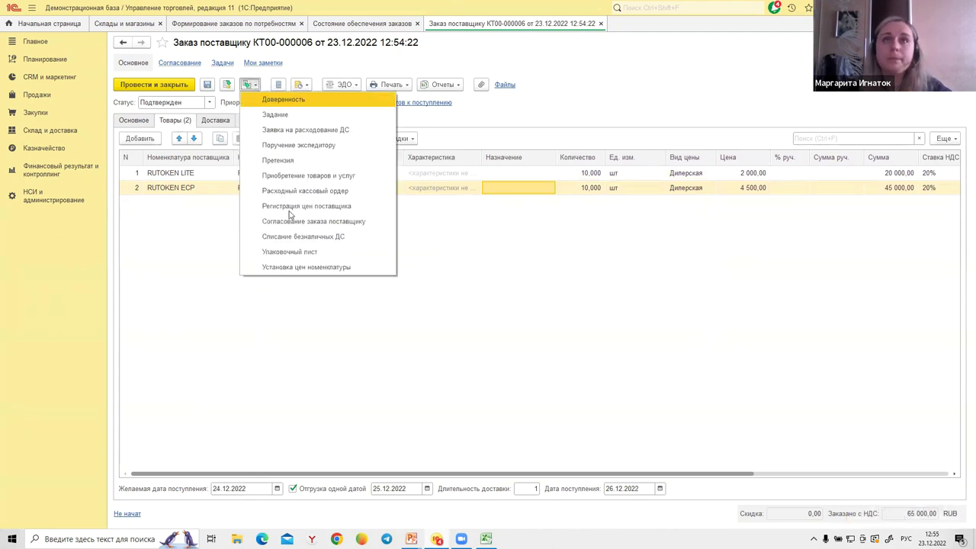
pyautogui.click(287, 177)
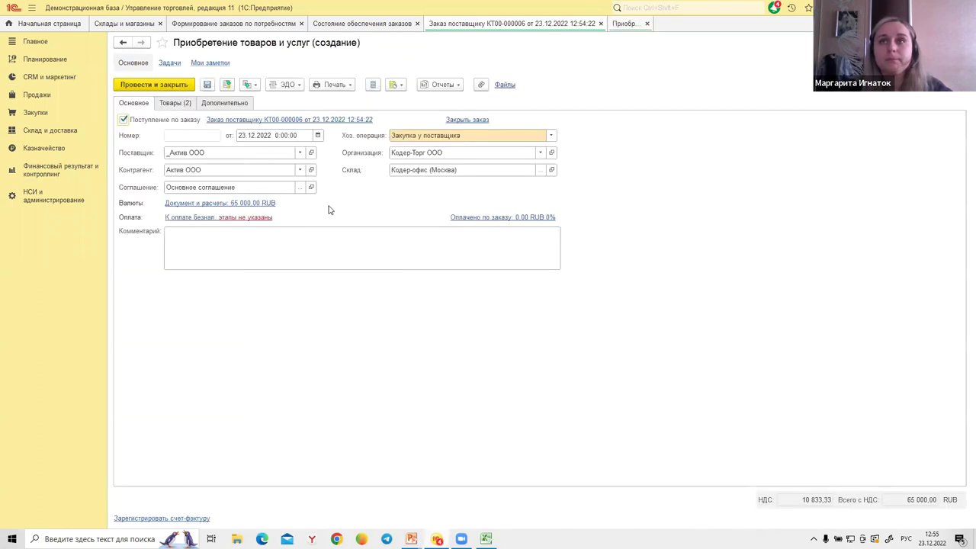
# Check the goods and additional details of the new Приобретение товаров и услуг document and save it.
pyautogui.click(184, 106)
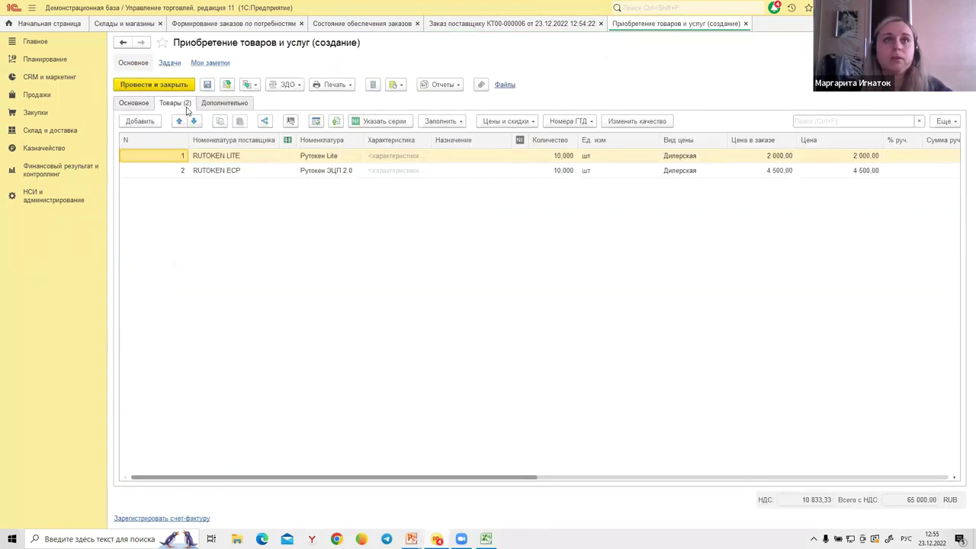
pyautogui.click(213, 107)
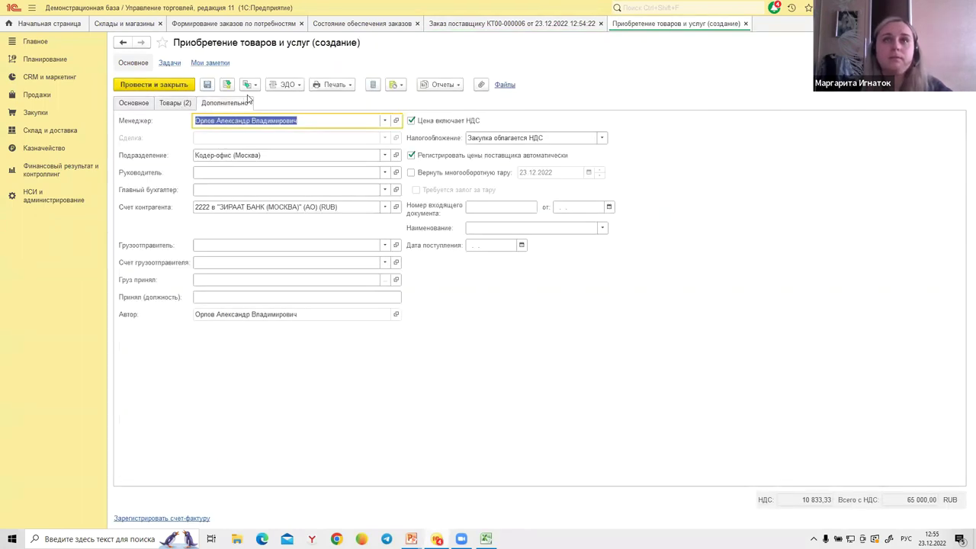
pyautogui.click(159, 104)
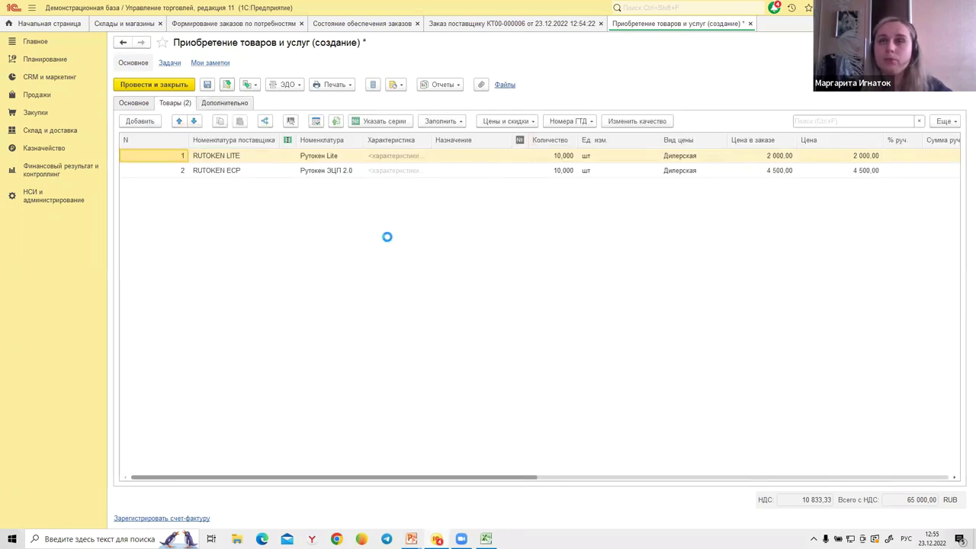
pyautogui.hotkey('ctrl', 's')
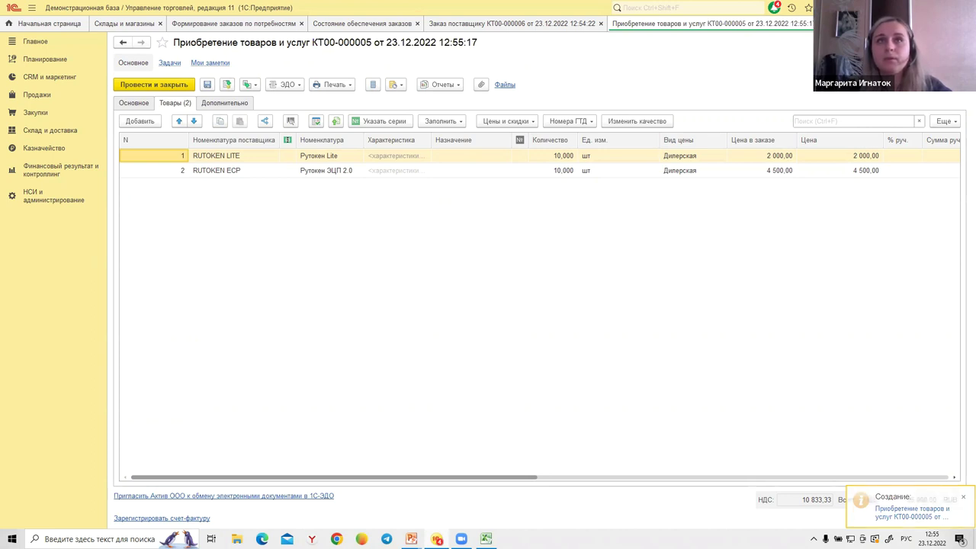
# Open the Остатки и доступность товаров report from the warehouse reports.
pyautogui.click(50, 131)
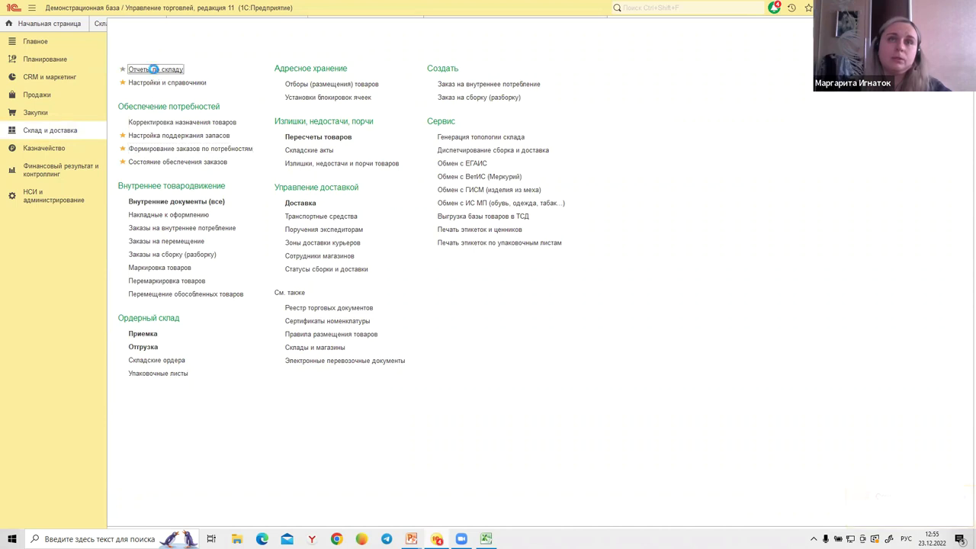
pyautogui.click(155, 70)
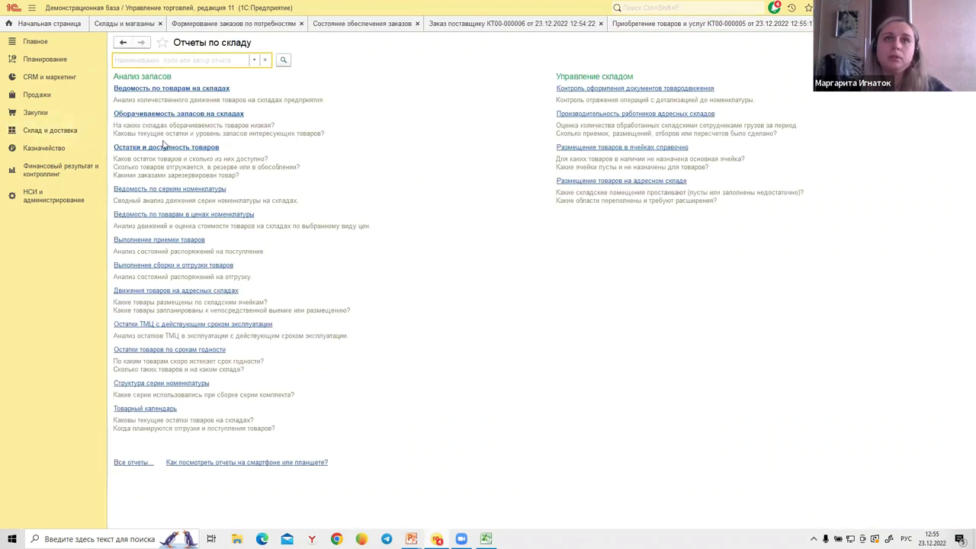
pyautogui.click(163, 147)
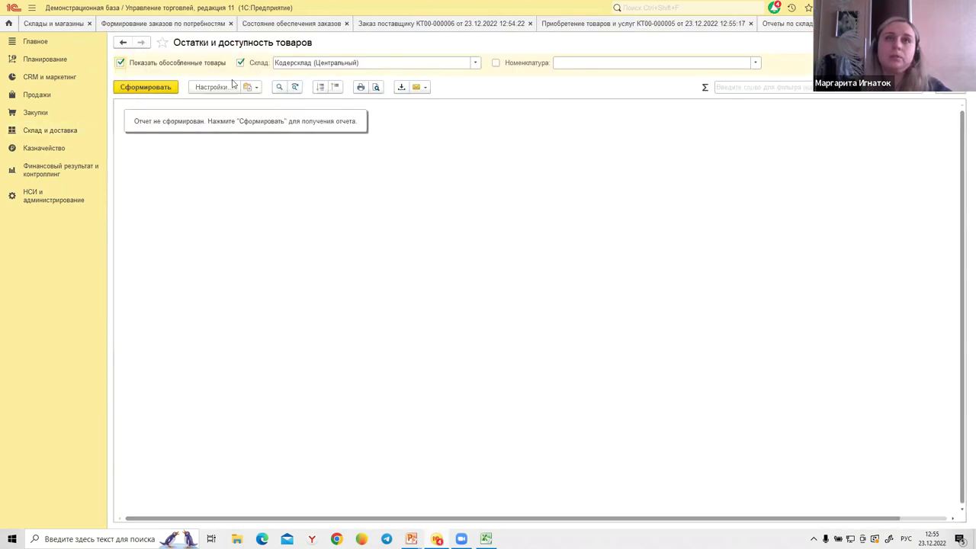
# Generate Остатки и доступность товаров for the Кодер-офис (Москва) warehouse and check the available quantity of Рутокен Lite.
pyautogui.click(475, 63)
pyautogui.click(329, 95)
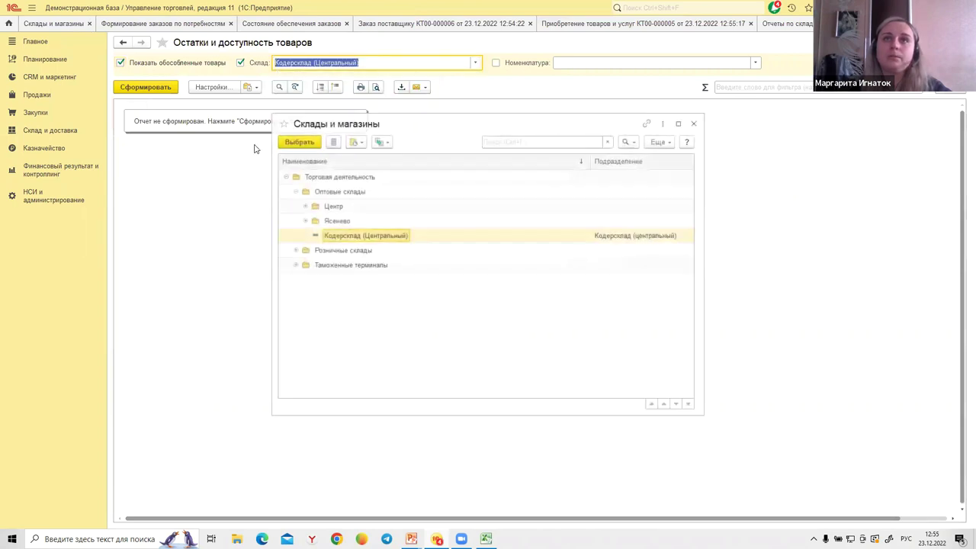
pyautogui.click(296, 250)
pyautogui.doubleClick(349, 252)
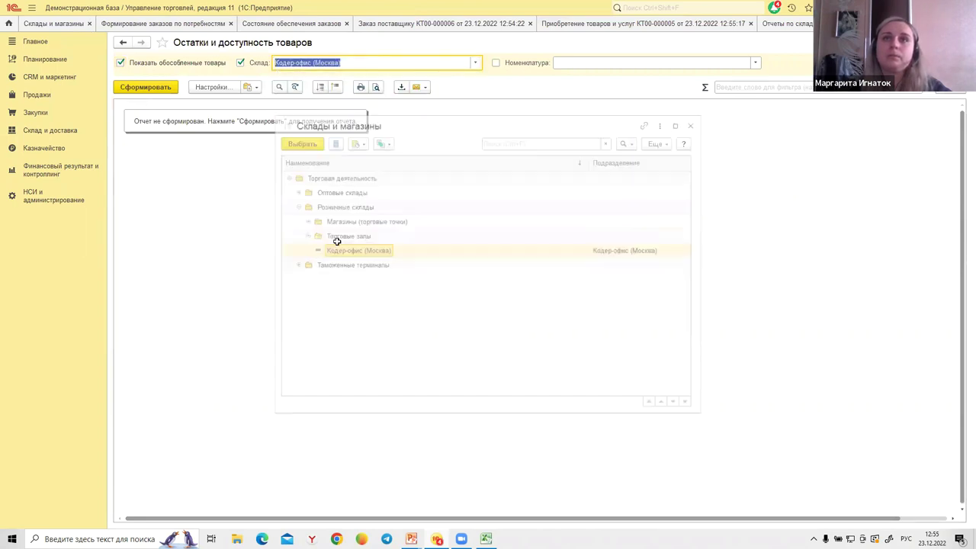
pyautogui.click(168, 93)
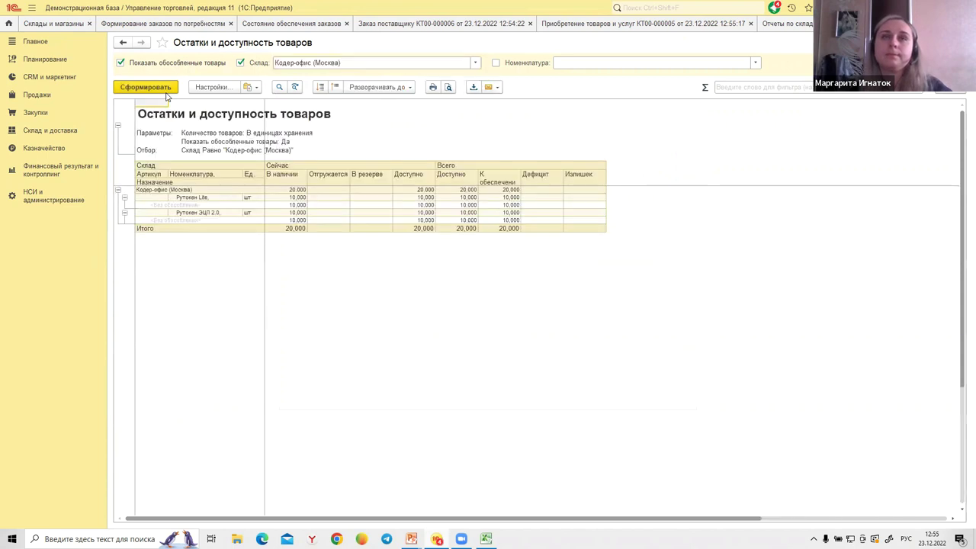
pyautogui.click(414, 197)
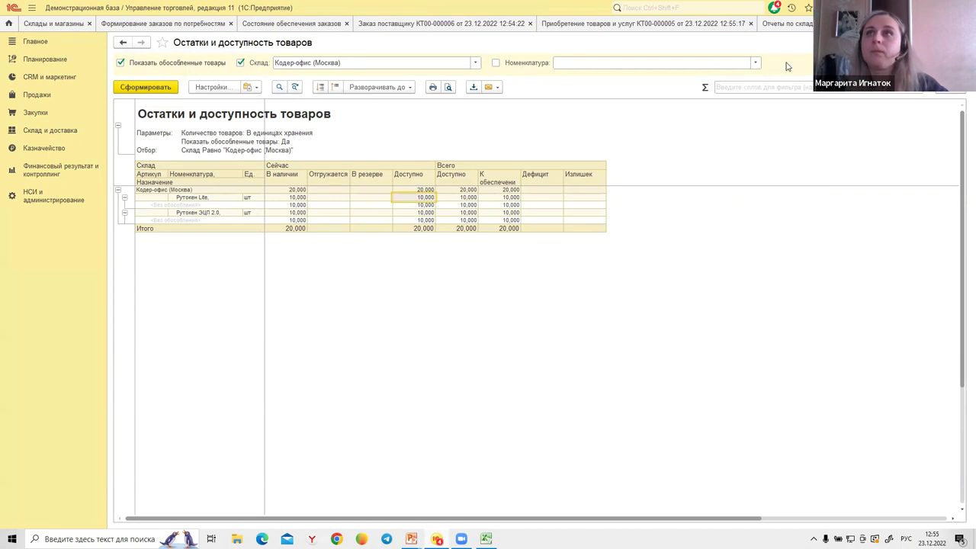
# Close the Приобретение товаров и услуг document and the supplier order, keeping the Остатки и доступность товаров report open.
pyautogui.click(641, 25)
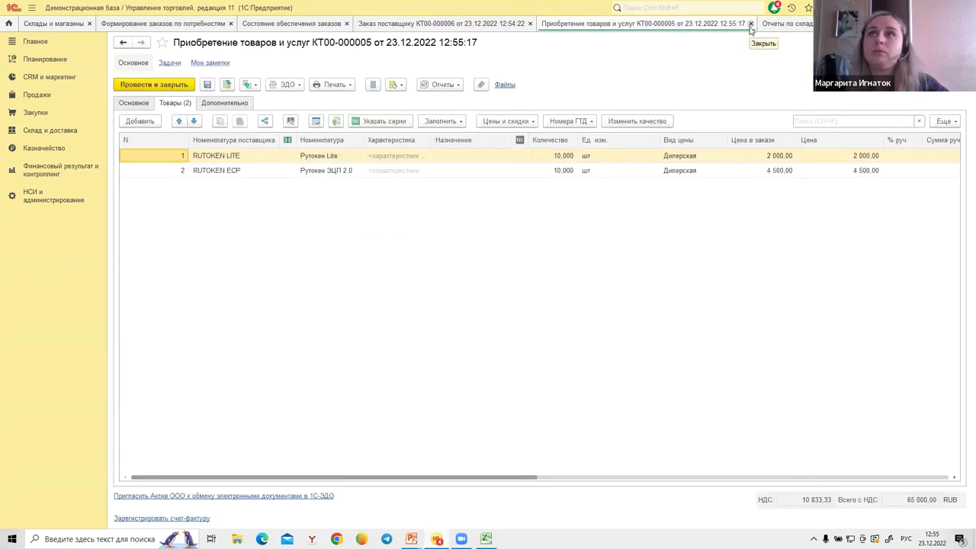
pyautogui.click(750, 24)
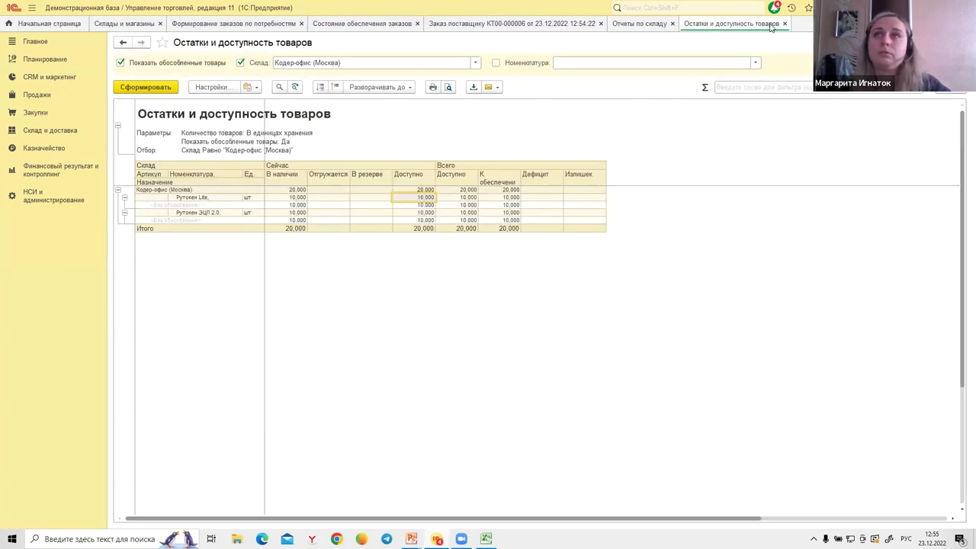
pyautogui.click(476, 27)
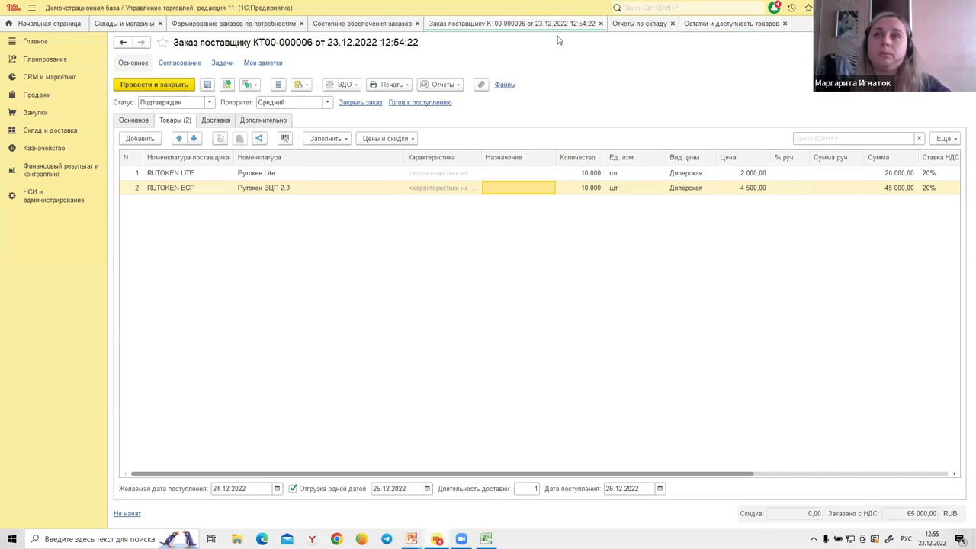
pyautogui.click(601, 24)
# Open Состояние обеспечения заказов from the warehouse section and select Кодер-офис (Москва) as the warehouse filter.
pyautogui.click(42, 130)
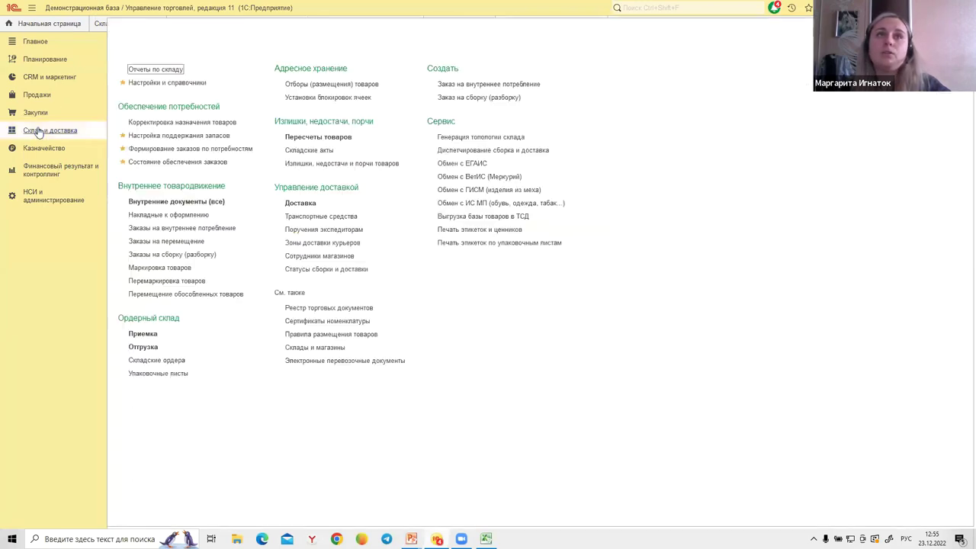
pyautogui.click(152, 163)
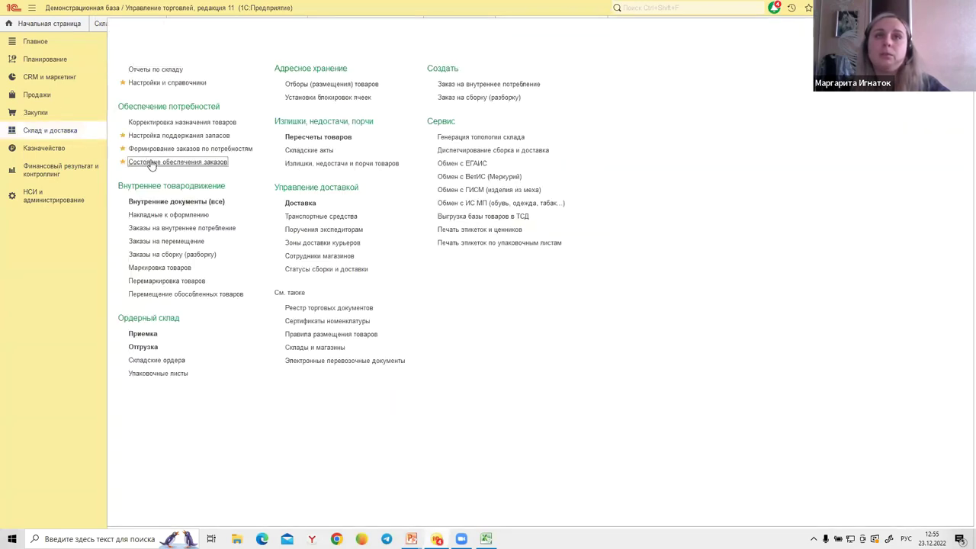
pyautogui.click(212, 70)
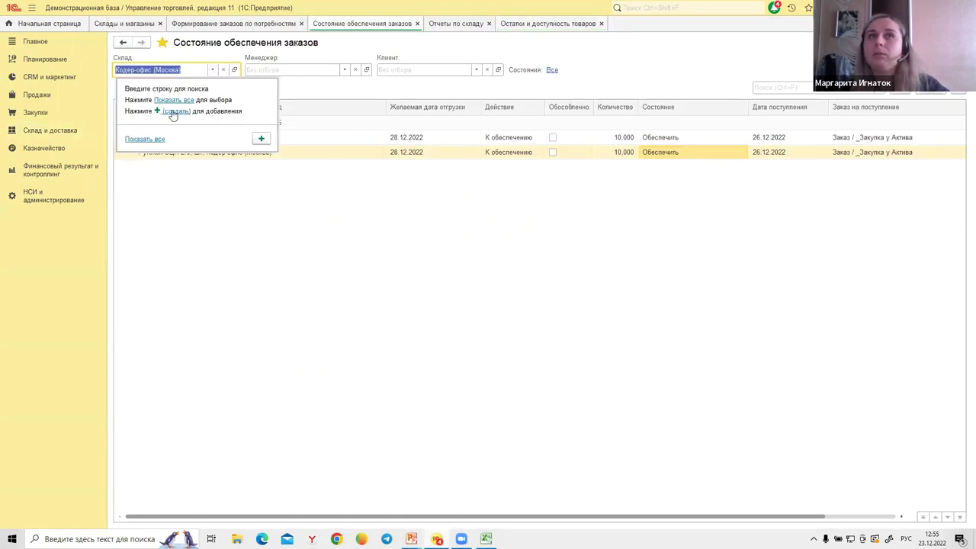
pyautogui.click(158, 101)
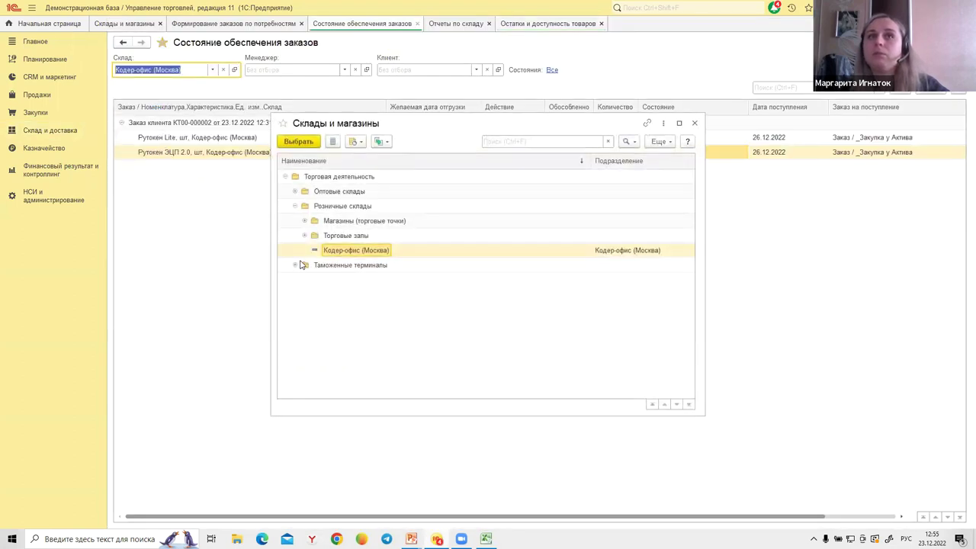
pyautogui.doubleClick(356, 250)
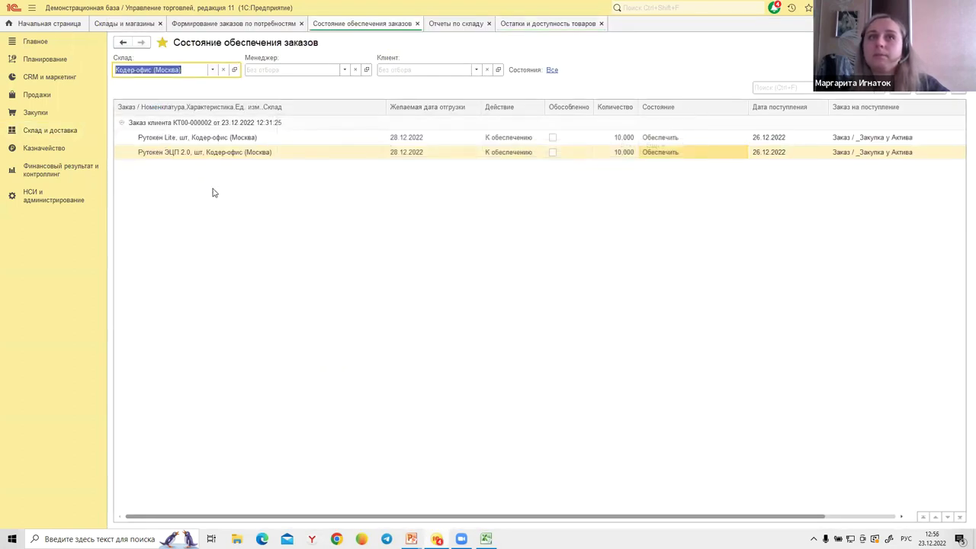
# Check the supply status of the Рутокен Lite and Рутокен ЭЦП 2.0 lines under the customer order.
pyautogui.click(174, 125)
pyautogui.click(181, 139)
pyautogui.click(178, 152)
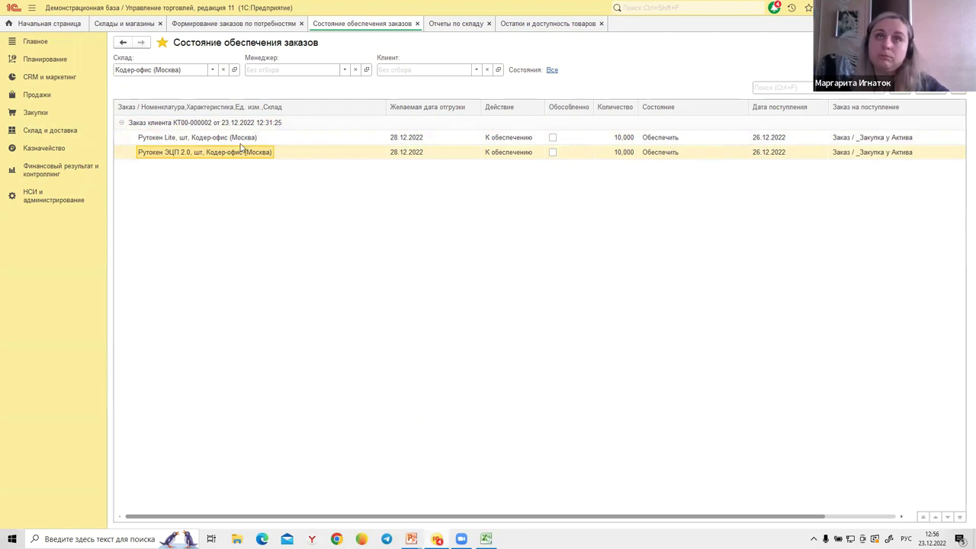
# Open the customer order from the supply status list and check the available quantities of both goods.
pyautogui.click(210, 125)
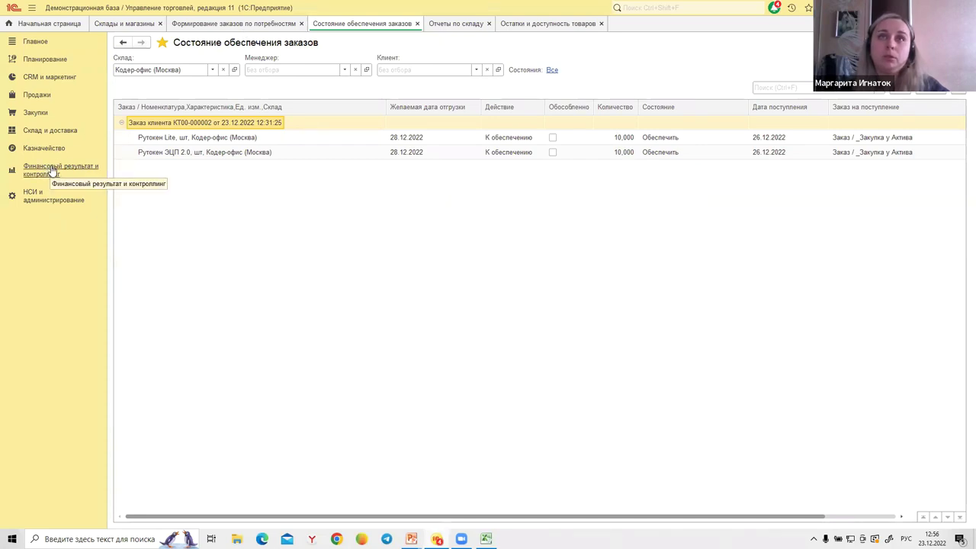
pyautogui.doubleClick(189, 123)
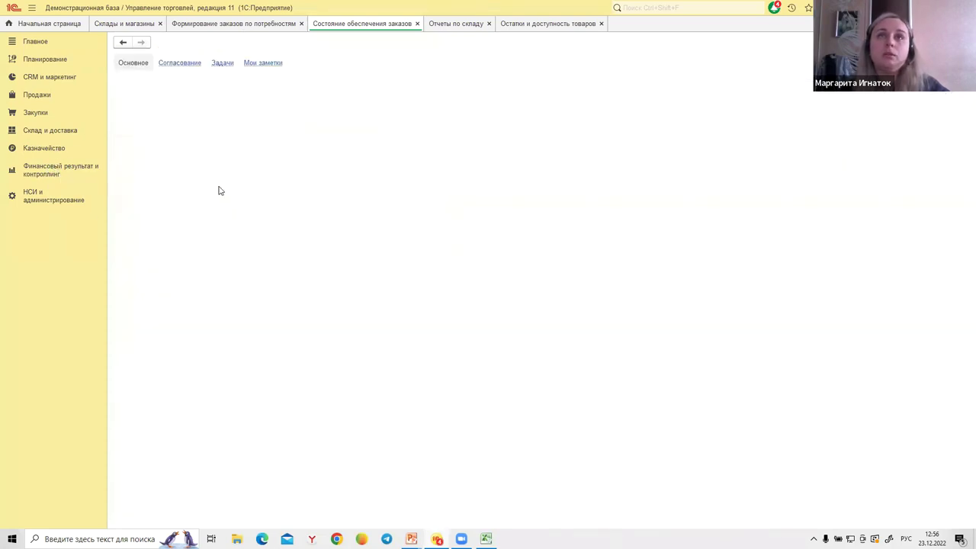
pyautogui.click(168, 121)
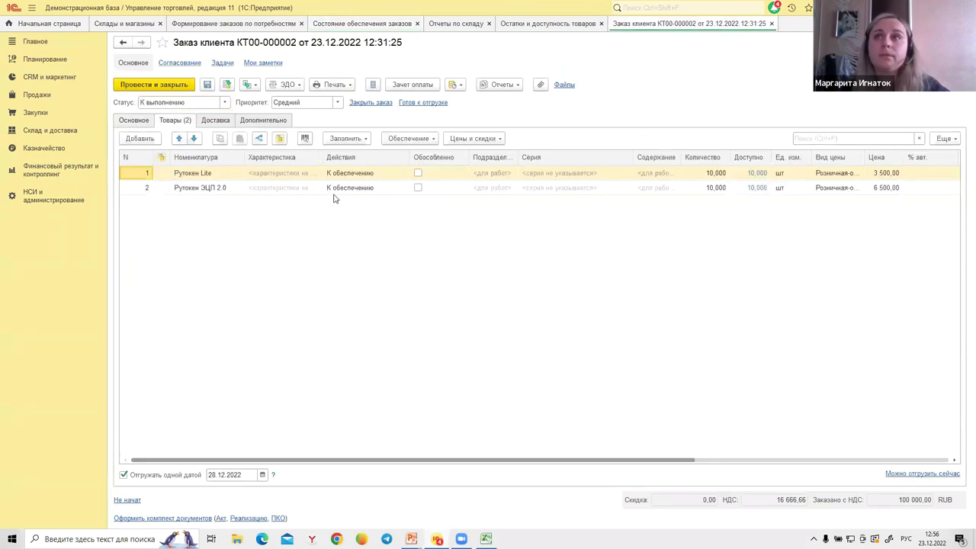
pyautogui.click(760, 174)
pyautogui.click(758, 188)
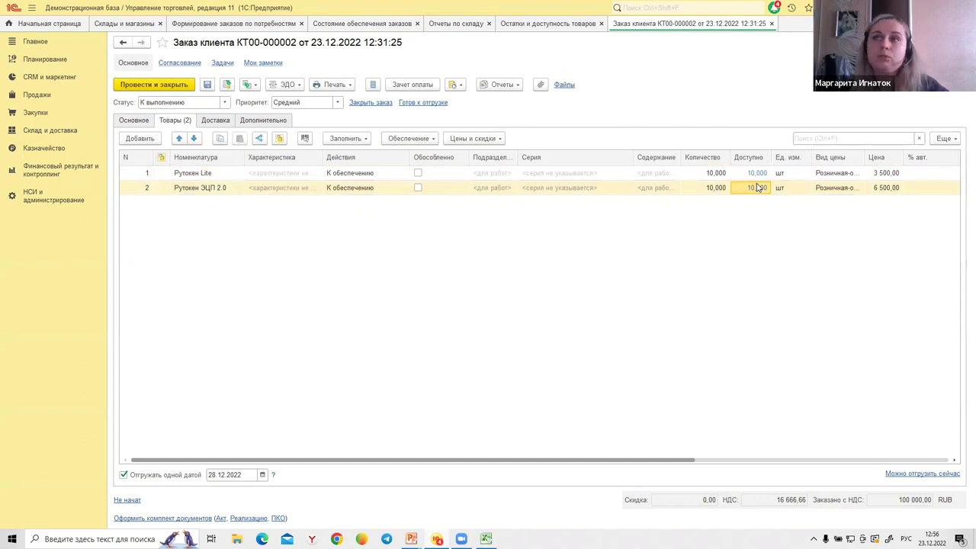
# Set the action to Отгрузить for Рутокен Lite and Рутокен ЭЦП 2.0 in the customer order and save it.
pyautogui.click(366, 172)
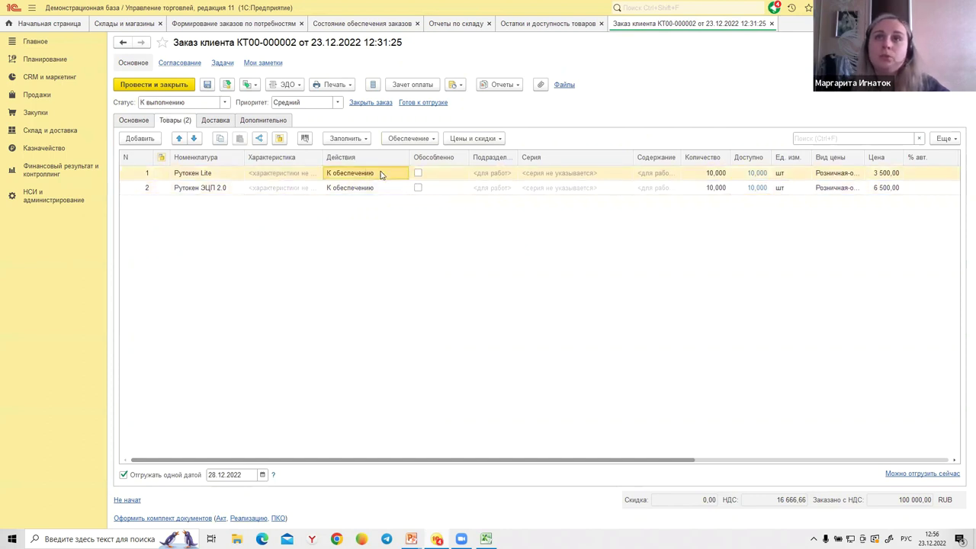
pyautogui.click(381, 174)
pyautogui.click(351, 248)
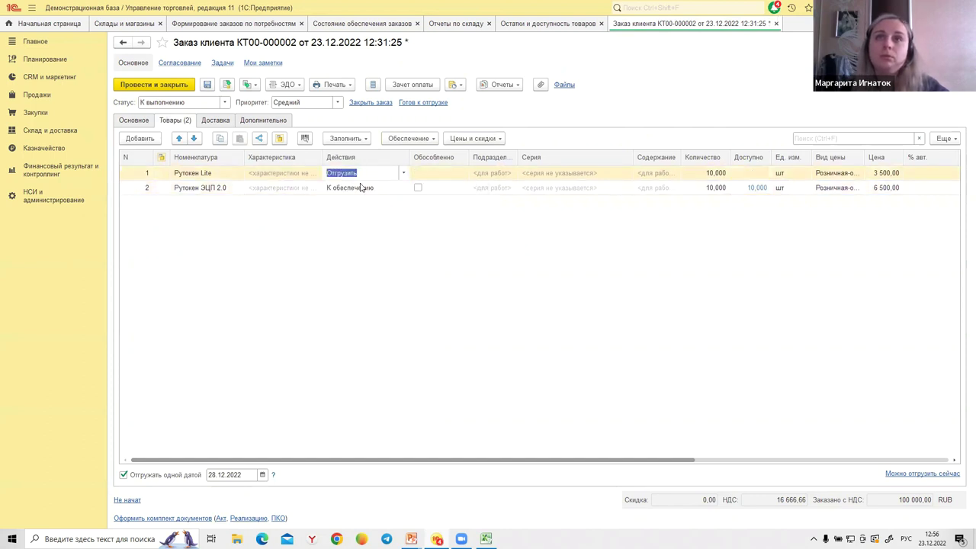
pyautogui.click(362, 187)
pyautogui.click(350, 262)
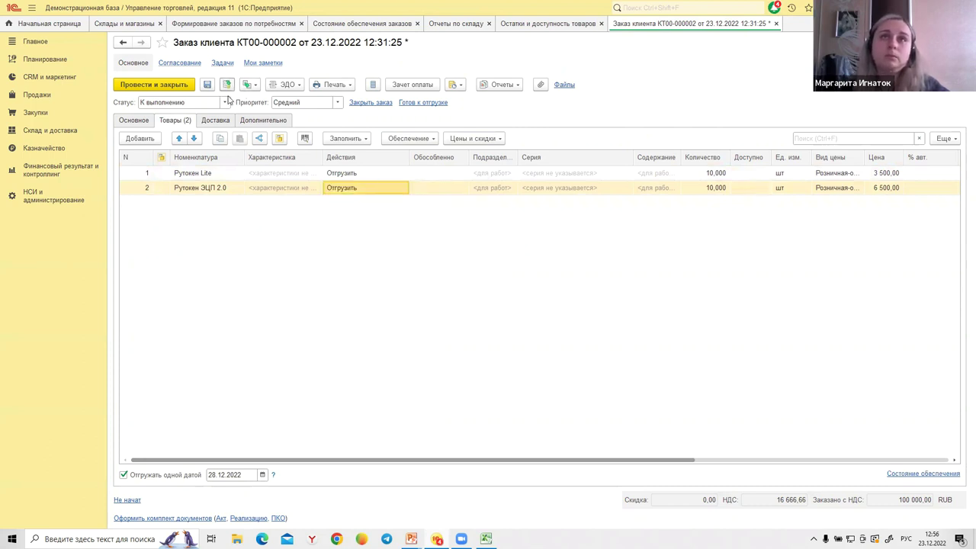
pyautogui.hotkey('ctrl', 's')
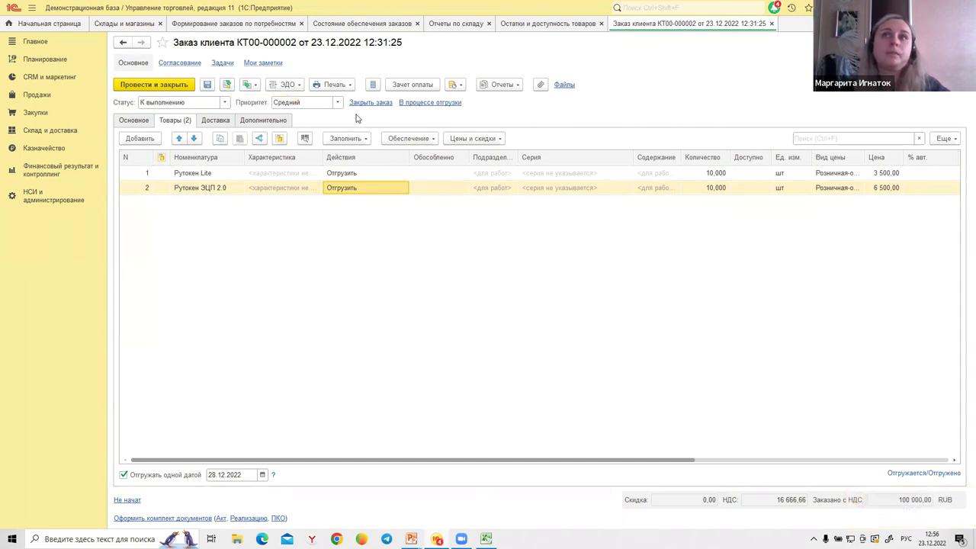
# Create a Реализация товаров и услуг document based on the customer order and check its goods.
pyautogui.click(249, 85)
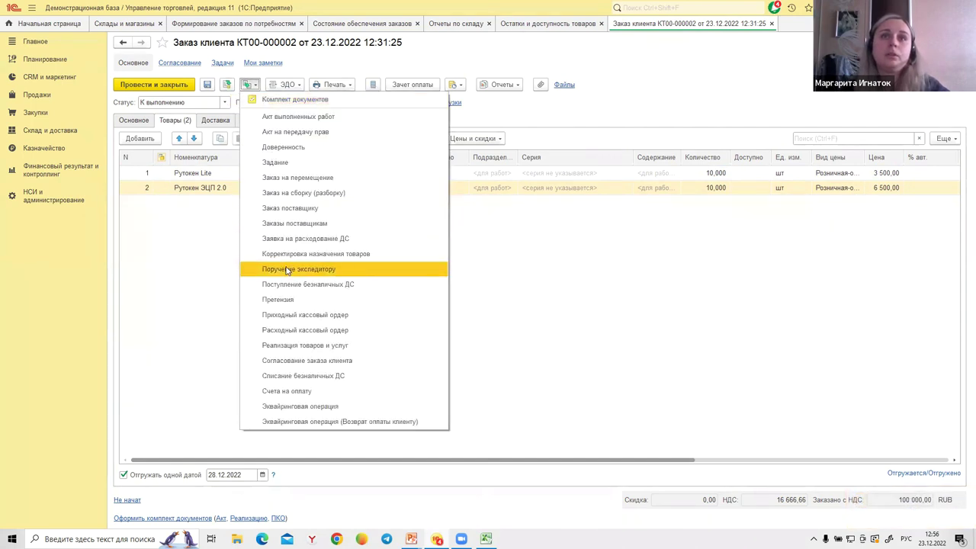
pyautogui.click(281, 345)
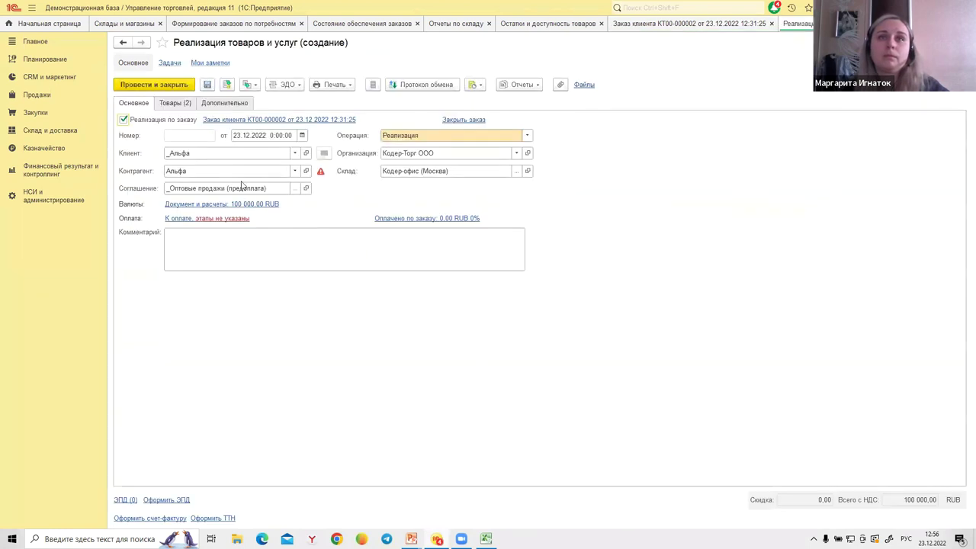
pyautogui.click(184, 104)
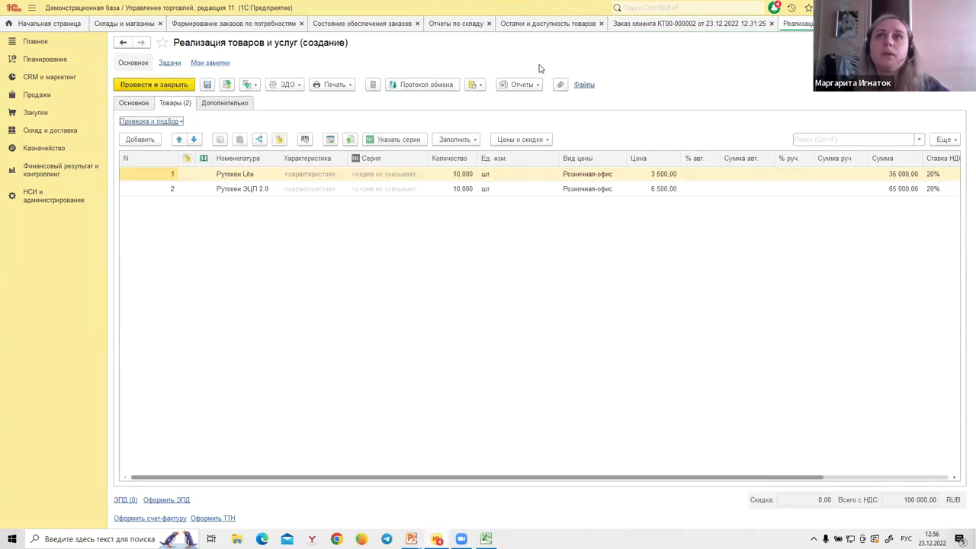
# Regenerate the Остатки и доступность товаров report and check the Отгружается quantities of Рутокен Lite and Рутокен ЭЦП 2.0.
pyautogui.click(550, 25)
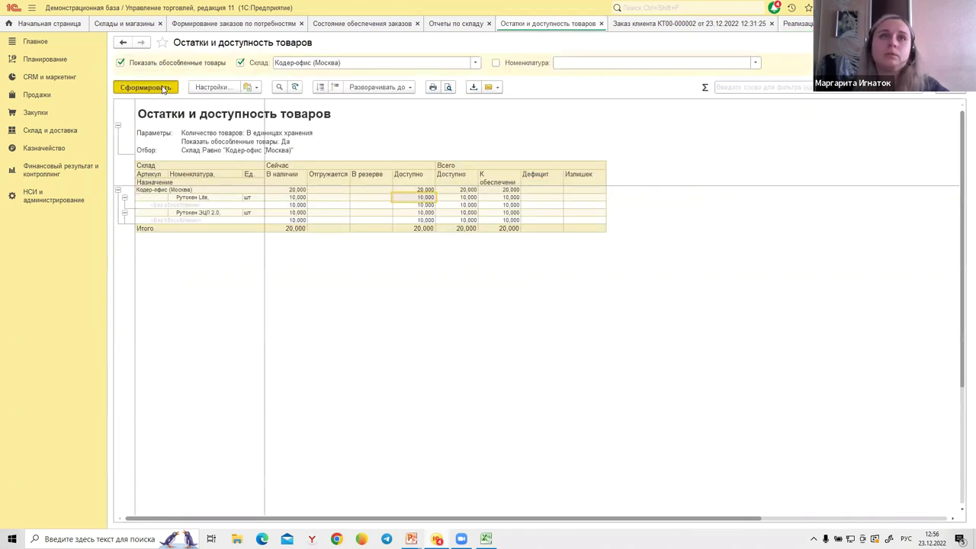
pyautogui.click(328, 174)
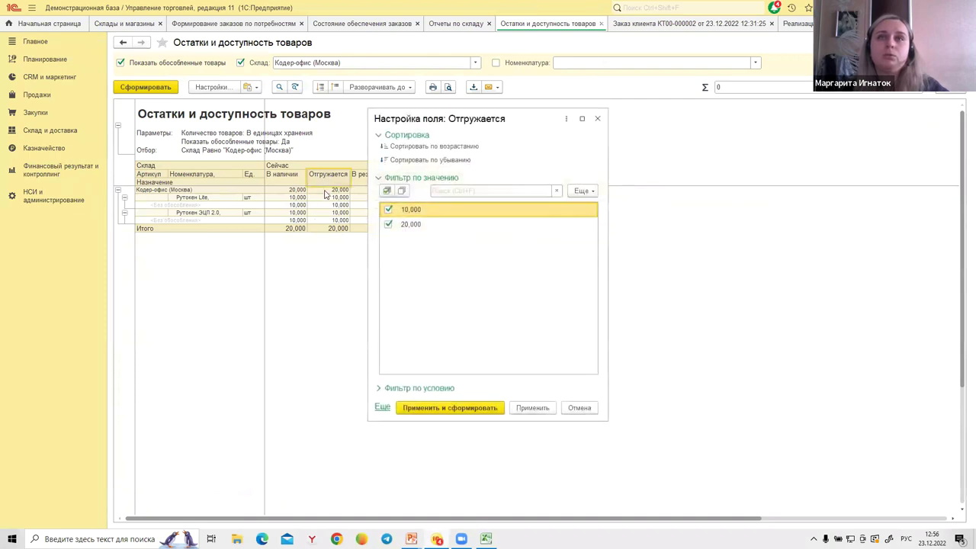
pyautogui.click(597, 118)
pyautogui.click(326, 198)
pyautogui.click(328, 213)
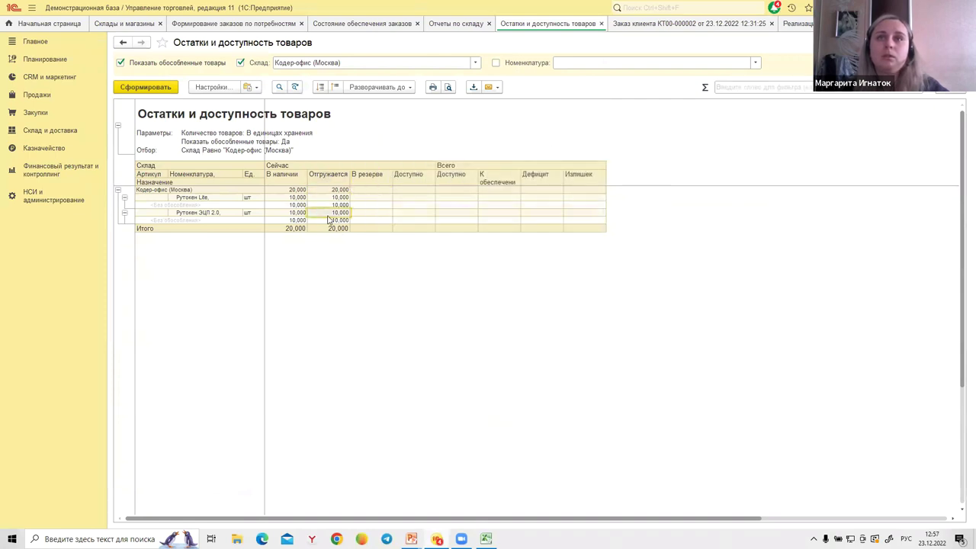
# Post the Реализация товаров и услуг document and issue a счет-фактура for it.
pyautogui.click(810, 26)
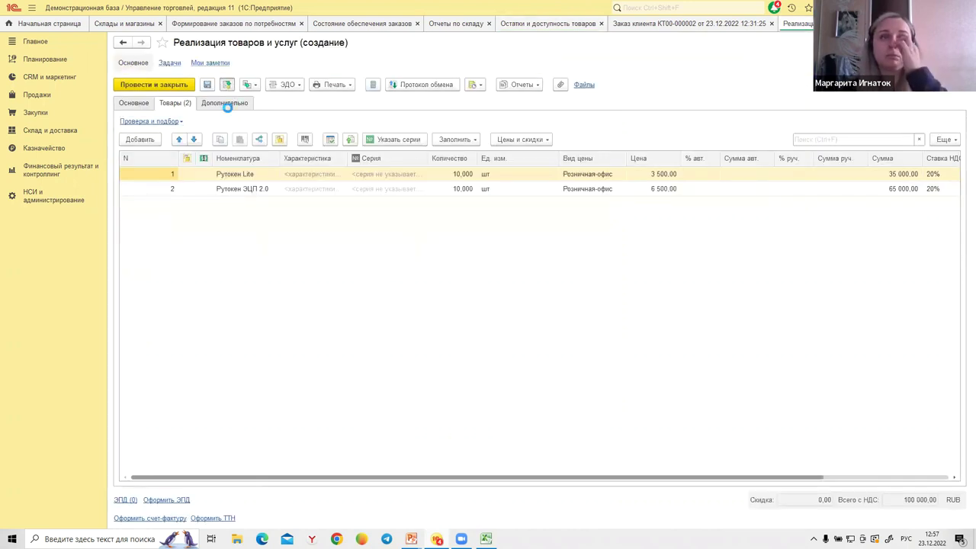
pyautogui.click(151, 519)
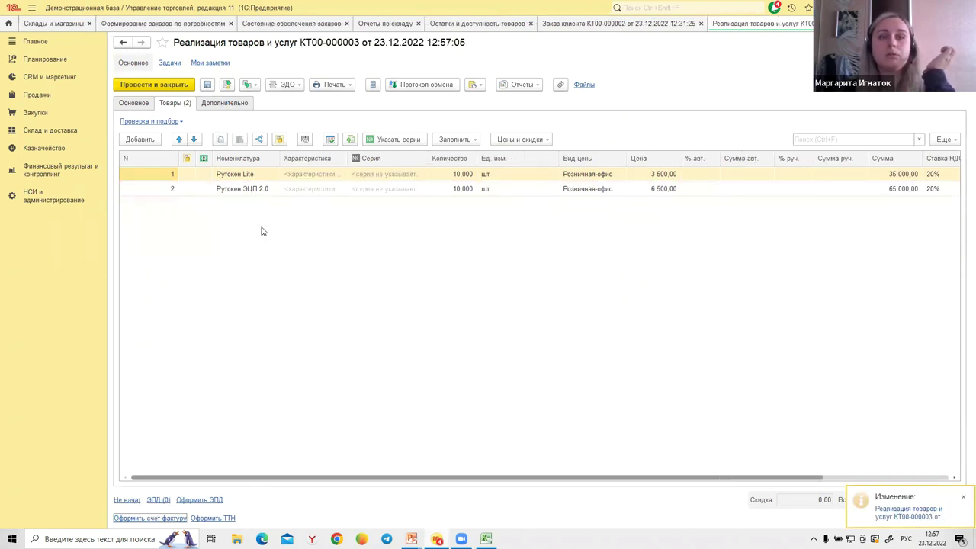
pyautogui.press('Escape')
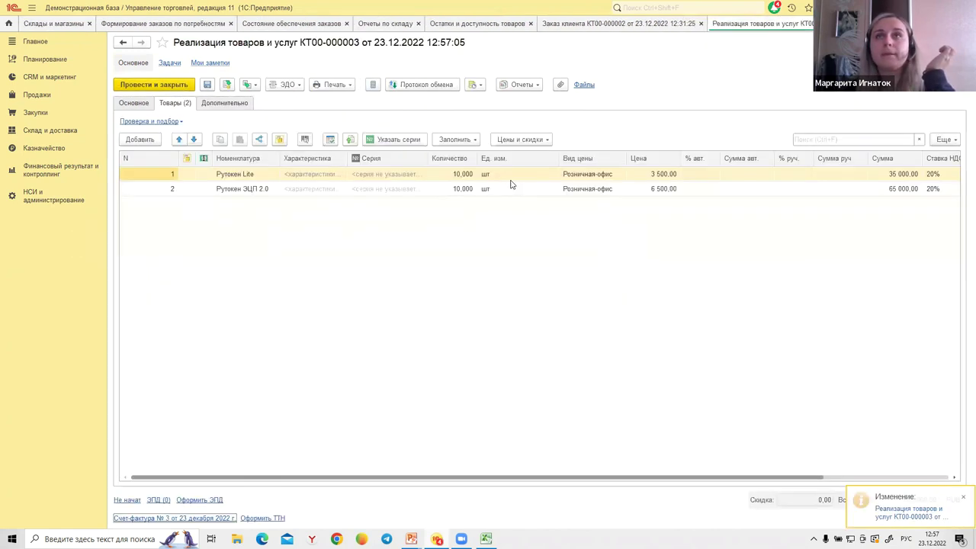
# Regenerate the Остатки и доступность товаров report to check the remaining warehouse stock, then close the report.
pyautogui.click(476, 23)
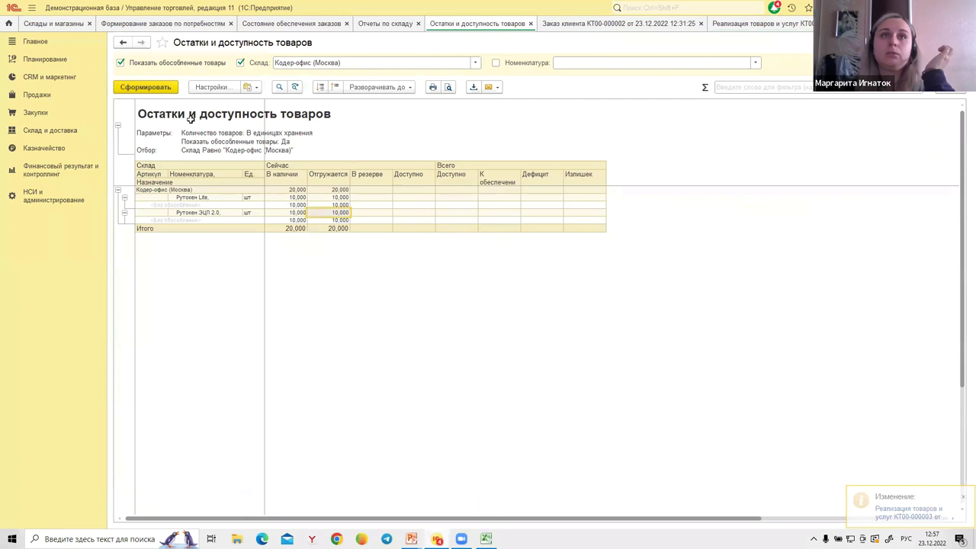
pyautogui.click(160, 89)
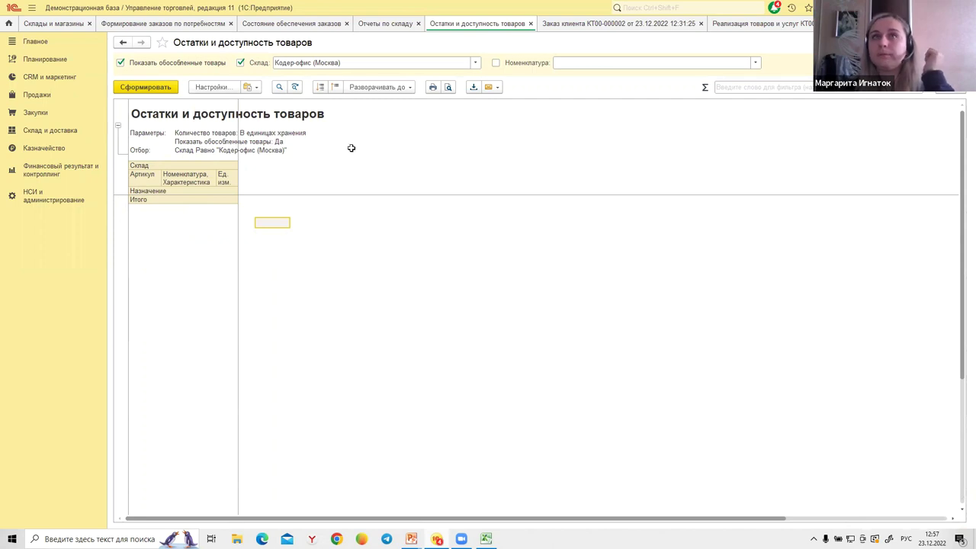
pyautogui.click(530, 24)
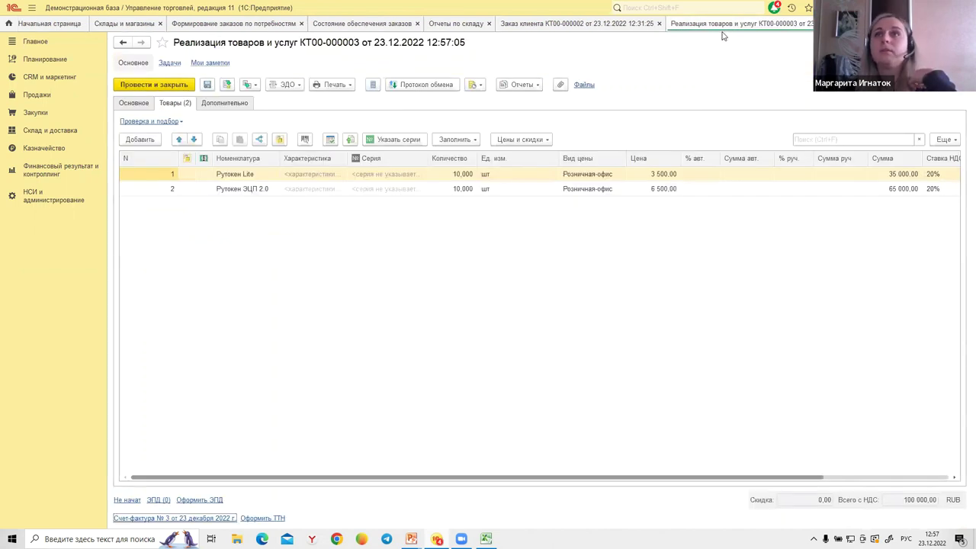
# Check the main details of the Реализация товаров и услуг document and create a Поступление безналичных ДС document based on it.
pyautogui.click(150, 105)
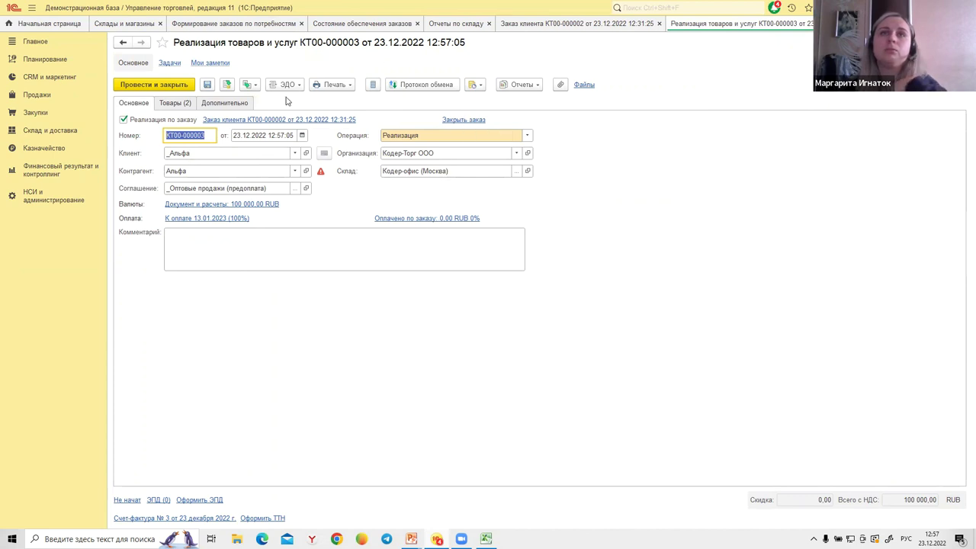
pyautogui.click(252, 85)
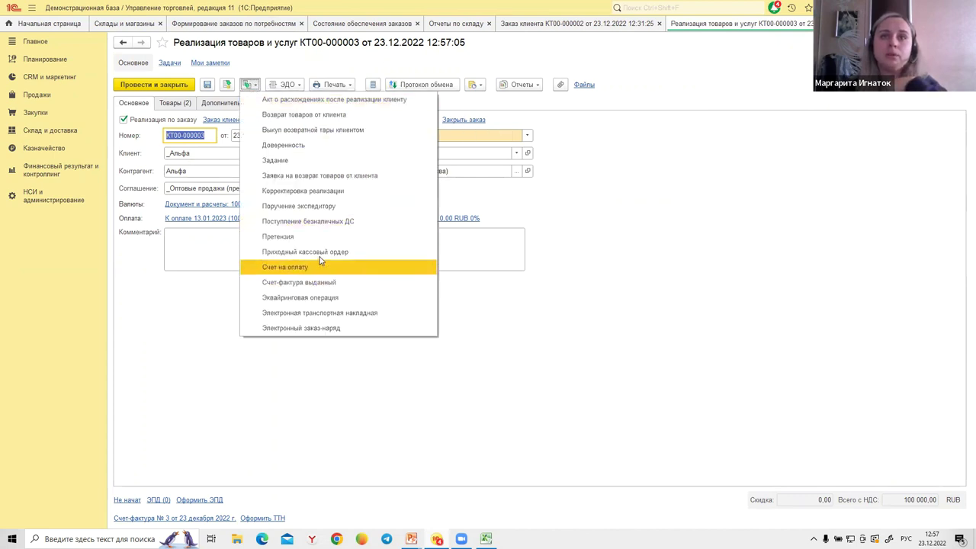
pyautogui.click(321, 227)
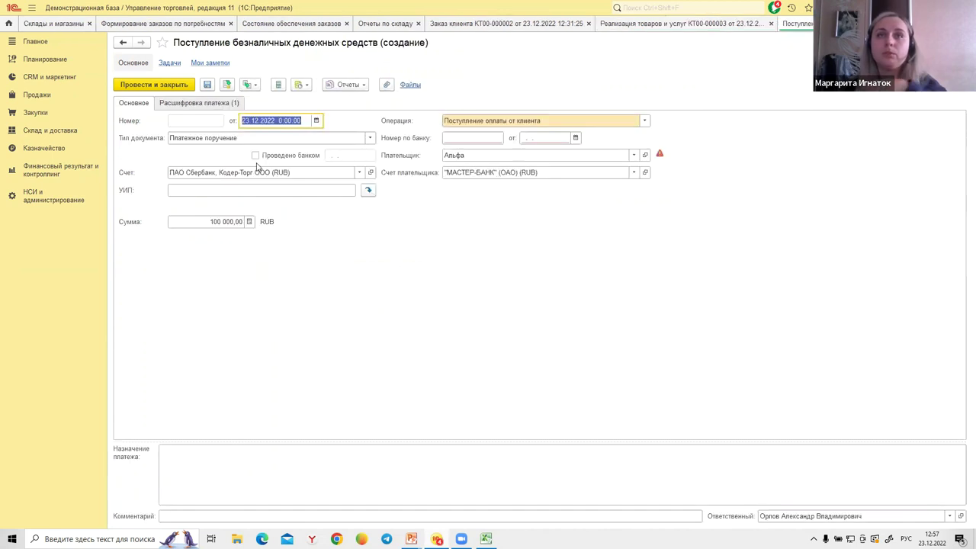
# Mark the payment receipt as Проведено банком and set its bank document number to 65, dated 23.12.2022.
pyautogui.click(489, 135)
pyautogui.write('65')
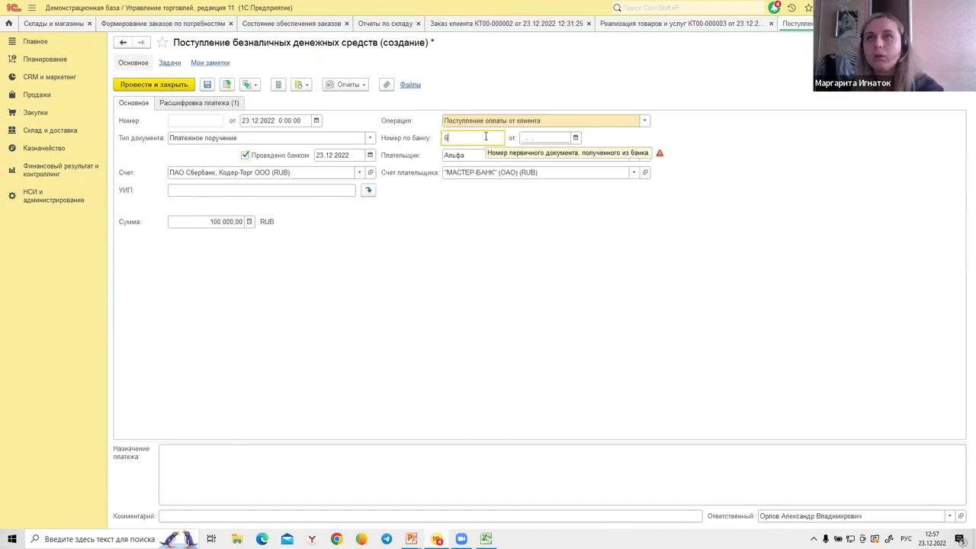
pyautogui.press('Tab')
pyautogui.click(576, 138)
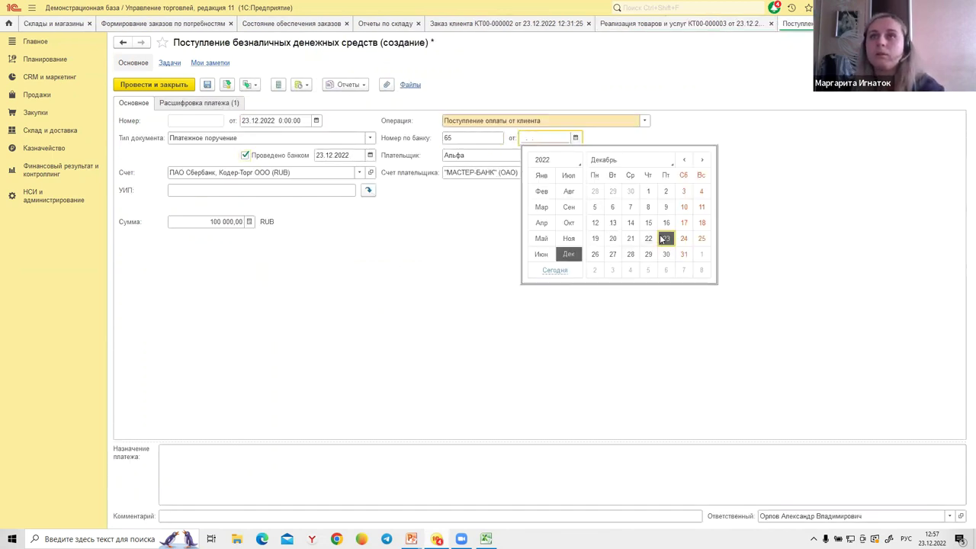
pyautogui.click(661, 241)
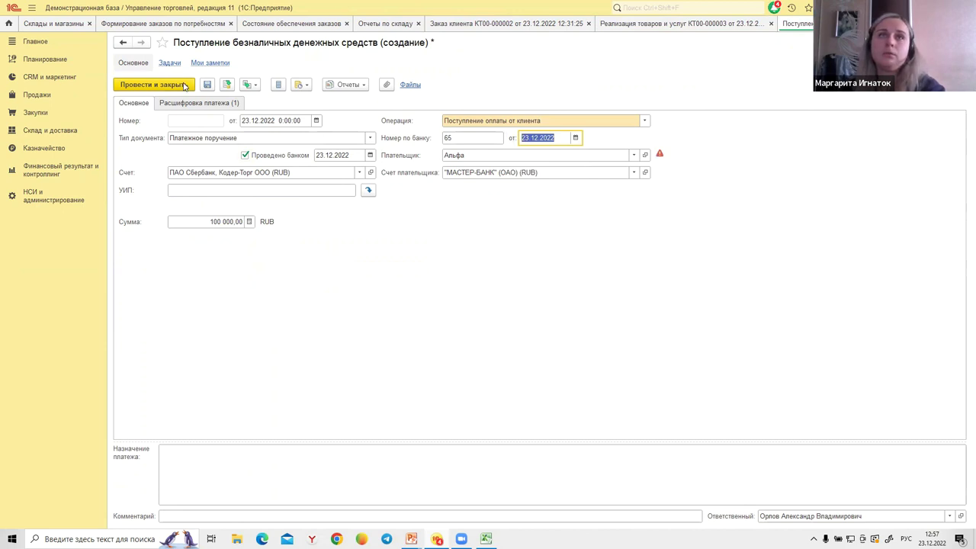
# Post the payment receipt, then close the related customer order through the order closing assistant with status Закрыт and leave the Реализация document.
pyautogui.hotkey('ctrl', 'Return')
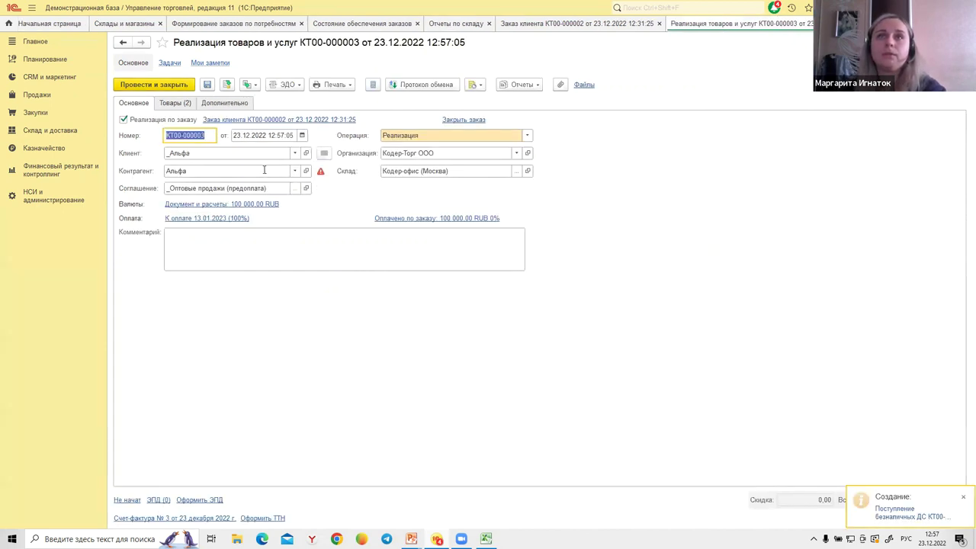
pyautogui.click(451, 121)
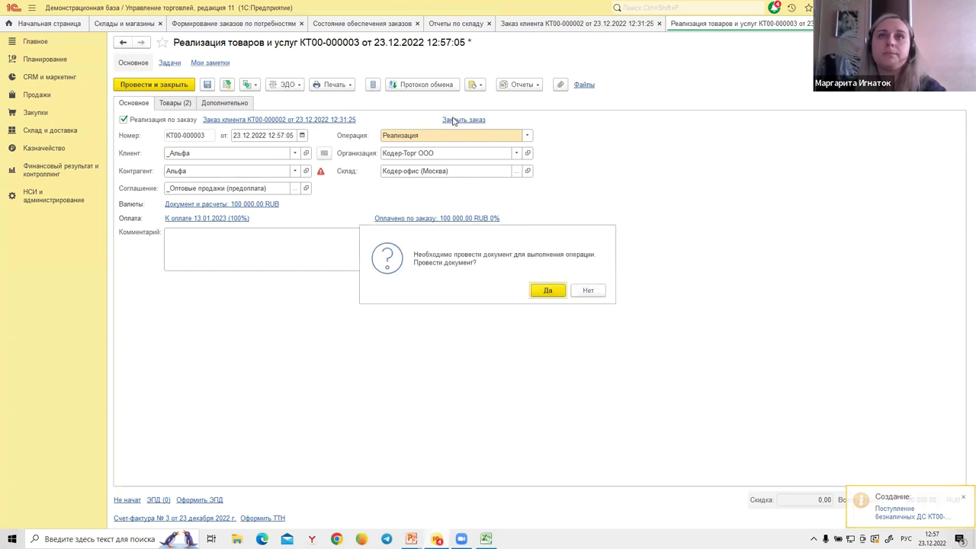
pyautogui.click(544, 291)
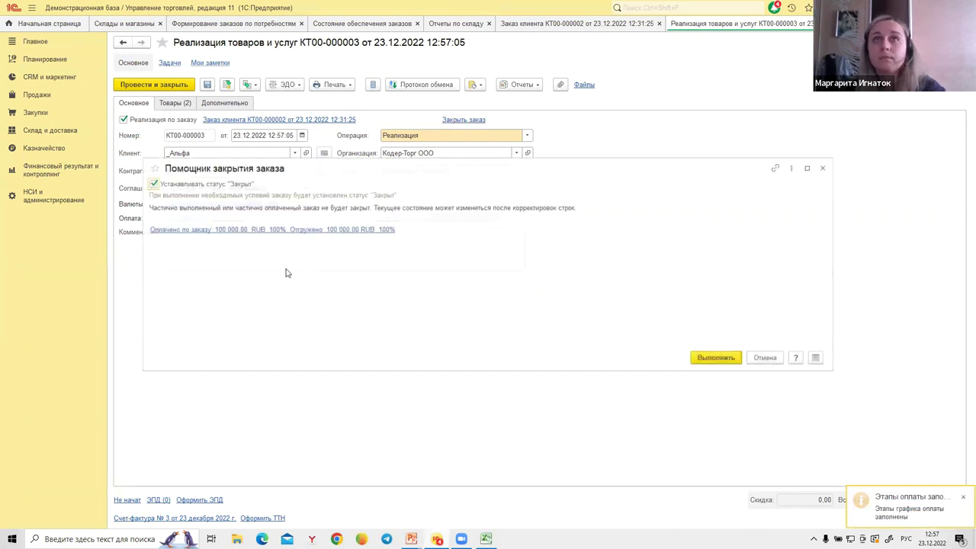
pyautogui.click(737, 362)
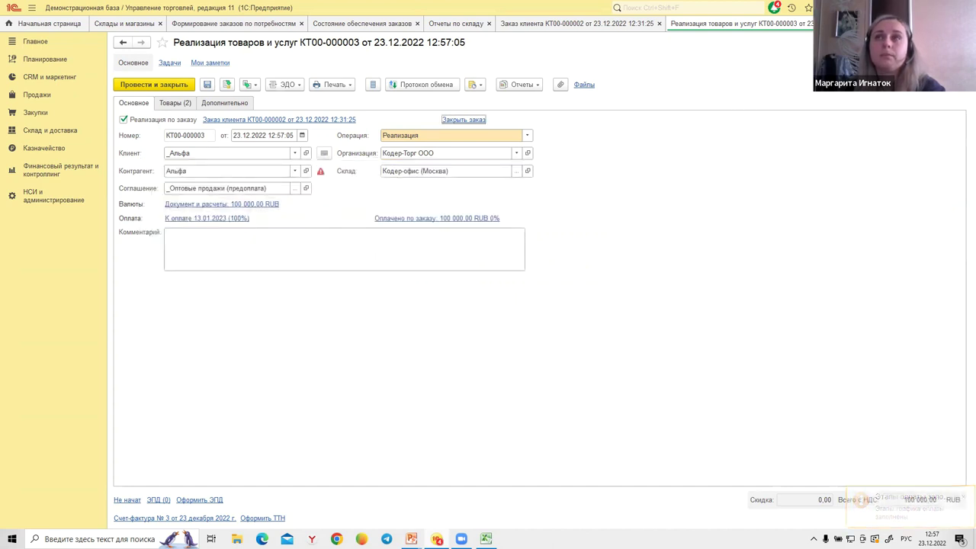
pyautogui.press('Escape')
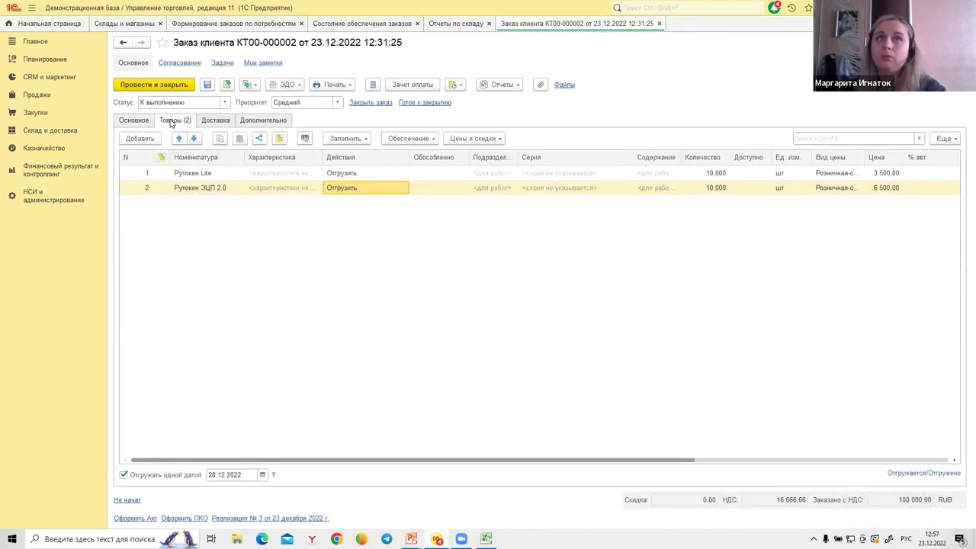
# Recheck the customer order in the closing assistant, reread its data to verify the status, and close the order document.
pyautogui.click(373, 105)
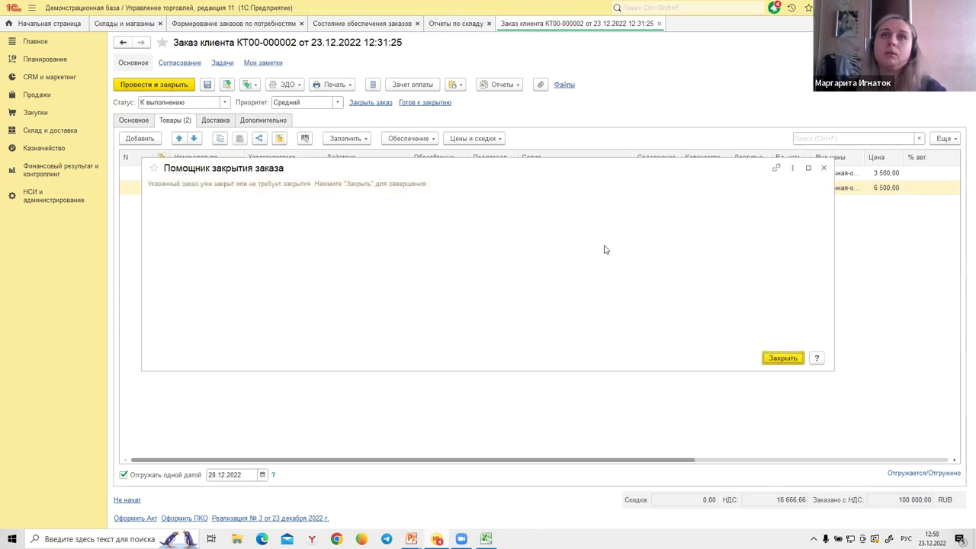
pyautogui.click(823, 168)
pyautogui.click(945, 85)
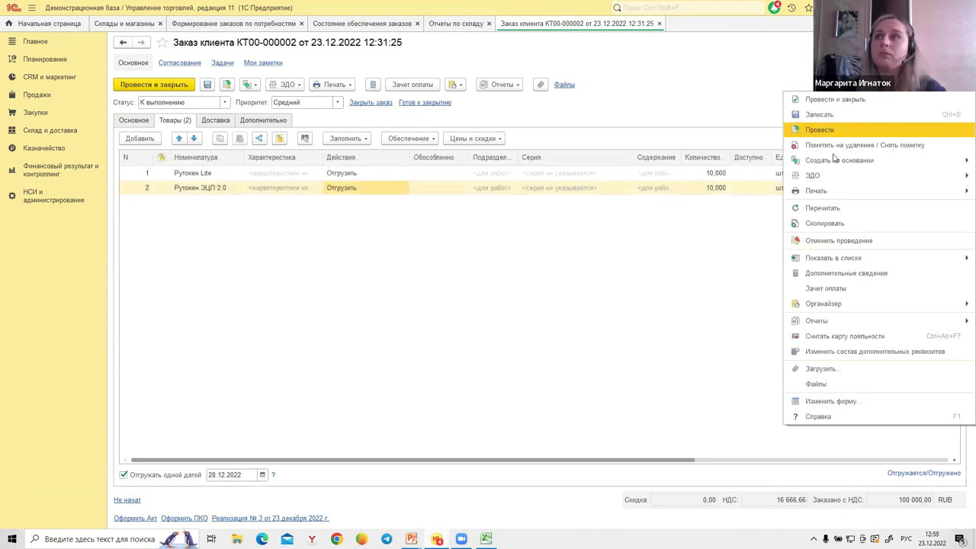
pyautogui.click(823, 208)
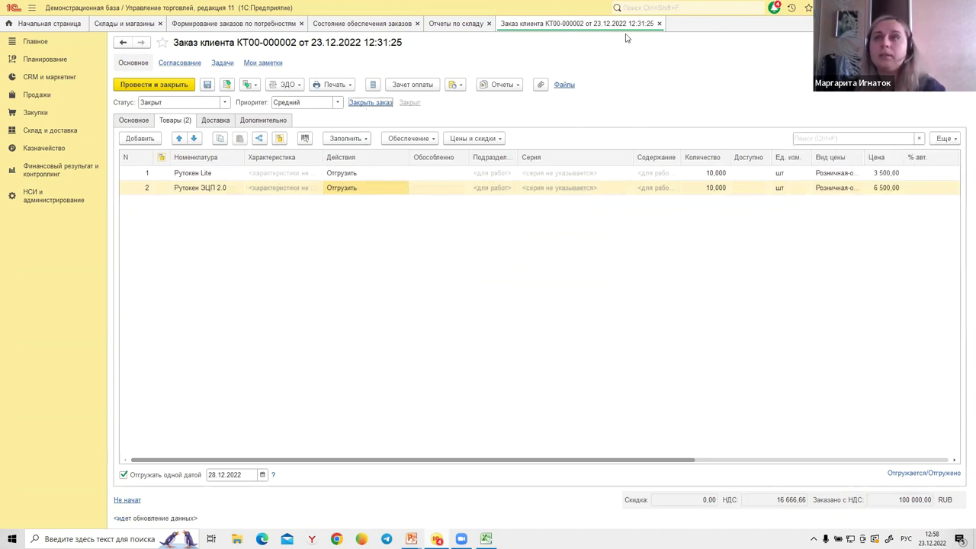
pyautogui.click(659, 24)
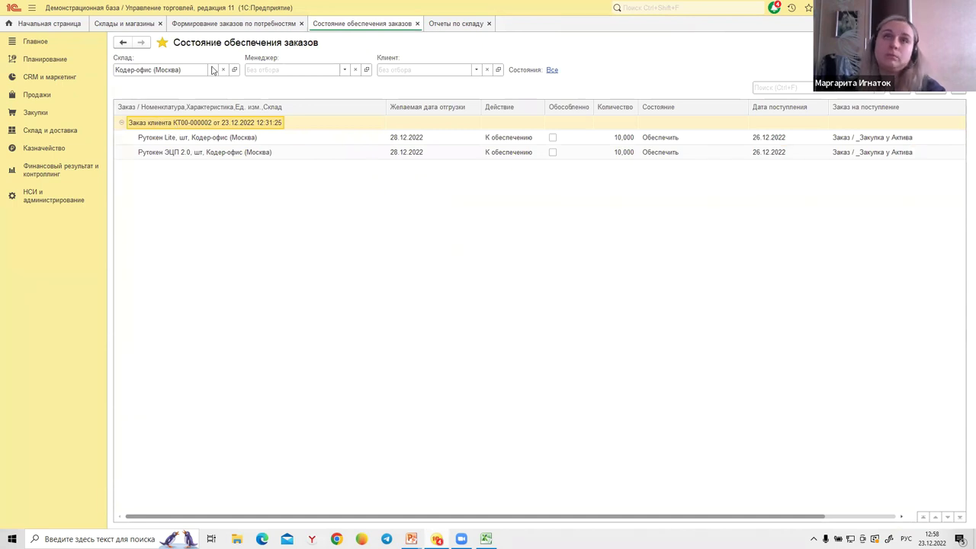
# Refresh Состояние обеспечения заказов for Кодер-офис (Москва), then close it together with Отчеты по складу and Формирование заказов по потребностям.
pyautogui.click(932, 88)
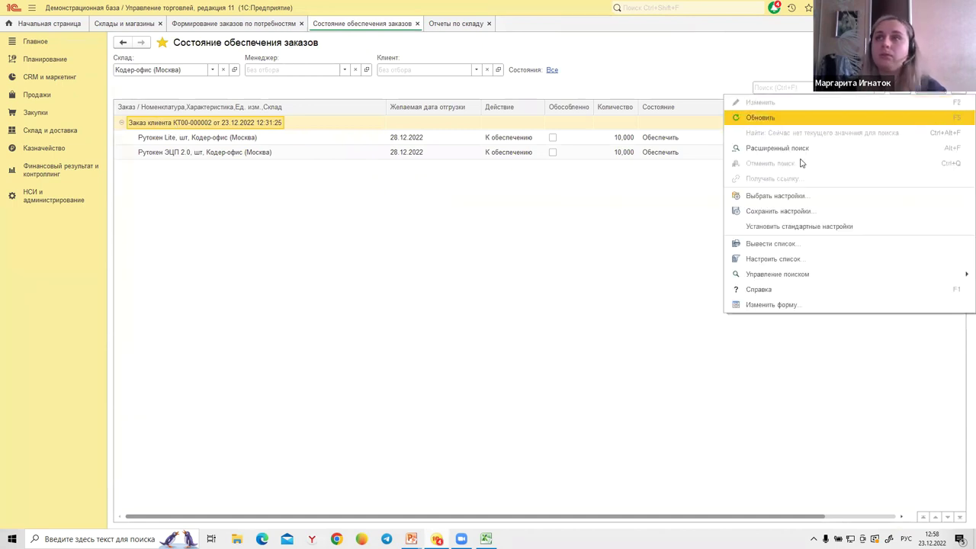
pyautogui.click(763, 146)
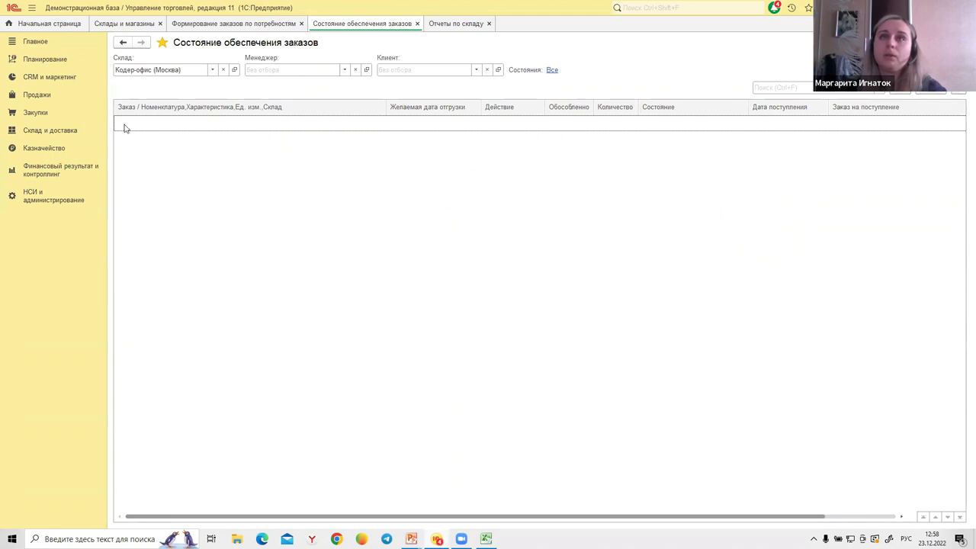
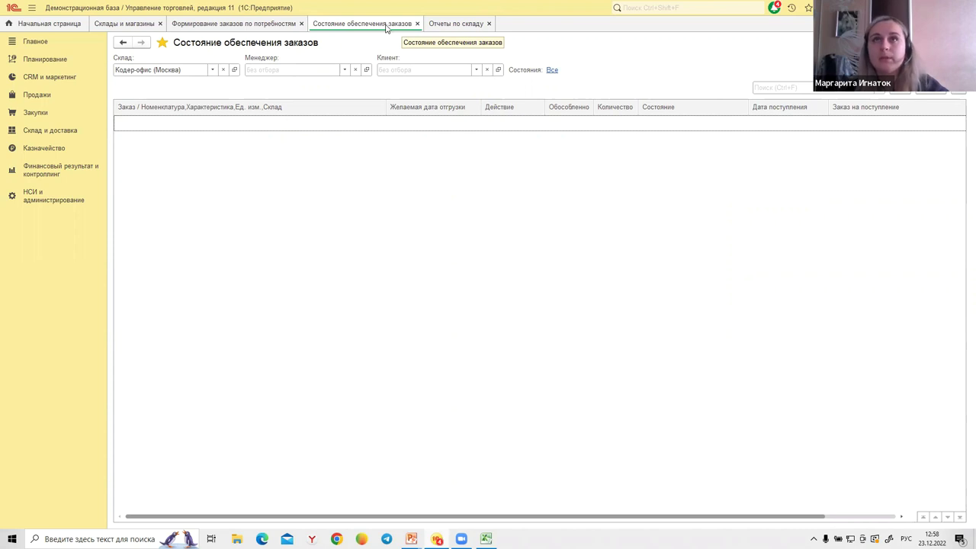
pyautogui.click(417, 24)
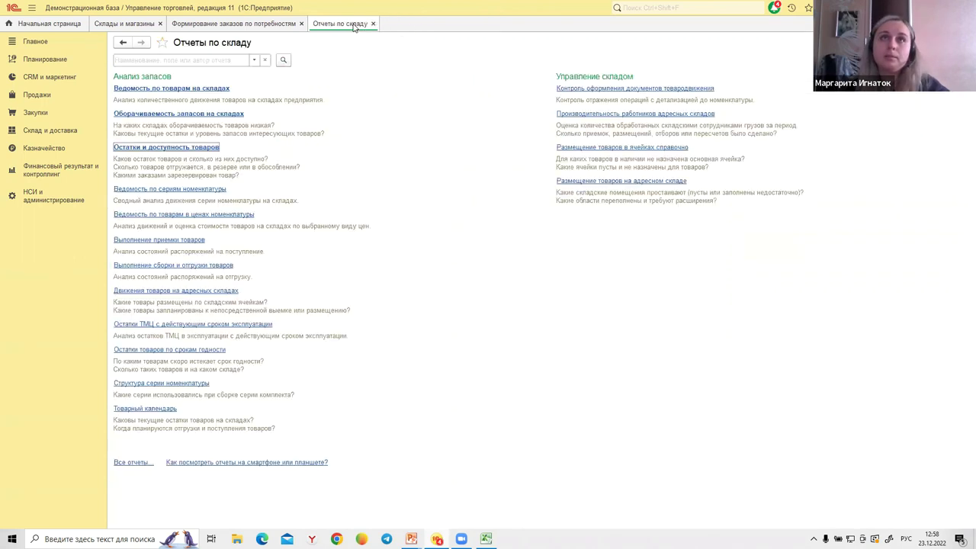
pyautogui.click(373, 23)
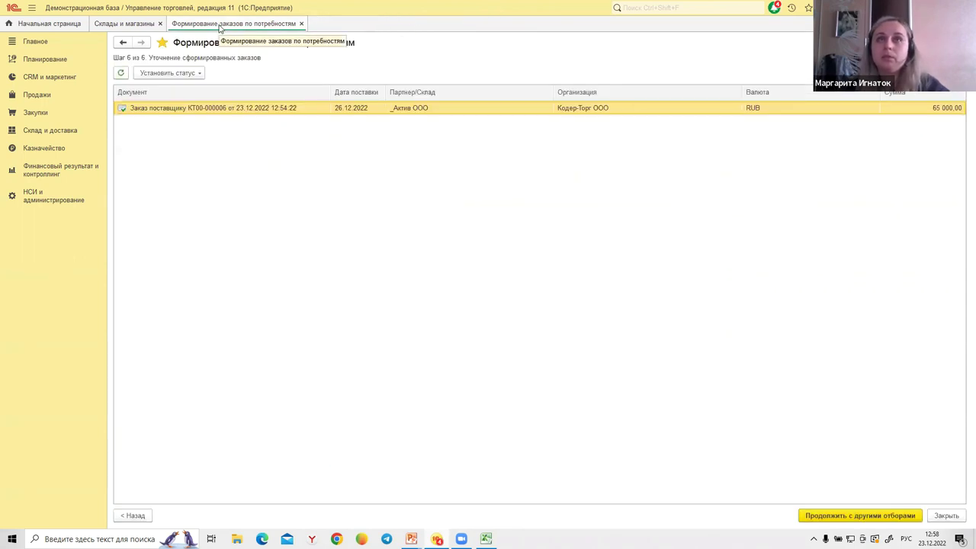
pyautogui.click(300, 23)
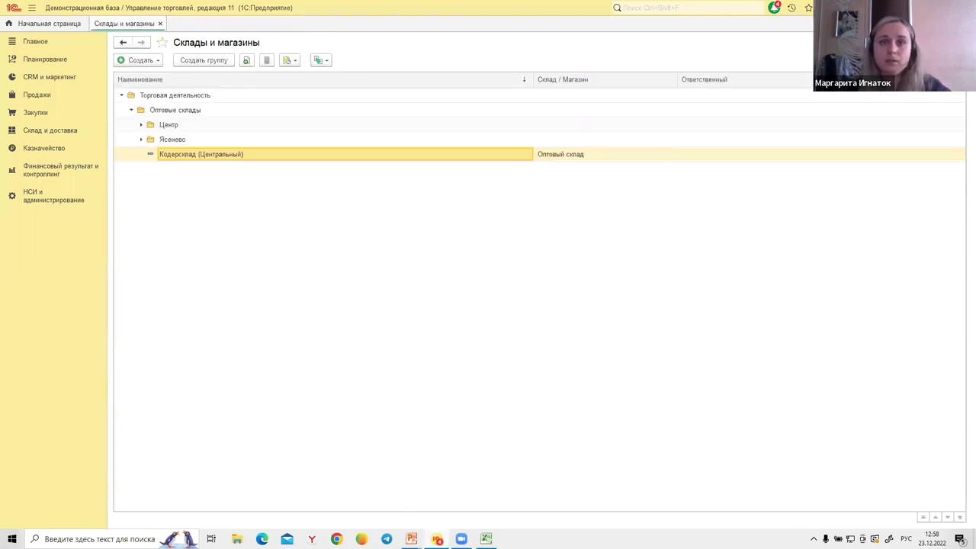
pyautogui.moveTo(412, 538)
pyautogui.click(448, 502)
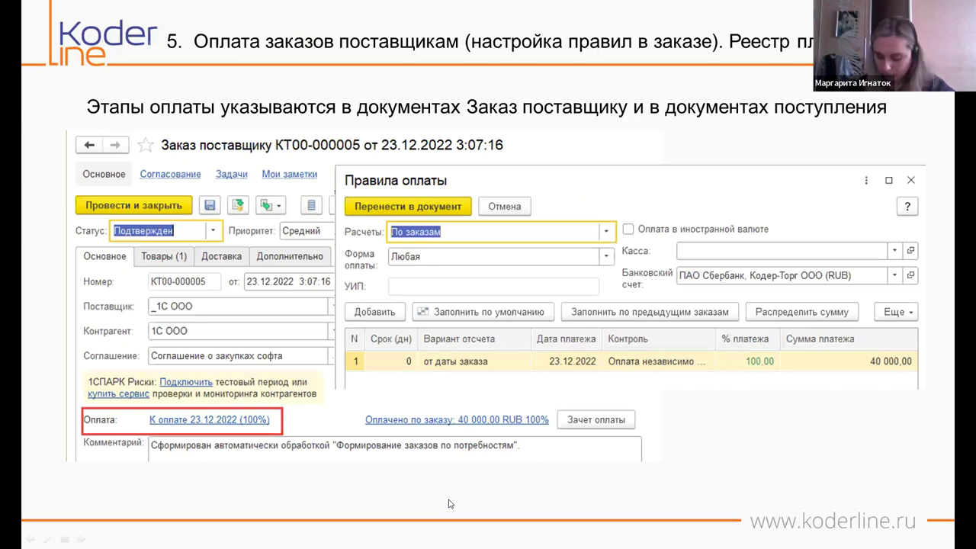
pyautogui.click(449, 503)
pyautogui.click(450, 504)
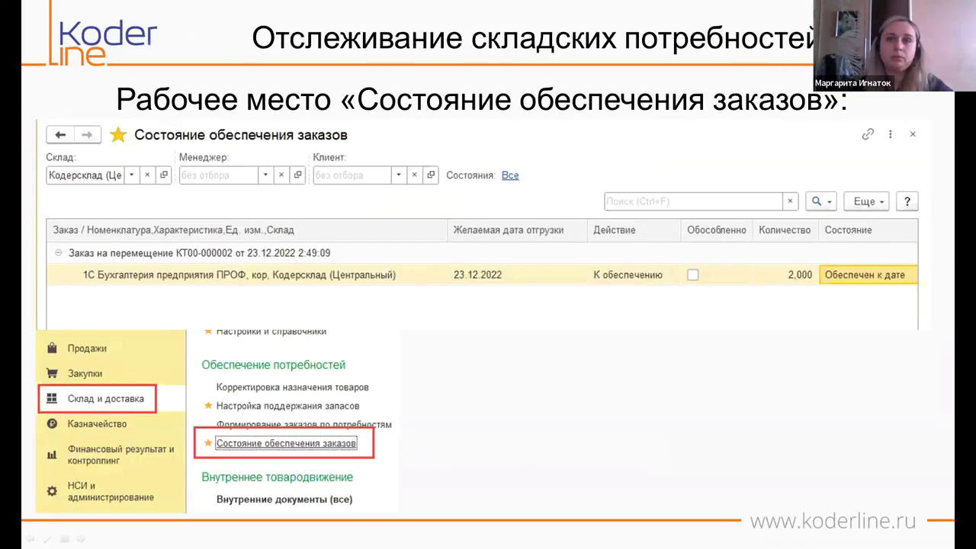
pyautogui.press('Right')
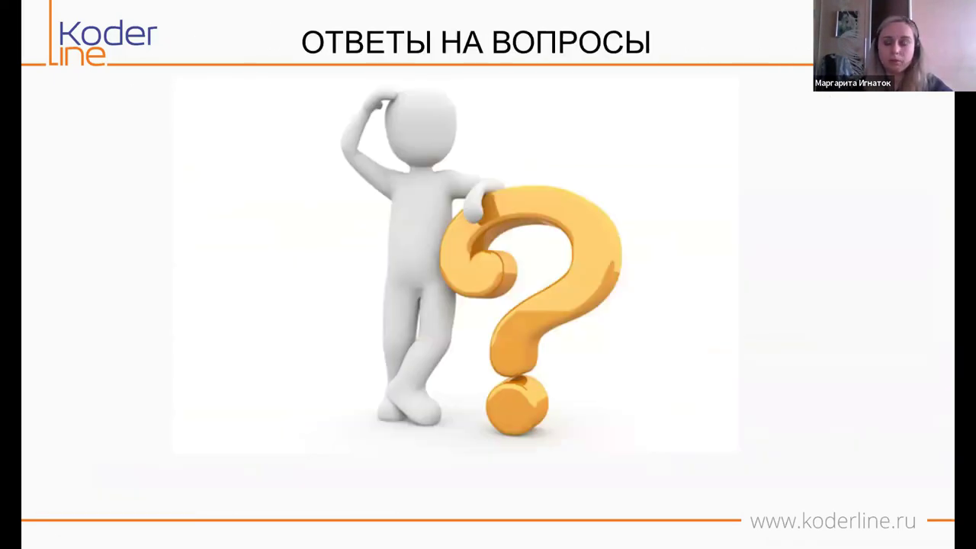
pyautogui.press('Left')
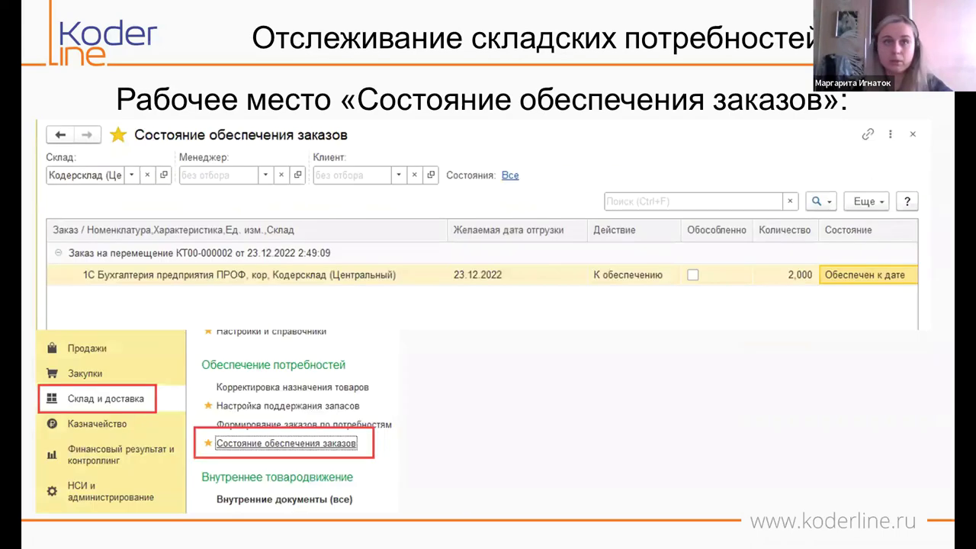
pyautogui.press('Right')
pyautogui.press('Right')
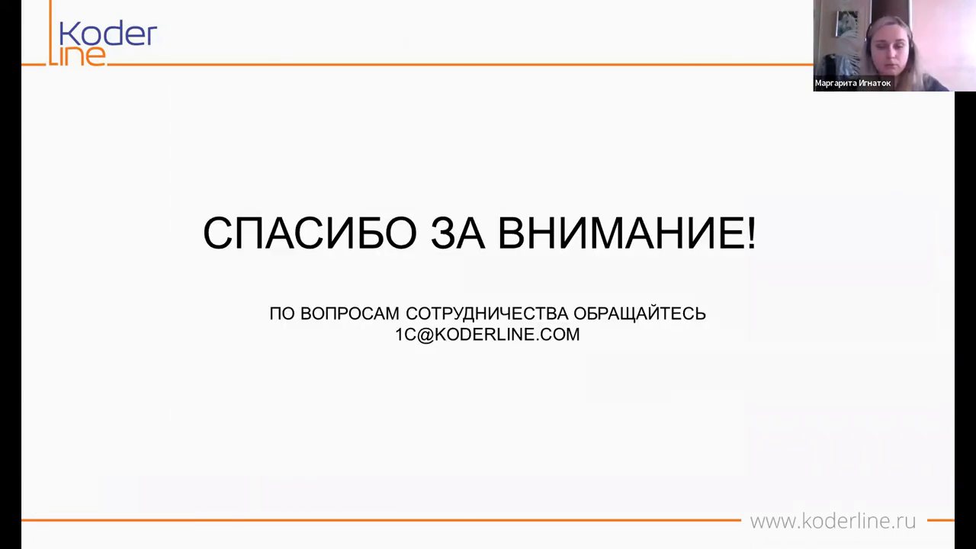
pyautogui.press('Escape')
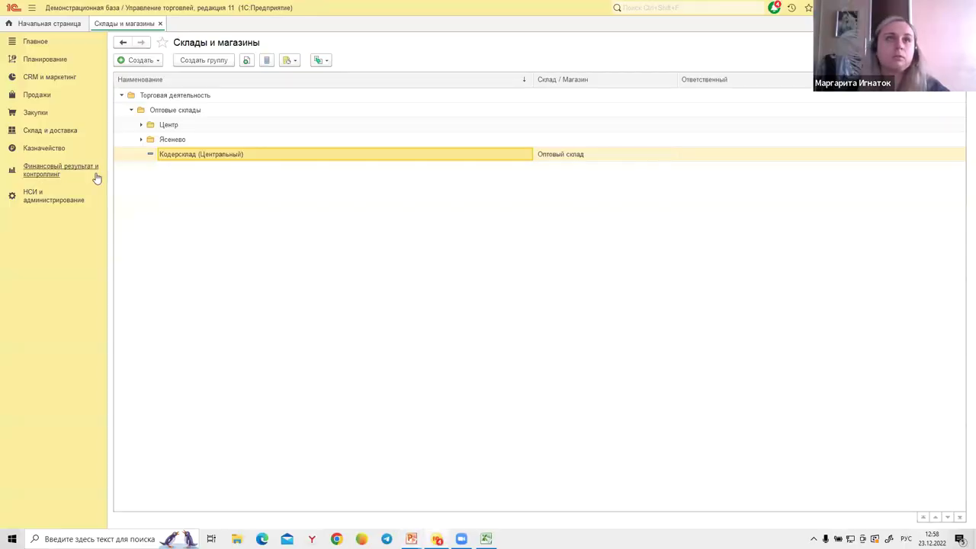
# Generate the treasury report Реестр платежей for 23.12.2022 filtered by organization Кодер-Торг ООО, review it, then close the report and the report list.
pyautogui.click(44, 150)
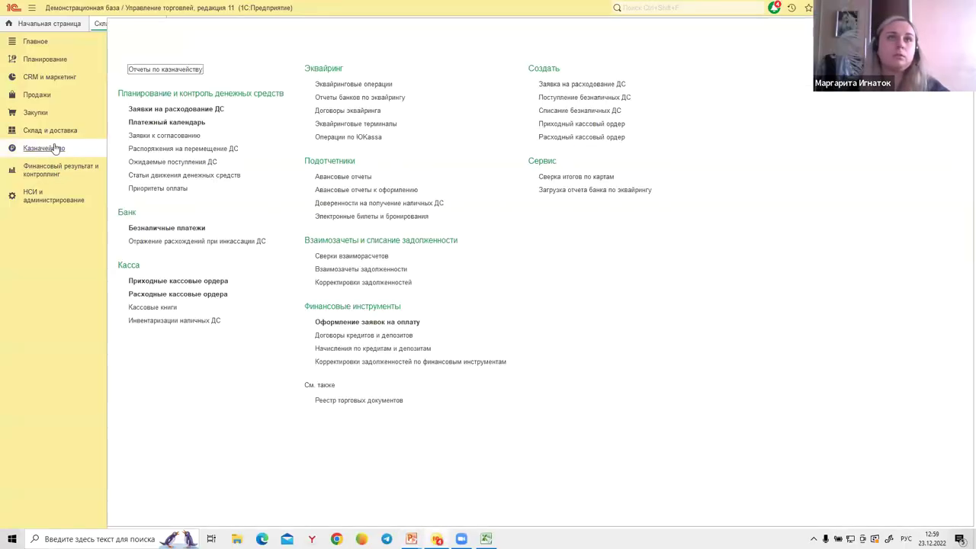
pyautogui.click(149, 71)
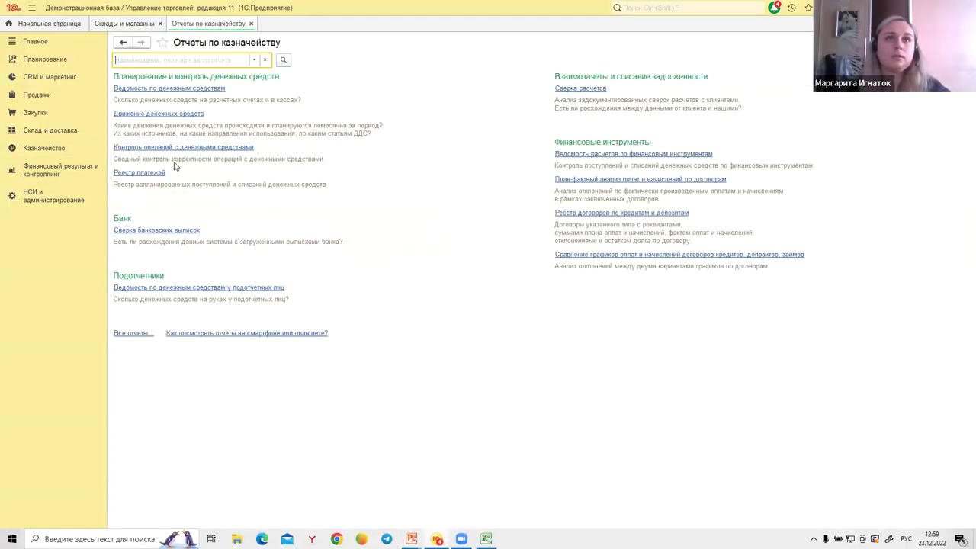
pyautogui.click(134, 174)
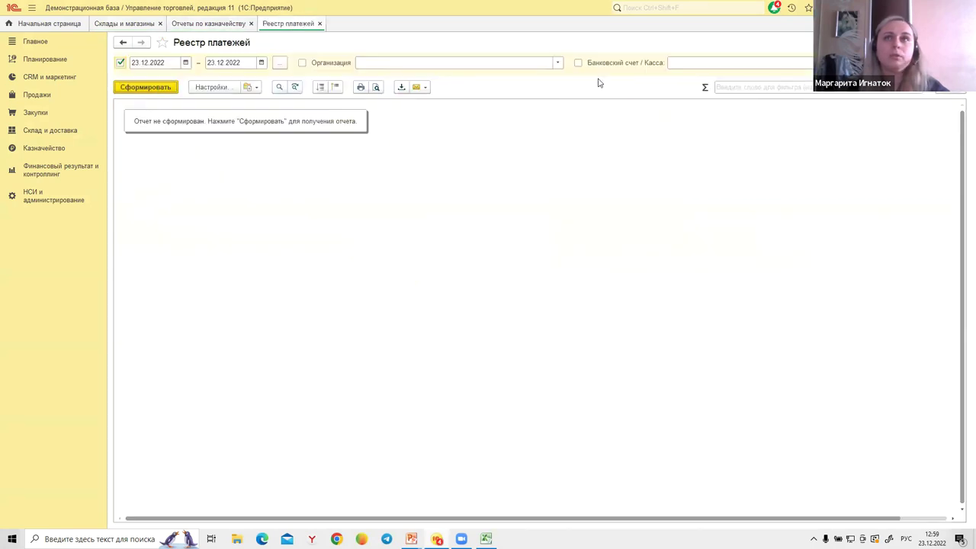
pyautogui.click(558, 63)
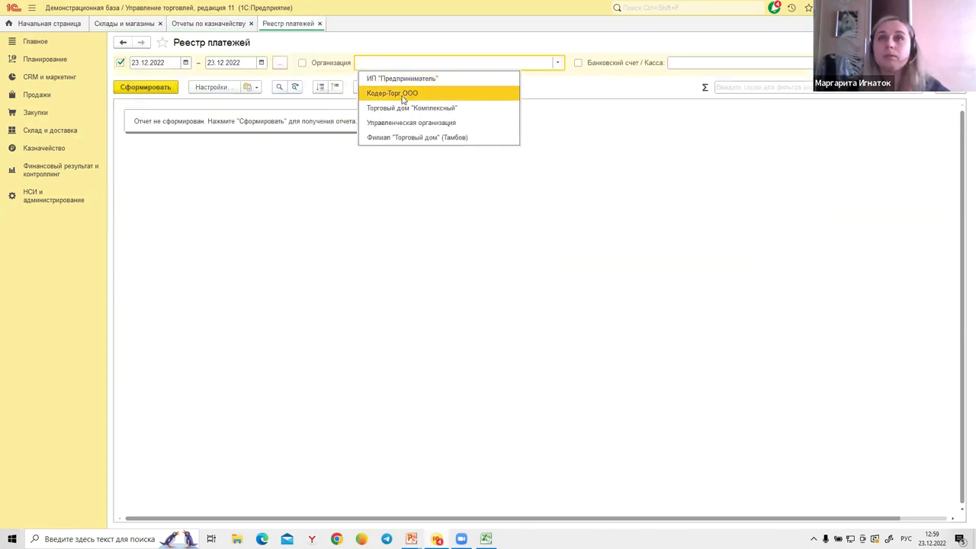
pyautogui.click(403, 96)
pyautogui.click(169, 90)
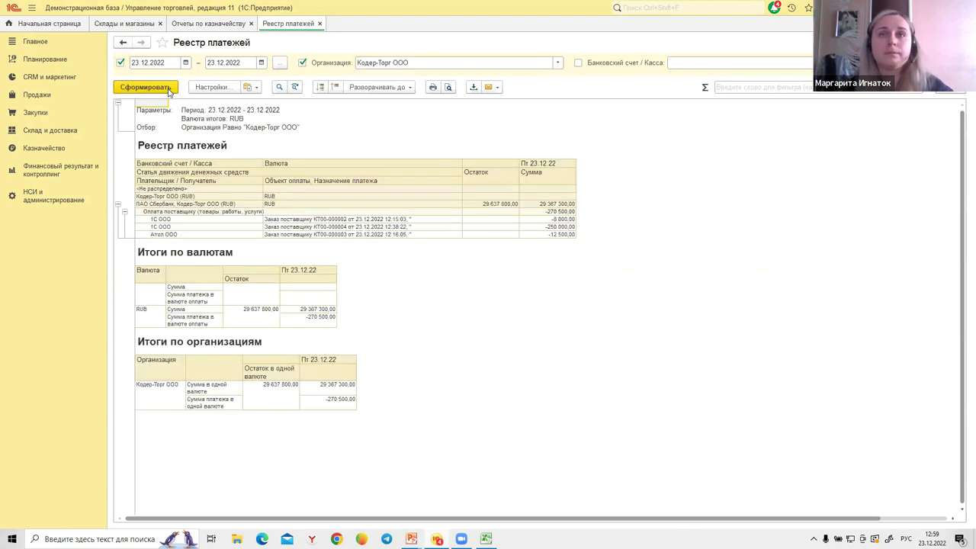
pyautogui.click(540, 165)
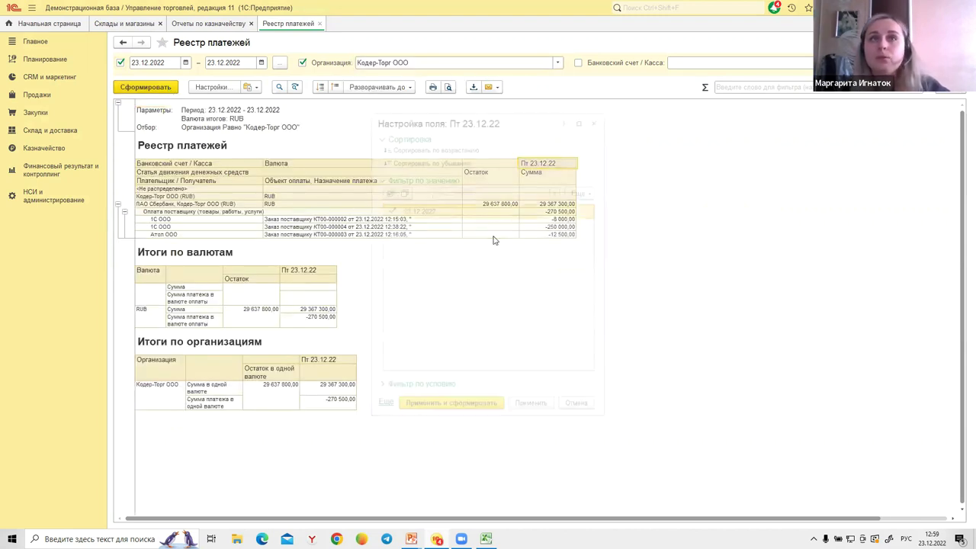
pyautogui.press('Escape')
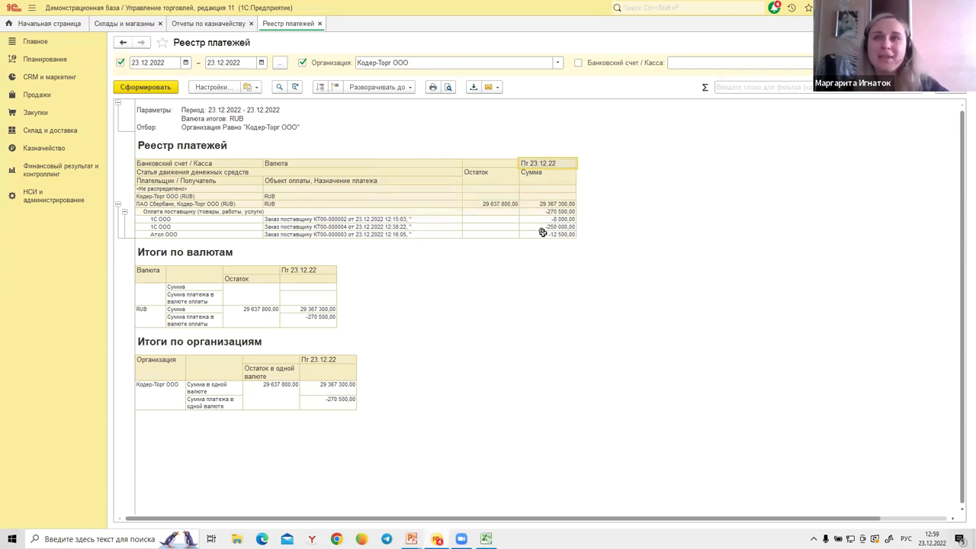
pyautogui.click(320, 24)
pyautogui.click(251, 24)
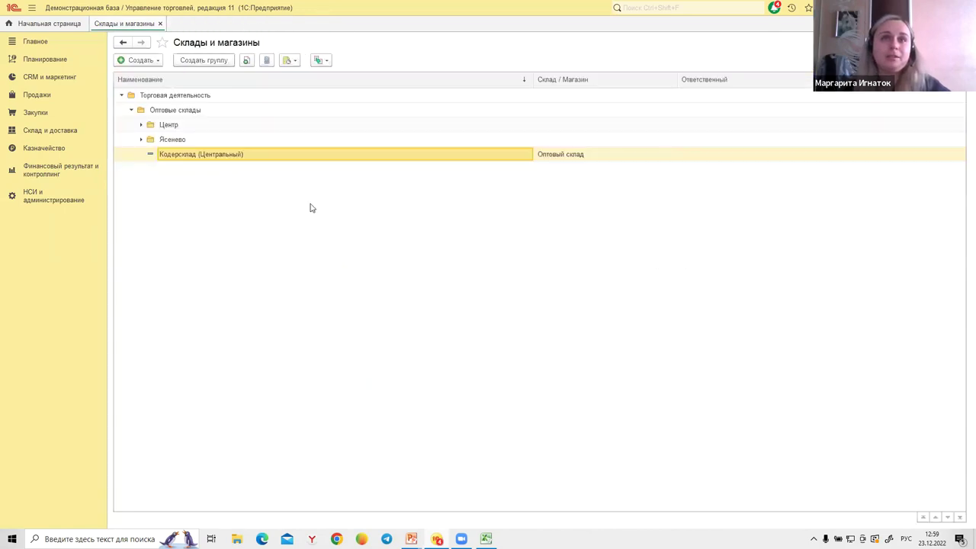
pyautogui.moveTo(412, 538)
pyautogui.click(460, 500)
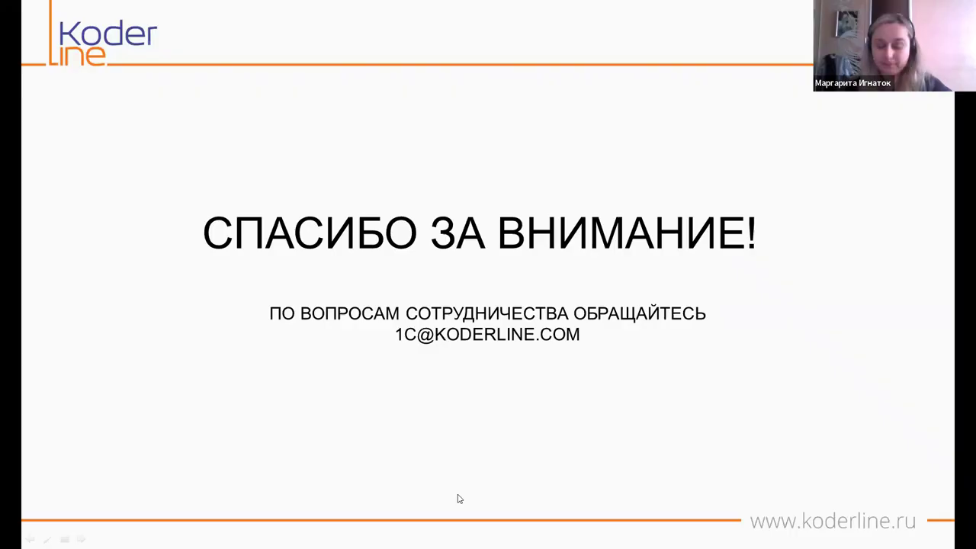
pyautogui.click(460, 499)
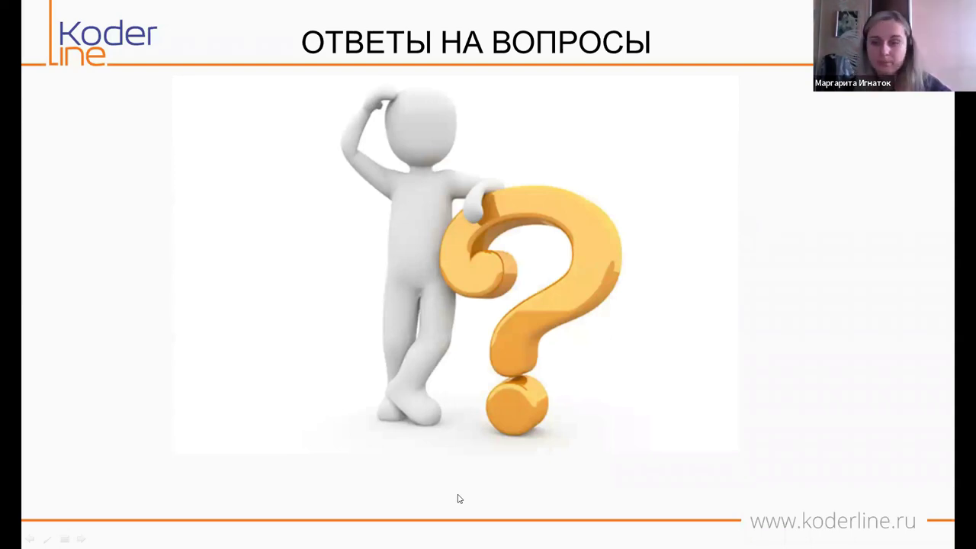